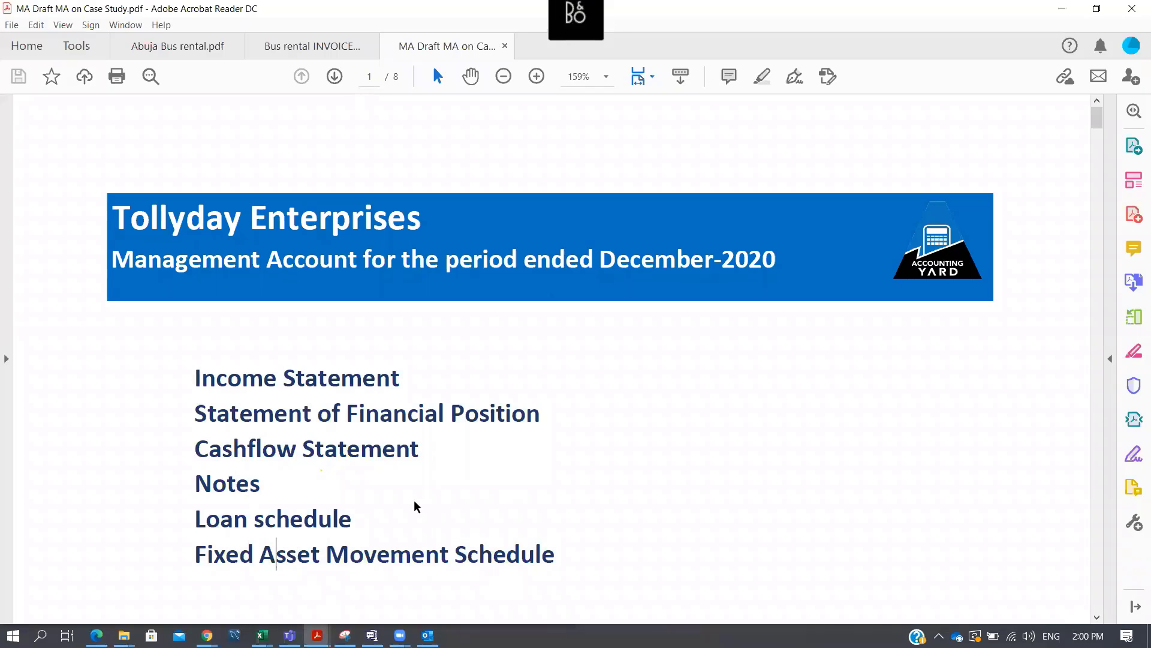
# Review the income statement in the management account, from revenue down to profit after tax
pyautogui.scroll(-8, 507, 482)
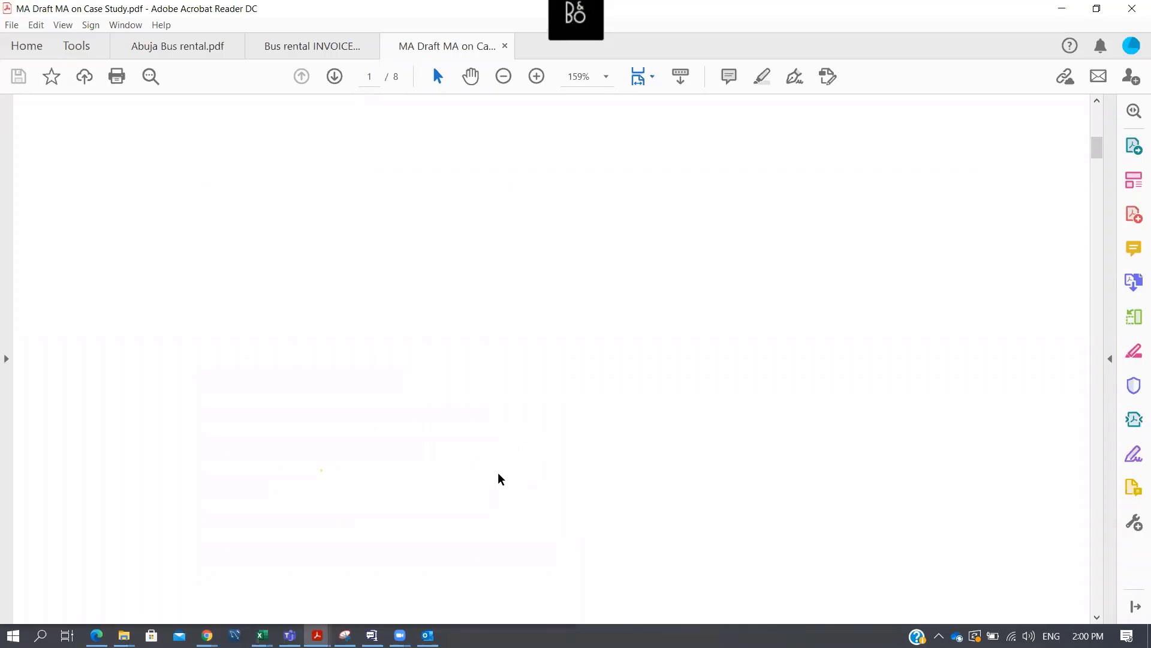
pyautogui.scroll(-12, 501, 479)
pyautogui.scroll(1, 494, 465)
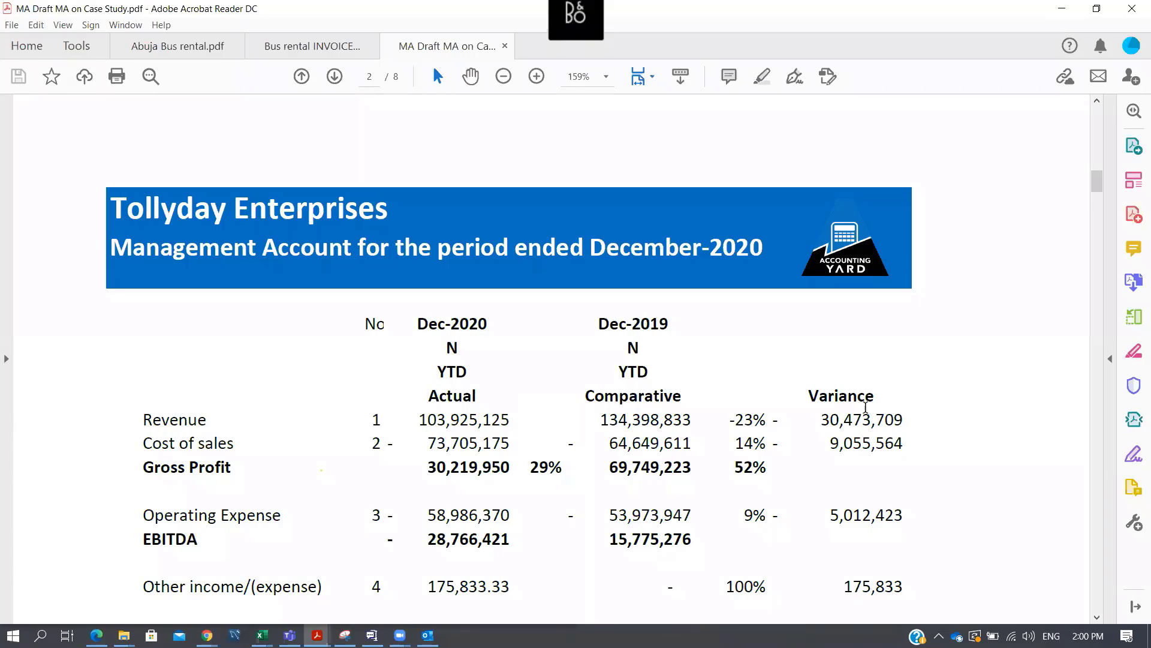
pyautogui.scroll(-6, 867, 414)
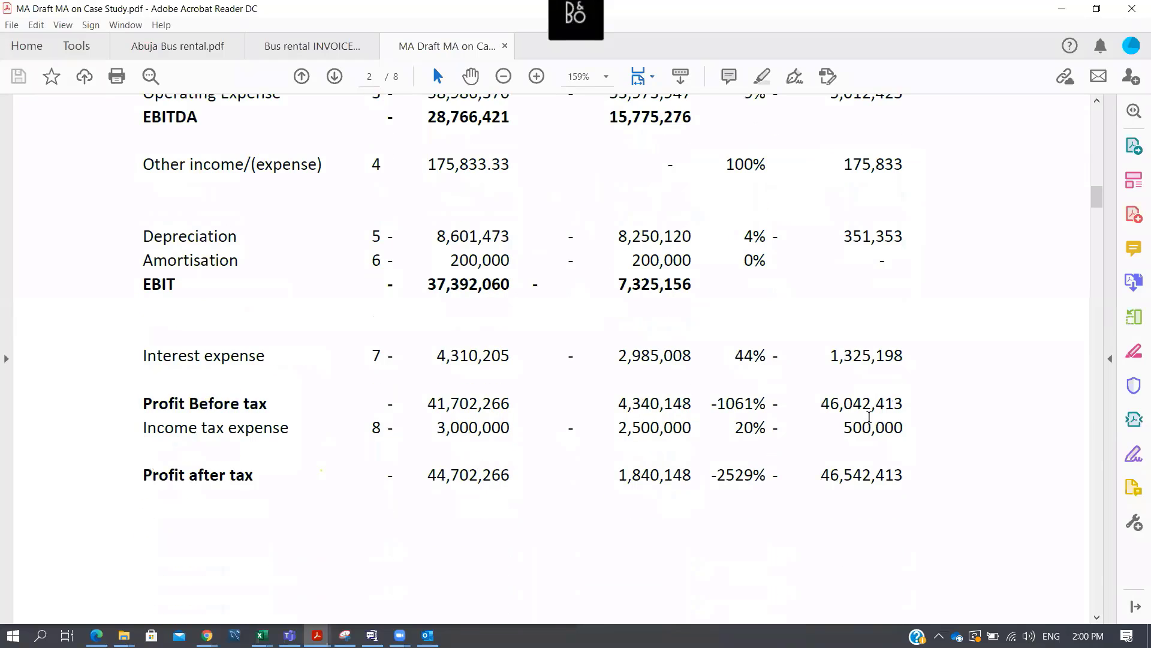
# Examine the statement of financial position, from non-current assets through liabilities to share capital, retained earnings and equity
pyautogui.scroll(-5, 868, 417)
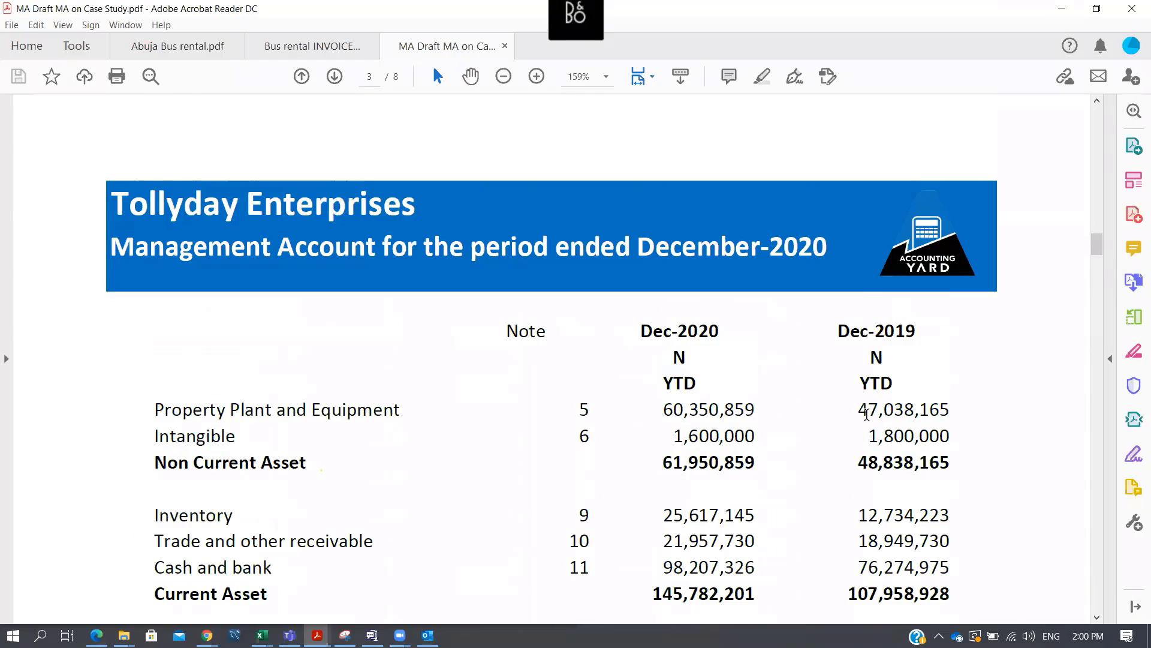
pyautogui.scroll(3, 867, 414)
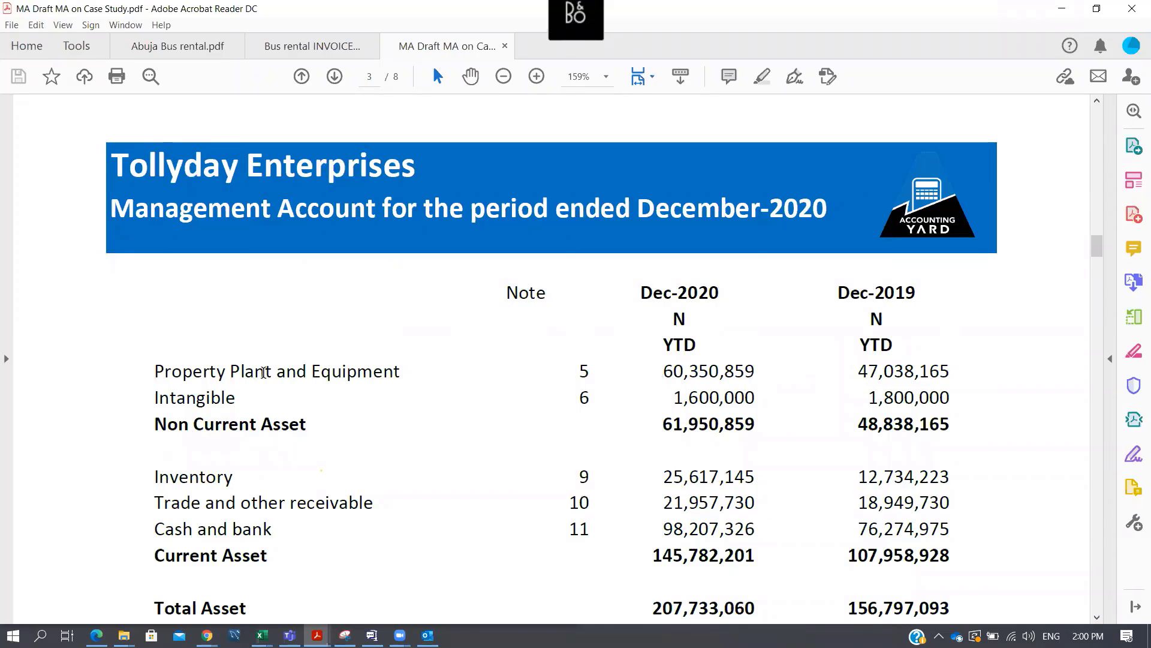
pyautogui.scroll(-1, 252, 409)
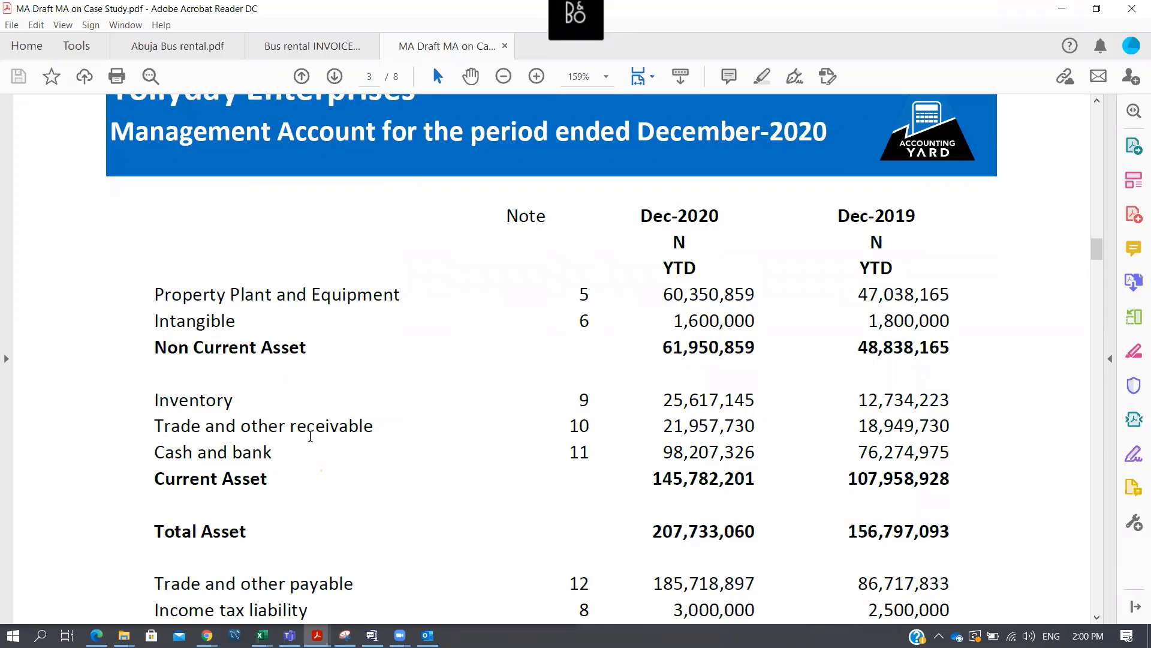
pyautogui.scroll(-2, 348, 480)
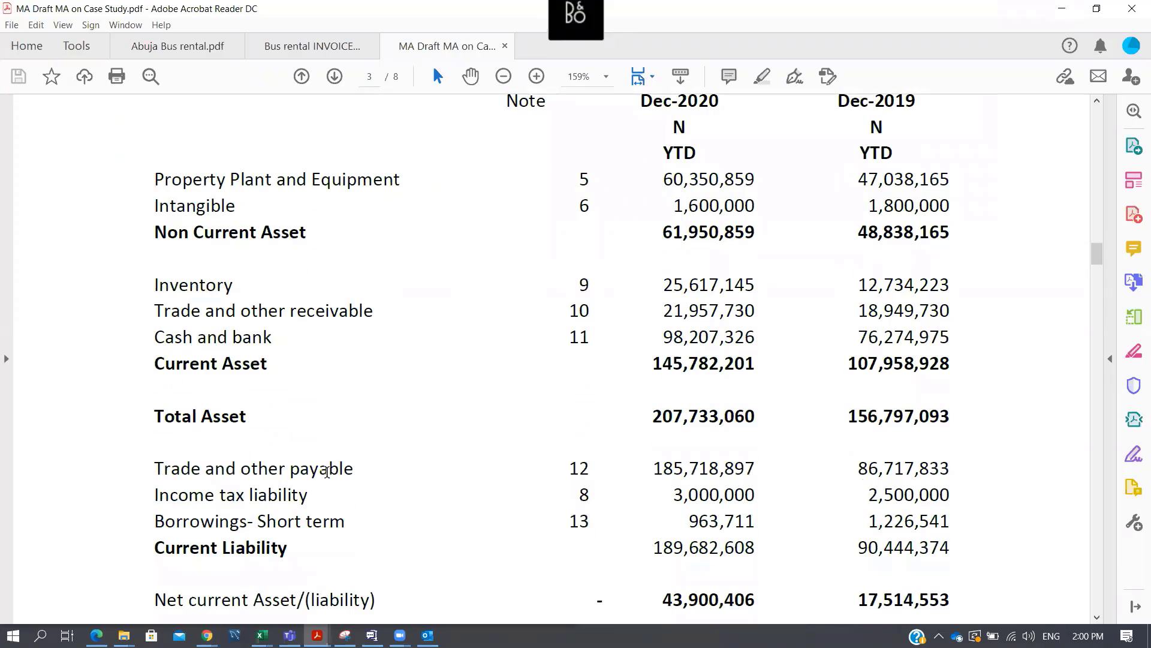
pyautogui.click(332, 495)
pyautogui.scroll(-2, 452, 574)
pyautogui.scroll(-3, 329, 530)
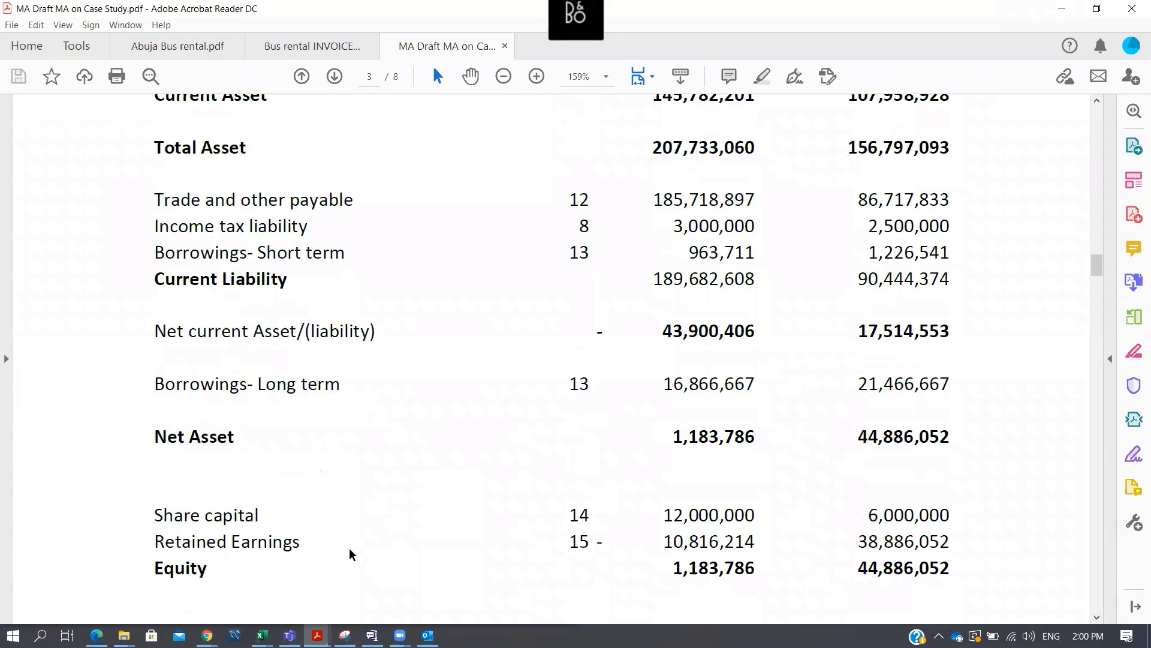
pyautogui.scroll(-1, 352, 554)
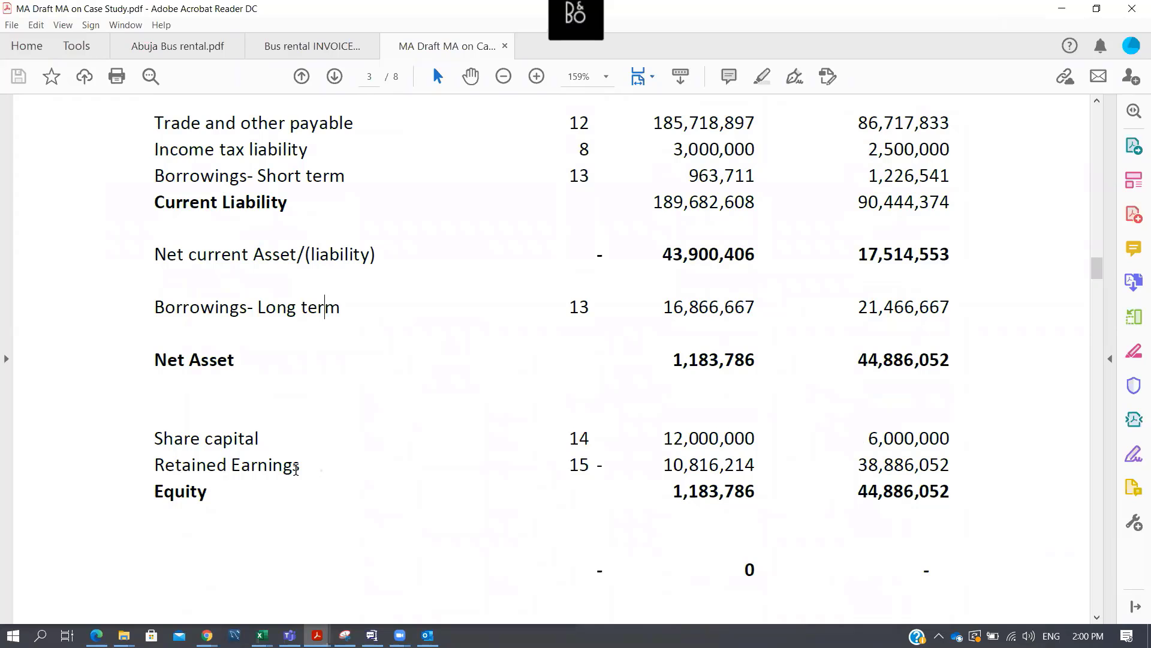
# Look through the cashflow statement, covering the operating activities, working capital changes and investing activities
pyautogui.scroll(-8, 548, 478)
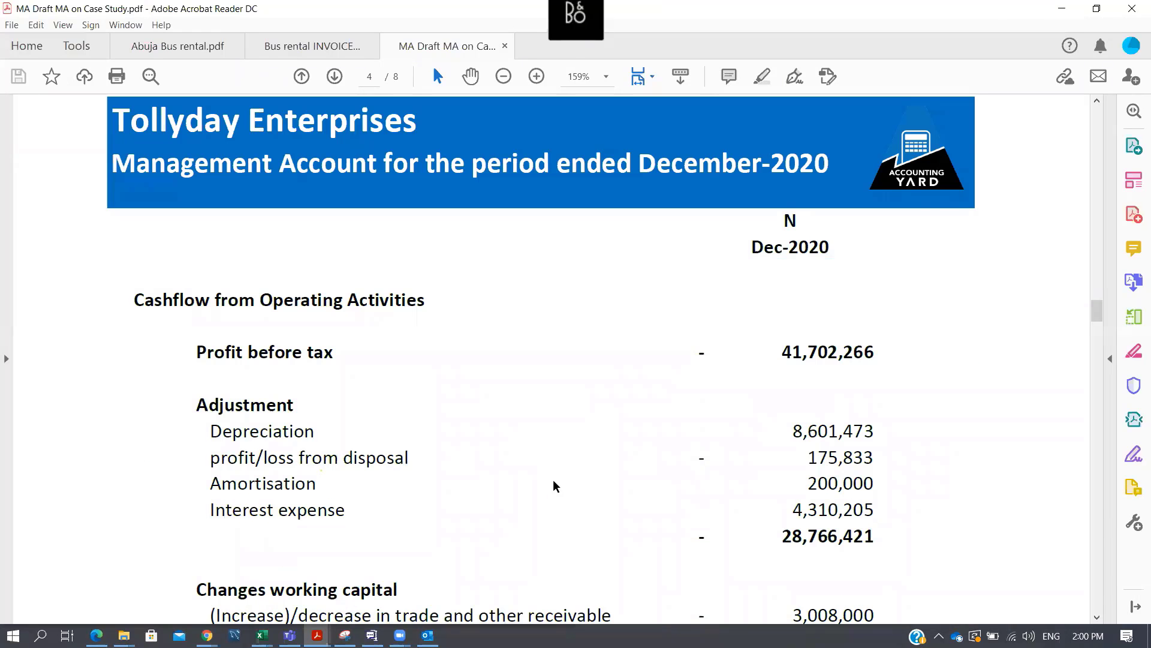
pyautogui.scroll(-6, 554, 480)
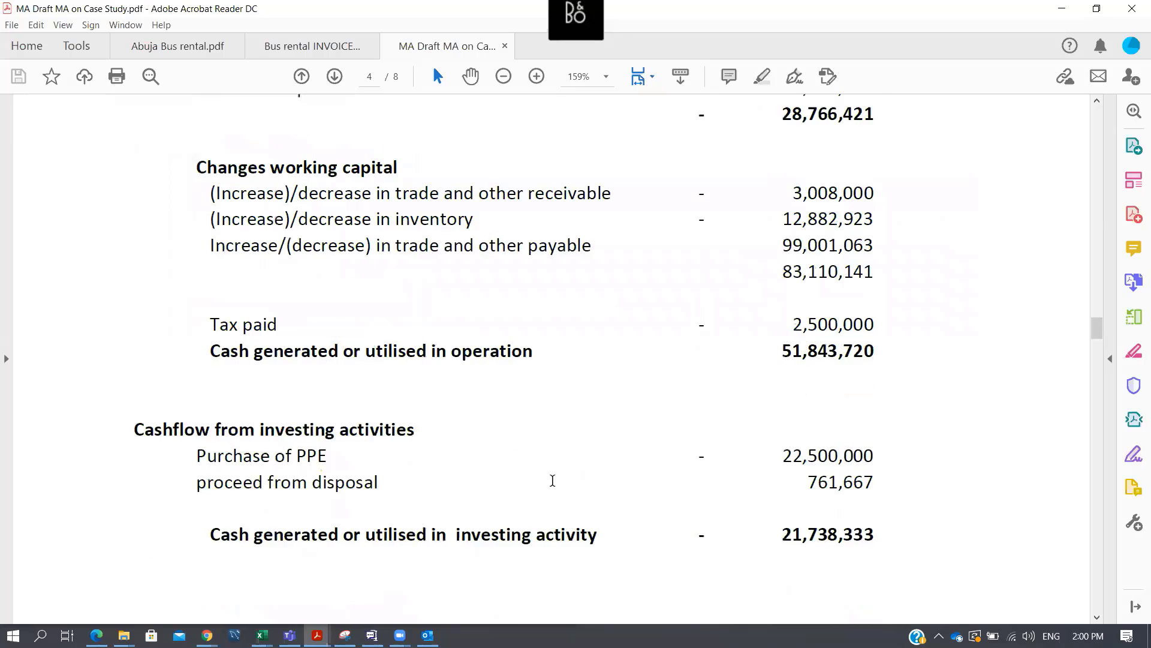
pyautogui.scroll(-15, 553, 480)
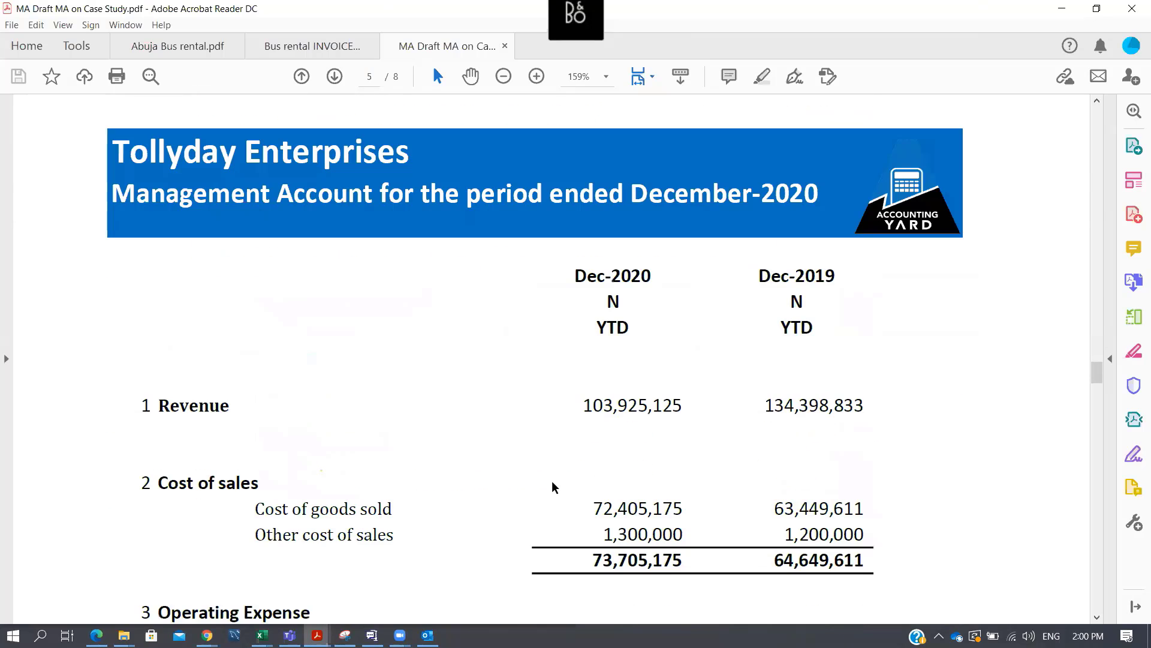
# Read through notes 1 to 15, from revenue to retained earnings, and return to the cover page
pyautogui.scroll(-2, 553, 485)
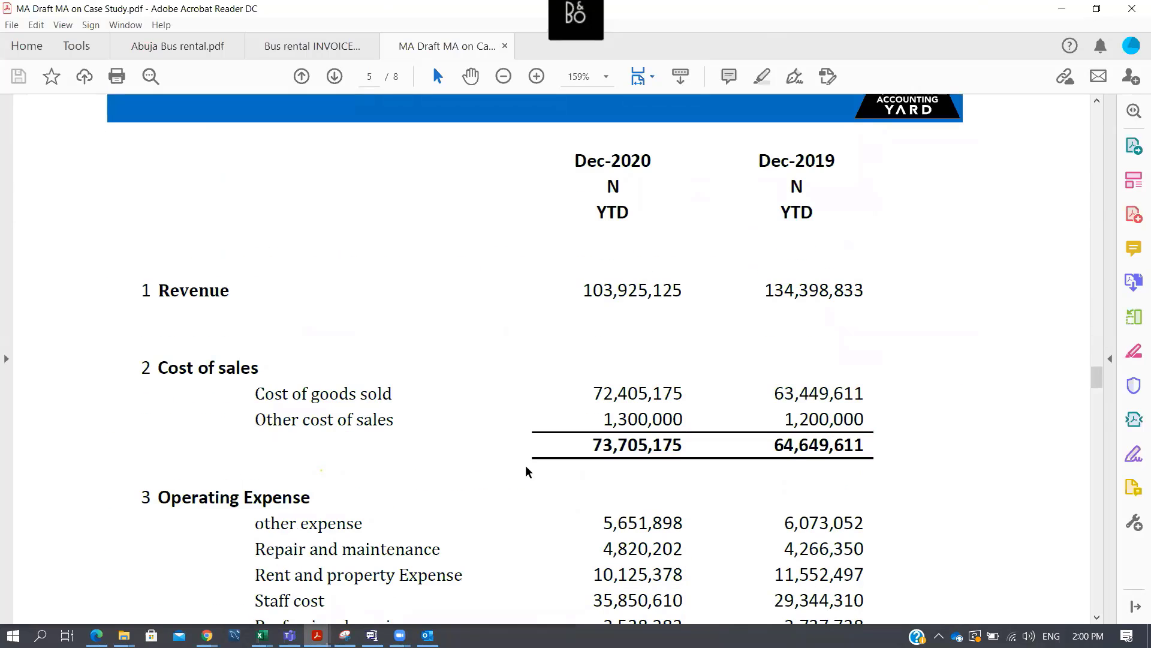
pyautogui.scroll(-1, 719, 455)
pyautogui.scroll(-4, 718, 456)
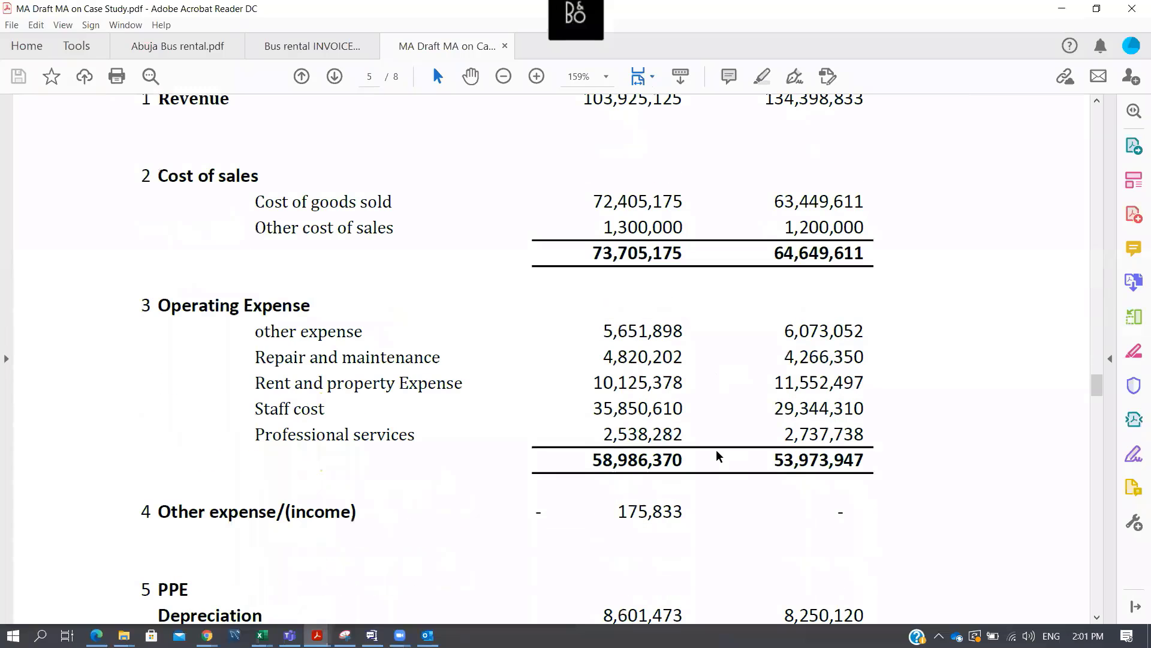
pyautogui.scroll(-6, 719, 456)
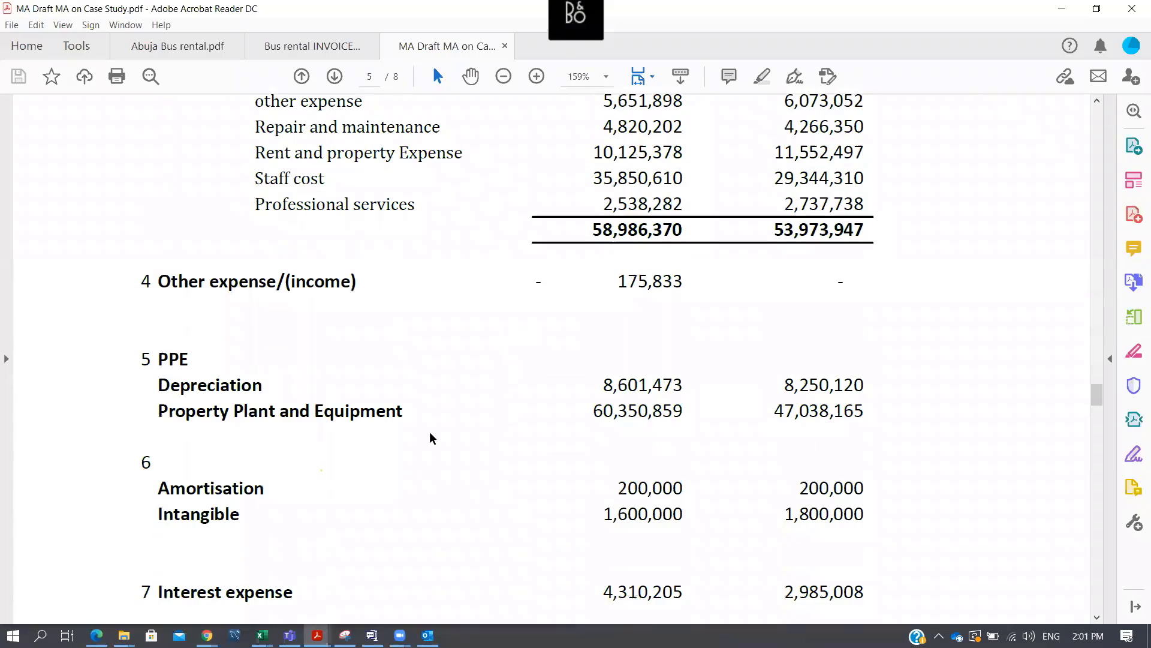
pyautogui.scroll(-2, 473, 415)
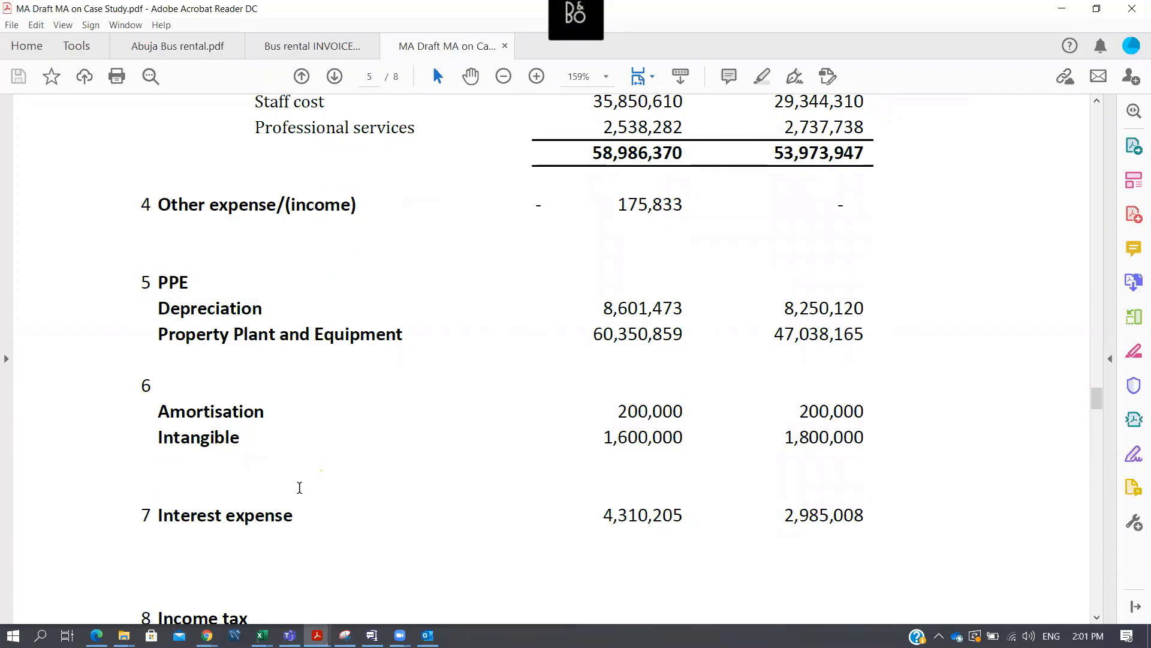
pyautogui.scroll(-10, 306, 484)
pyautogui.scroll(-2, 321, 458)
pyautogui.scroll(-9, 323, 465)
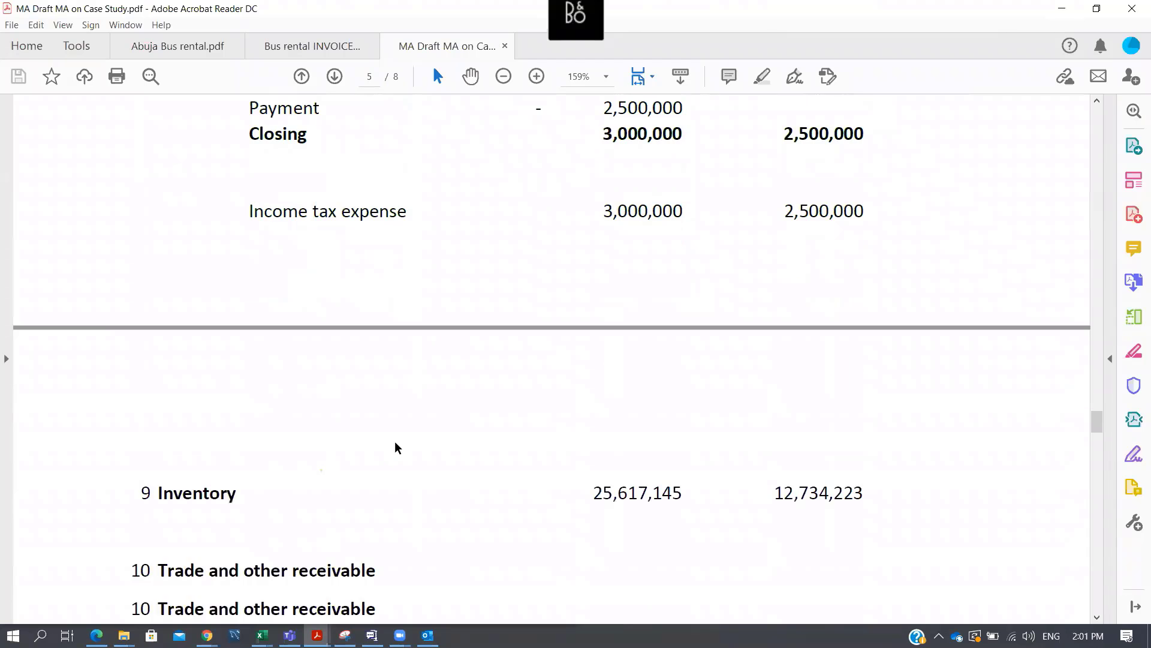
pyautogui.scroll(-2, 381, 400)
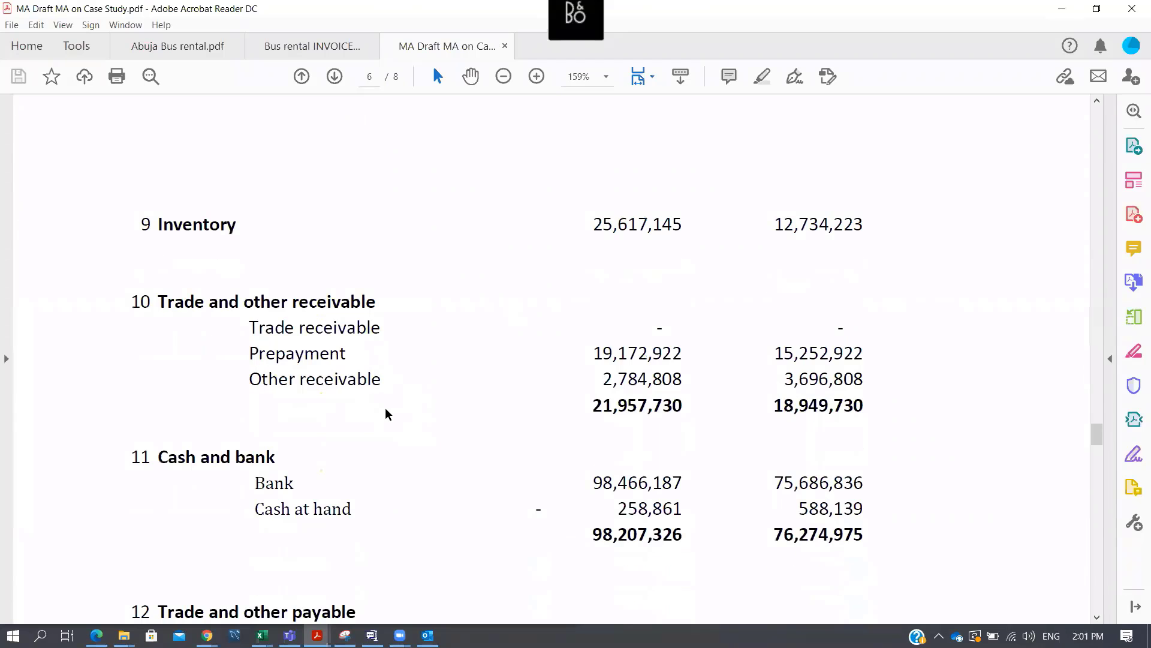
pyautogui.scroll(-20, 330, 411)
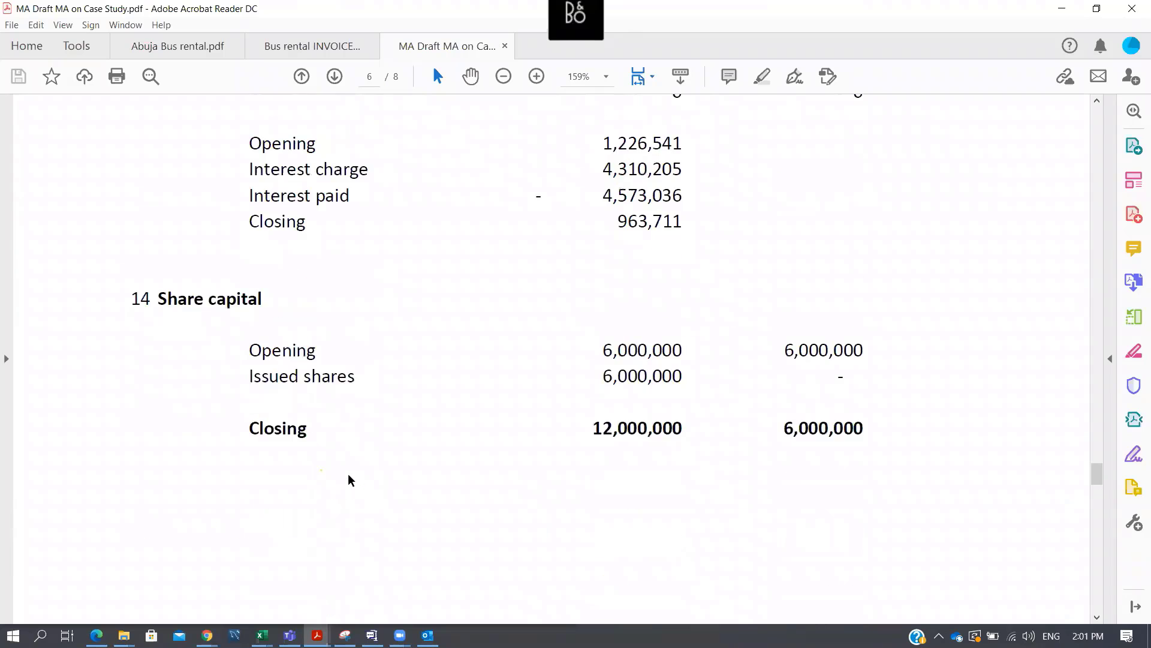
pyautogui.scroll(-5, 352, 477)
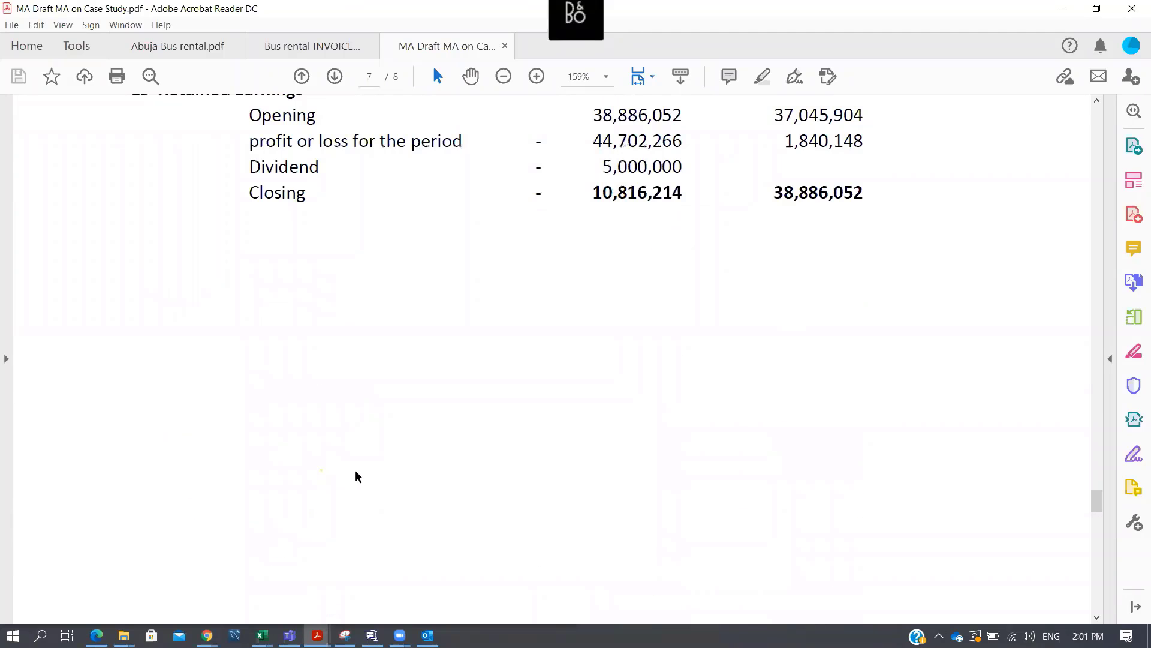
pyautogui.scroll(4, 354, 475)
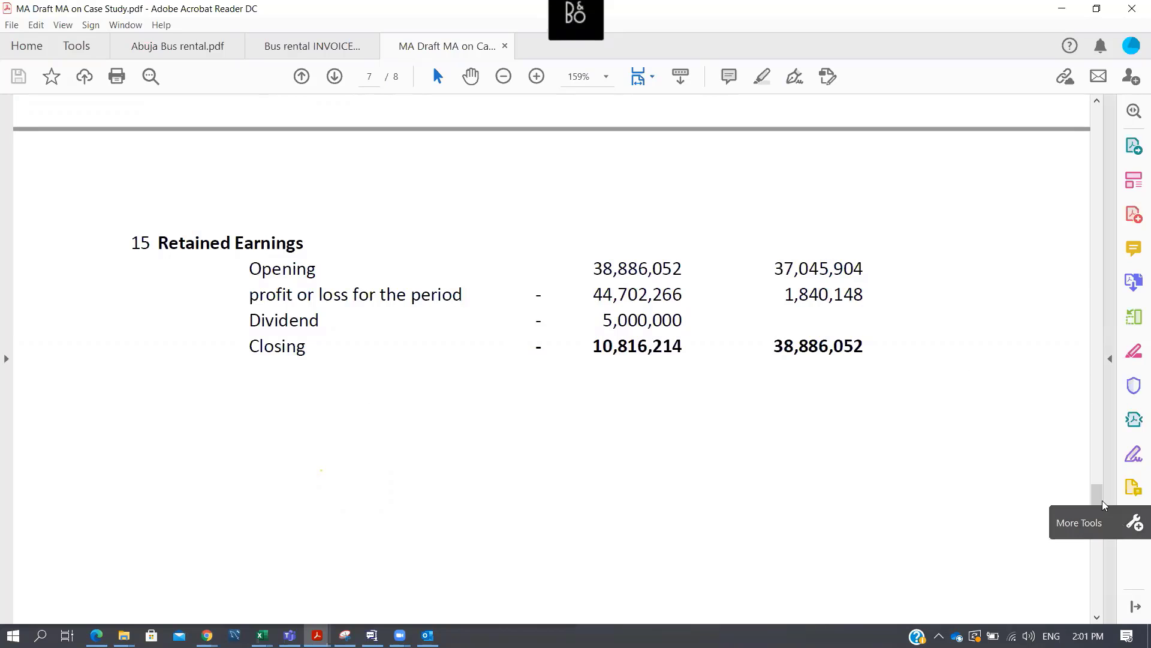
pyautogui.moveTo(1102, 502); pyautogui.dragTo(1129, 107)
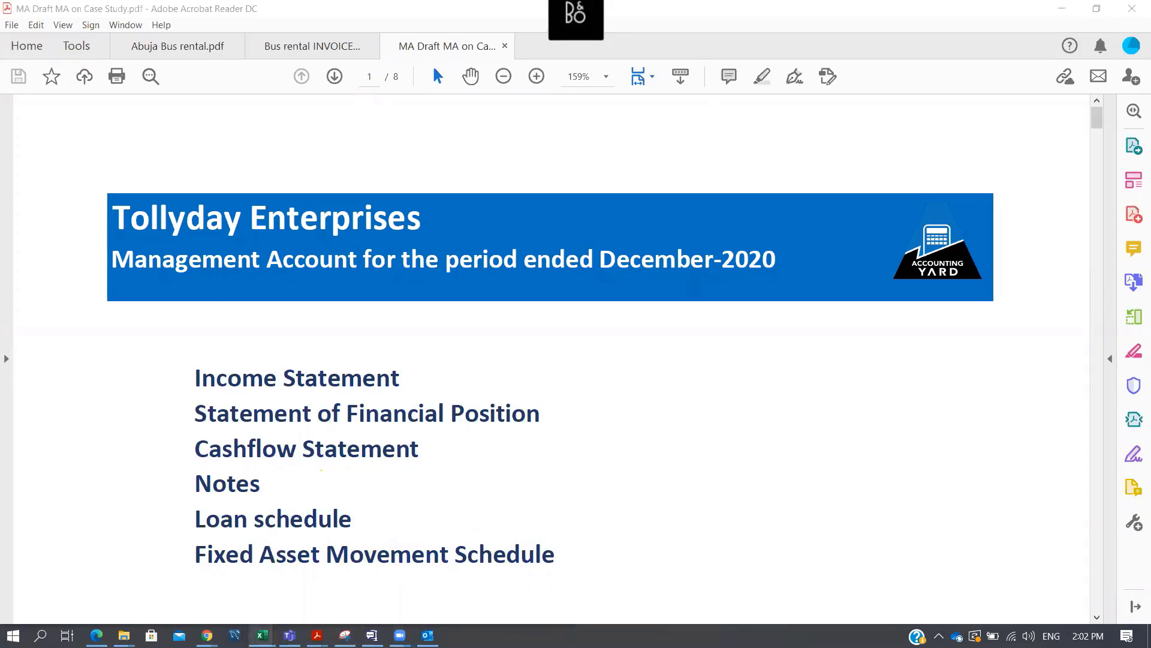
# Switch to the Day 5 and 6 folder in File Explorer, go up to AY and open the Preparing MA folder
pyautogui.moveTo(262, 635)
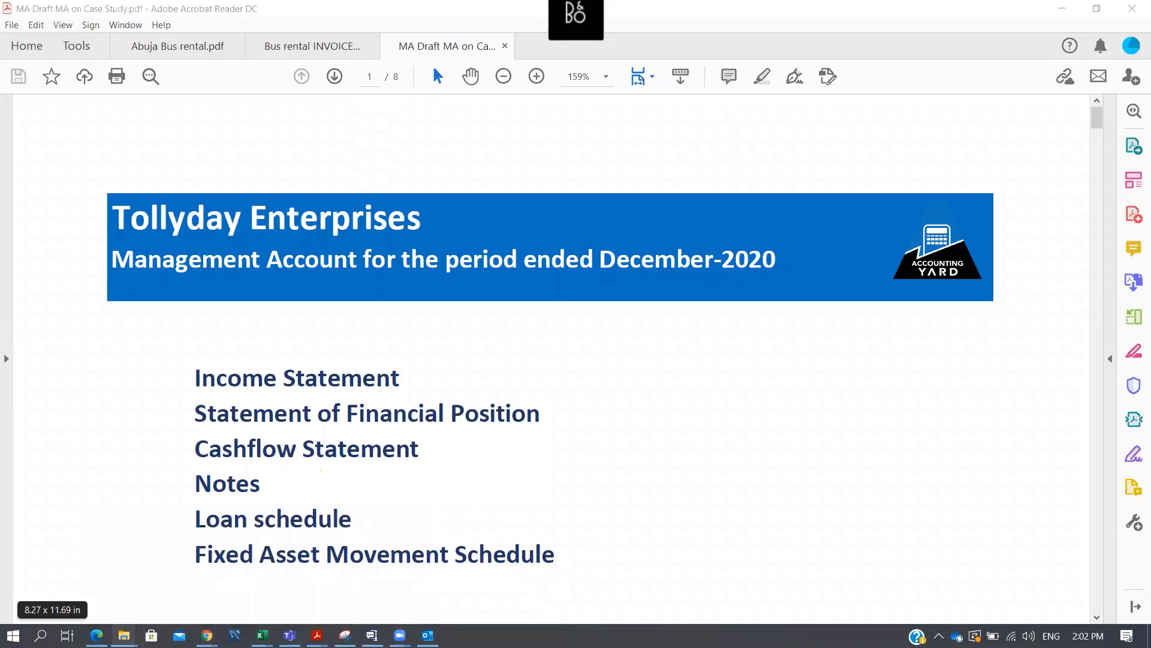
pyautogui.click(124, 635)
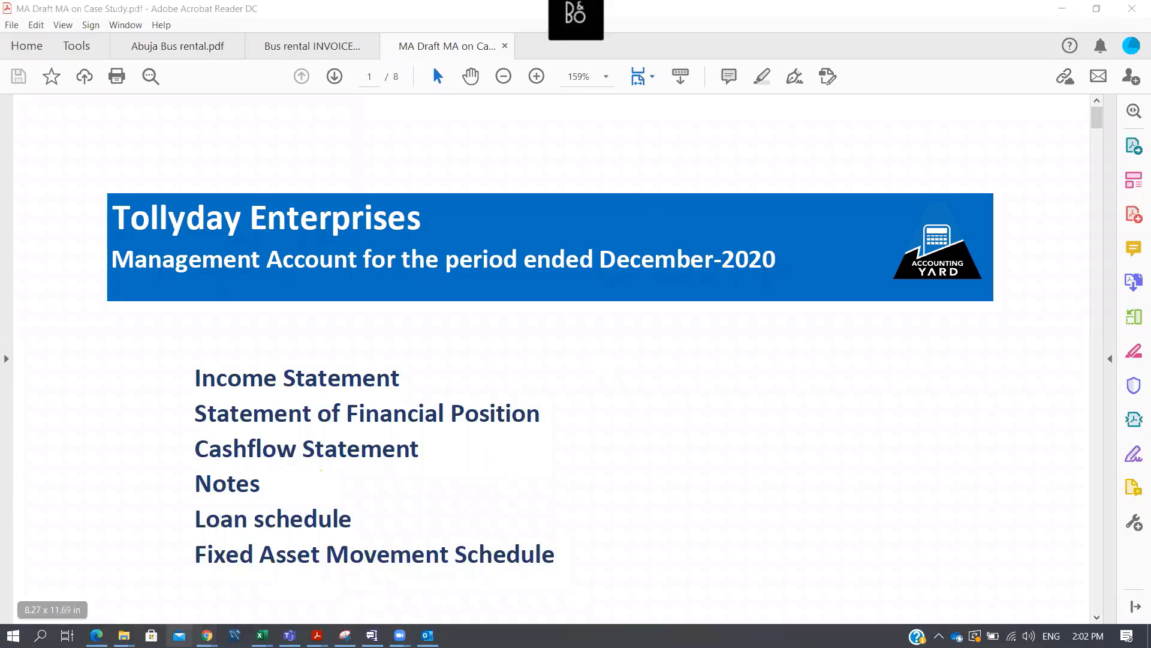
pyautogui.moveTo(123, 635)
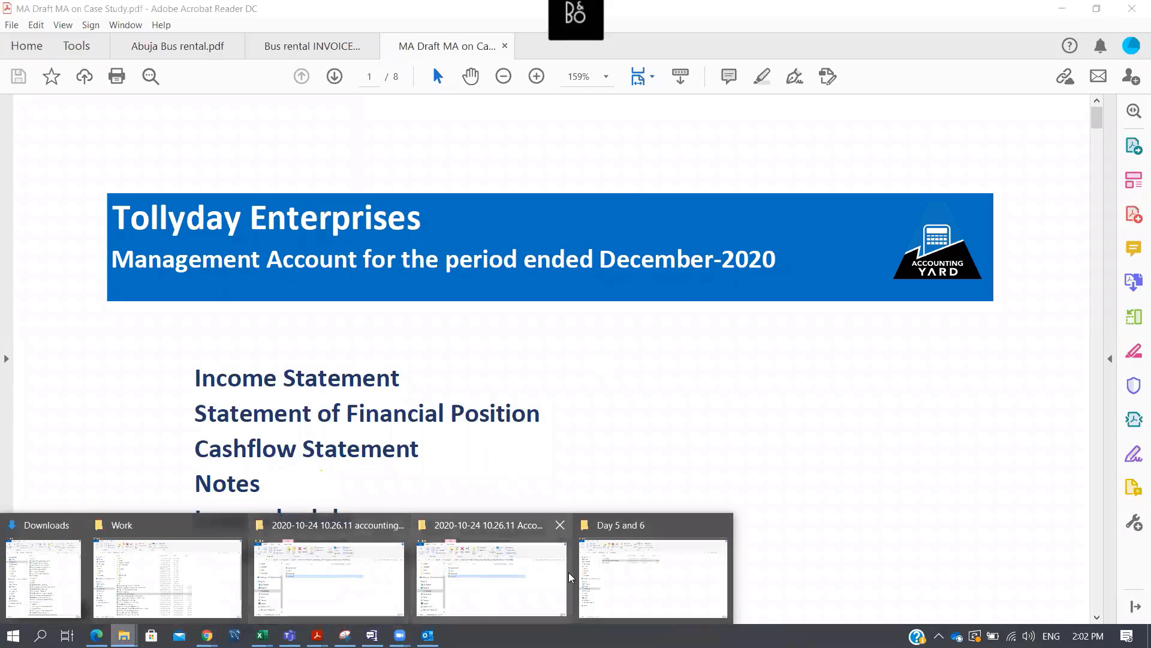
pyautogui.click(659, 566)
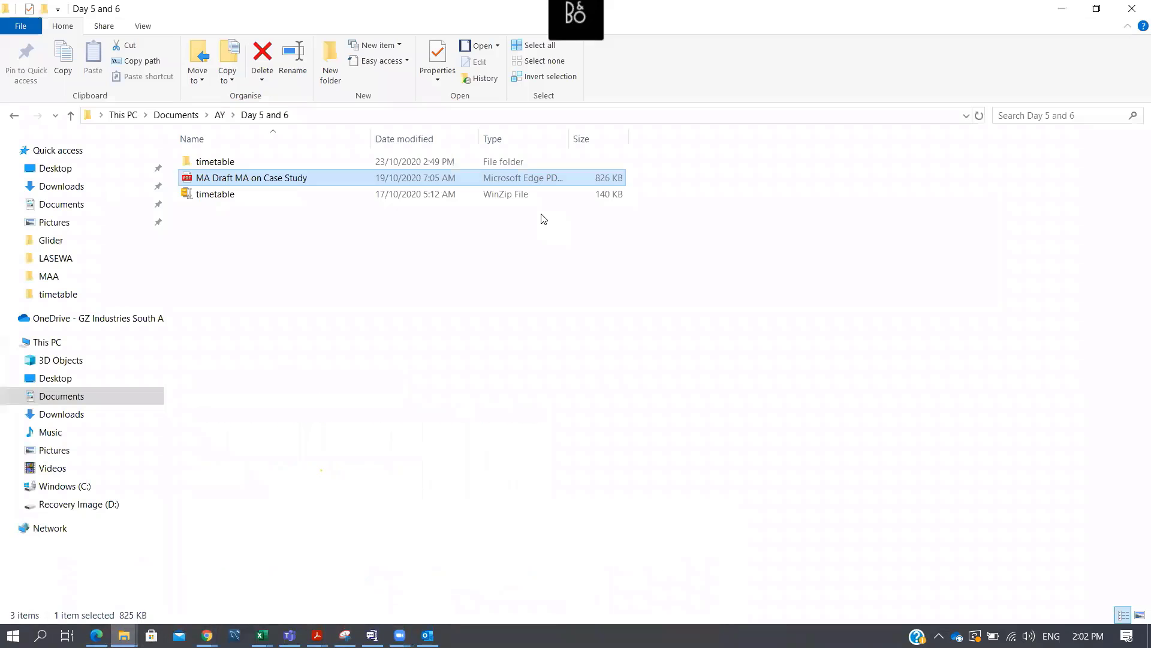
pyautogui.click(223, 115)
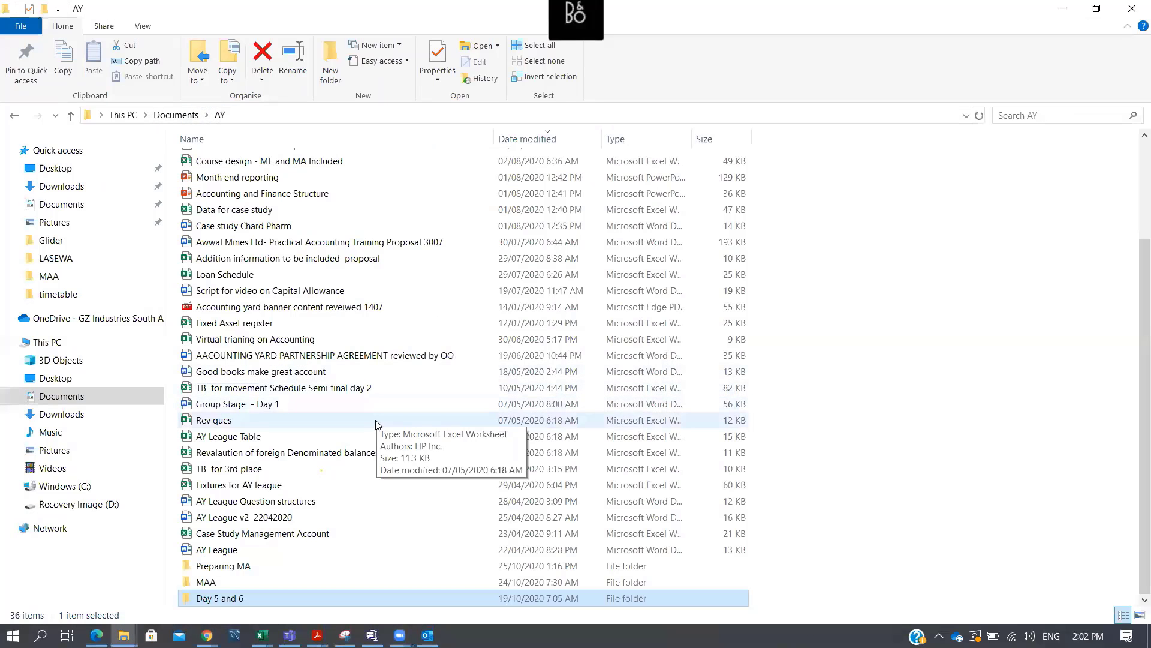
pyautogui.doubleClick(249, 566)
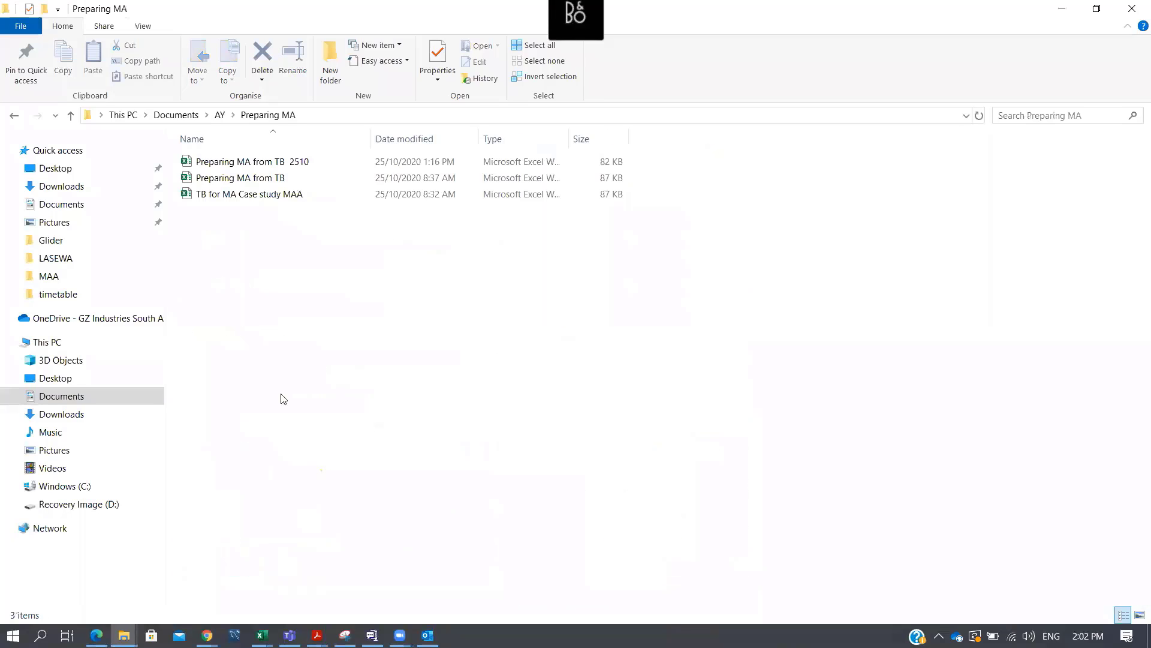
# Widen the file list's Name column, select the Preparing MA from TB 2510 workbook and bring it up in Excel
pyautogui.moveTo(373, 138); pyautogui.dragTo(485, 138)
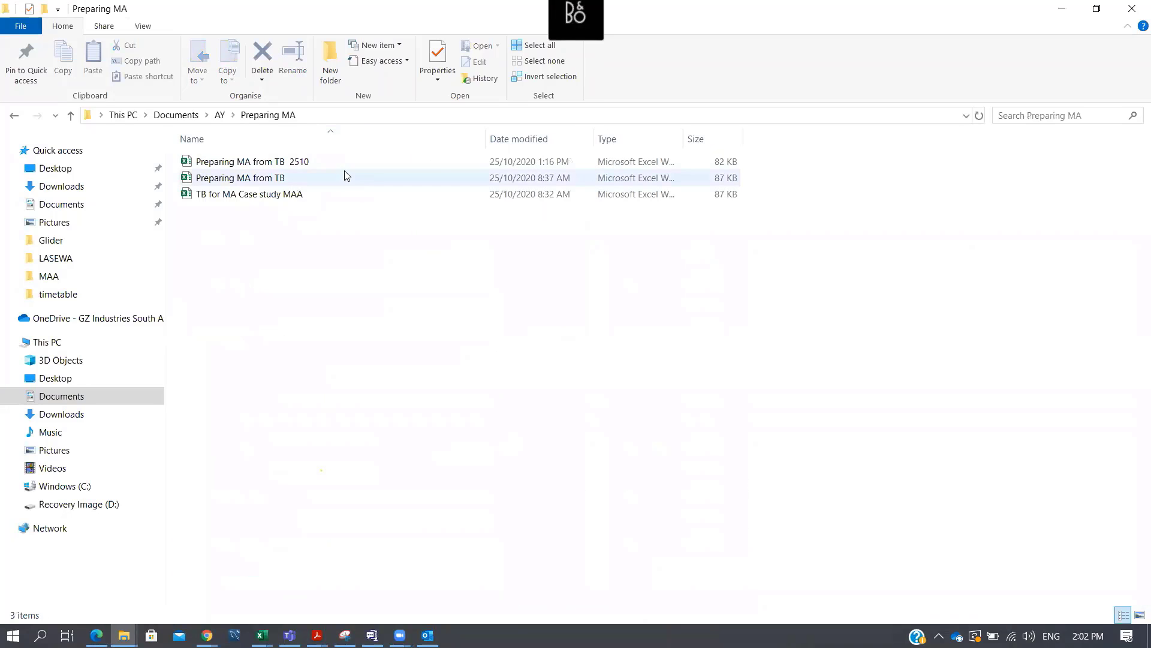
pyautogui.click(348, 163)
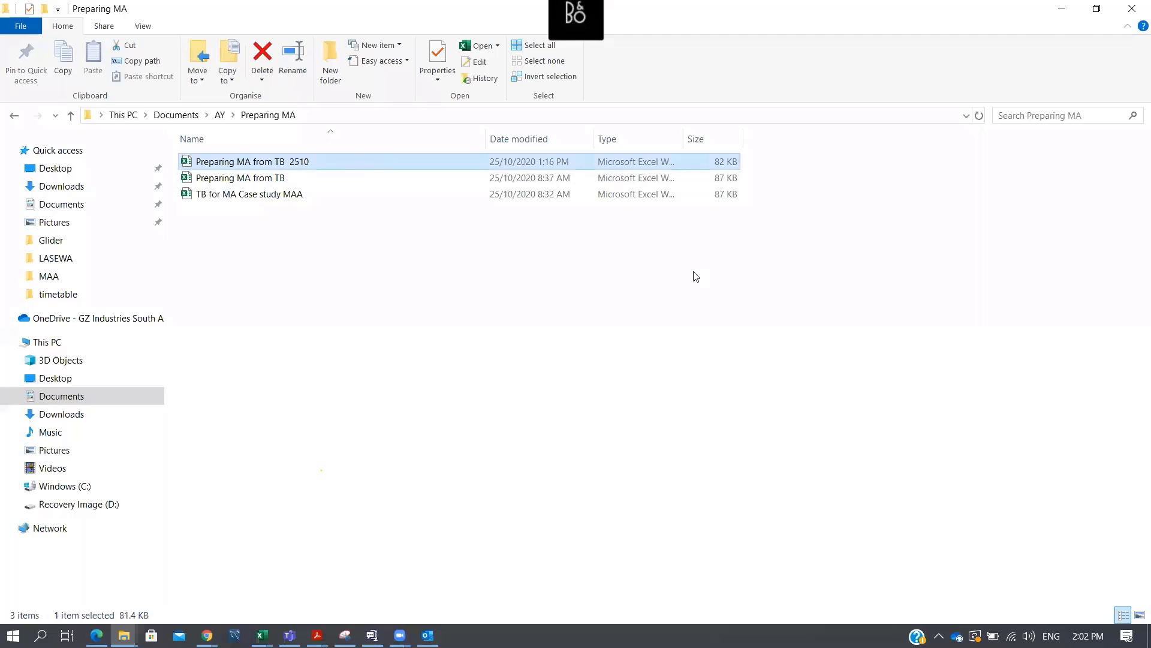
pyautogui.hotkey('alt', 'Tab')
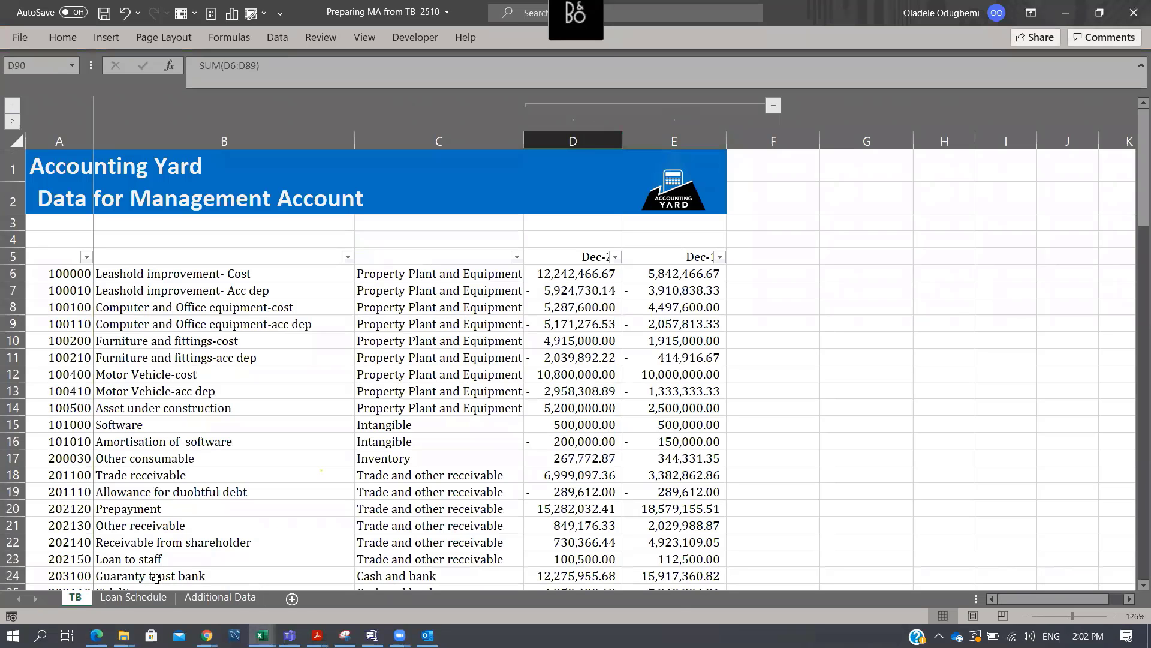
# Switch to the Excel functions and youtube links workbook and highlight the function list B4:C9, followed by the YouTube channel list B13:C16
pyautogui.hotkey('alt', 'Tab')
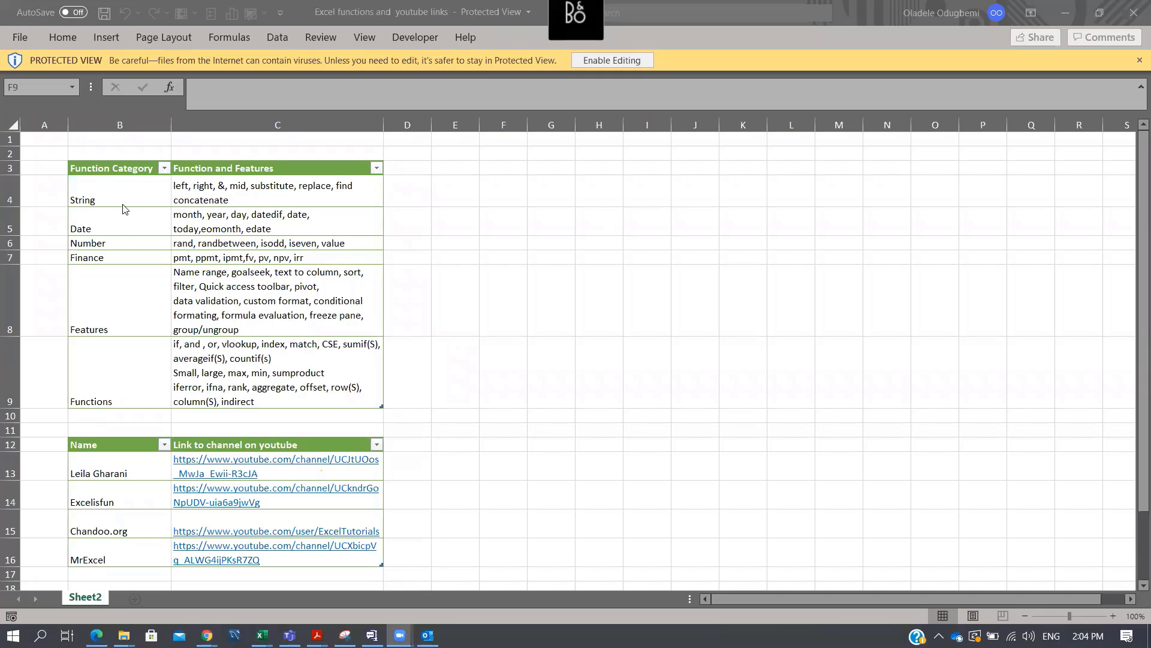
pyautogui.click(113, 192)
pyautogui.moveTo(145, 251); pyautogui.dragTo(298, 369)
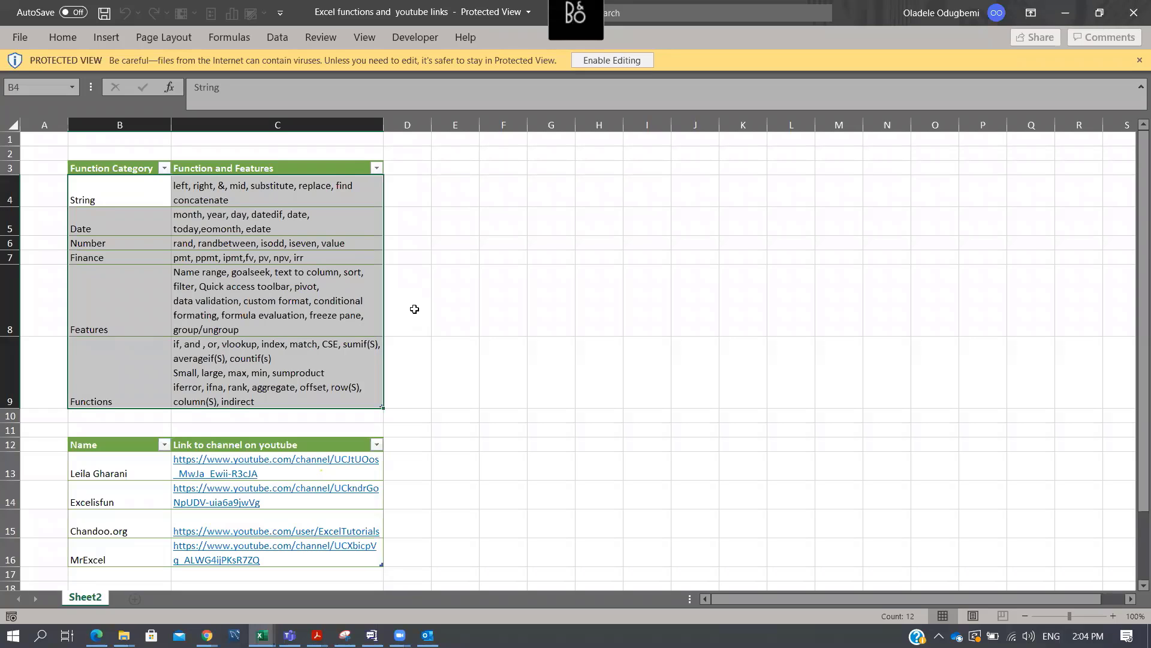
pyautogui.moveTo(100, 186); pyautogui.dragTo(321, 381)
pyautogui.scroll(-3, 768, 252)
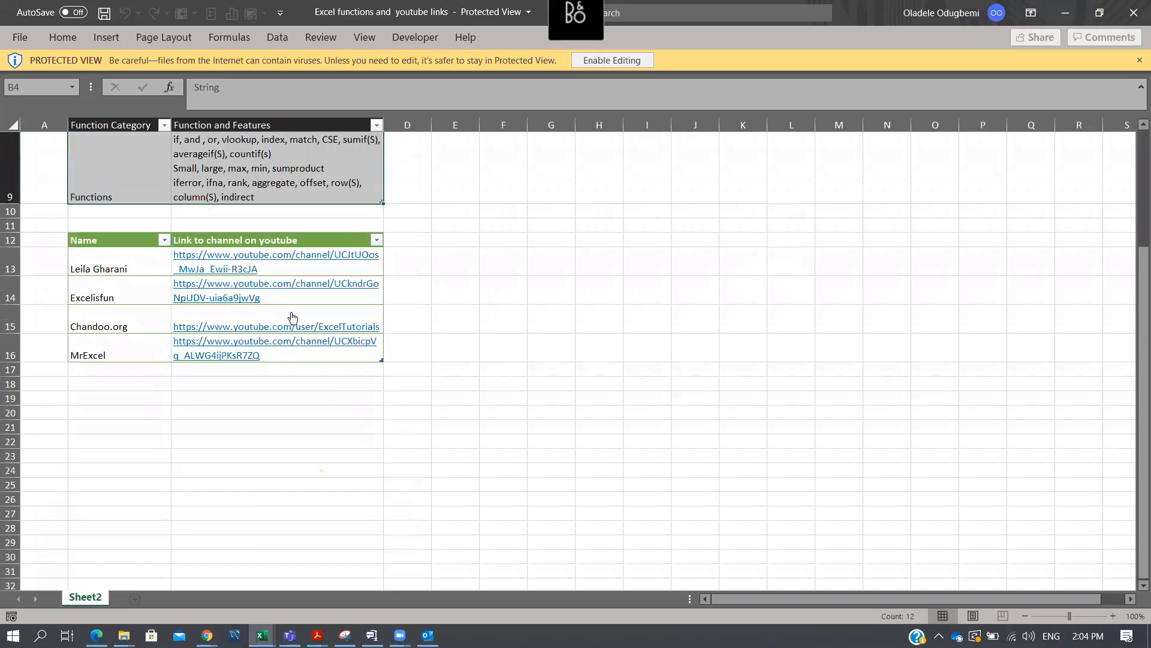
pyautogui.click(103, 263)
pyautogui.moveTo(129, 290); pyautogui.dragTo(280, 354)
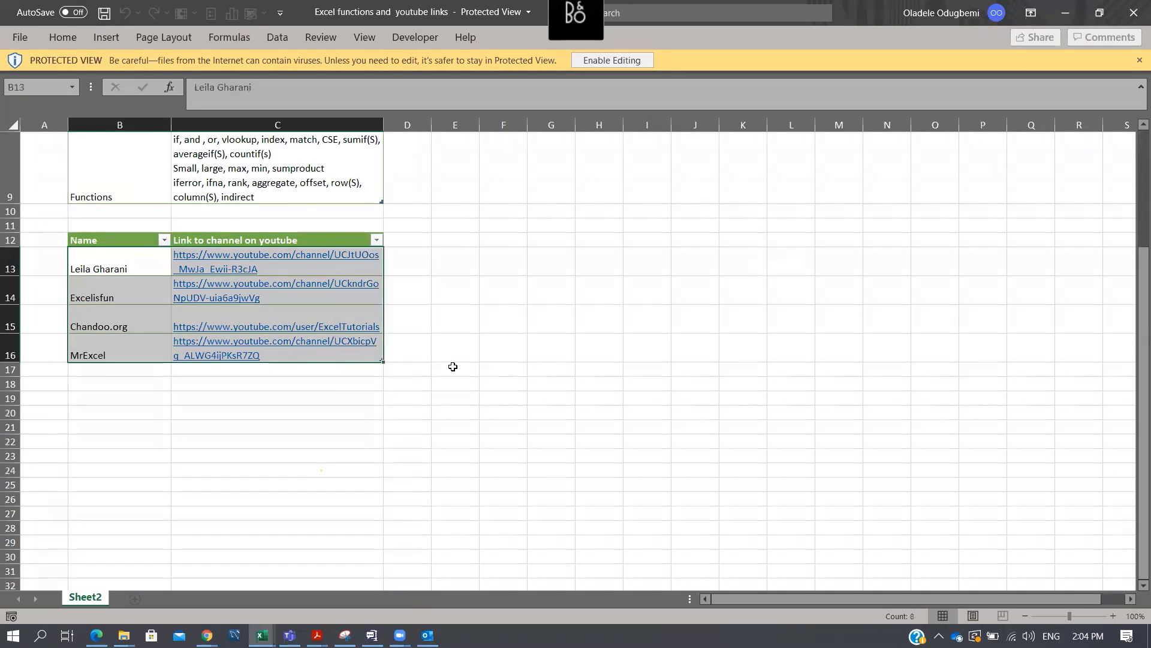
# Switch to the Preparing MA folder in File Explorer, go to AY's MAA folder and open the MIni Accounting Academy - Role of Excel workbook
pyautogui.scroll(3, 452, 366)
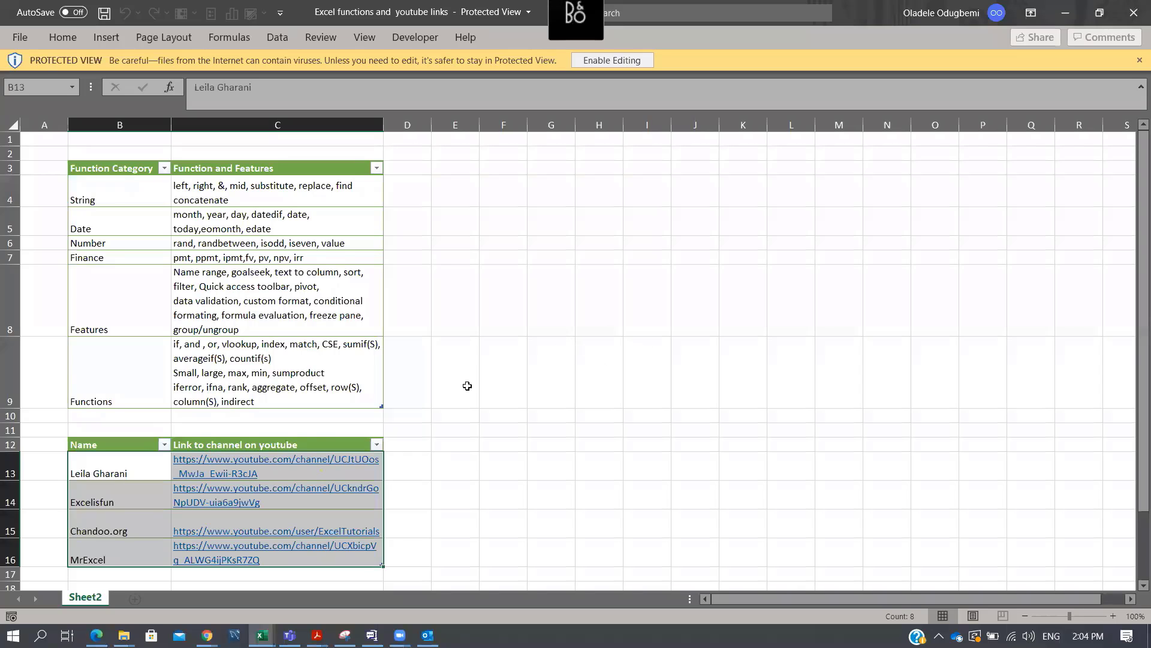
pyautogui.click(148, 497)
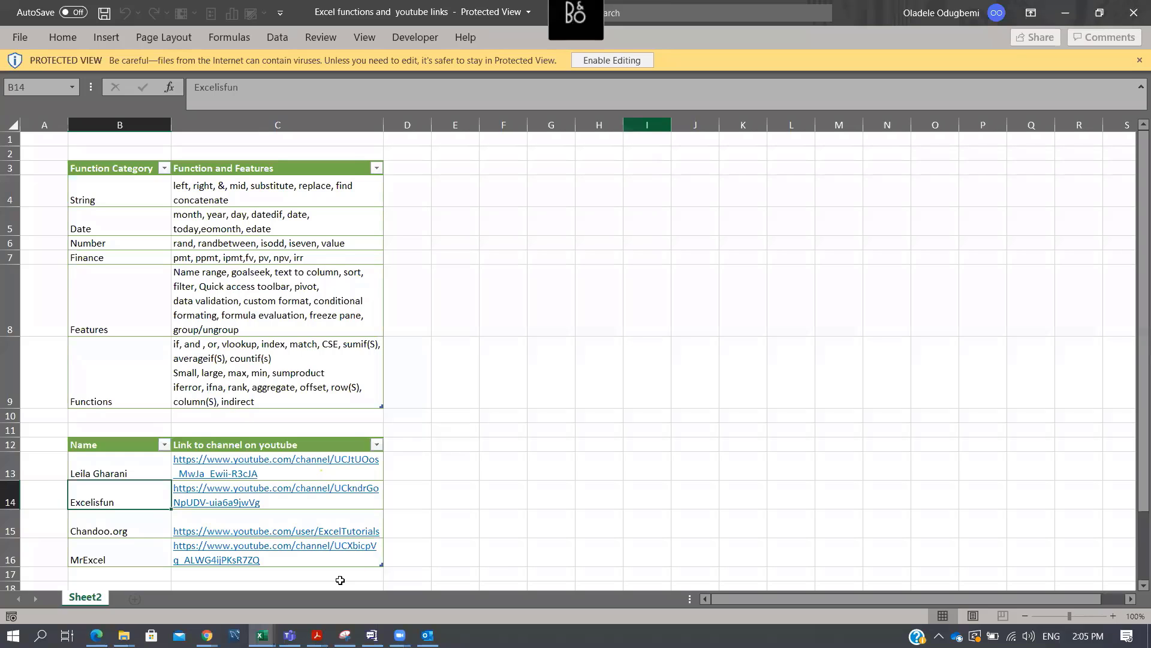
pyautogui.click(123, 635)
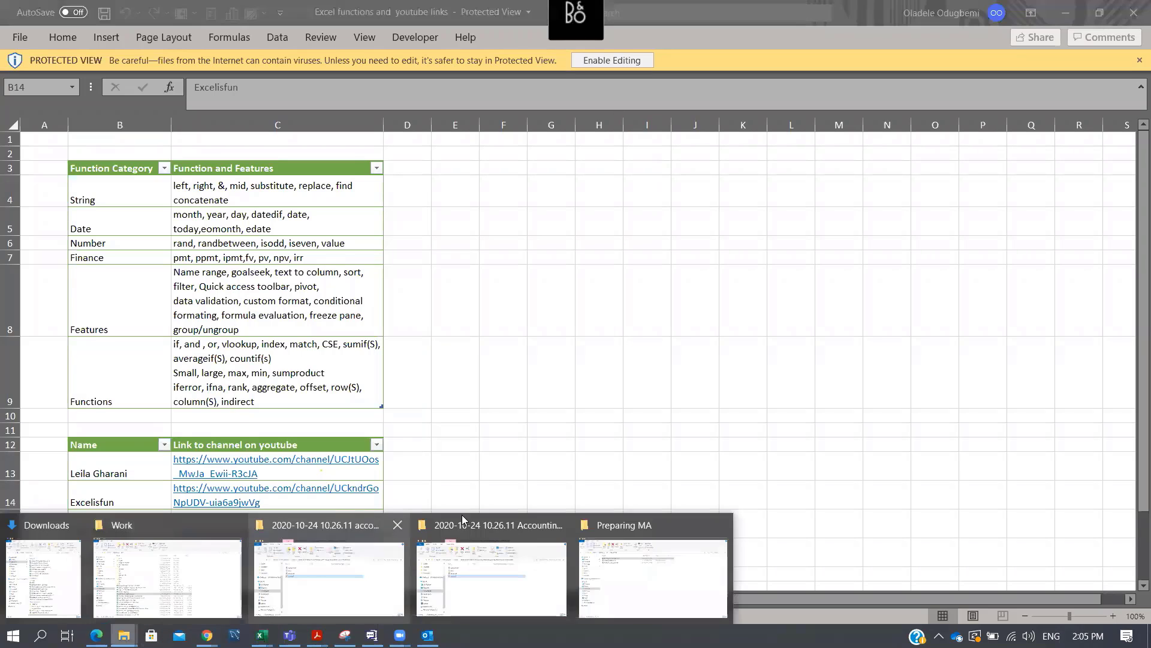
pyautogui.click(635, 563)
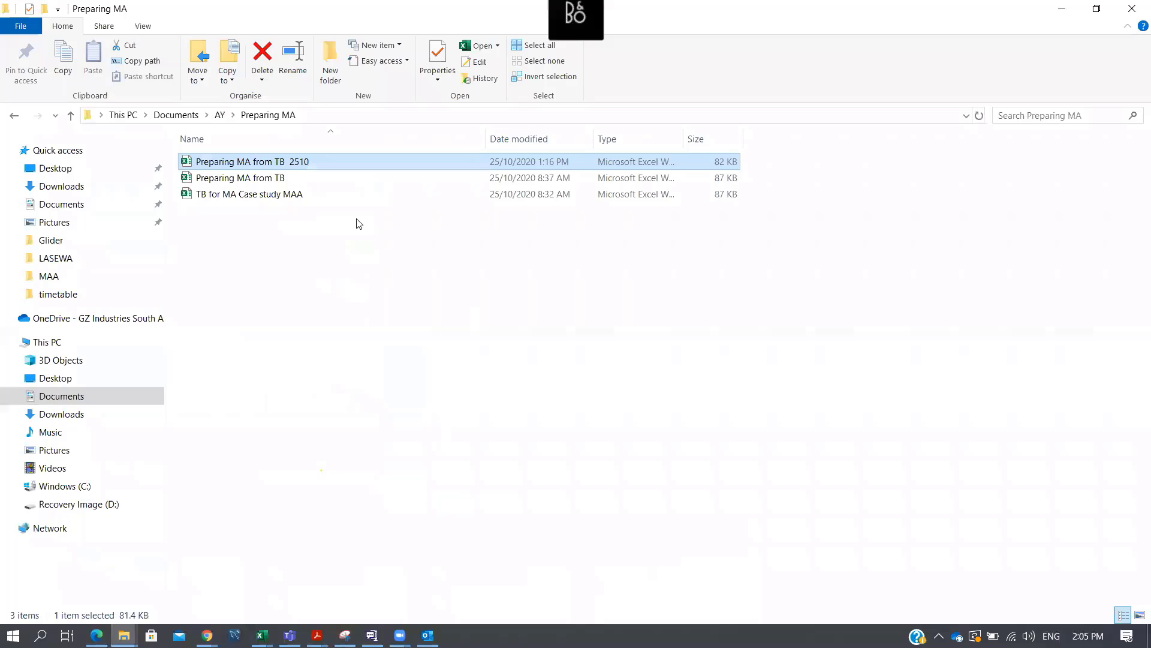
pyautogui.click(220, 115)
pyautogui.scroll(-1, 243, 527)
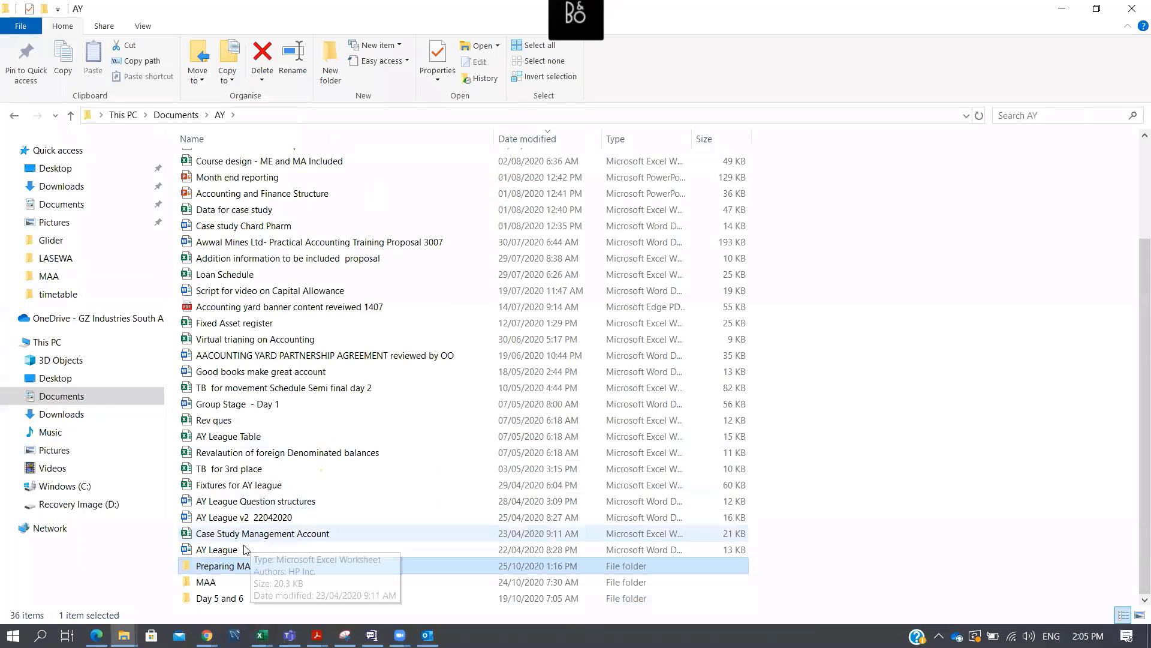
pyautogui.doubleClick(231, 583)
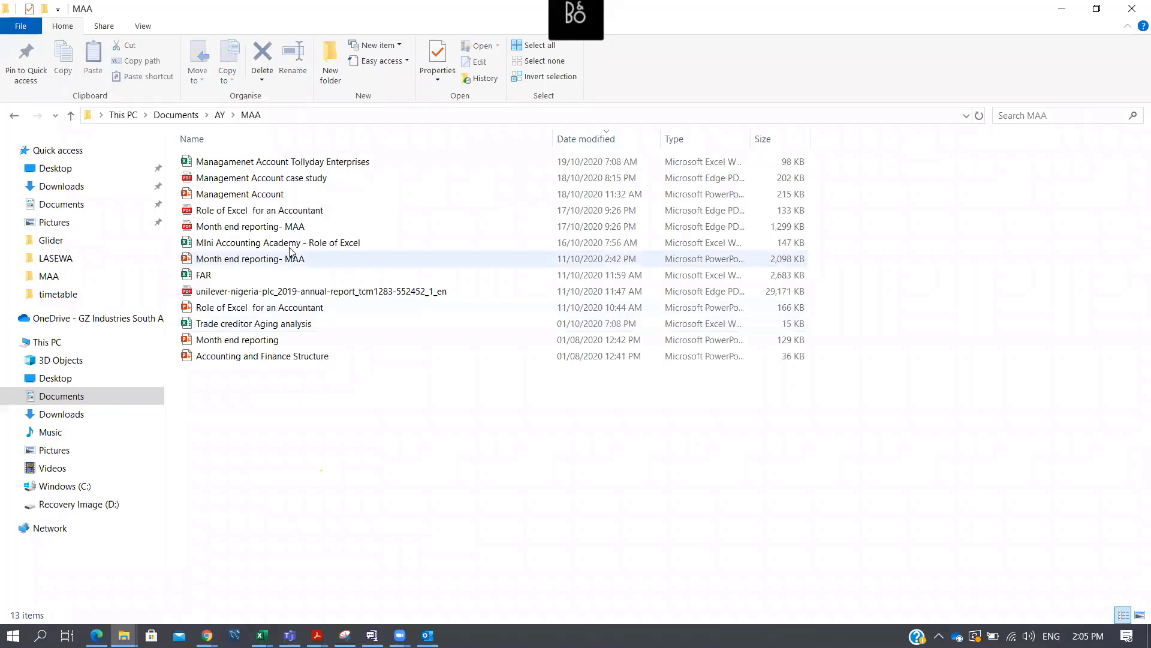
pyautogui.doubleClick(320, 243)
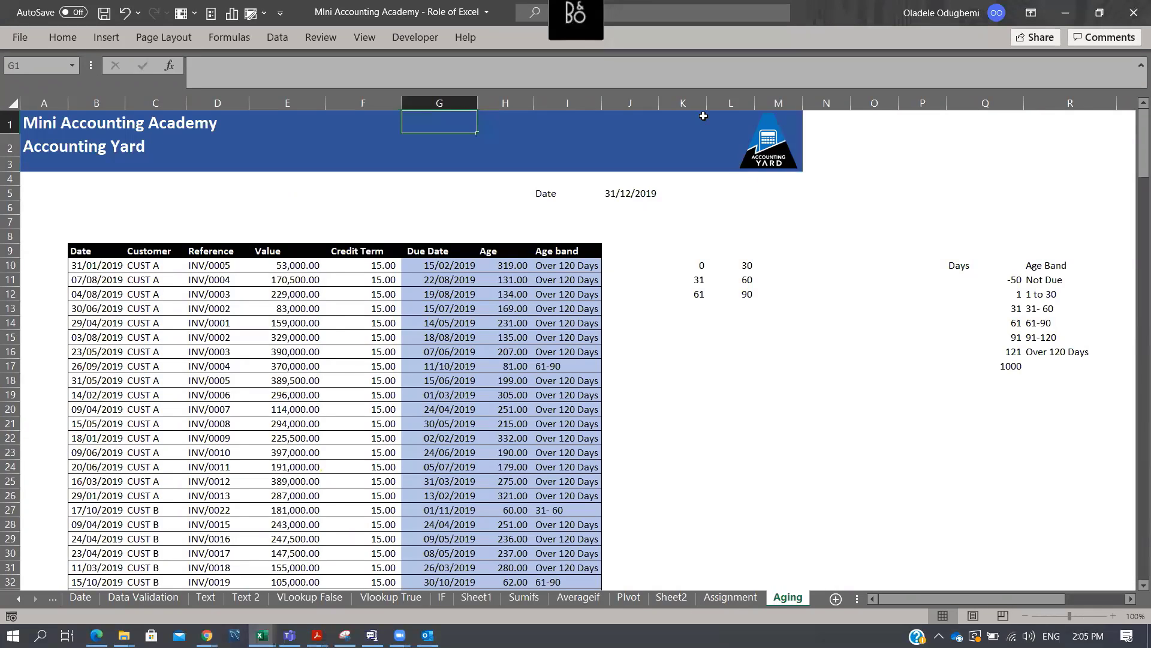
# Show the Referencing sheet and clear the salary breakdown results in E15:J29
pyautogui.click(19, 598)
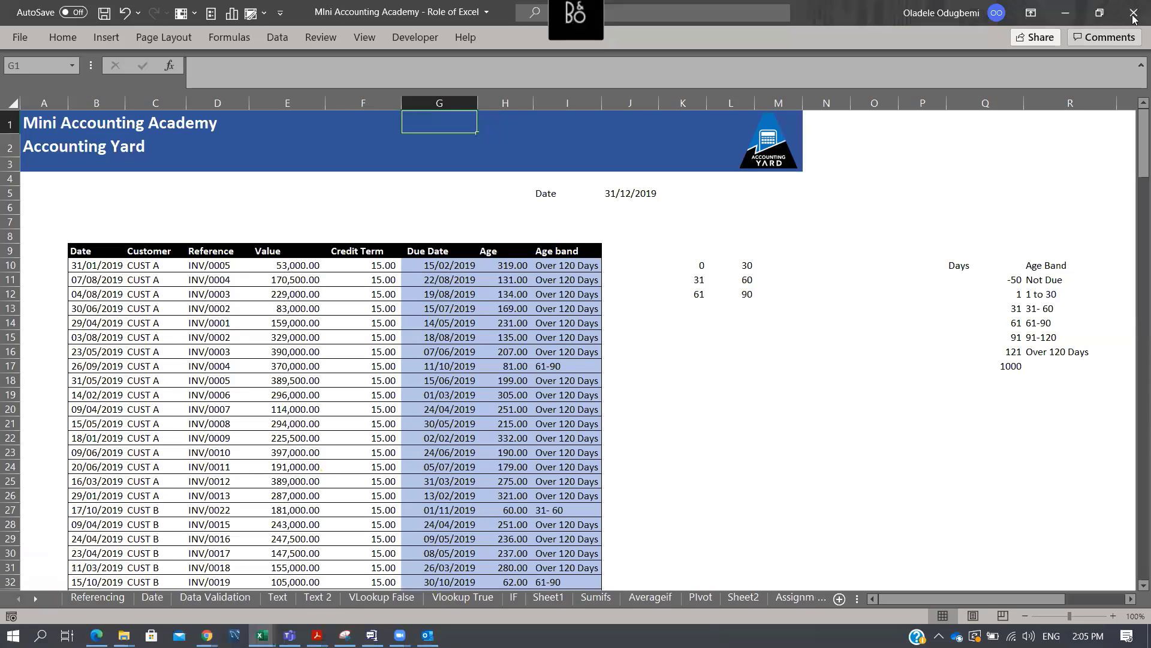
pyautogui.click(97, 596)
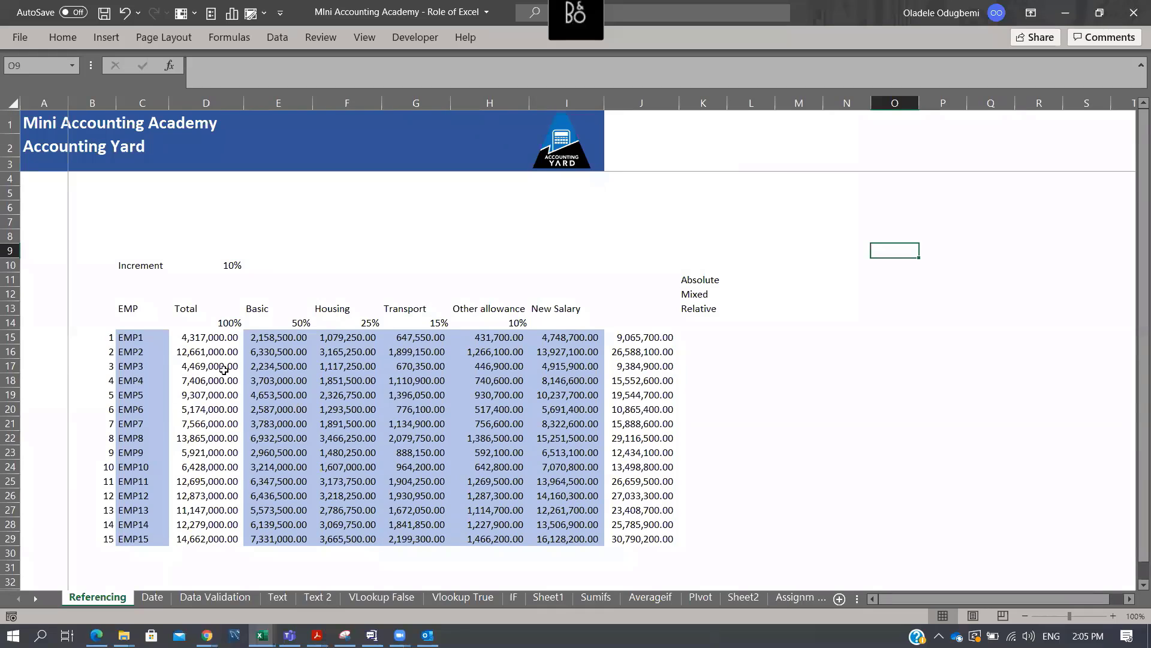
pyautogui.click(287, 337)
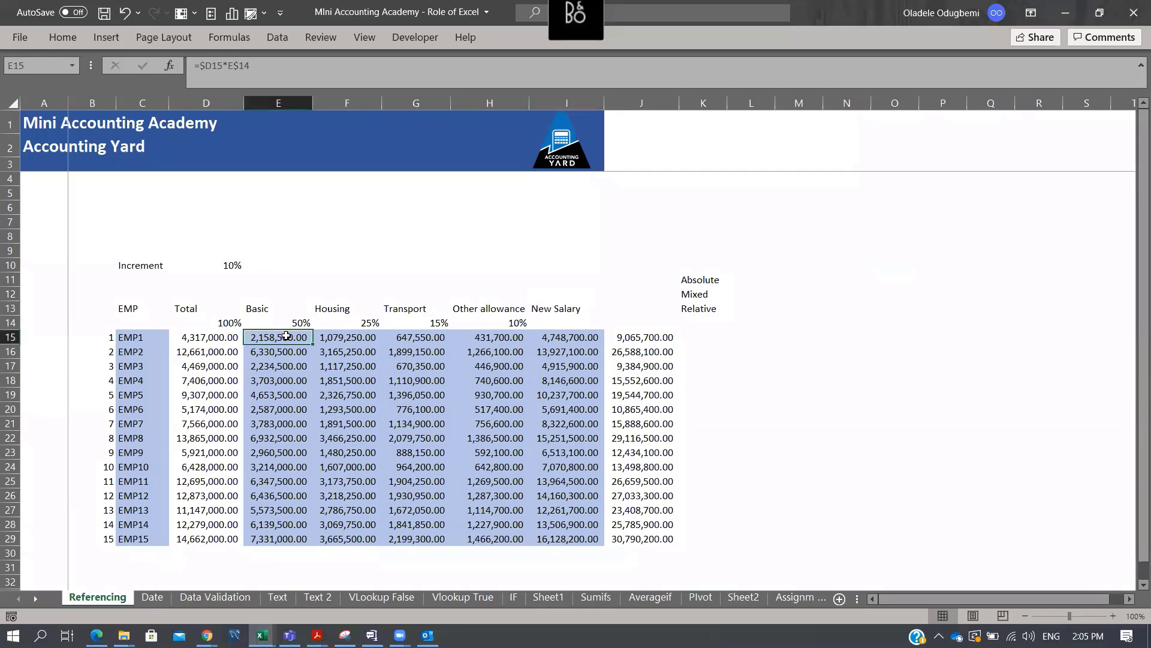
pyautogui.hotkey('ctrl', 'shift', 'Right')
pyautogui.hotkey('shift', 'Left')
pyautogui.hotkey('shift', 'Right')
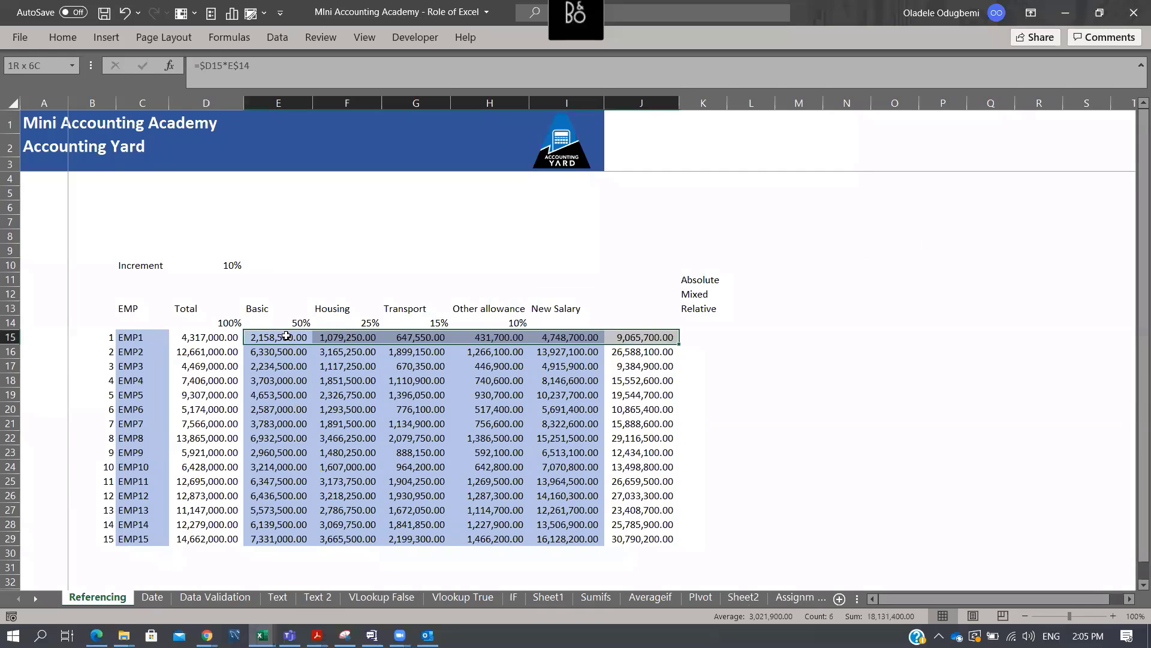
pyautogui.hotkey('ctrl', 'shift', 'Down')
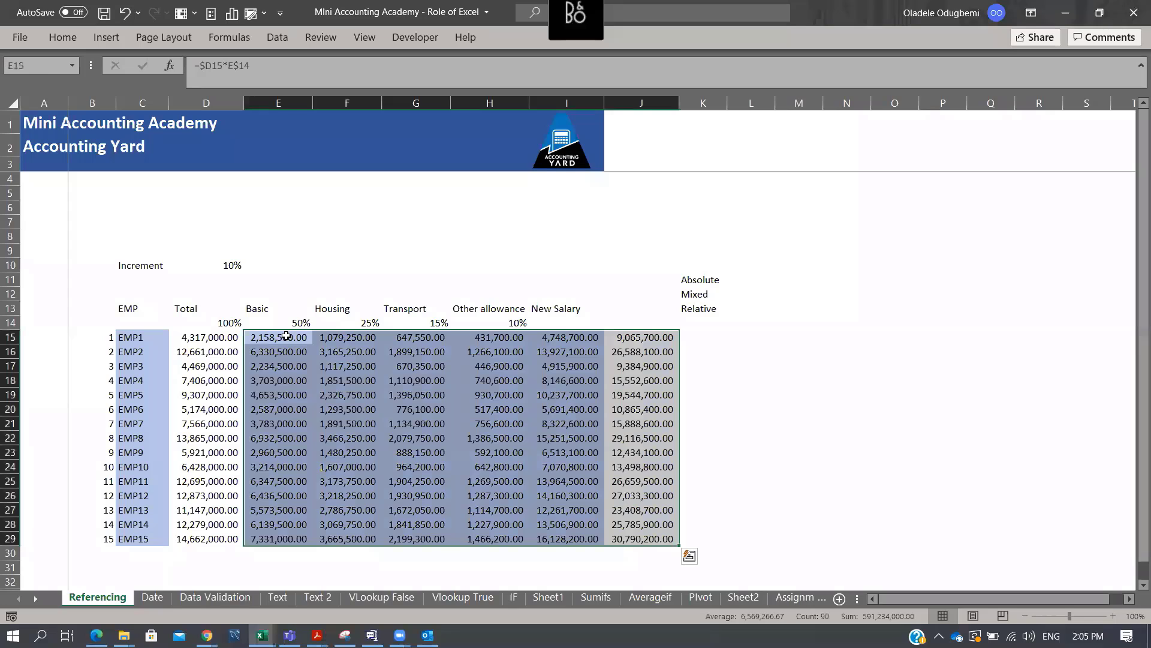
pyautogui.press('Delete')
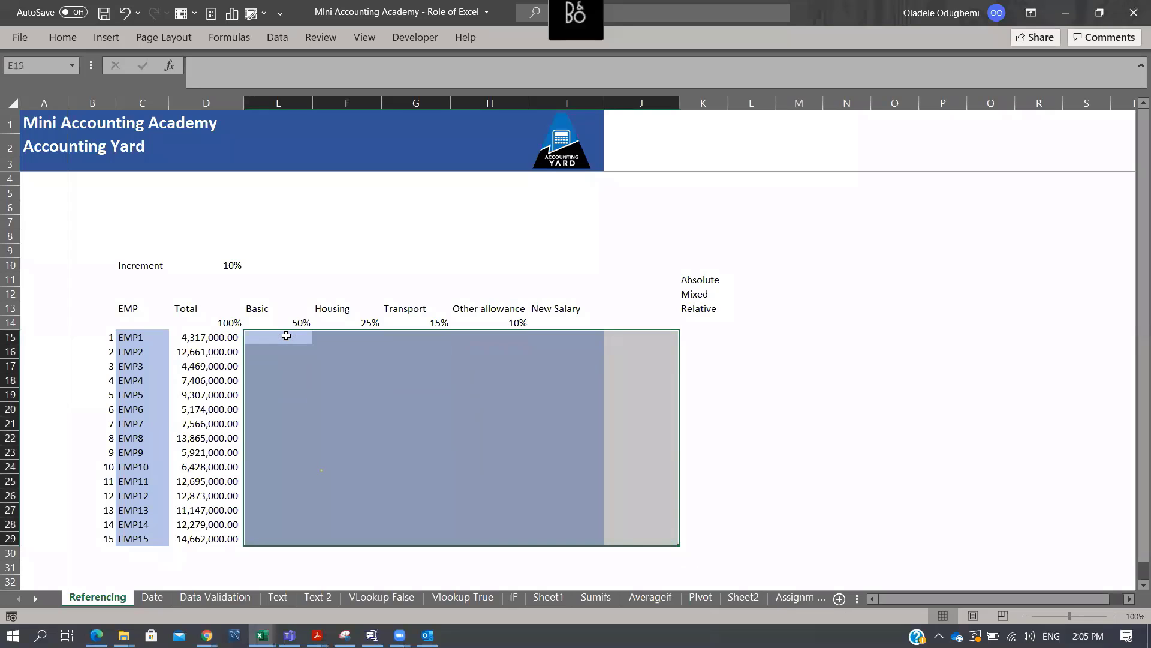
# Clear the Year to Datedif results in D11:H28 on the Date sheet
pyautogui.click(147, 597)
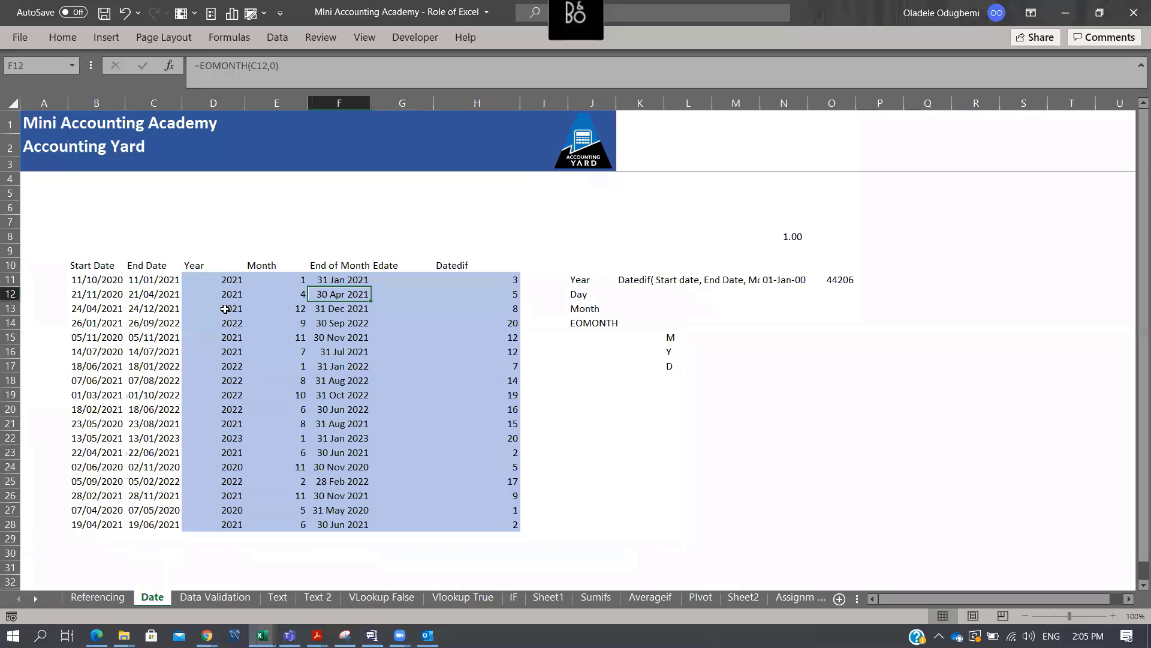
pyautogui.moveTo(213, 279); pyautogui.dragTo(475, 528)
pyautogui.press('Delete')
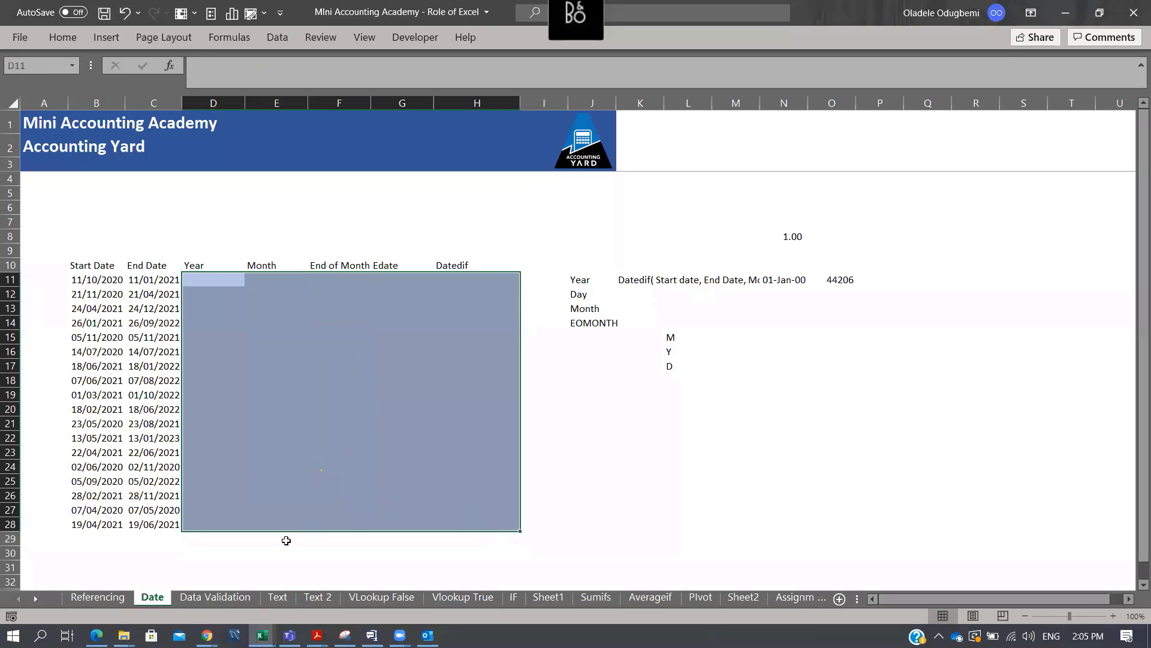
# Clear the Year, Month and Date entries in C9:C13 on the Data Validation sheet
pyautogui.click(214, 597)
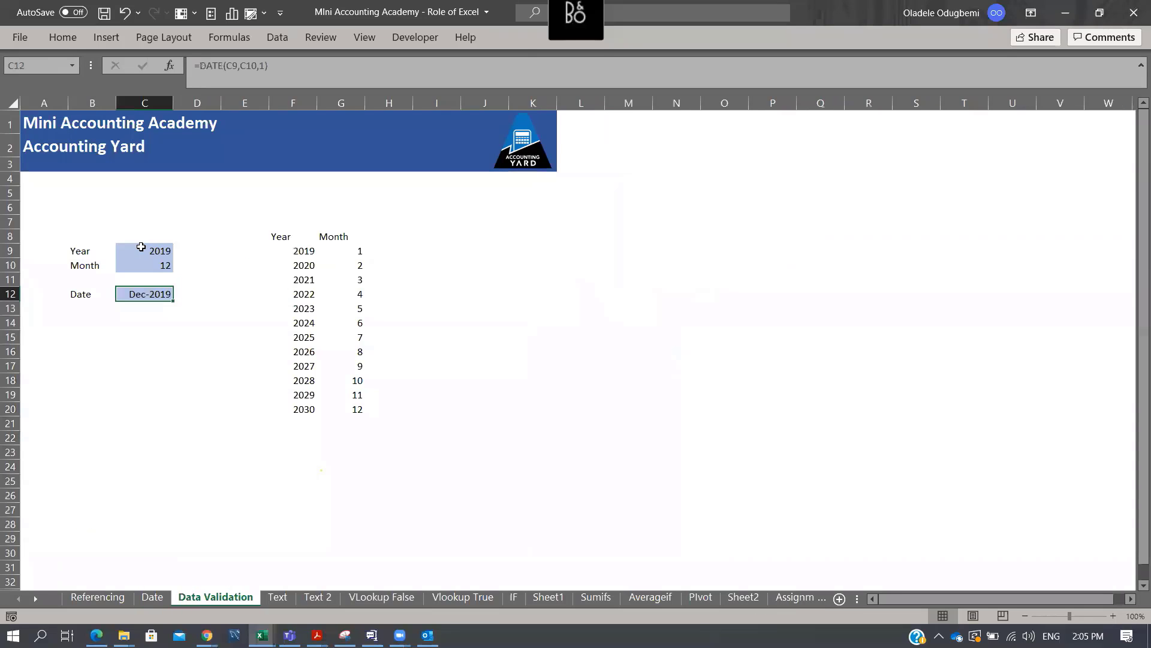
pyautogui.moveTo(141, 246); pyautogui.dragTo(153, 311)
pyautogui.press('Delete')
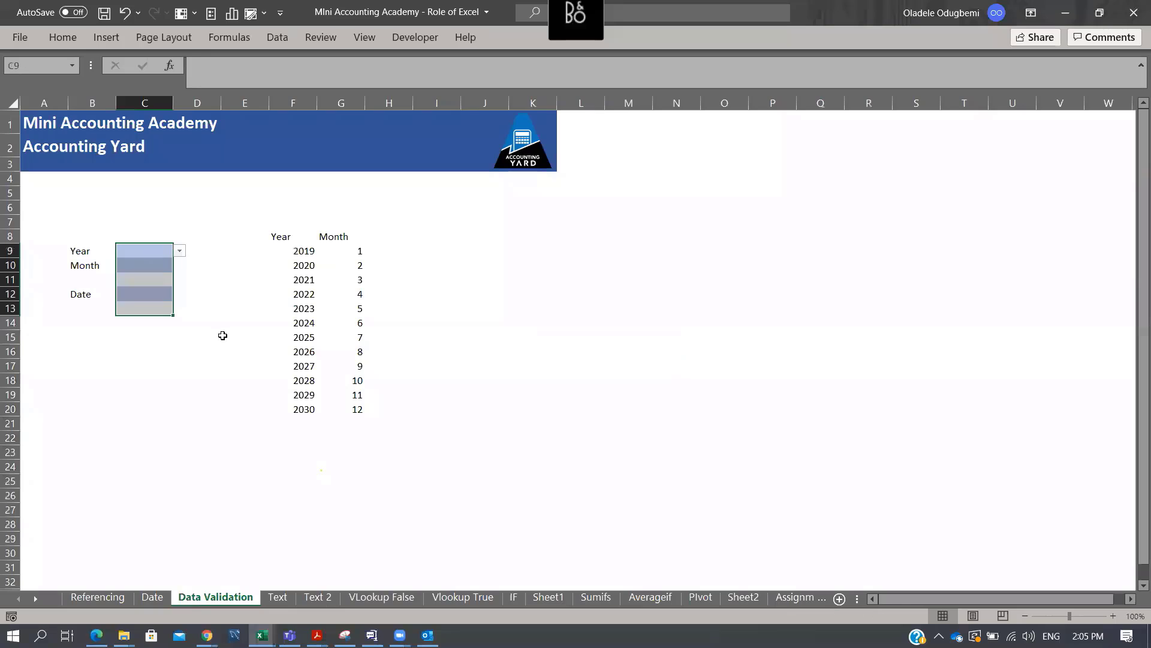
# Clear the Left and Right columns from F10:G10 down to the end of the table on the Text 2 sheet
pyautogui.click(278, 597)
pyautogui.click(318, 597)
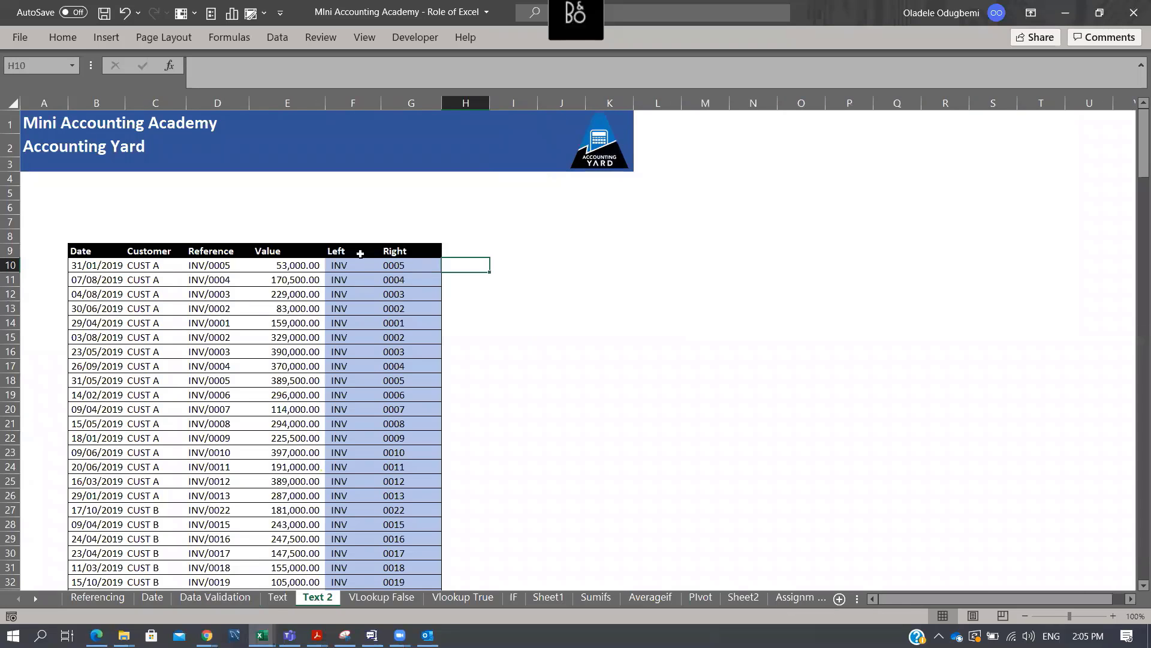
pyautogui.moveTo(354, 266); pyautogui.dragTo(401, 326)
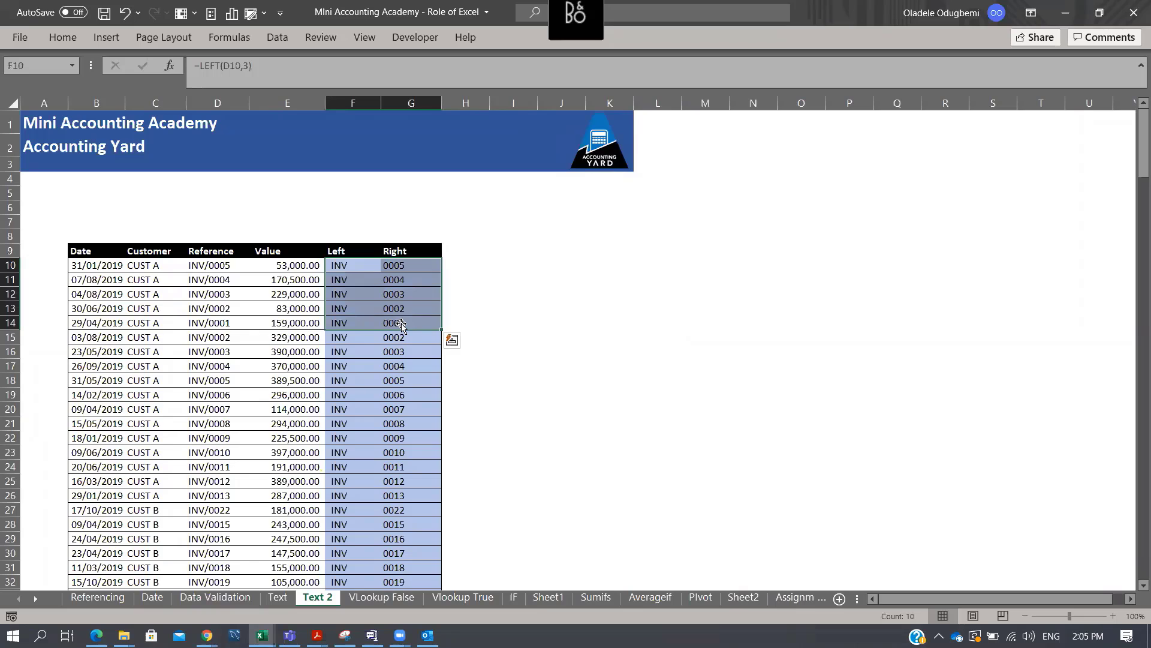
pyautogui.hotkey('ctrl', 'q')
pyautogui.press('Escape')
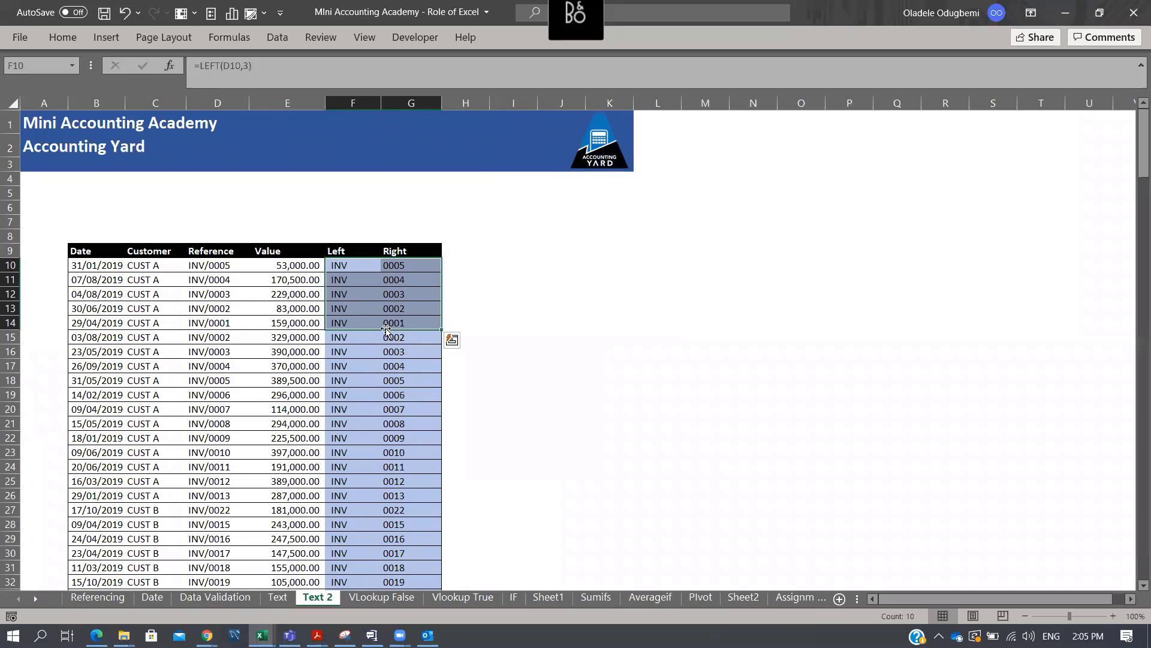
pyautogui.hotkey('ctrl', 'shift', 'Down')
pyautogui.press('Delete')
pyautogui.hotkey('ctrl', 'BackSpace')
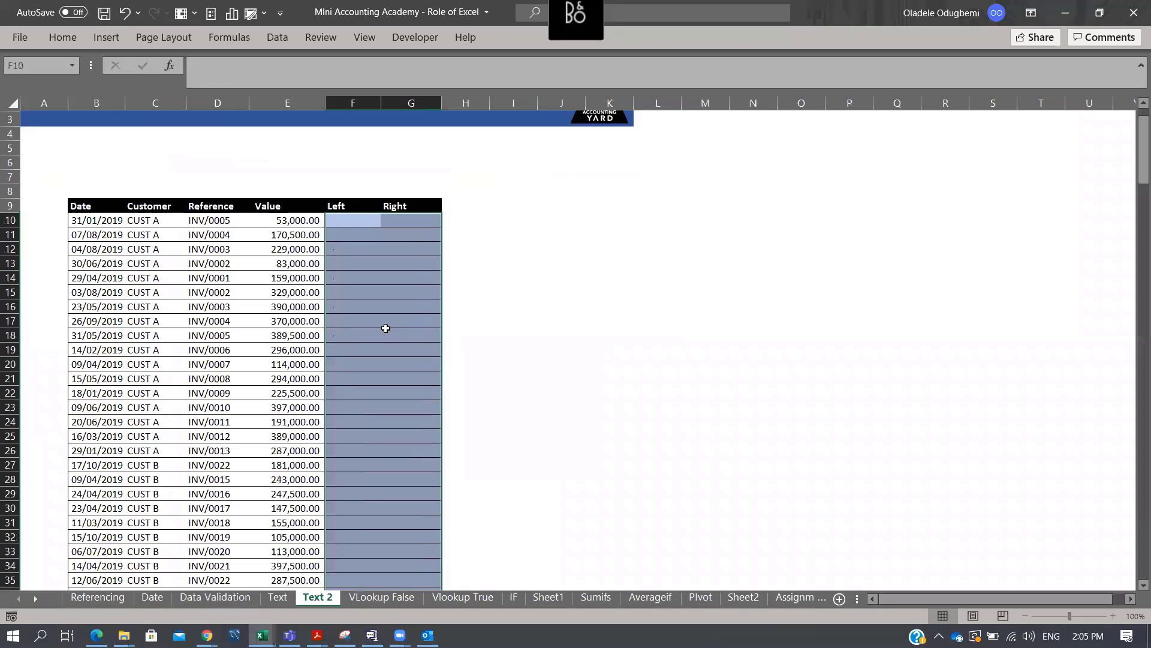
pyautogui.hotkey('ctrl', 'Home')
# Select the lookup results K11:L20 on the VLookup False sheet and clear the Weight and Bonus cells F11:G26 on Vlookup True
pyautogui.click(381, 596)
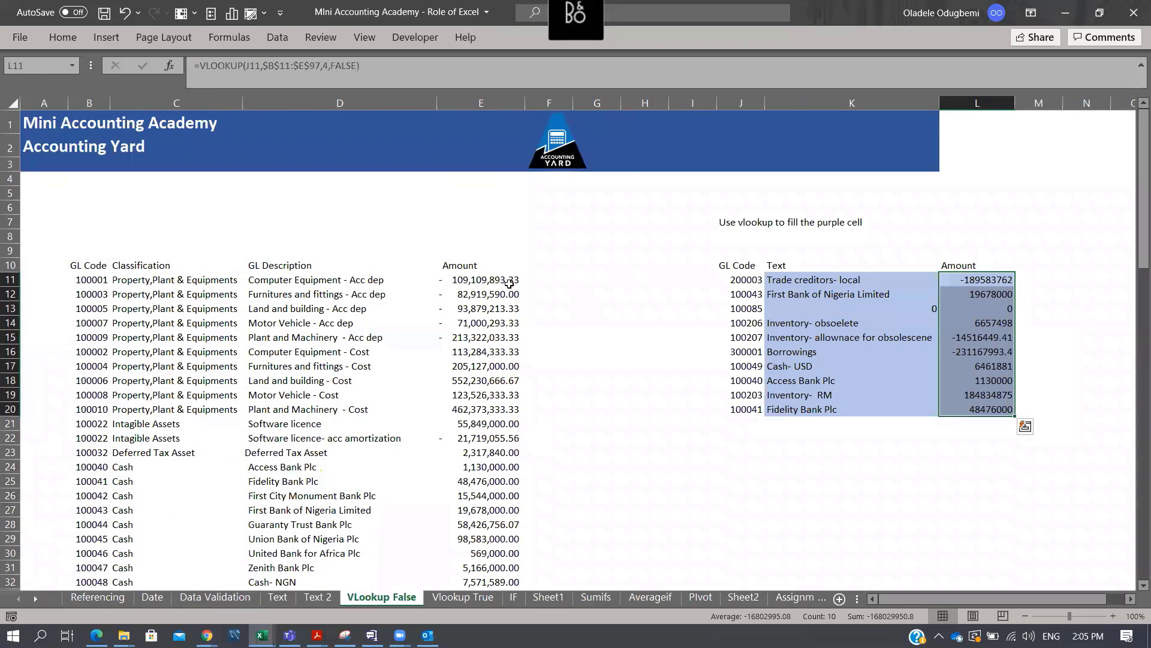
pyautogui.moveTo(827, 281); pyautogui.dragTo(953, 403)
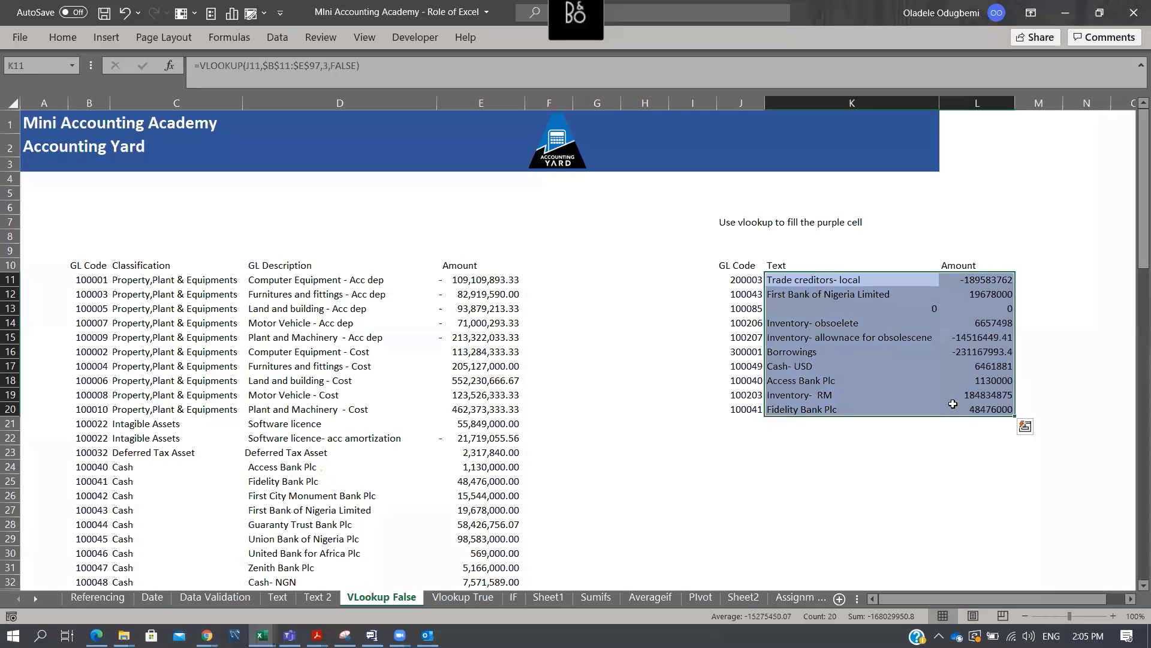
pyautogui.hotkey('ctrl', 'pagedown')
pyautogui.hotkey('shift', 'Right')
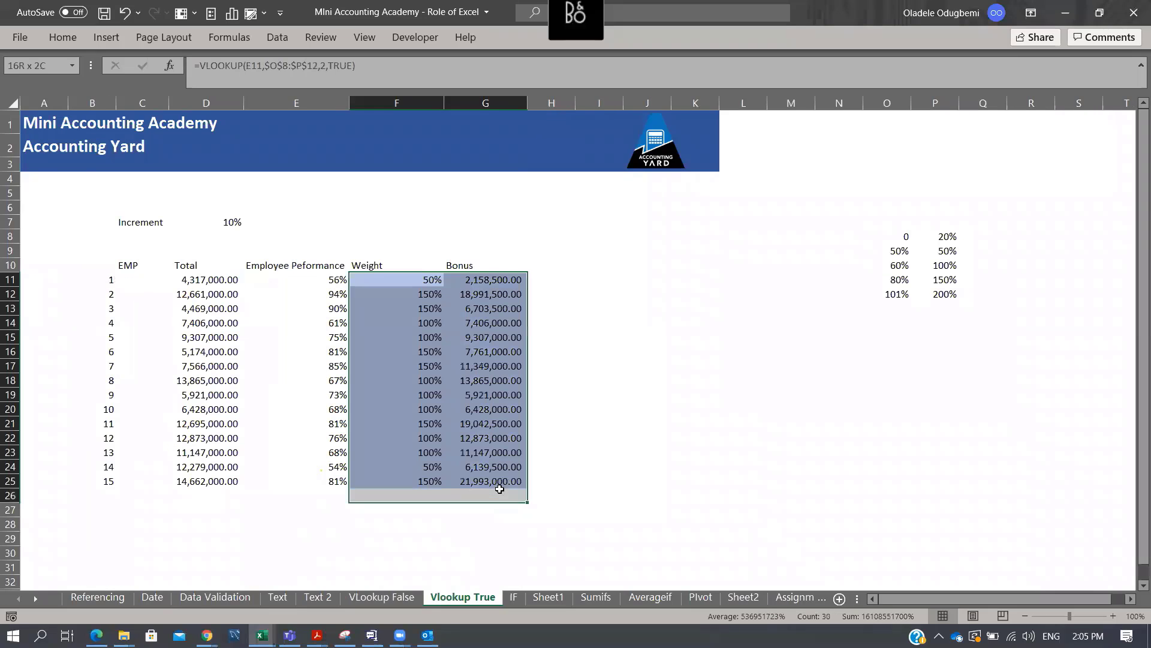
pyautogui.press('Delete')
# Select the Q1 to Q3 answers on the IF sheet and clear the Amount cells K11:K16 on the Sumifs sheet
pyautogui.click(522, 600)
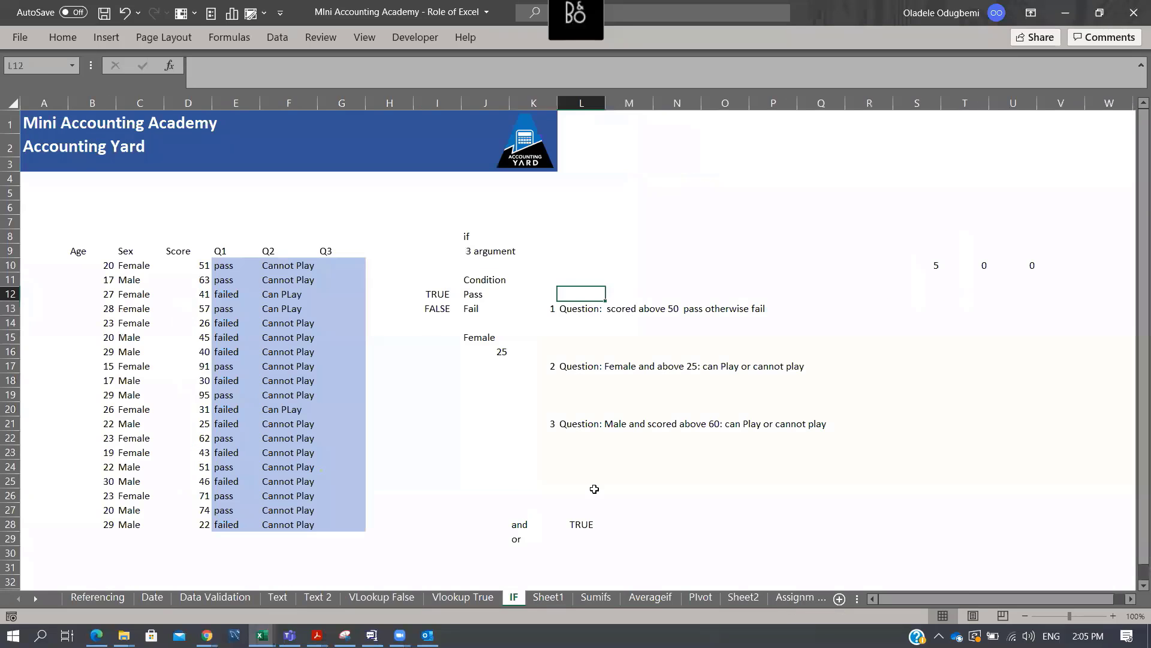
pyautogui.moveTo(228, 267); pyautogui.dragTo(334, 510)
pyautogui.hotkey('ctrl', 'pagedown')
pyautogui.hotkey('ctrl', 'pagedown')
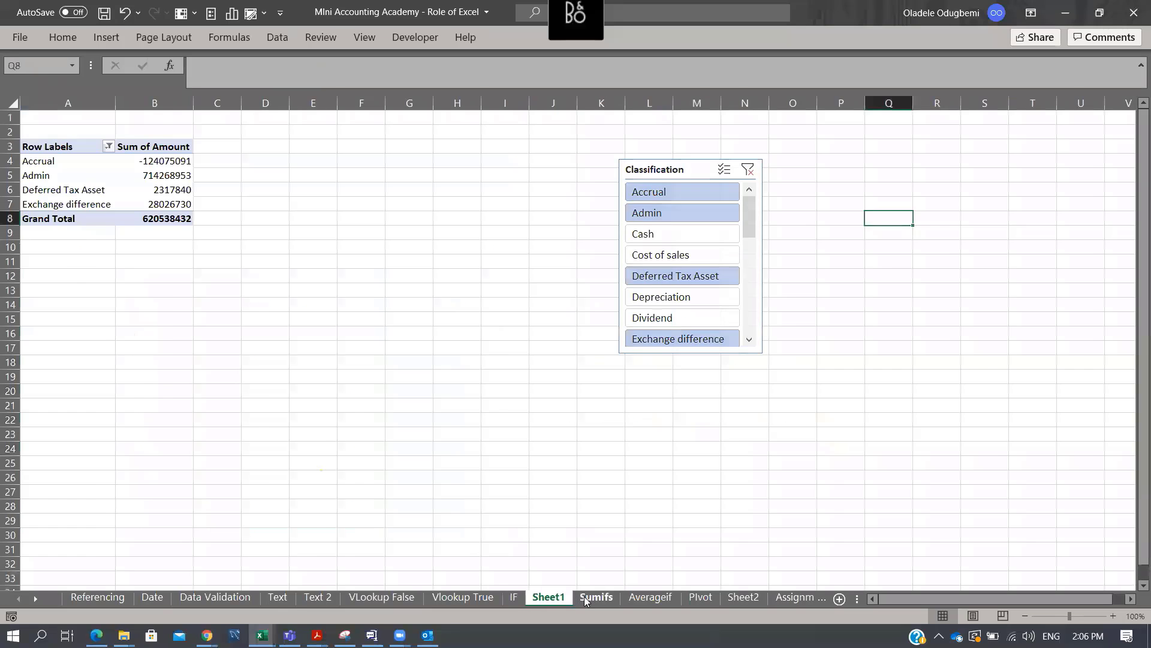
pyautogui.moveTo(893, 279); pyautogui.dragTo(905, 353)
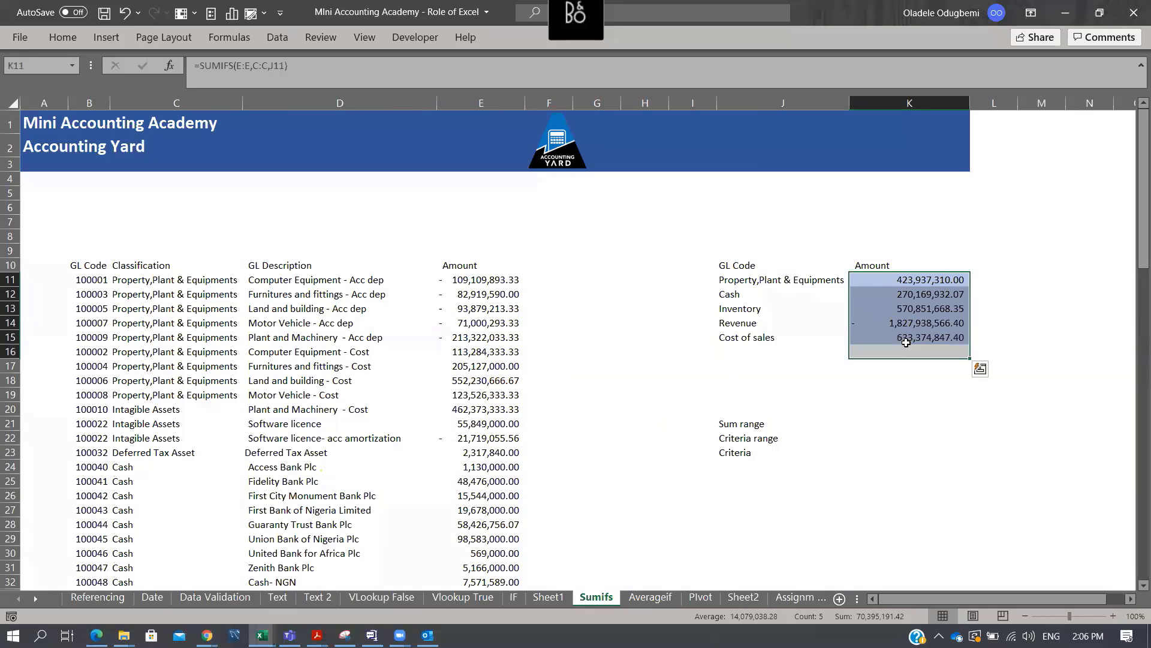
pyautogui.press('Delete')
# View the Averageif and PIvot sheets and return to the Referencing sheet
pyautogui.click(667, 599)
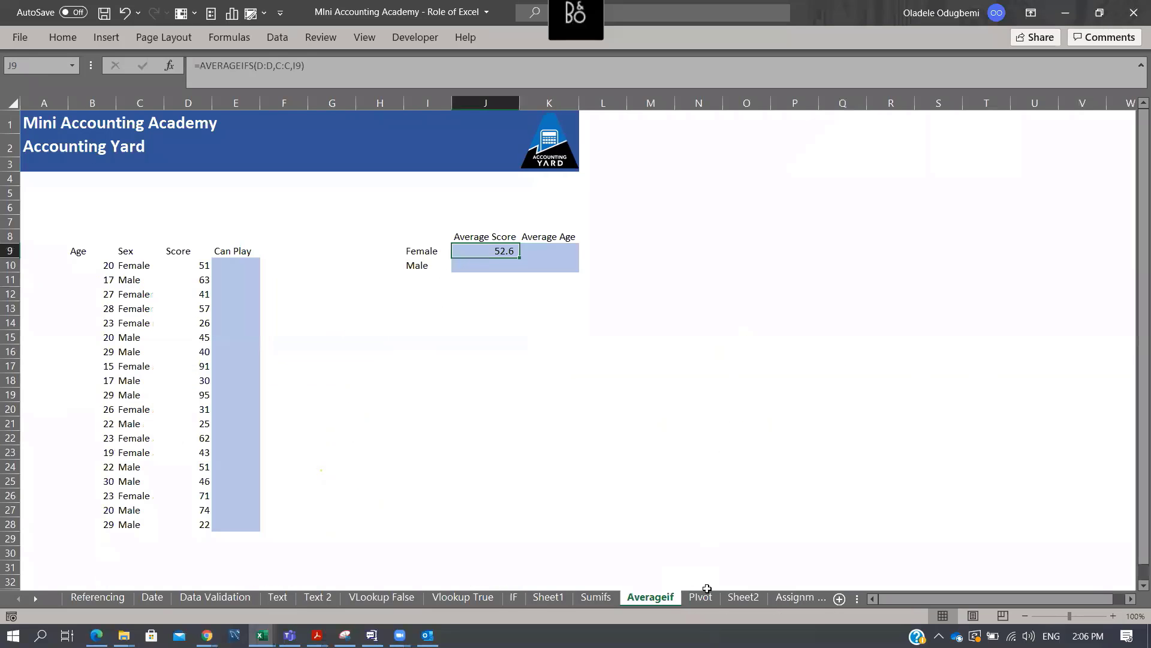
pyautogui.click(705, 595)
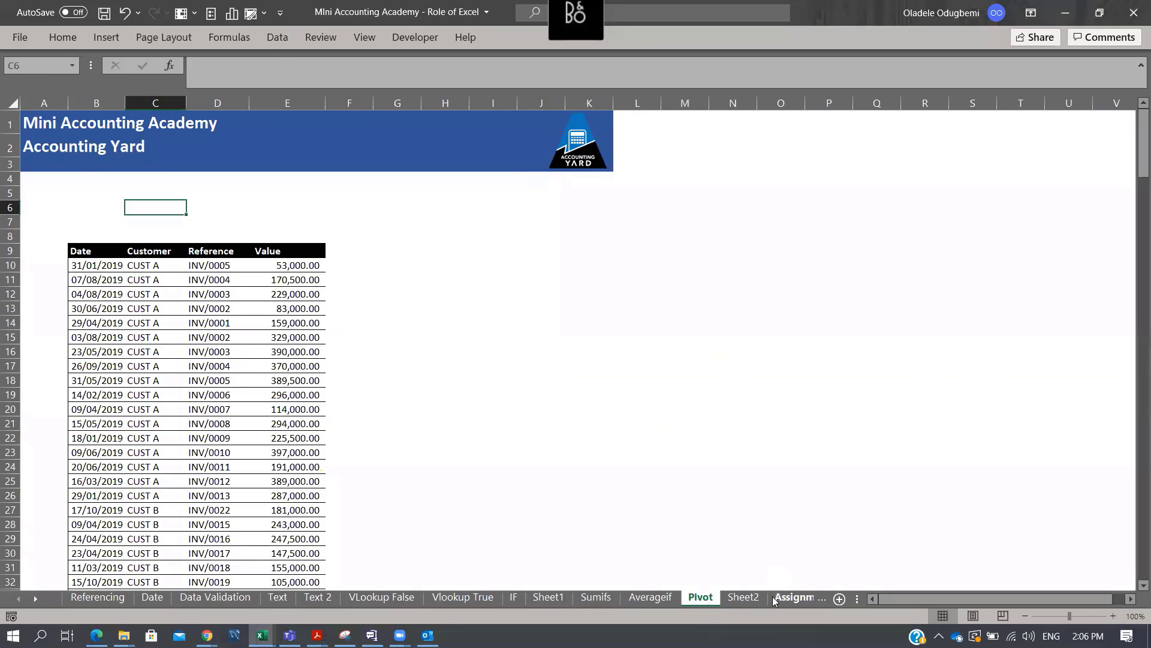
pyautogui.click(98, 597)
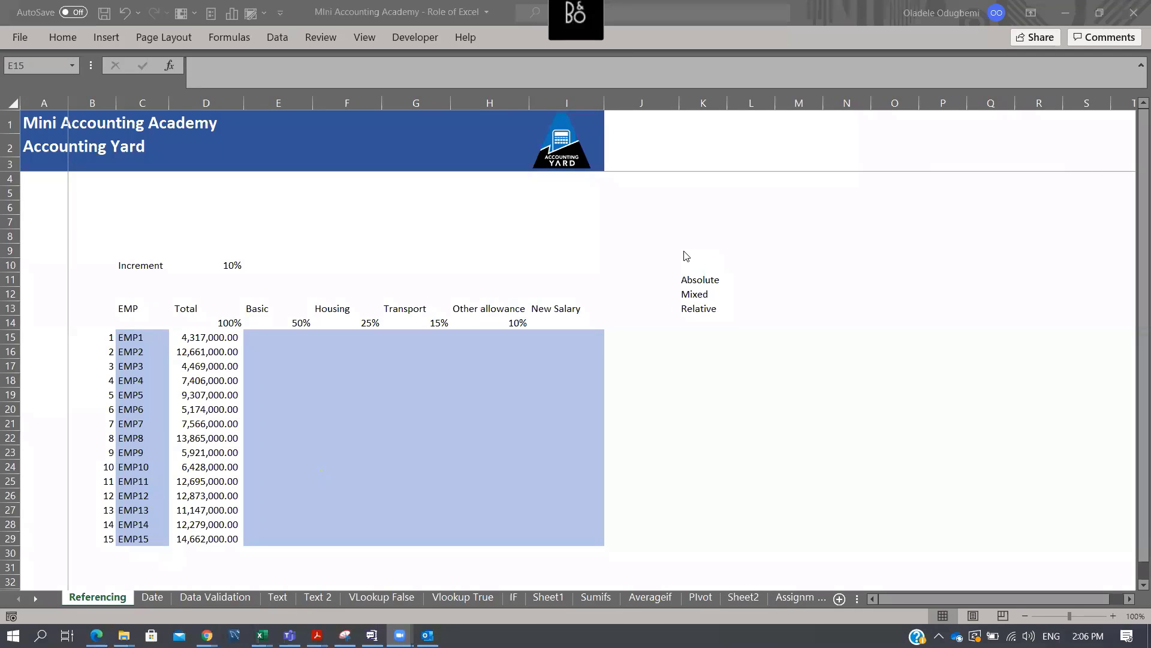
# Enter the heading USD in cell N10 of the Referencing sheet
pyautogui.click(794, 282)
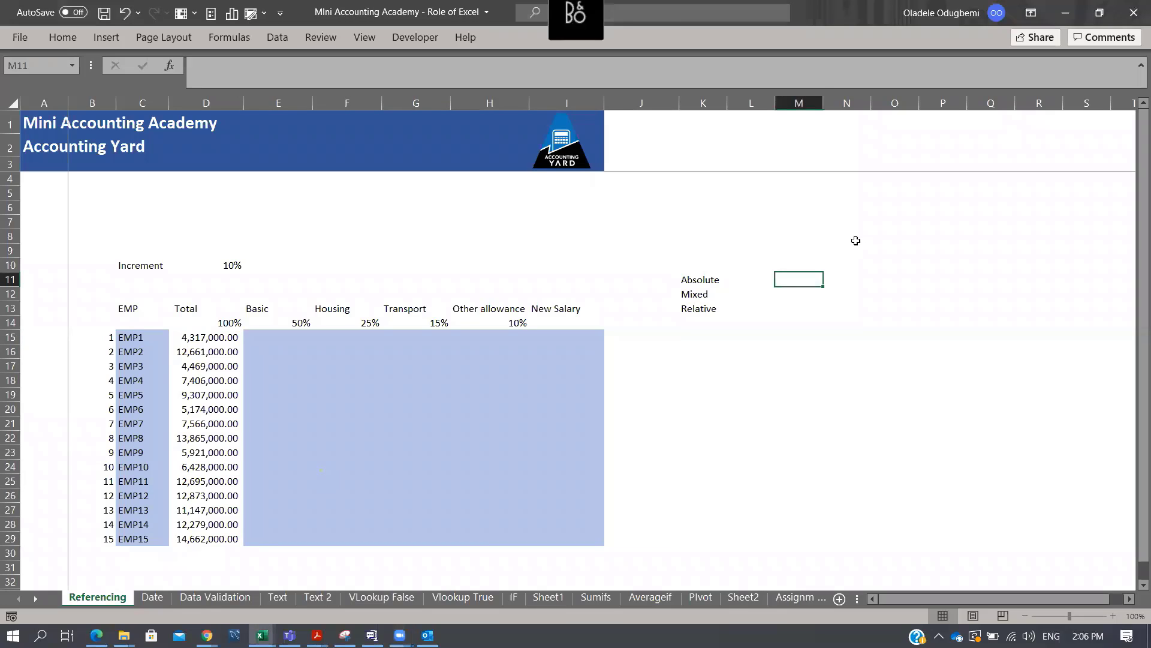
pyautogui.press('Right')
pyautogui.press('Up')
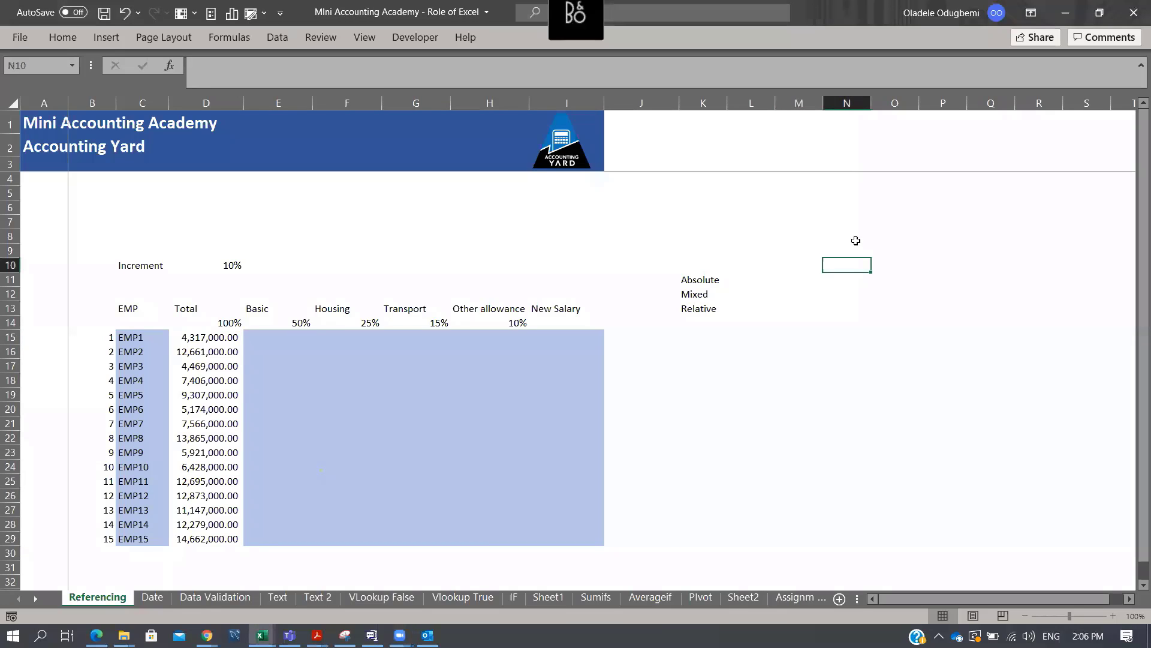
pyautogui.write('USD')
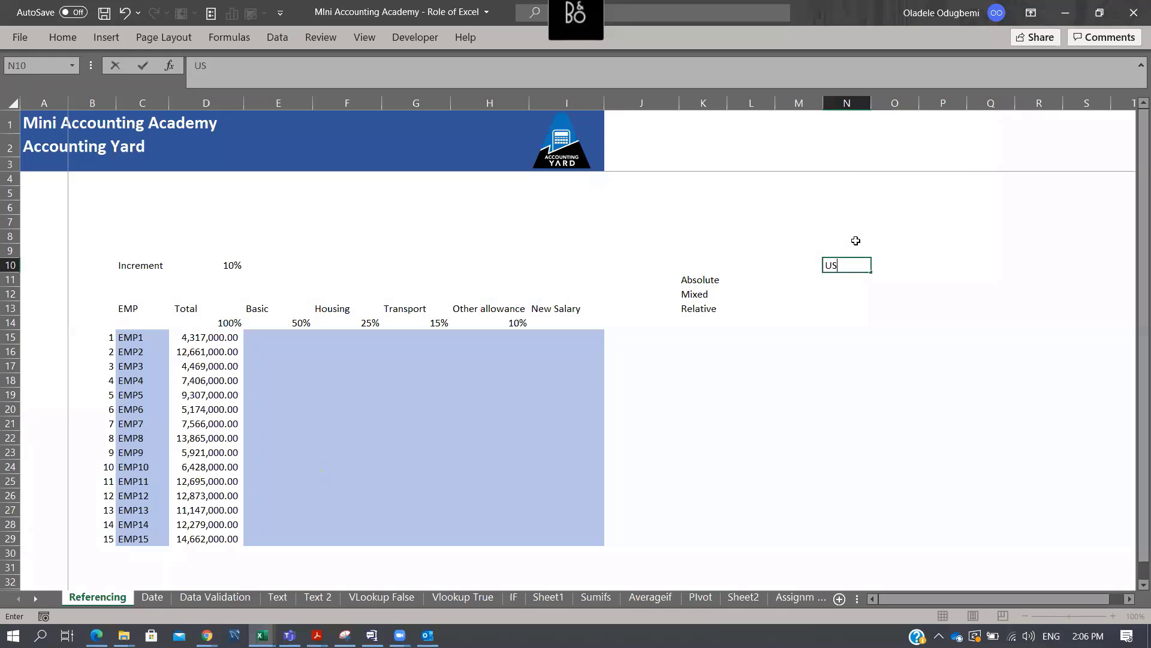
pyautogui.press('Return')
# Enter a RANDBETWEEN formula in N11 that generates a random amount between 1e6 and 2e6
pyautogui.write('=ran')
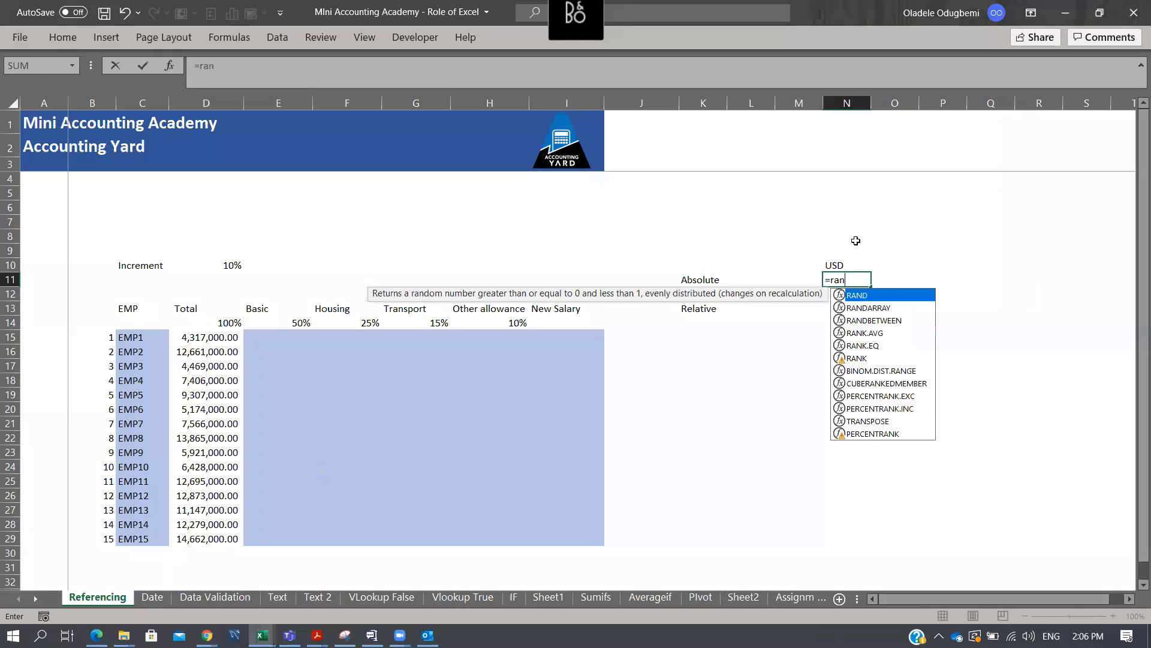
pyautogui.press('Down')
pyautogui.press('Down')
pyautogui.press('Tab')
pyautogui.write('1e6')
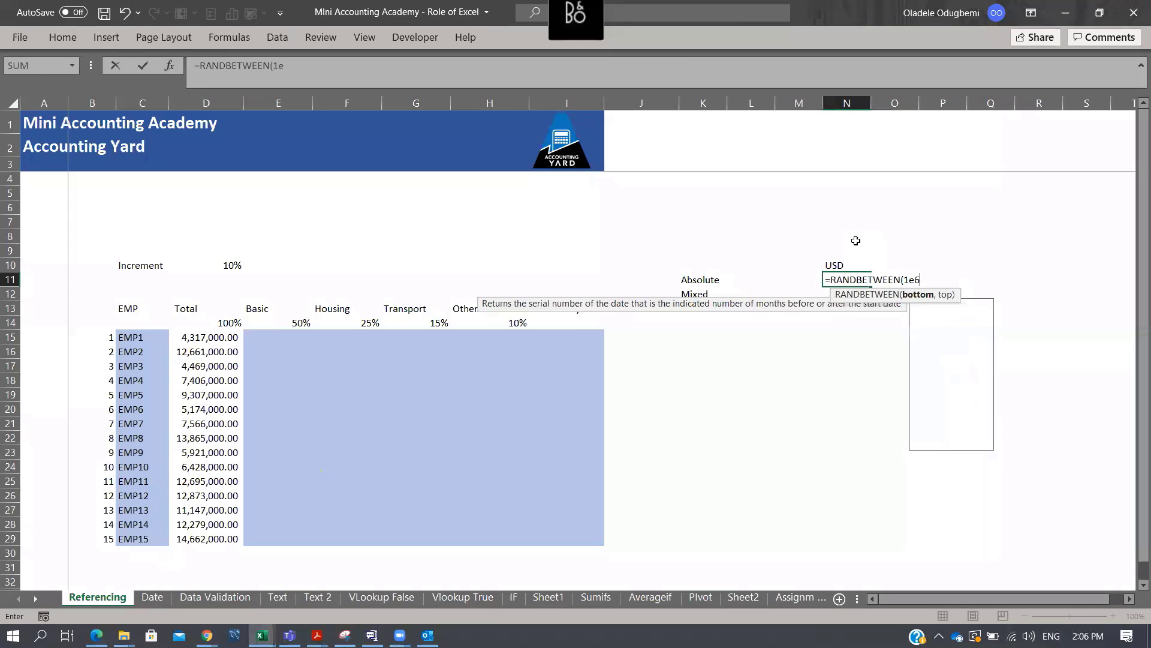
pyautogui.write(',2e6)')
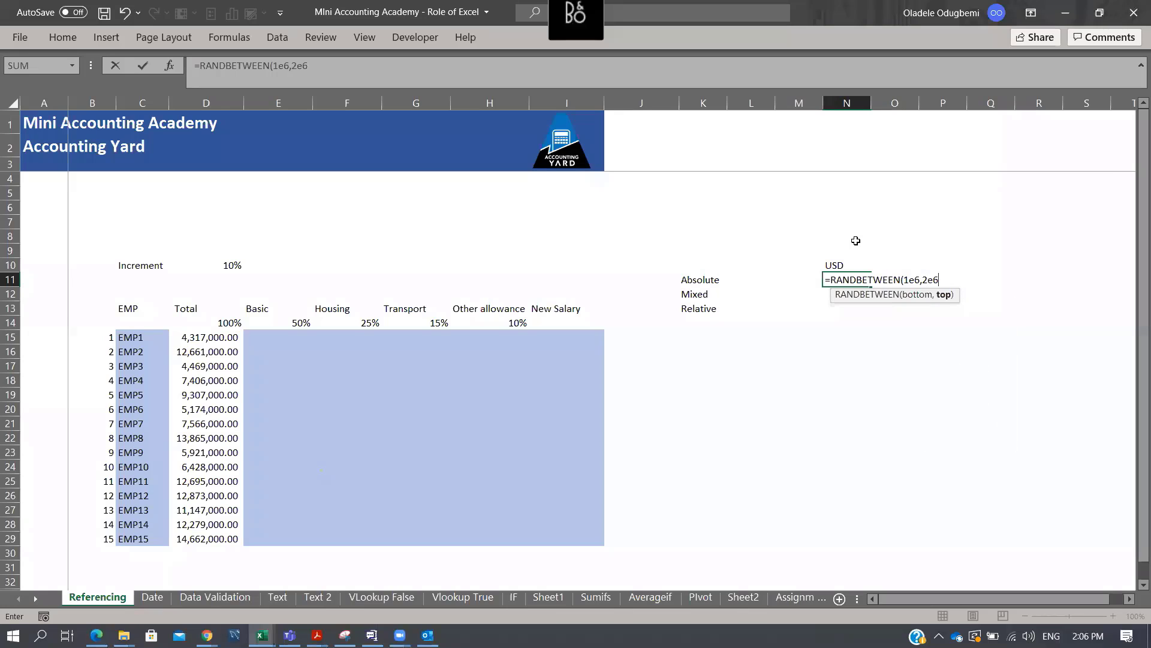
pyautogui.hotkey('ctrl', 'Return')
# Fill the random-number formula in N11 down through N18
pyautogui.hotkey('shift', 'Down')
pyautogui.hotkey('shift', 'Down')
pyautogui.hotkey('shift', 'Down')
pyautogui.hotkey('shift', 'Down')
pyautogui.hotkey('shift', 'Down')
pyautogui.hotkey('shift', 'Down')
pyautogui.hotkey('shift', 'Down')
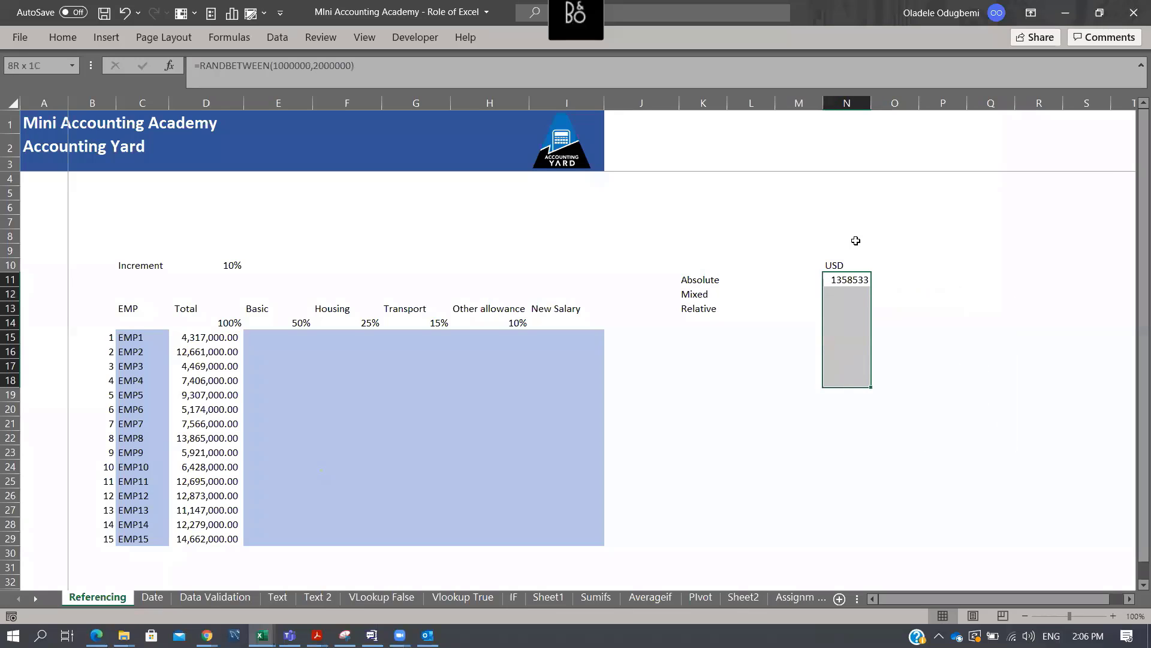
pyautogui.hotkey('ctrl', 'd')
# Replace the random formulas in N11:N18 with their fixed values using Paste Special Values
pyautogui.hotkey('alt', 'e')
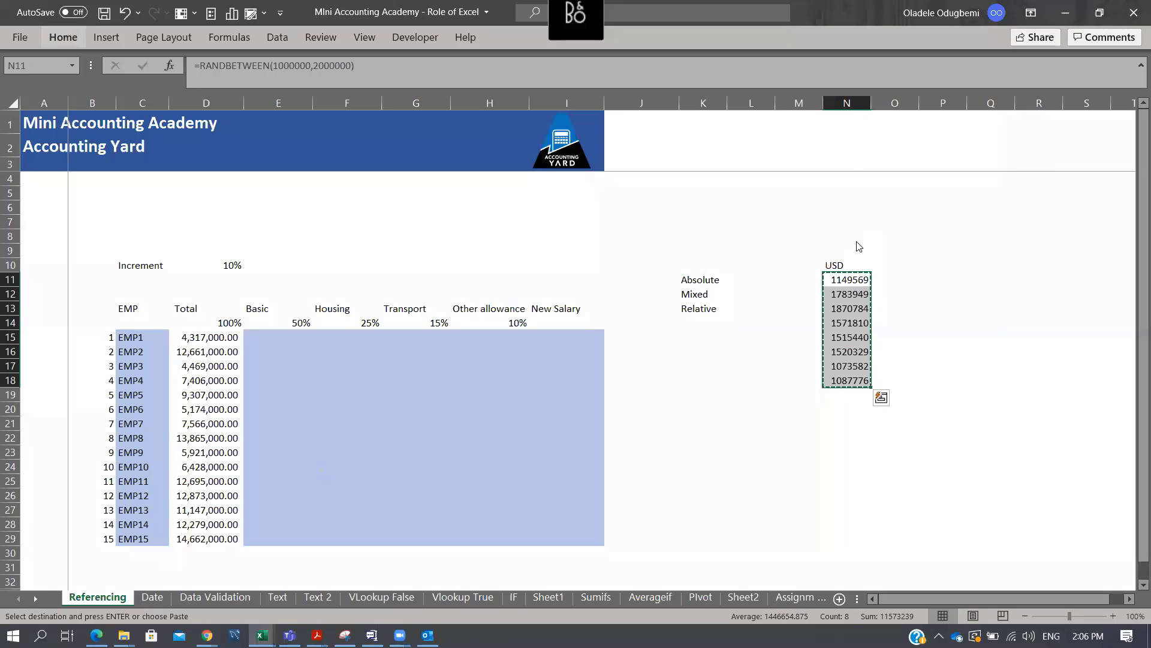
pyautogui.press('s')
pyautogui.press('v')
pyautogui.press('Return')
# Format the USD amounts in N11:N18 with comma style and no decimal places
pyautogui.click(74, 43)
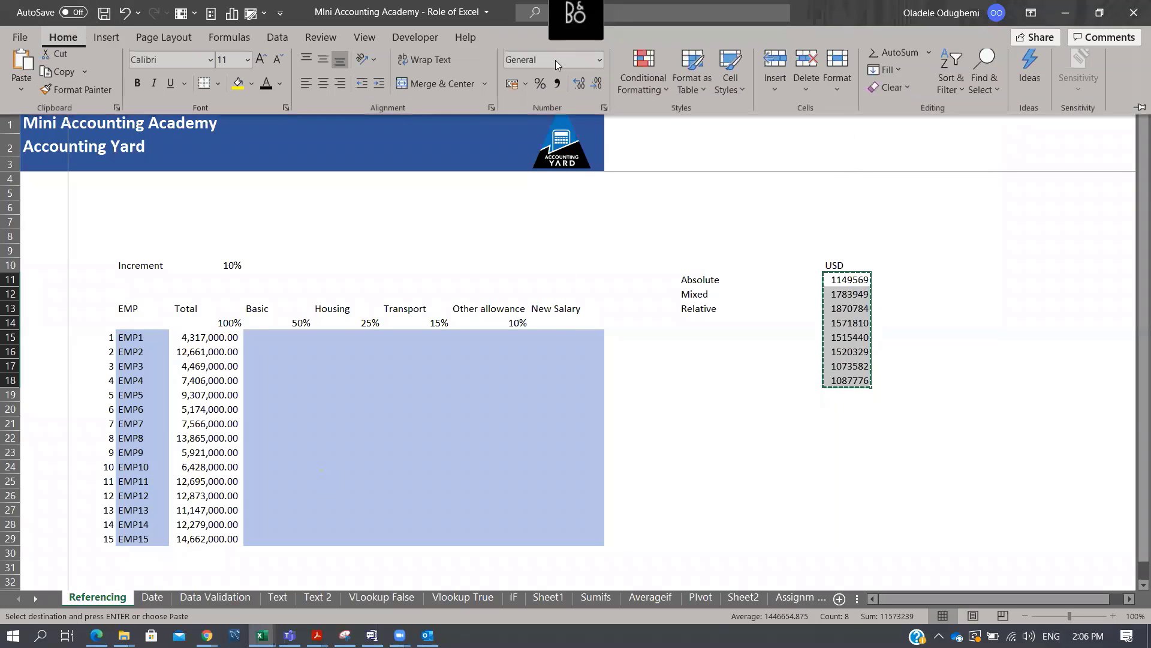
pyautogui.click(557, 93)
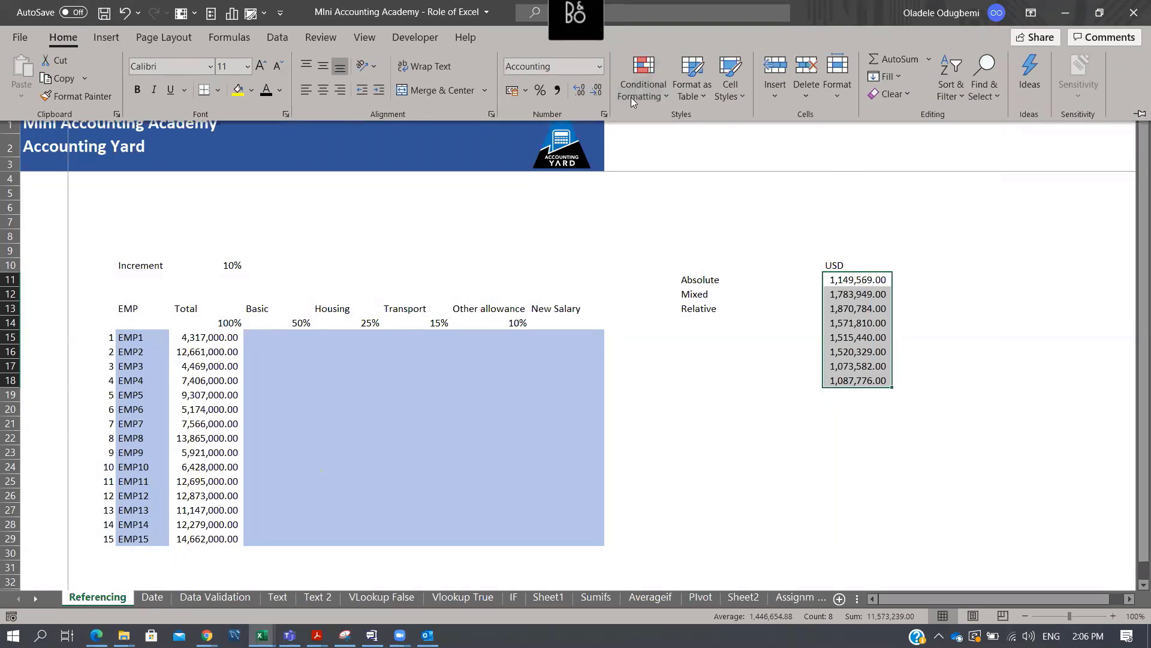
pyautogui.click(596, 90)
pyautogui.click(596, 90)
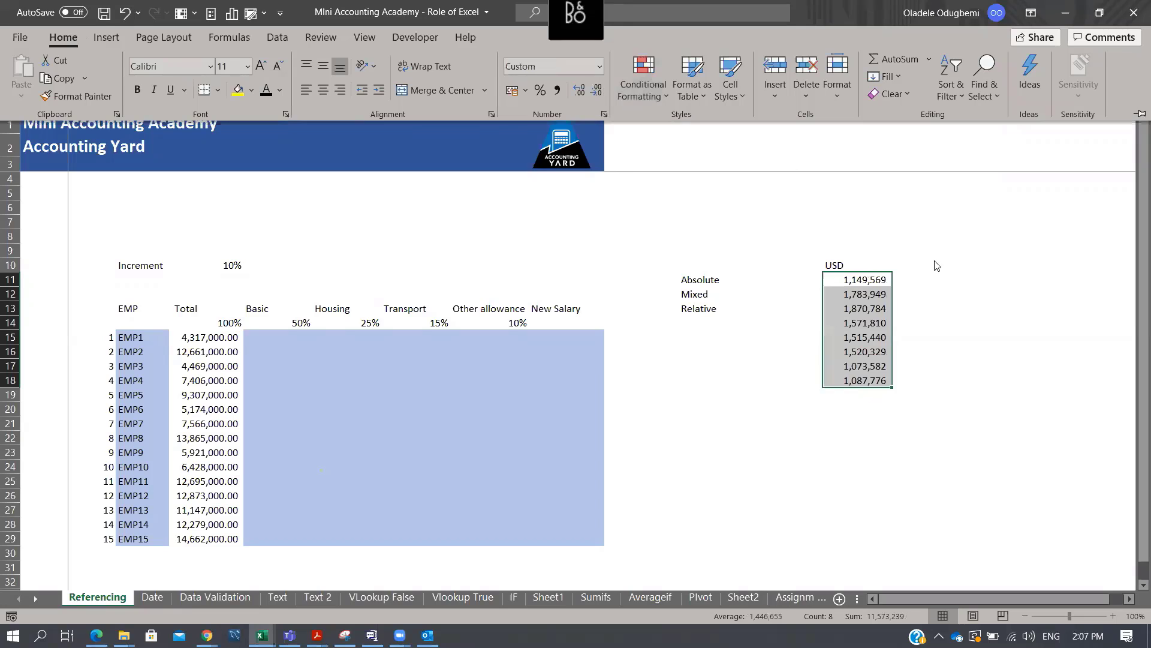
# Enter the heading NGN in cell O10 beside the USD heading
pyautogui.click(916, 255)
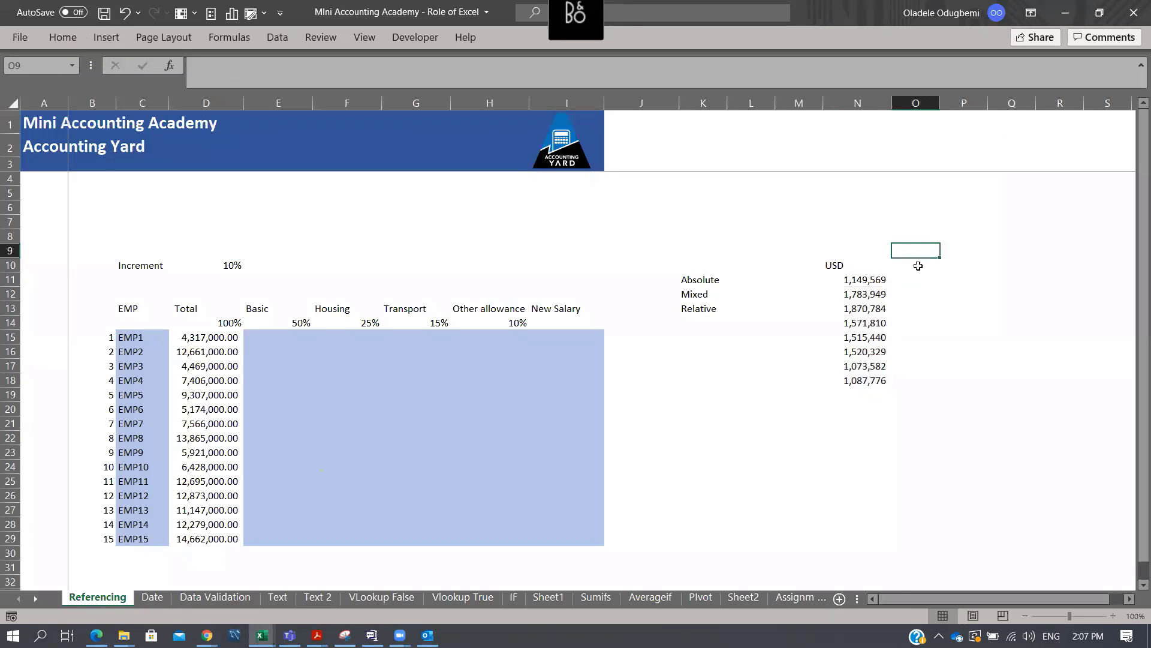
pyautogui.click(906, 235)
pyautogui.click(906, 262)
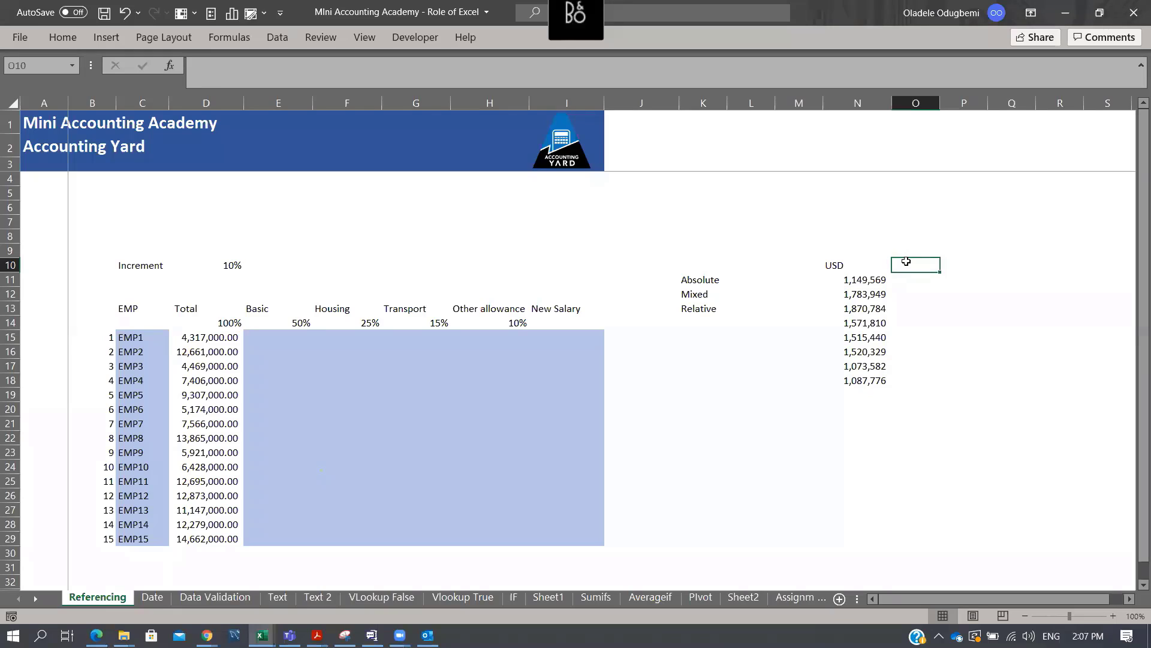
pyautogui.write('NGN')
pyautogui.press('Right')
# Enter the exchange rate 392 in cell P8
pyautogui.press('Up')
pyautogui.press('Up')
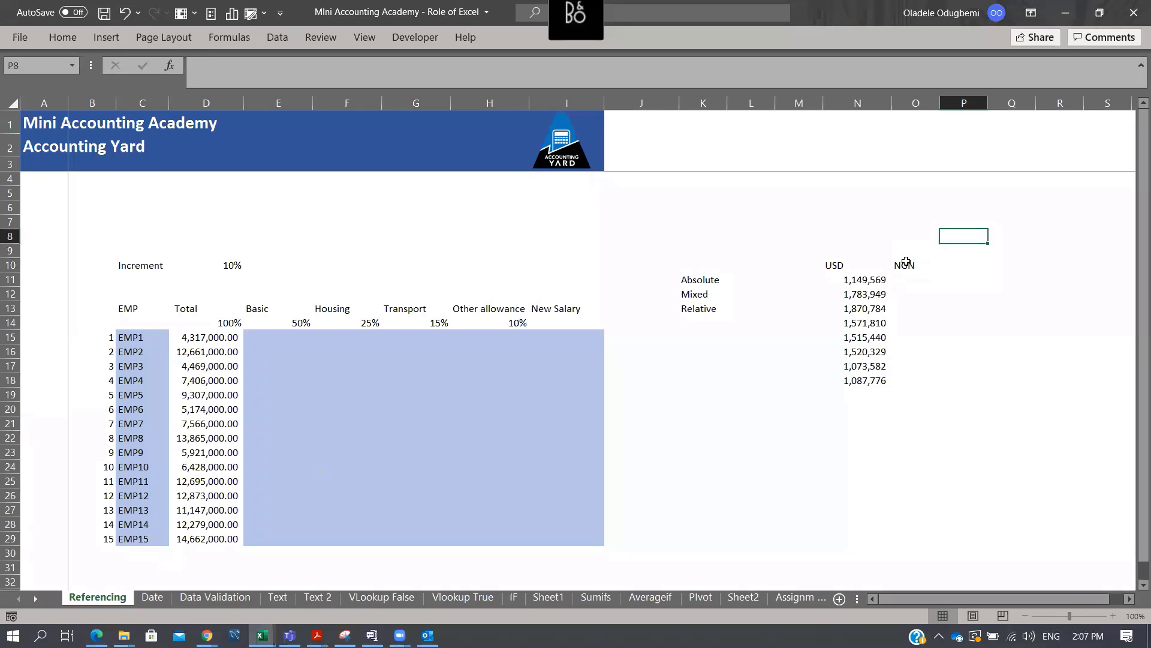
pyautogui.write('39')
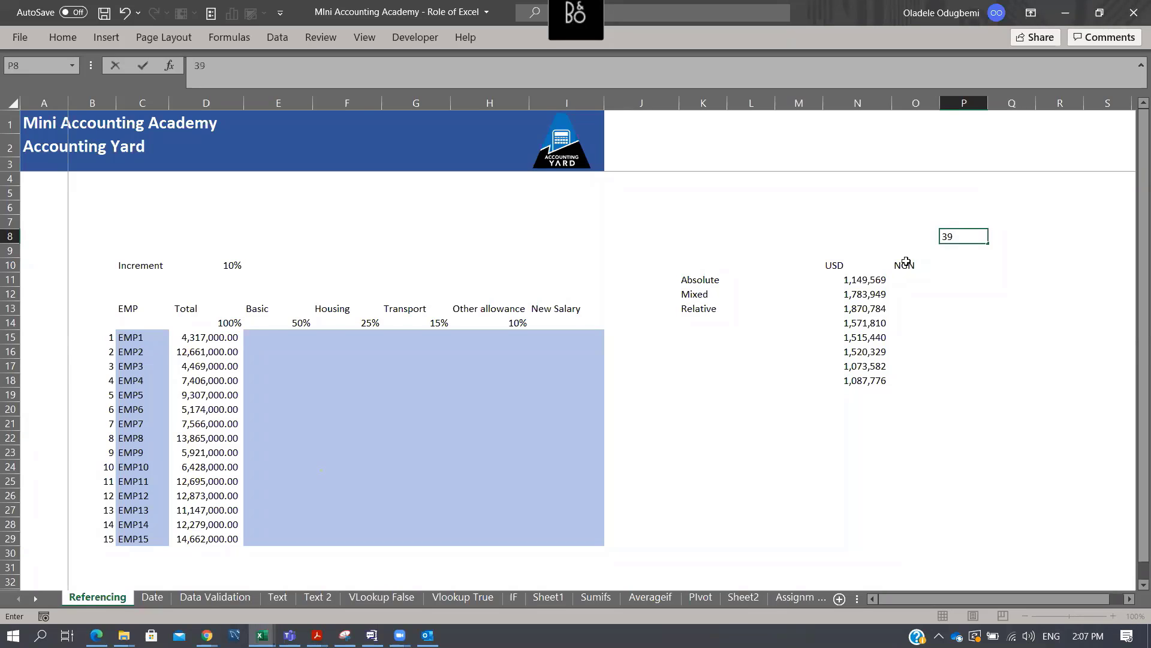
pyautogui.press('Left')
pyautogui.press('Down')
pyautogui.press('Down')
pyautogui.press('Down')
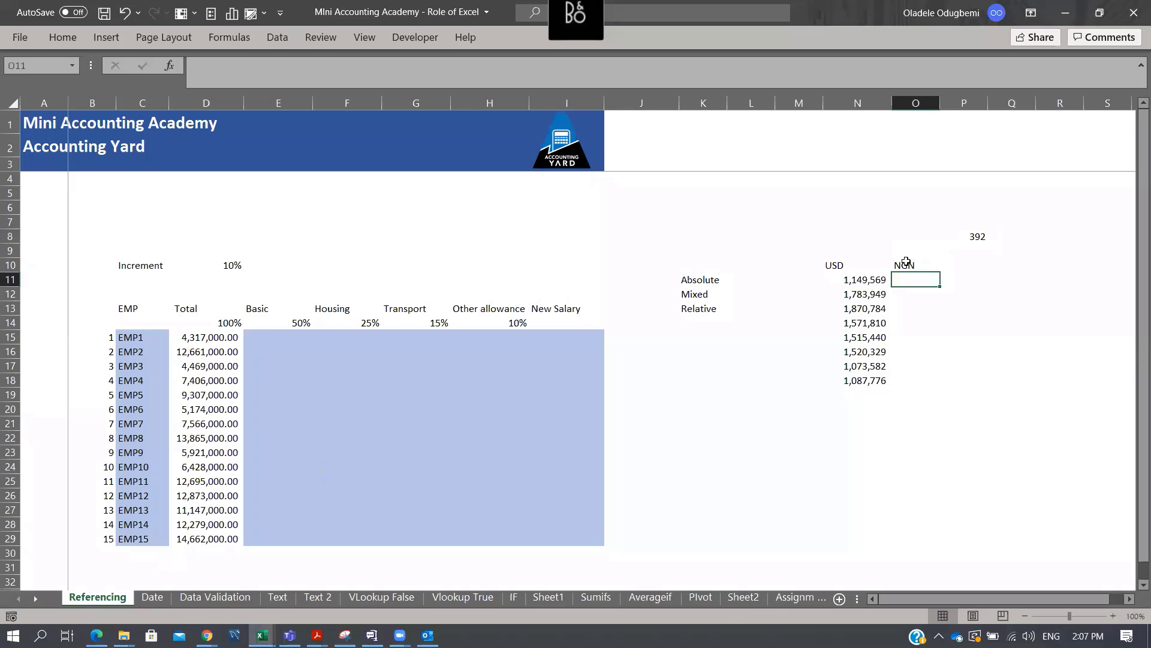
# Label the exchange rate by entering "Absolute referencing" in cell Q8
pyautogui.click(863, 280)
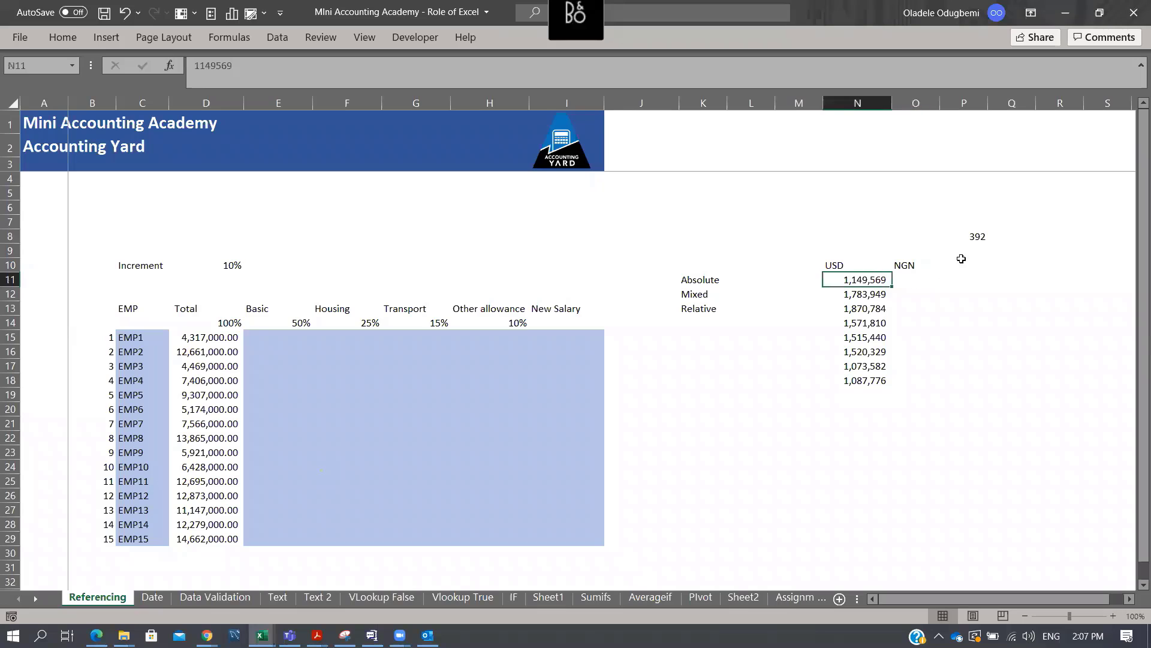
pyautogui.click(976, 237)
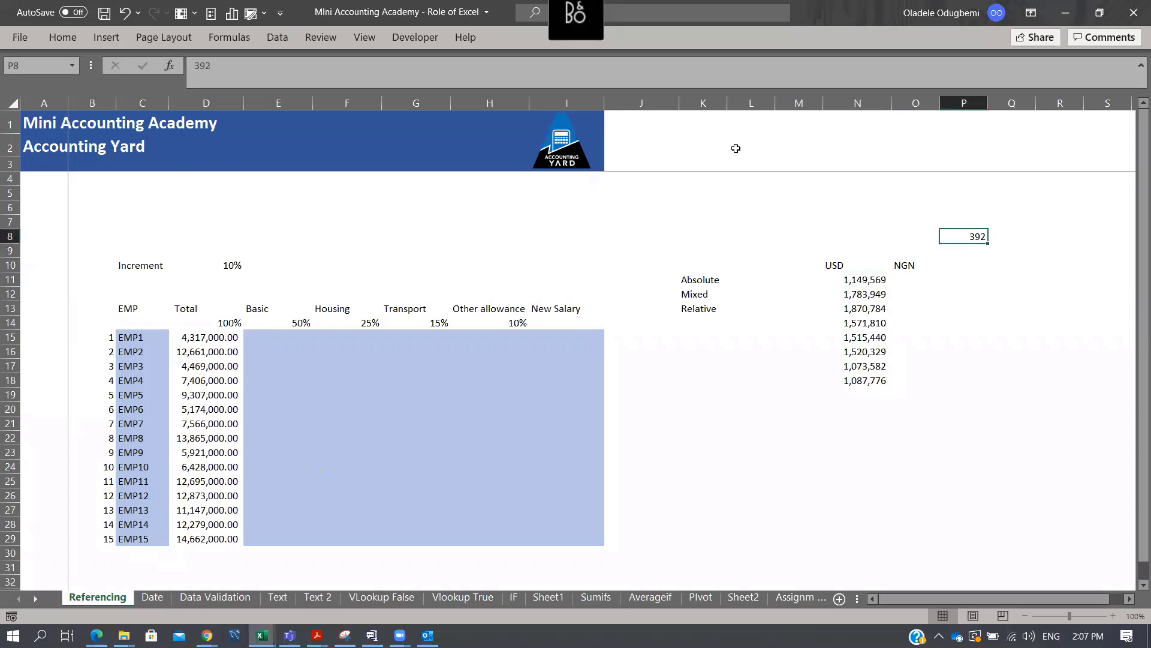
pyautogui.click(1018, 233)
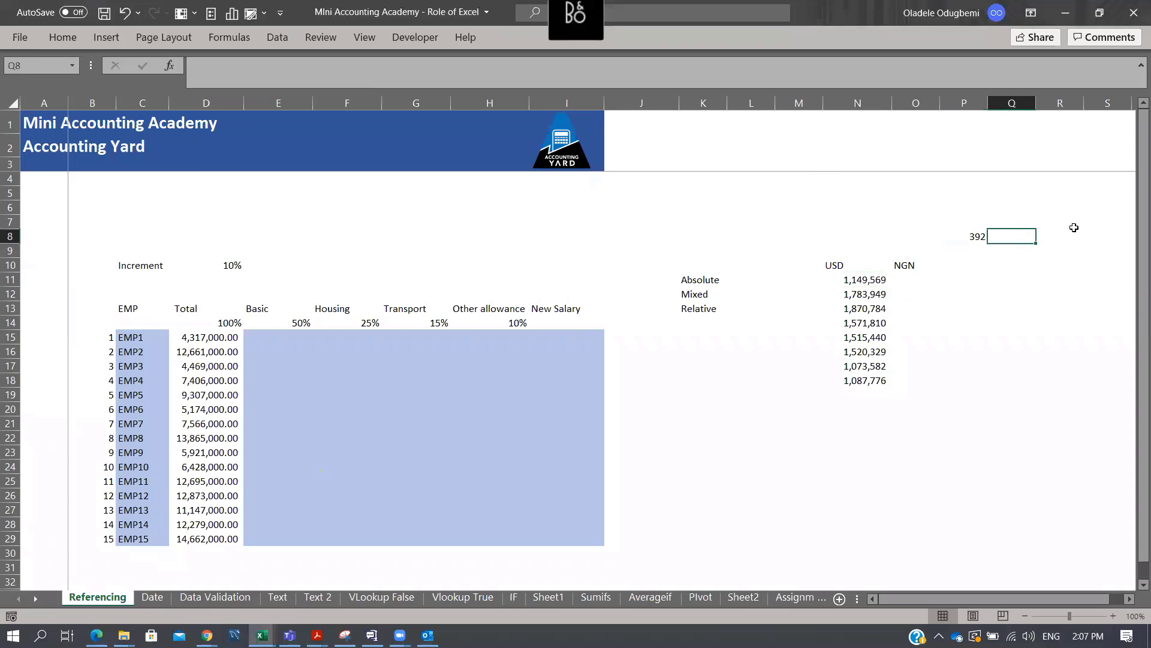
pyautogui.write('Ab')
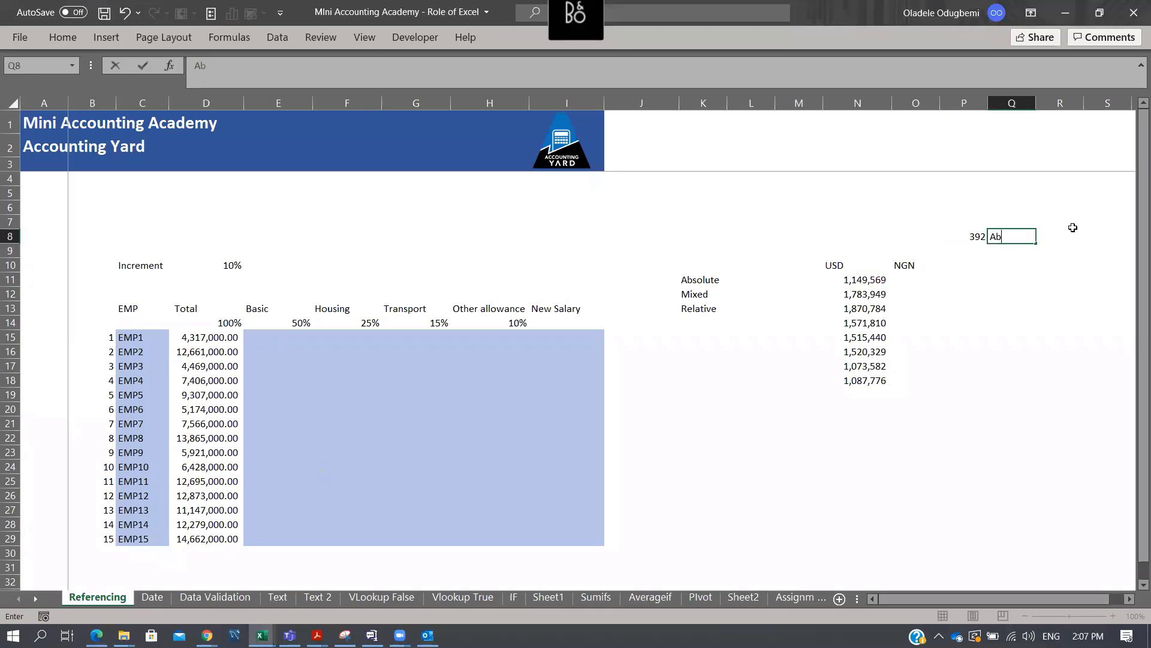
pyautogui.write('solute referencing')
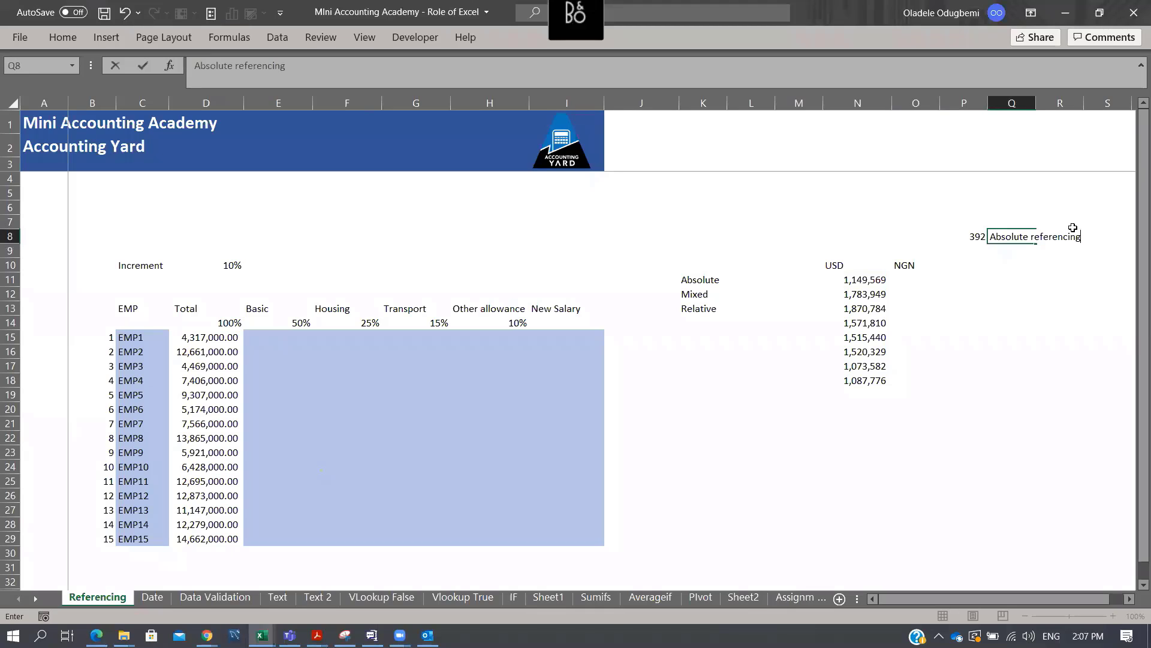
pyautogui.press('Return')
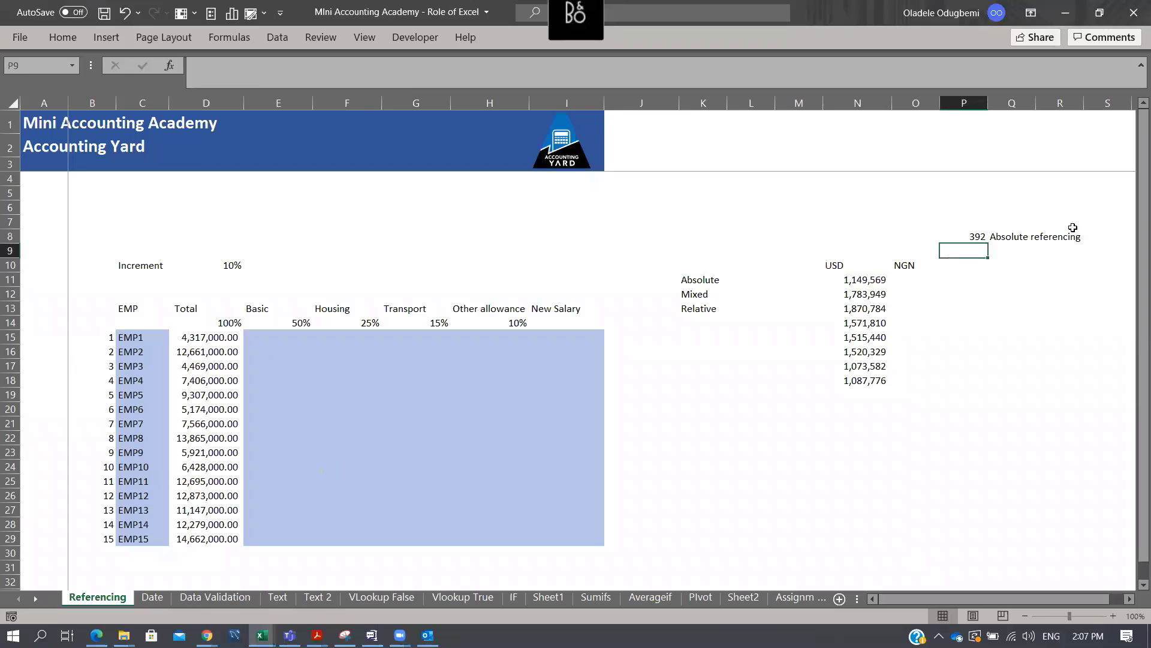
# Enter the formula =N11*$P$8 in cell O11 to convert the first USD amount to NGN
pyautogui.click(911, 281)
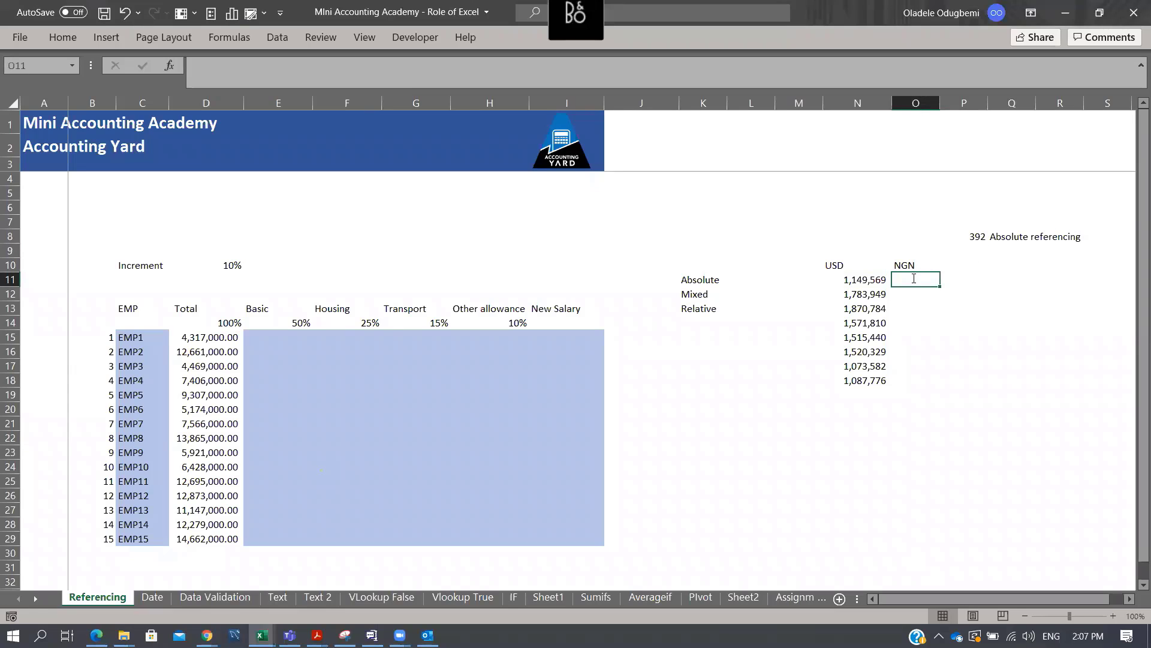
pyautogui.write('=')
pyautogui.press('Left')
pyautogui.write('*')
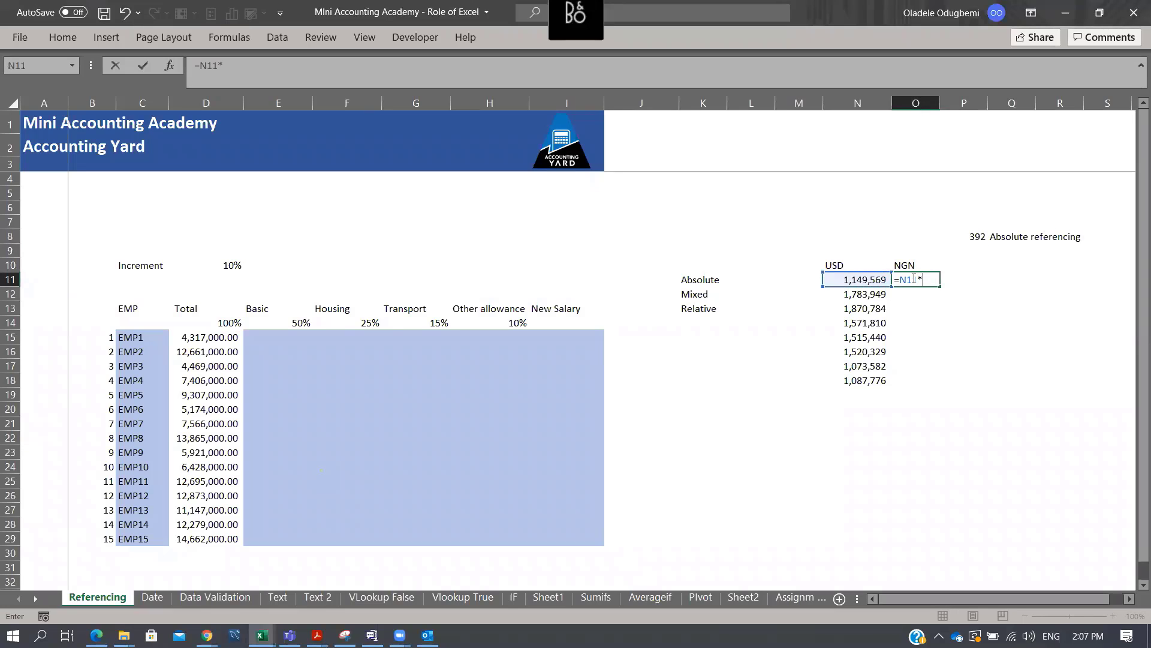
pyautogui.press('Up')
pyautogui.press('Up')
pyautogui.press('Up')
pyautogui.press('Right')
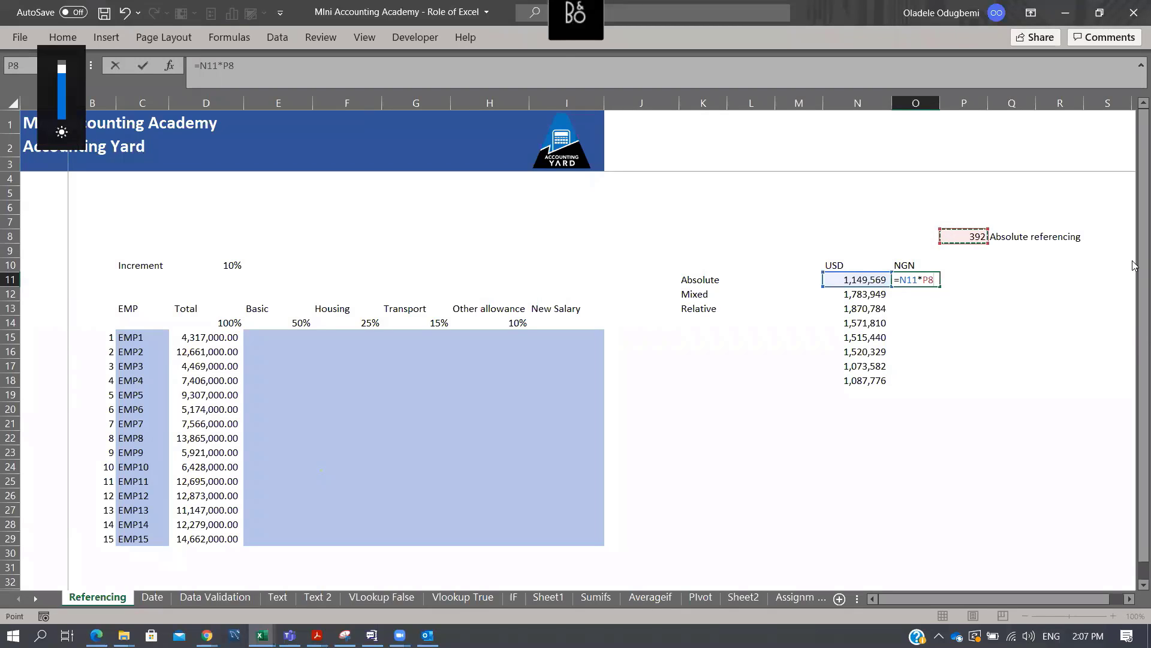
pyautogui.press('F4')
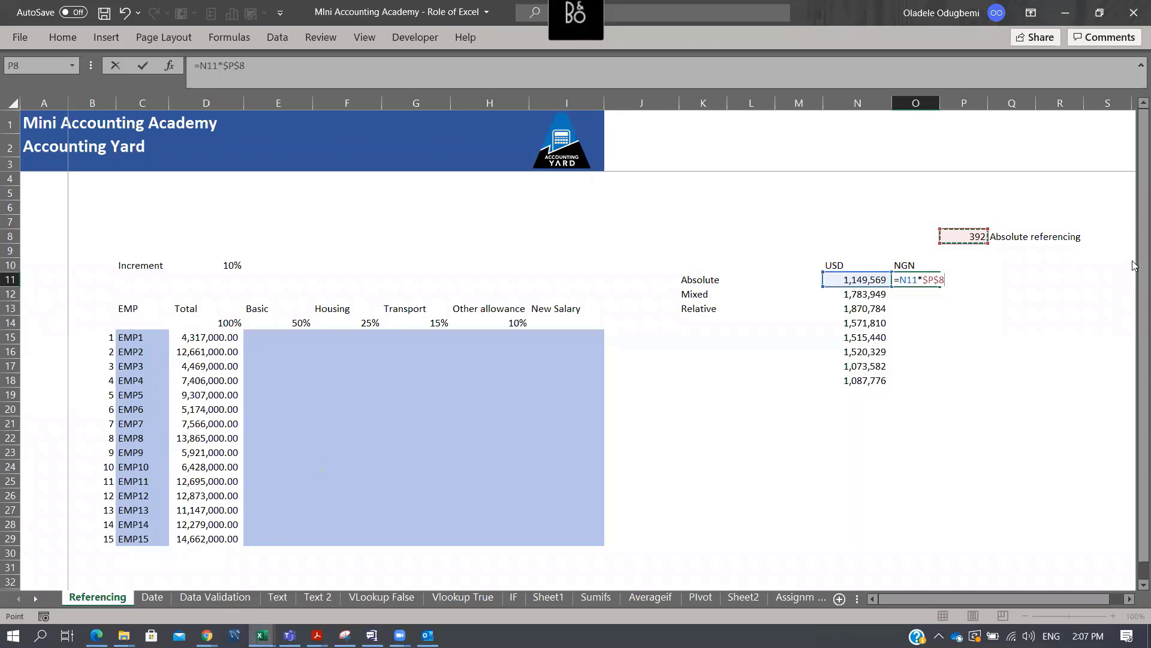
pyautogui.hotkey('ctrl', 'Return')
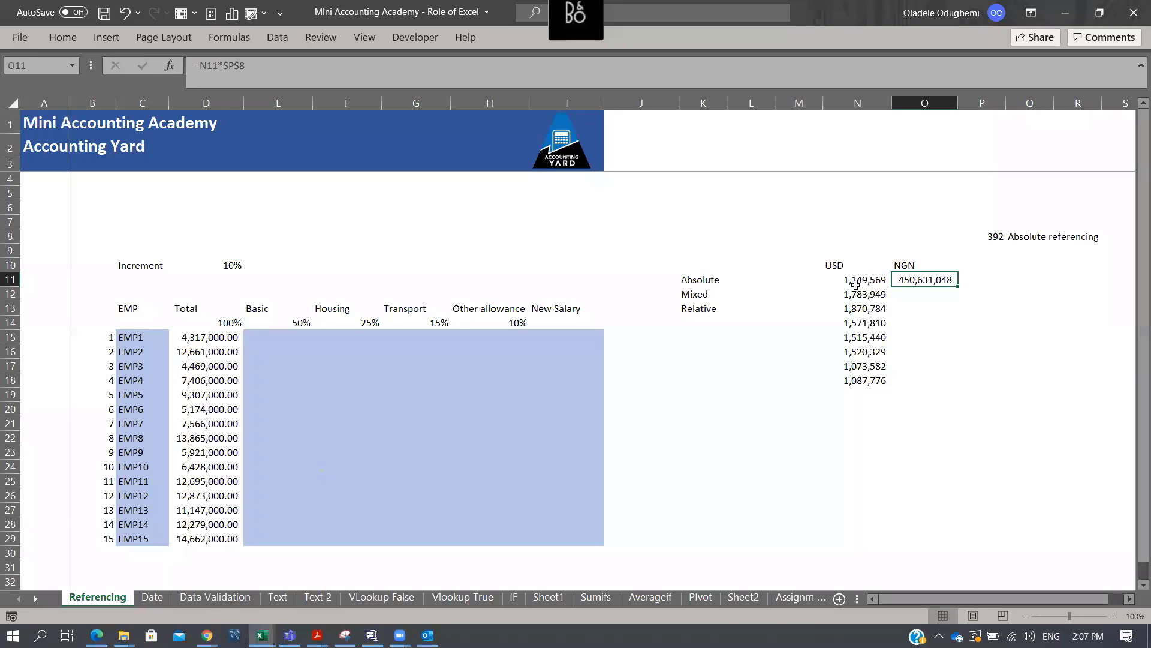
# Review the USD amounts and the rate, and rebuild the O11 conversion formula as =N11*$P$8 with the rate reference locked
pyautogui.moveTo(858, 282); pyautogui.dragTo(863, 381)
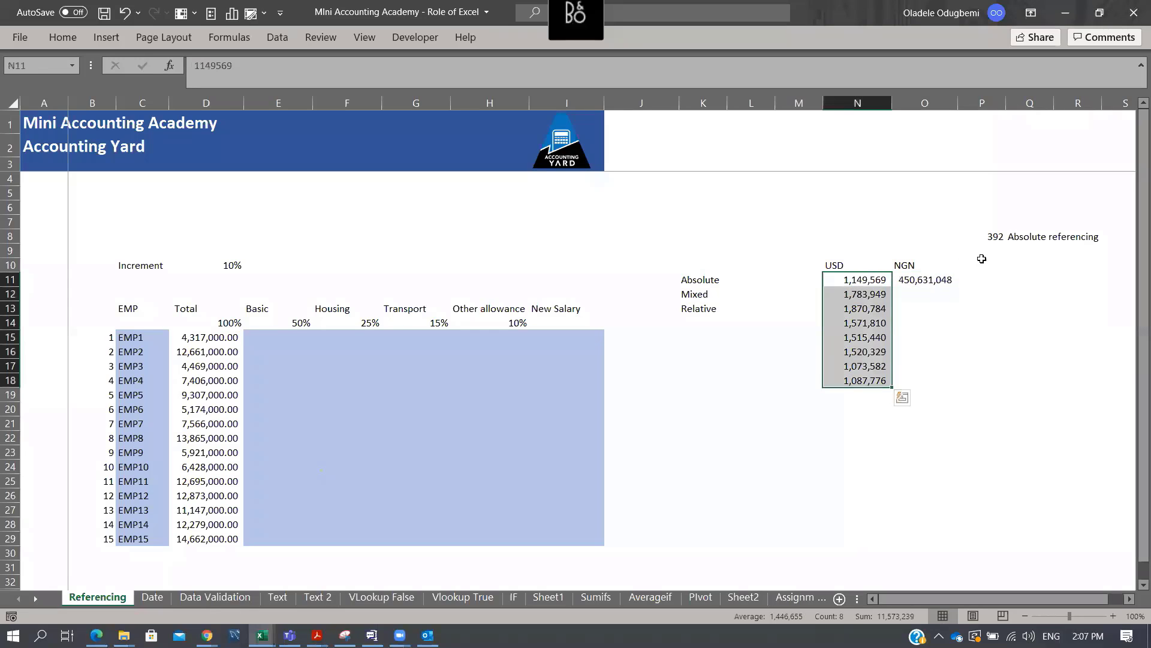
pyautogui.click(983, 237)
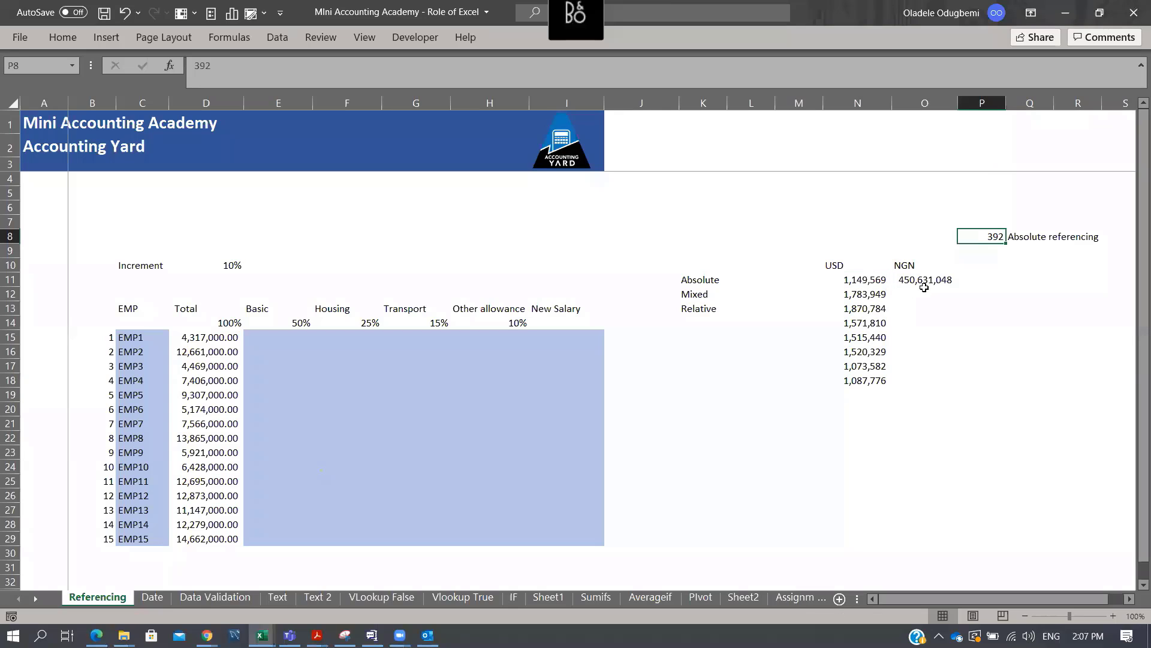
pyautogui.click(916, 282)
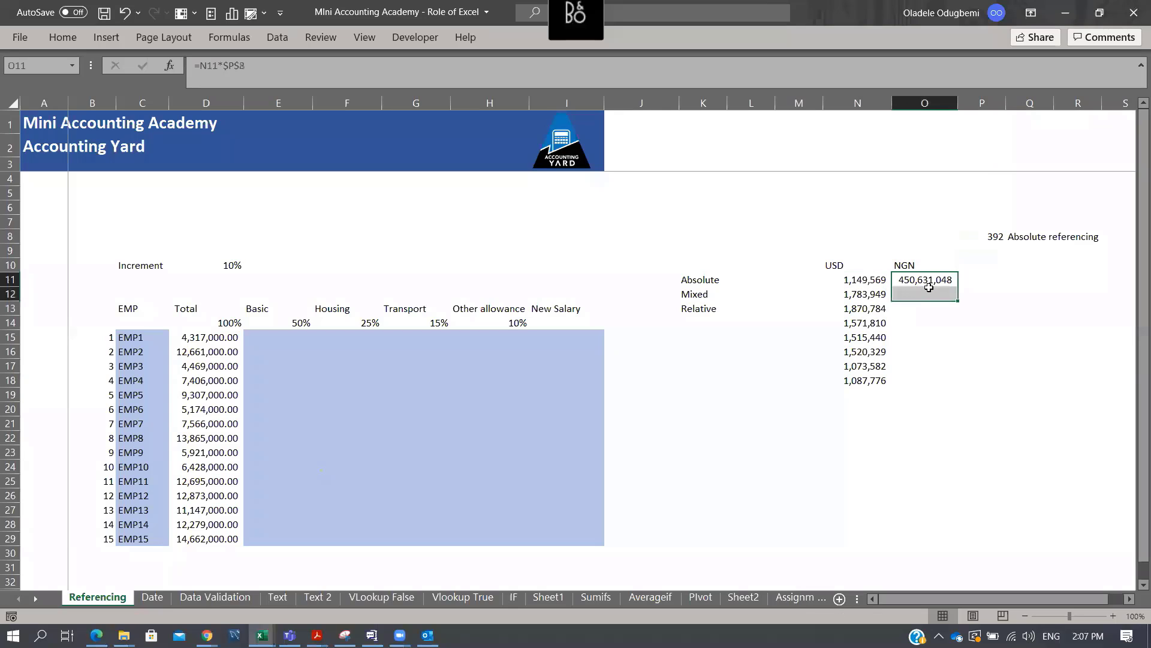
pyautogui.doubleClick(928, 277)
pyautogui.press('Escape')
pyautogui.write('=')
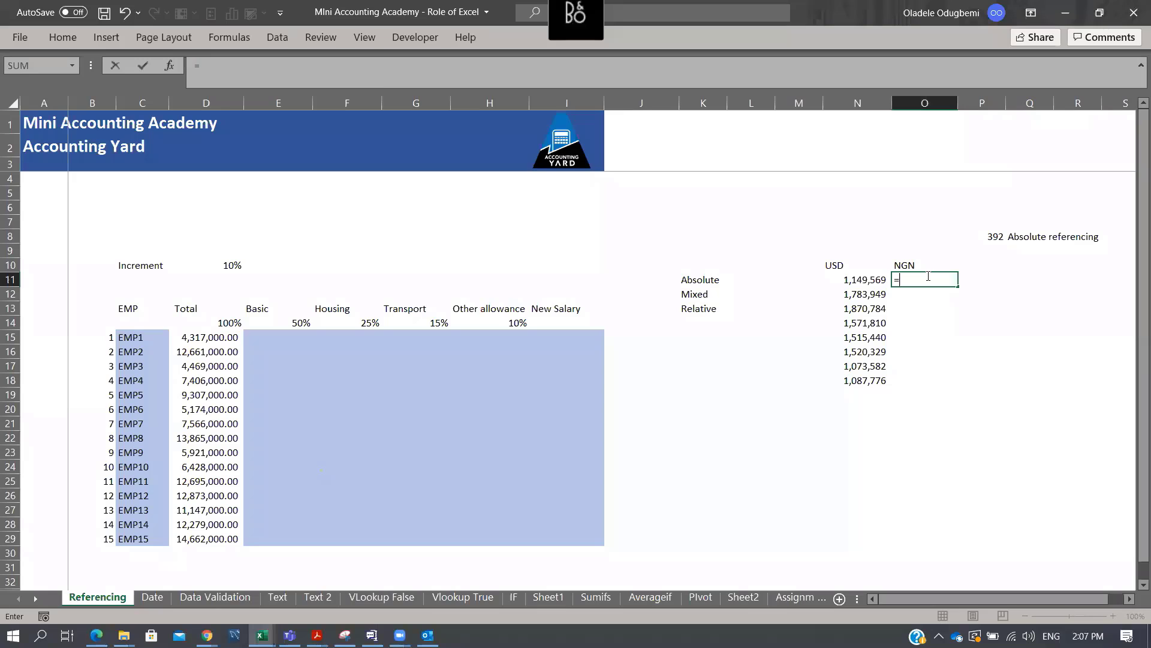
pyautogui.press('Left')
pyautogui.write('*')
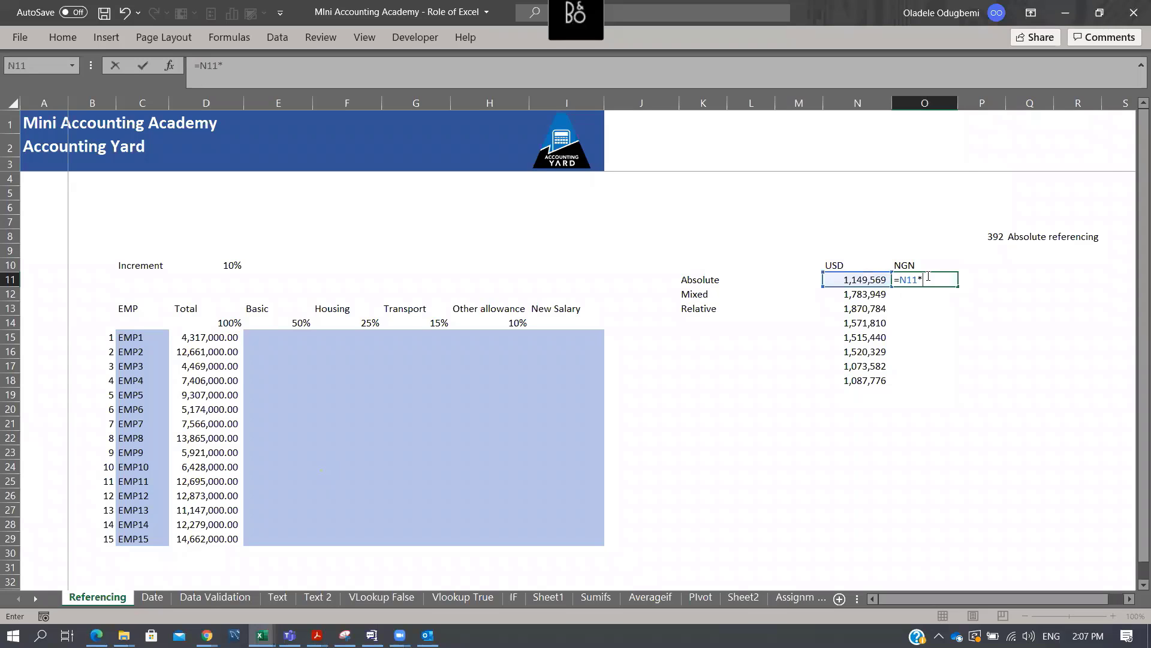
pyautogui.click(991, 234)
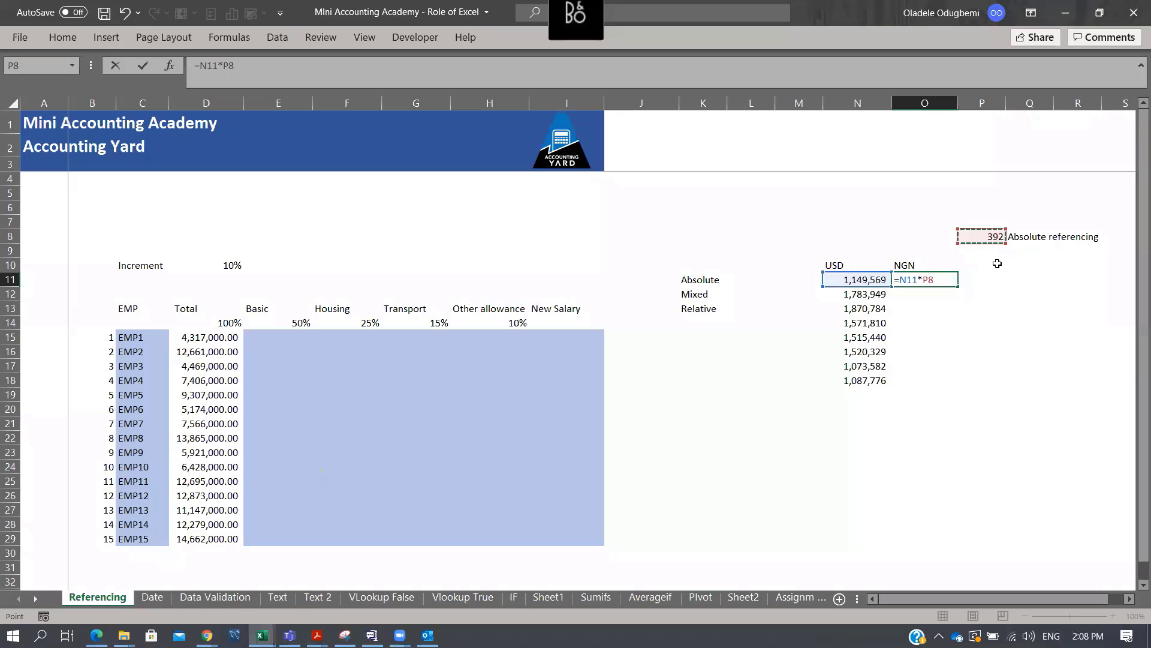
pyautogui.press('F4')
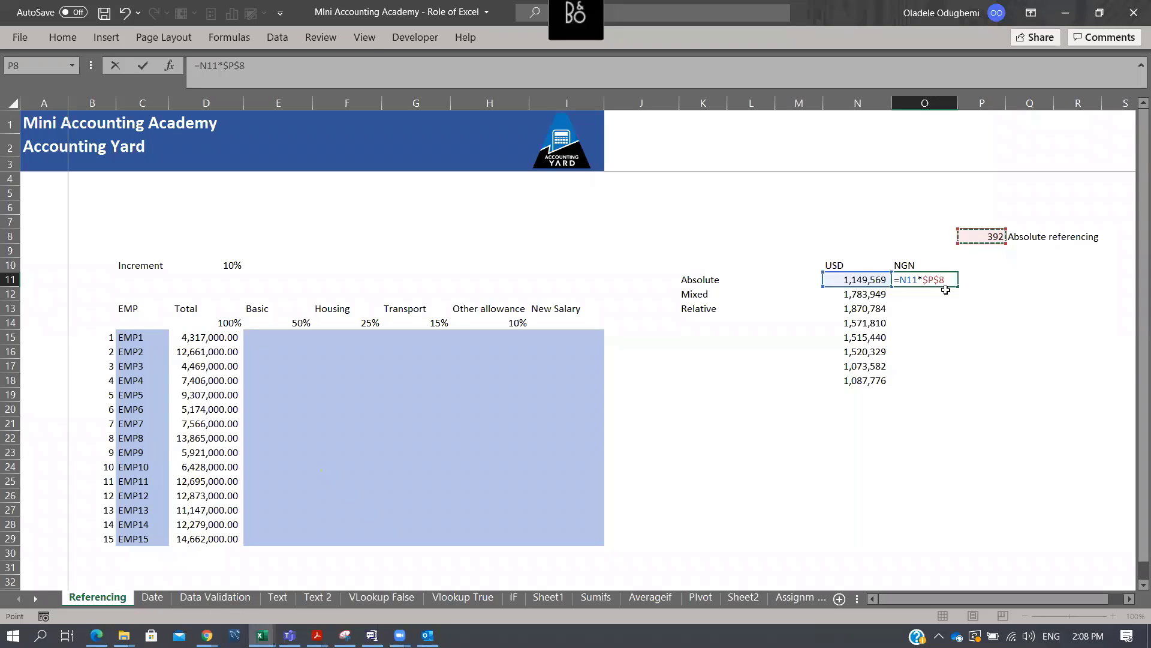
pyautogui.press('Return')
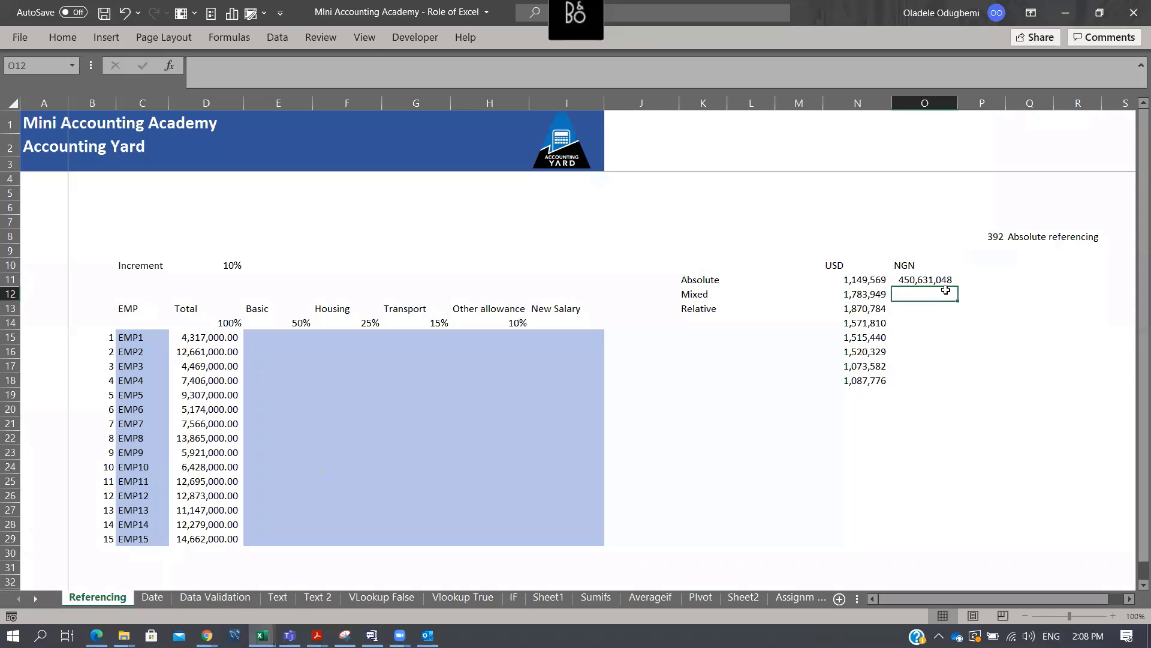
# Fill the NGN conversion formula from O11 down to O18 and inspect the formula in O18
pyautogui.press('Up')
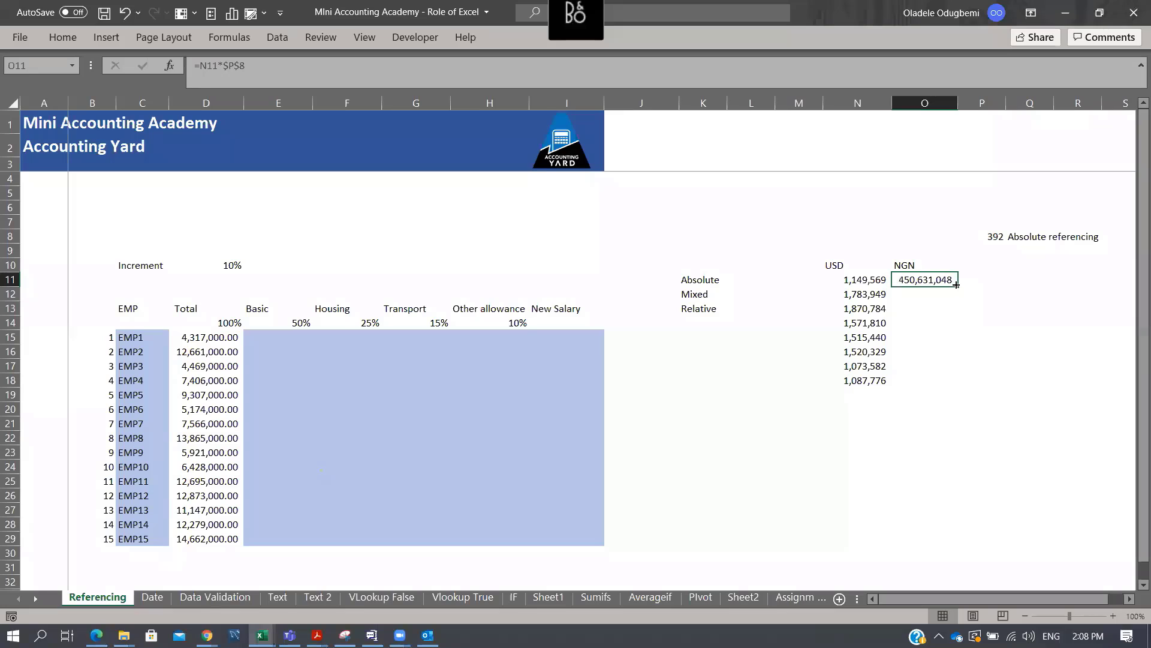
pyautogui.doubleClick(959, 286)
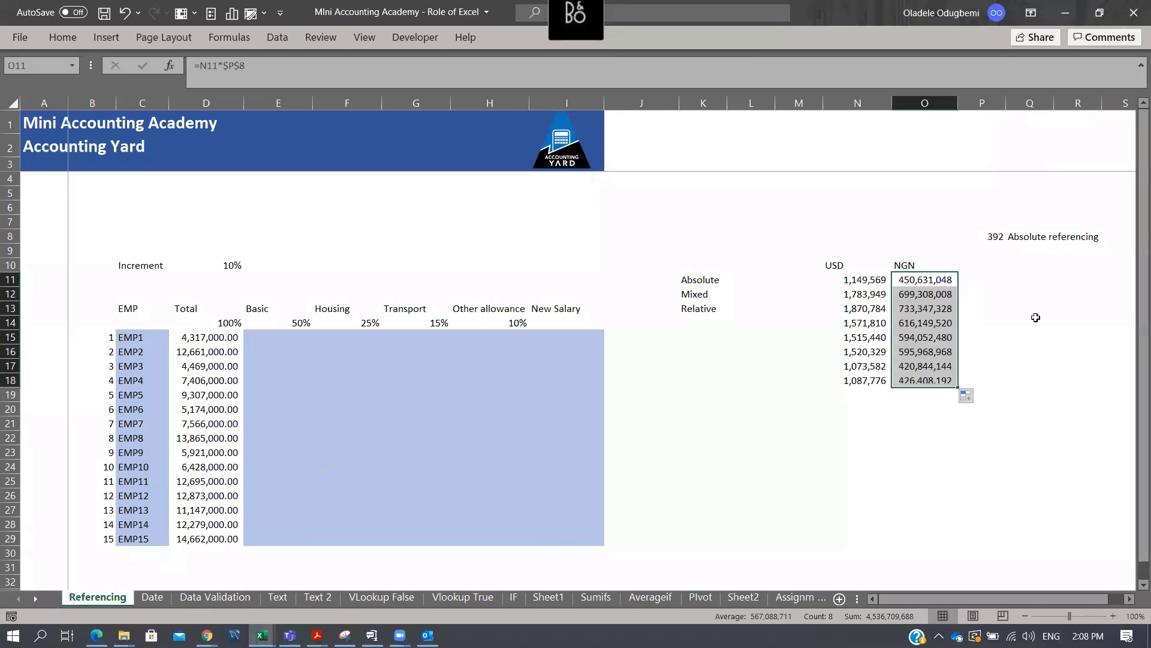
pyautogui.click(923, 381)
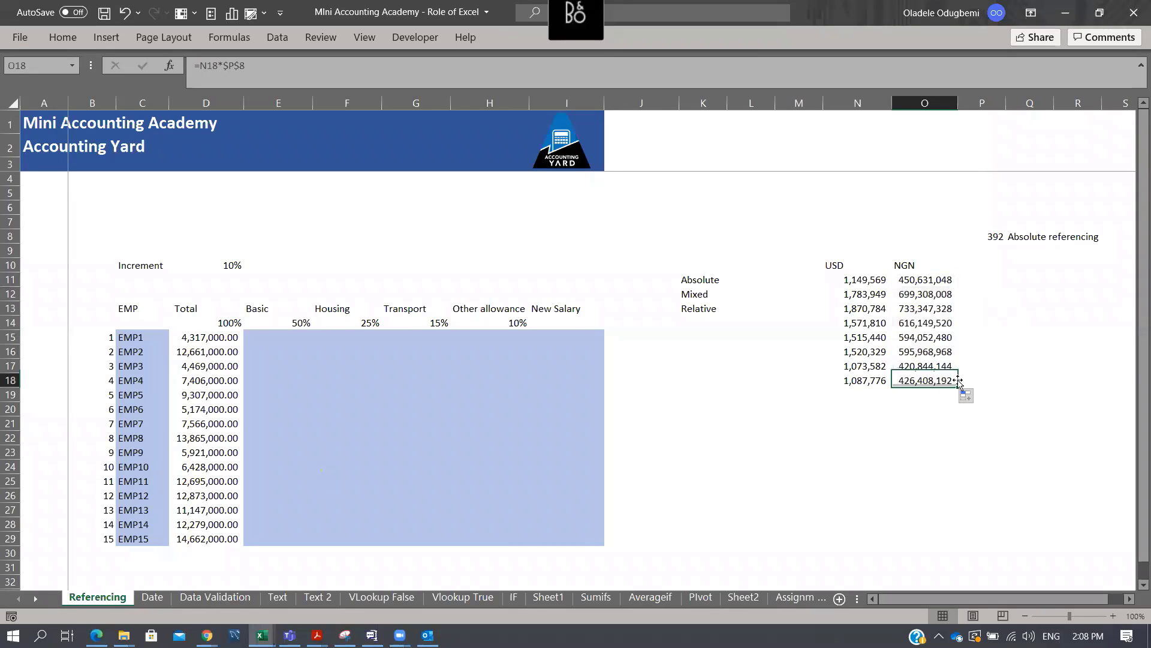
# Enter =N11+O11 in cell P11 to add the USD and NGN amounts, and fill it down to P18
pyautogui.press('F2')
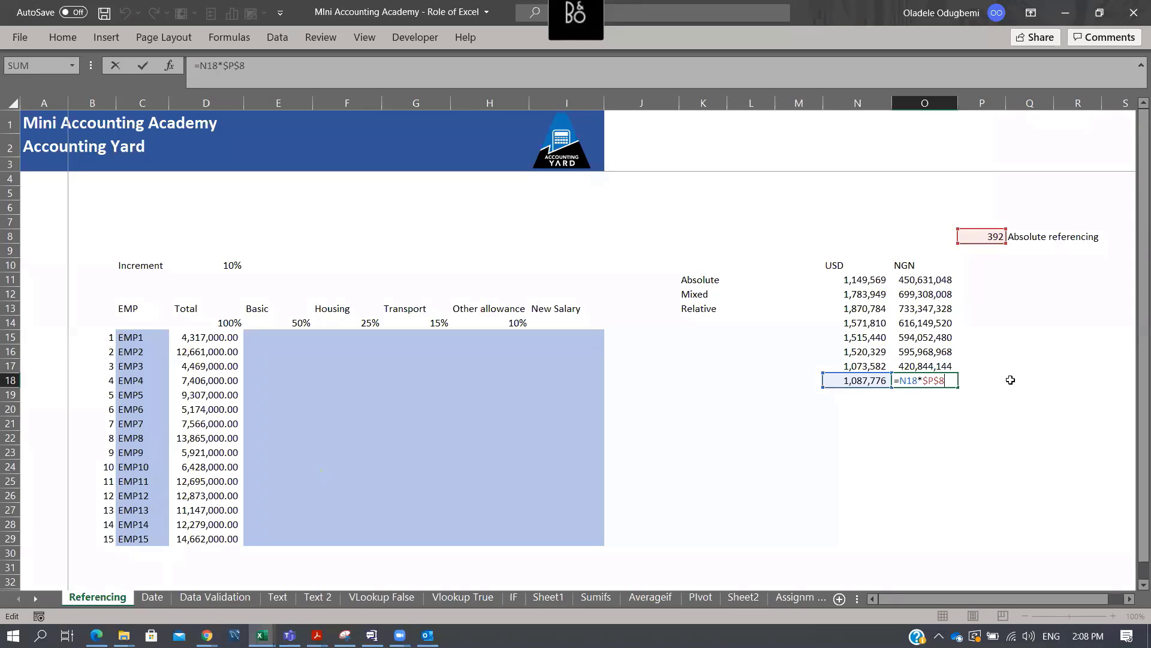
pyautogui.click(984, 275)
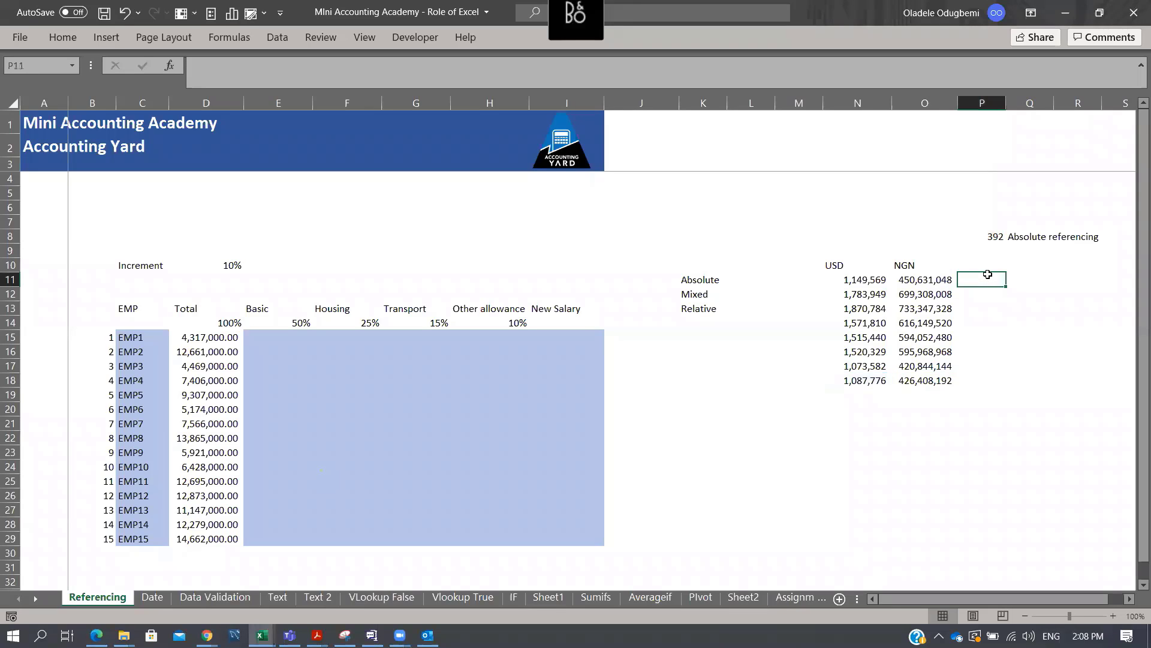
pyautogui.press('Left')
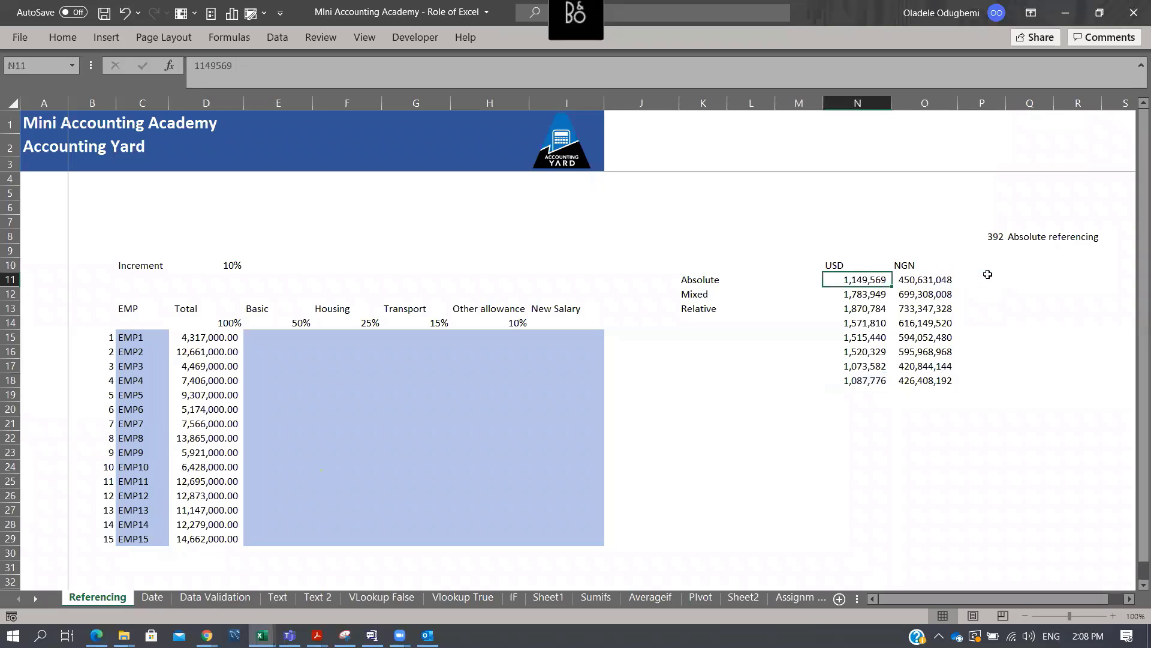
pyautogui.click(988, 274)
pyautogui.write('=N11+')
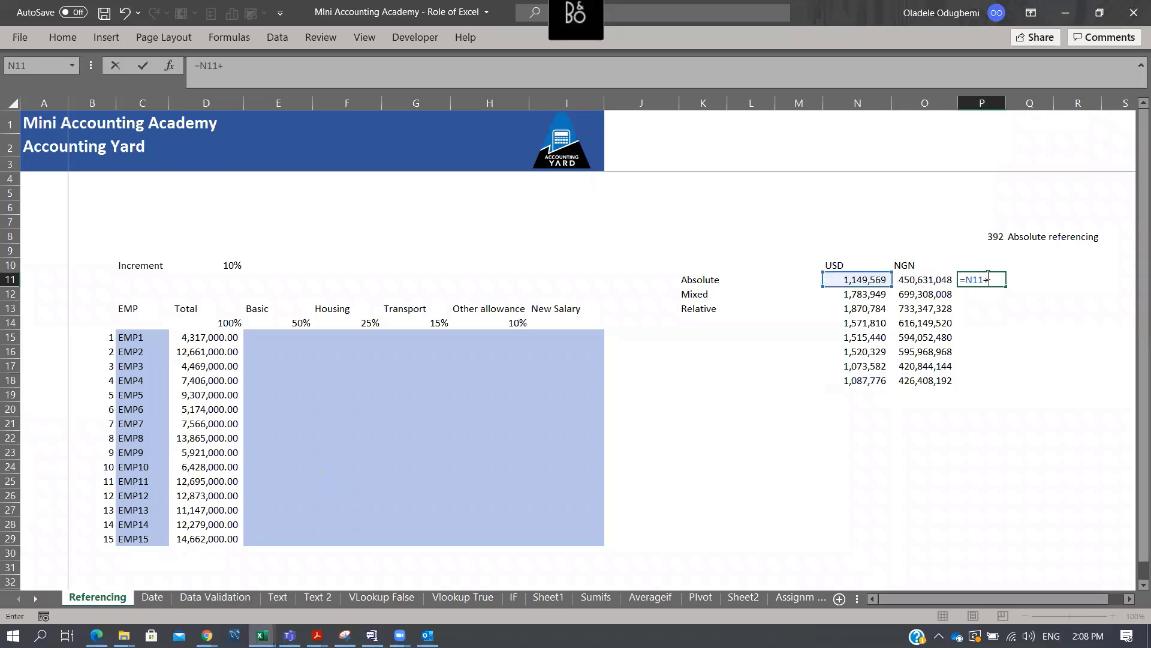
pyautogui.press('Left')
pyautogui.press('Return')
pyautogui.click(990, 277)
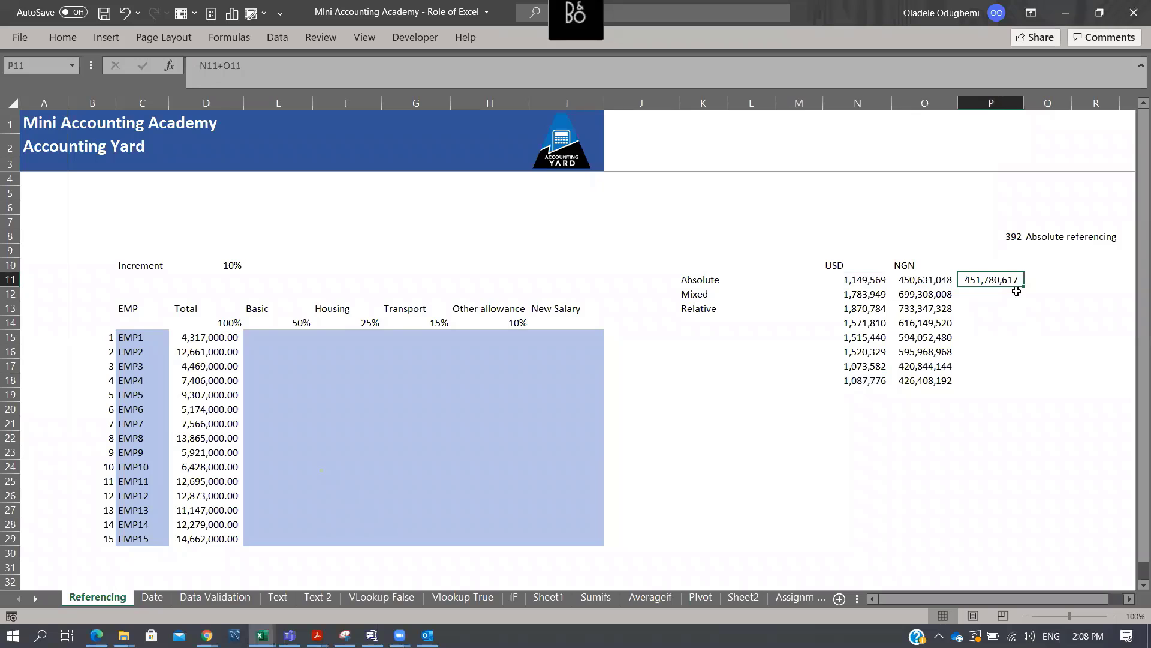
pyautogui.doubleClick(1024, 287)
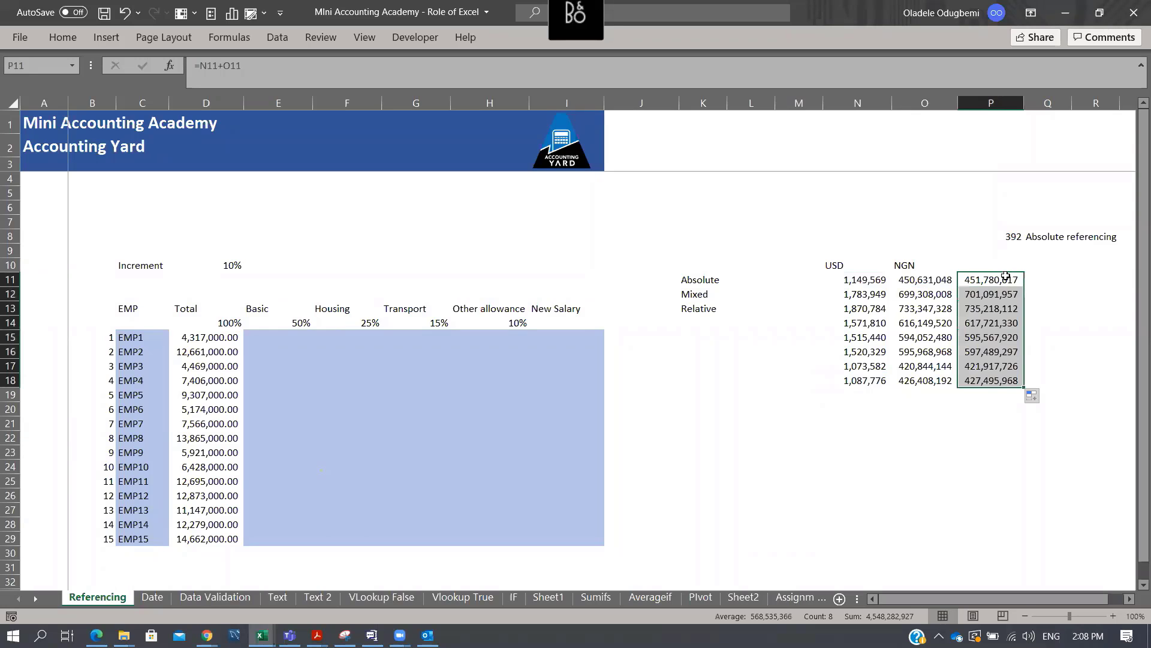
# Inspect how the relative references shift in the formulas in P16 and P13, and compare them with P11
pyautogui.click(989, 350)
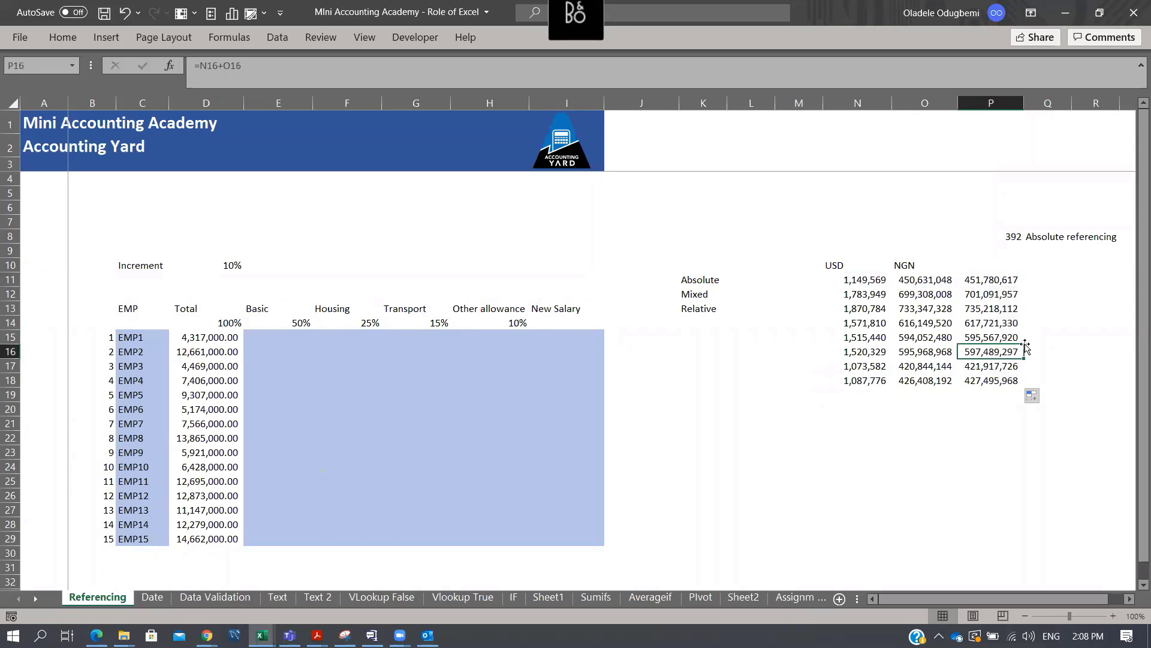
pyautogui.doubleClick(989, 351)
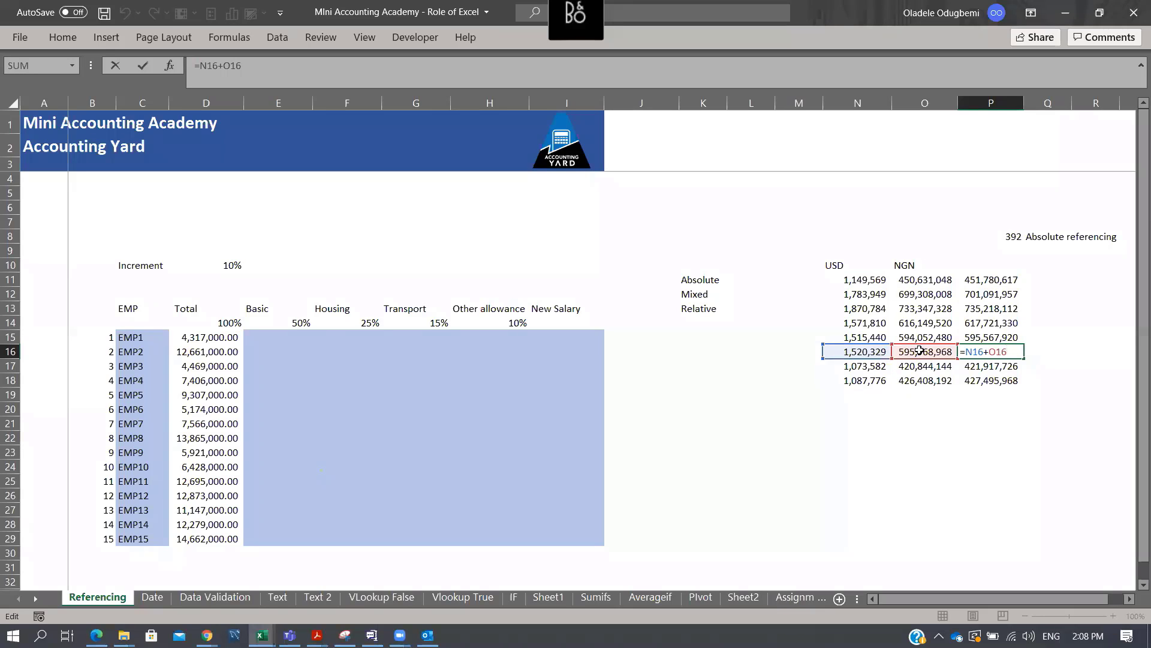
pyautogui.doubleClick(992, 308)
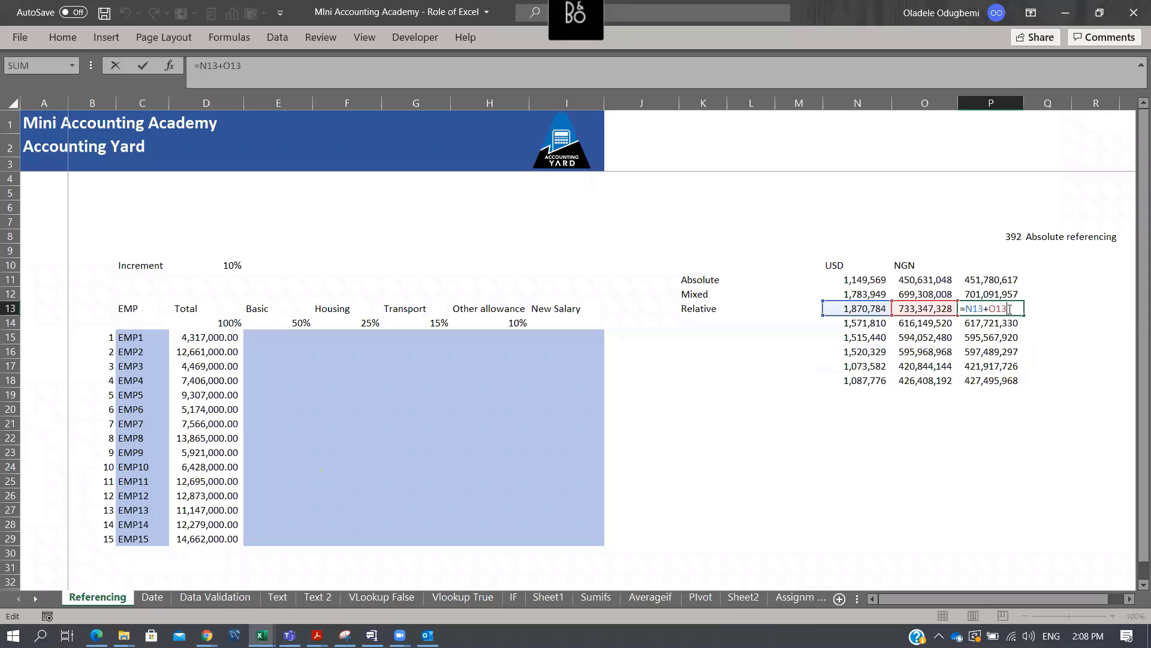
pyautogui.press('Escape')
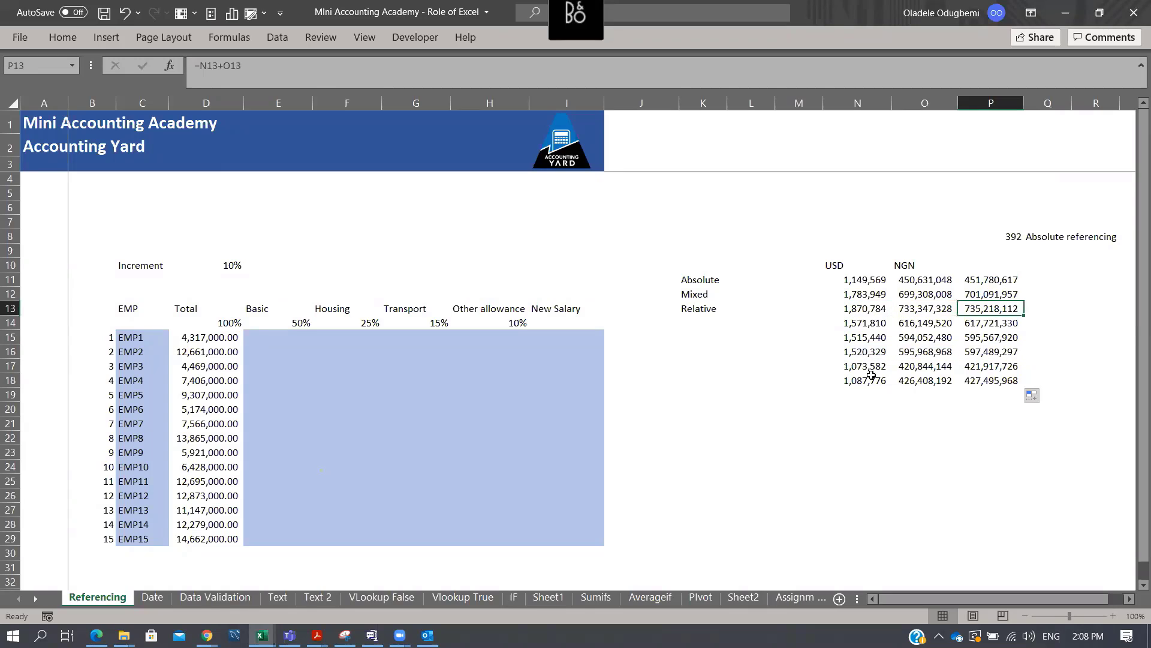
pyautogui.click(700, 310)
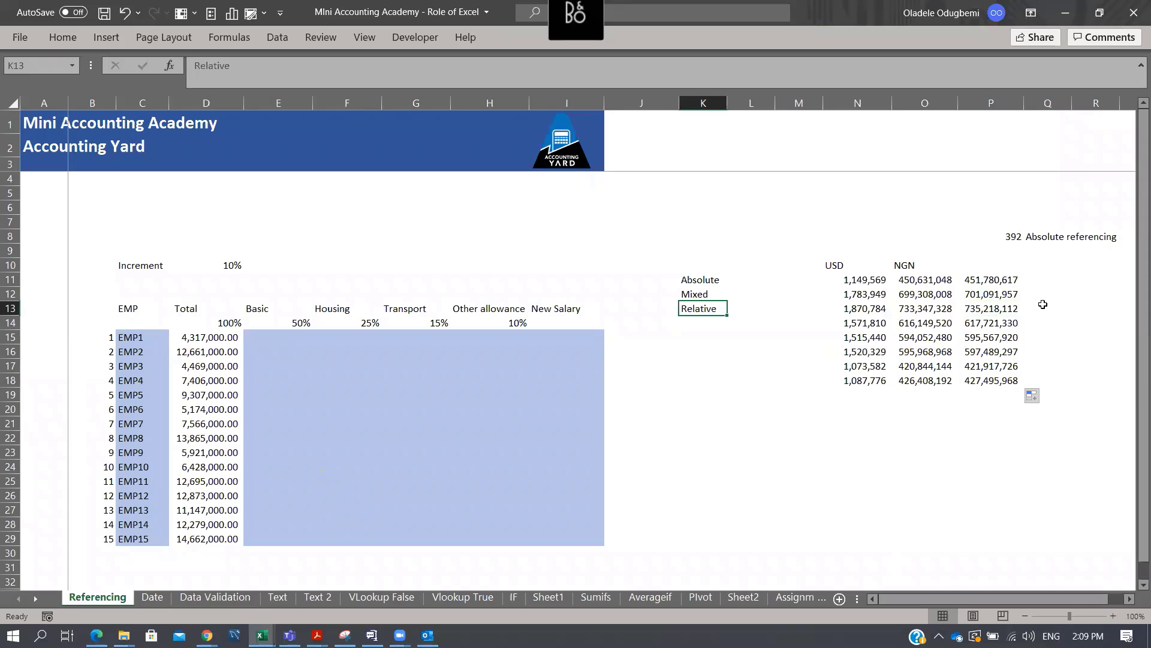
pyautogui.click(1008, 281)
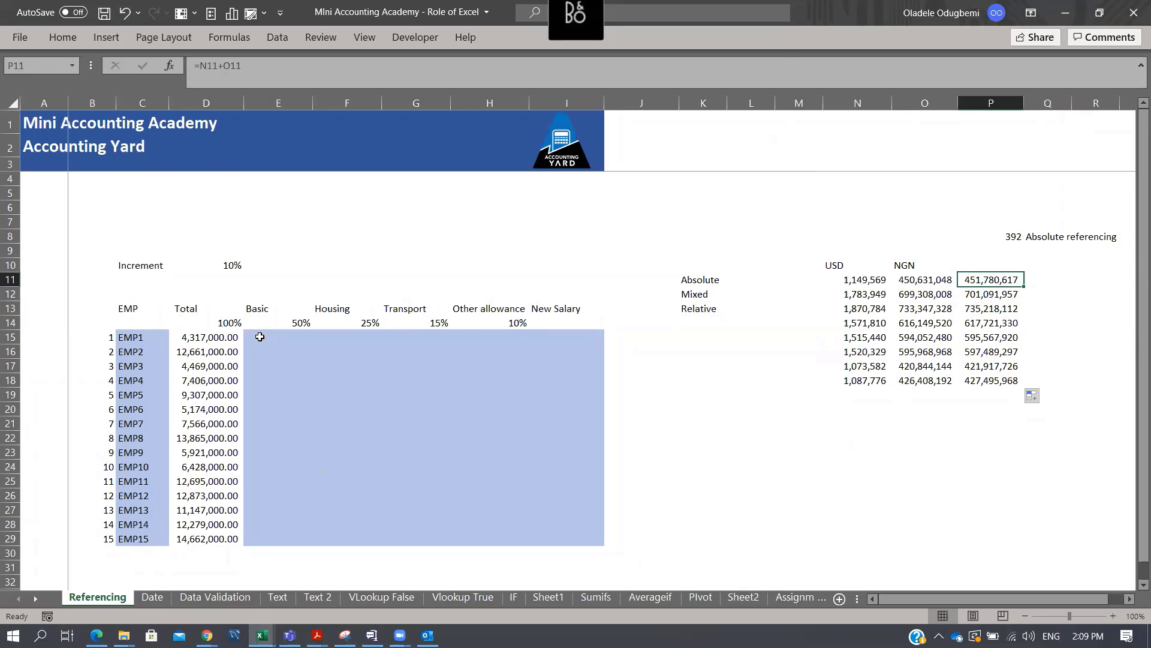
# Examine the salary table's blank breakdown area, the Total column and the percentages that apply to each employee's total
pyautogui.moveTo(262, 340); pyautogui.dragTo(564, 544)
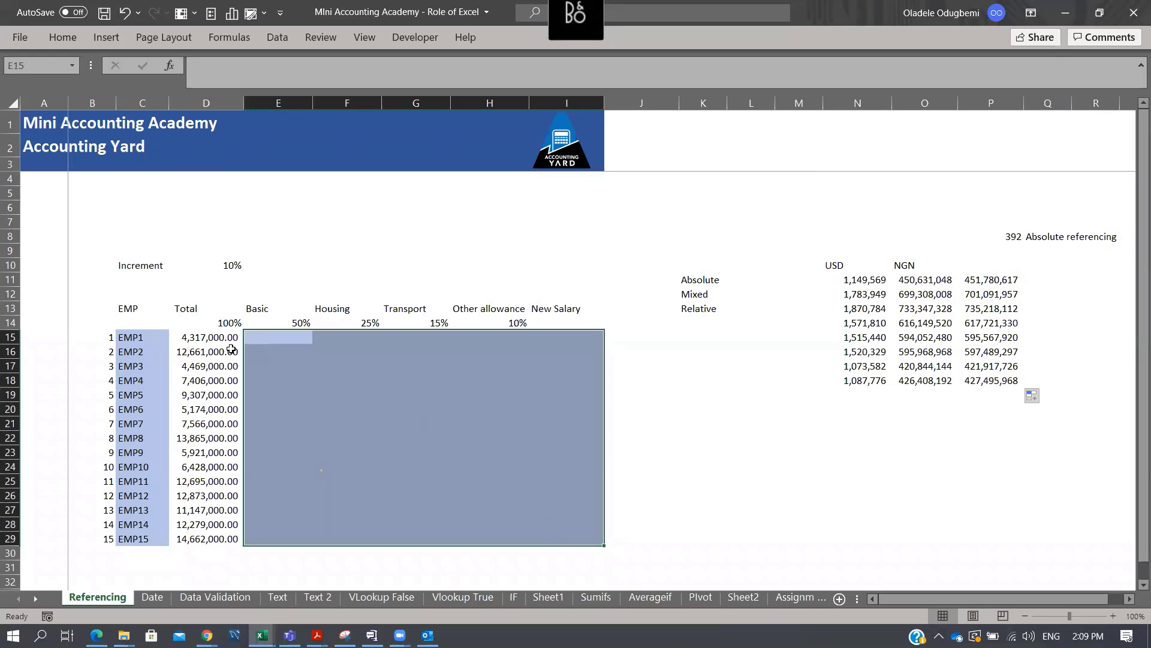
pyautogui.moveTo(211, 337); pyautogui.dragTo(217, 557)
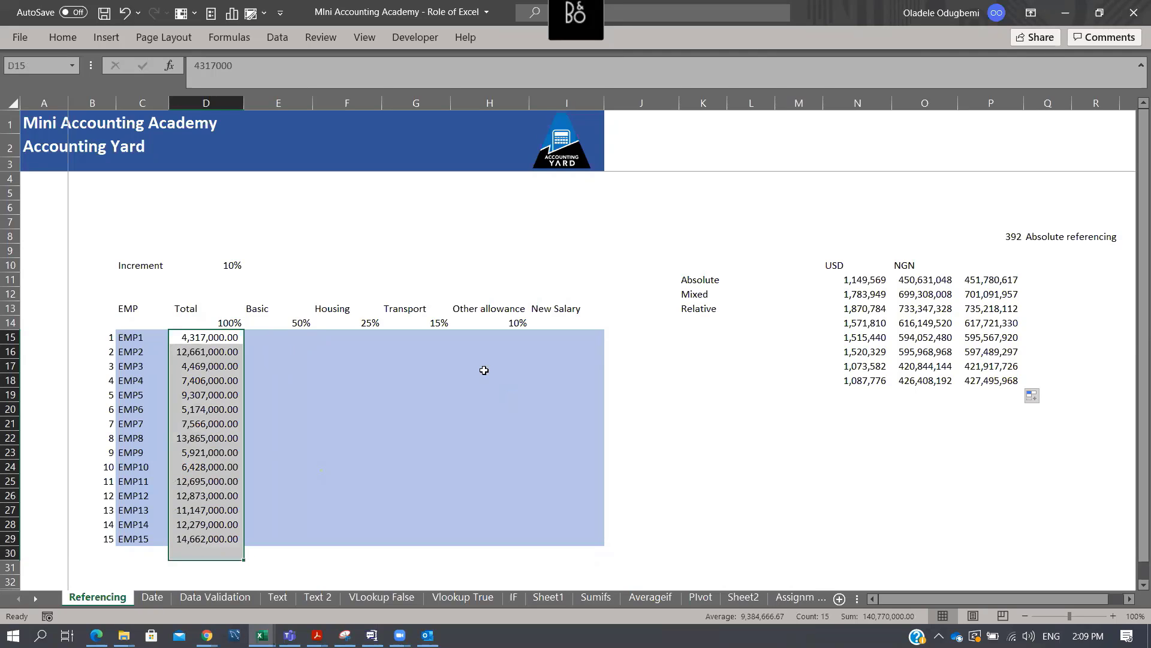
pyautogui.keyDown('ctrl'); pyautogui.click(228, 337); pyautogui.keyUp('ctrl')
pyautogui.keyDown('ctrl'); pyautogui.click(298, 323); pyautogui.keyUp('ctrl')
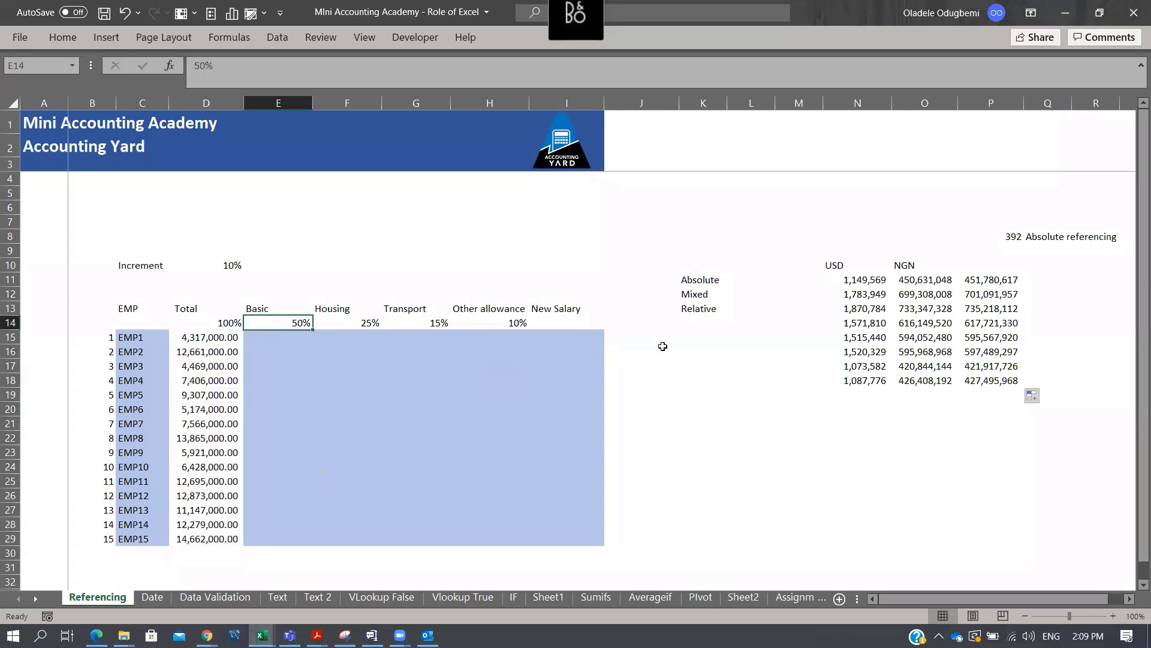
pyautogui.keyDown('ctrl'); pyautogui.click(229, 335); pyautogui.keyUp('ctrl')
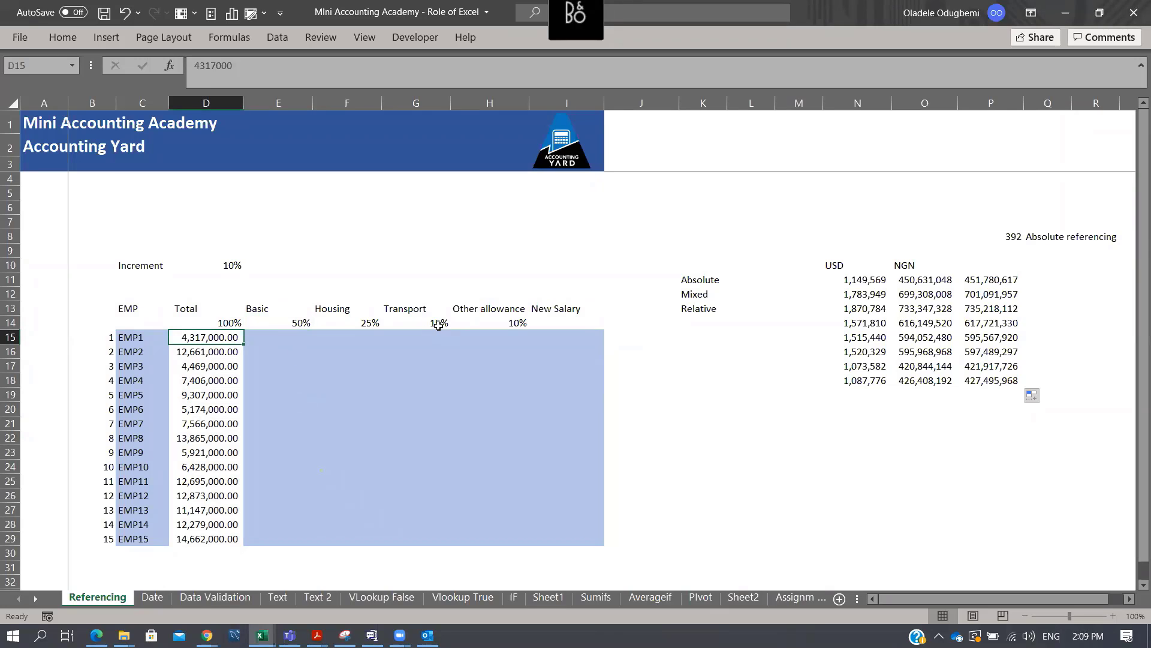
pyautogui.click(438, 325)
pyautogui.click(518, 325)
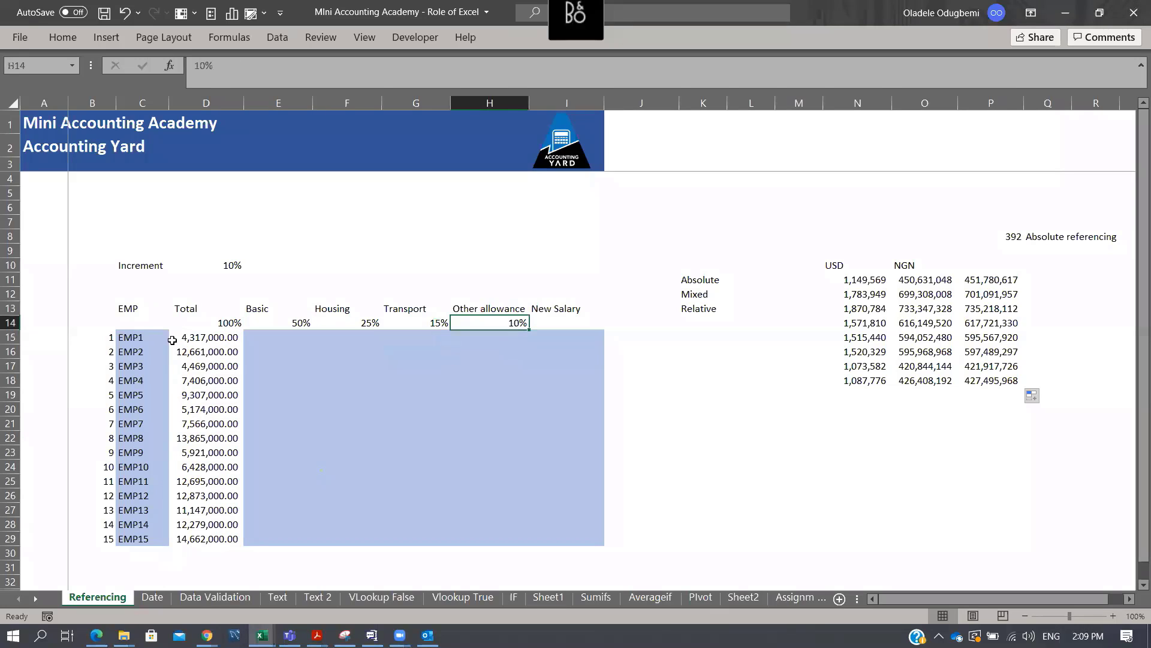
pyautogui.keyDown('ctrl'); pyautogui.click(208, 346); pyautogui.keyUp('ctrl')
pyautogui.keyDown('ctrl'); pyautogui.click(513, 339); pyautogui.keyUp('ctrl')
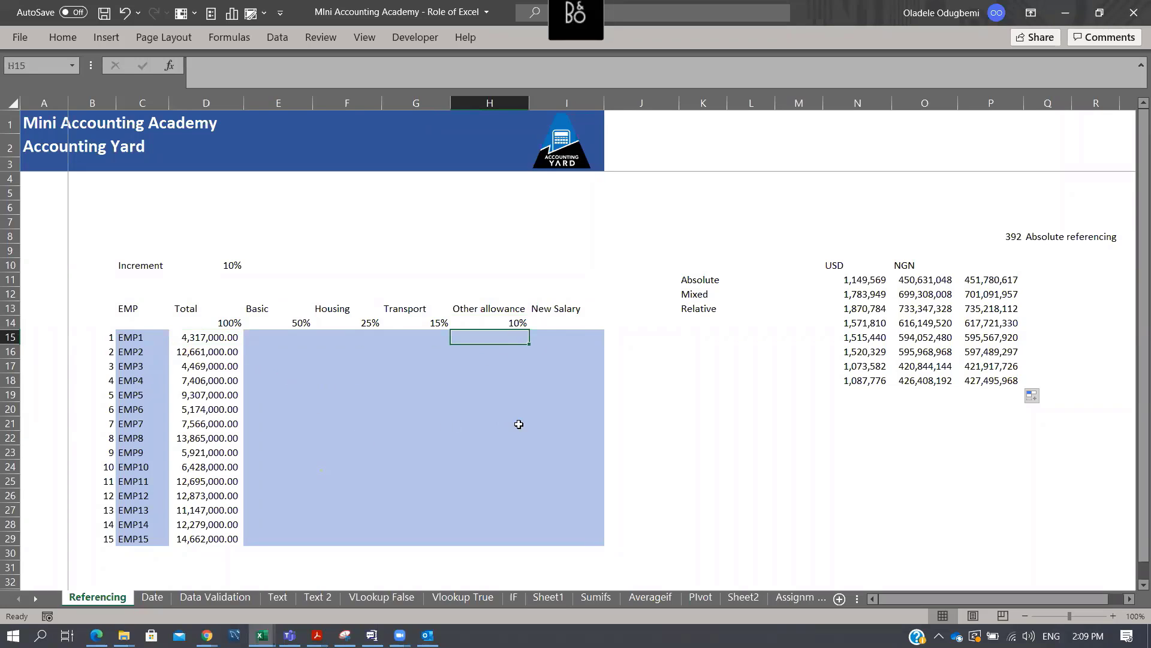
pyautogui.keyDown('ctrl'); pyautogui.click(497, 438); pyautogui.keyUp('ctrl')
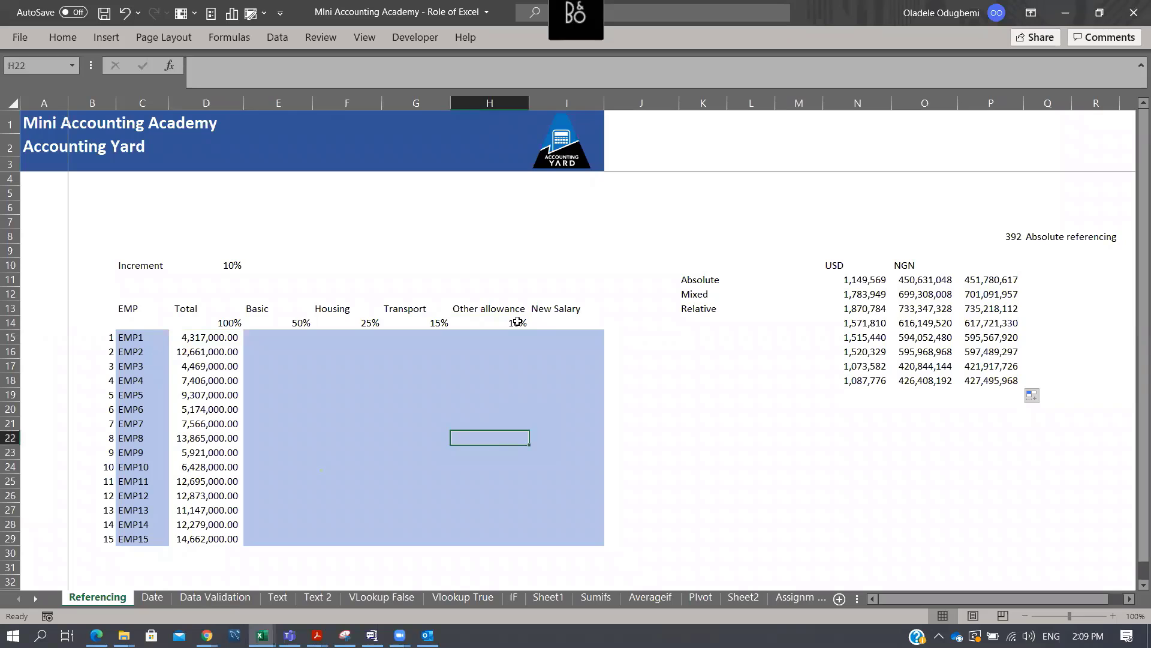
pyautogui.keyDown('ctrl'); pyautogui.click(207, 438); pyautogui.keyUp('ctrl')
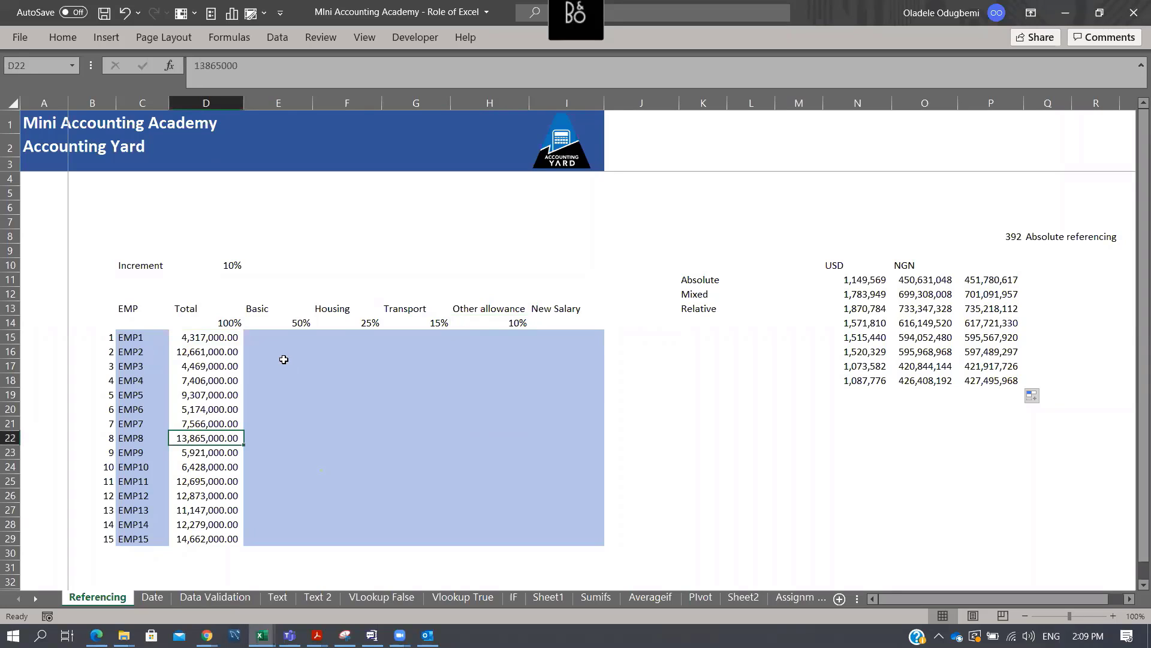
# Trace how each breakdown column from Basic to Other allowance relates to the row 14 percentages and column D totals
pyautogui.moveTo(275, 338); pyautogui.dragTo(475, 508)
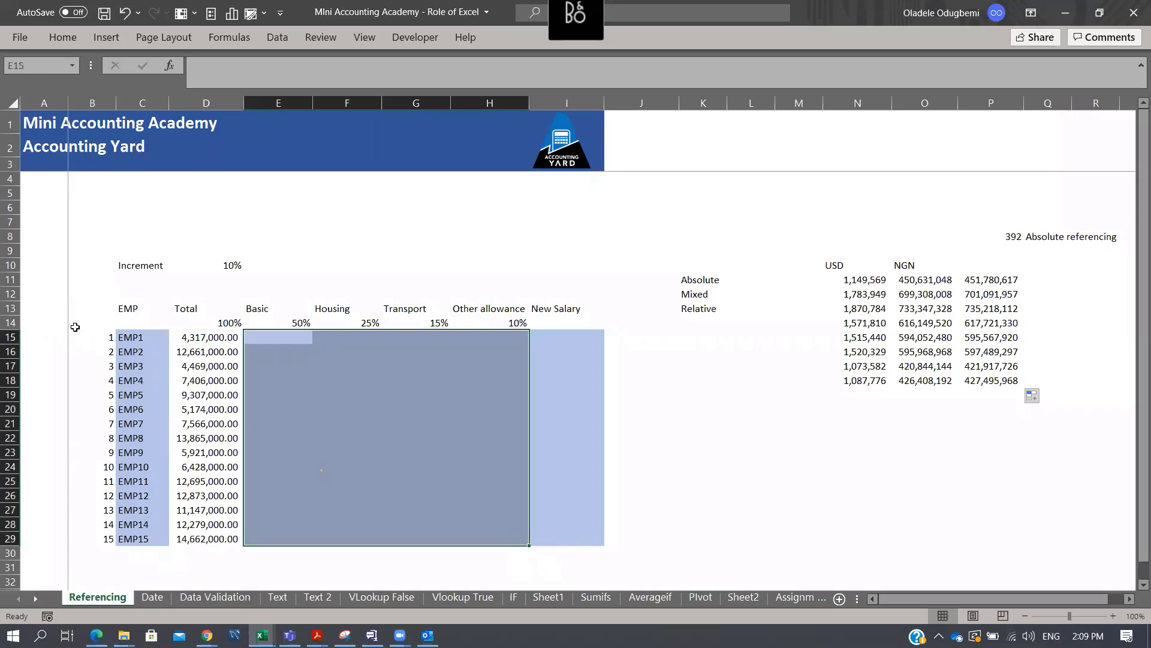
pyautogui.moveTo(143, 323); pyautogui.dragTo(571, 327)
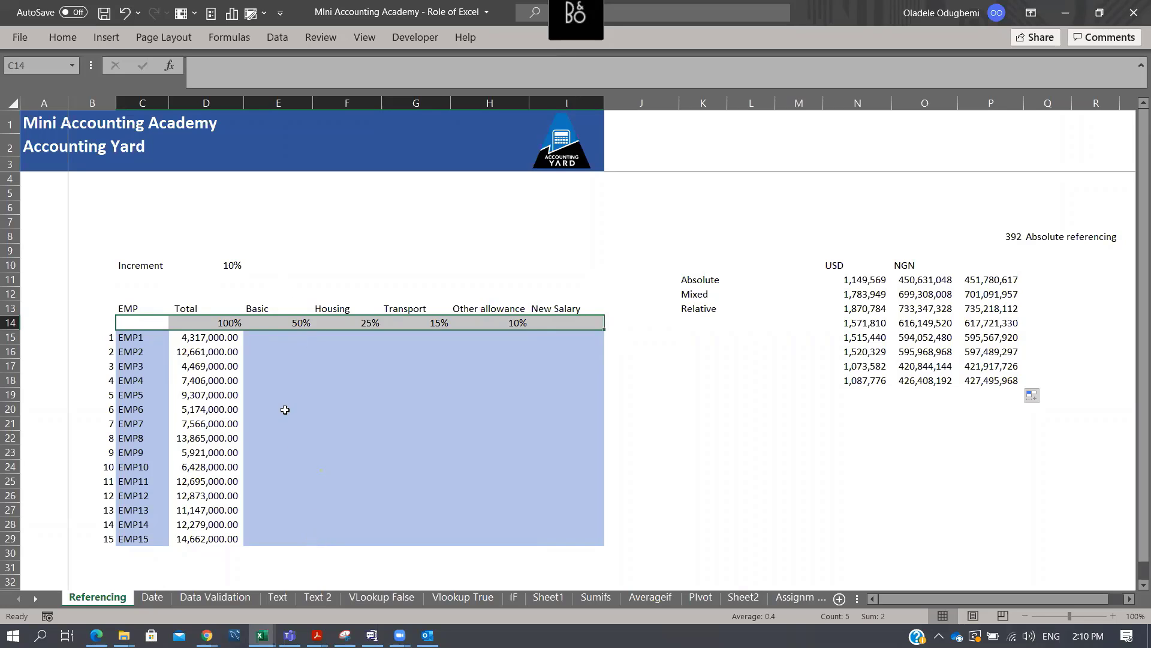
pyautogui.click(280, 342)
pyautogui.moveTo(280, 342); pyautogui.dragTo(302, 538)
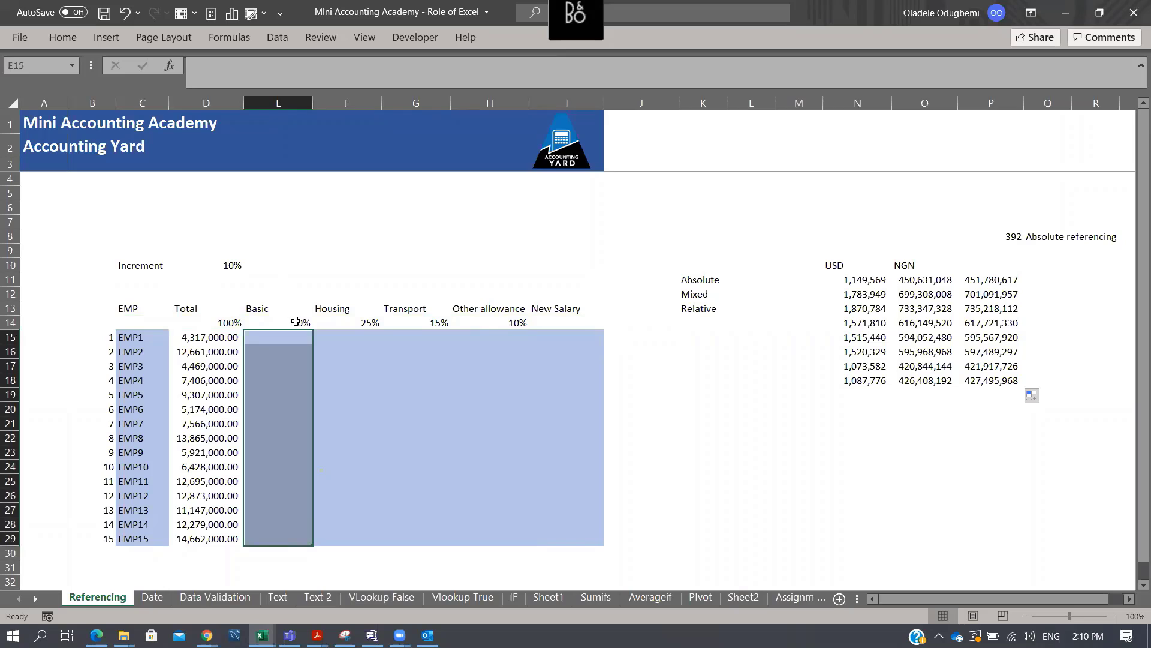
pyautogui.click(354, 337)
pyautogui.click(364, 322)
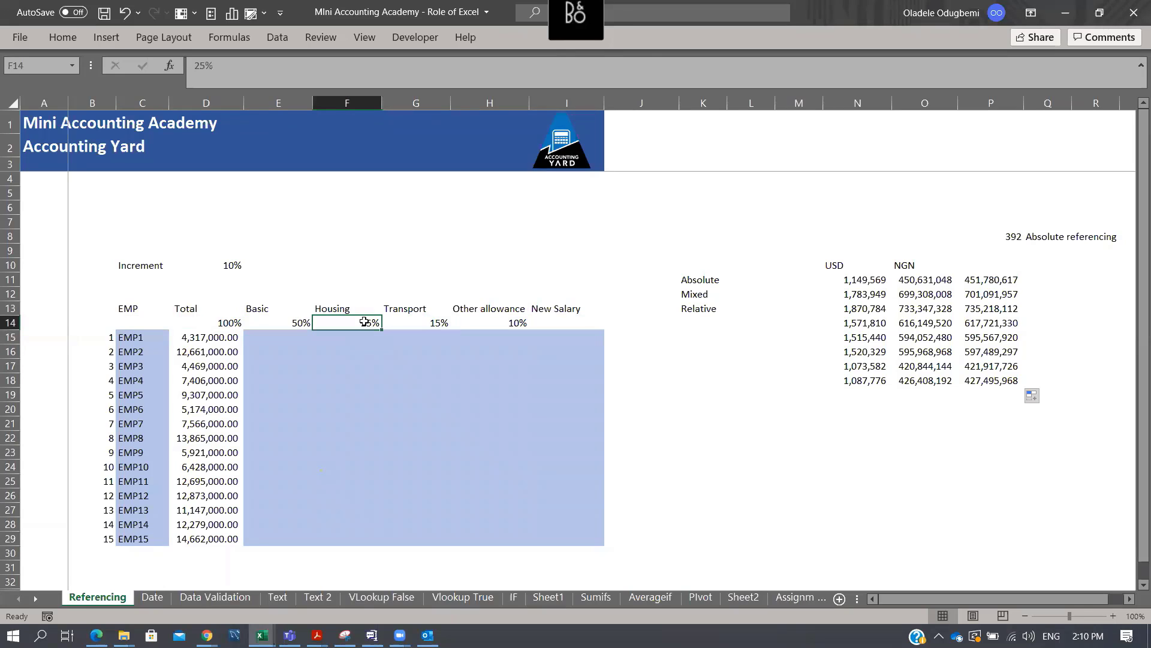
pyautogui.click(274, 339)
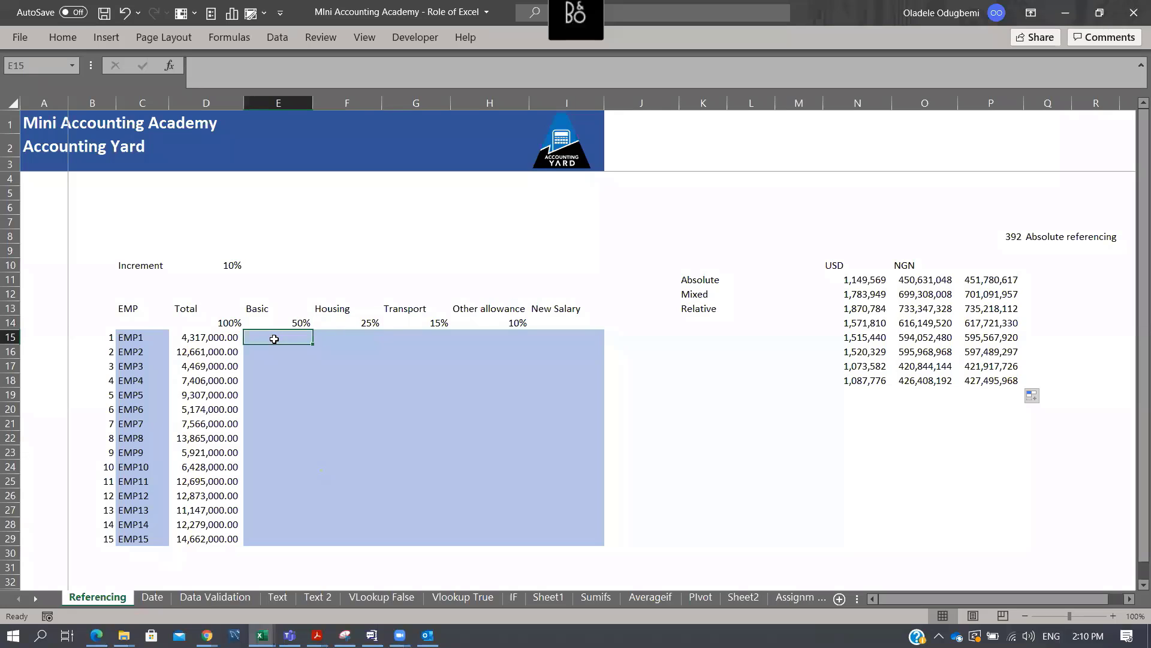
pyautogui.click(218, 338)
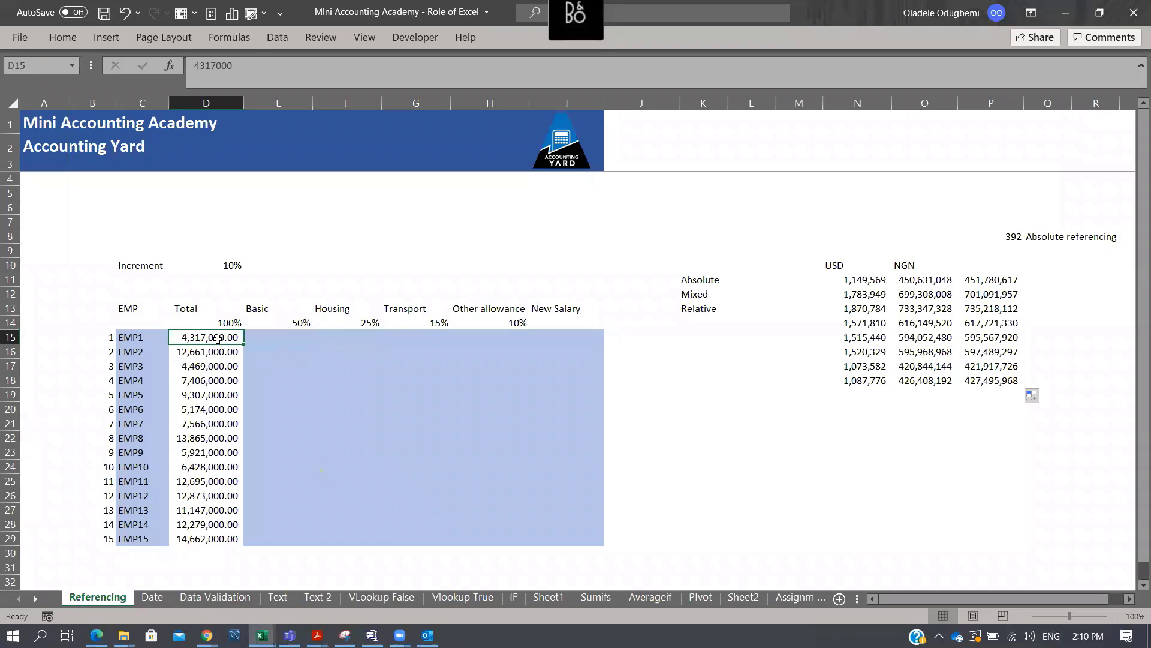
pyautogui.click(347, 352)
pyautogui.click(444, 337)
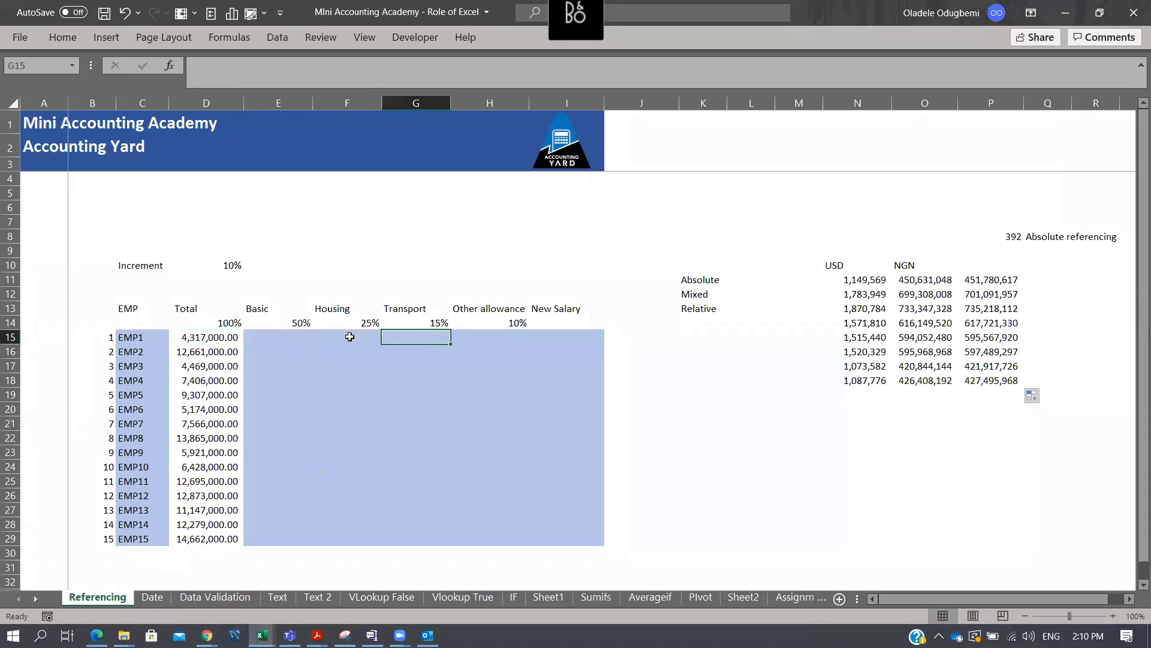
pyautogui.click(449, 413)
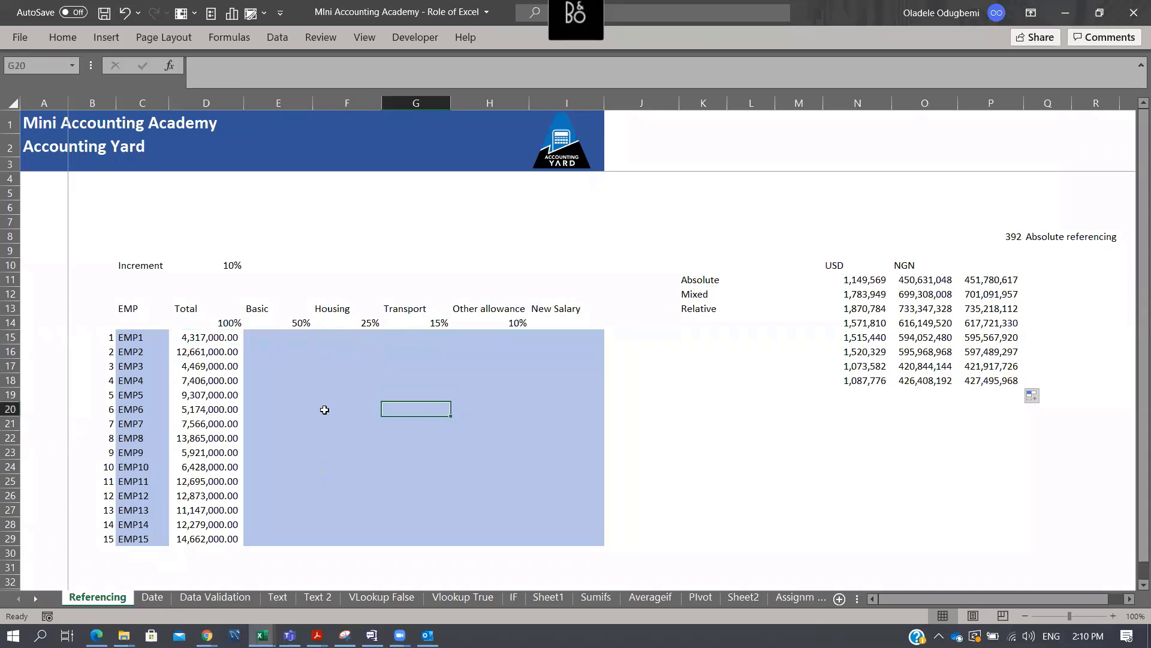
pyautogui.click(233, 414)
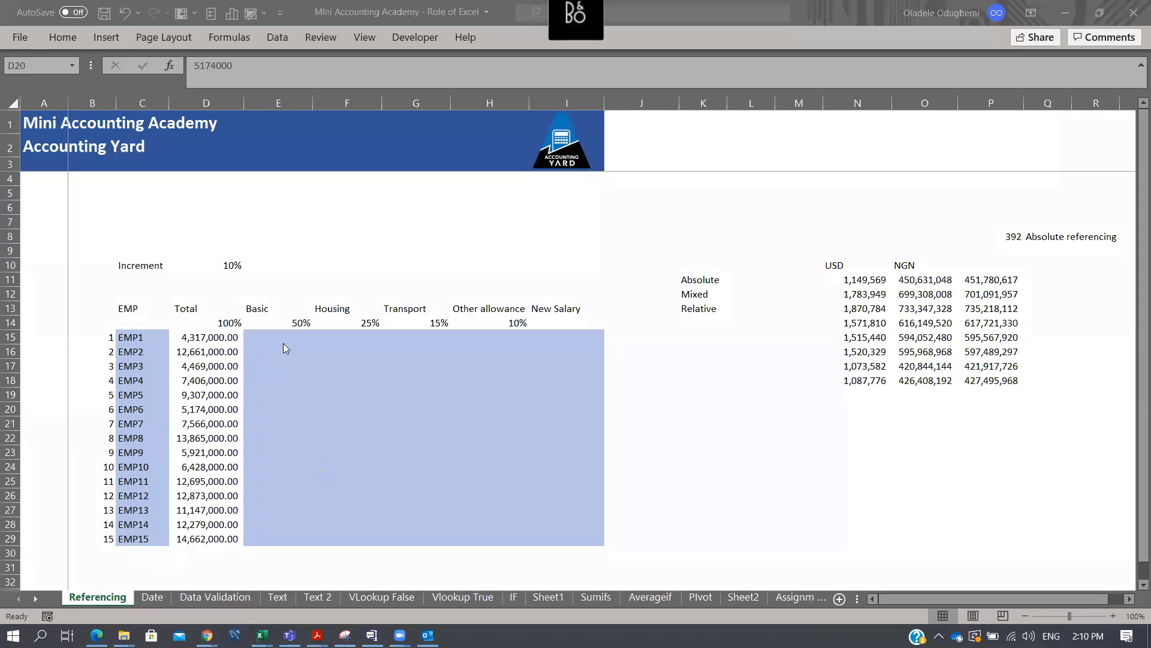
# Calculate the Basic pay for EMP1 in cell E15 with the mixed-reference formula =$D15*E$14
pyautogui.click(296, 334)
pyautogui.write('=')
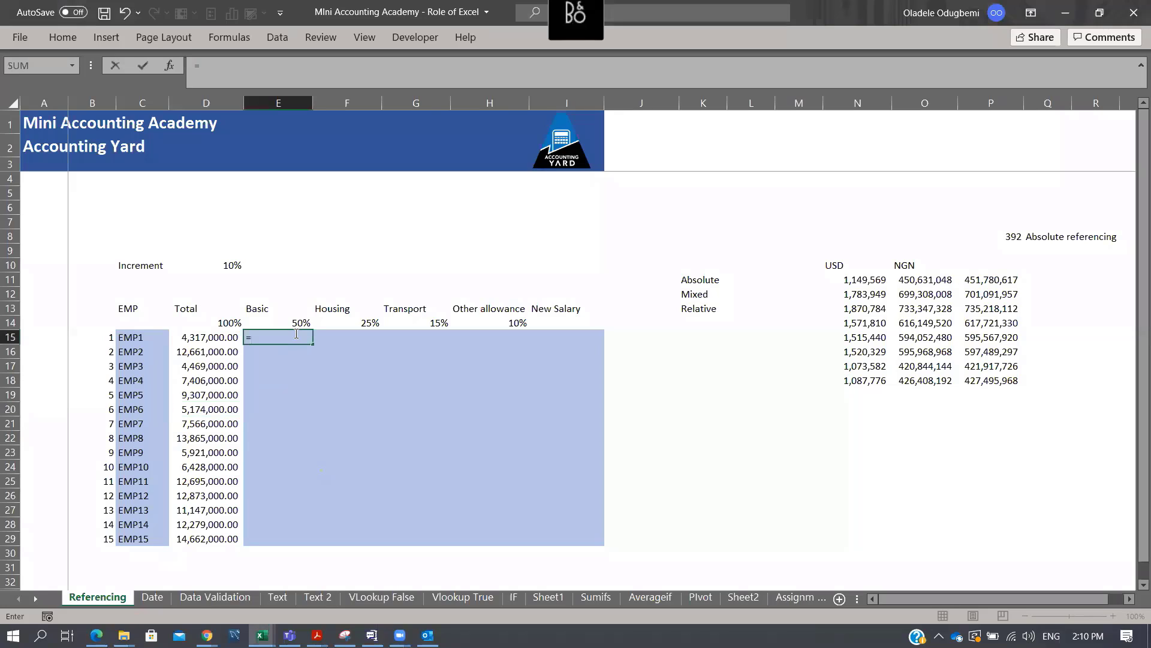
pyautogui.press('Left')
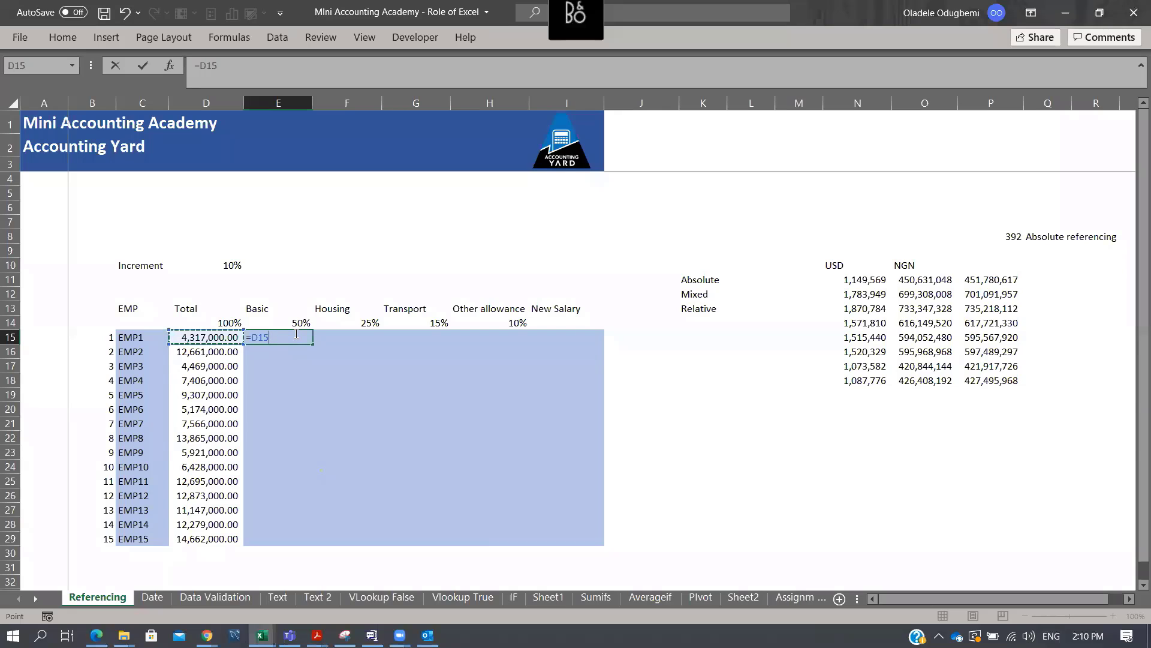
pyautogui.press('F4')
pyautogui.press('F4')
pyautogui.press('F4')
pyautogui.write('*')
pyautogui.click(279, 326)
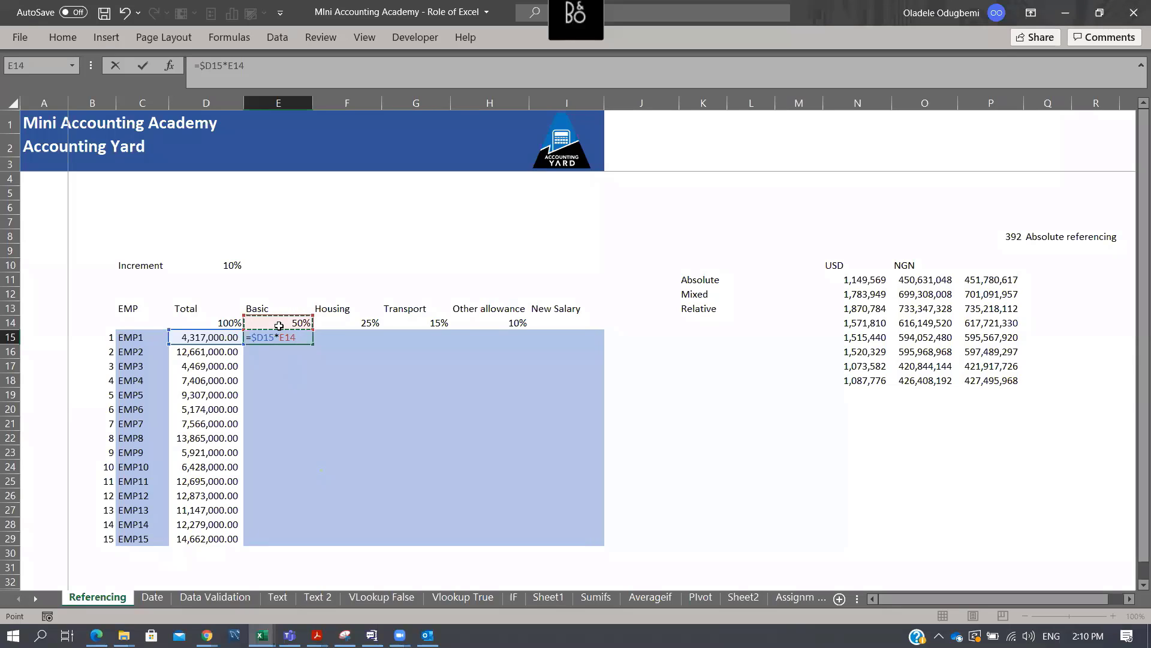
pyautogui.press('F4')
pyautogui.press('F4')
pyautogui.hotkey('ctrl', 'Return')
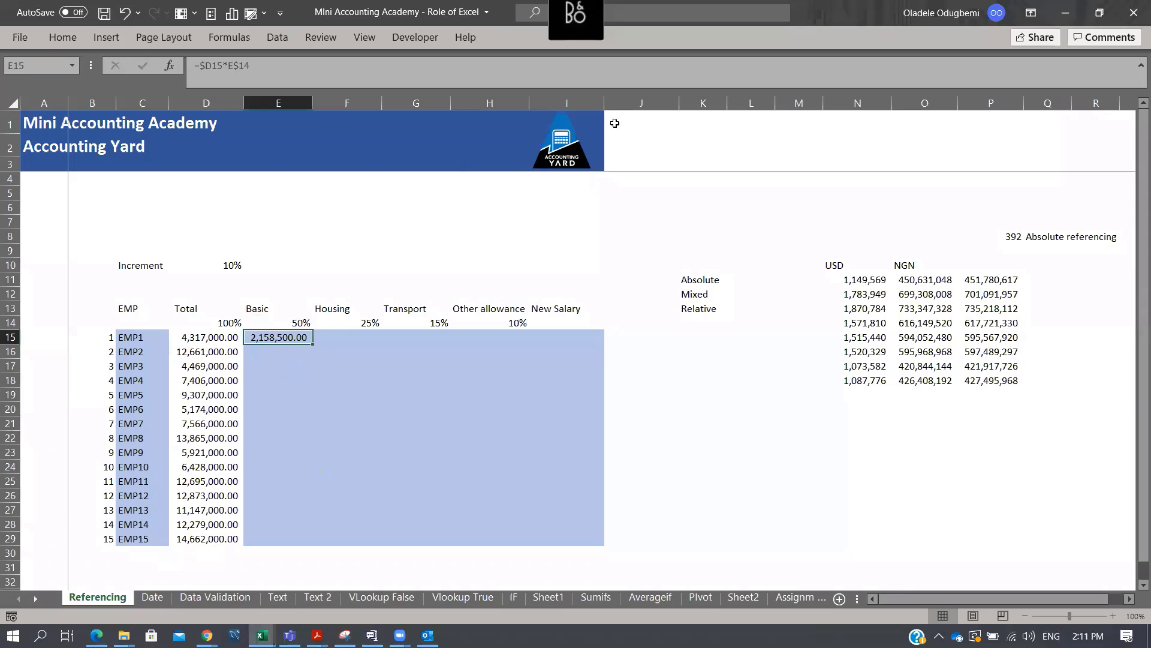
# Review the cells that the mixed references in the E15 Basic formula point to
pyautogui.click(688, 261)
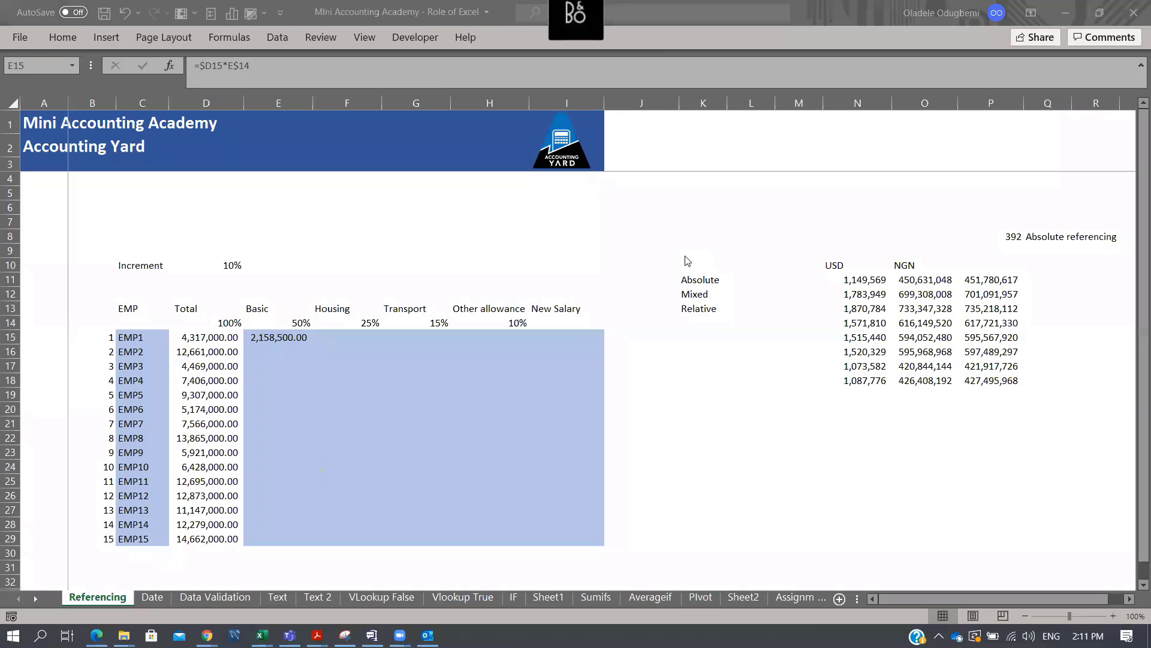
pyautogui.click(272, 339)
pyautogui.press('F2')
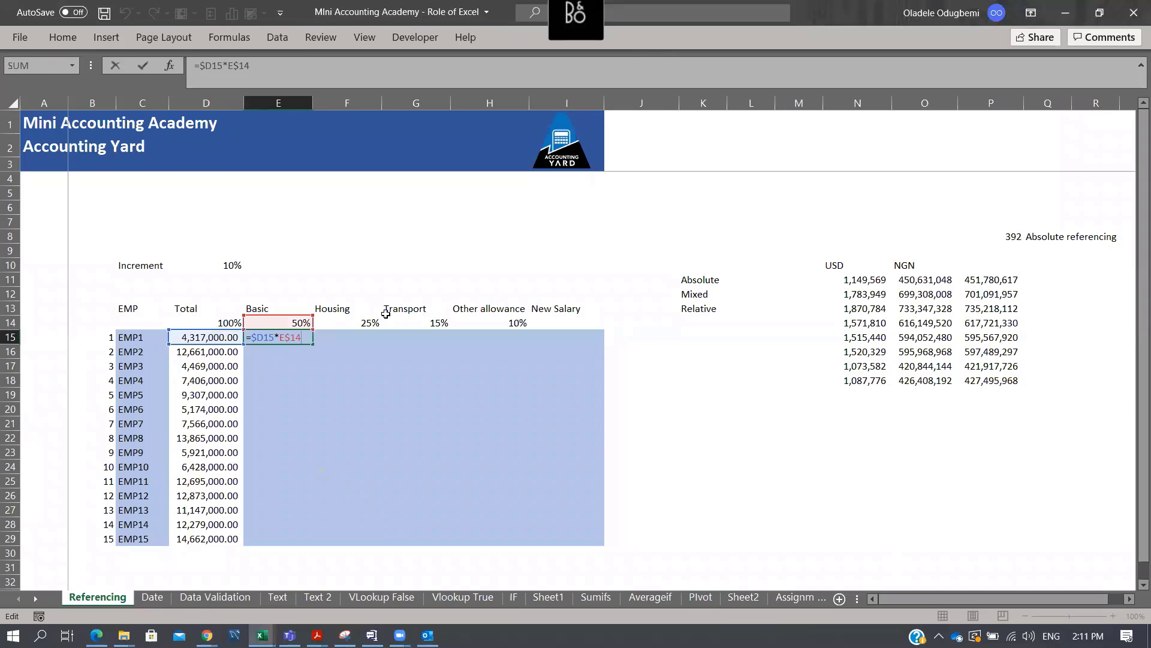
pyautogui.hotkey('ctrl', 'Return')
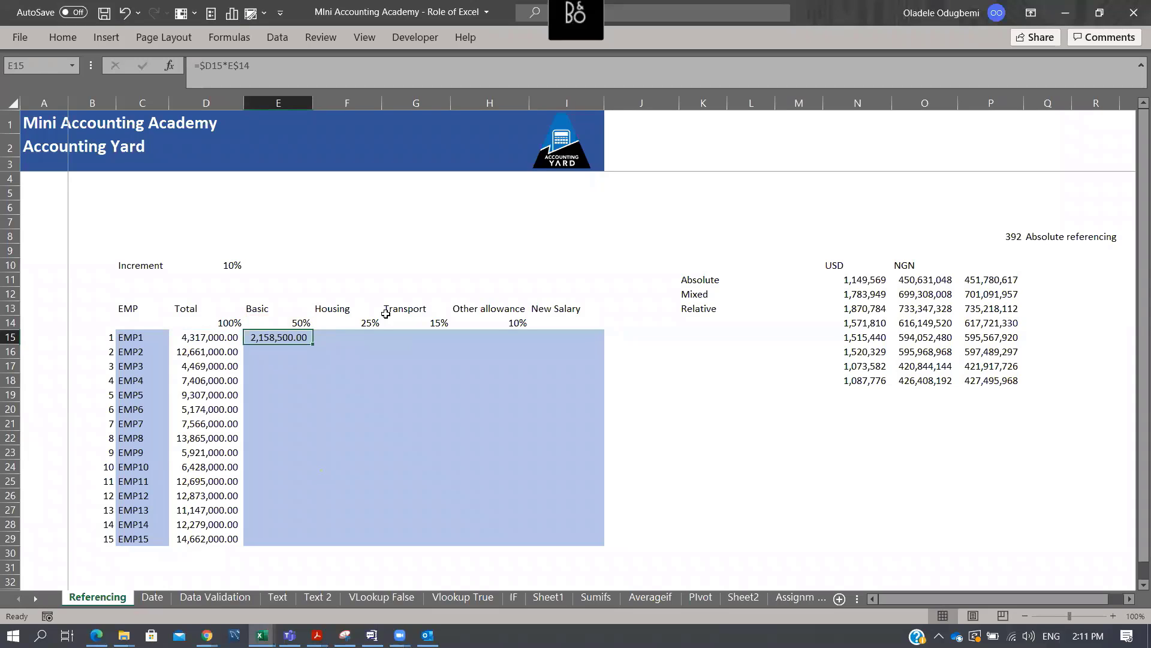
# Fill E15:I29 with the mixed-reference formula from E15 and clear the New Salary cells I15:I29
pyautogui.hotkey('shift', 'Right')
pyautogui.hotkey('shift', 'Right')
pyautogui.hotkey('shift', 'Right')
pyautogui.hotkey('shift', 'Right')
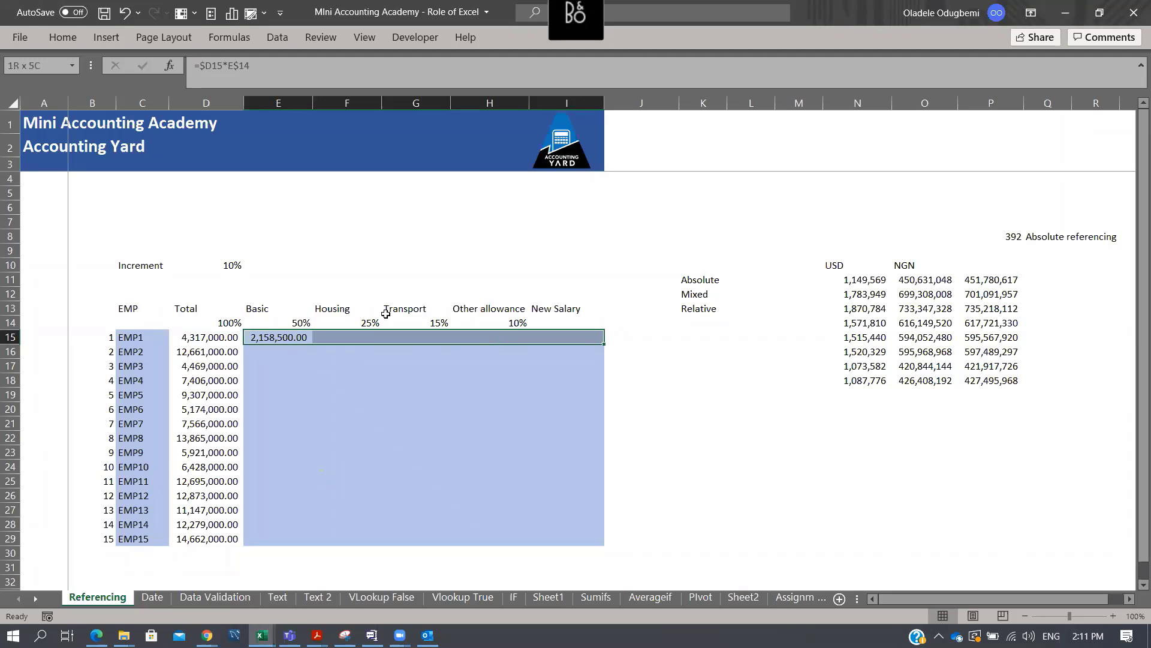
pyautogui.hotkey('shift', 'Down')
pyautogui.hotkey('shift', 'Down')
pyautogui.hotkey('shift', 'Down')
pyautogui.hotkey('shift', 'Down')
pyautogui.hotkey('shift', 'Down')
pyautogui.hotkey('shift', 'Down')
pyautogui.hotkey('shift', 'Down')
pyautogui.hotkey('shift', 'Down')
pyautogui.hotkey('shift', 'Down')
pyautogui.hotkey('shift', 'Down')
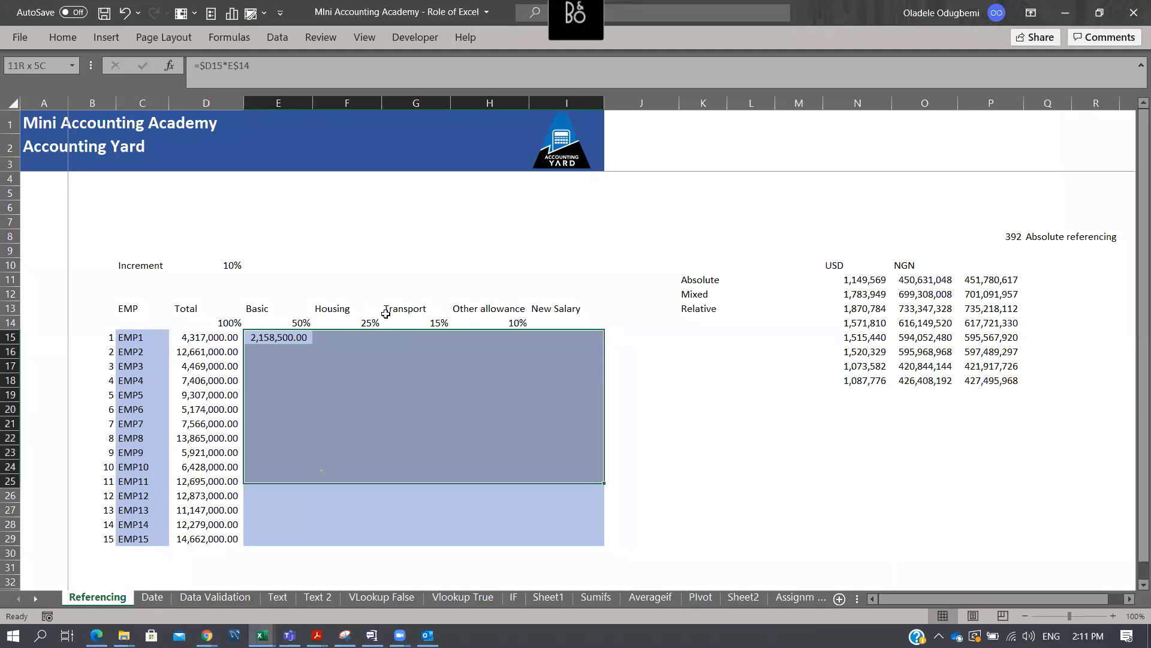
pyautogui.hotkey('shift', 'Down')
pyautogui.hotkey('shift', 'Down')
pyautogui.hotkey('shift', 'Down')
pyautogui.hotkey('shift', 'Down')
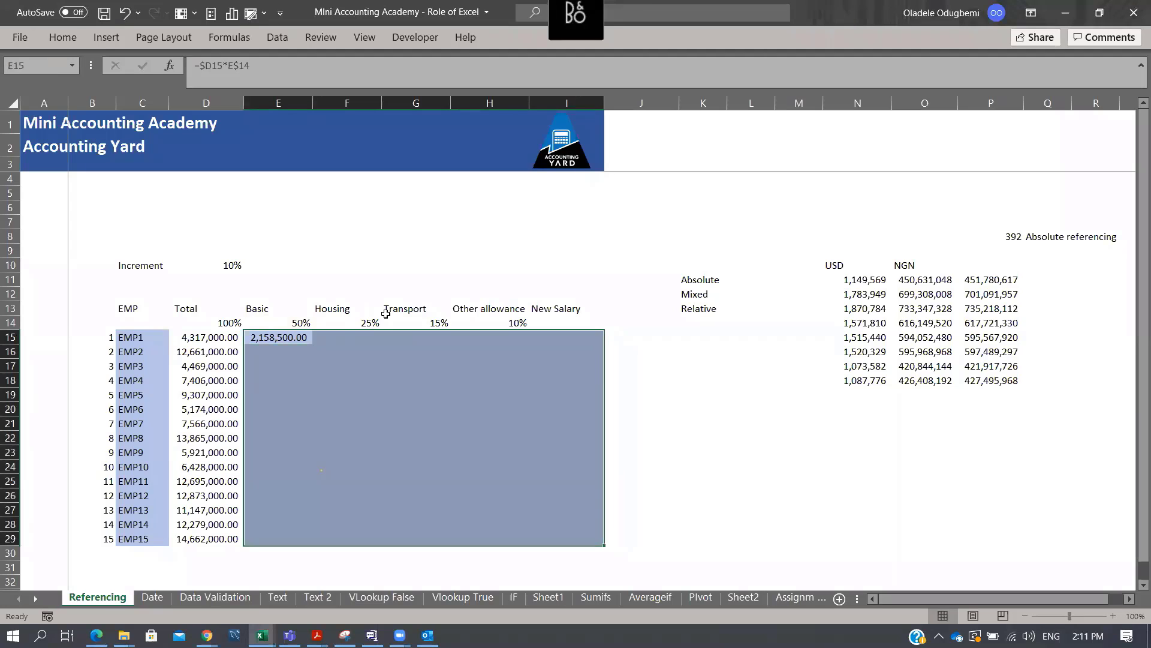
pyautogui.press('F2')
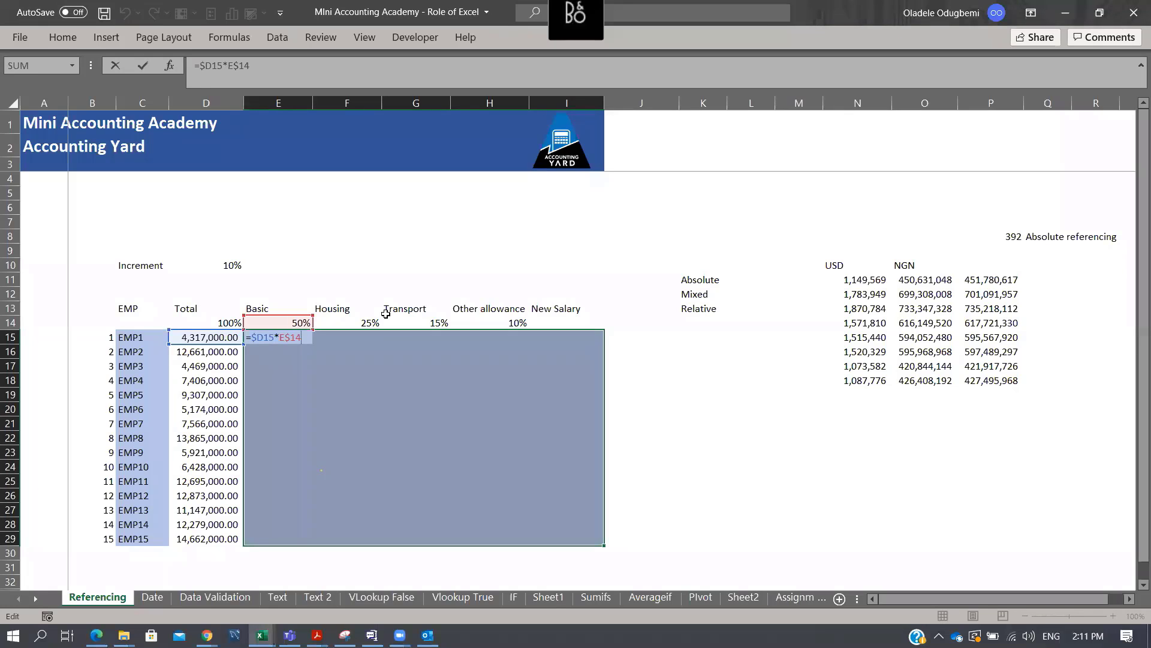
pyautogui.hotkey('ctrl', 'Return')
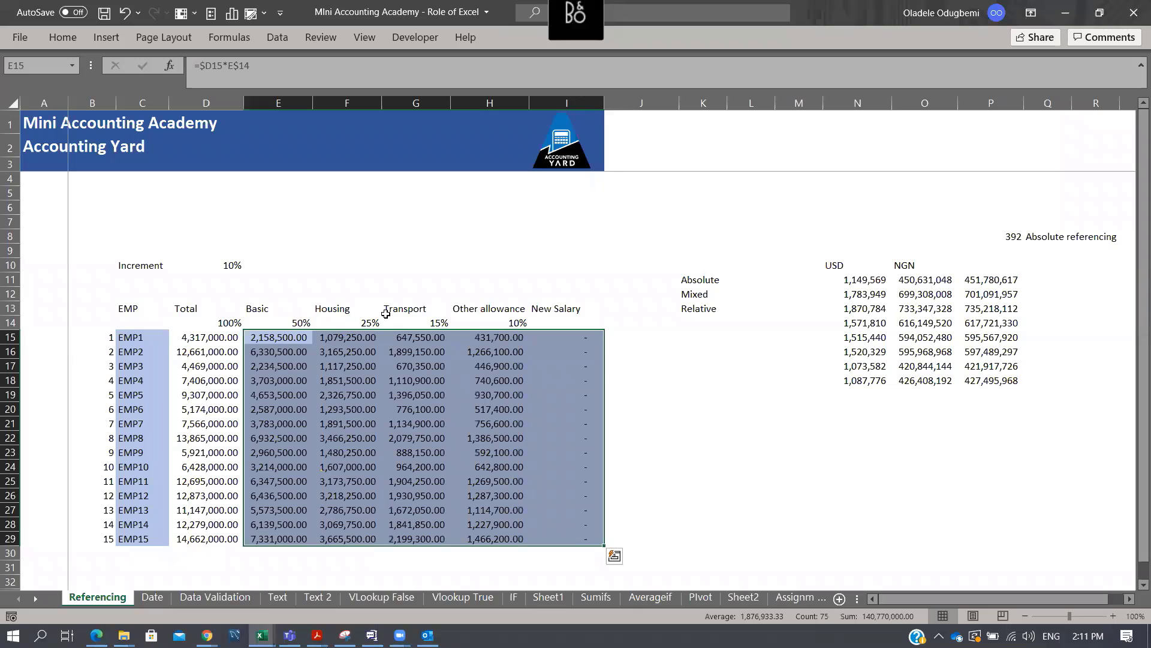
pyautogui.moveTo(587, 338); pyautogui.dragTo(584, 532)
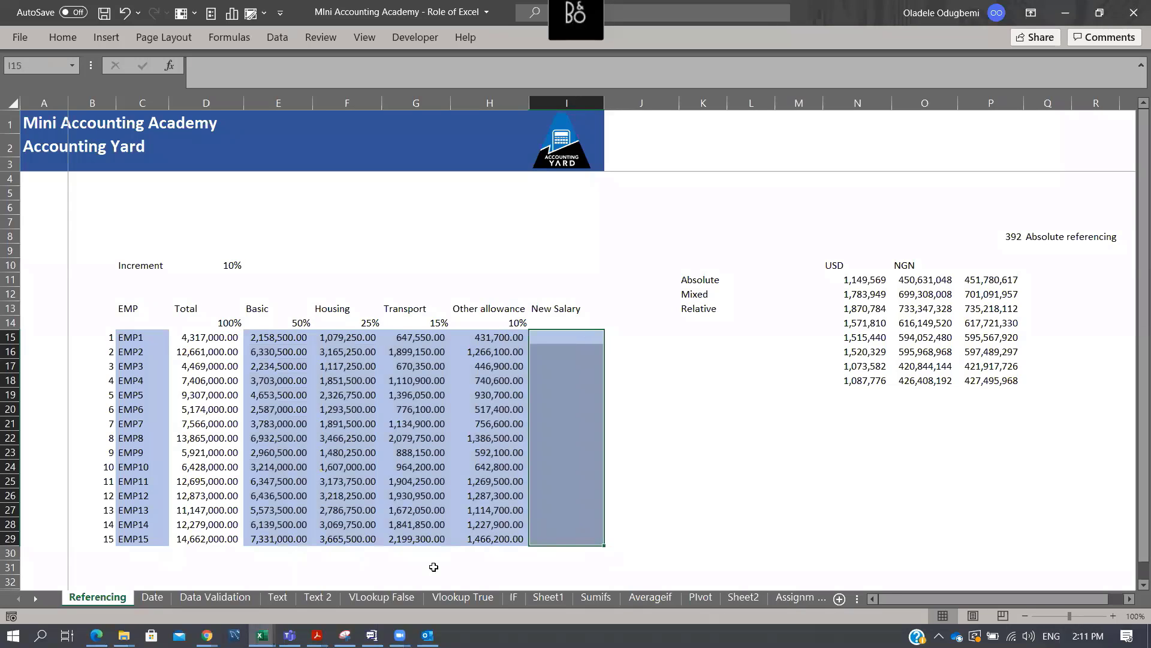
pyautogui.press('Delete')
# Inspect which total and percentage the copied formulas in H21 and F18 refer to
pyautogui.click(501, 427)
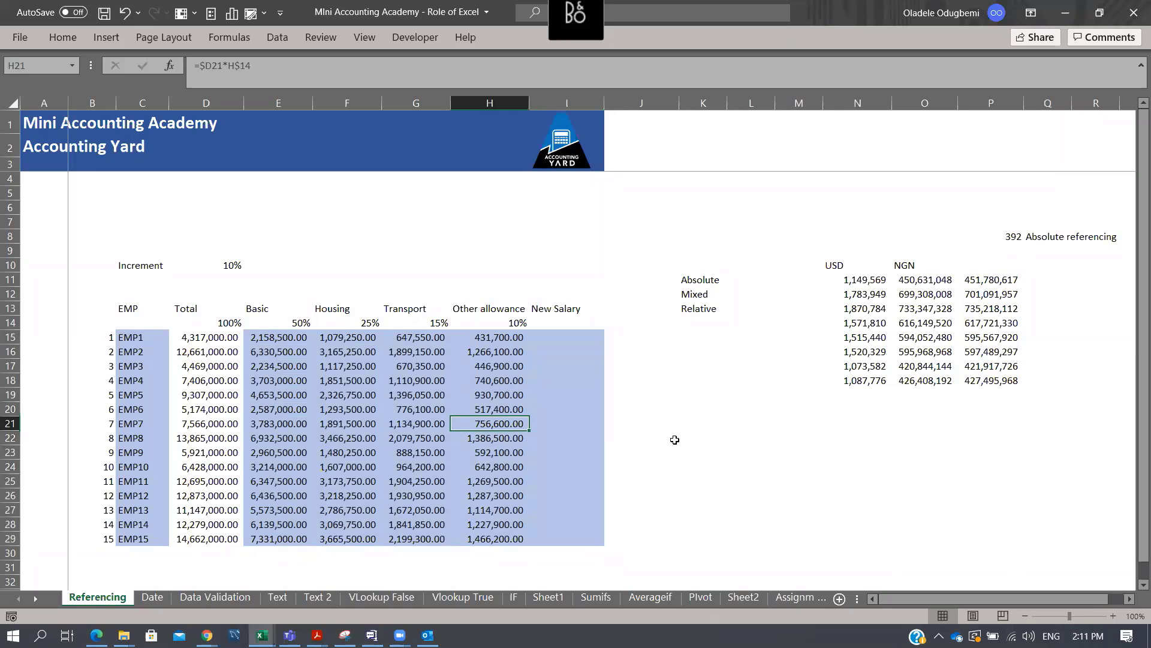
pyautogui.press('F2')
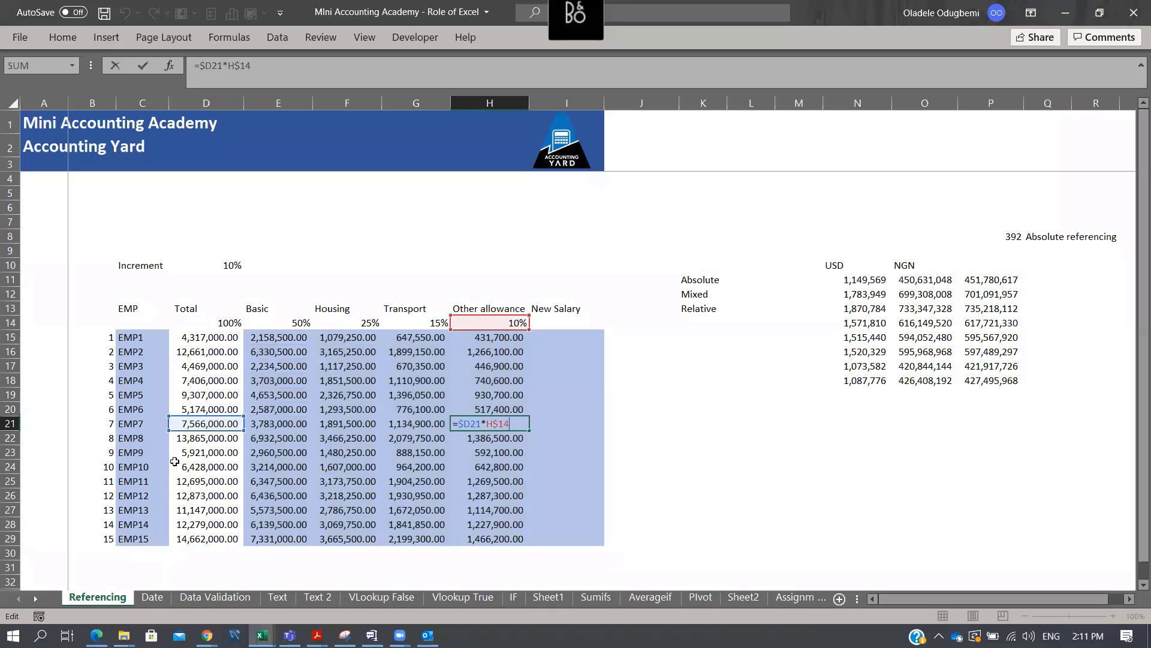
pyautogui.click(591, 115)
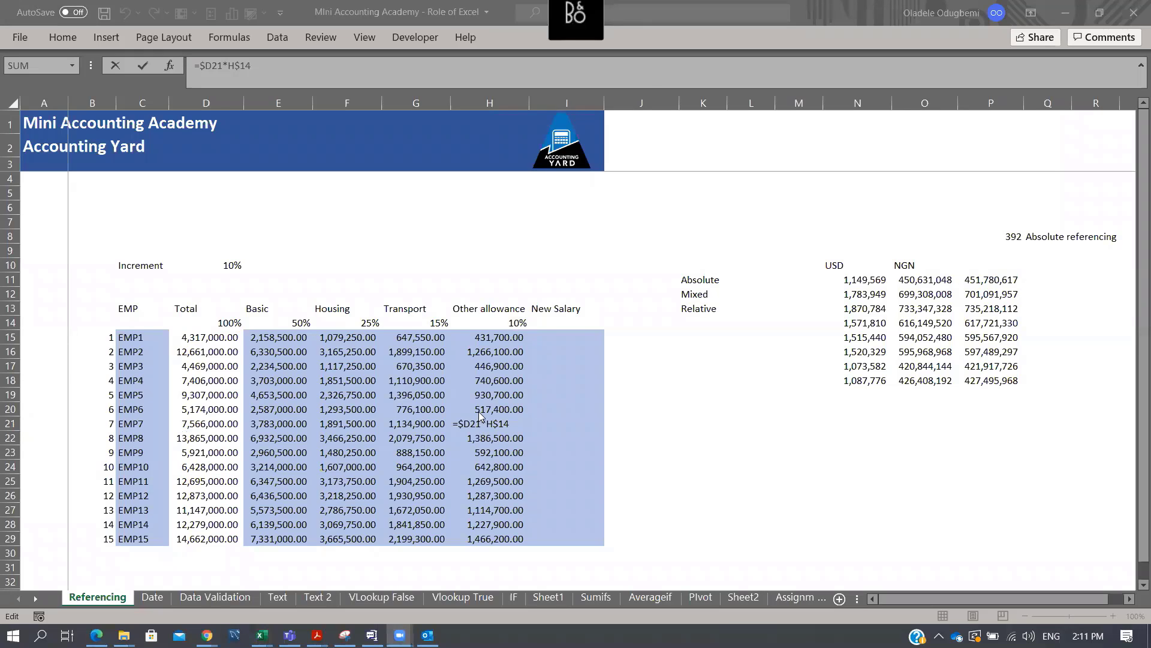
pyautogui.click(558, 439)
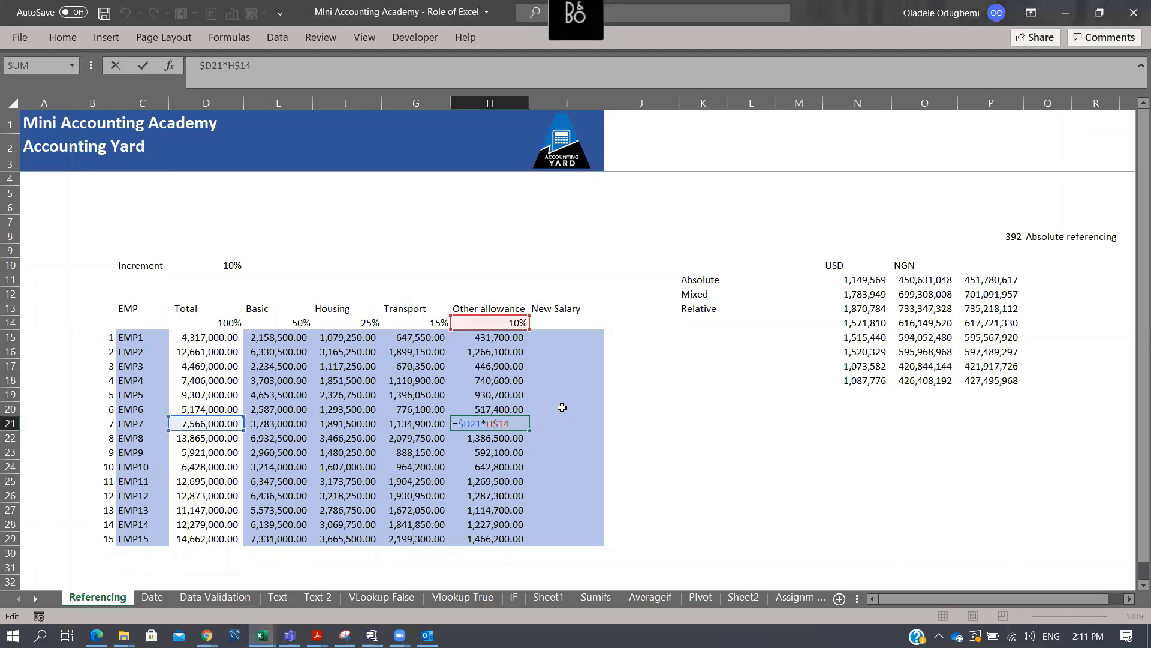
pyautogui.press('Return')
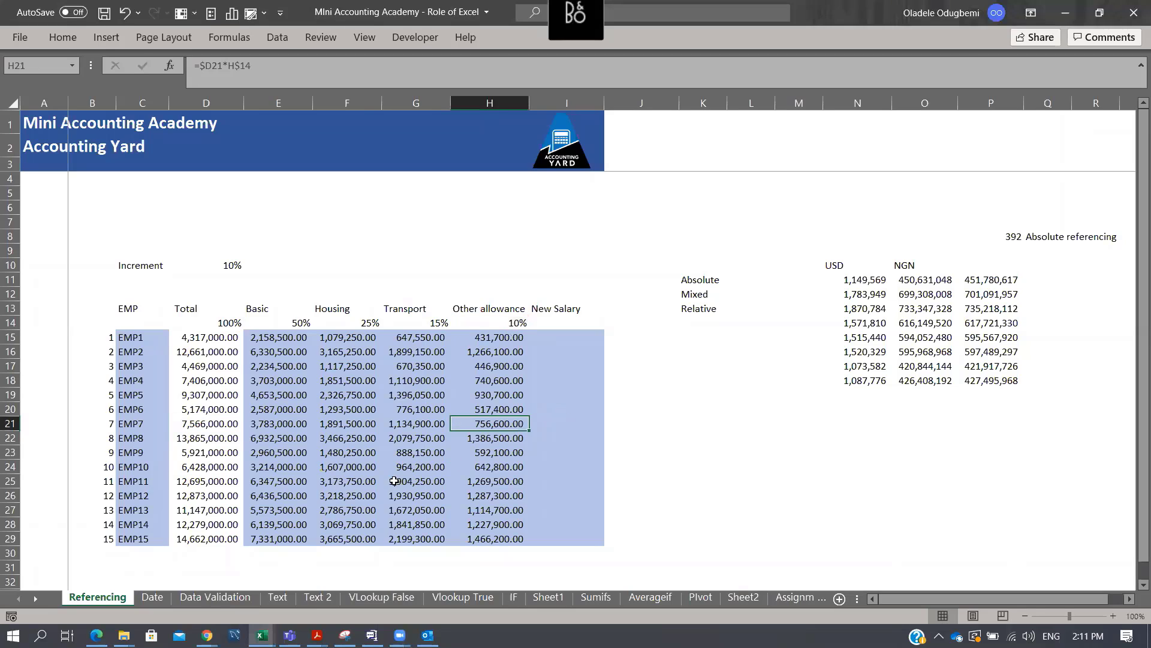
pyautogui.click(373, 380)
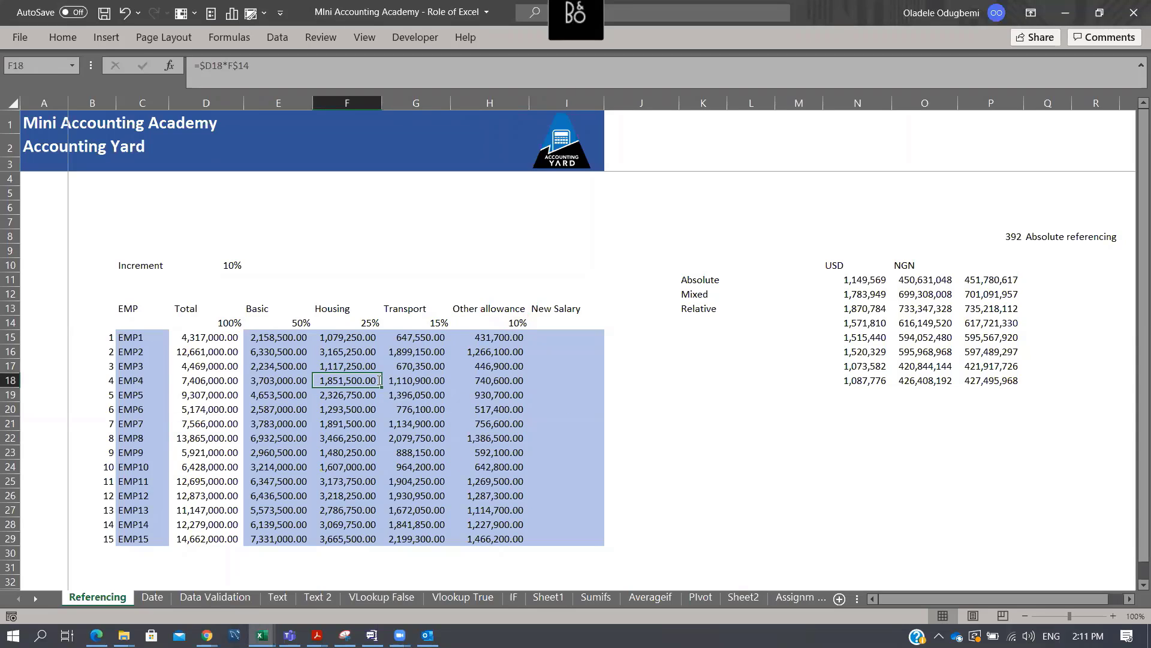
pyautogui.doubleClick(376, 380)
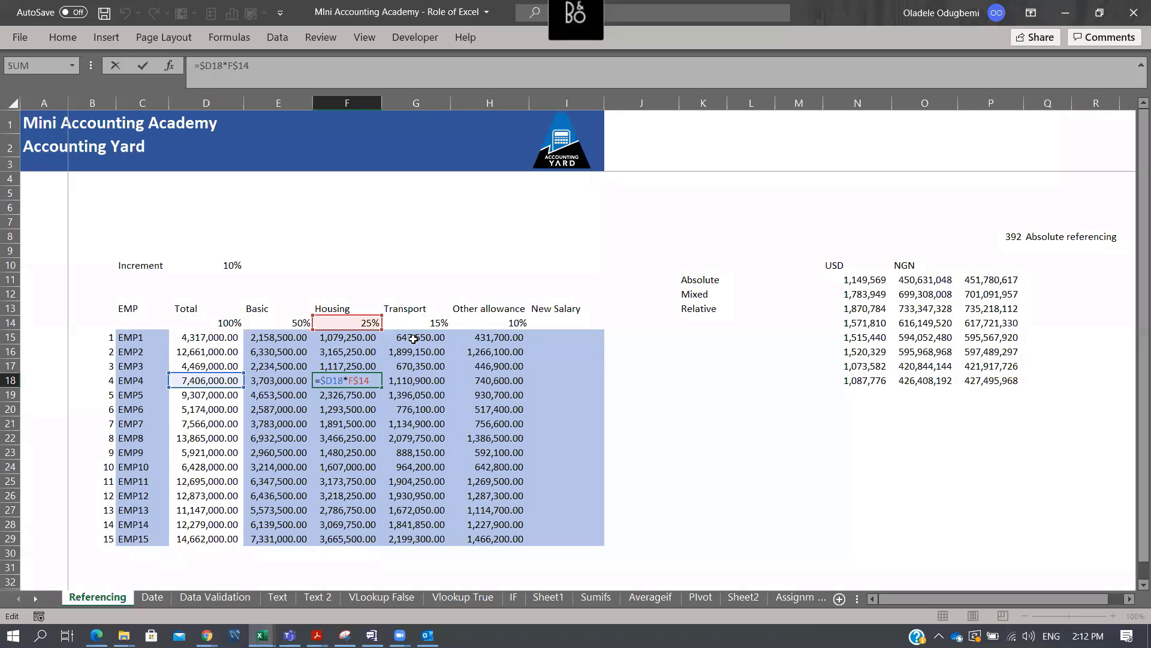
pyautogui.press('Return')
# Clear the breakdown in E15:H29 and re-enter the Basic formula =$D15*E$14 in E15
pyautogui.moveTo(275, 337); pyautogui.dragTo(519, 539)
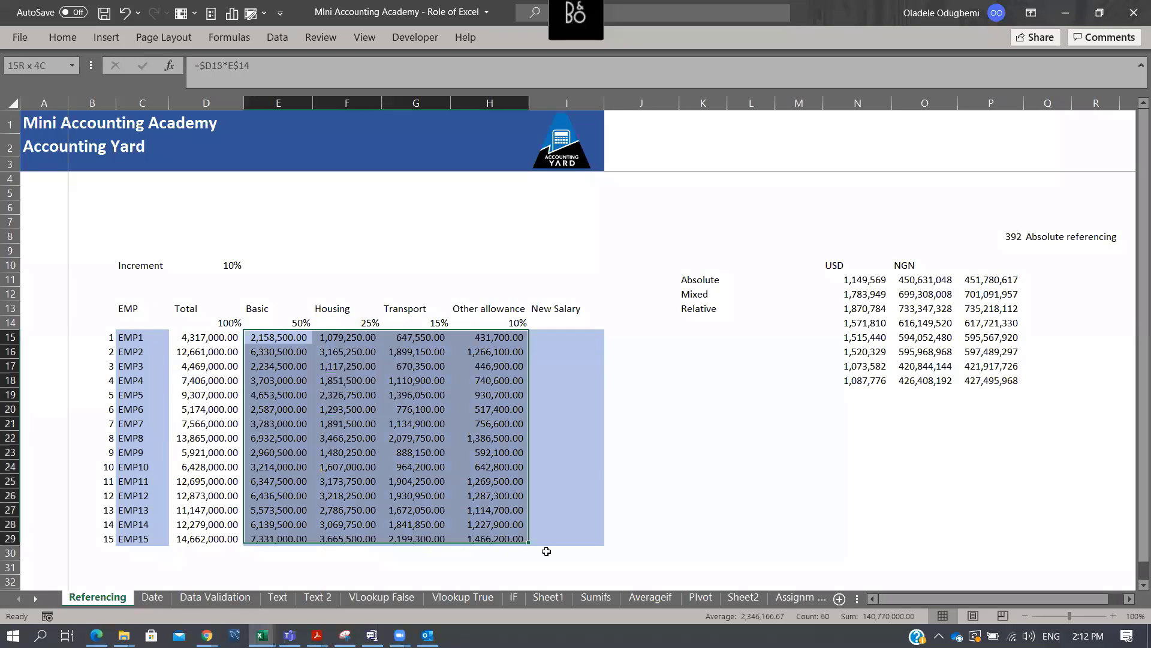
pyautogui.press('Delete')
pyautogui.press('Right')
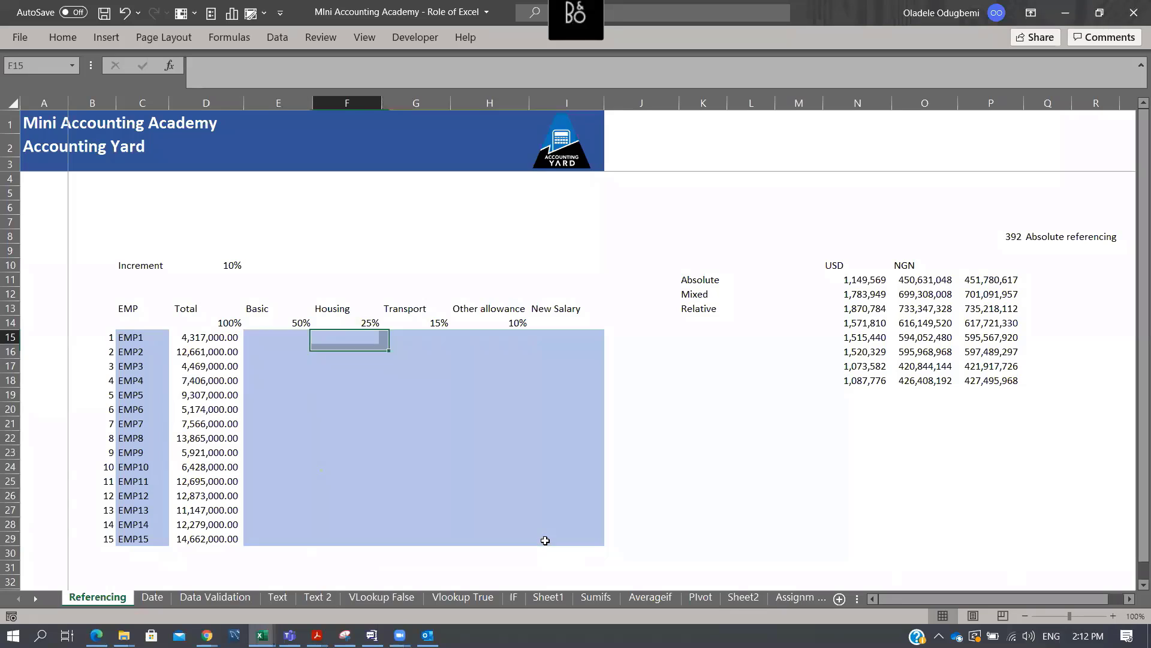
pyautogui.hotkey('shift', 'Tab')
pyautogui.write('=')
pyautogui.press('Left')
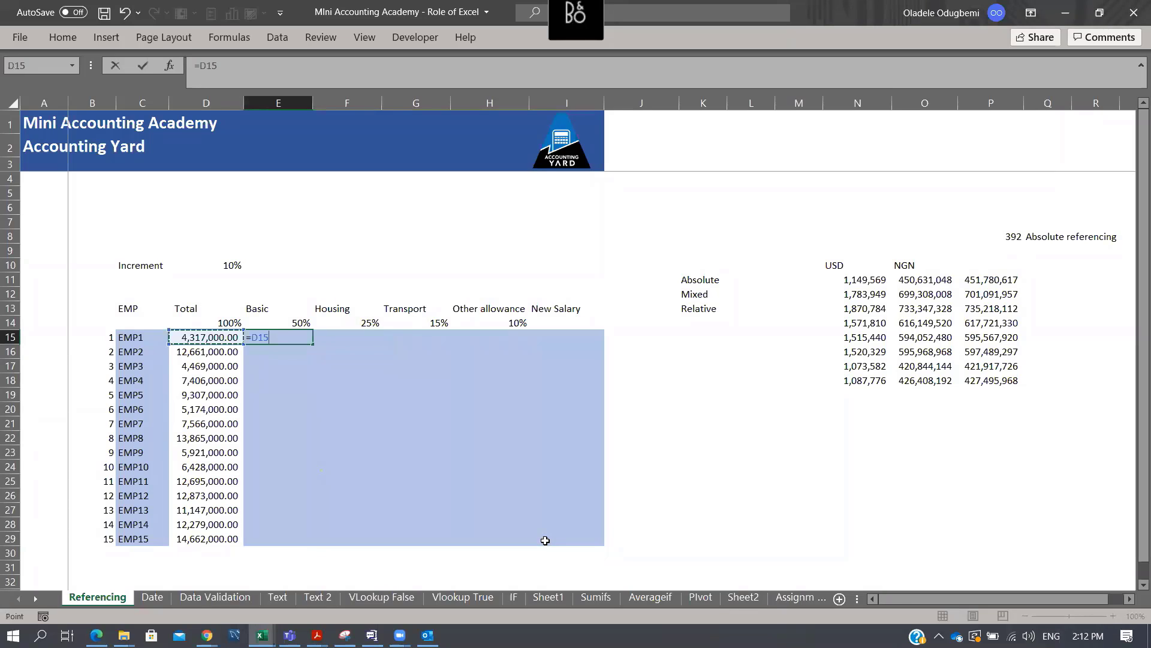
pyautogui.write('*')
pyautogui.press('Up')
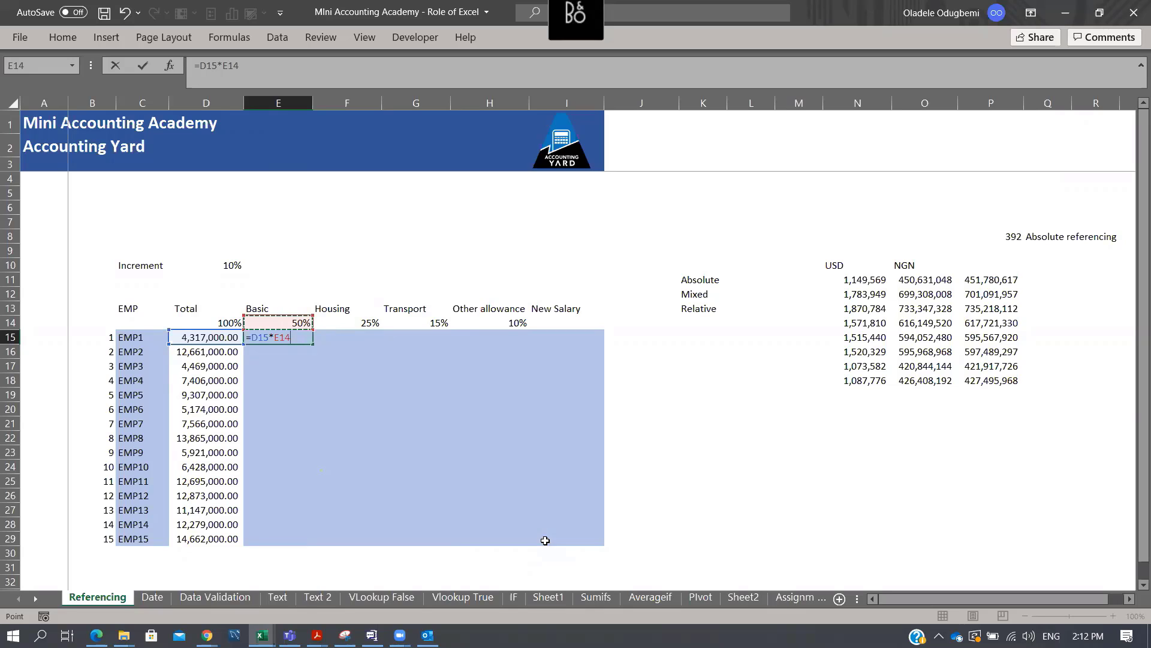
pyautogui.press('F4')
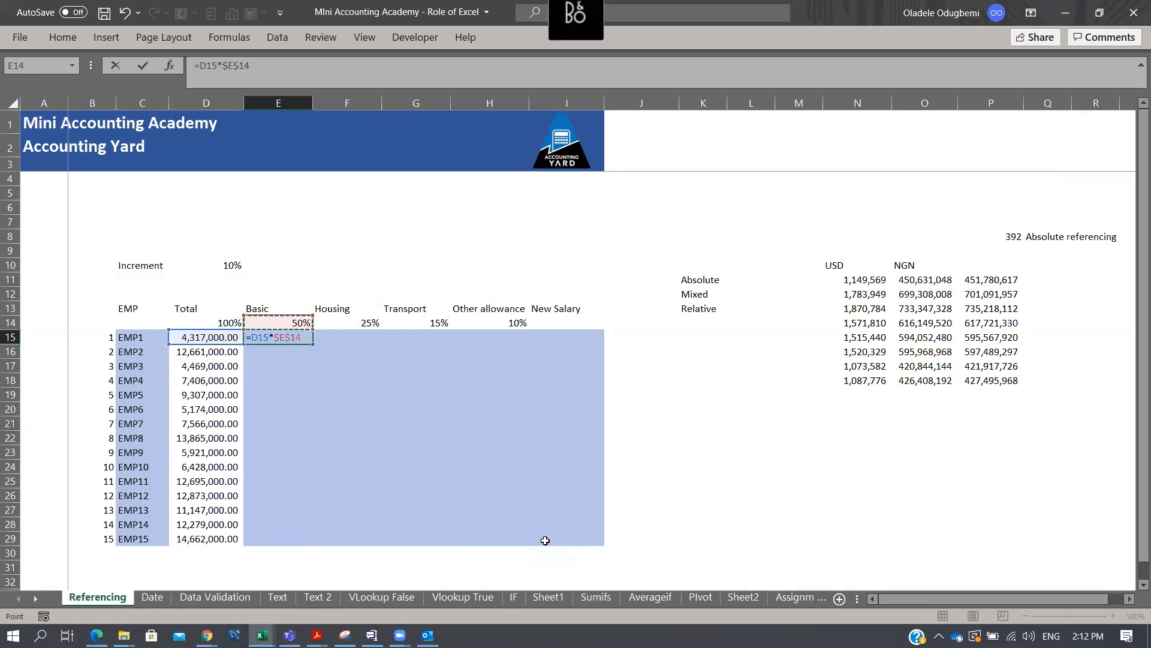
pyautogui.press('F4')
pyautogui.press('F4')
pyautogui.press('F4')
pyautogui.press('F4')
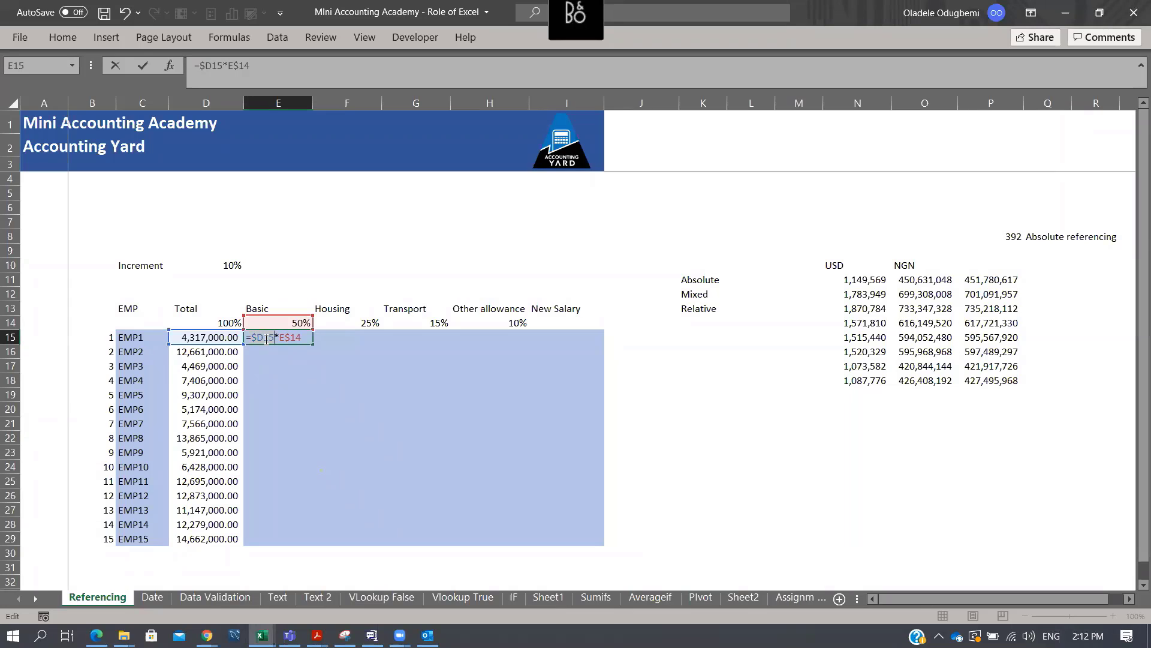
pyautogui.hotkey('ctrl', 'Return')
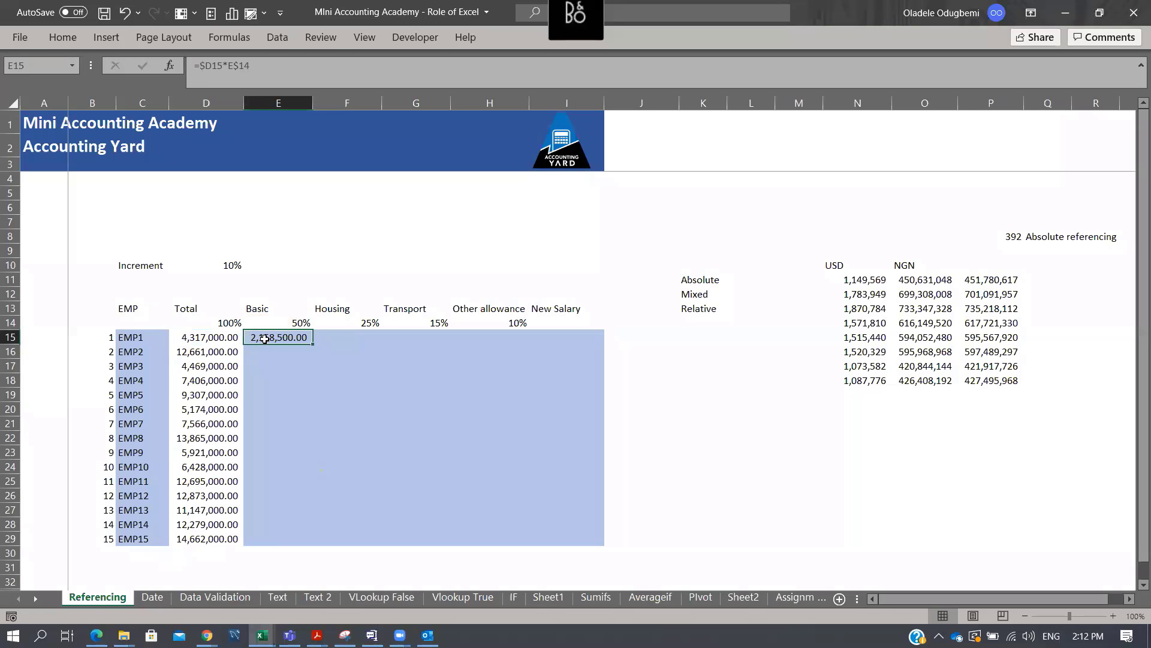
# Copy the E15 formula across Basic to New Salary for all 15 employees and empty the New Salary column
pyautogui.hotkey('shift', 'Right')
pyautogui.hotkey('shift', 'Right')
pyautogui.hotkey('shift', 'Right')
pyautogui.hotkey('shift', 'Right')
pyautogui.hotkey('shift', 'Down')
pyautogui.hotkey('shift', 'Down')
pyautogui.hotkey('shift', 'Down')
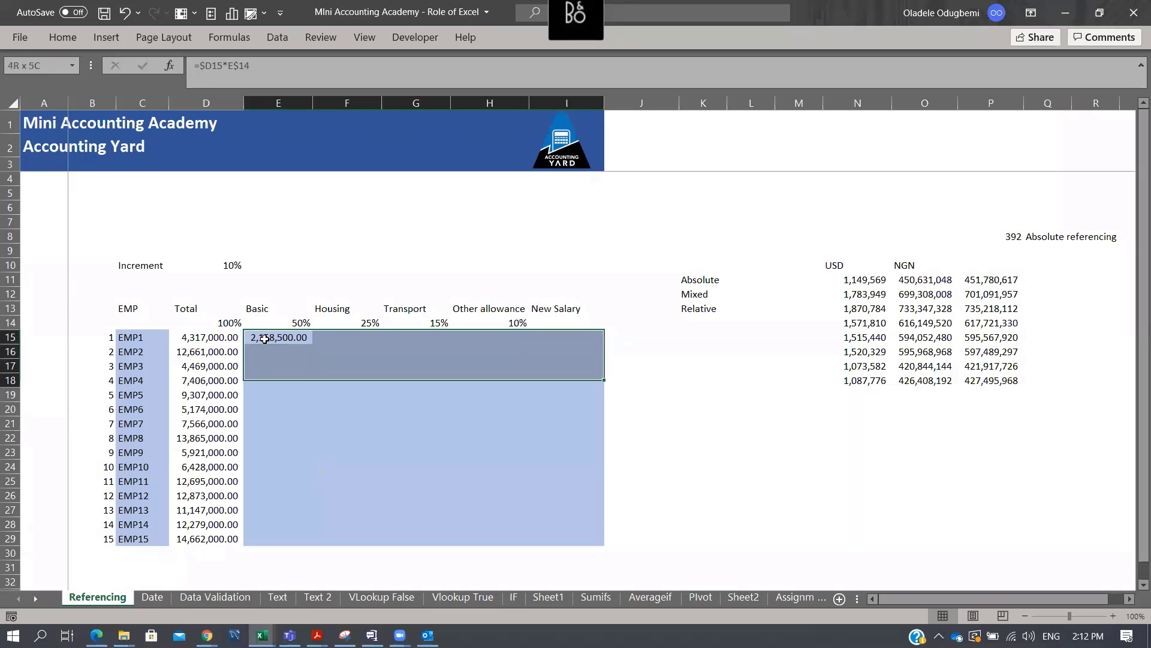
pyautogui.hotkey('shift', 'Down')
pyautogui.hotkey('shift', 'Down')
pyautogui.hotkey('shift', 'Down')
pyautogui.hotkey('shift', 'Down')
pyautogui.hotkey('shift', 'Down')
pyautogui.hotkey('shift', 'Down')
pyautogui.hotkey('shift', 'Down')
pyautogui.hotkey('shift', 'Down')
pyautogui.hotkey('shift', 'Down')
pyautogui.hotkey('shift', 'Down')
pyautogui.hotkey('shift', 'Down')
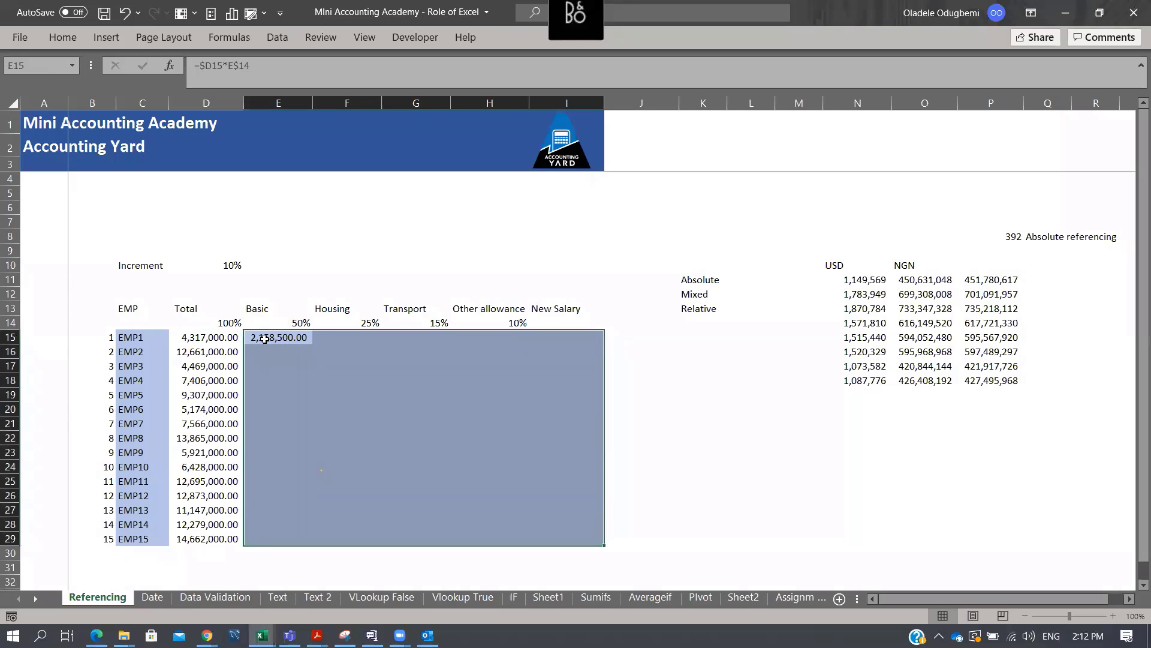
pyautogui.press('F2')
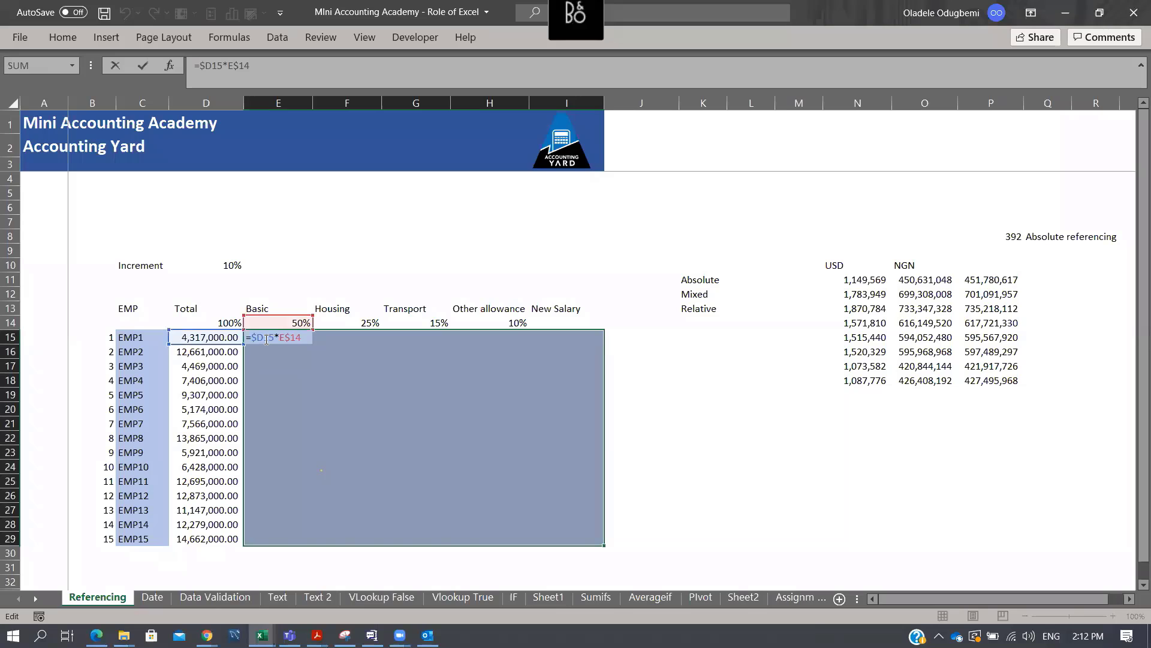
pyautogui.hotkey('ctrl', 'Return')
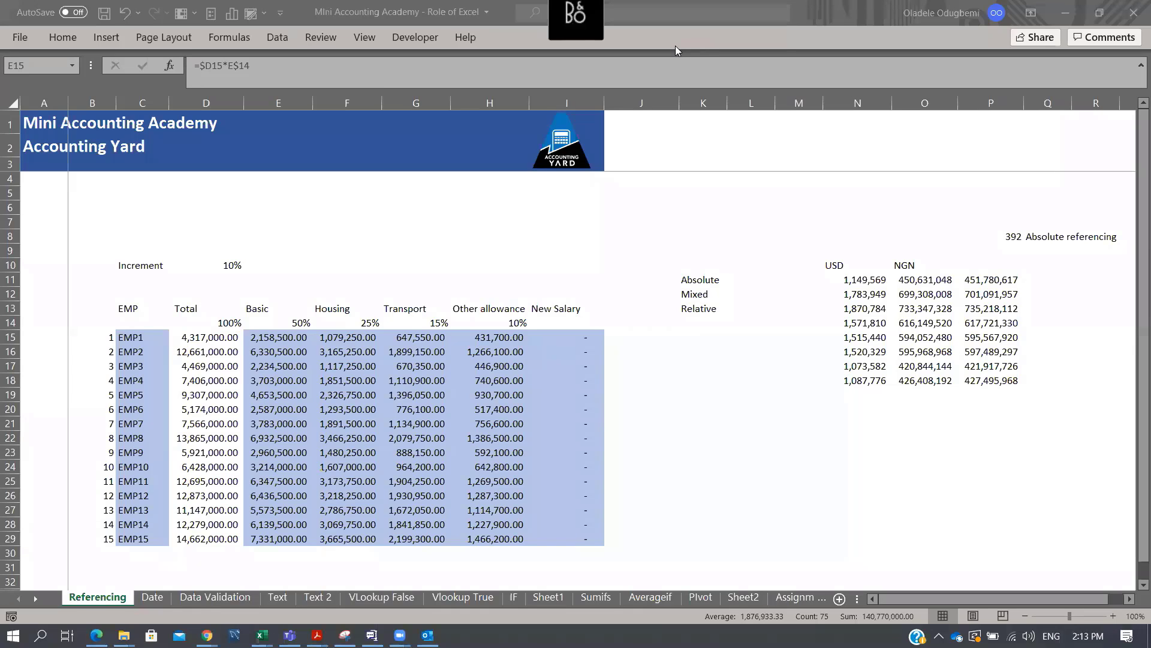
pyautogui.click(284, 337)
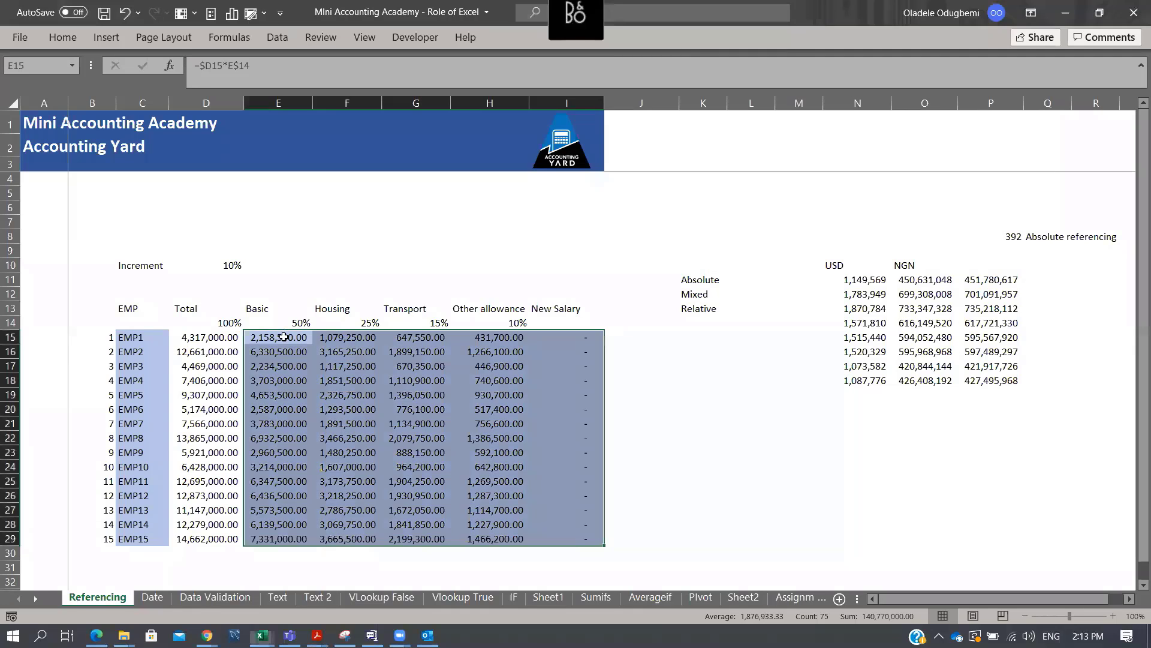
pyautogui.moveTo(277, 337); pyautogui.dragTo(561, 481)
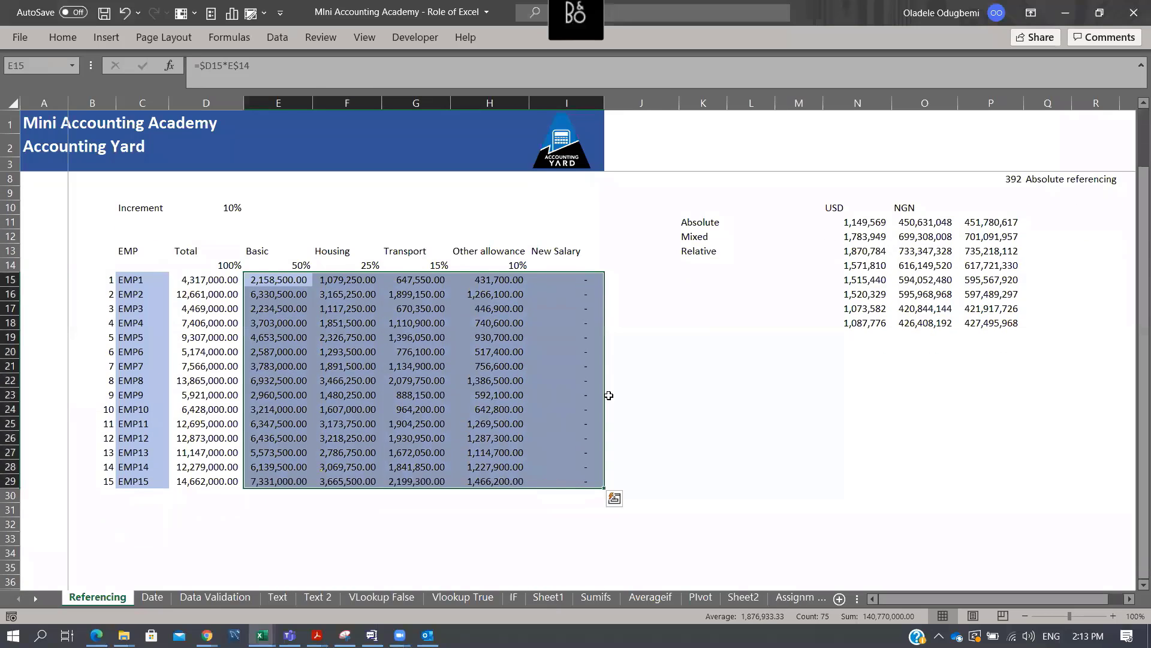
pyautogui.moveTo(585, 279); pyautogui.dragTo(572, 478)
pyautogui.press('Delete')
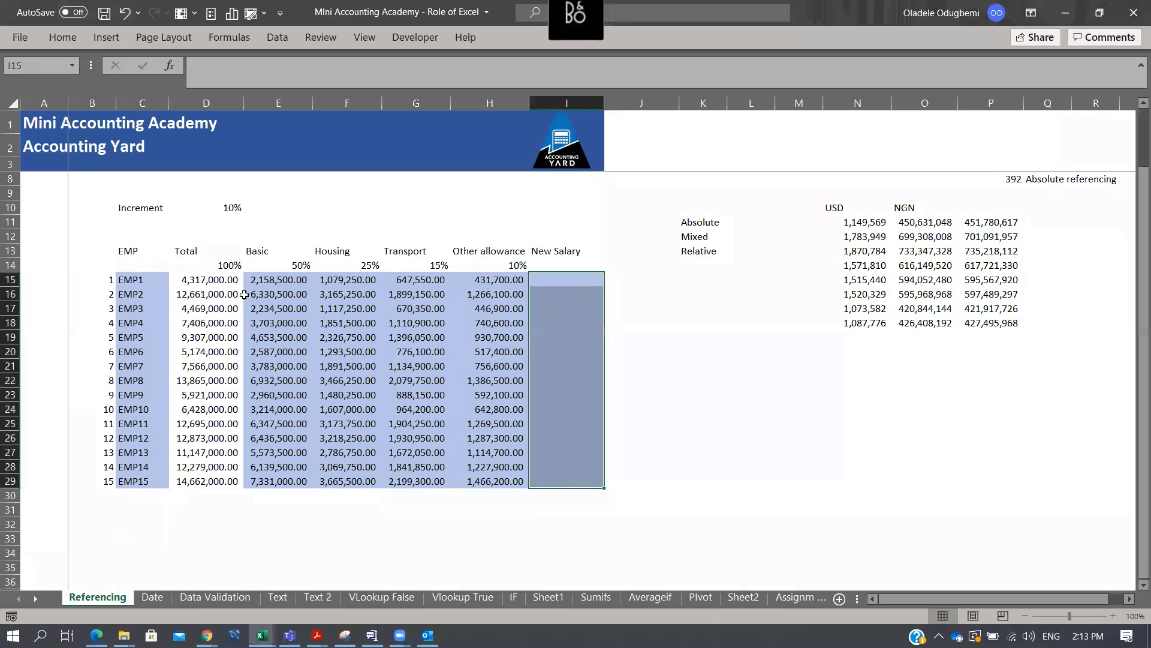
# Clear E16:H29 and F15:H15, keeping only the Basic formula for EMP1 in E15
pyautogui.moveTo(267, 294); pyautogui.dragTo(472, 479)
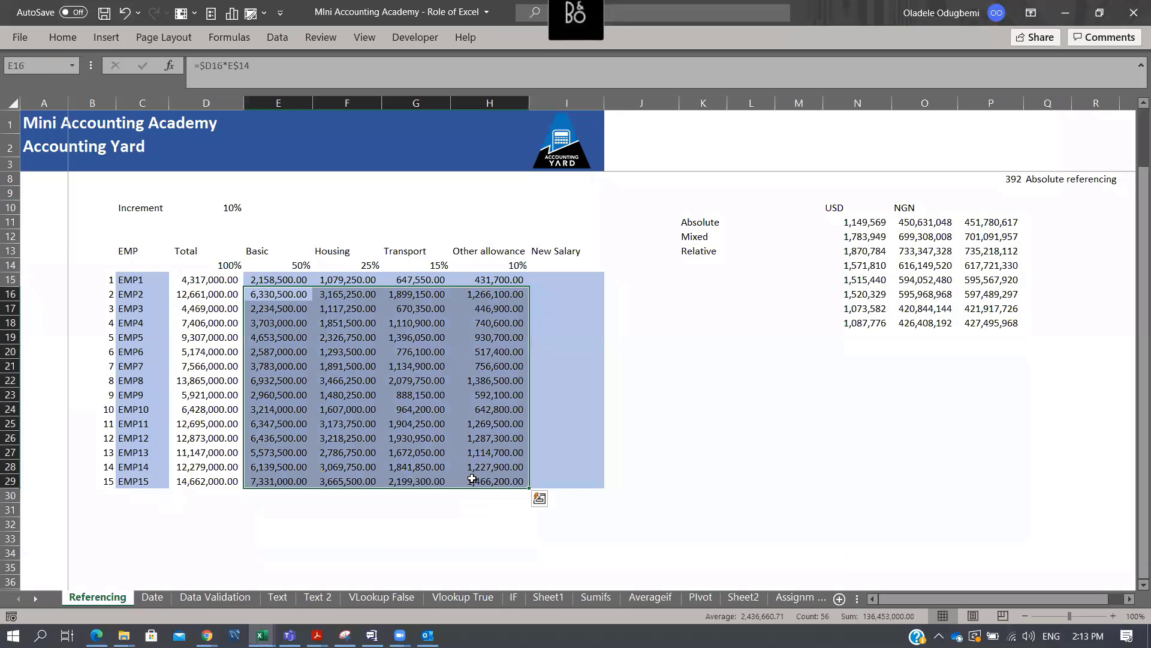
pyautogui.press('Delete')
pyautogui.moveTo(348, 279); pyautogui.dragTo(486, 280)
pyautogui.press('Delete')
pyautogui.press('Left')
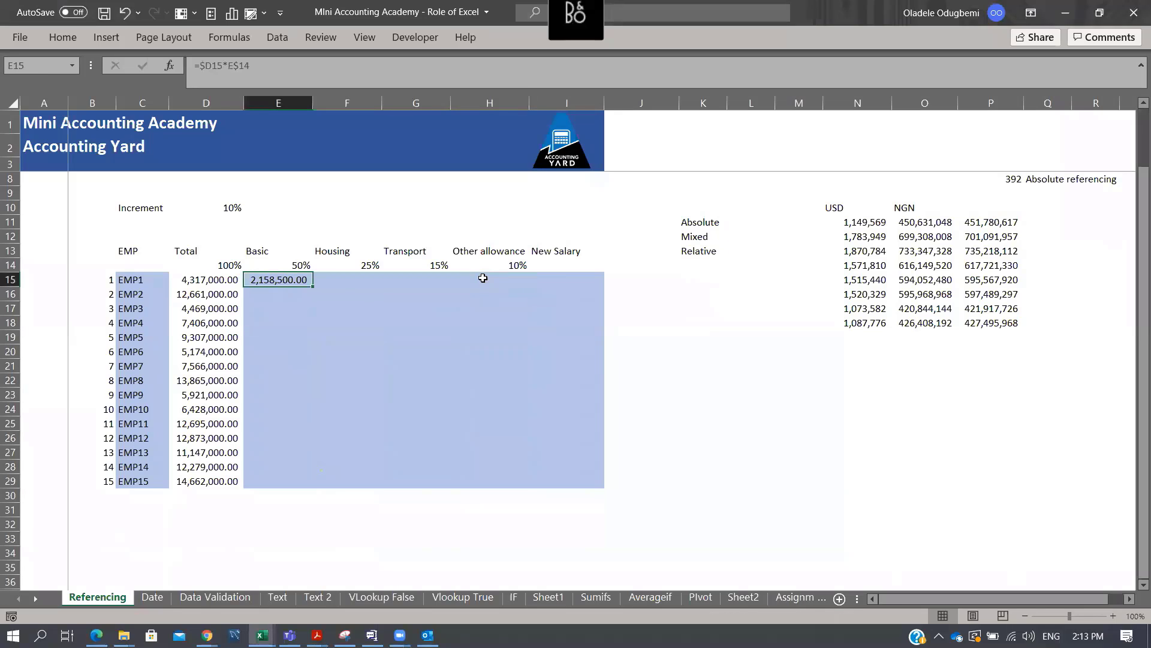
# Fill the EMP1 Basic formula across Housing, Transport and Other allowance in F15:H15
pyautogui.hotkey('shift', 'Right')
pyautogui.hotkey('shift', 'Right')
pyautogui.hotkey('shift', 'Right')
pyautogui.hotkey('shift', 'Right')
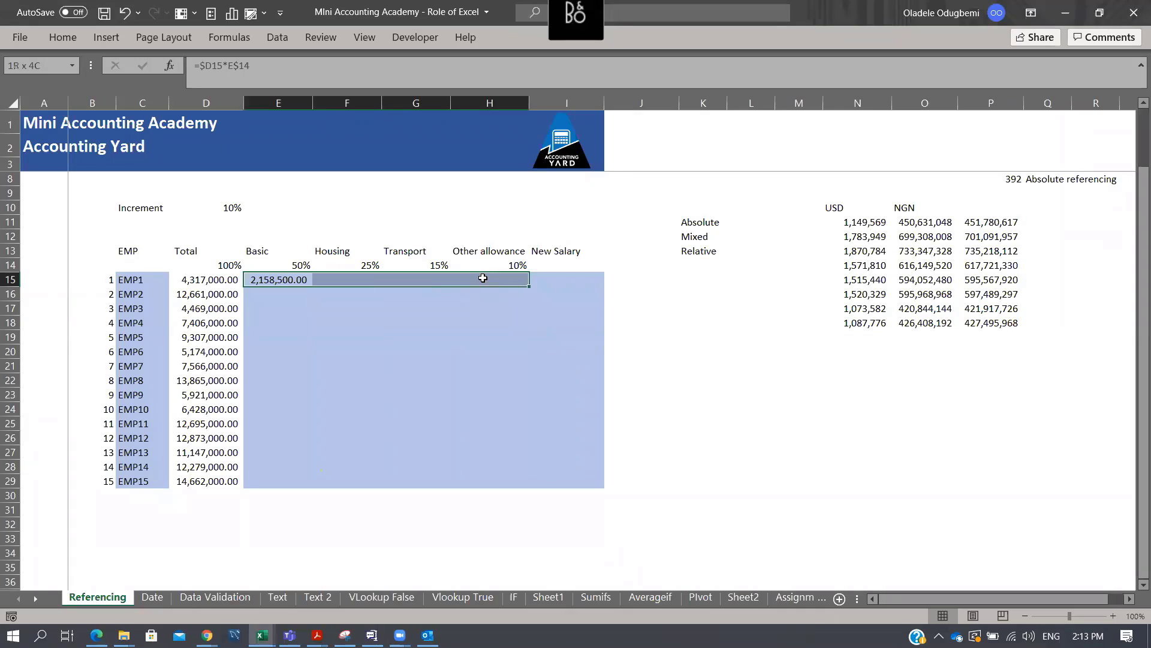
pyautogui.hotkey('shift', 'Left')
pyautogui.hotkey('ctrl', 'r')
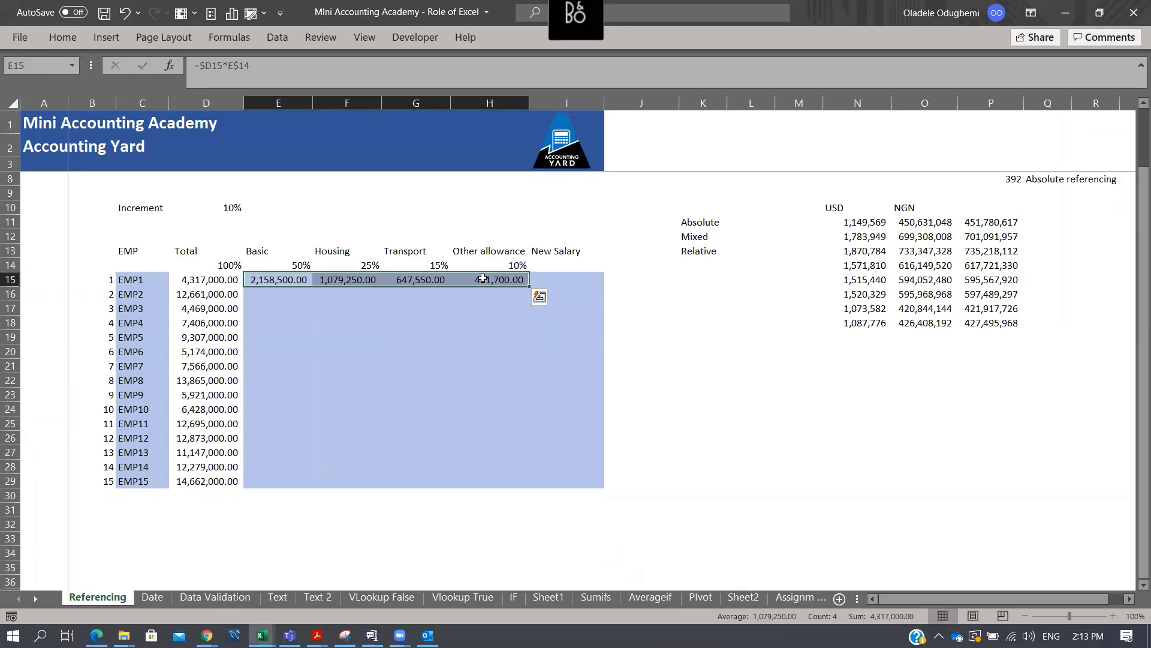
# Fill the EMP1 Basic, Housing, Transport and Other allowance formulas down to row 29 for all 15 employees
pyautogui.hotkey('shift', 'Down')
pyautogui.hotkey('shift', 'Down')
pyautogui.hotkey('shift', 'Down')
pyautogui.hotkey('shift', 'Down')
pyautogui.hotkey('shift', 'Down')
pyautogui.hotkey('shift', 'Down')
pyautogui.hotkey('shift', 'Down')
pyautogui.hotkey('shift', 'Down')
pyautogui.hotkey('shift', 'Down')
pyautogui.hotkey('shift', 'Down')
pyautogui.hotkey('shift', 'Down')
pyautogui.hotkey('shift', 'Down')
pyautogui.hotkey('shift', 'Down')
pyautogui.hotkey('shift', 'Down')
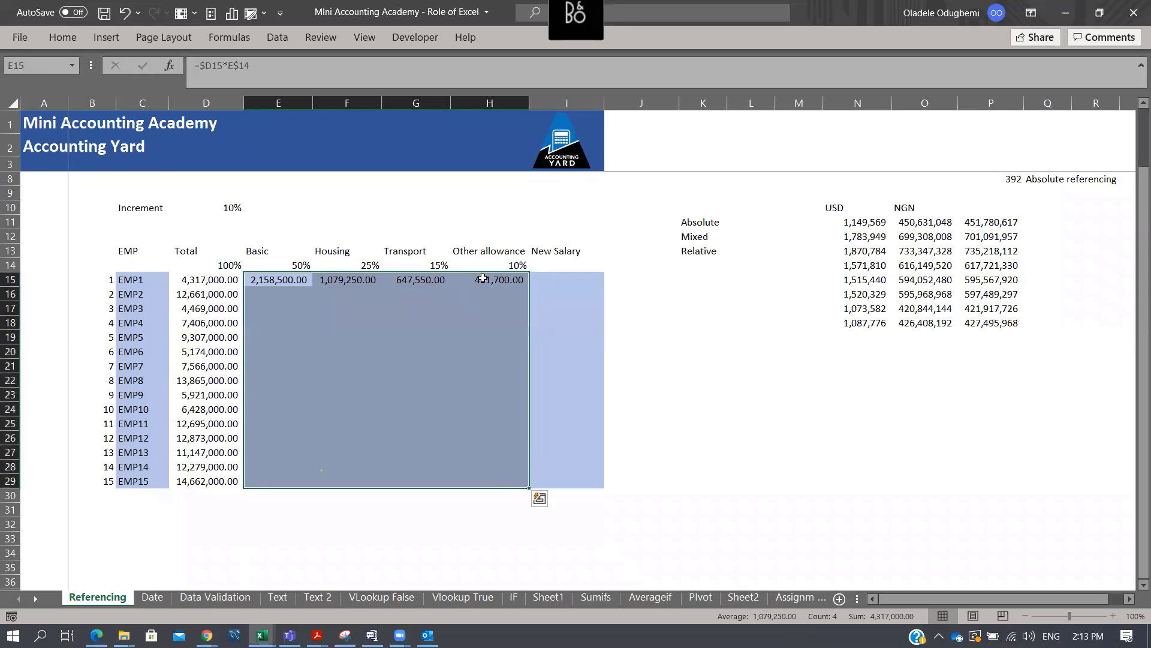
pyautogui.hotkey('ctrl', 'd')
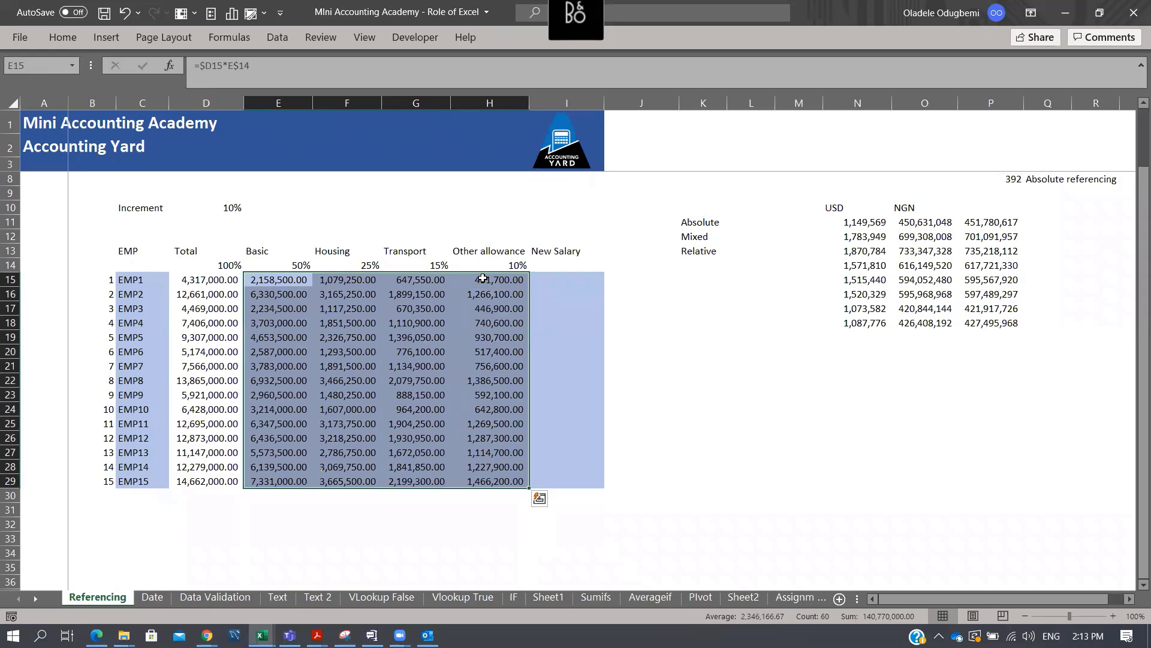
# Enter =D15*$D$10 as EMP1's New Salary in I15, locking the increment cell as an absolute reference
pyautogui.click(569, 275)
pyautogui.write('=')
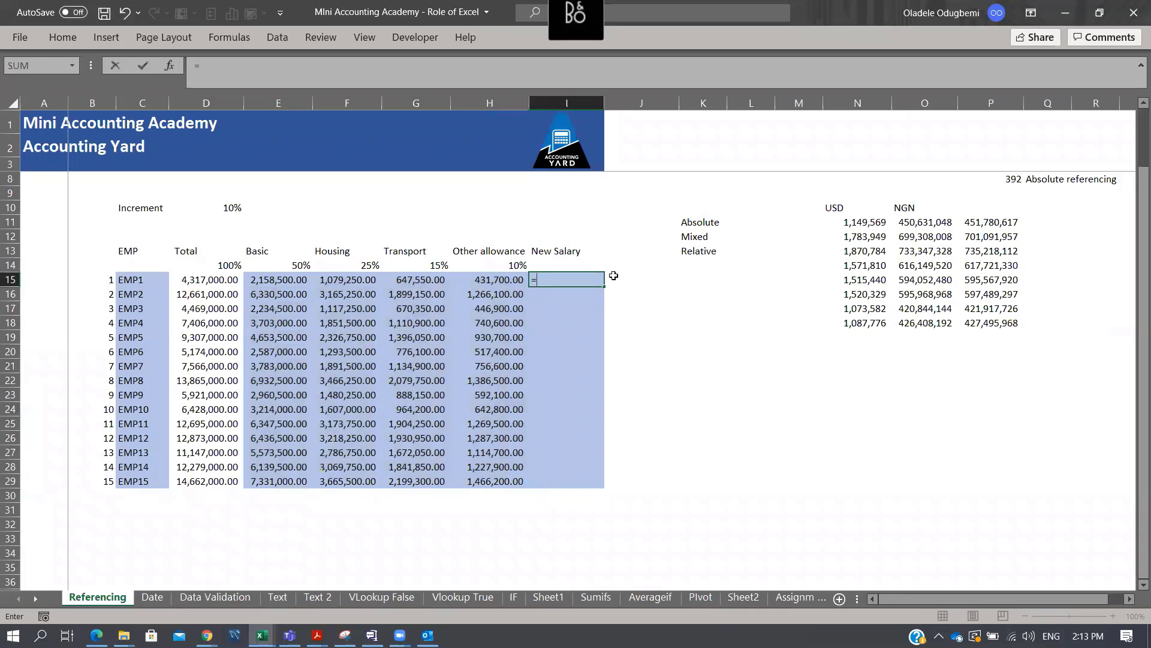
pyautogui.press('Left')
pyautogui.press('Left')
pyautogui.press('Left')
pyautogui.press('Left')
pyautogui.press('Left')
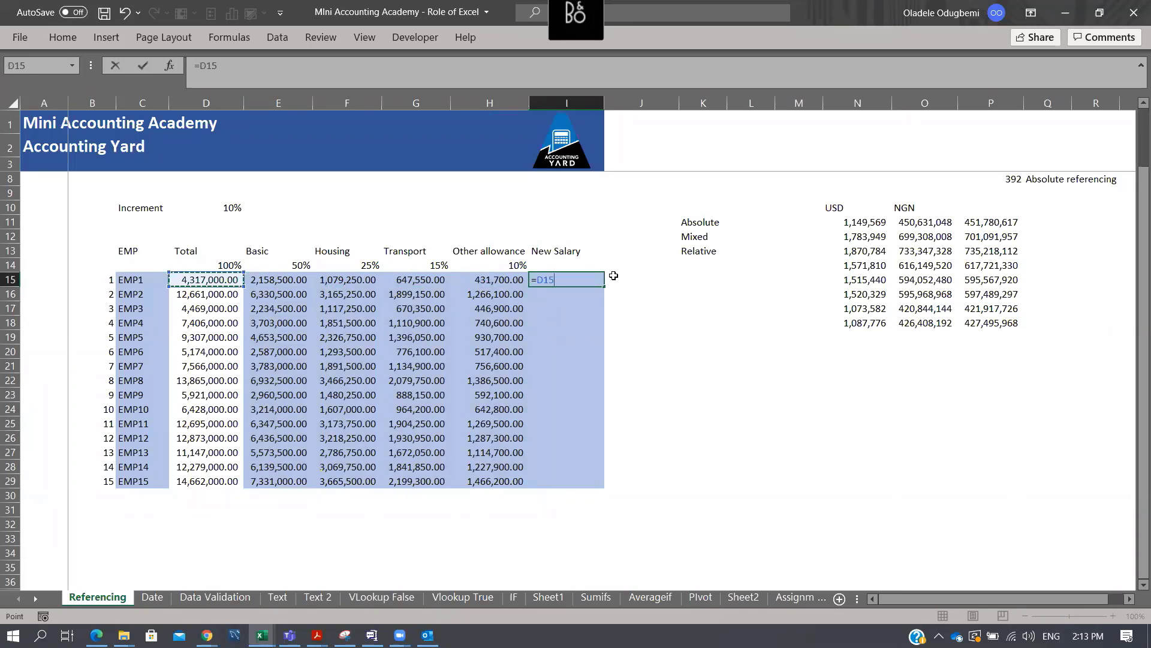
pyautogui.write('*')
pyautogui.click(237, 208)
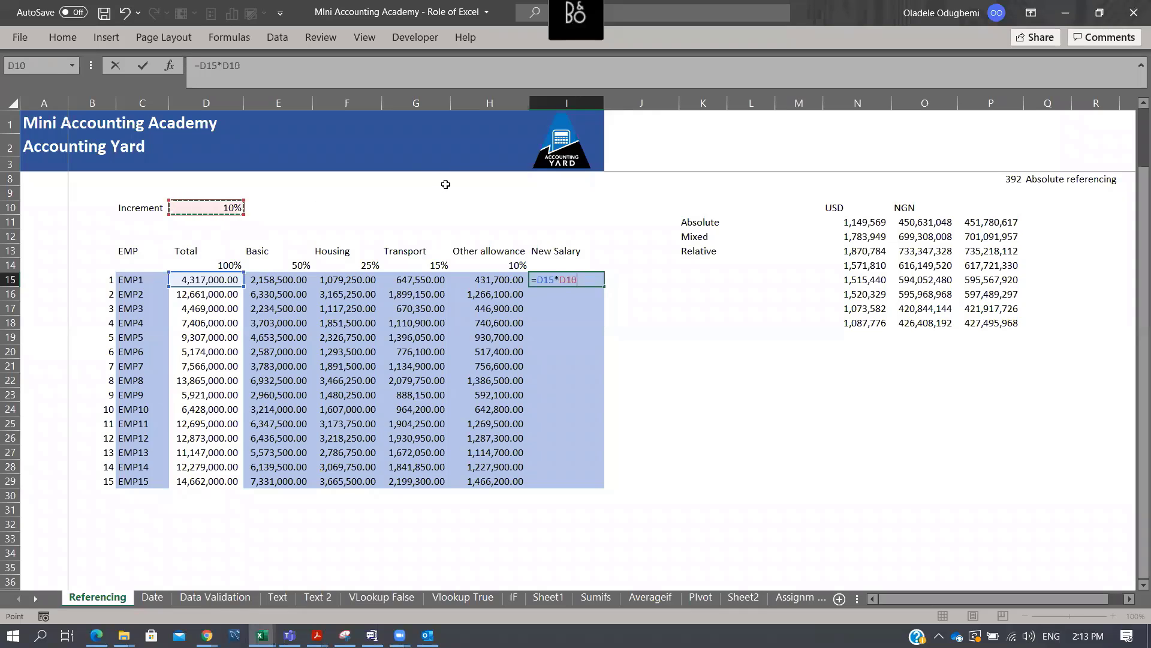
pyautogui.press('F4')
pyautogui.hotkey('ctrl', 'Return')
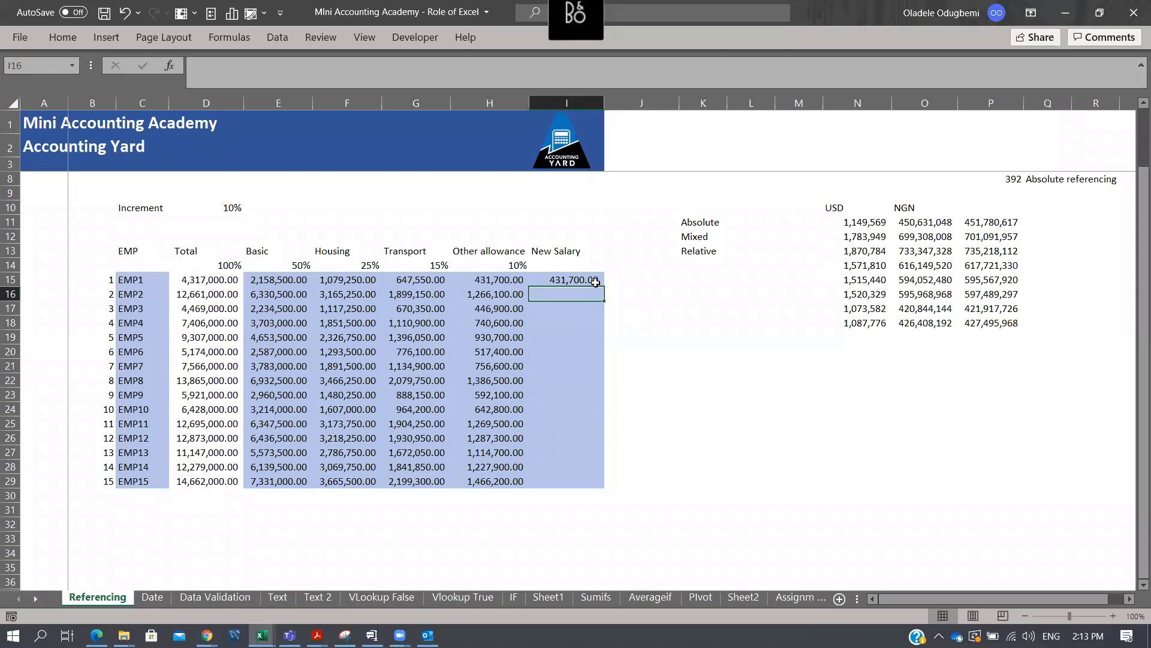
# Fill the New Salary formula from I15 down to I29 and inspect the references in EMP12's formula
pyautogui.hotkey('shift', 'Down')
pyautogui.hotkey('shift', 'Down')
pyautogui.hotkey('shift', 'Down')
pyautogui.hotkey('shift', 'Down')
pyautogui.hotkey('shift', 'Down')
pyautogui.hotkey('shift', 'Down')
pyautogui.hotkey('shift', 'Down')
pyautogui.hotkey('shift', 'Down')
pyautogui.hotkey('shift', 'Down')
pyautogui.hotkey('shift', 'Down')
pyautogui.hotkey('shift', 'Down')
pyautogui.hotkey('shift', 'Down')
pyautogui.hotkey('shift', 'Down')
pyautogui.hotkey('shift', 'Down')
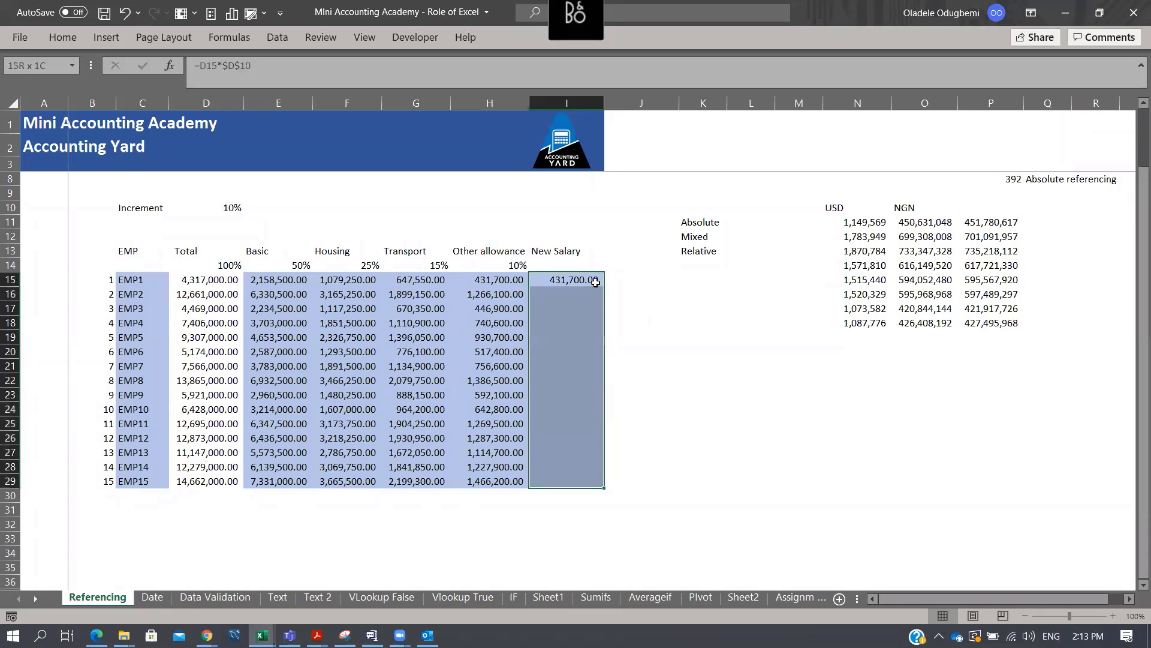
pyautogui.hotkey('ctrl', 'd')
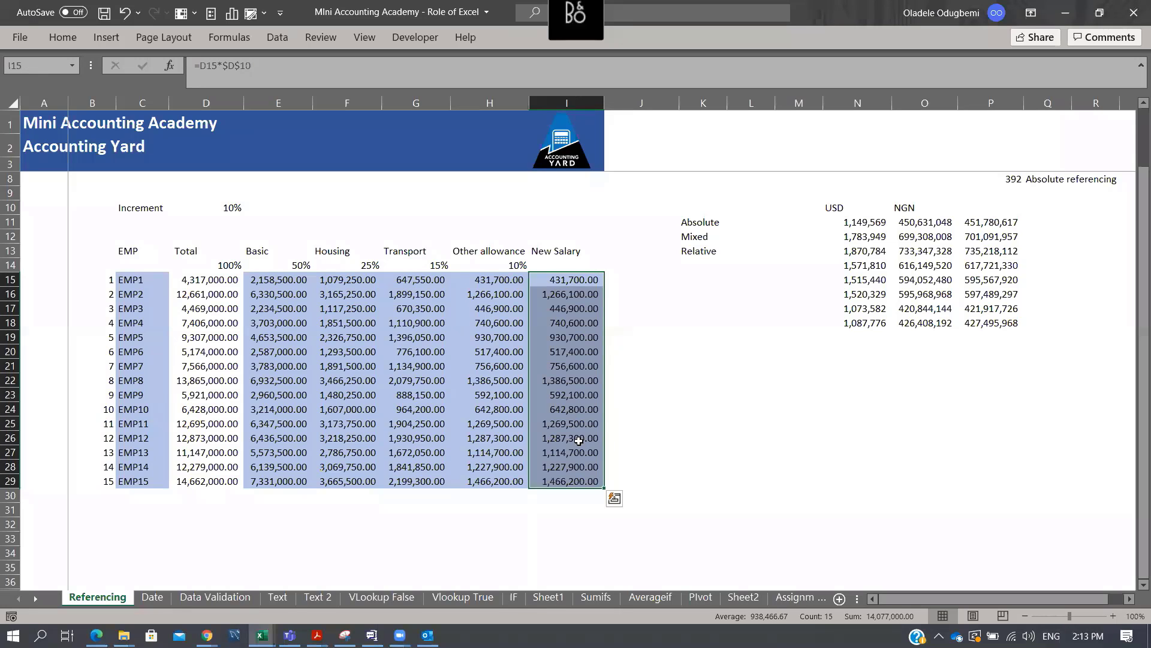
pyautogui.click(581, 444)
pyautogui.press('F2')
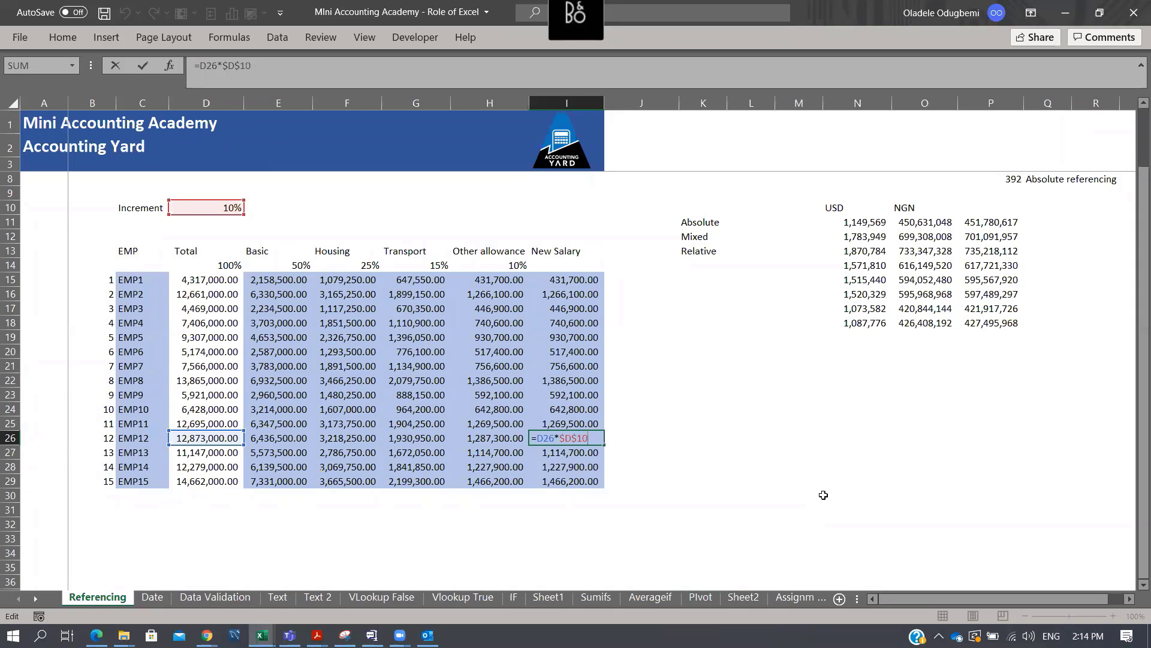
pyautogui.press('Escape')
pyautogui.press('Up')
pyautogui.press('Up')
pyautogui.press('Up')
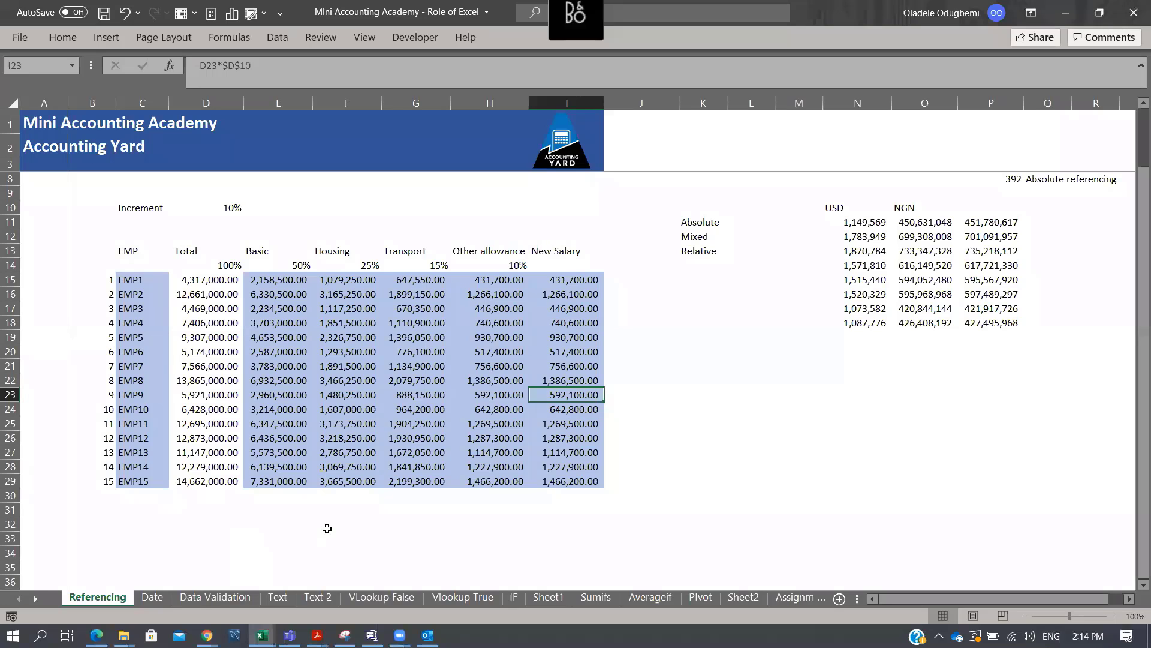
# Switch to the Date sheet and select the empty result area D11:H28
pyautogui.click(157, 597)
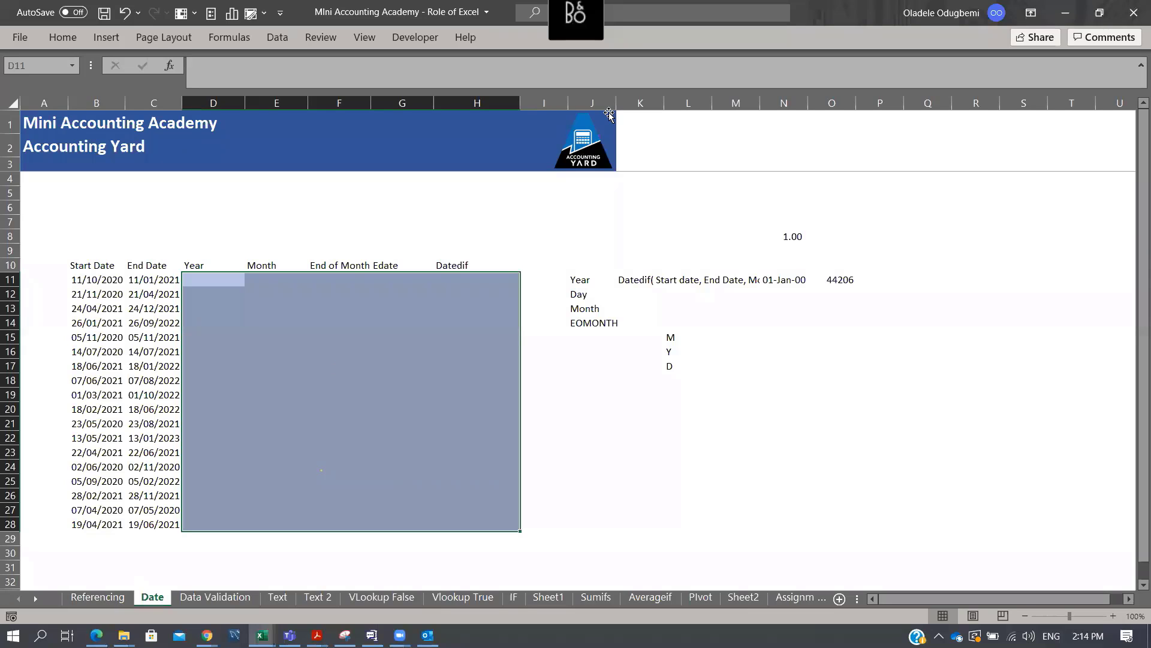
pyautogui.click(682, 230)
pyautogui.moveTo(198, 280); pyautogui.dragTo(473, 519)
# Enter =YEAR(C11) in D11 as a first demonstration, and clear the cell again
pyautogui.click(230, 276)
pyautogui.write('=YEAR(')
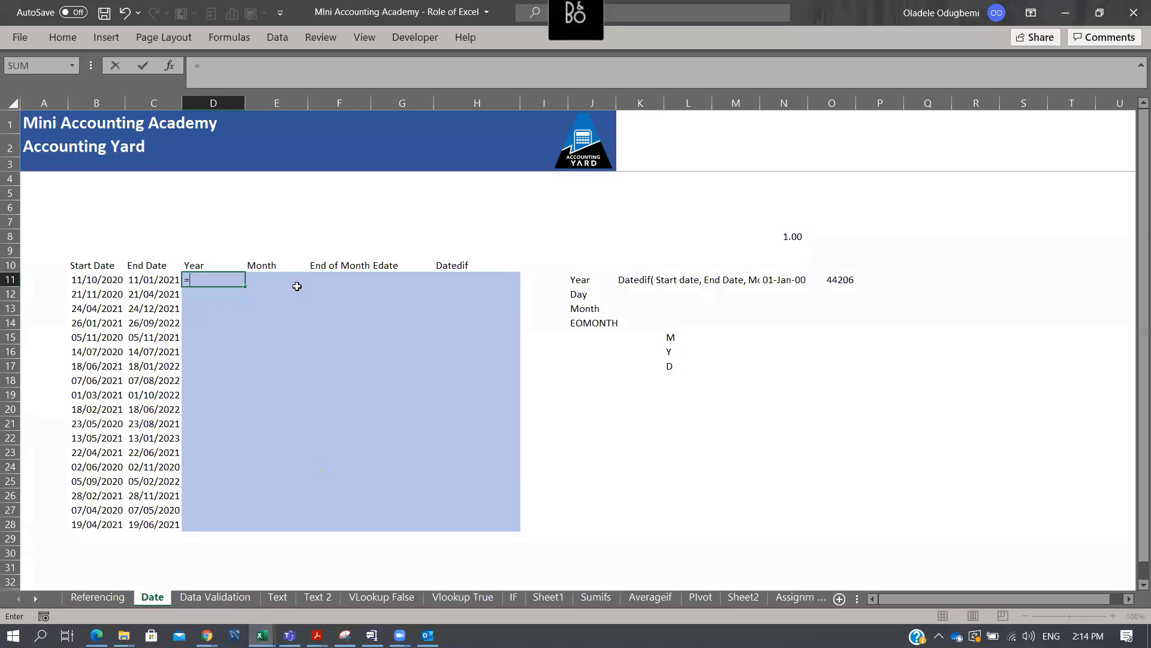
pyautogui.click(146, 281)
pyautogui.write(')')
pyautogui.hotkey('ctrl', 'Return')
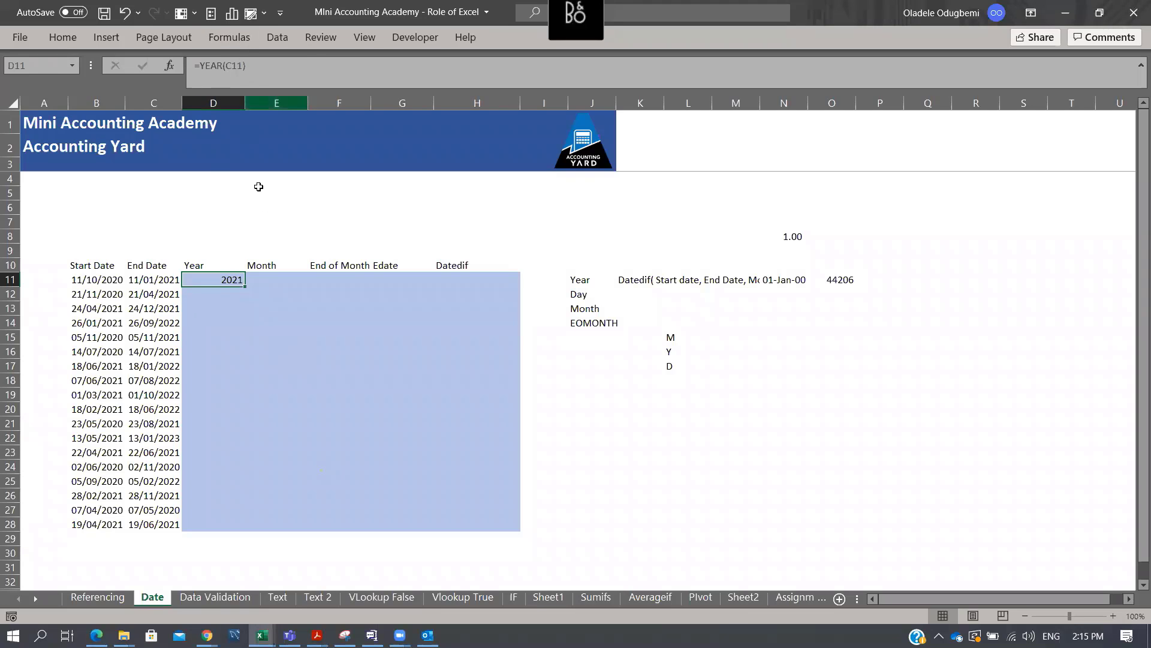
pyautogui.press('Delete')
# Enter =YEAR(C11) in D11 for the first End Date and fill it down the Year column to D28
pyautogui.write('=y')
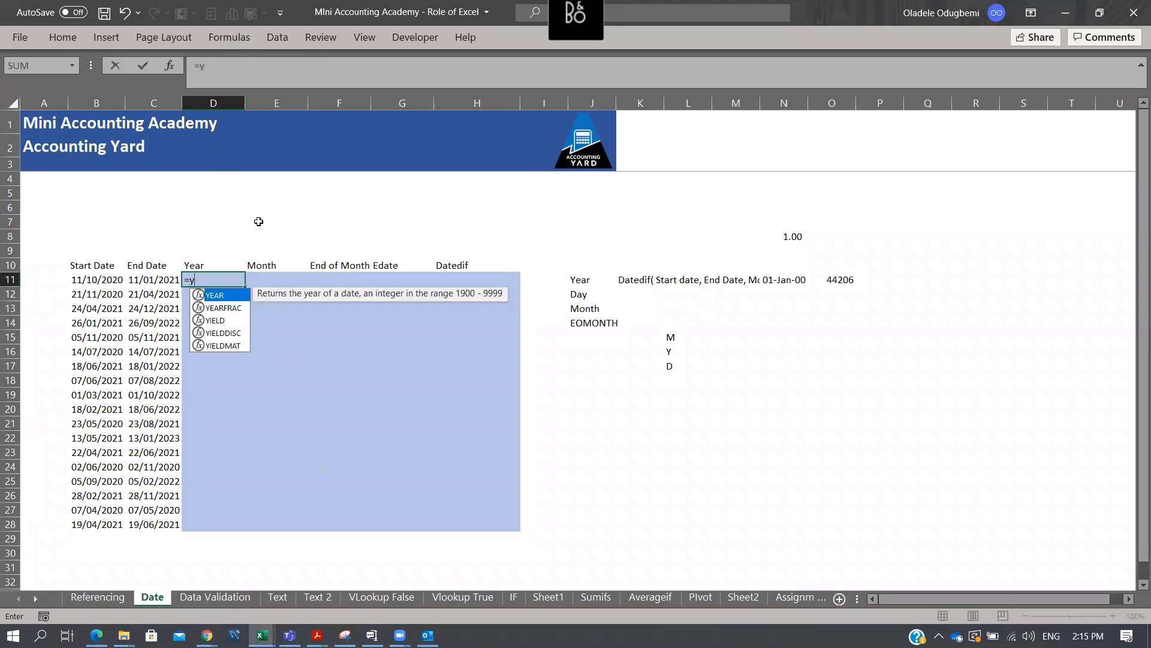
pyautogui.press('Tab')
pyautogui.press('Left')
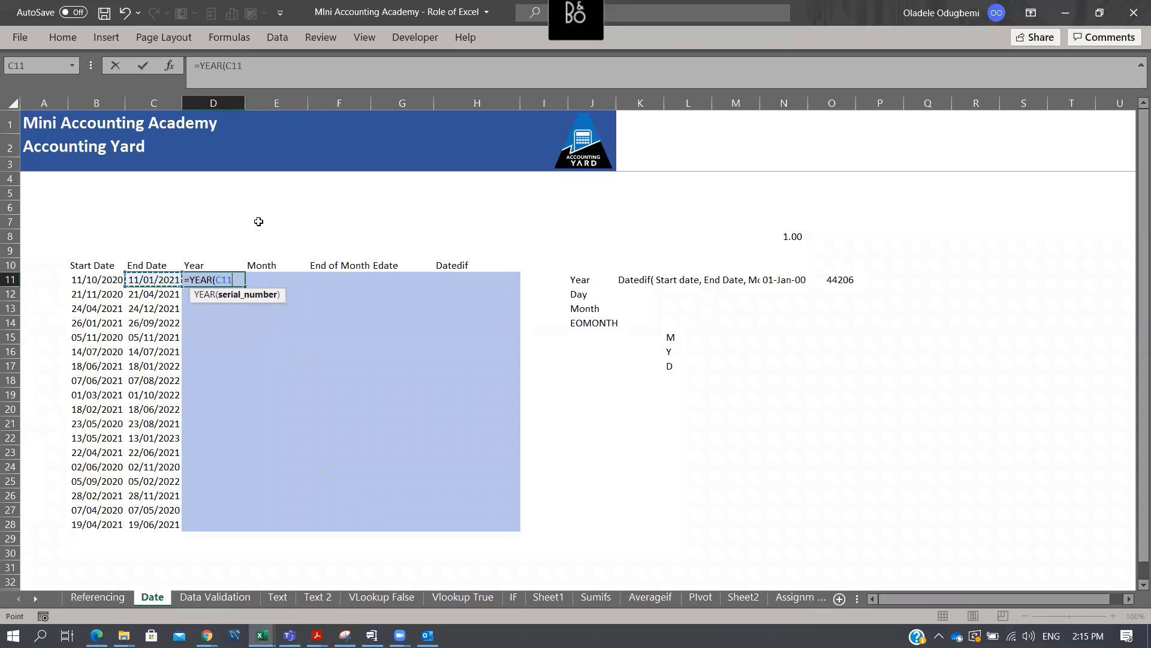
pyautogui.press('Tab')
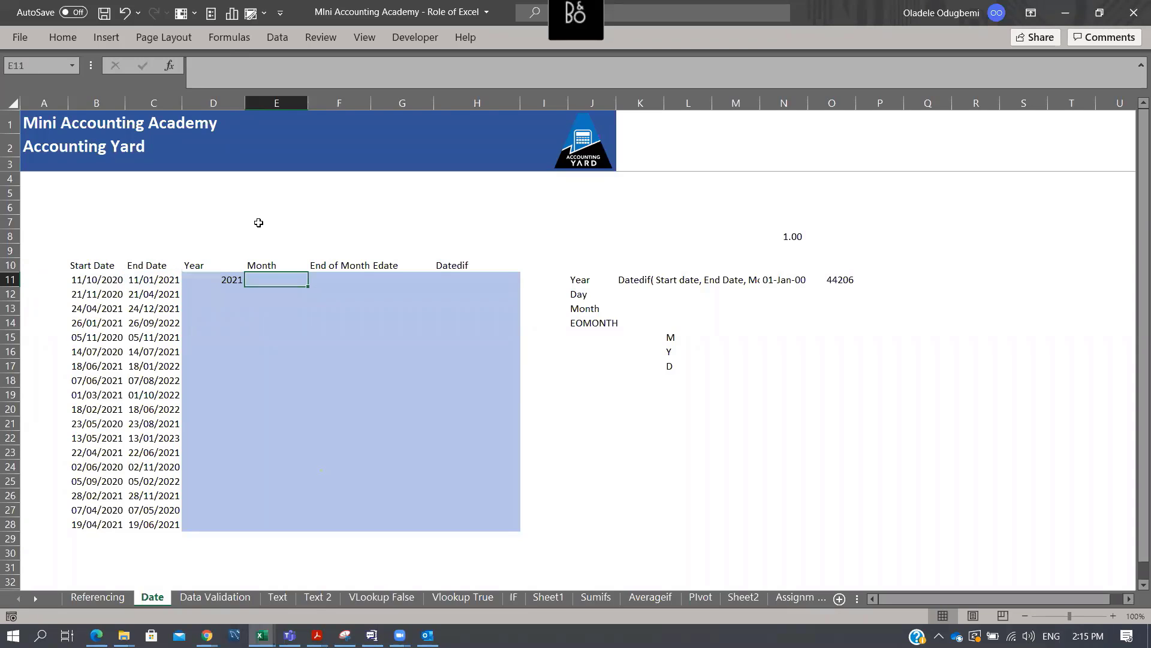
pyautogui.click(192, 276)
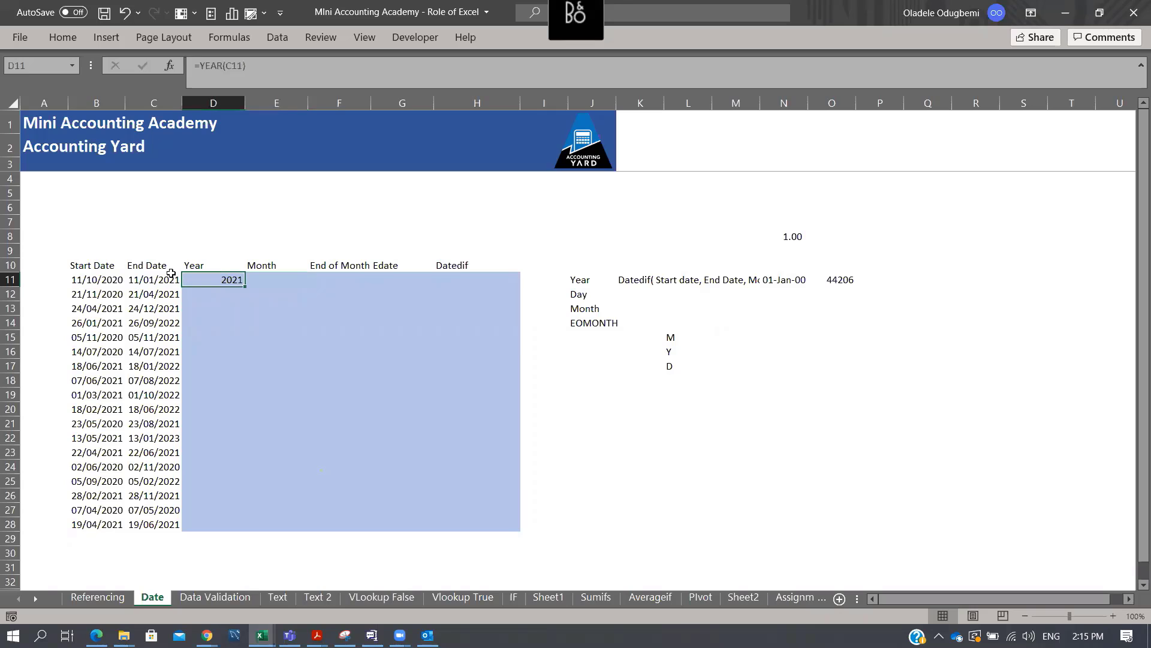
pyautogui.moveTo(239, 281); pyautogui.dragTo(244, 533)
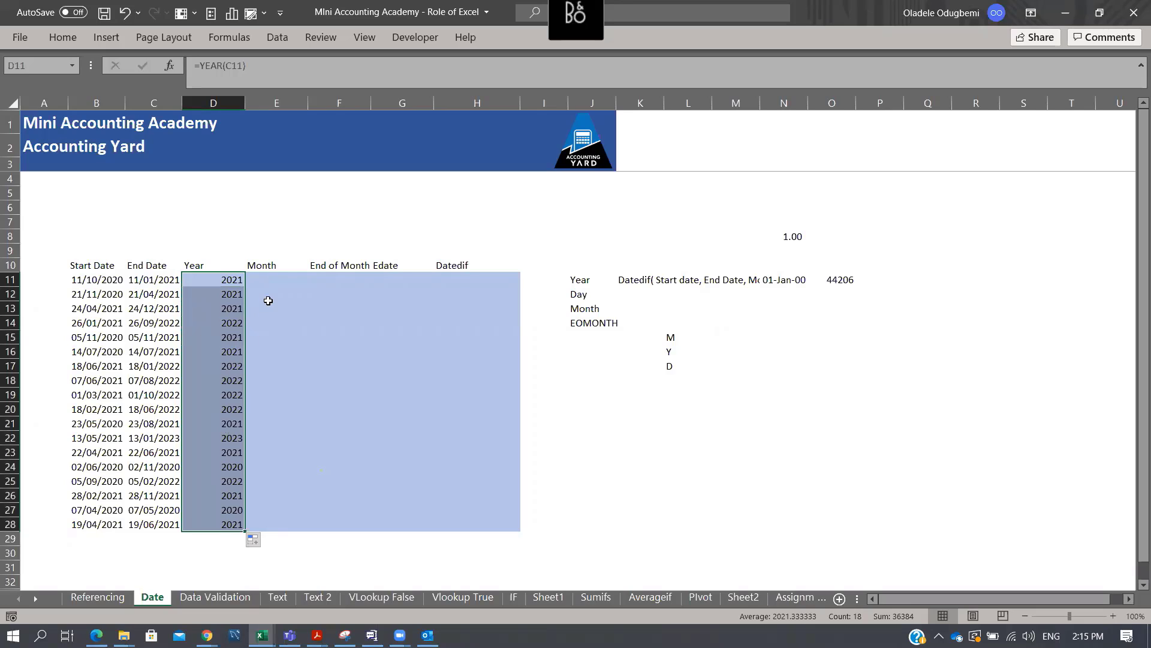
# Fill the Month column E11:E28 with =MONTH(B11) and check it against the first four start dates
pyautogui.press('Right')
pyautogui.write('=month')
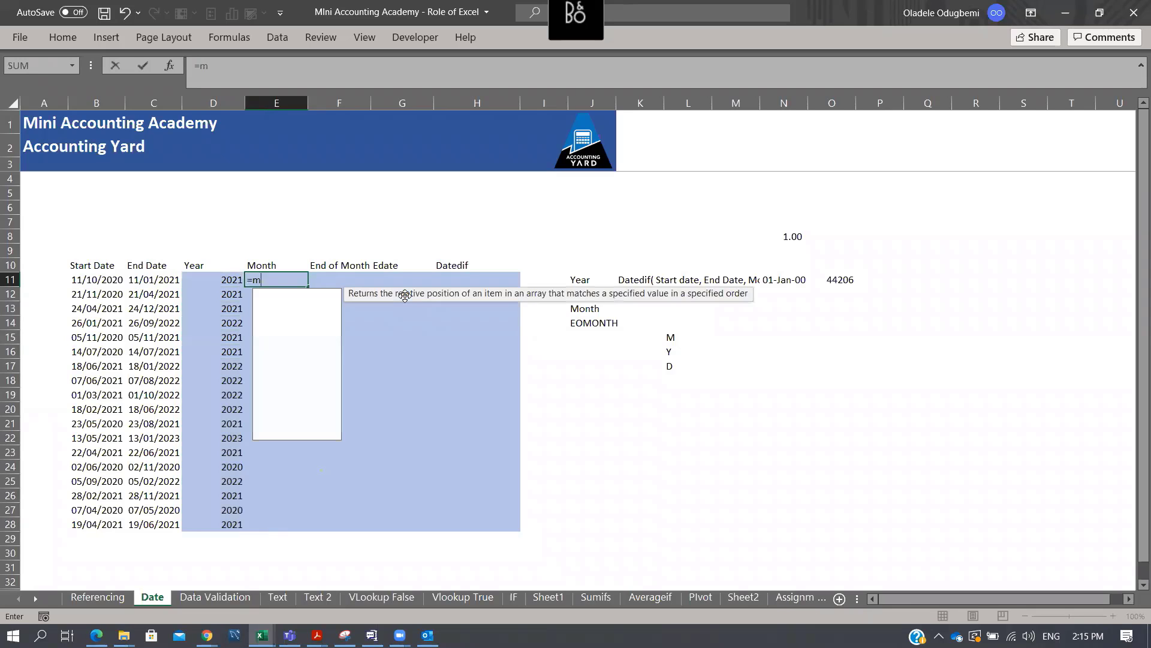
pyautogui.press('Tab')
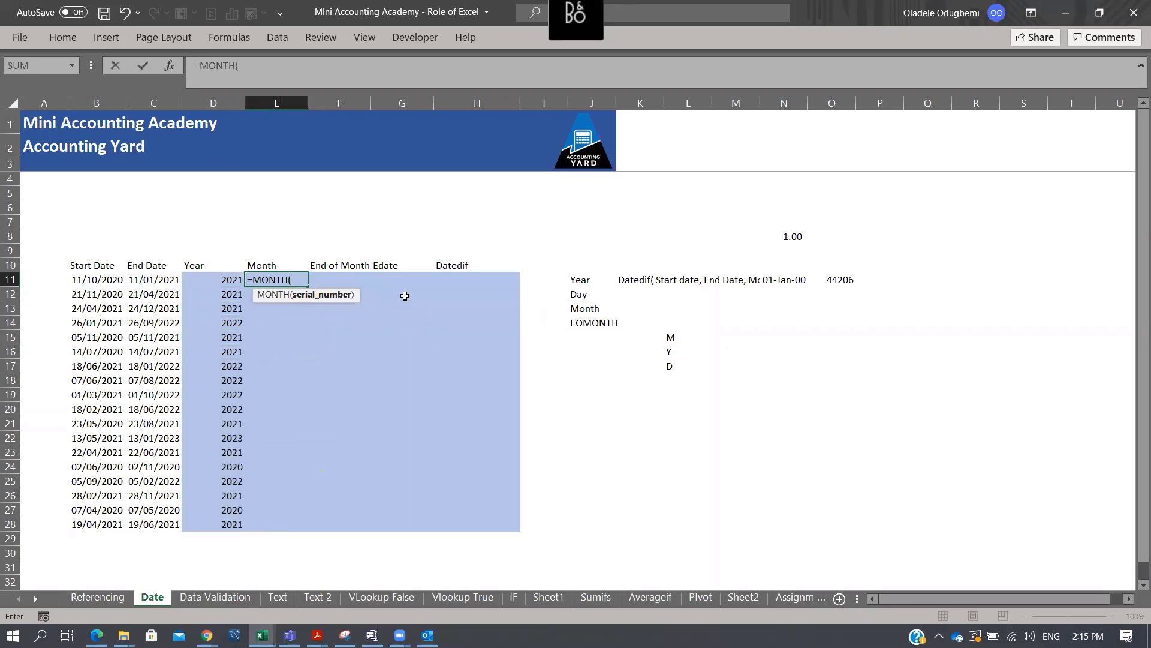
pyautogui.click(114, 280)
pyautogui.write(')')
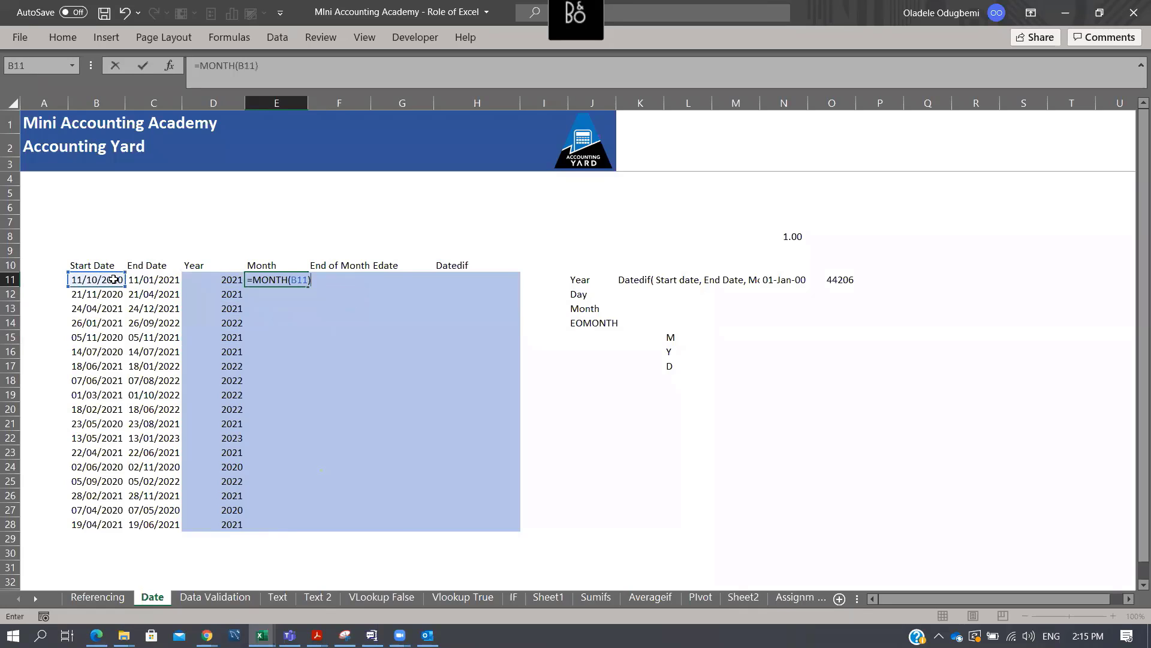
pyautogui.hotkey('ctrl', 'Return')
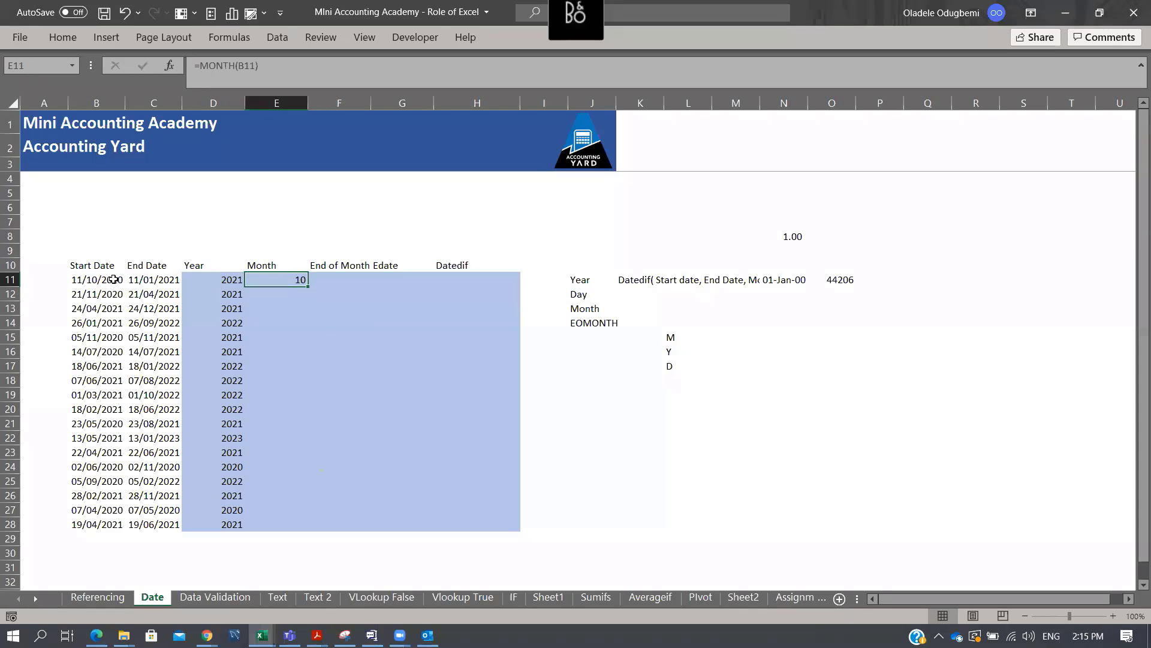
pyautogui.doubleClick(306, 289)
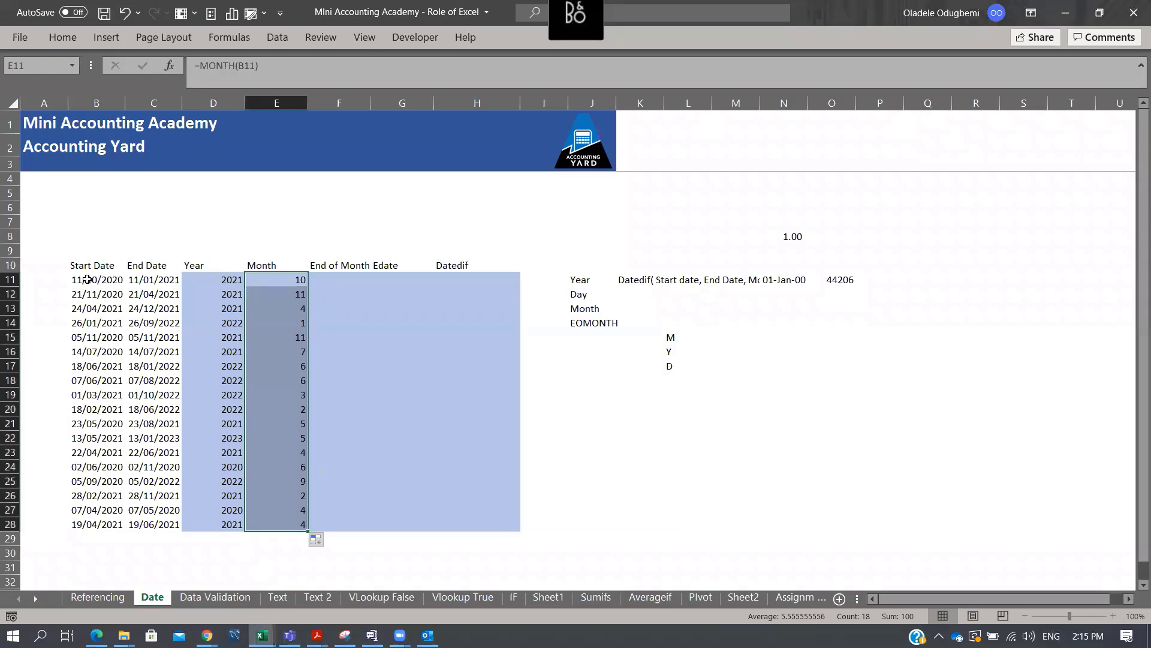
pyautogui.click(91, 281)
pyautogui.click(97, 294)
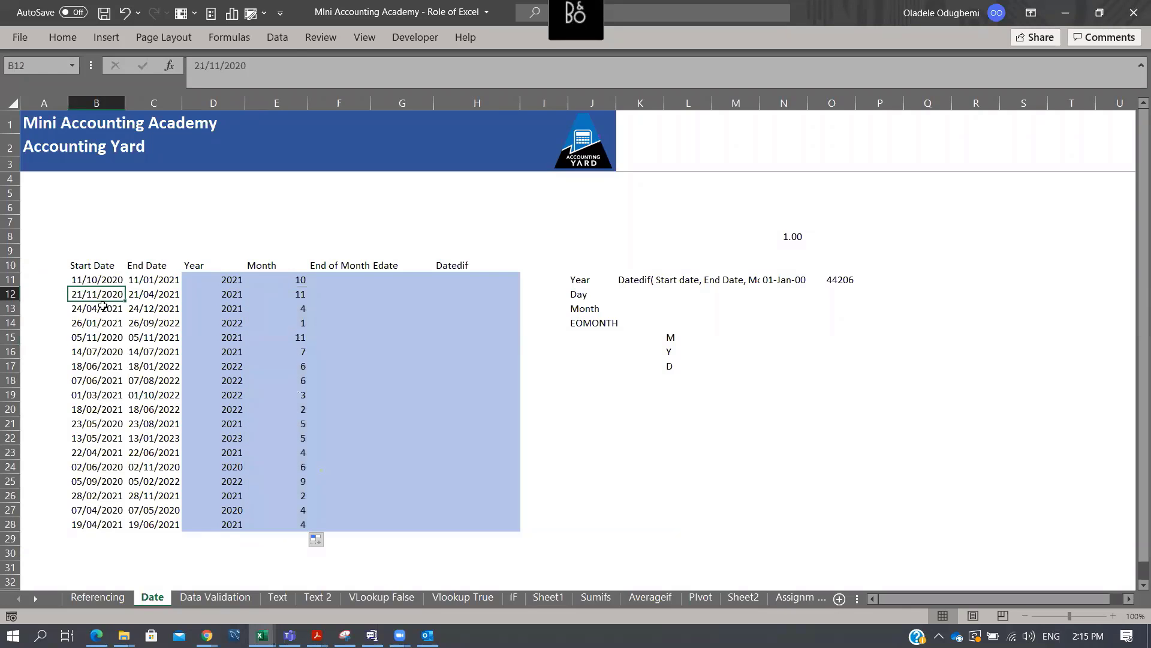
pyautogui.click(103, 308)
pyautogui.click(103, 323)
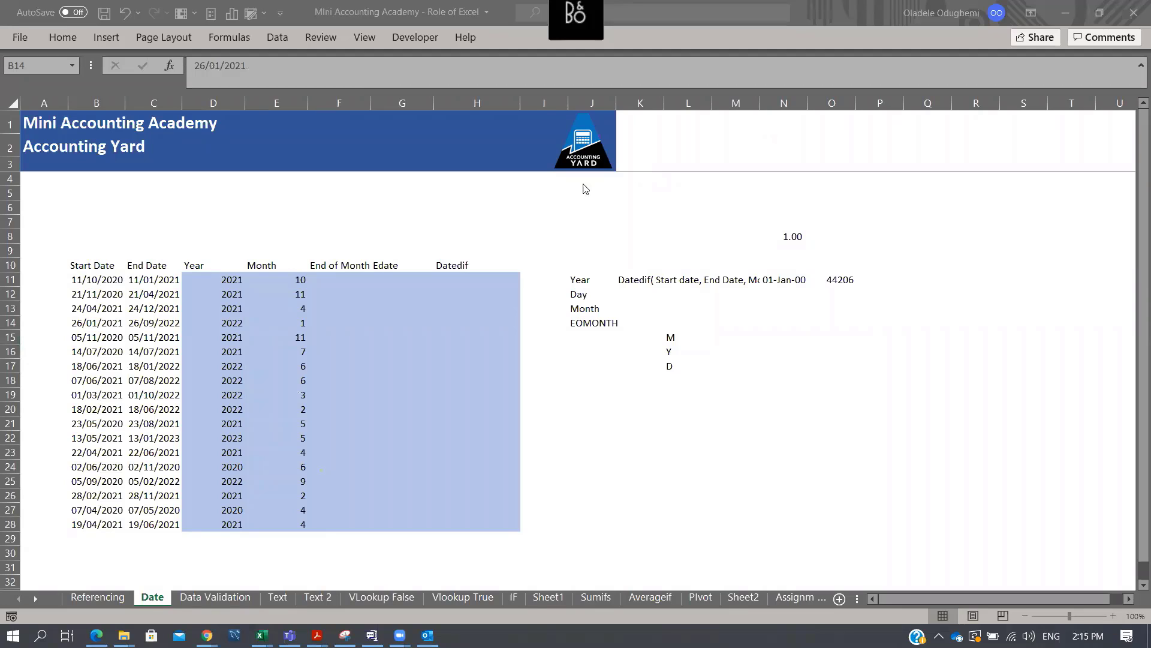
# Enter =EOMONTH(B11,0) in F11 to get the month end of the first Start Date
pyautogui.click(357, 284)
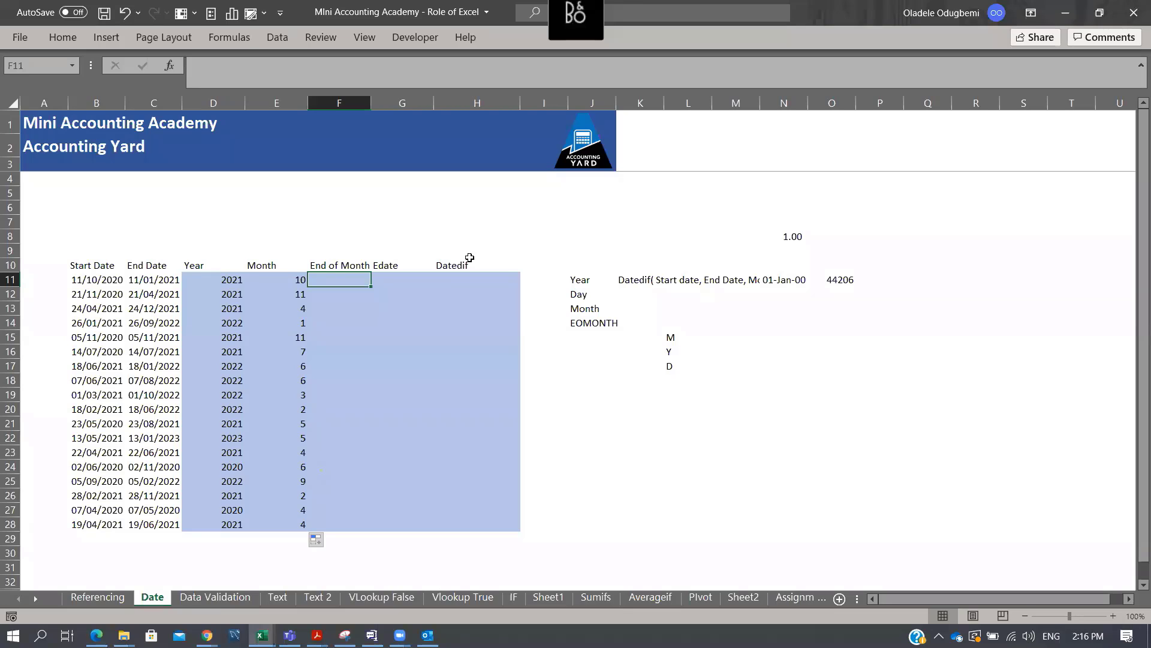
pyautogui.write('=')
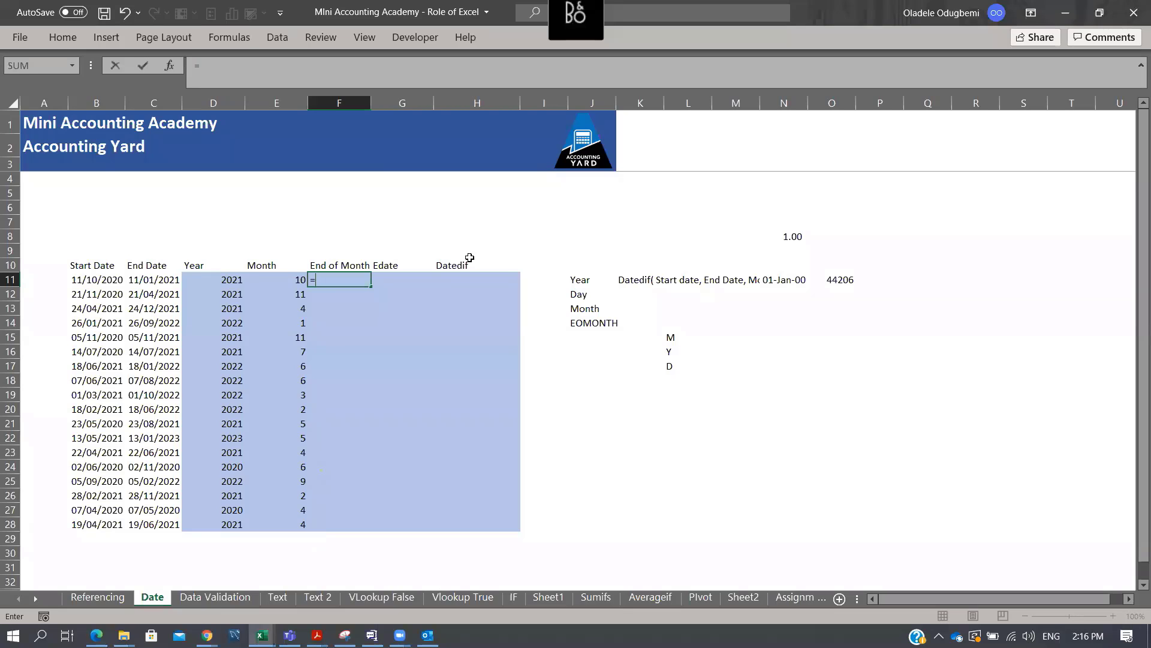
pyautogui.write('EOMONTH(')
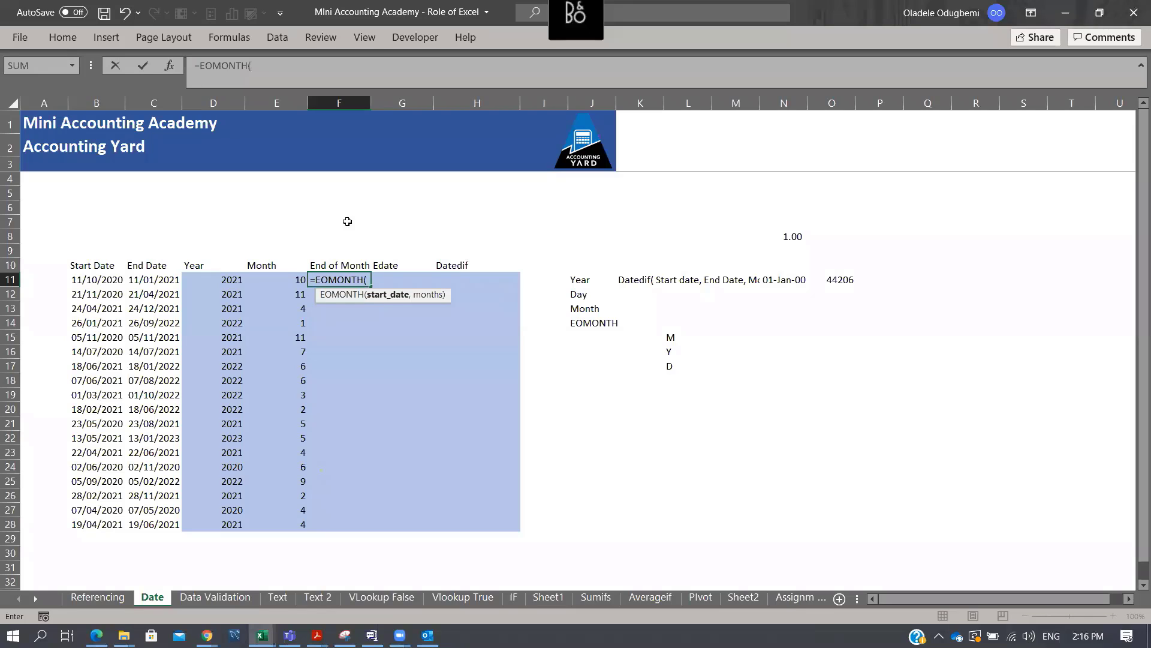
pyautogui.click(111, 277)
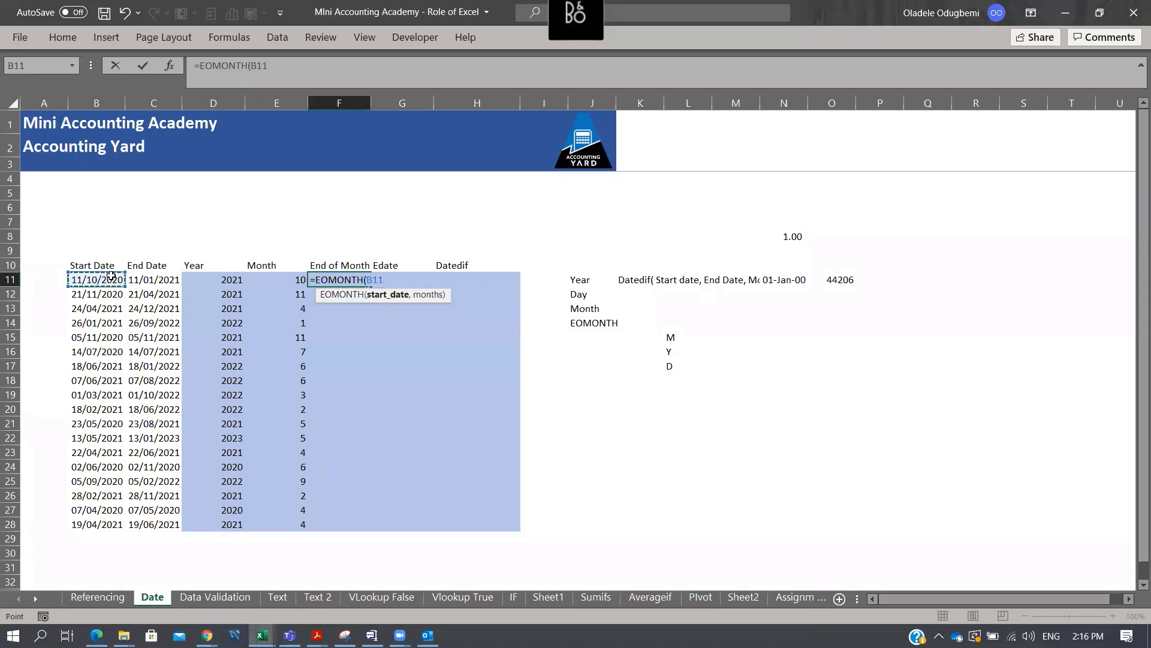
pyautogui.write(',')
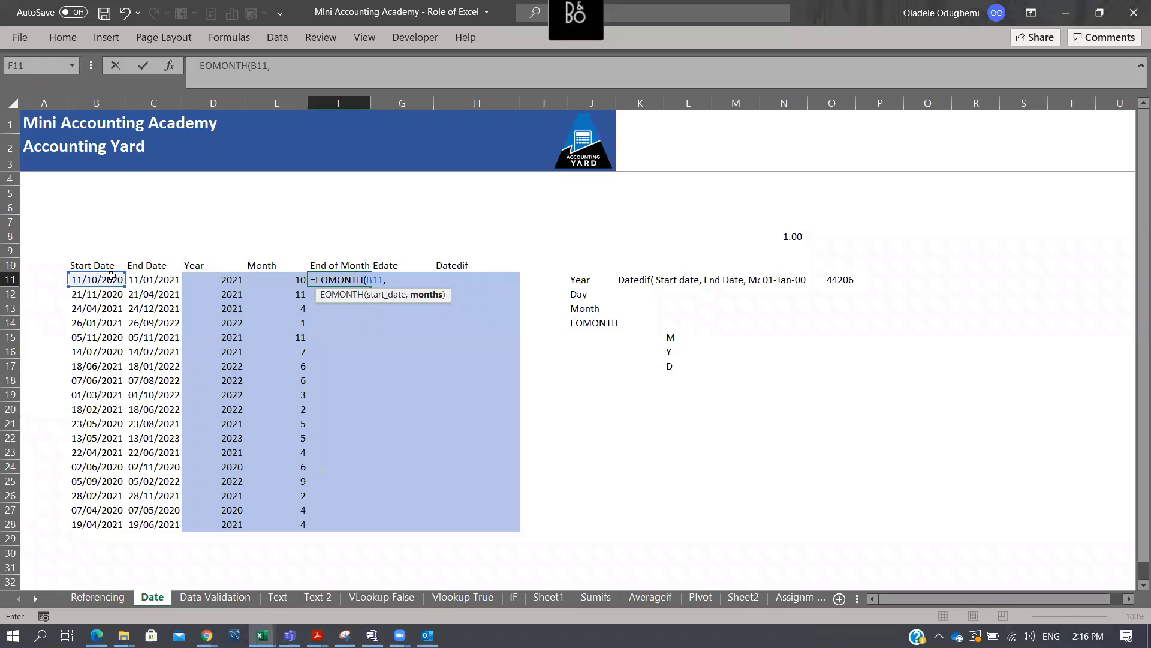
pyautogui.write('0')
pyautogui.press('BackSpace')
pyautogui.write('1')
pyautogui.press('BackSpace')
pyautogui.write(',2')
pyautogui.press('BackSpace')
pyautogui.press('BackSpace')
pyautogui.write('0')
pyautogui.press('Tab')
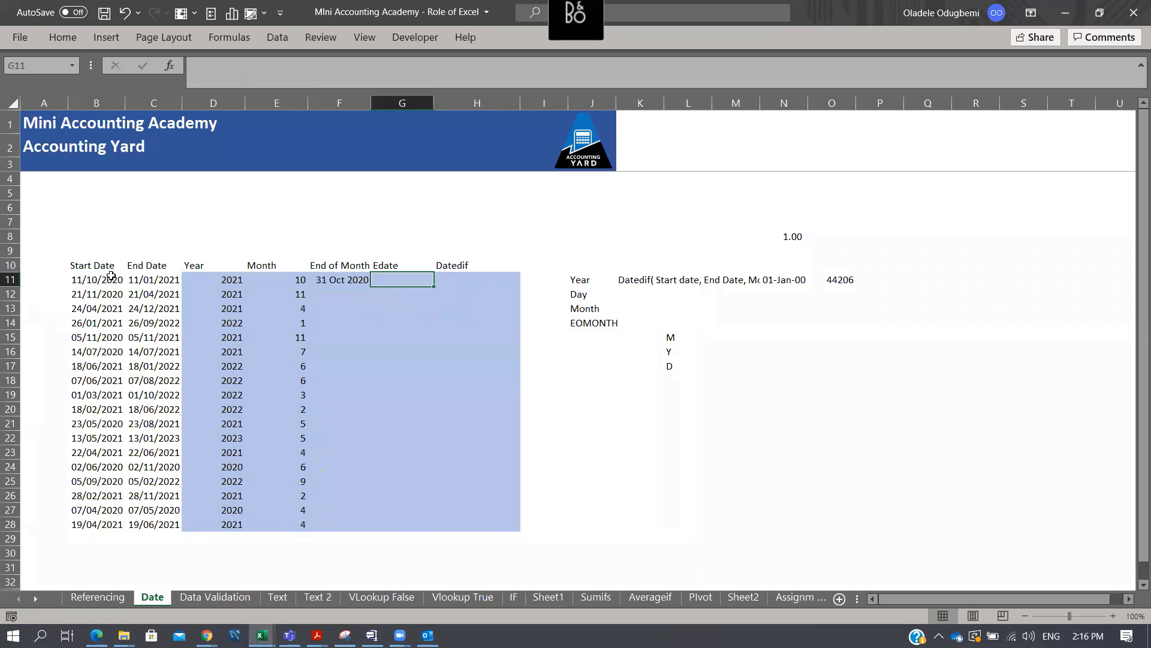
# Fill the End of Month formula from F11 down to F28
pyautogui.click(367, 282)
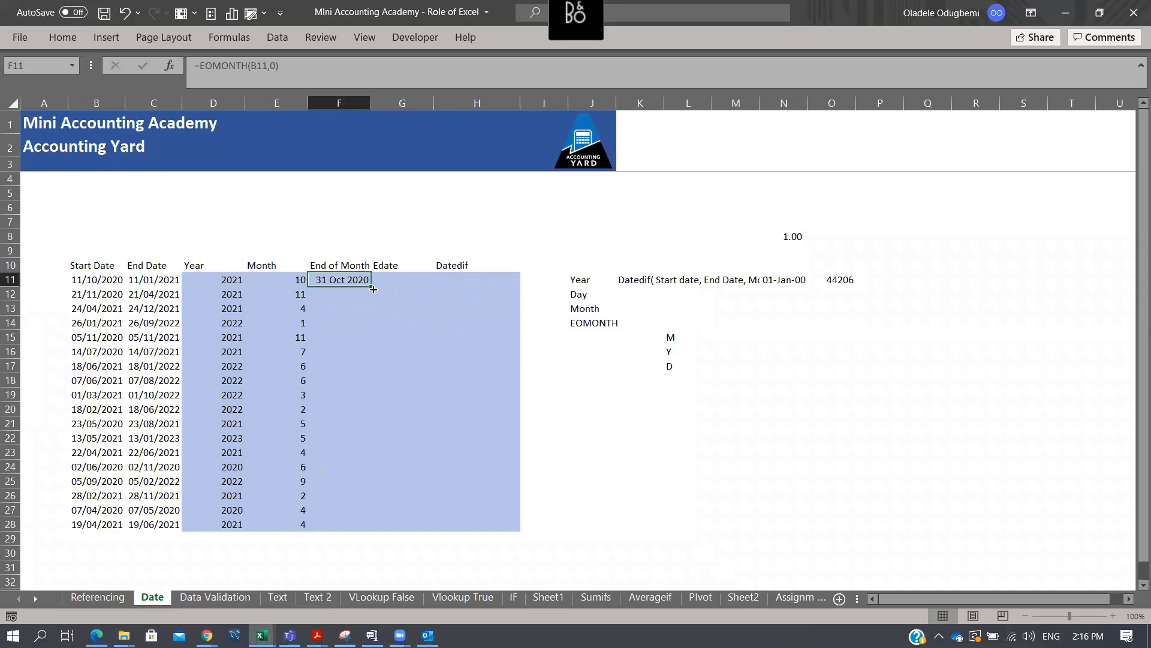
pyautogui.doubleClick(372, 290)
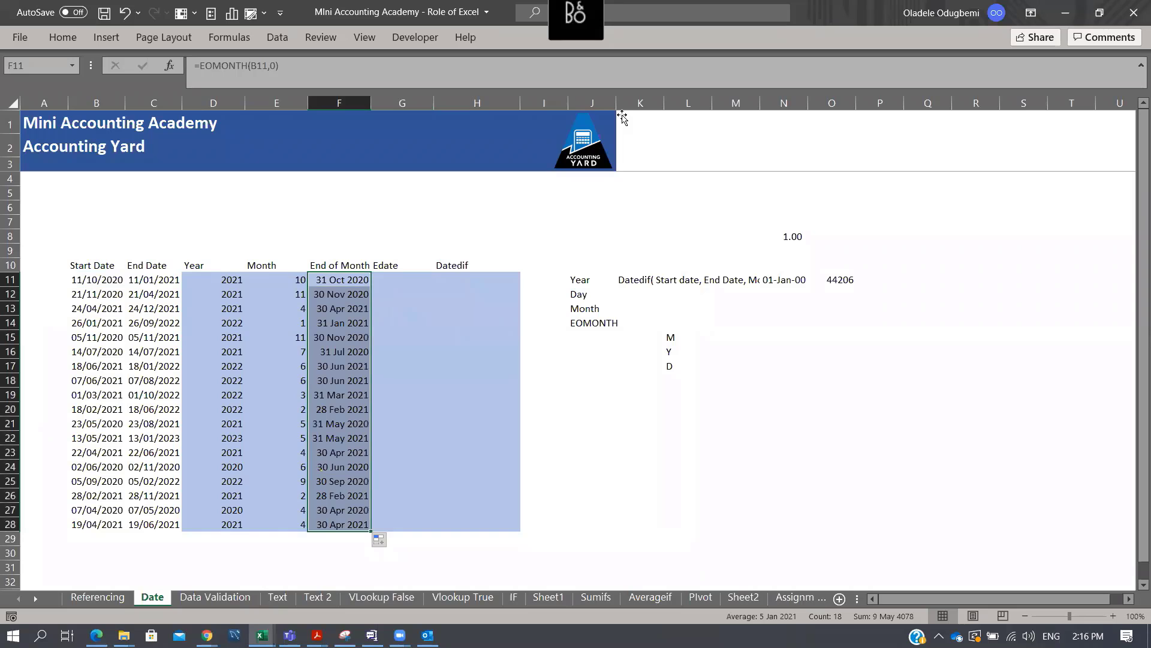
pyautogui.press('Escape')
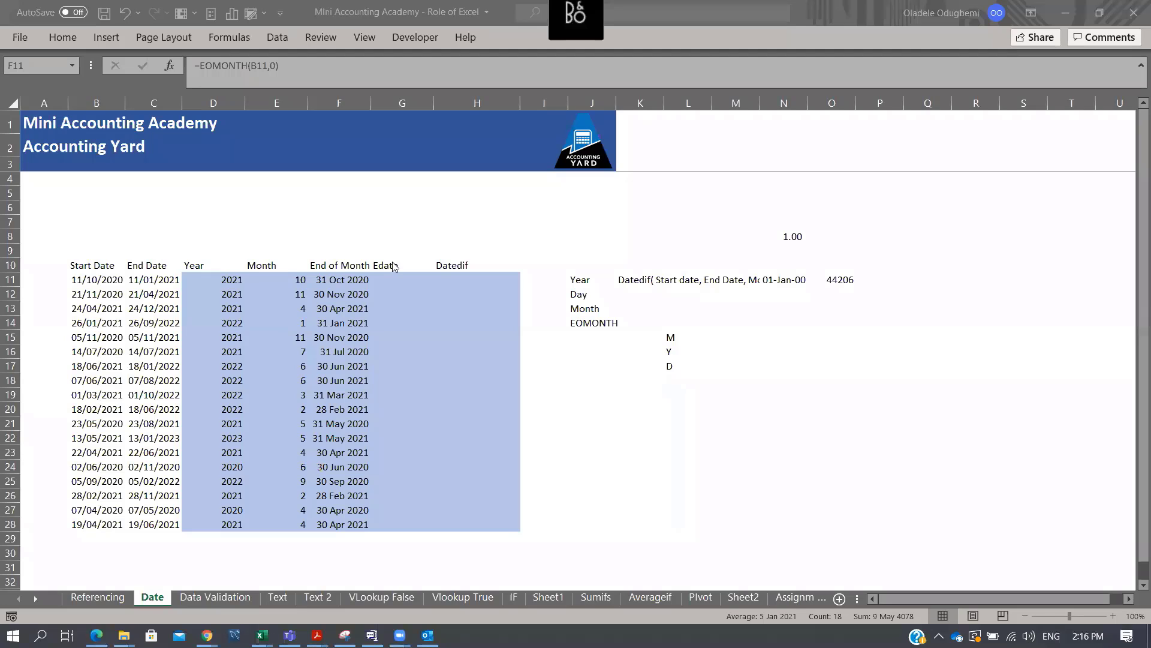
pyautogui.click(354, 276)
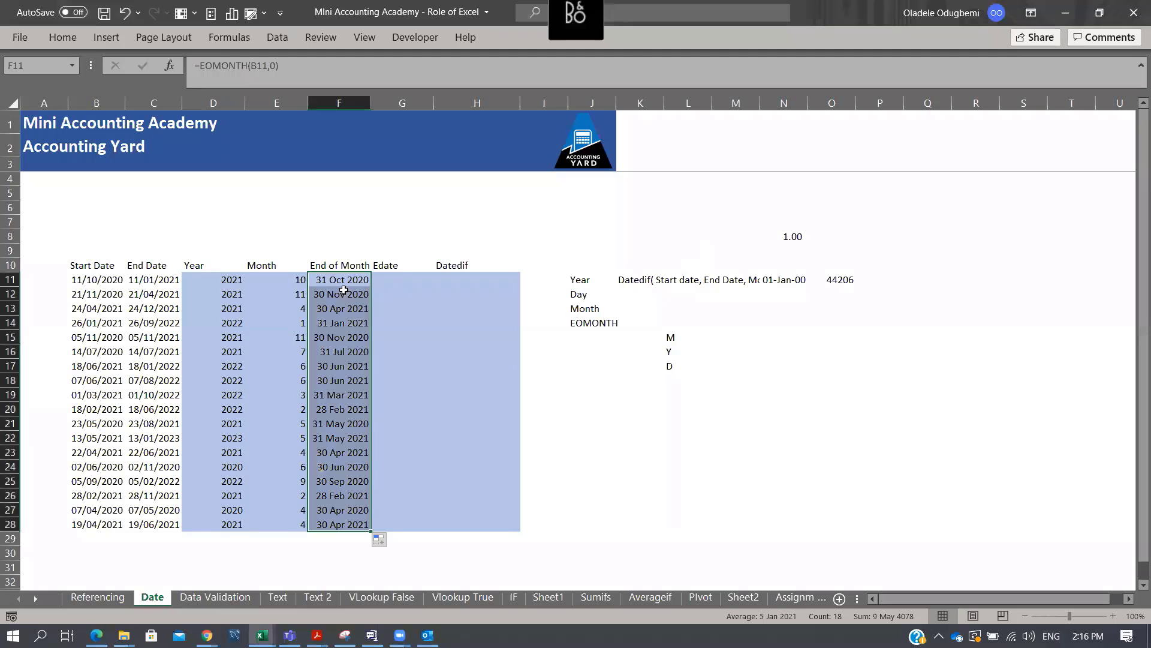
# Enter =DATEDIF(B11,C11,"M") in H11 to count the months between the first Start Date and End Date
pyautogui.click(471, 281)
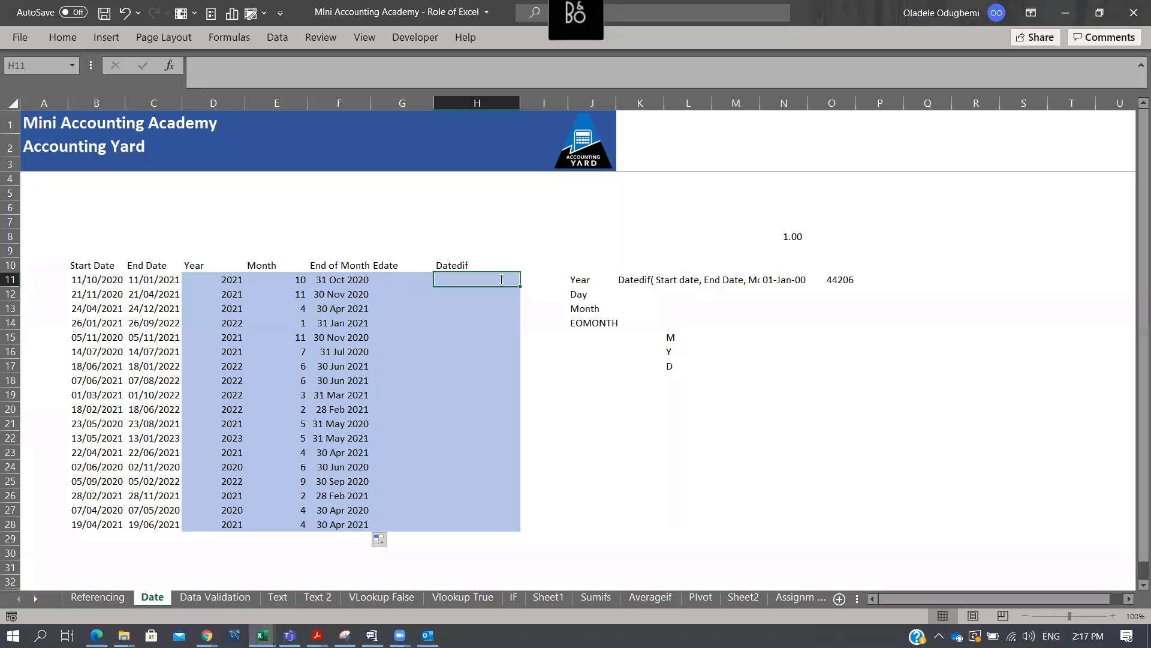
pyautogui.write('=')
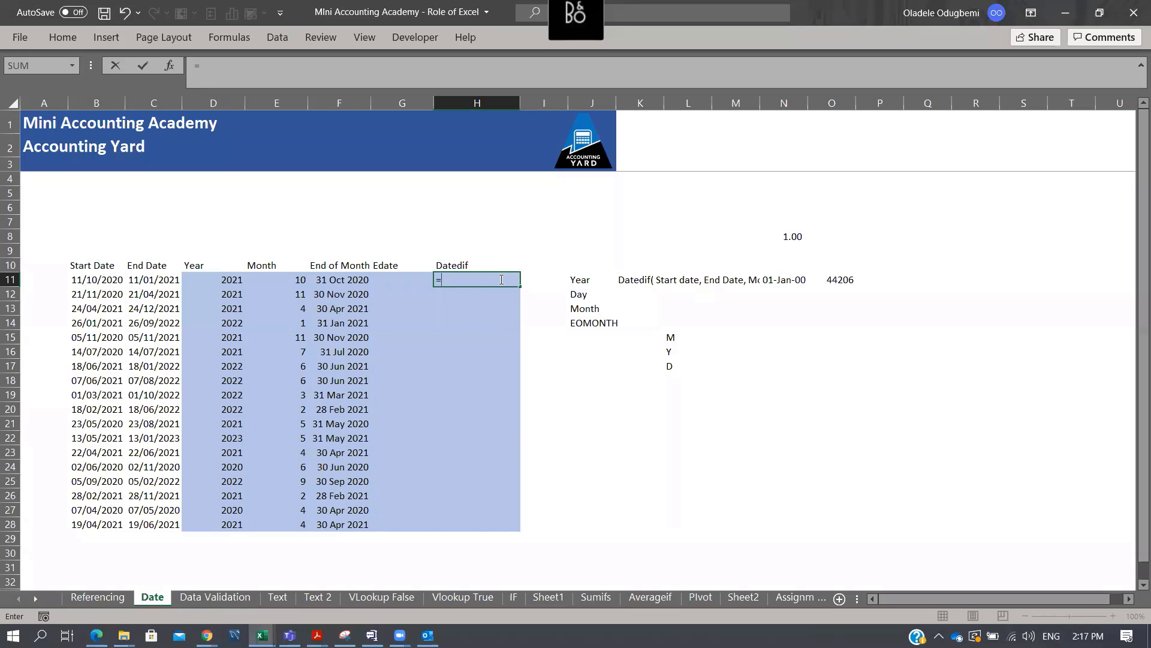
pyautogui.write('datedif(')
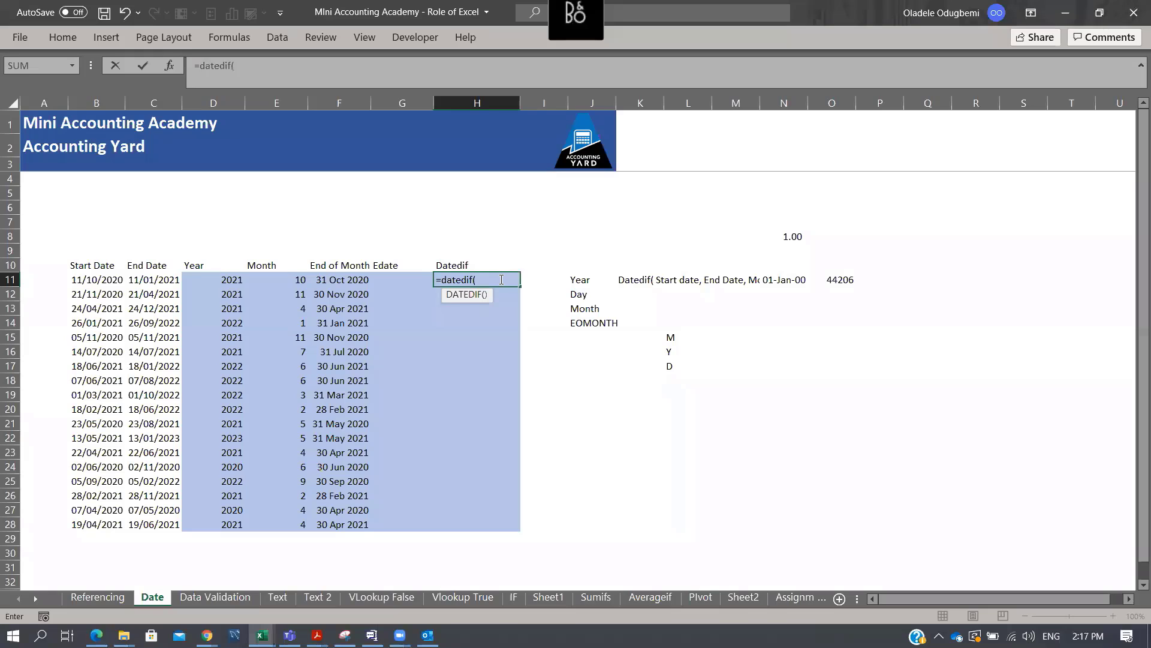
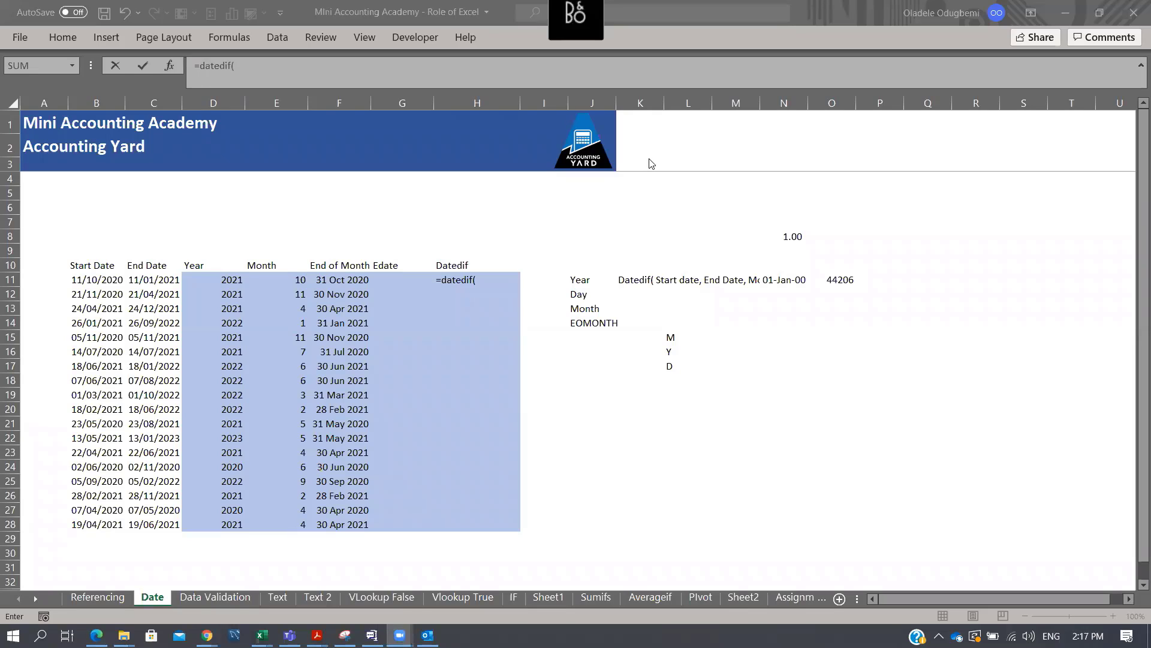
pyautogui.click(474, 283)
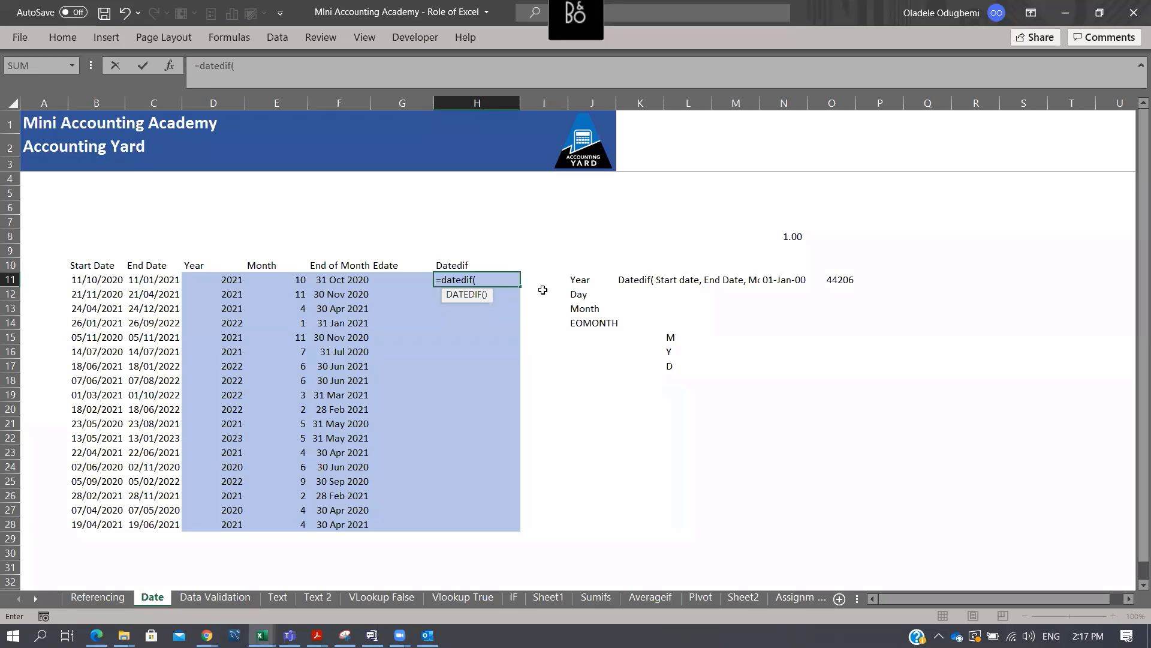
pyautogui.click(96, 278)
pyautogui.write('.')
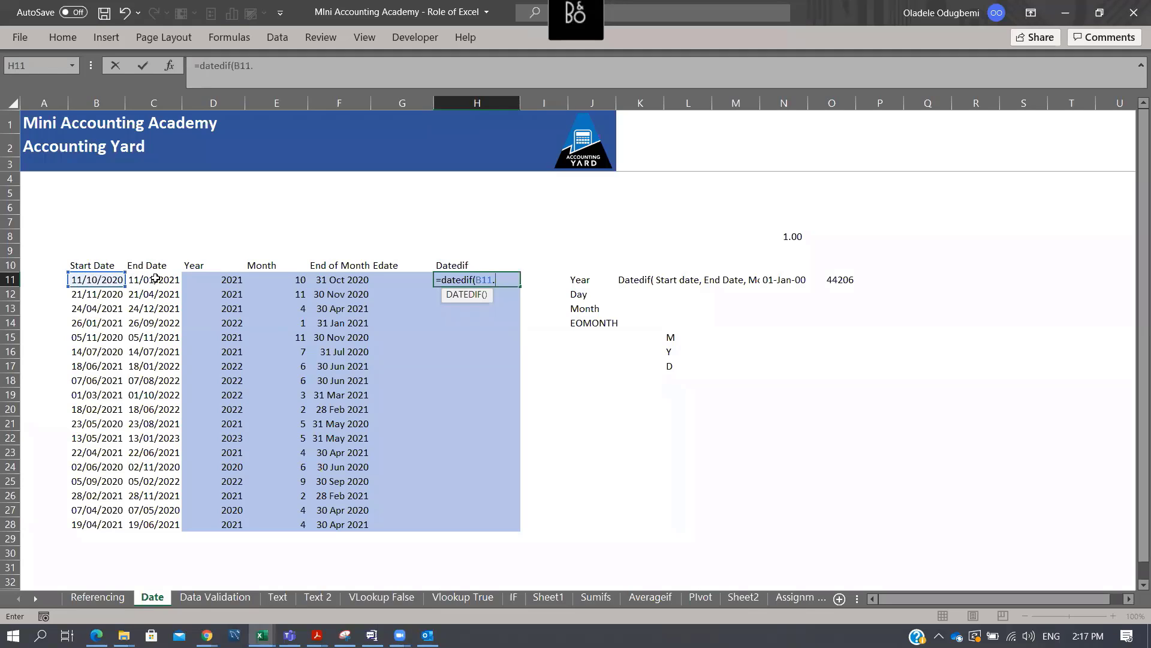
pyautogui.press('BackSpace')
pyautogui.write(',')
pyautogui.click(159, 281)
pyautogui.write(',')
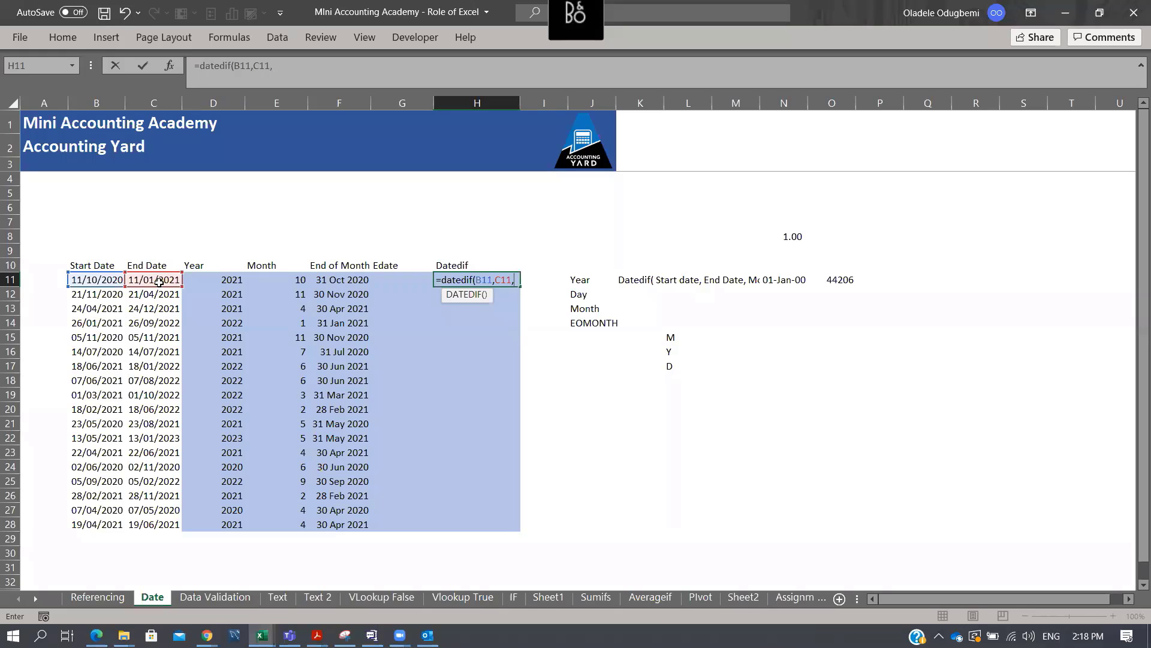
pyautogui.write('""')
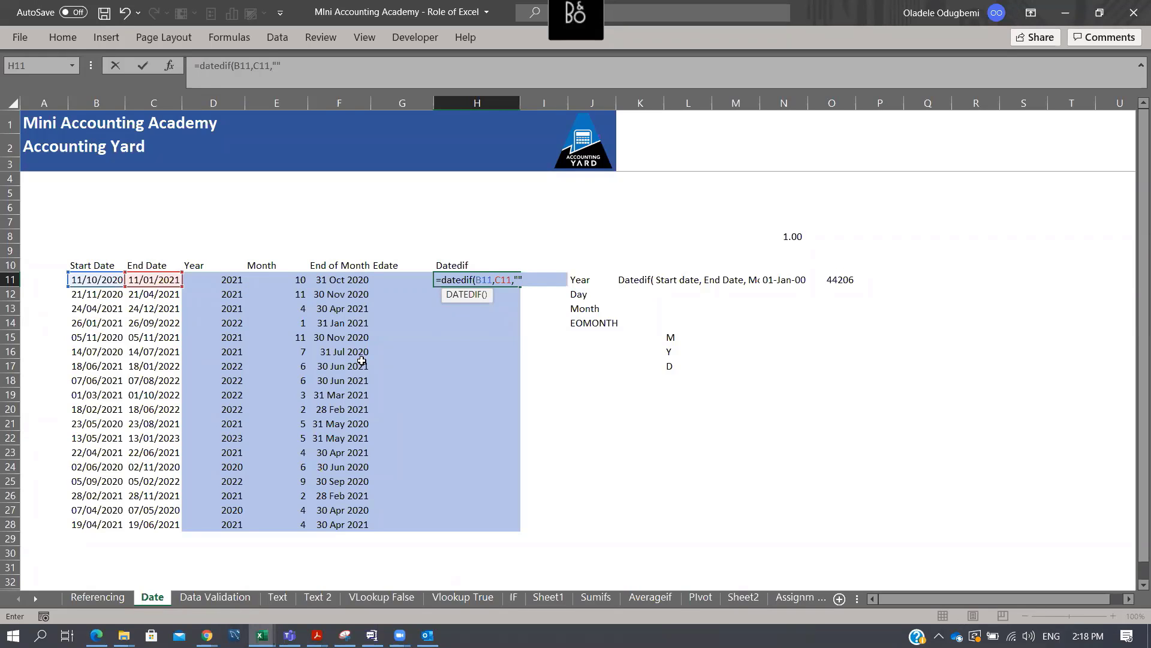
pyautogui.click(277, 64)
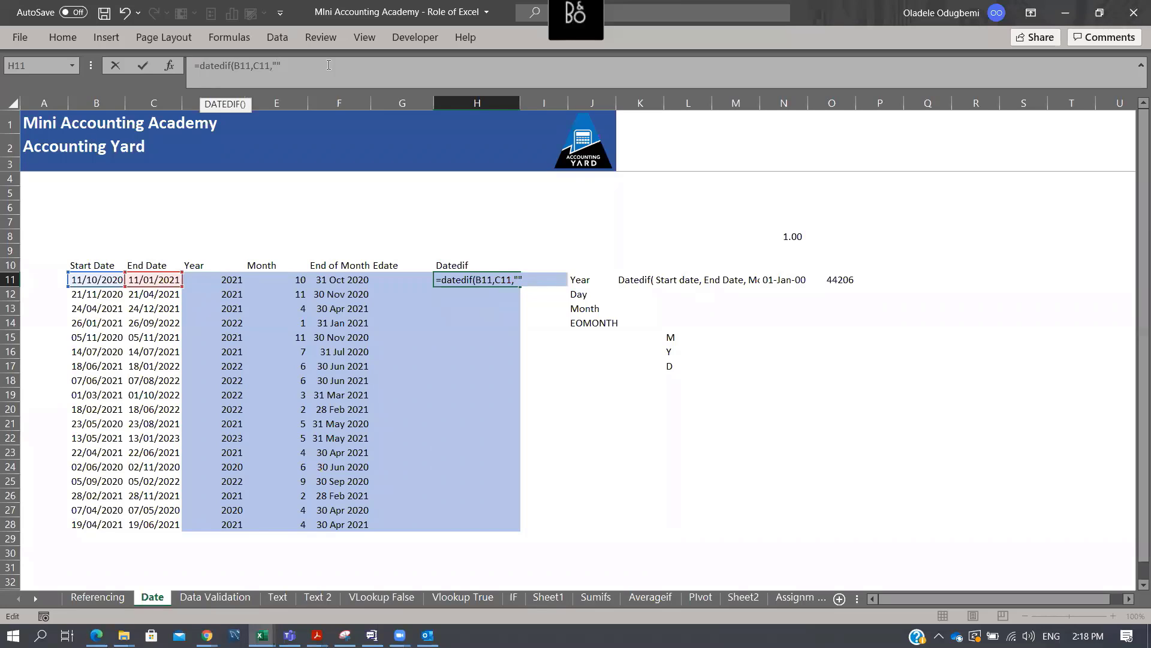
pyautogui.write('M')
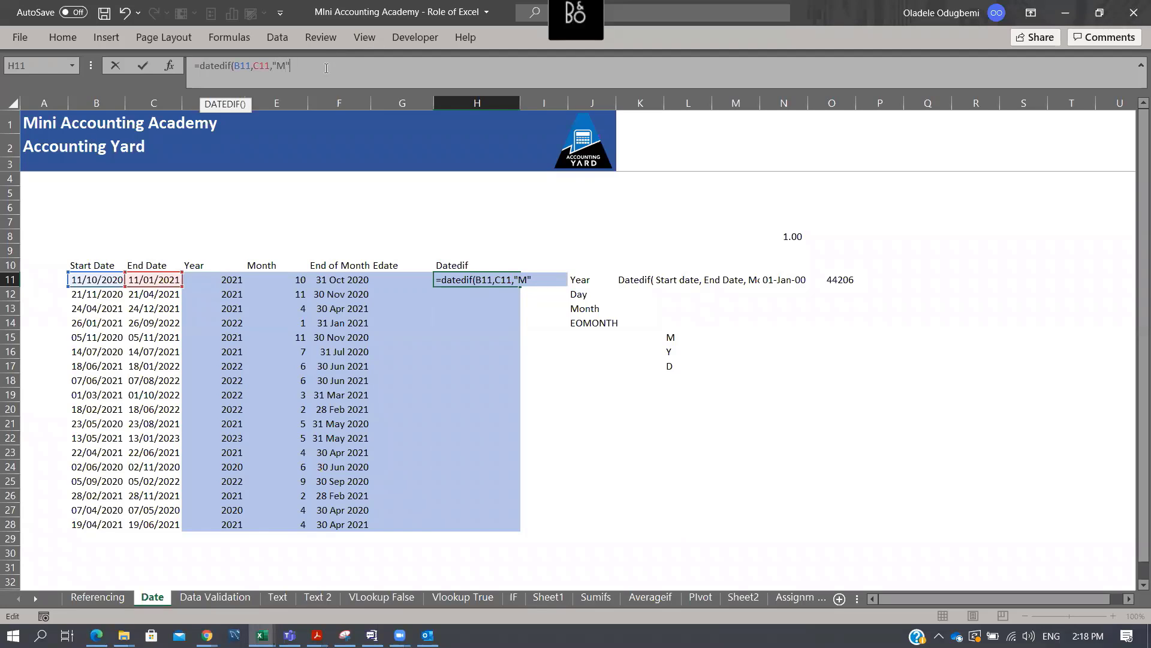
pyautogui.press('Tab')
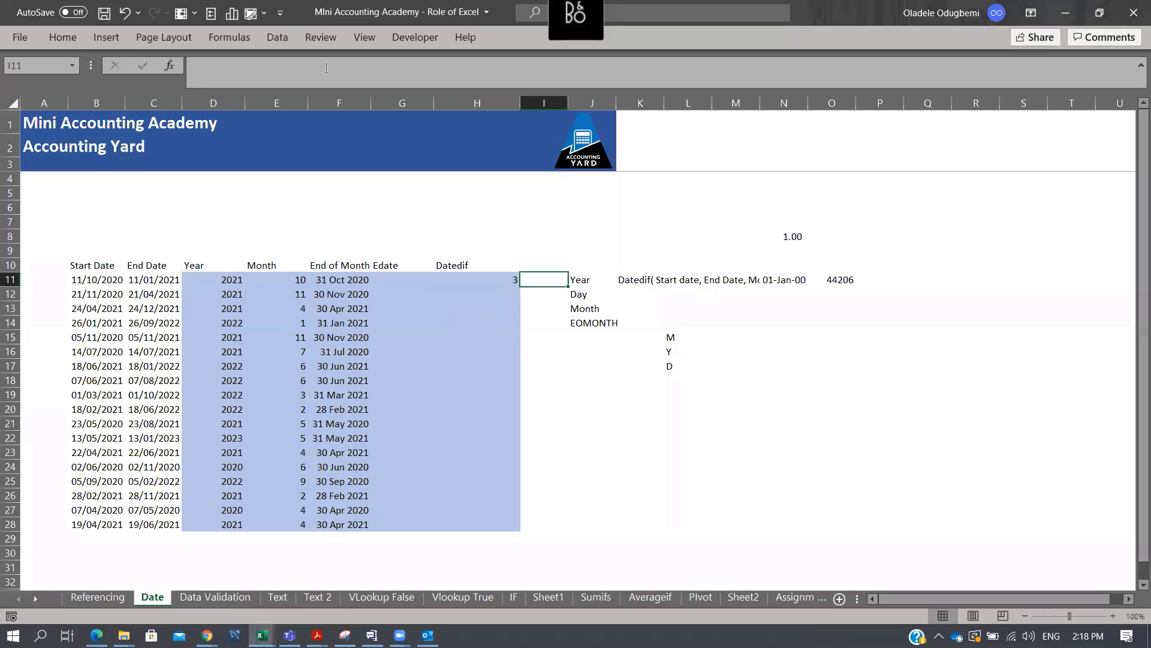
# Check the H11 result against the dates in B11 and C11 and fill the Datedif formula down to H28
pyautogui.press('Left')
pyautogui.click(99, 280)
pyautogui.click(155, 280)
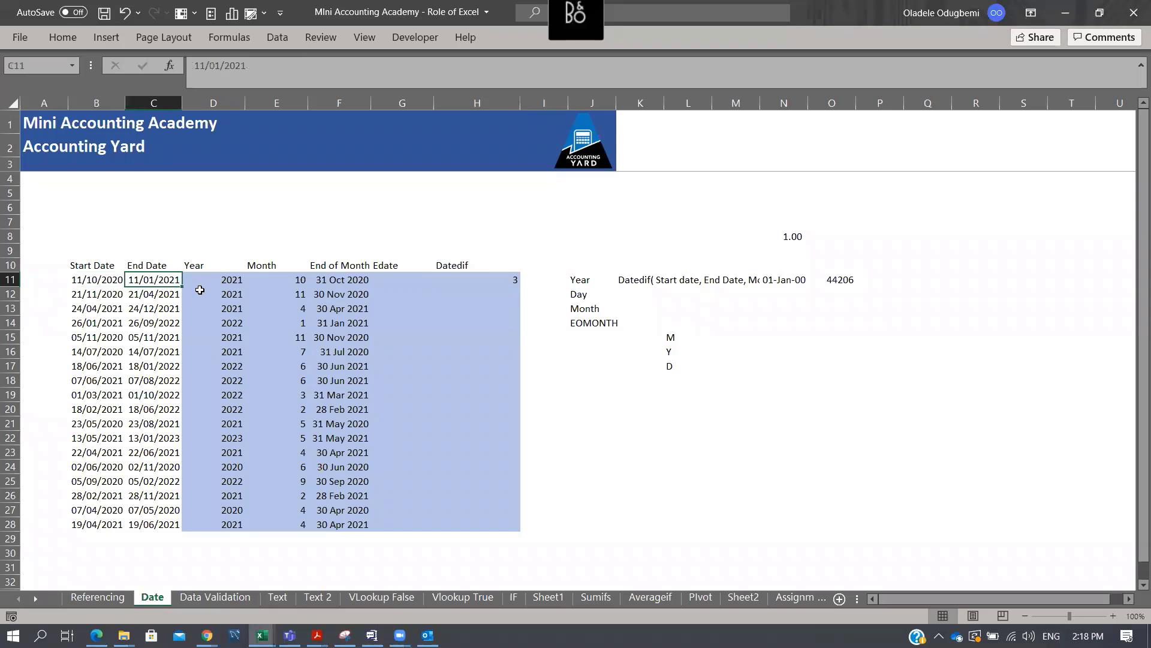
pyautogui.click(104, 282)
pyautogui.click(151, 277)
pyautogui.click(514, 280)
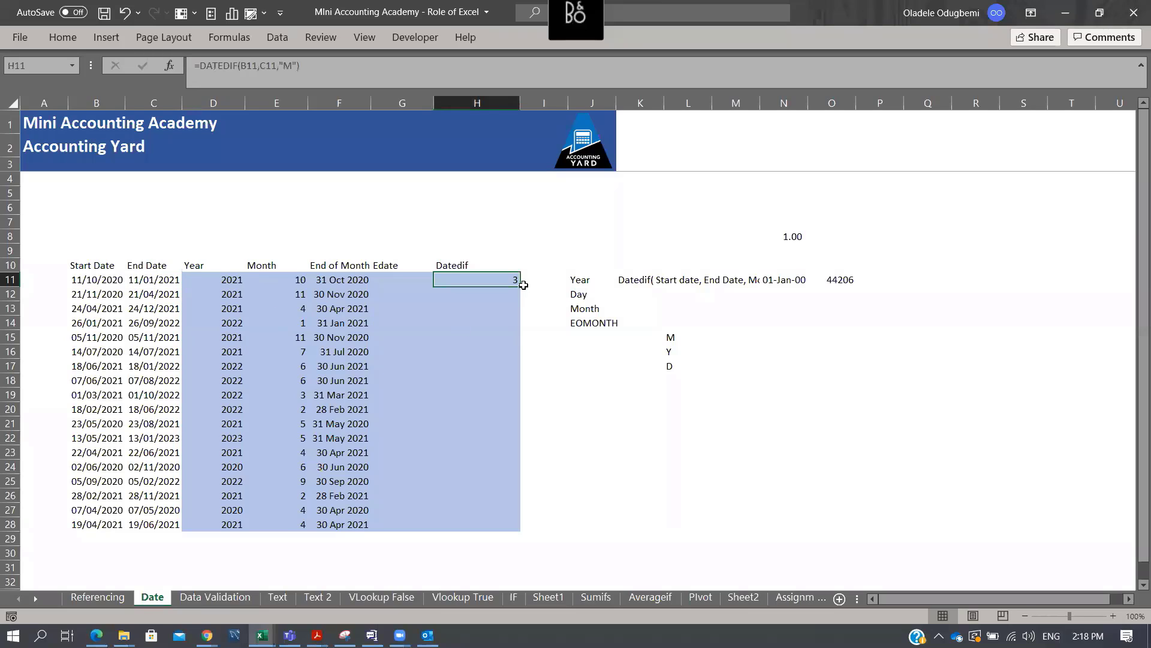
pyautogui.doubleClick(520, 287)
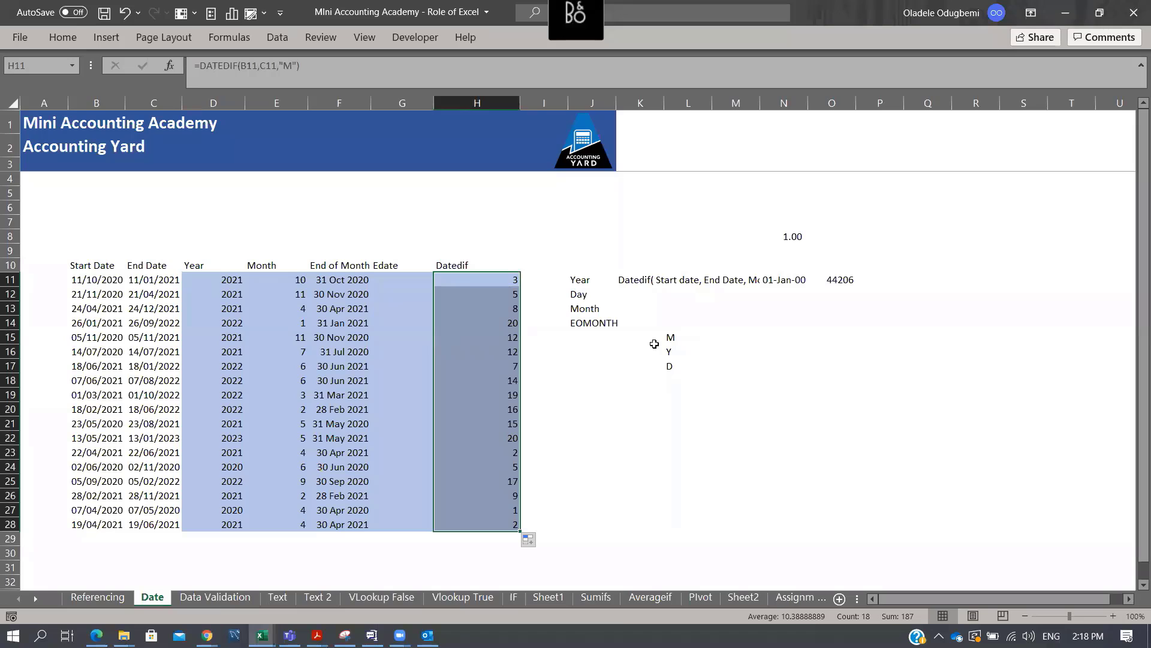
# Narrow column L and auto-fit column K to show the full Datedif syntax note in K11
pyautogui.click(684, 280)
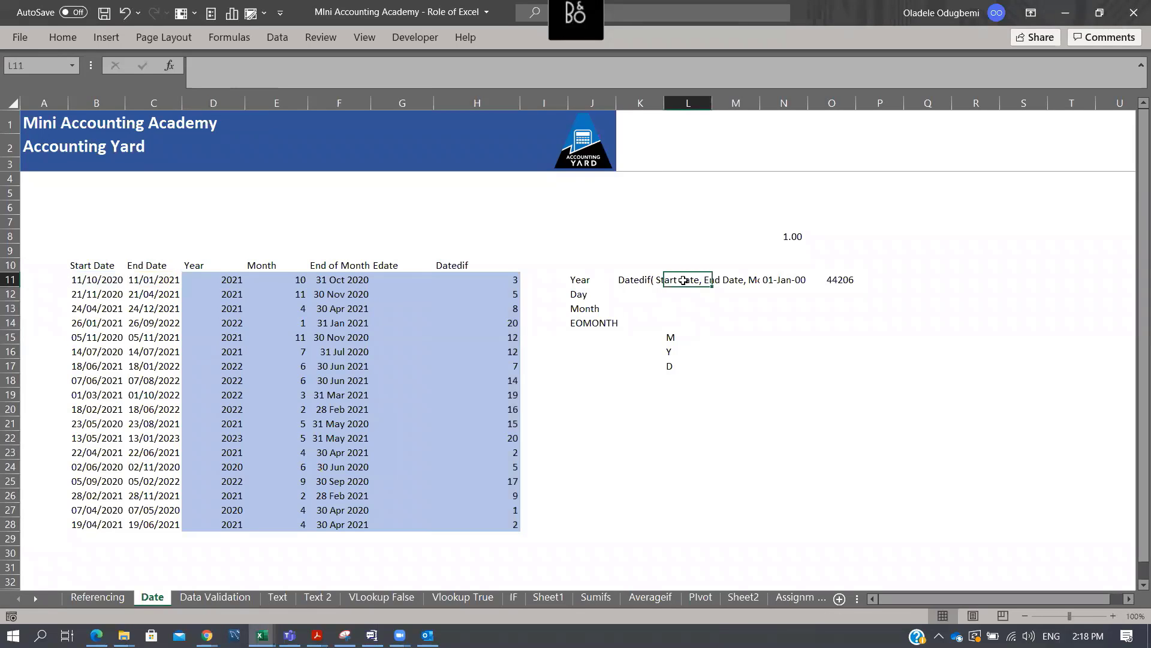
pyautogui.click(736, 278)
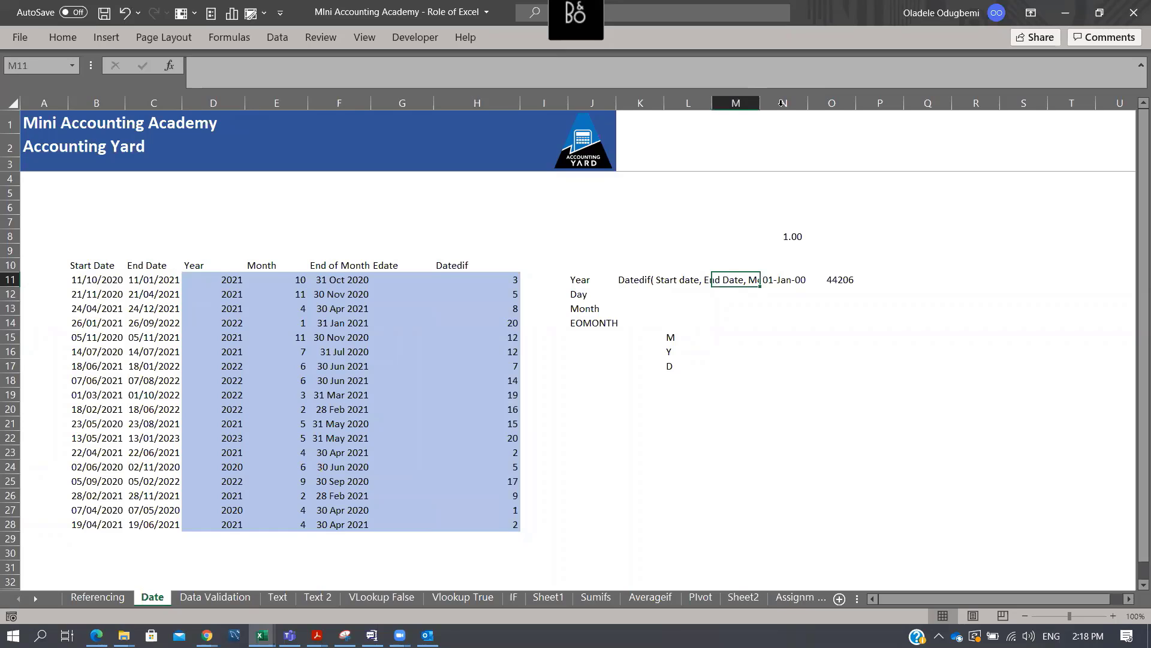
pyautogui.moveTo(712, 104); pyautogui.dragTo(657, 104)
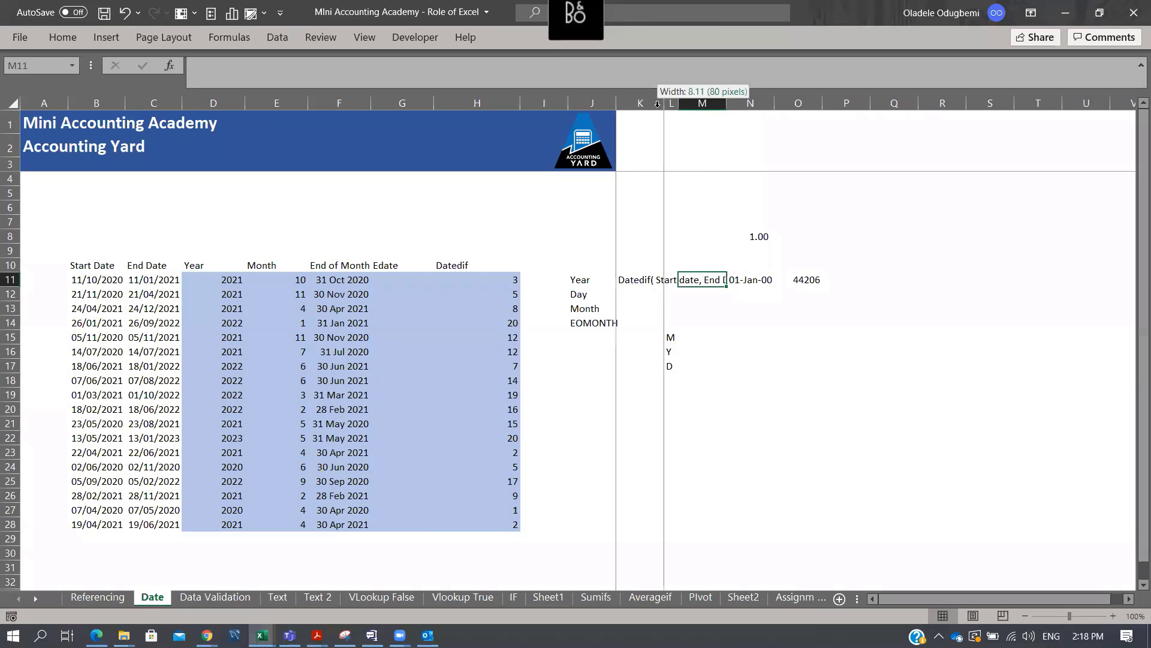
pyautogui.doubleClick(660, 105)
pyautogui.click(767, 279)
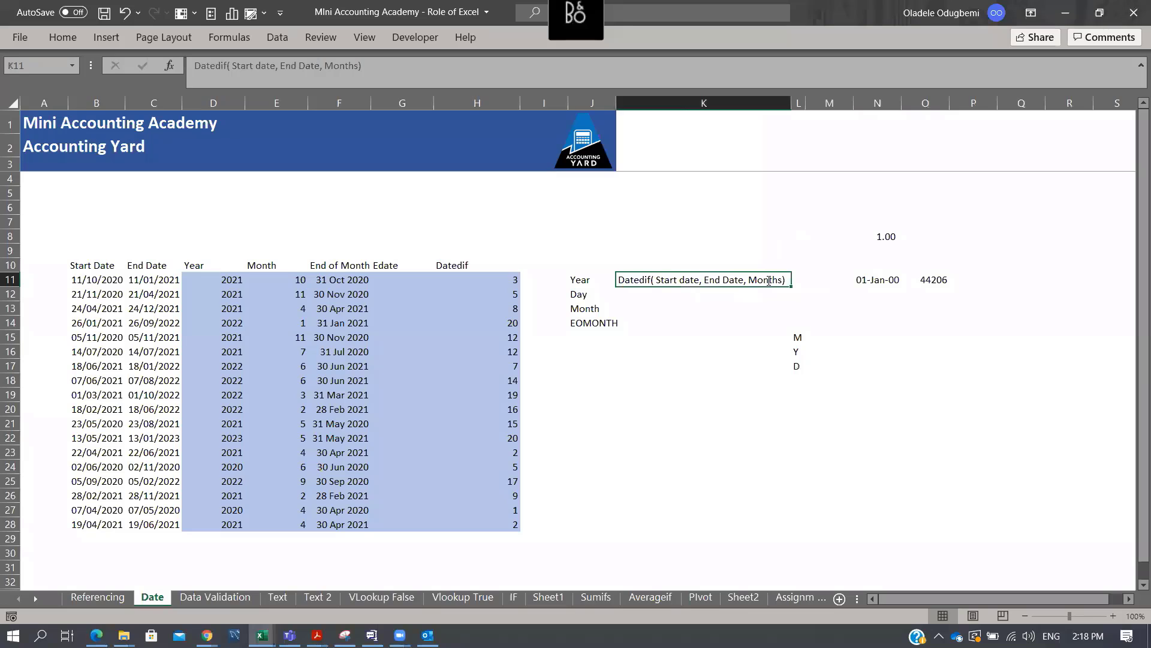
pyautogui.doubleClick(769, 280)
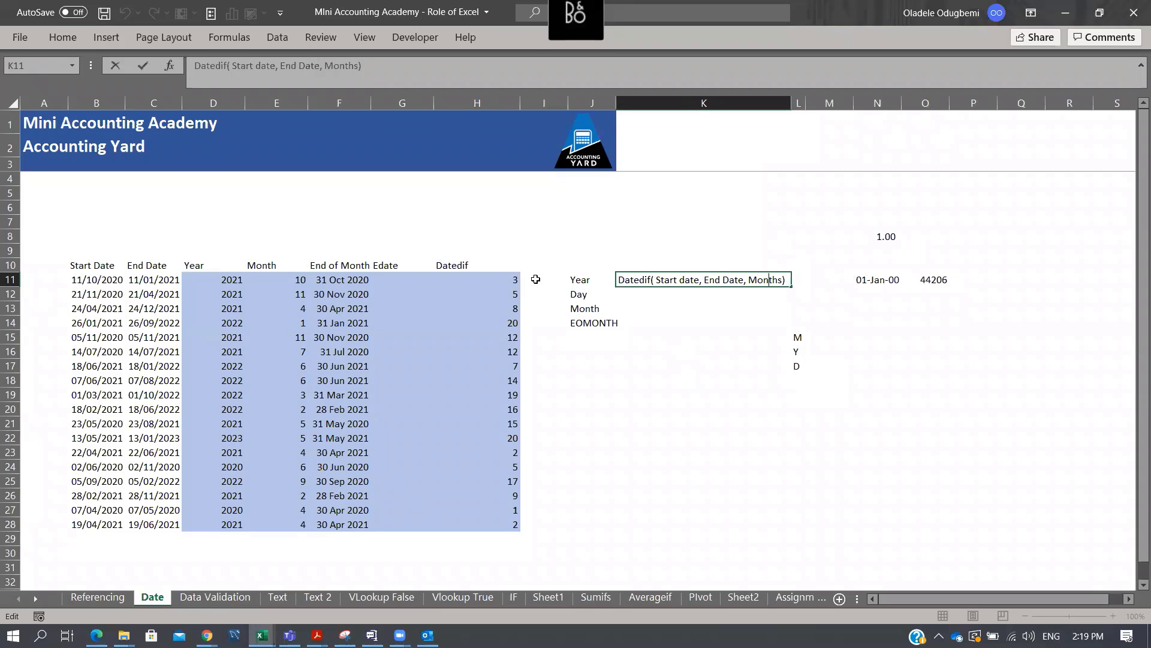
pyautogui.click(509, 281)
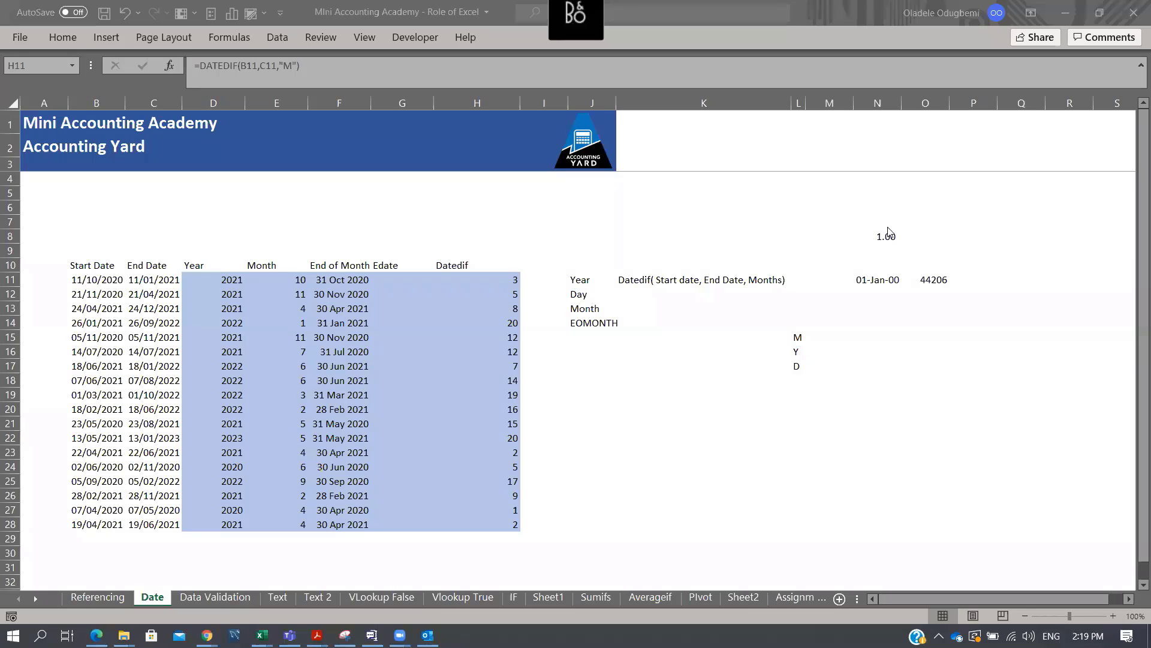
# Narrow the Datedif column H and the Edate column G to bring the table closer together
pyautogui.click(502, 275)
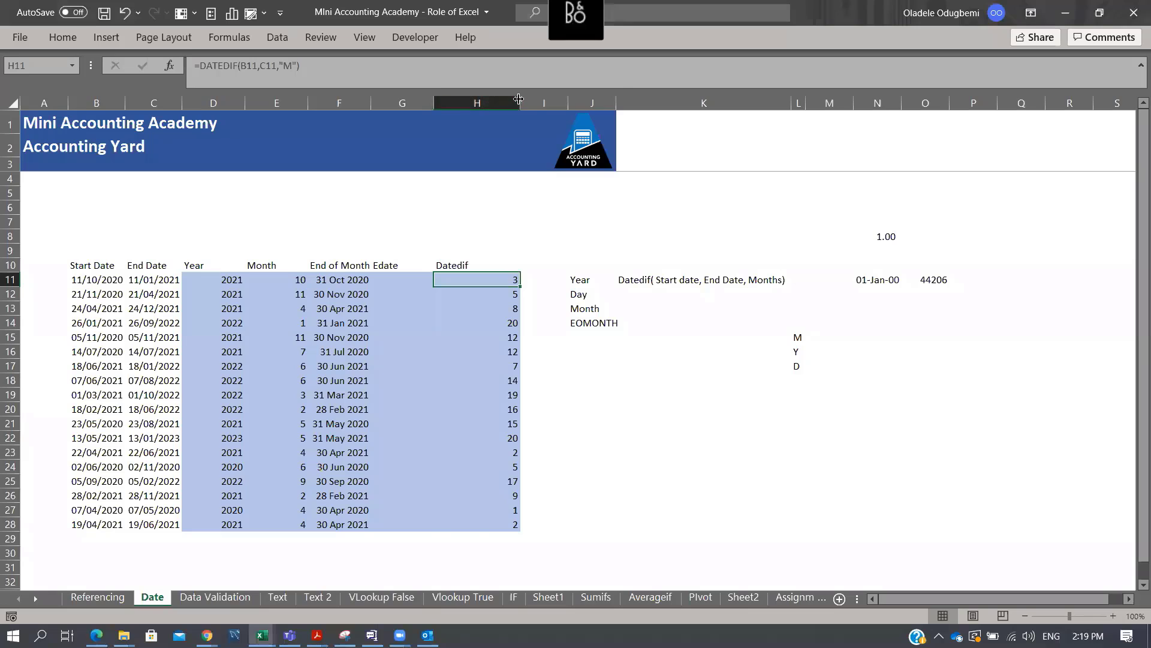
pyautogui.moveTo(520, 102); pyautogui.dragTo(474, 102)
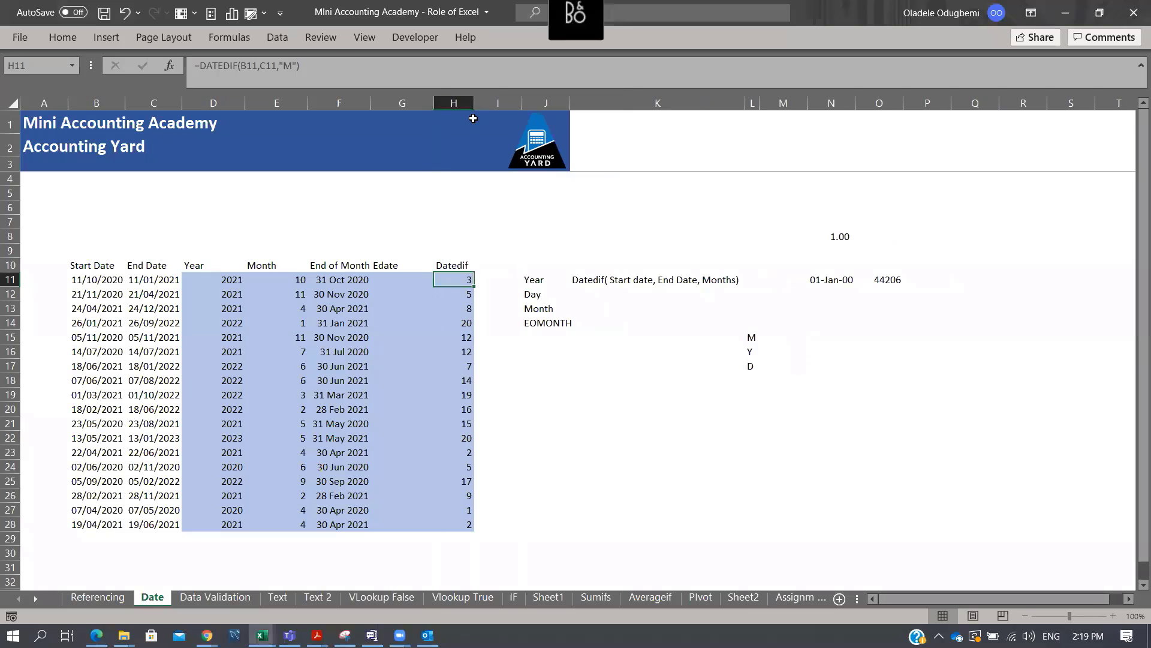
pyautogui.click(416, 105)
pyautogui.moveTo(413, 106); pyautogui.dragTo(415, 105)
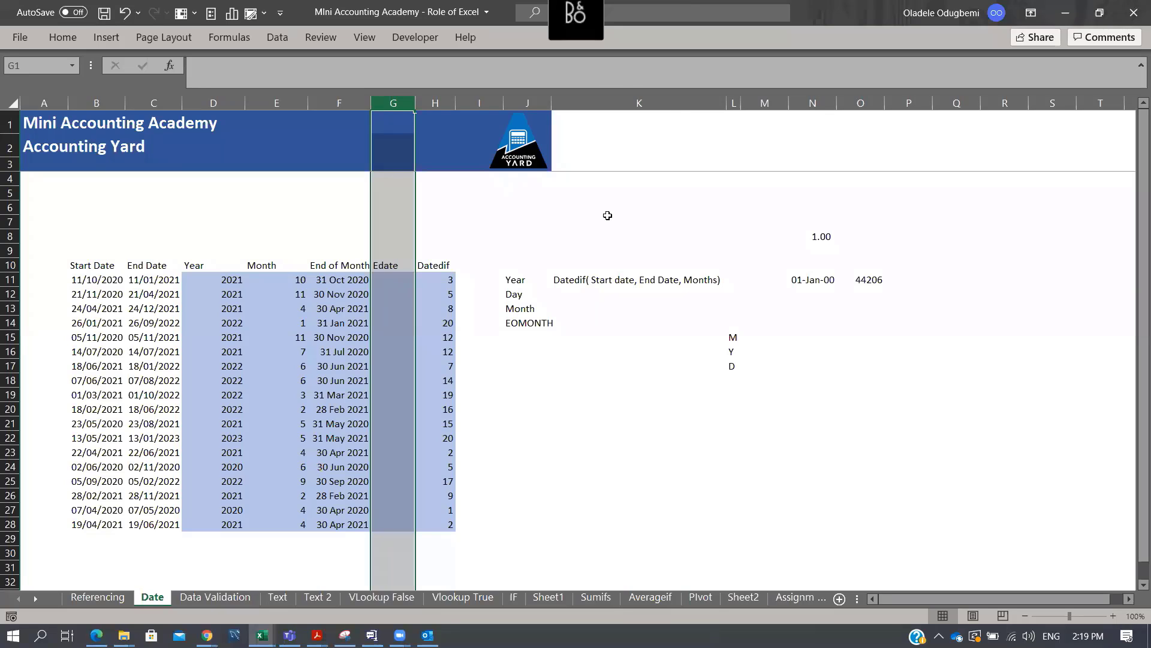
# Review the EOMONTH formula in F11 against the start date in B11, then re-enter it and refill it down to F28
pyautogui.click(348, 280)
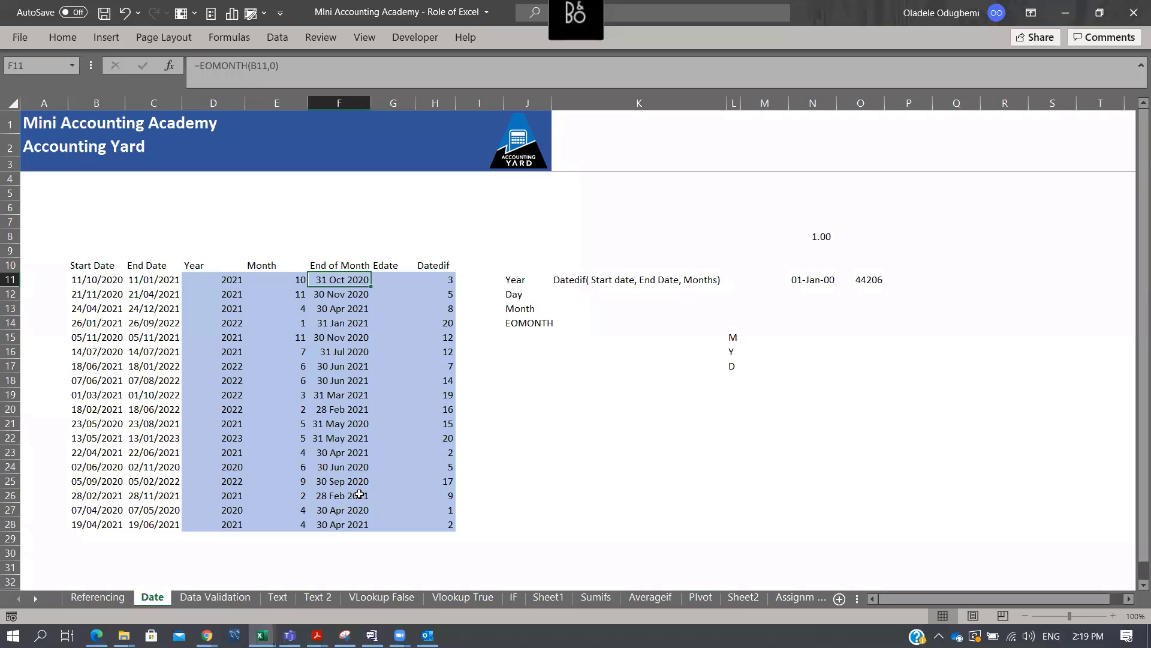
pyautogui.click(707, 422)
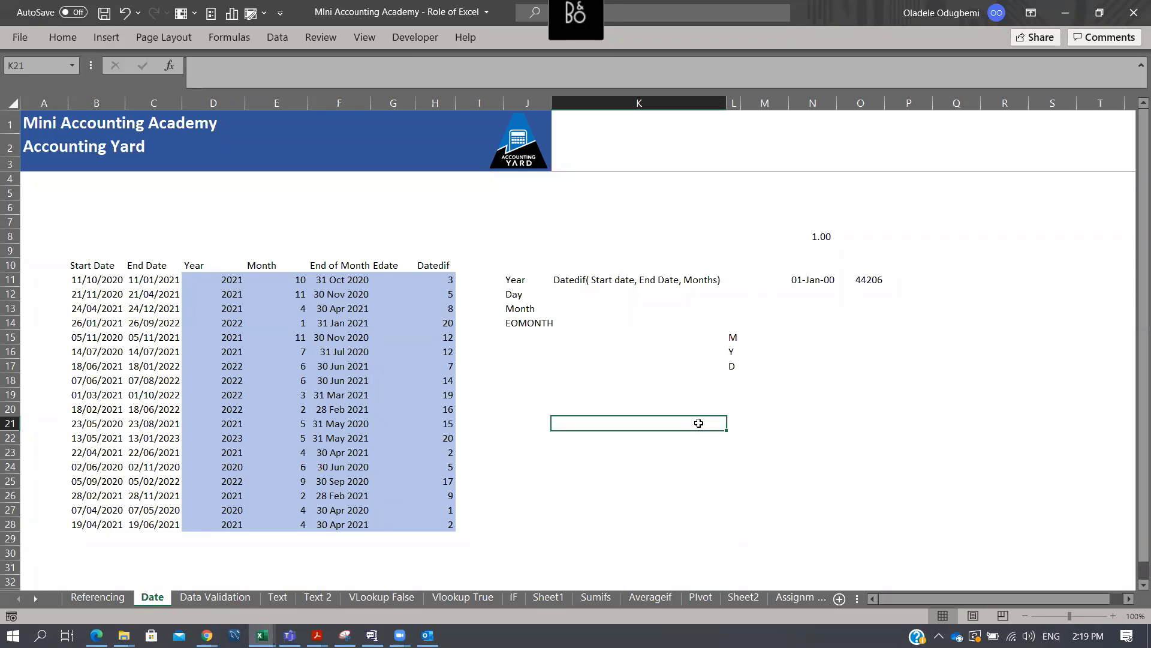
pyautogui.click(324, 280)
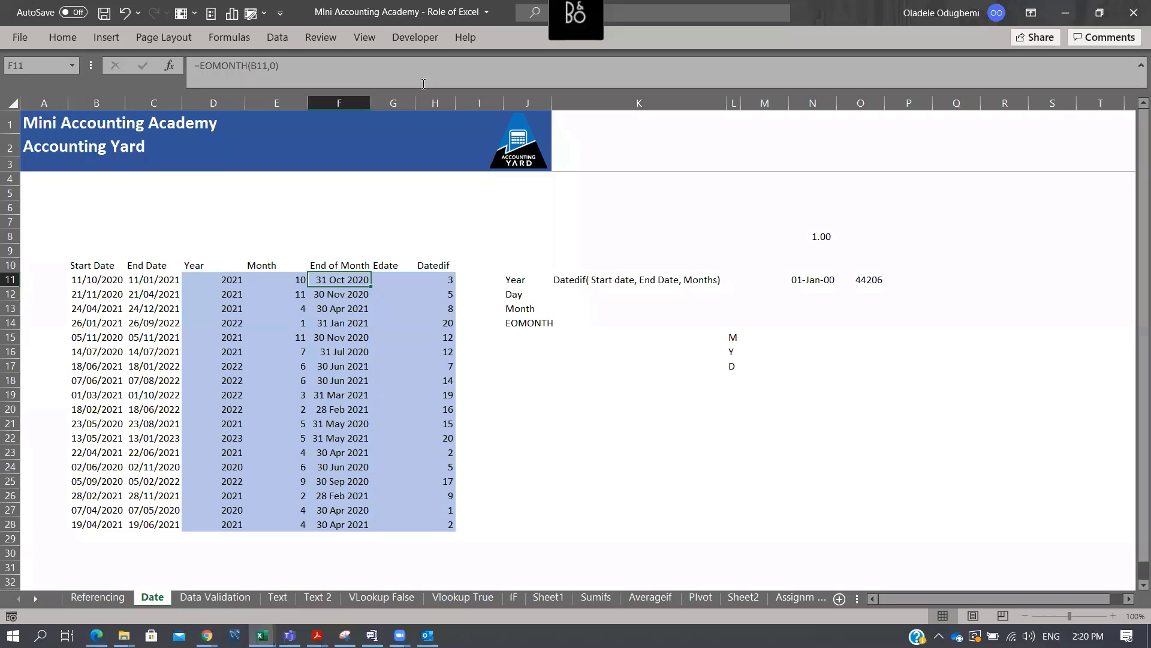
pyautogui.click(88, 282)
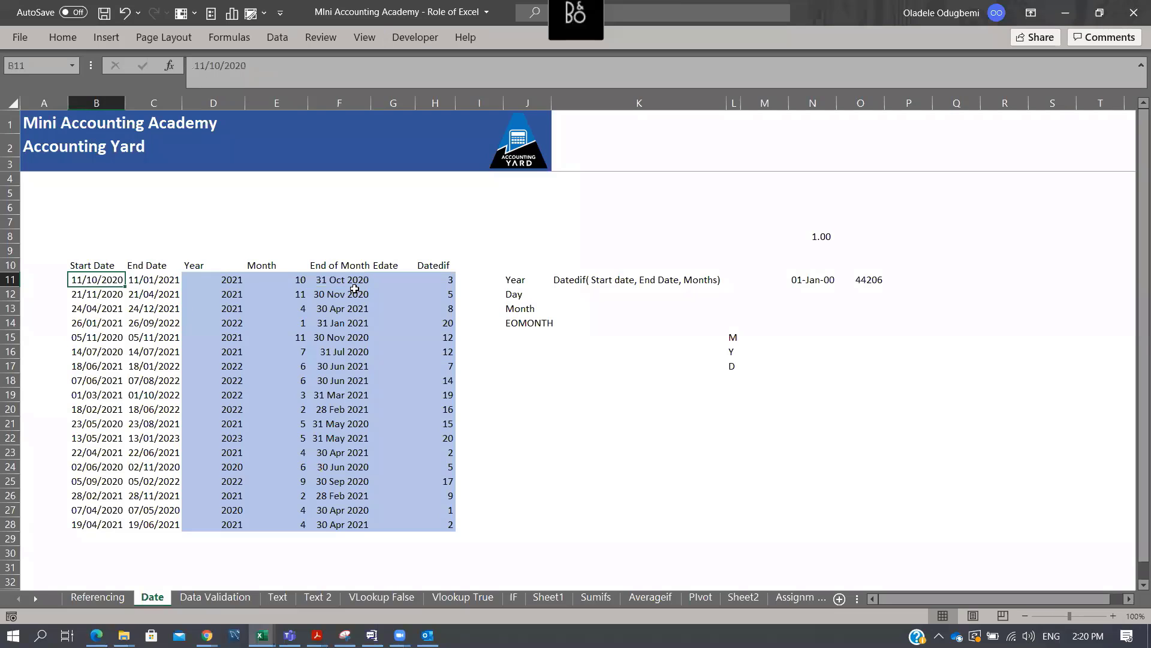
pyautogui.click(642, 103)
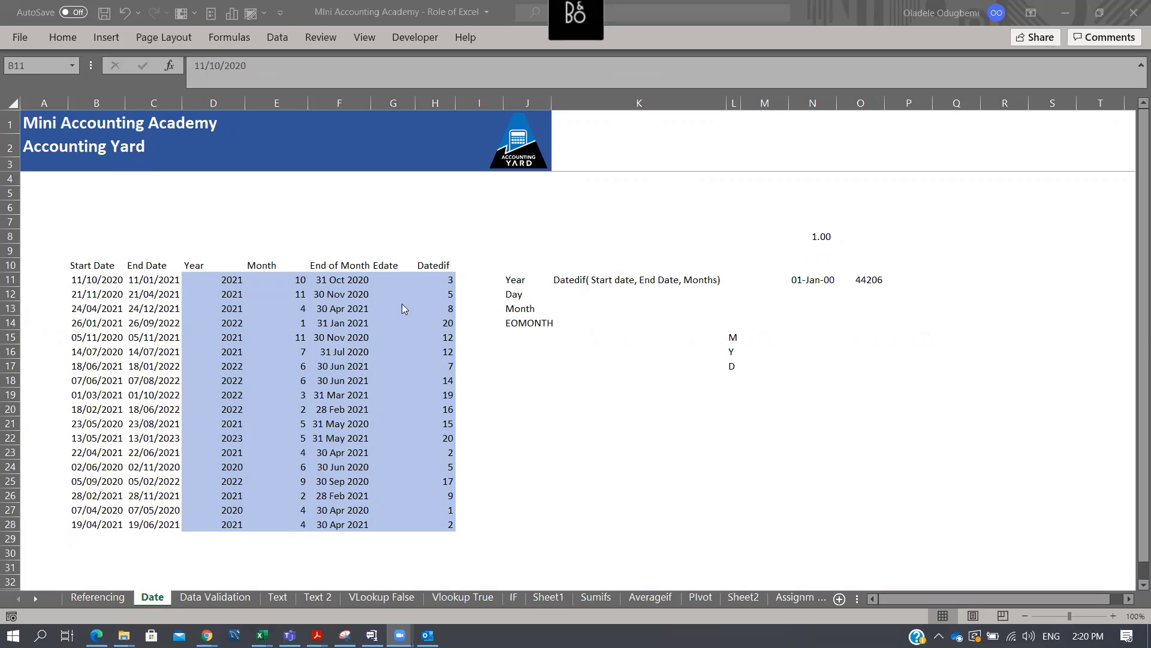
pyautogui.click(339, 280)
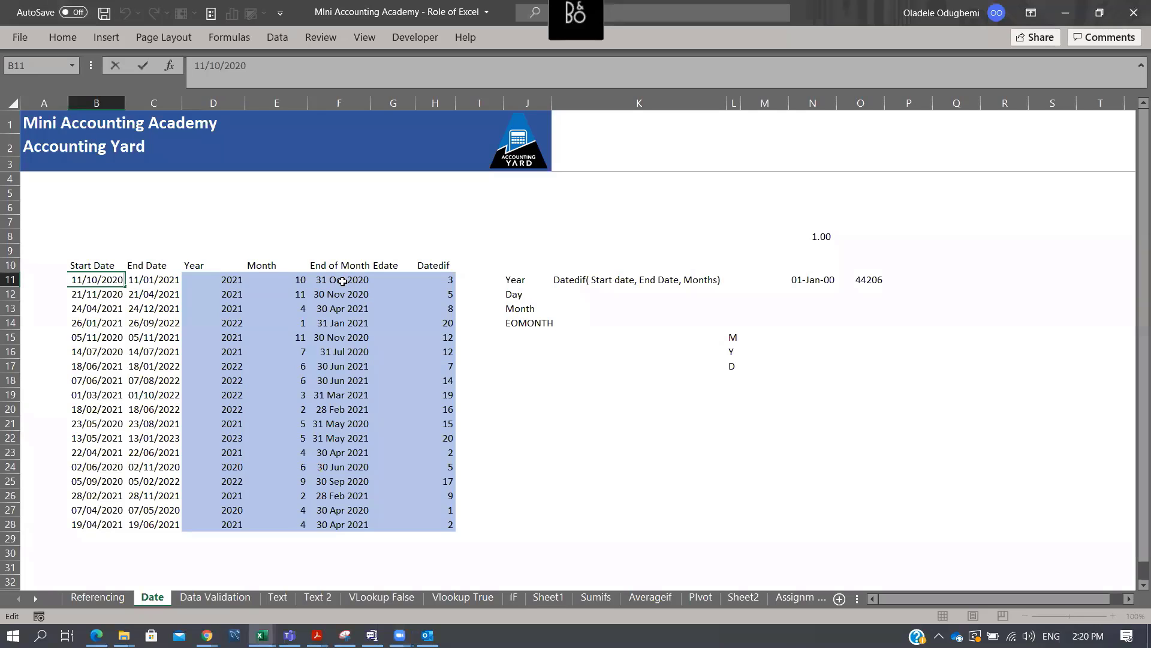
pyautogui.click(341, 279)
pyautogui.click(270, 65)
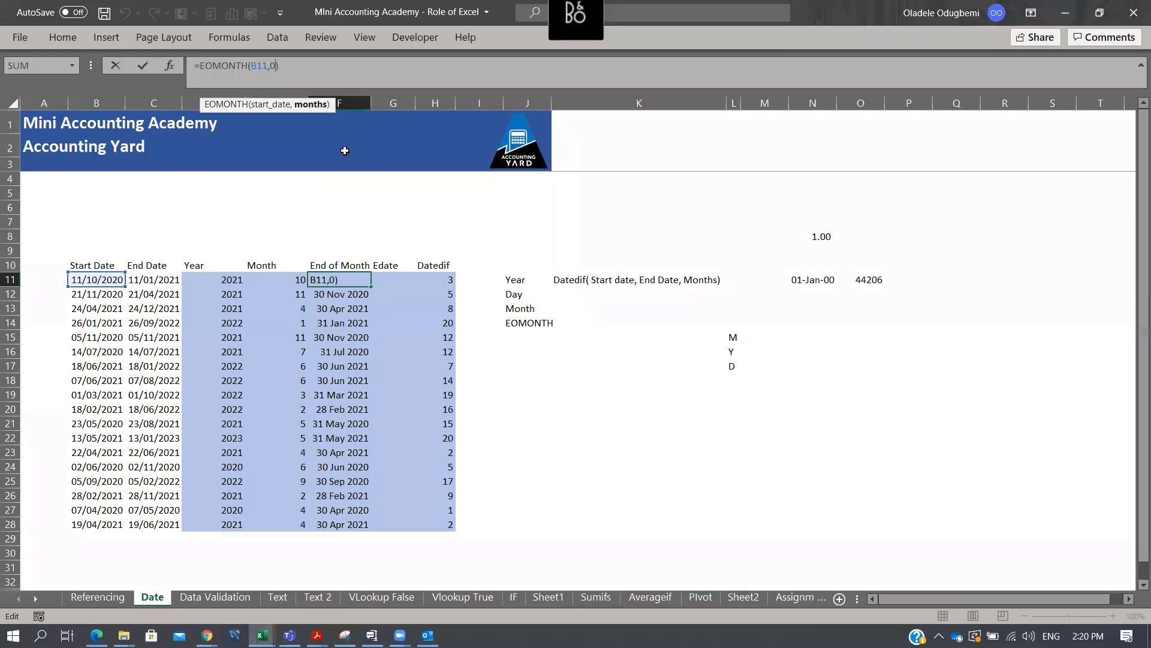
pyautogui.hotkey('ctrl', 'Return')
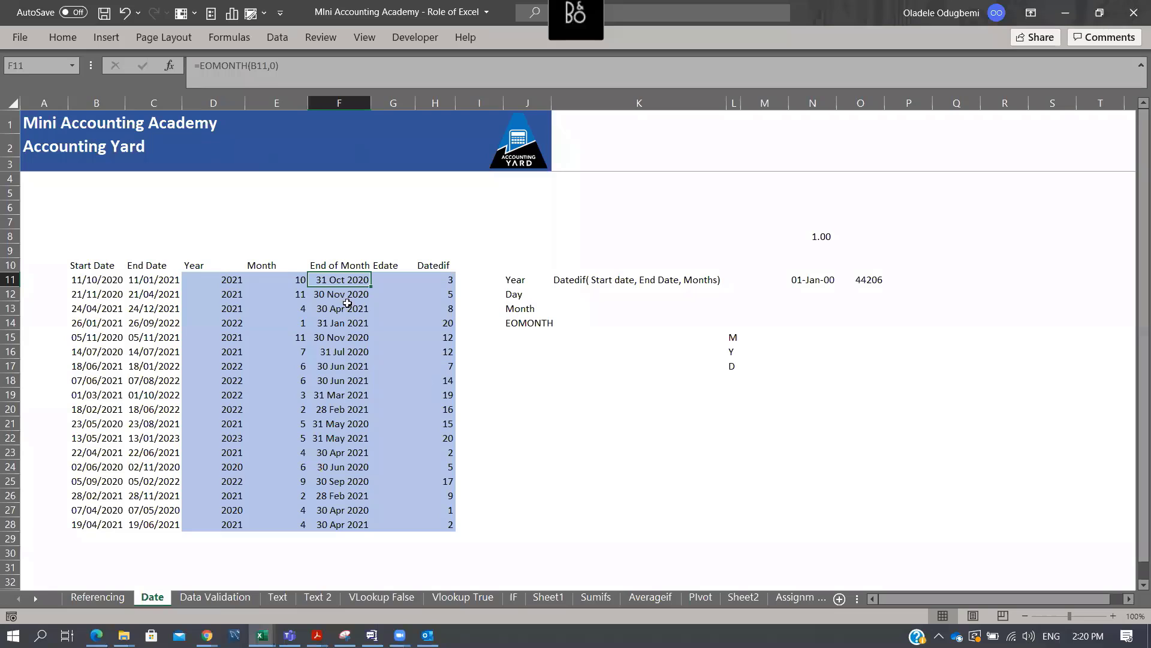
pyautogui.doubleClick(371, 287)
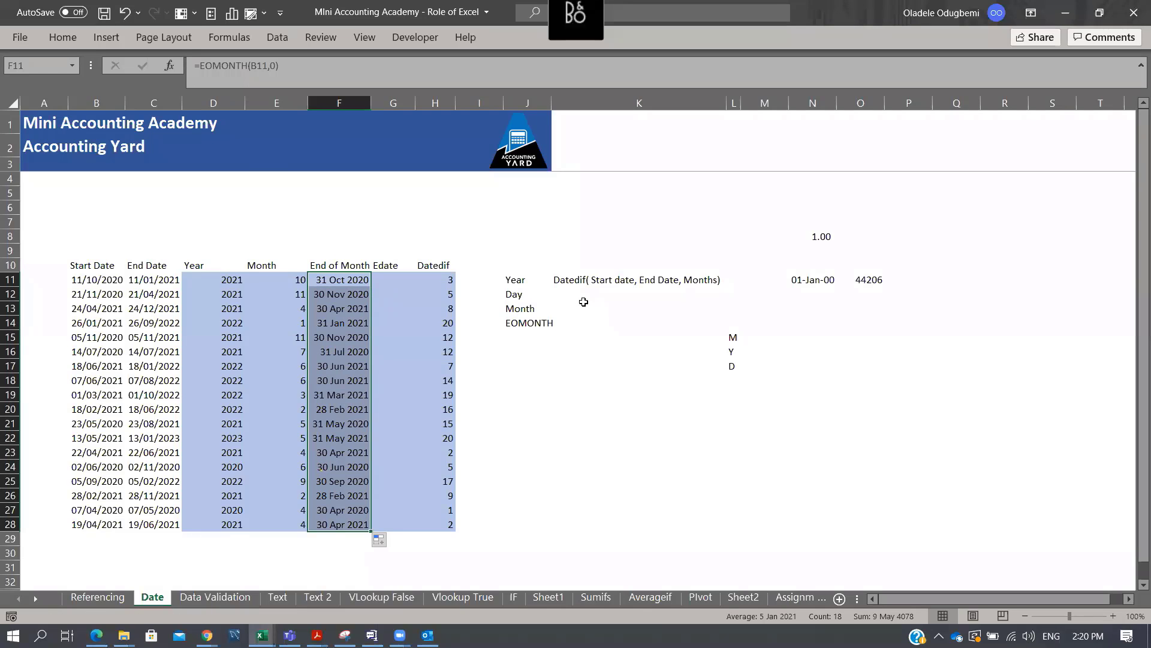
# Open the Data Validation sheet and select the blank cell M10
pyautogui.click(573, 41)
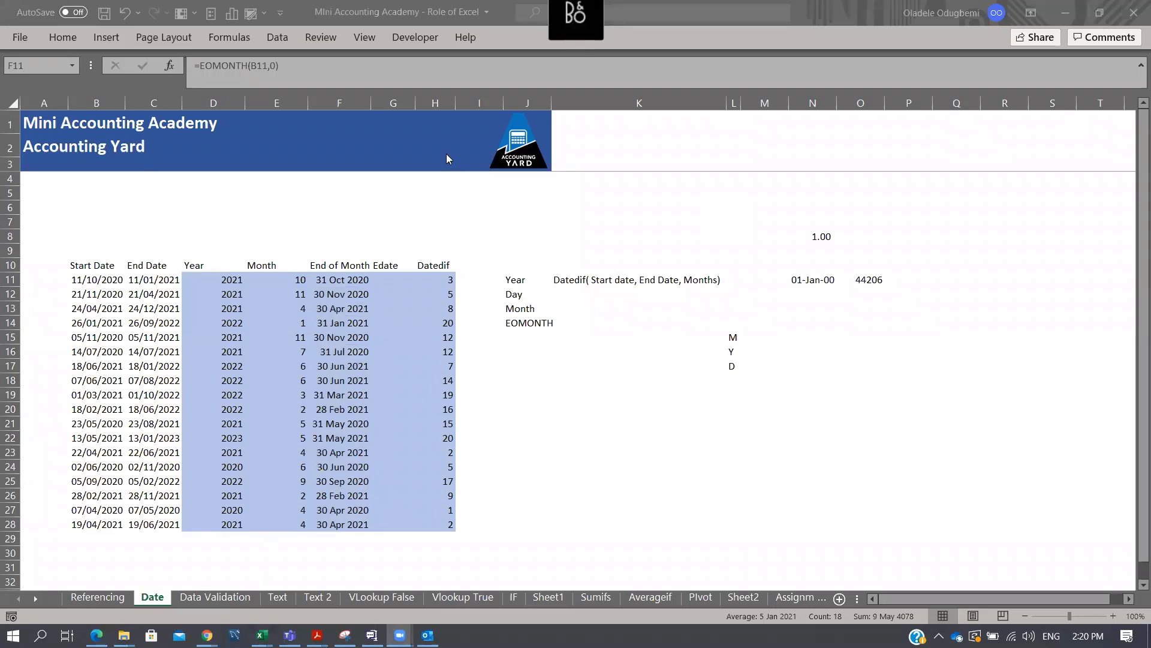
pyautogui.click(235, 595)
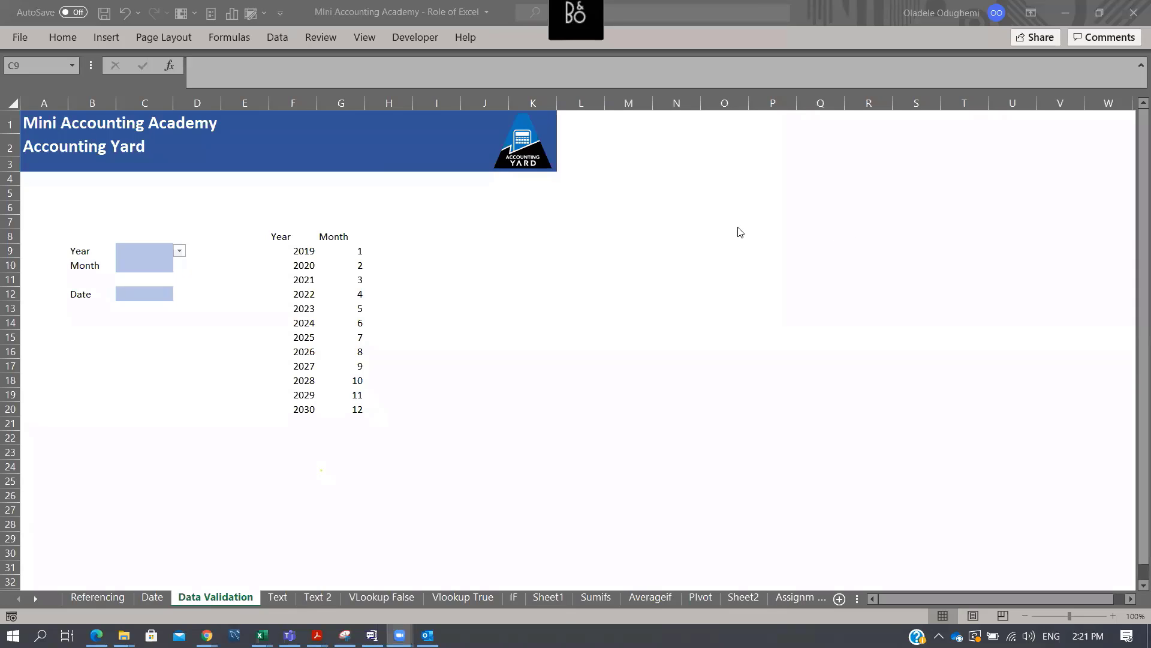
pyautogui.click(610, 266)
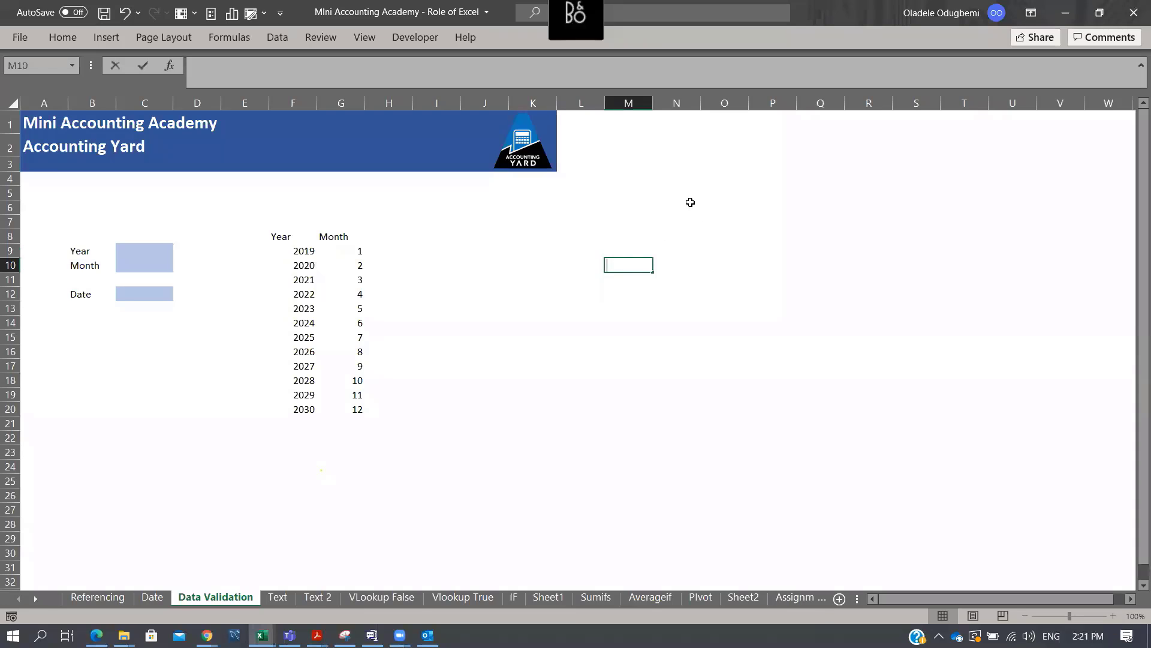
# Enter the sample date "jan 1 2019" as text in cell M10
pyautogui.write('jan 1')
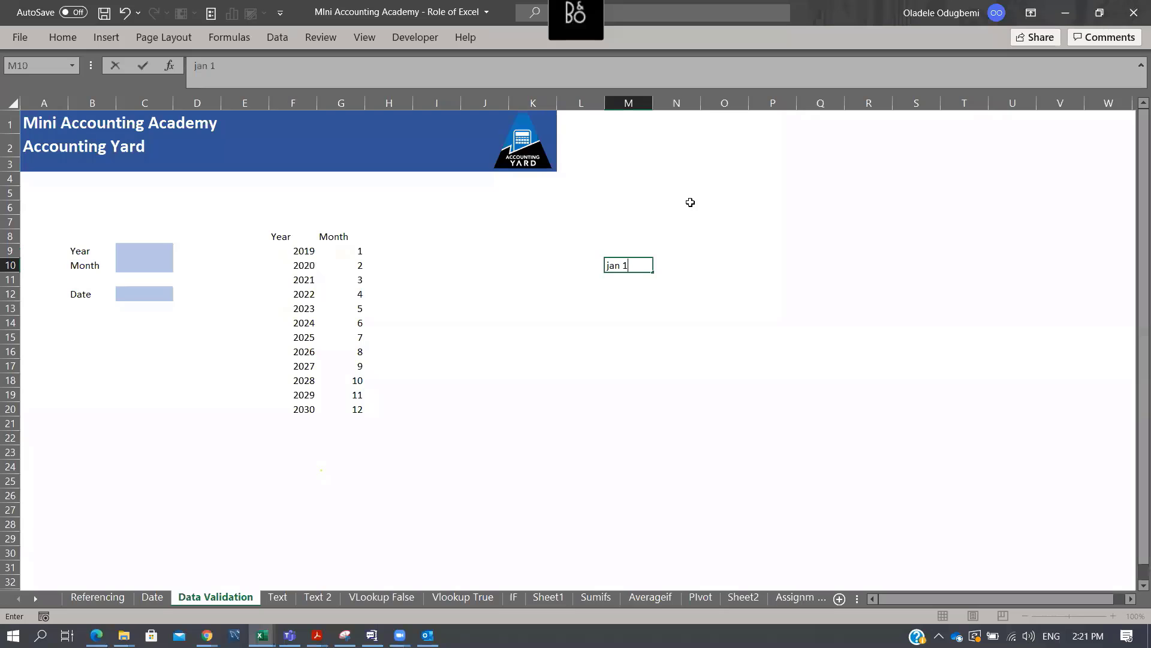
pyautogui.write(' 2019')
pyautogui.press('Return')
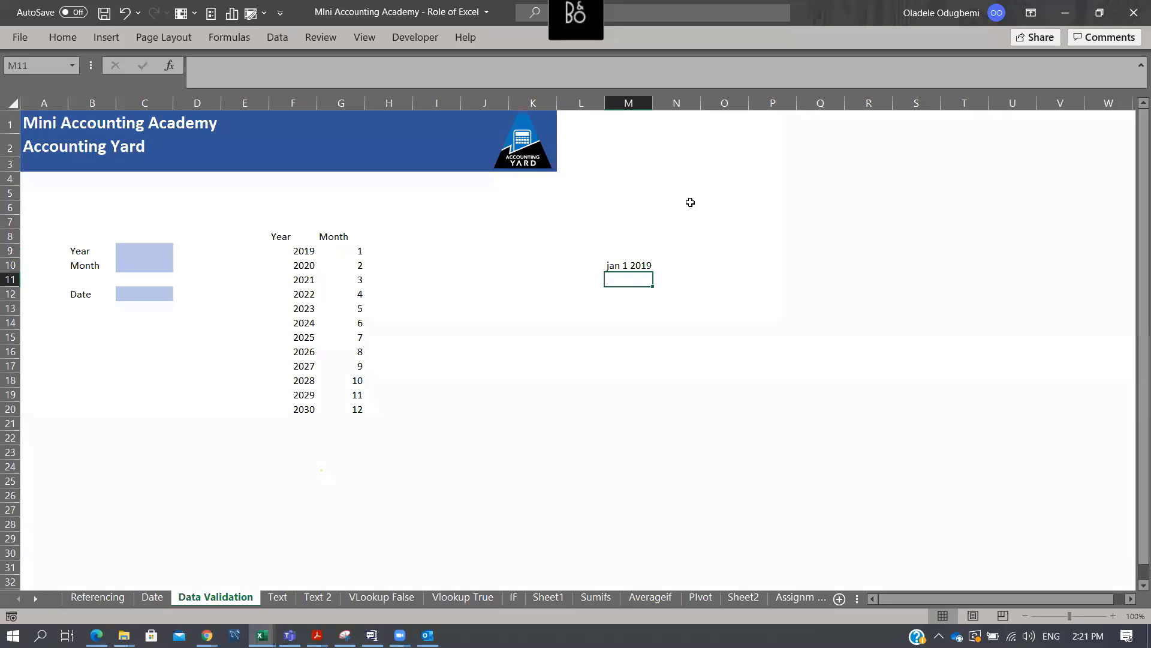
pyautogui.click(647, 268)
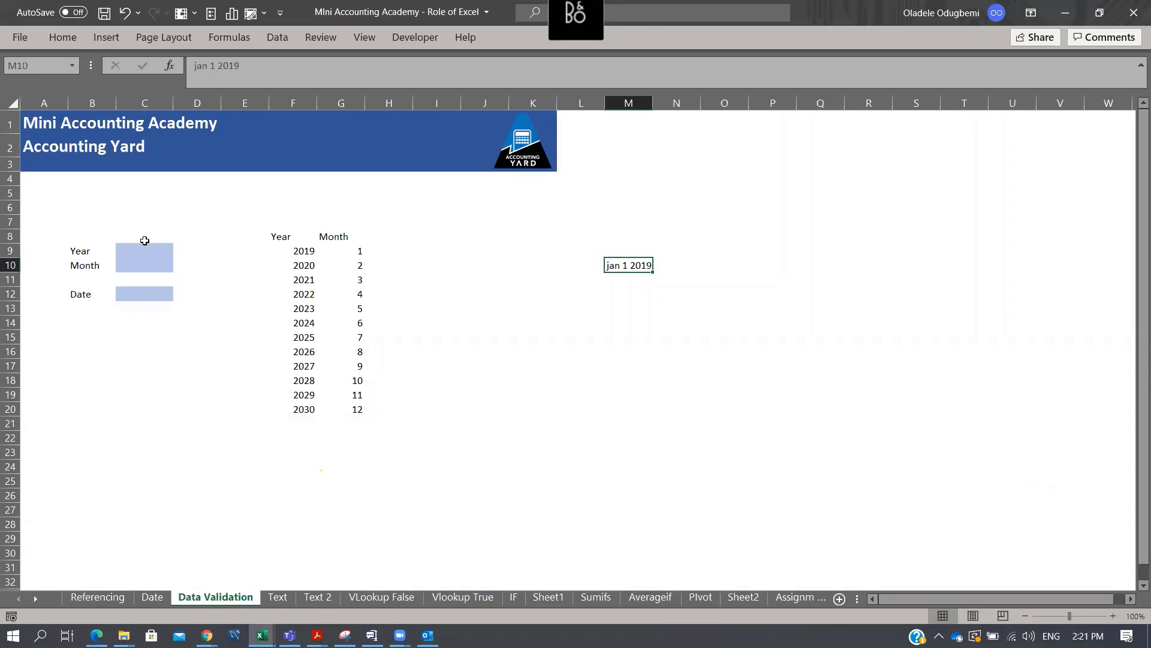
# Clear the blue fill from C9:C13 by copying the blank cell D9 over the range
pyautogui.click(198, 247)
pyautogui.hotkey('ctrl', 'c')
pyautogui.press('Left')
pyautogui.hotkey('shift', 'Down')
pyautogui.hotkey('shift', 'Down')
pyautogui.hotkey('shift', 'Down')
pyautogui.hotkey('shift', 'Down')
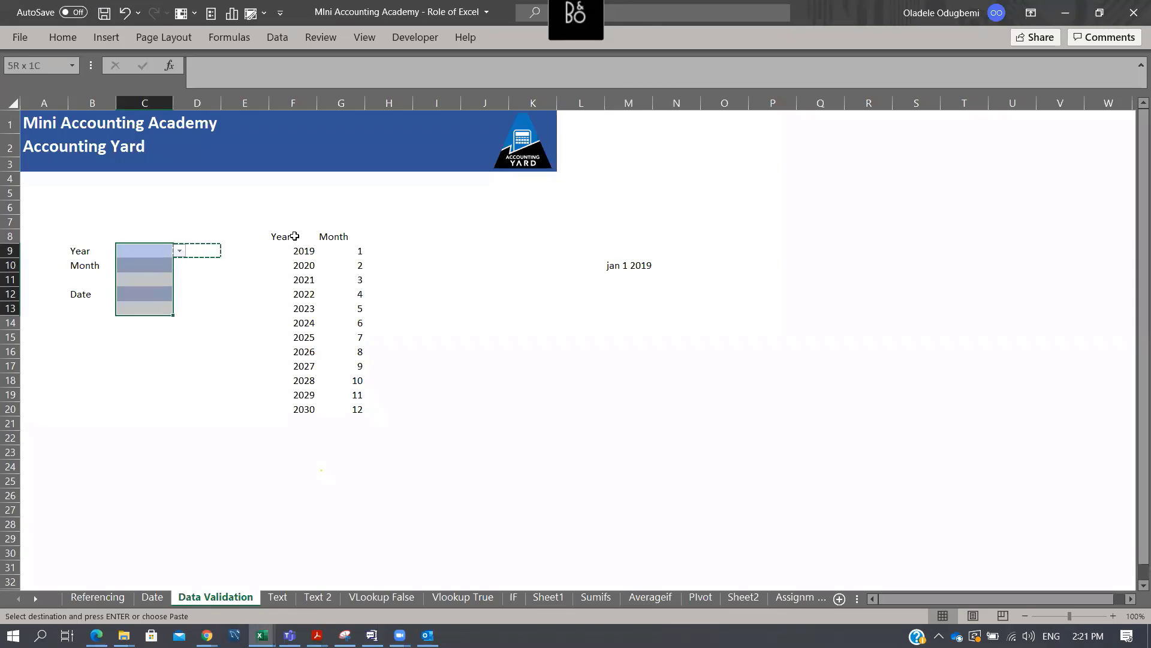
pyautogui.hotkey('ctrl', 'v')
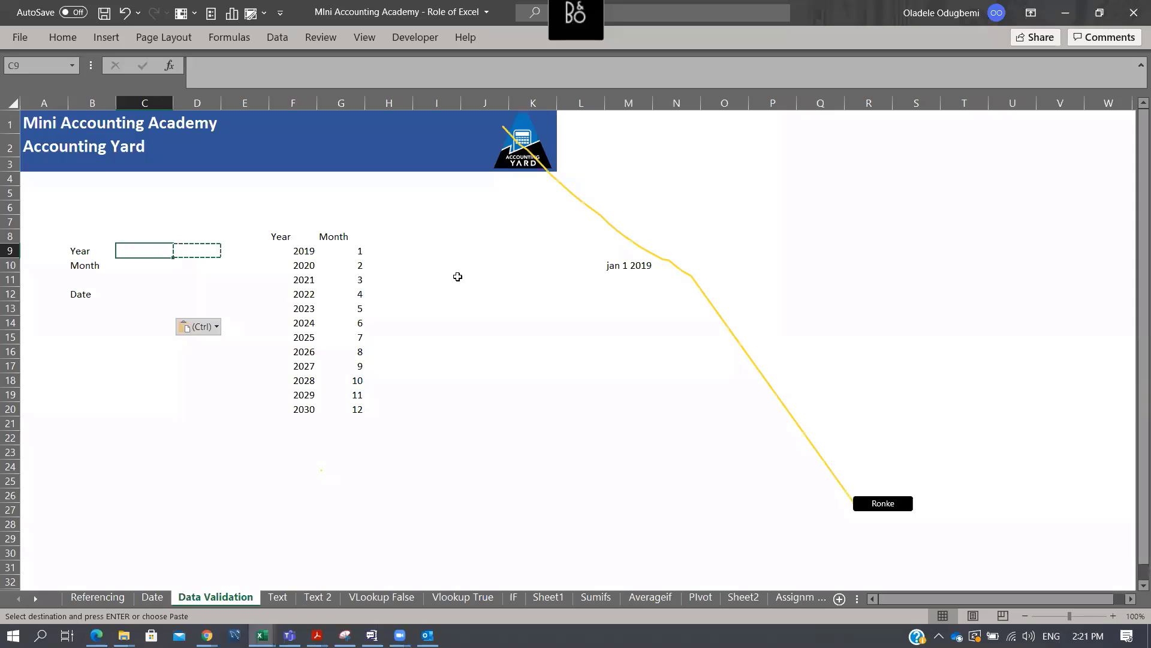
pyautogui.click(812, 442)
# Add list data validation to the Year cell C9 with the years in F9:F20 as source
pyautogui.click(124, 250)
pyautogui.click(277, 37)
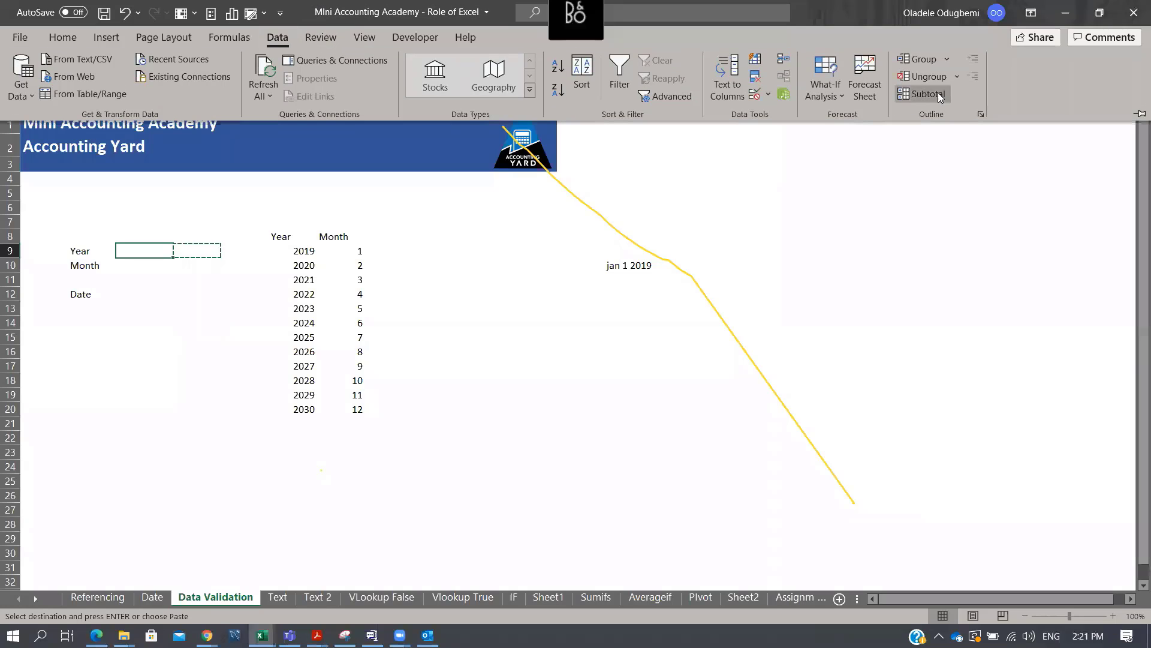
pyautogui.click(768, 94)
pyautogui.click(779, 115)
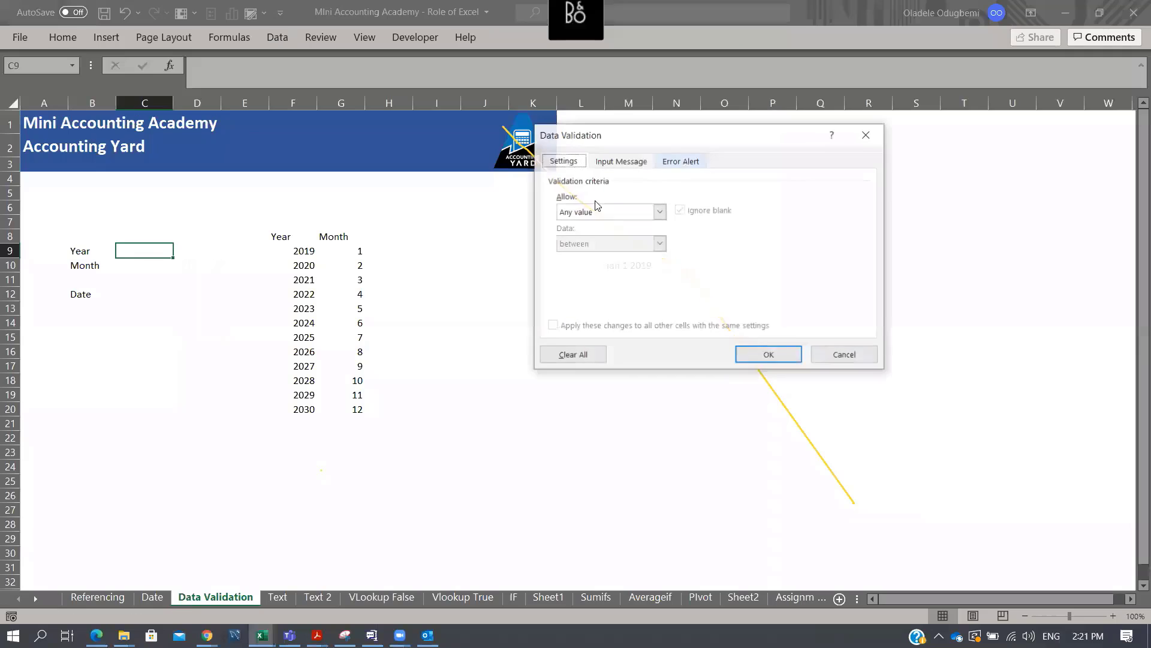
pyautogui.click(659, 212)
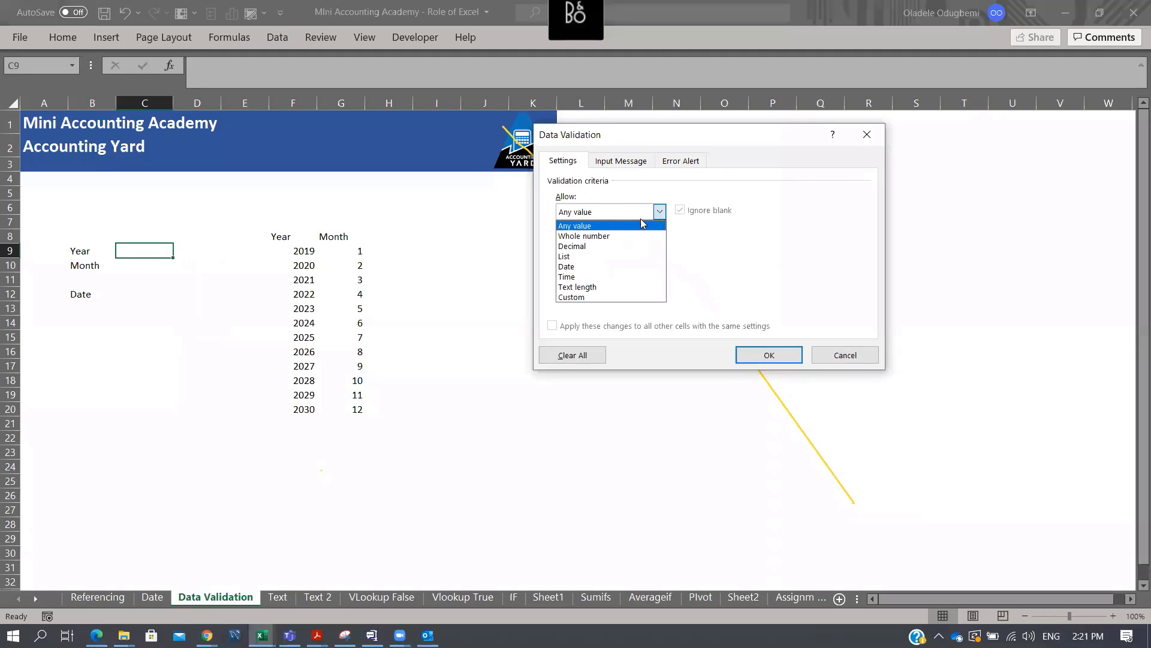
pyautogui.click(600, 256)
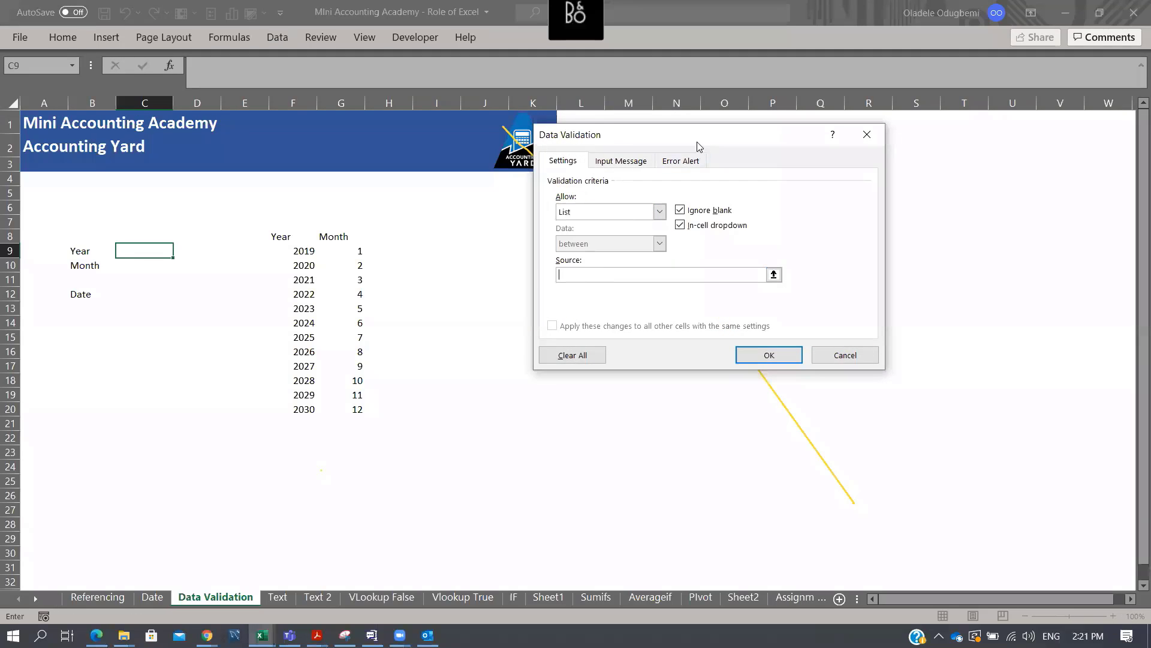
pyautogui.moveTo(702, 140); pyautogui.dragTo(934, 113)
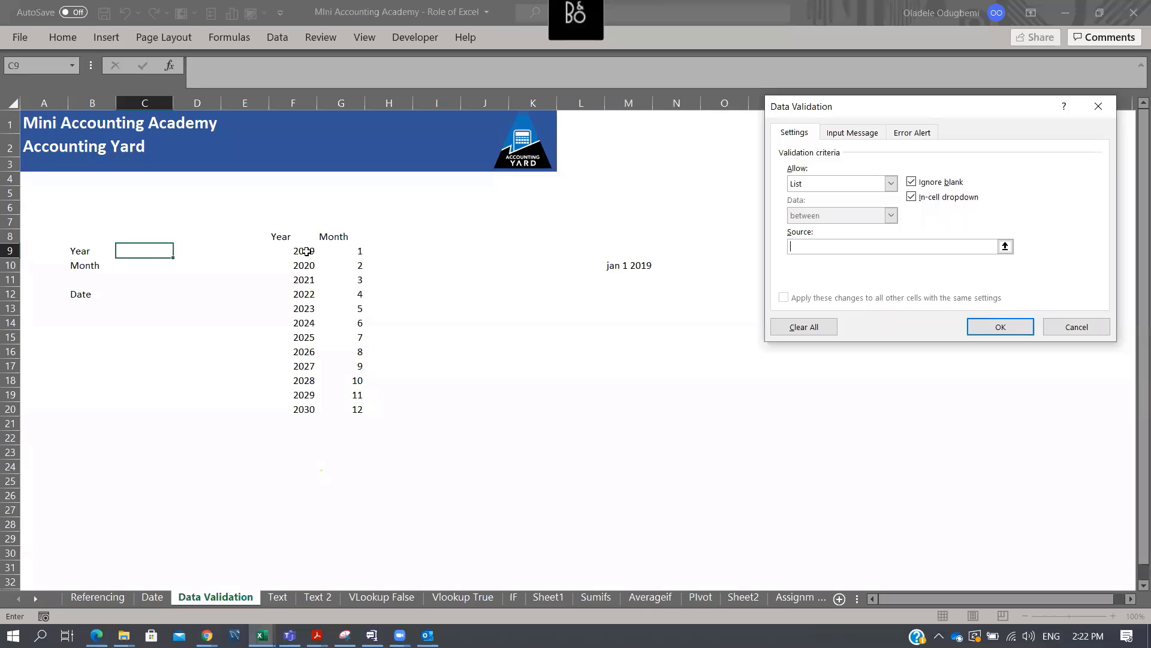
pyautogui.moveTo(313, 252); pyautogui.dragTo(302, 410)
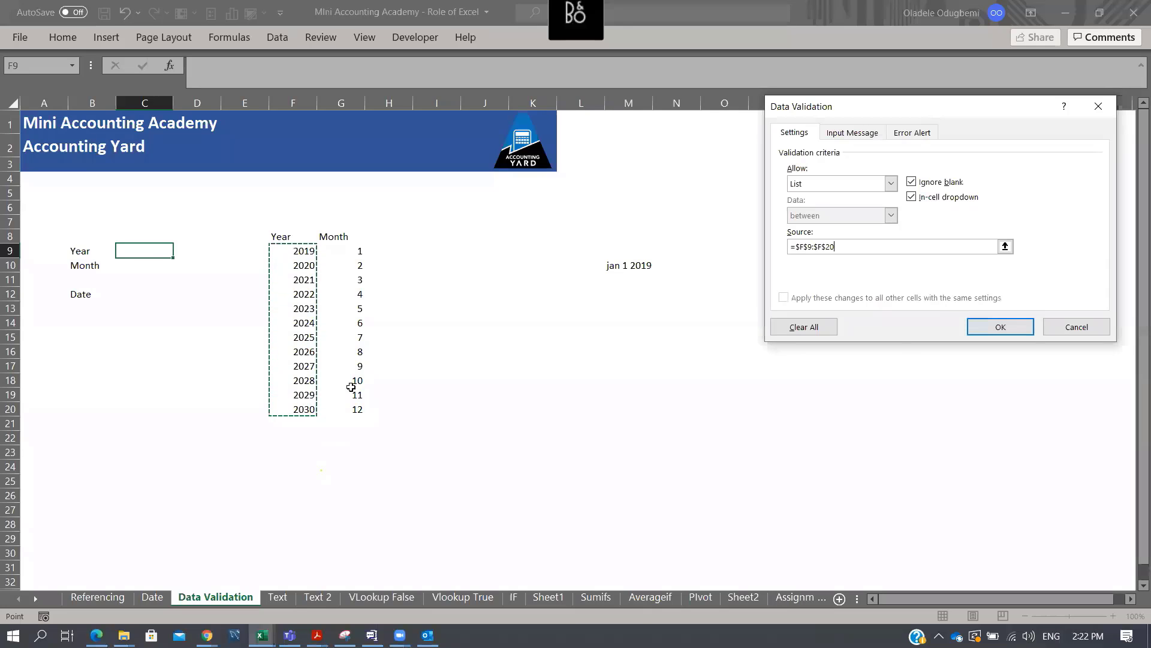
pyautogui.press('Return')
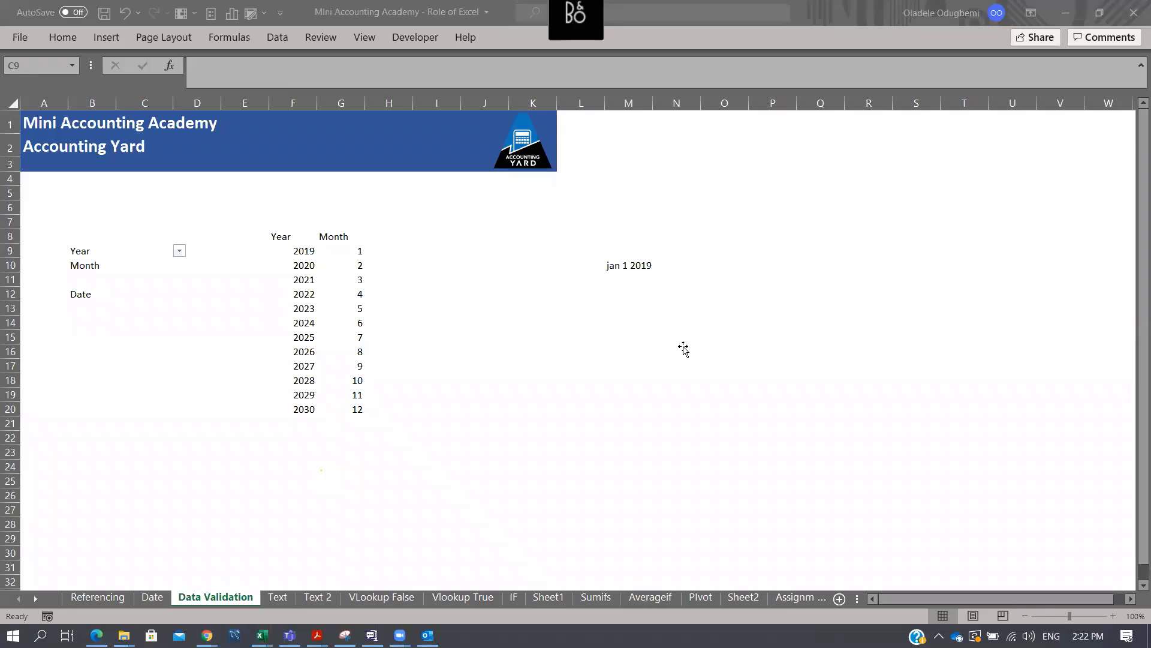
# Try the year list in C9 by picking 2019, and set the cell to 2023
pyautogui.click(178, 252)
pyautogui.click(170, 259)
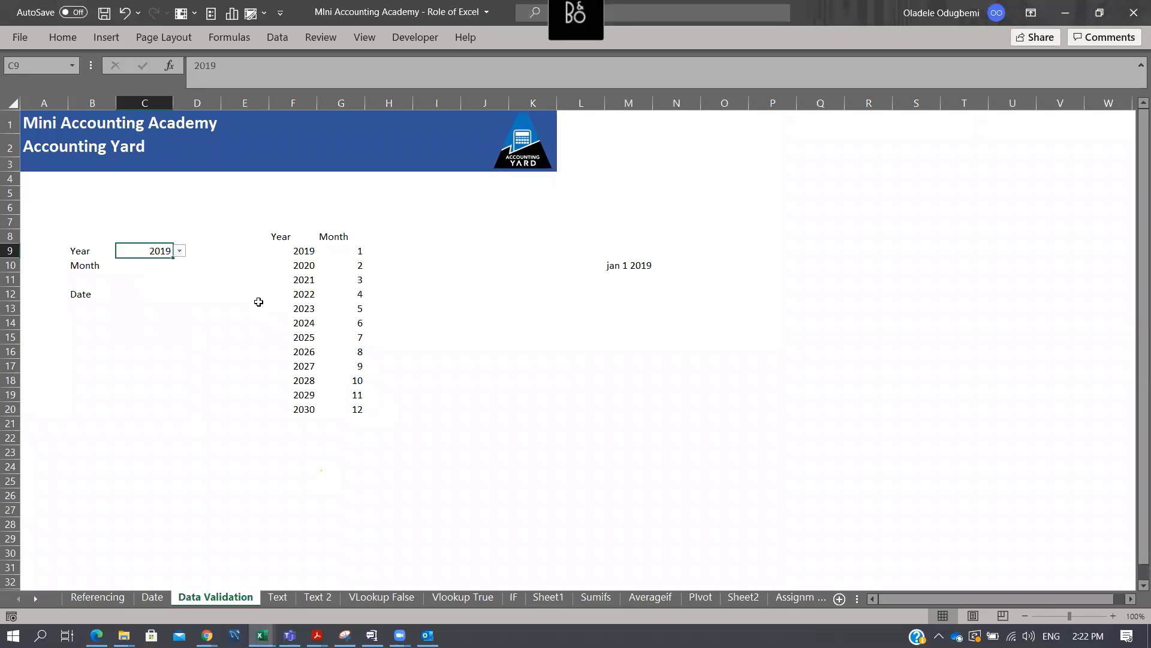
pyautogui.click(180, 251)
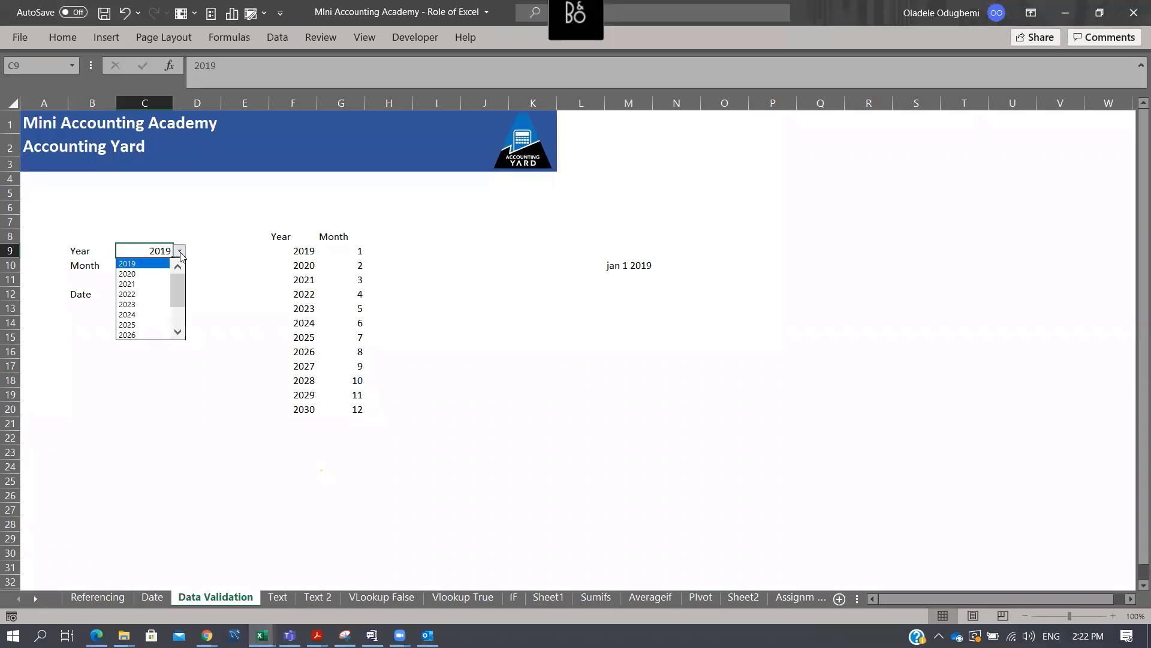
pyautogui.click(143, 295)
# Add list data validation to the Month cell C10 with the month numbers in G9:G20 as source
pyautogui.click(150, 265)
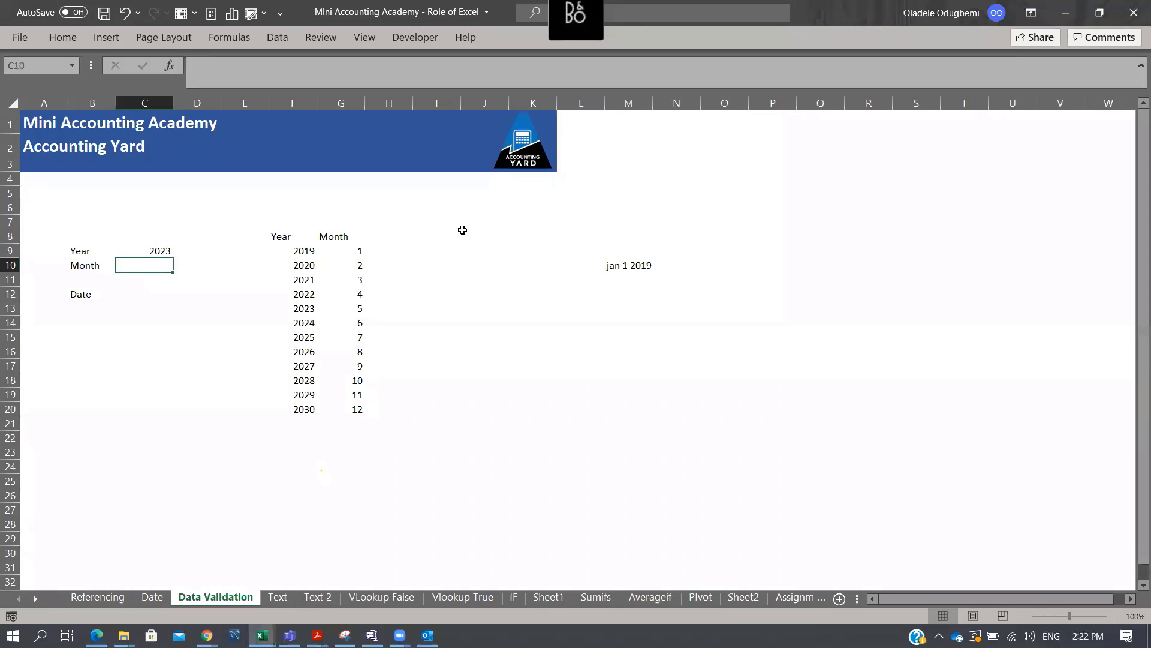
pyautogui.click(276, 37)
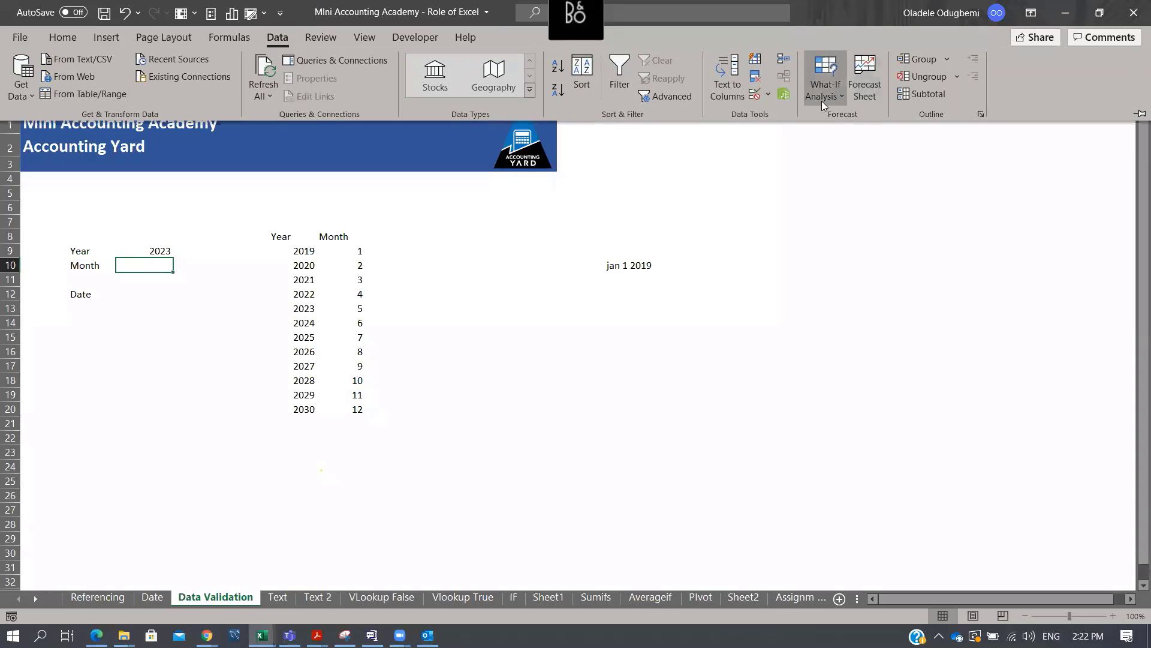
pyautogui.click(767, 95)
pyautogui.click(777, 115)
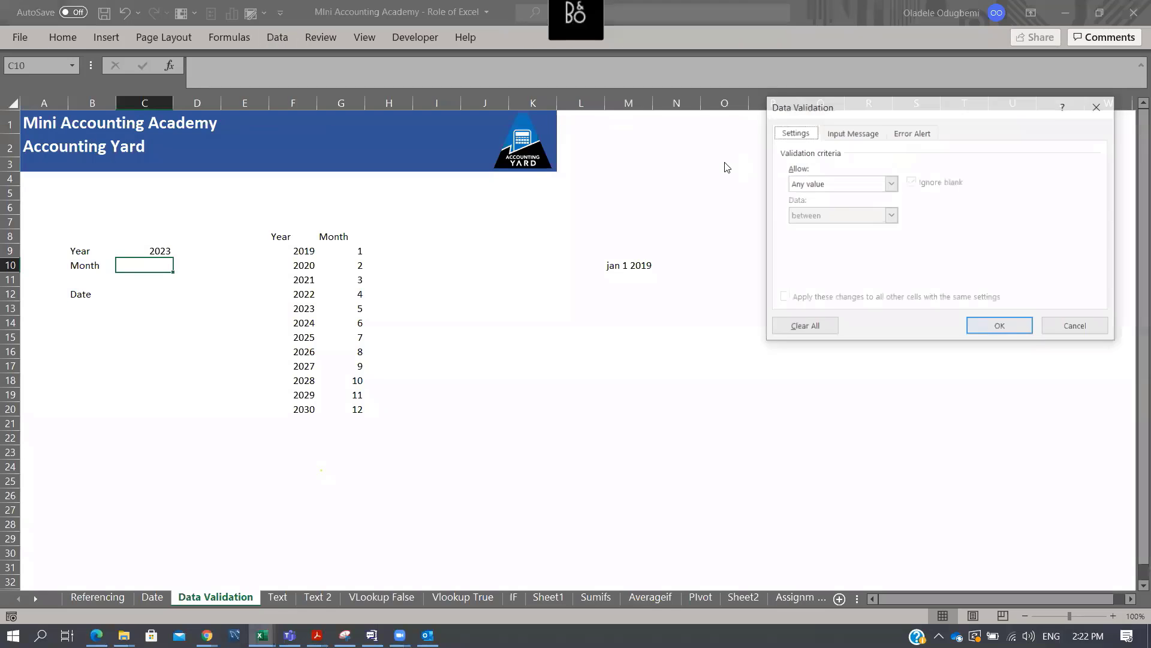
pyautogui.click(889, 184)
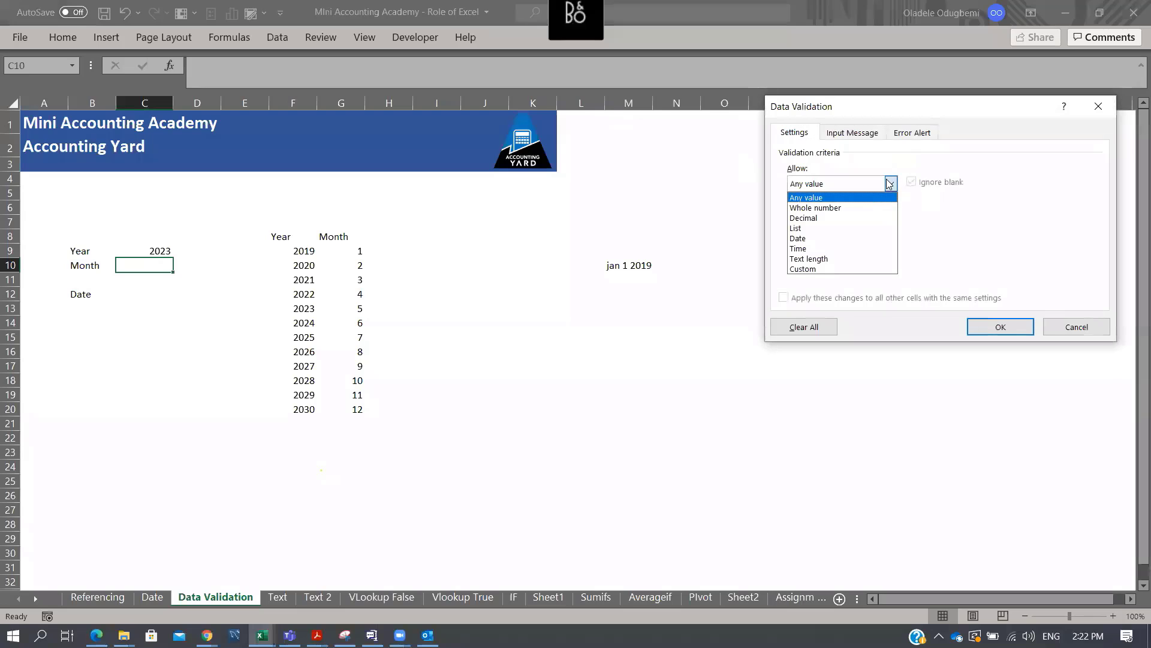
pyautogui.click(833, 228)
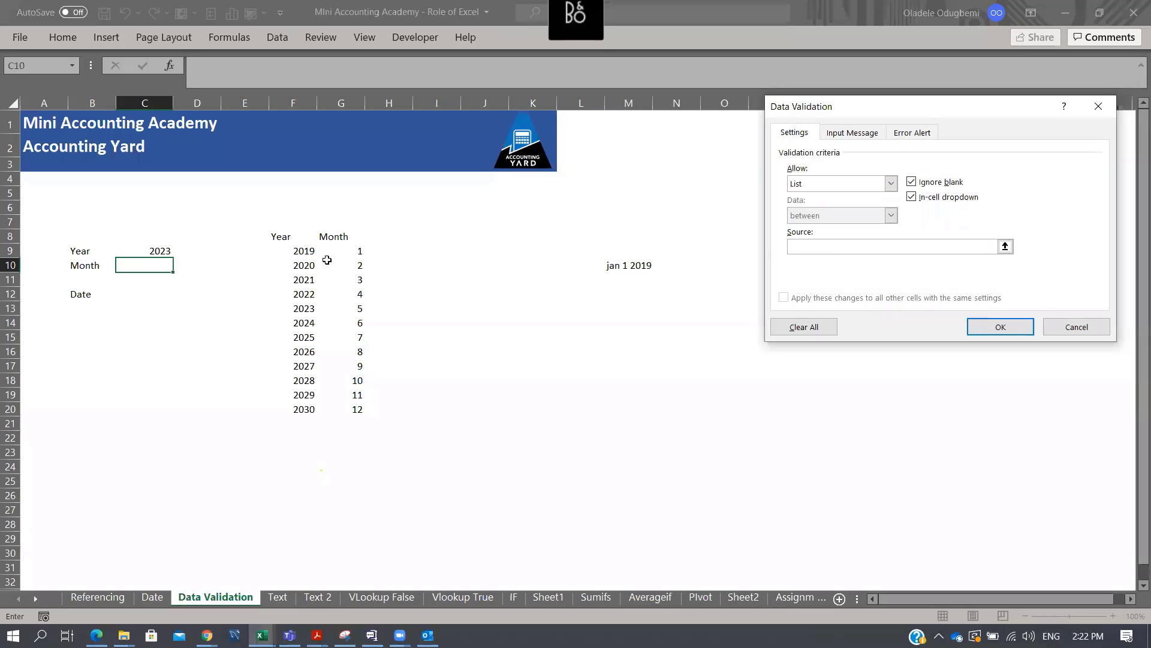
pyautogui.moveTo(359, 252); pyautogui.dragTo(355, 410)
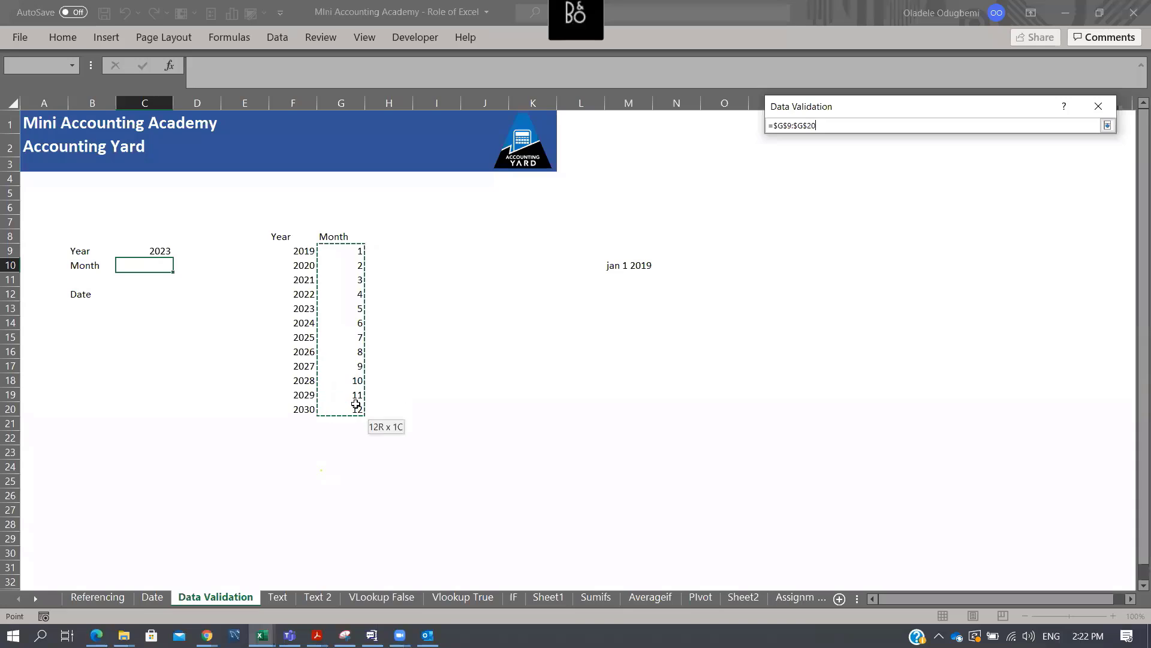
pyautogui.click(999, 326)
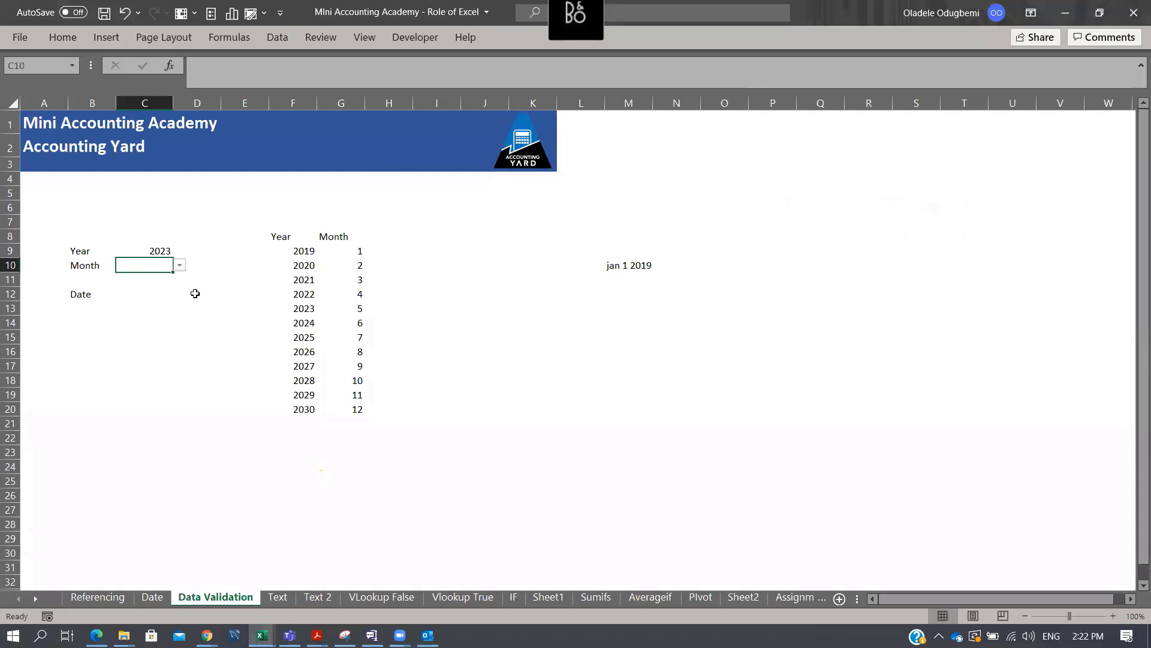
# Try the month list in C10 by picking 3, and set the cell to 10
pyautogui.click(179, 265)
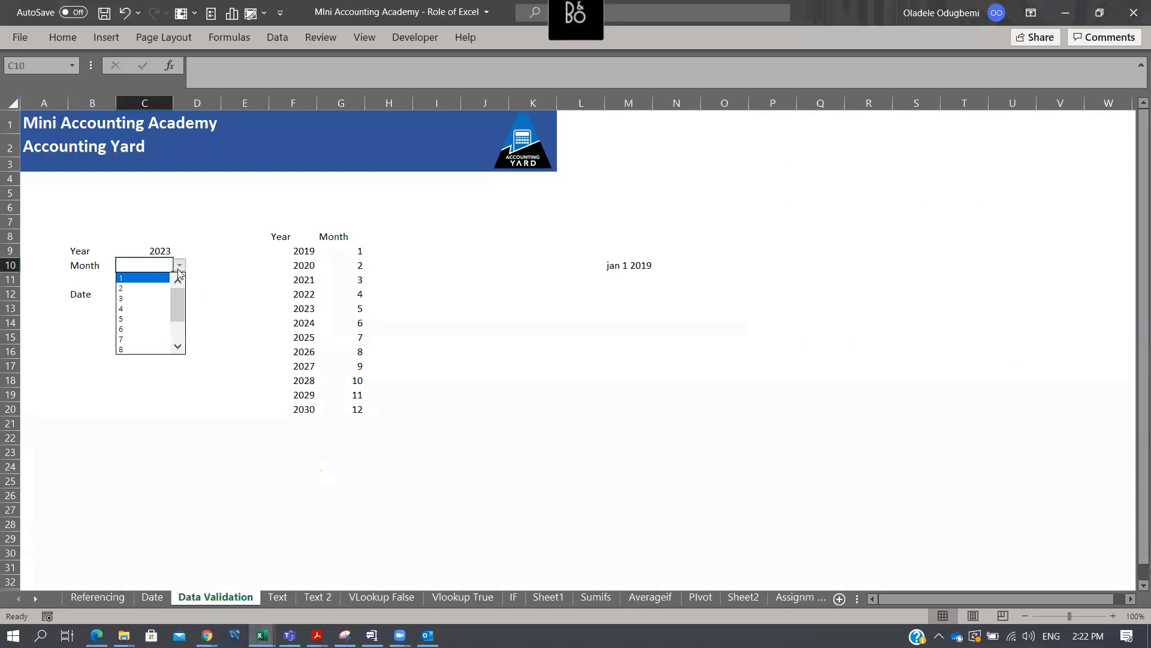
pyautogui.click(148, 299)
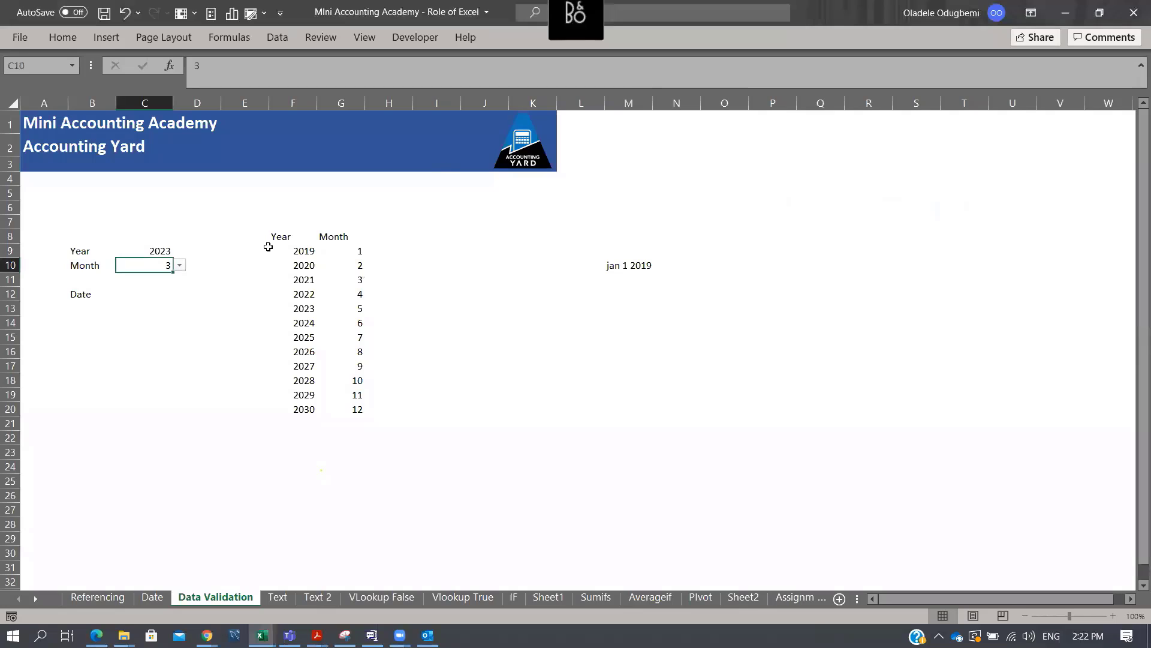
pyautogui.click(180, 266)
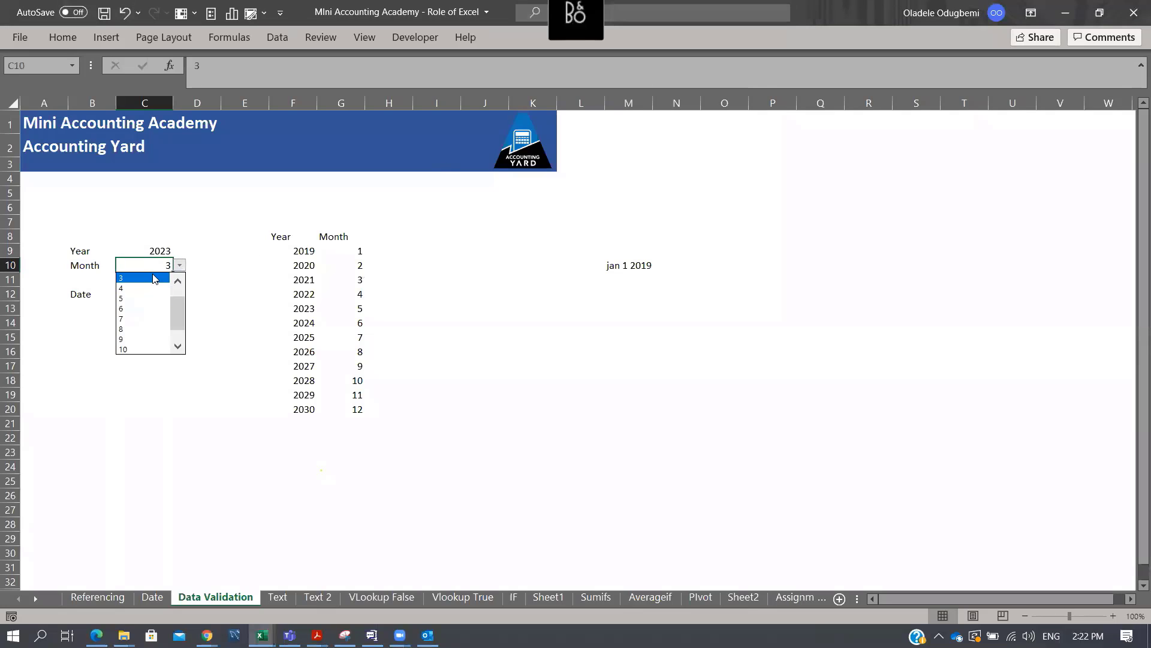
pyautogui.click(154, 277)
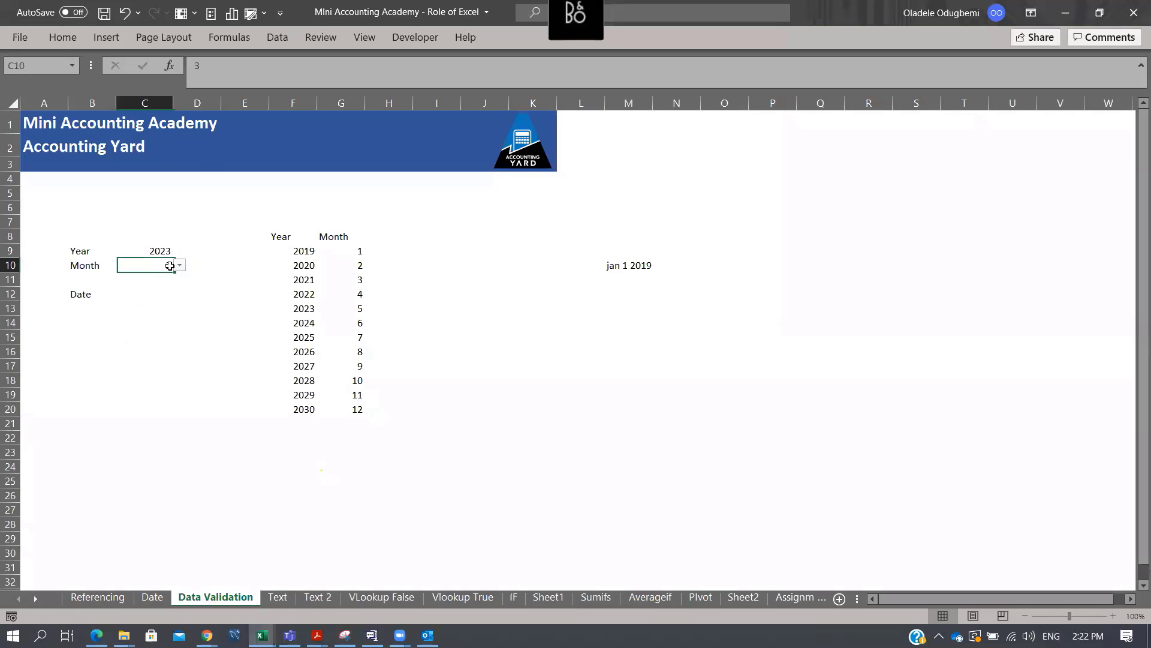
pyautogui.click(179, 266)
pyautogui.click(141, 347)
pyautogui.click(152, 298)
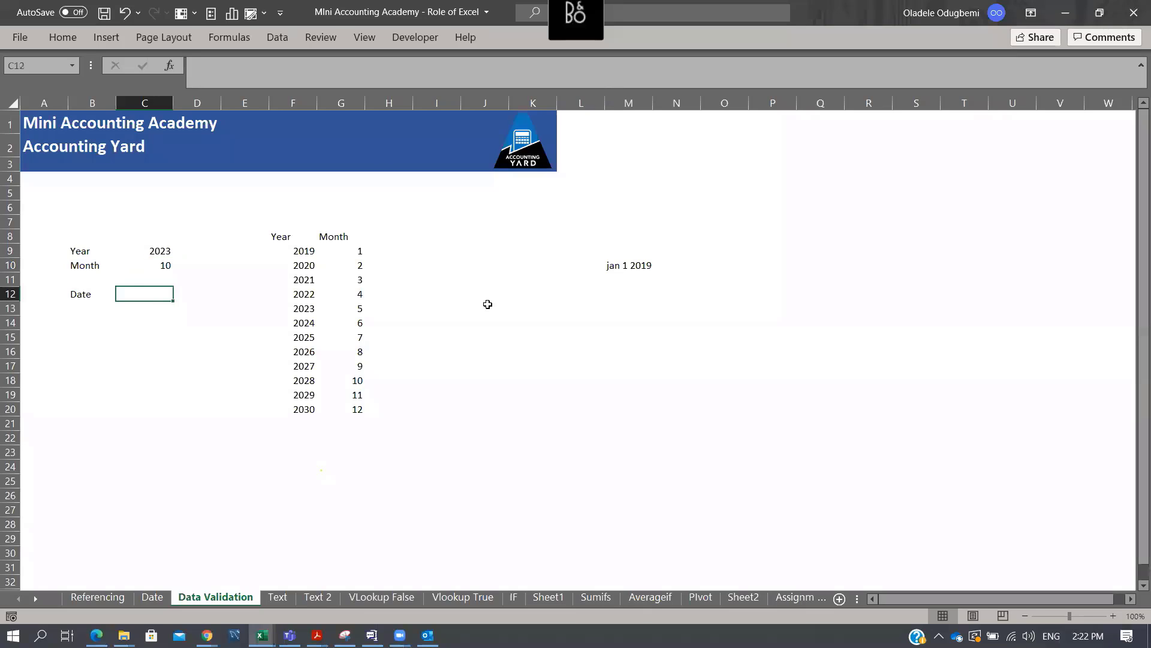
# Enter the labels "date" in K16 and "Year" in L16 to start outlining the DATE function's syntax
pyautogui.click(532, 351)
pyautogui.write('date')
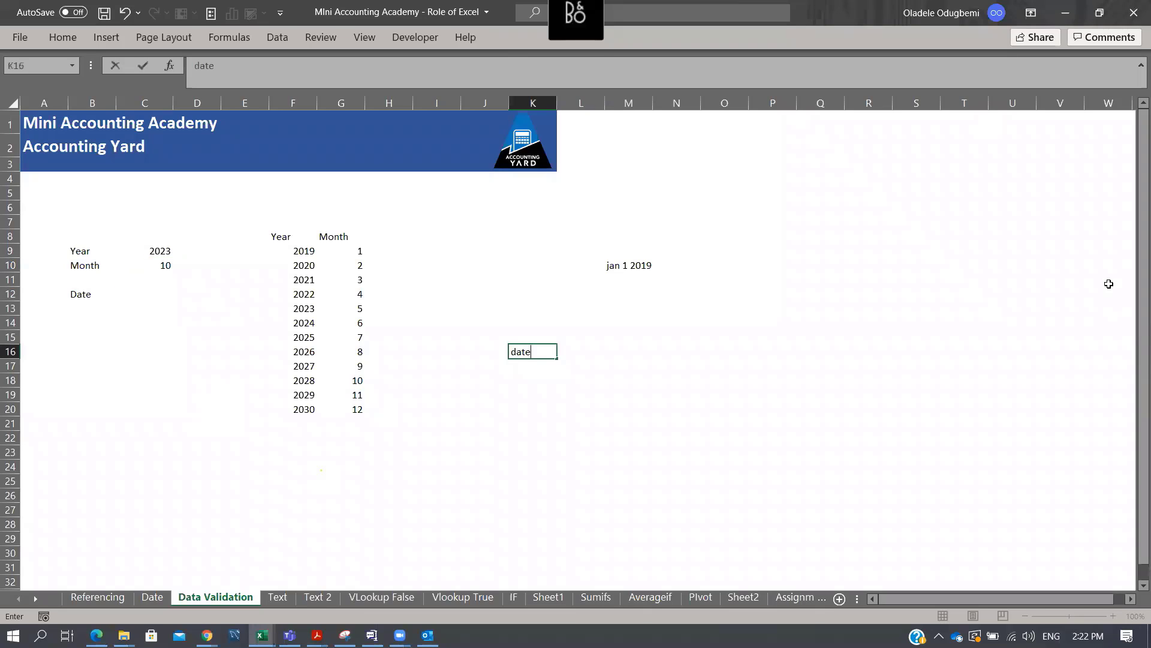
pyautogui.press('Return')
pyautogui.press('Up')
pyautogui.press('Right')
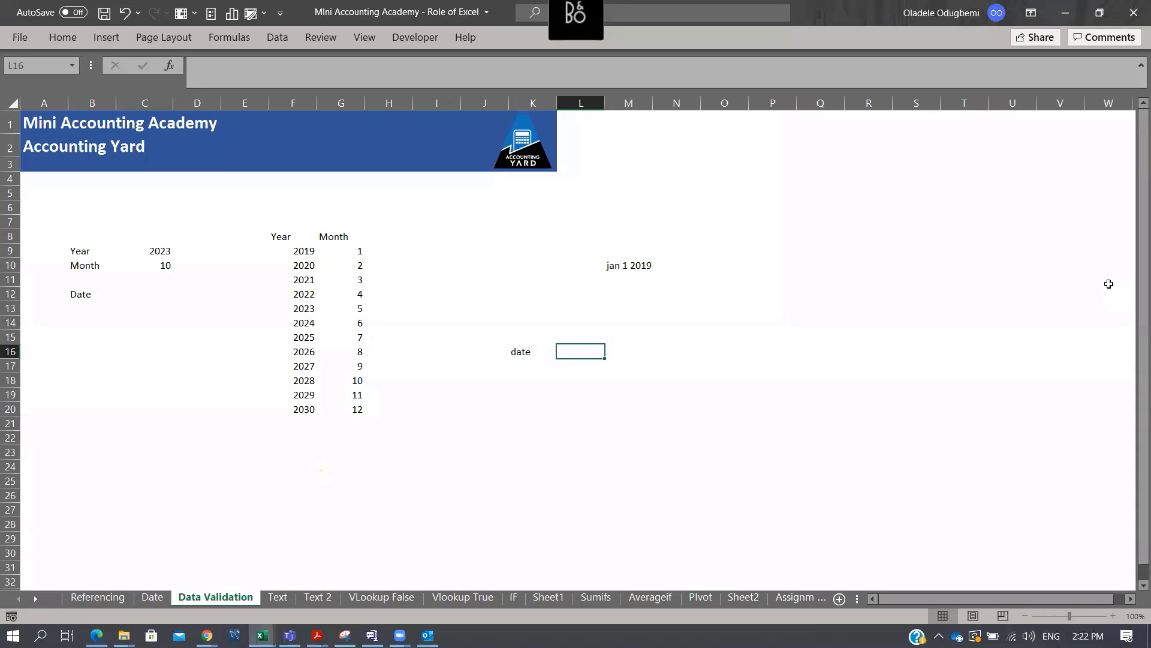
pyautogui.write('Year')
pyautogui.press('Return')
# Complete the syntax labels with "Month" in M16 and "Day" in N16, and highlight the three arguments L16:N16
pyautogui.press('Up')
pyautogui.press('Right')
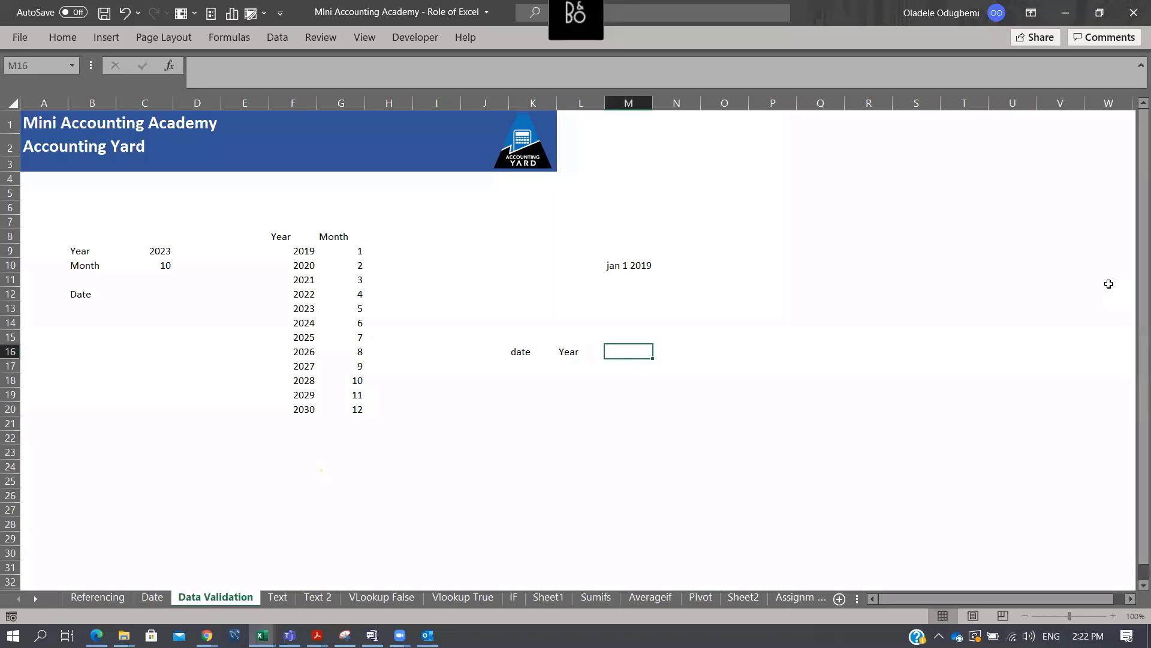
pyautogui.write('Month')
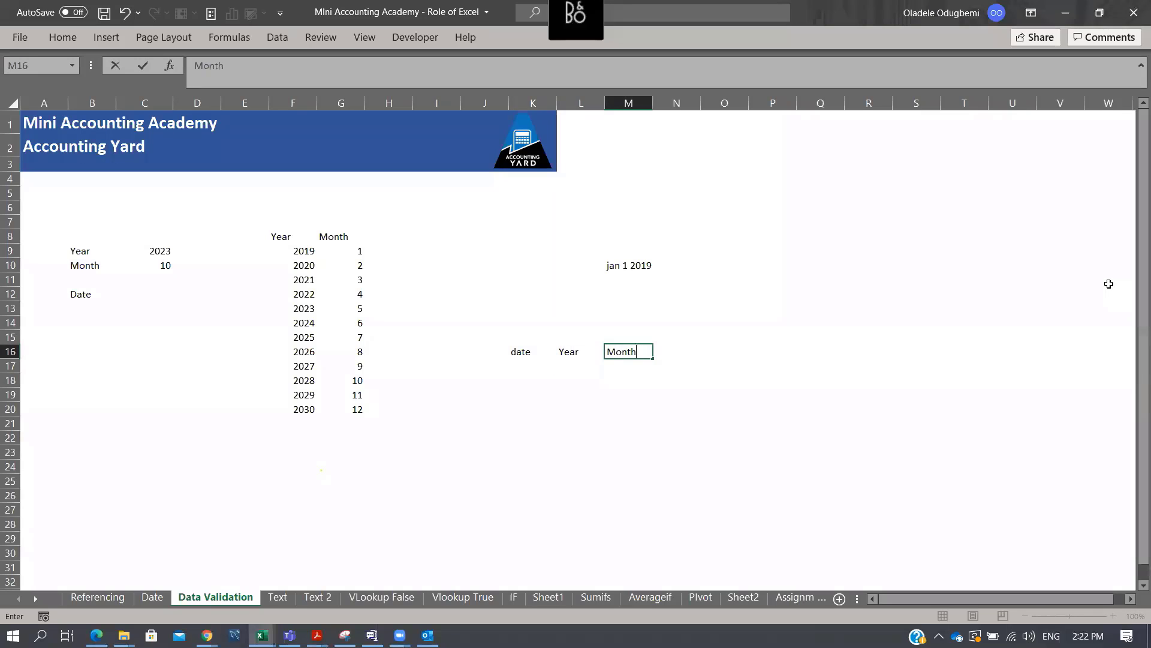
pyautogui.press('Return')
pyautogui.press('Up')
pyautogui.press('Right')
pyautogui.write('Day')
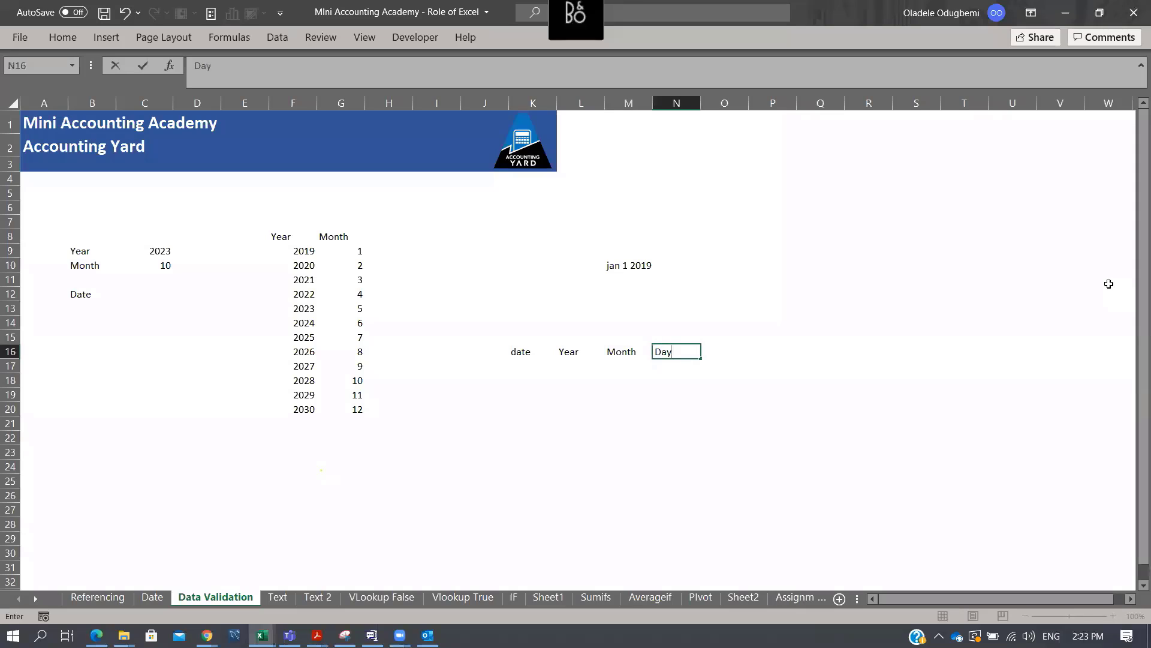
pyautogui.press('Return')
pyautogui.press('Up')
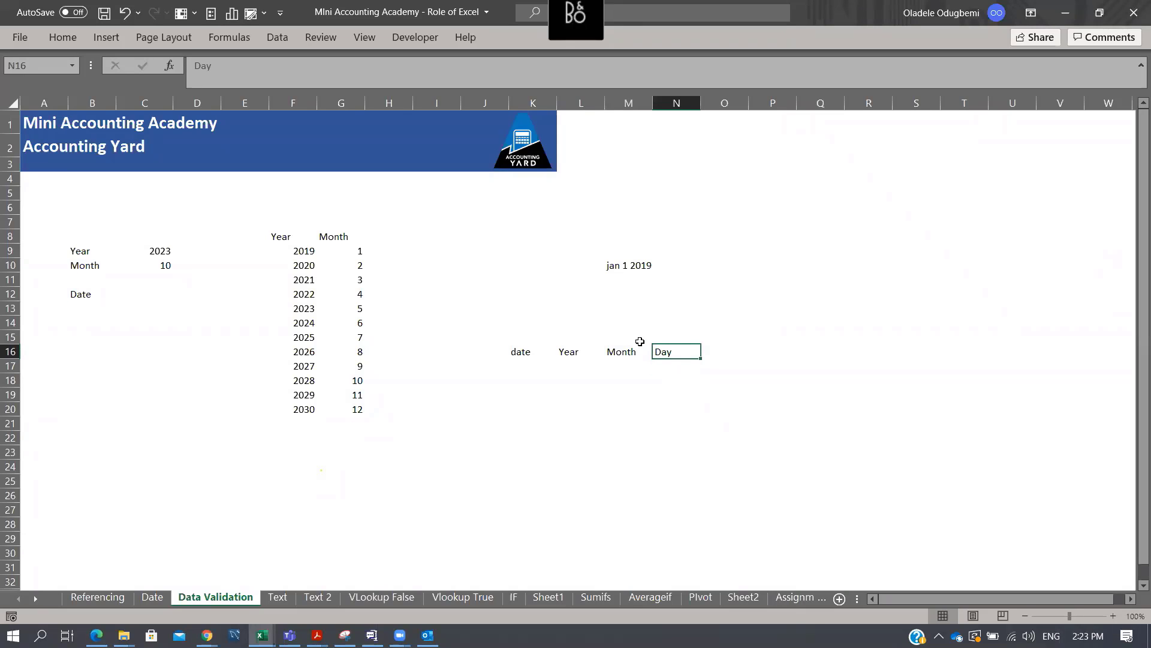
pyautogui.moveTo(564, 353); pyautogui.dragTo(657, 350)
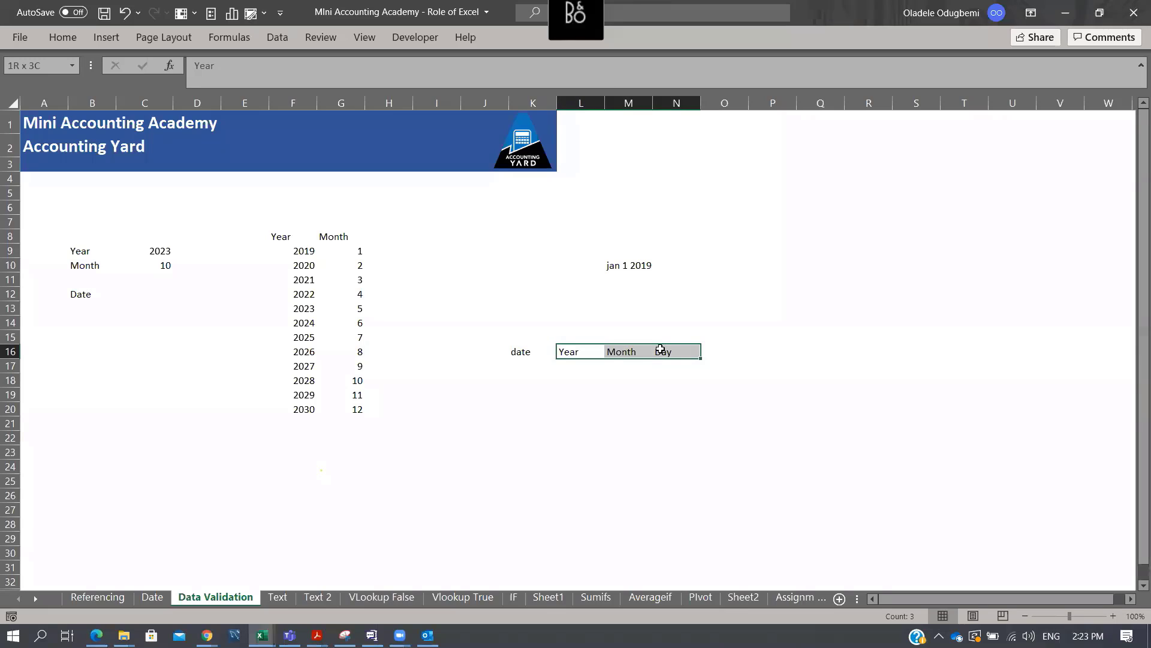
# Enter the formula =DATE(C9,C10,1) in the Date cell C12, combining the chosen year and month with day 1
pyautogui.click(159, 306)
pyautogui.click(158, 294)
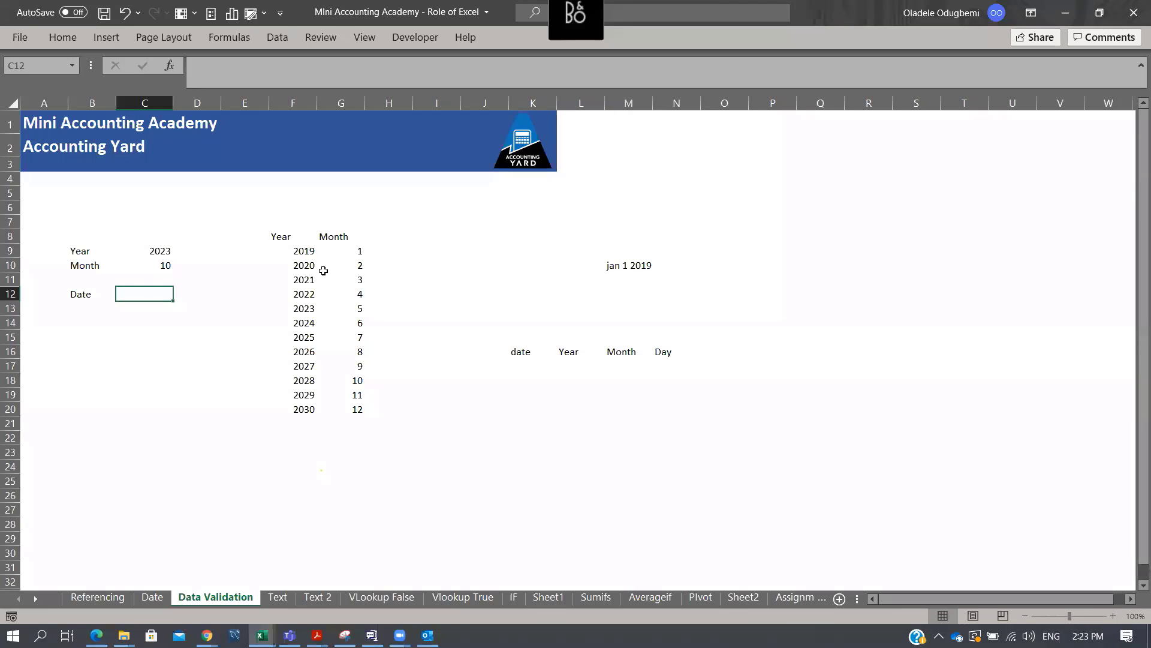
pyautogui.write('=date')
pyautogui.press('Tab')
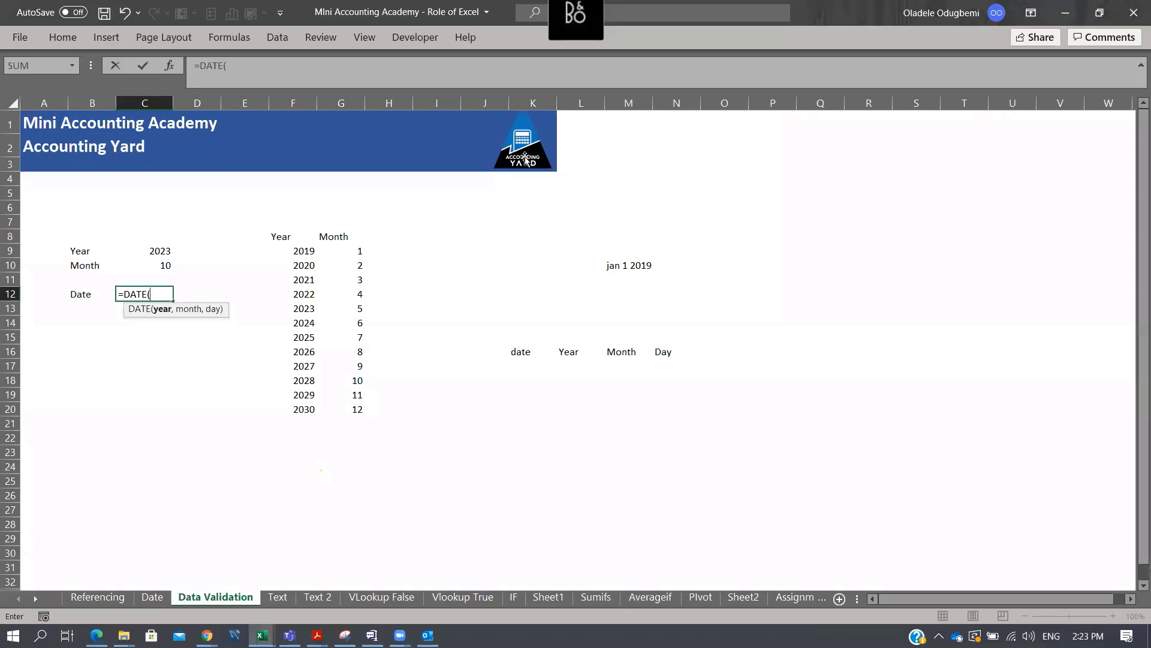
pyautogui.click(157, 250)
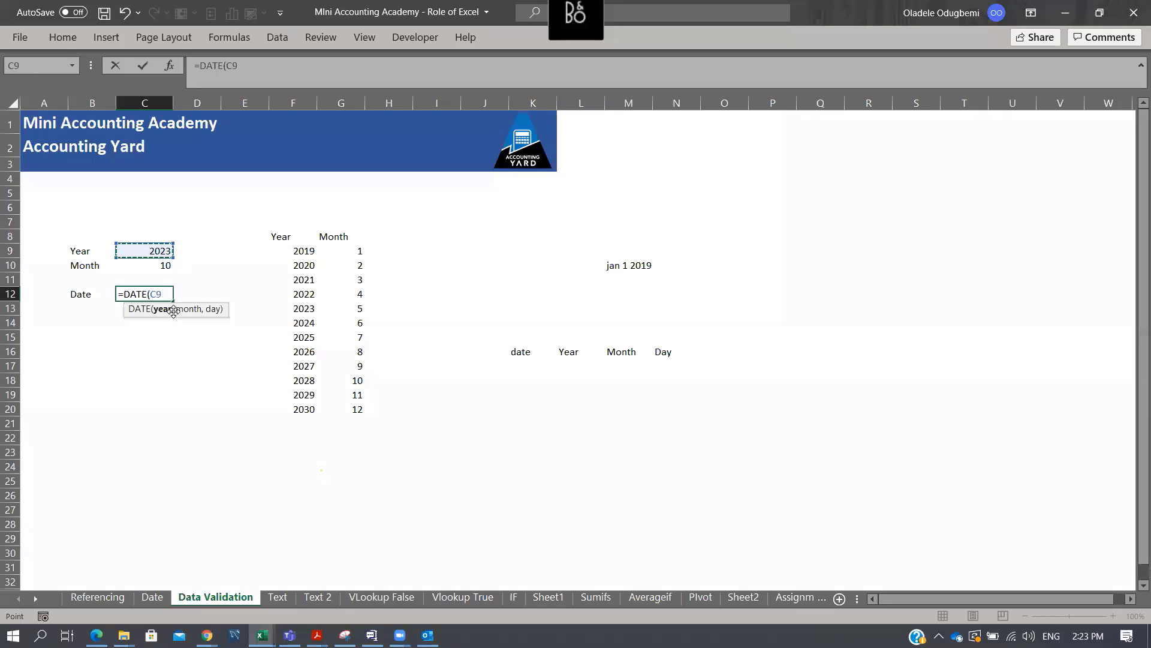
pyautogui.write(',')
pyautogui.click(165, 266)
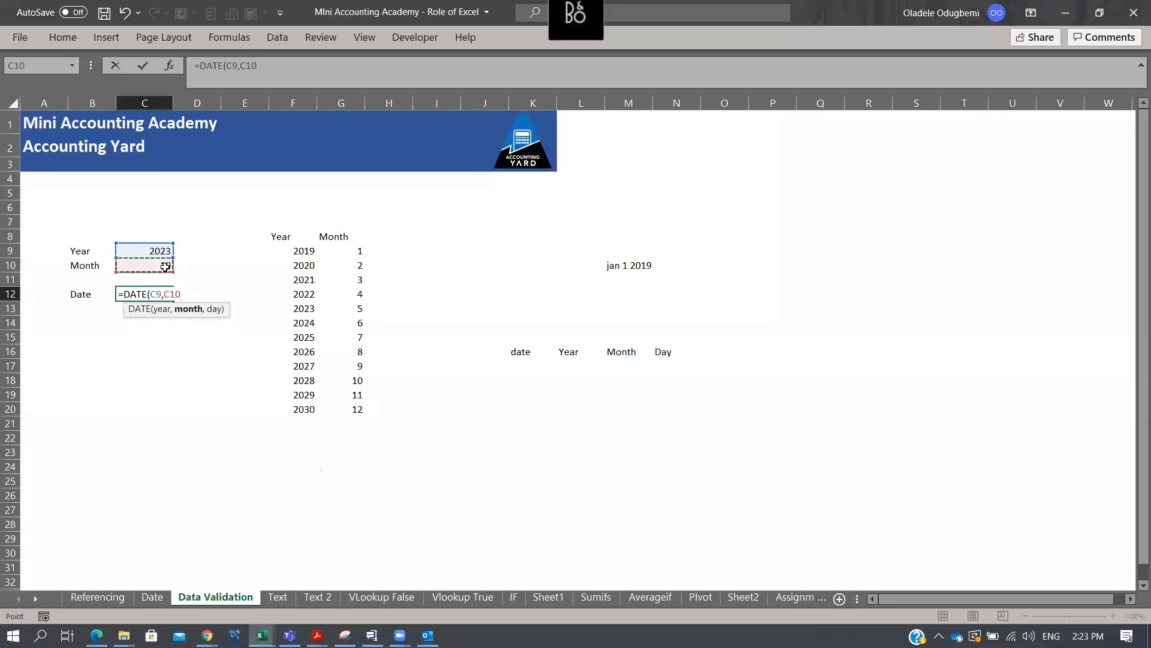
pyautogui.write('.')
pyautogui.write(',')
pyautogui.write('1)')
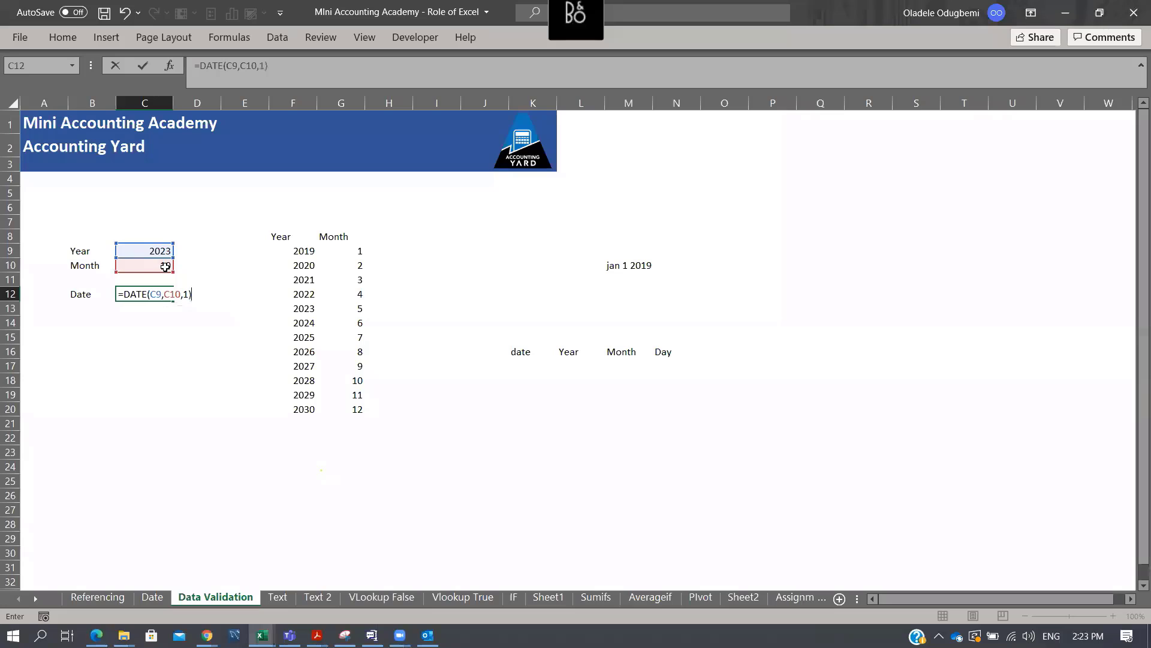
pyautogui.press('Tab')
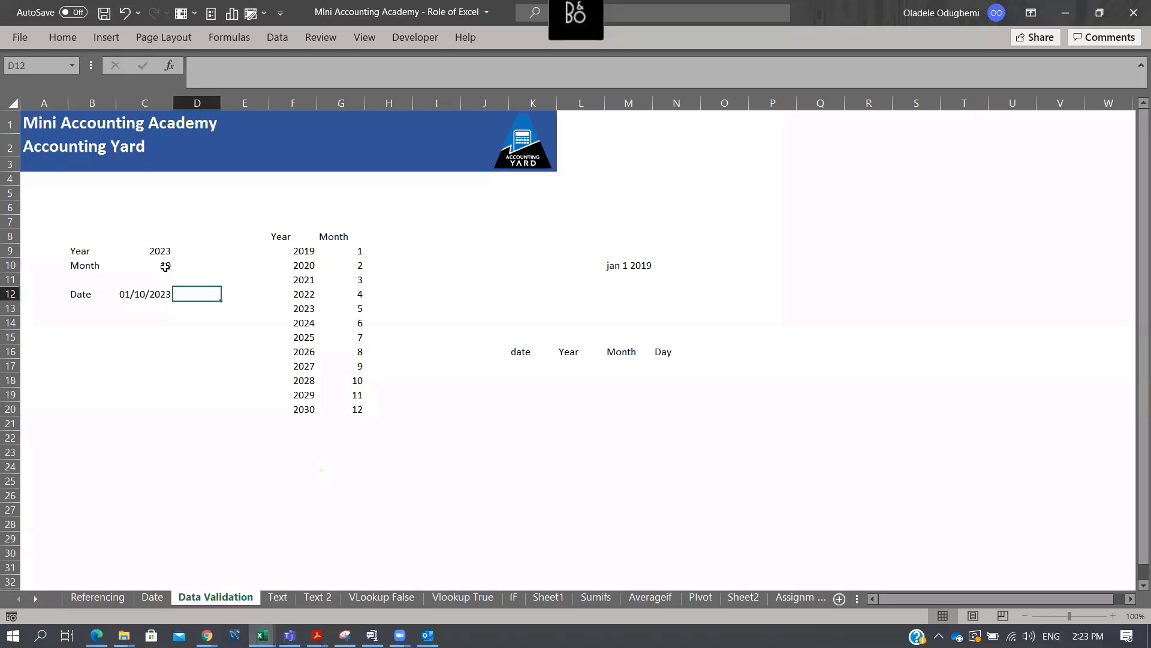
# Re-enter the DATE formula in C12 with C9 as year, C10 as month and 1 as day
pyautogui.click(150, 296)
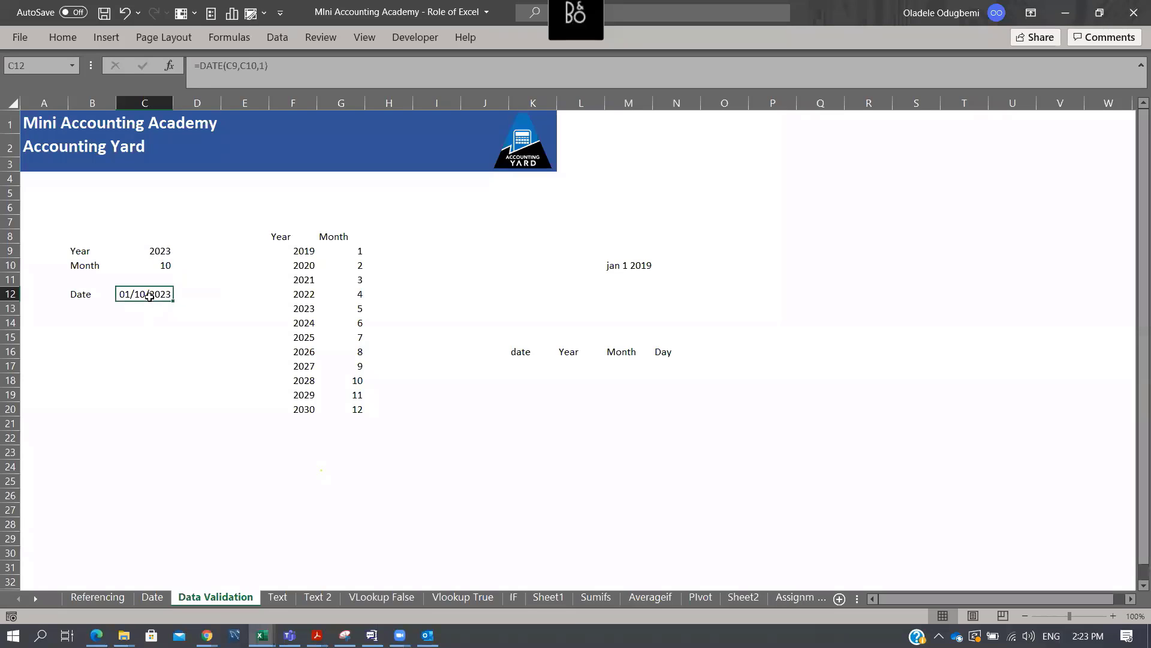
pyautogui.write('=date')
pyautogui.press('Tab')
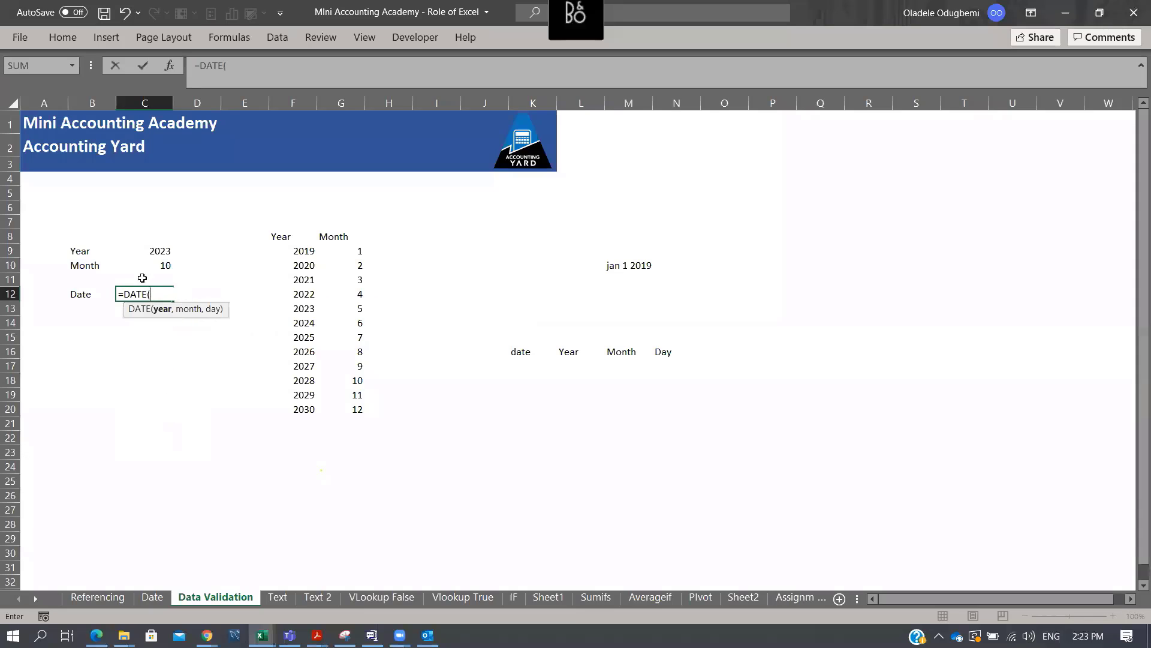
pyautogui.click(151, 253)
pyautogui.write(',')
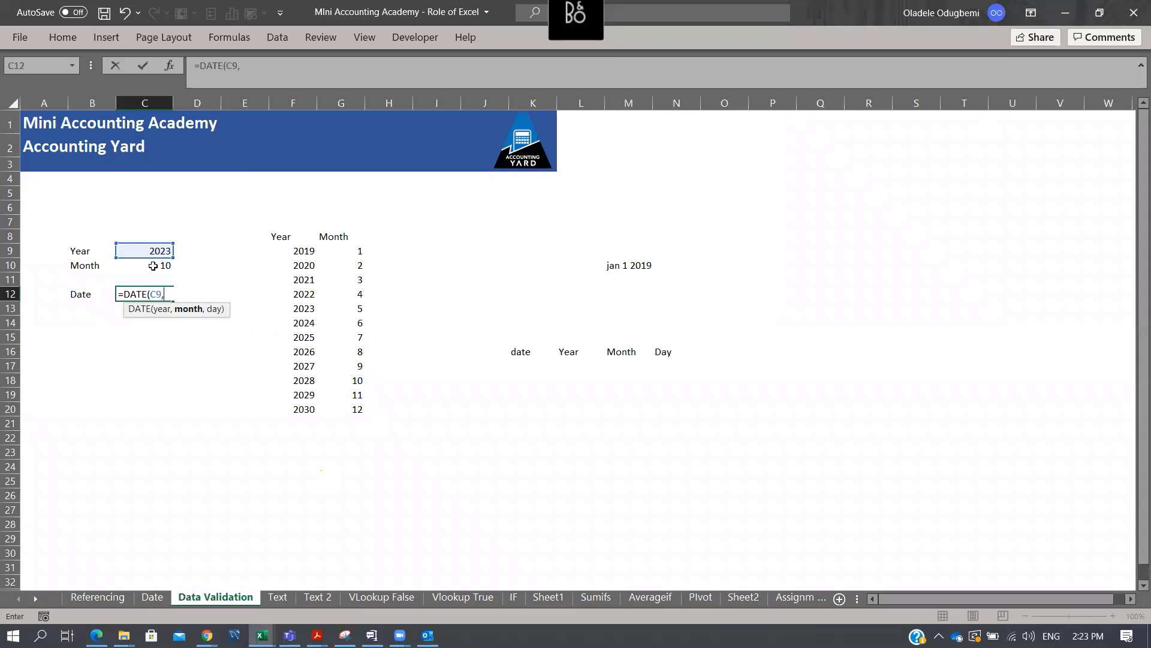
pyautogui.click(154, 266)
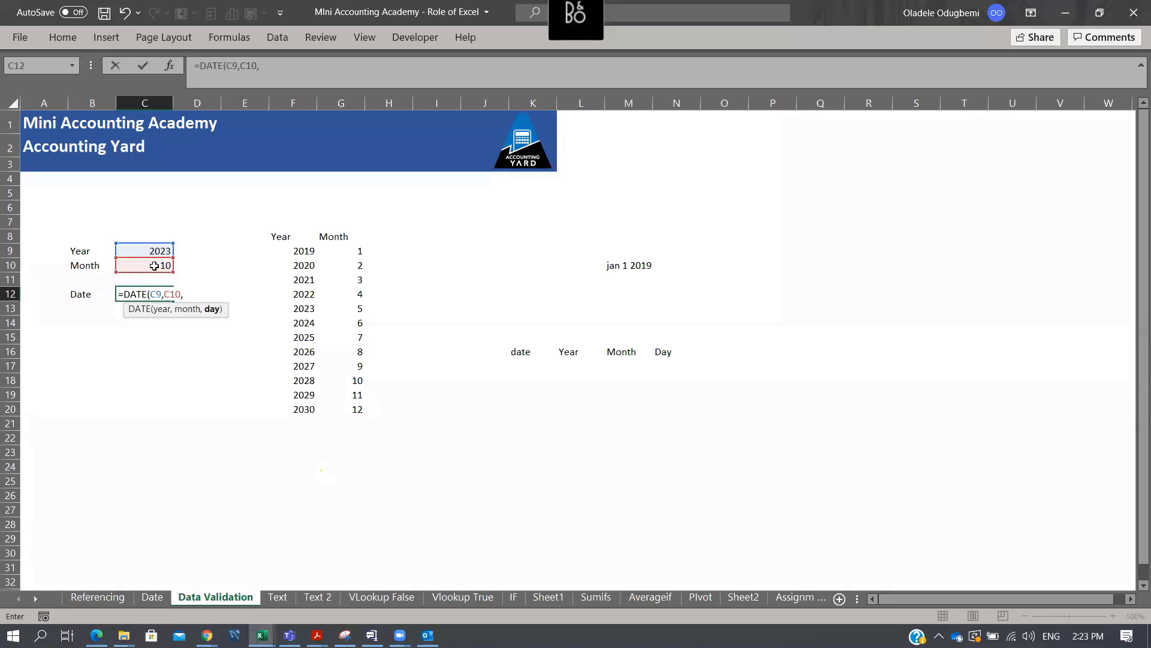
pyautogui.write('1')
pyautogui.press('Tab')
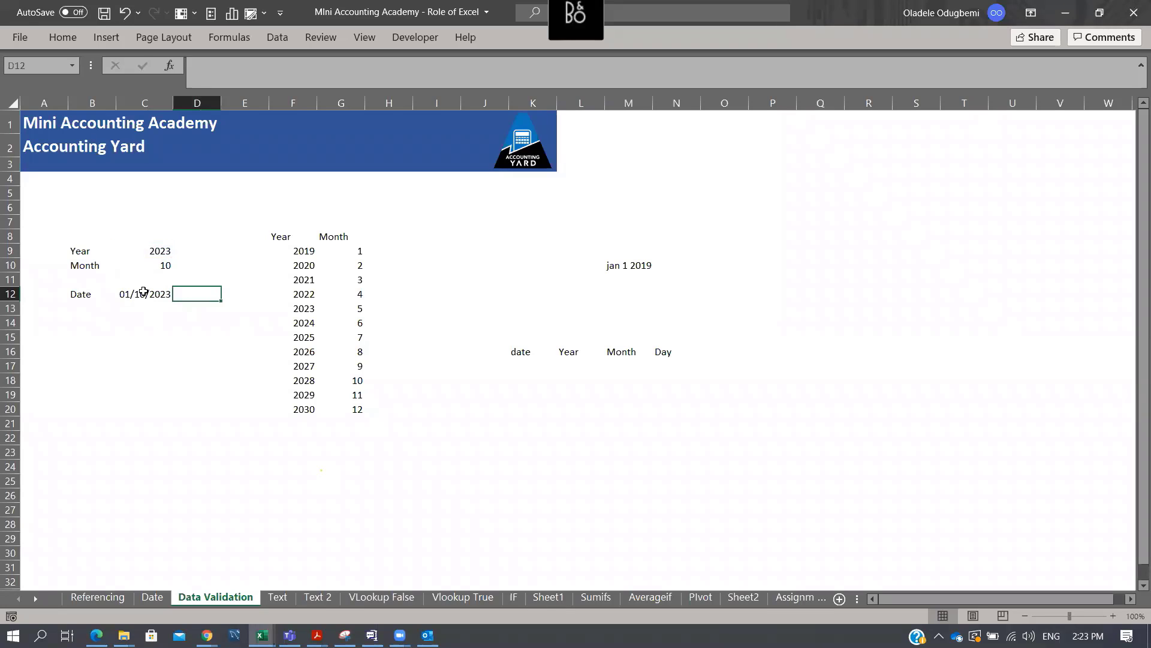
pyautogui.click(149, 290)
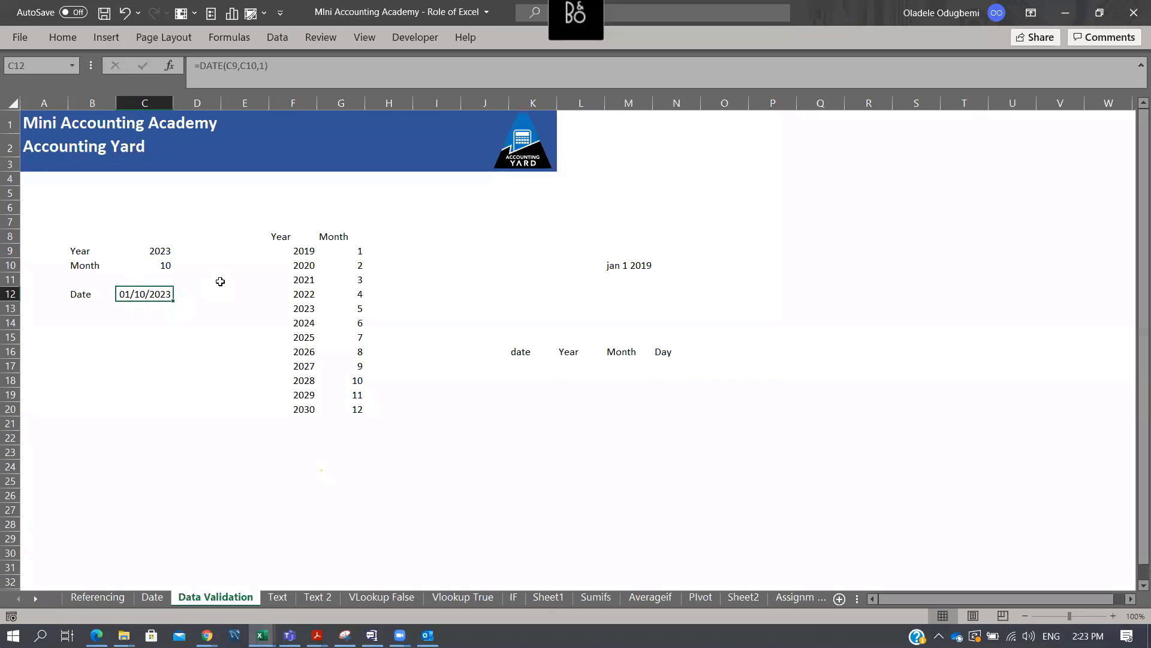
pyautogui.hotkey('ctrl', '1')
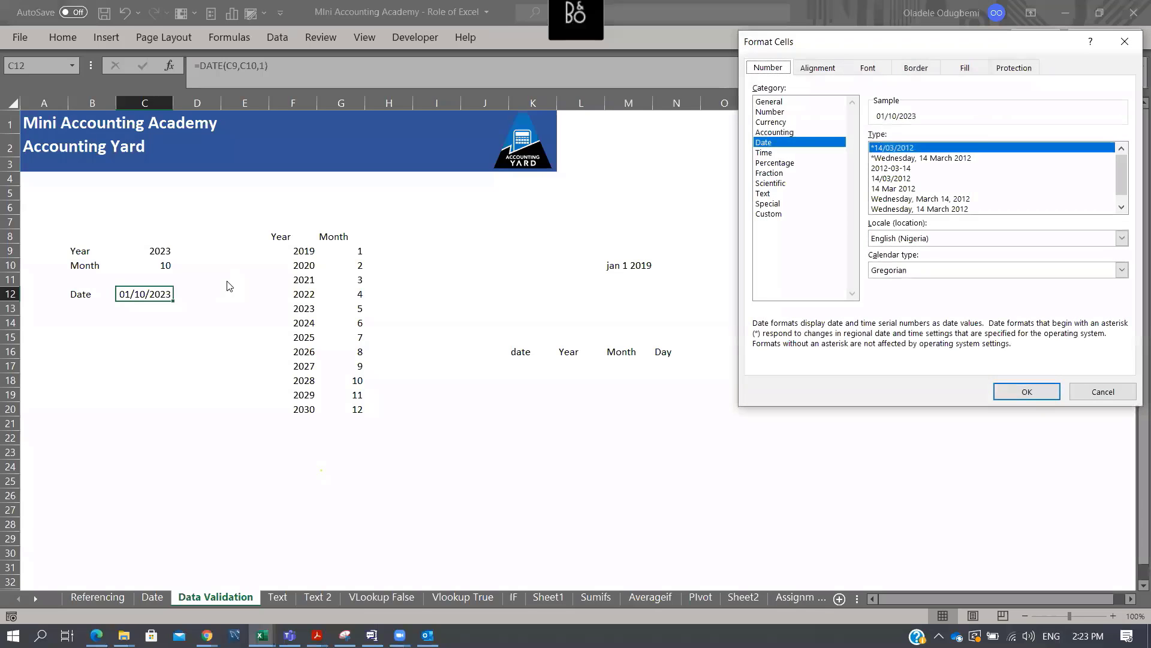
pyautogui.moveTo(944, 47); pyautogui.dragTo(580, 150)
pyautogui.press('Escape')
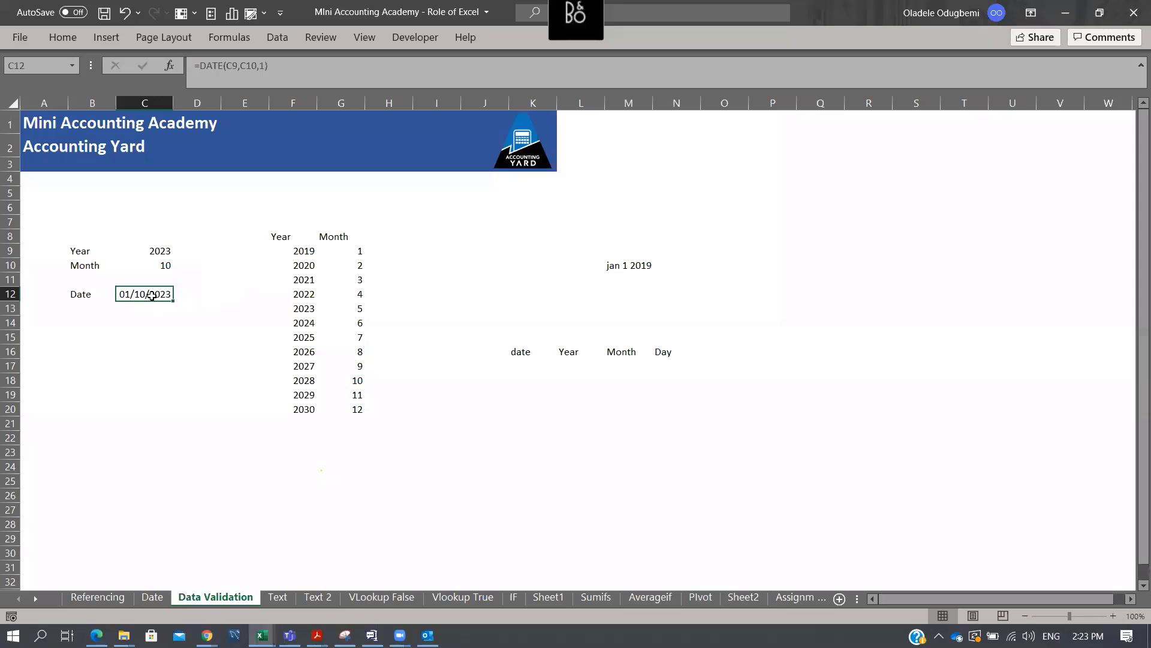
# Apply the custom number format mmm-yy to the date in C12
pyautogui.rightClick(151, 295)
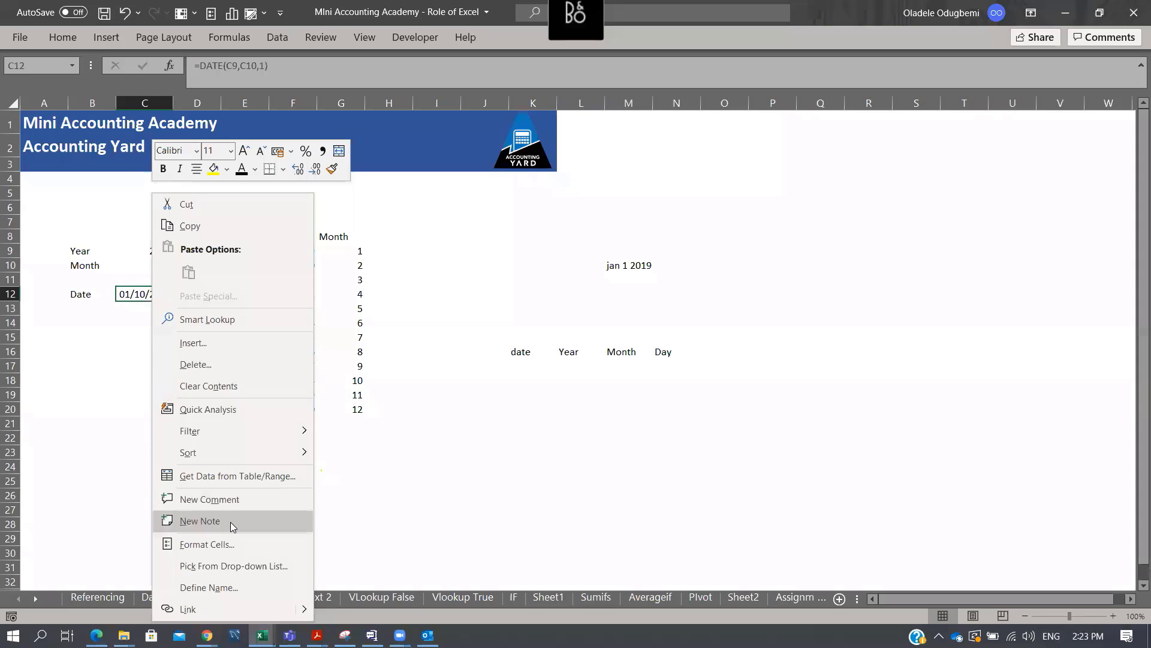
pyautogui.click(228, 544)
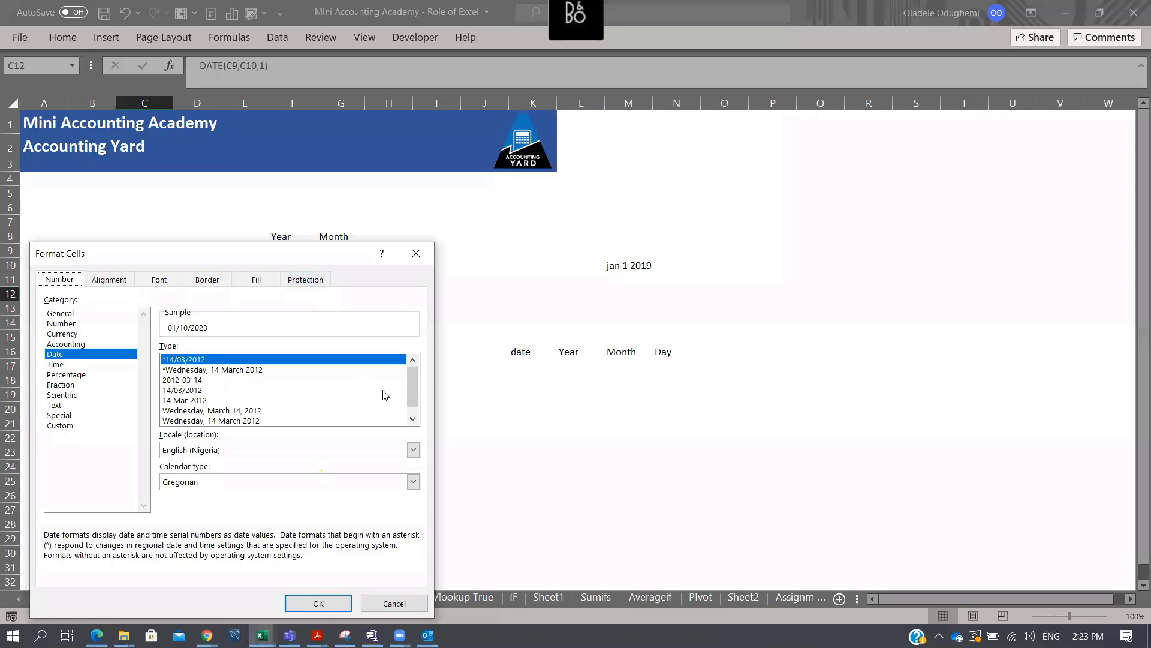
pyautogui.click(55, 427)
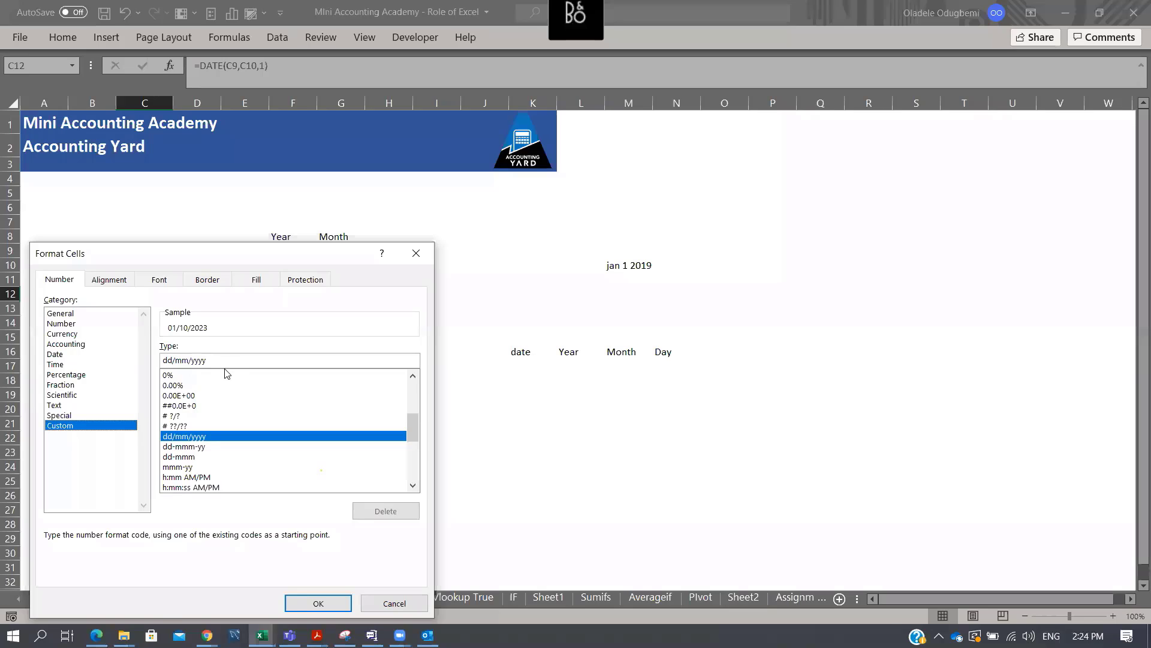
pyautogui.click(194, 458)
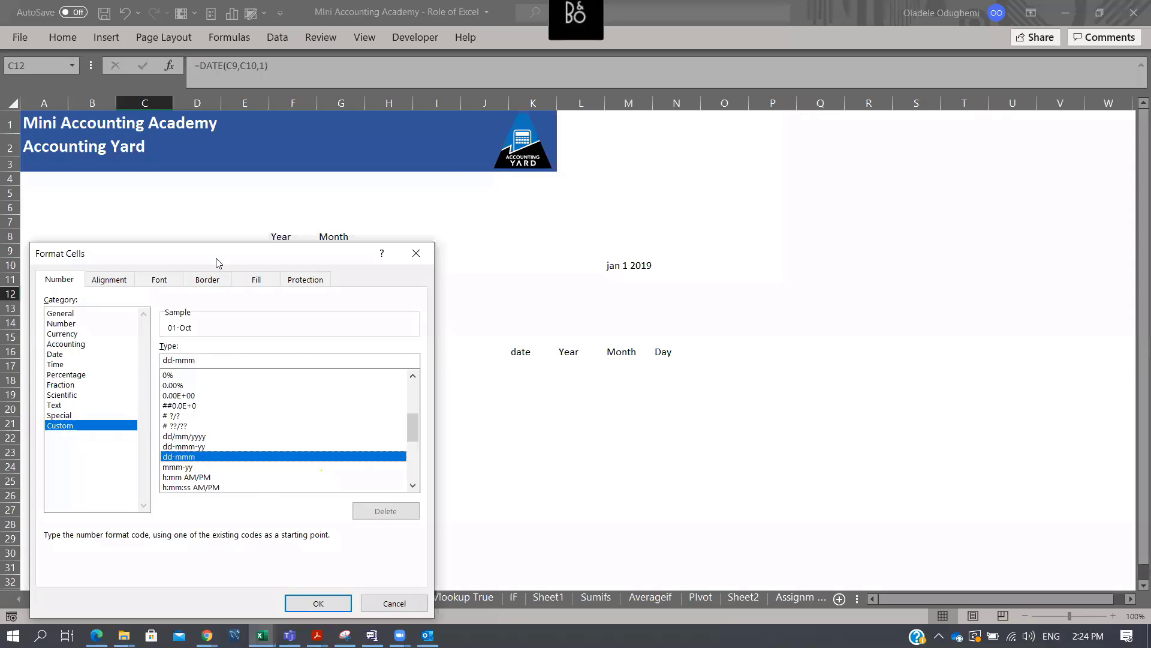
pyautogui.moveTo(216, 262); pyautogui.dragTo(656, 228)
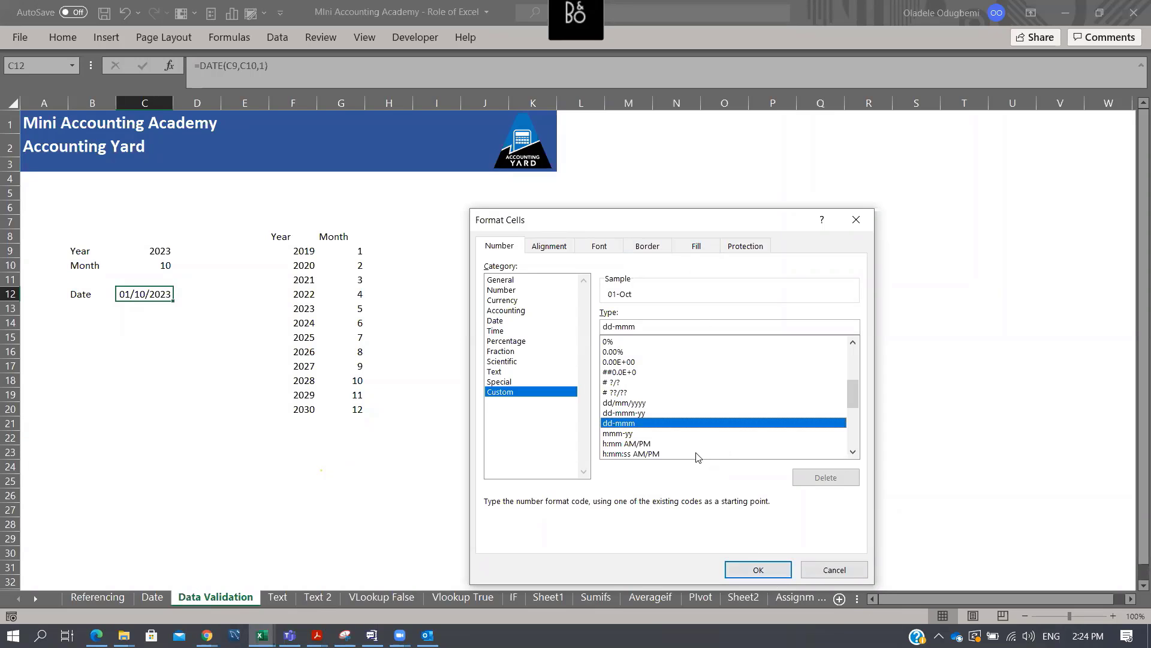
pyautogui.click(628, 434)
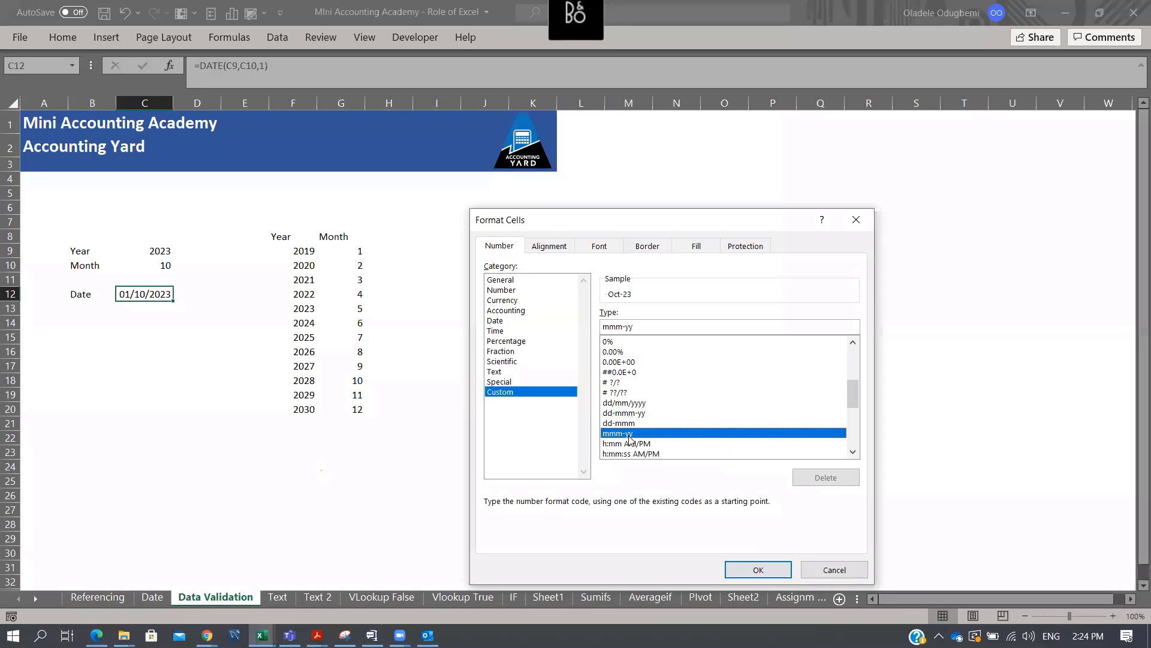
pyautogui.click(757, 571)
# Start a list of month format codes with "M" in P9 and "MM" in P10
pyautogui.click(767, 256)
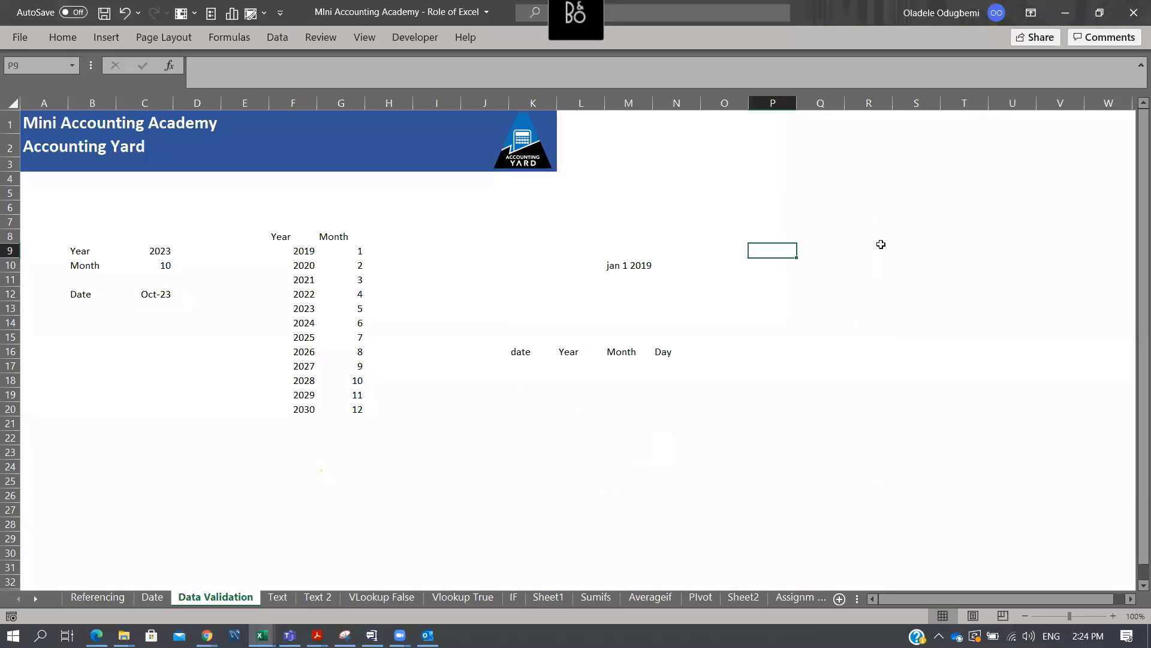
pyautogui.write('M')
pyautogui.press('Return')
pyautogui.press('Up')
pyautogui.press('Right')
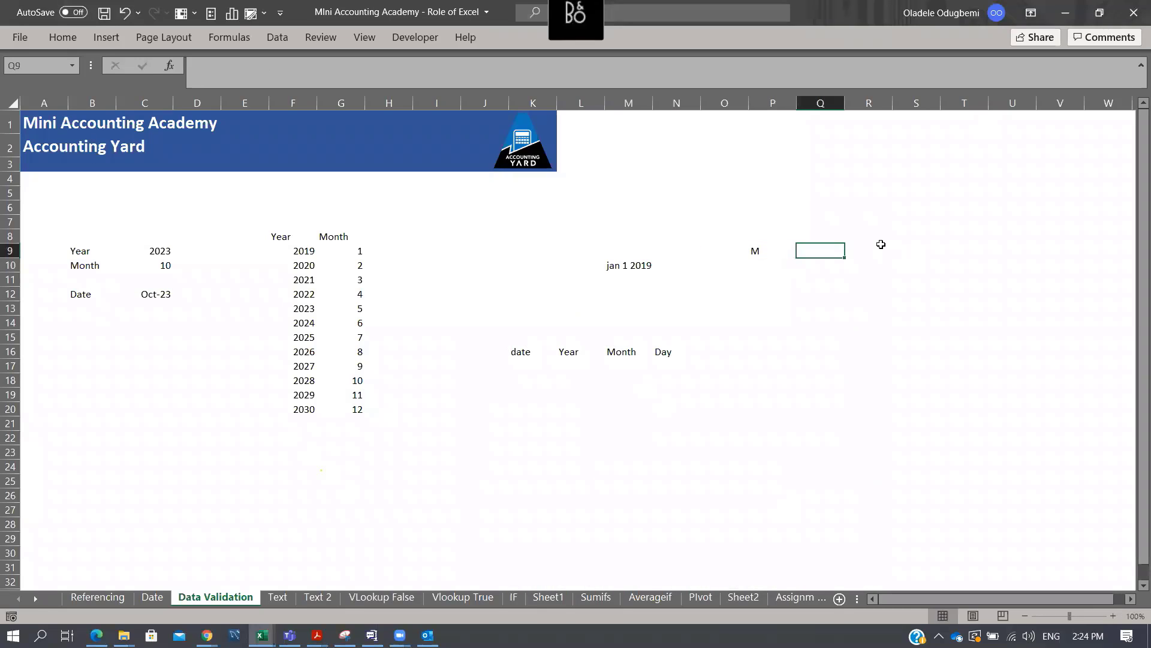
pyautogui.press('Down')
pyautogui.press('Left')
pyautogui.write('M')
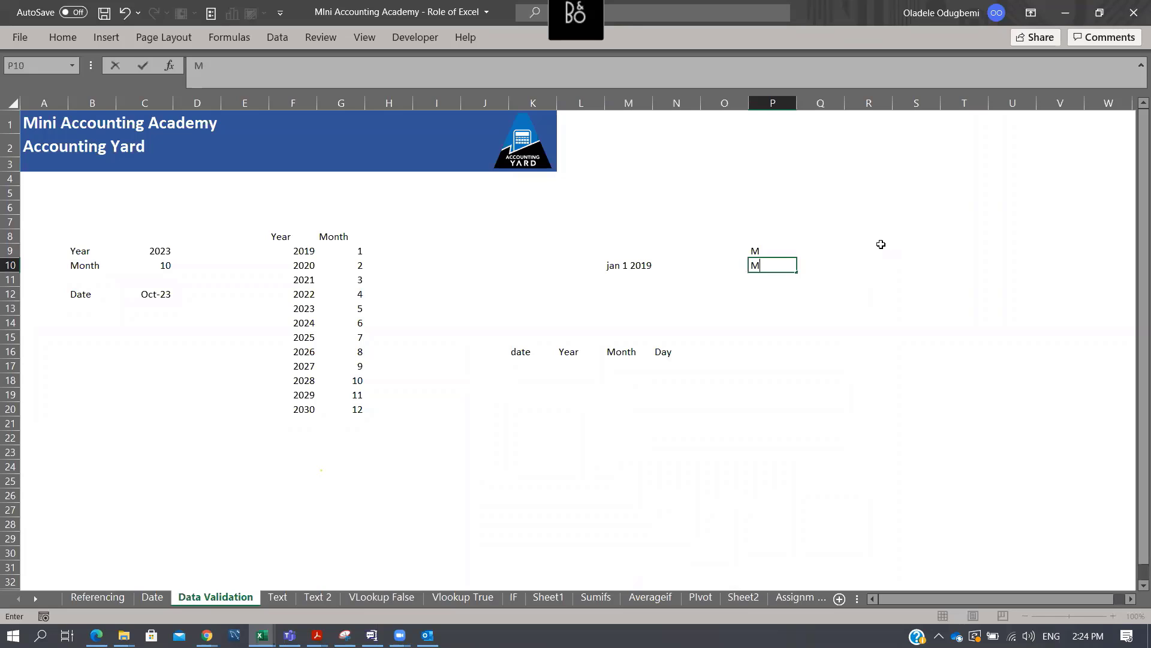
pyautogui.write('M')
pyautogui.press('Right')
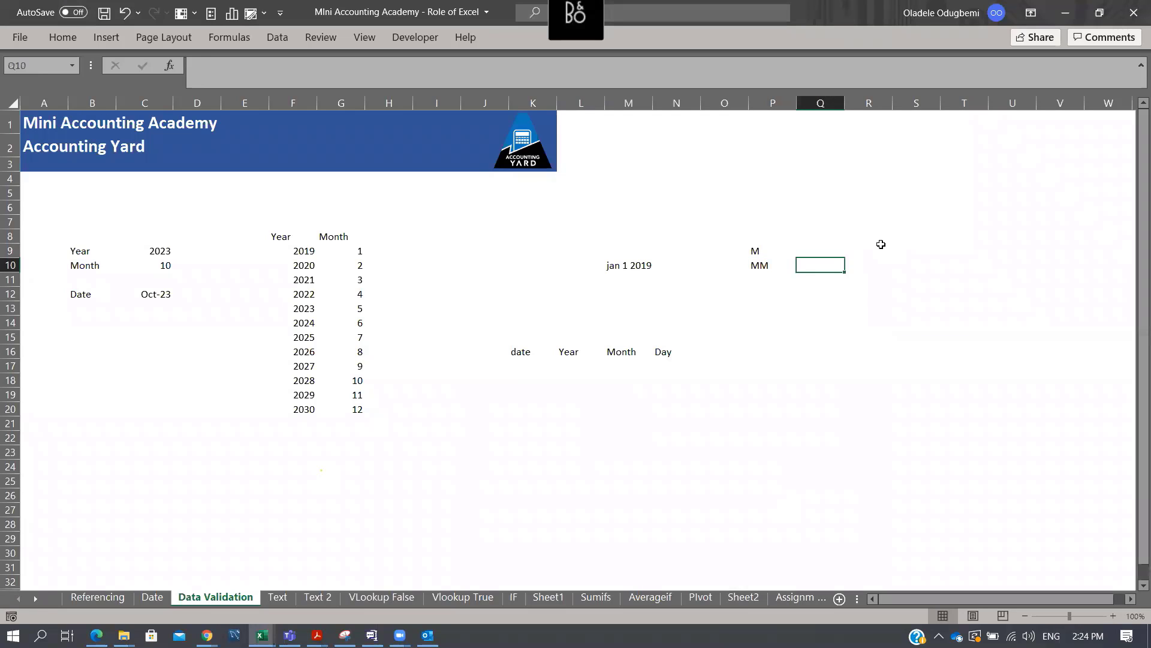
# Enter the example months 09 in Q10 and 08 in R10 beside the MM code
pyautogui.write('09')
pyautogui.press('Return')
pyautogui.press('Right')
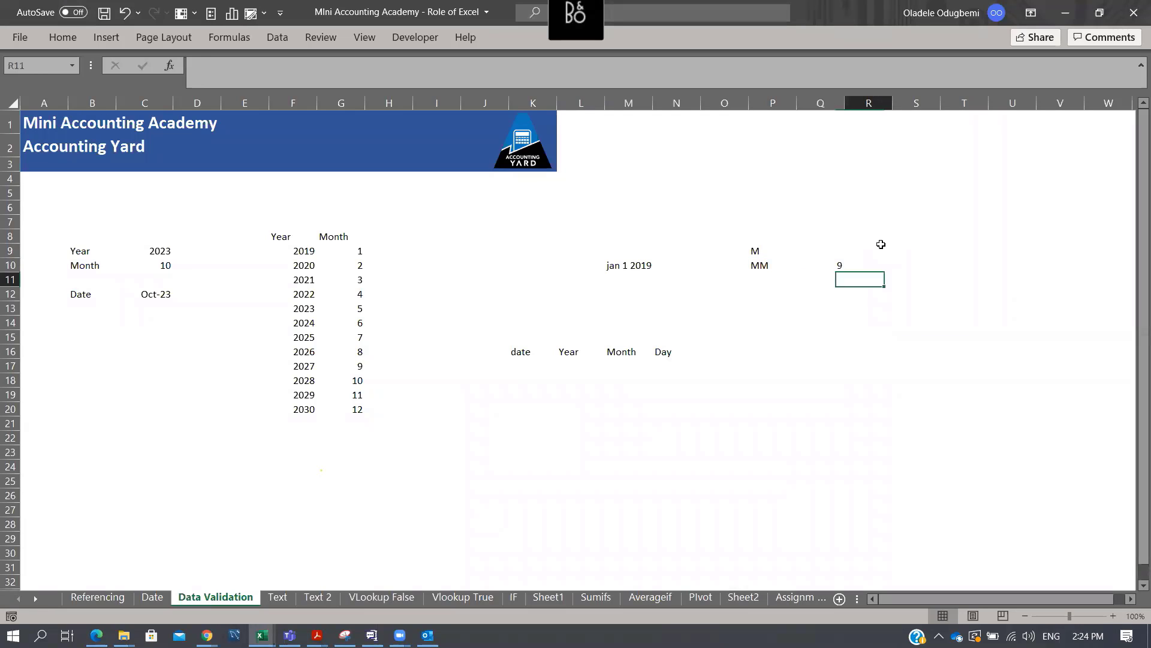
pyautogui.press('Up')
pyautogui.write('08')
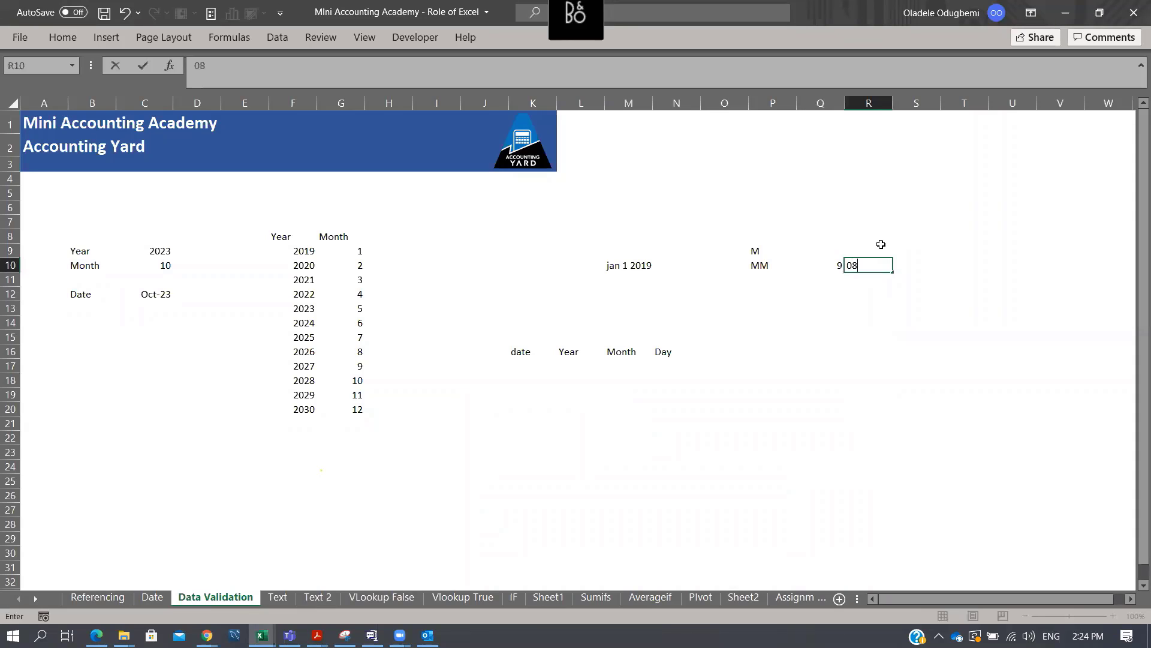
pyautogui.press('Return')
# Add the code "MMM" in P11 with the examples "Sept", "Jun" and "Jan" in Q11:S11
pyautogui.press('Left')
pyautogui.press('Left')
pyautogui.write('MMM')
pyautogui.press('Return')
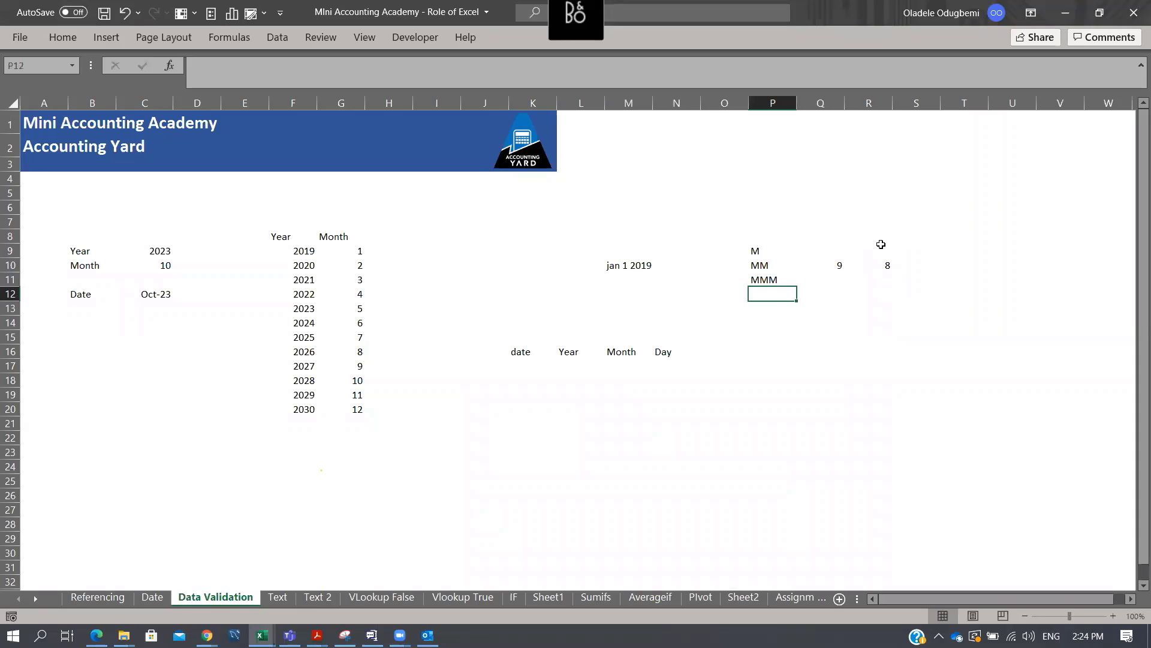
pyautogui.press('Up')
pyautogui.press('Right')
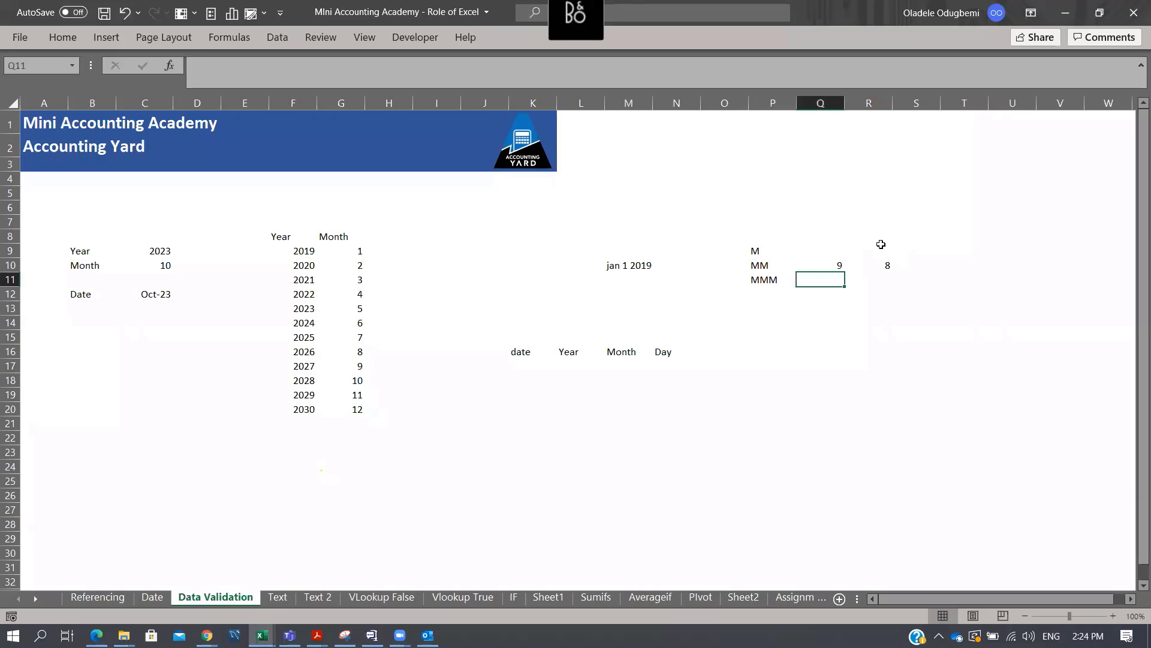
pyautogui.write('Sept')
pyautogui.press('Right')
pyautogui.write('Ju')
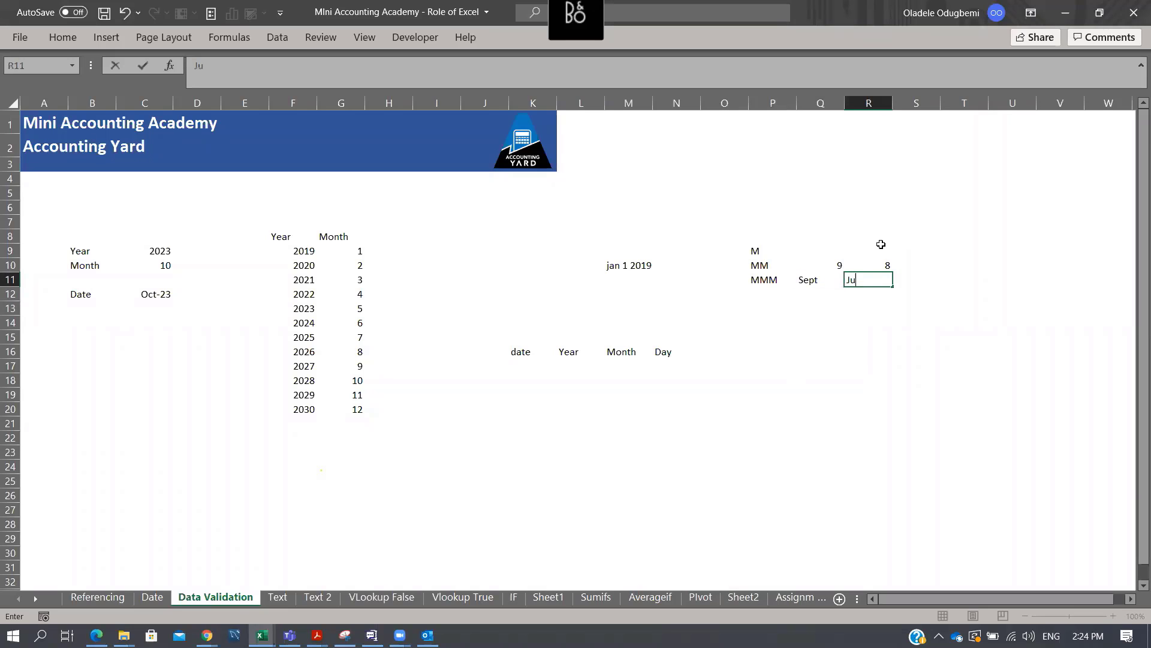
pyautogui.write('n')
pyautogui.press('Right')
pyautogui.write('Jan')
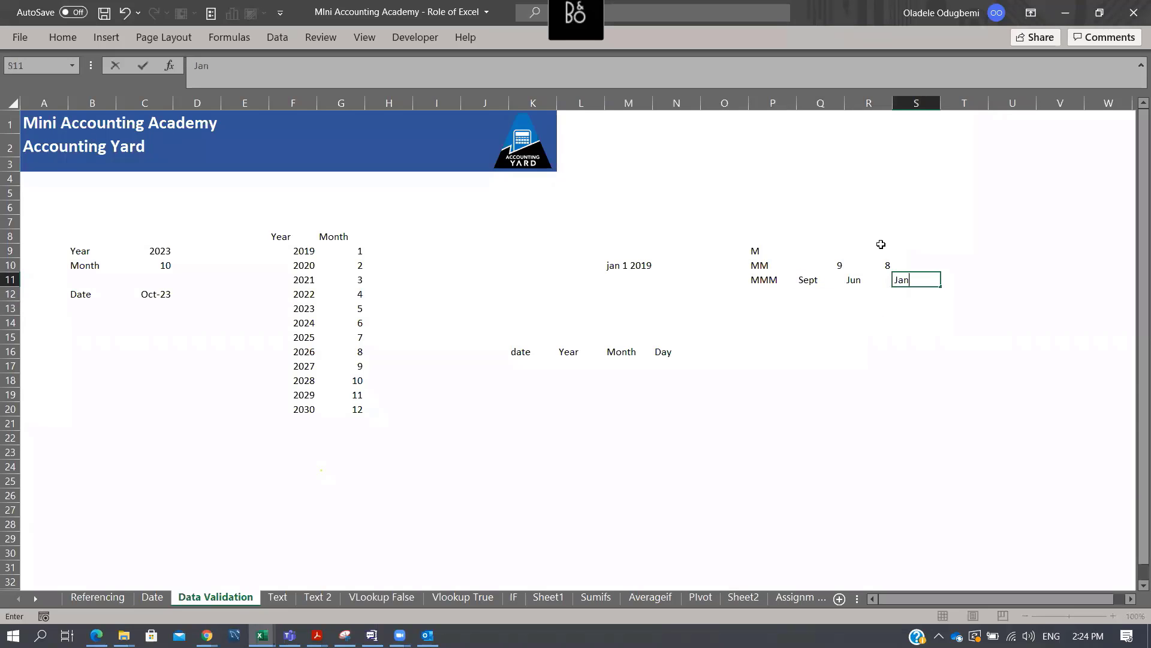
pyautogui.press('Return')
# Add the full-month format code "MMMM" in P12 below the other codes
pyautogui.press('Left')
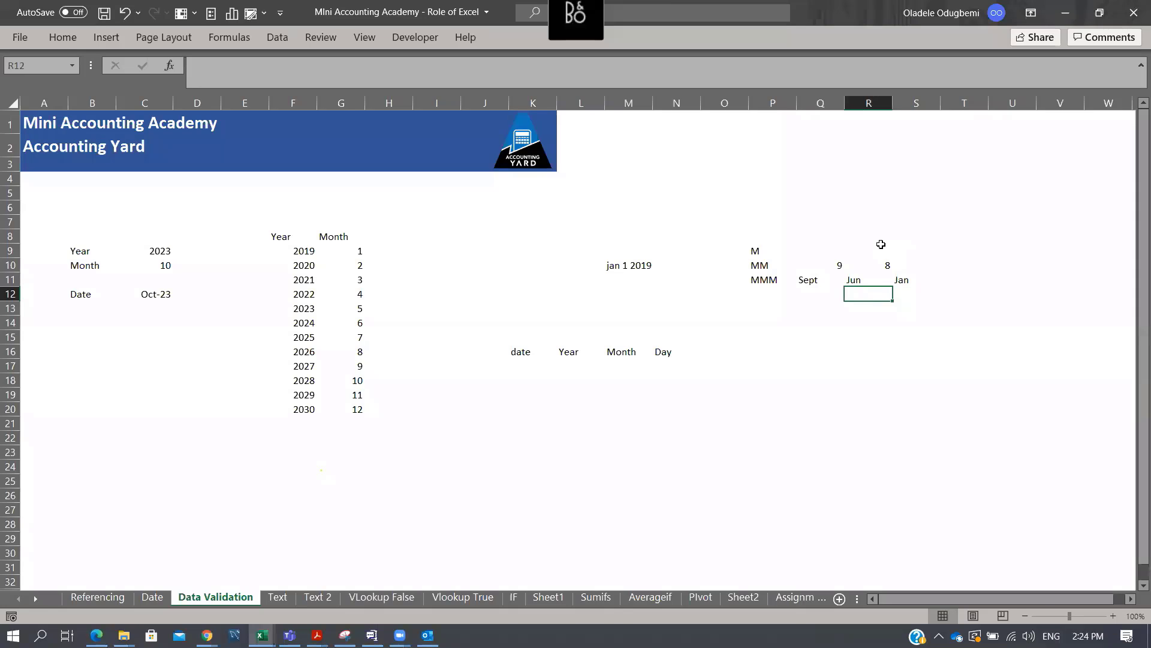
pyautogui.press('Left')
pyautogui.press('Left')
pyautogui.write('MMMM')
pyautogui.press('Right')
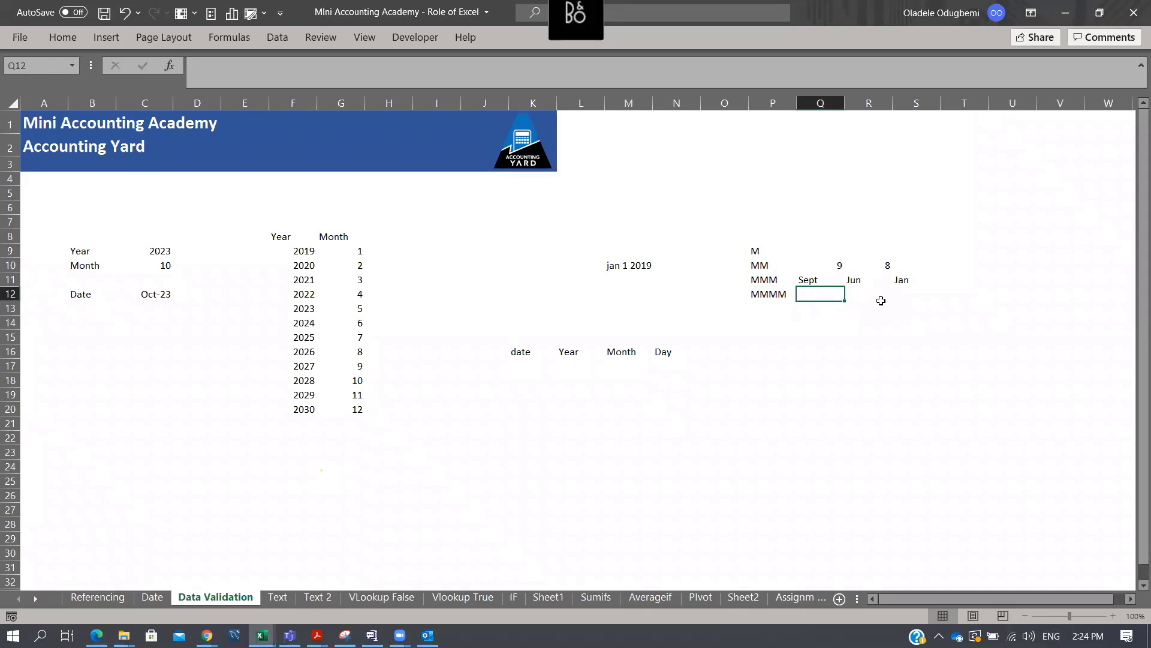
pyautogui.click(1093, 311)
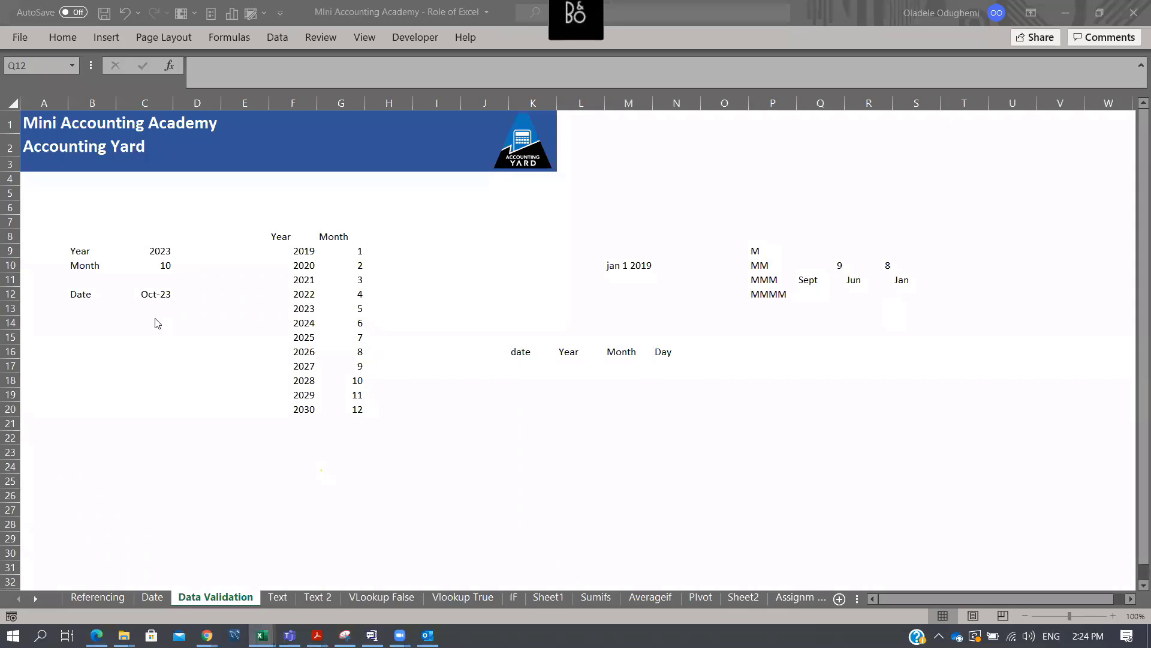
pyautogui.click(164, 294)
pyautogui.click(164, 293)
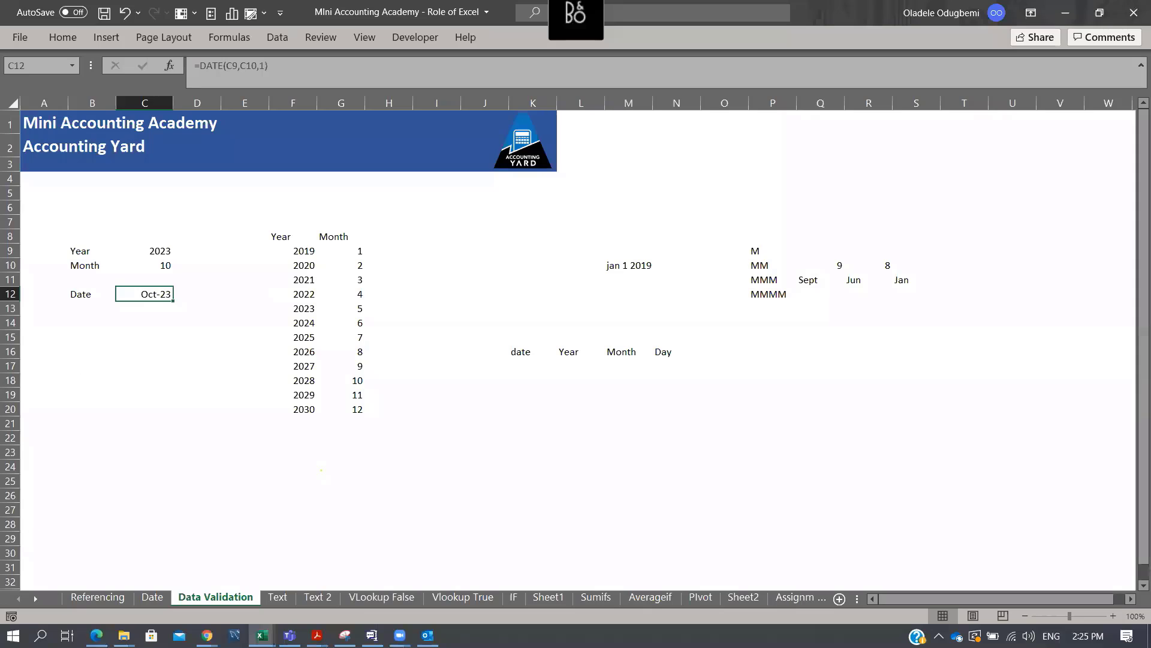
pyautogui.click(12, 635)
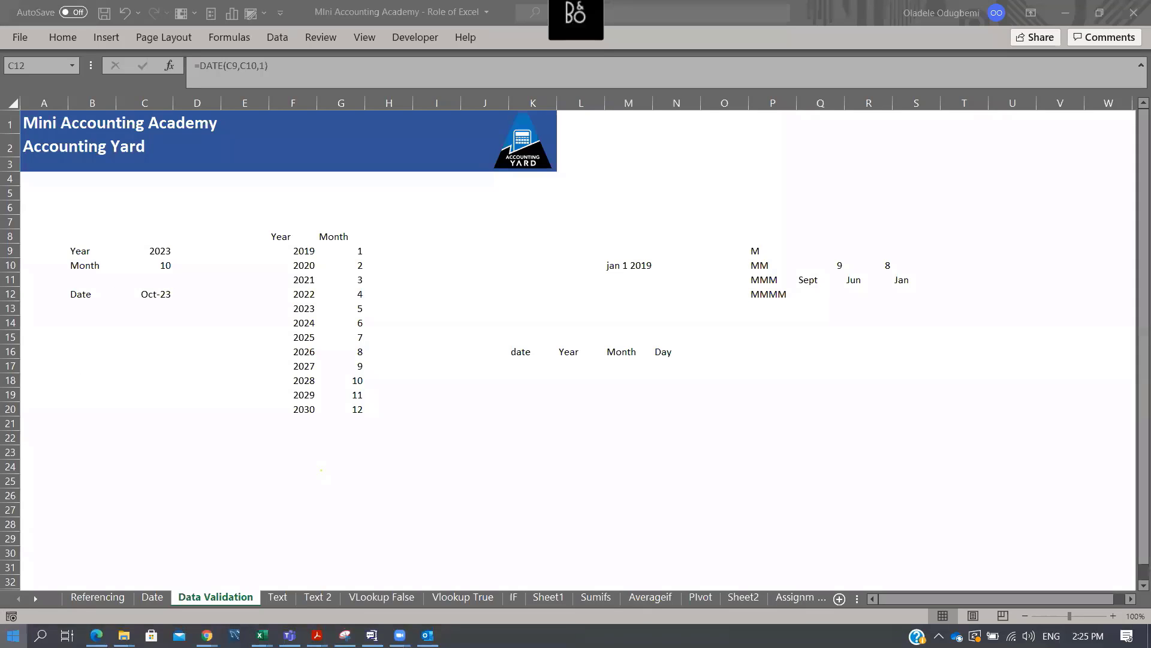
# Search the computer for "prepa" and open the Accounting Yard Prepayment Schedule workbook
pyautogui.write('prepayment')
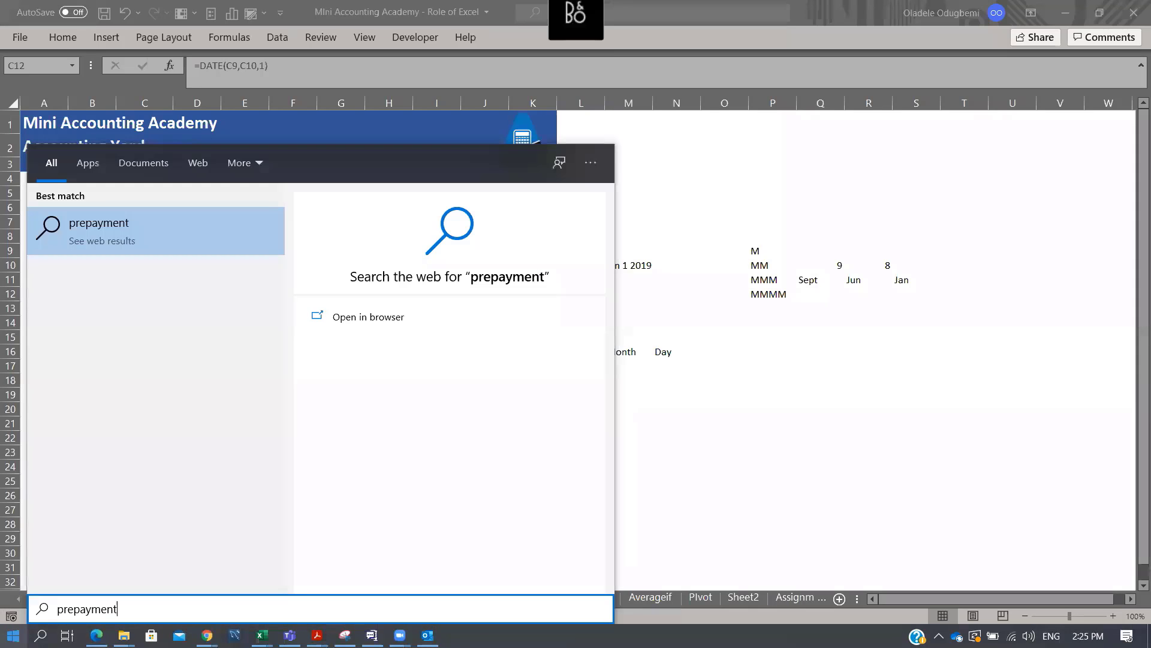
pyautogui.press('BackSpace')
pyautogui.press('BackSpace')
pyautogui.press('BackSpace')
pyautogui.press('BackSpace')
pyautogui.press('BackSpace')
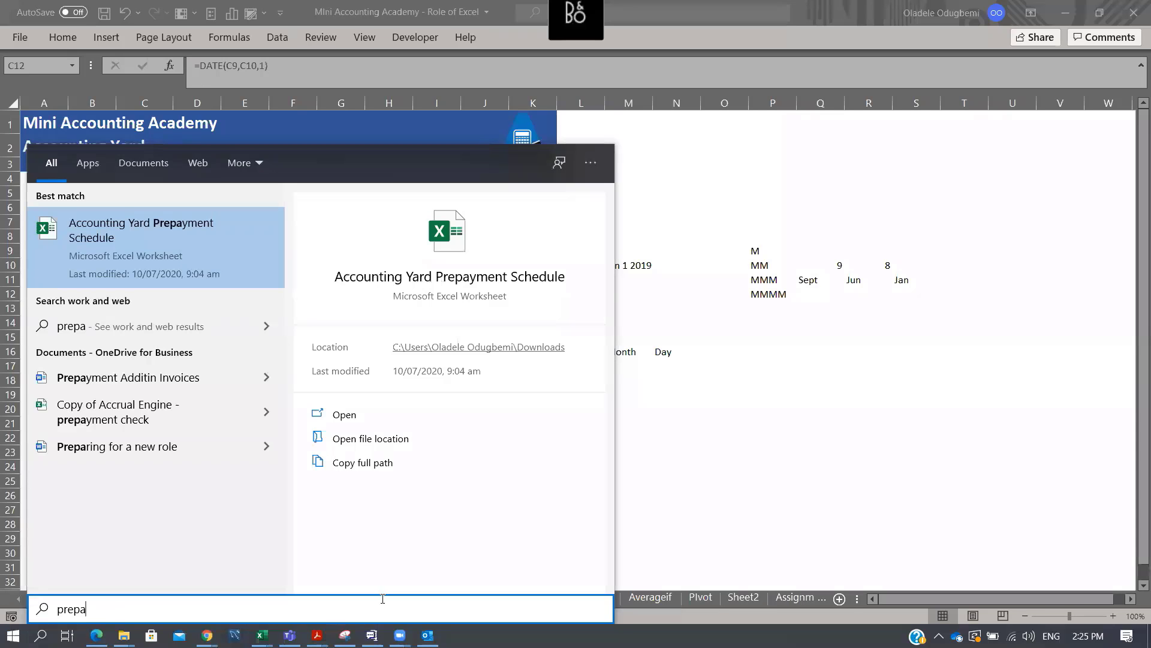
pyautogui.click(166, 233)
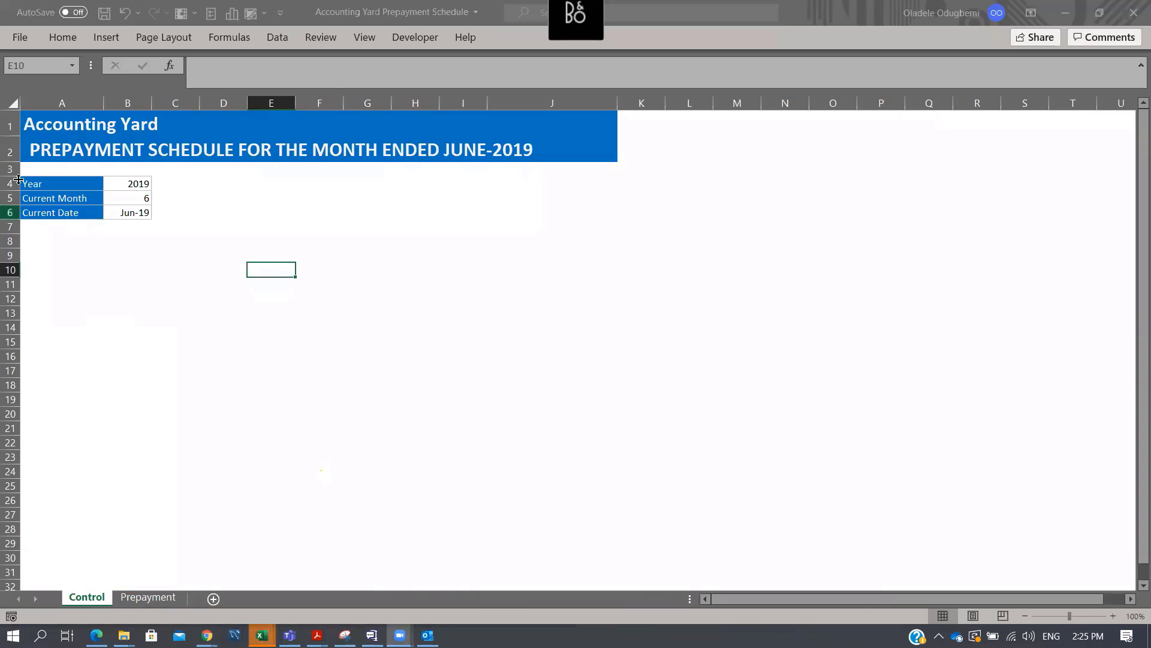
# Examine the Year, Current Month and Current Date cells on the Control sheet, and trace the A2 title to its source formula on the Prepayment sheet
pyautogui.click(133, 186)
pyautogui.click(139, 199)
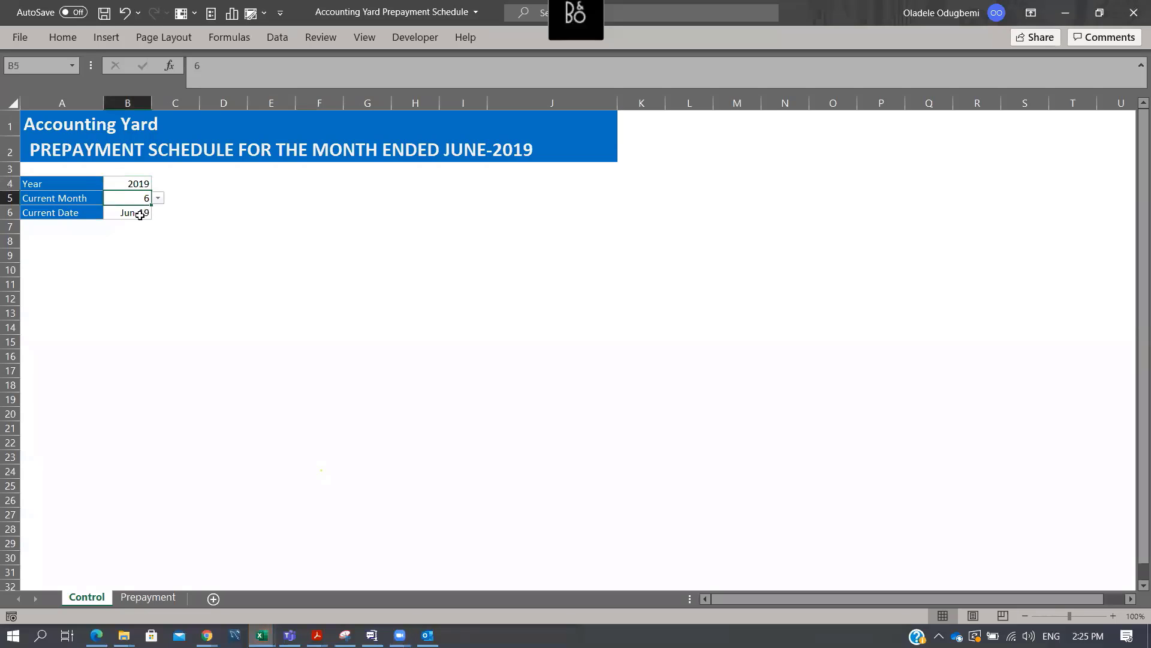
pyautogui.click(133, 213)
pyautogui.click(75, 146)
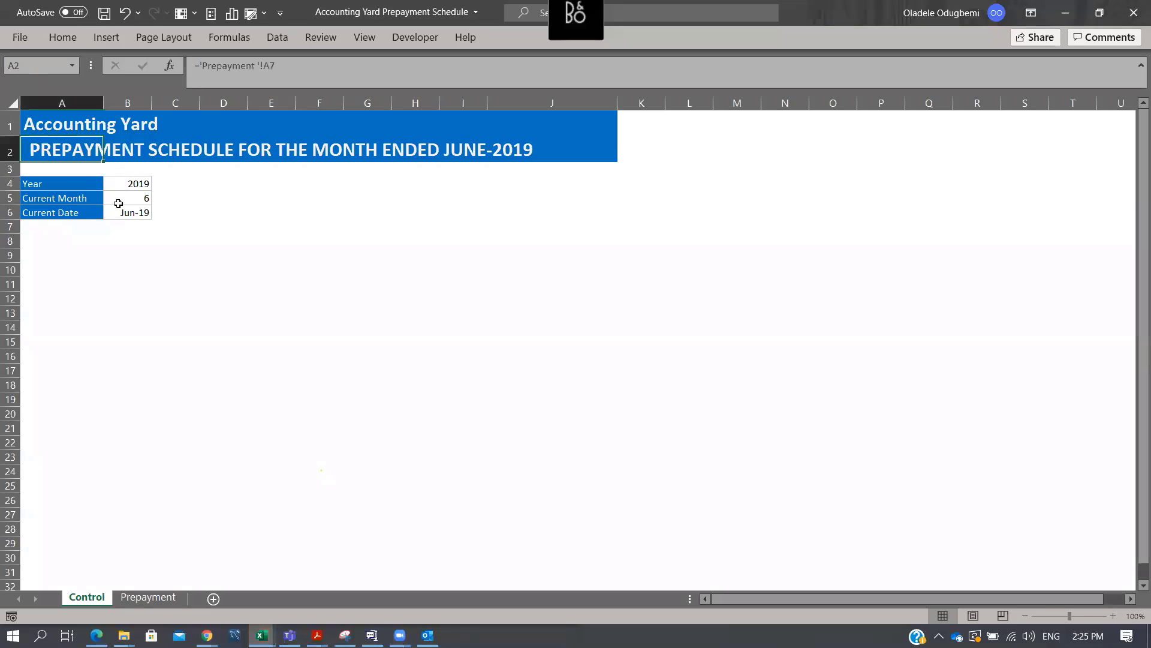
pyautogui.click(130, 213)
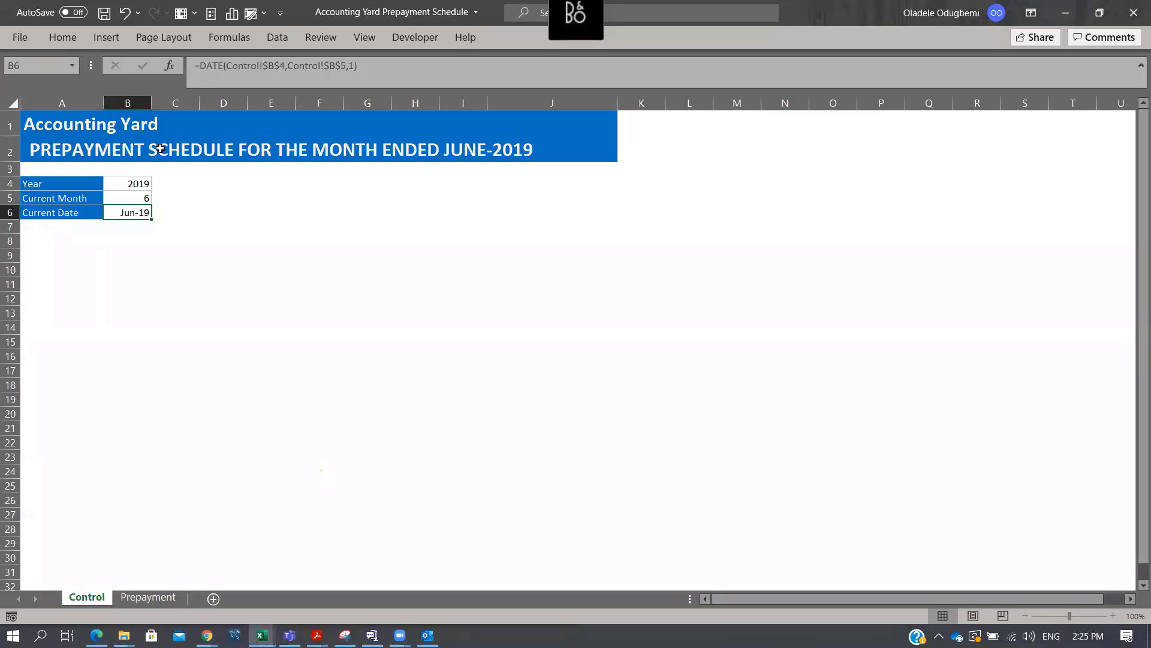
pyautogui.click(136, 187)
pyautogui.click(140, 197)
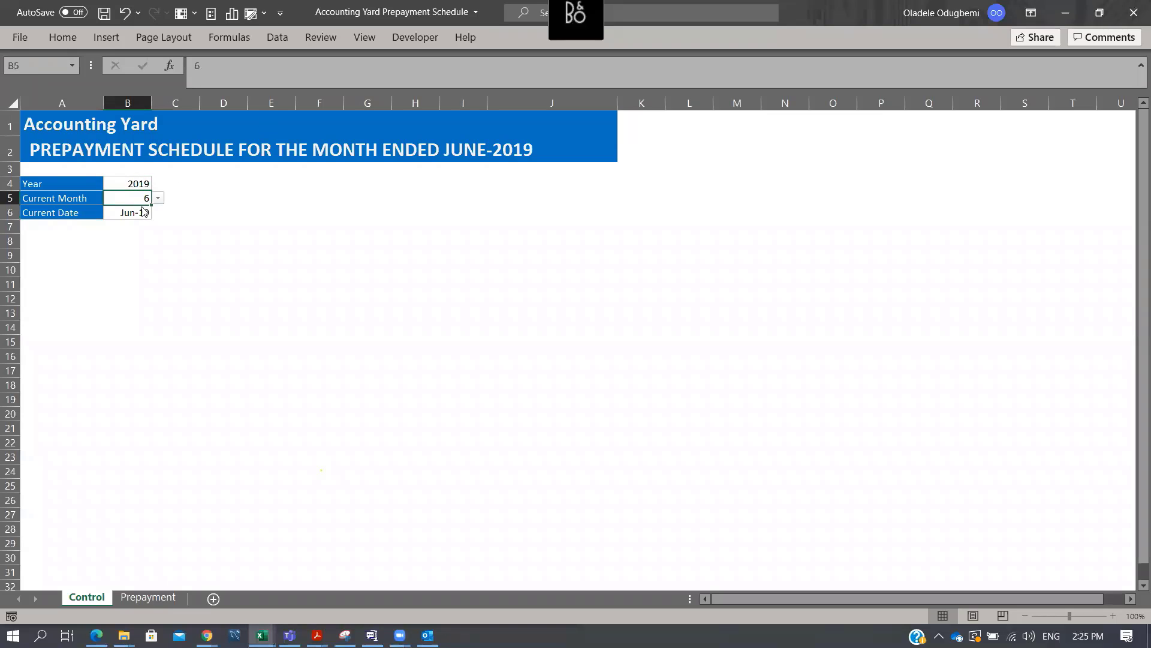
pyautogui.click(143, 182)
pyautogui.click(41, 149)
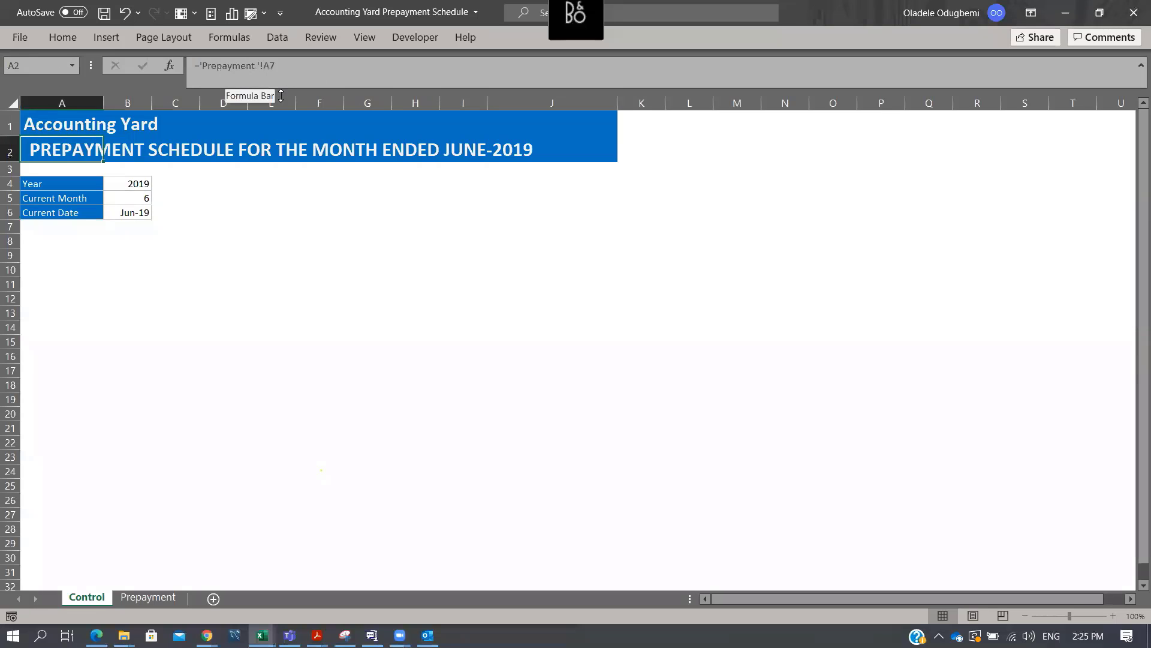
pyautogui.hotkey('ctrl', '[')
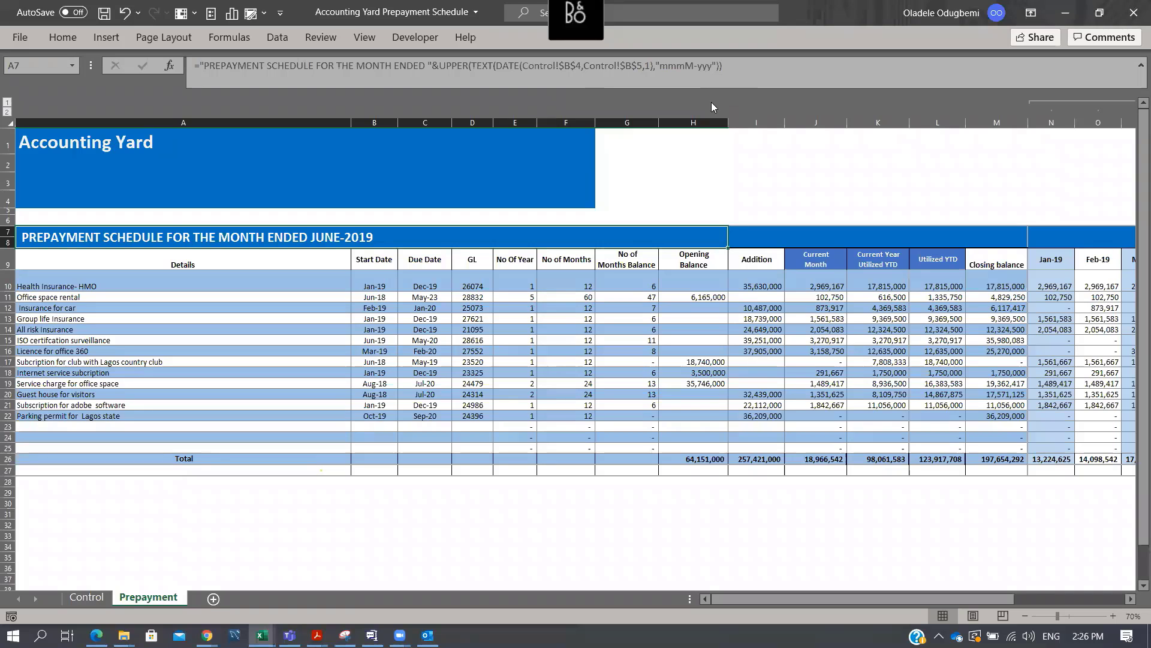
# Switch back to the Role of Excel workbook and go to cell B15 on the Text sheet
pyautogui.hotkey('alt', 'Tab')
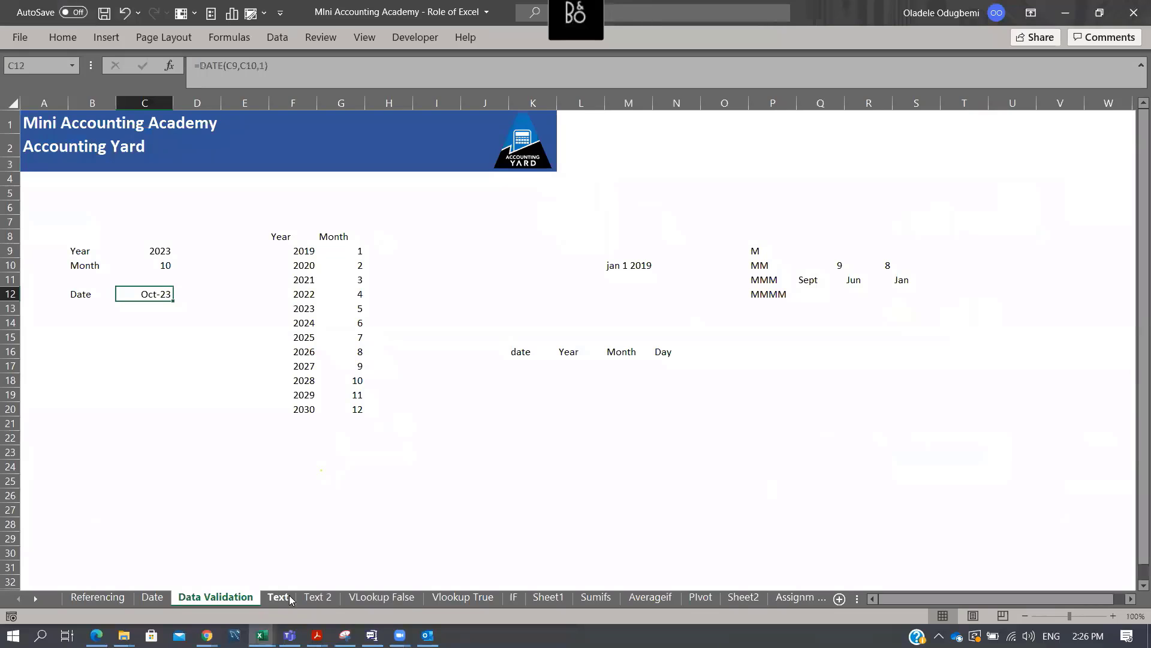
pyautogui.click(278, 597)
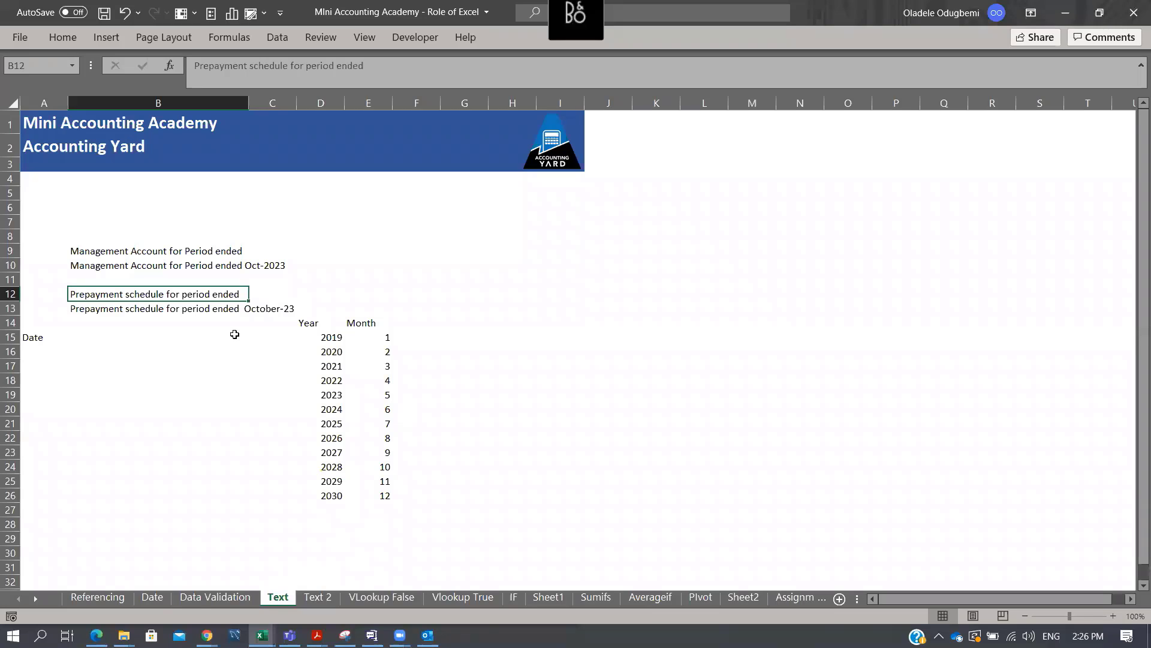
pyautogui.click(199, 337)
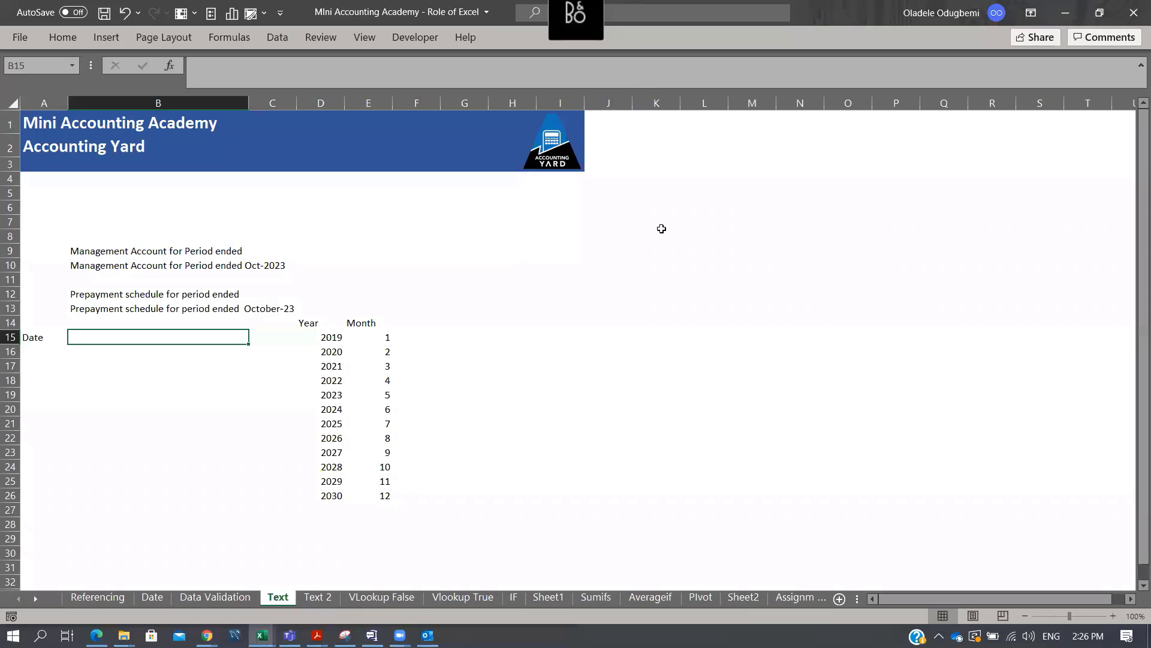
# Enter 1 January 1900 in J8 and apply the comma number format to show its serial number
pyautogui.click(610, 242)
pyautogui.write('1 jan')
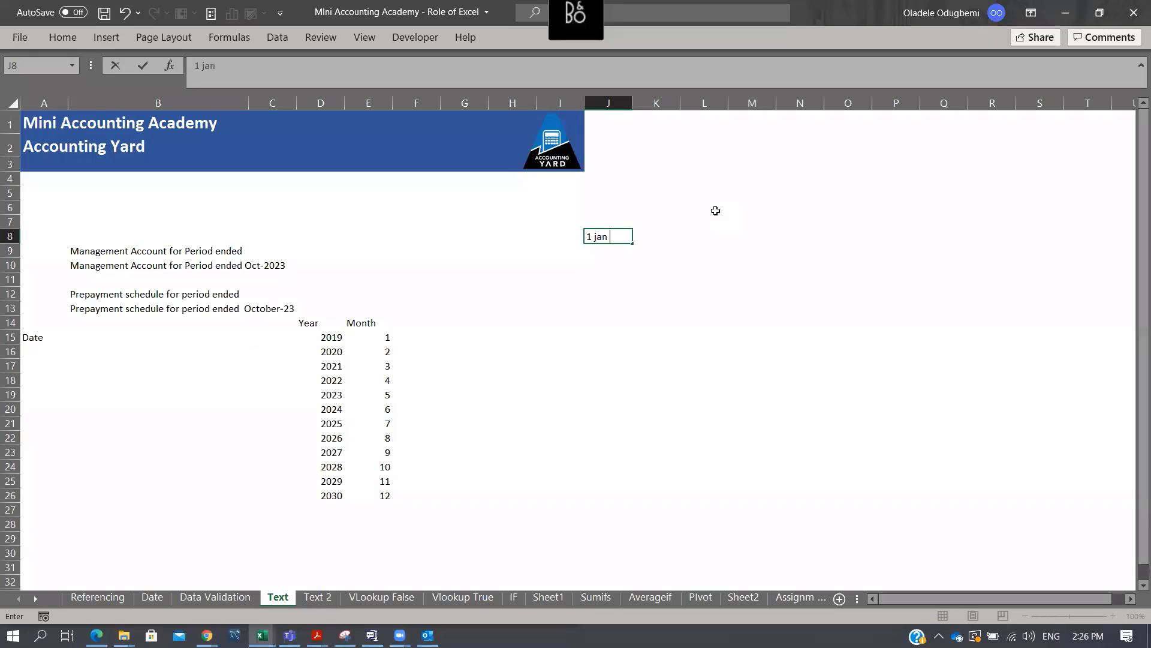
pyautogui.hotkey('ctrl', 'Return')
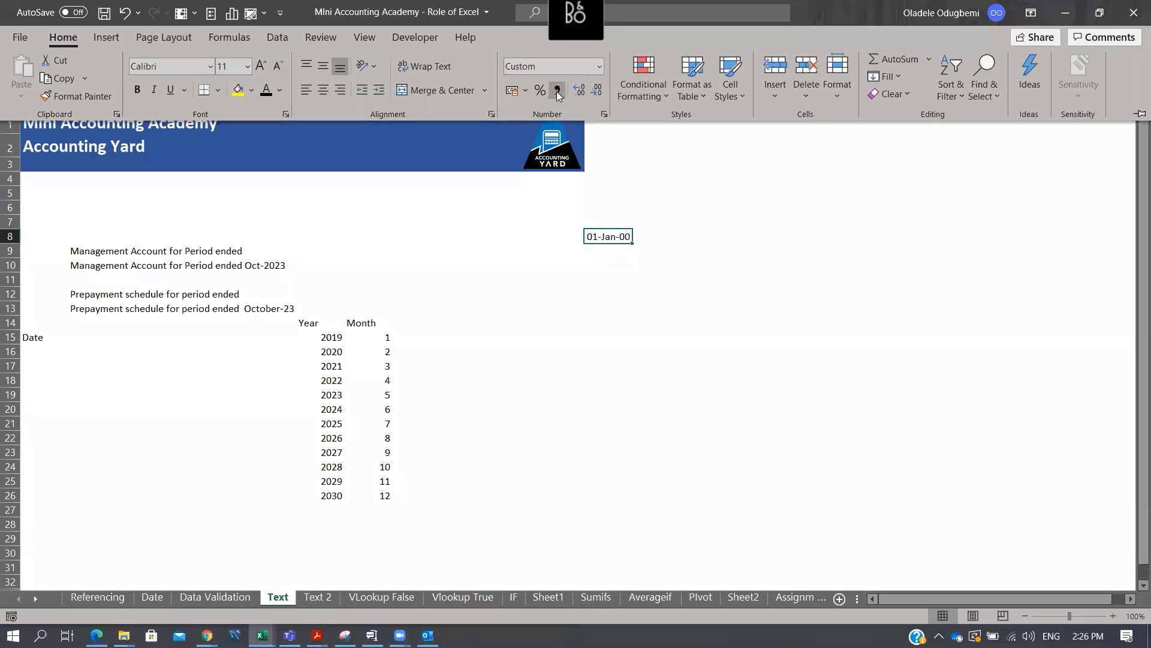
pyautogui.click(557, 93)
# Enter the date 1 jan 1900 in M5
pyautogui.click(747, 220)
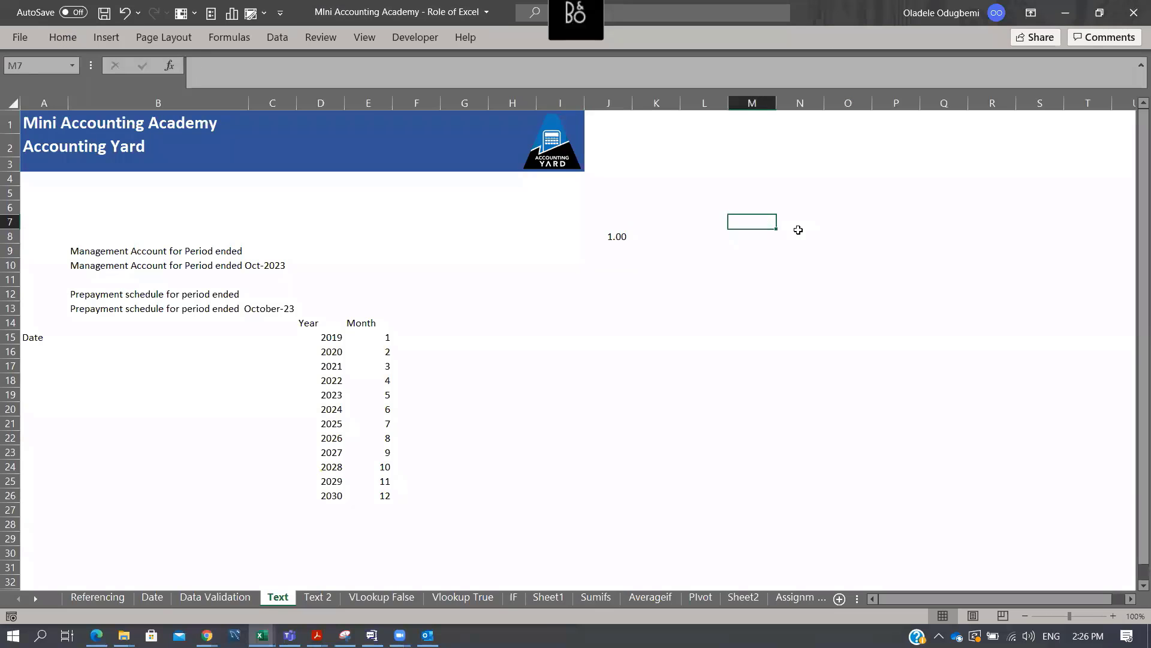
pyautogui.click(751, 188)
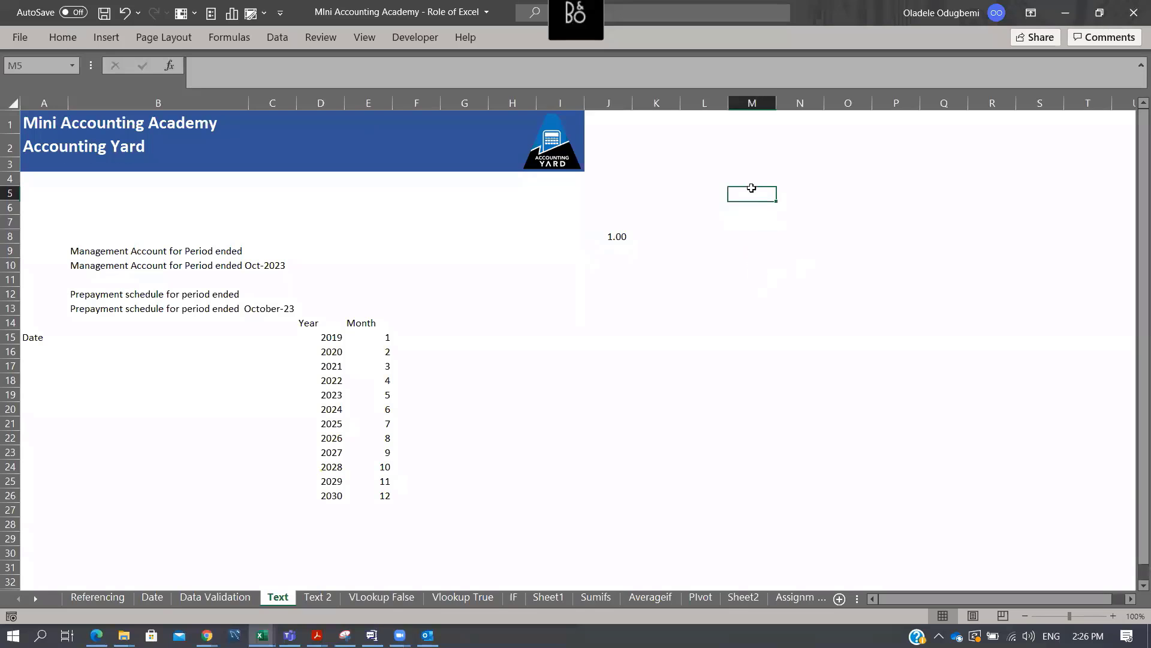
pyautogui.write('1')
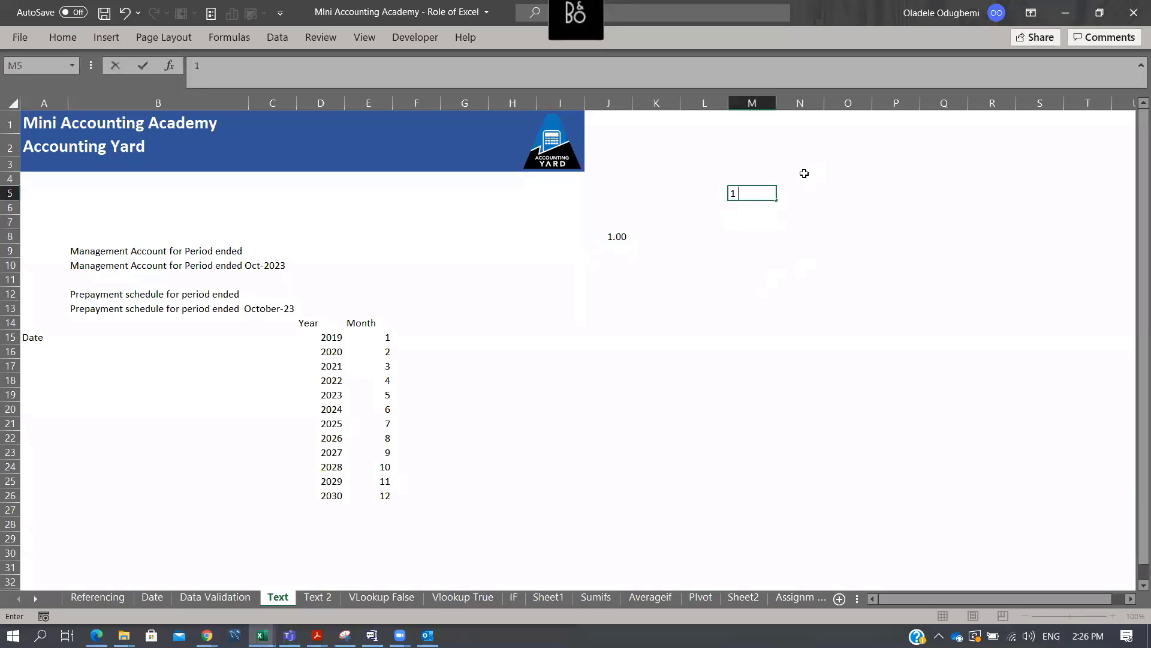
pyautogui.write(' jan 1900')
pyautogui.press('Return')
pyautogui.press('Up')
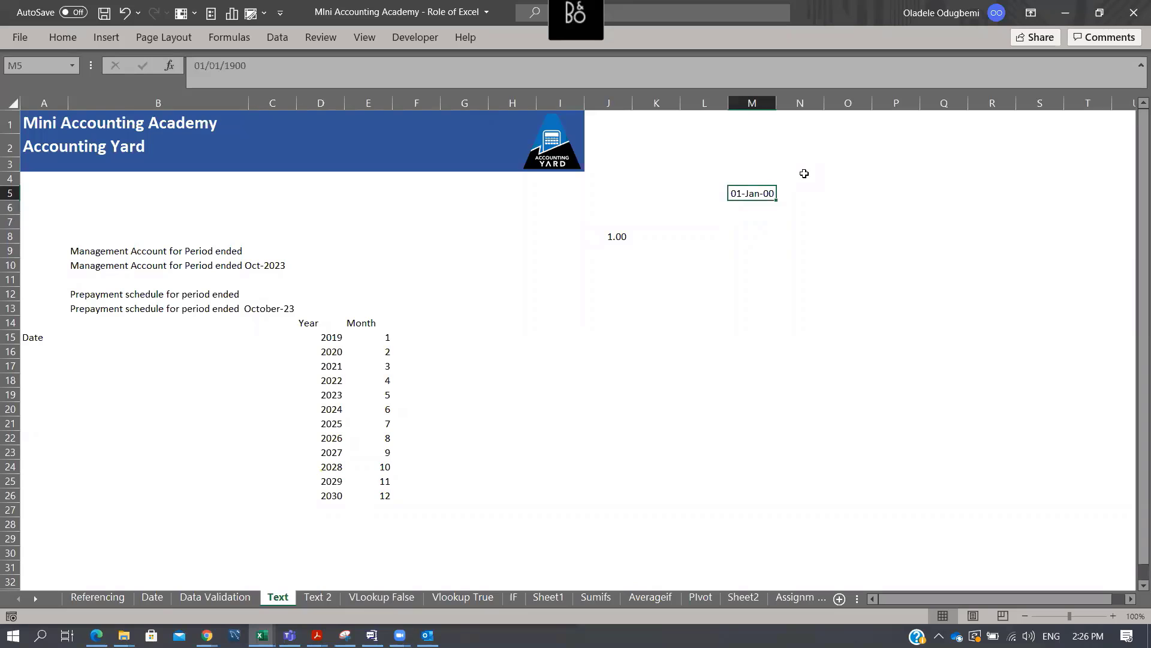
# Insert today's date, 25/10/2020, as a fixed value in M8
pyautogui.press('Down')
pyautogui.press('Down')
pyautogui.press('Down')
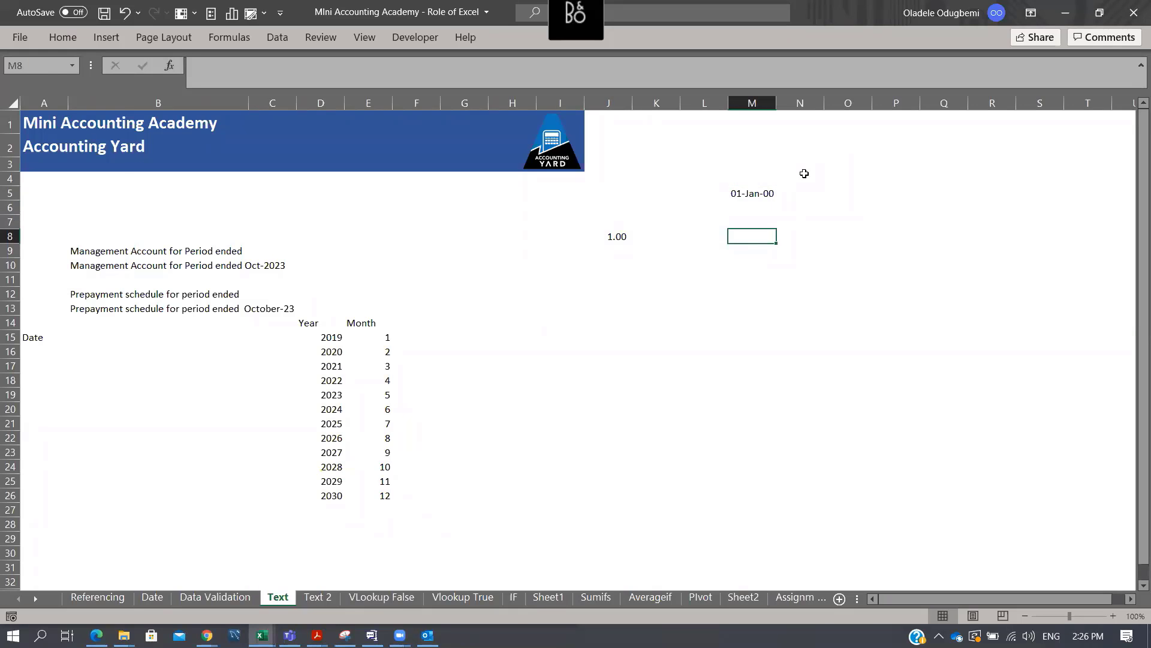
pyautogui.hotkey('ctrl', ';')
pyautogui.press('Return')
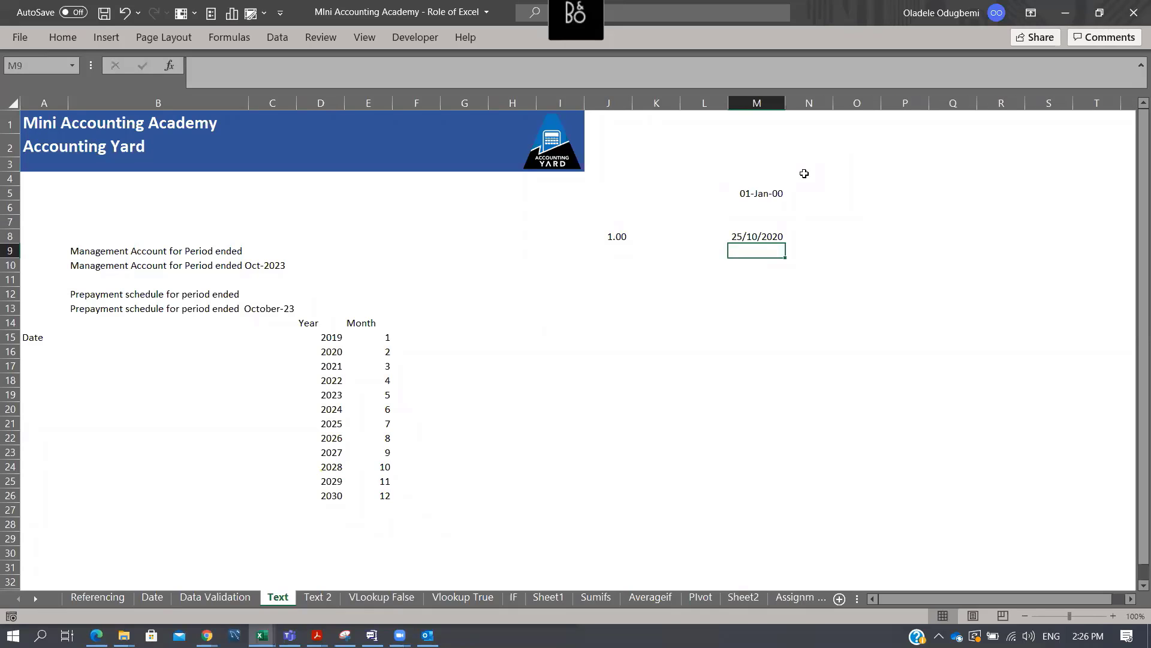
# Calculate the days between the two dates in M10 with the formula =M8-M5
pyautogui.press('Down')
pyautogui.write('=')
pyautogui.press('Up')
pyautogui.press('Up')
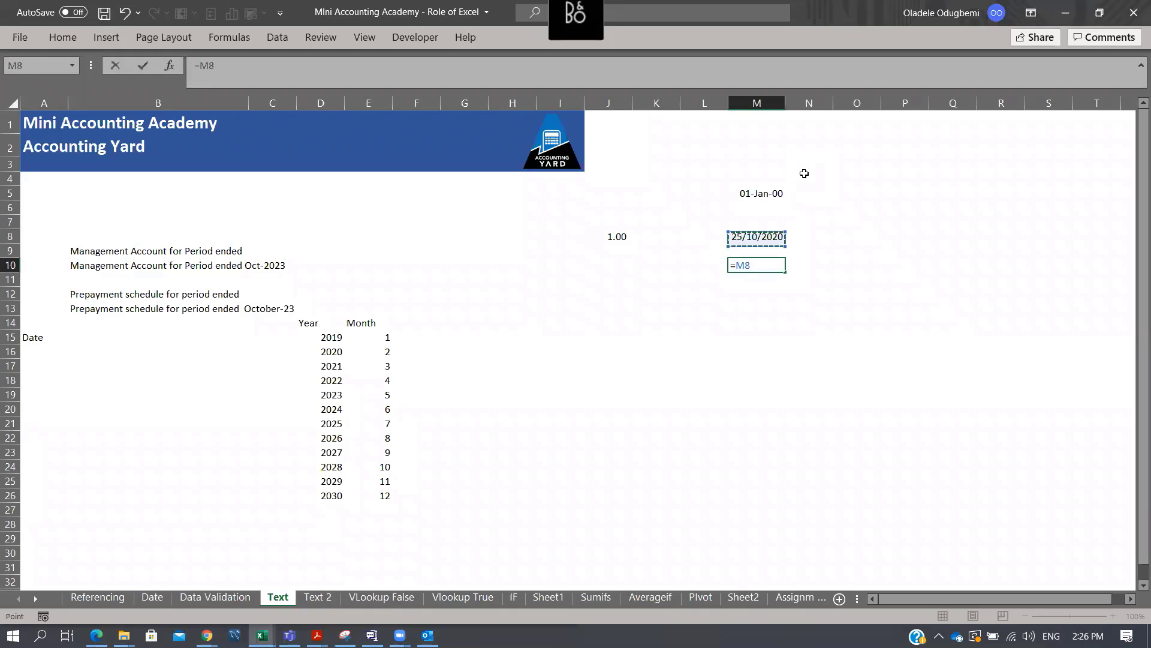
pyautogui.write('-')
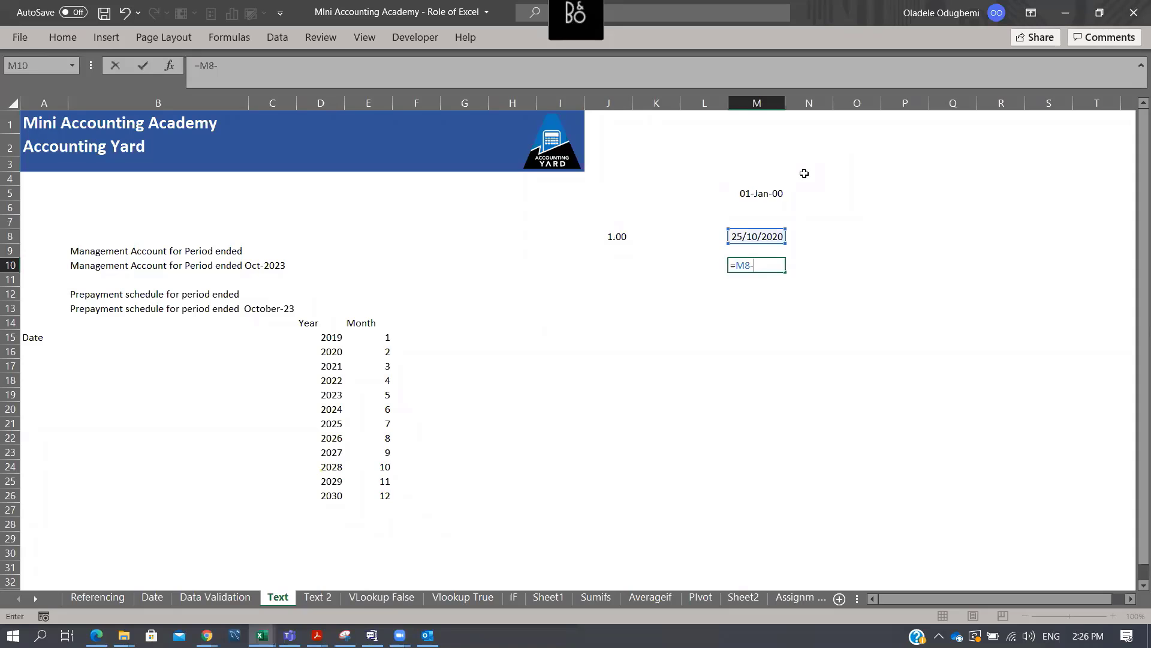
pyautogui.write('M5')
pyautogui.hotkey('ctrl', 'Return')
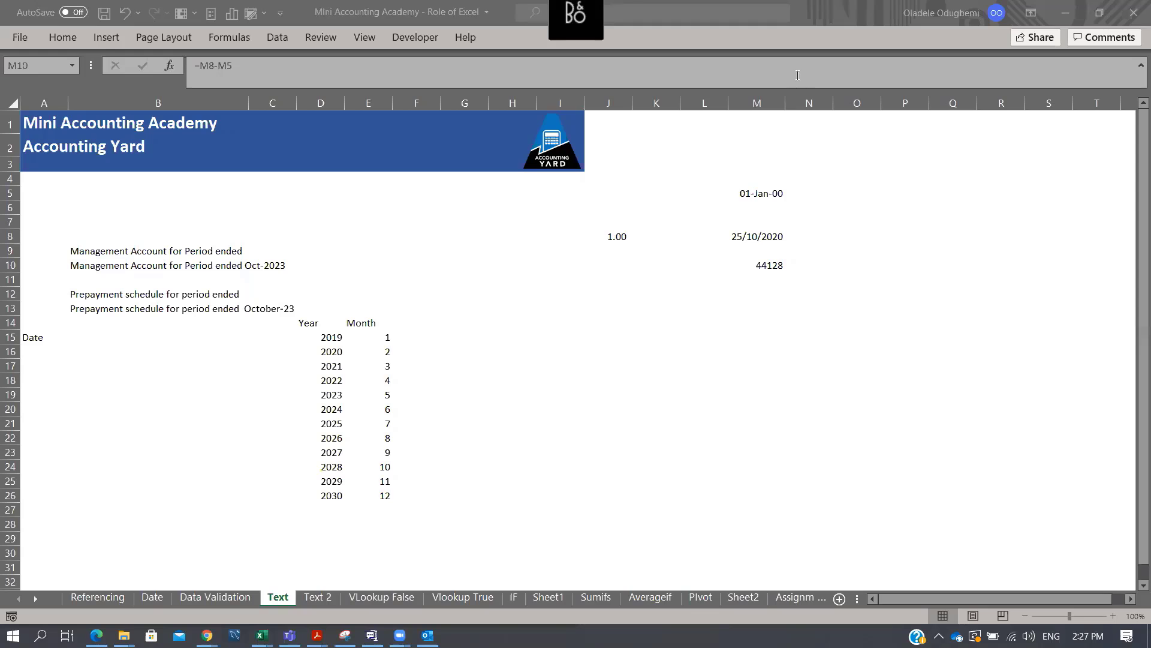
# Apply the comma number format to the date in M8 and compare it with J8 and M5
pyautogui.click(765, 264)
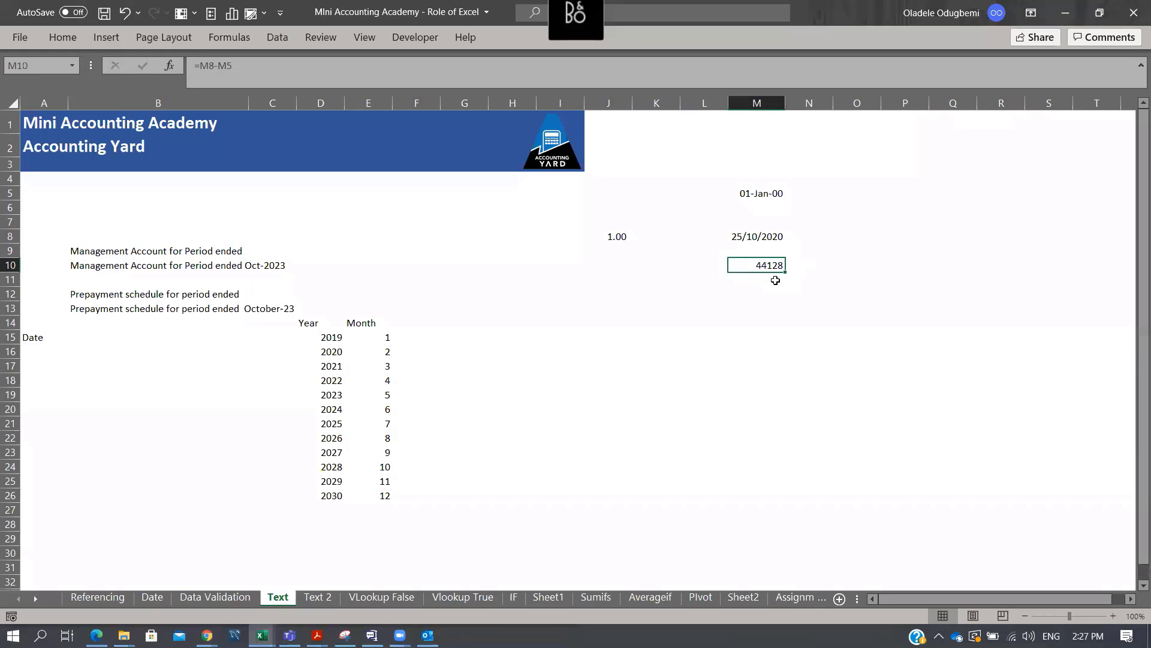
pyautogui.click(765, 237)
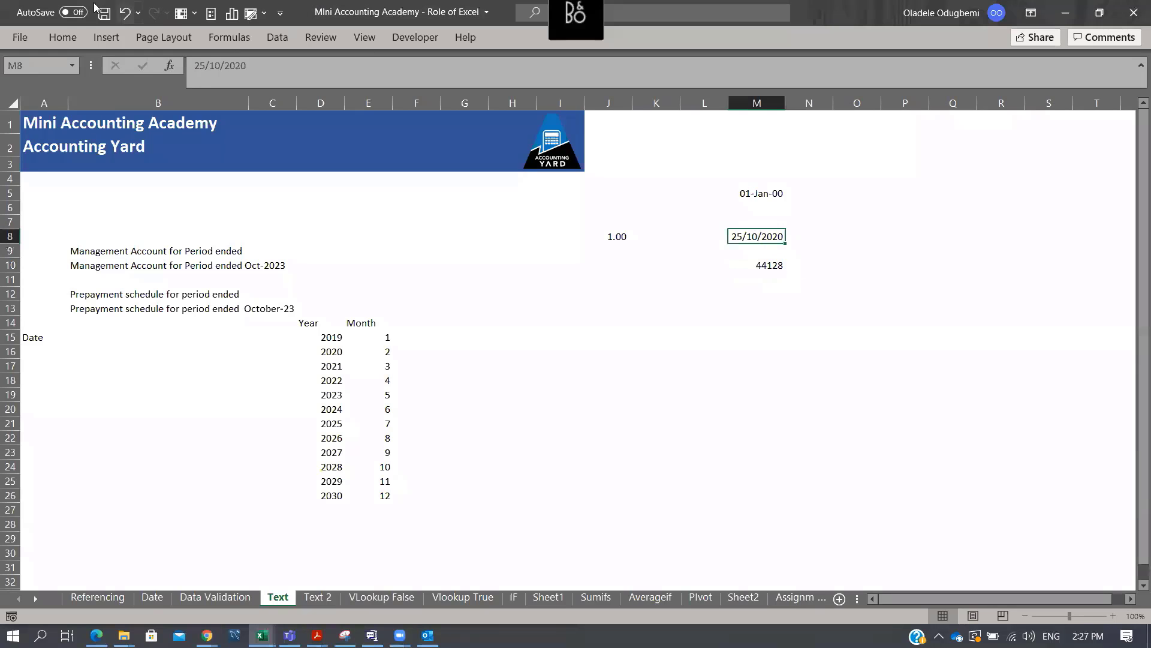
pyautogui.click(66, 36)
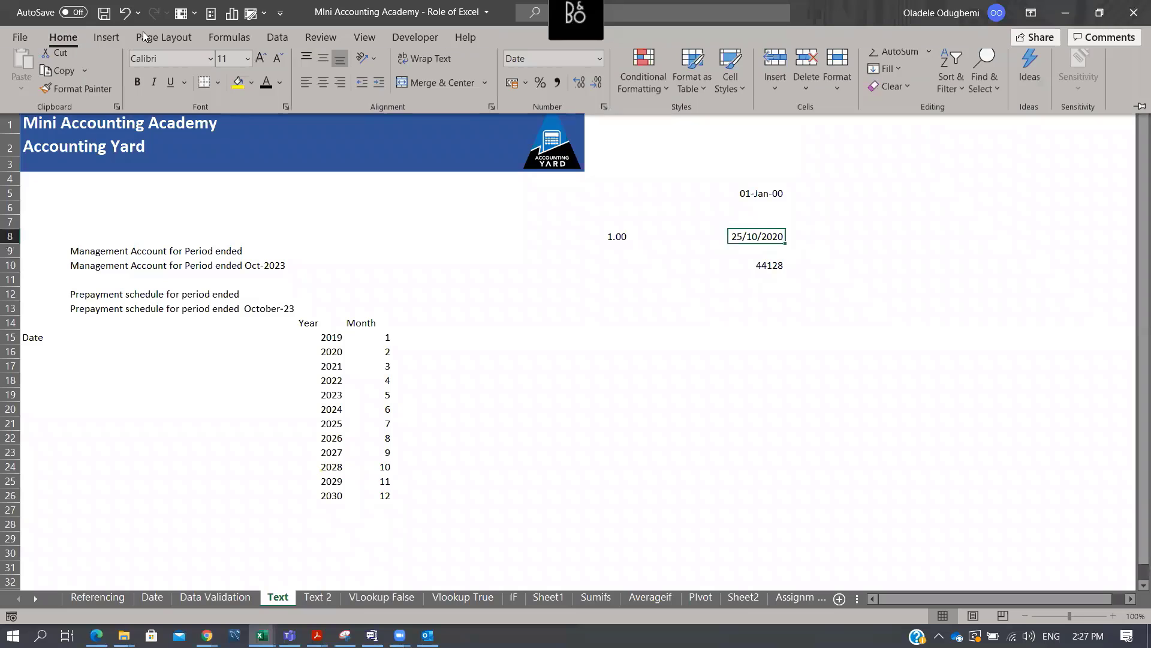
pyautogui.click(556, 91)
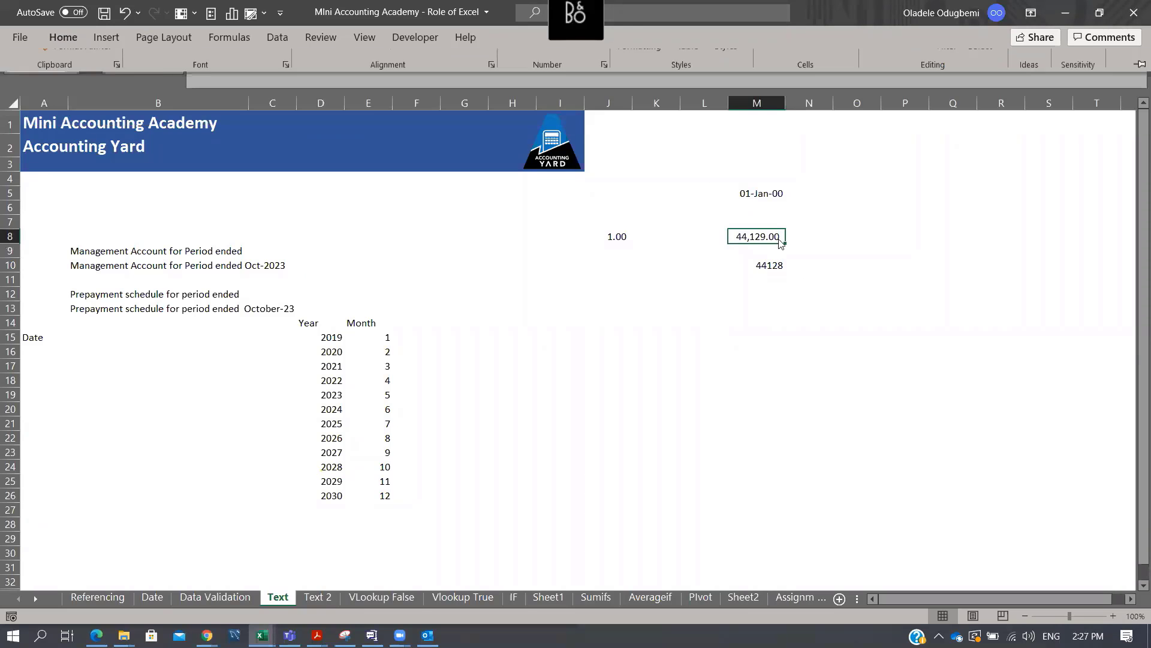
pyautogui.click(620, 236)
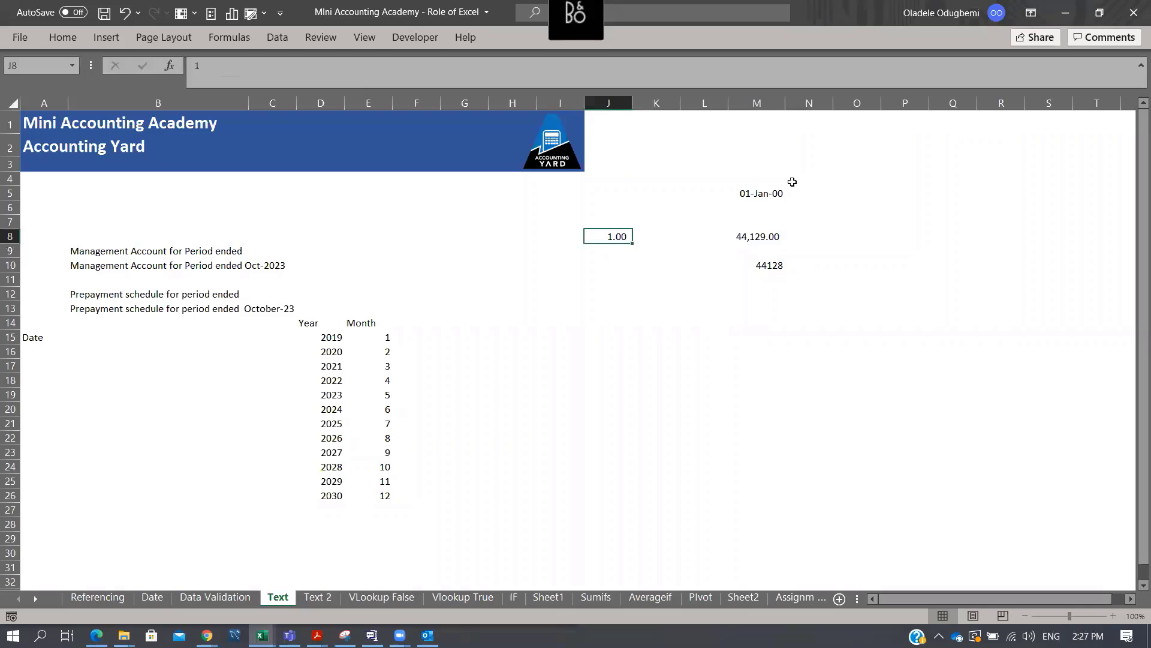
pyautogui.click(768, 194)
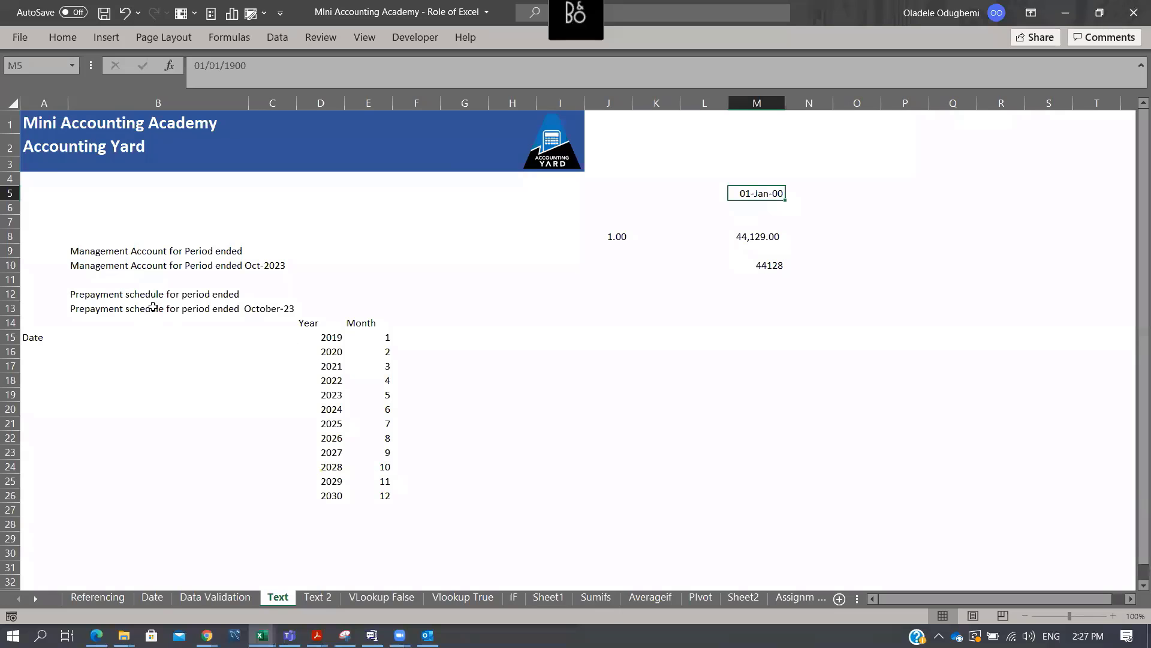
# Clear the management account and prepayment schedule title cells in B9:B13
pyautogui.moveTo(117, 247); pyautogui.dragTo(117, 307)
pyautogui.press('Delete')
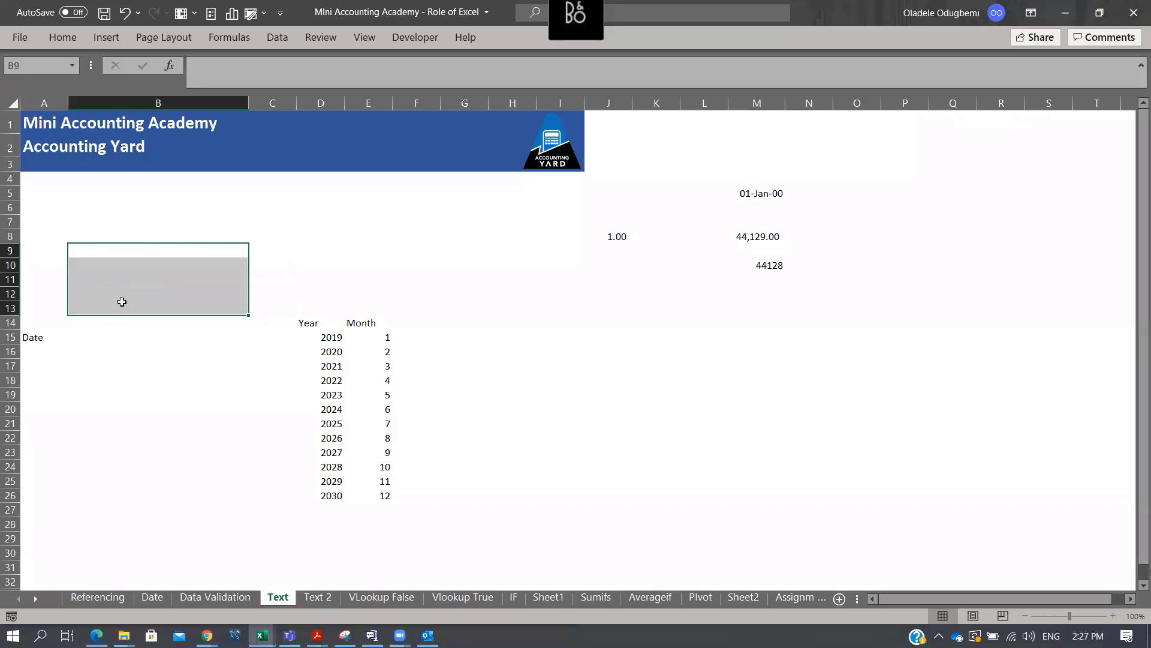
pyautogui.hotkey('ctrl', 'Home')
pyautogui.click(155, 342)
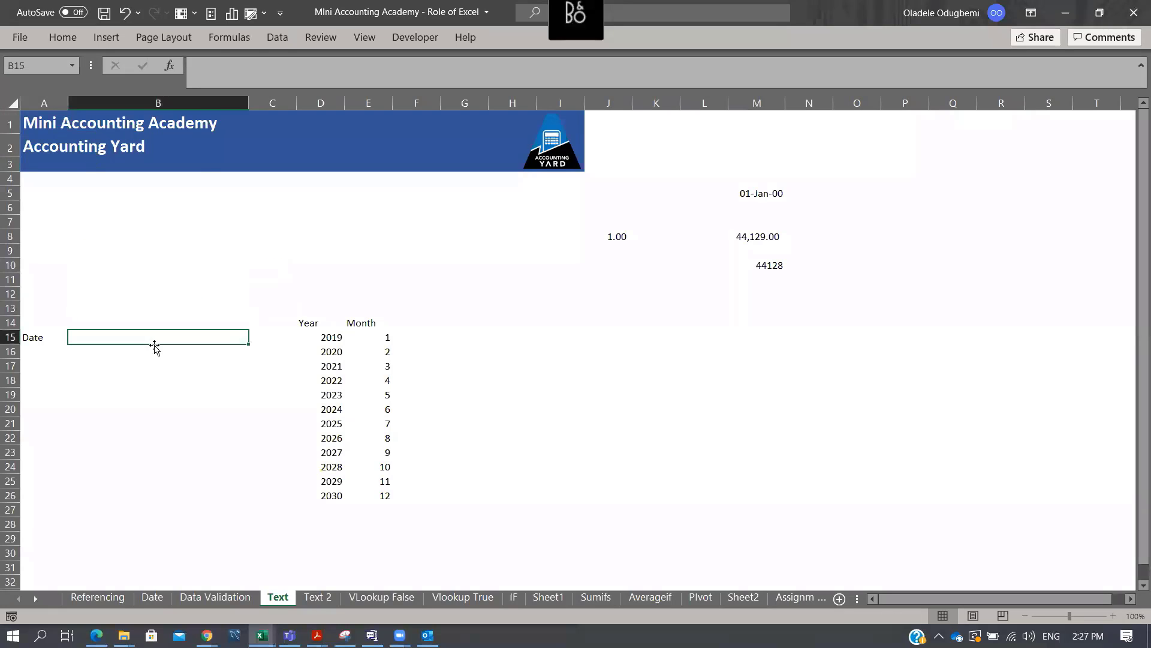
pyautogui.write('=')
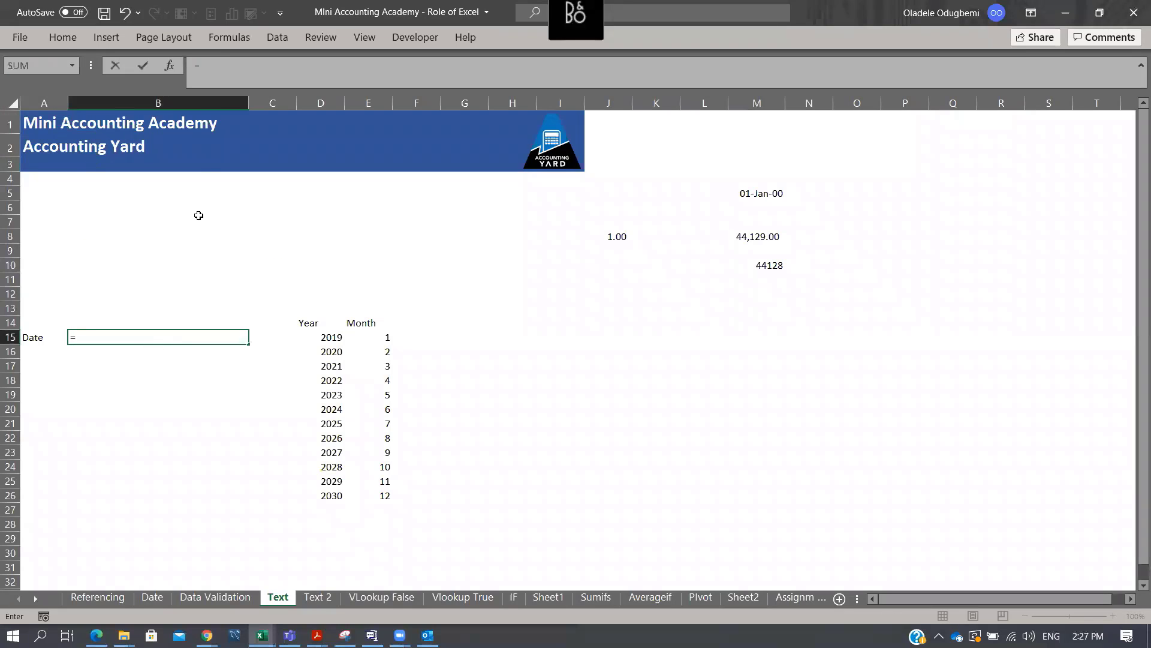
pyautogui.click(50, 121)
pyautogui.write('&')
pyautogui.press('Escape')
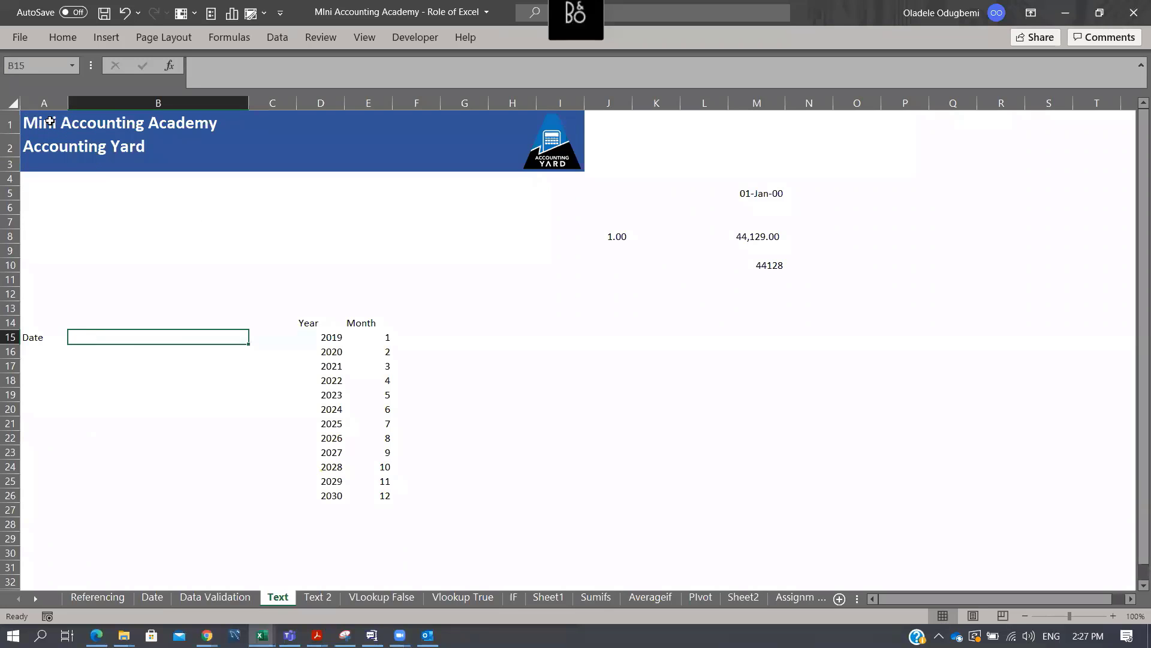
pyautogui.write('=day')
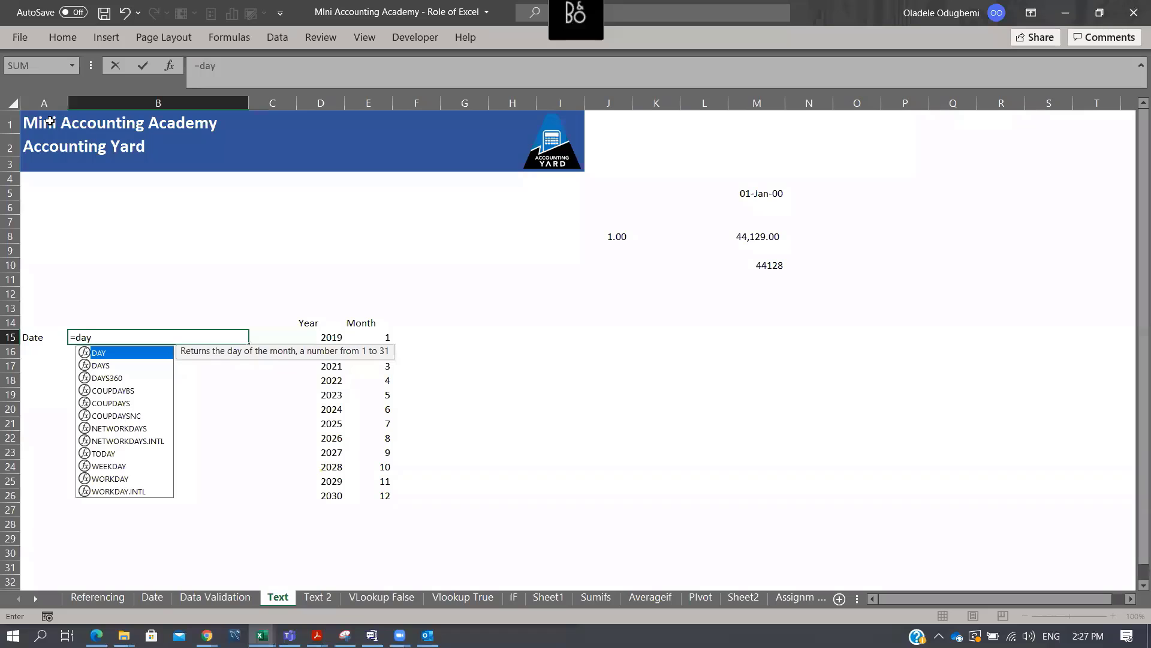
pyautogui.press('Escape')
pyautogui.write('te')
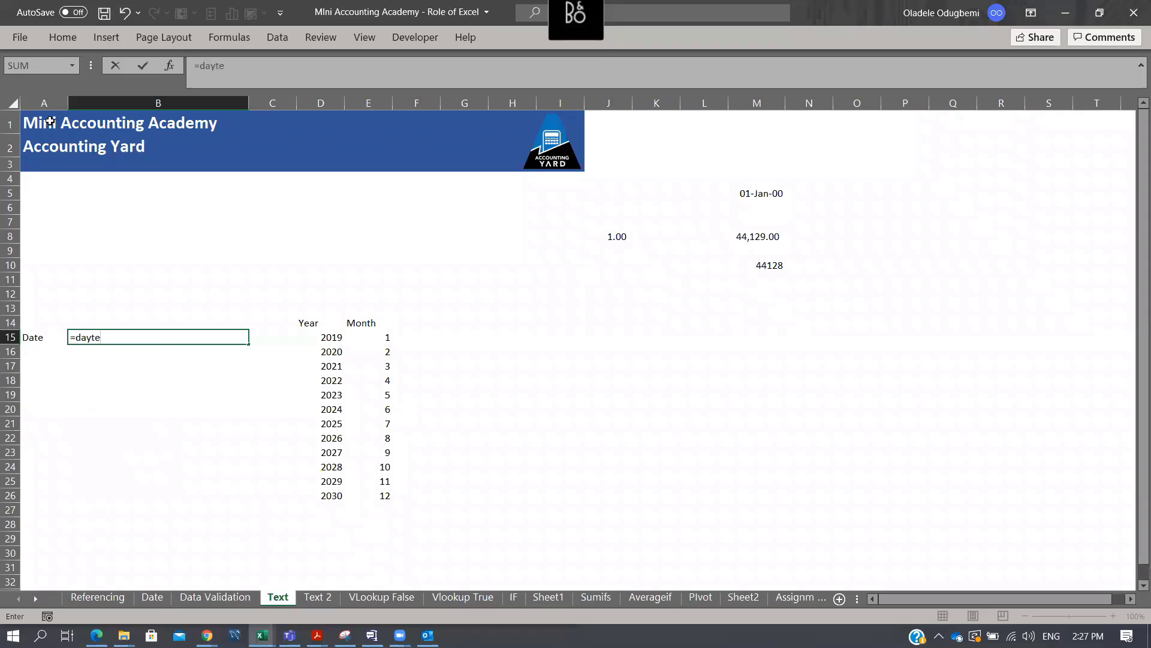
pyautogui.press('Escape')
# Start a formula in B15 beside the Date label
pyautogui.write('=')
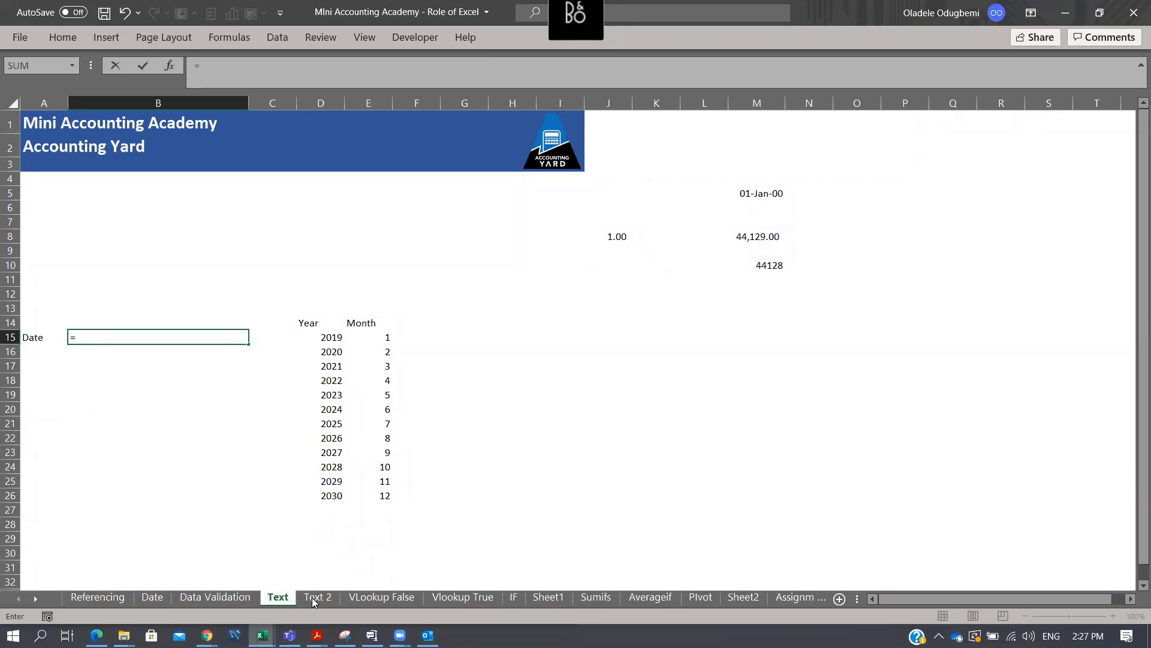
# Link cell B15 to the date in cell C12 of the Data Validation sheet
pyautogui.click(216, 597)
pyautogui.click(156, 296)
pyautogui.press('Return')
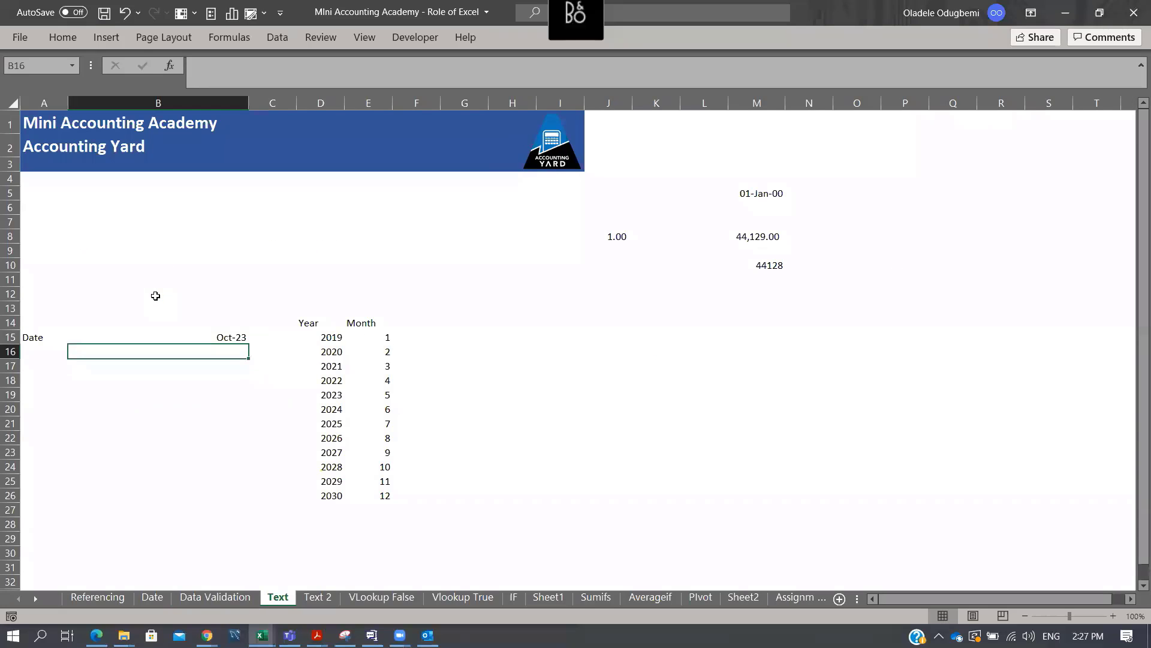
pyautogui.press('Up')
pyautogui.press('Up')
pyautogui.press('Up')
pyautogui.press('Up')
pyautogui.press('Up')
pyautogui.press('Up')
pyautogui.press('Down')
pyautogui.press('Down')
pyautogui.press('Down')
pyautogui.press('Down')
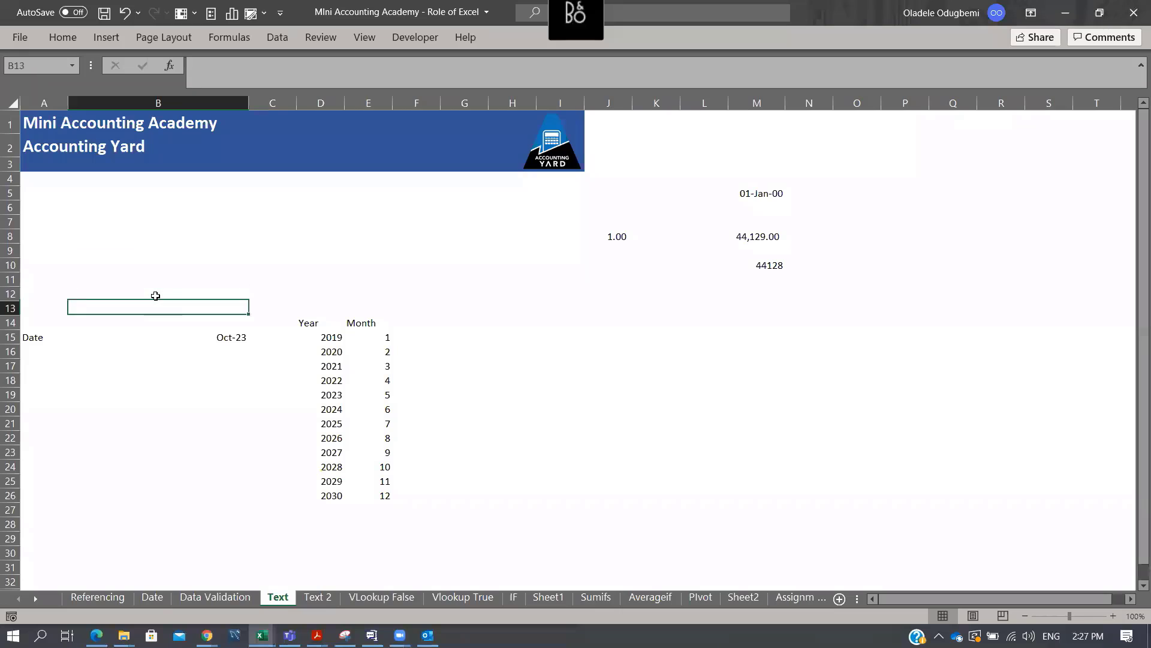
# Enter the formula =A1&B15 in cell B10 to join the company title with the date
pyautogui.click(152, 267)
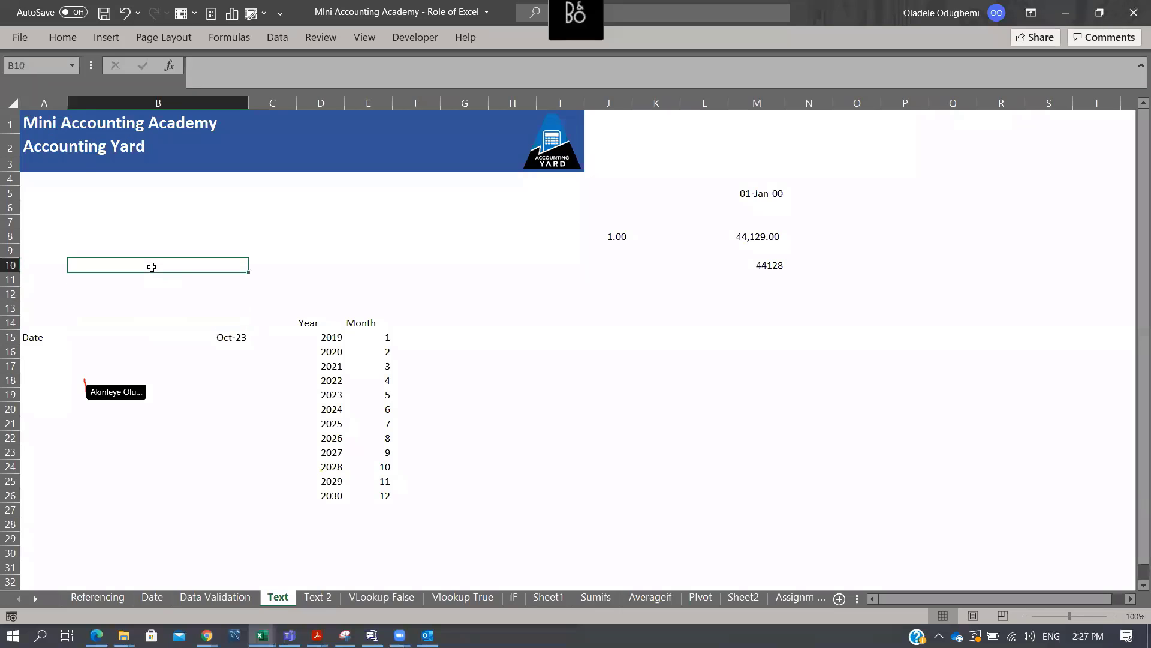
pyautogui.write('=')
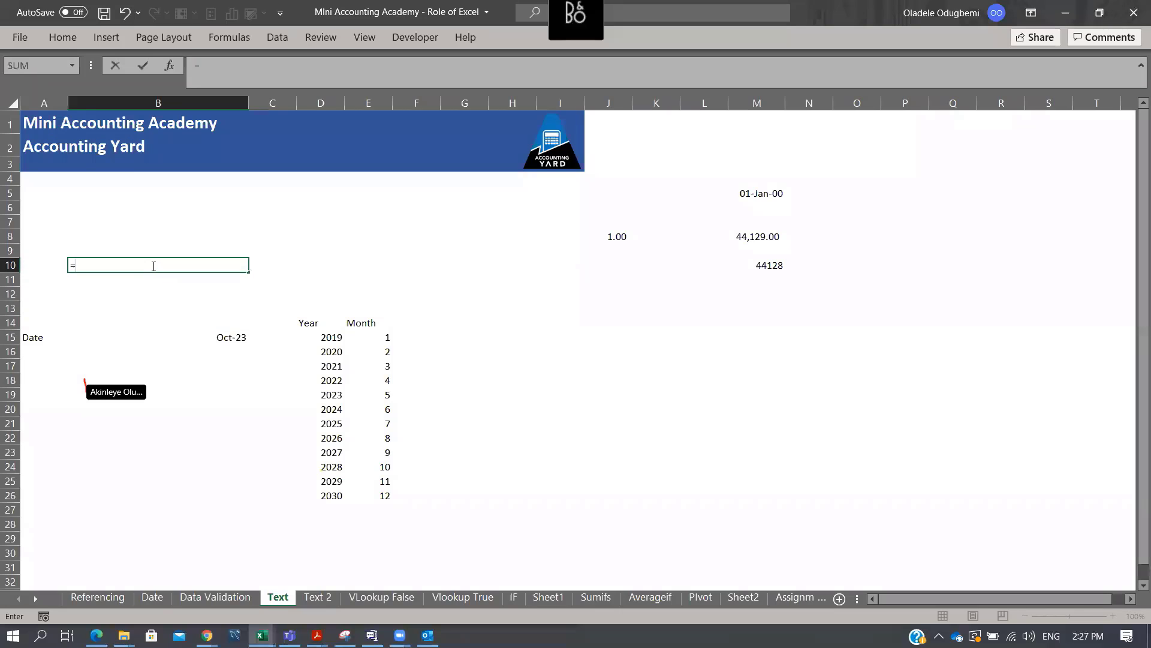
pyautogui.click(39, 126)
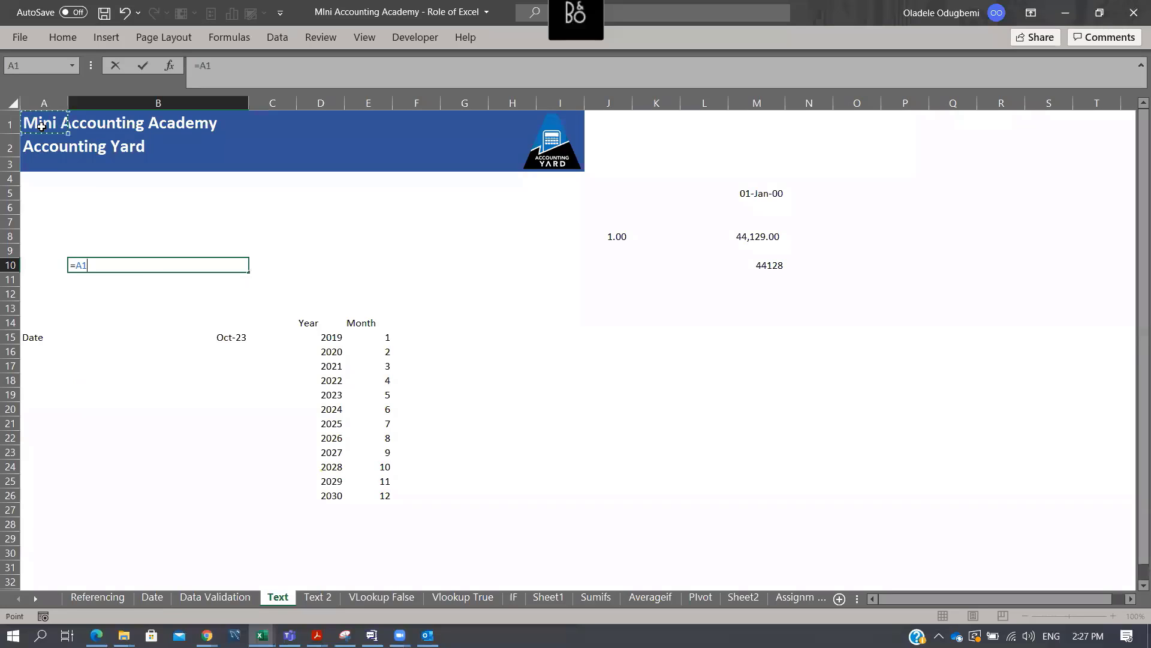
pyautogui.write('&')
pyautogui.click(217, 339)
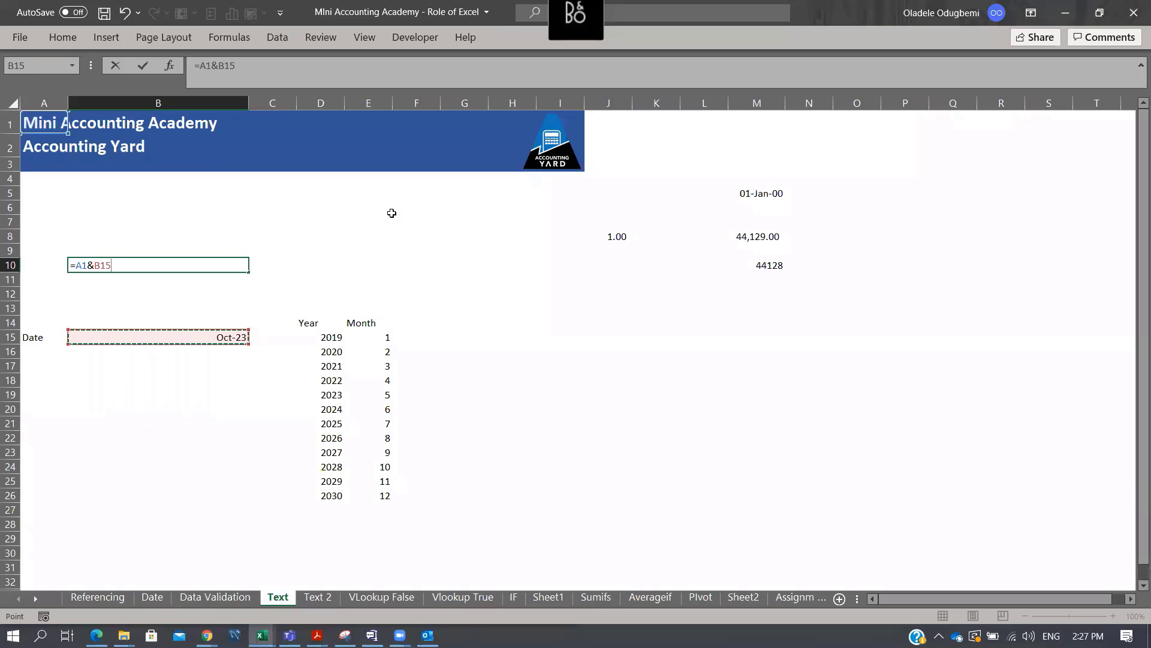
pyautogui.press('Return')
pyautogui.press('Up')
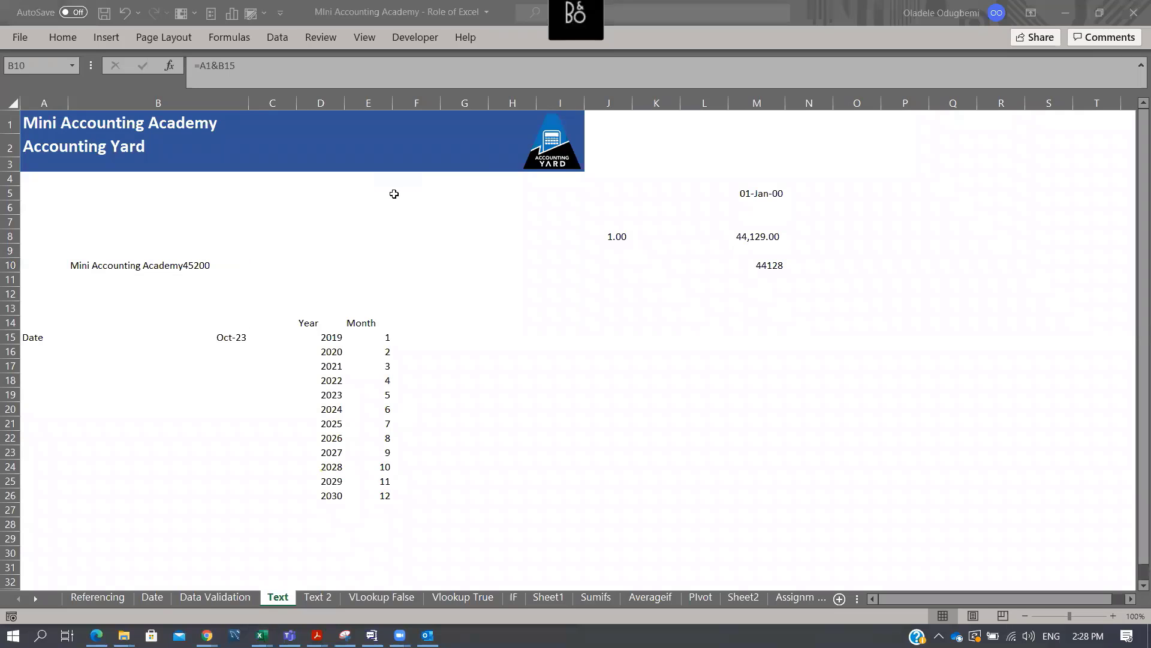
pyautogui.click(102, 269)
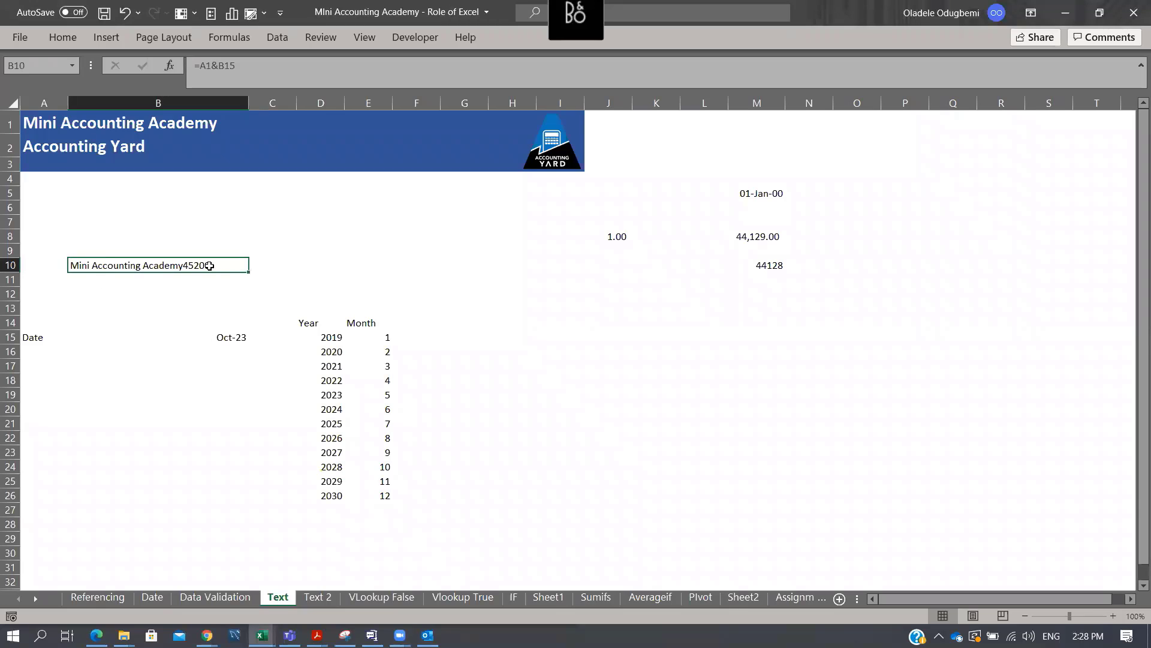
# Reference the B15 date in cell M16 with =B15 and apply the comma number style to it
pyautogui.click(233, 337)
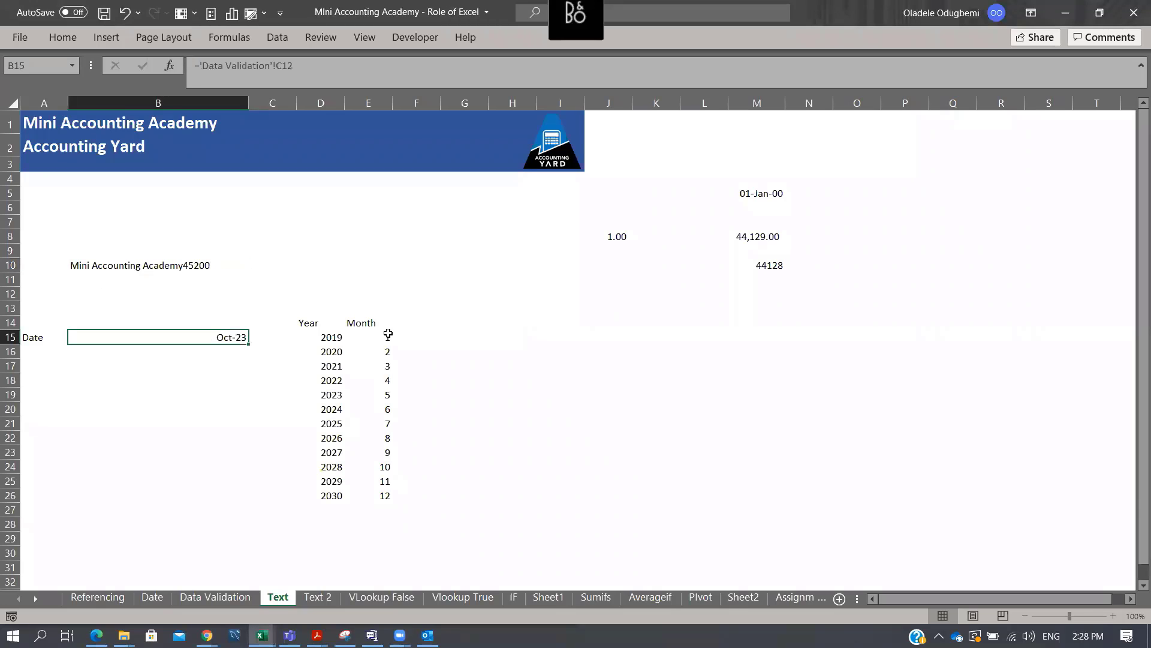
pyautogui.click(753, 352)
pyautogui.write('=')
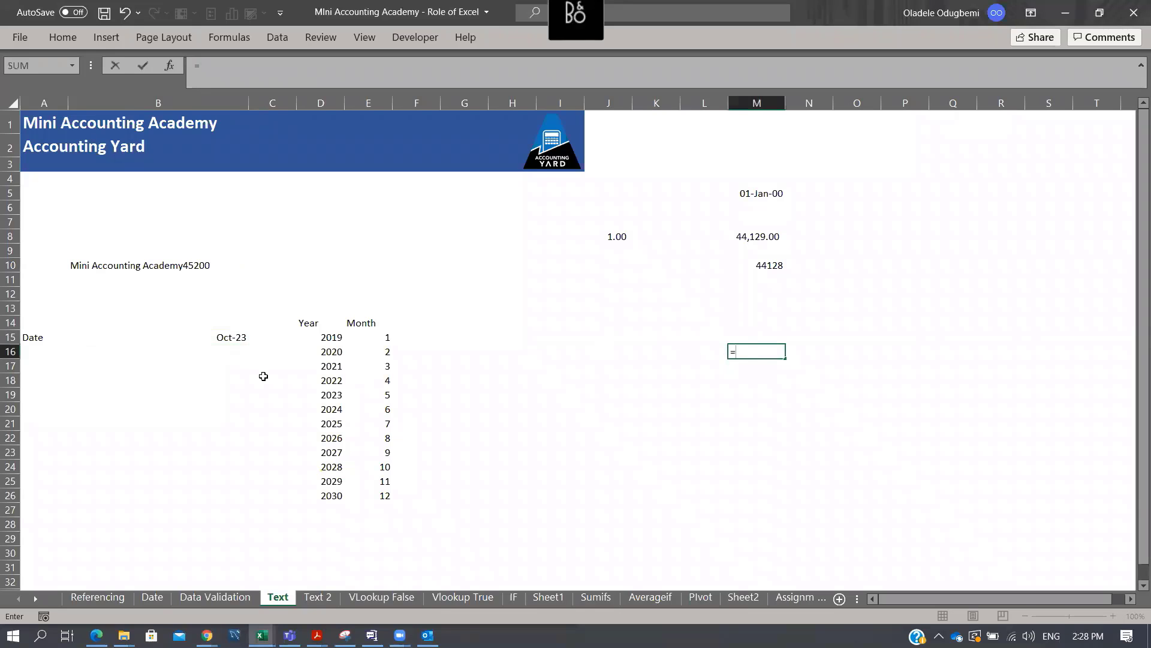
pyautogui.click(238, 338)
pyautogui.hotkey('ctrl', 'Return')
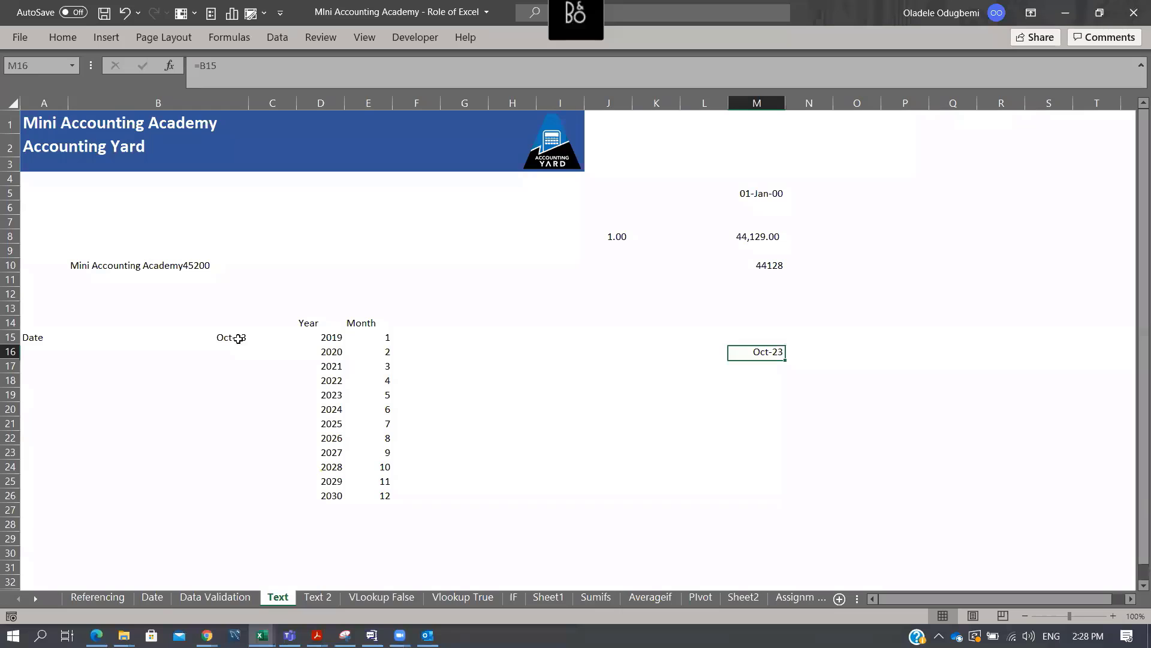
pyautogui.click(72, 35)
pyautogui.click(555, 91)
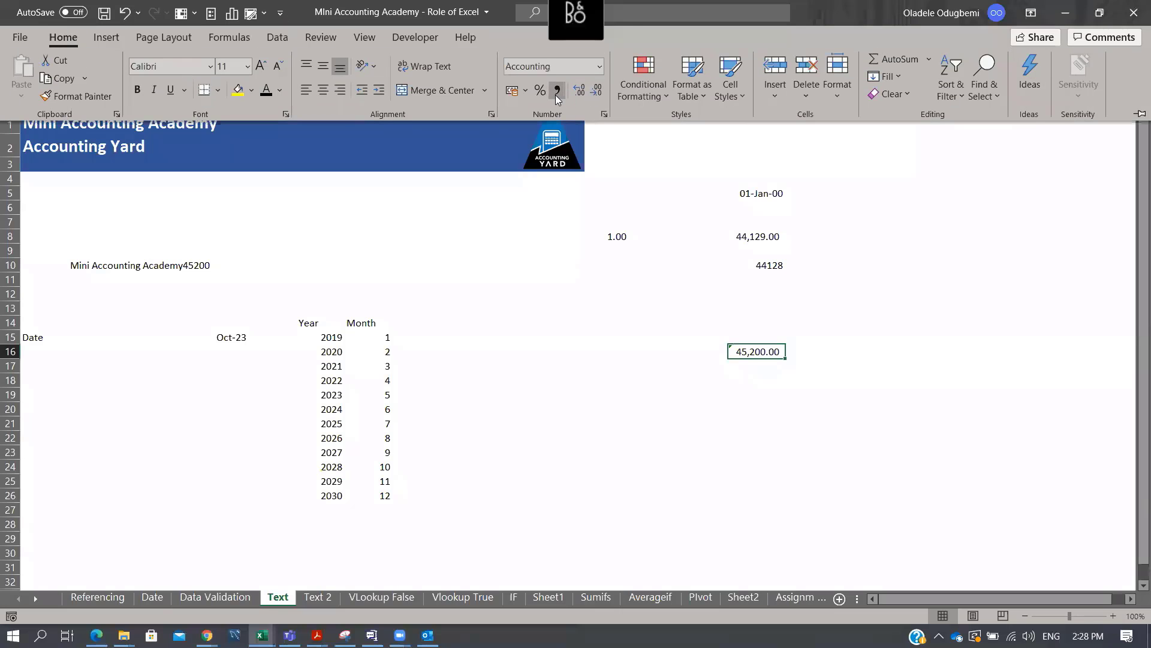
pyautogui.click(768, 353)
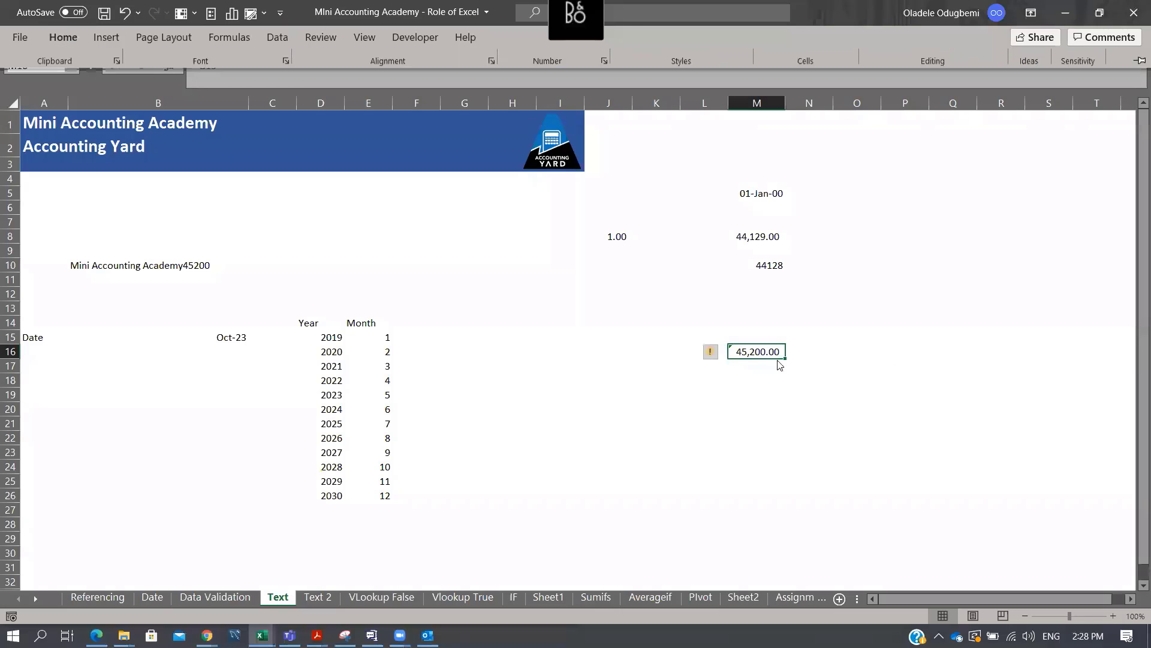
# Enter the word Text in cell B19
pyautogui.click(146, 277)
pyautogui.click(130, 266)
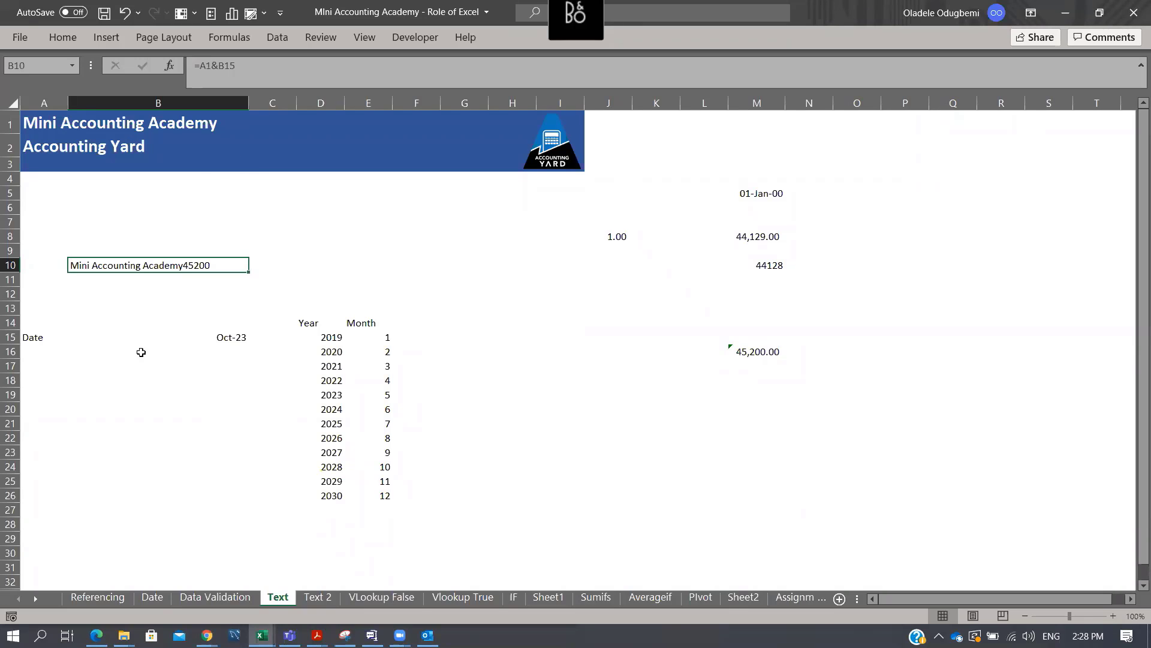
pyautogui.click(102, 391)
pyautogui.write('Text')
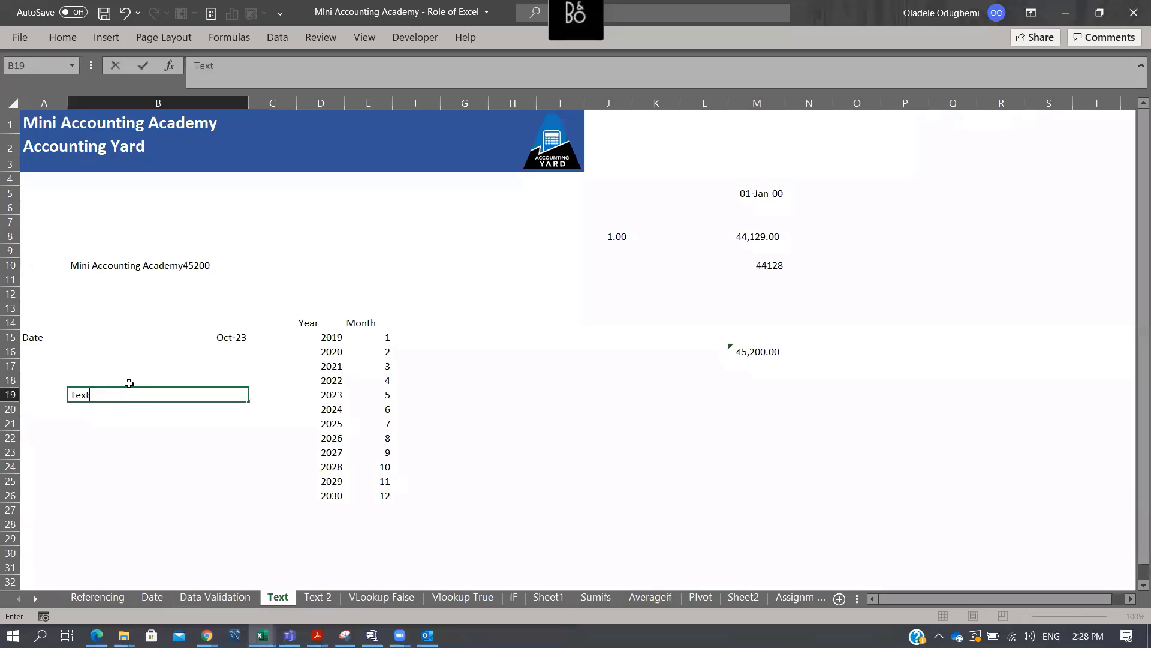
pyautogui.hotkey('ctrl', 'Return')
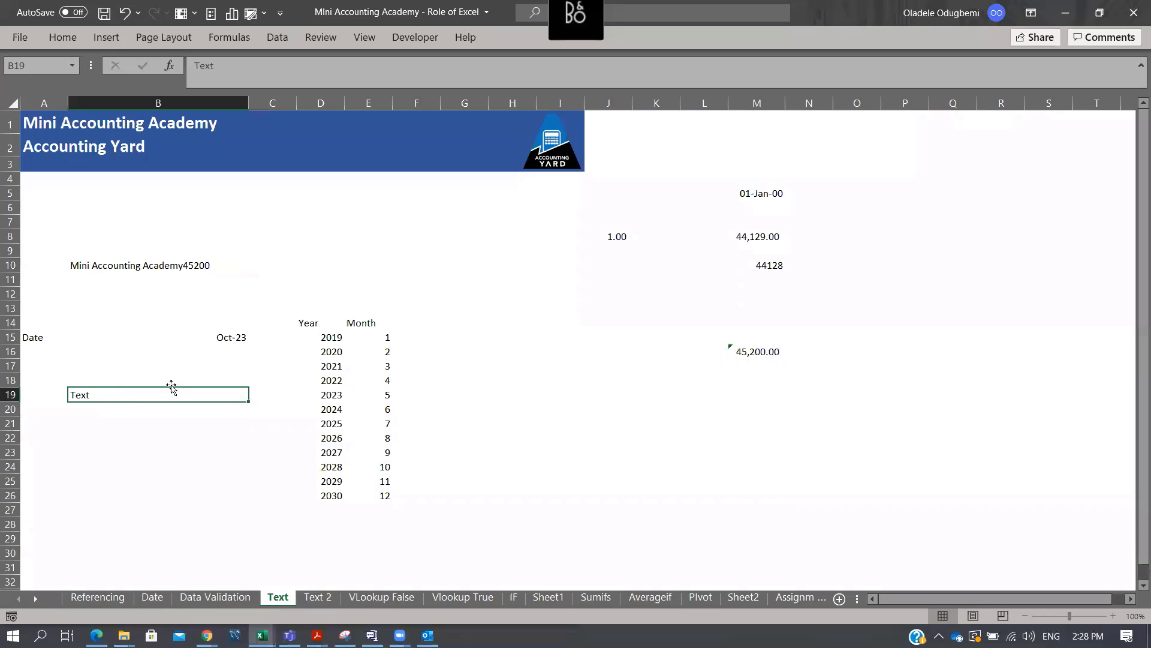
# Replace the B15 reference in the B10 formula with a TEXT function that takes B15 as its value
pyautogui.click(104, 263)
pyautogui.click(219, 67)
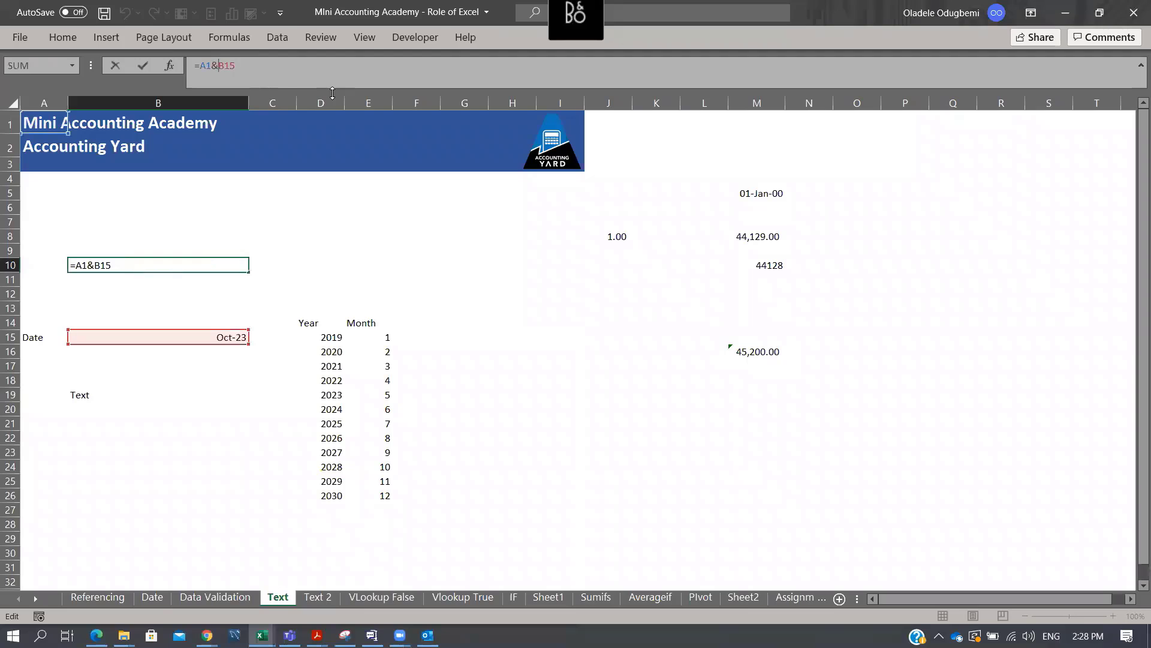
pyautogui.press('Delete')
pyautogui.press('Delete')
pyautogui.press('Delete')
pyautogui.write('t')
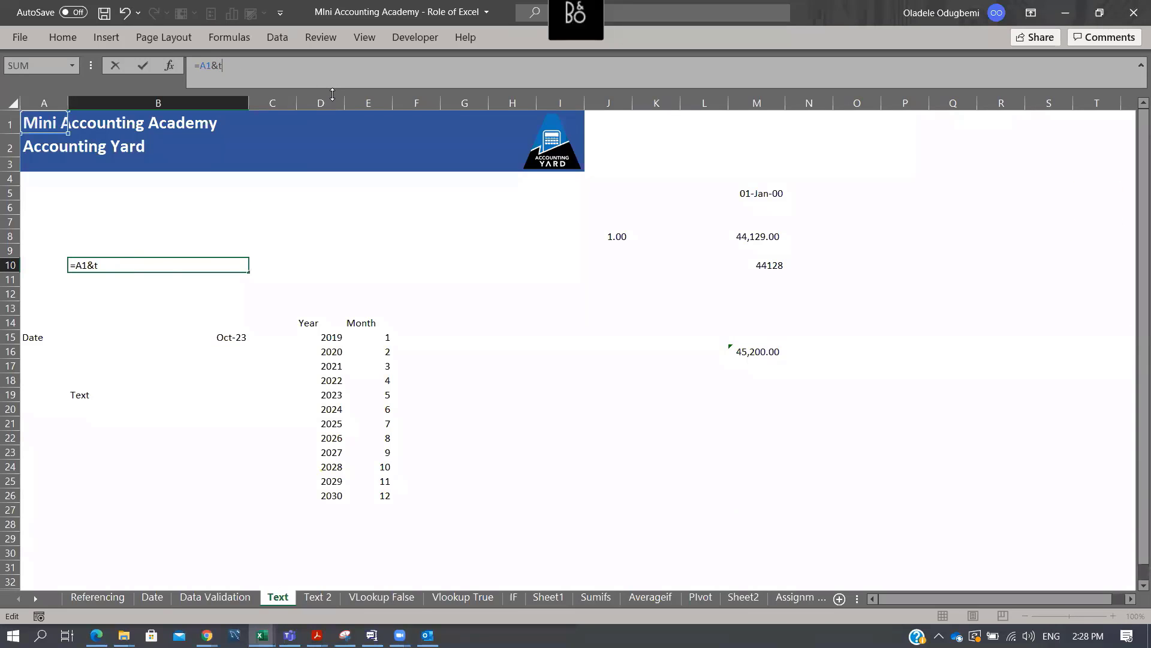
pyautogui.write('EXT(')
pyautogui.press('Tab')
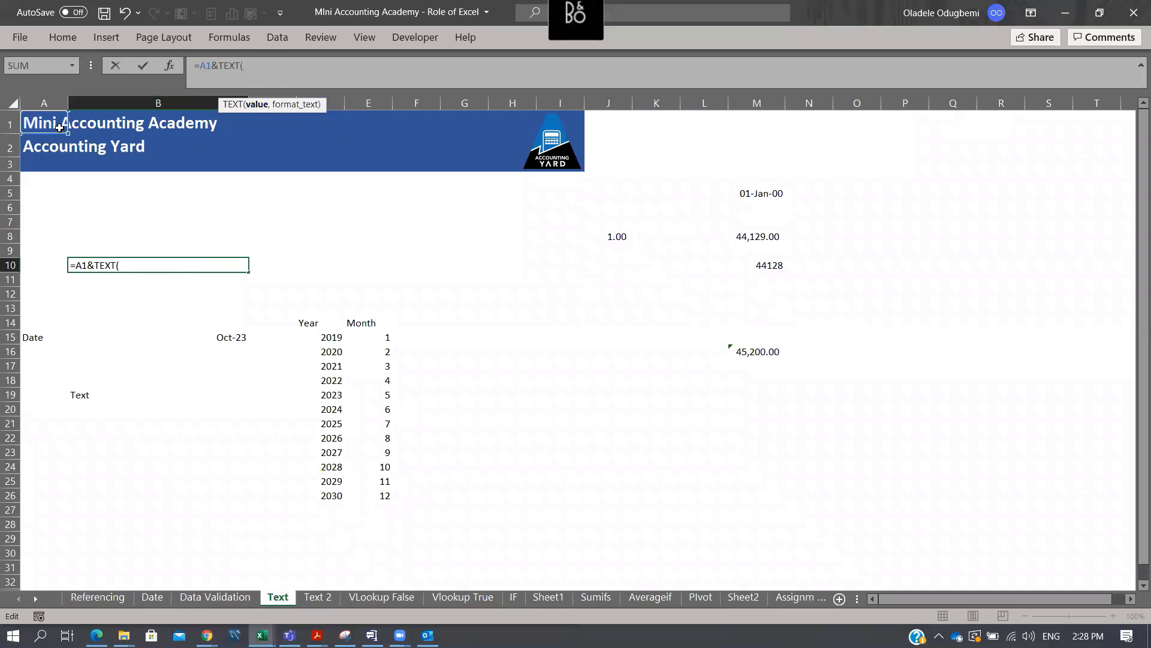
pyautogui.click(227, 339)
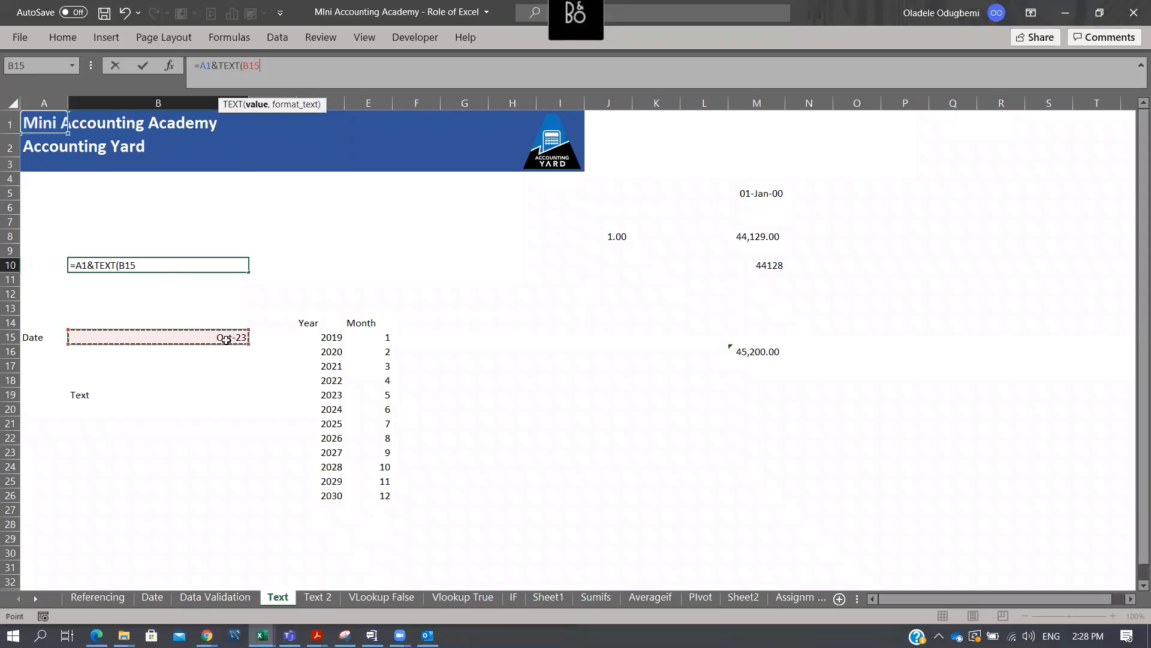
# Complete the TEXT function in B10 with the format "MMM-yyyy" so the formula reads =A1&TEXT(B15,"MMM-yyyy")
pyautogui.write(',""')
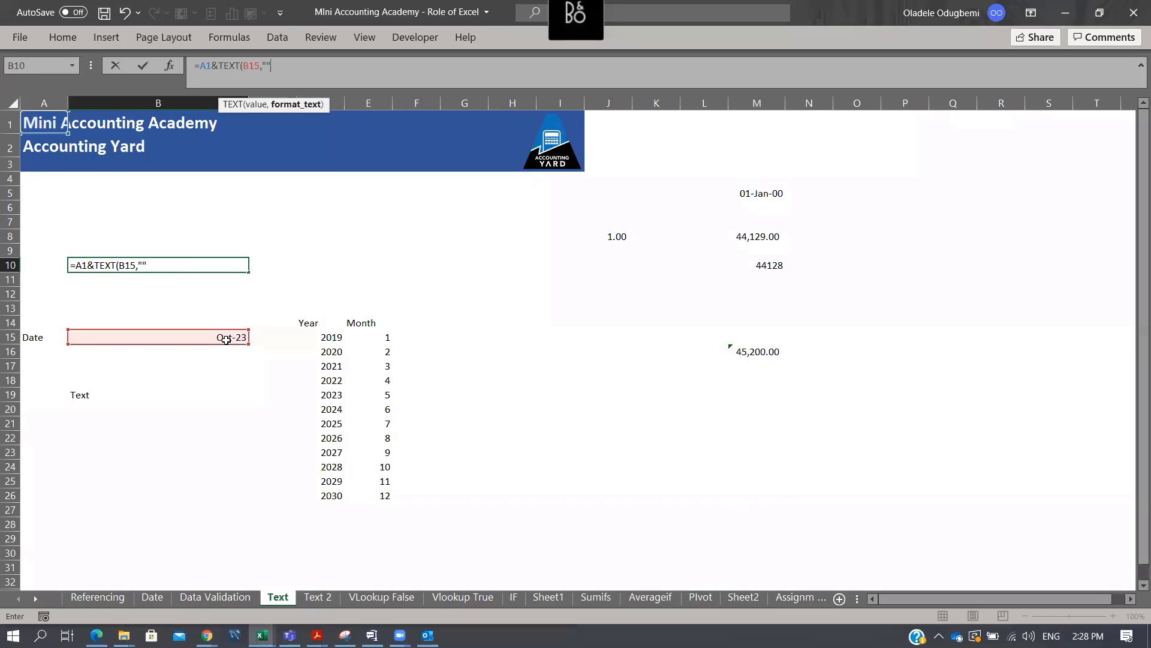
pyautogui.click(268, 65)
pyautogui.write('MMM-yyyy')
pyautogui.press('Right')
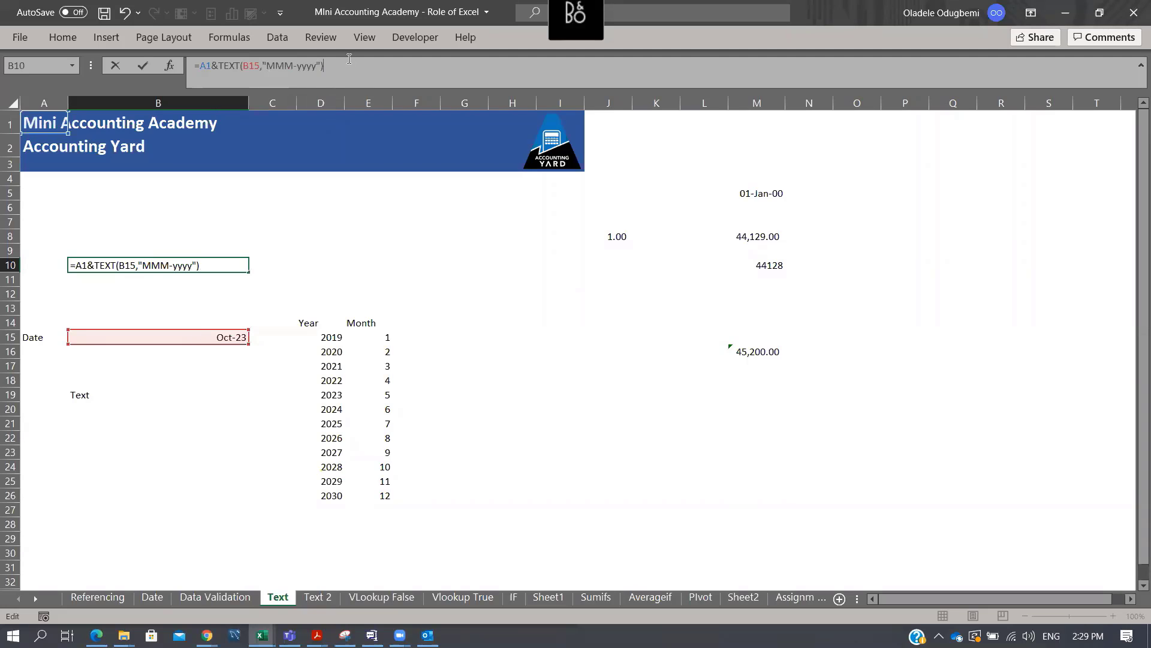
pyautogui.press('Return')
pyautogui.press('Up')
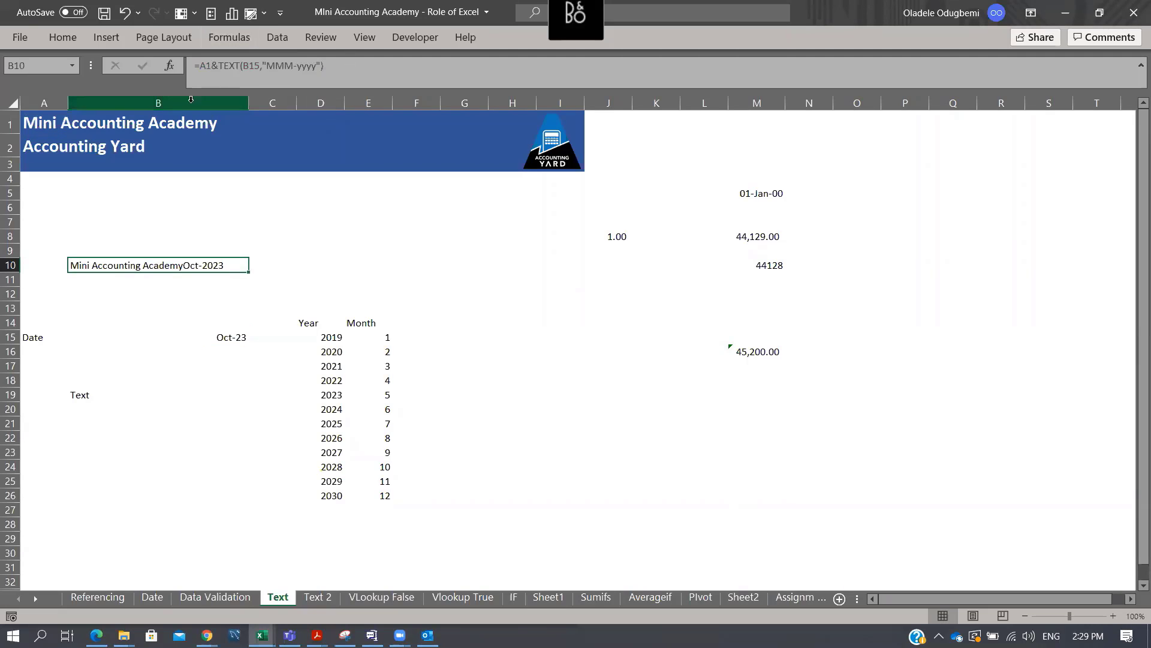
# Add trailing space after Mini Accounting Academy in cell A1 to separate it from the date
pyautogui.click(99, 123)
pyautogui.click(43, 120)
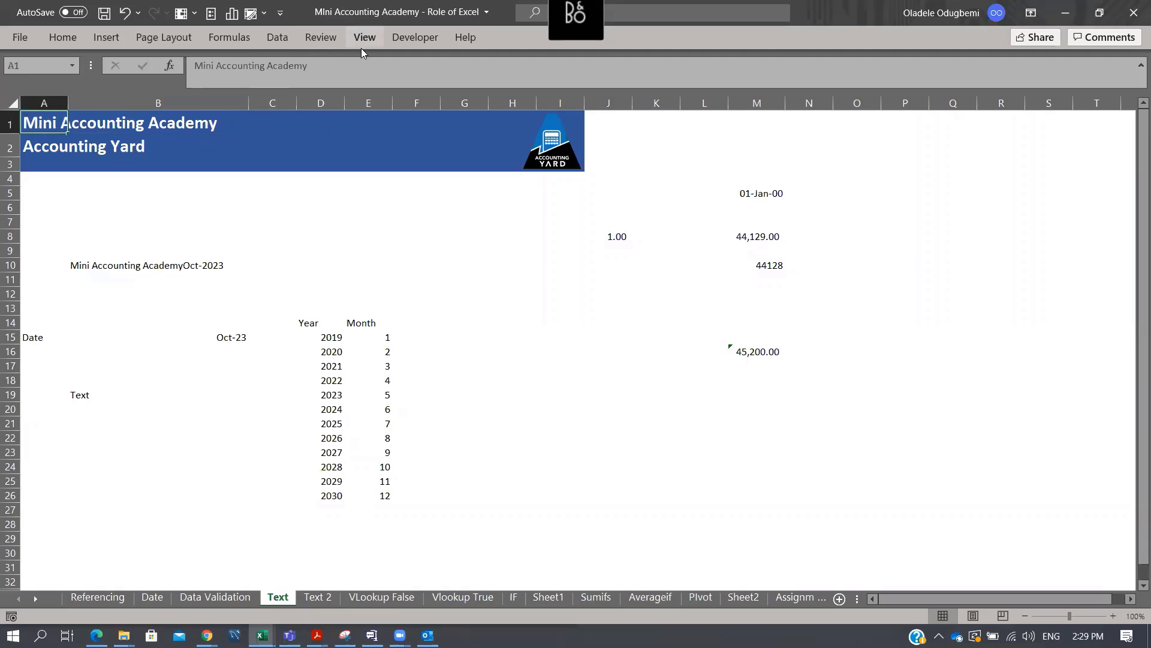
pyautogui.click(363, 66)
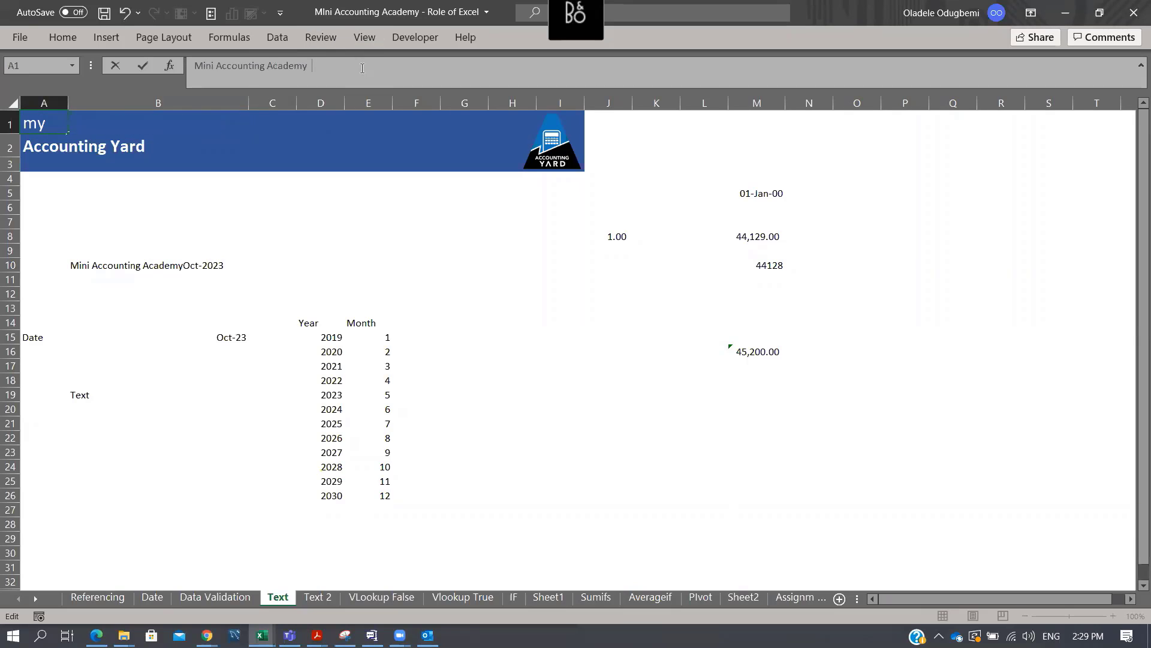
pyautogui.hotkey('ctrl', 'Return')
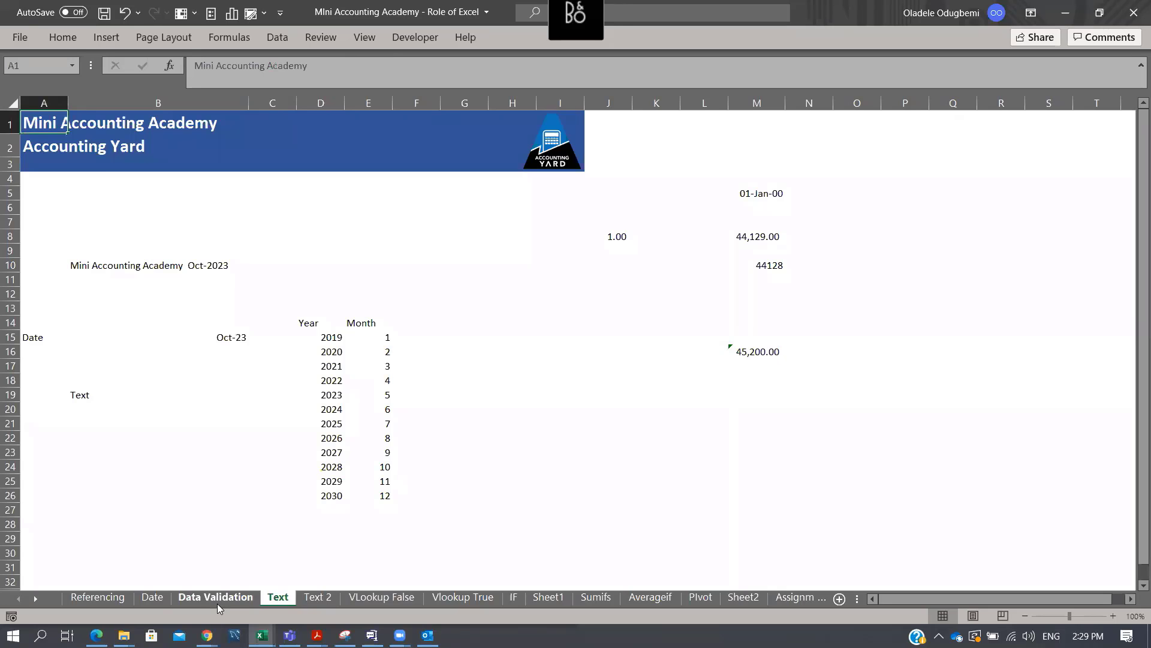
# List the month format codes M in cell I16 and MM in cell I17
pyautogui.click(571, 350)
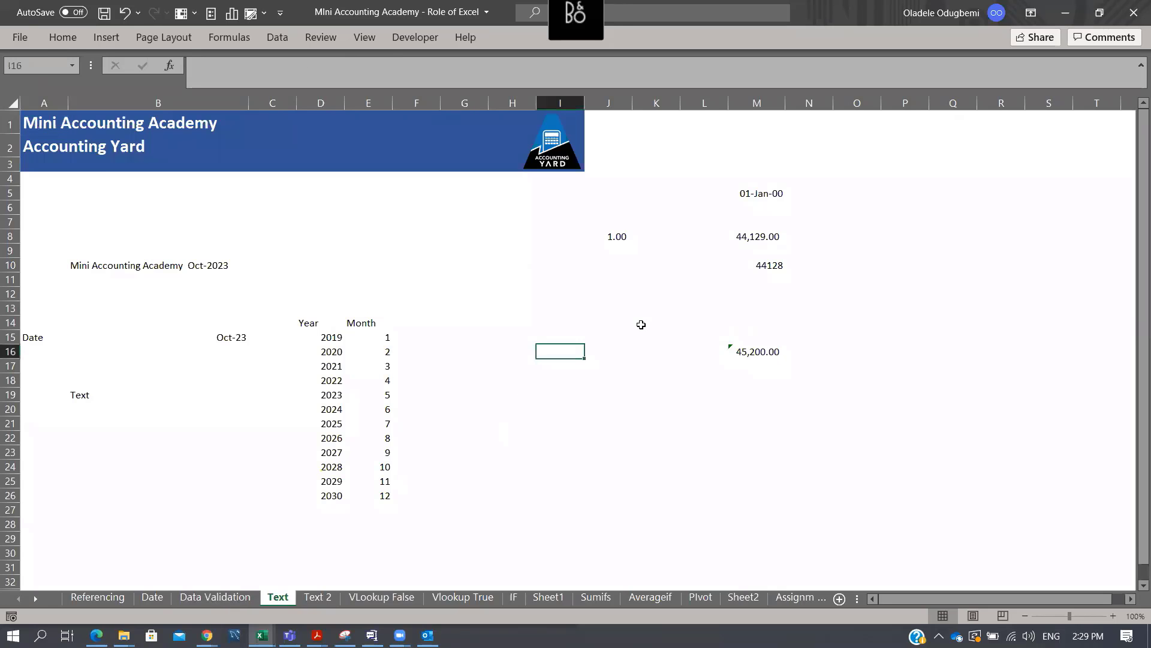
pyautogui.write('M')
pyautogui.press('Return')
pyautogui.write('M')
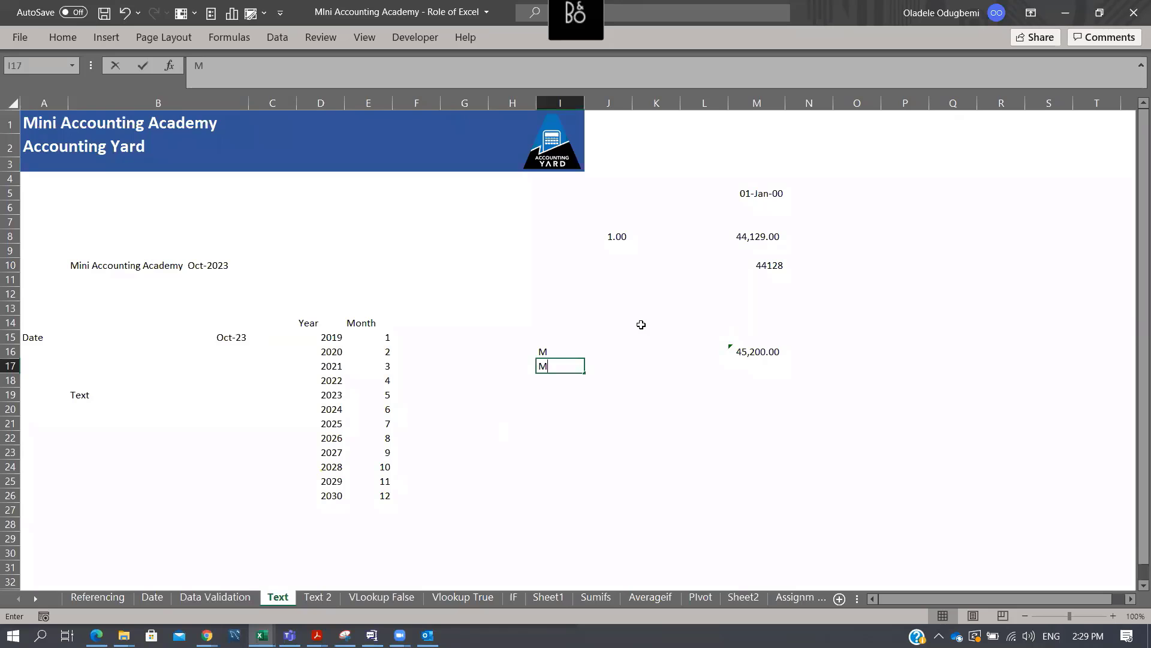
pyautogui.write('M')
pyautogui.press('Return')
pyautogui.press('Up')
pyautogui.press('Right')
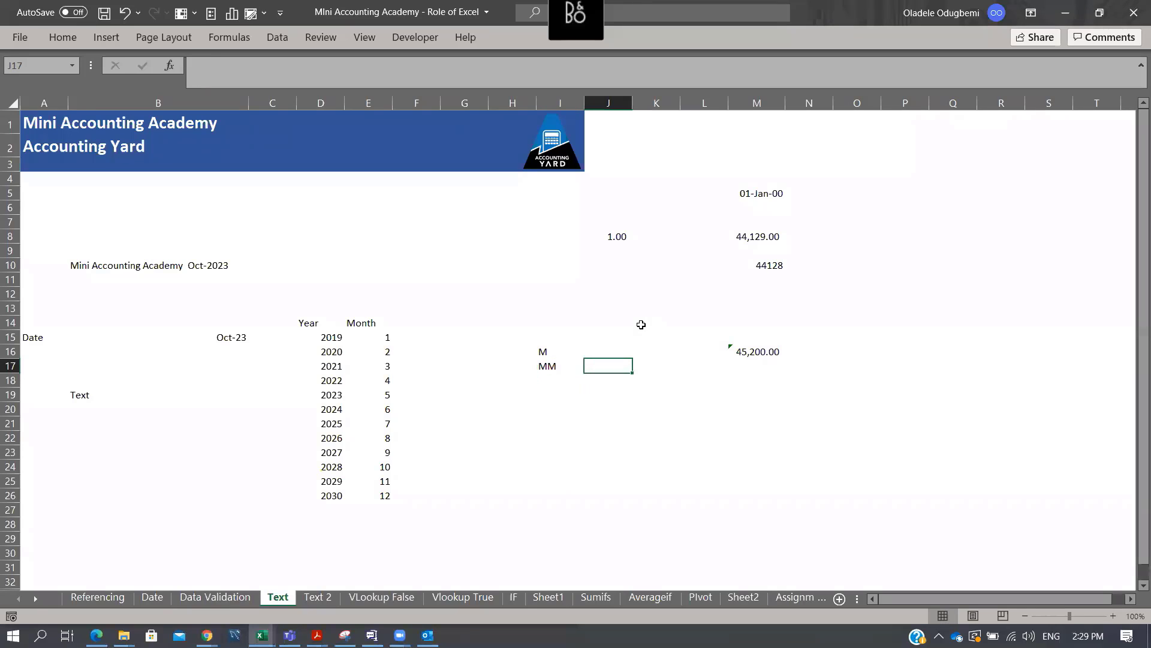
# Add the year format codes YYYY in cell I18 and YY in cell I19
pyautogui.press('Left')
pyautogui.press('Down')
pyautogui.write('YYY')
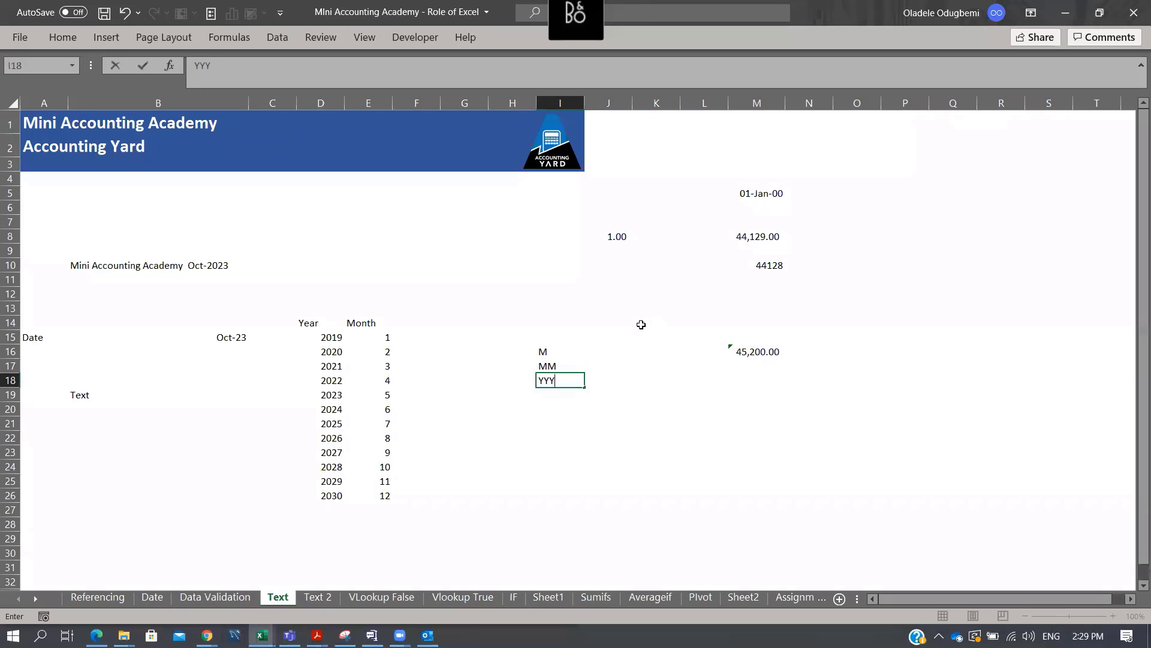
pyautogui.write('Y')
pyautogui.press('Return')
pyautogui.write('YYY')
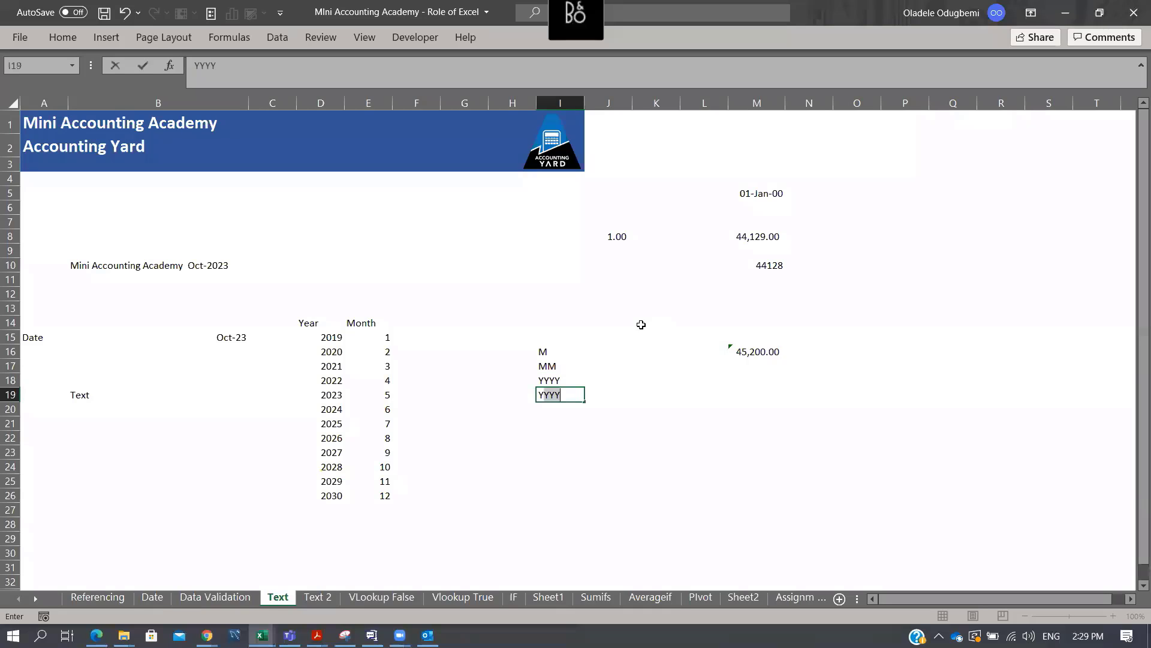
pyautogui.press('BackSpace')
pyautogui.press('Return')
pyautogui.press('Up')
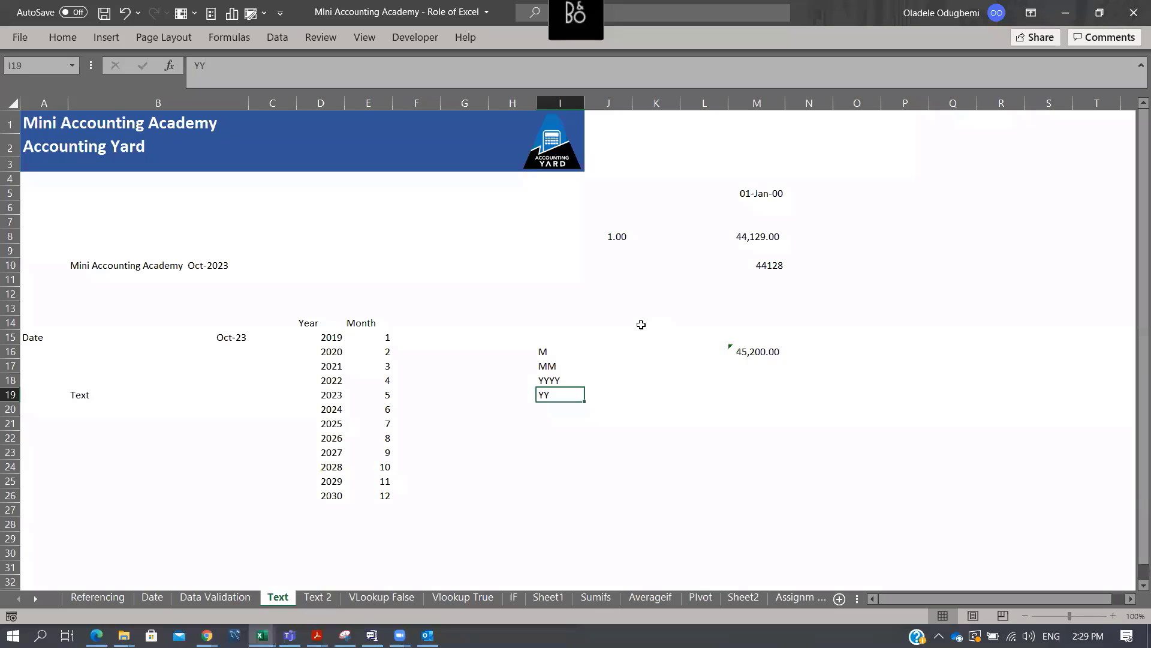
# Enter the example years 2019 in cell I24 and 19 in cell J24
pyautogui.click(537, 474)
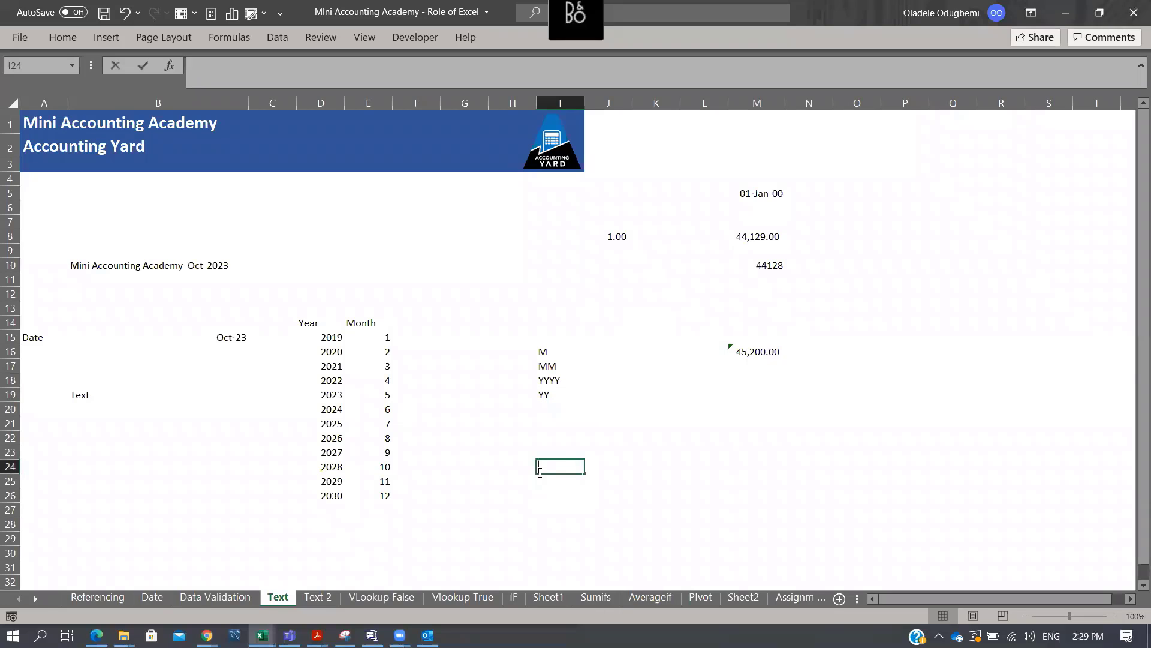
pyautogui.write('2019')
pyautogui.press('Tab')
pyautogui.write('19')
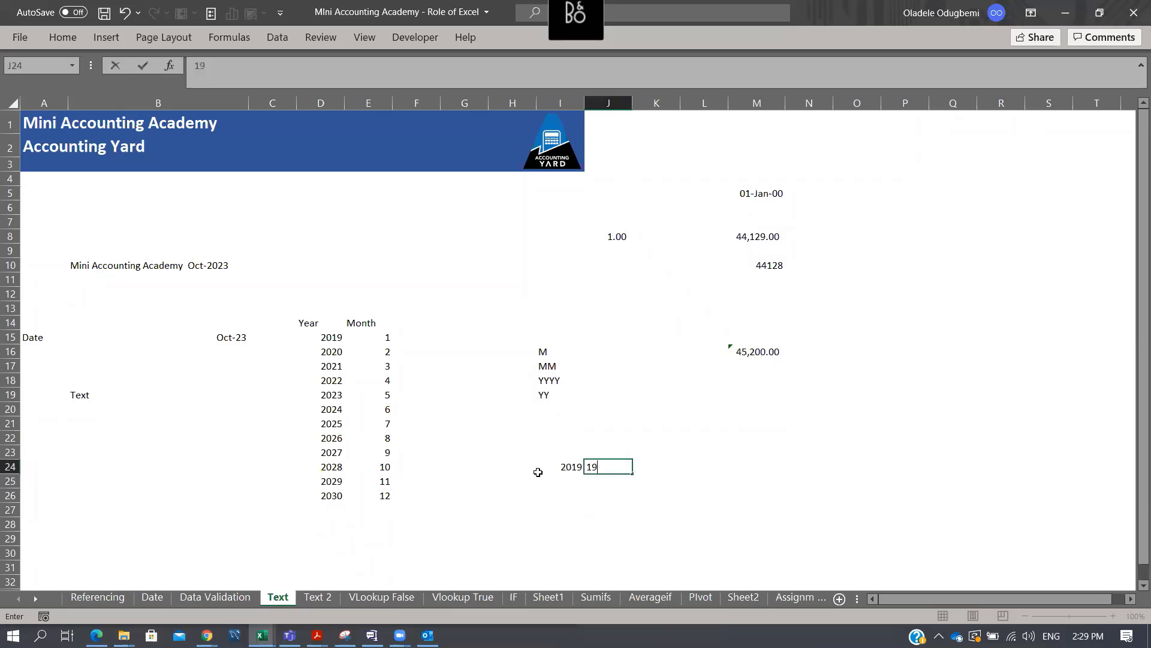
pyautogui.press('Return')
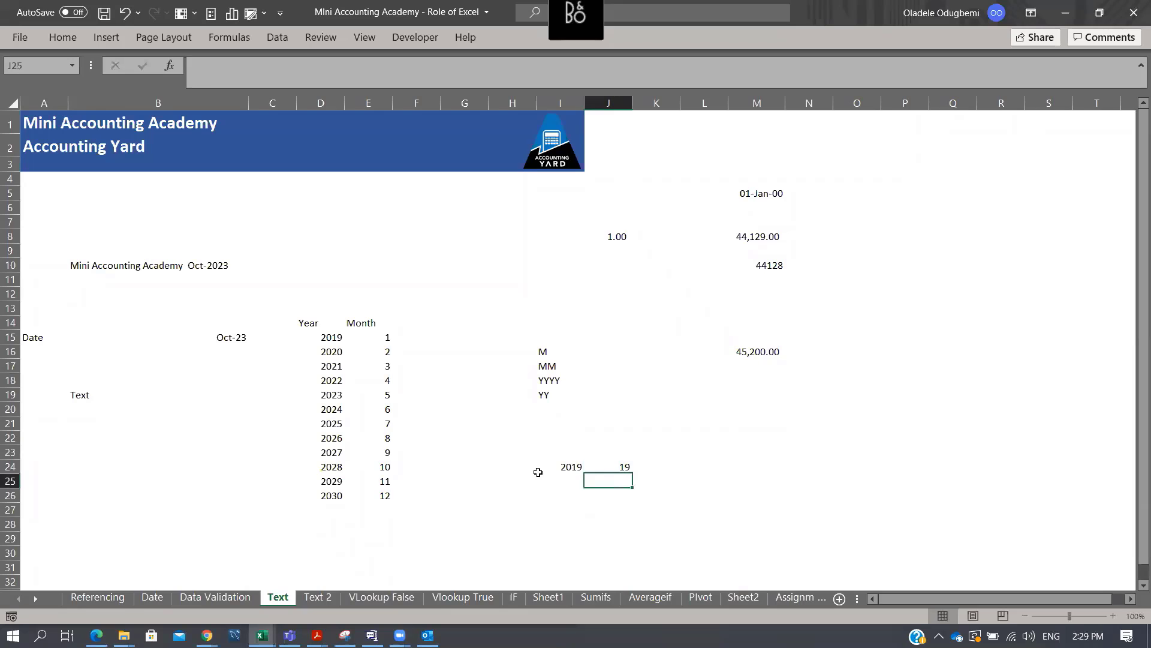
# Enter the format code MMM in cell I22 and its example Oct in cell J22
pyautogui.press('Up')
pyautogui.press('Up')
pyautogui.press('Up')
pyautogui.press('Left')
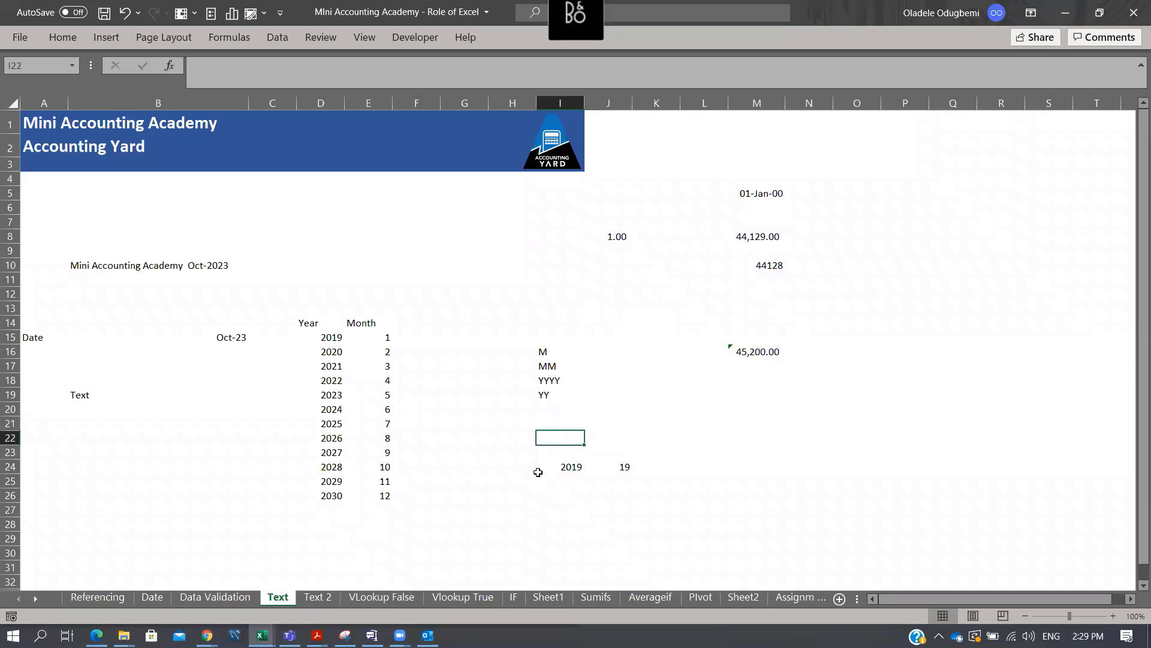
pyautogui.write('MMM')
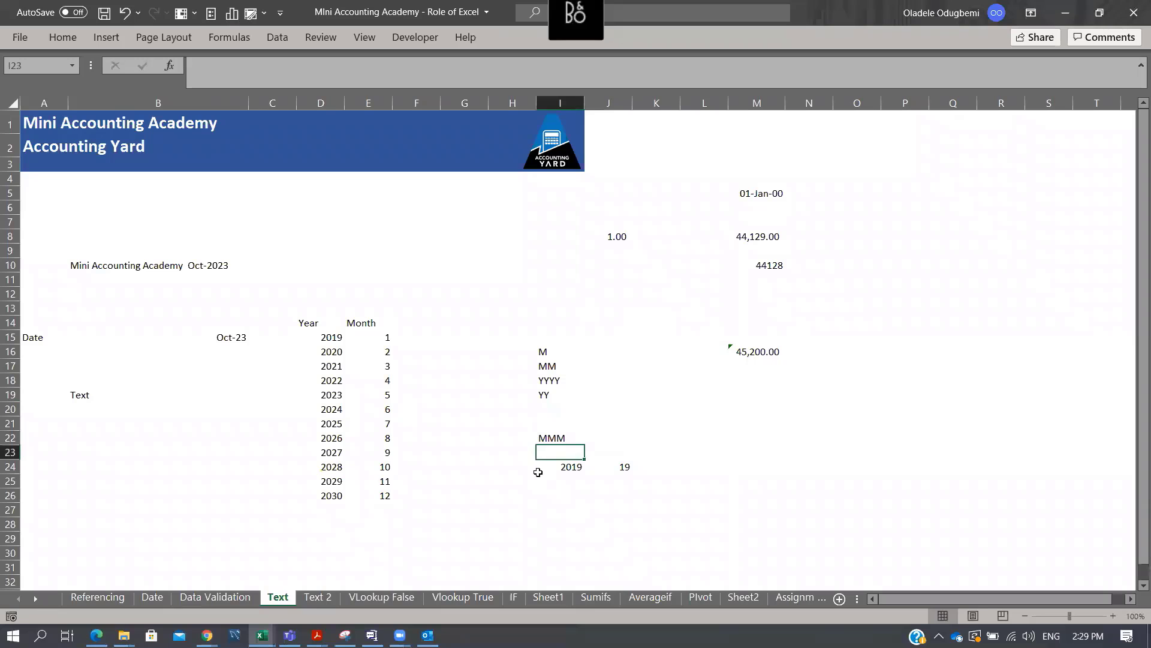
pyautogui.press('Tab')
pyautogui.hotkey('ctrl', 'v')
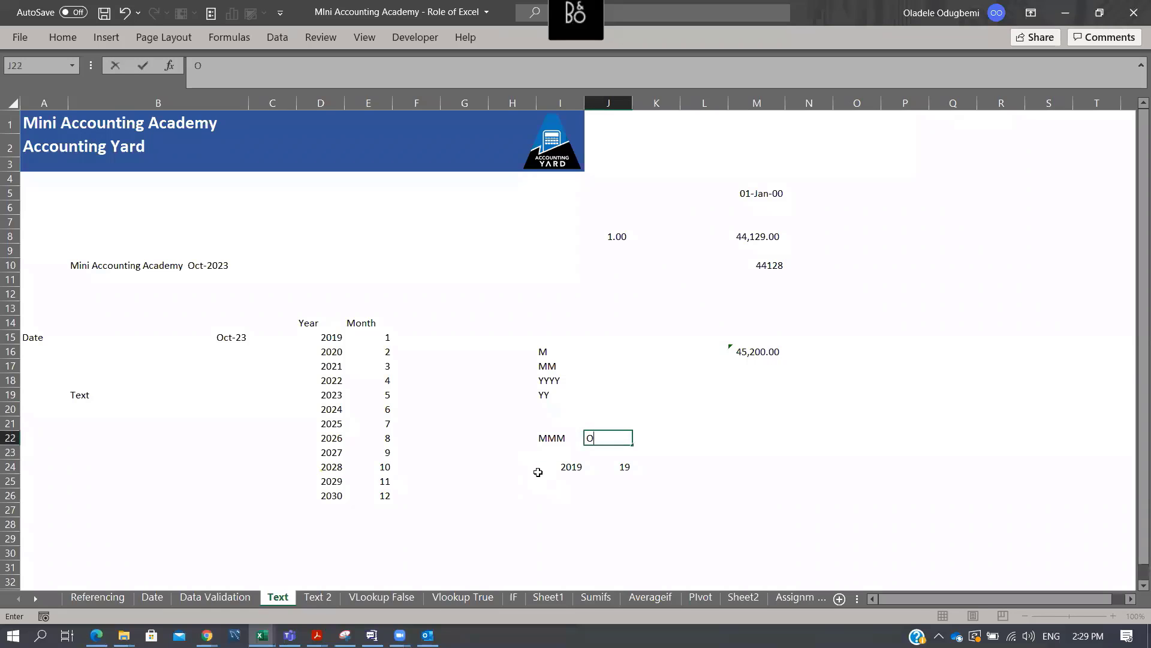
pyautogui.press('Down')
# Enter the format code MMMM in cell I21 and its example October in cell J21
pyautogui.press('Up')
pyautogui.press('Up')
pyautogui.press('Left')
pyautogui.write('MMM')
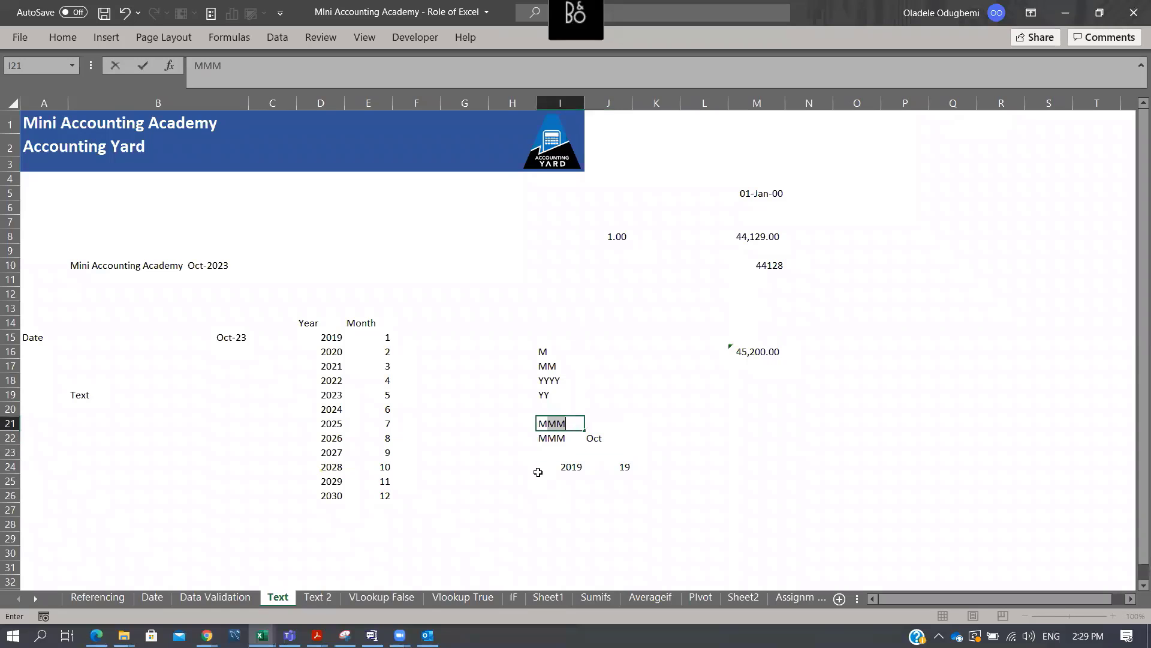
pyautogui.write('M')
pyautogui.press('Tab')
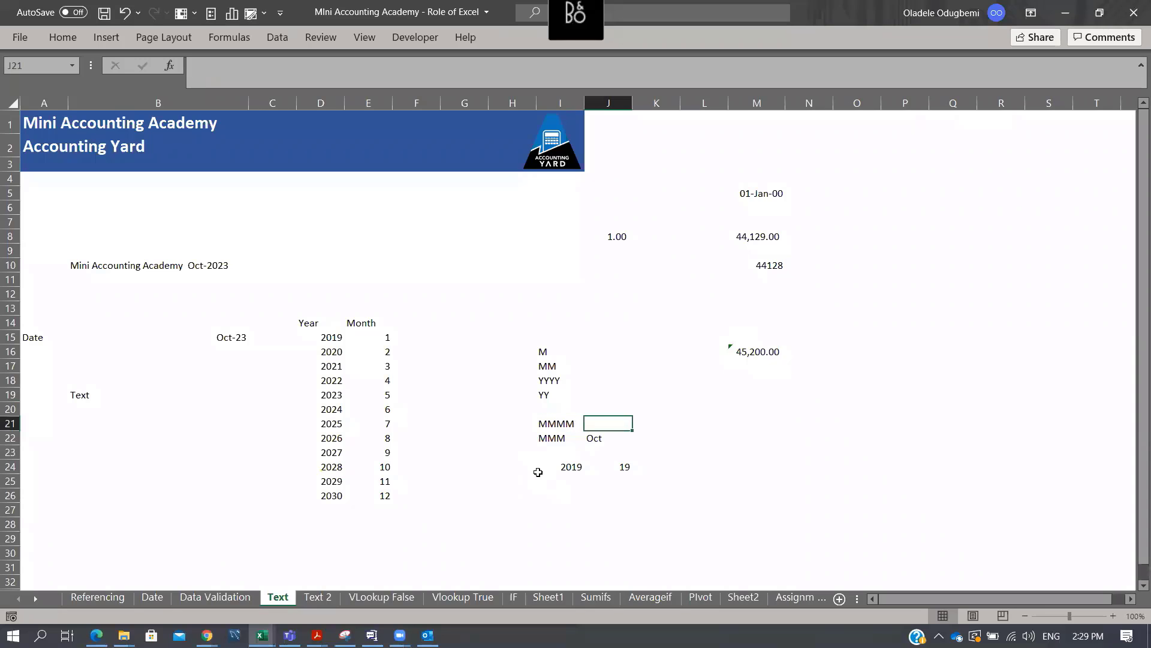
pyautogui.write('October')
pyautogui.press('Return')
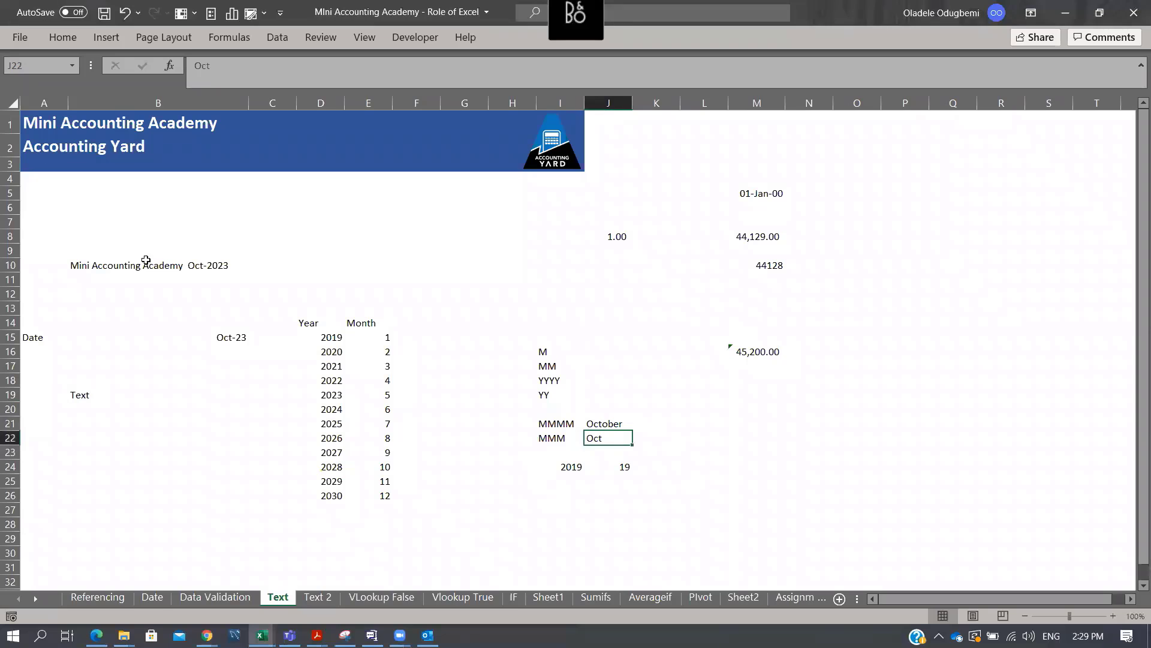
# Change the TEXT format in cell B10's formula to "MMMM-yyyy" so the month is written in full
pyautogui.click(106, 264)
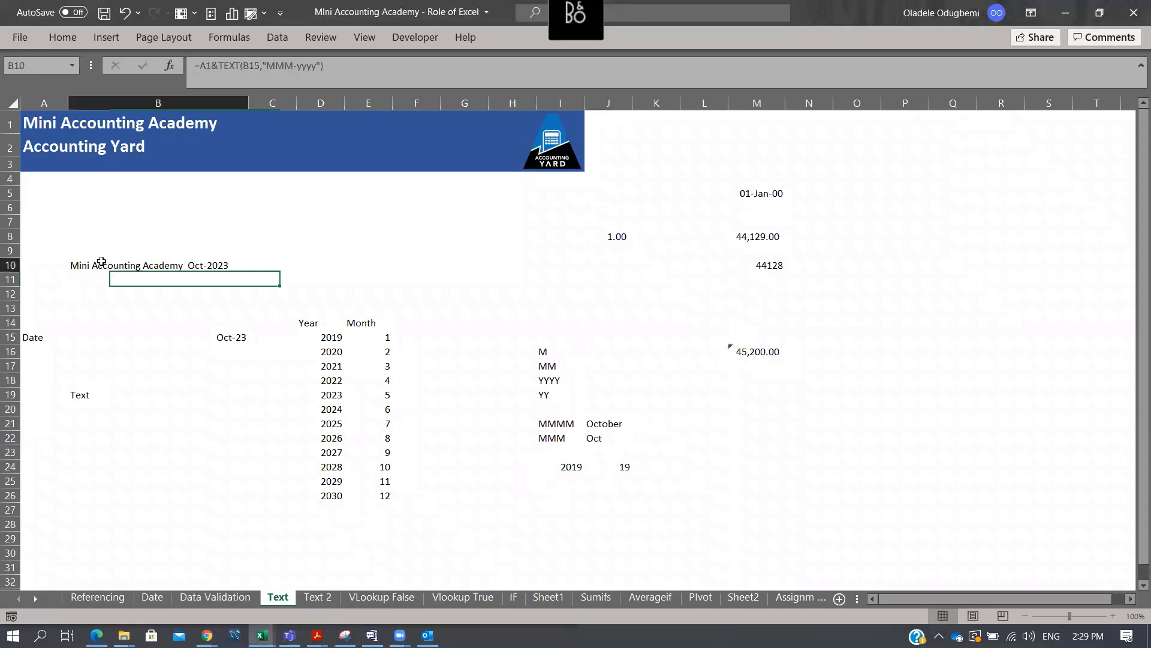
pyautogui.click(300, 65)
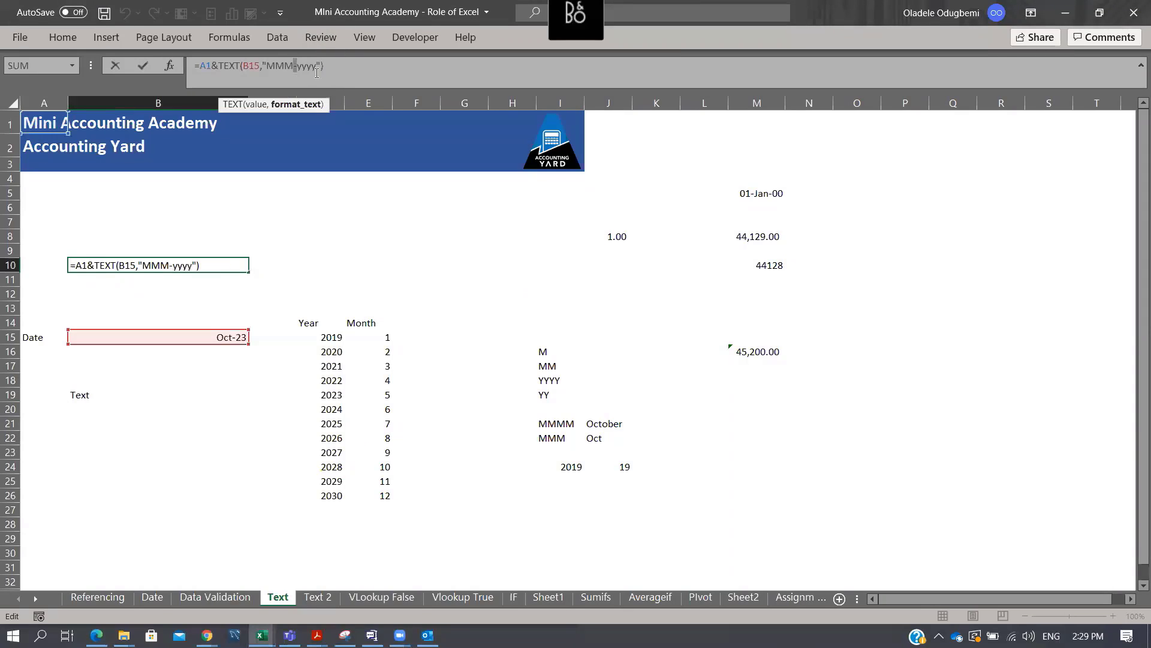
pyautogui.write('M')
pyautogui.press('Return')
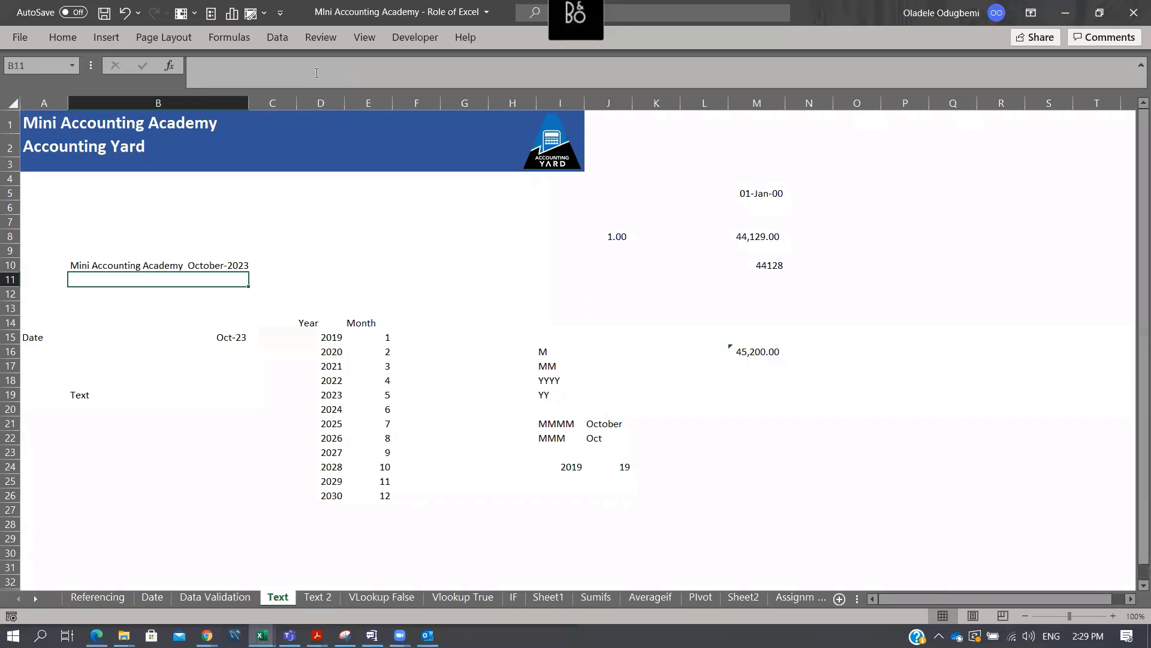
pyautogui.press('Up')
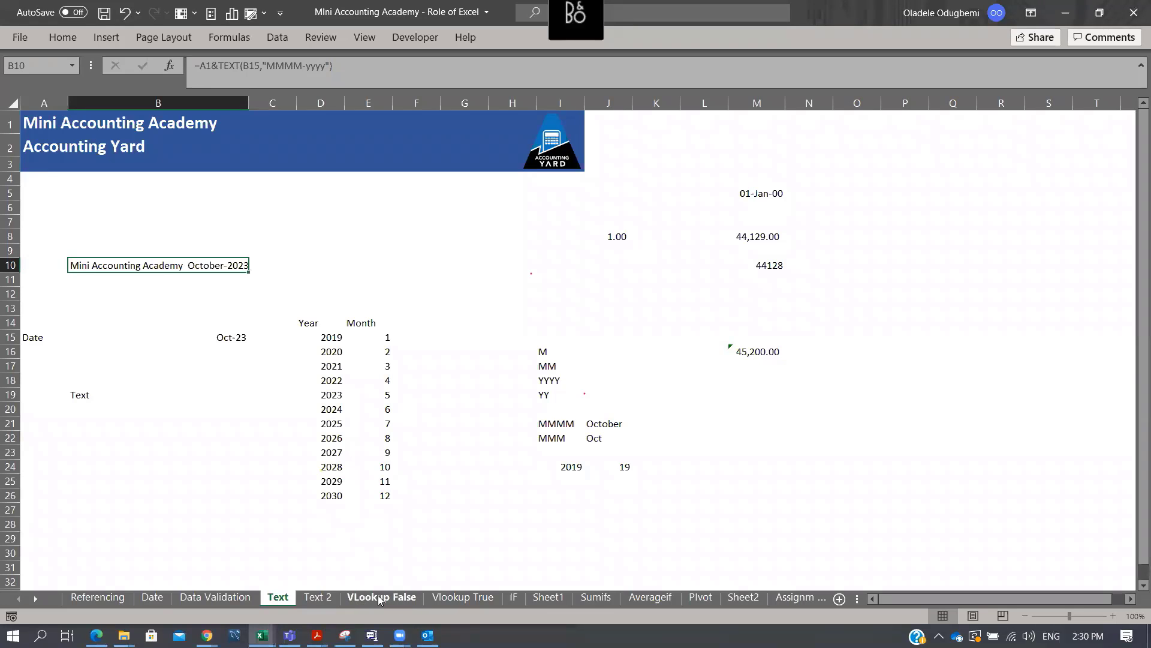
# Examine the Sumifs sheet's GL table, its Property,Plant & Equipments, Cash and Inventory classifications, the Amount column and the summary's empty Amount cells
pyautogui.click(602, 602)
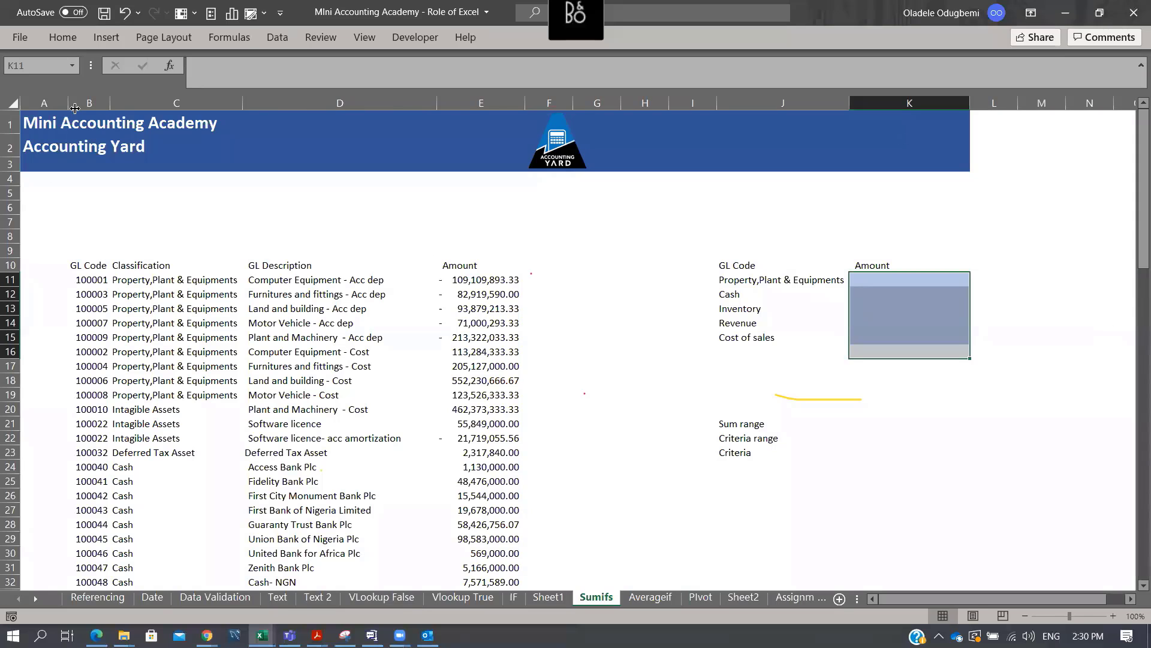
pyautogui.moveTo(85, 107); pyautogui.dragTo(486, 117)
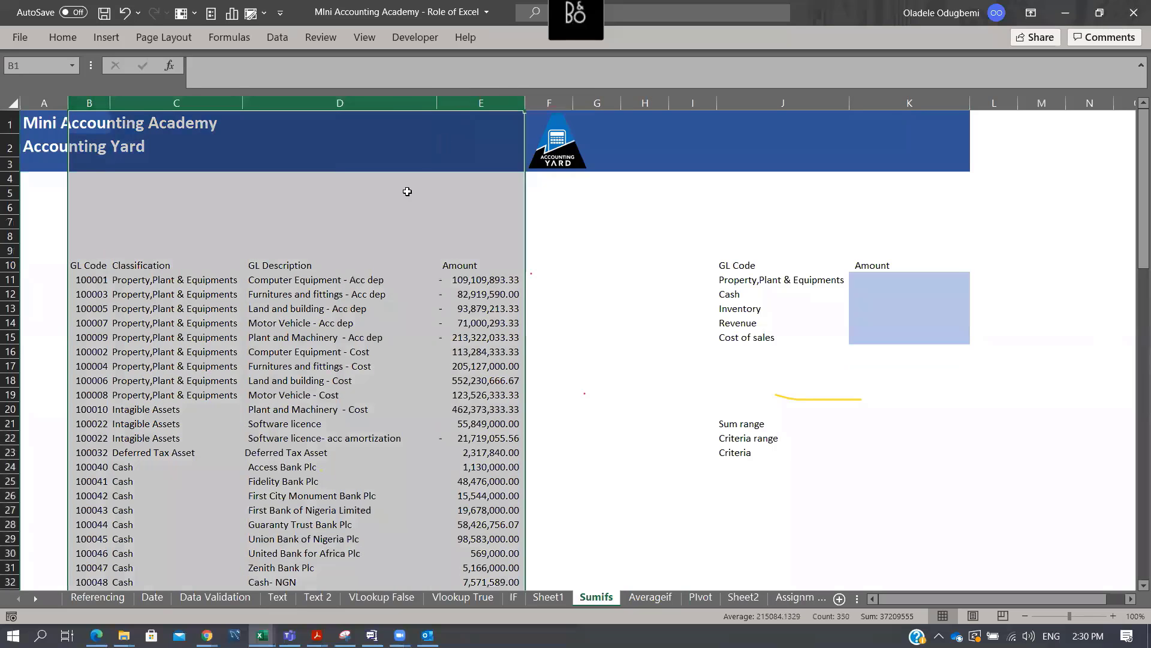
pyautogui.moveTo(202, 277); pyautogui.dragTo(217, 396)
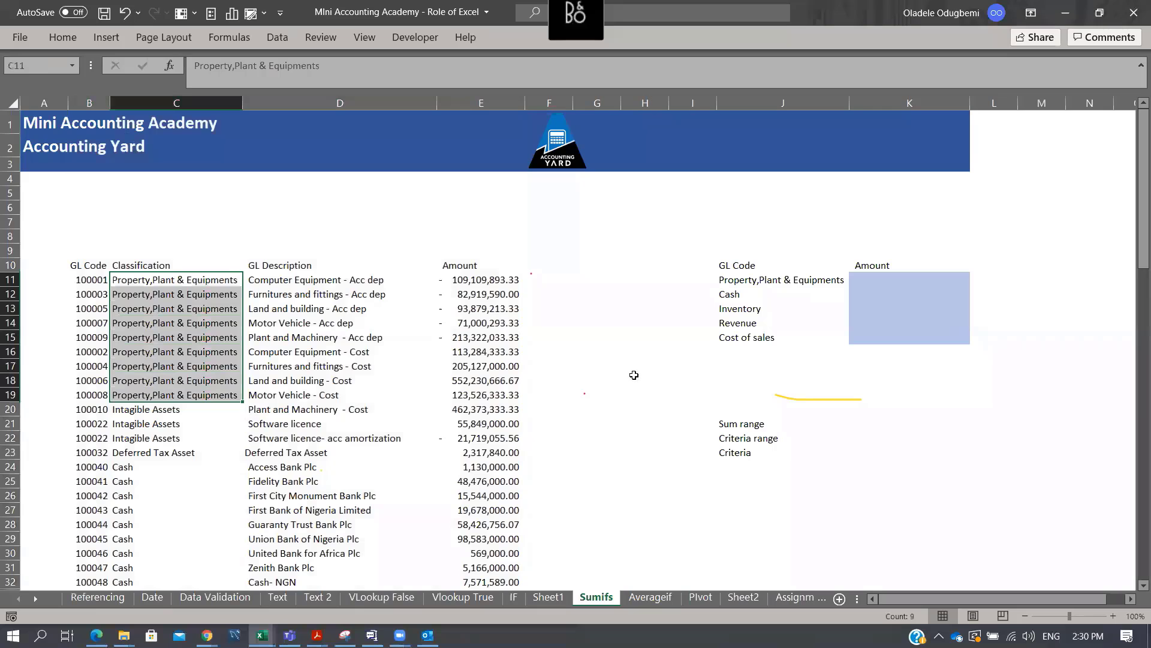
pyautogui.scroll(-5, 125, 442)
pyautogui.moveTo(141, 234); pyautogui.dragTo(250, 359)
pyautogui.scroll(-7, 150, 198)
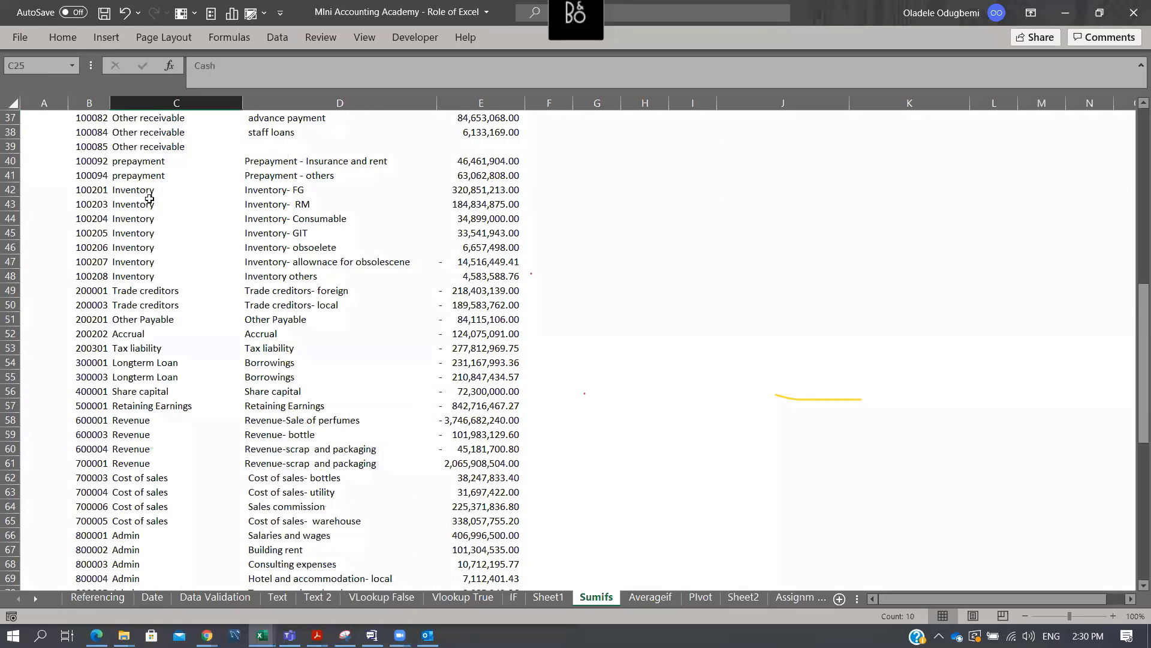
pyautogui.moveTo(150, 192); pyautogui.dragTo(204, 278)
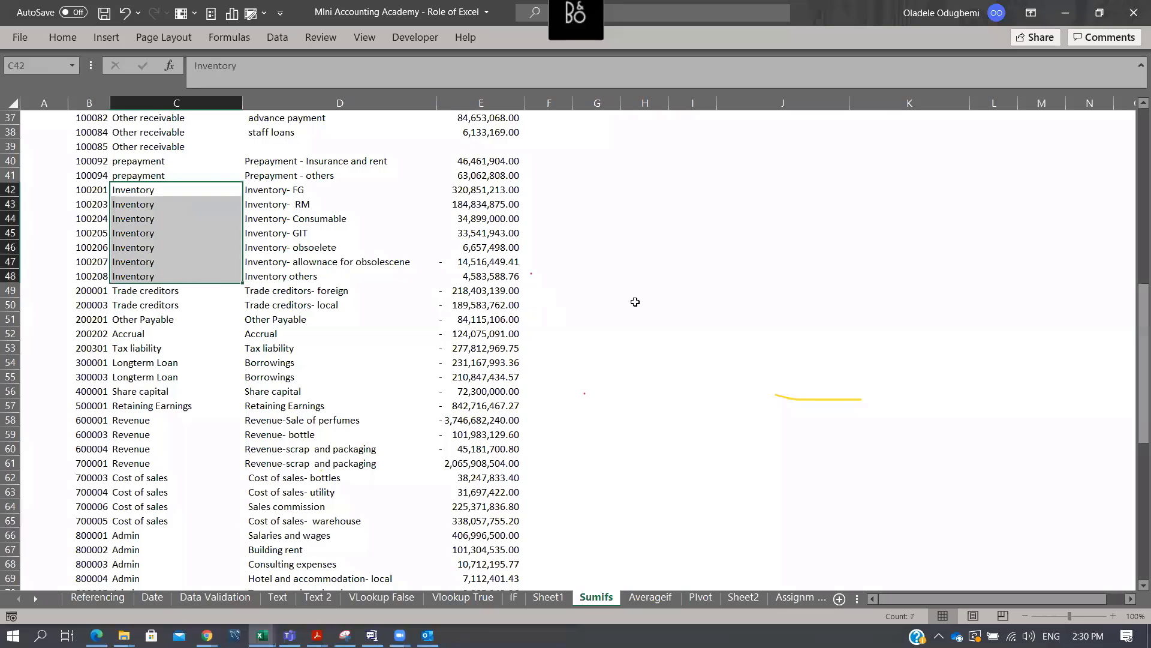
pyautogui.scroll(8, 637, 302)
pyautogui.scroll(4, 636, 302)
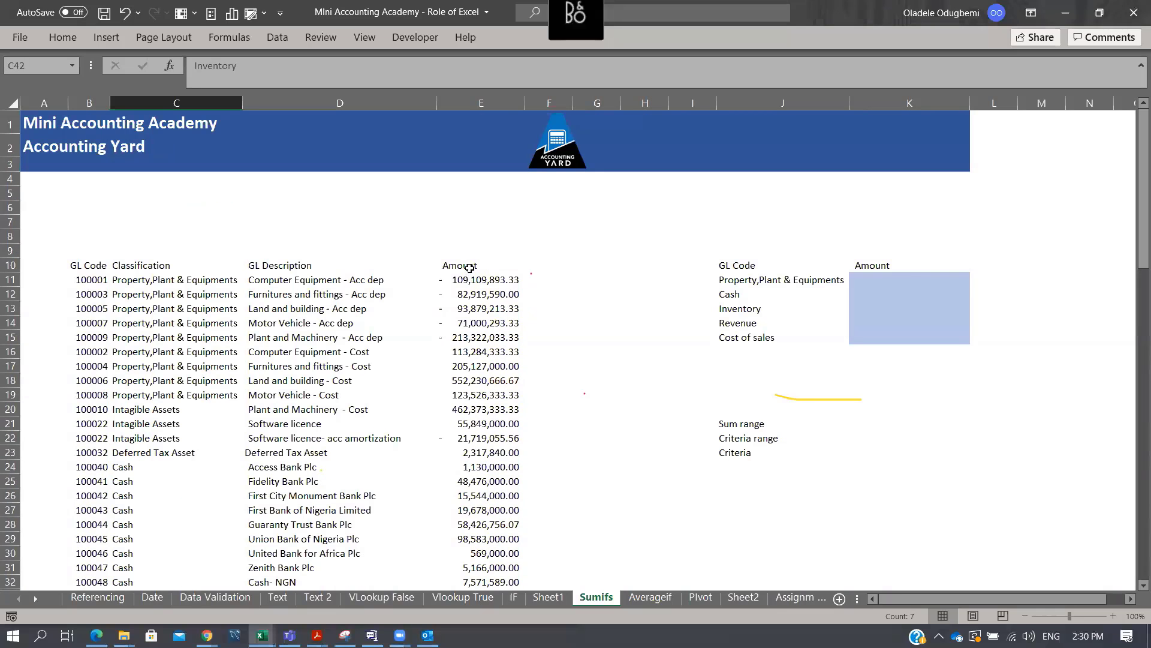
pyautogui.click(469, 267)
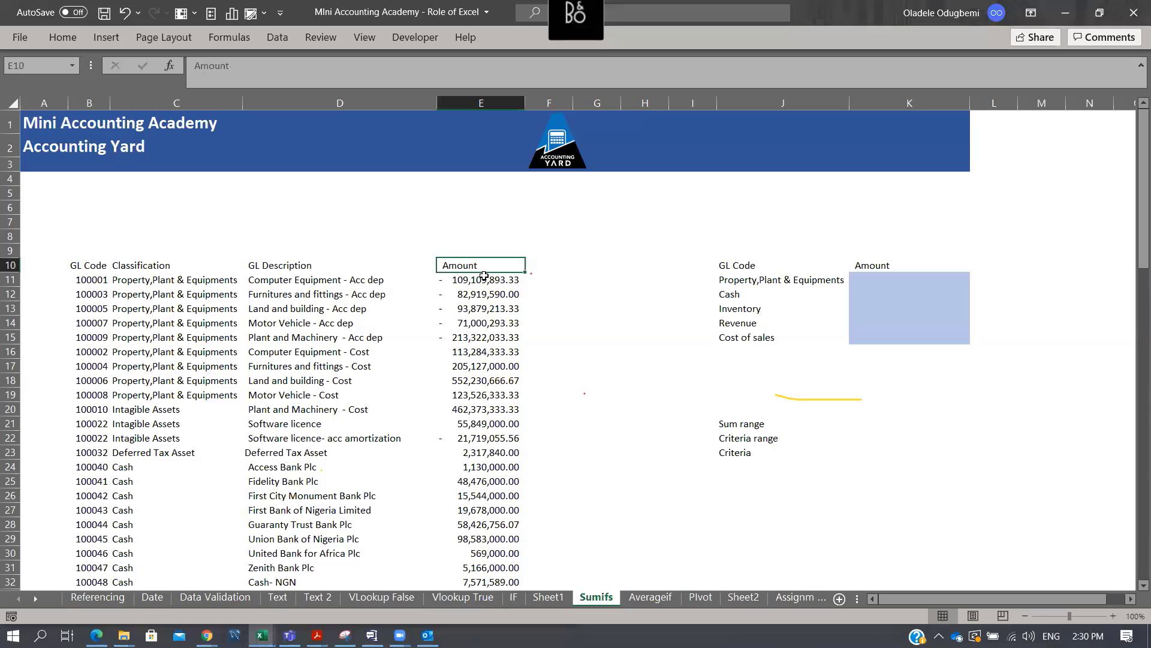
pyautogui.click(894, 281)
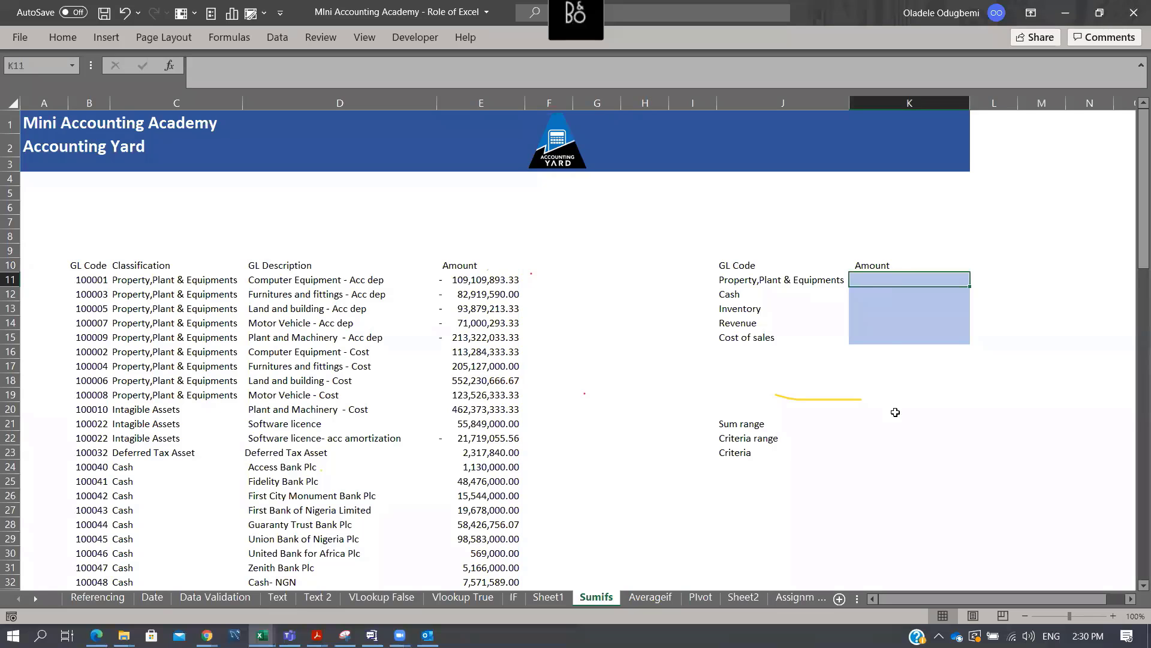
# Add filters to the header row of the whole GL table starting at cell B10
pyautogui.click(65, 258)
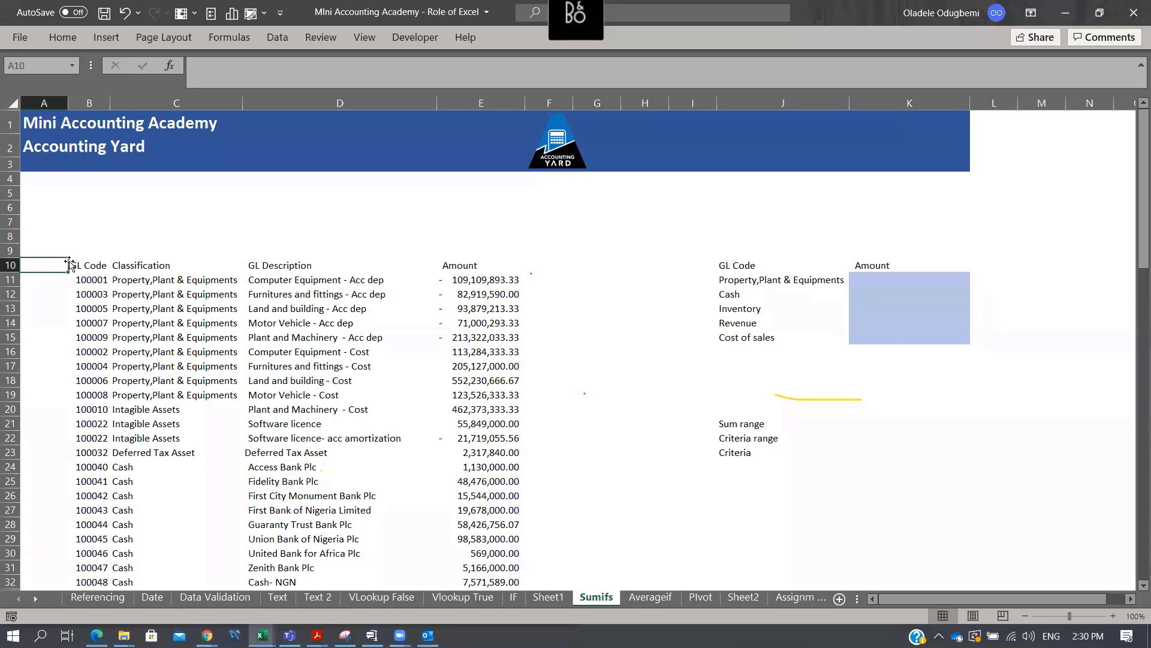
pyautogui.click(72, 264)
pyautogui.hotkey('ctrl', 'shift', 'Right')
pyautogui.hotkey('ctrl', 'shift', 'Down')
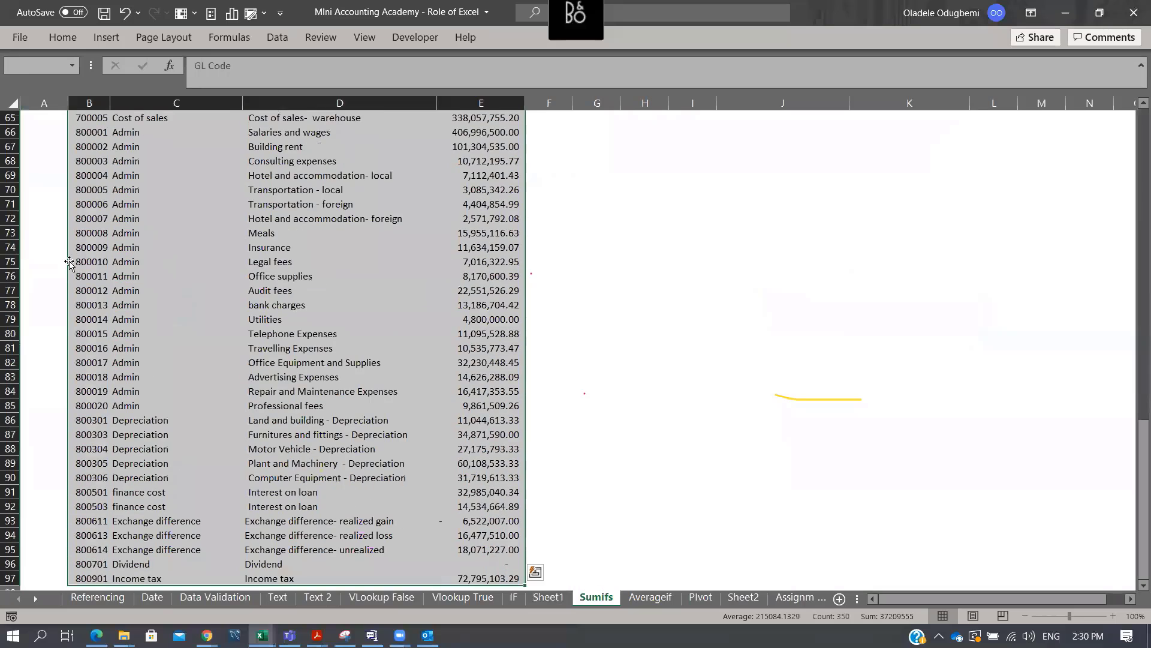
pyautogui.press('Up')
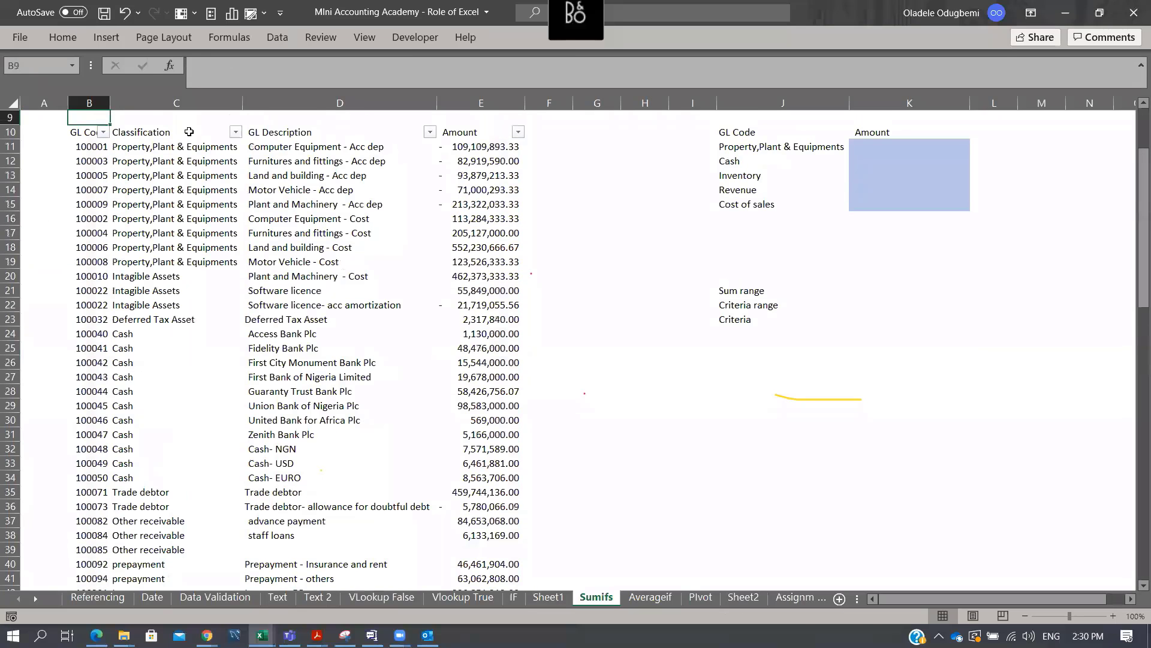
# Filter the Classification column to show only Property,Plant & Equipments and select the filtered amounts in E11:E19
pyautogui.click(236, 132)
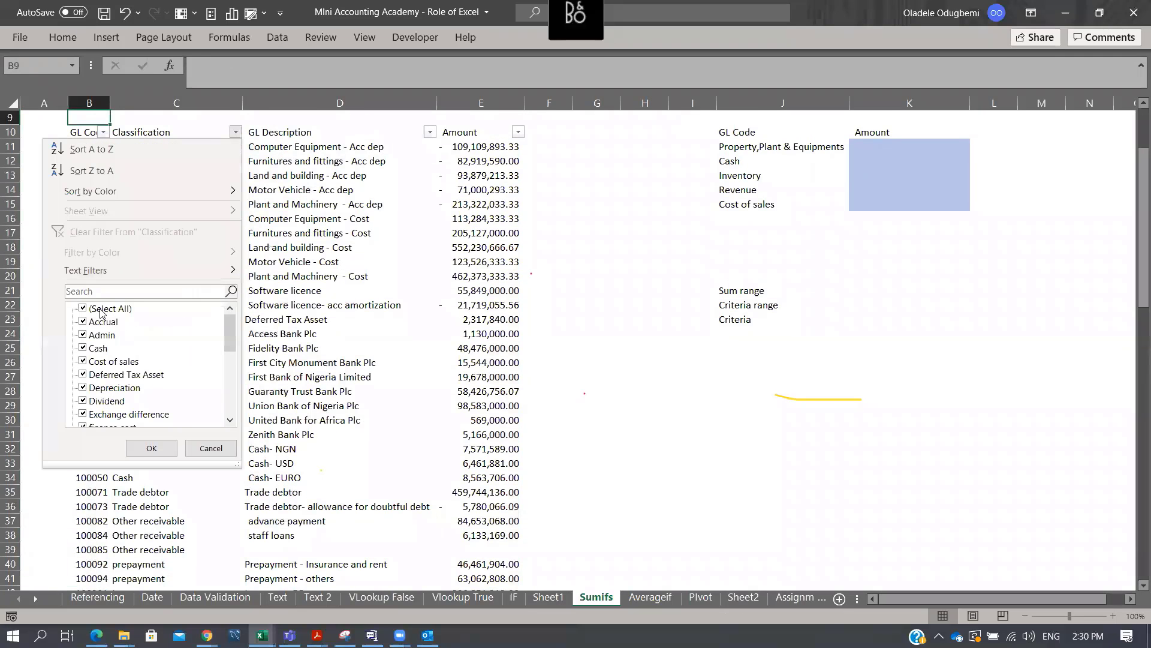
pyautogui.click(101, 309)
pyautogui.scroll(-5, 164, 372)
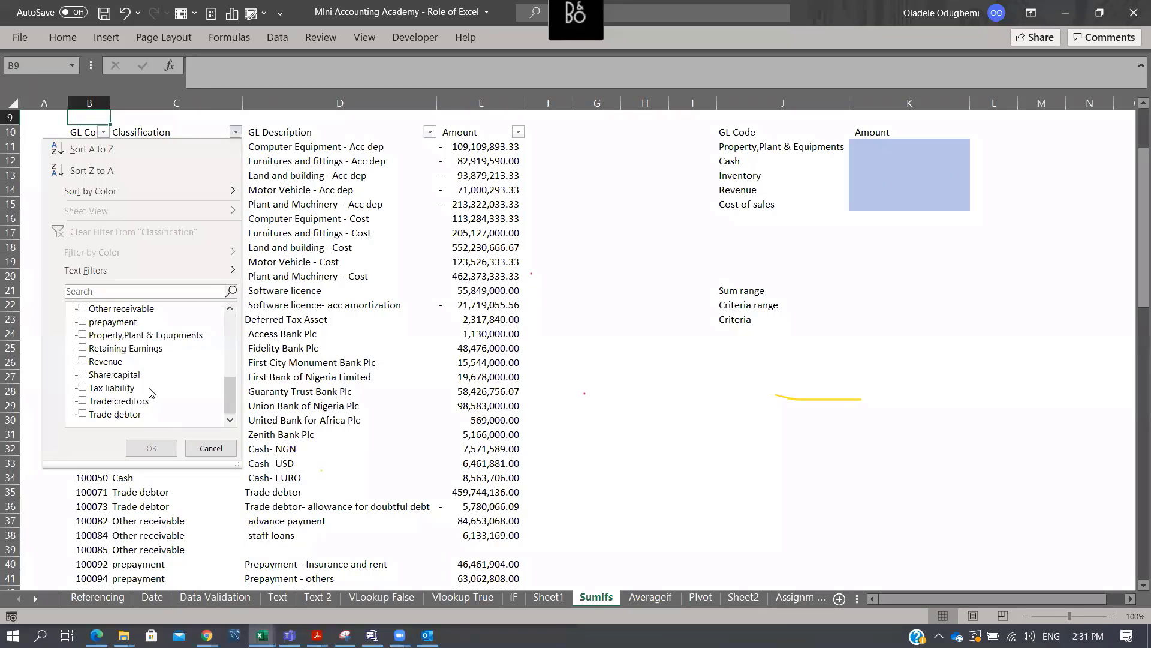
pyautogui.click(150, 335)
pyautogui.click(152, 448)
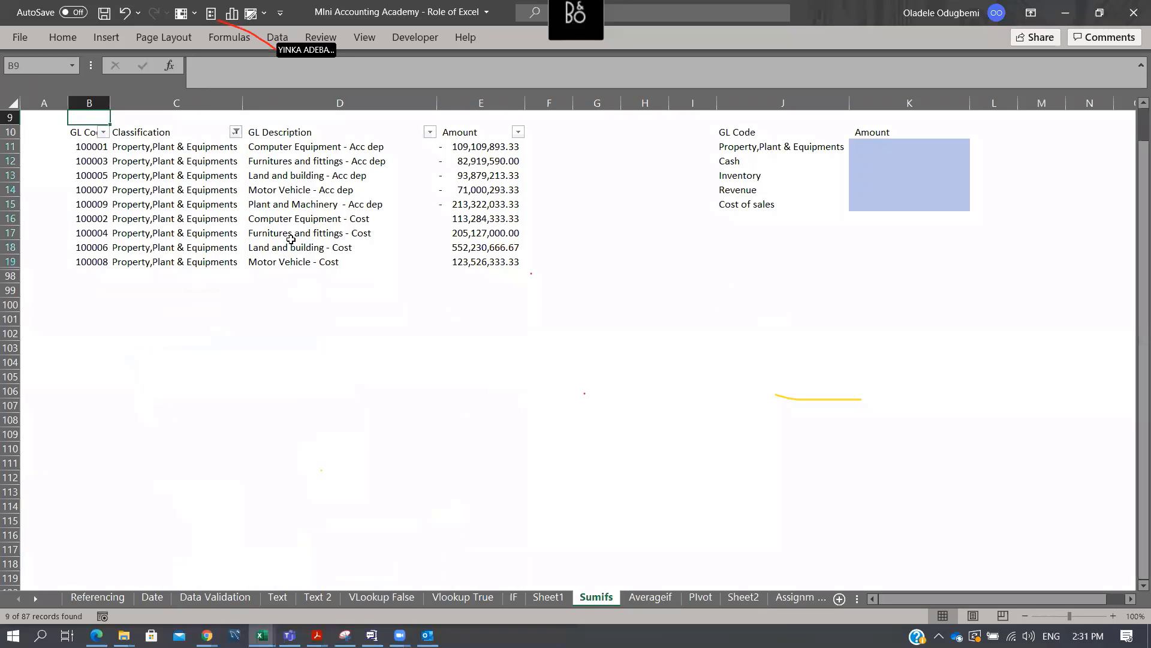
pyautogui.moveTo(466, 150); pyautogui.dragTo(496, 259)
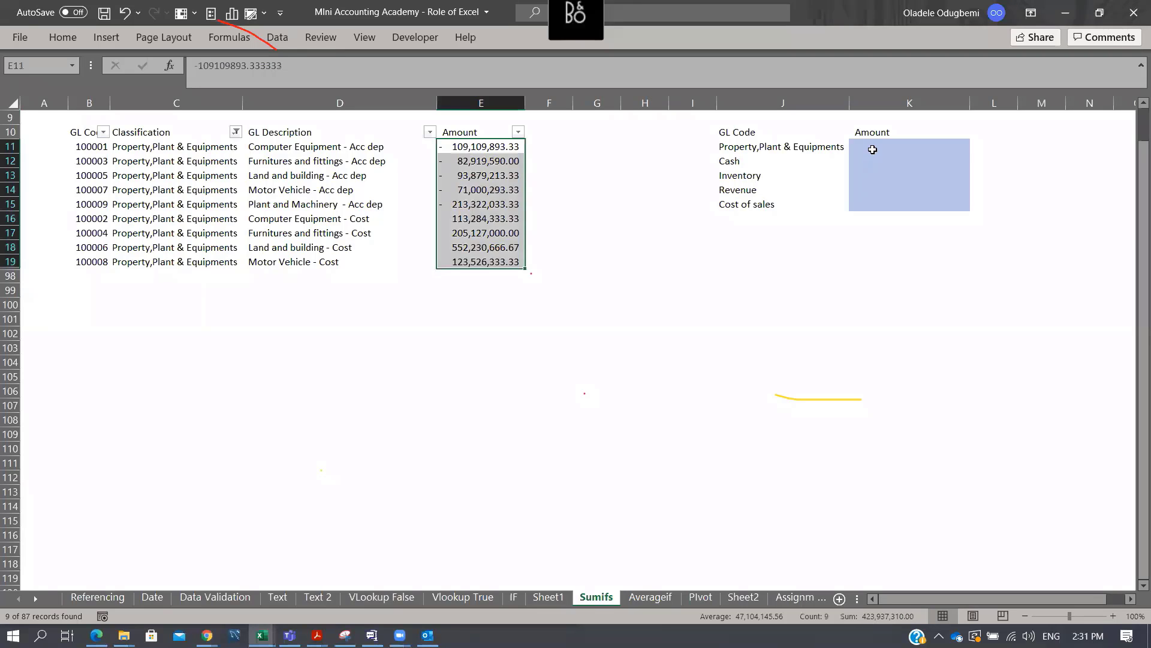
# Total Property,Plant & Equipments in cell K11 with =SUMIFS(E:E,C:C,J11) and check it against the sum of the filtered amounts in E11:E19
pyautogui.click(873, 150)
pyautogui.write('=sum')
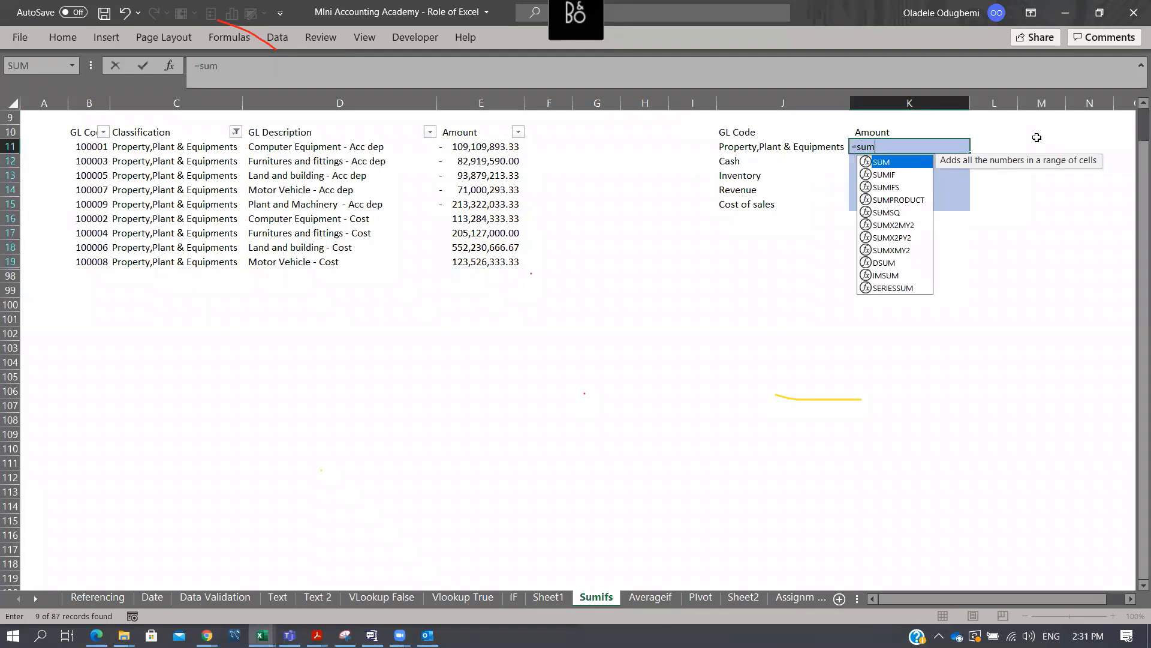
pyautogui.write('ifs')
pyautogui.press('Tab')
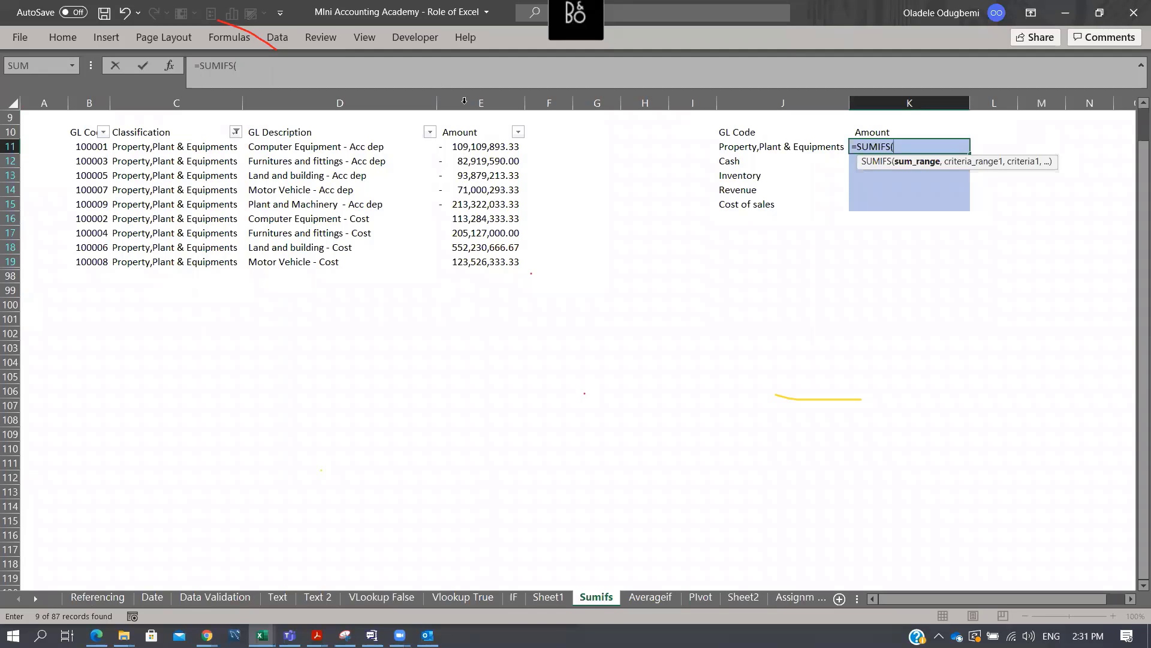
pyautogui.click(470, 103)
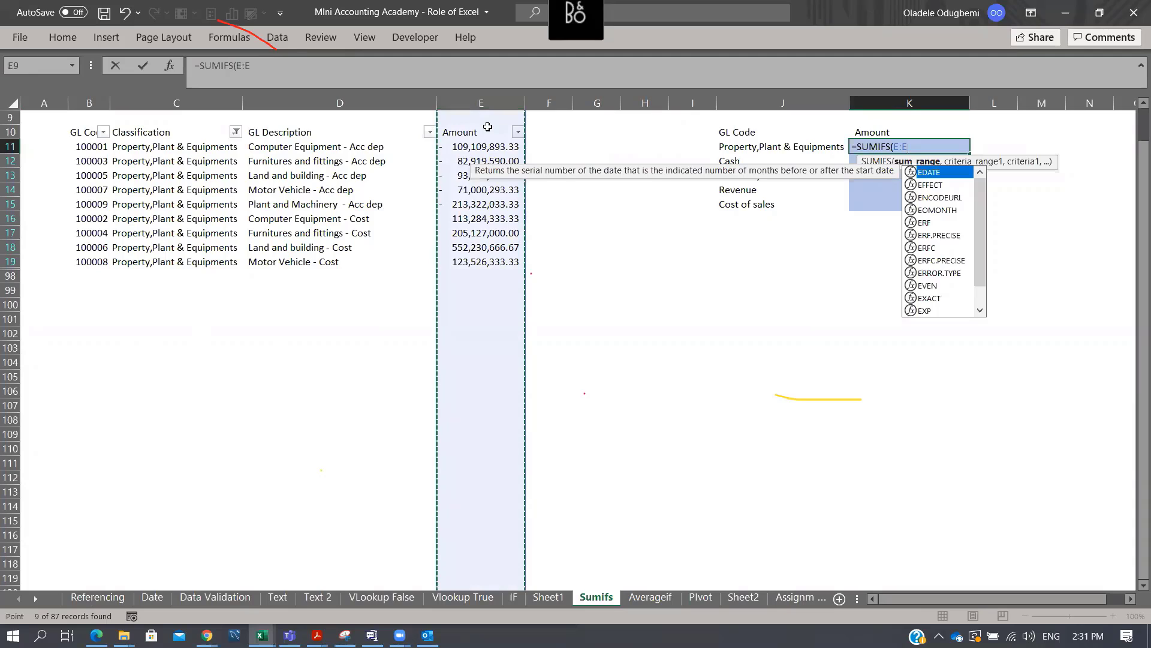
pyautogui.write(',')
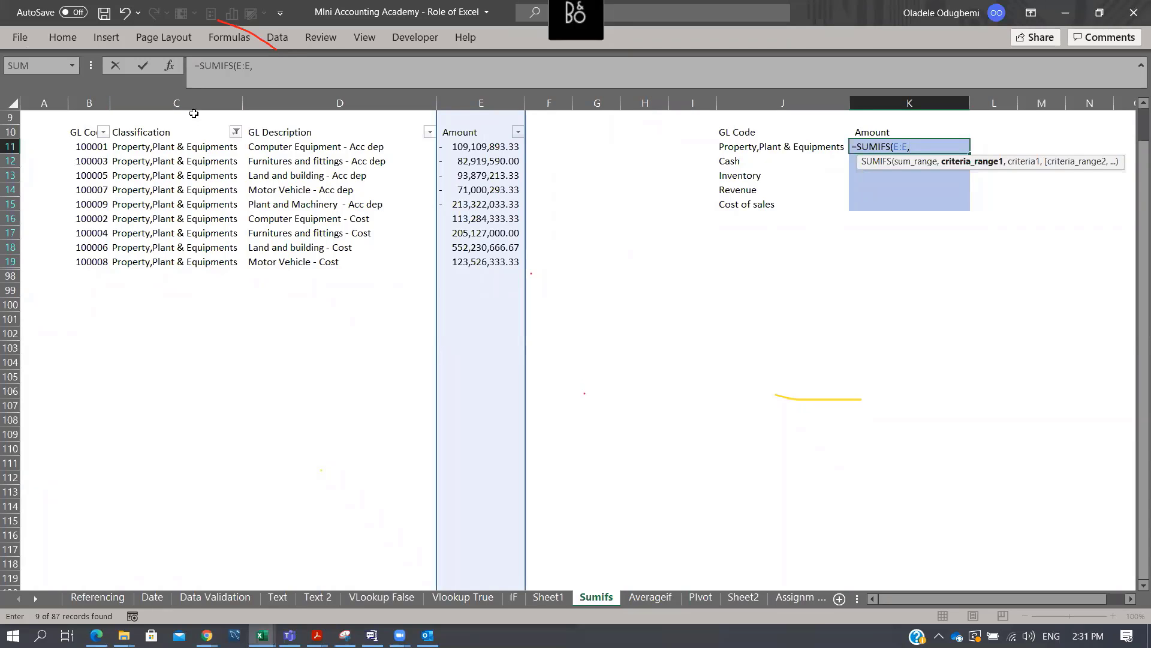
pyautogui.click(187, 102)
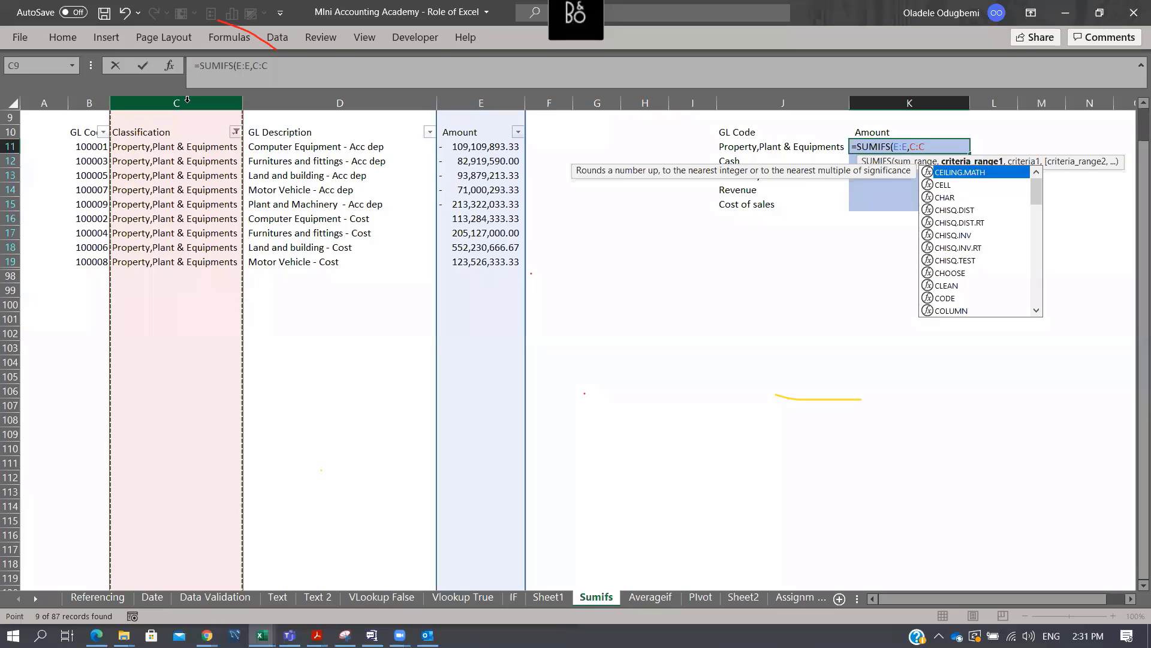
pyautogui.write(',')
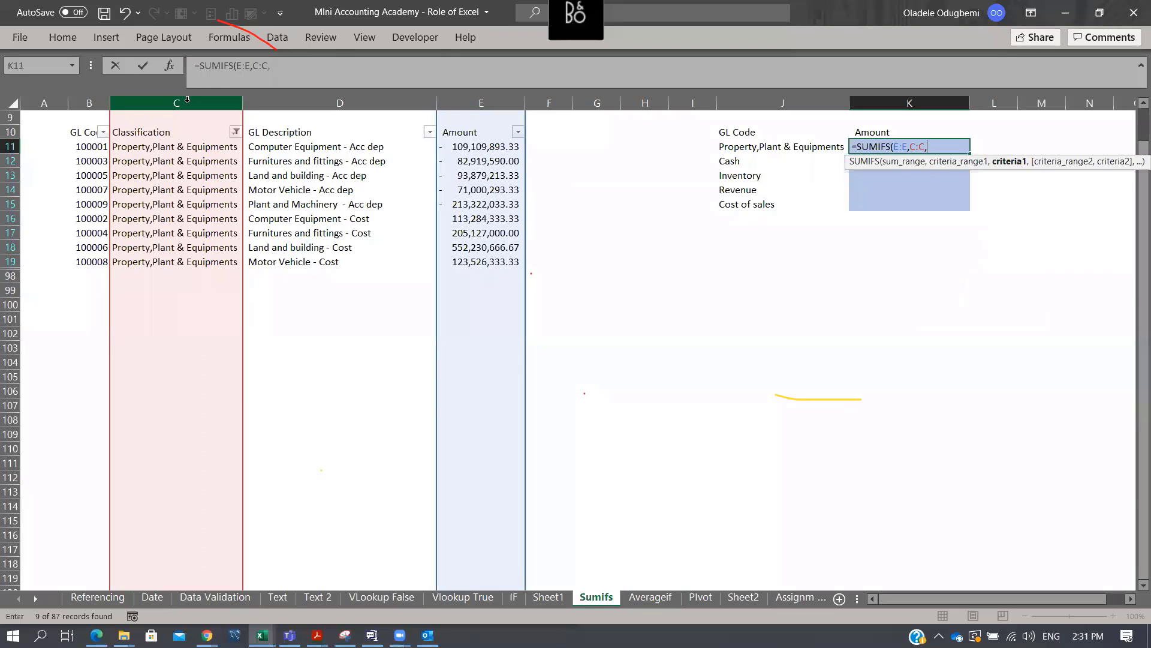
pyautogui.click(747, 150)
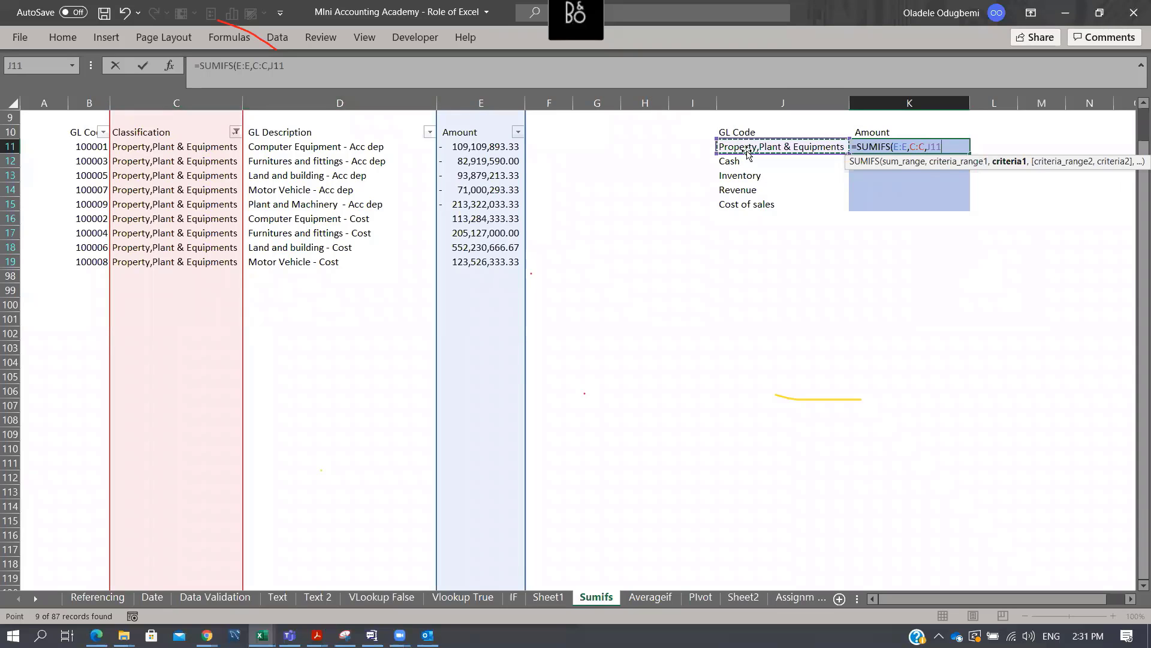
pyautogui.write(')')
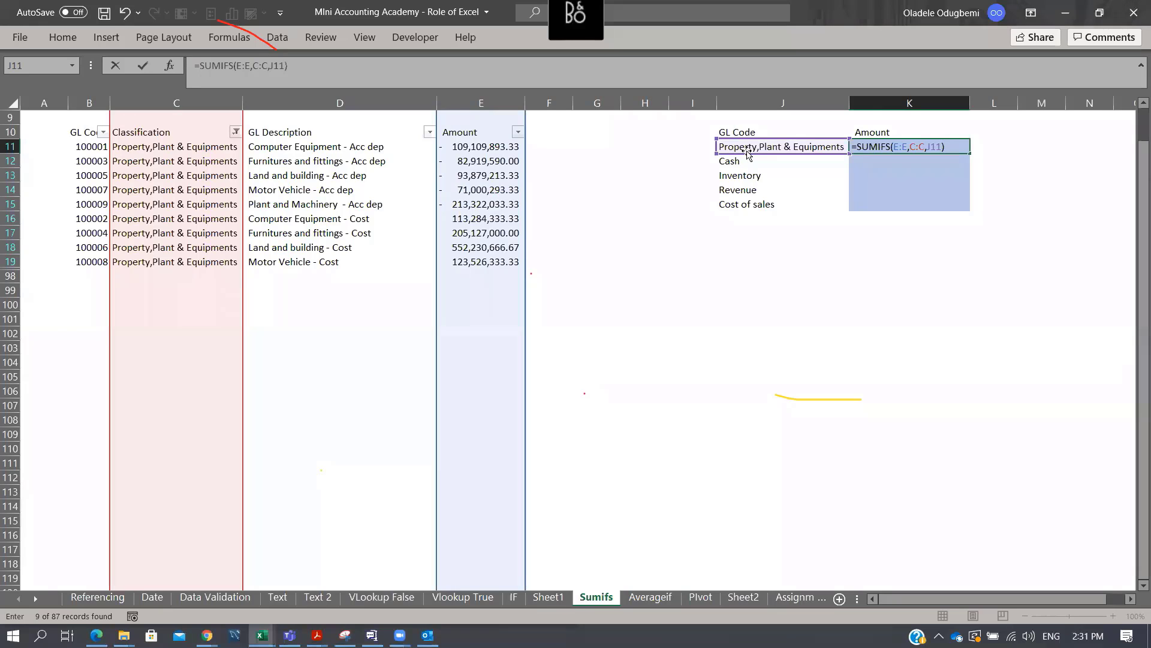
pyautogui.press('Return')
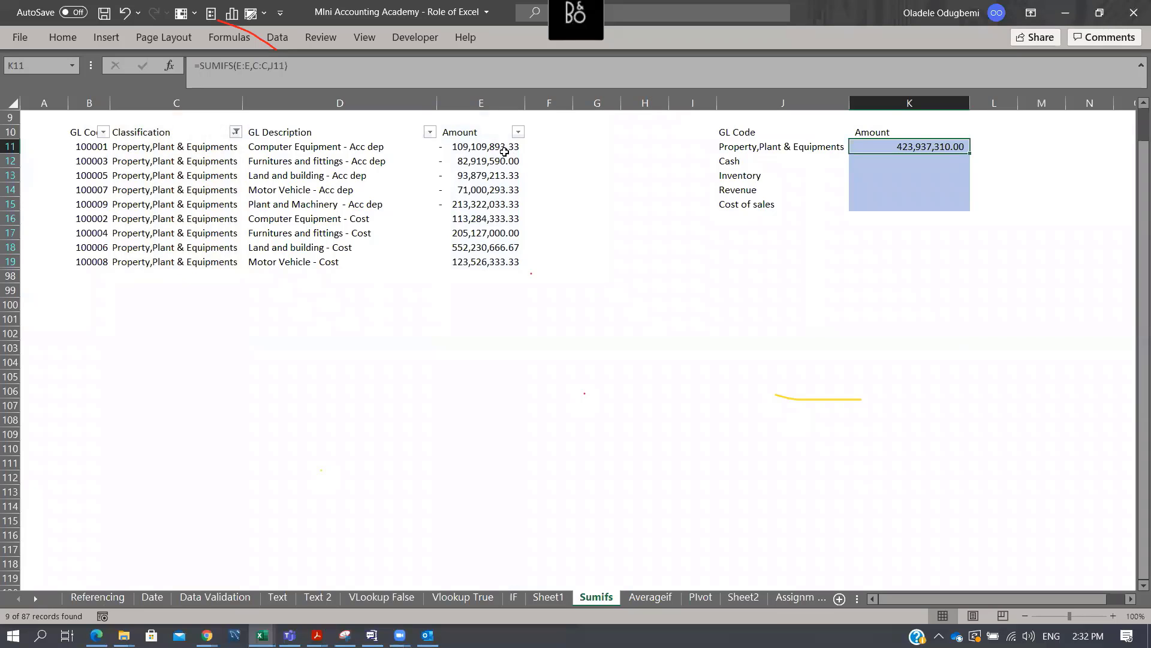
pyautogui.click(502, 145)
pyautogui.moveTo(502, 145); pyautogui.dragTo(502, 261)
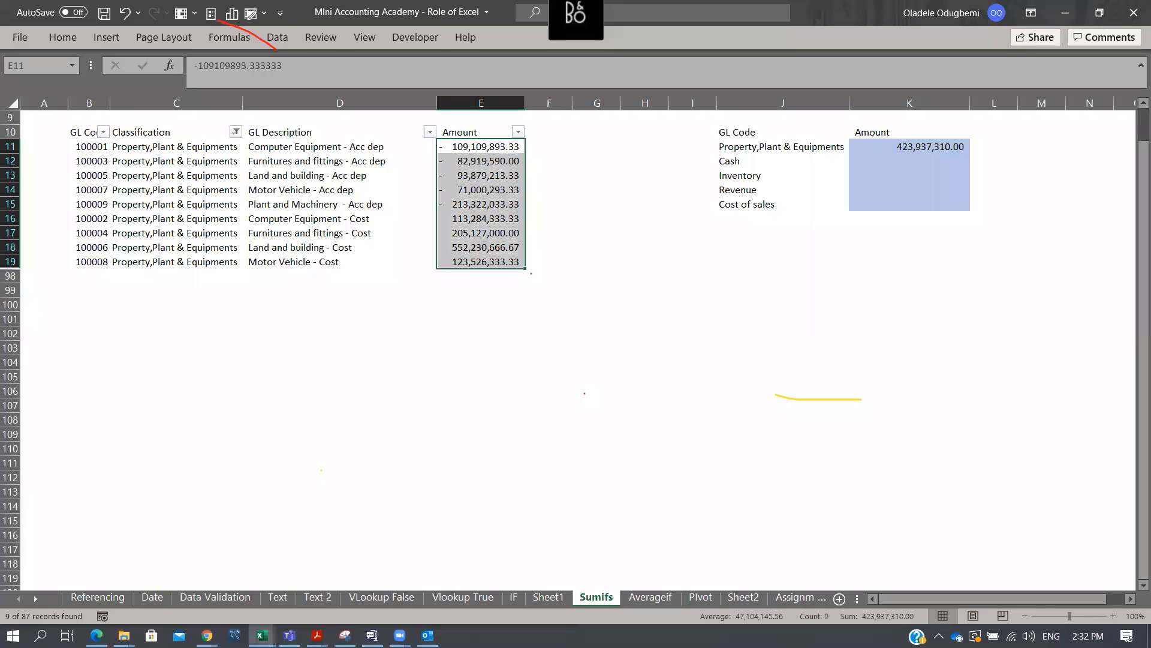
# Fill the SUMIFS formula from K11 down to K15 and check the Cash formula in K12
pyautogui.click(924, 153)
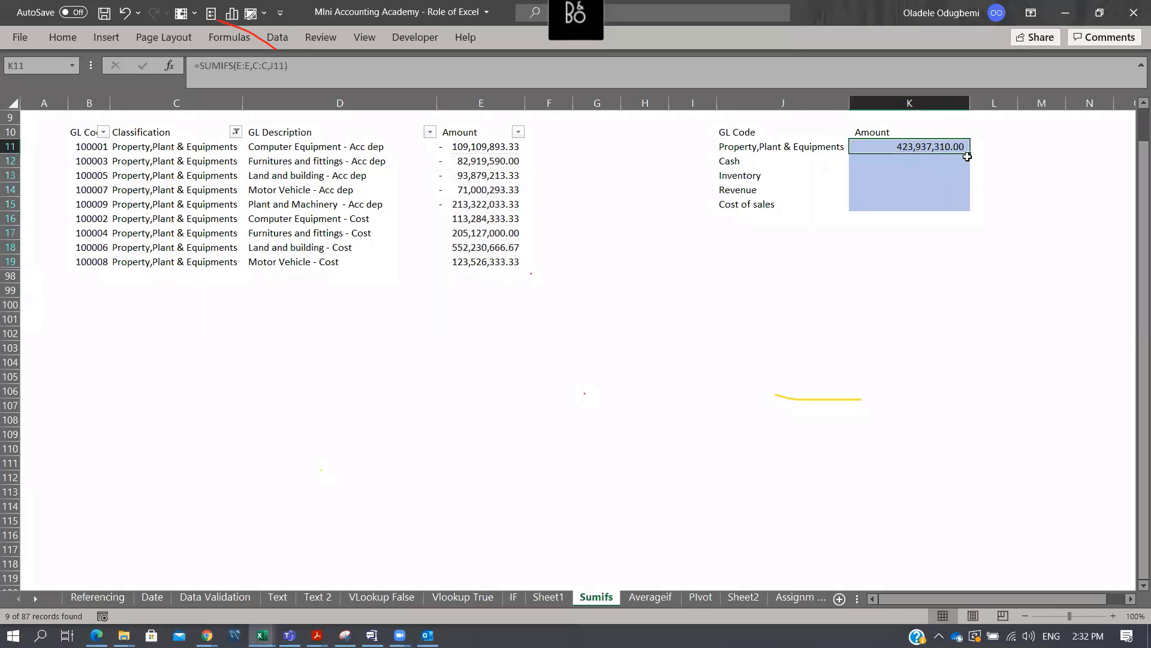
pyautogui.doubleClick(971, 156)
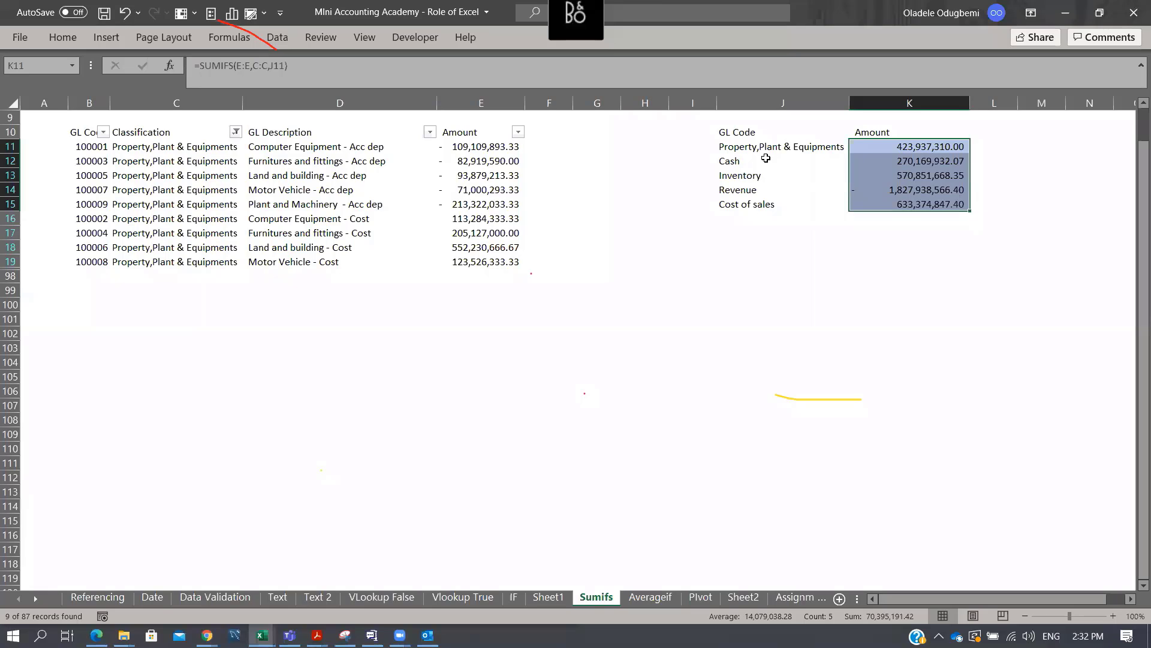
pyautogui.click(766, 158)
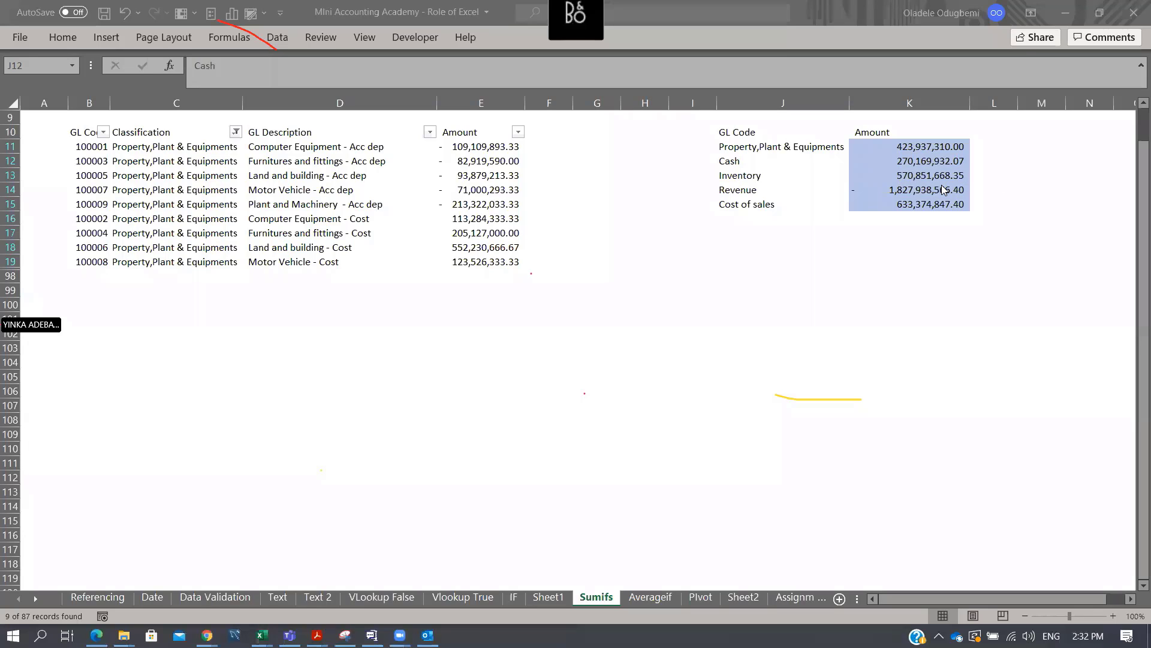
pyautogui.click(935, 161)
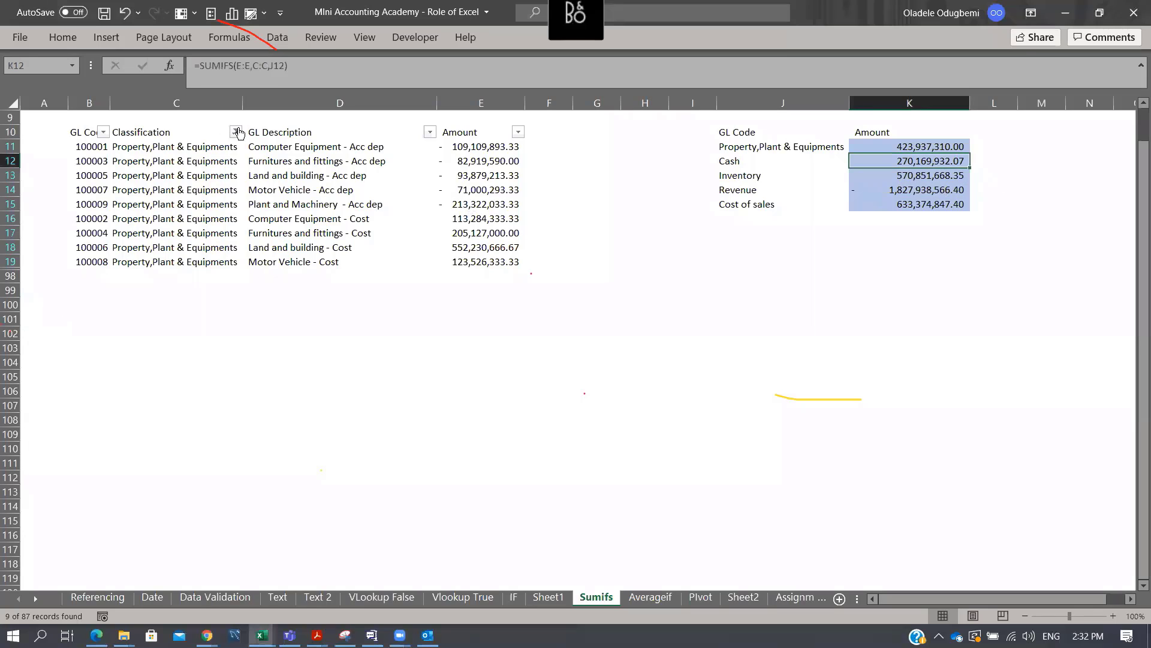
# Filter the Classification column to show only Cash and select the amounts in E24:E34 to check their sum
pyautogui.click(236, 132)
pyautogui.click(98, 348)
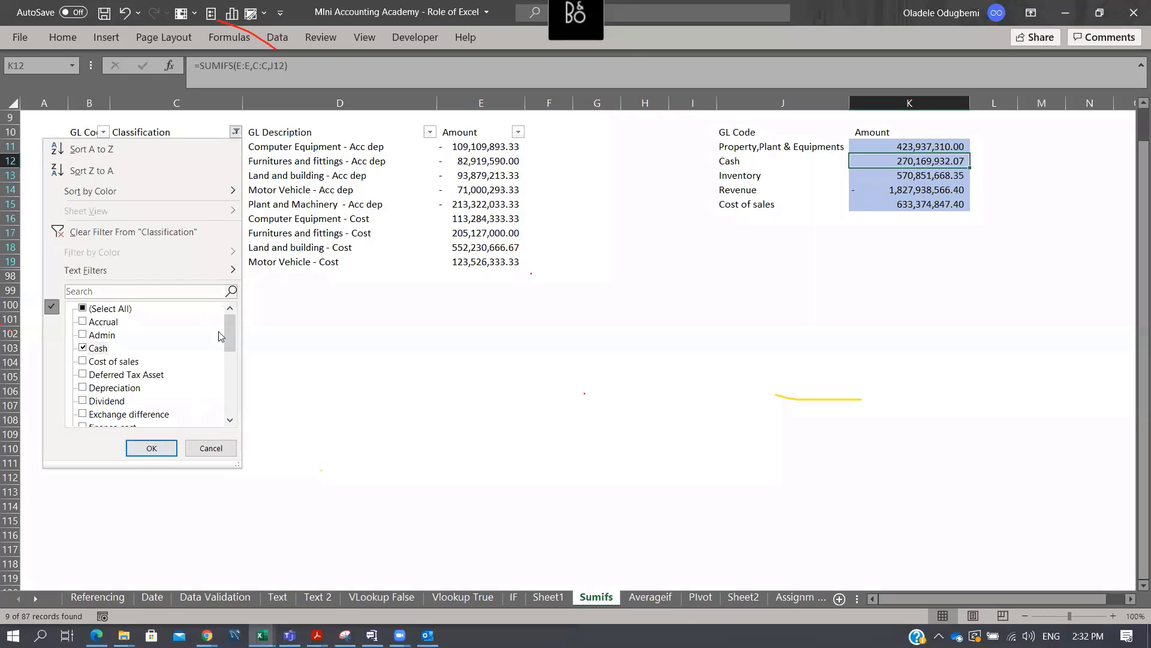
pyautogui.click(98, 348)
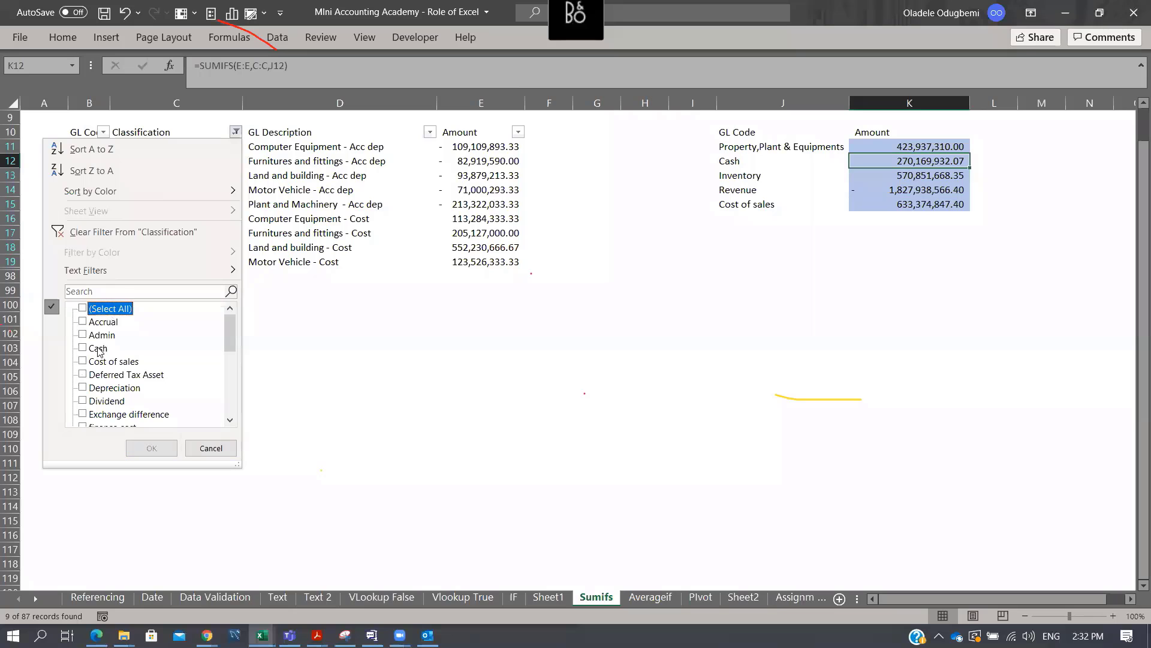
pyautogui.click(98, 348)
pyautogui.click(151, 447)
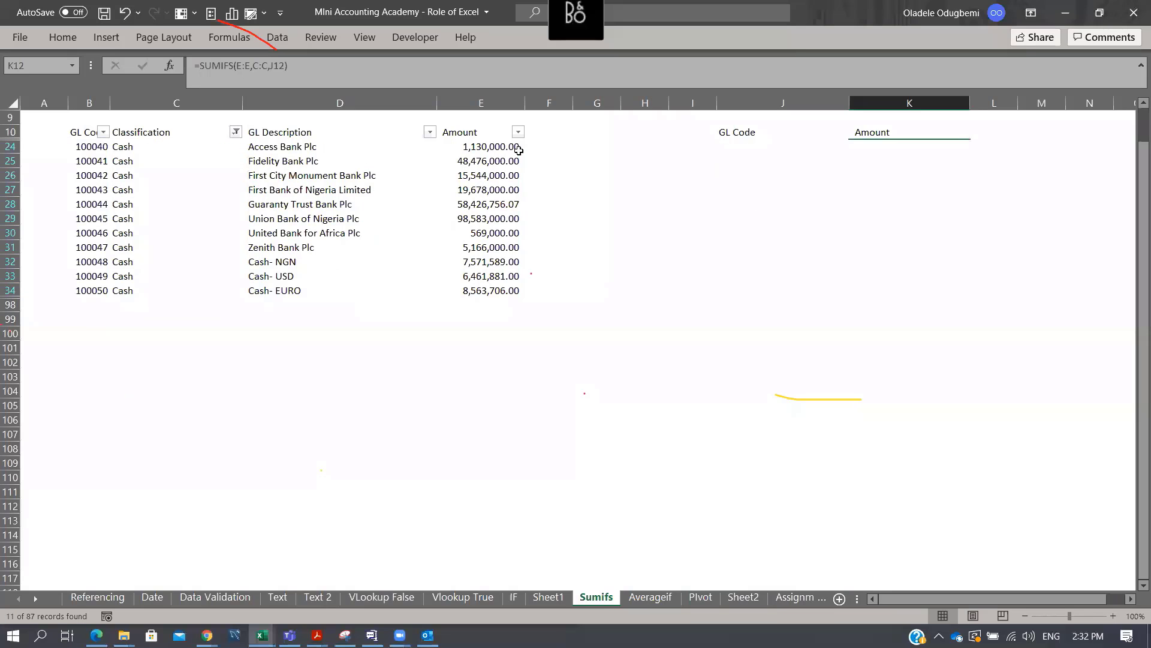
pyautogui.moveTo(487, 148); pyautogui.dragTo(497, 287)
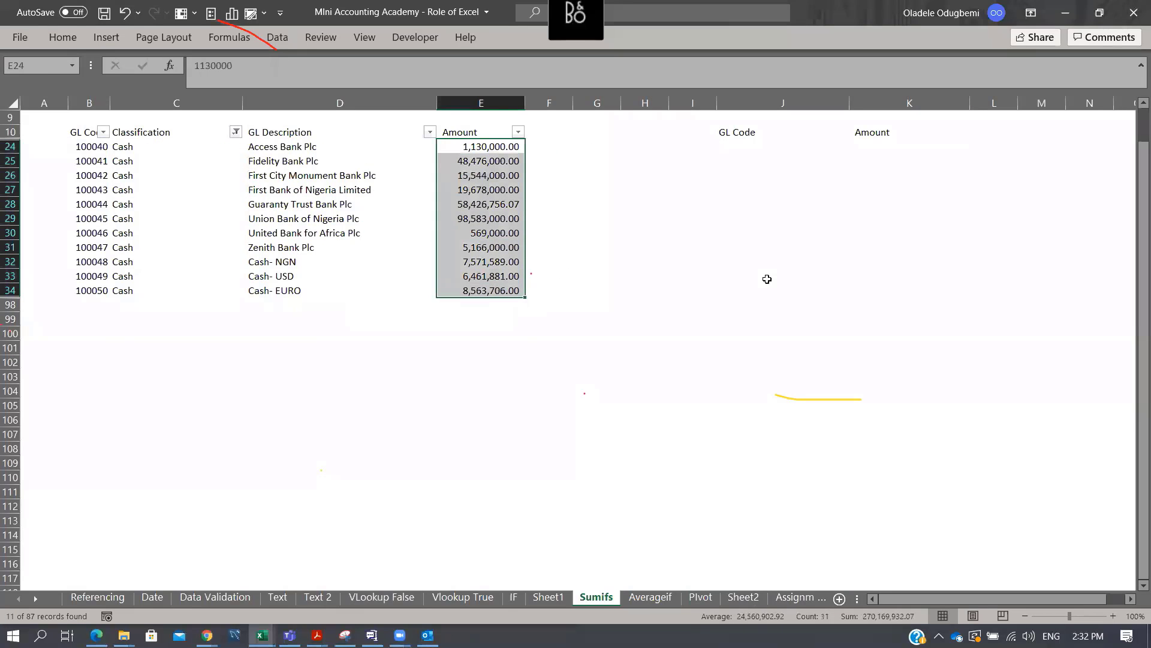
# Show all classifications in the GL table again and compare the Cash total in K12
pyautogui.scroll(1, 765, 277)
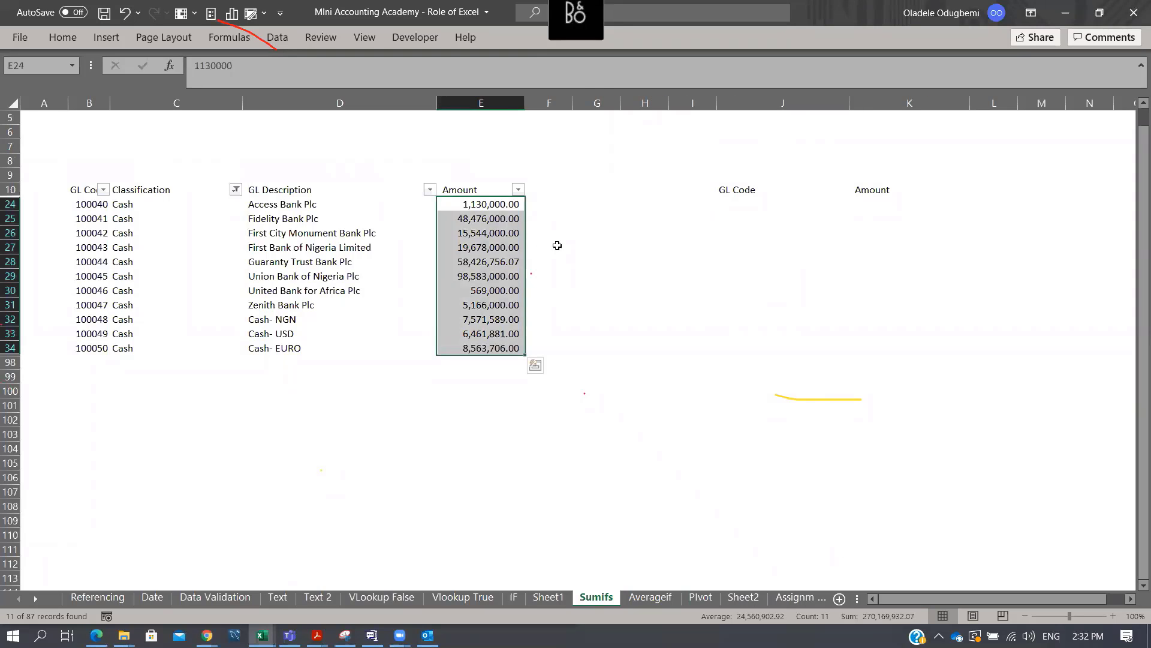
pyautogui.scroll(2, 434, 235)
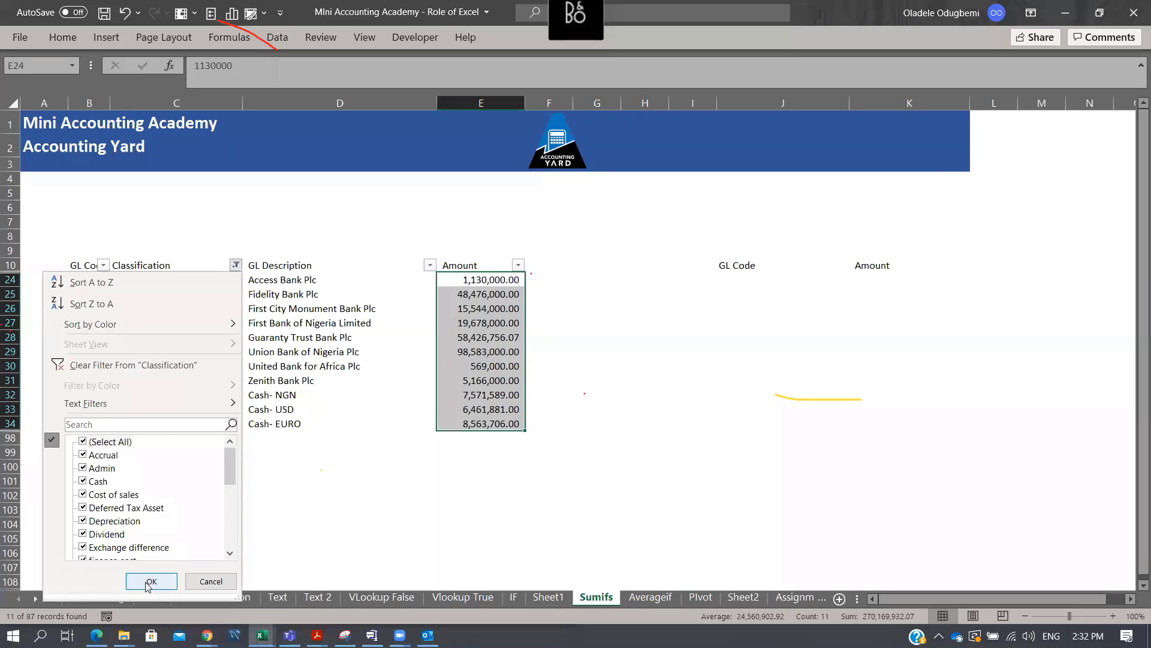
pyautogui.click(148, 585)
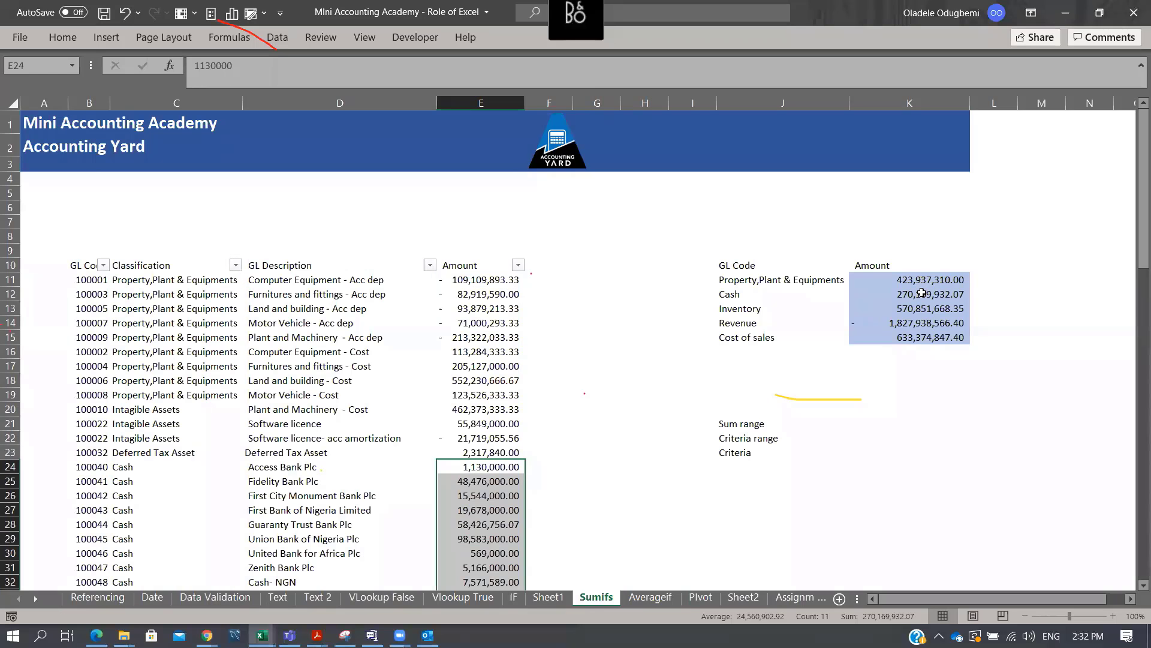
pyautogui.click(922, 293)
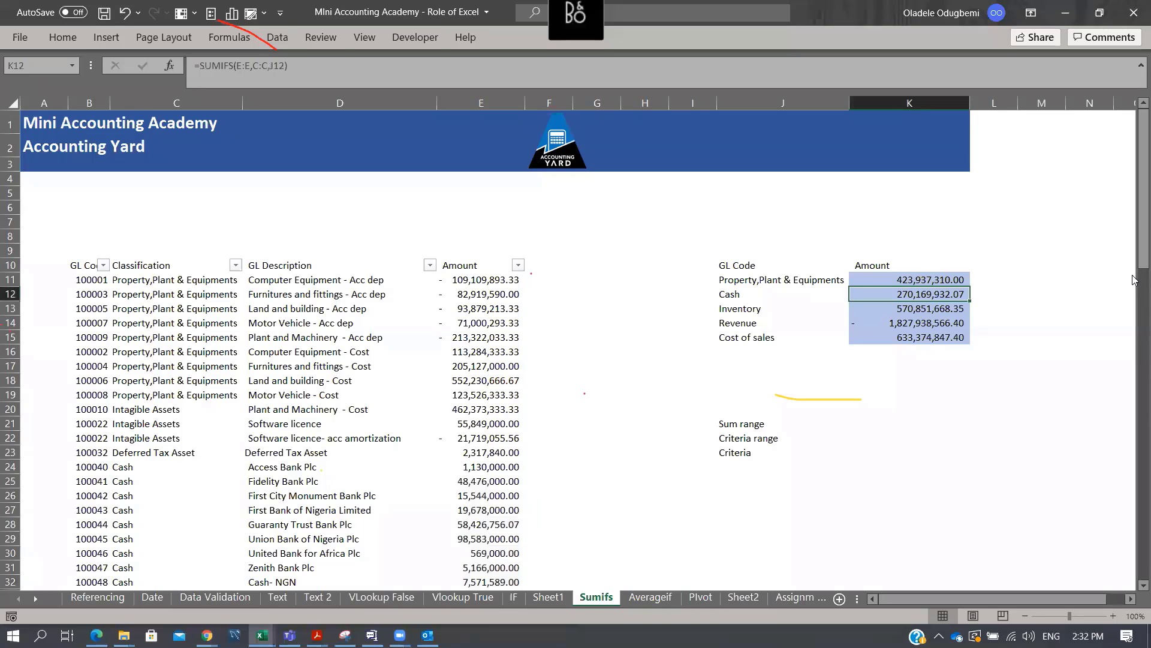
# Enter the label SUMIFS in cell H19
pyautogui.click(642, 394)
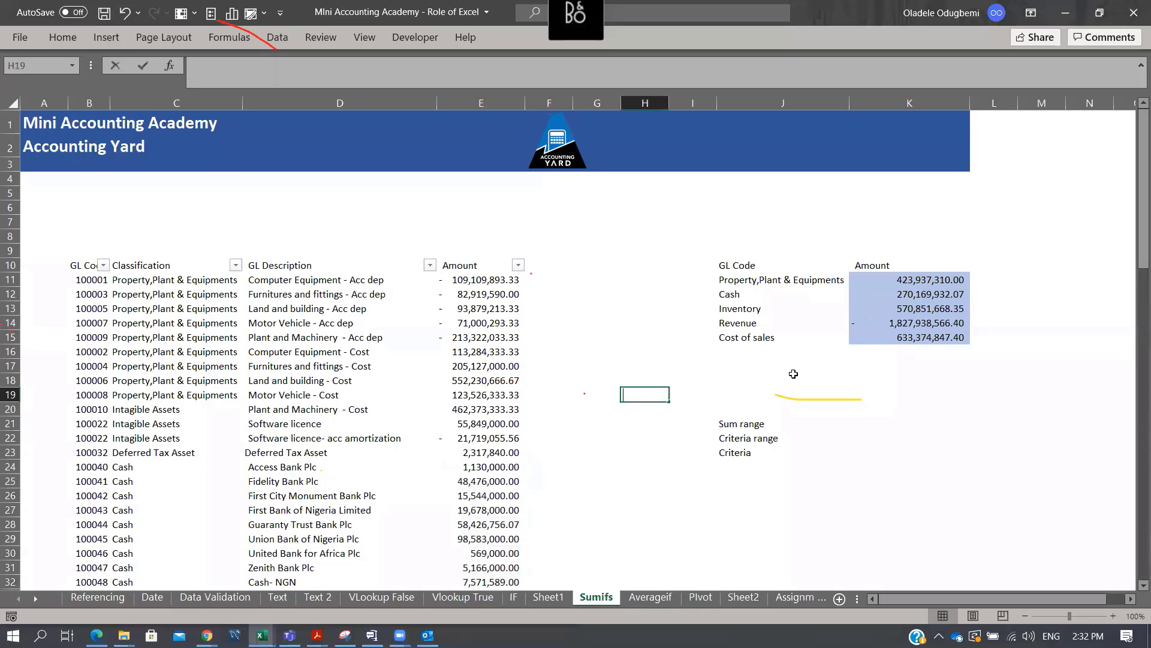
pyautogui.write('SUMIFS')
pyautogui.press('Return')
pyautogui.press('Right')
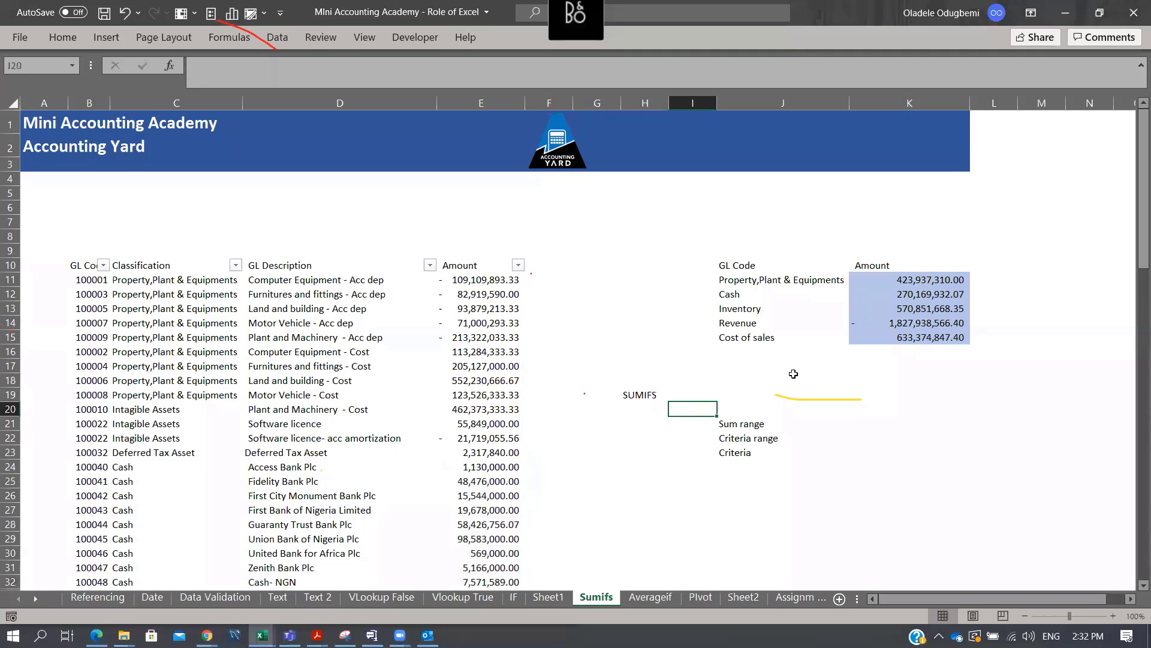
# Review the Sum range, Criteria range and Criteria arguments in J21:J23 and the classifications used as criteria in J11:J15
pyautogui.press('Right')
pyautogui.press('Down')
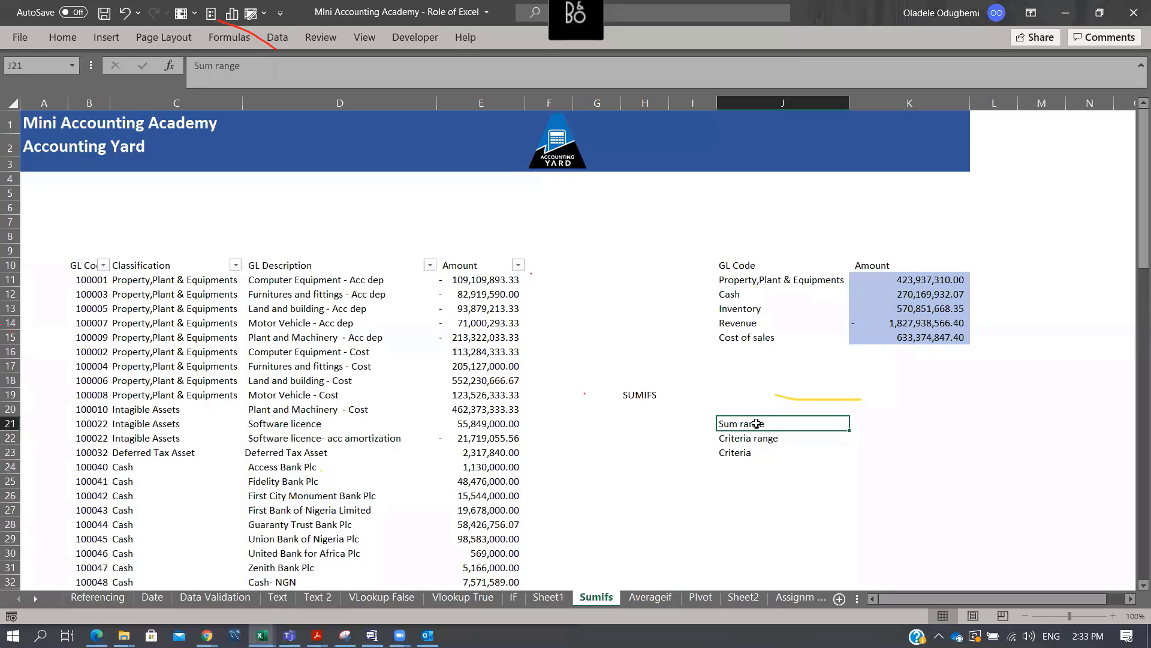
pyautogui.click(772, 444)
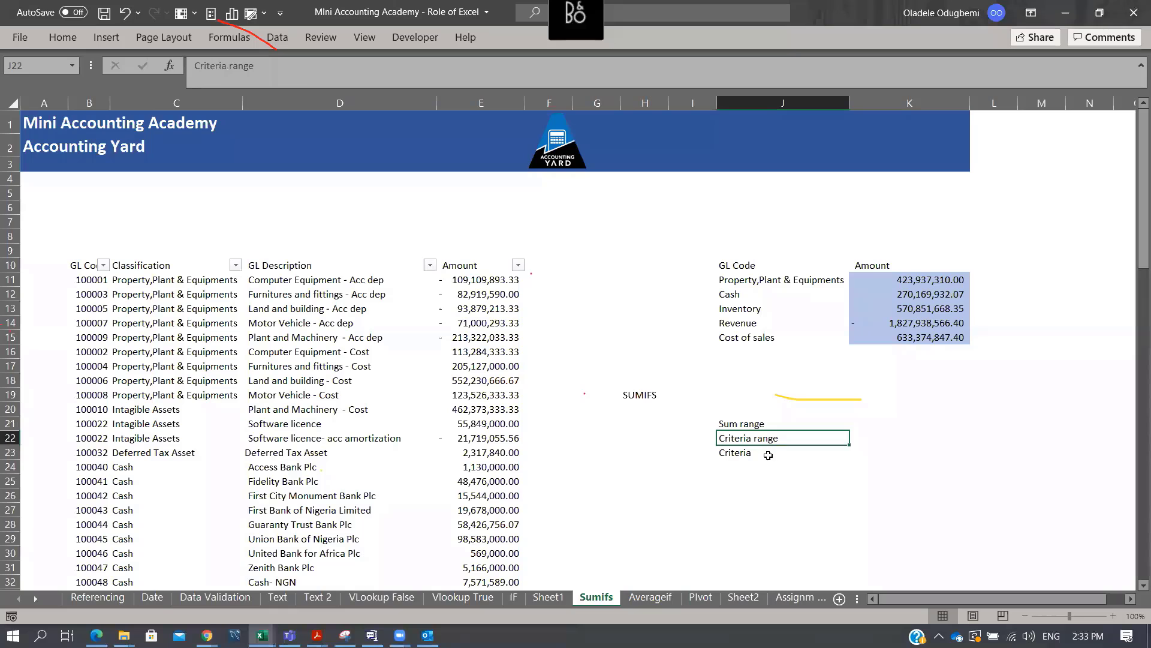
pyautogui.click(769, 452)
pyautogui.click(785, 424)
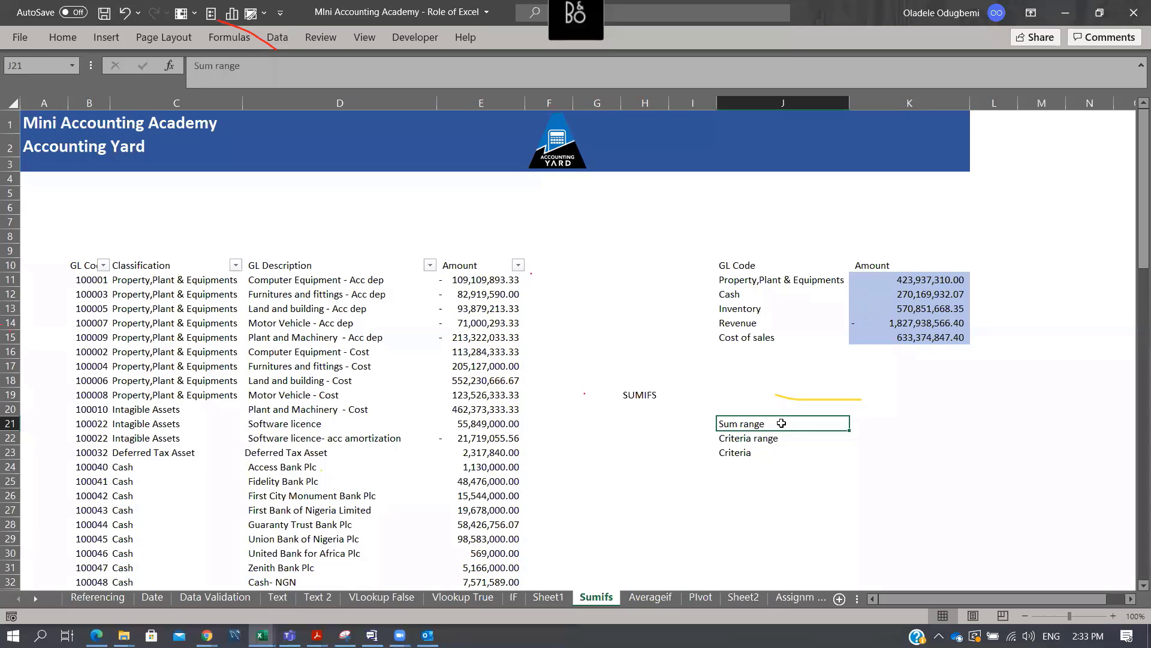
pyautogui.click(746, 451)
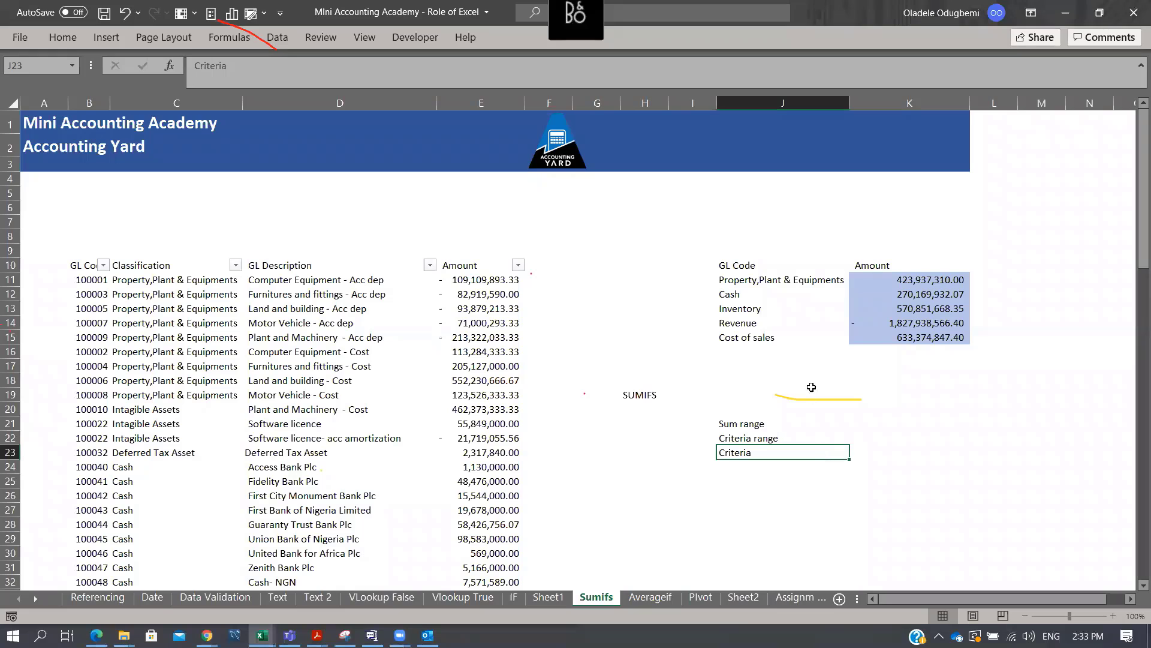
pyautogui.click(796, 281)
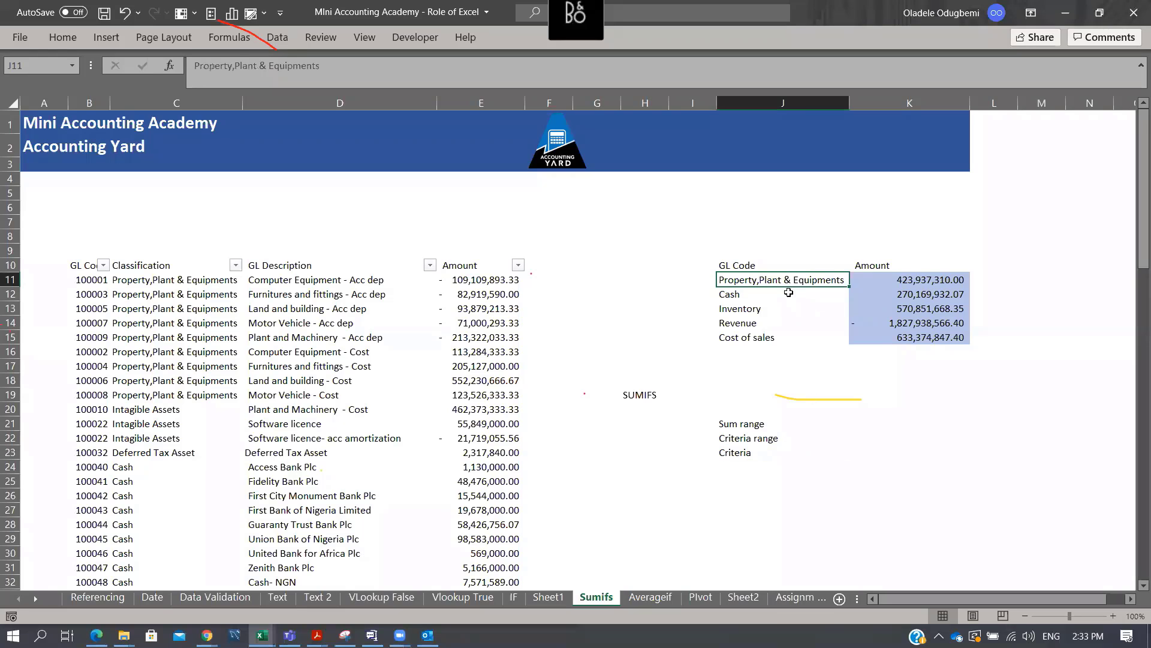
pyautogui.click(788, 292)
pyautogui.click(779, 308)
pyautogui.click(773, 323)
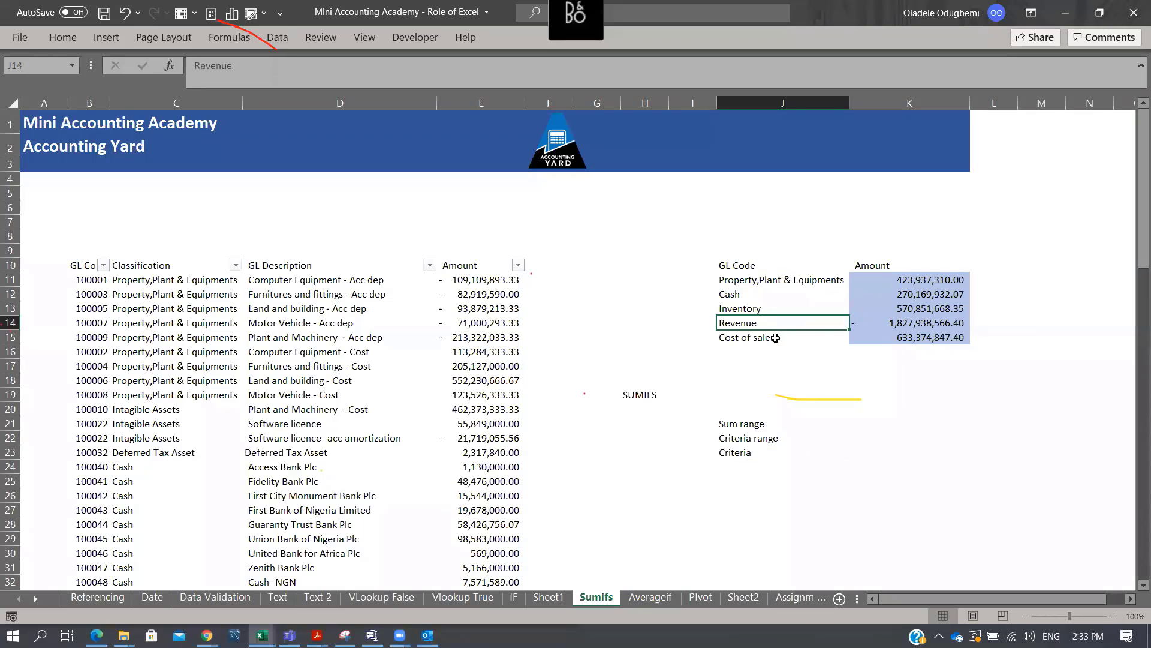
pyautogui.click(774, 337)
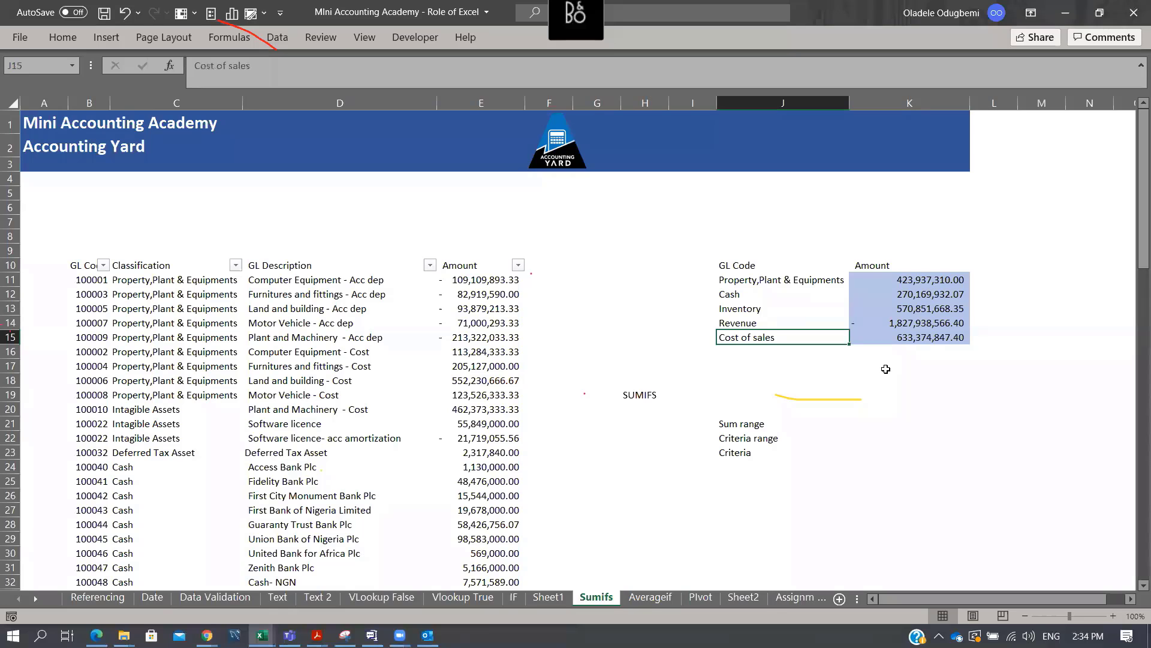
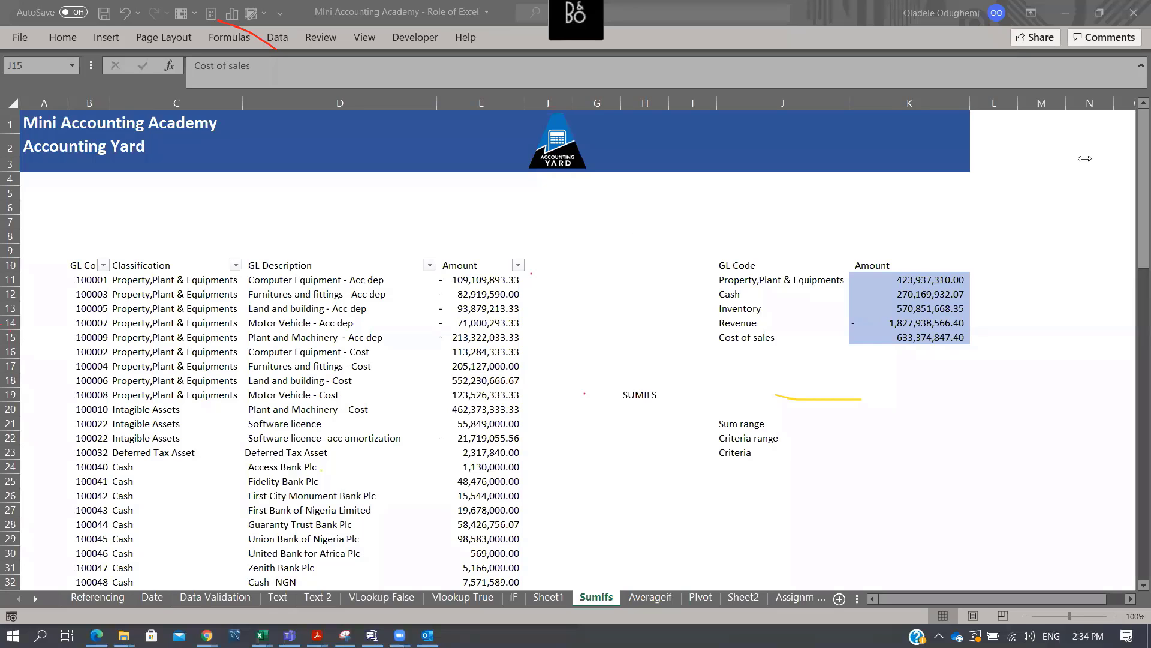
# Go to the Data Validation sheet and inspect the Year cell C9
pyautogui.click(197, 599)
pyautogui.click(197, 598)
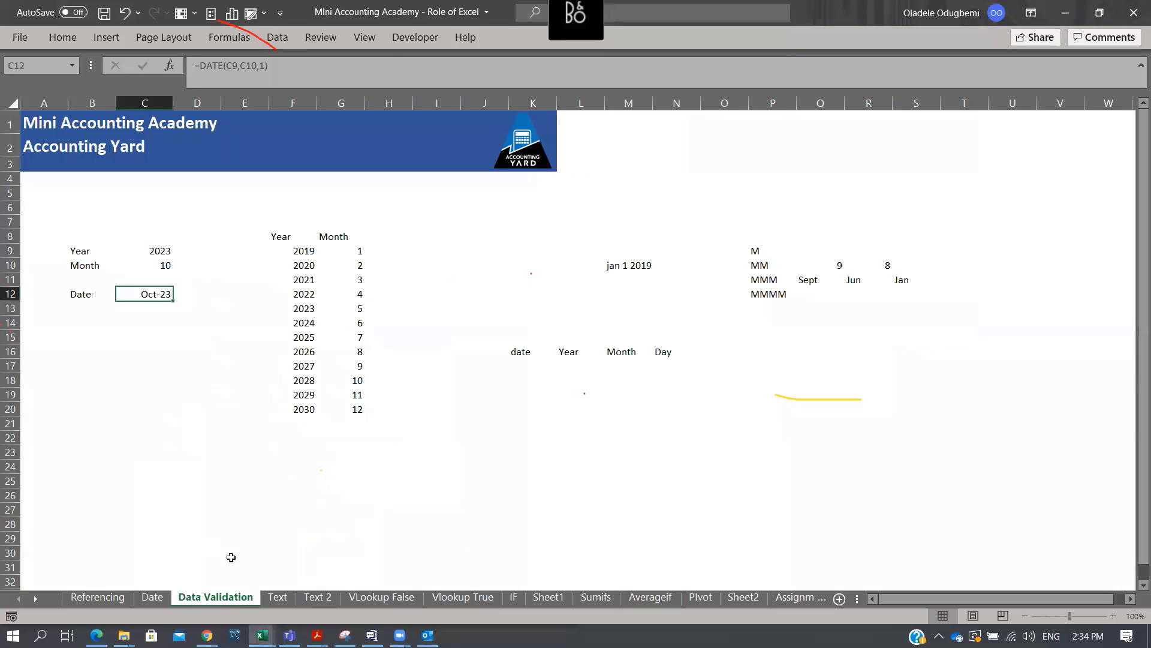
pyautogui.click(151, 251)
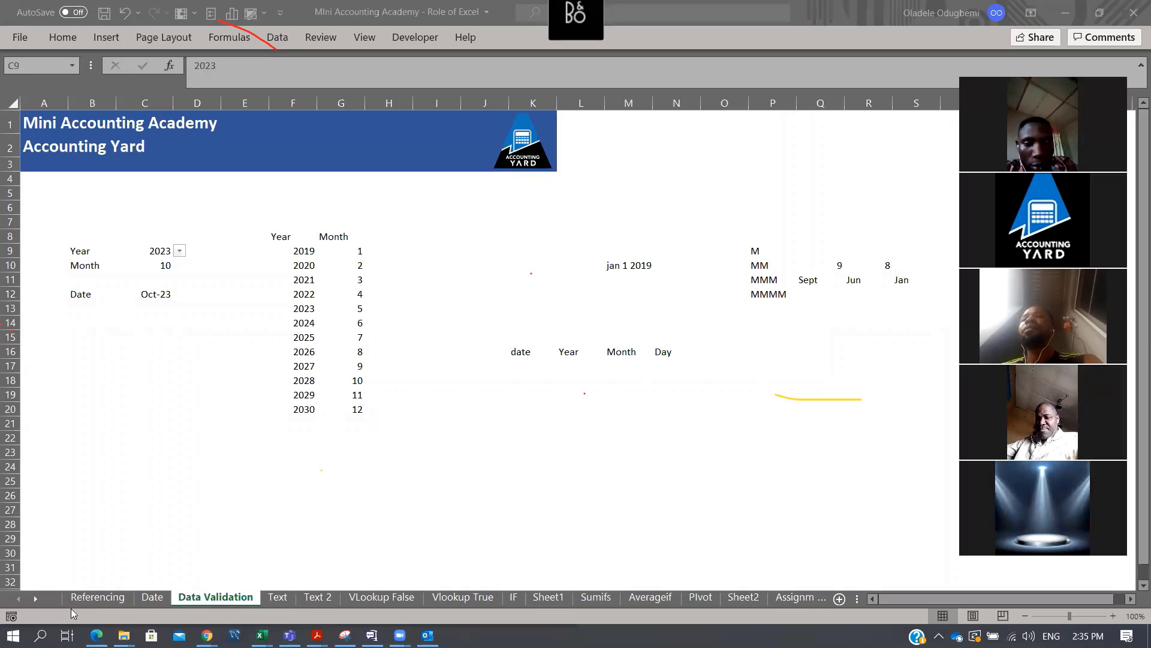
# Review the Referencing sheet's salary table in D15:I29 and the Absolute, Mixed and Relative labels in K11:K13
pyautogui.click(90, 596)
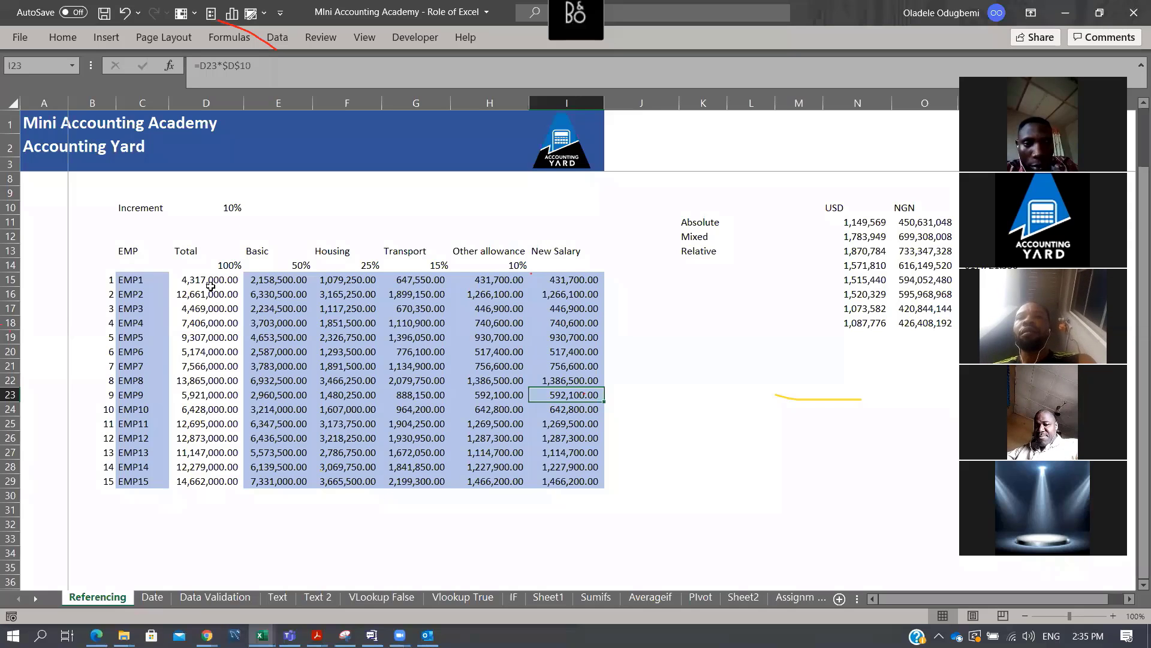
pyautogui.moveTo(210, 286); pyautogui.dragTo(563, 483)
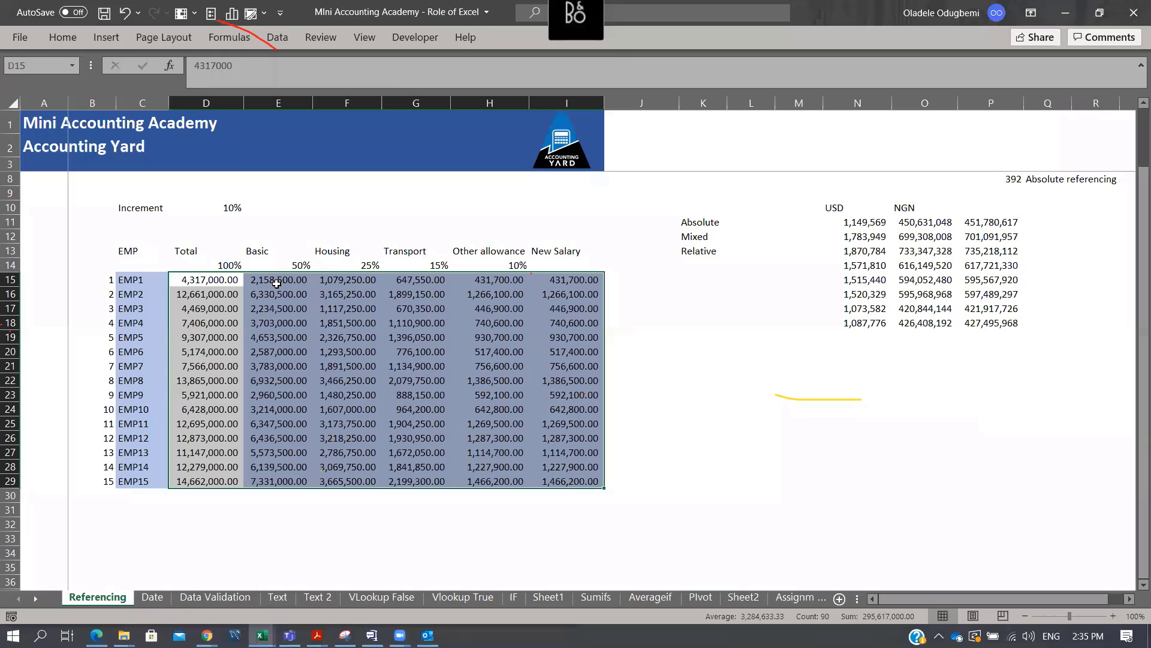
pyautogui.click(705, 221)
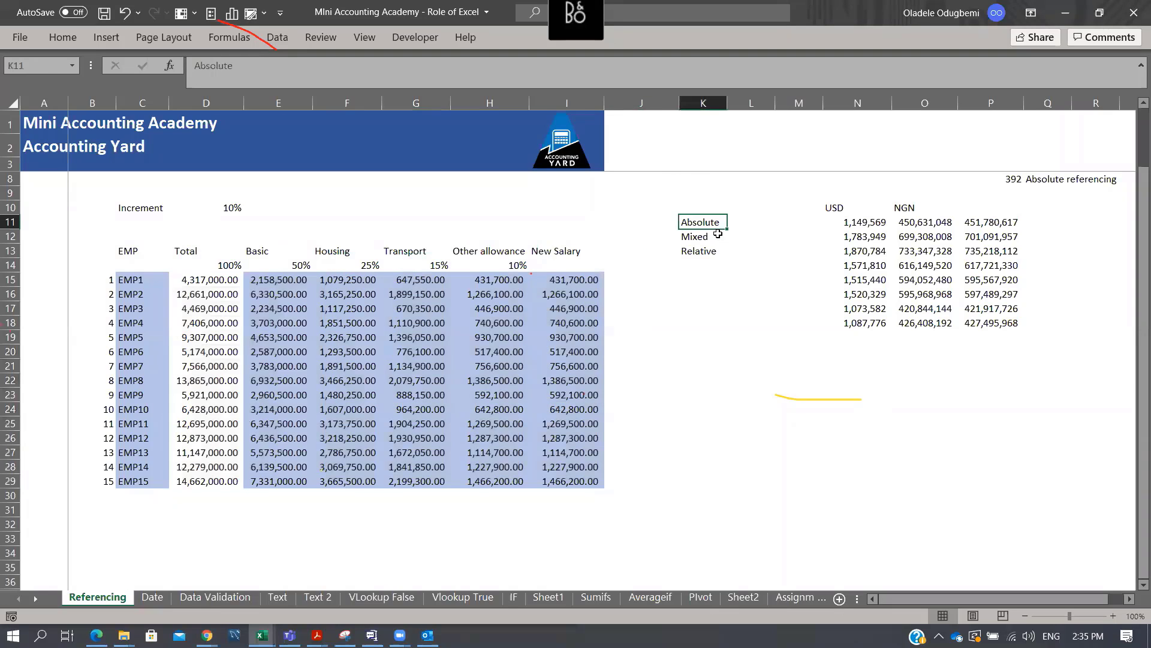
pyautogui.click(706, 237)
pyautogui.click(714, 252)
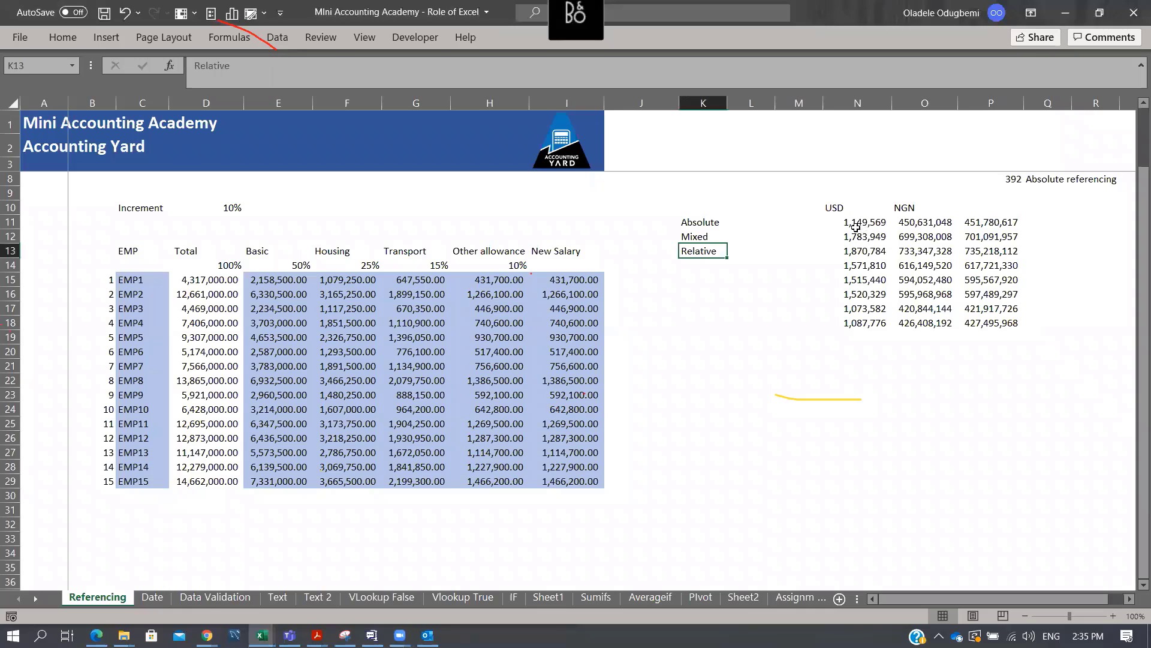
# Inspect the USD and NGN amounts and compare the relative sum formulas in column P with the absolute-reference formula in O16
pyautogui.moveTo(852, 226); pyautogui.dragTo(939, 321)
pyautogui.click(993, 221)
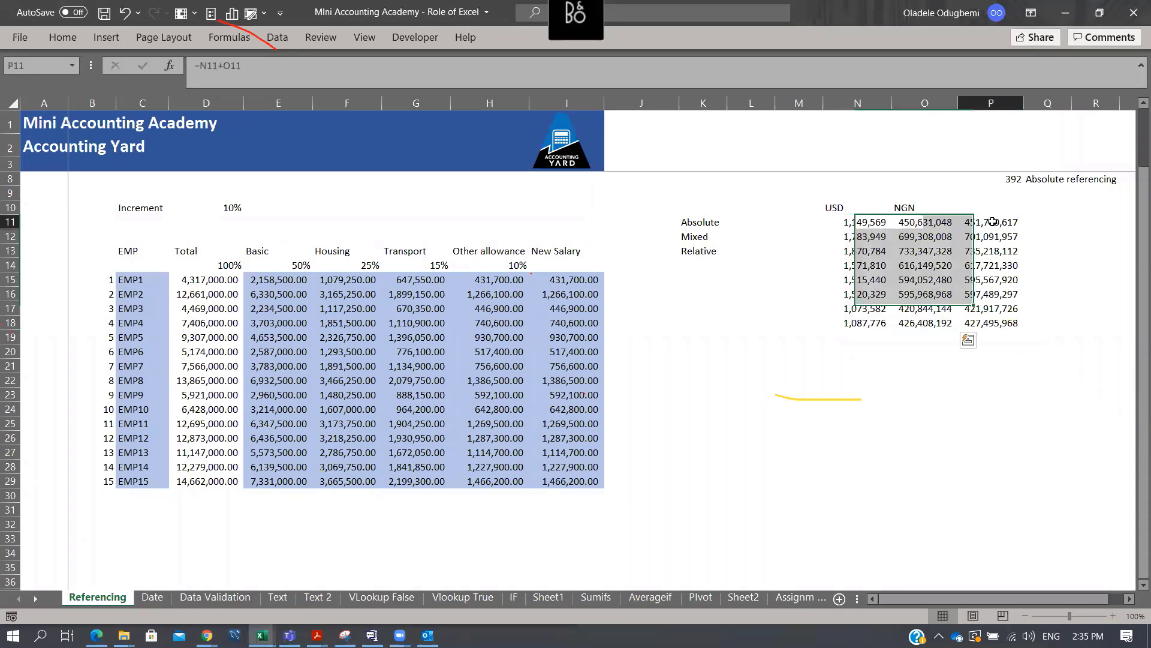
pyautogui.click(1006, 289)
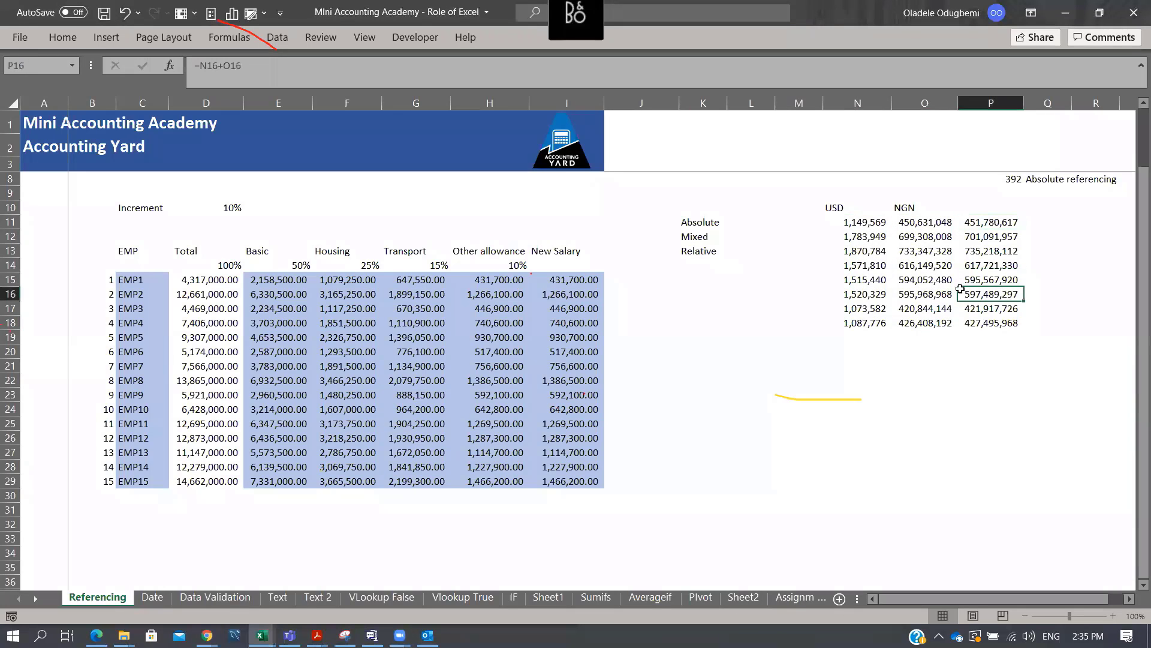
pyautogui.click(852, 294)
pyautogui.click(939, 292)
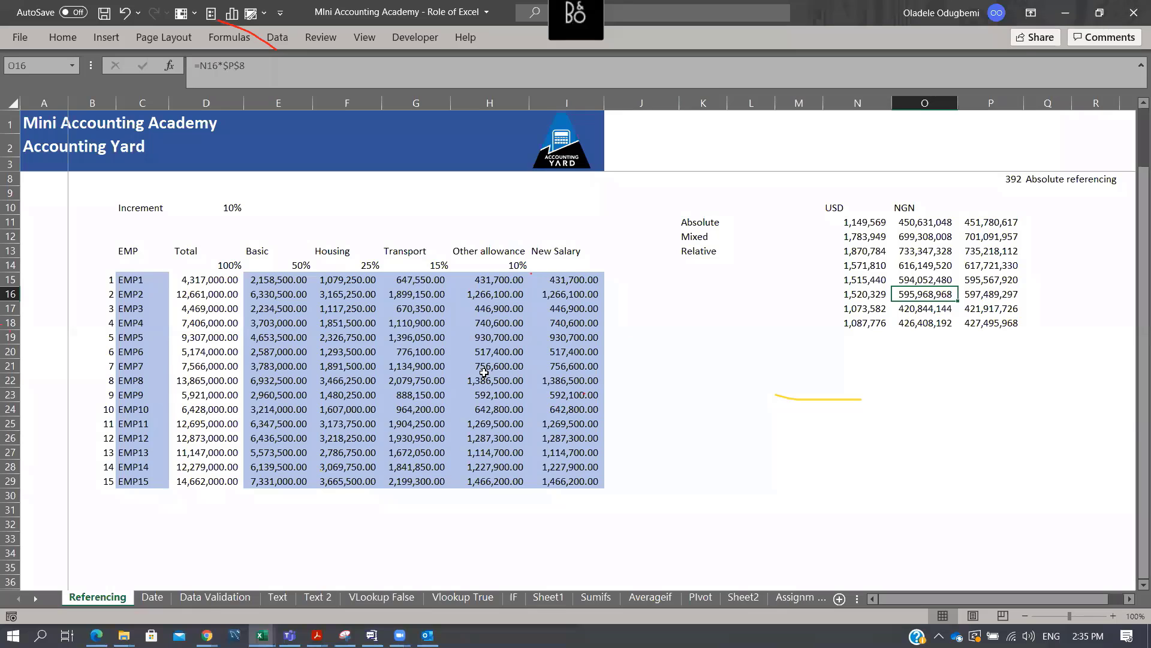
# Inspect the Increment rate in D10, the Total column and the New Salary formula in I15 that combines them
pyautogui.click(217, 208)
pyautogui.click(212, 277)
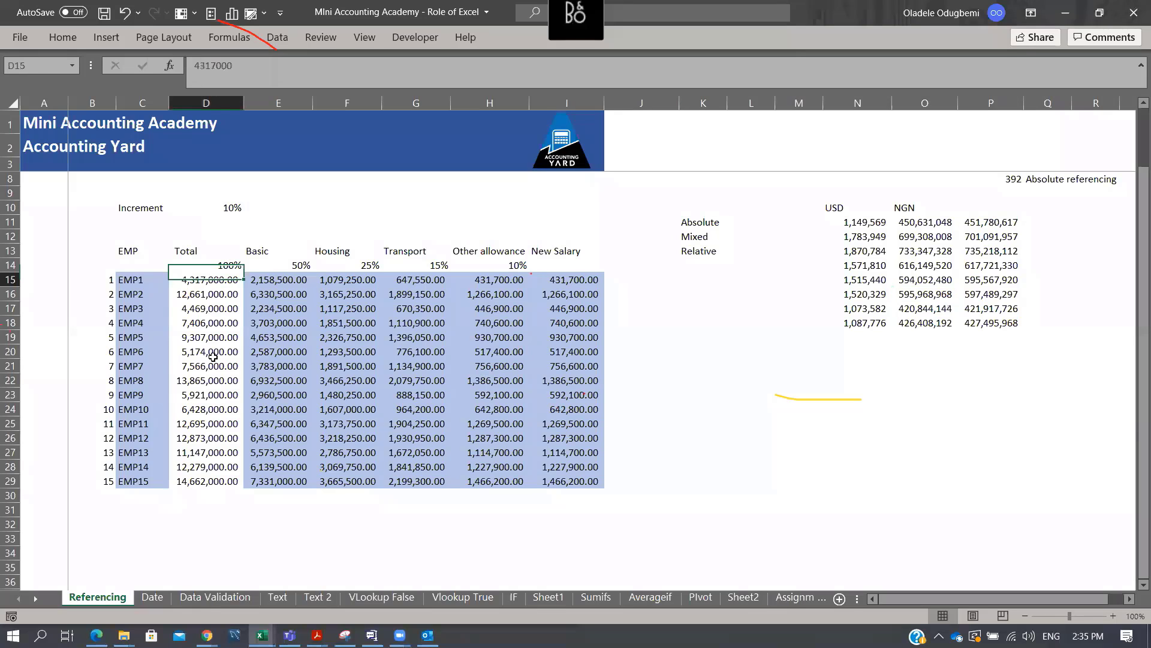
pyautogui.moveTo(213, 357); pyautogui.dragTo(183, 484)
pyautogui.click(565, 281)
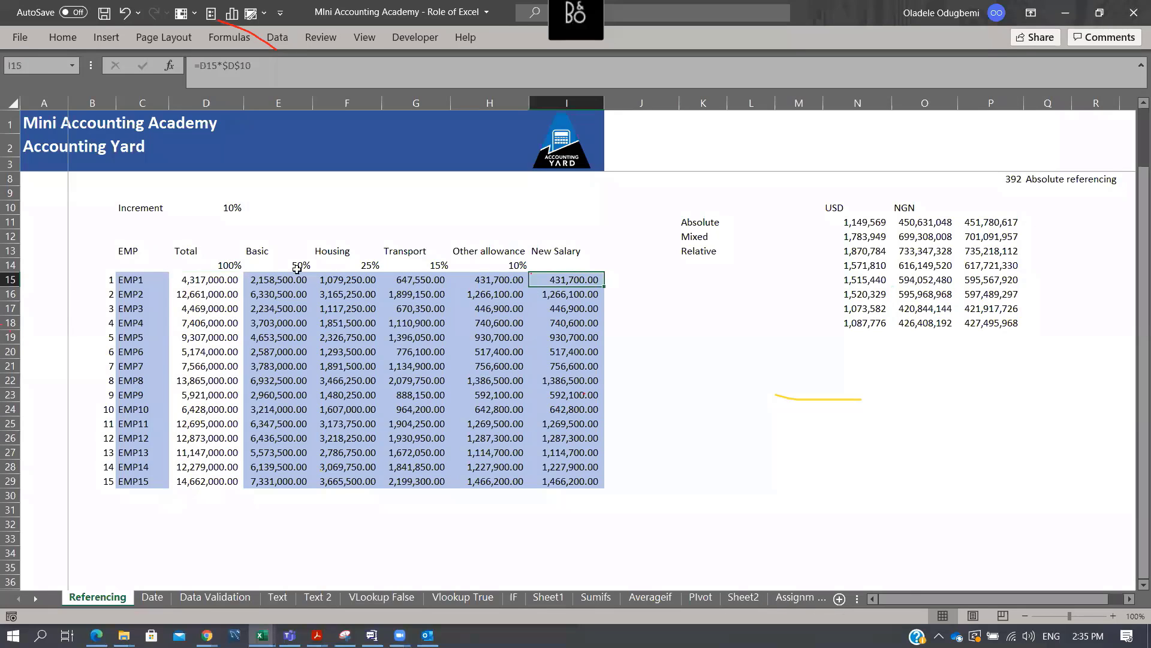
pyautogui.click(226, 206)
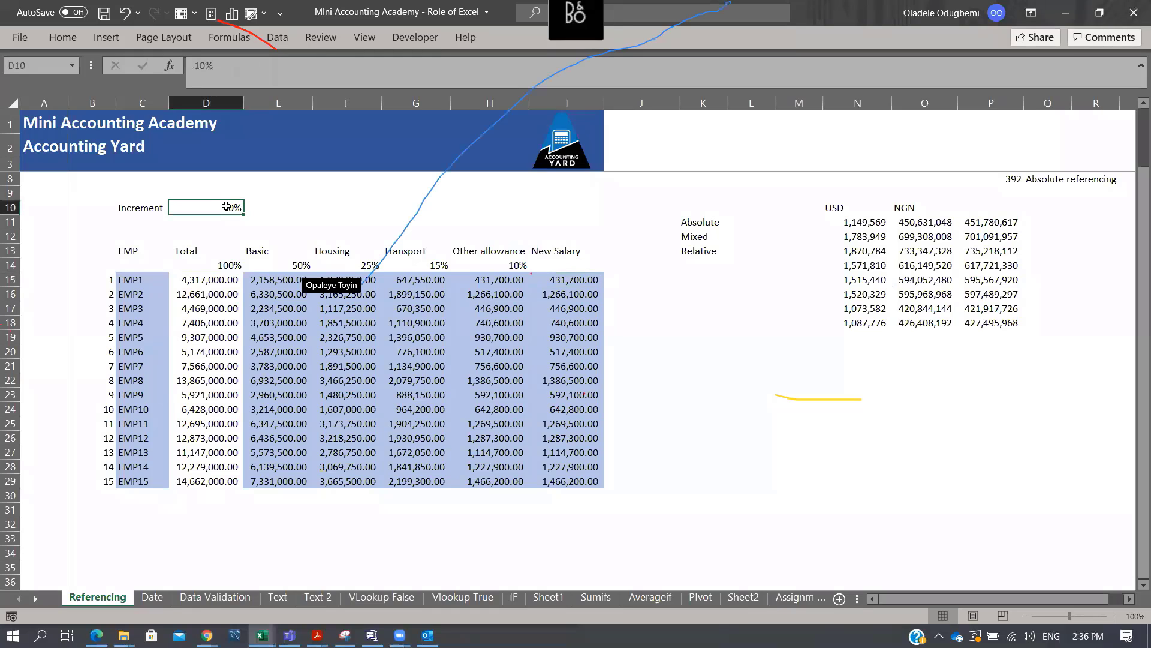
pyautogui.click(586, 282)
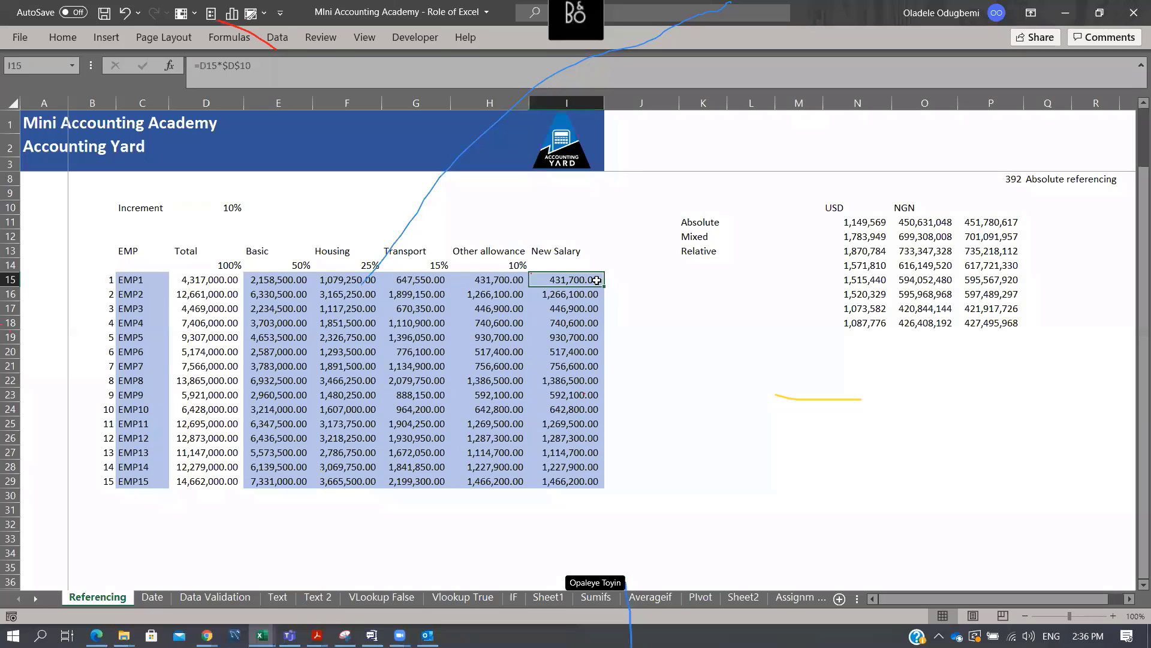
# Inspect the New Salary formulas in I15, I22 and I25, comparing the relative Total reference with the absolute reference to Increment cell D10
pyautogui.click(233, 208)
pyautogui.click(571, 277)
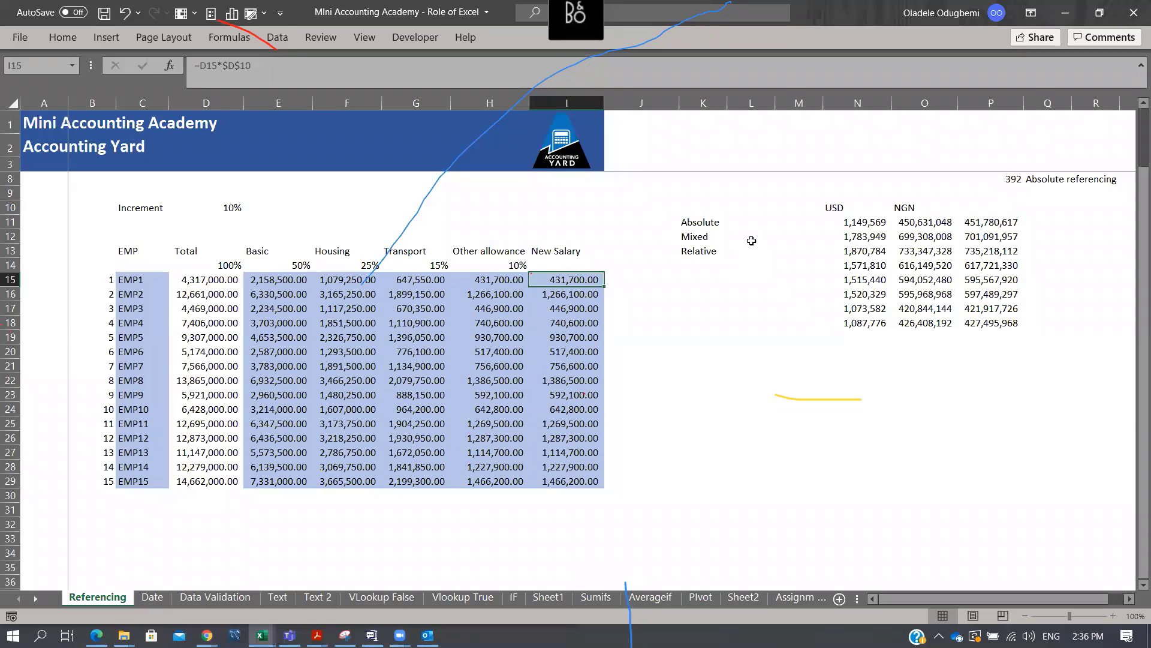
pyautogui.press('F2')
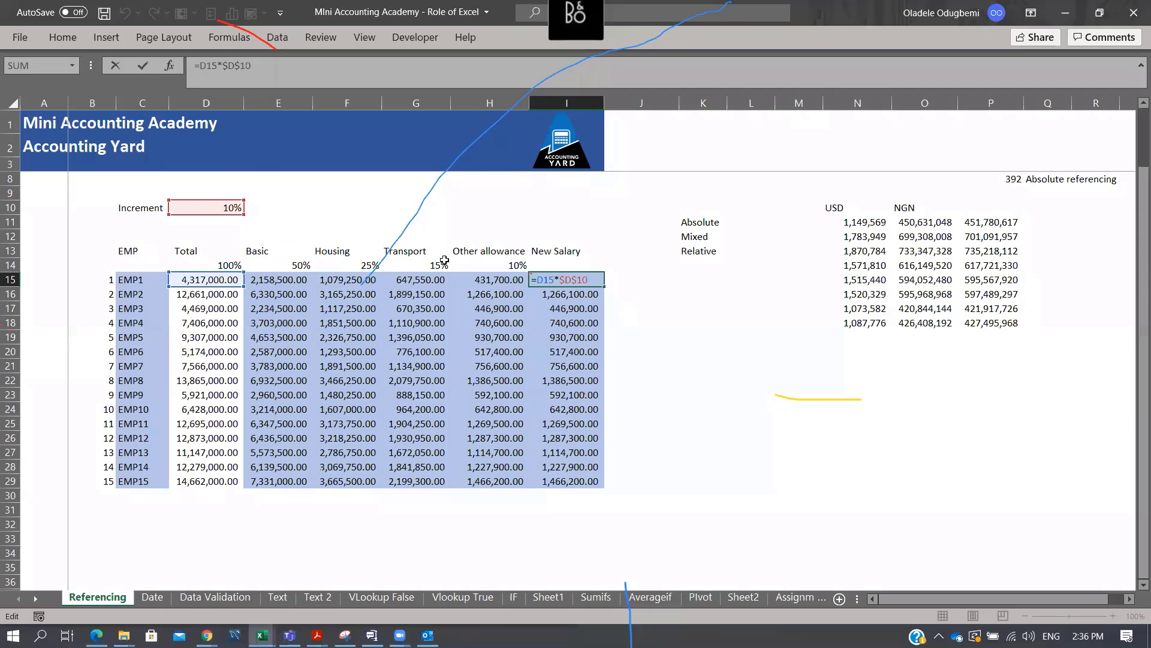
pyautogui.press('Escape')
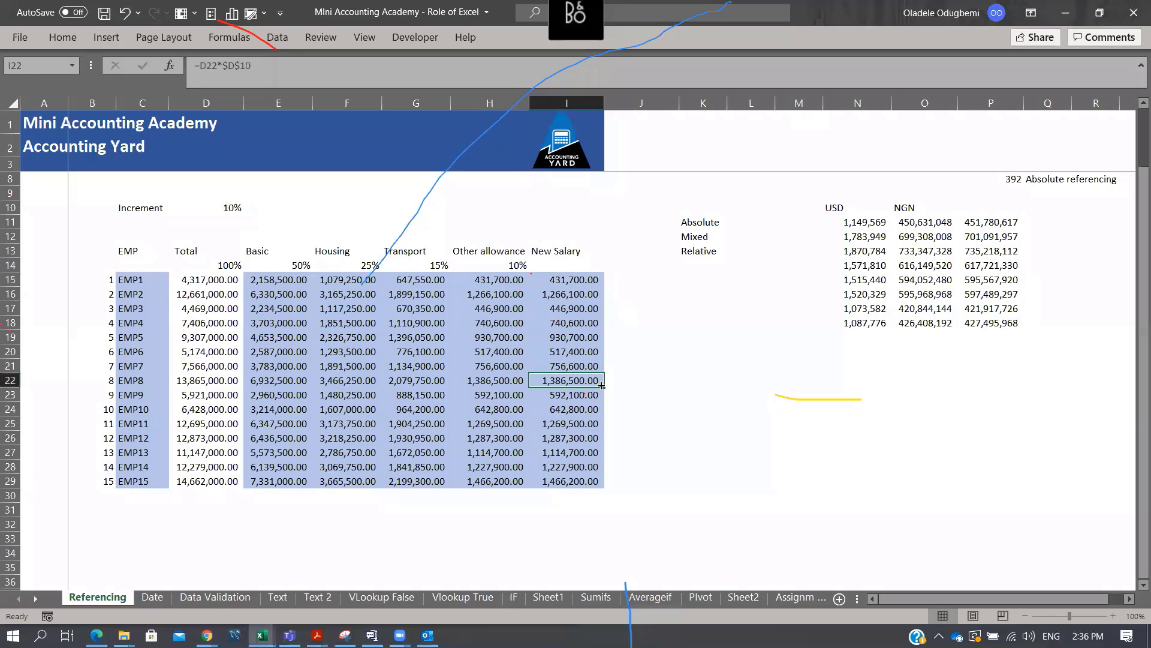
pyautogui.doubleClick(597, 383)
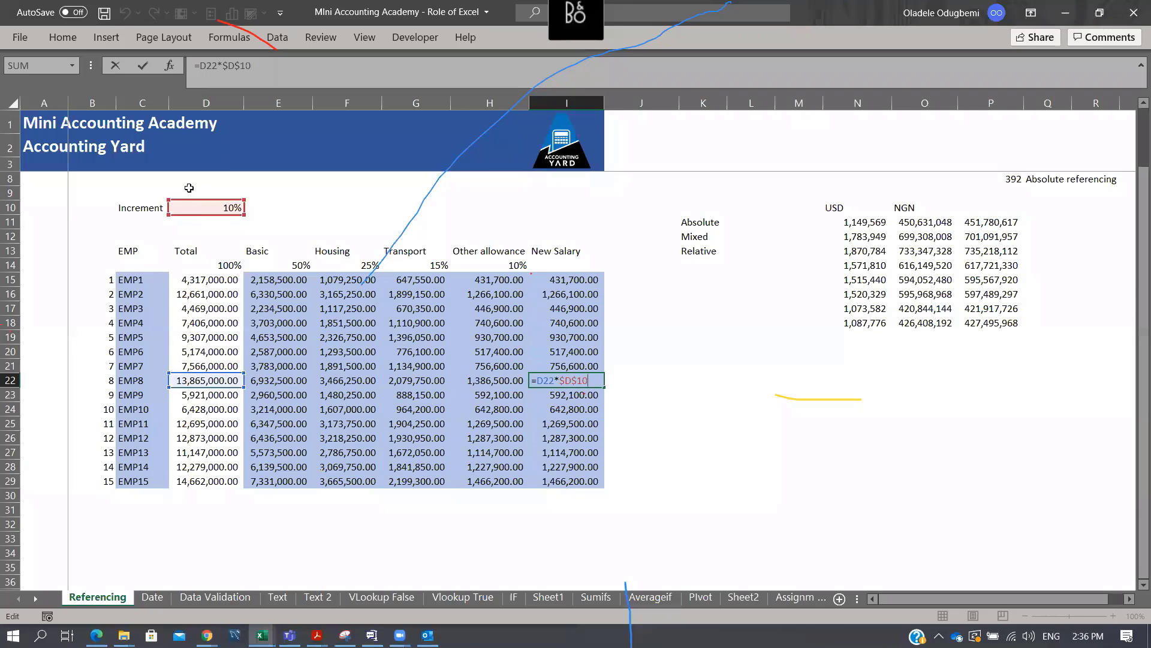
pyautogui.press('Return')
pyautogui.click(570, 423)
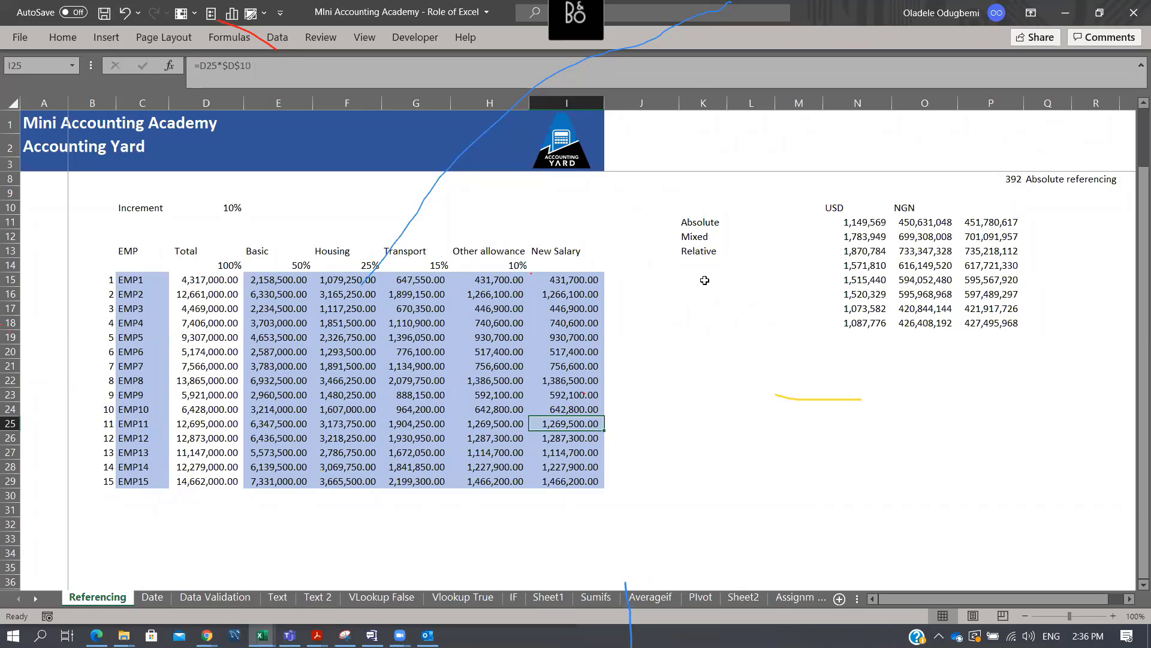
# Inspect the mixed references in the Housing formula in F15 and leave the formula as it is
pyautogui.click(353, 280)
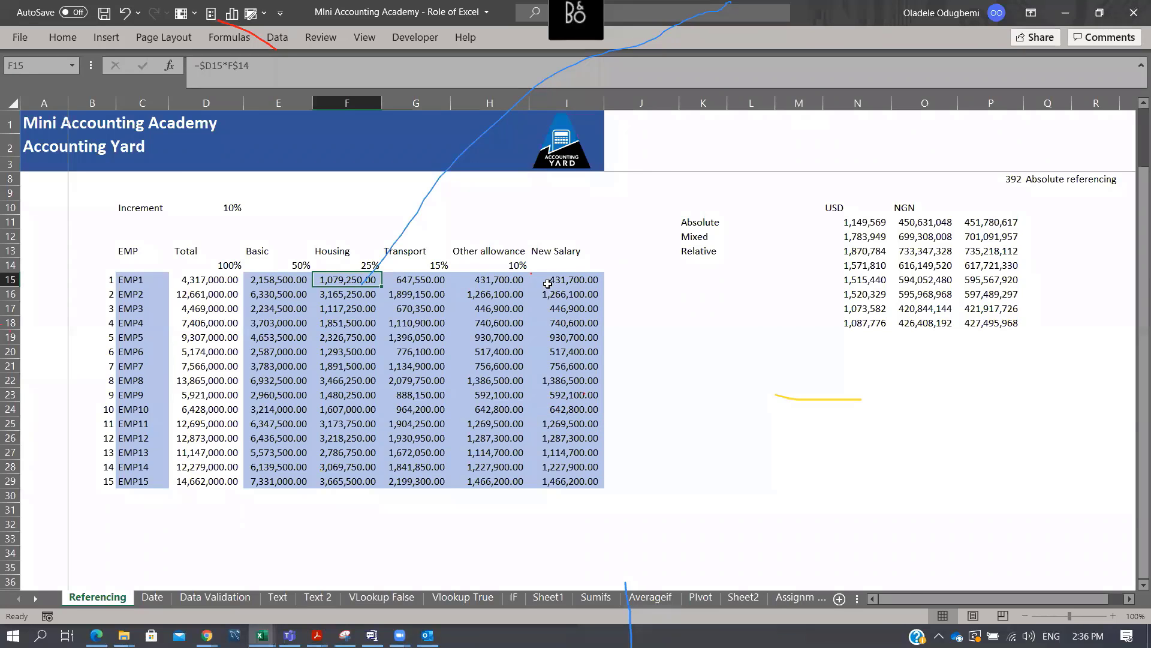
pyautogui.press('F2')
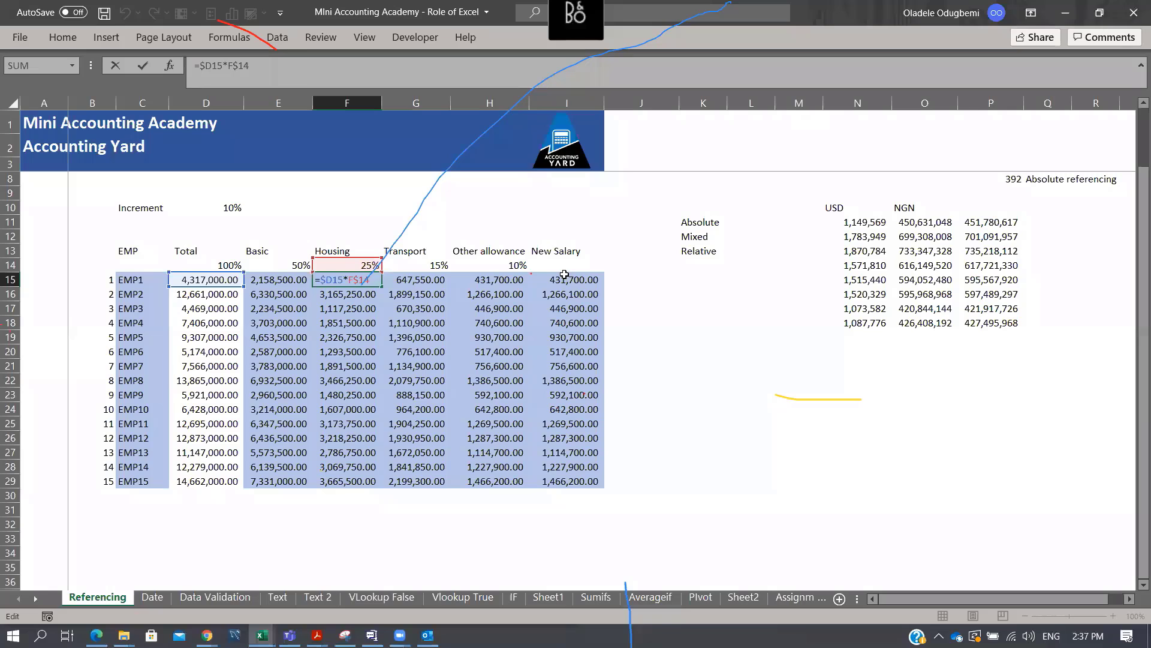
pyautogui.hotkey('ctrl', 'Return')
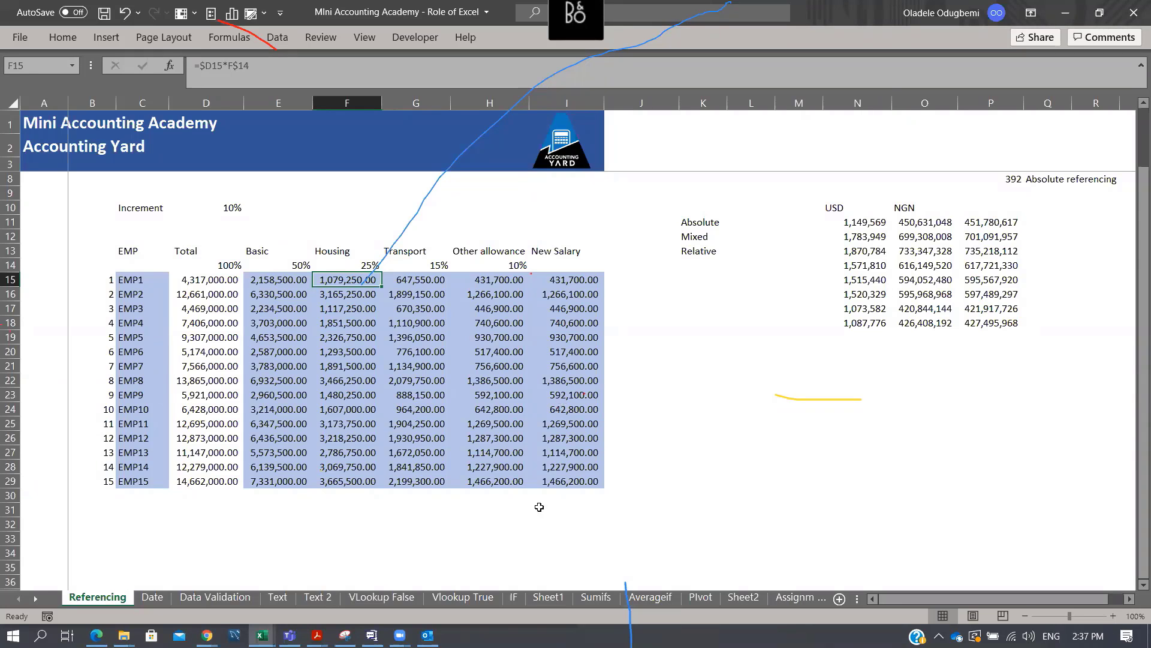
# On the Data Validation sheet, restrict cell D9 to a list with in-cell dropdown sourced from the years in $F$9:$F$20
pyautogui.click(231, 598)
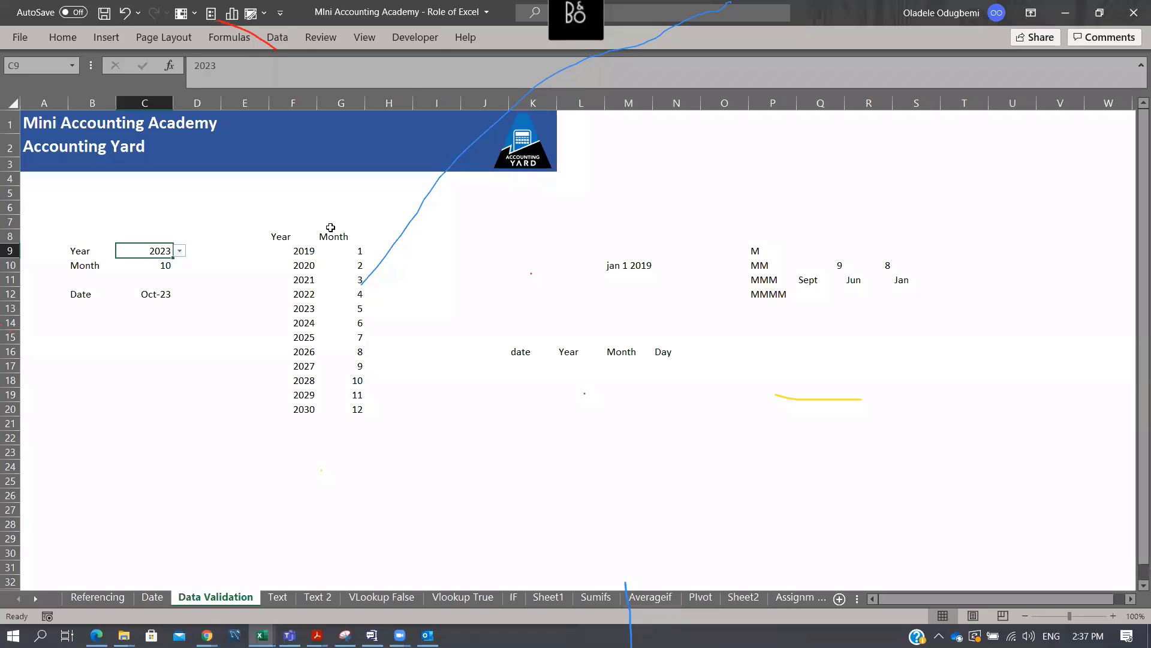
pyautogui.click(207, 253)
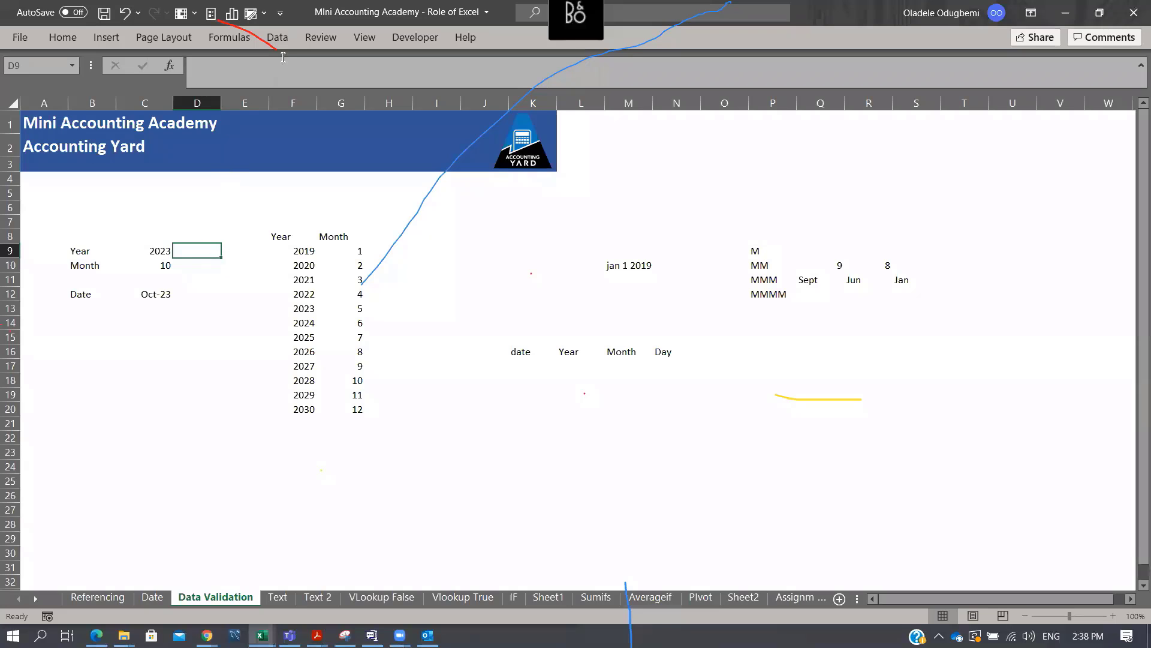
pyautogui.click(277, 38)
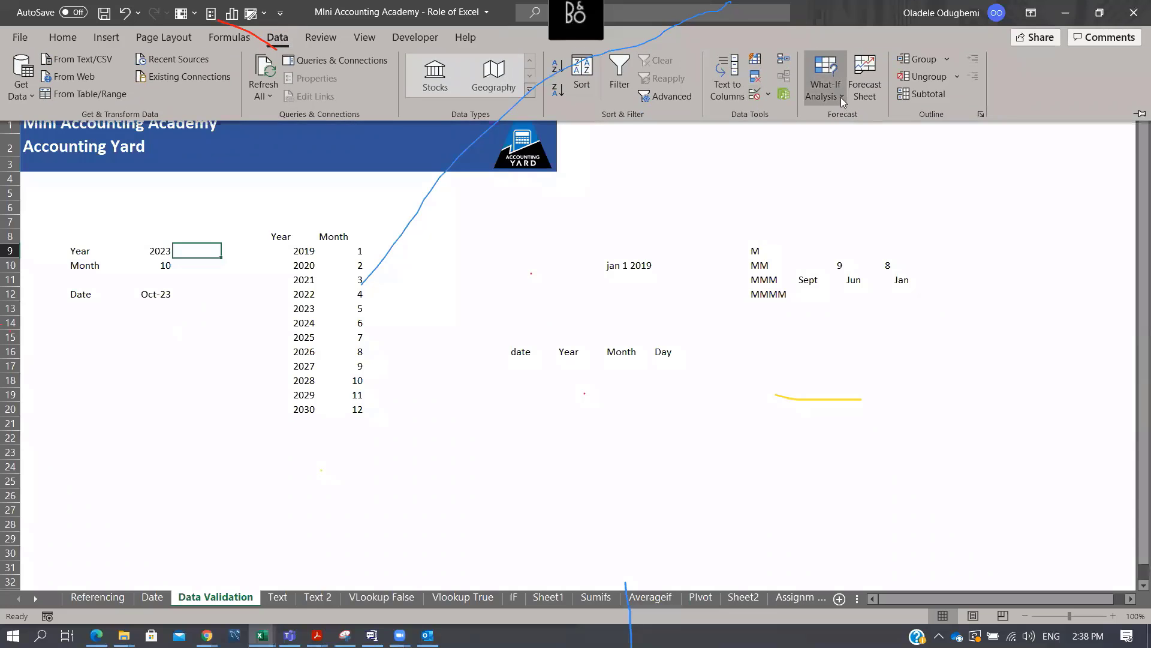
pyautogui.click(770, 102)
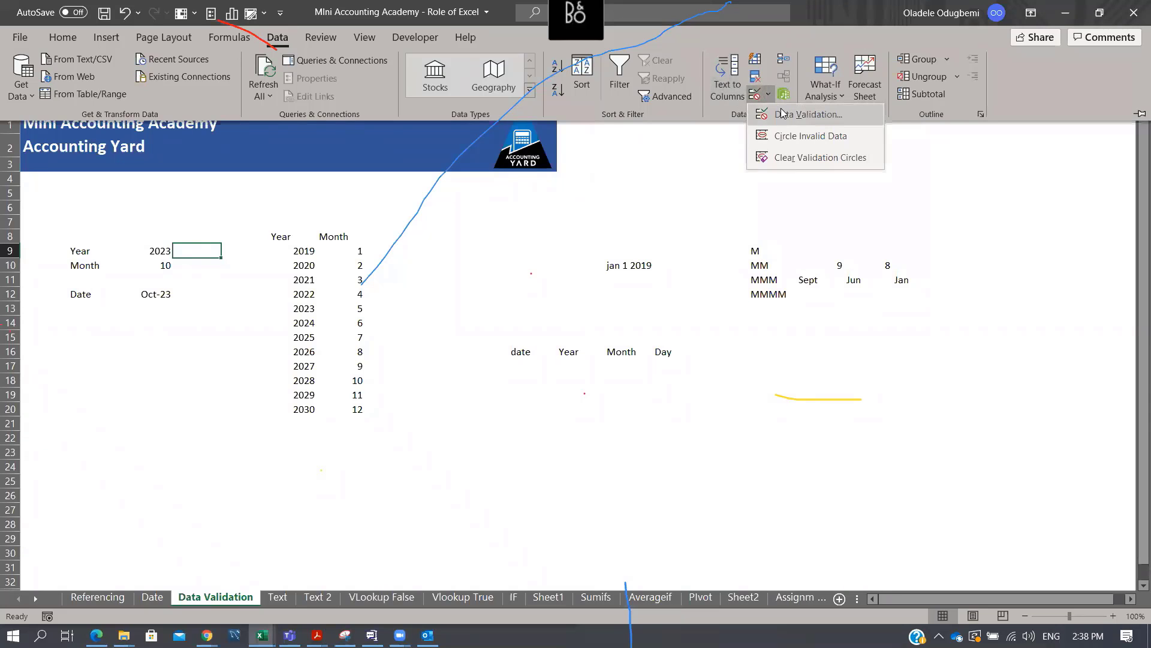
pyautogui.click(783, 116)
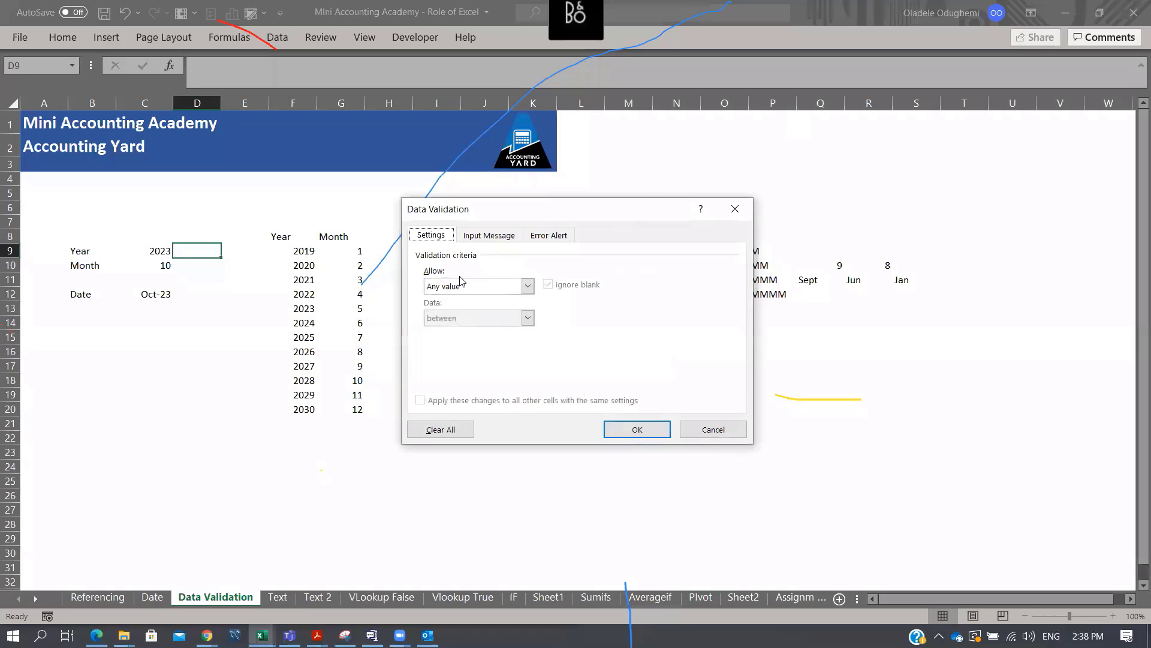
pyautogui.click(529, 286)
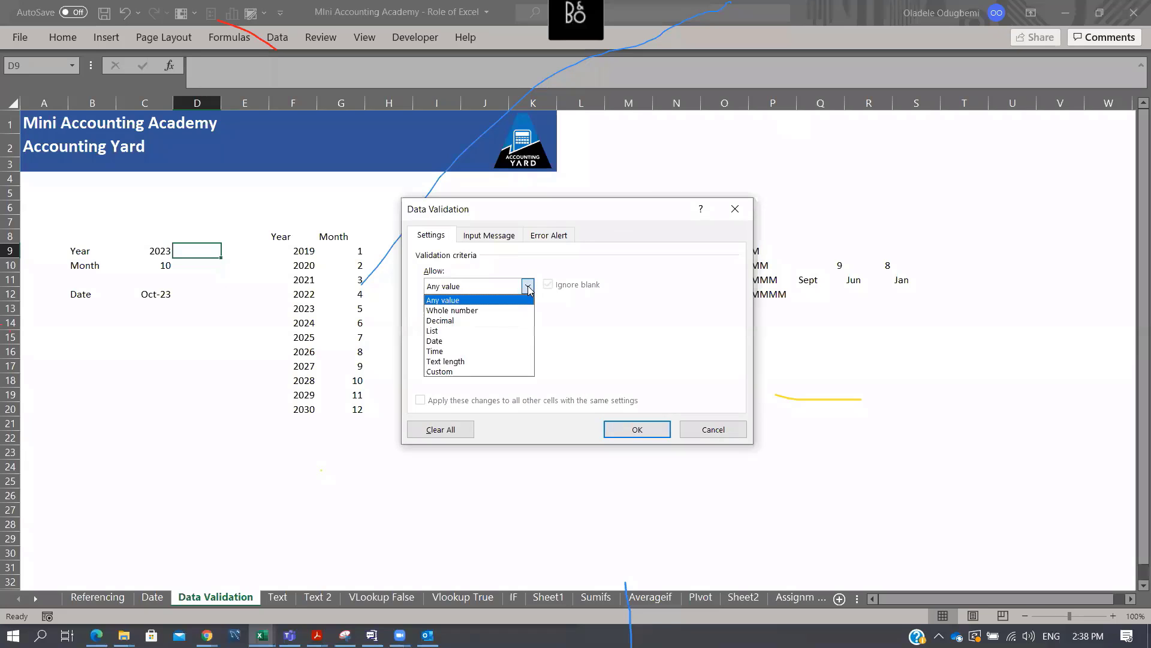
pyautogui.click(468, 328)
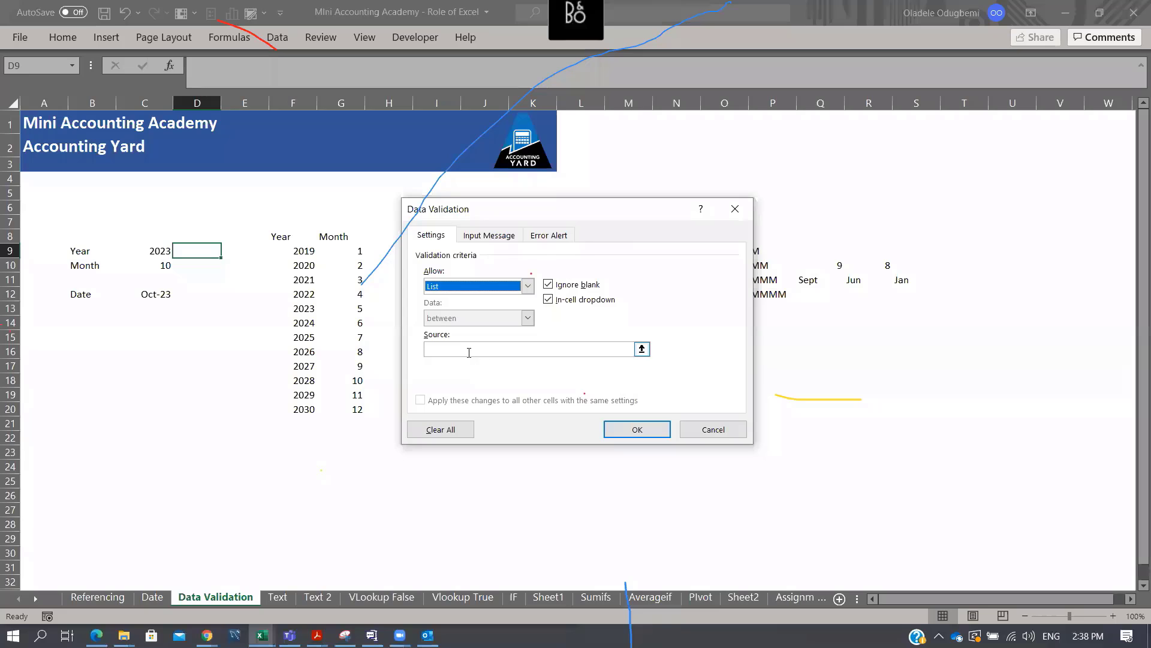
pyautogui.click(467, 348)
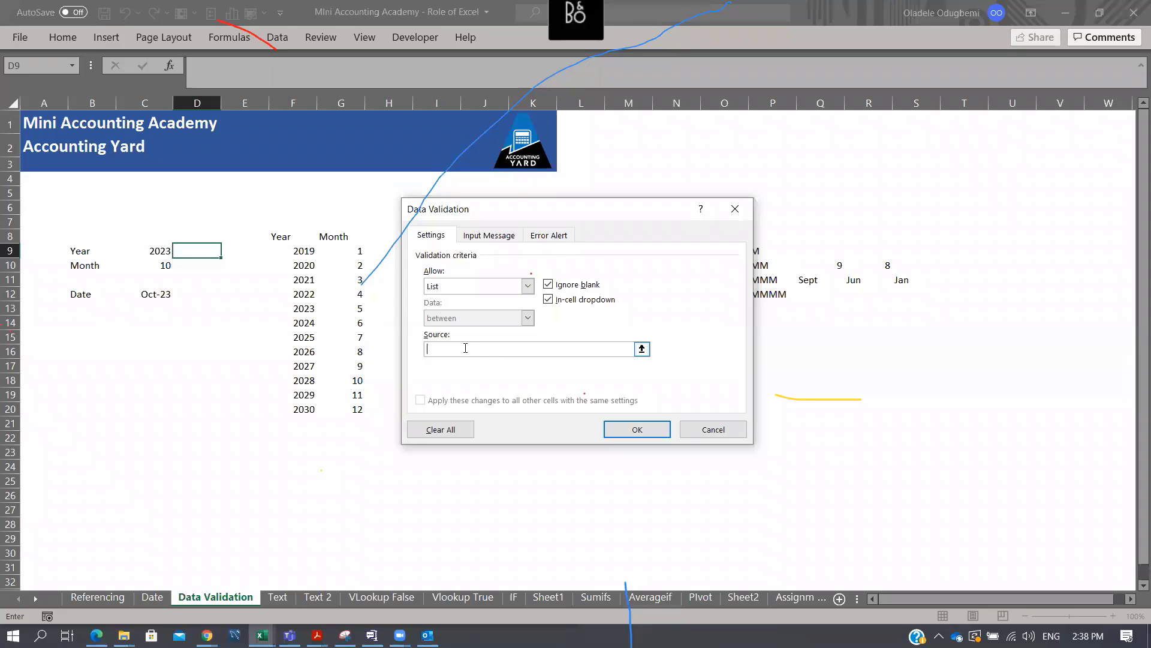
pyautogui.moveTo(558, 209); pyautogui.dragTo(803, 166)
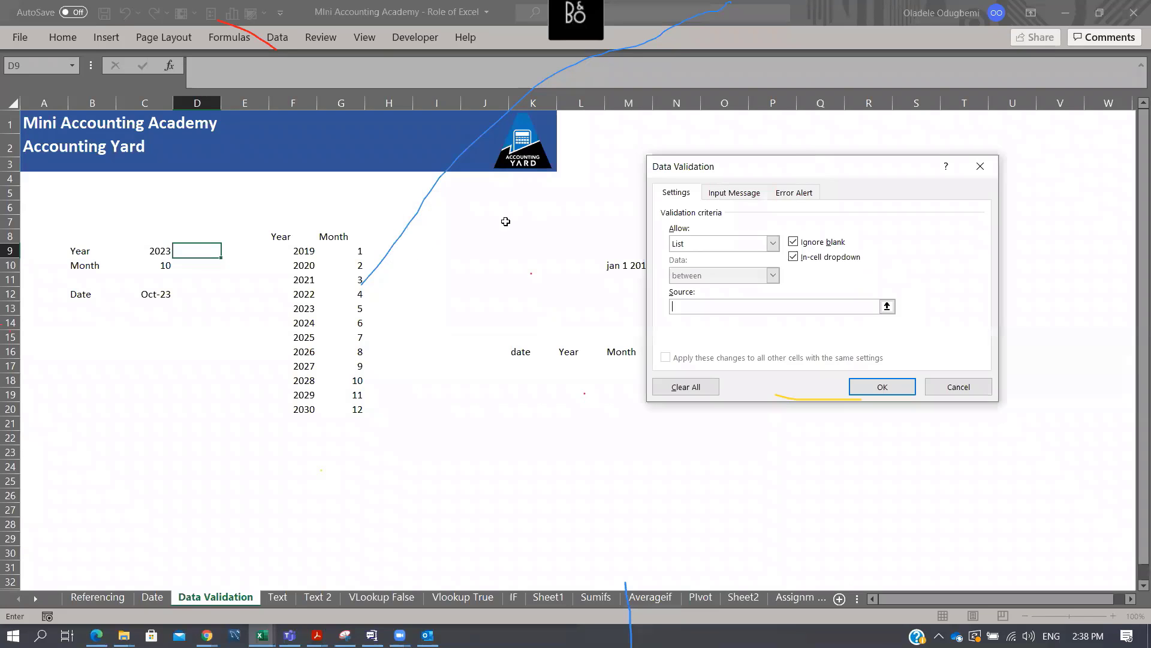
pyautogui.moveTo(298, 252); pyautogui.dragTo(301, 408)
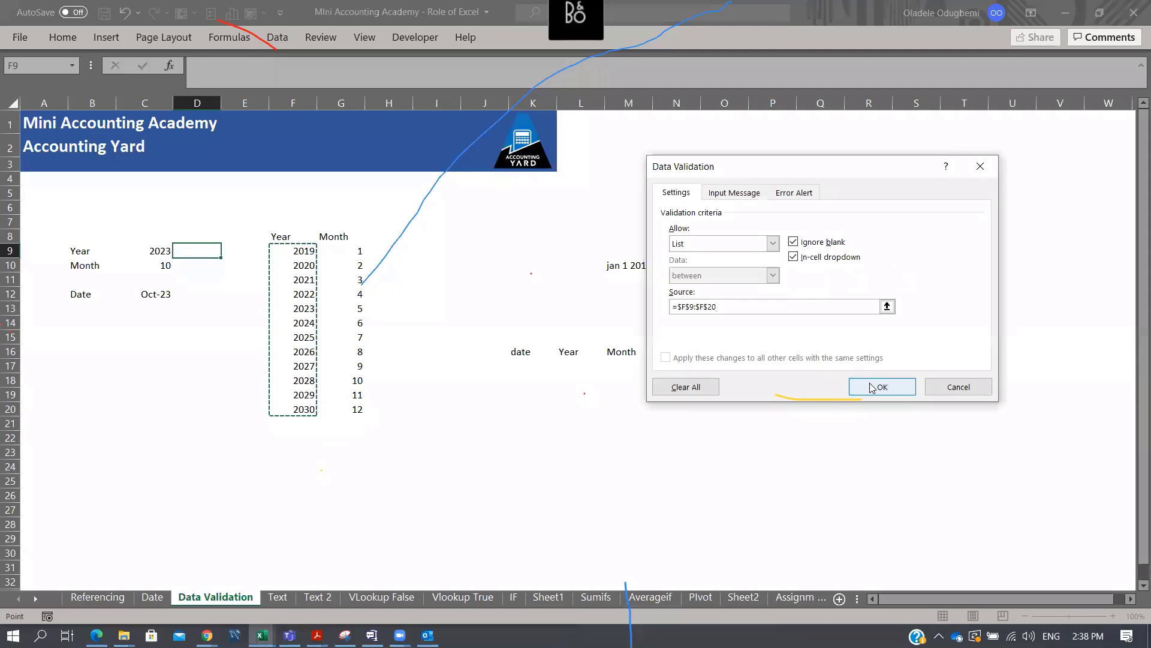
pyautogui.click(876, 387)
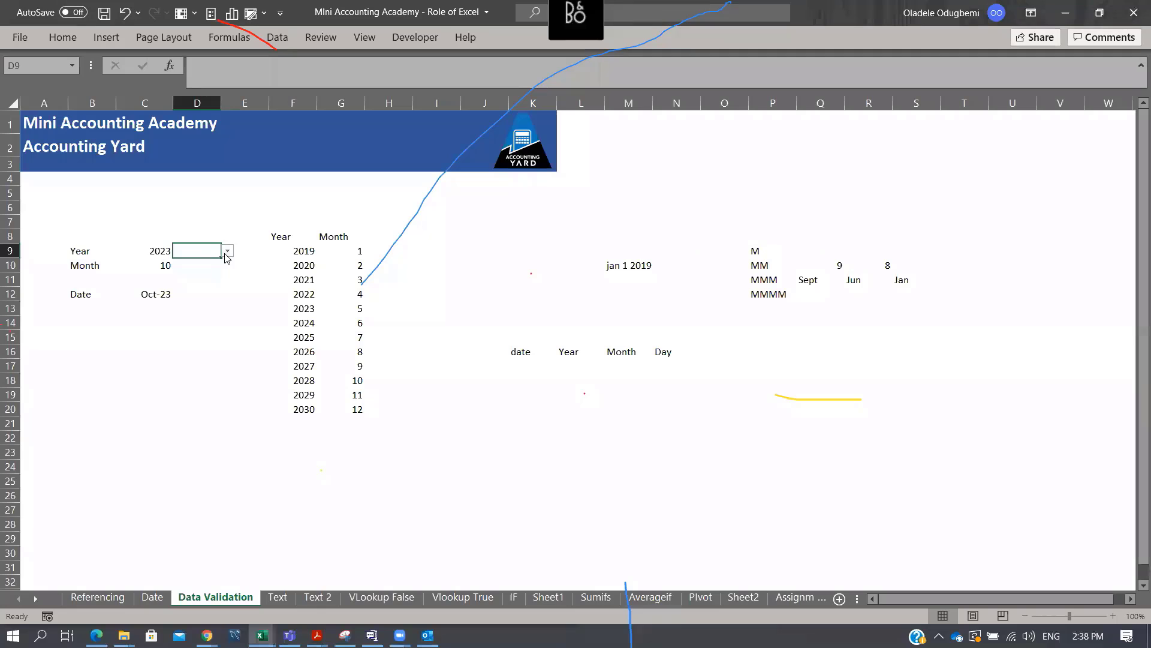
# Choose 2022 from the validation list in D9 and select cell D10 below it
pyautogui.click(228, 251)
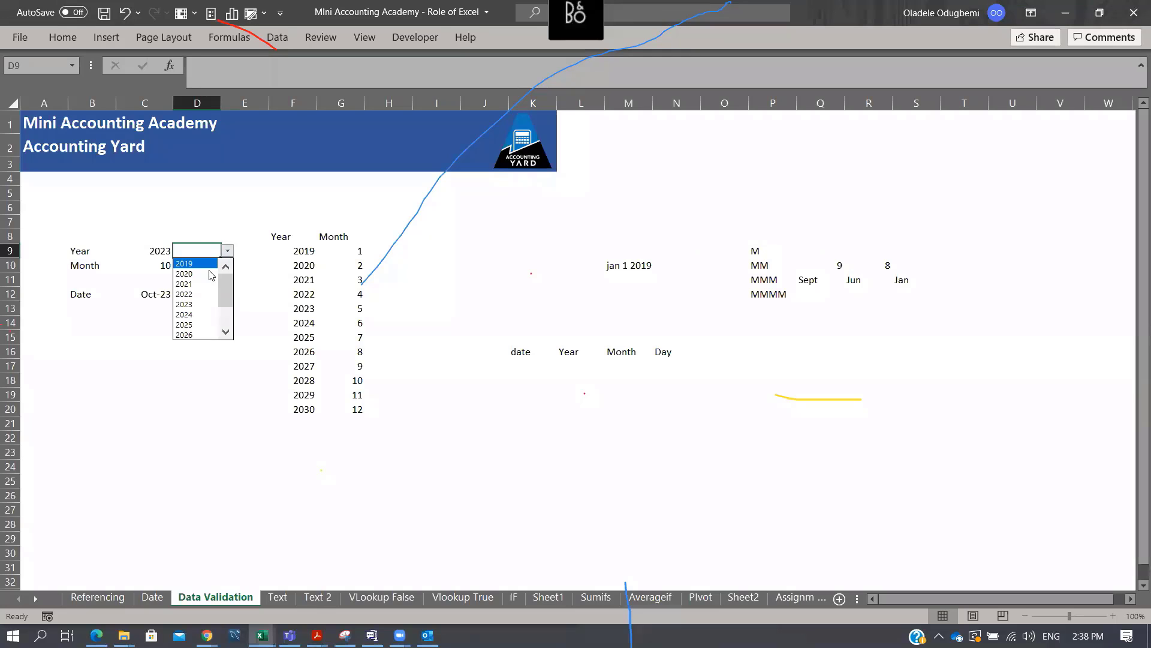
pyautogui.click(209, 294)
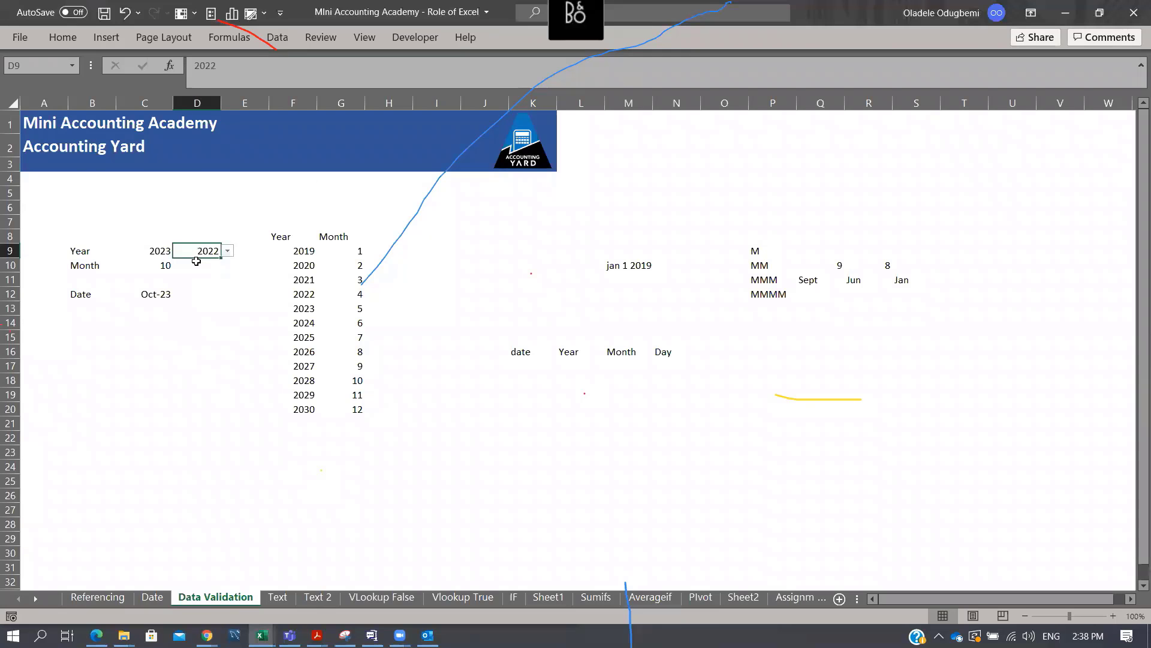
pyautogui.click(196, 261)
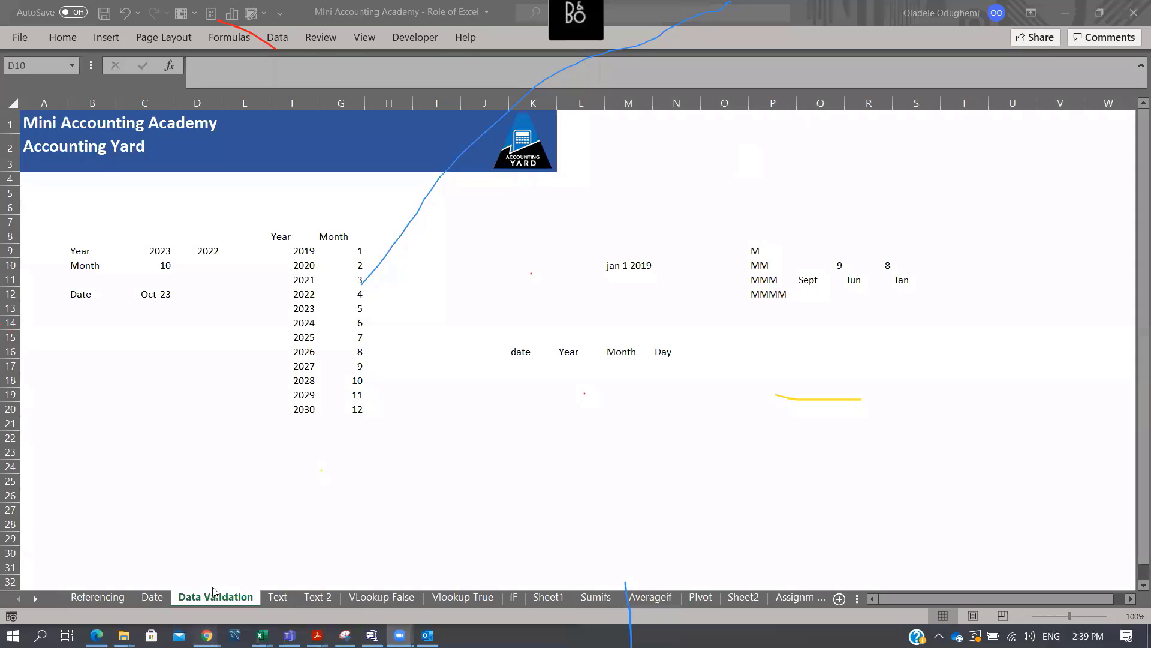
# Switch to the Chrome browser, load YouTube in the PLENTYWAKA mail tab and open the Accounting Yard channel page
pyautogui.moveTo(206, 635)
pyautogui.click(161, 560)
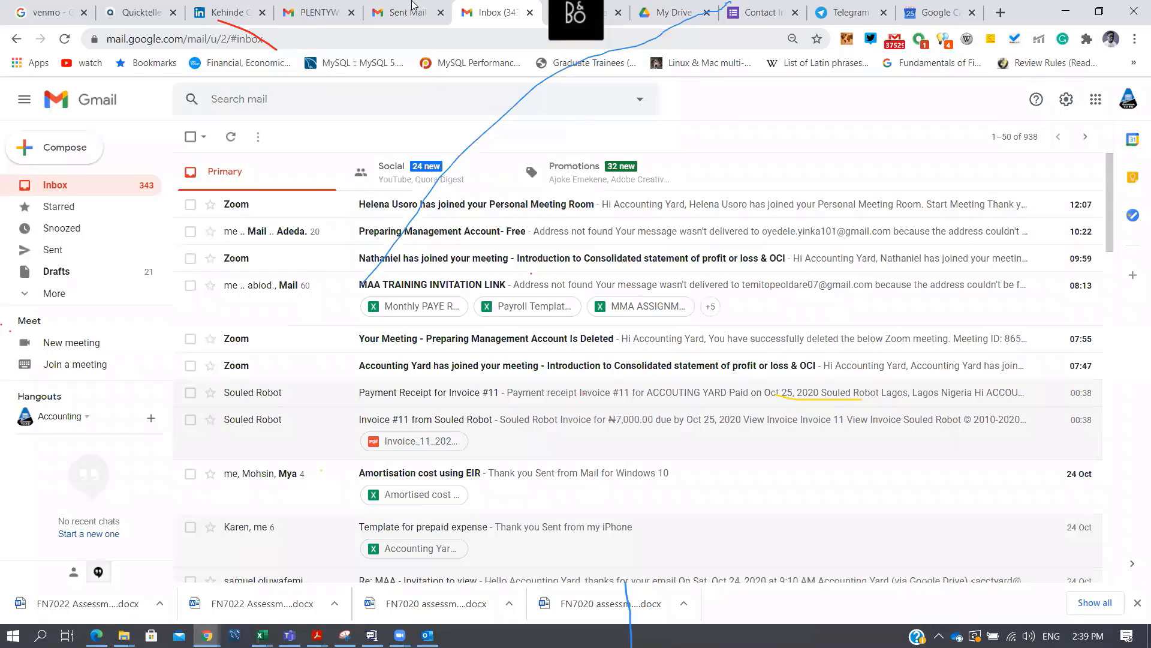
pyautogui.click(324, 12)
pyautogui.write('you')
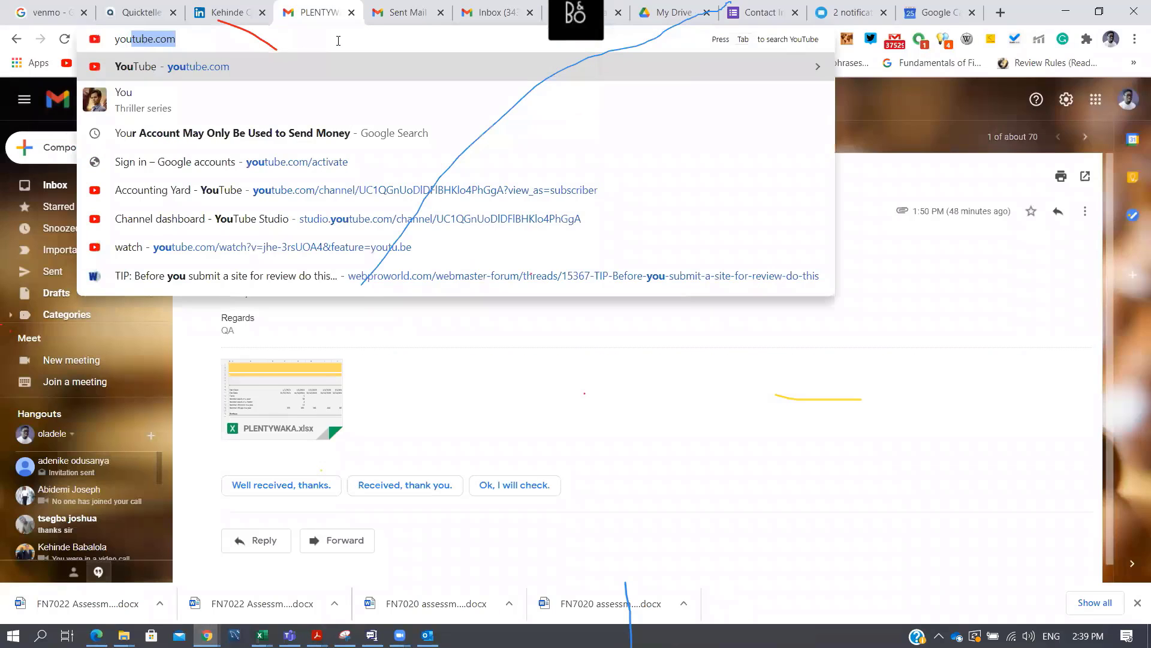
pyautogui.press('Return')
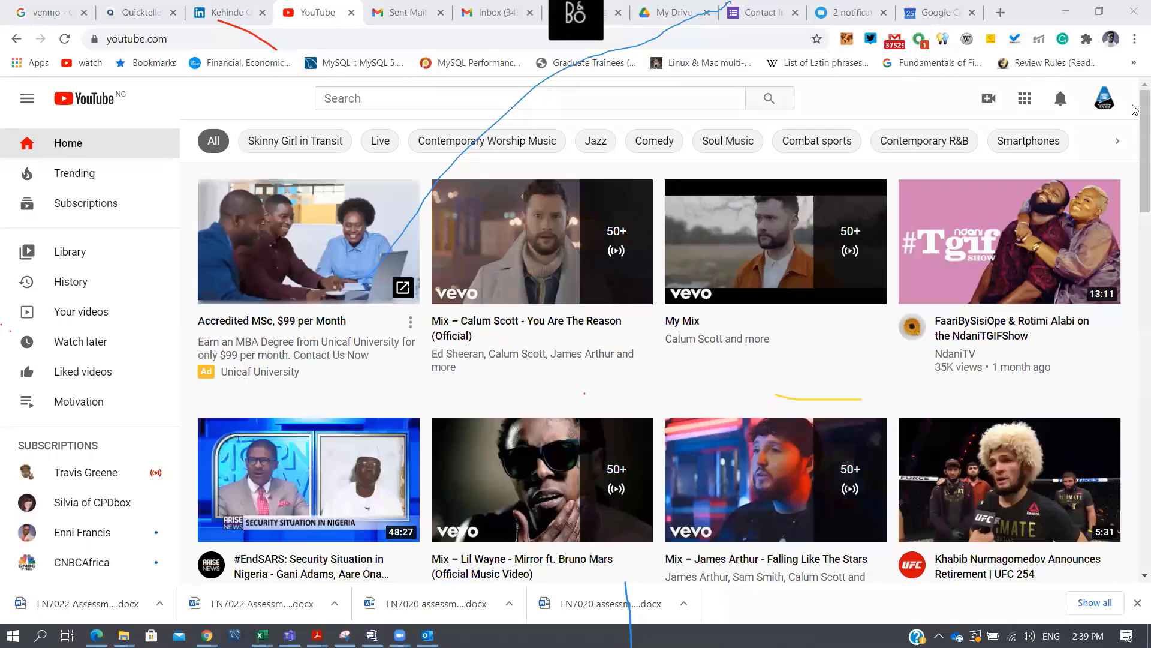
pyautogui.click(1104, 98)
pyautogui.click(952, 177)
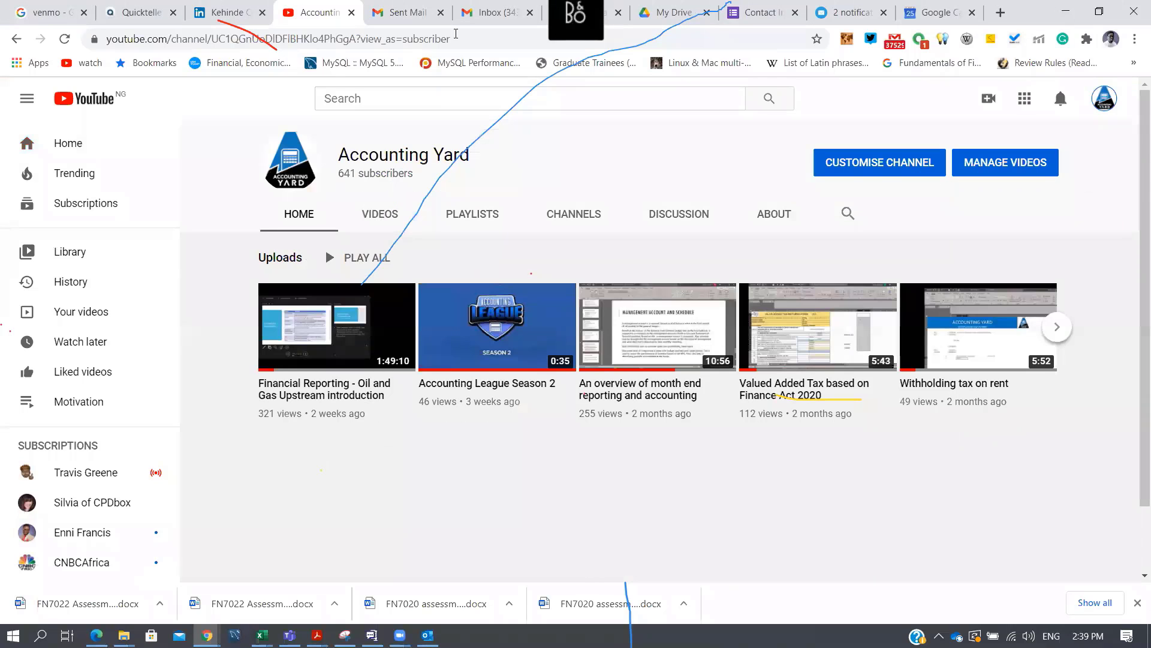
# Select the full web address of the Accounting Yard channel and return to the Excel workbook
pyautogui.click(477, 38)
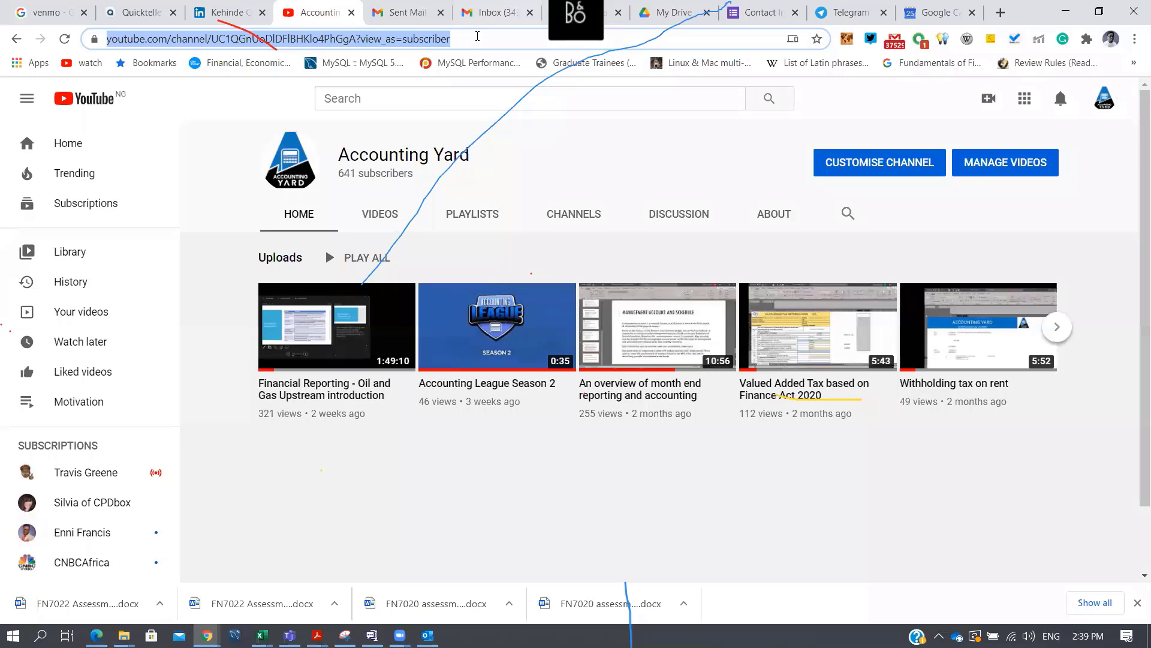
pyautogui.hotkey('alt', 'Tab')
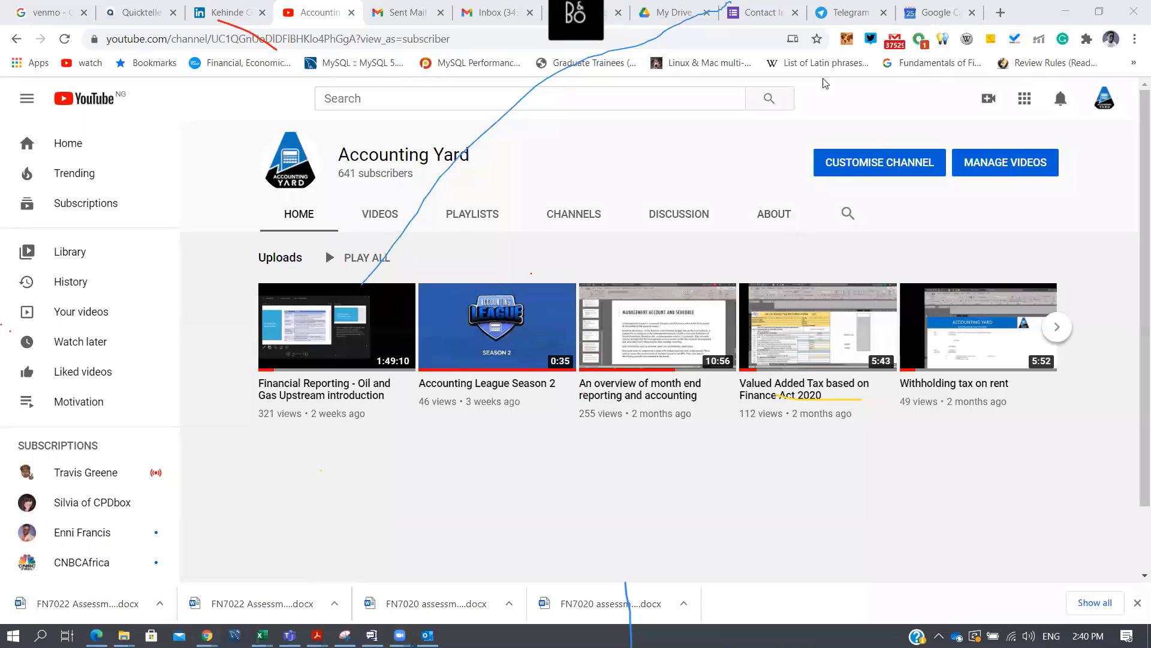
pyautogui.click(1066, 12)
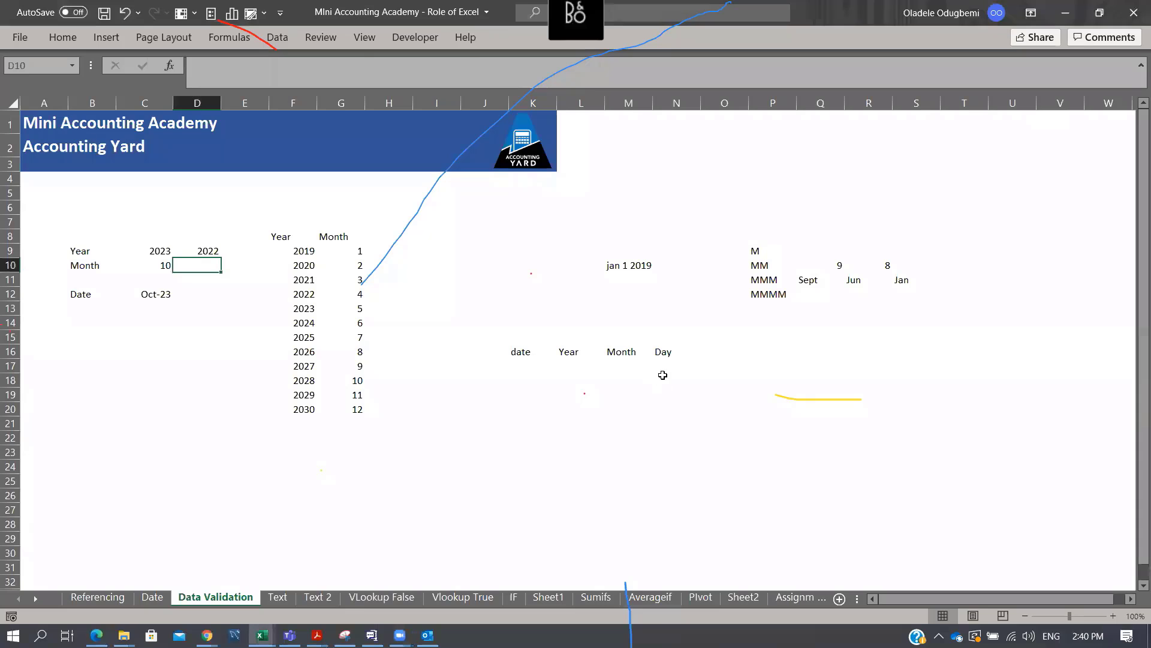
pyautogui.click(727, 505)
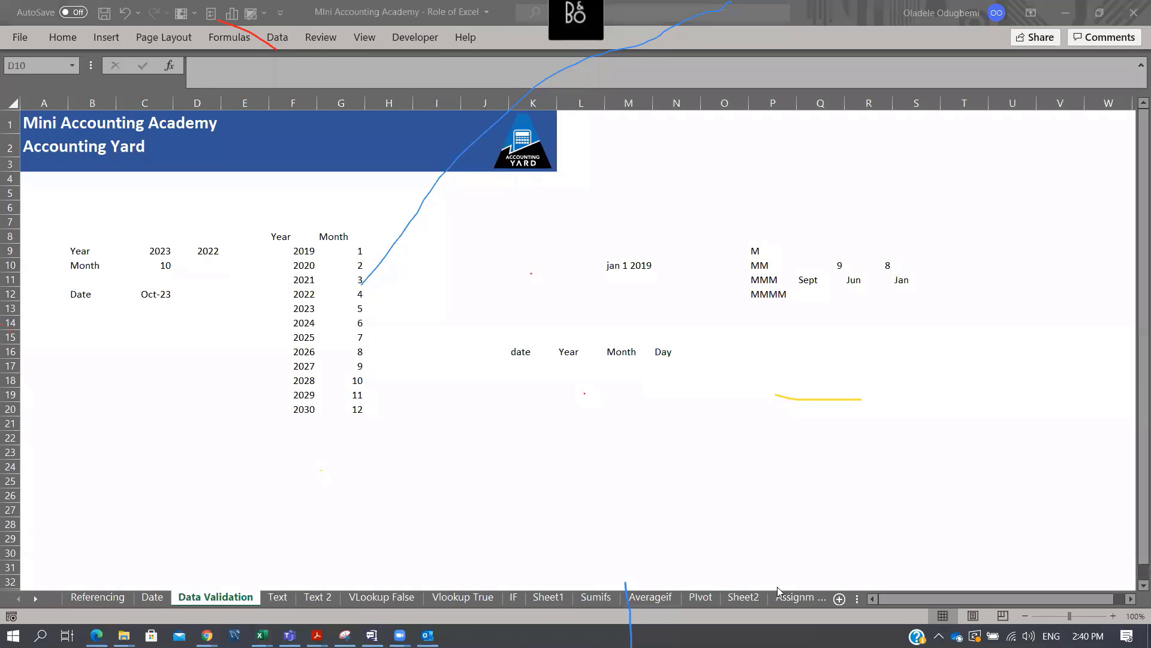
# Go to the Sumifs sheet and switch to File Explorer's Downloads folder in a maximized window
pyautogui.click(589, 597)
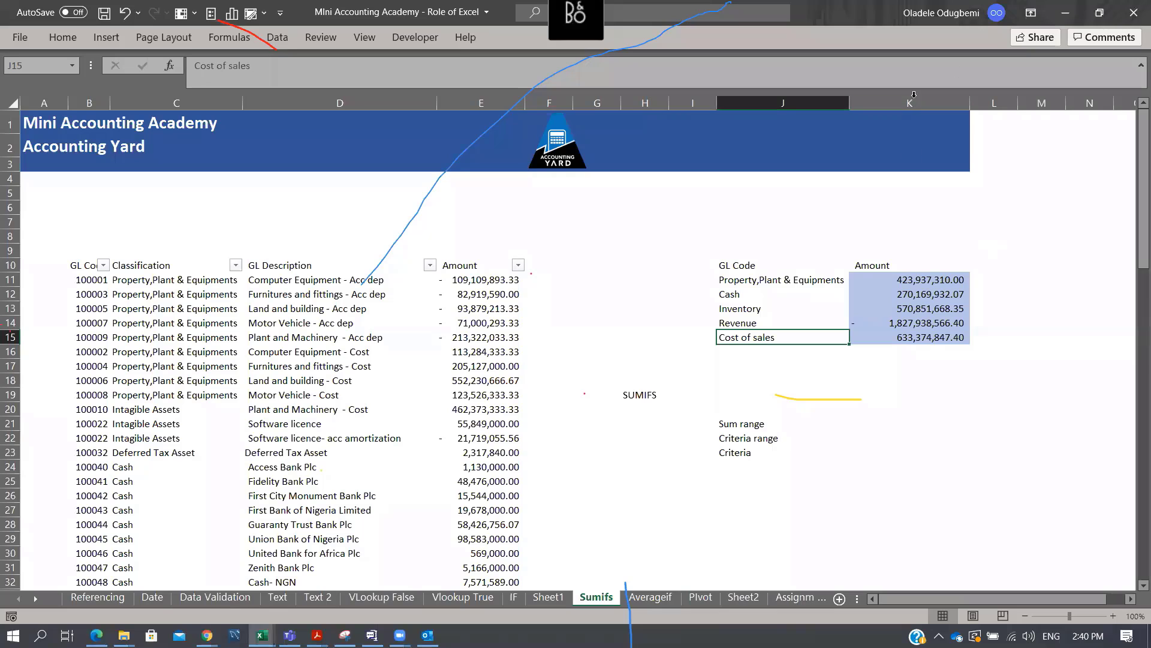
pyautogui.click(262, 635)
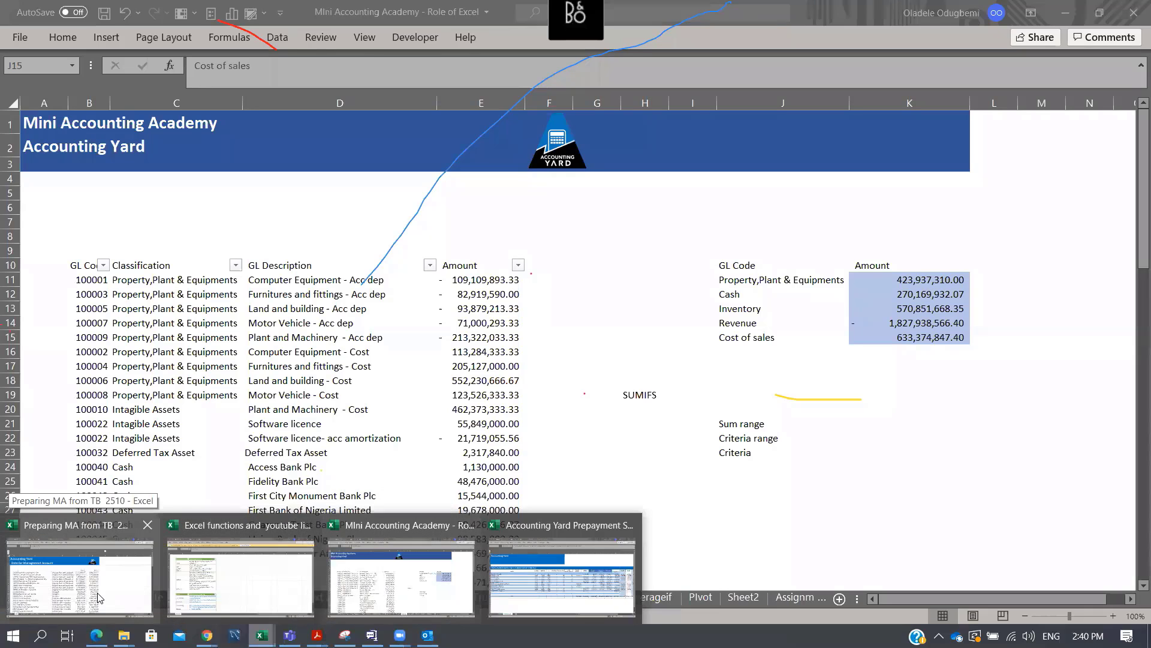
pyautogui.moveTo(123, 630)
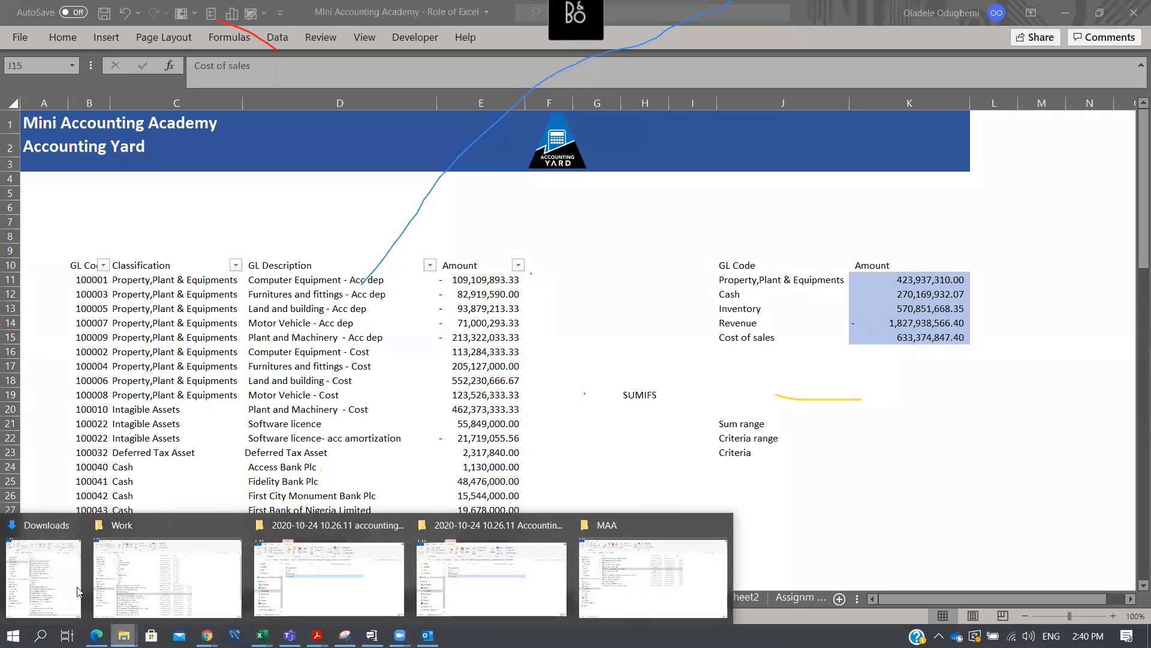
pyautogui.click(88, 562)
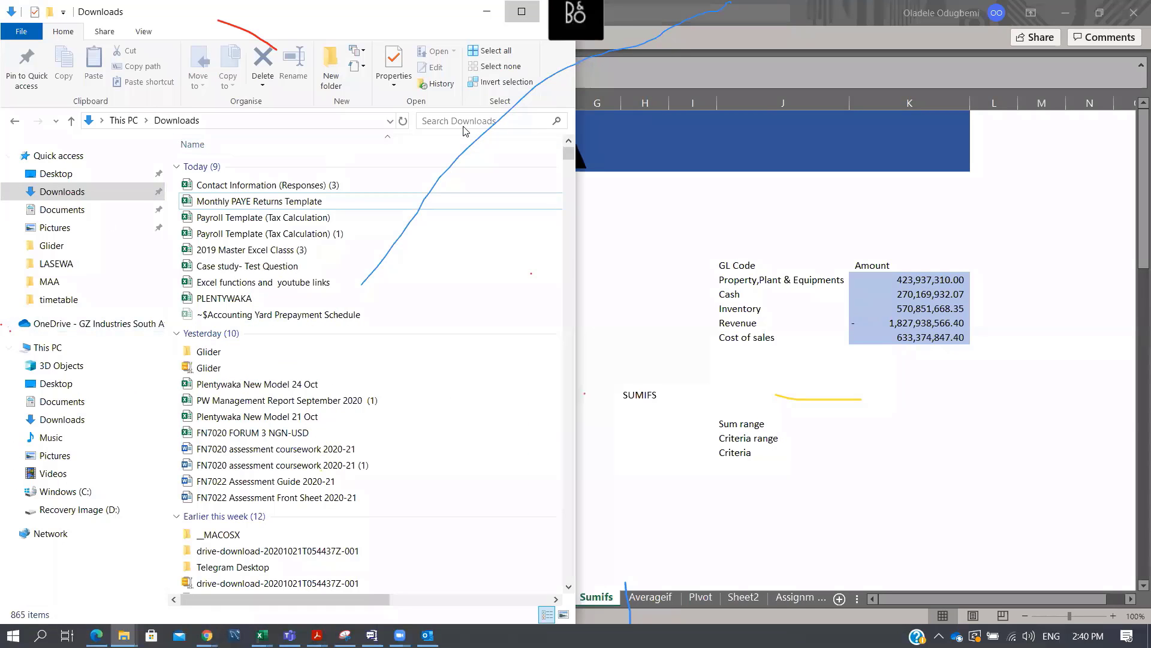
pyautogui.click(521, 11)
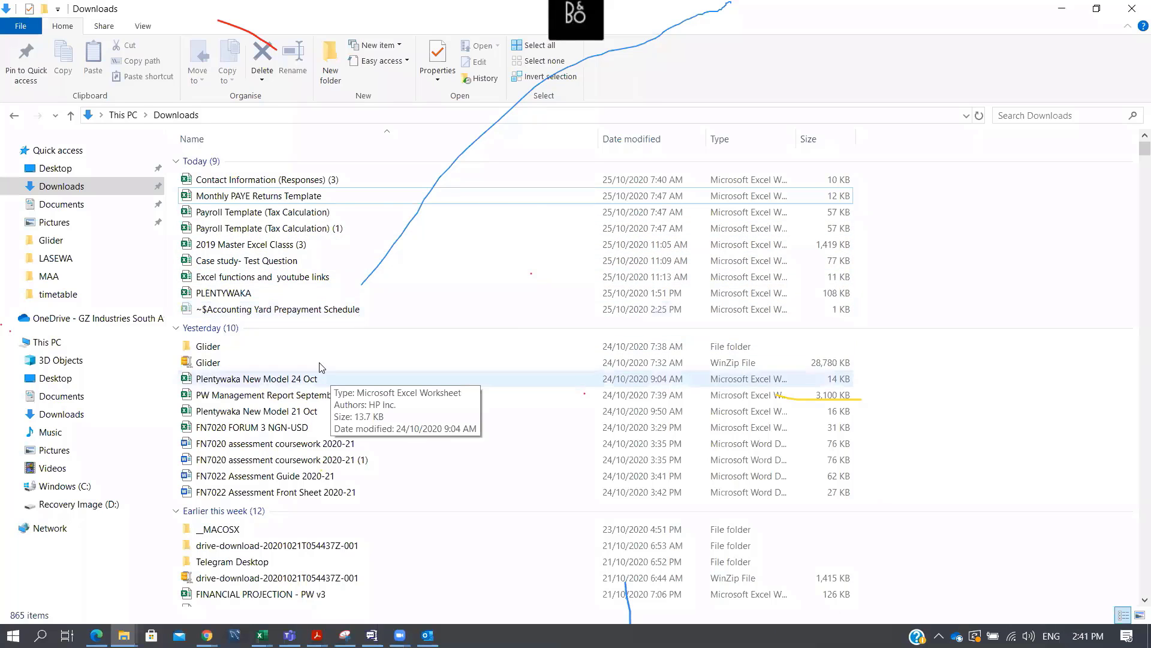
# Sort the Downloads files by date modified and open the Case study- Test Question workbook at its Referencing sheet
pyautogui.click(657, 141)
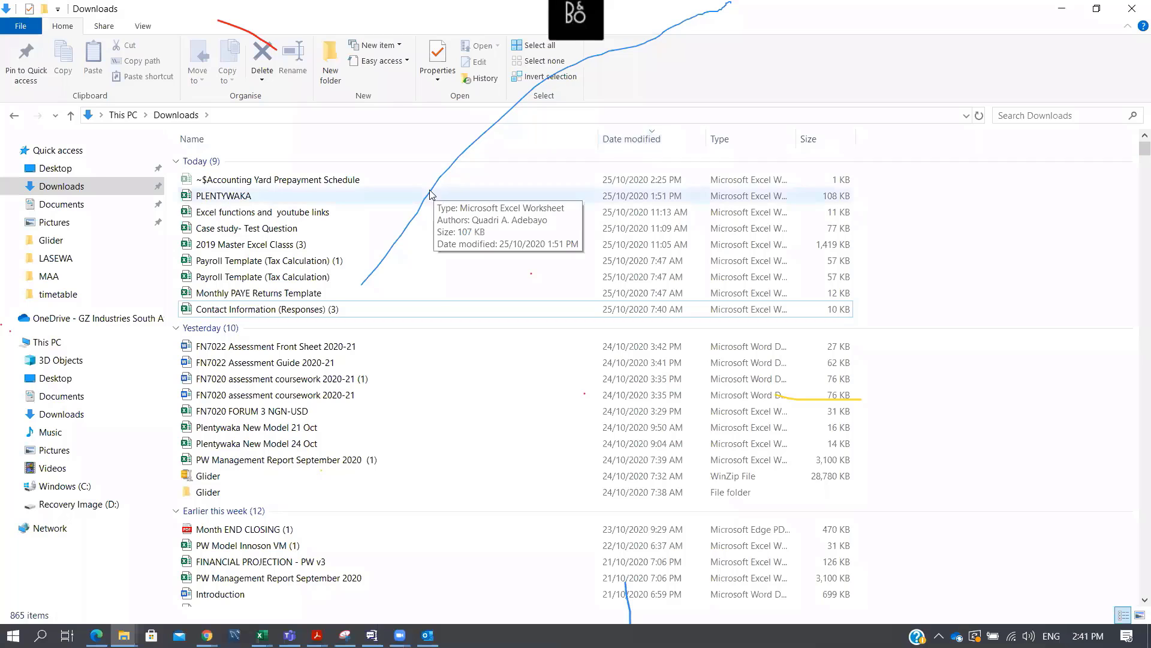
pyautogui.click(272, 228)
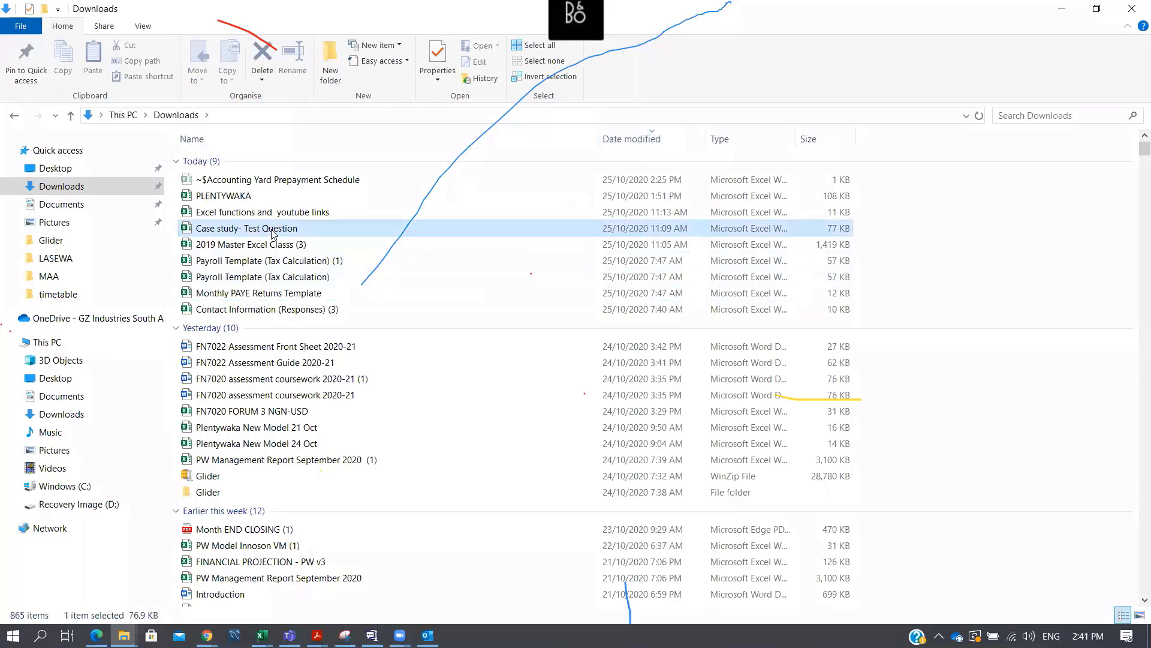
pyautogui.hotkey('alt', 'Tab')
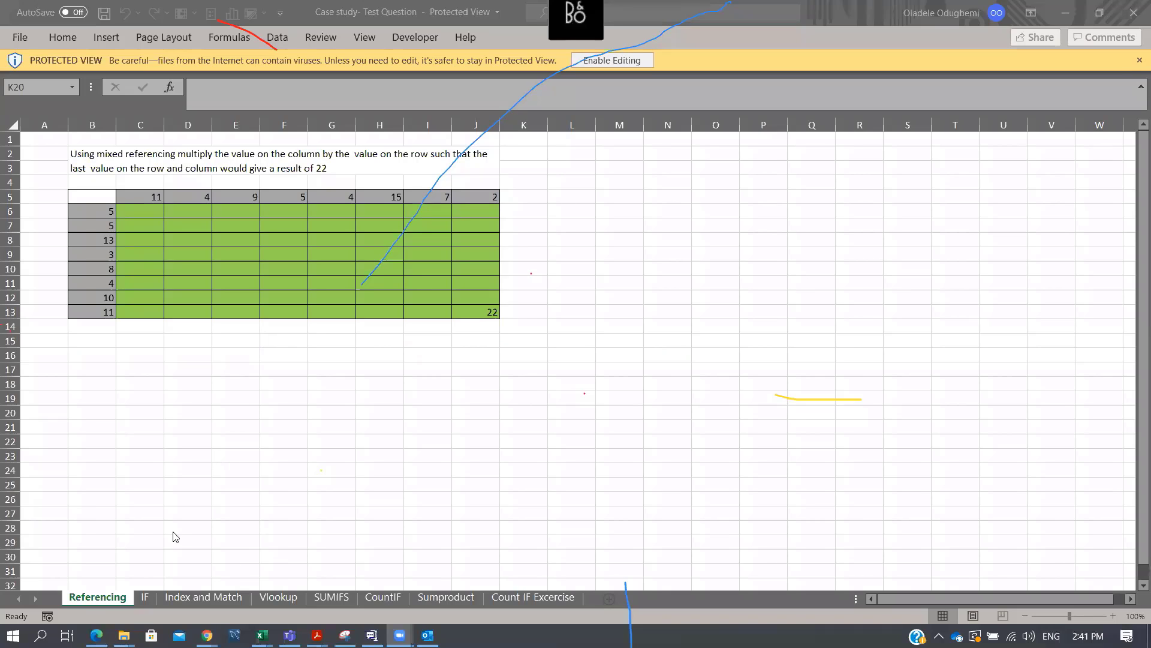
pyautogui.click(99, 601)
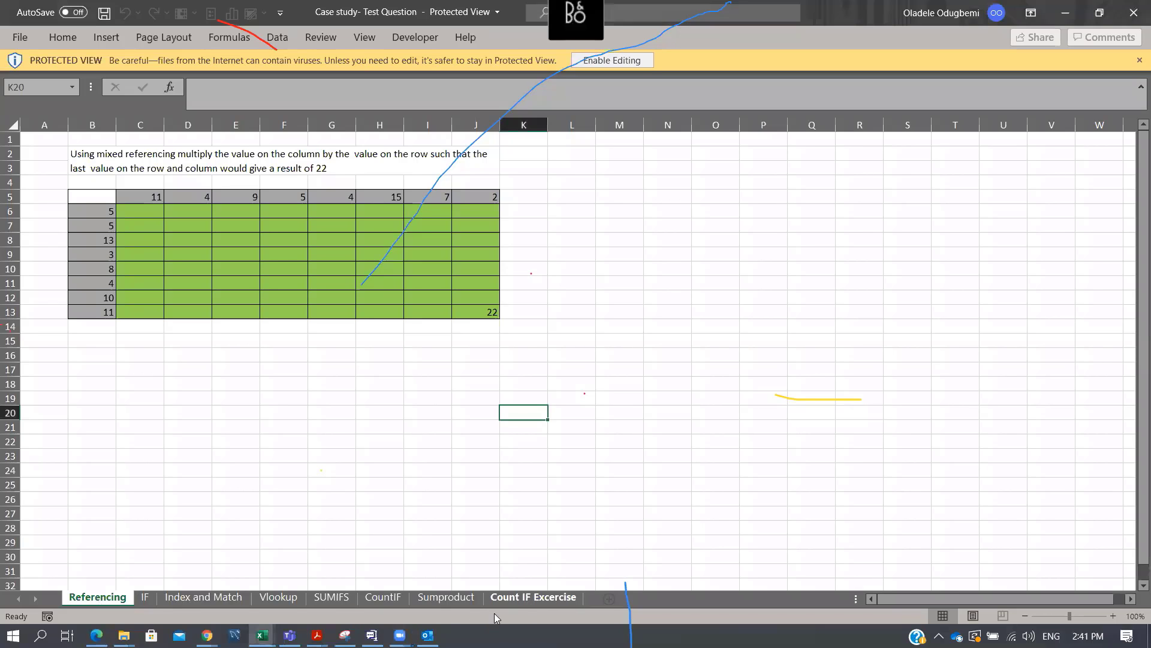
# Read the three questions in J3:J5 of the case study's SUMIFS sheet and close that workbook
pyautogui.click(332, 598)
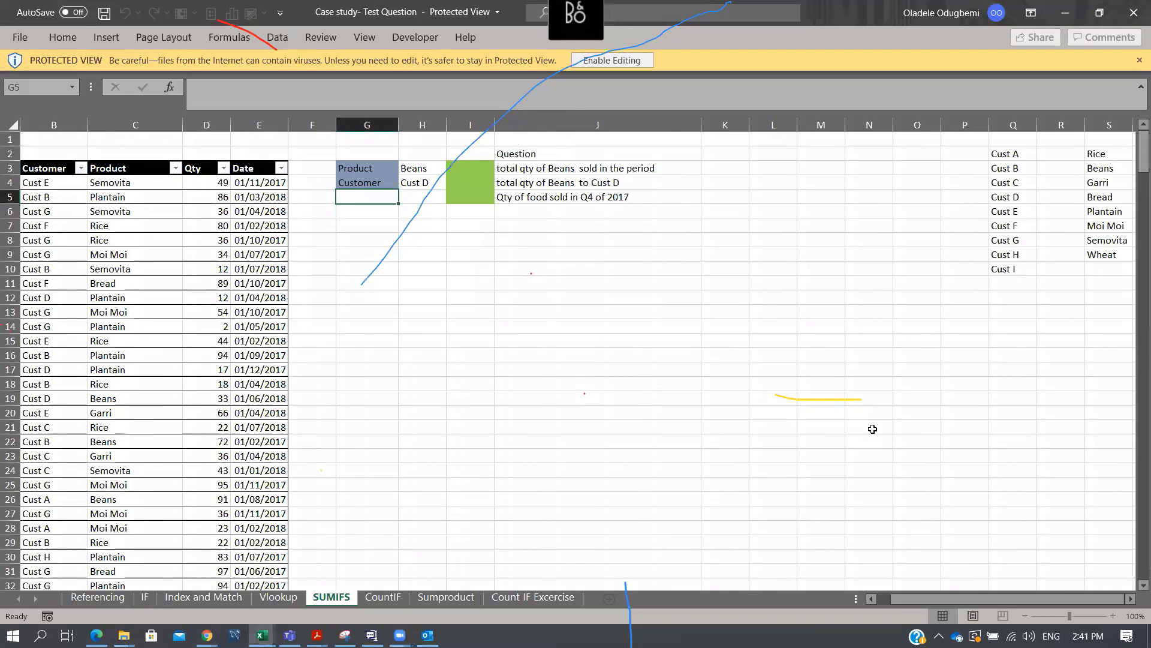
pyautogui.click(592, 167)
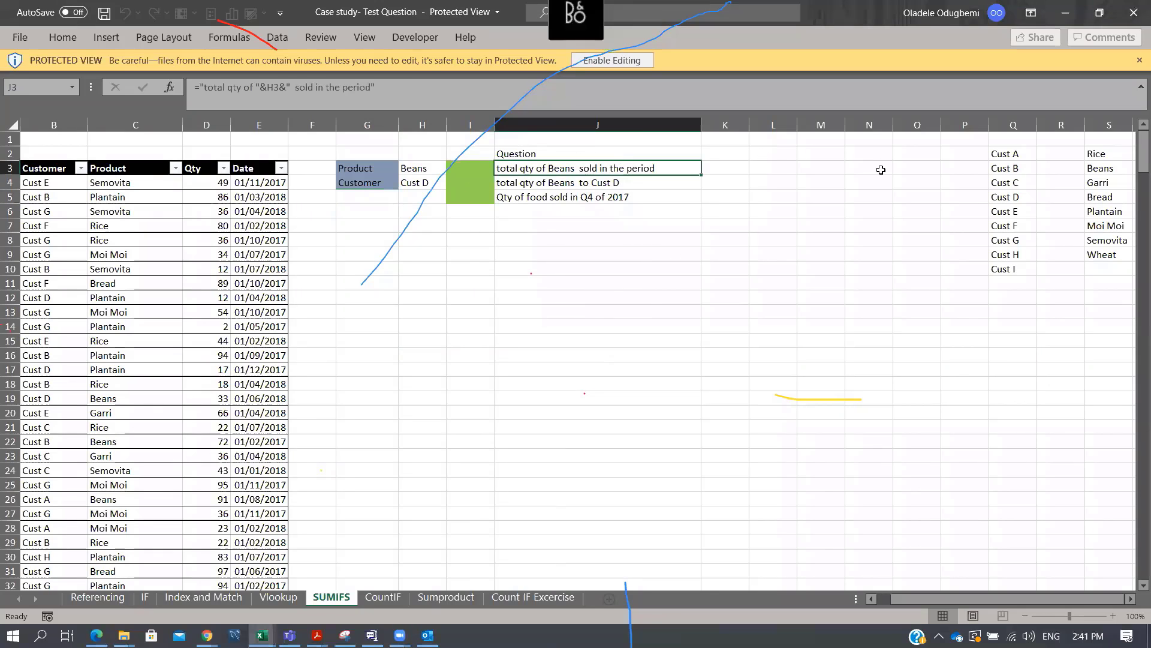
pyautogui.click(602, 184)
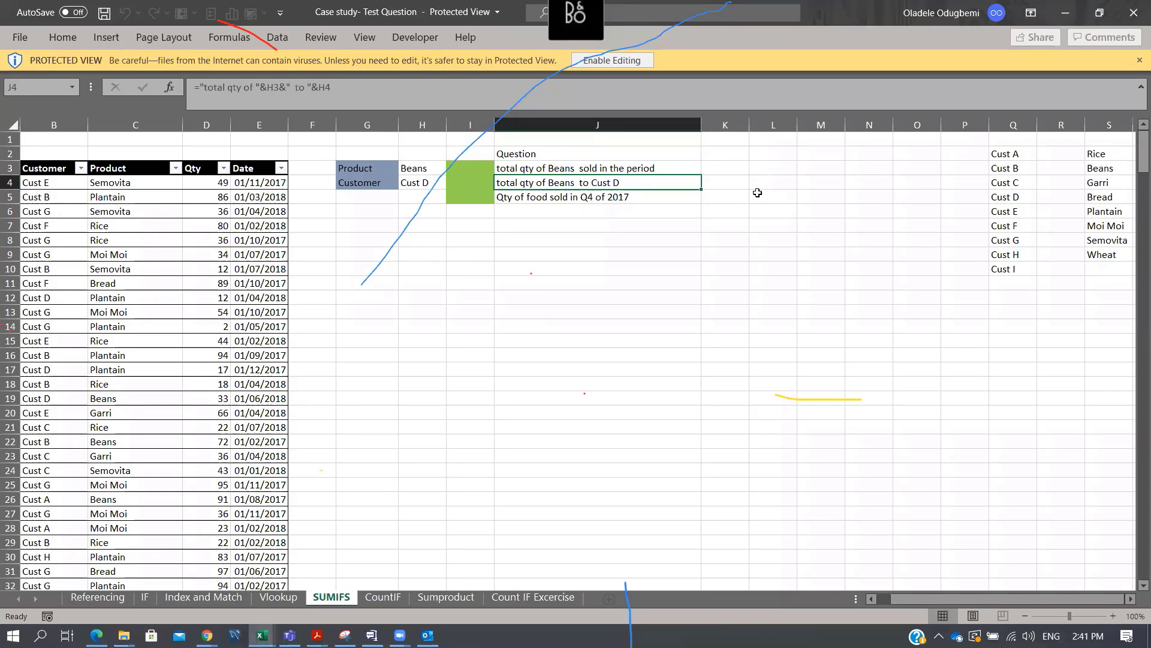
pyautogui.click(618, 196)
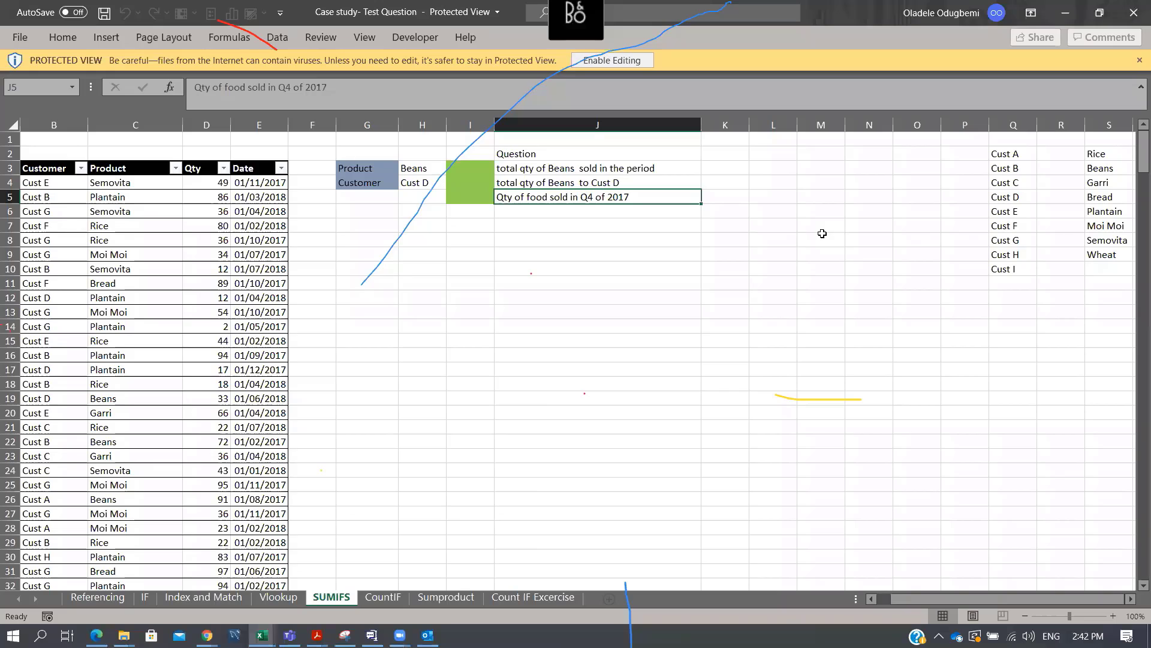
pyautogui.click(1133, 8)
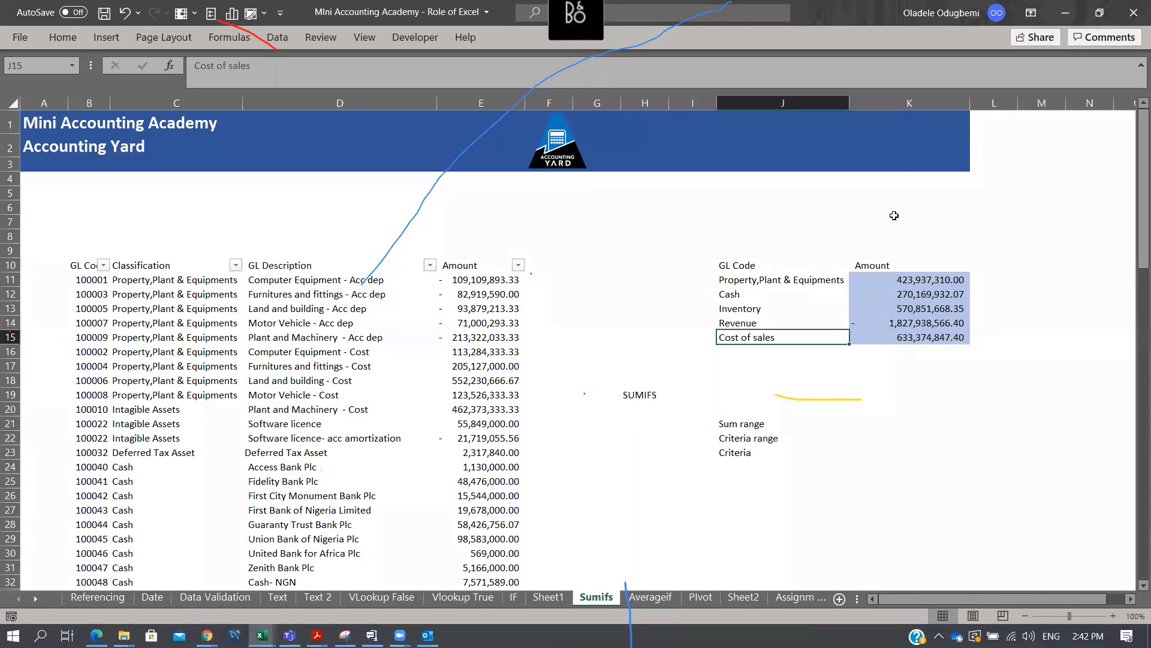
# Clear the amounts in K11:K15 on the Sumifs sheet and point out the SUMIFS and Sum range labels
pyautogui.moveTo(950, 279); pyautogui.dragTo(960, 337)
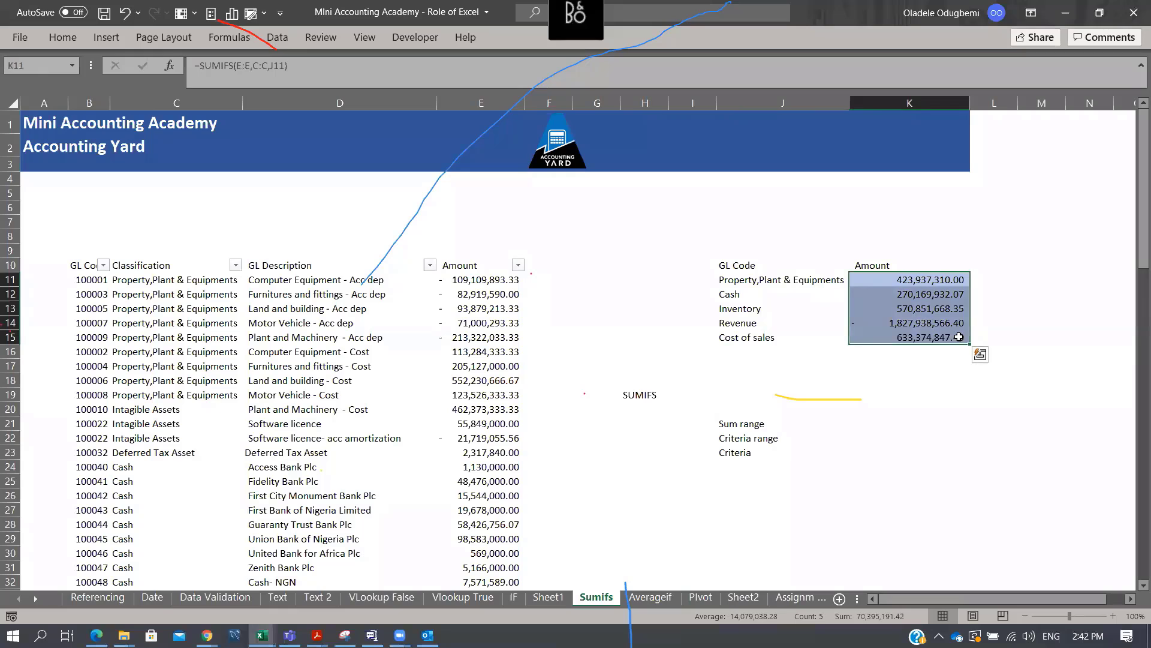
pyautogui.press('Delete')
pyautogui.click(632, 394)
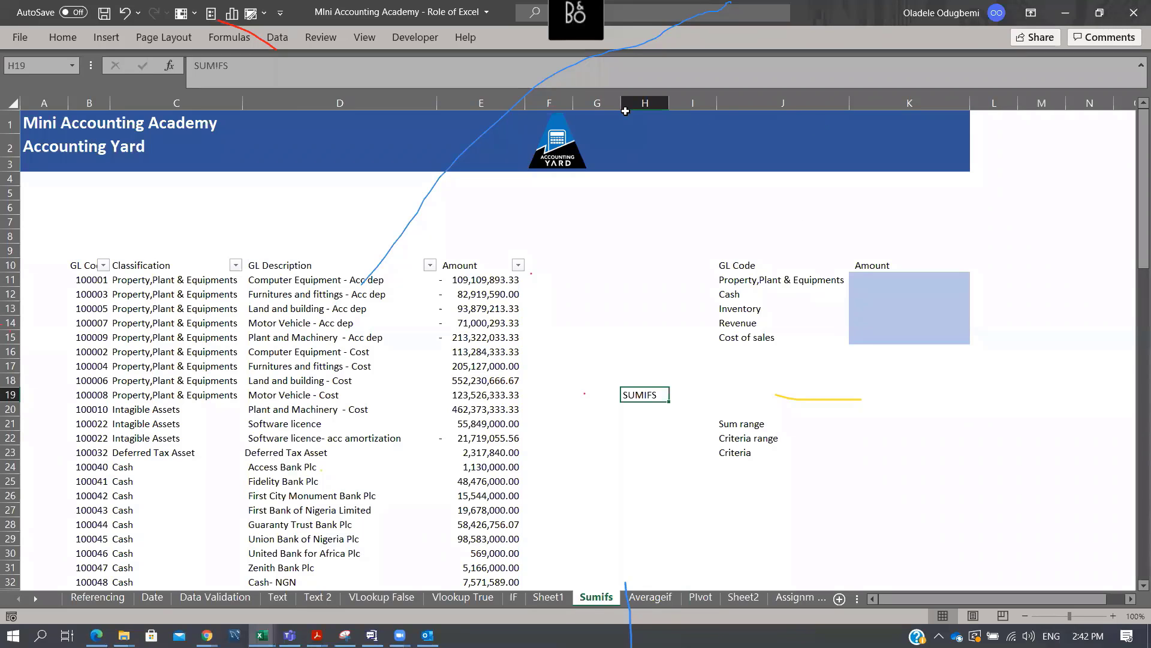
pyautogui.click(758, 427)
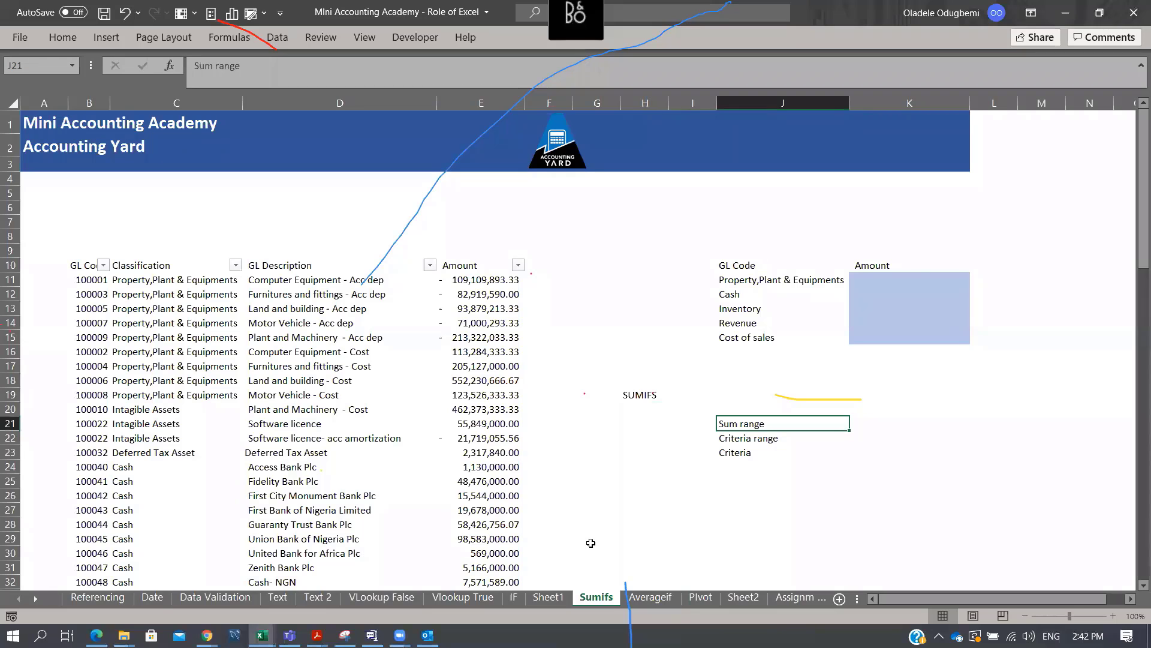
# Revisit the IF sheet to examine its Sex data and questions, and return to the Sumifs sheet
pyautogui.click(514, 597)
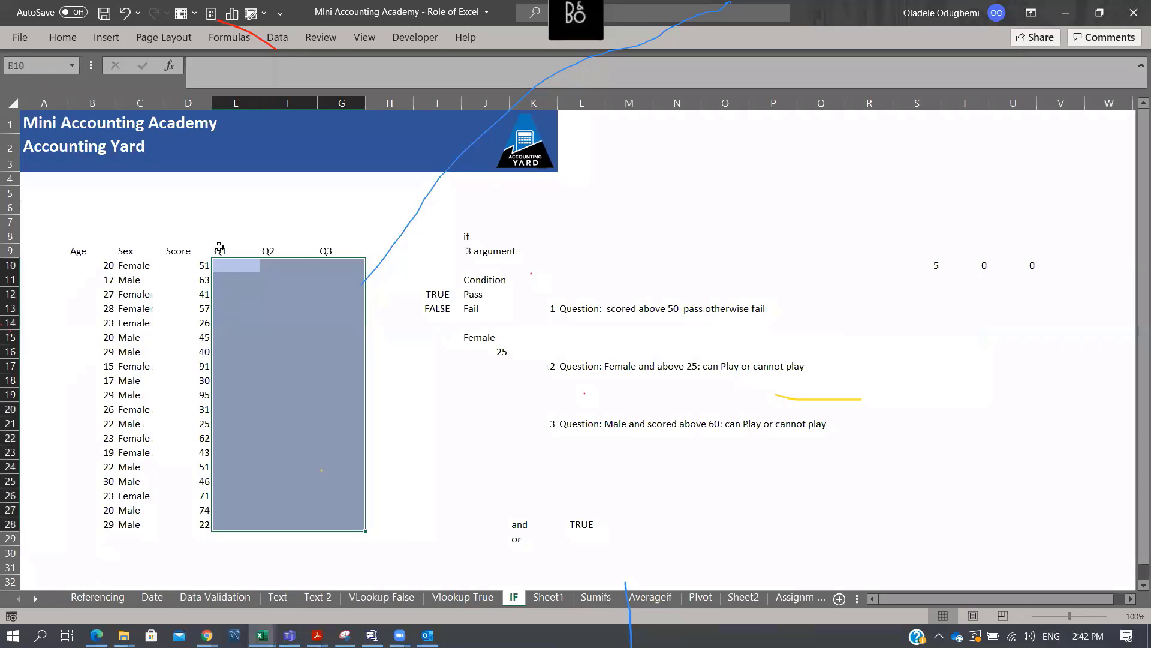
pyautogui.click(152, 264)
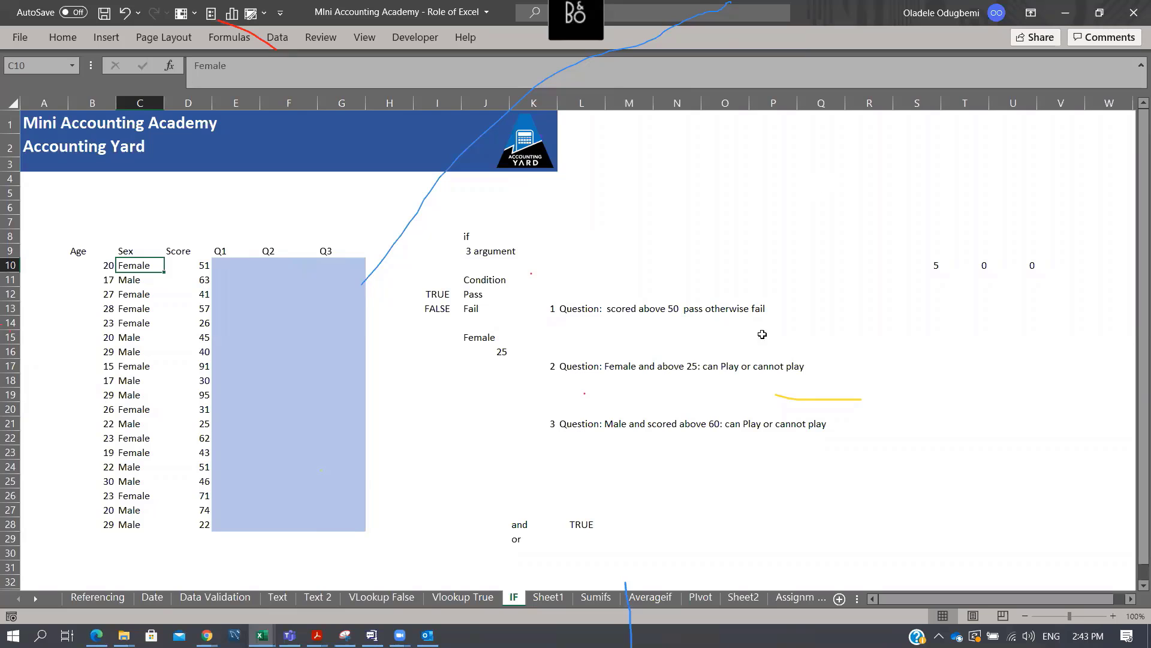
pyautogui.click(597, 598)
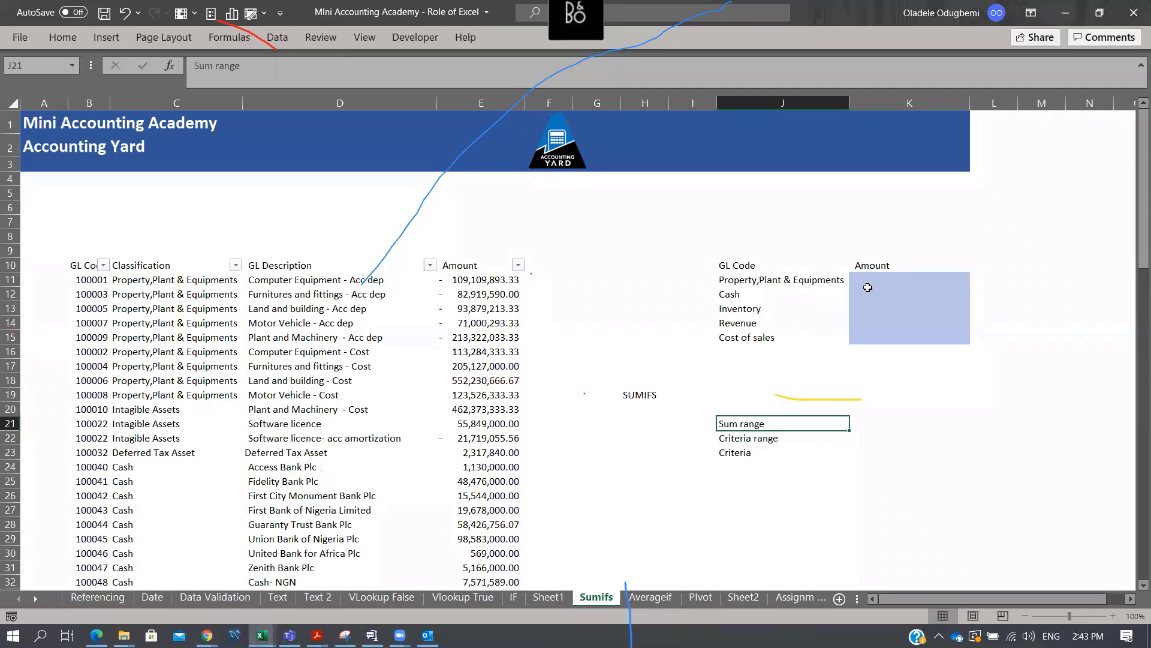
# Start a SUMIFS formula in K11 with the whole Amount column E as its sum range
pyautogui.click(887, 285)
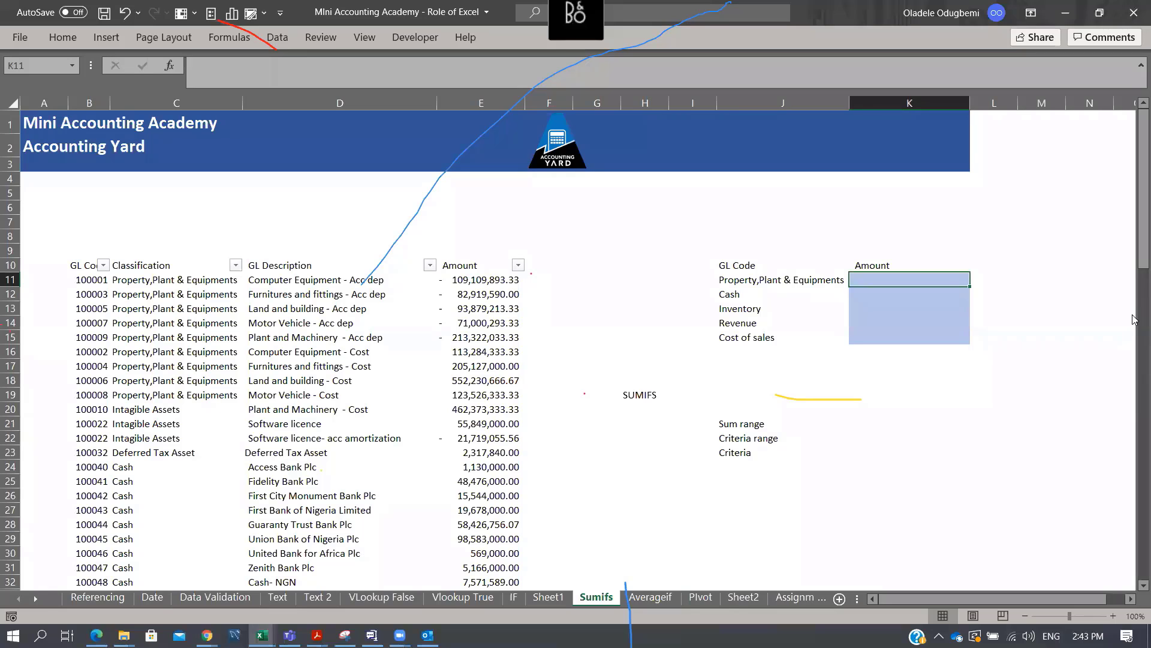
pyautogui.write('=SUMIF')
pyautogui.press('Down')
pyautogui.press('Tab')
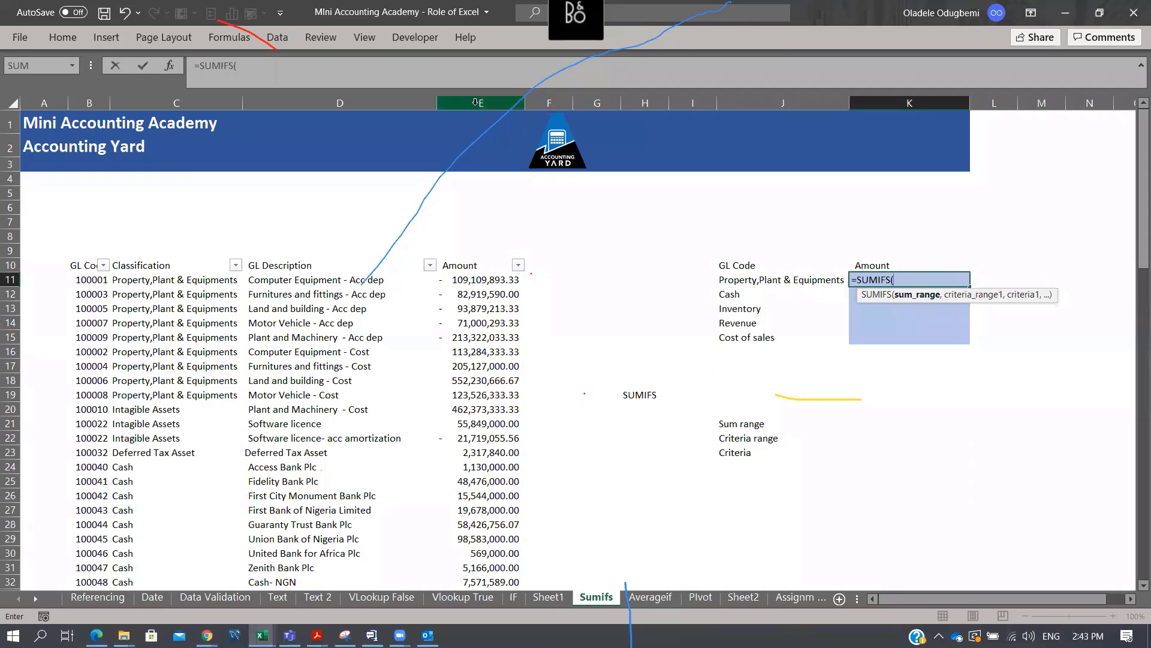
pyautogui.click(475, 102)
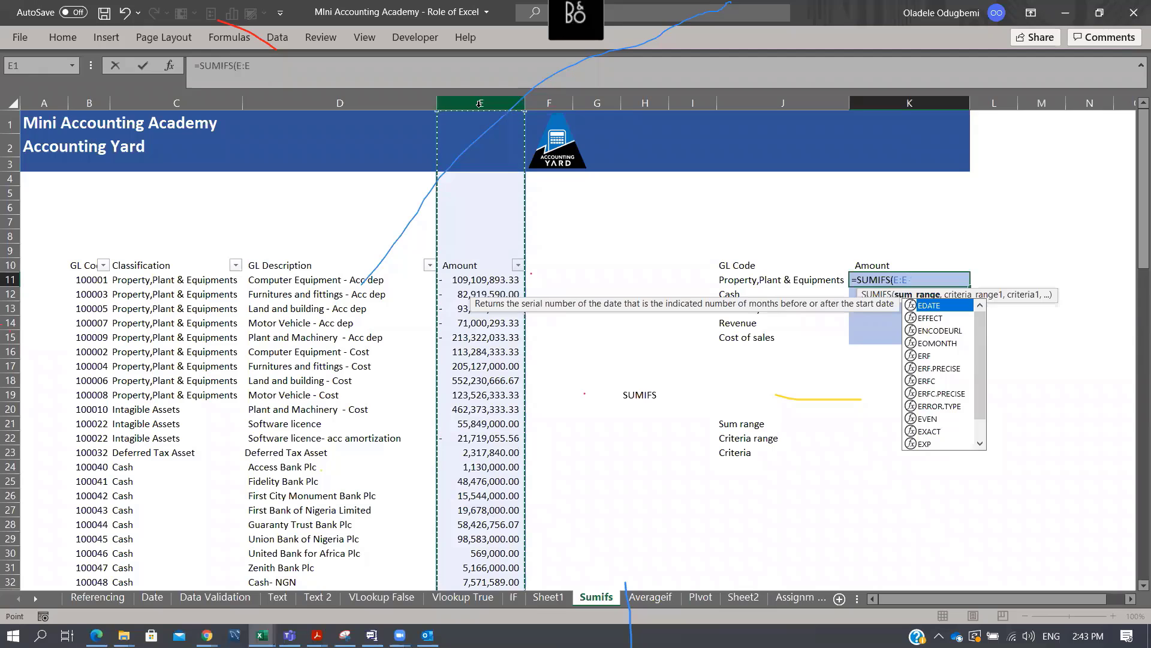
pyautogui.click(484, 276)
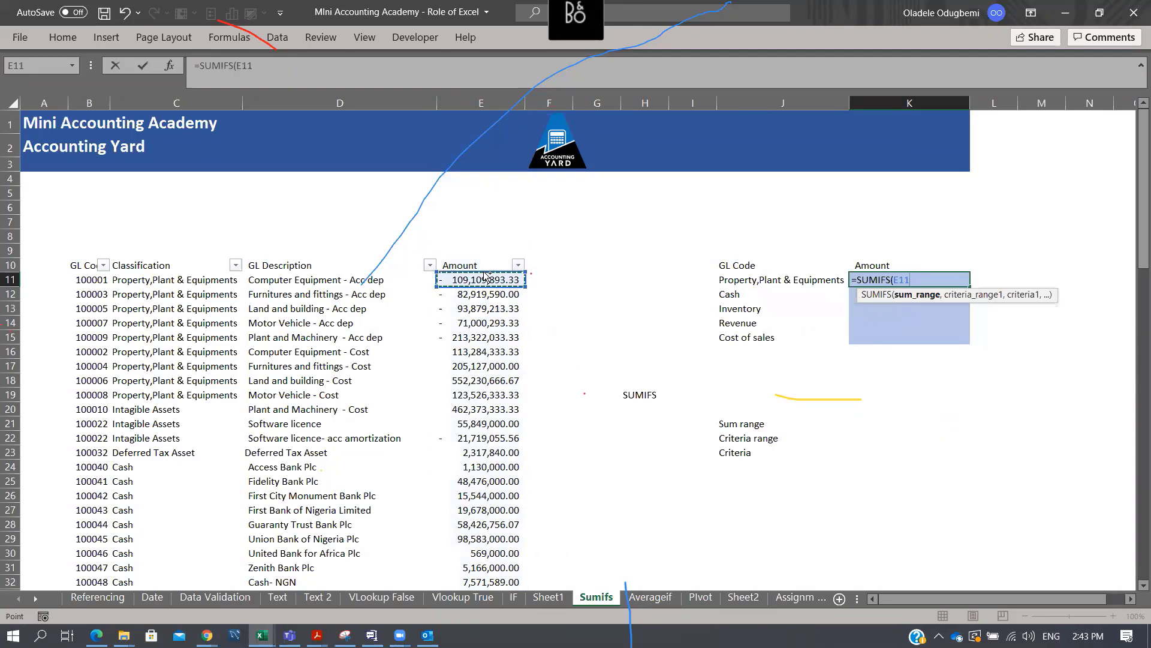
pyautogui.hotkey('ctrl', 'shift', 'Down')
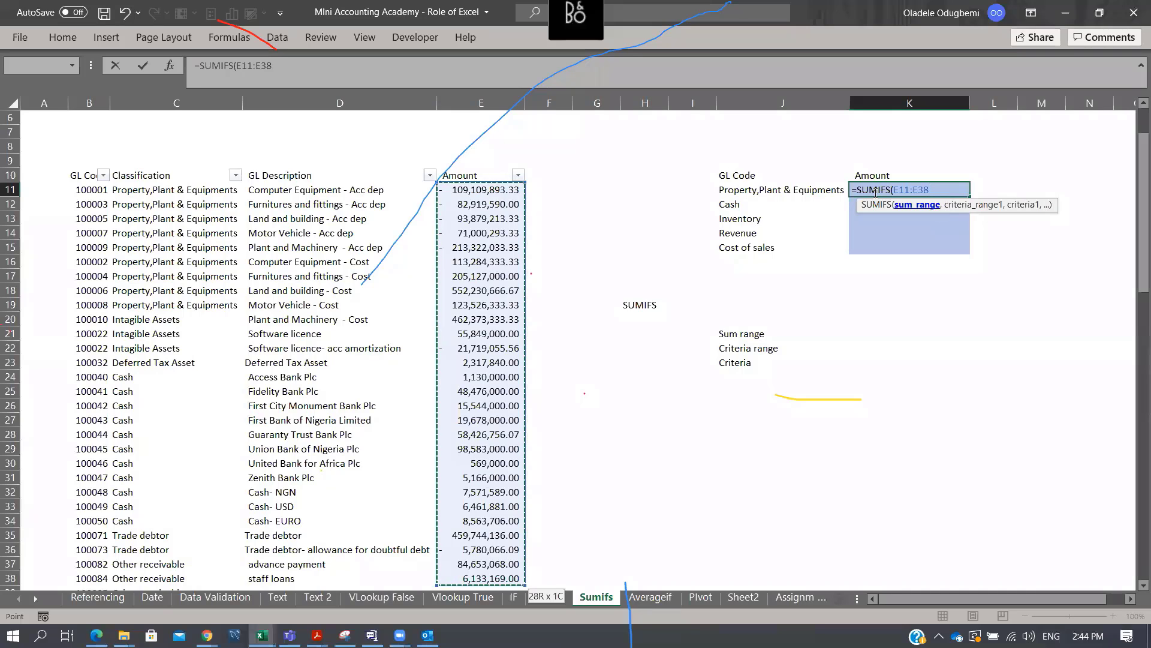
pyautogui.click(489, 99)
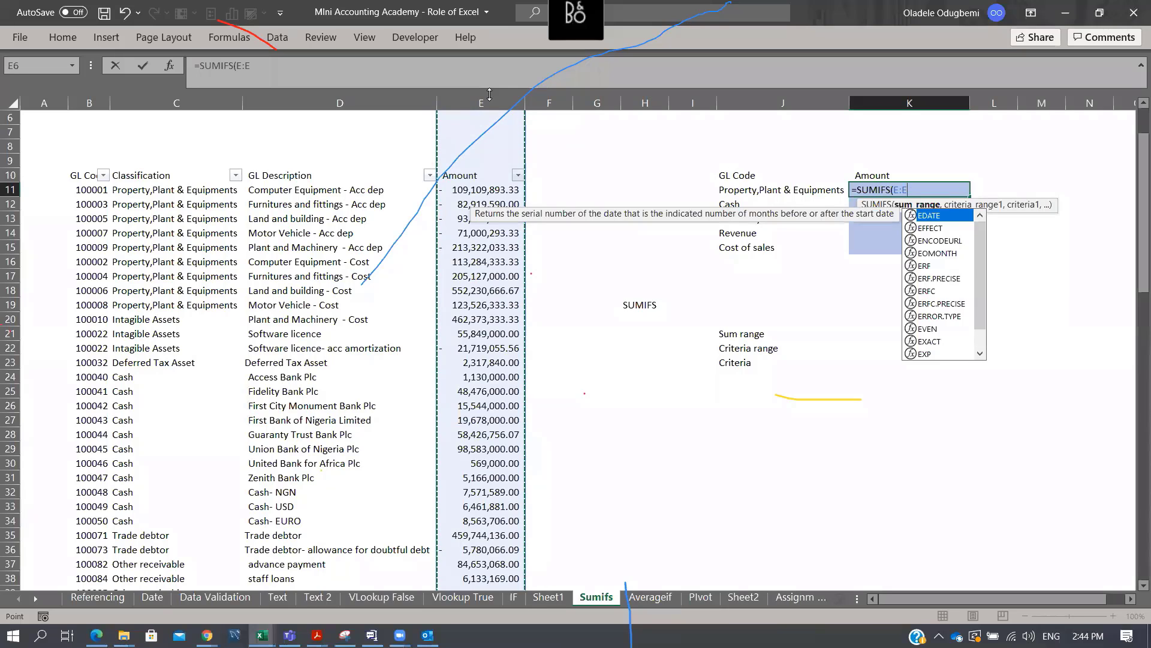
pyautogui.write(',')
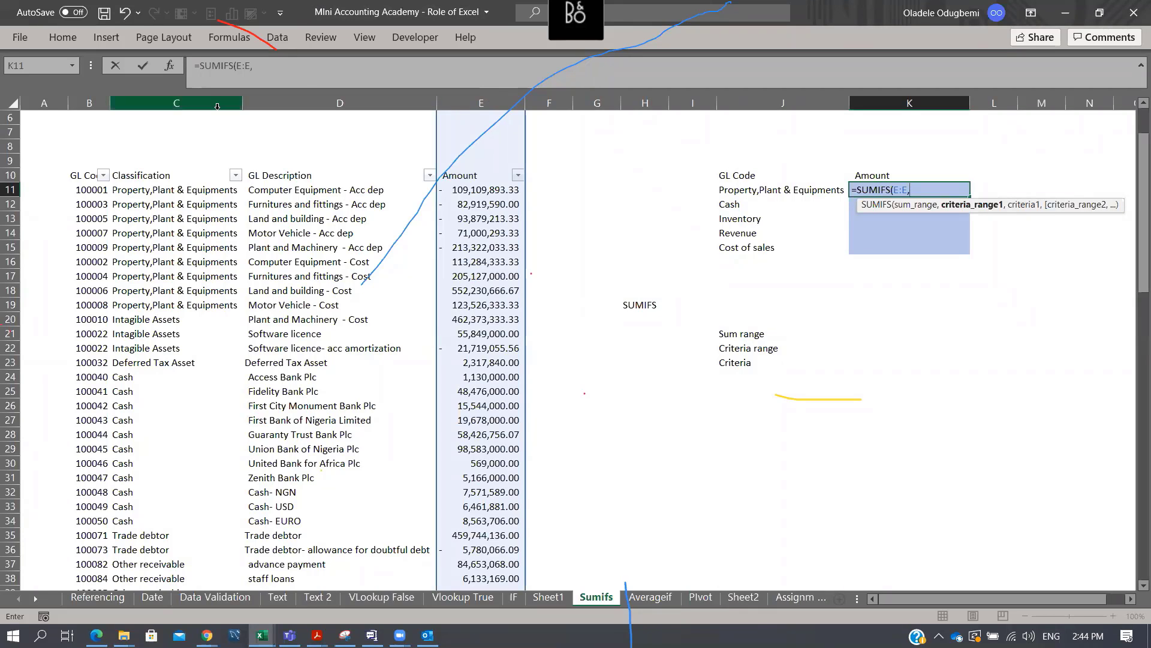
# Complete the SUMIFS formula with Classification column C as criteria range and J11 as criterion, and fill it down to K15
pyautogui.click(182, 104)
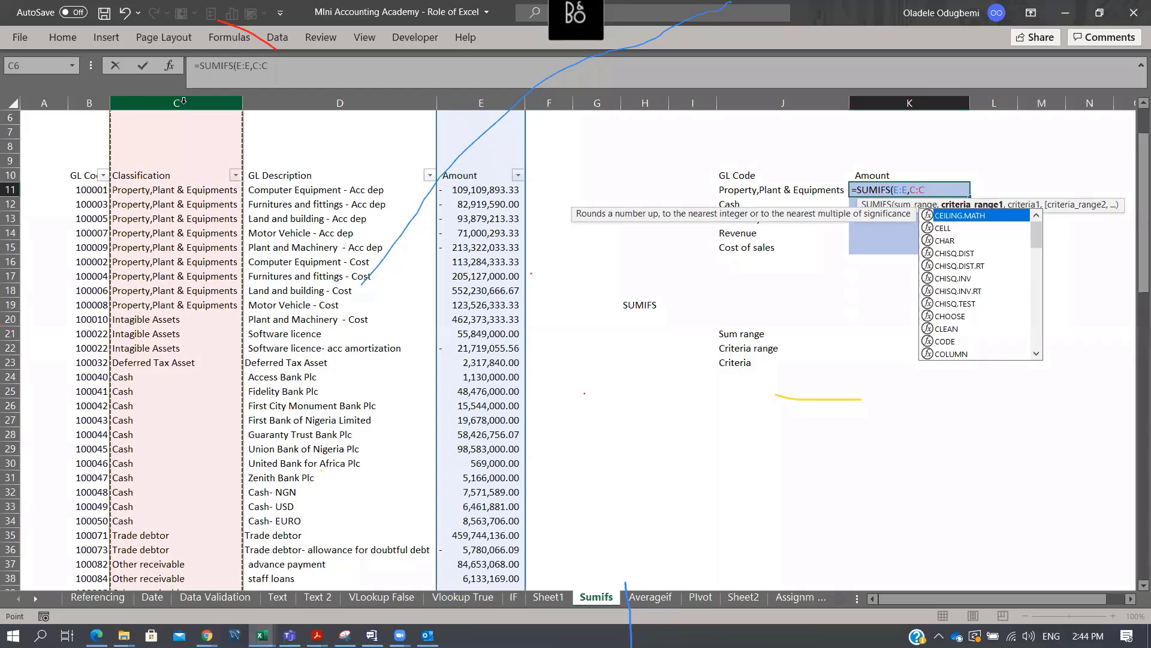
pyautogui.write(',')
pyautogui.click(737, 190)
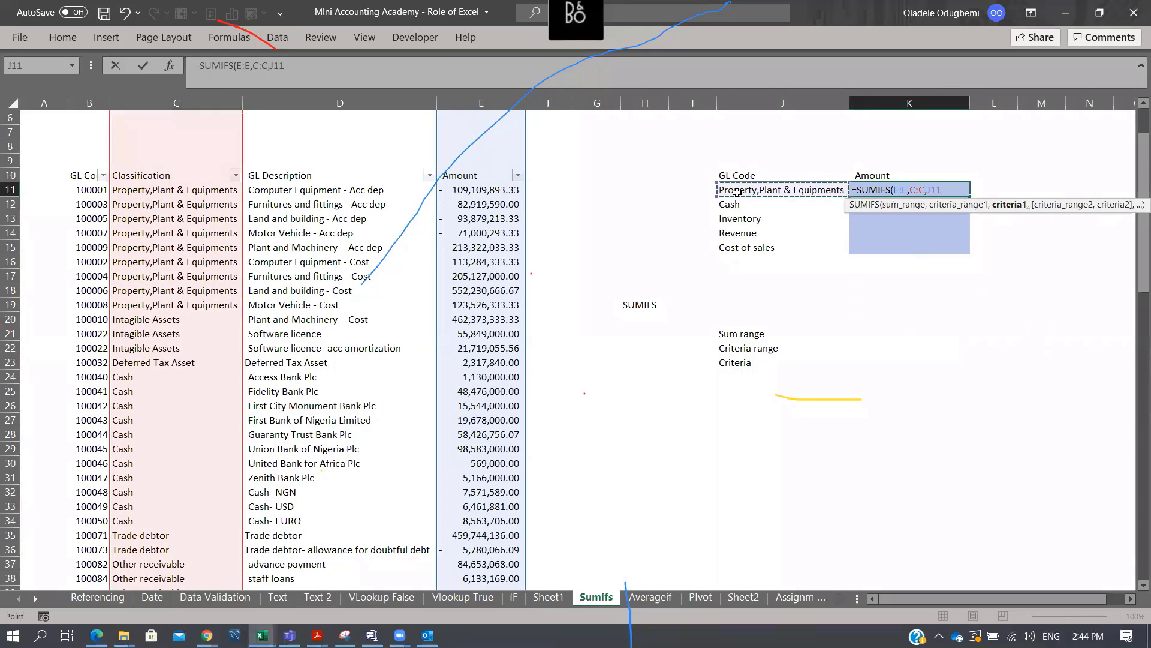
pyautogui.write(')')
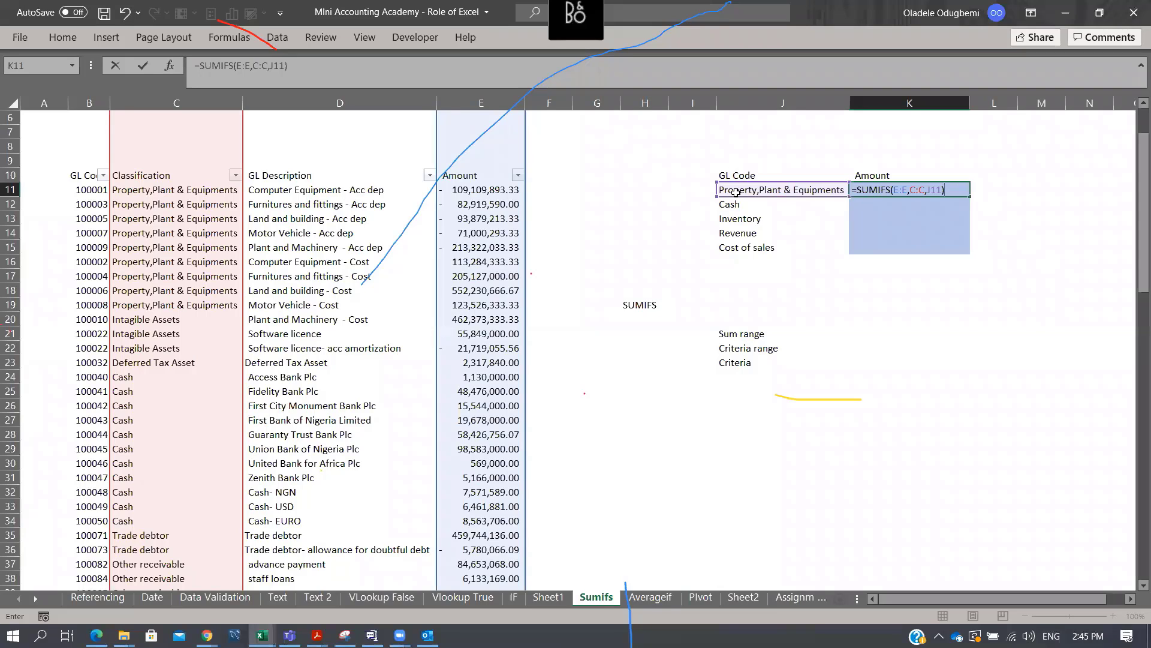
pyautogui.press('Return')
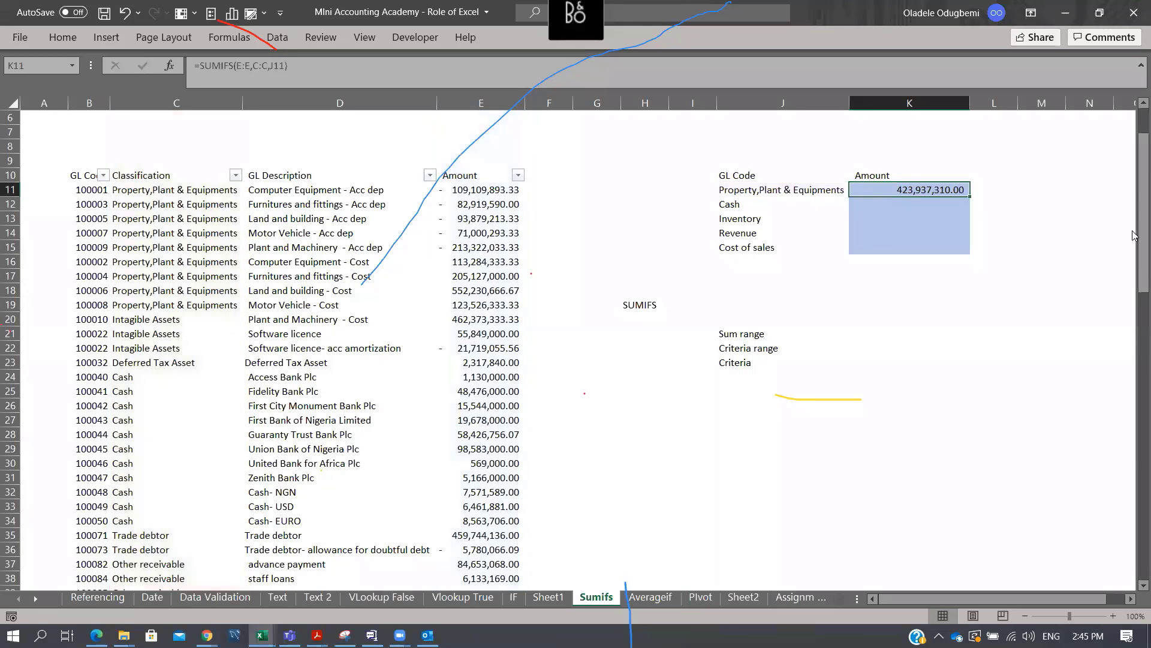
pyautogui.hotkey('ctrl', 'd')
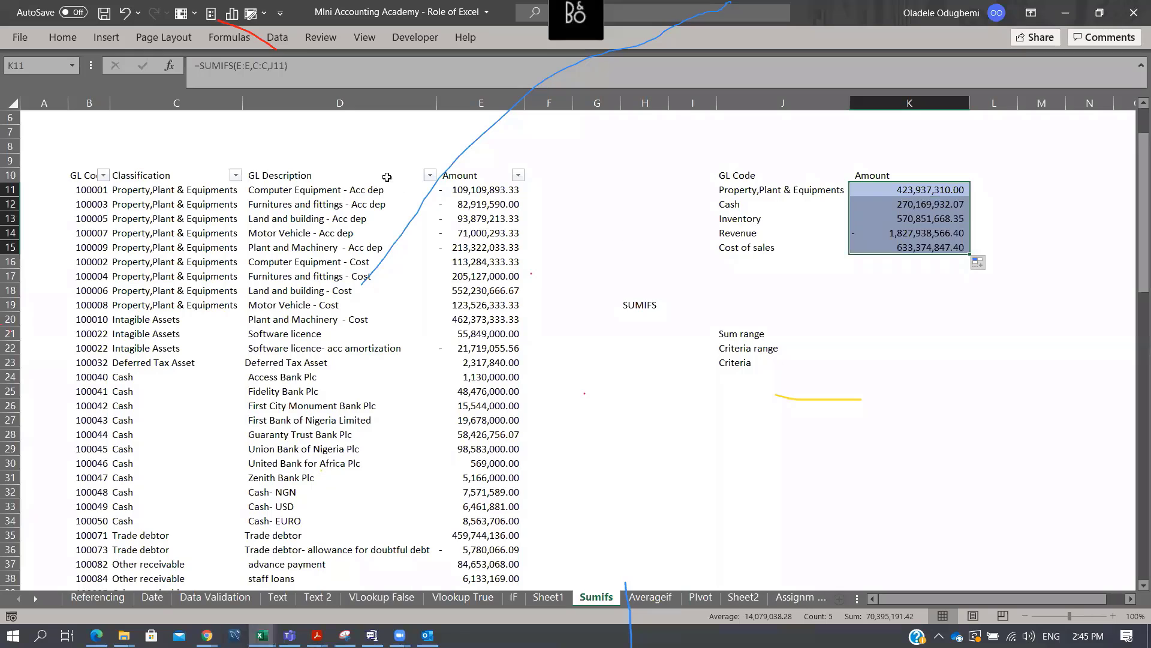
# Filter the Classification column to show only Property,Plant & Equipments
pyautogui.click(236, 175)
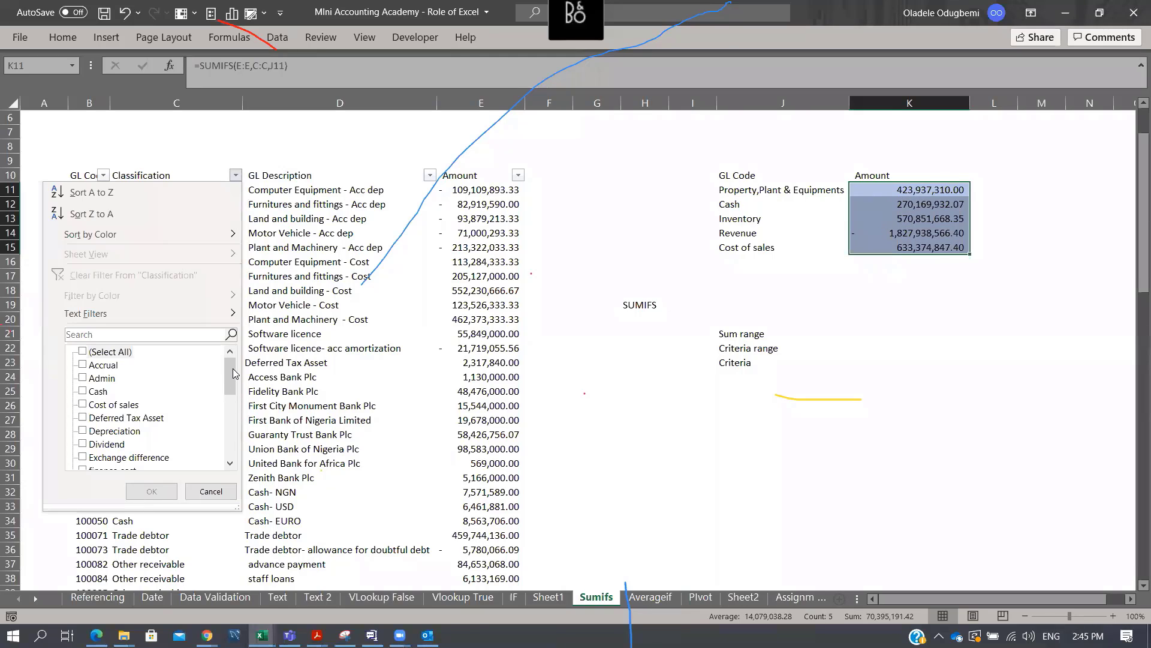
pyautogui.moveTo(233, 373); pyautogui.dragTo(231, 432)
pyautogui.click(183, 391)
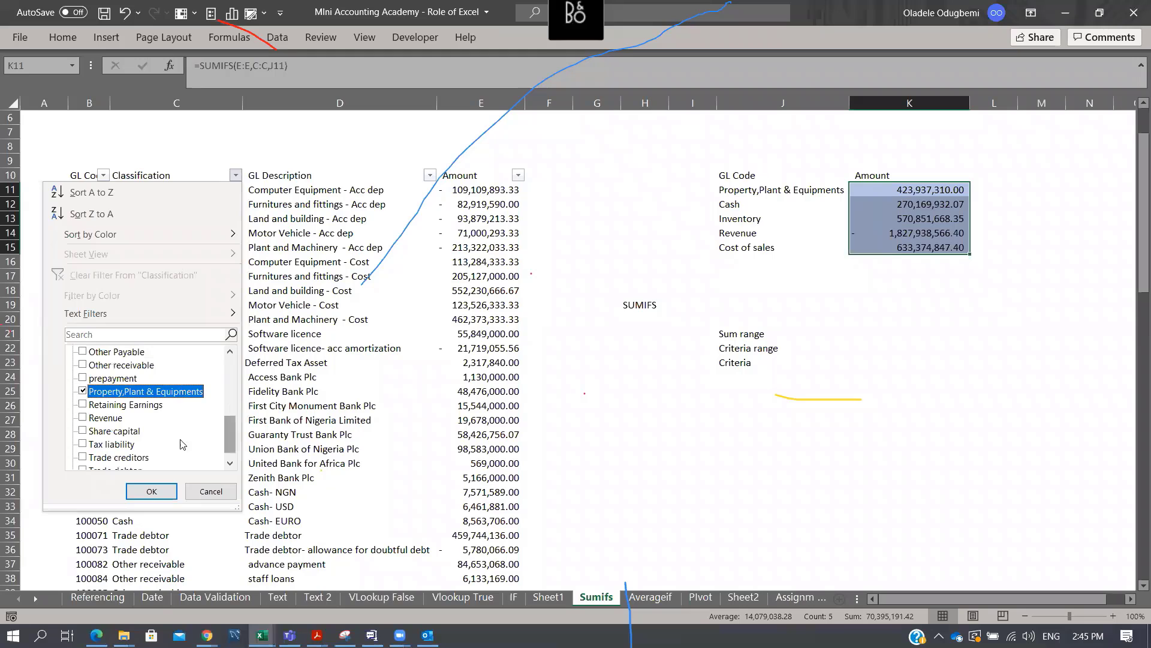
pyautogui.click(151, 491)
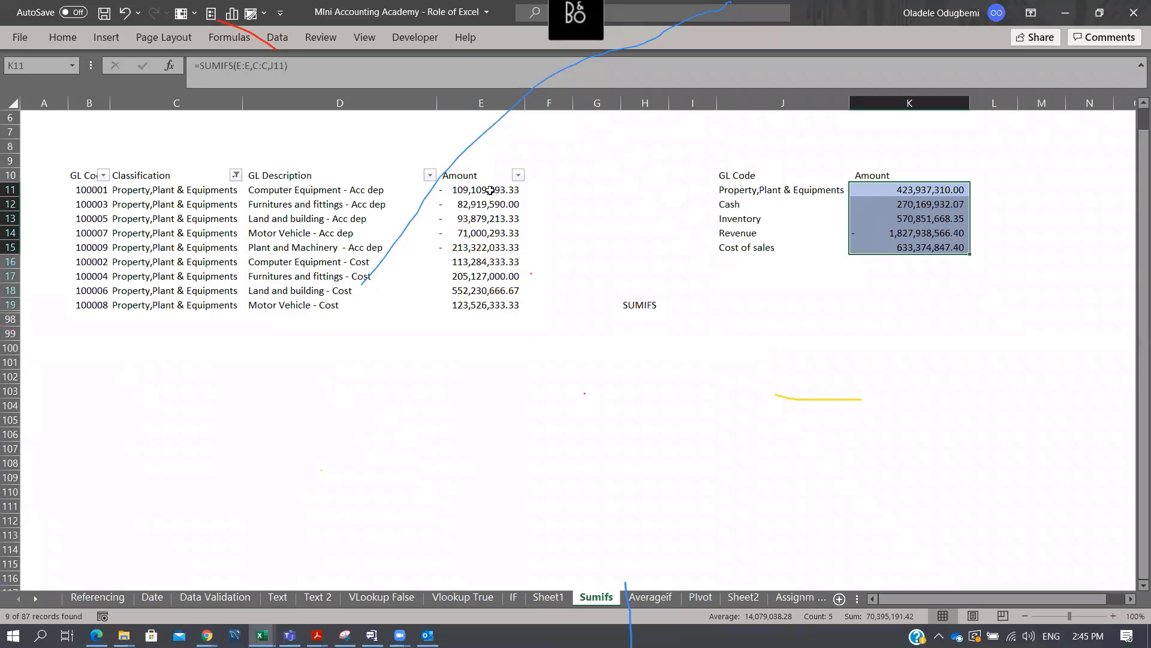
# Total the filtered amounts in E98 with =SUBTOTAL(9,E11:E19) to check the SUMIFS result
pyautogui.moveTo(490, 189); pyautogui.dragTo(483, 303)
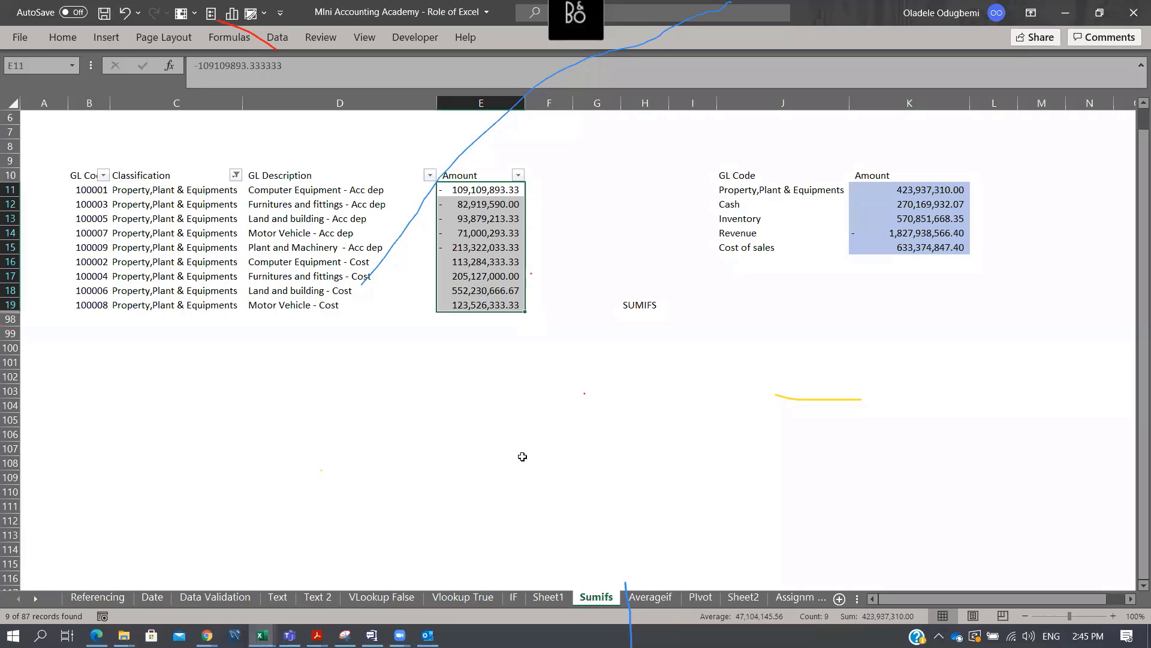
pyautogui.click(498, 327)
pyautogui.press('Up')
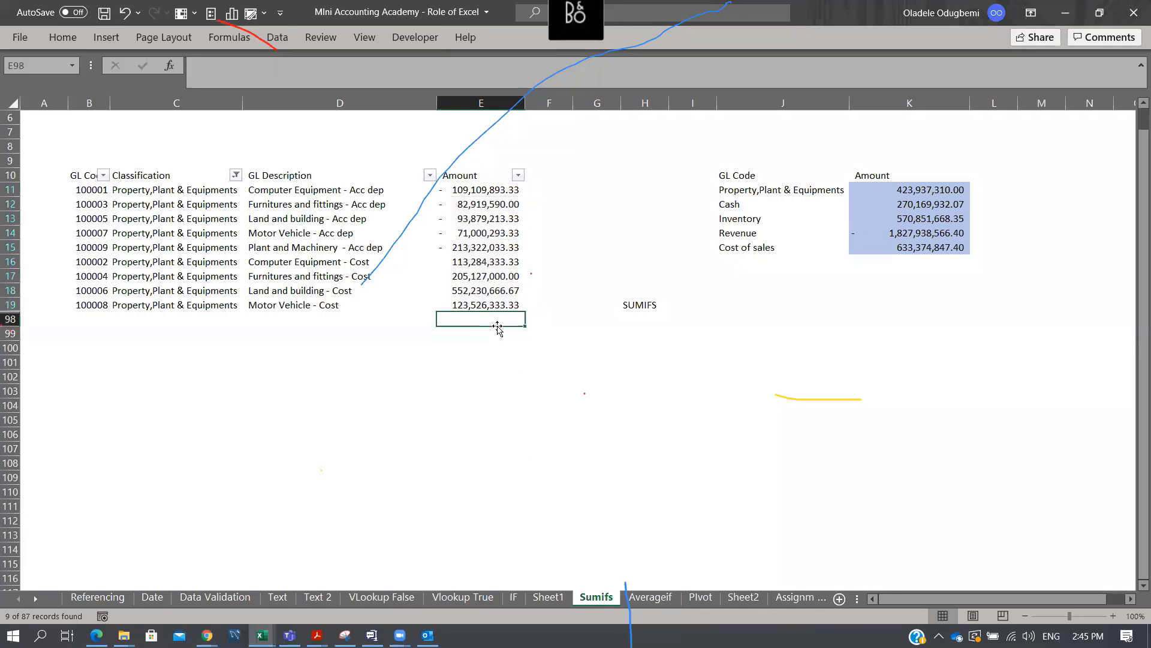
pyautogui.hotkey('alt', '=')
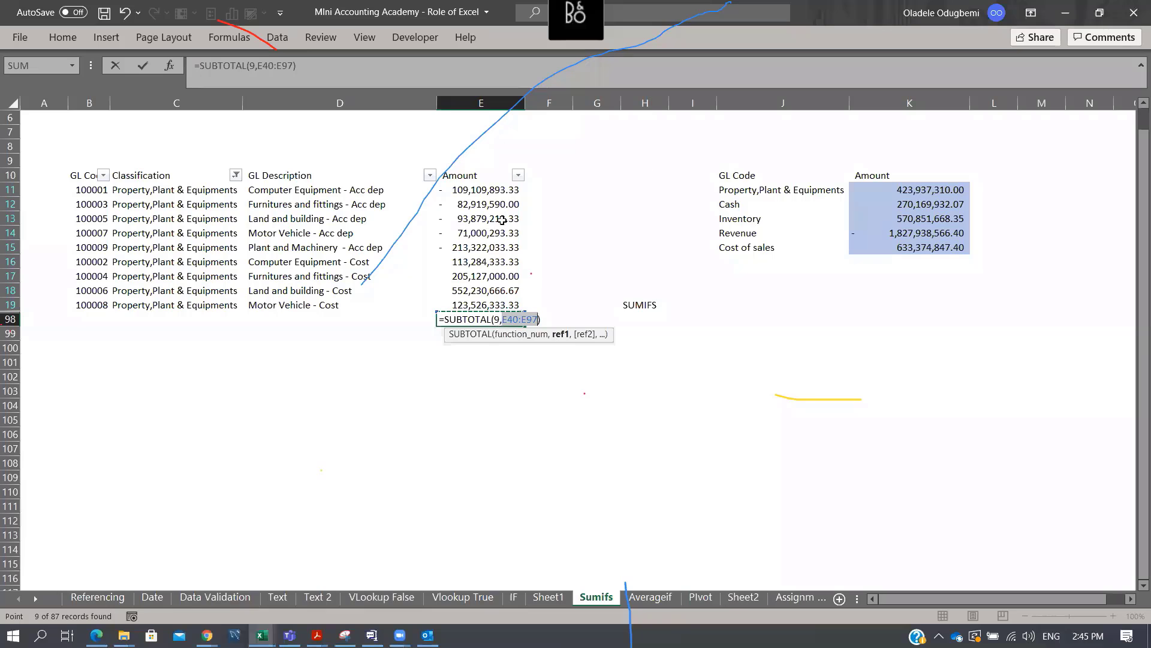
pyautogui.moveTo(485, 190); pyautogui.dragTo(479, 299)
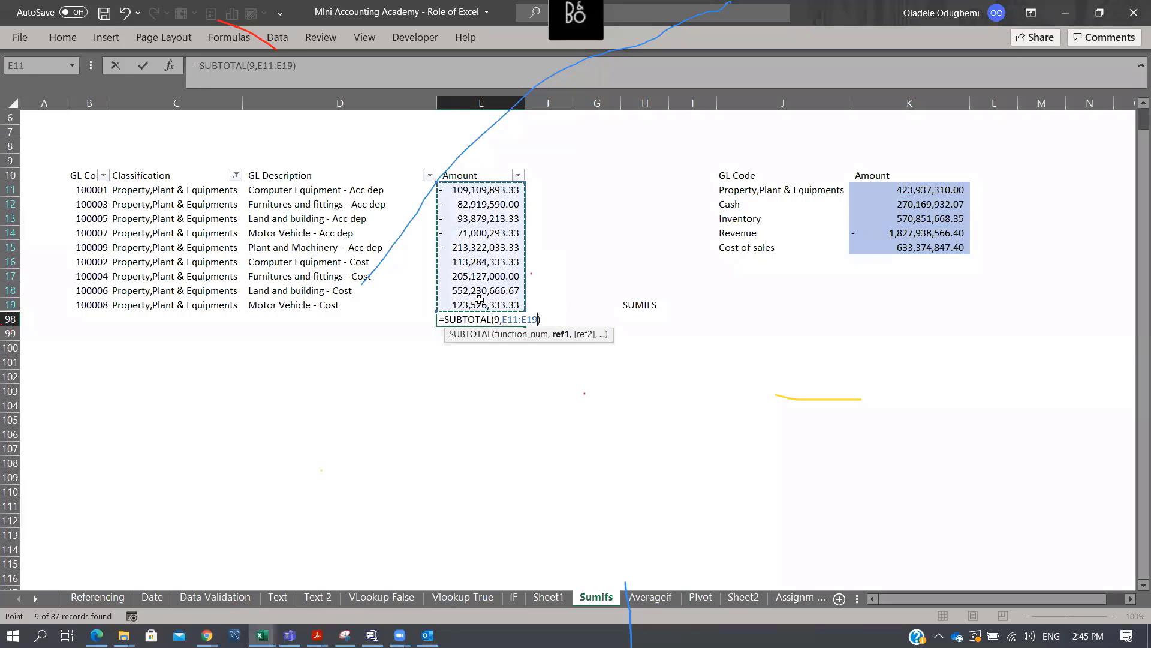
pyautogui.press('Return')
pyautogui.press('Up')
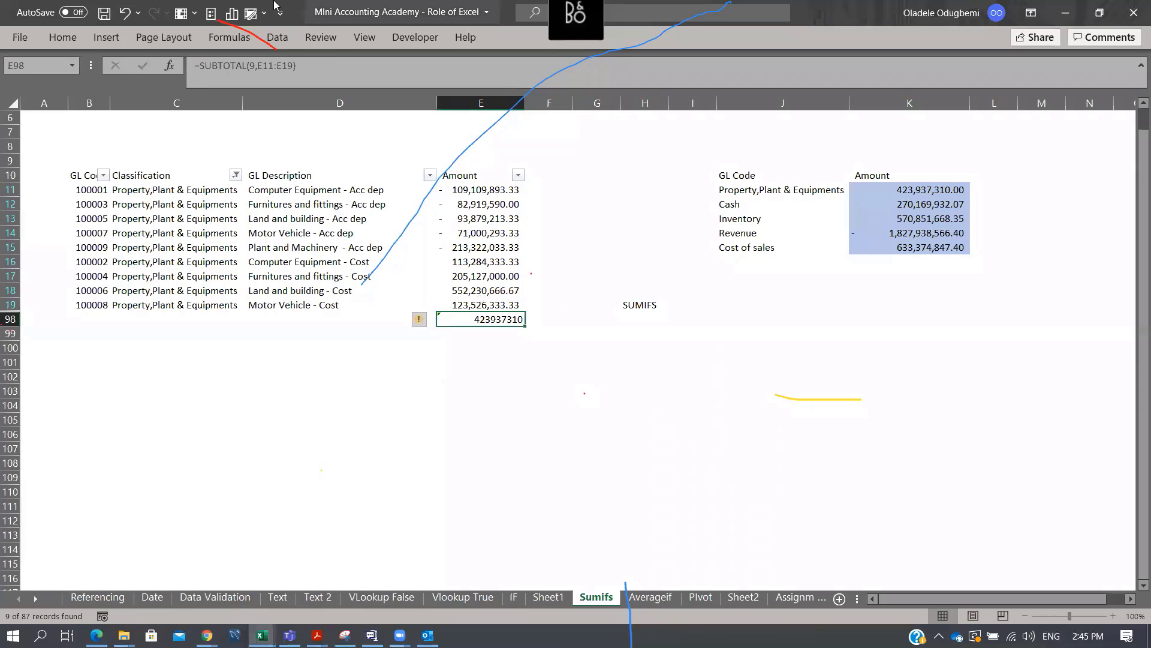
# Format the subtotal in E98 with the comma number style and compare it with the SUMIFS result in K11
pyautogui.click(63, 37)
pyautogui.click(556, 89)
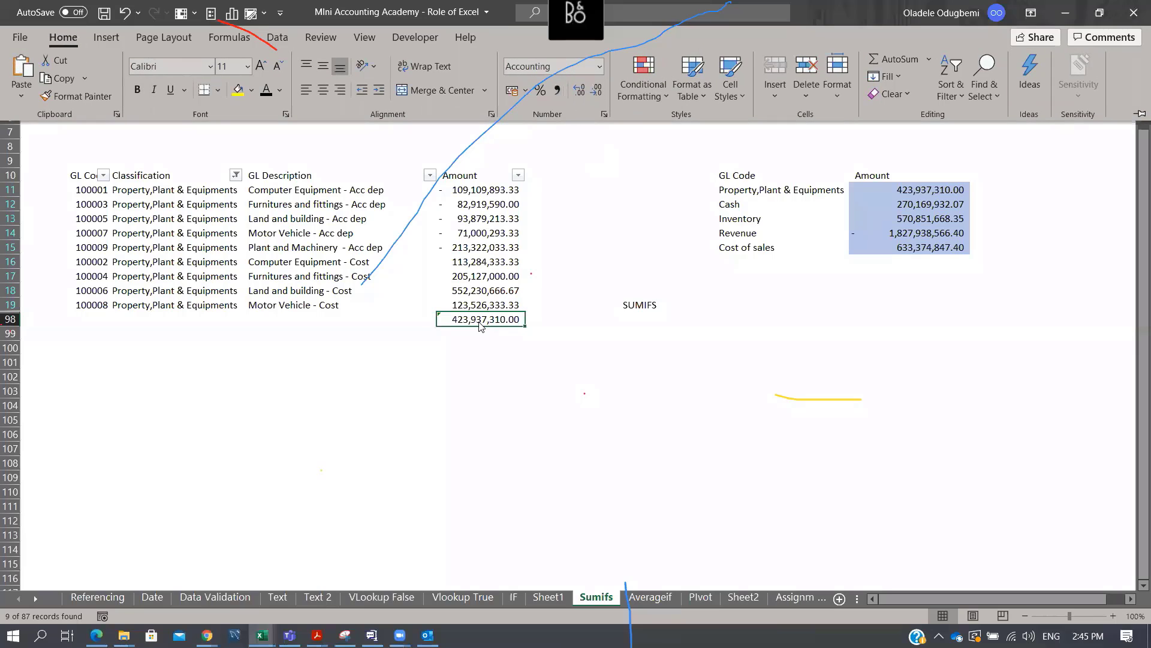
pyautogui.click(945, 186)
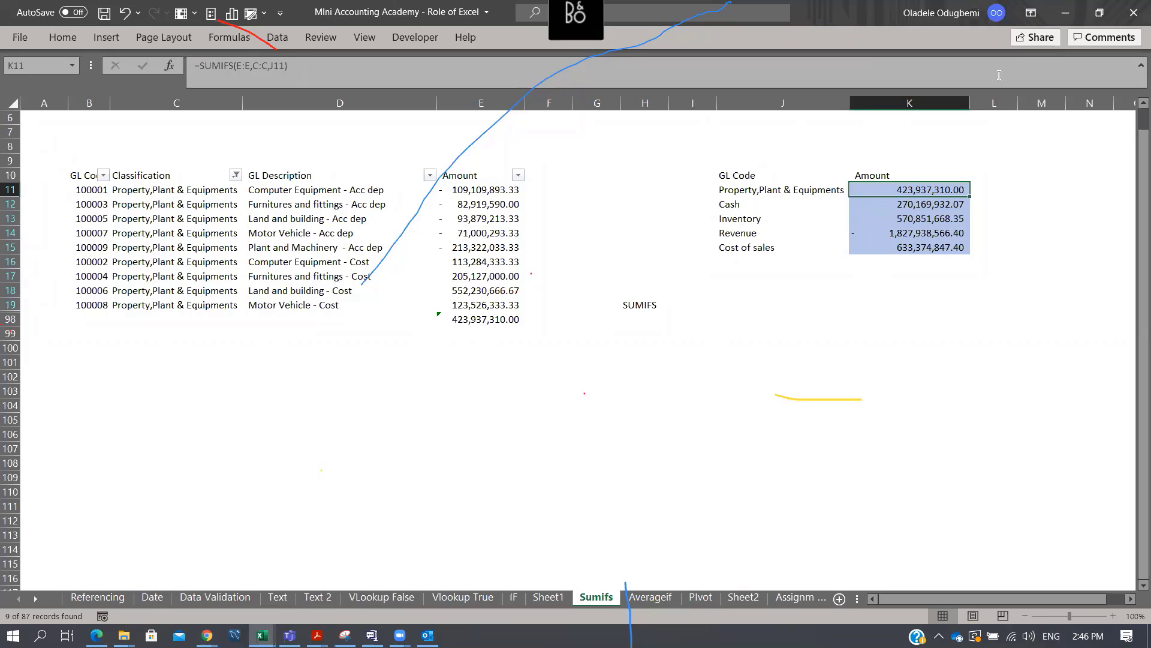
pyautogui.scroll(2, 390, 196)
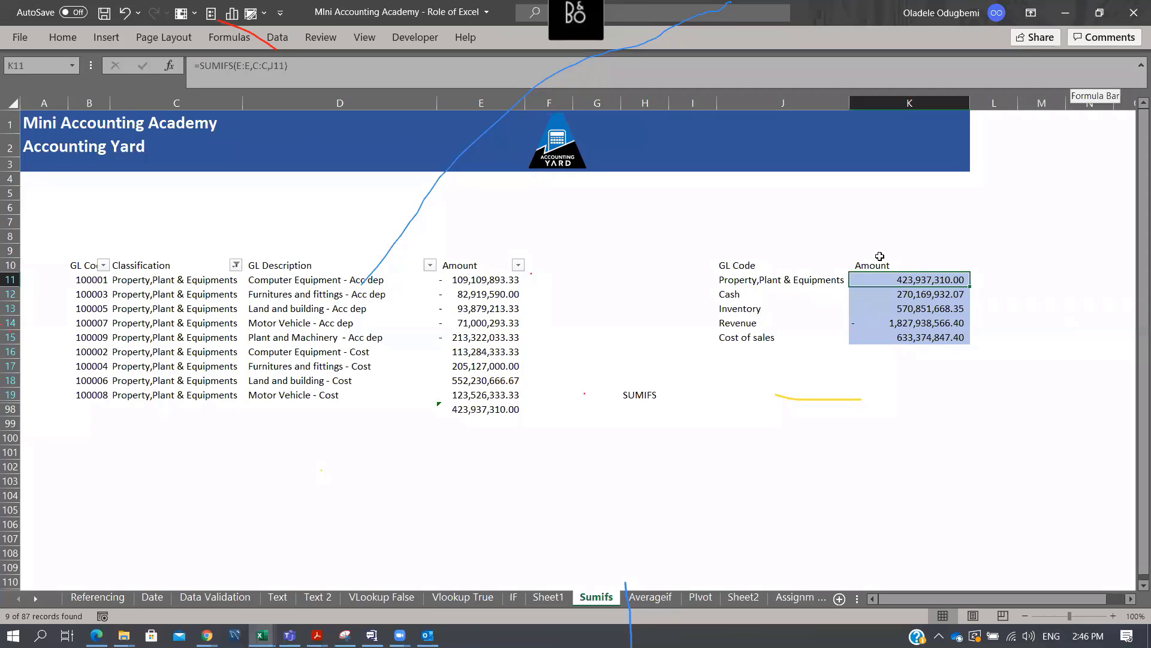
pyautogui.click(635, 316)
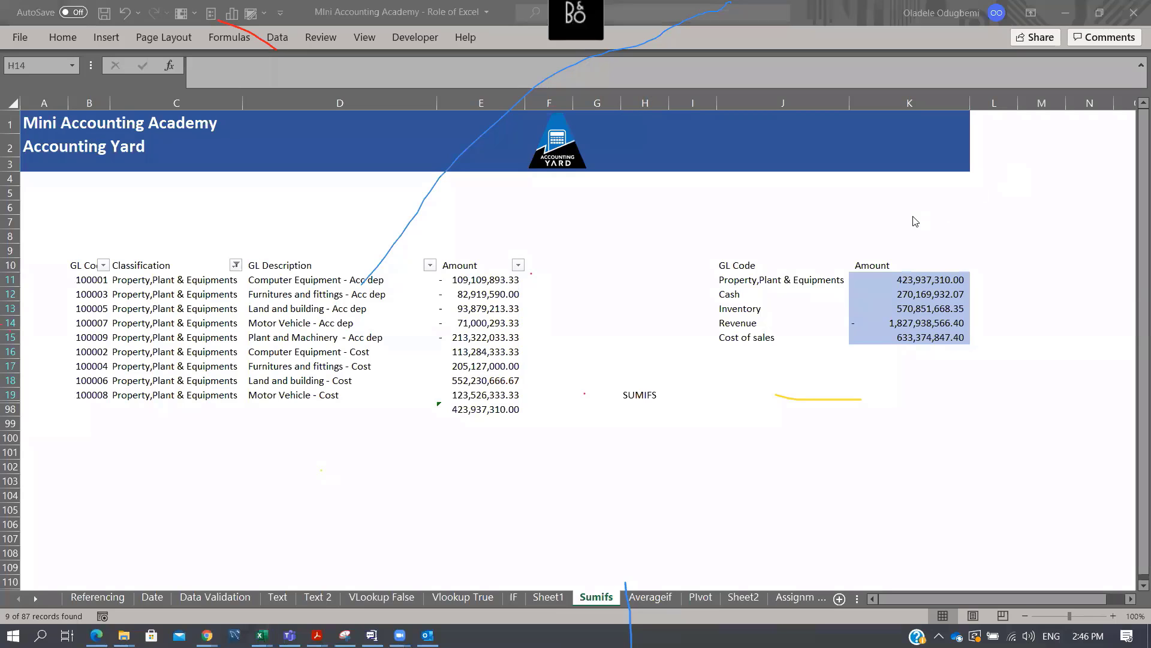
# With the Averageif sheet showing, save the workbook as "MIni Accounting Academy - Role of Excel 2510" in the AY > Preparing MA folder
pyautogui.click(669, 602)
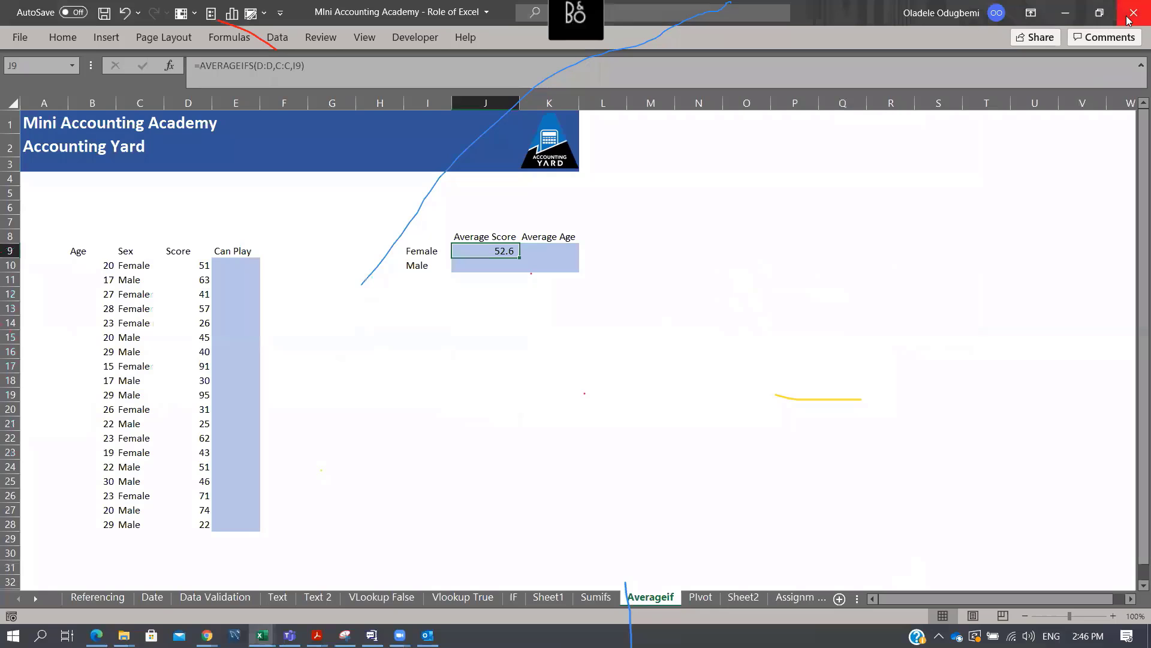
pyautogui.click(1133, 13)
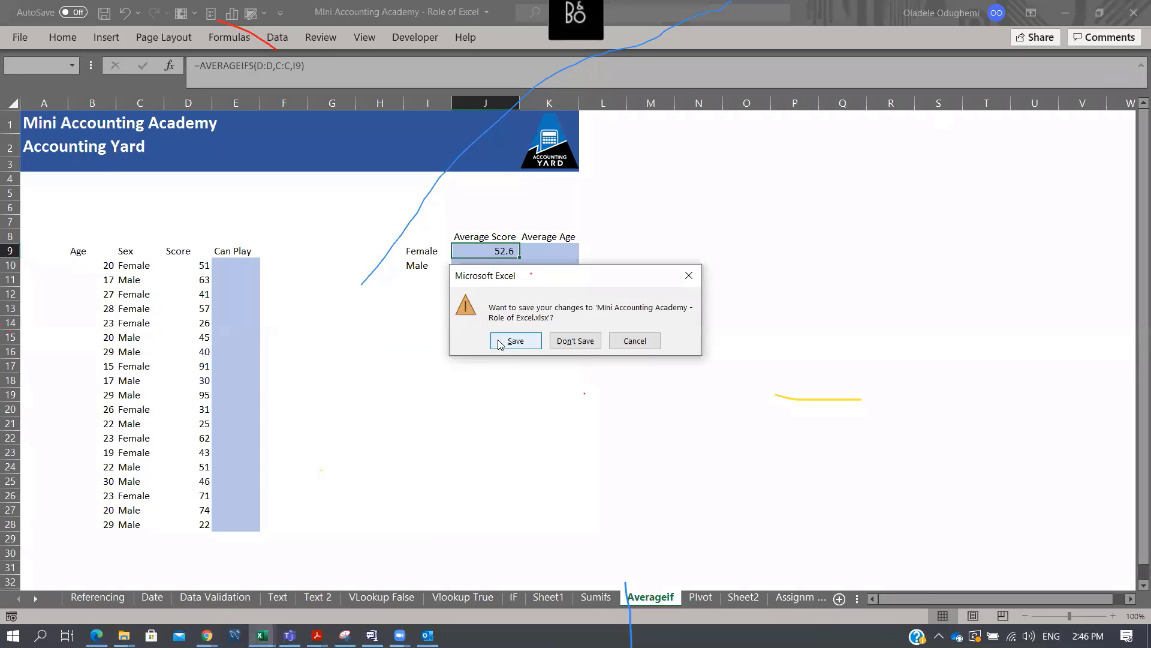
pyautogui.click(689, 275)
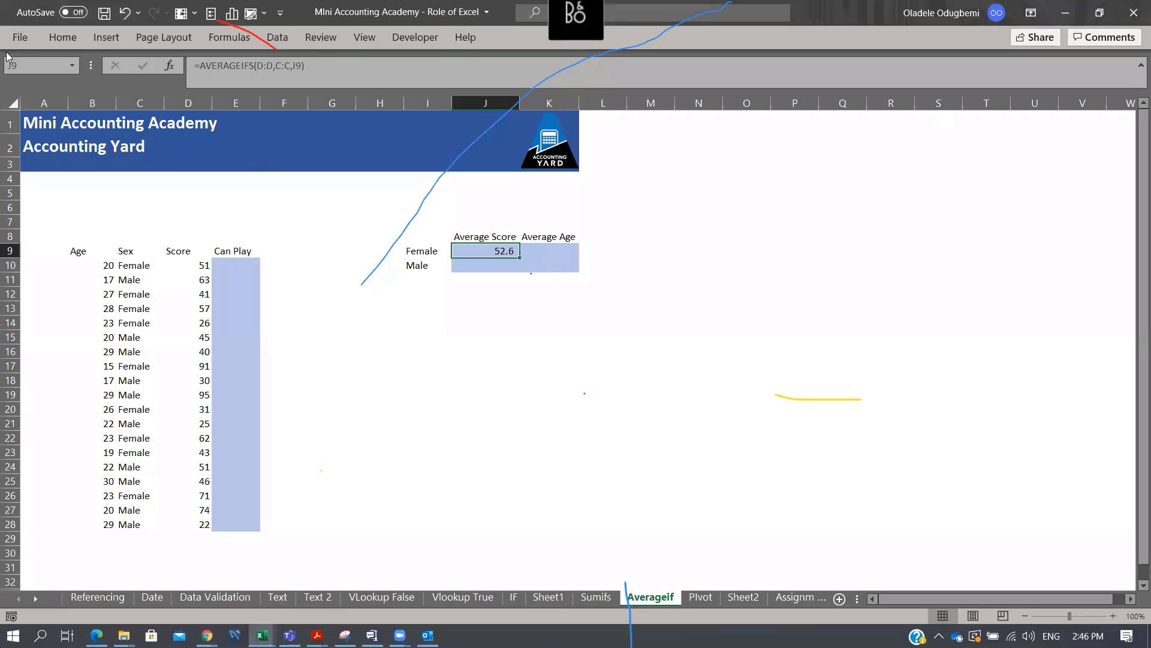
pyautogui.click(19, 37)
pyautogui.click(48, 238)
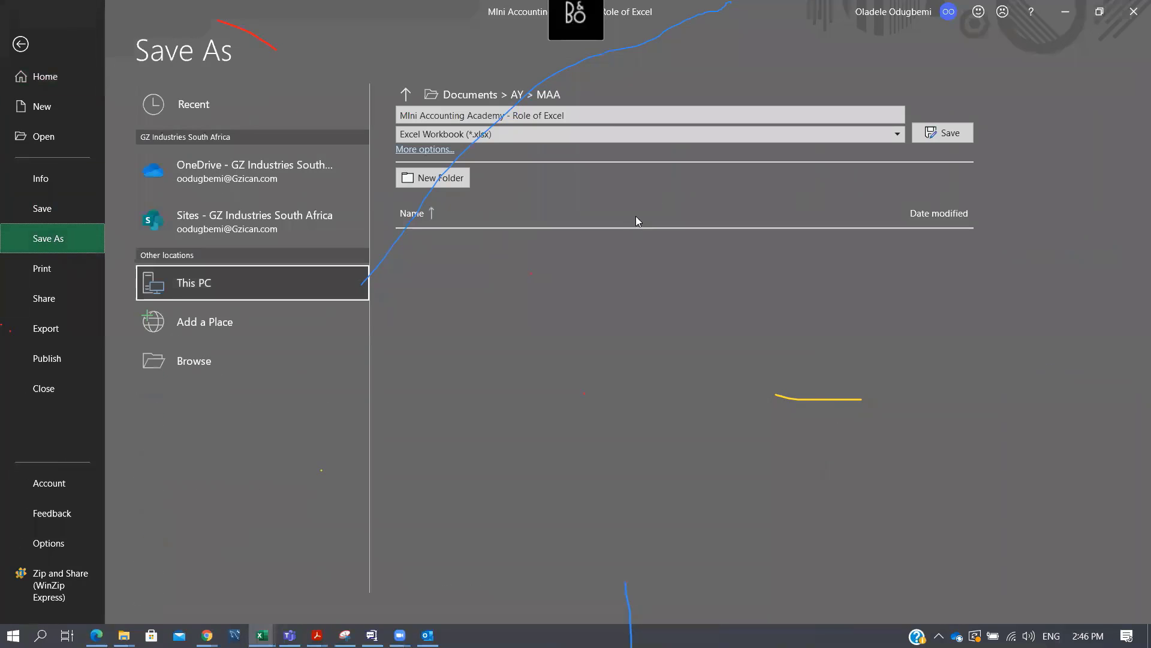
pyautogui.click(523, 95)
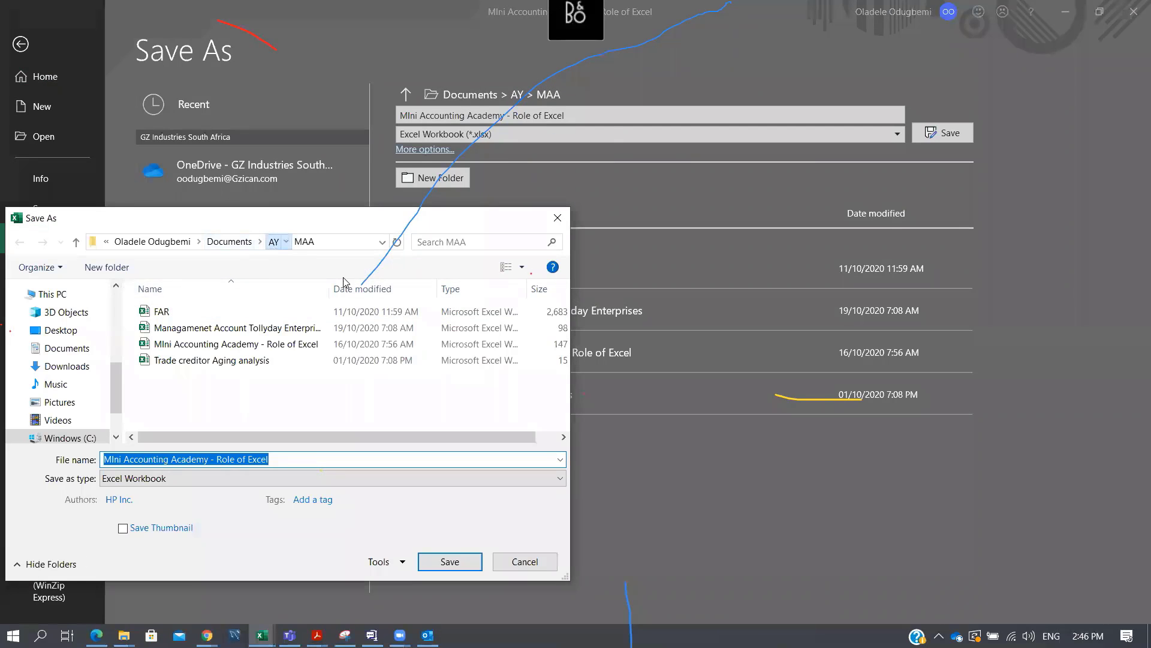
pyautogui.click(274, 241)
pyautogui.moveTo(563, 313); pyautogui.dragTo(559, 282)
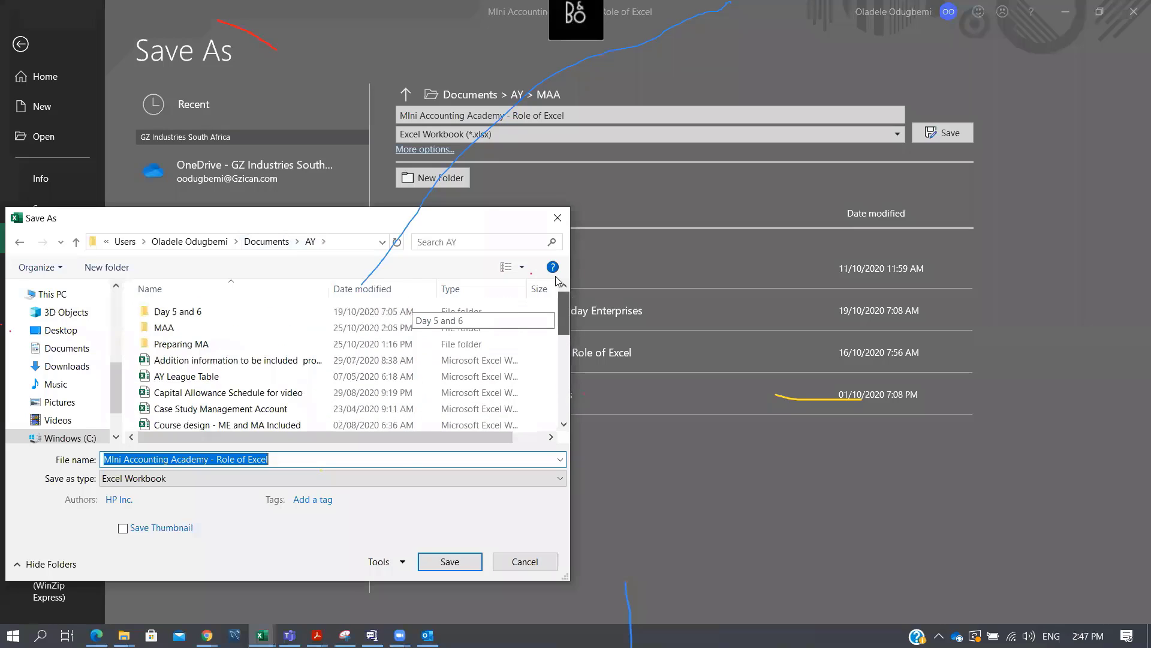
pyautogui.doubleClick(181, 344)
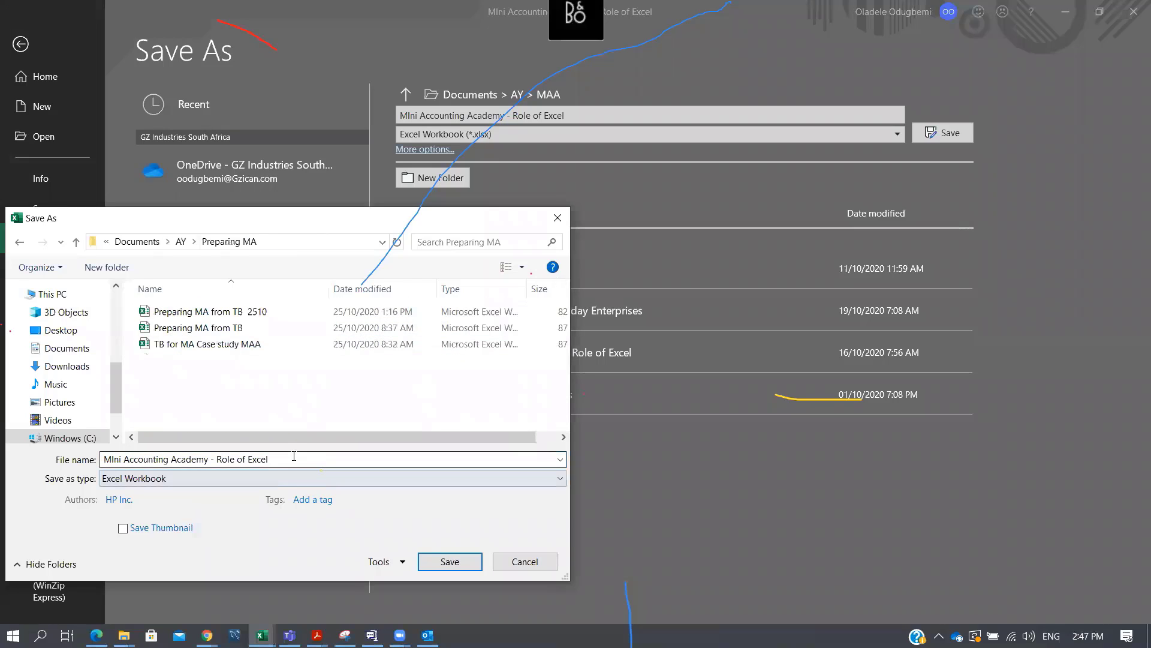
pyautogui.click(351, 458)
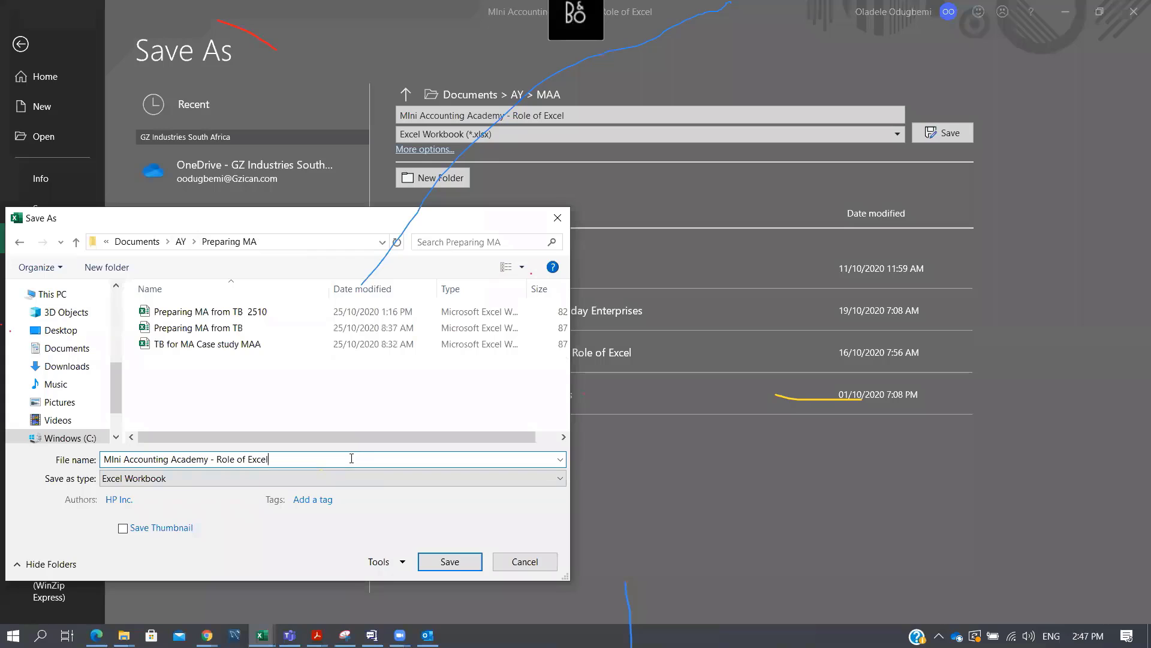
pyautogui.write('2510')
pyautogui.press('Return')
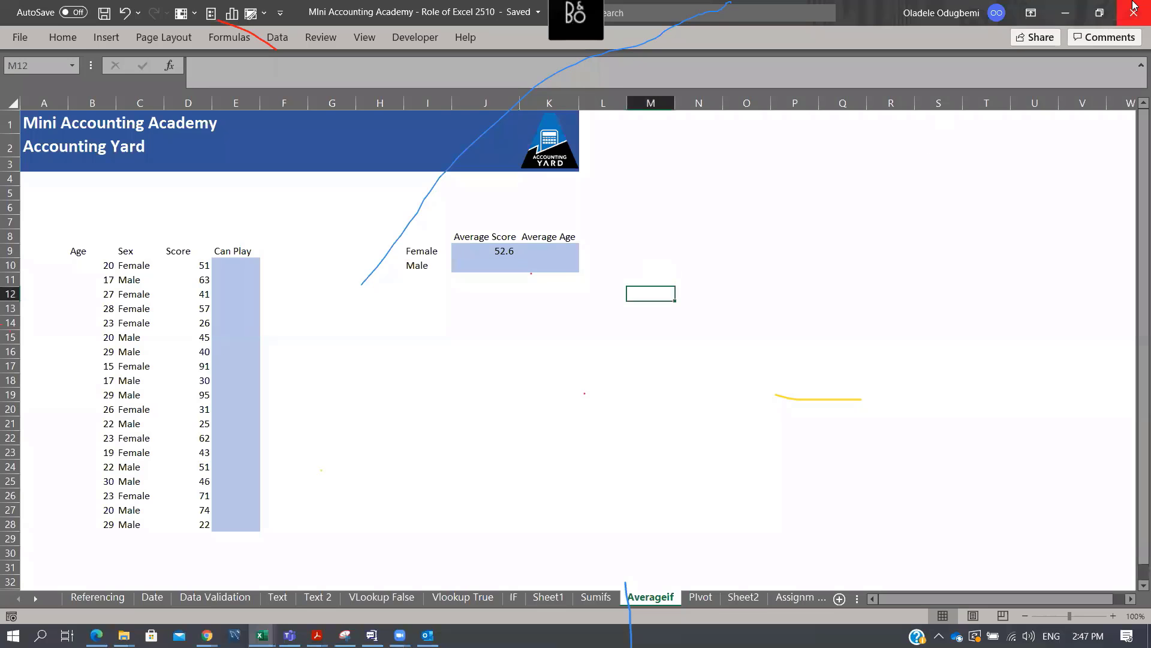
# Close the saved workbook, and close the Accounting Yard Prepayment Schedule workbook without saving its changes
pyautogui.click(1134, 9)
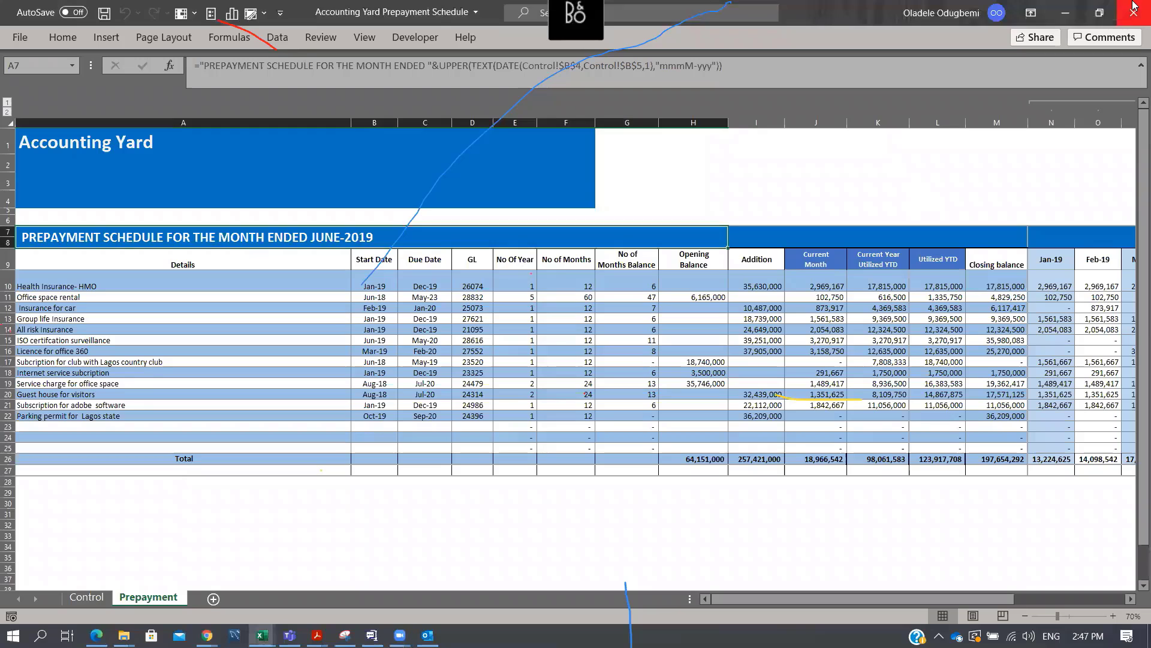
pyautogui.click(1134, 12)
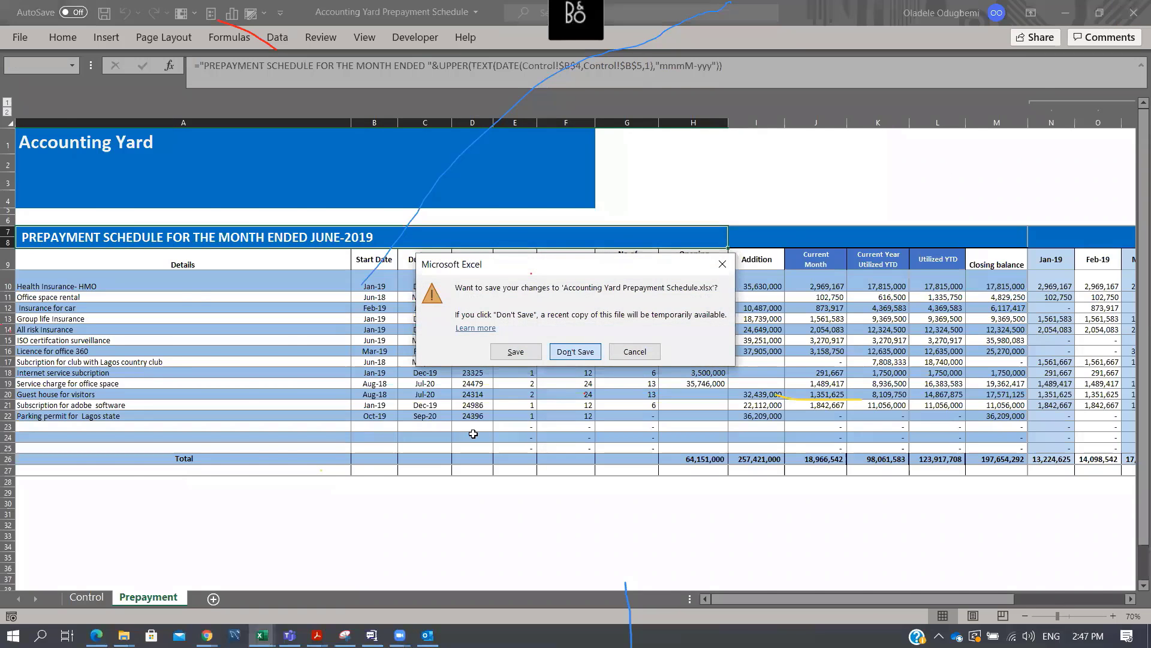
pyautogui.click(575, 352)
pyautogui.click(428, 635)
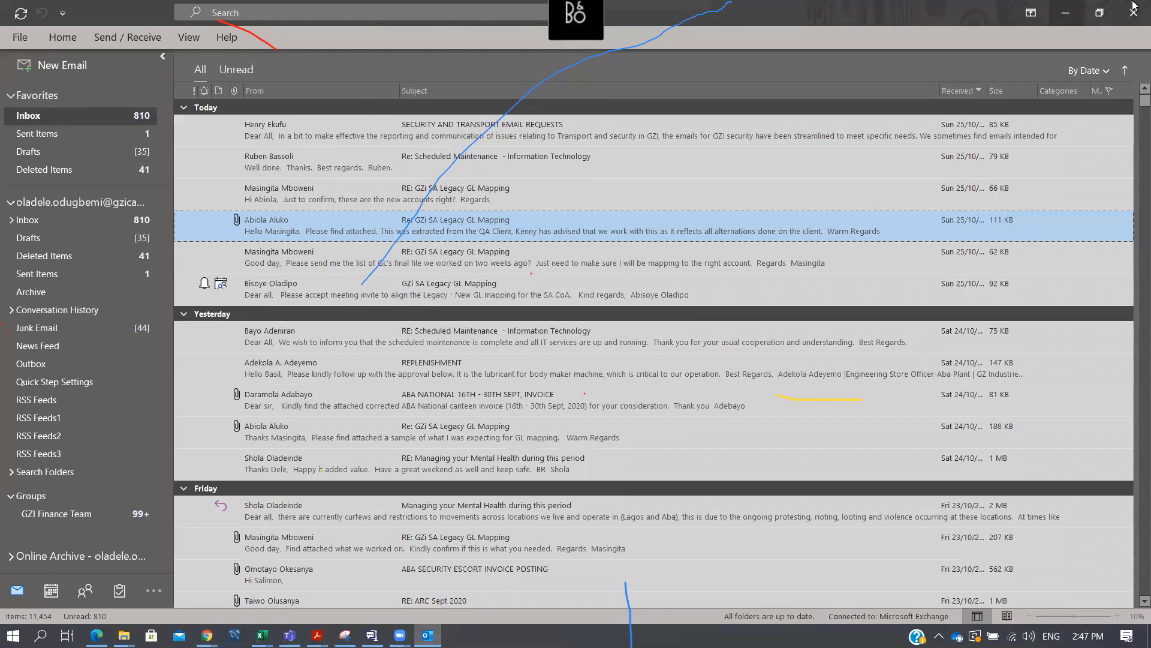
pyautogui.click(1065, 12)
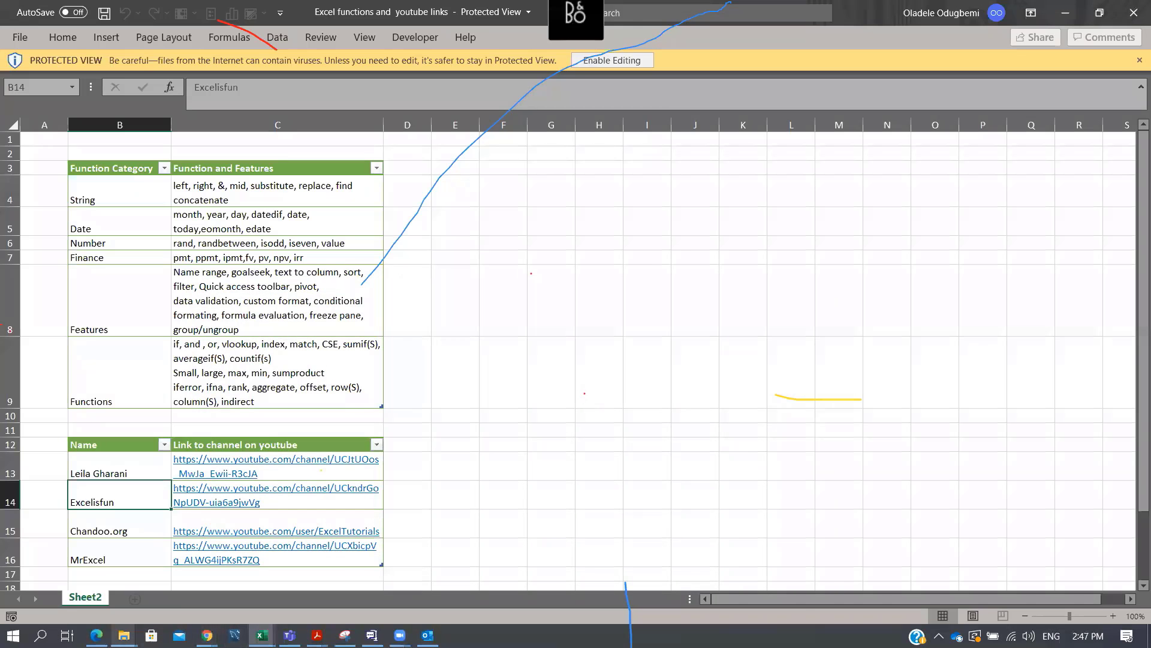
# In File Explorer, go to Documents > AY > Preparing MA and open the workbook "Preparing MA from TB 2510"
pyautogui.click(123, 635)
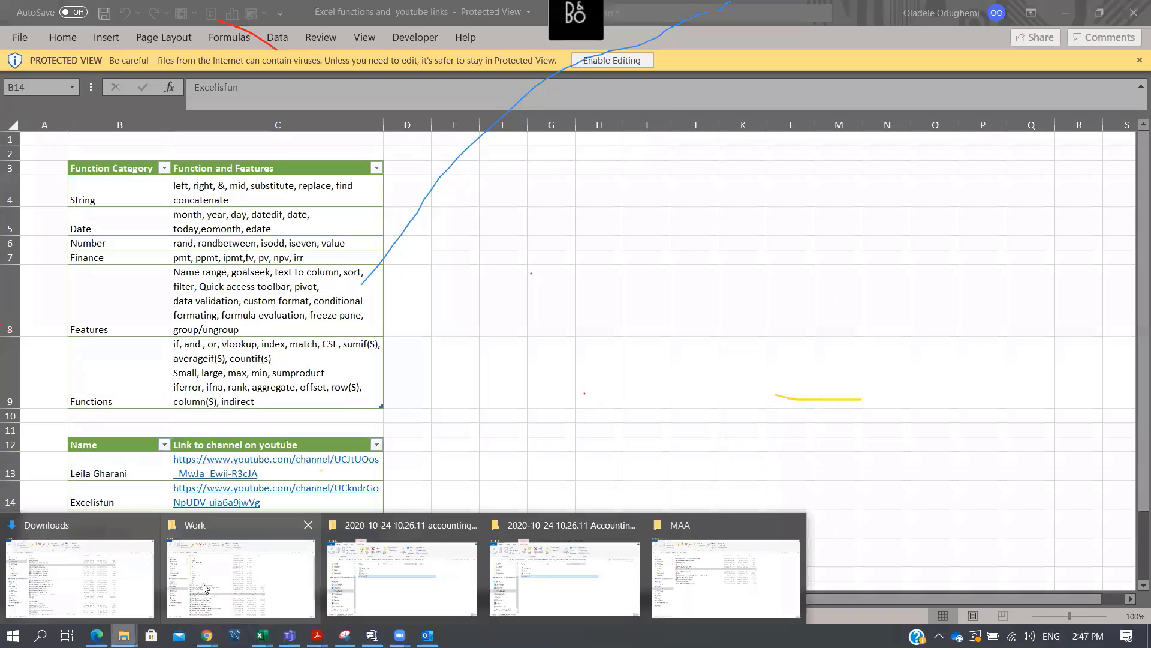
pyautogui.click(690, 563)
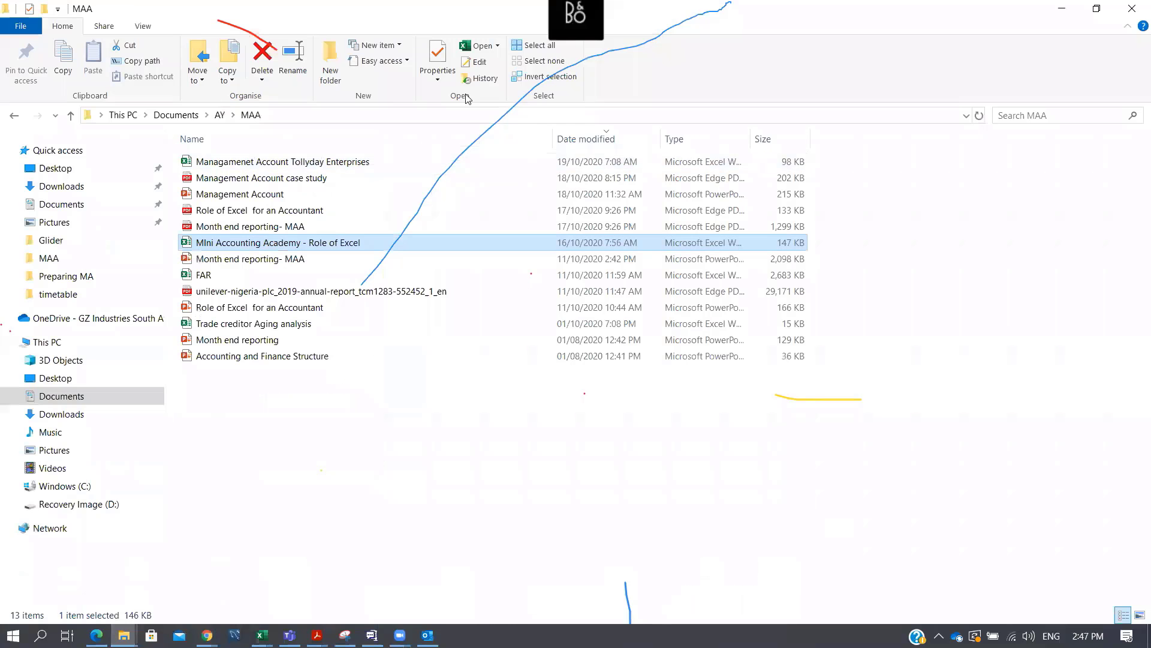
pyautogui.click(226, 118)
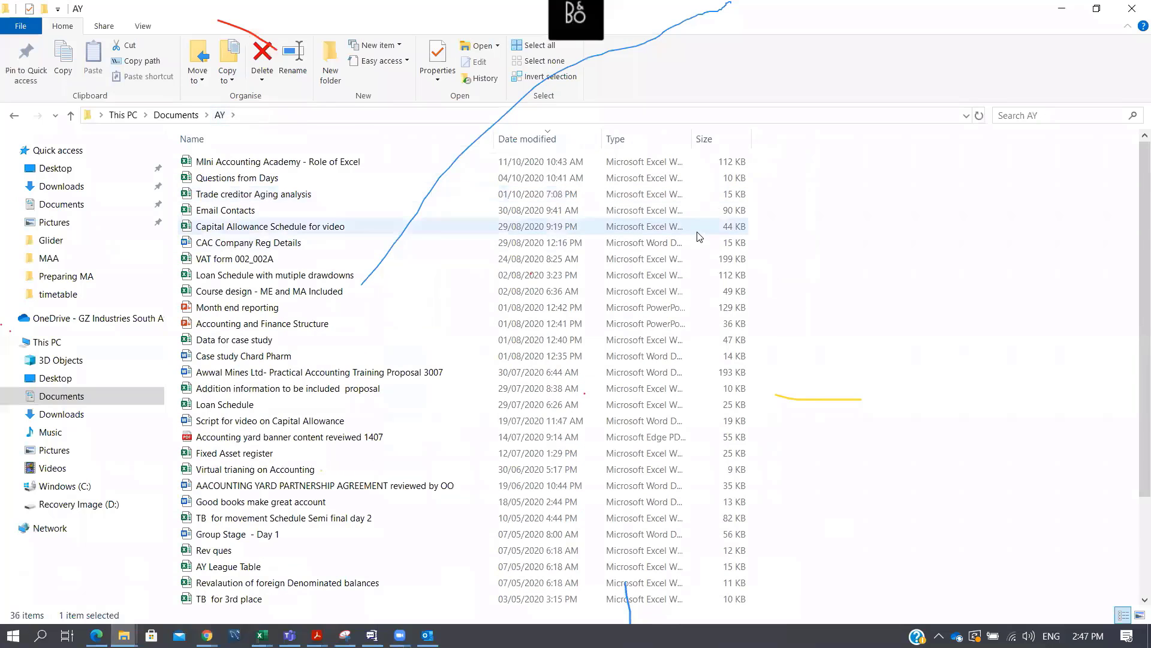
pyautogui.scroll(-3, 690, 240)
pyautogui.doubleClick(273, 566)
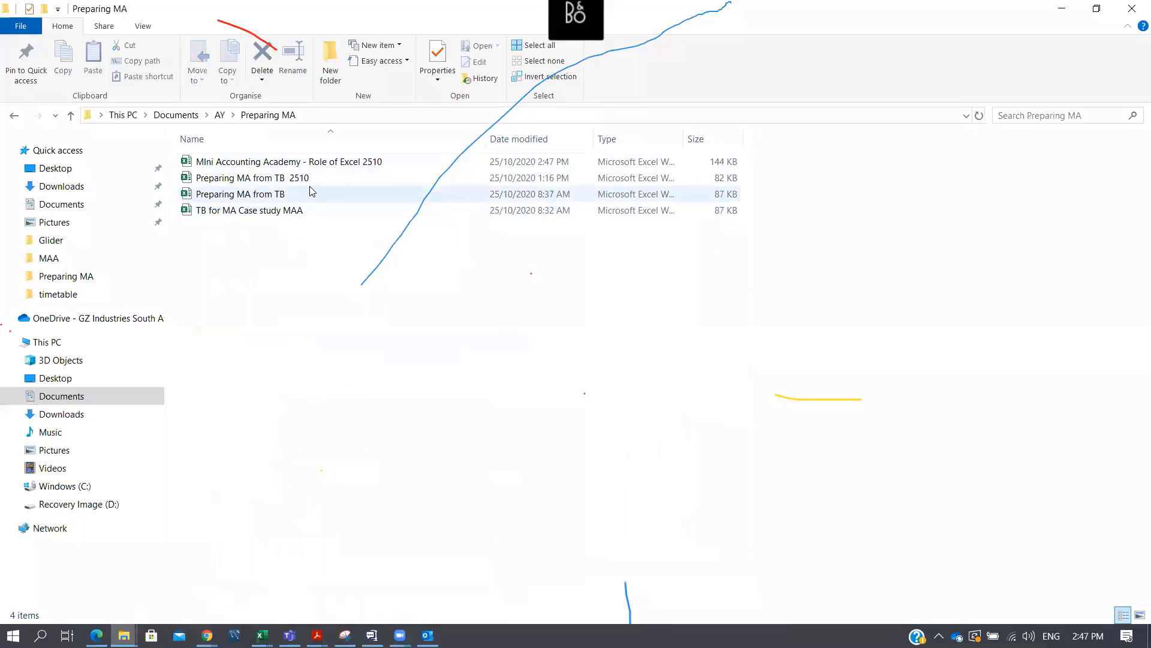
pyautogui.doubleClick(288, 178)
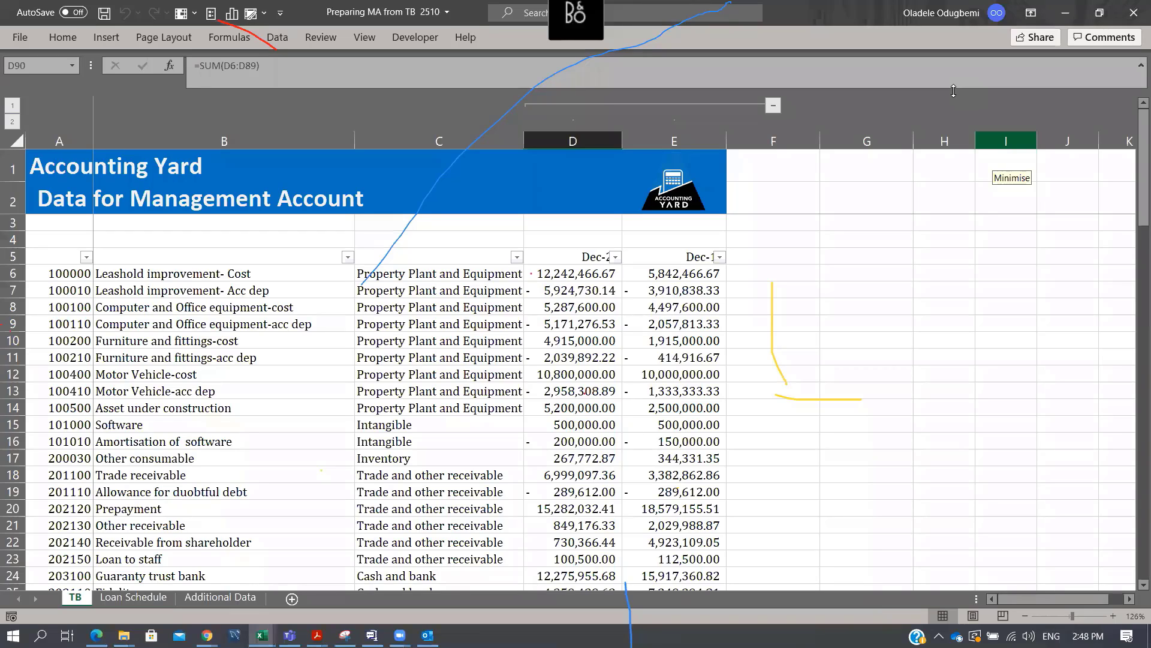
pyautogui.click(953, 91)
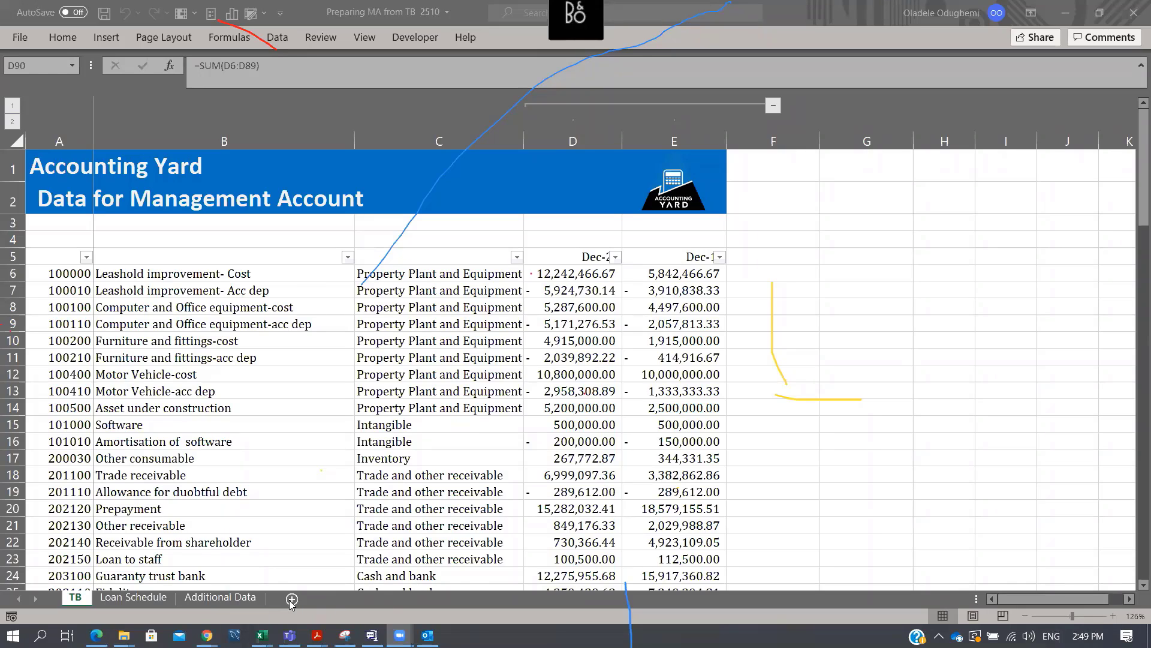
# Create a new blank workbook and enter IS in cell B5
pyautogui.click(262, 635)
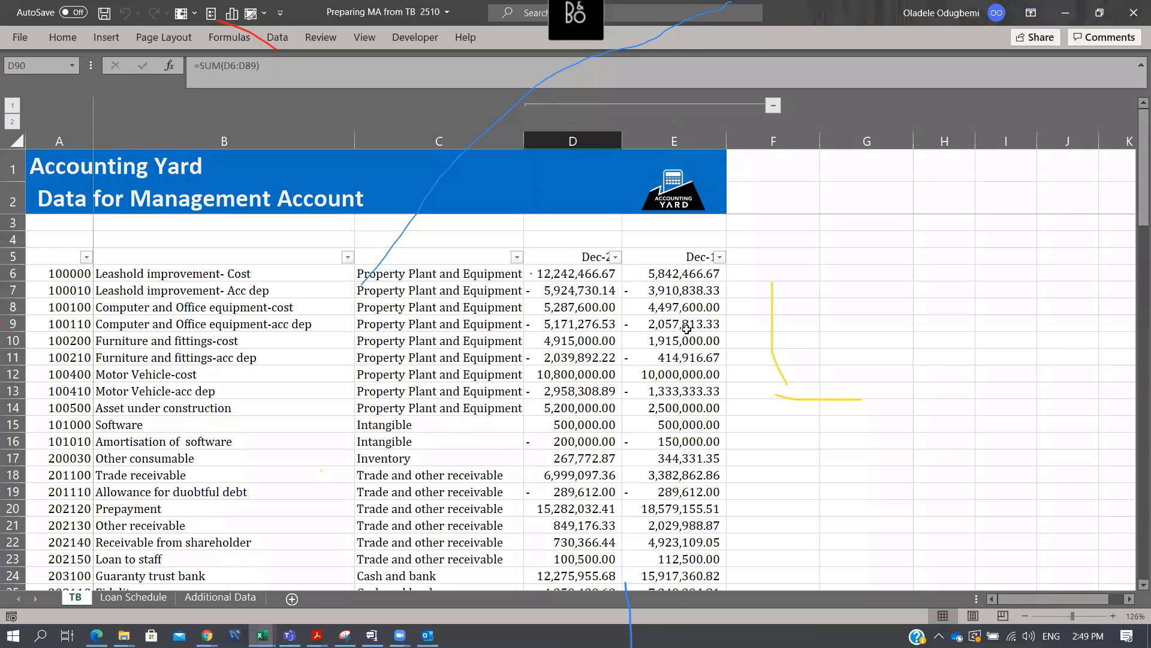
pyautogui.hotkey('ctrl', 'n')
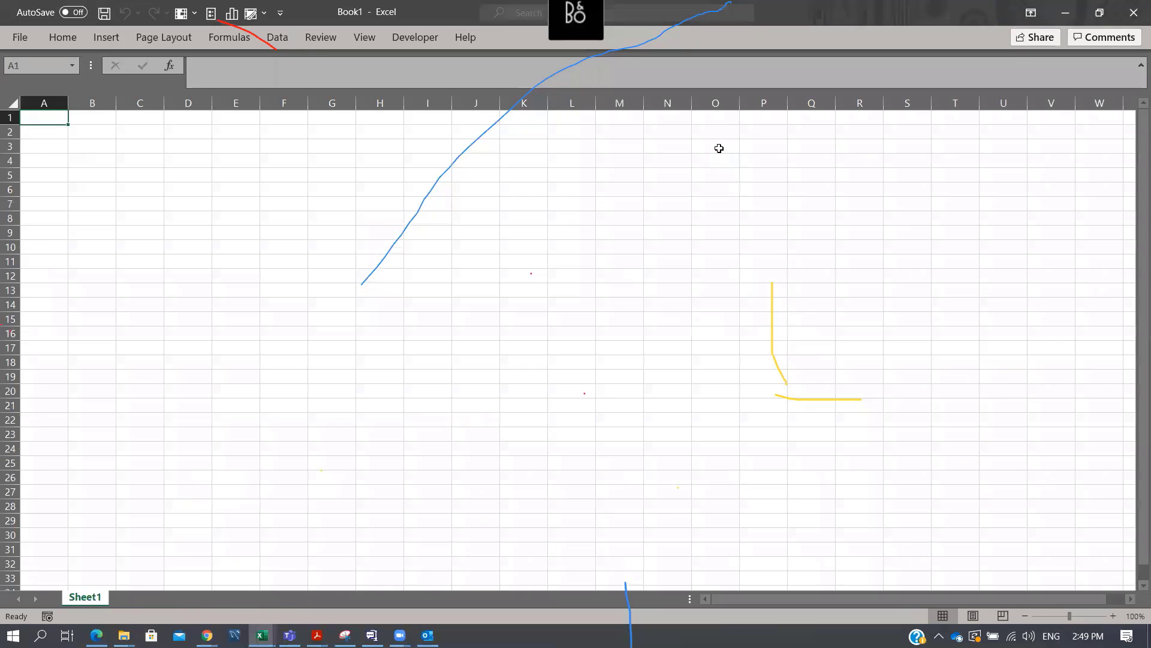
pyautogui.press('Right')
pyautogui.press('Down')
pyautogui.press('Down')
pyautogui.press('Down')
pyautogui.press('Down')
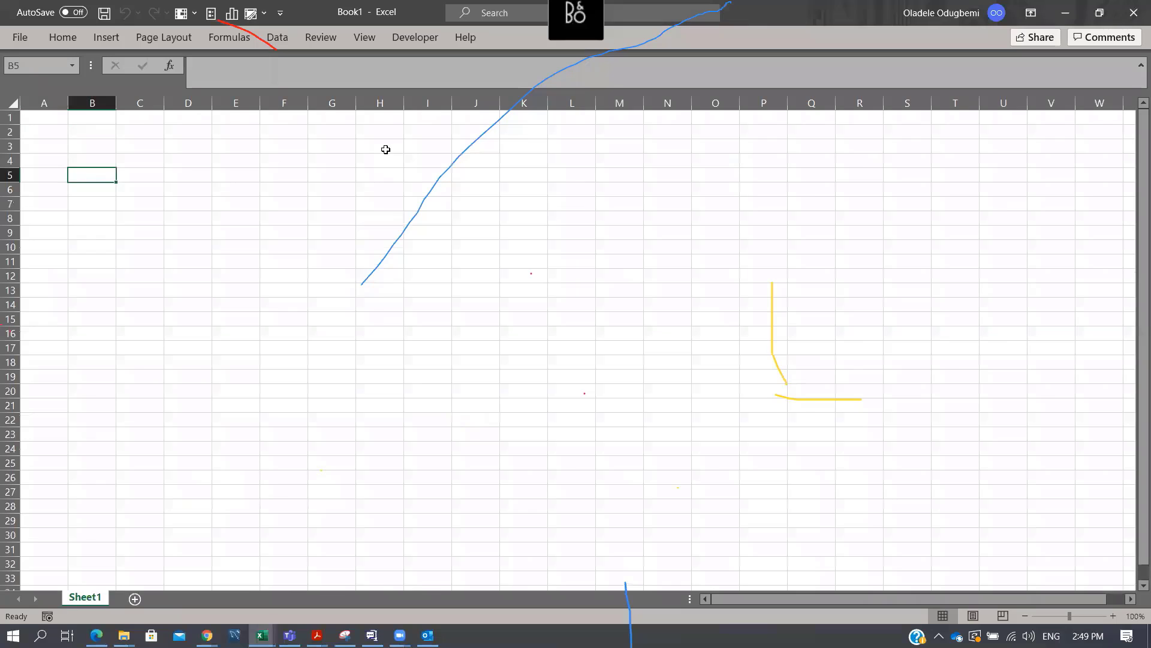
pyautogui.write('IS')
pyautogui.press('Up')
pyautogui.press('Down')
pyautogui.press('Down')
# Continue the list of statements below IS with SOFP, CF and Notes in cells B6 to B8
pyautogui.write('SOP')
pyautogui.press('BackSpace')
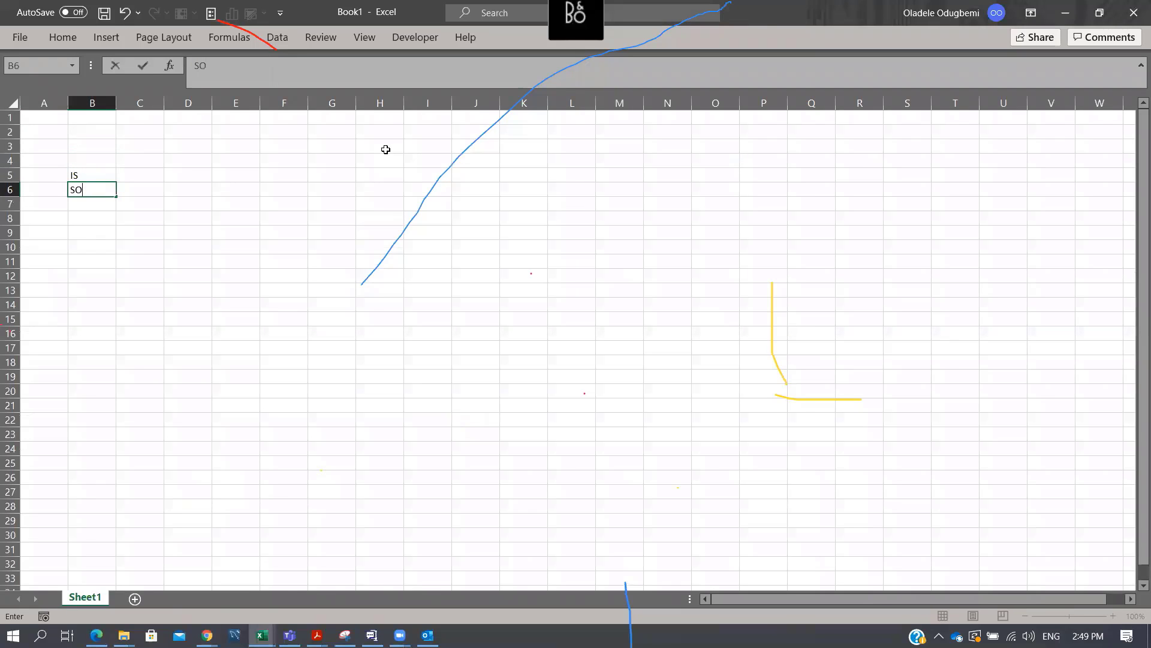
pyautogui.write('FP')
pyautogui.press('Return')
pyautogui.write('C')
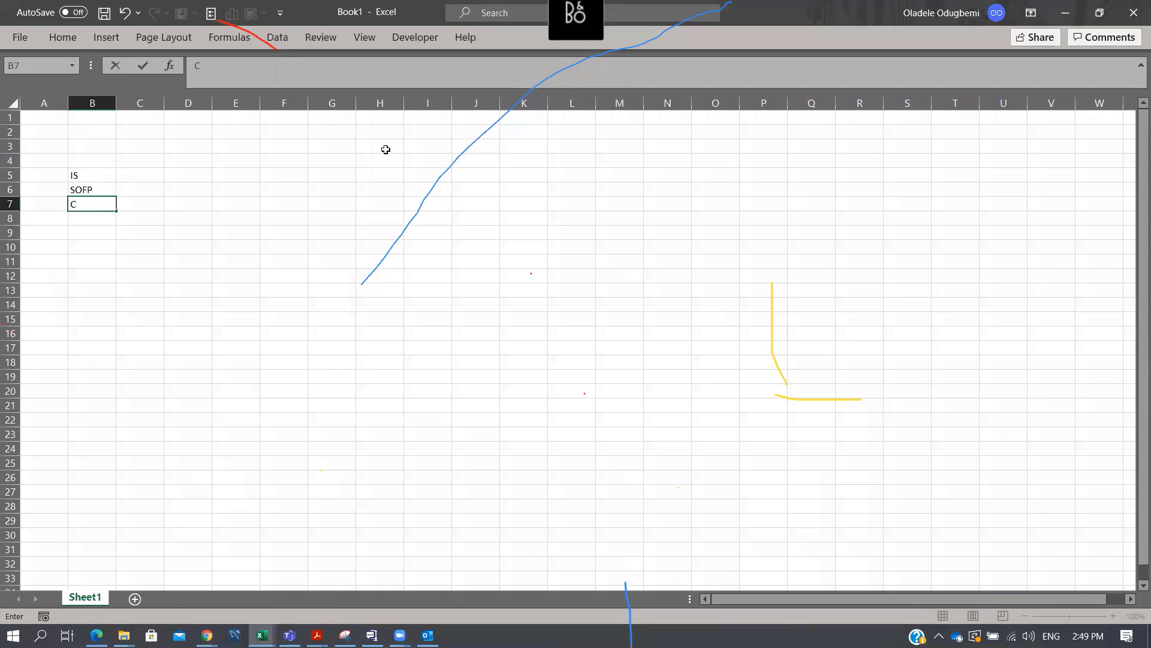
pyautogui.write('F')
pyautogui.press('Return')
pyautogui.write('Note')
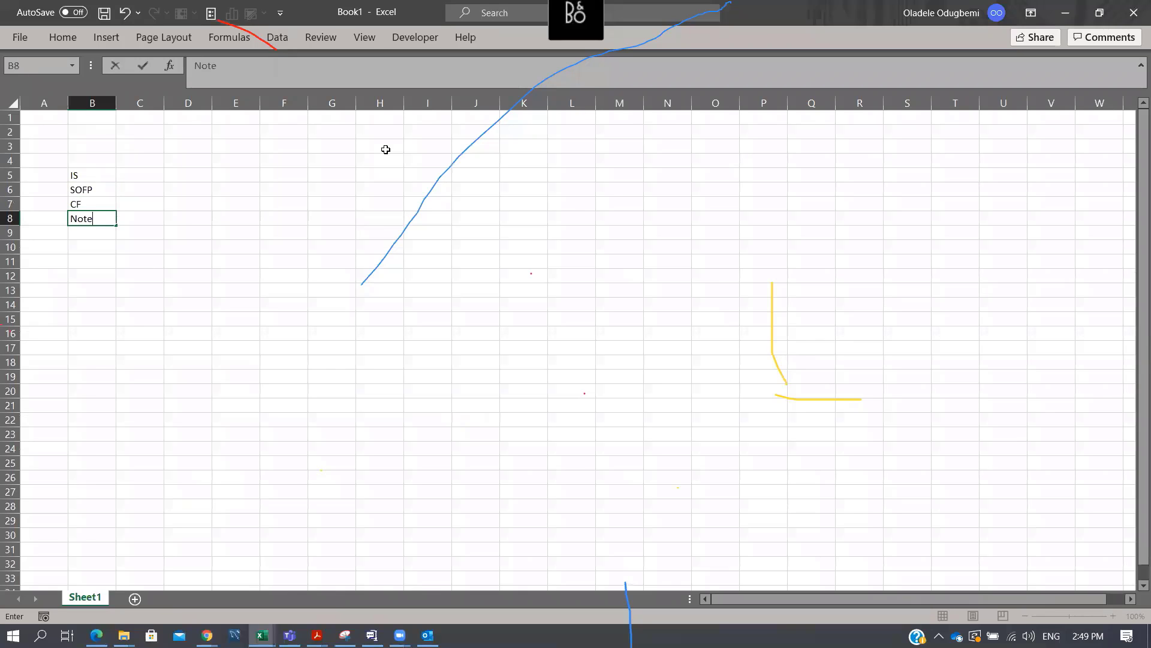
pyautogui.write('s')
pyautogui.press('Return')
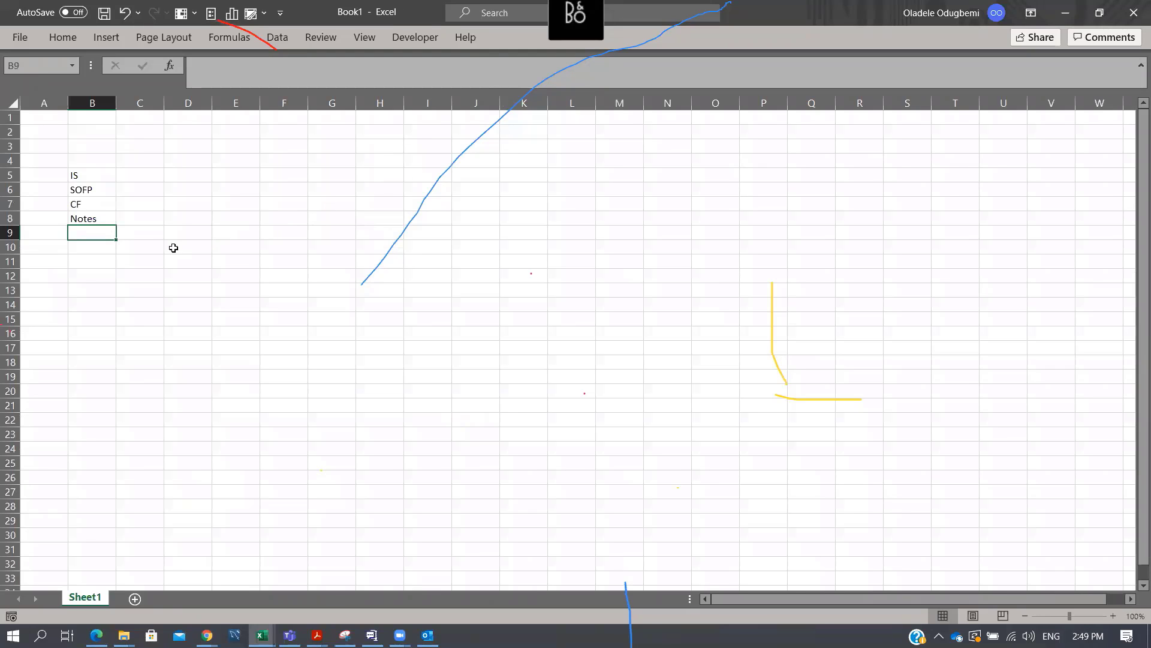
# Start the reporting flow layout with TB in C12 and Notes in D12
pyautogui.click(283, 256)
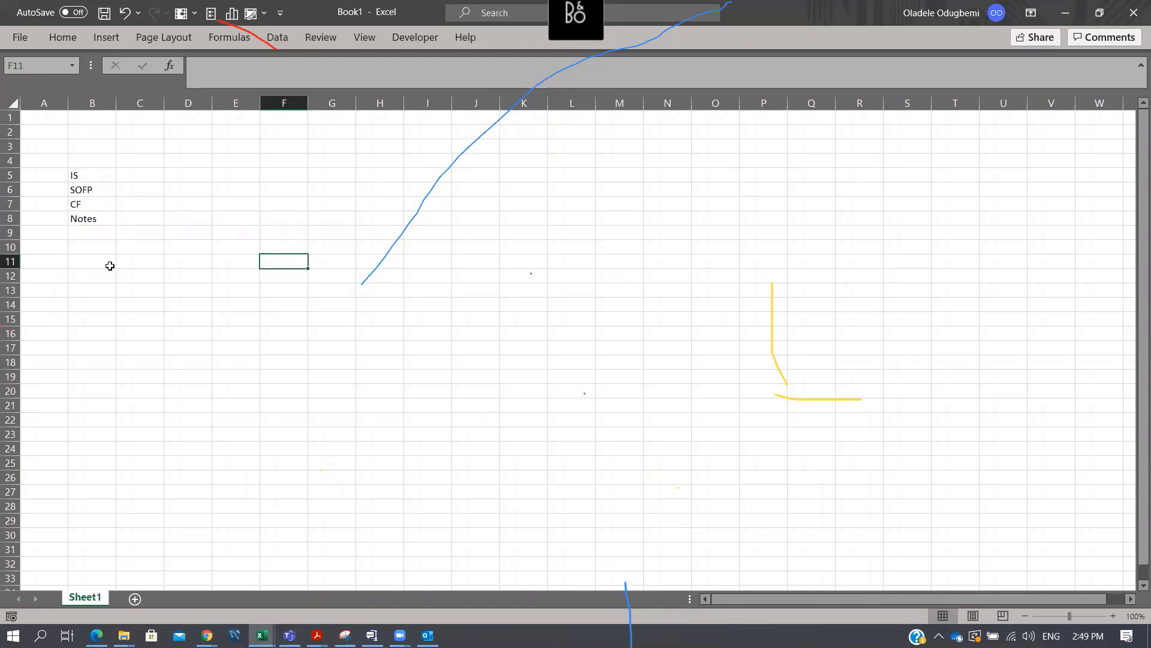
pyautogui.click(148, 270)
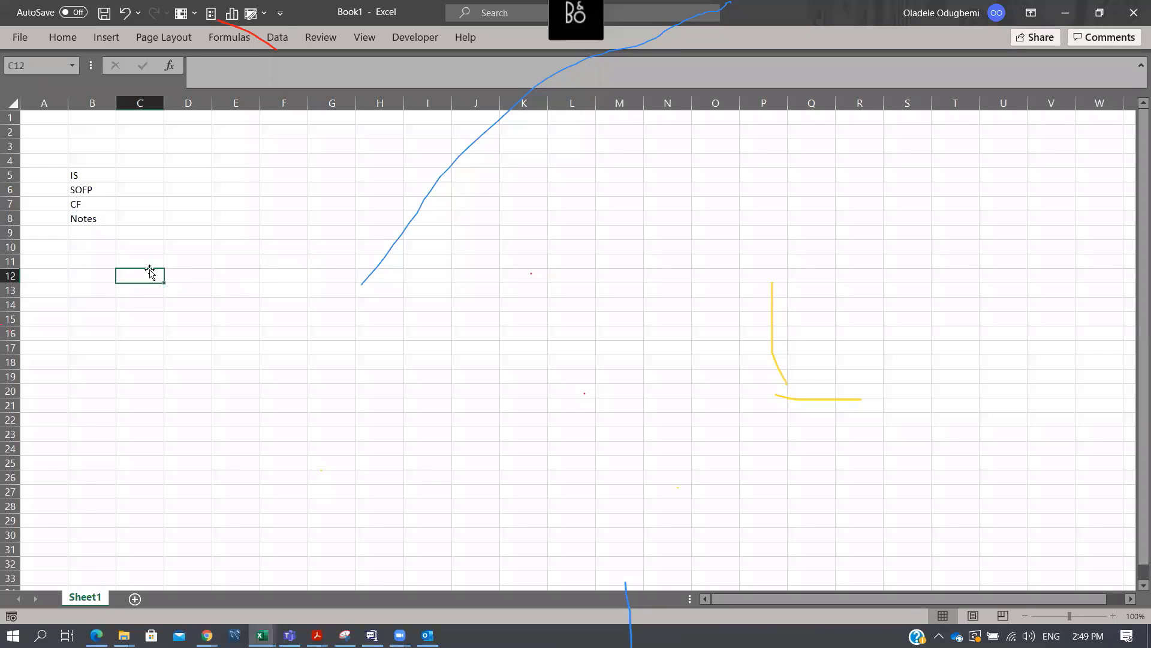
pyautogui.write('TB')
pyautogui.press('Tab')
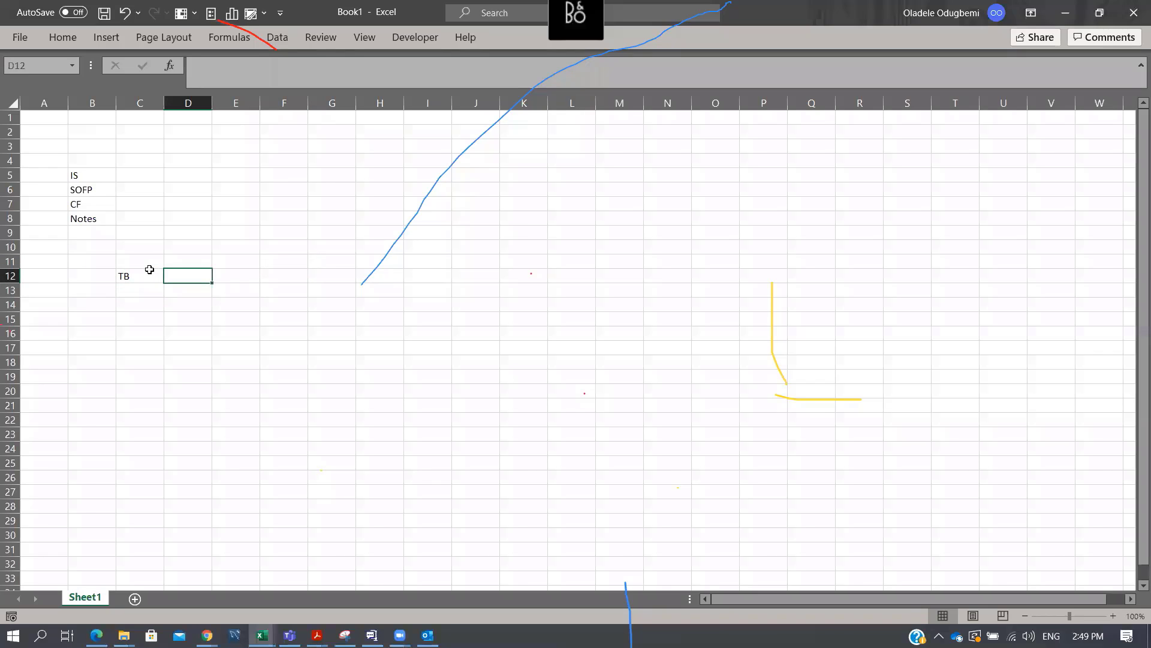
pyautogui.write('Notes')
pyautogui.press('Tab')
# Complete the reporting flow layout by entering IS, SOFP and CF in cells E11 to E13
pyautogui.press('Up')
pyautogui.write('IS')
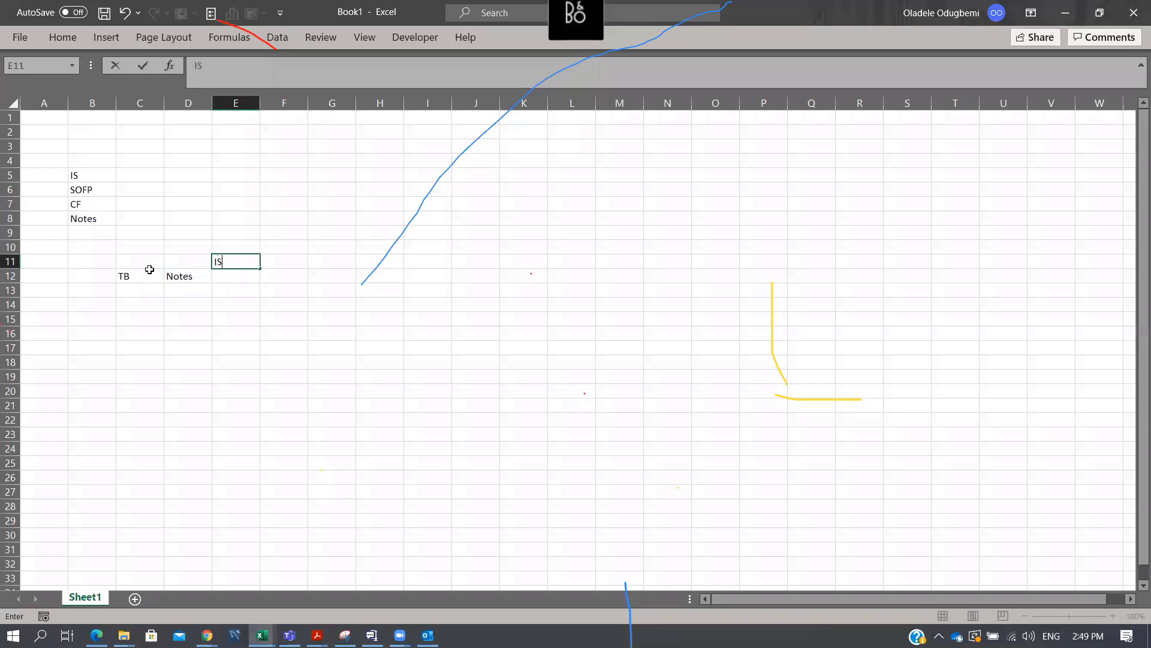
pyautogui.press('Return')
pyautogui.write('SOFP')
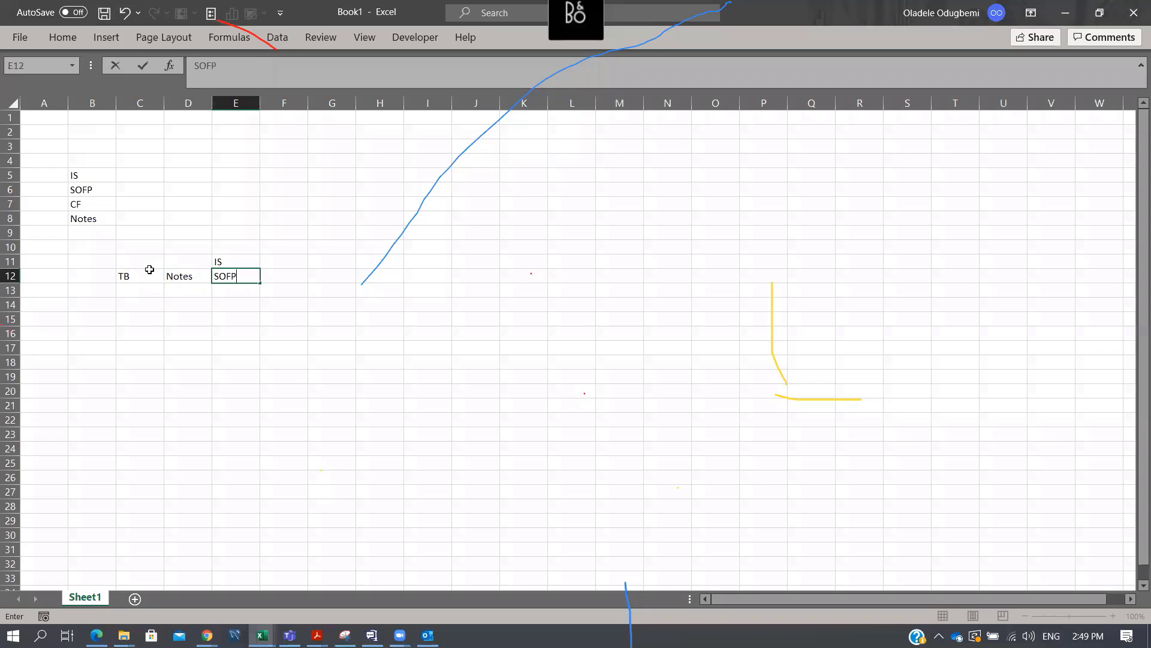
pyautogui.press('Return')
pyautogui.write('CF')
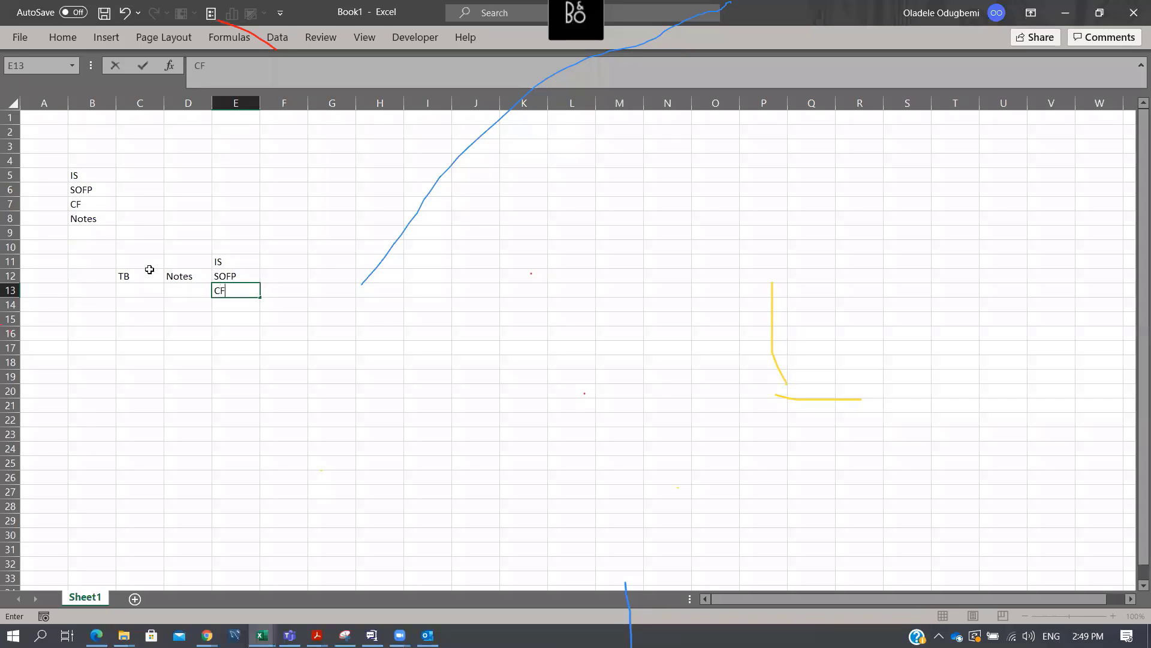
pyautogui.press('Return')
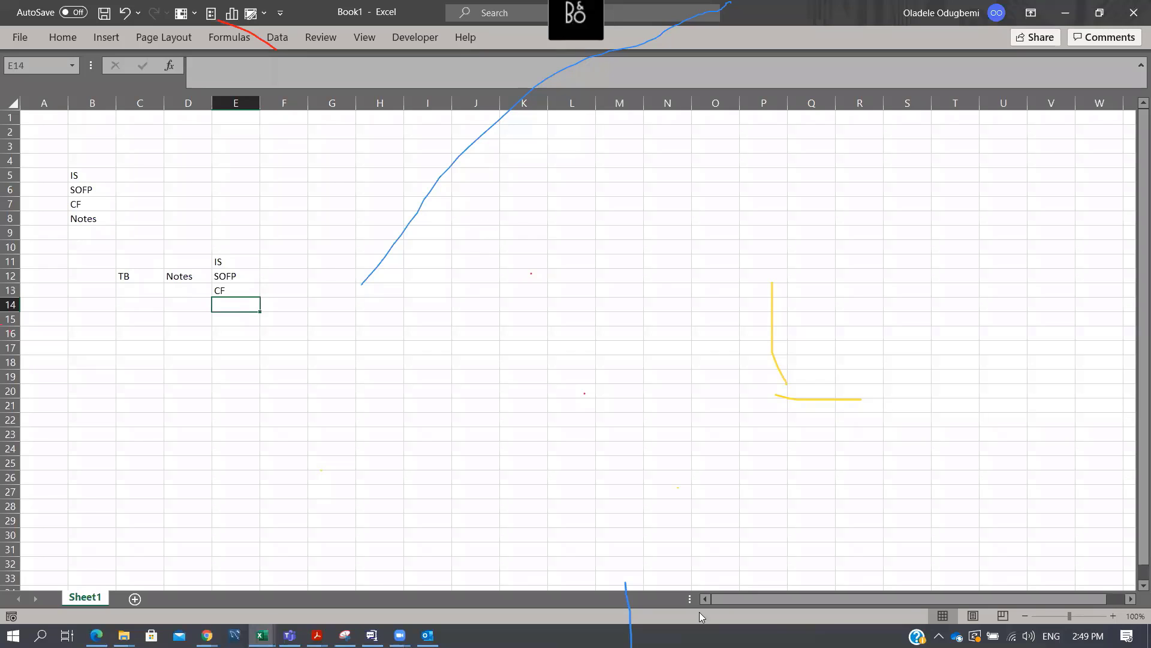
pyautogui.click(107, 285)
pyautogui.moveTo(106, 269); pyautogui.dragTo(129, 345)
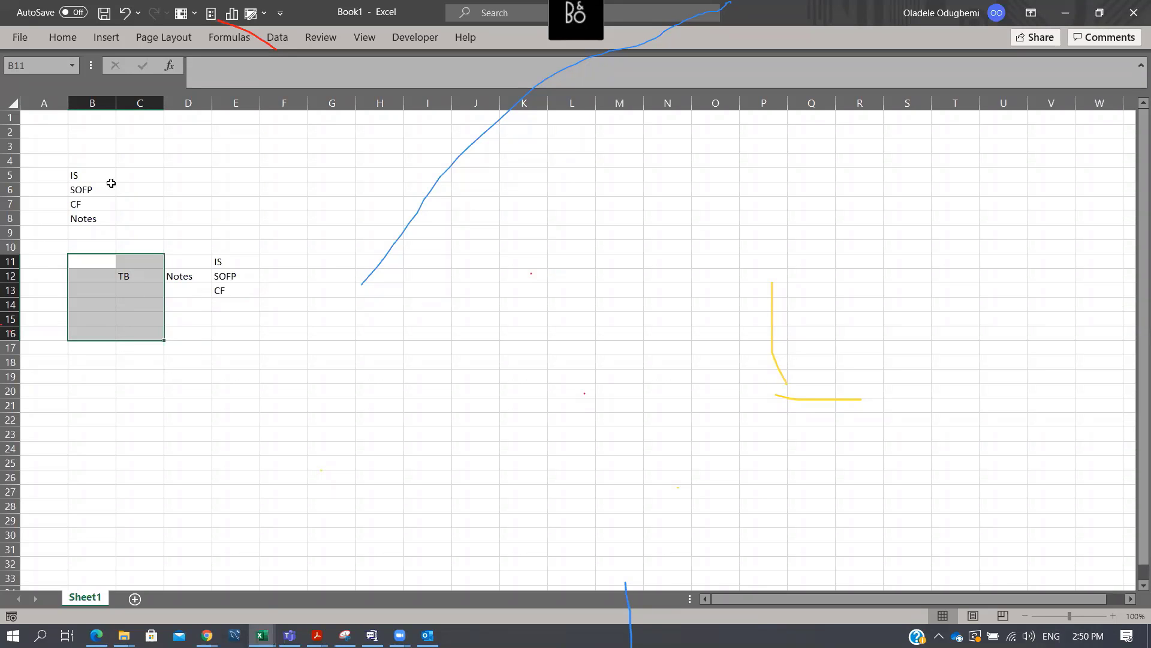
pyautogui.click(127, 282)
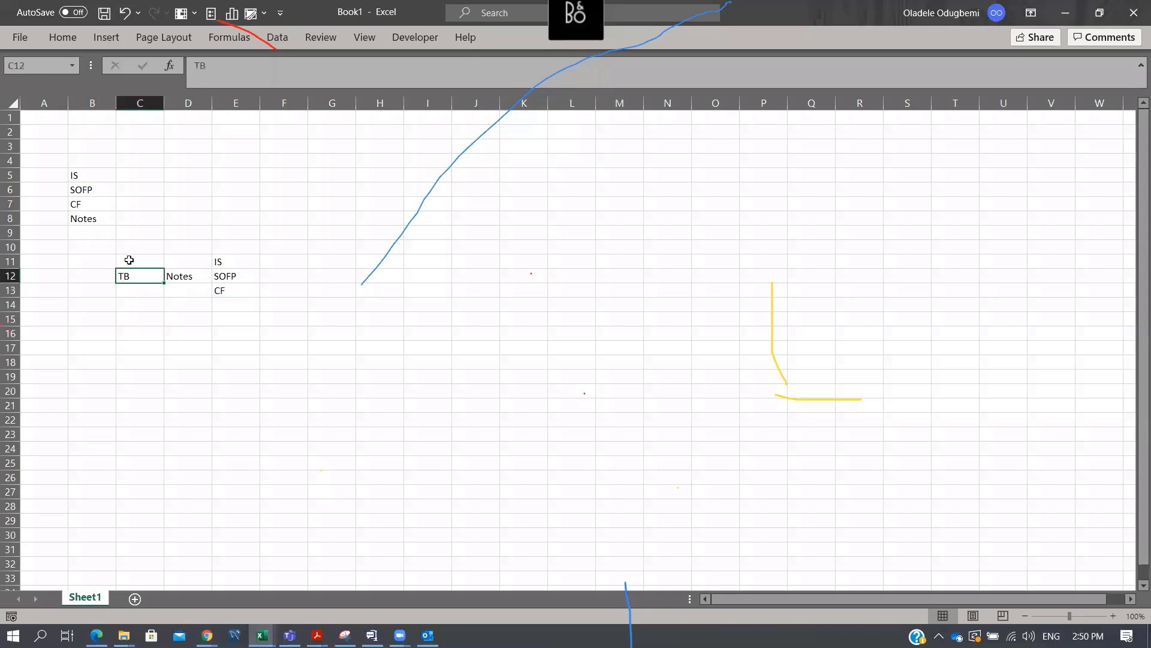
pyautogui.moveTo(130, 260); pyautogui.dragTo(144, 349)
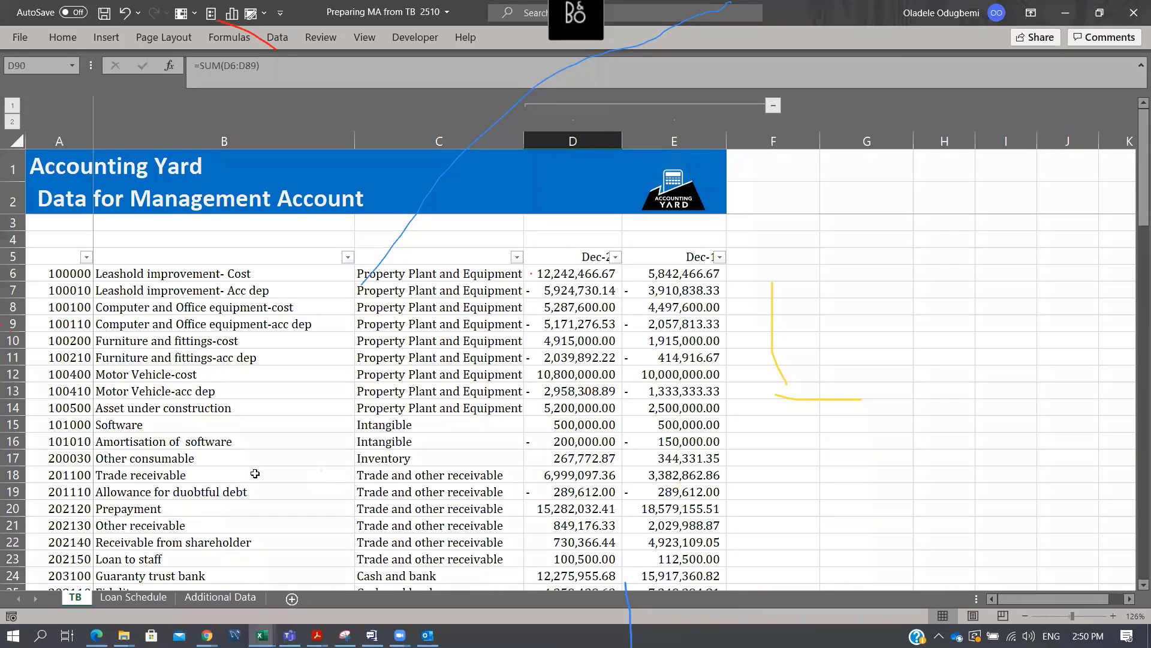
# In the "Preparing MA from TB 2510" workbook, copy the TB classifications from C6 to C85 into column A of a new sheet and autofit that column
pyautogui.click(457, 275)
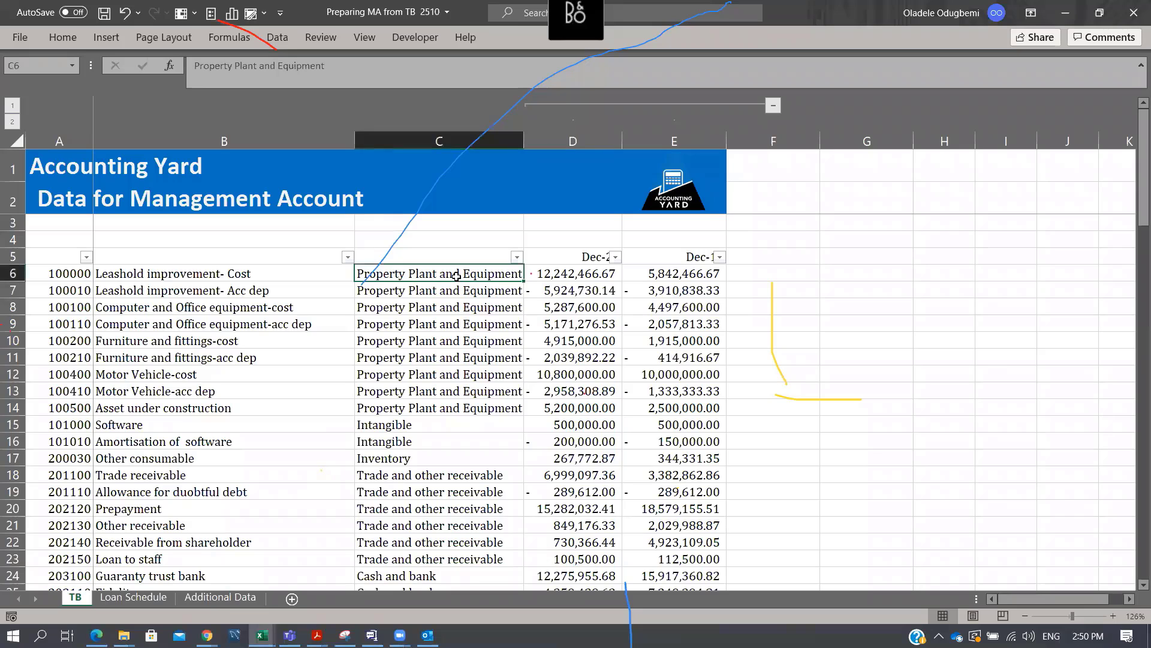
pyautogui.hotkey('ctrl', 'shift', 'Down')
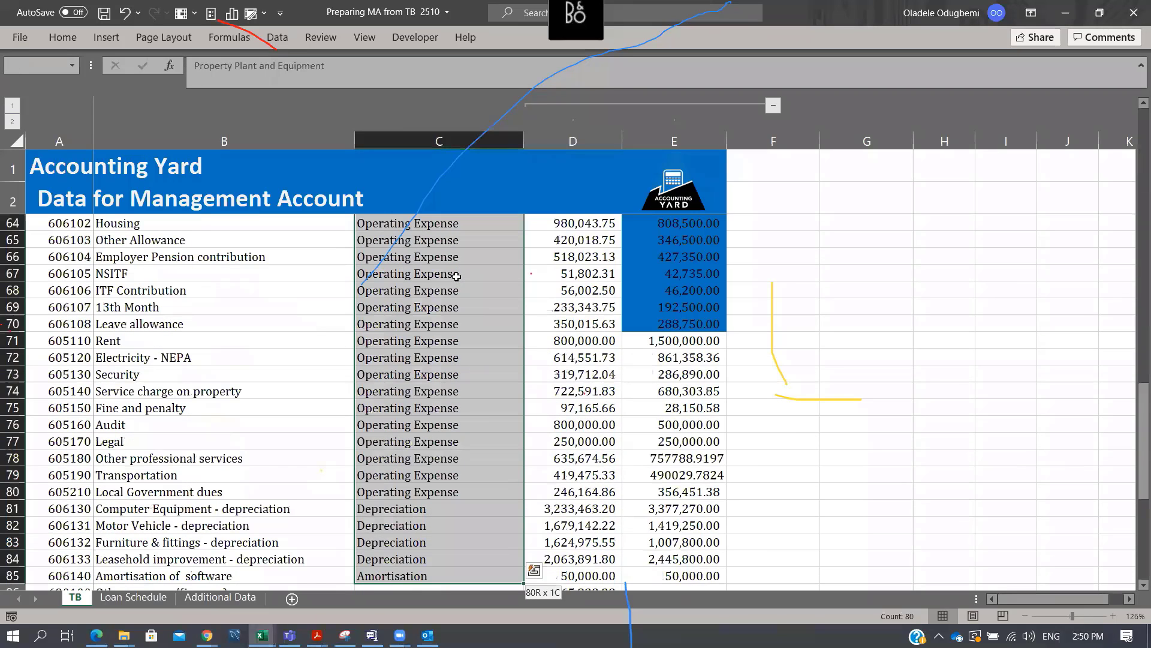
pyautogui.hotkey('ctrl', 'c')
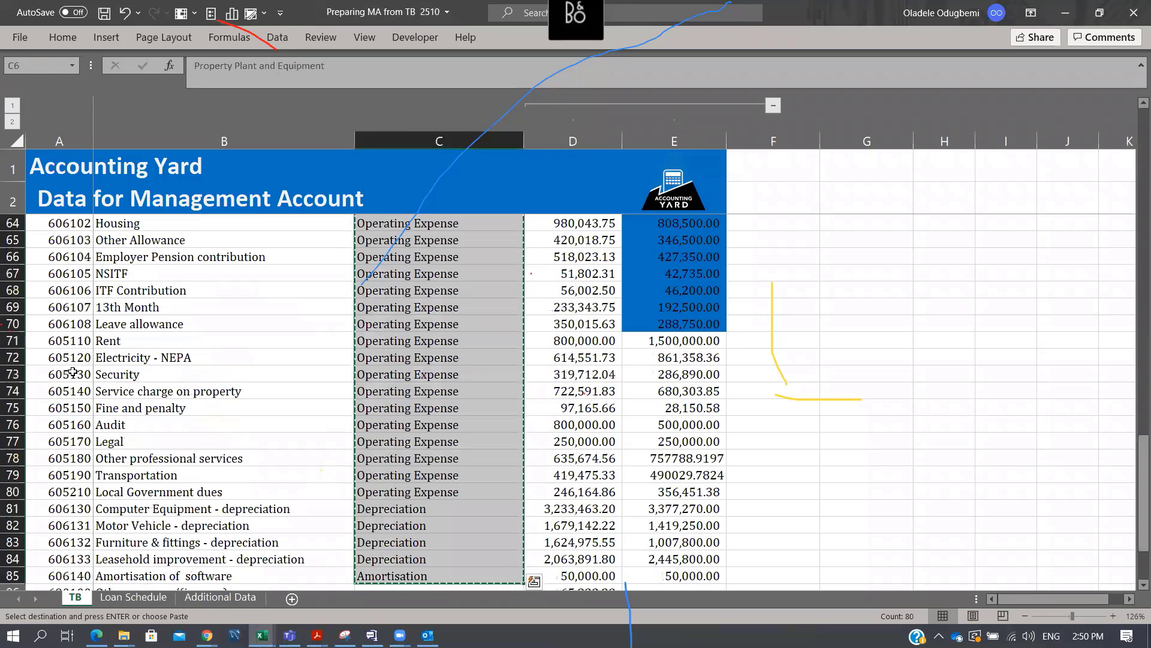
pyautogui.click(292, 598)
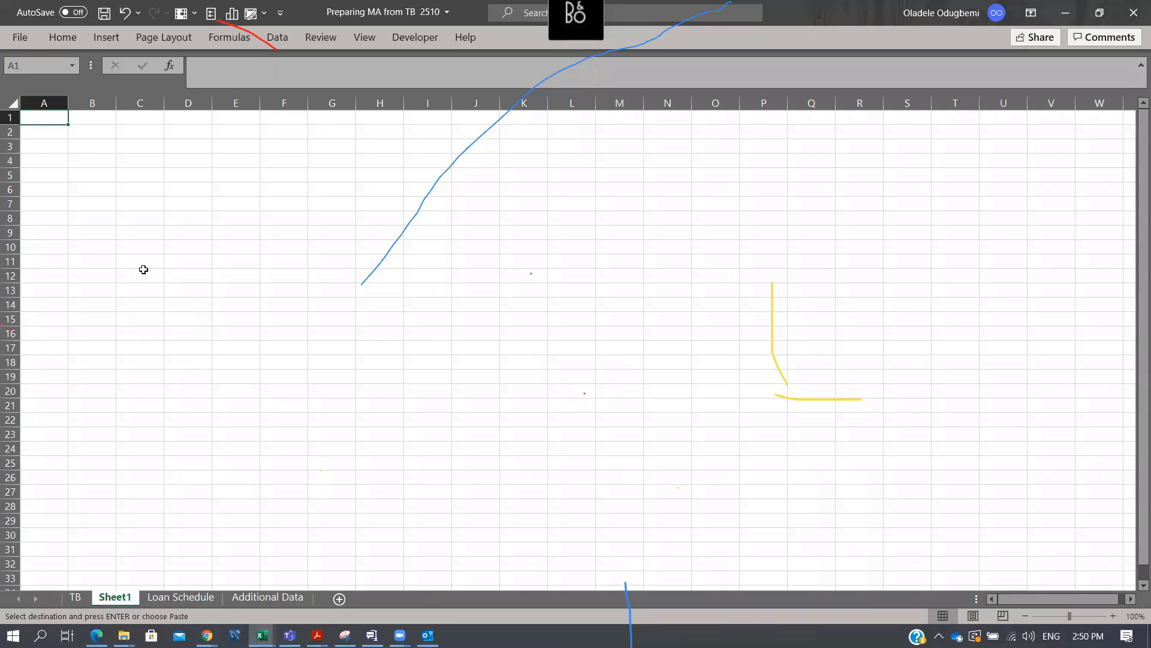
pyautogui.hotkey('ctrl', 'v')
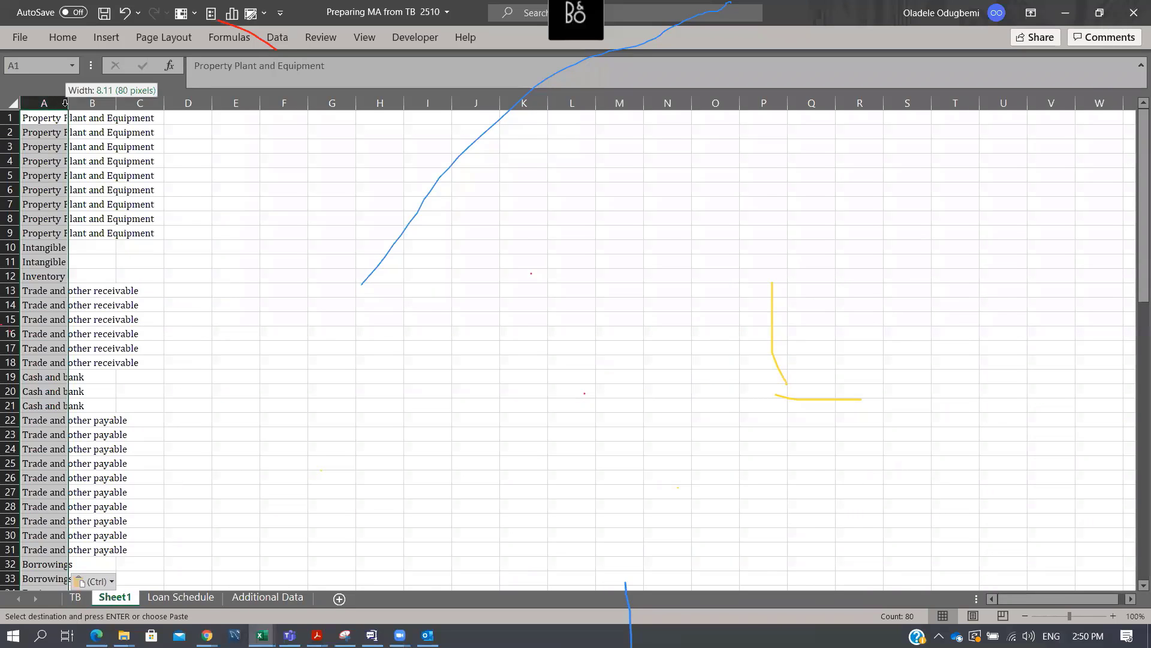
pyautogui.doubleClick(68, 102)
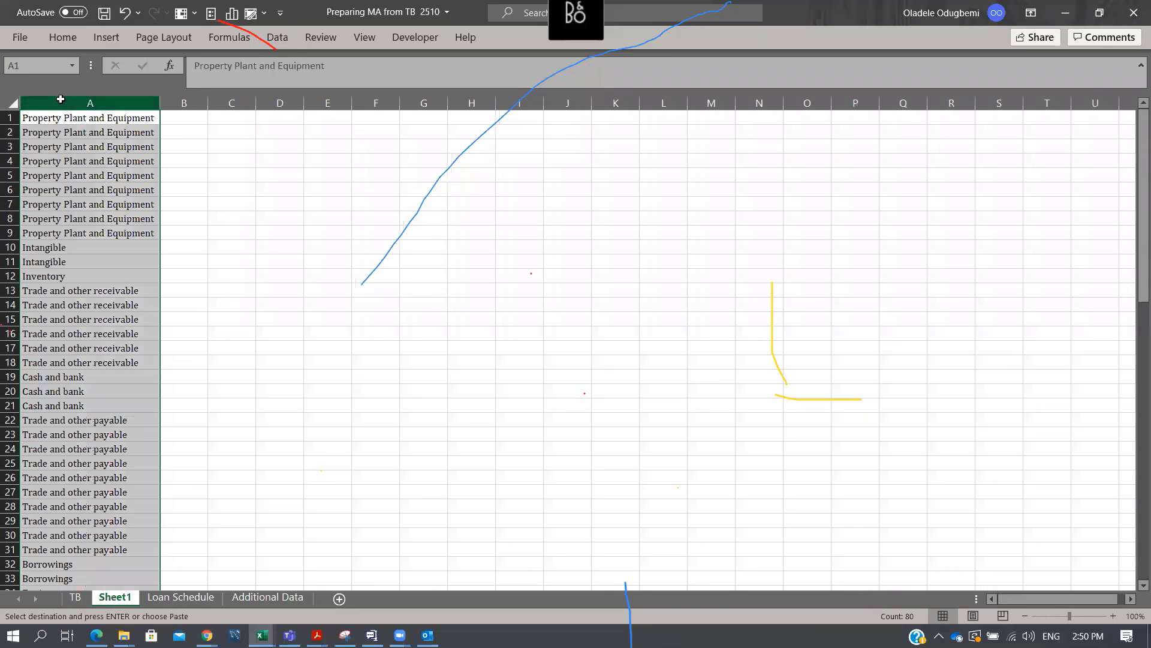
# Remove the duplicate entries from the copied classification list in column A of Sheet1
pyautogui.click(281, 39)
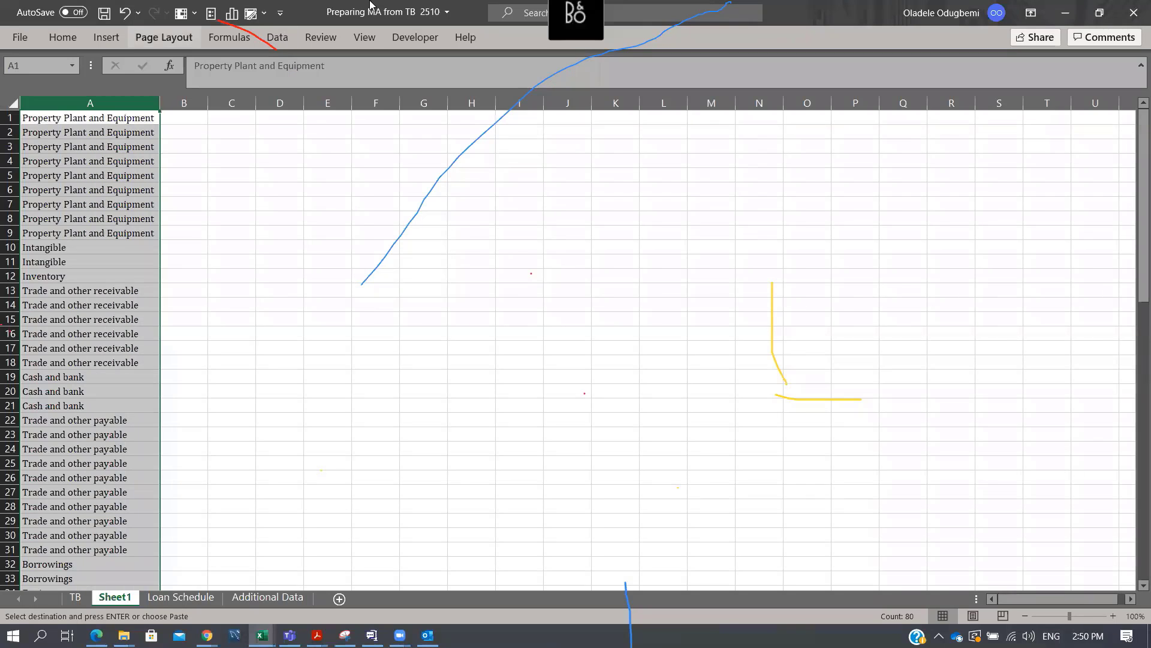
pyautogui.click(275, 40)
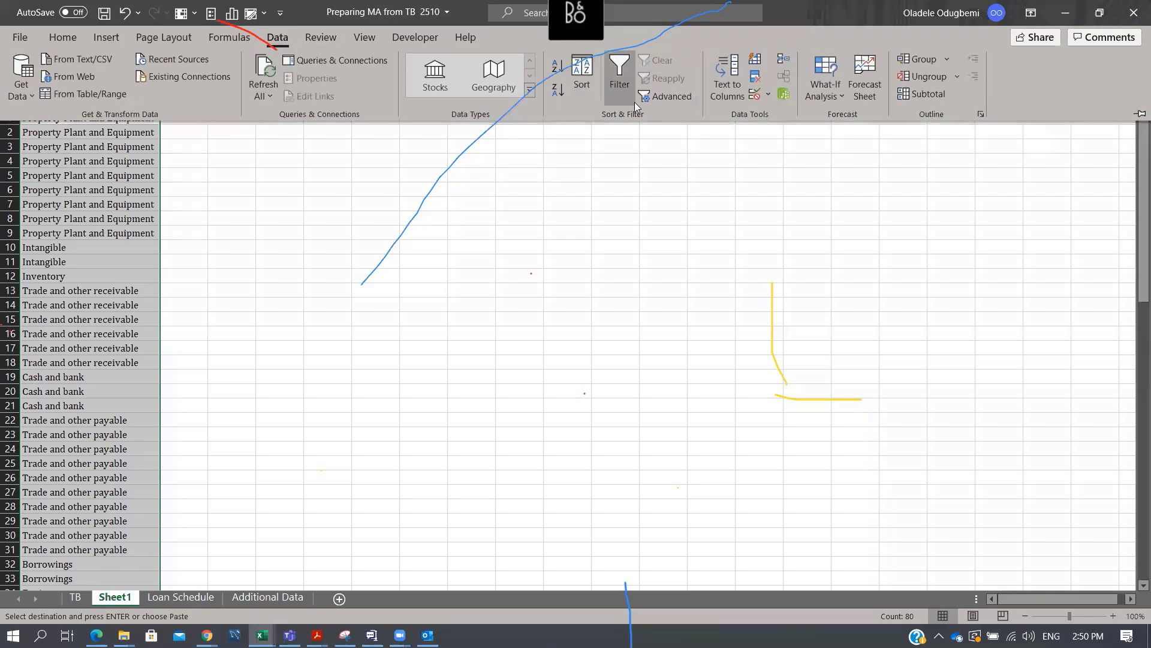
pyautogui.click(694, 71)
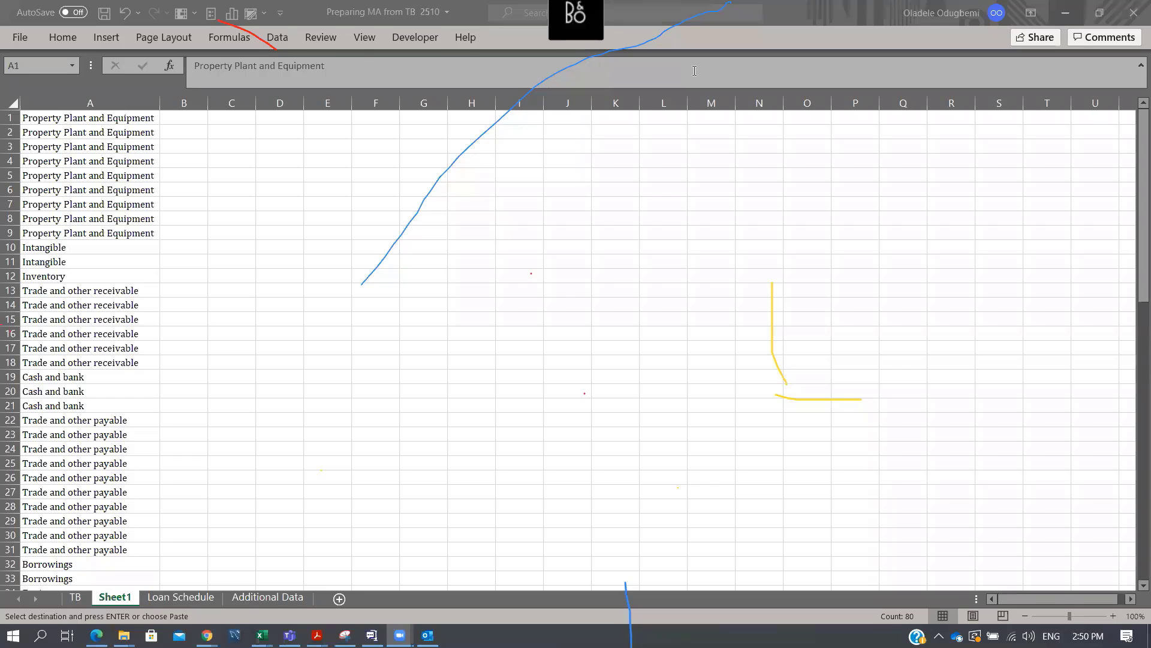
pyautogui.click(281, 39)
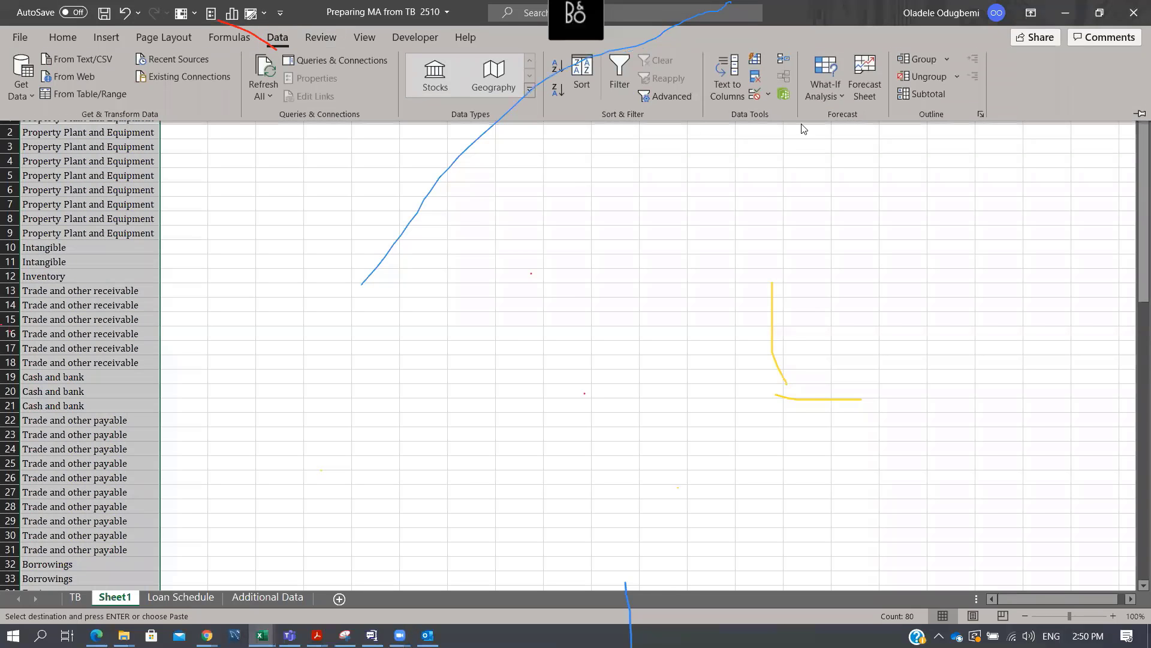
pyautogui.click(278, 37)
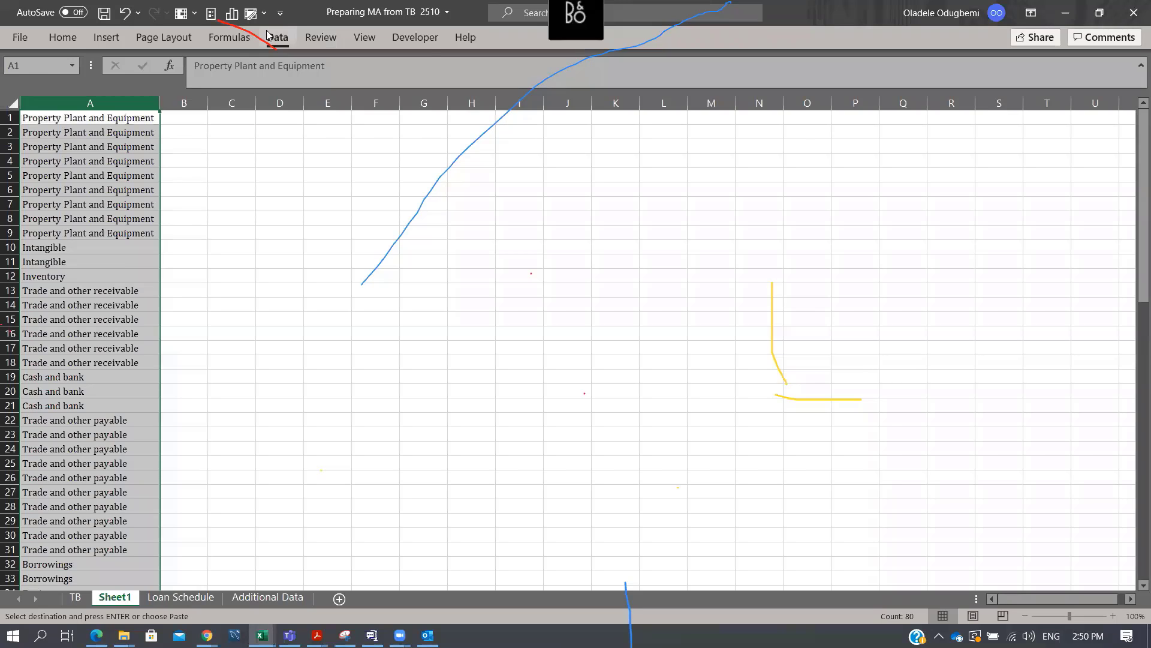
pyautogui.click(278, 37)
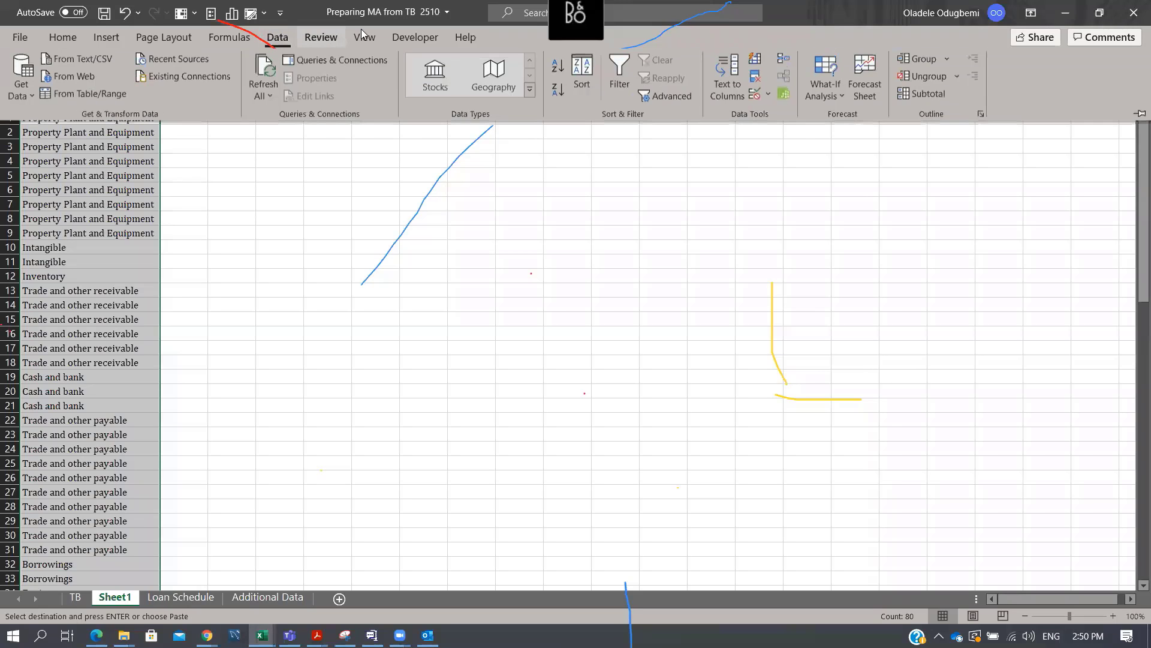
pyautogui.click(755, 76)
pyautogui.click(862, 379)
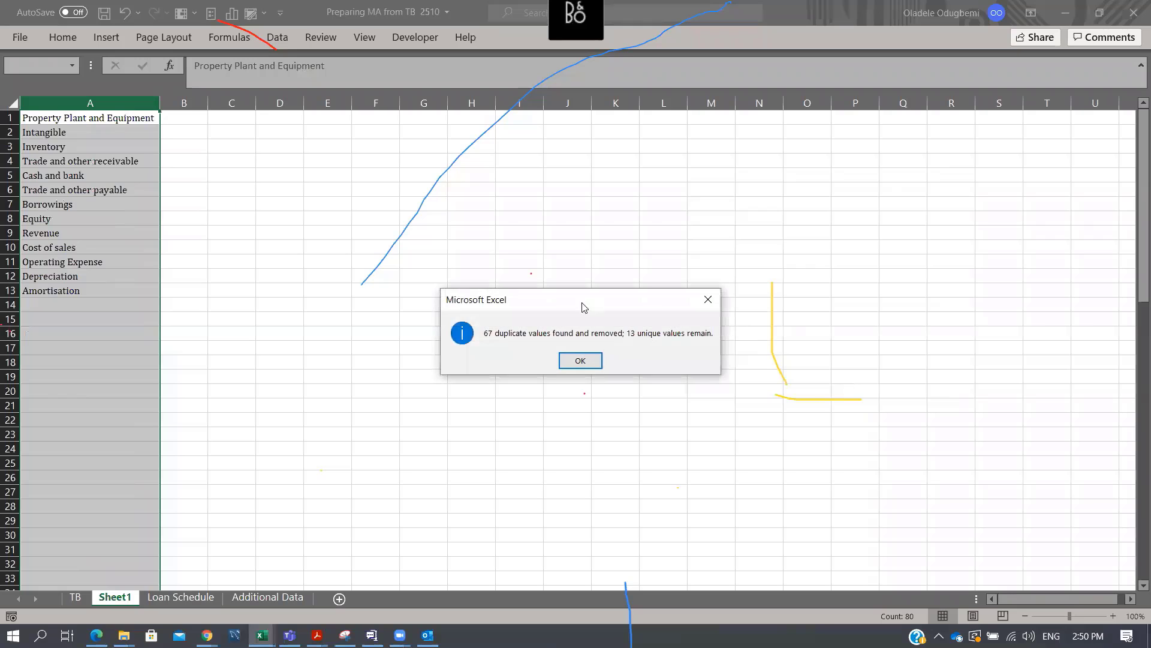
pyautogui.click(581, 358)
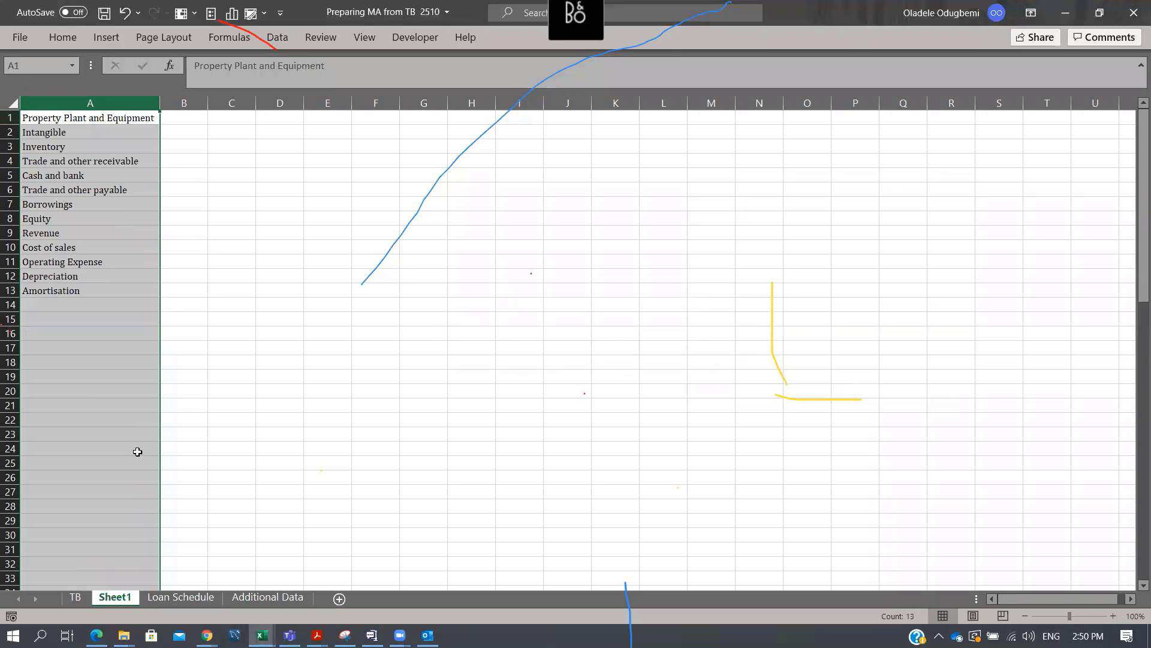
# Return to the TB sheet, check the end of the classification list, and hide column C
pyautogui.hotkey('ctrl', 'pageup')
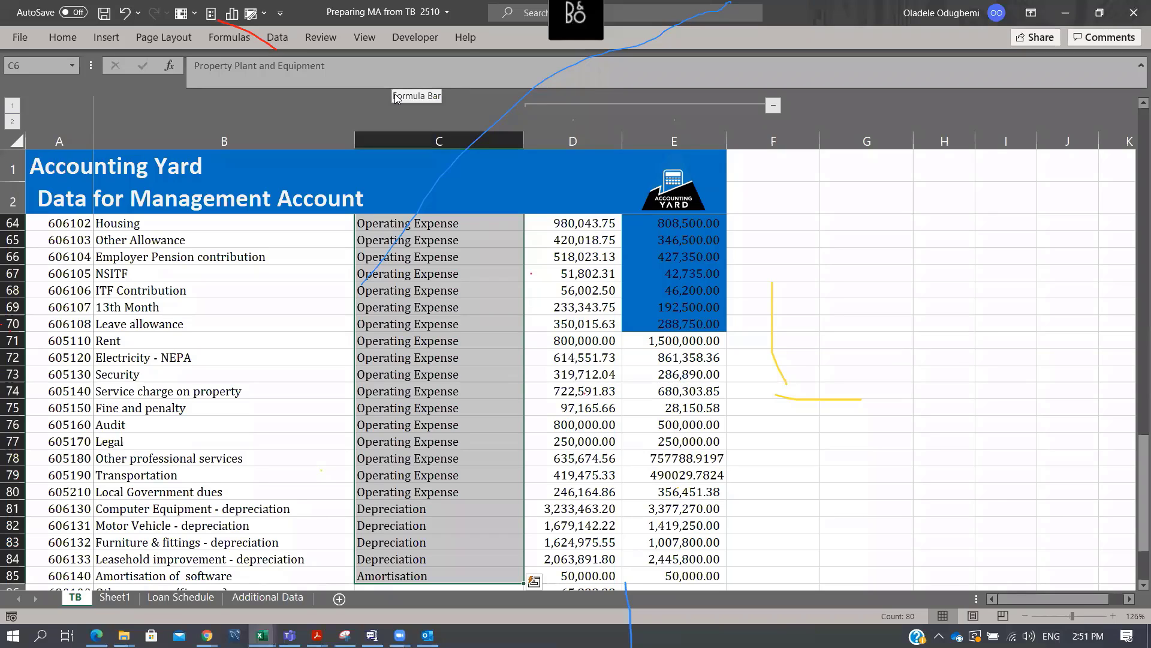
pyautogui.press('pagedown')
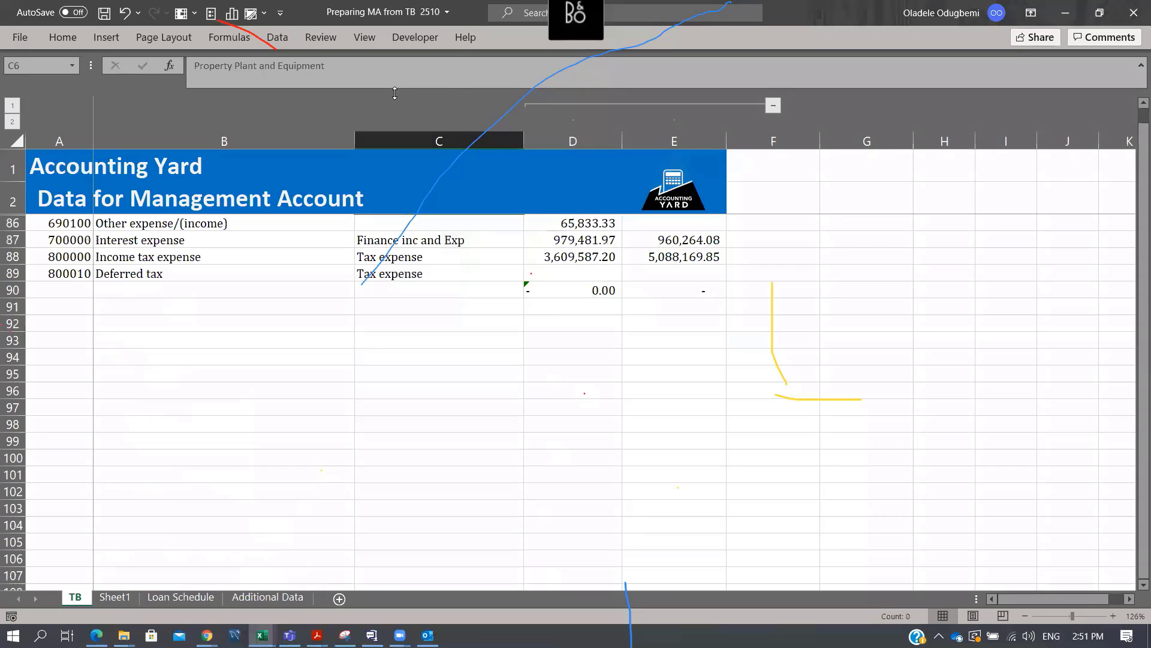
pyautogui.scroll(1, 439, 265)
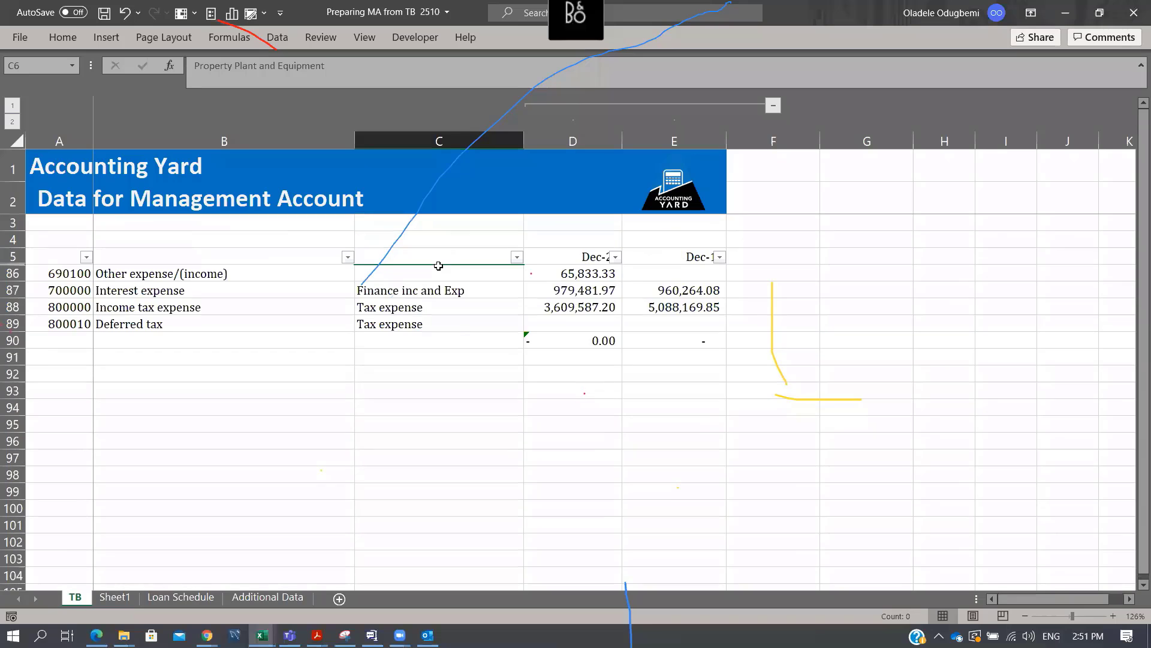
pyautogui.hotkey('ctrl', 'z')
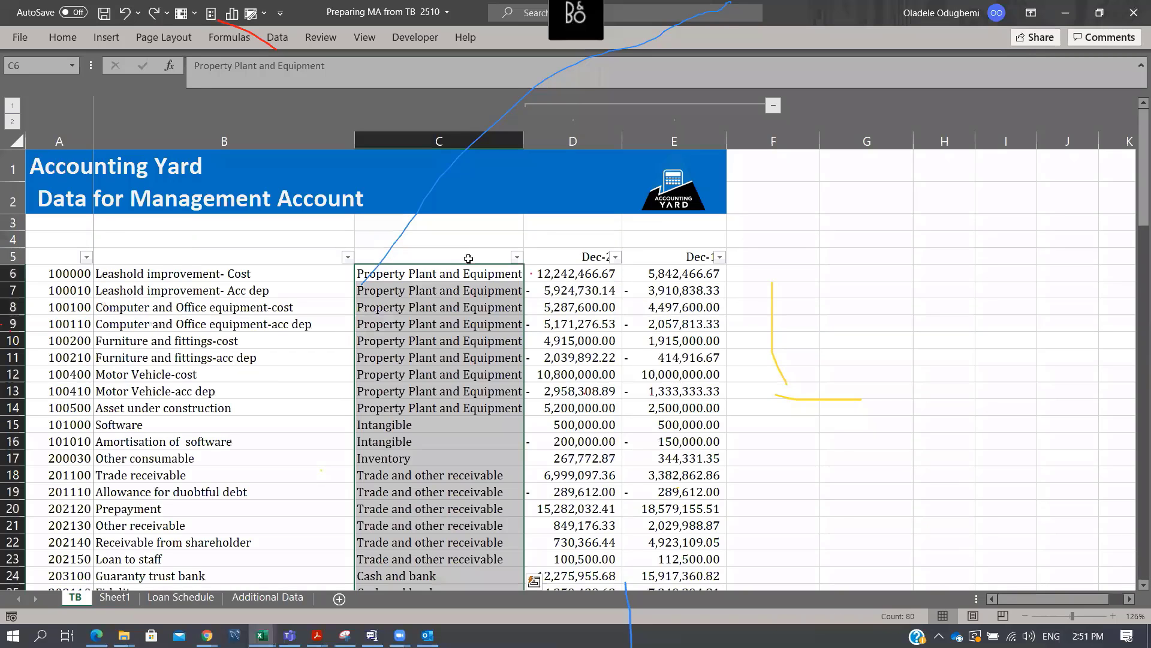
pyautogui.click(492, 142)
pyautogui.hotkey('ctrl', '0')
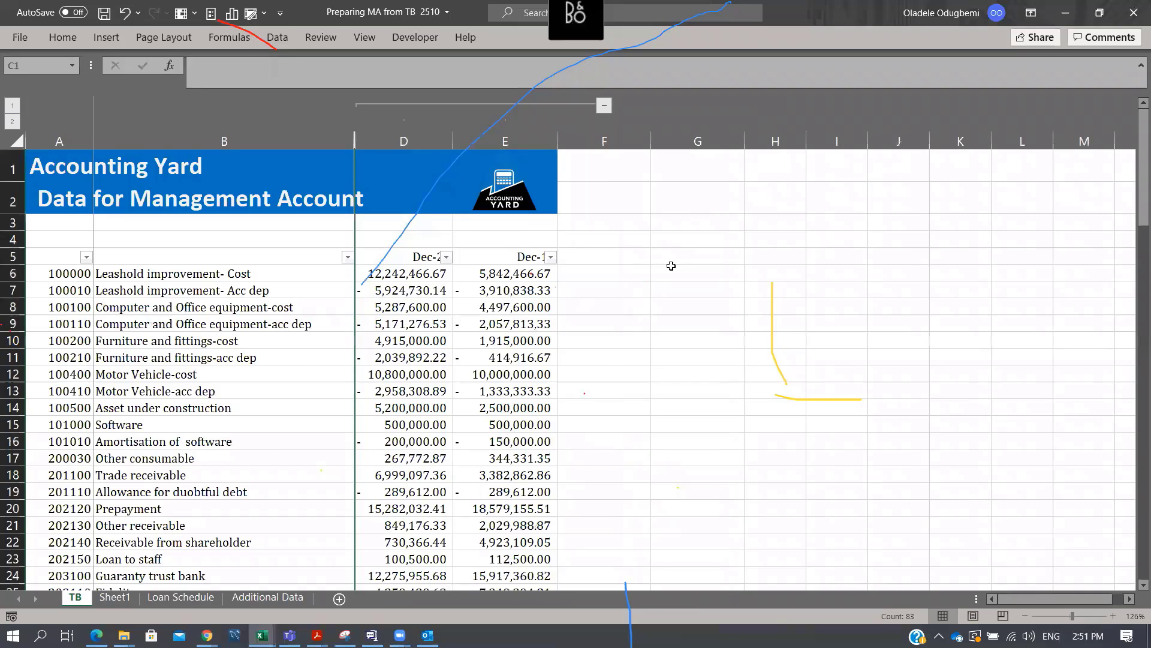
# Select the account names in B6 to B89 of the TB sheet and review them without their classifications
pyautogui.moveTo(270, 277); pyautogui.dragTo(200, 543)
pyautogui.scroll(12, 210, 480)
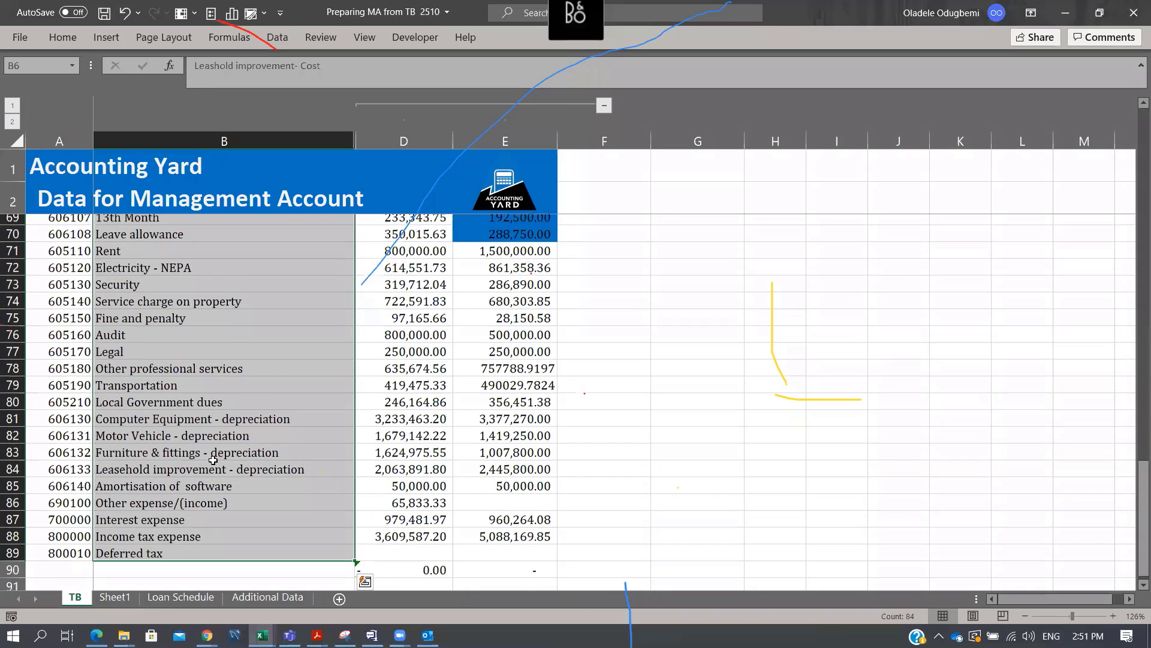
pyautogui.scroll(10, 213, 458)
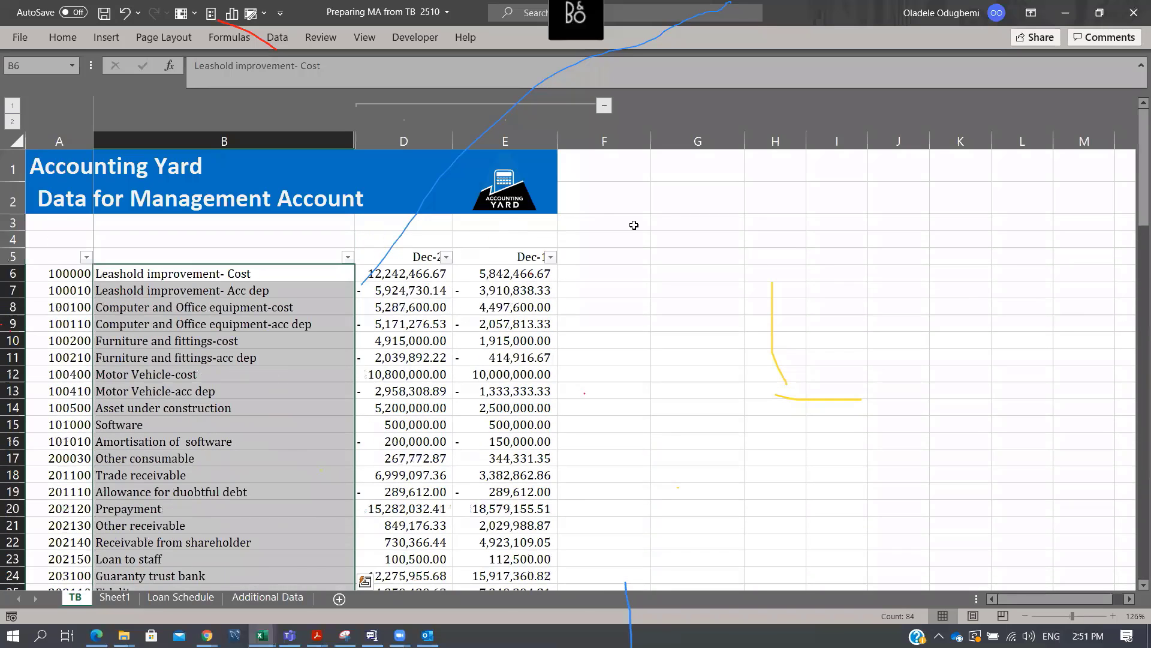
pyautogui.click(750, 149)
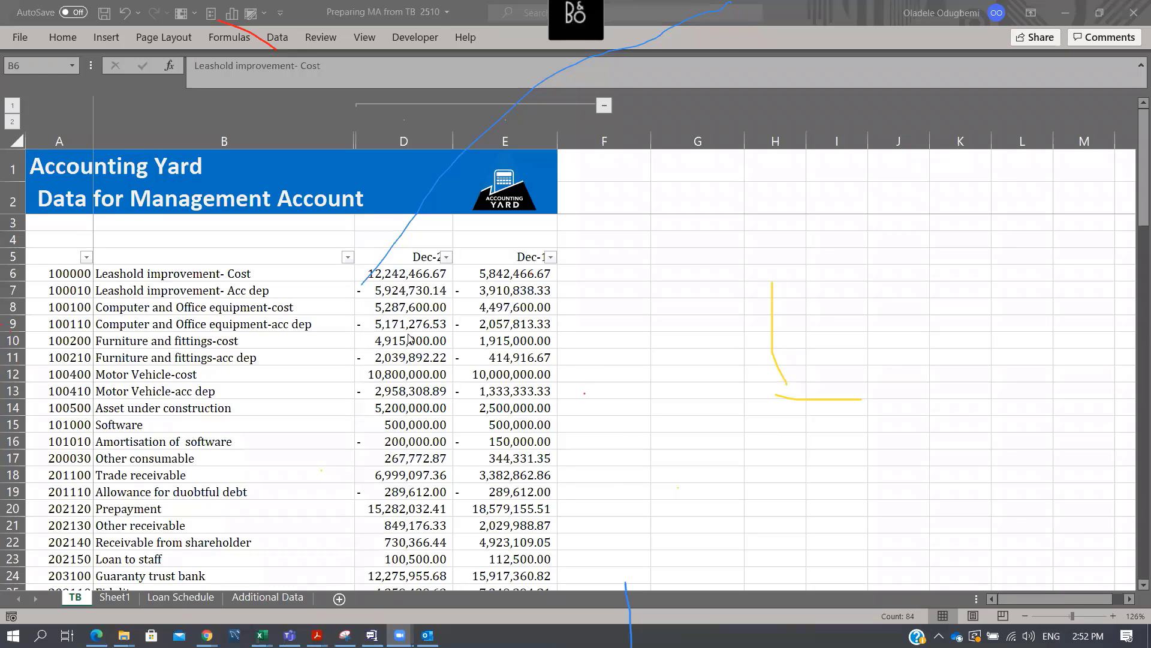
# Switch to the Book1 workbook and go over the flow from TB through Notes to IS, SOFP and CF
pyautogui.hotkey('alt', 'Tab')
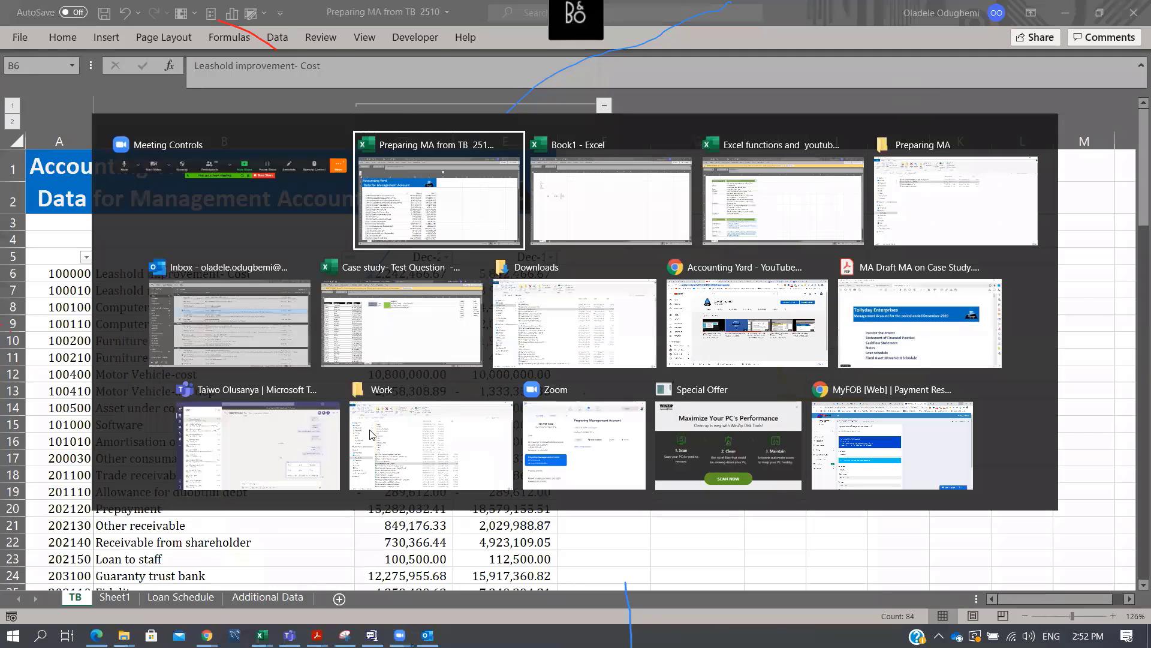
pyautogui.hotkey('alt', 'Tab')
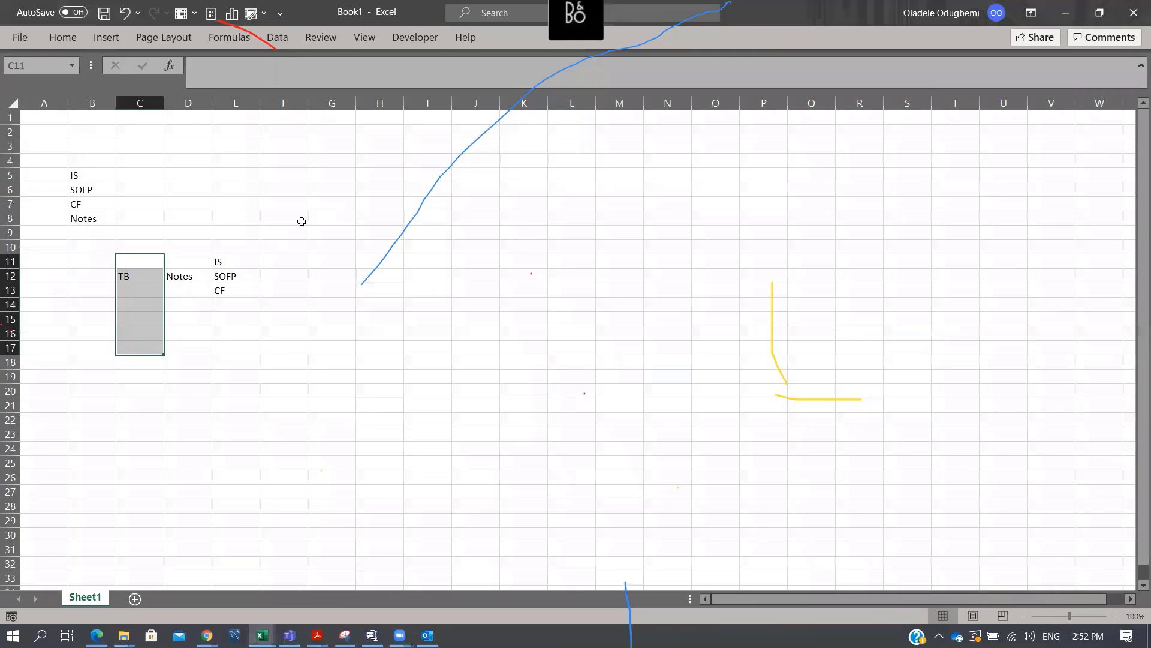
pyautogui.click(128, 274)
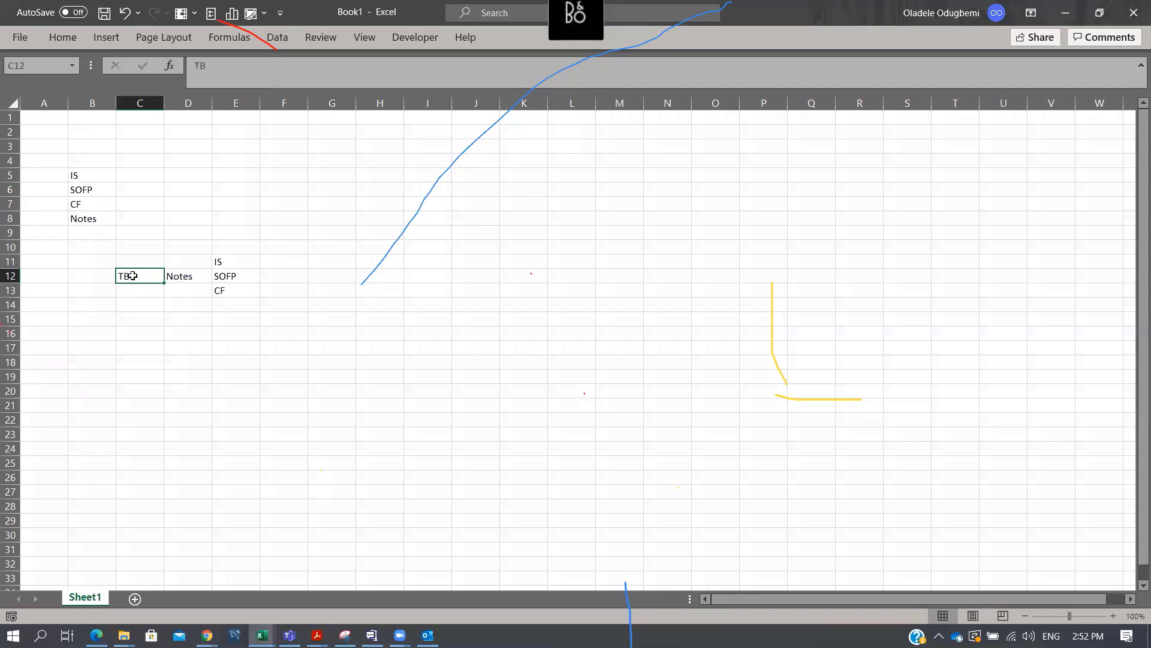
pyautogui.click(194, 275)
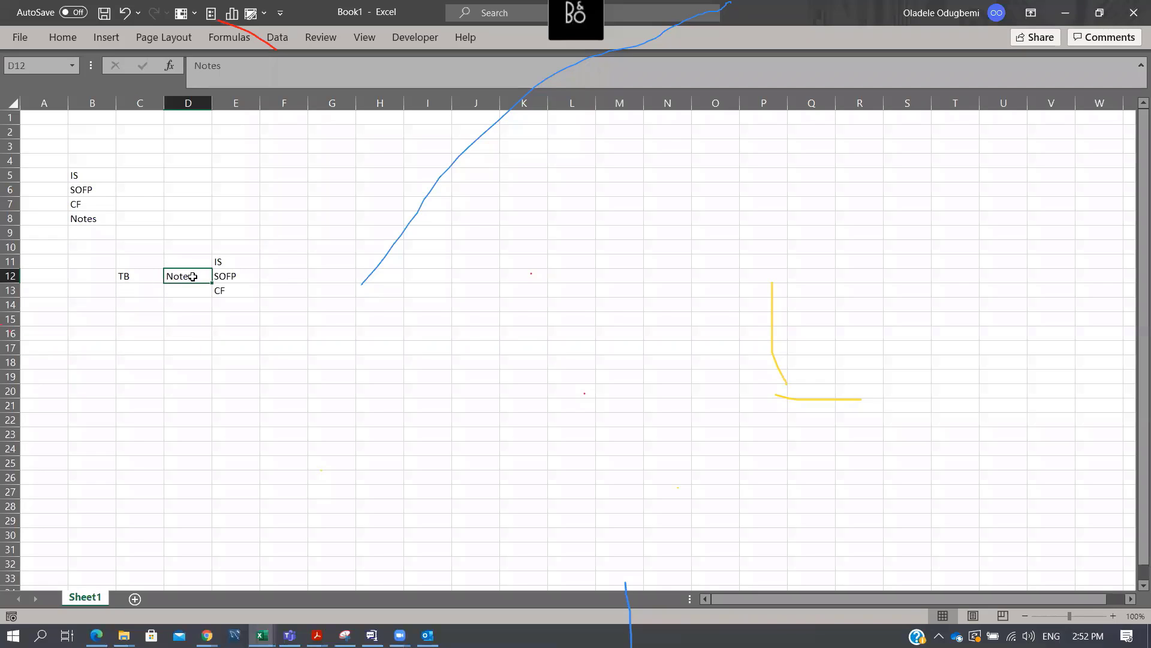
pyautogui.moveTo(221, 262); pyautogui.dragTo(236, 294)
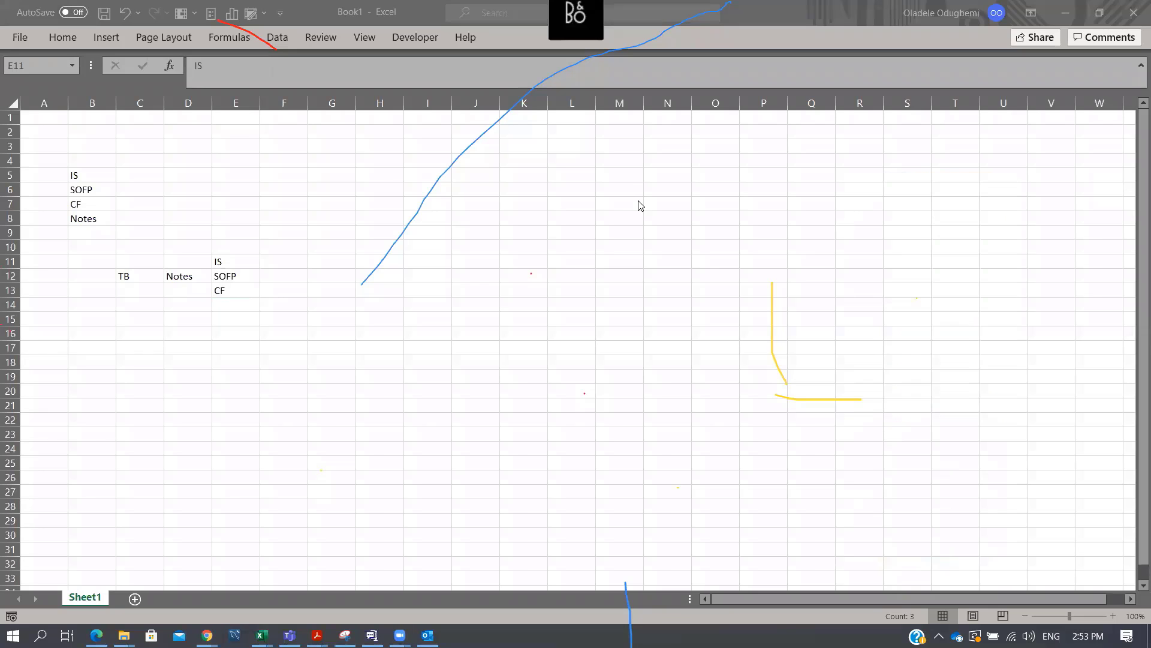
pyautogui.click(128, 276)
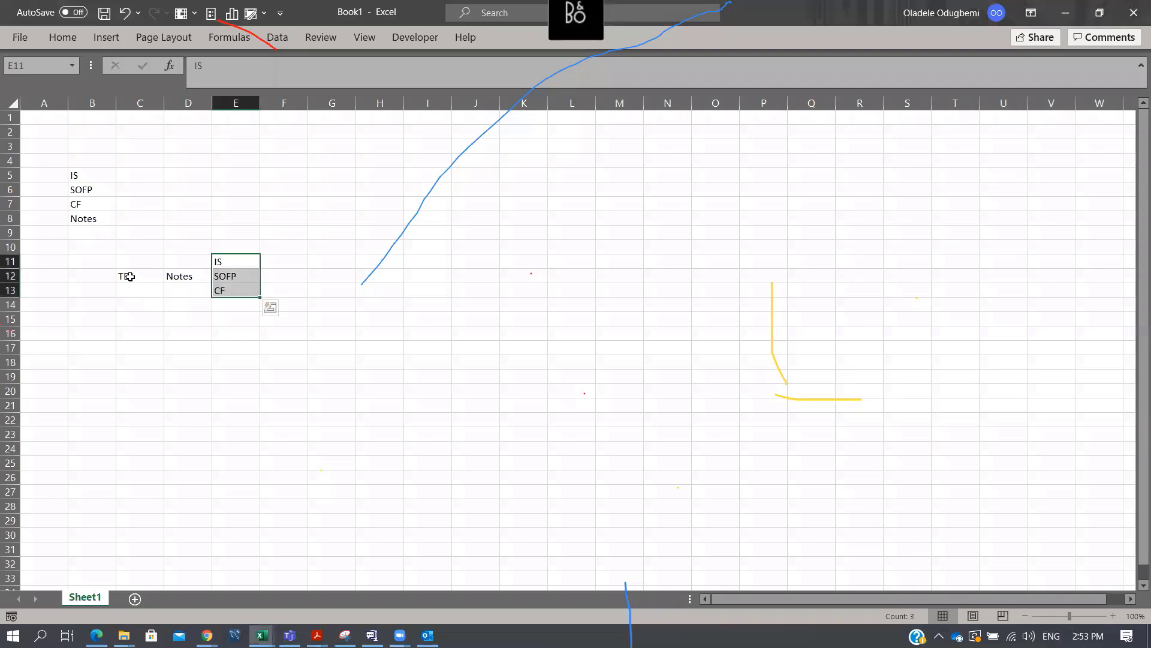
# Switch to the MA Draft MA on Case Study PDF and review its contents list, income statement and statement of financial position
pyautogui.click(172, 274)
pyautogui.moveTo(219, 262); pyautogui.dragTo(235, 305)
pyautogui.moveTo(316, 635)
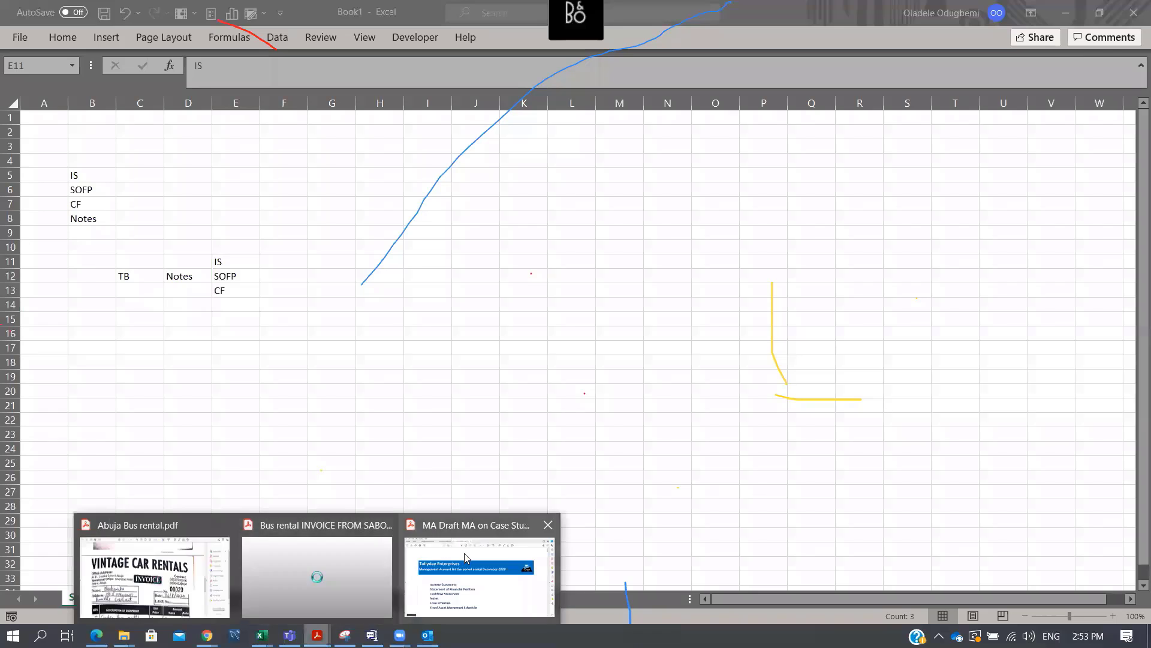
pyautogui.click(480, 567)
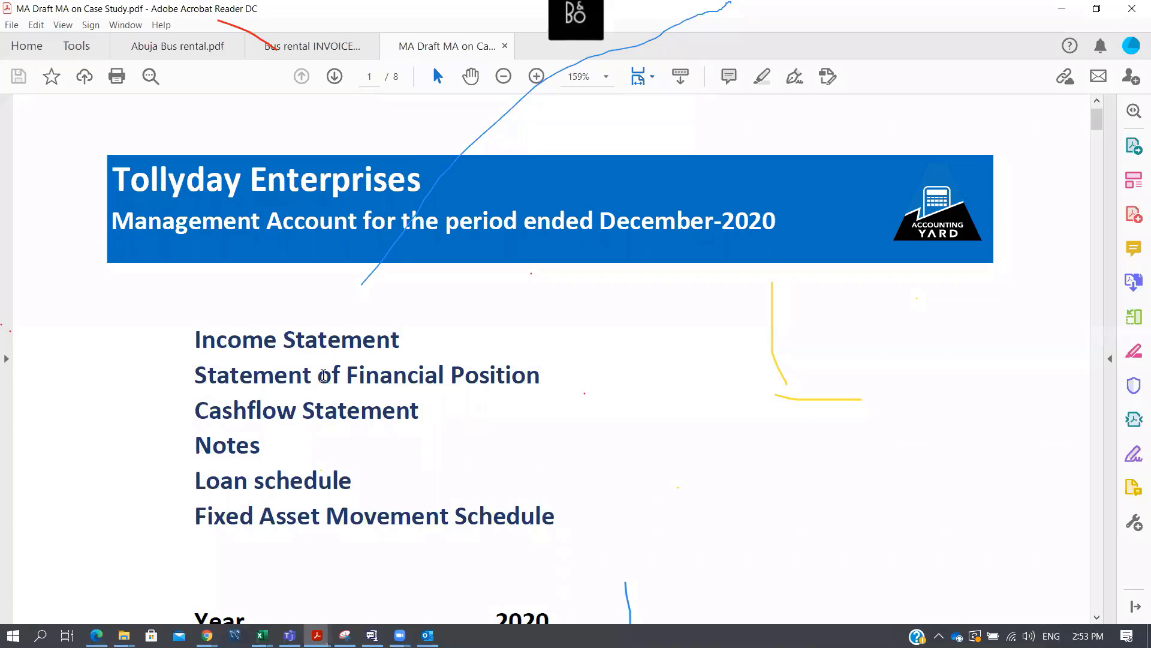
pyautogui.scroll(-5, 420, 419)
pyautogui.scroll(-4, 423, 440)
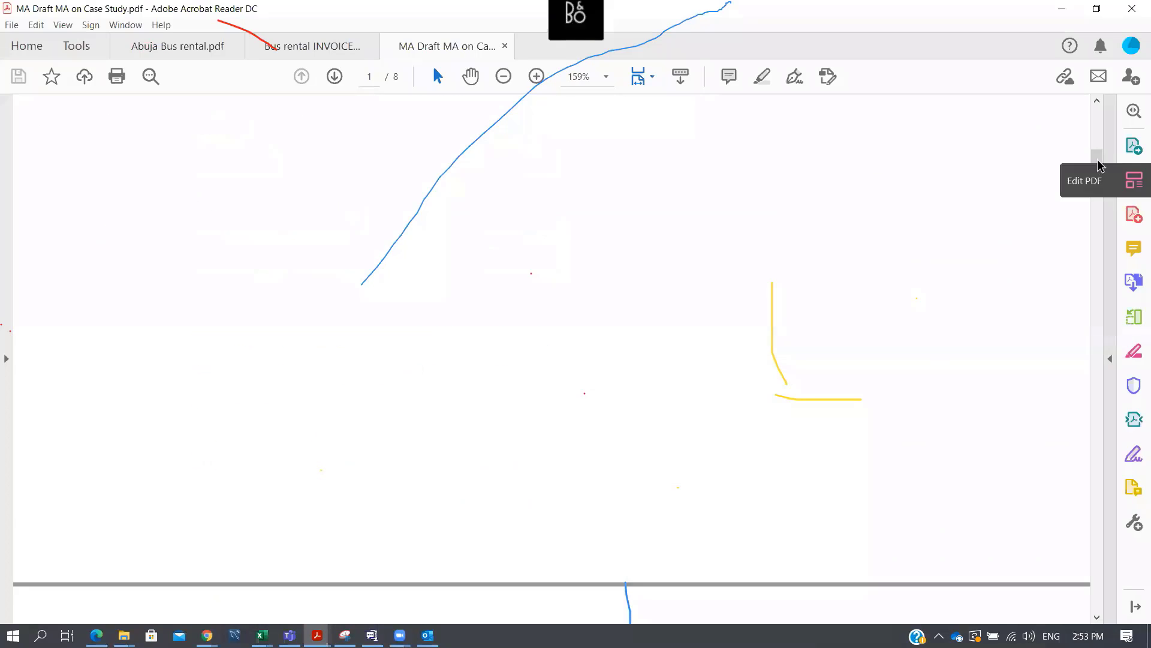
pyautogui.moveTo(1098, 163); pyautogui.dragTo(970, 200)
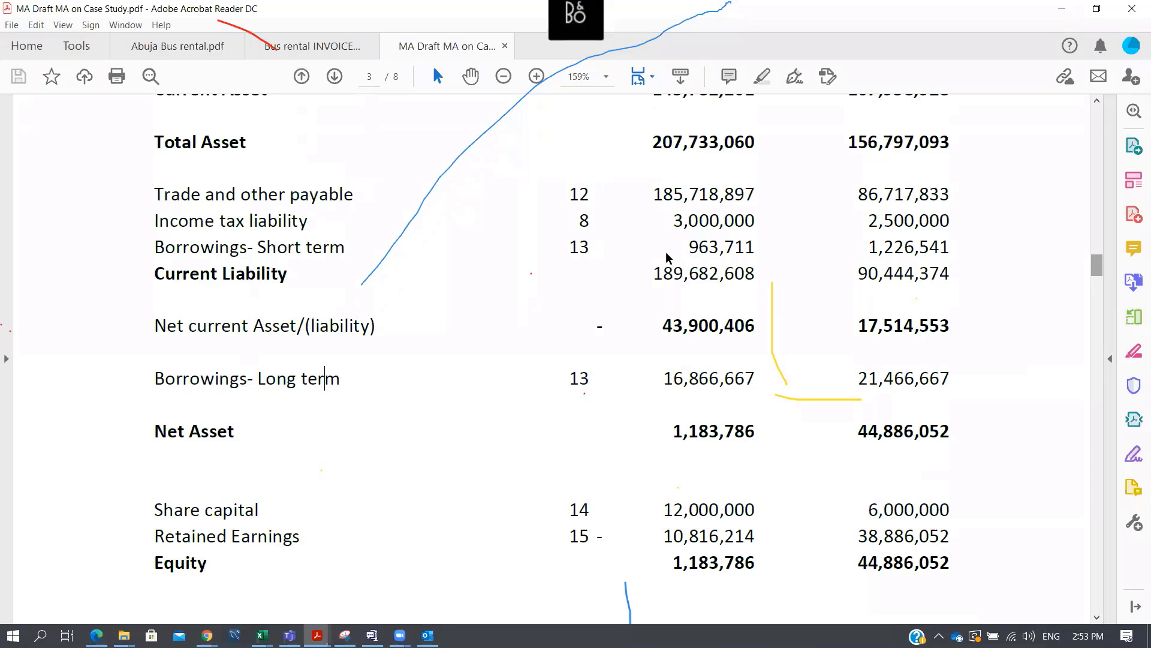
pyautogui.scroll(10, 545, 283)
pyautogui.scroll(16, 529, 249)
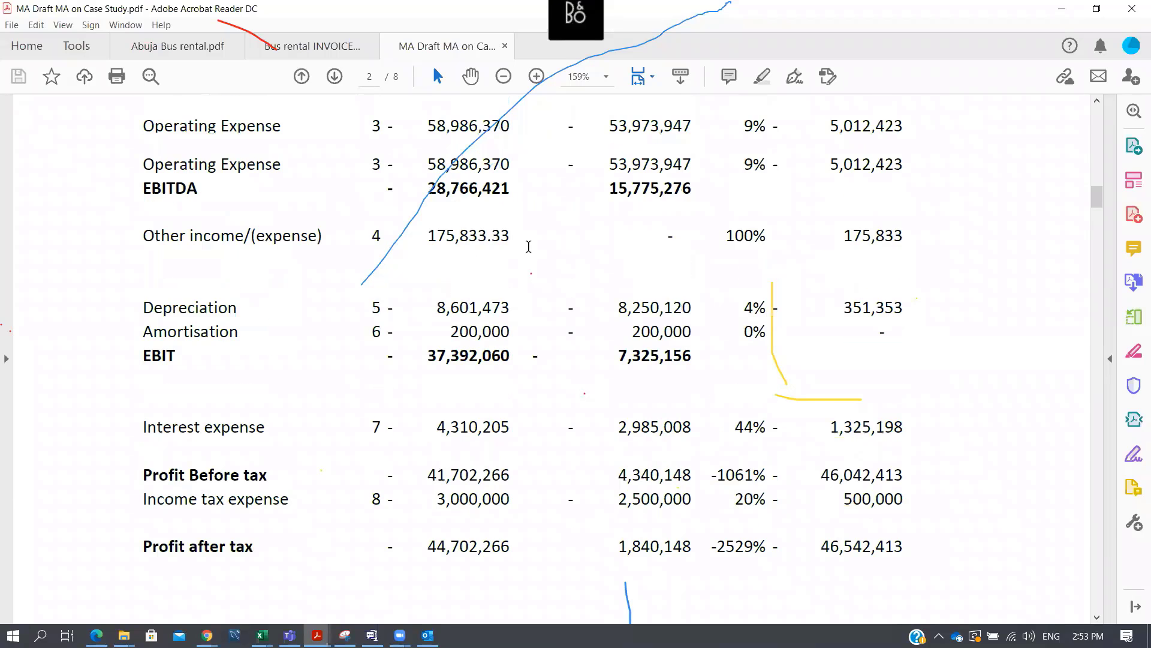
pyautogui.scroll(12, 486, 260)
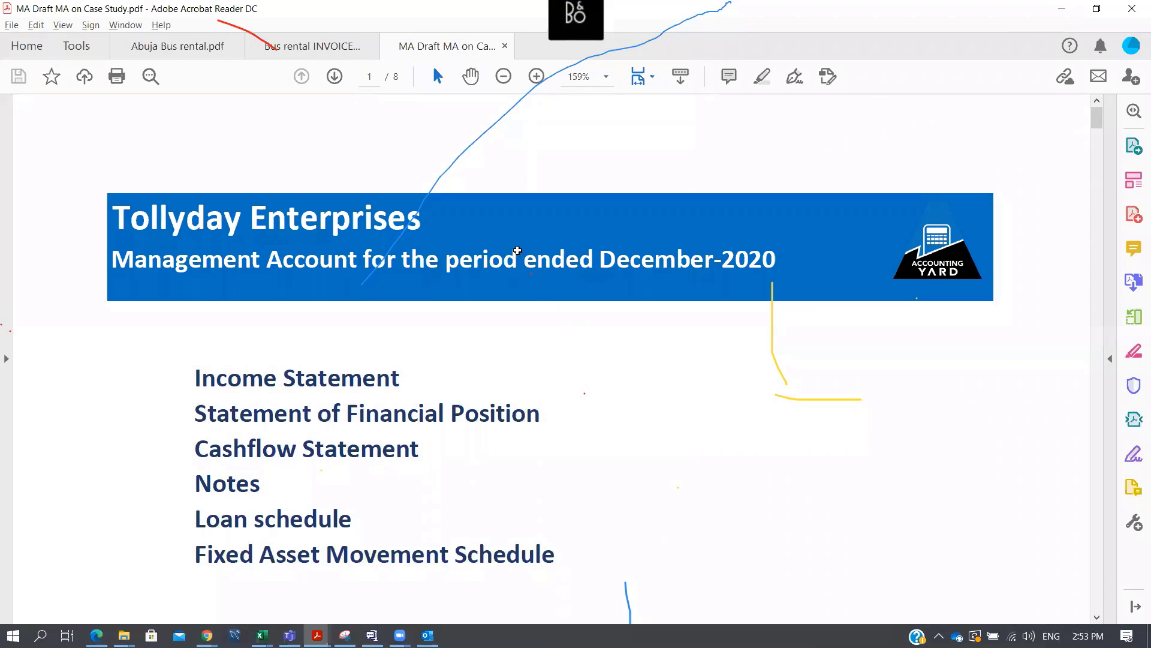
# Switch to the Book1 workbook and add two new sheets named Cover Page and TOC
pyautogui.hotkey('alt', 'Tab')
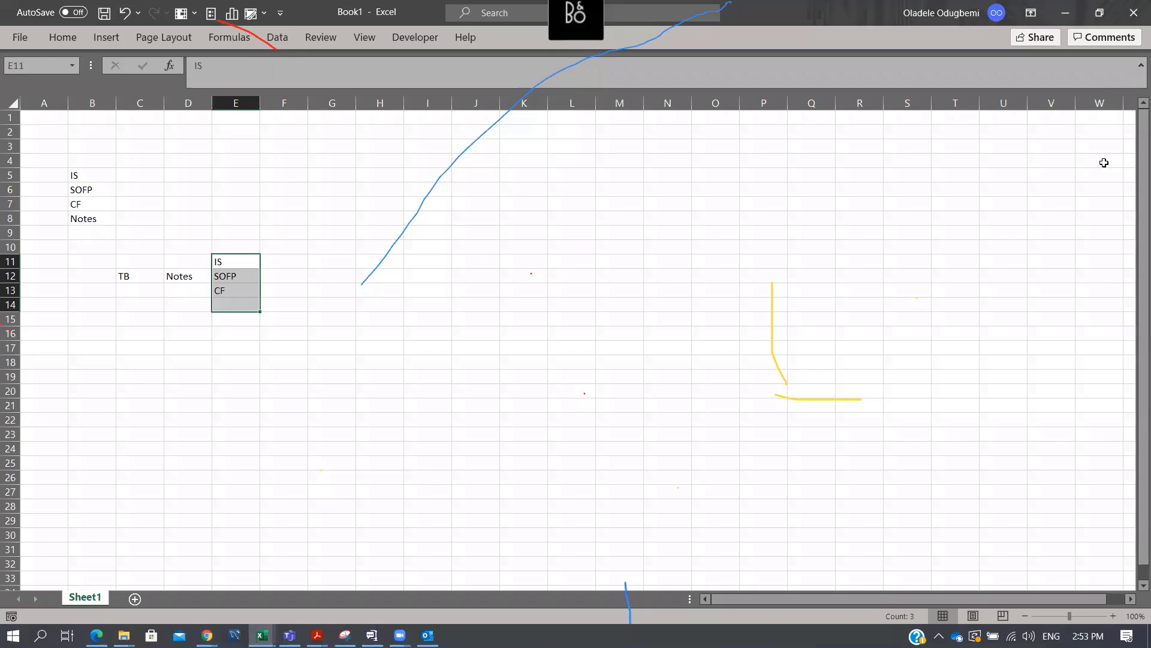
pyautogui.click(140, 598)
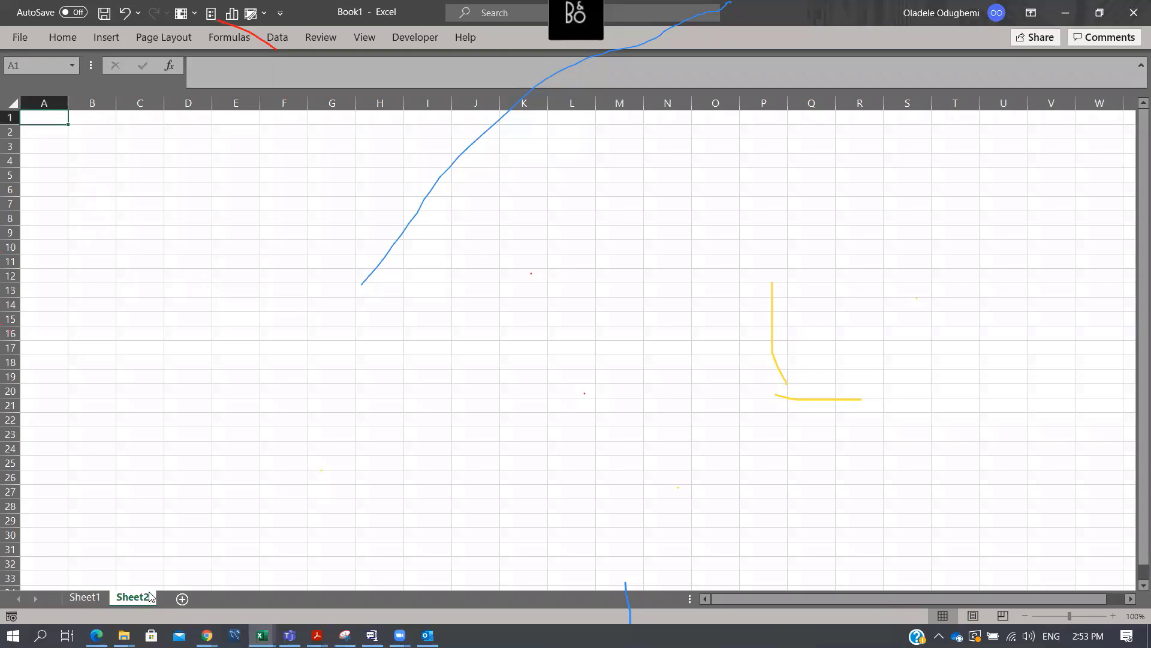
pyautogui.doubleClick(150, 596)
pyautogui.write('Cover')
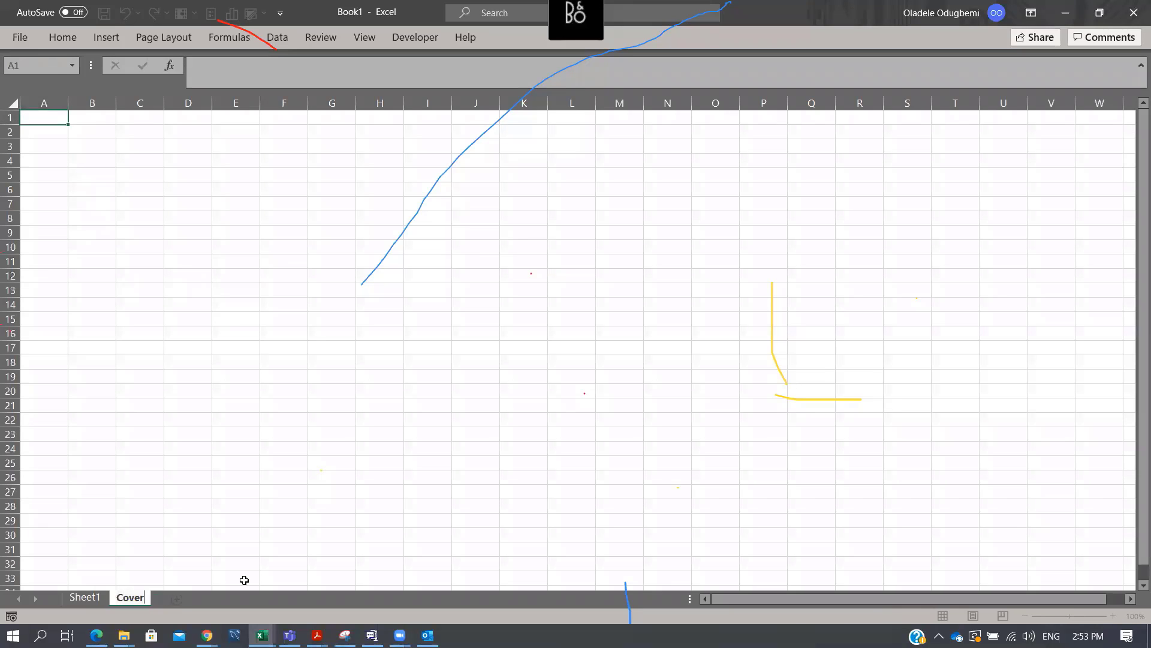
pyautogui.write(' Page')
pyautogui.click(248, 501)
pyautogui.click(201, 599)
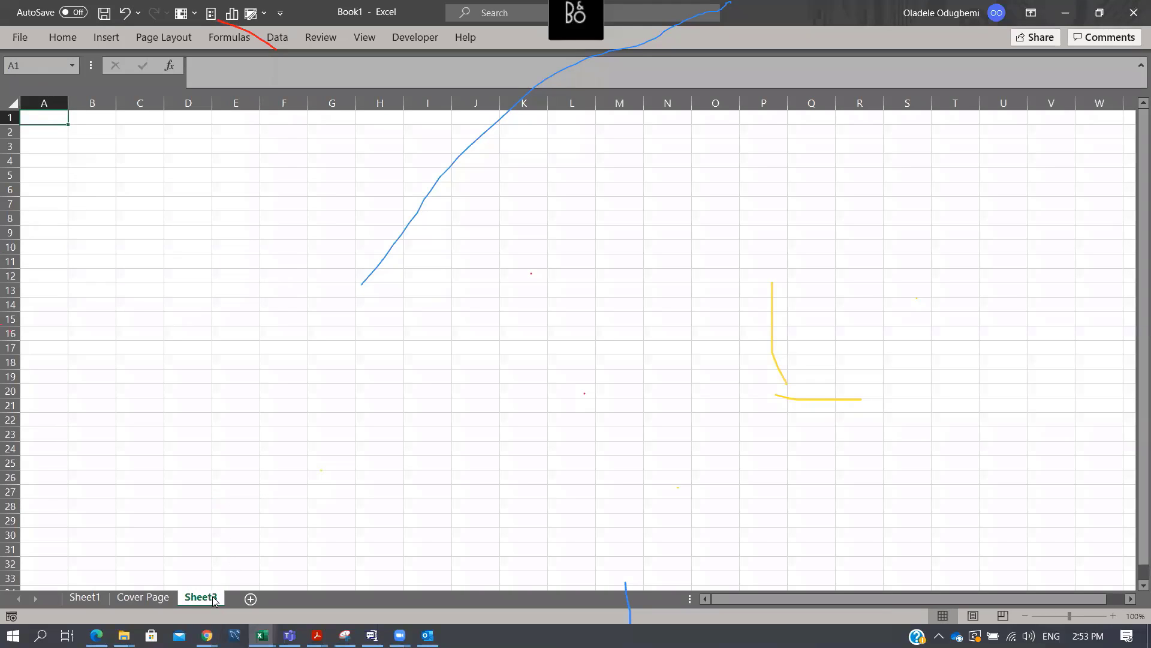
pyautogui.doubleClick(212, 598)
pyautogui.write('TOC')
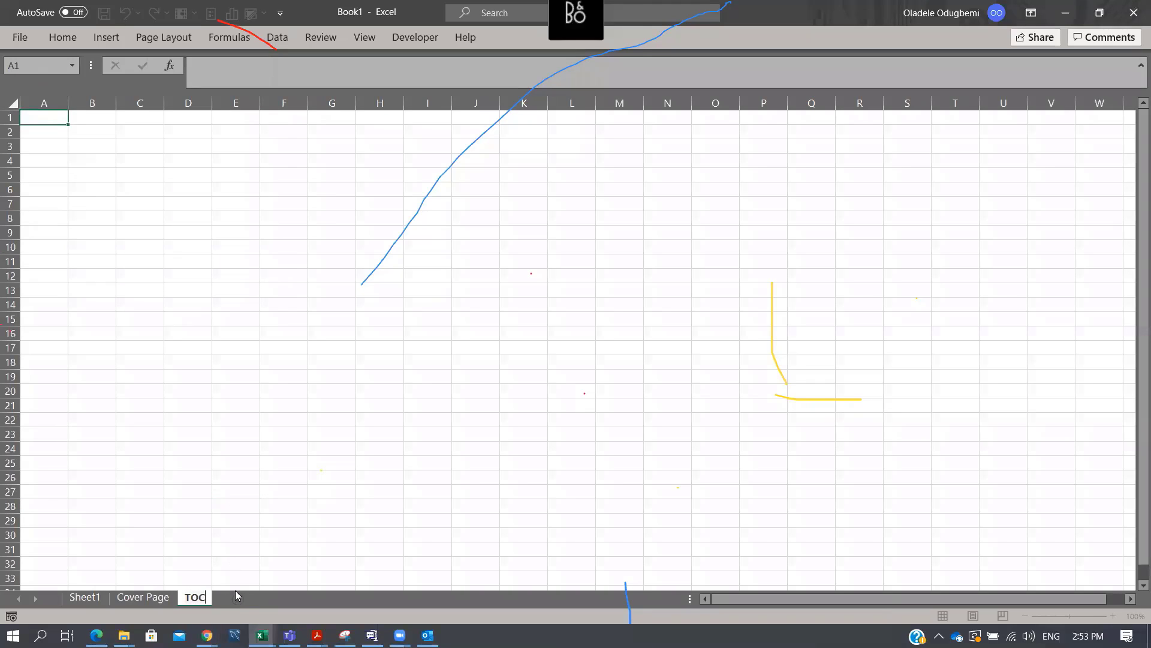
pyautogui.click(280, 466)
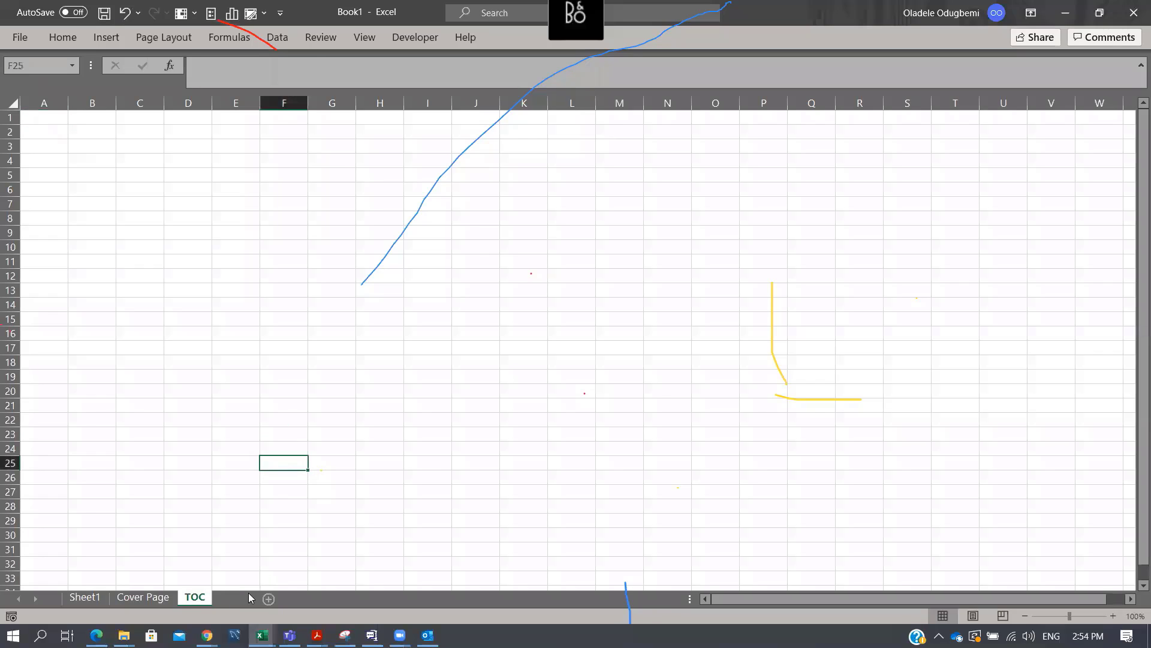
# Add two more sheets after TOC and name them IS and SOFP
pyautogui.click(238, 598)
pyautogui.doubleClick(249, 601)
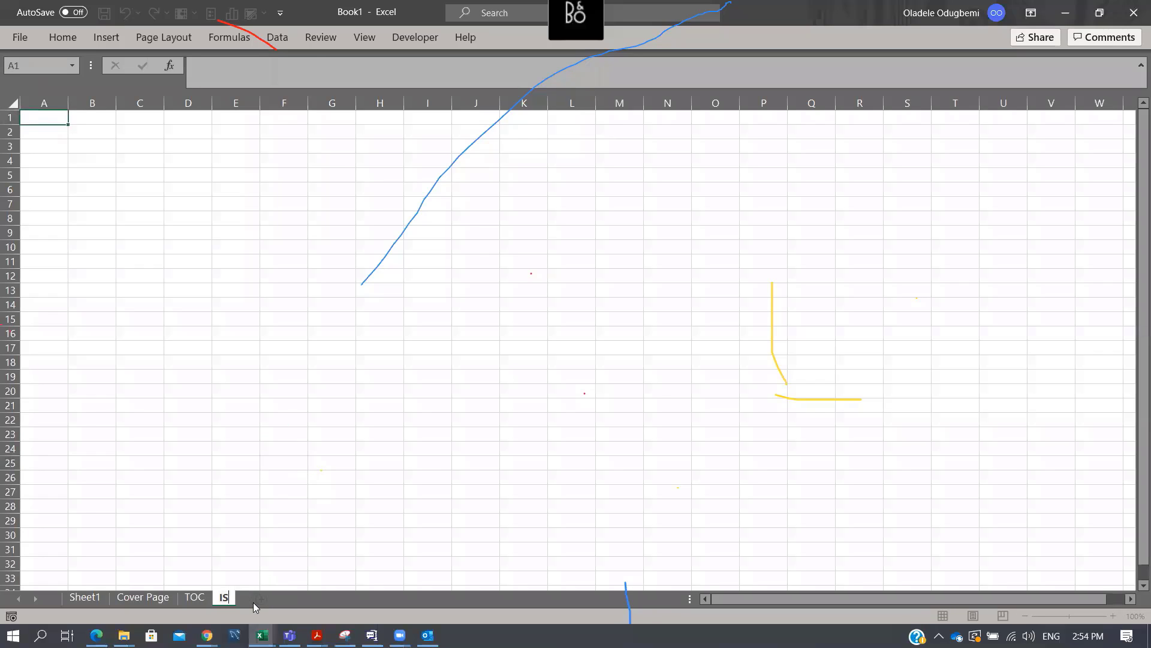
pyautogui.press('Return')
pyautogui.click(260, 598)
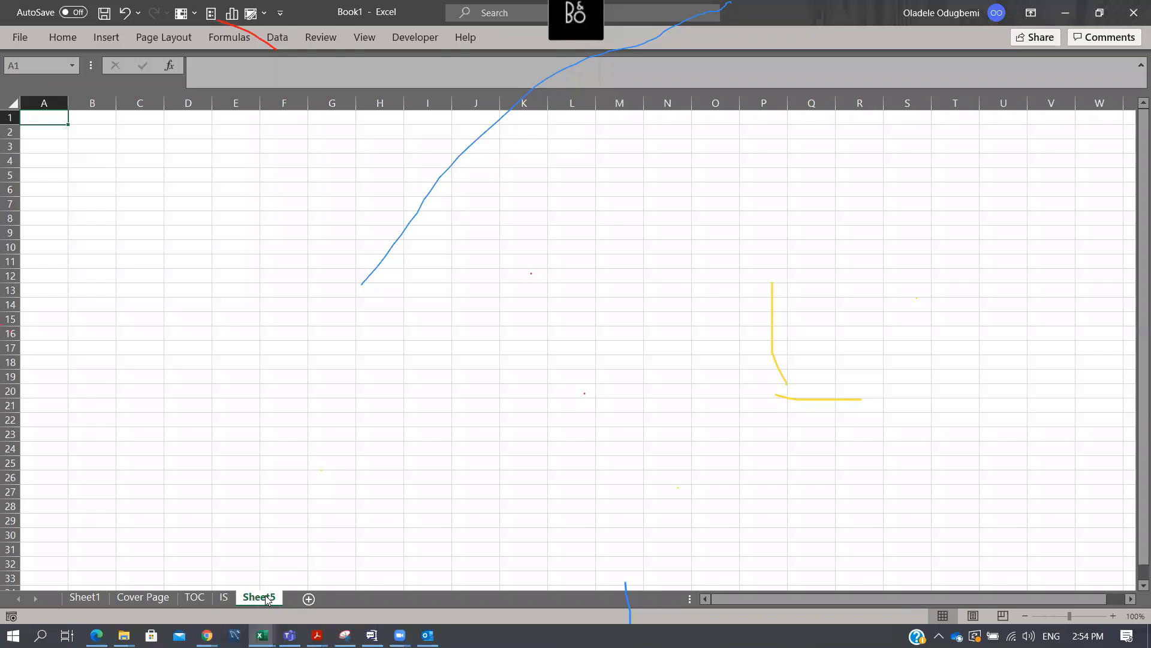
pyautogui.doubleClick(266, 600)
pyautogui.write('SOFP')
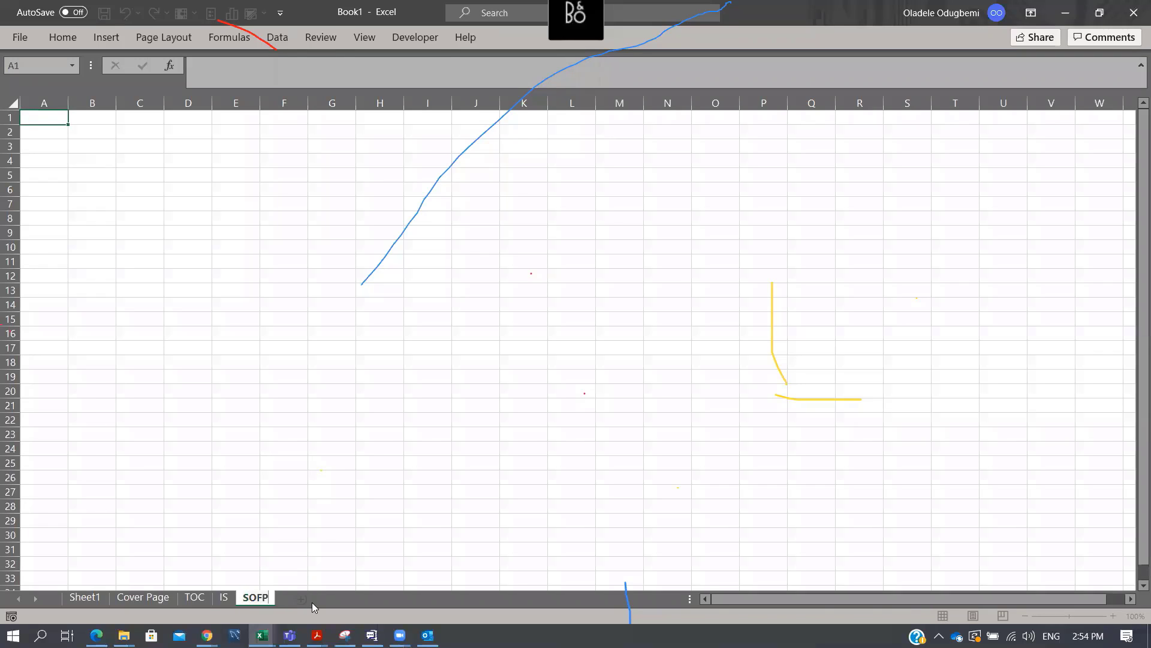
pyautogui.press('Return')
pyautogui.click(294, 534)
# Add two further sheets after SOFP and name them CF and Notes
pyautogui.click(300, 599)
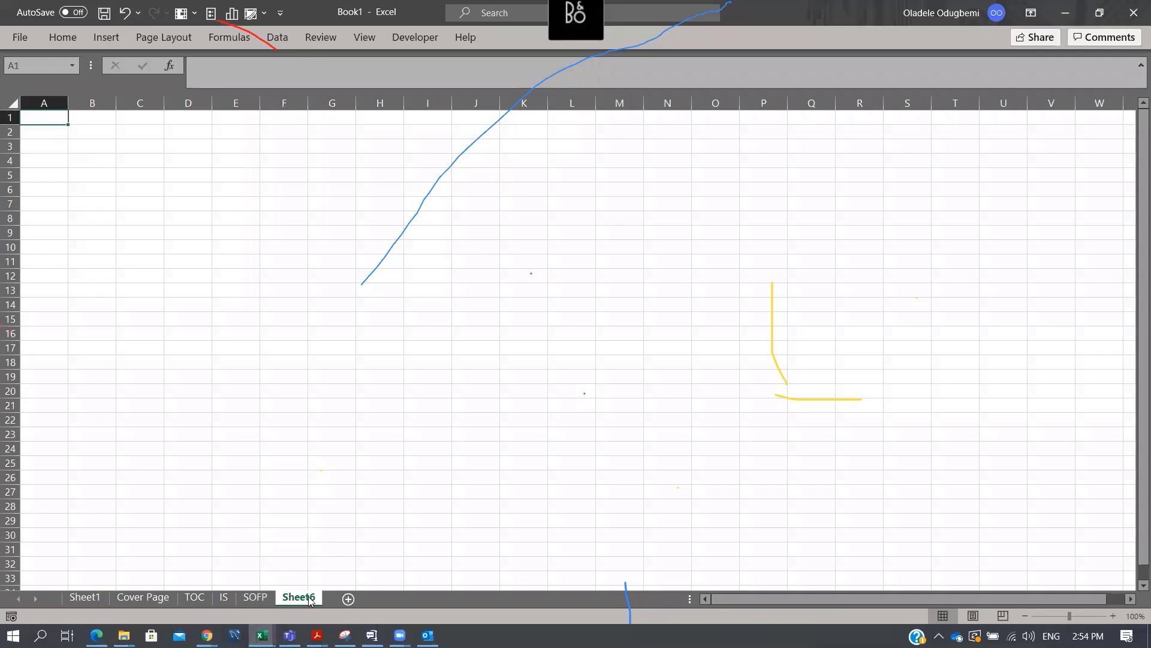
pyautogui.doubleClick(309, 597)
pyautogui.write('CF')
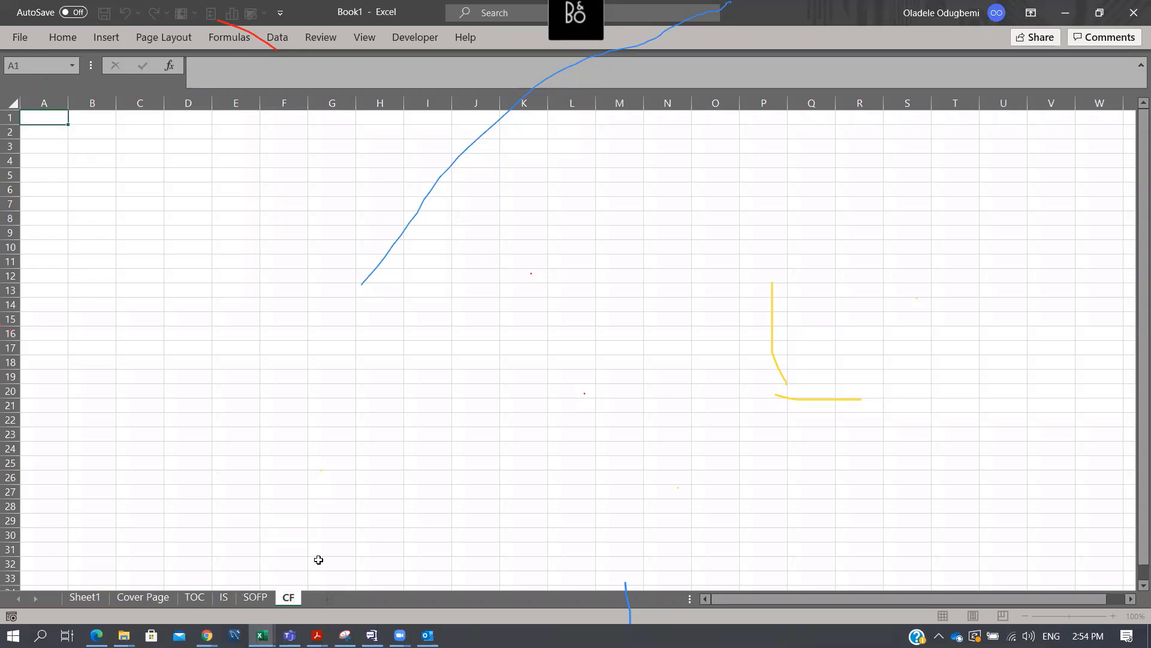
pyautogui.click(319, 562)
pyautogui.click(328, 600)
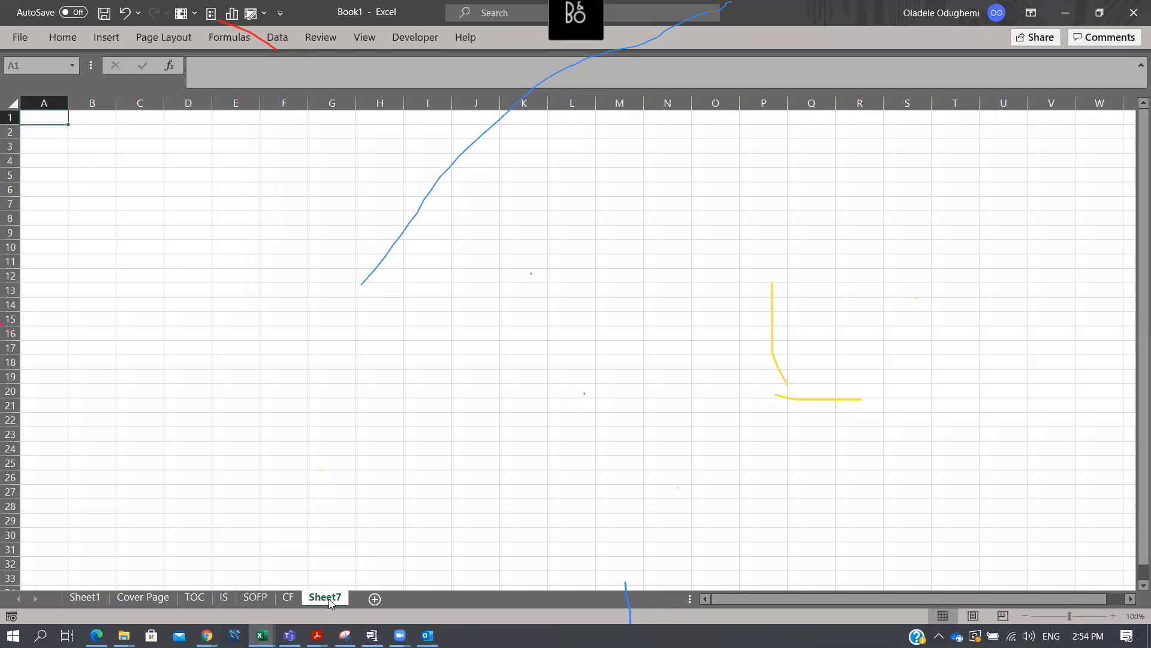
pyautogui.doubleClick(328, 598)
pyautogui.write('NO')
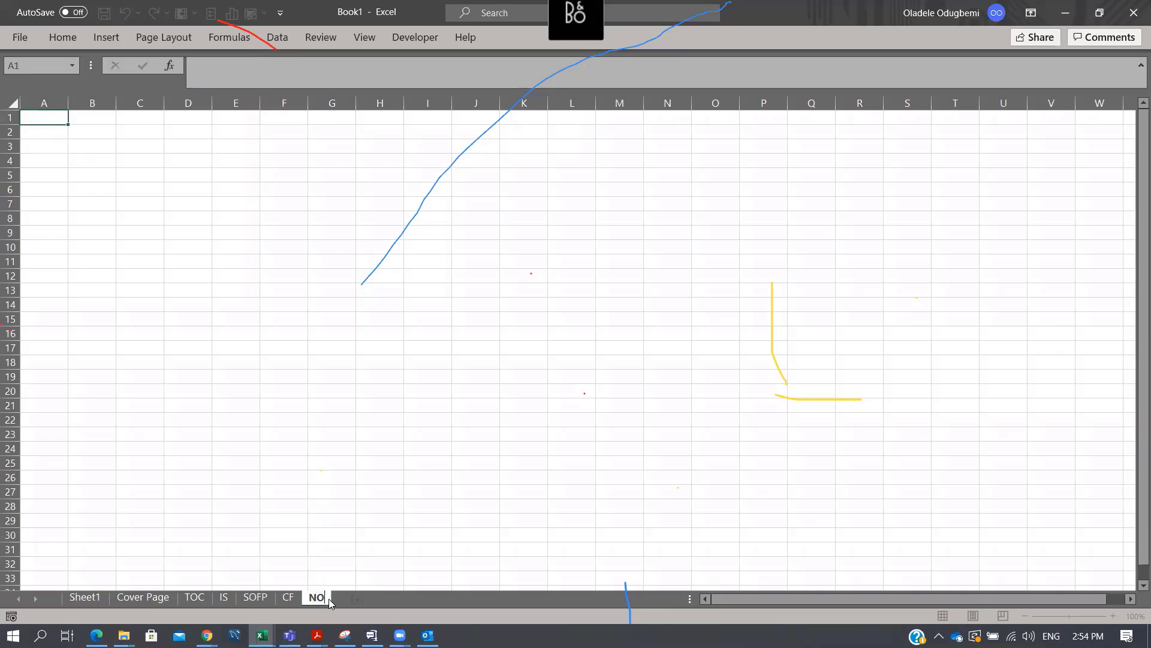
pyautogui.write('otes')
pyautogui.click(274, 495)
# Go through the new sheets from Cover Page to Notes to check the management account structure
pyautogui.click(136, 602)
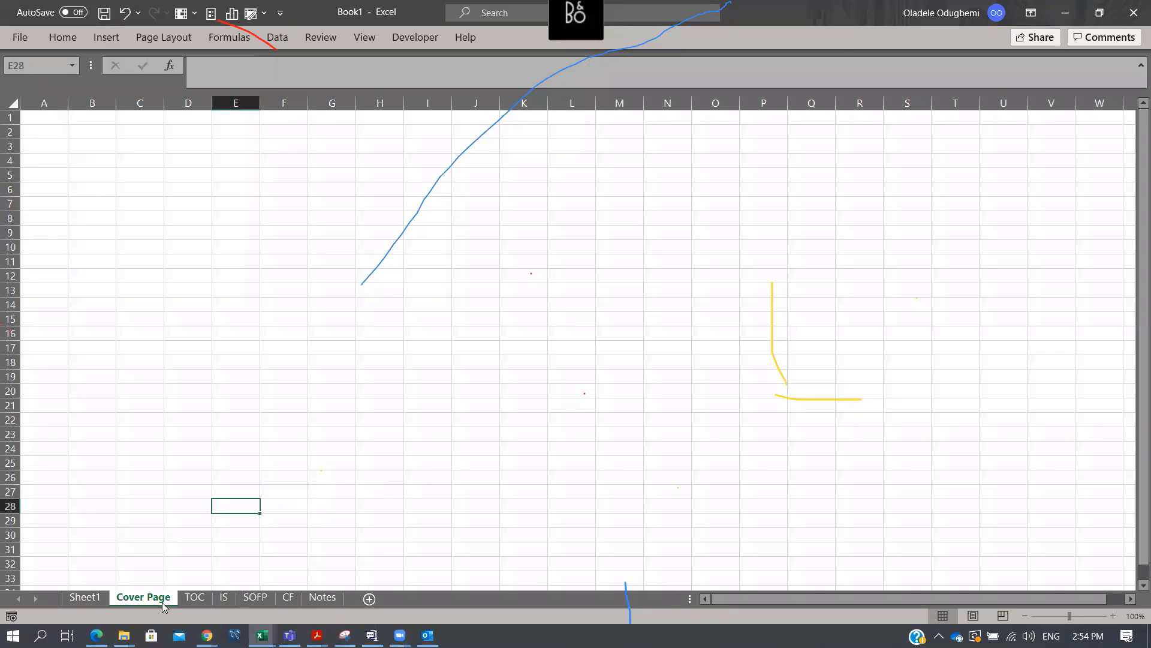
pyautogui.click(201, 599)
pyautogui.click(223, 603)
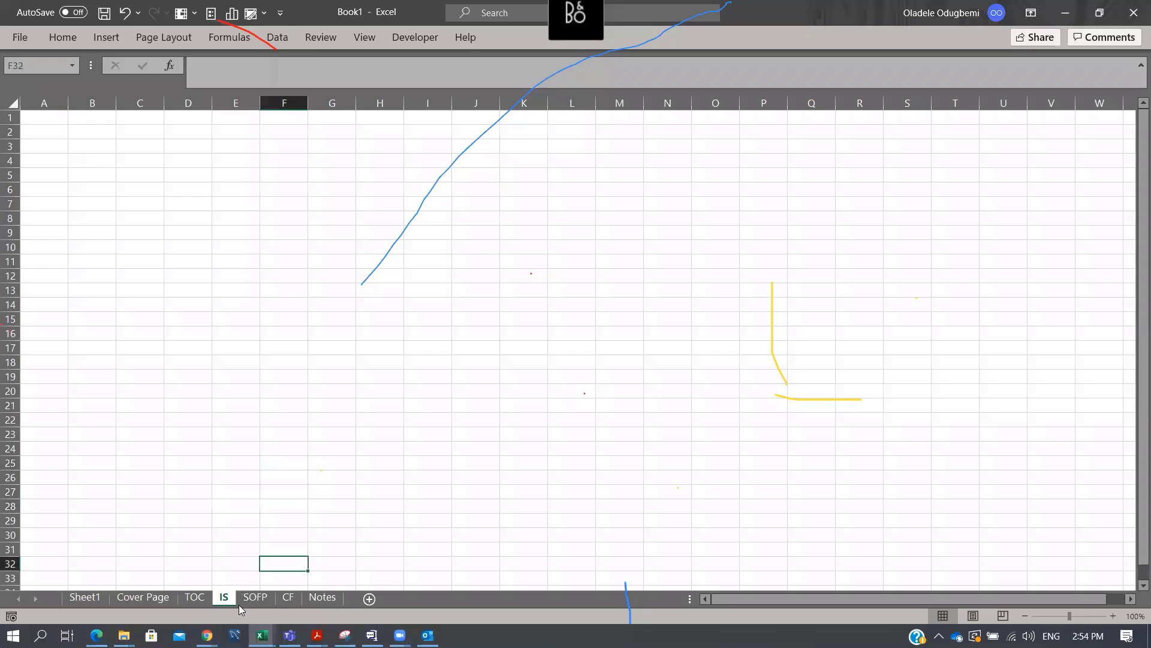
pyautogui.click(244, 602)
pyautogui.click(289, 603)
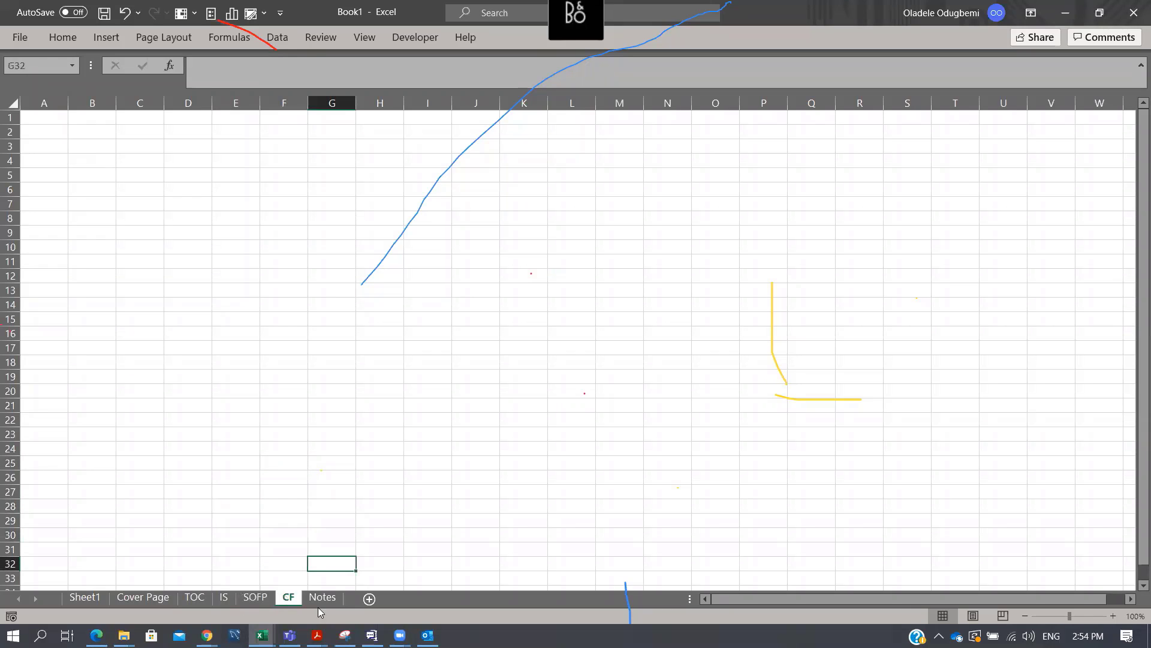
pyautogui.click(321, 605)
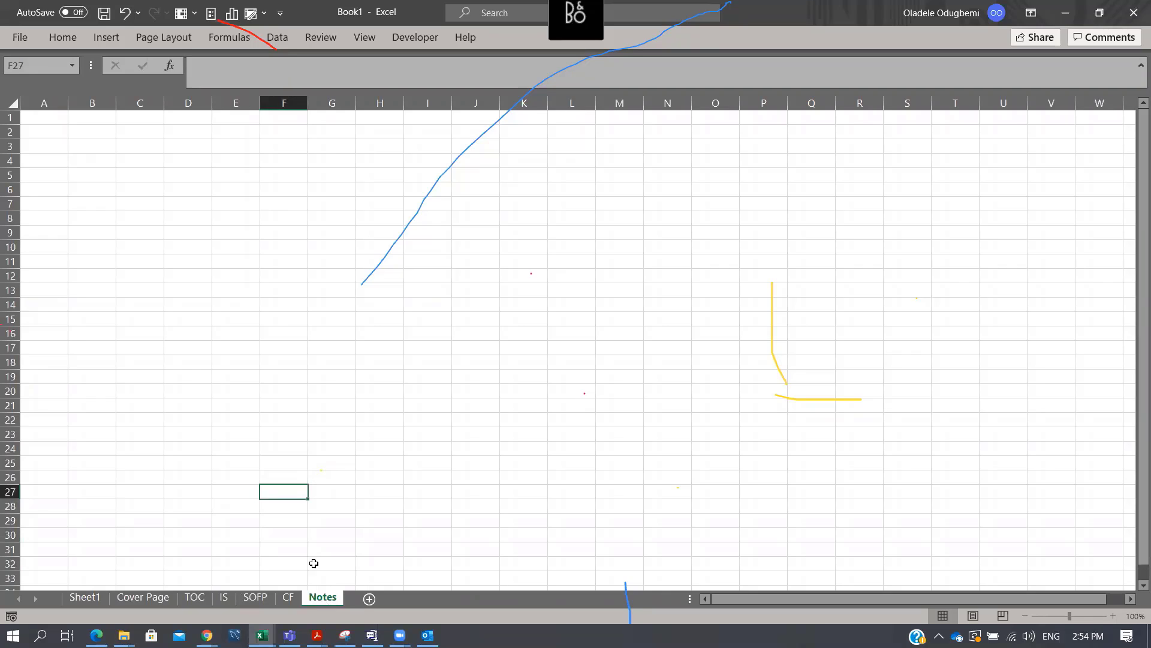
pyautogui.click(151, 587)
pyautogui.click(147, 596)
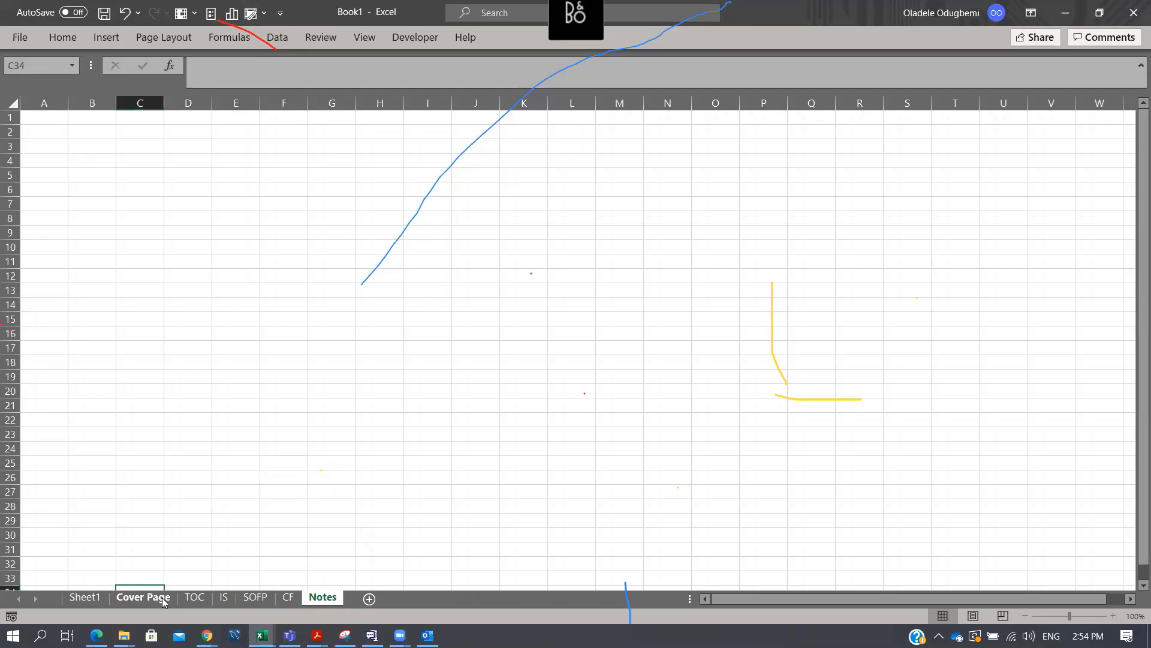
pyautogui.click(199, 596)
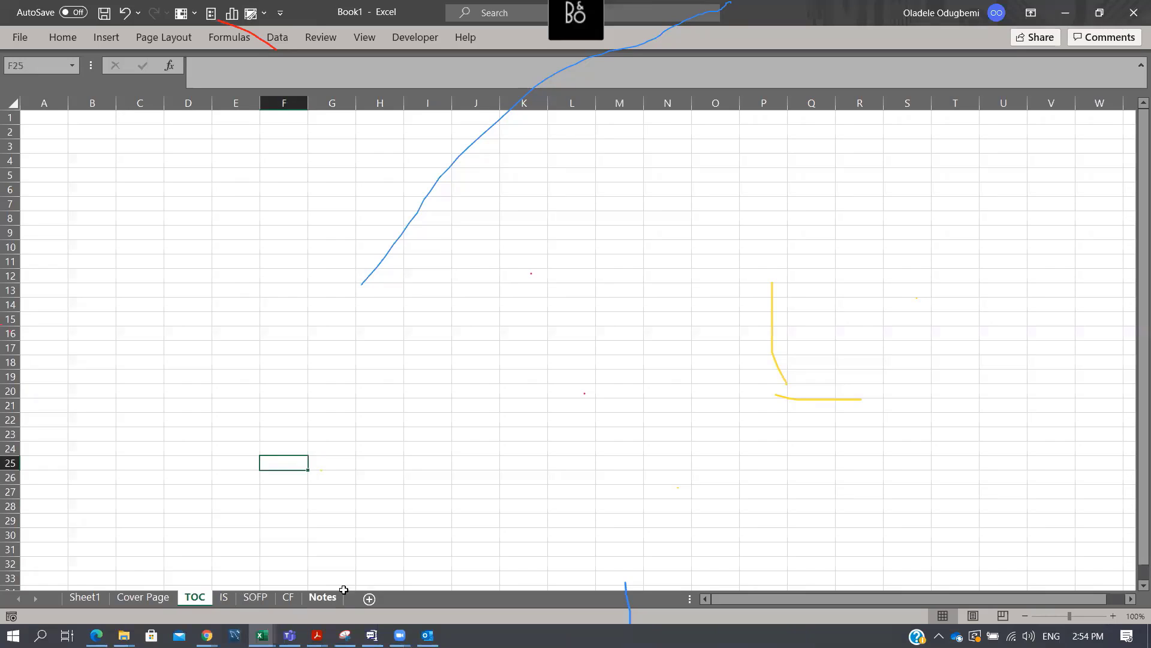
# Add another sheet, place it after Notes, and name it TB
pyautogui.click(370, 598)
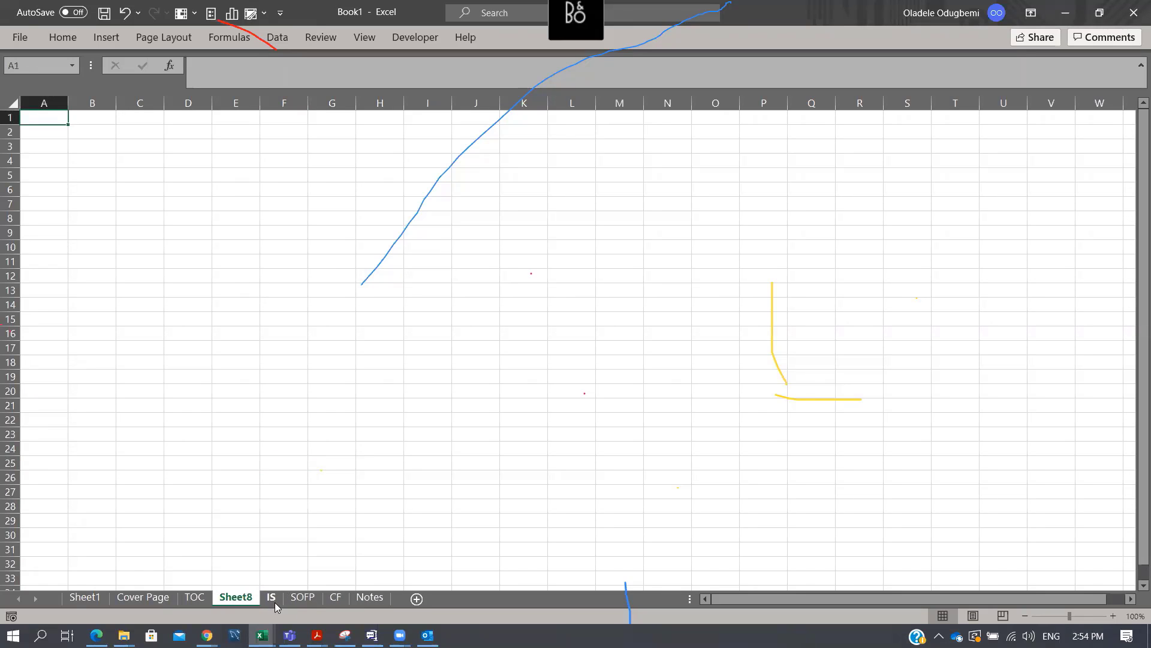
pyautogui.moveTo(245, 599); pyautogui.dragTo(364, 601)
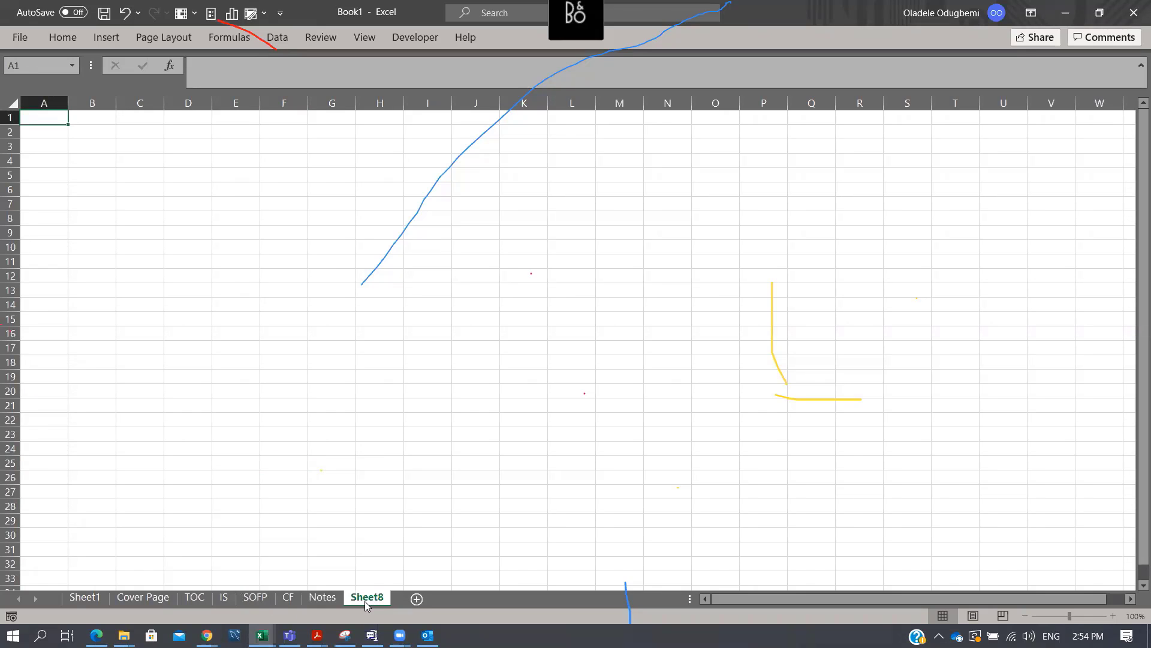
pyautogui.doubleClick(369, 599)
pyautogui.write('TB')
pyautogui.press('Return')
# Switch to the Preparing MA from TB workbook and copy the trial balance in A5 to E89 of the TB sheet
pyautogui.hotkey('alt', 'Tab')
pyautogui.hotkey('alt', 'Tab')
pyautogui.hotkey('alt', 'Tab')
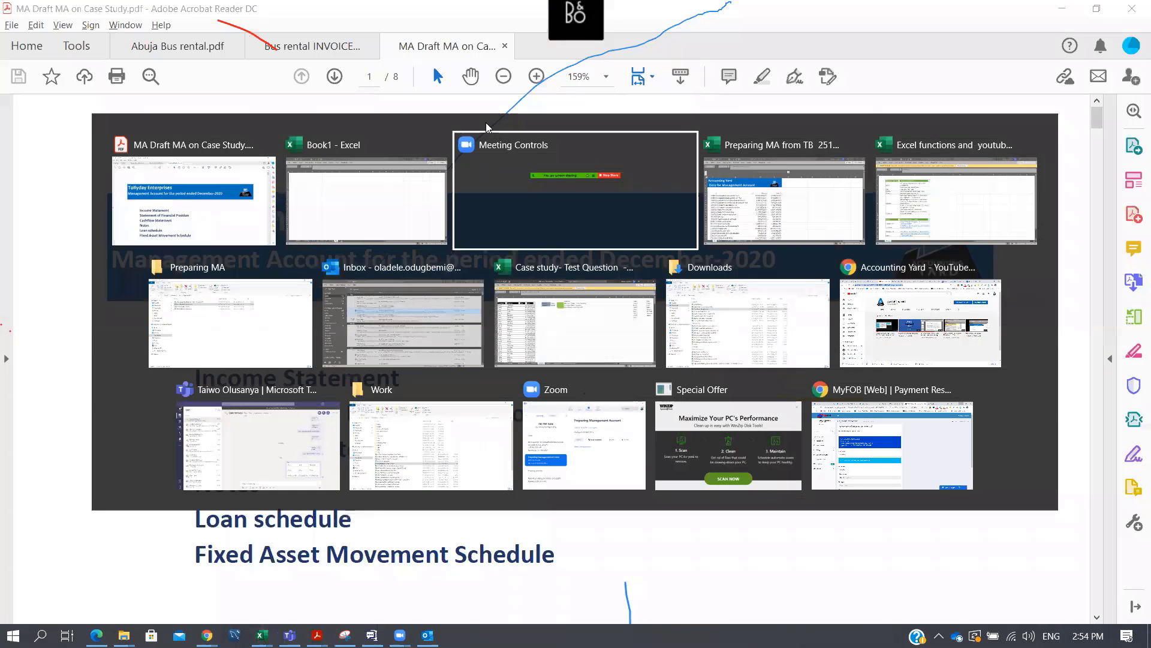
pyautogui.hotkey('alt', 'Tab')
pyautogui.click(73, 266)
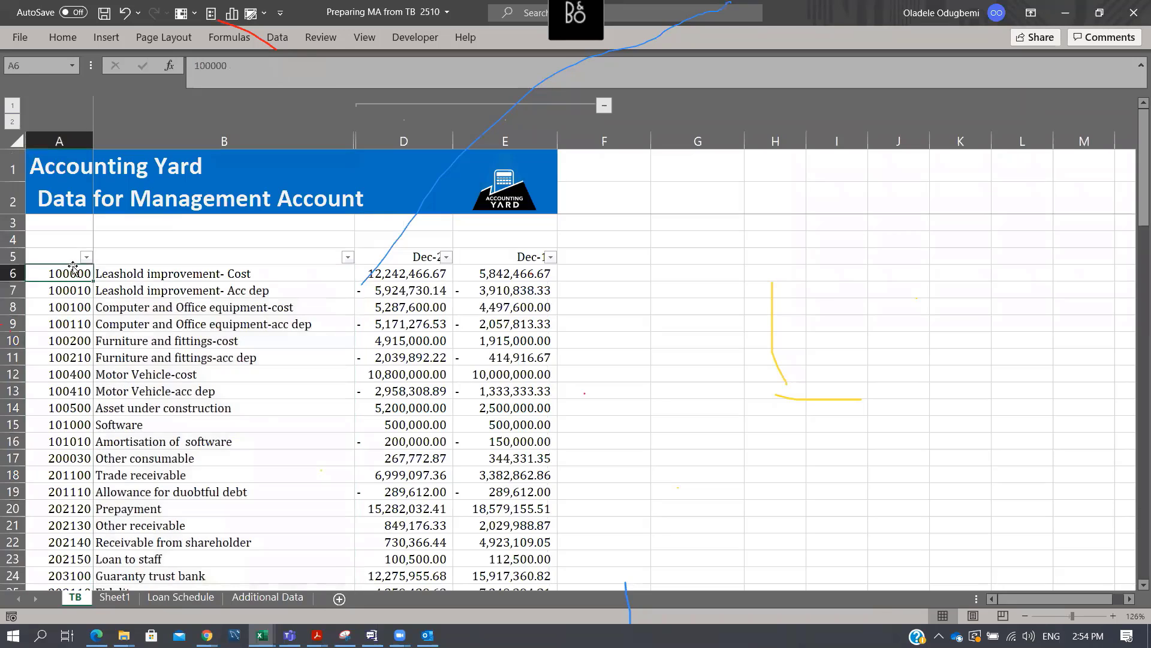
pyautogui.press('Up')
pyautogui.hotkey('ctrl', 'shift', 'Right')
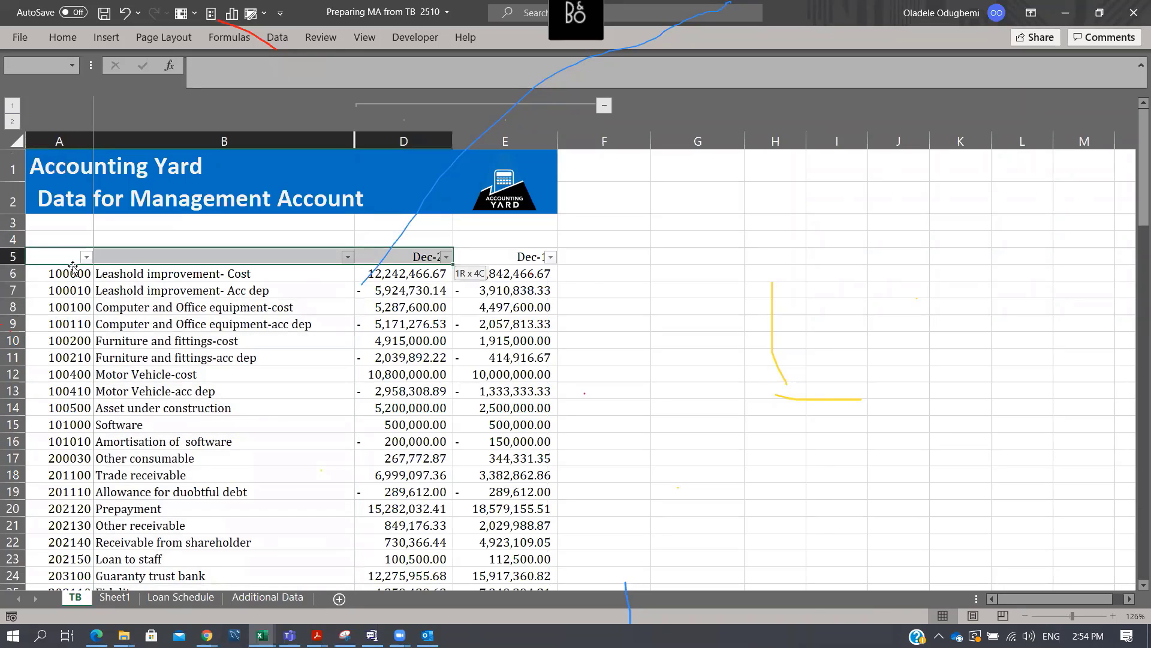
pyautogui.hotkey('ctrl', 'shift', 'Right')
pyautogui.hotkey('shift', 'Down')
pyautogui.hotkey('ctrl', 'shift', 'Down')
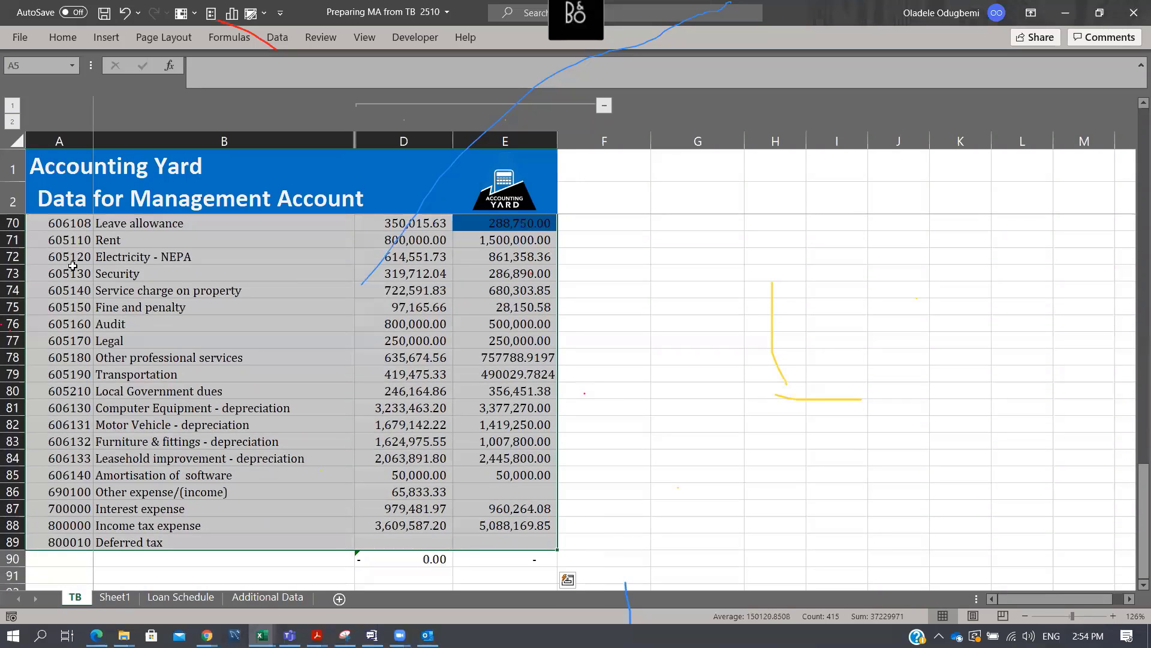
pyautogui.write('¶')
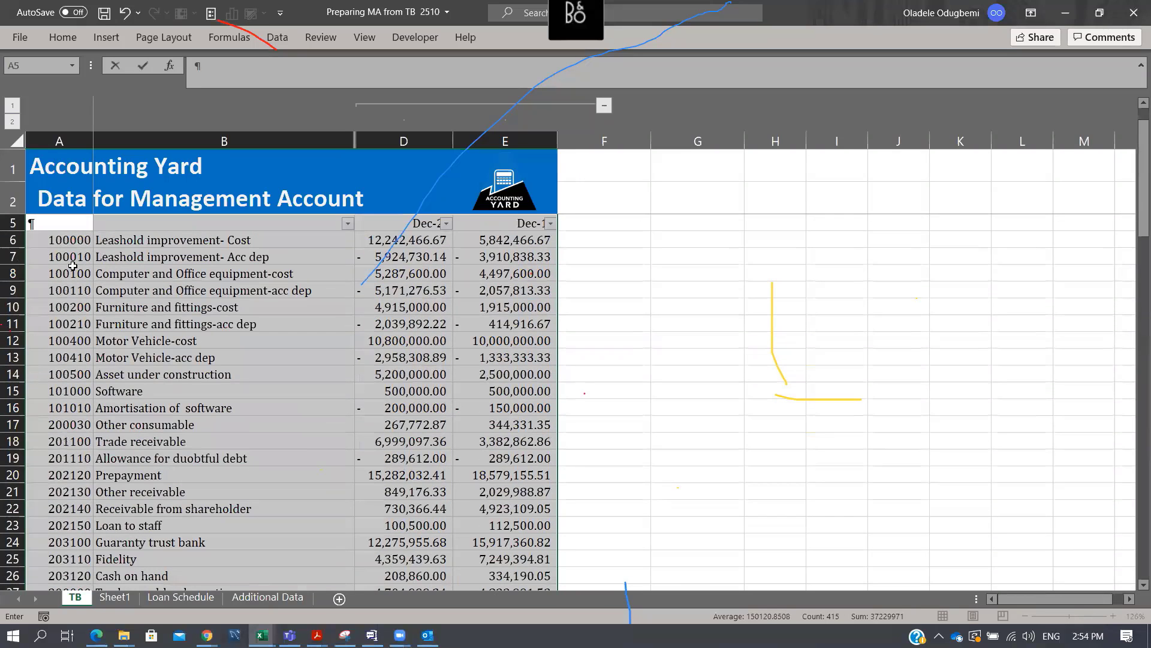
pyautogui.press('Escape')
# Switch back to the Book1 workbook and paste the copied trial balance into the TB sheet starting at A2
pyautogui.hotkey('alt', 'Tab')
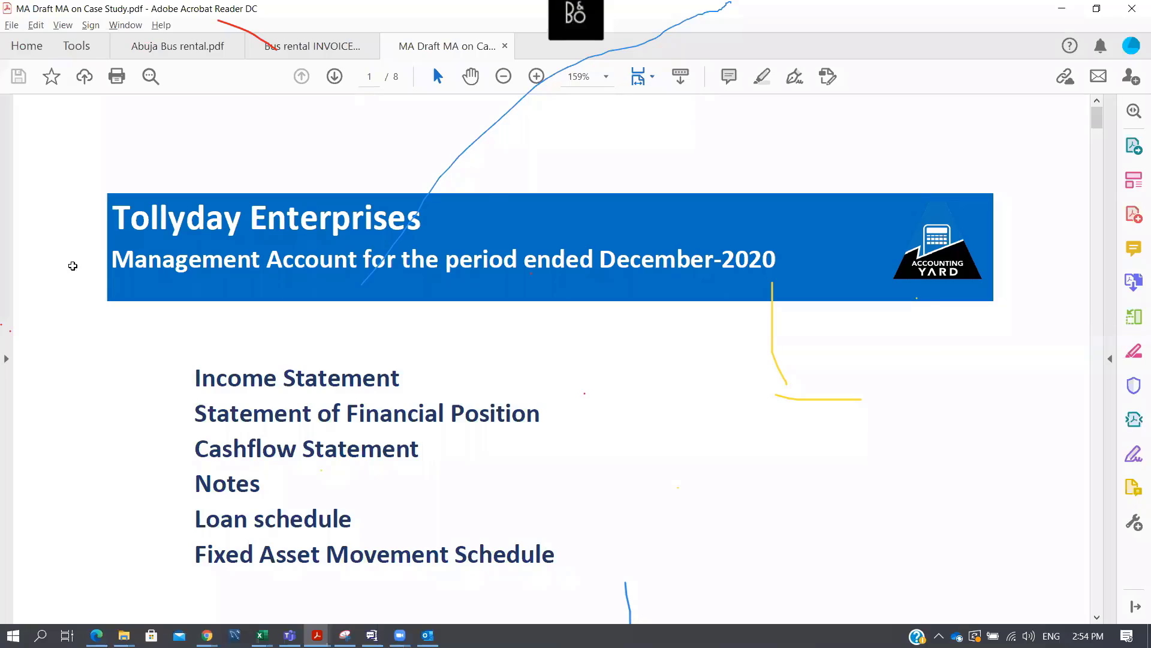
pyautogui.hotkey('alt', 'Tab')
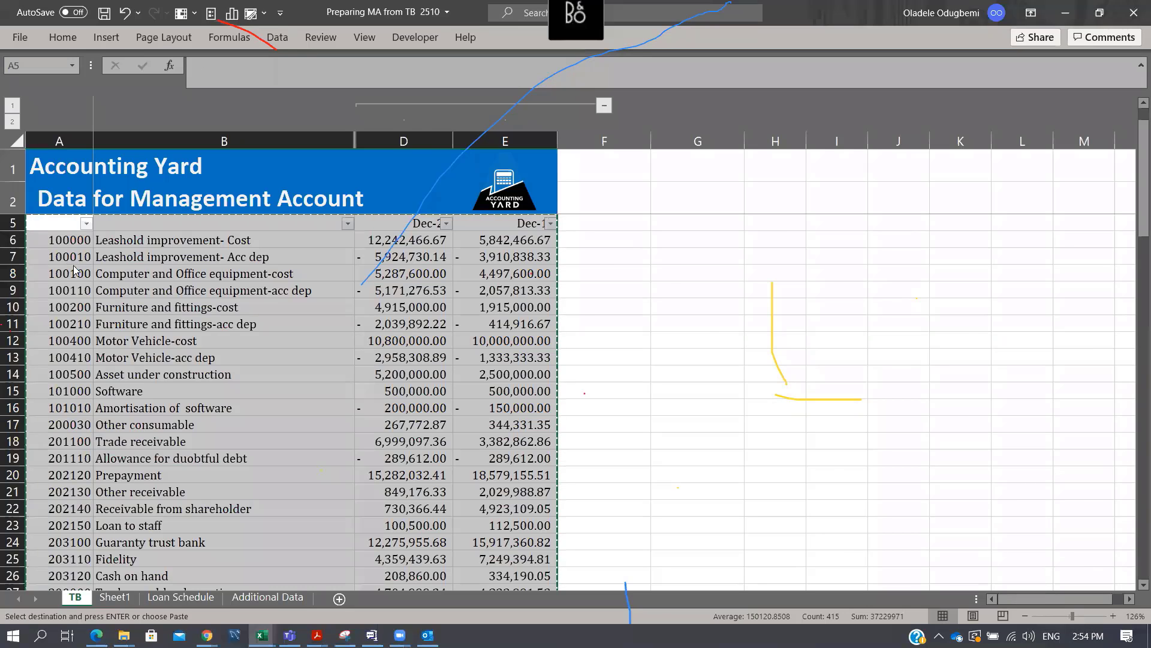
pyautogui.hotkey('alt', 'Tab')
pyautogui.hotkey('alt', 'Tab')
pyautogui.hotkey('alt', 'Tab')
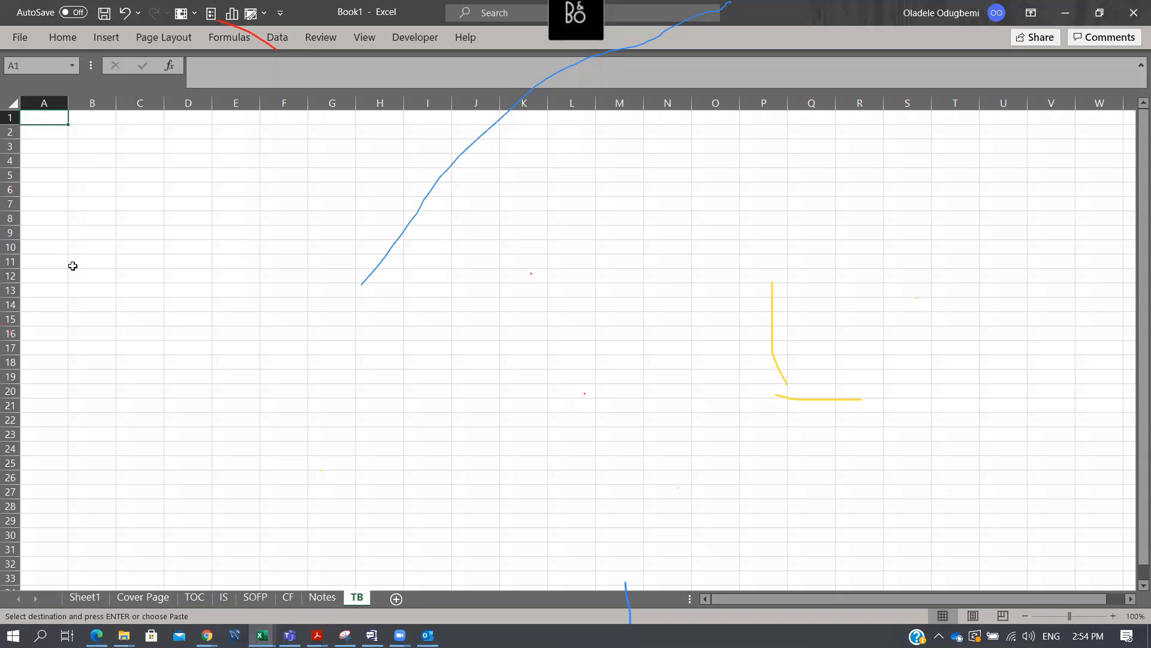
pyautogui.press('Down')
pyautogui.hotkey('ctrl', 'v')
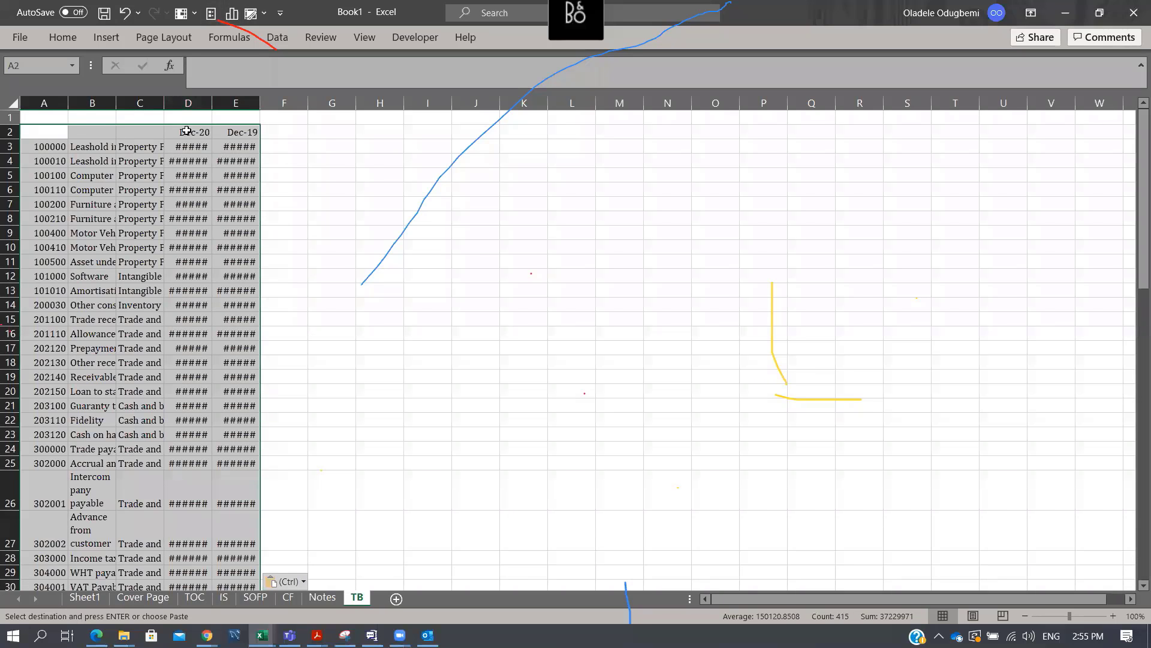
# Autofit columns A to E of the TB sheet and delete column C with the account classifications
pyautogui.moveTo(44, 103); pyautogui.dragTo(261, 99)
pyautogui.doubleClick(261, 99)
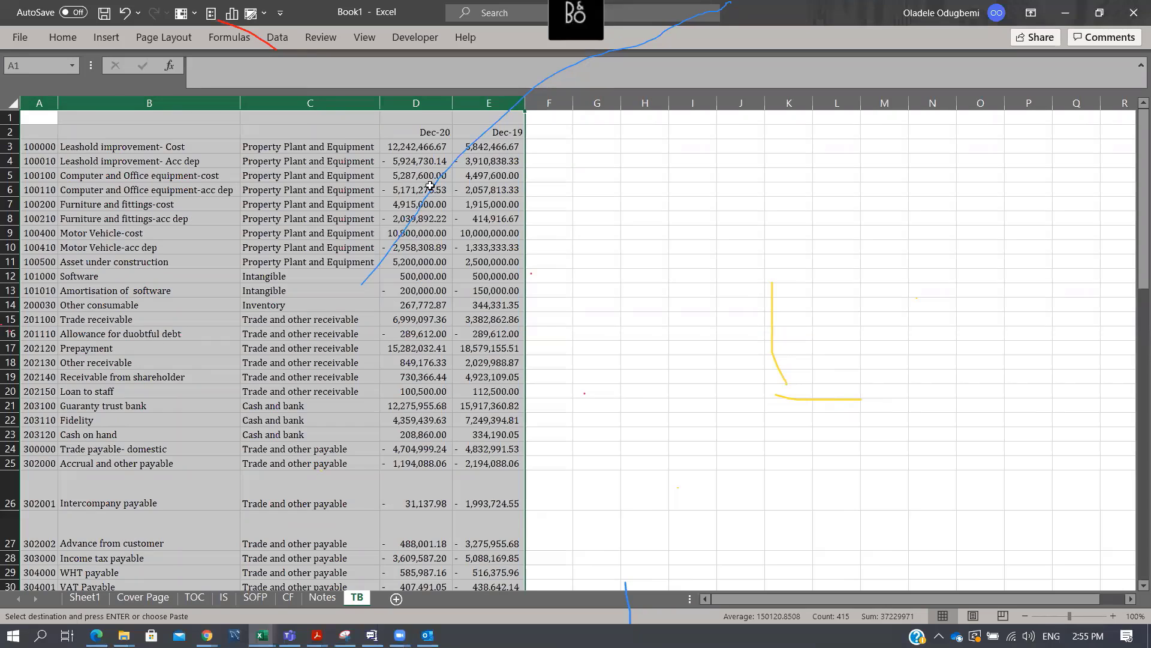
pyautogui.click(329, 98)
pyautogui.hotkey('ctrl', '-')
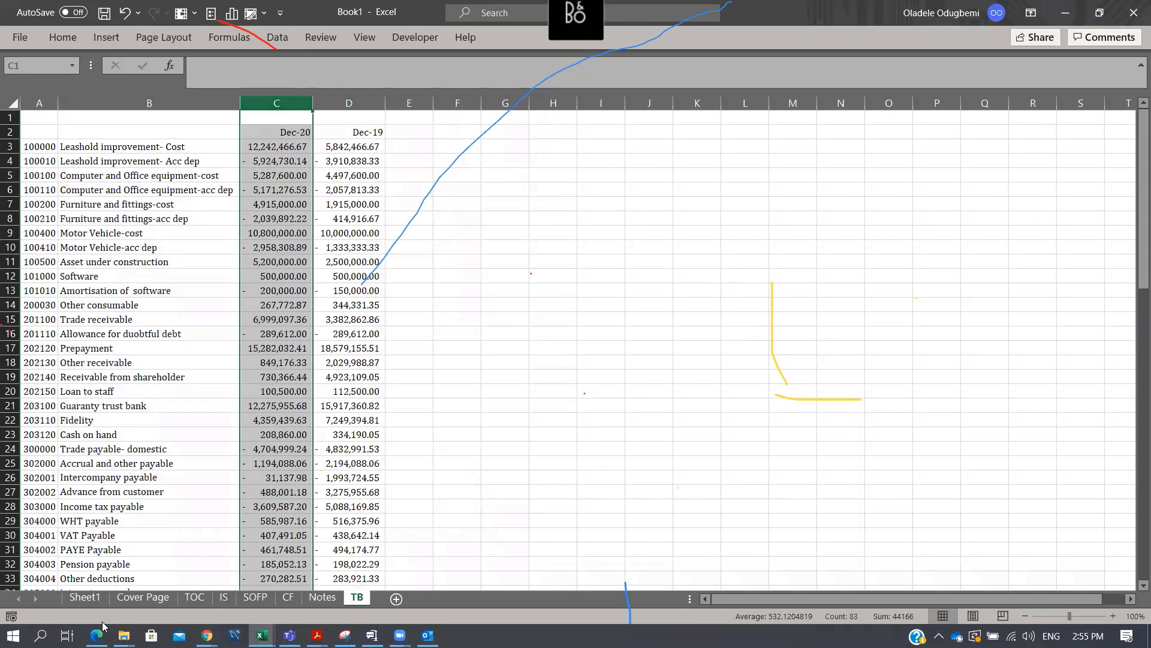
# Enter the title "Accounting Yard" in A1 of the Cover Page sheet
pyautogui.click(126, 598)
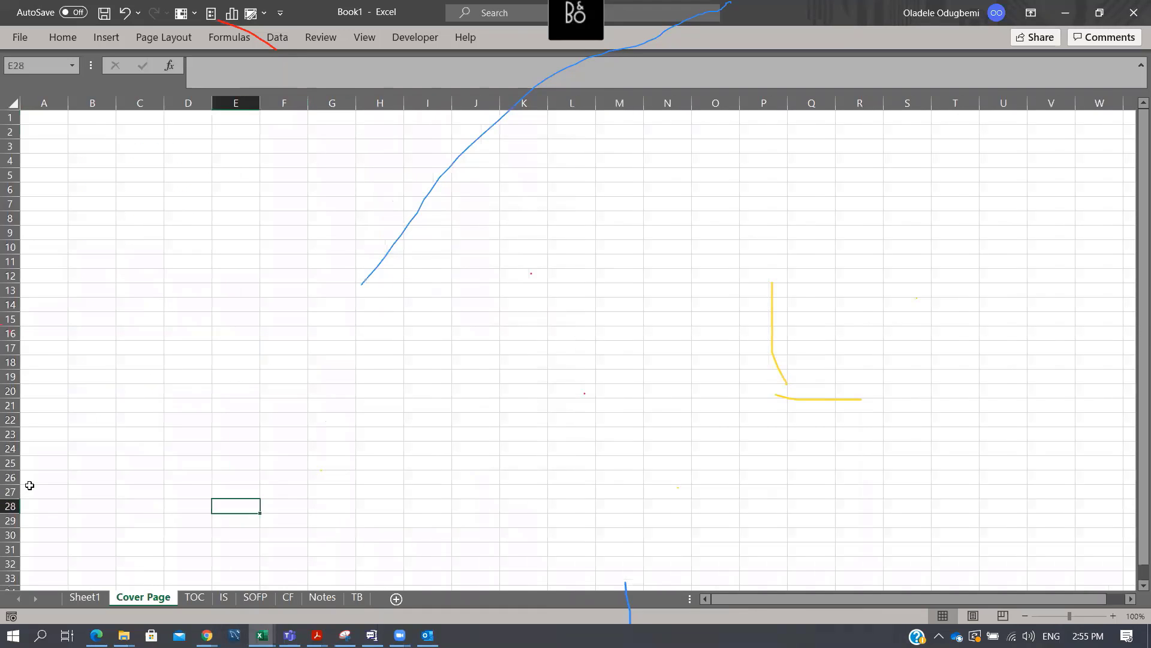
pyautogui.click(51, 120)
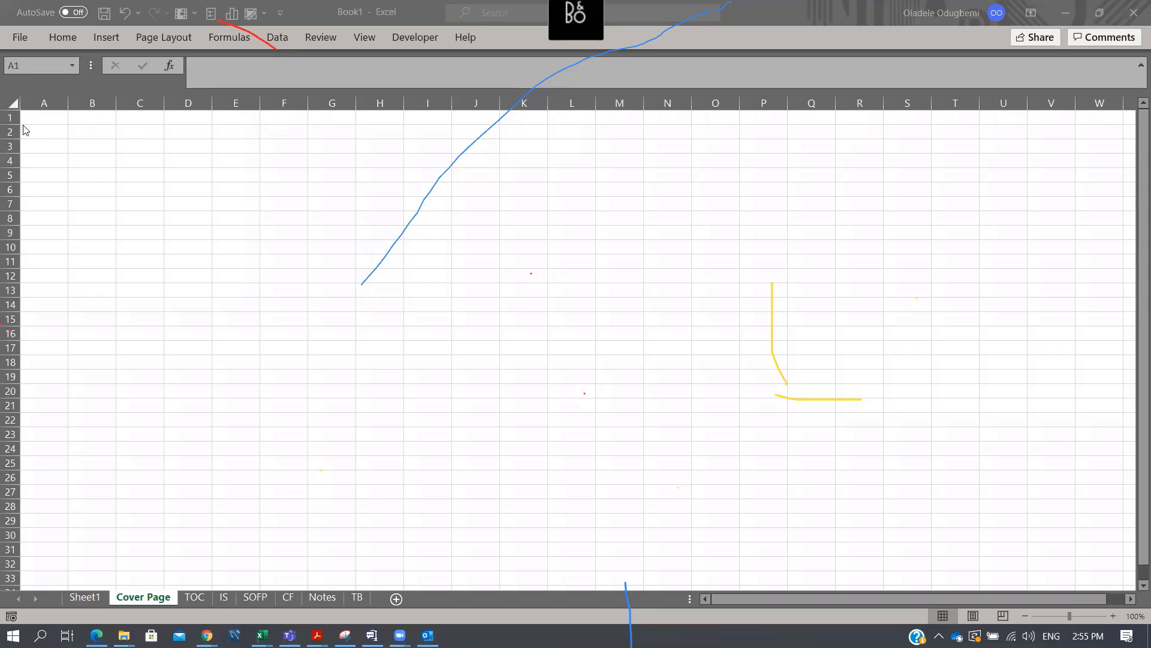
pyautogui.click(45, 116)
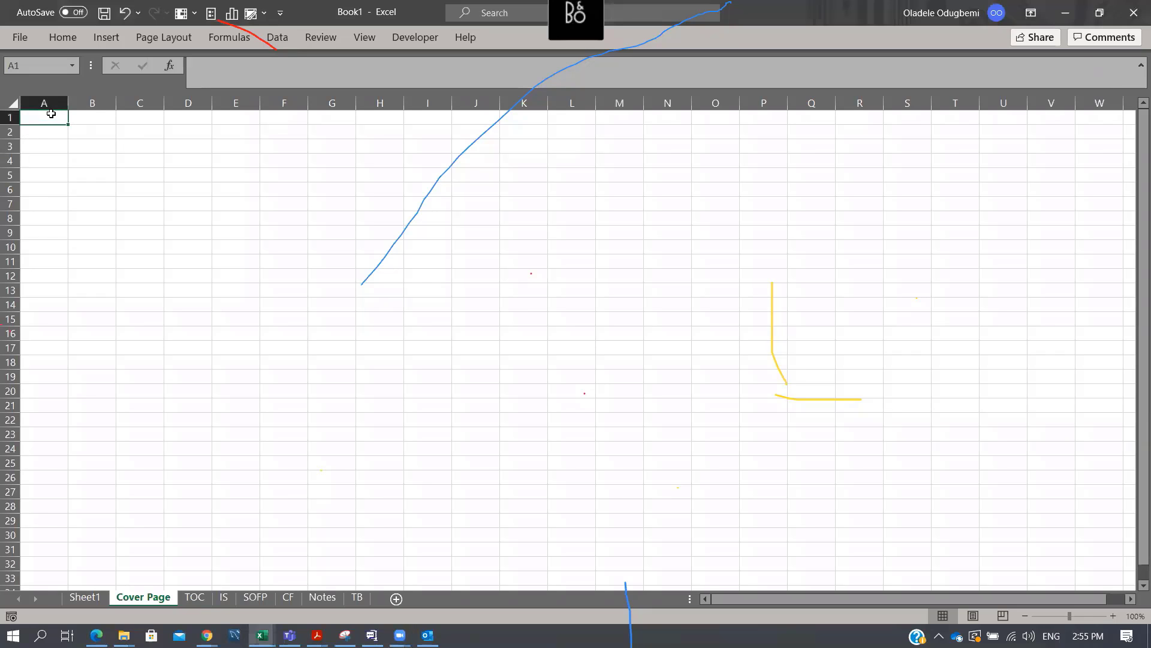
pyautogui.write('Accounting ')
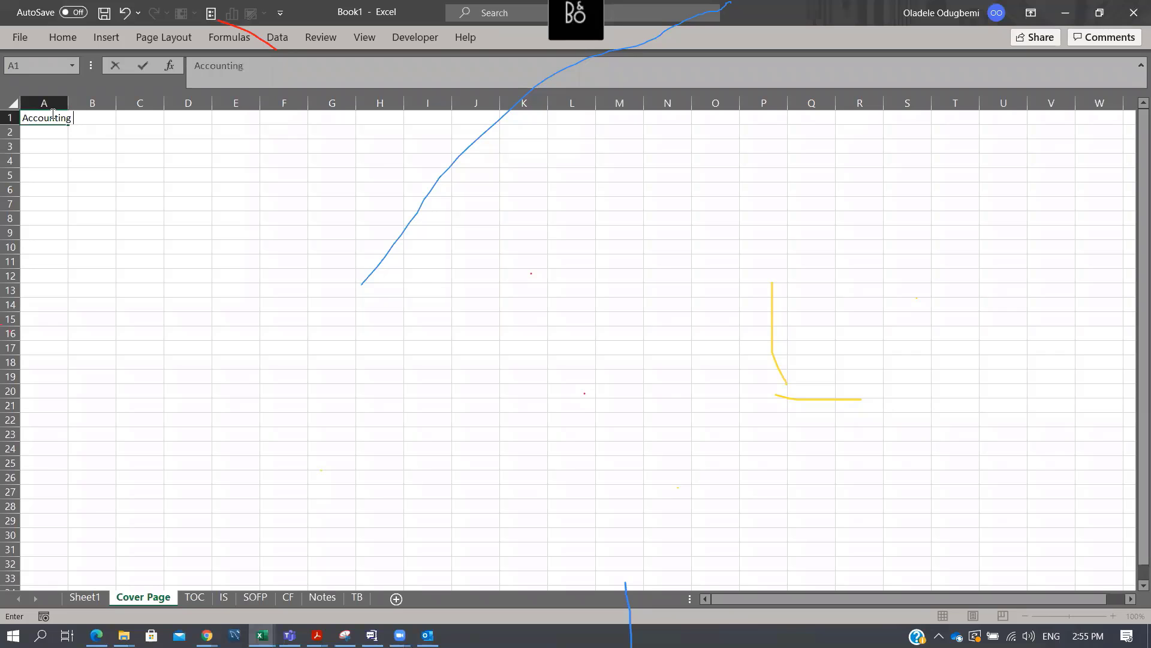
pyautogui.write('Yard')
pyautogui.press('Return')
# Set the font size of the Accounting Yard title in A1 to 20
pyautogui.click(51, 114)
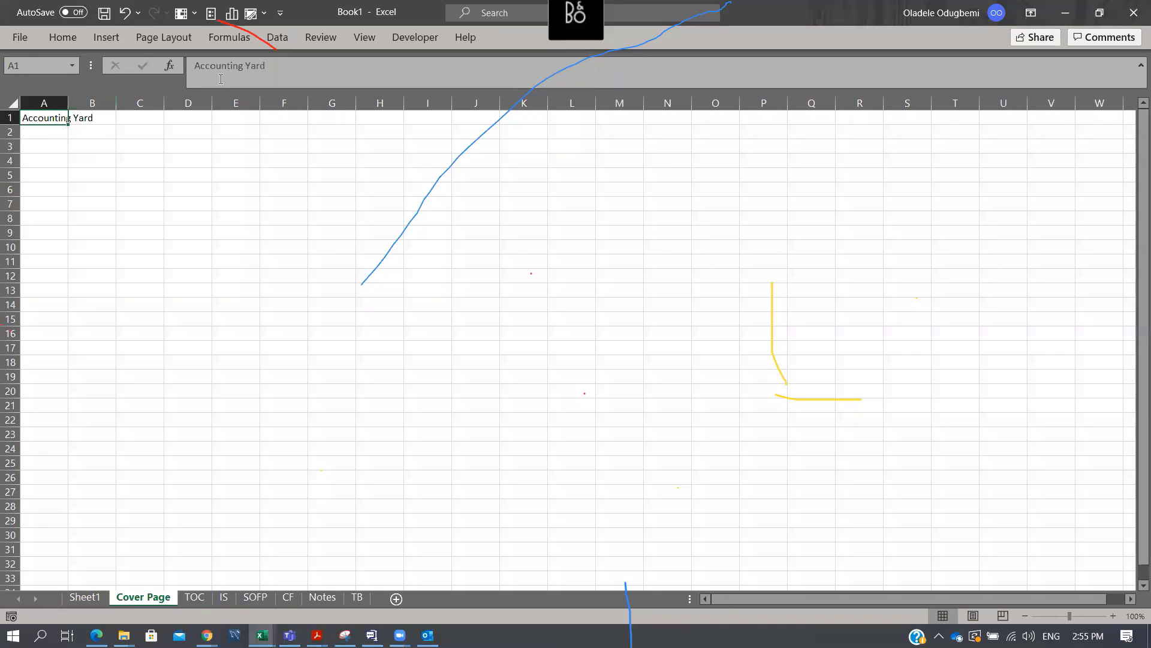
pyautogui.click(63, 37)
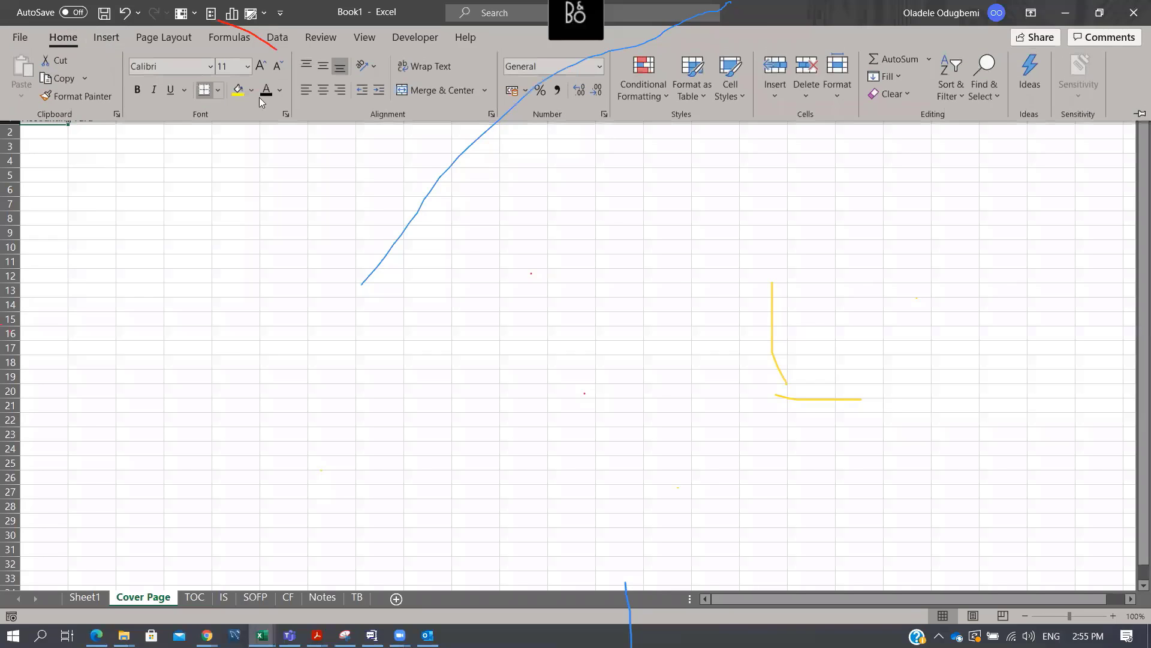
pyautogui.click(247, 66)
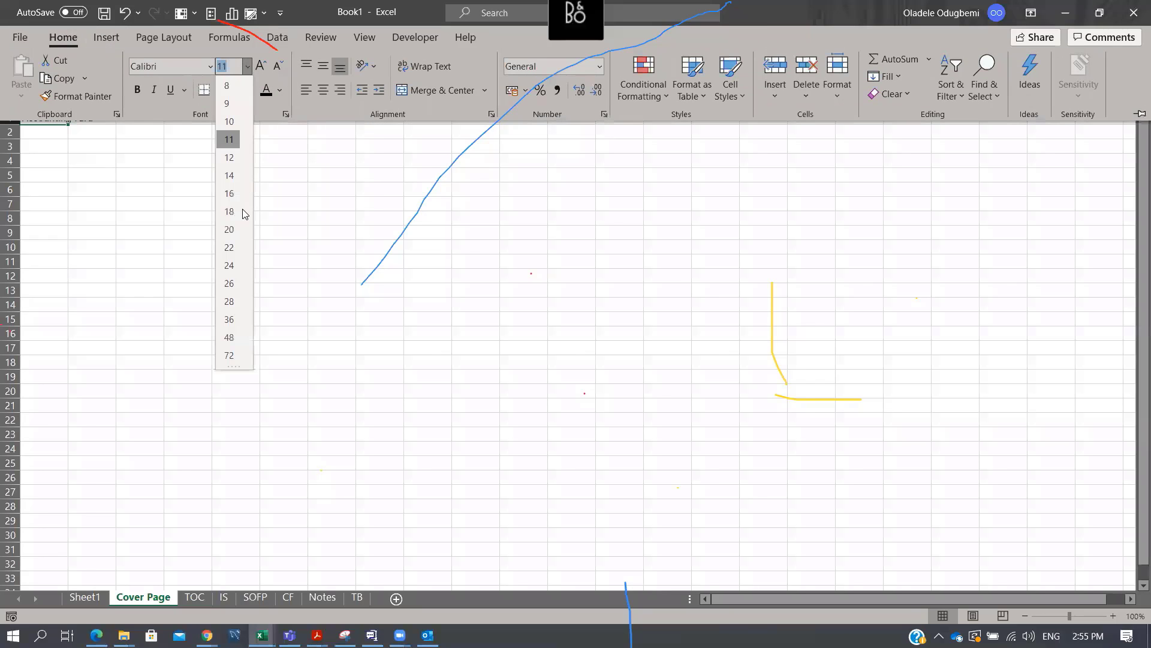
pyautogui.click(236, 230)
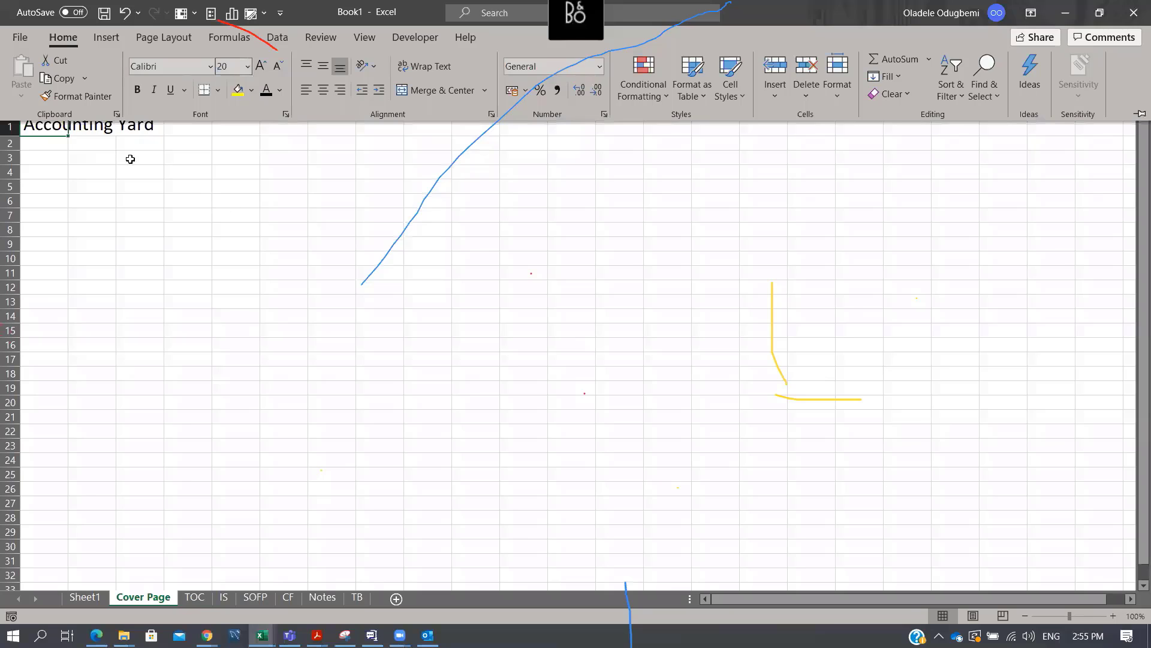
pyautogui.click(148, 141)
# Fill A1:H1 of the Cover Page with the base Blue, Accent 1 theme color
pyautogui.hotkey('ctrl', 'Home')
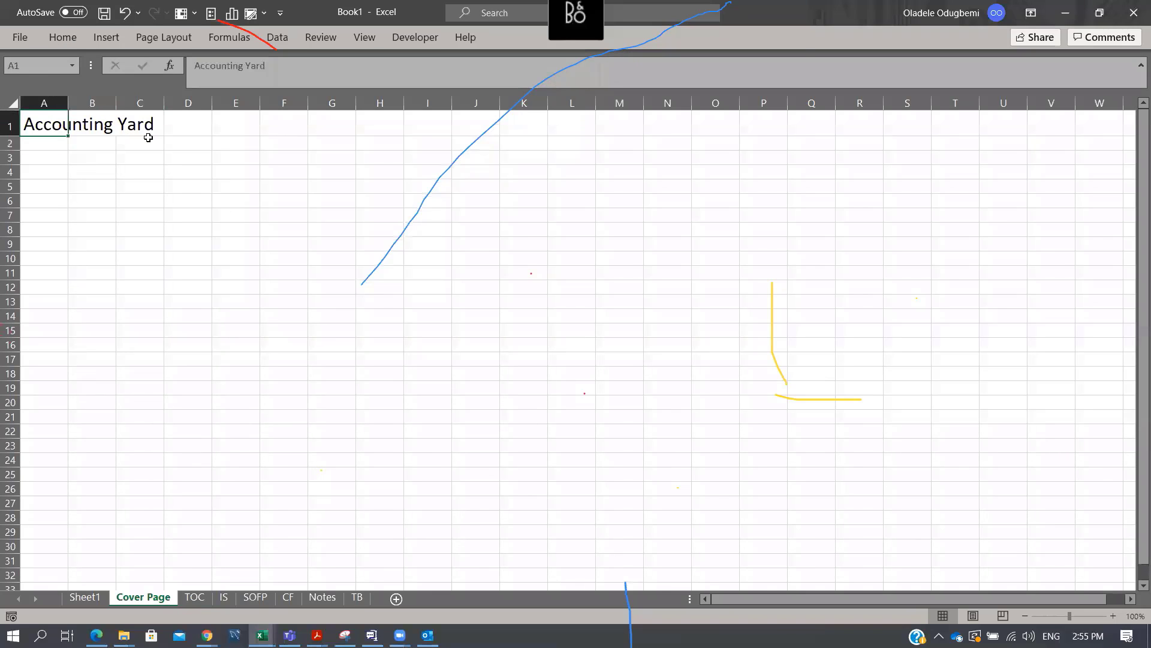
pyautogui.hotkey('shift', 'Right')
pyautogui.hotkey('shift', 'Right')
pyautogui.hotkey('shift', 'Right')
pyautogui.hotkey('shift', 'Right')
pyautogui.hotkey('shift', 'Right')
pyautogui.hotkey('shift', 'Right')
pyautogui.hotkey('shift', 'Right')
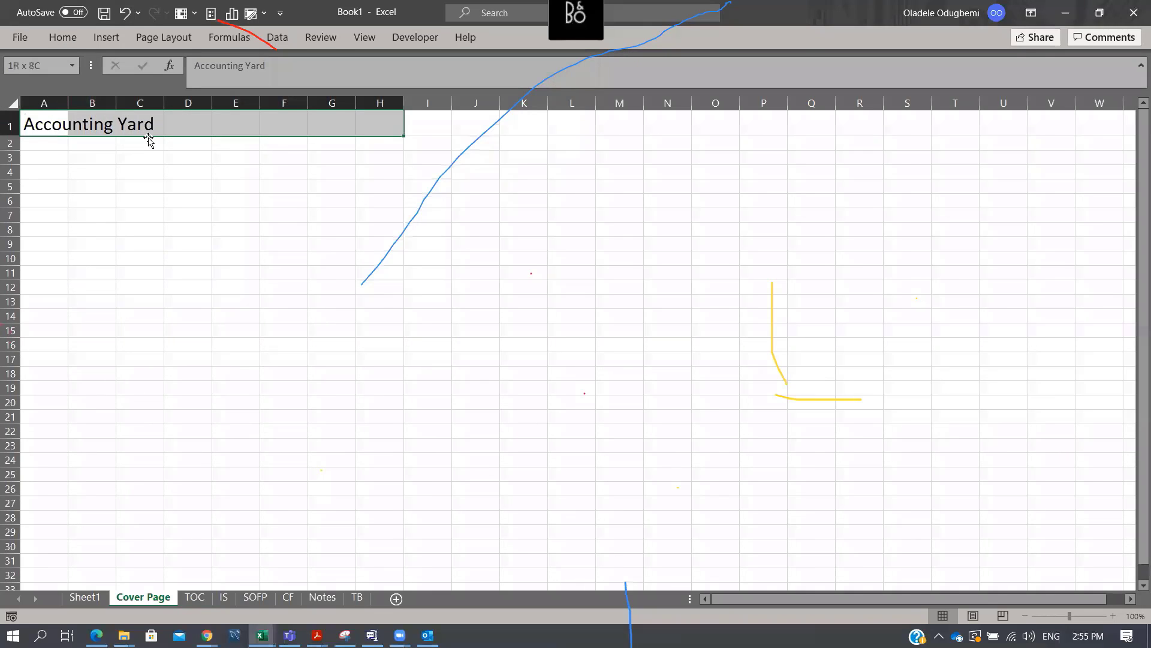
pyautogui.click(66, 38)
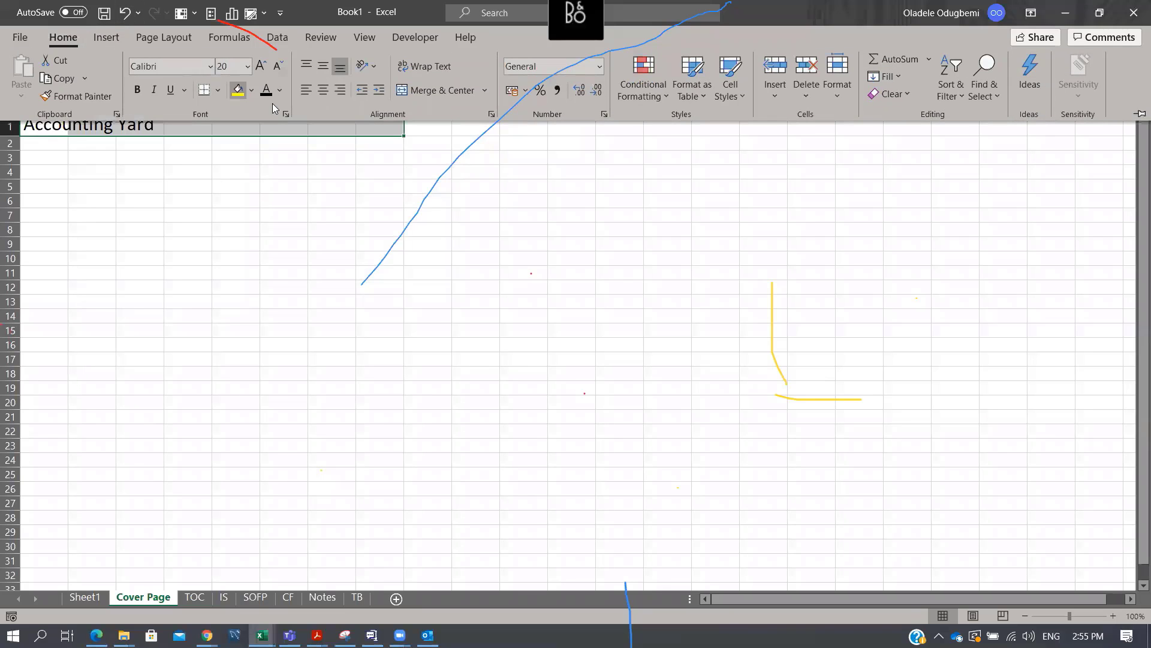
pyautogui.click(251, 90)
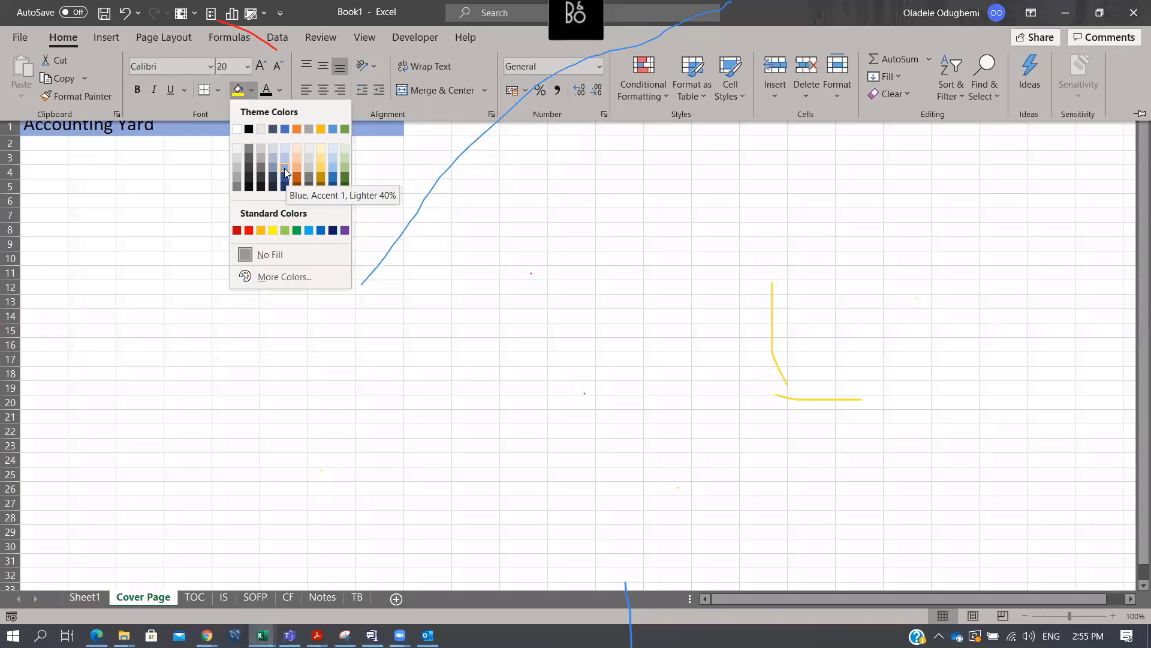
pyautogui.click(285, 129)
# Change the font color of the A1:H1 title band to white
pyautogui.click(280, 94)
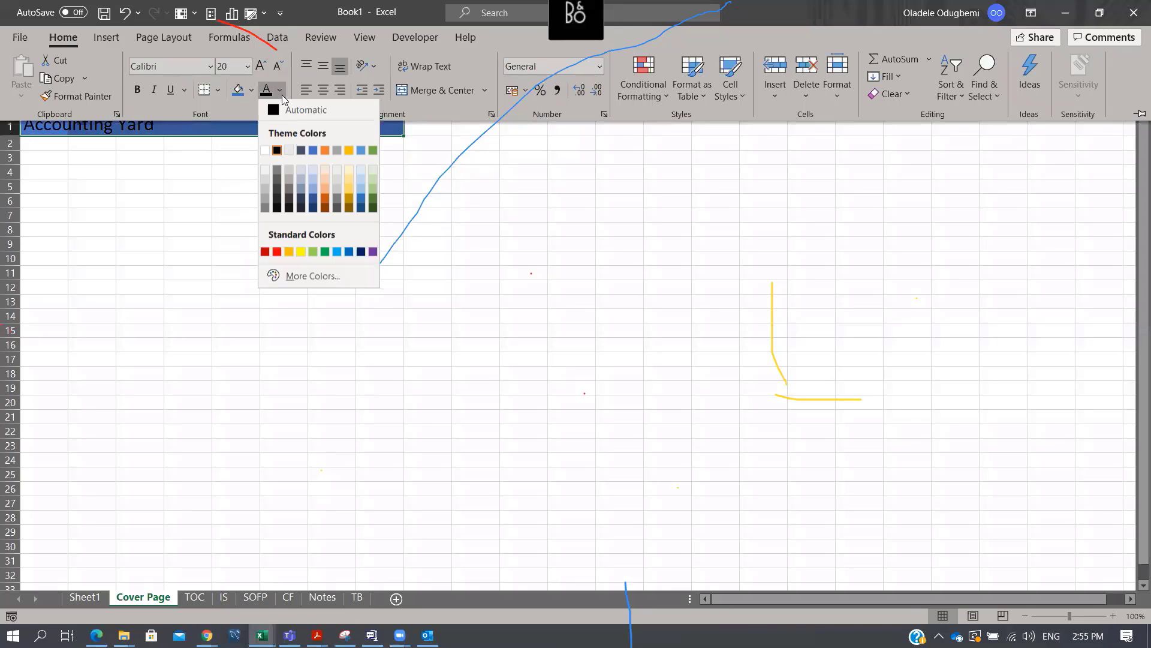
pyautogui.click(268, 149)
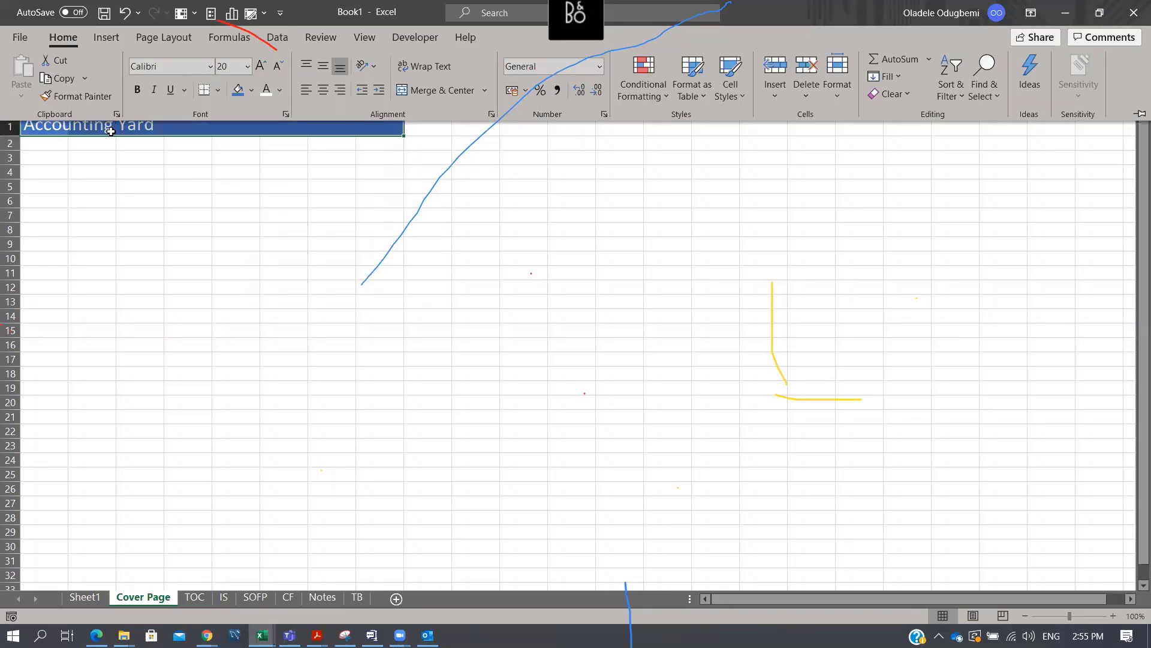
pyautogui.click(137, 171)
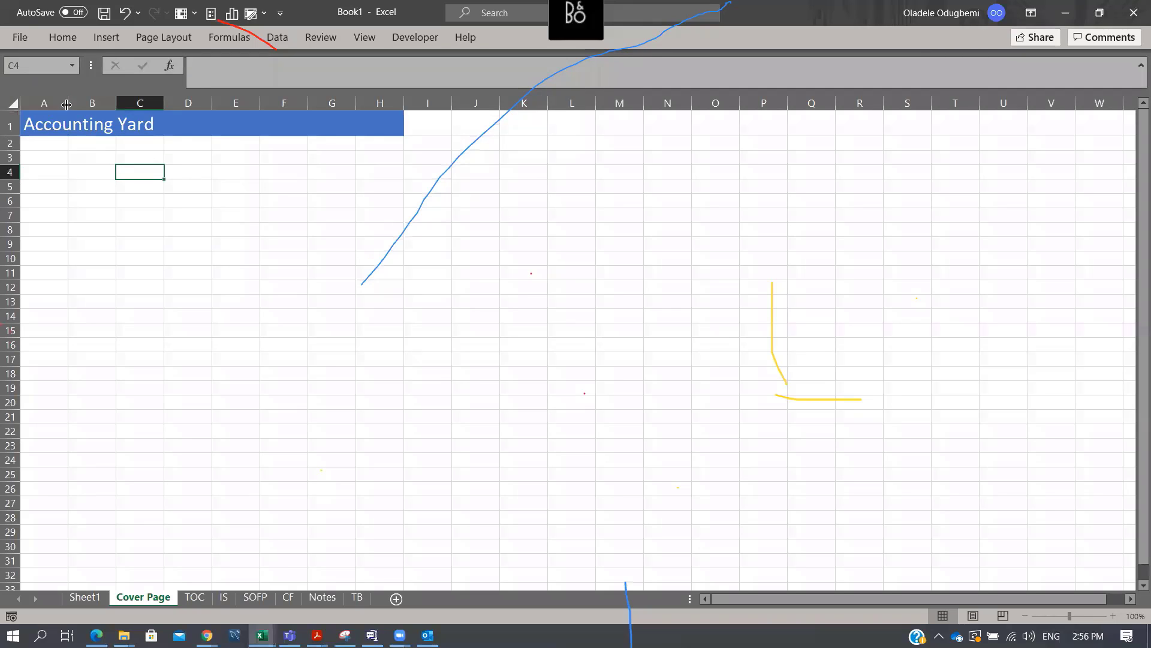
# Widen column A to fit the title and enter "Management Account" in A2
pyautogui.moveTo(65, 97); pyautogui.dragTo(161, 98)
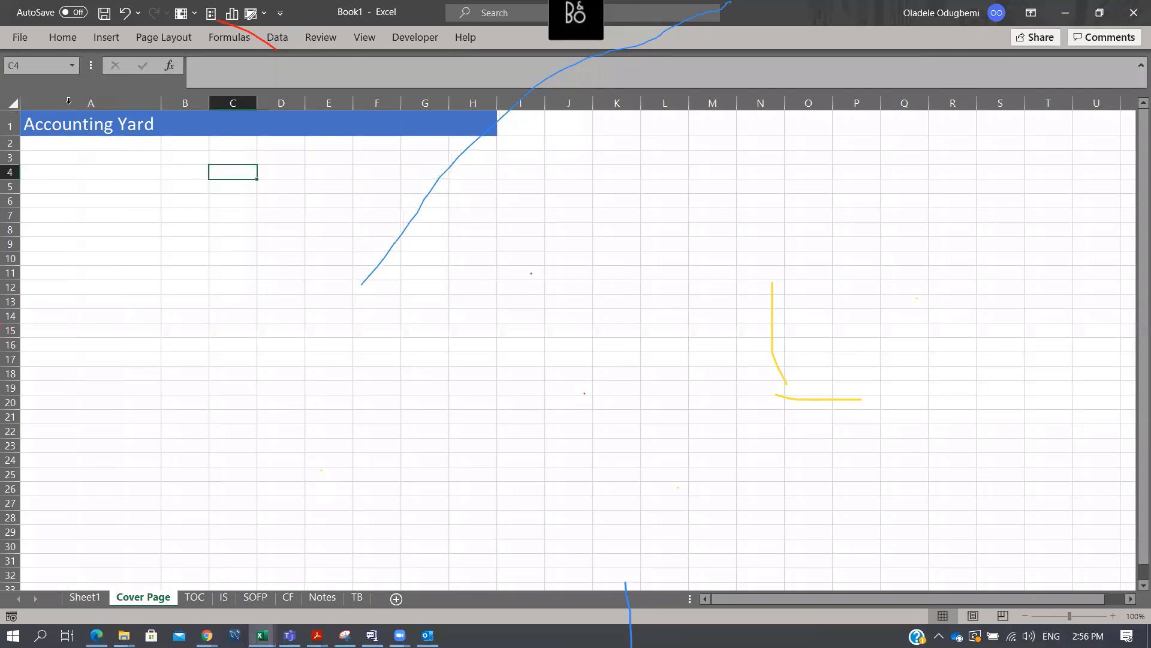
pyautogui.click(81, 142)
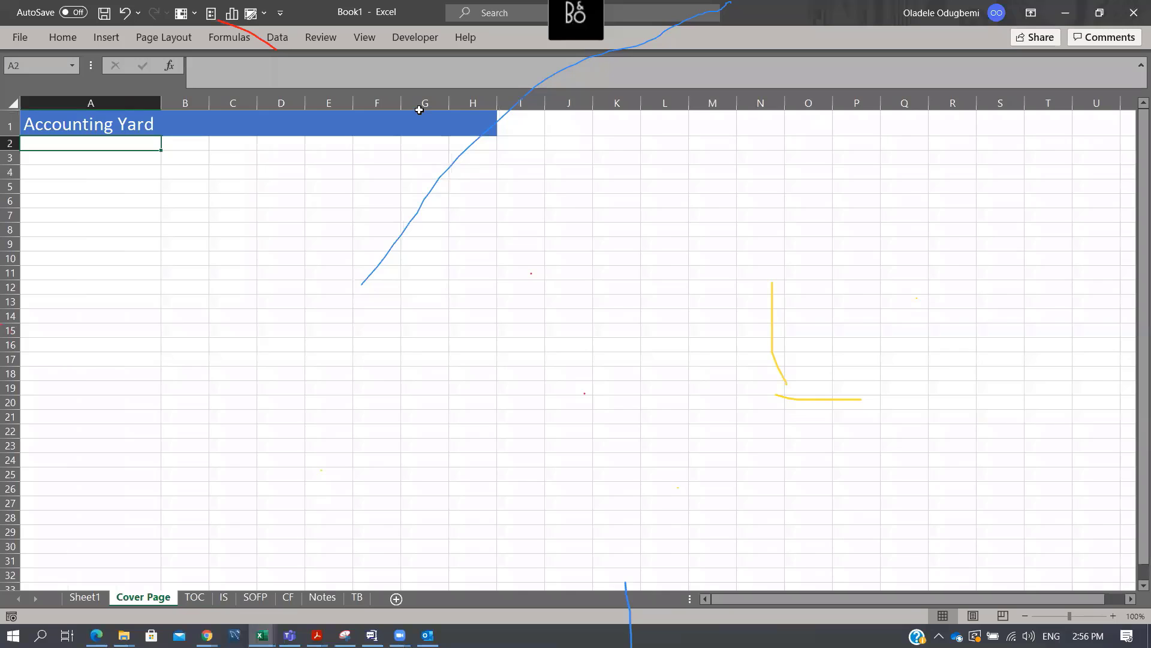
pyautogui.write('Manageme')
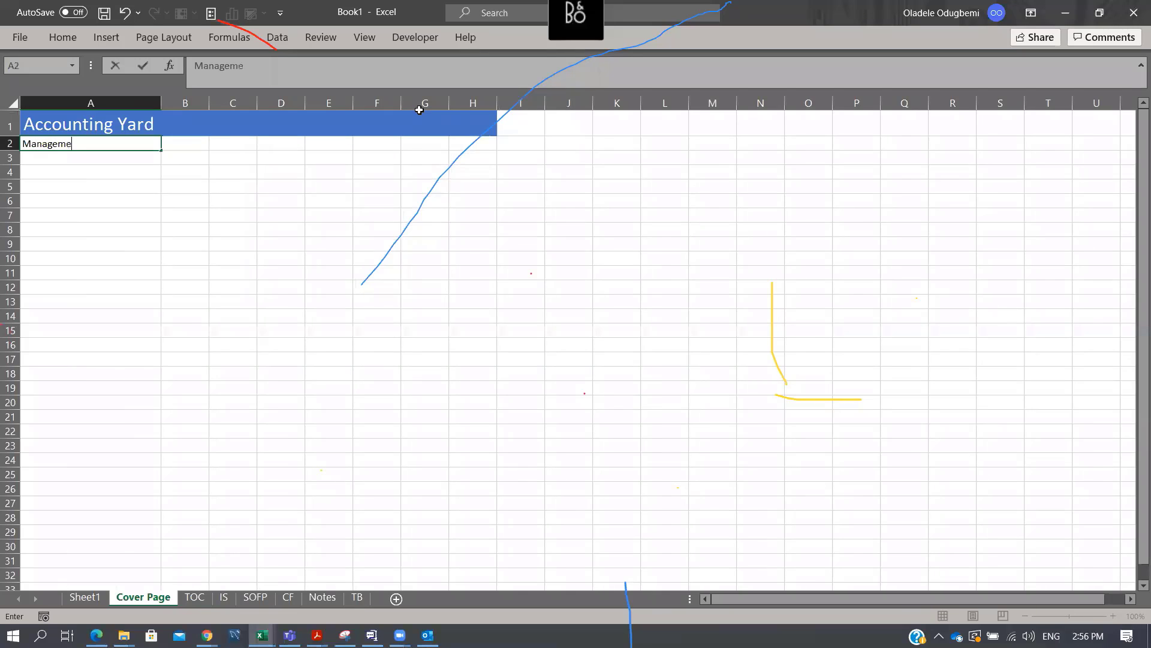
pyautogui.write('nt Account')
# Make the Accounting Yard title in A1 bold
pyautogui.press('Up')
pyautogui.hotkey('ctrl', 'b')
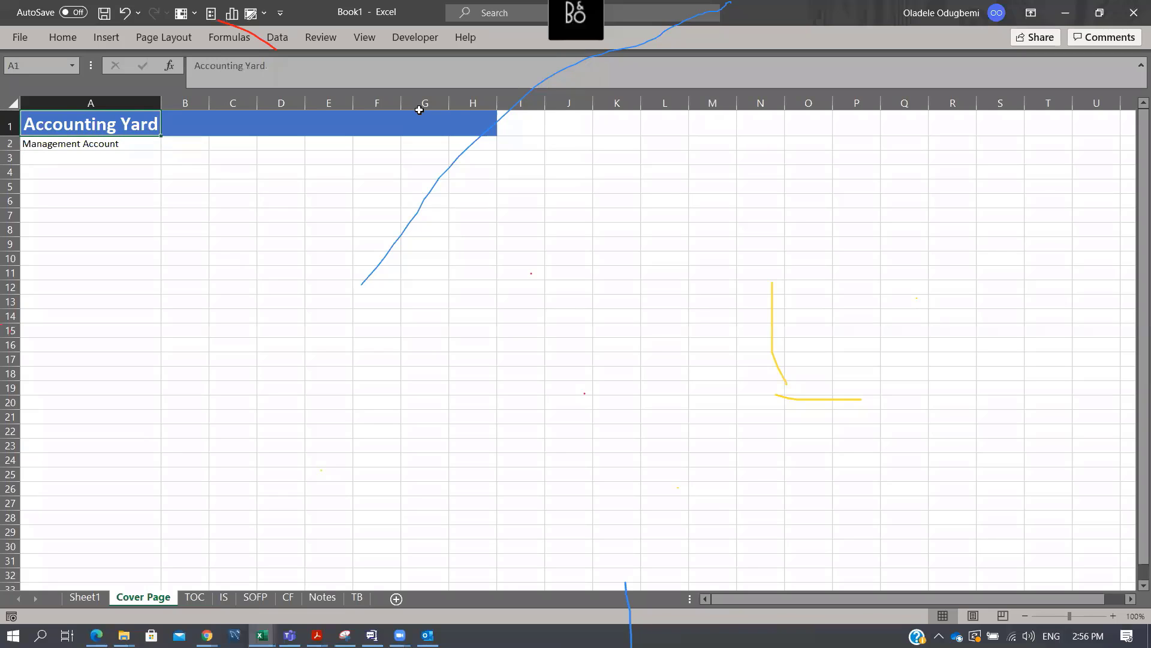
pyautogui.press('Down')
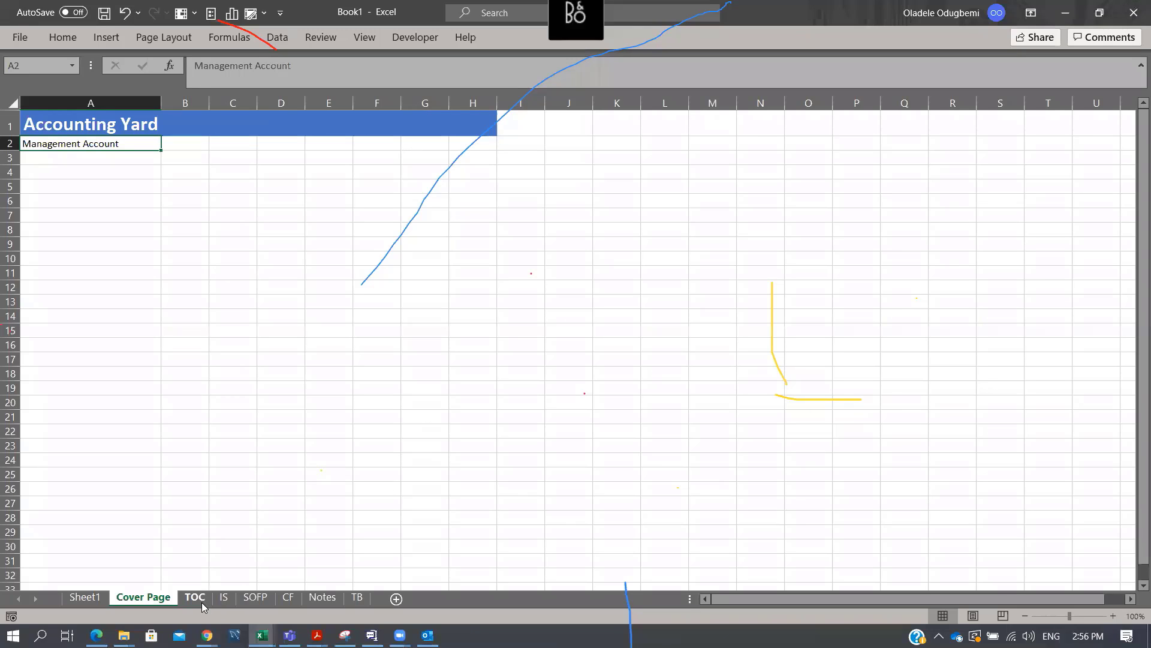
# Enter the labels "Year" in B9 and "Month" in B10 of the Cover Page
pyautogui.press('Down')
pyautogui.press('Down')
pyautogui.press('Down')
pyautogui.press('Down')
pyautogui.press('Down')
pyautogui.press('Down')
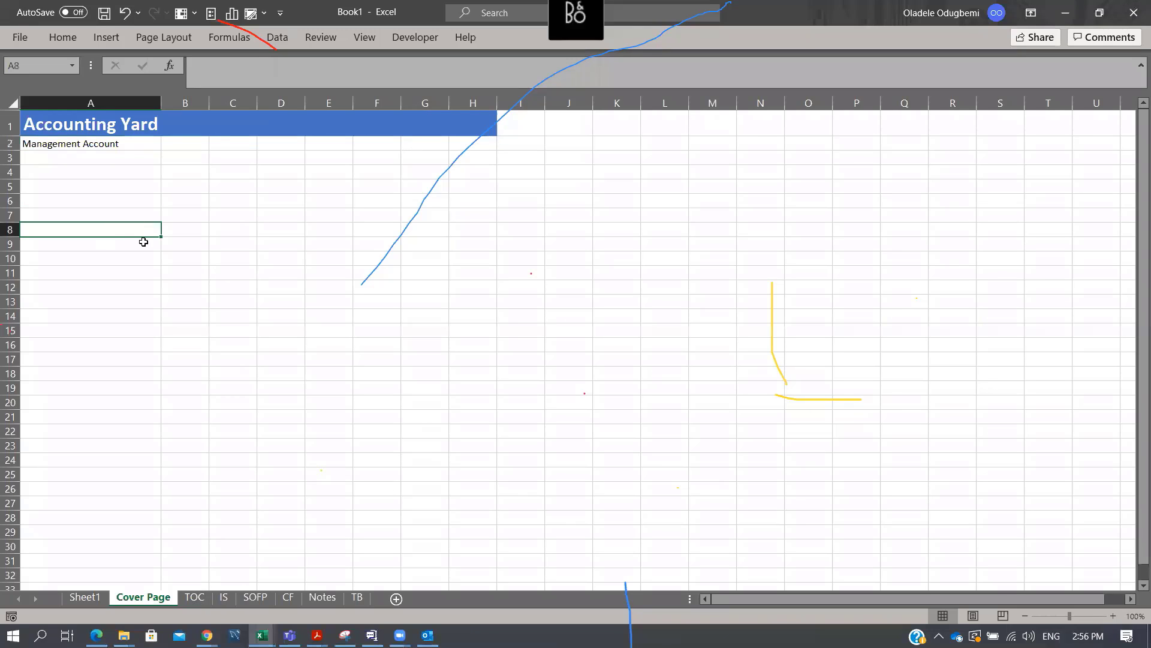
pyautogui.click(172, 229)
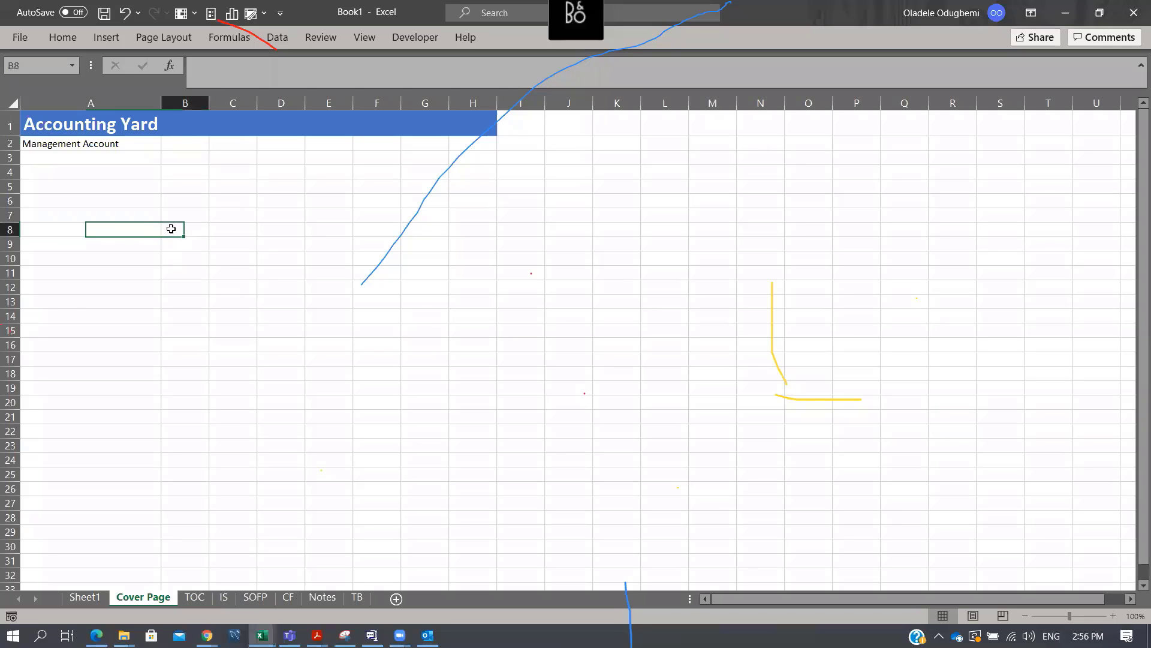
pyautogui.press('Down')
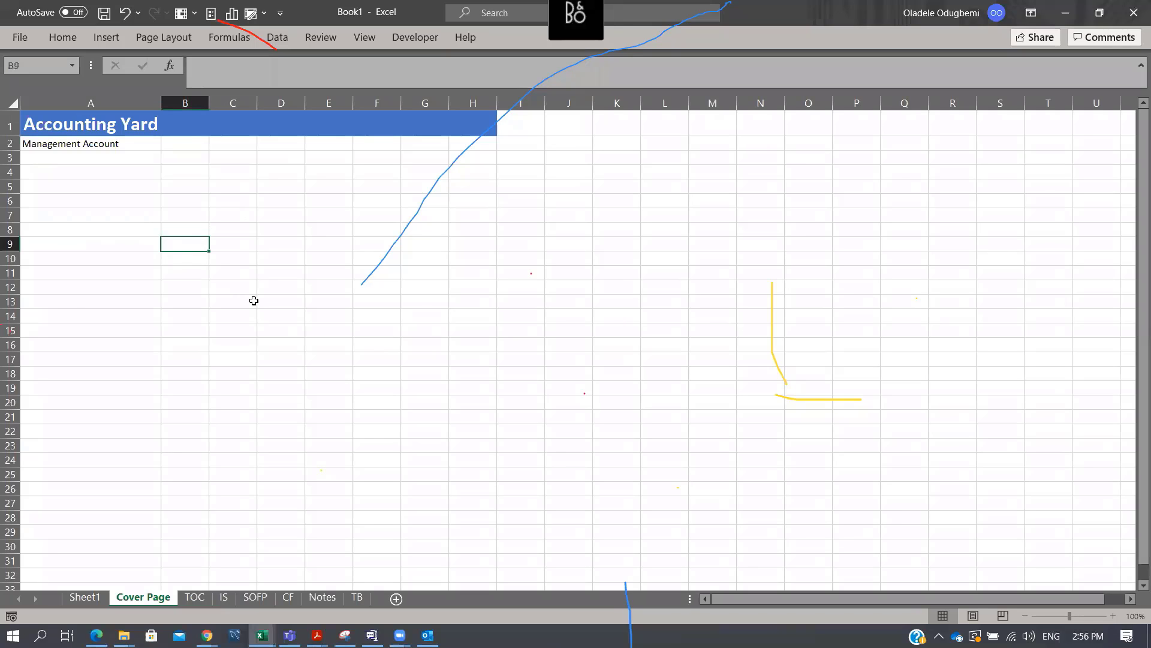
pyautogui.write('Dat')
pyautogui.press('BackSpace')
pyautogui.press('BackSpace')
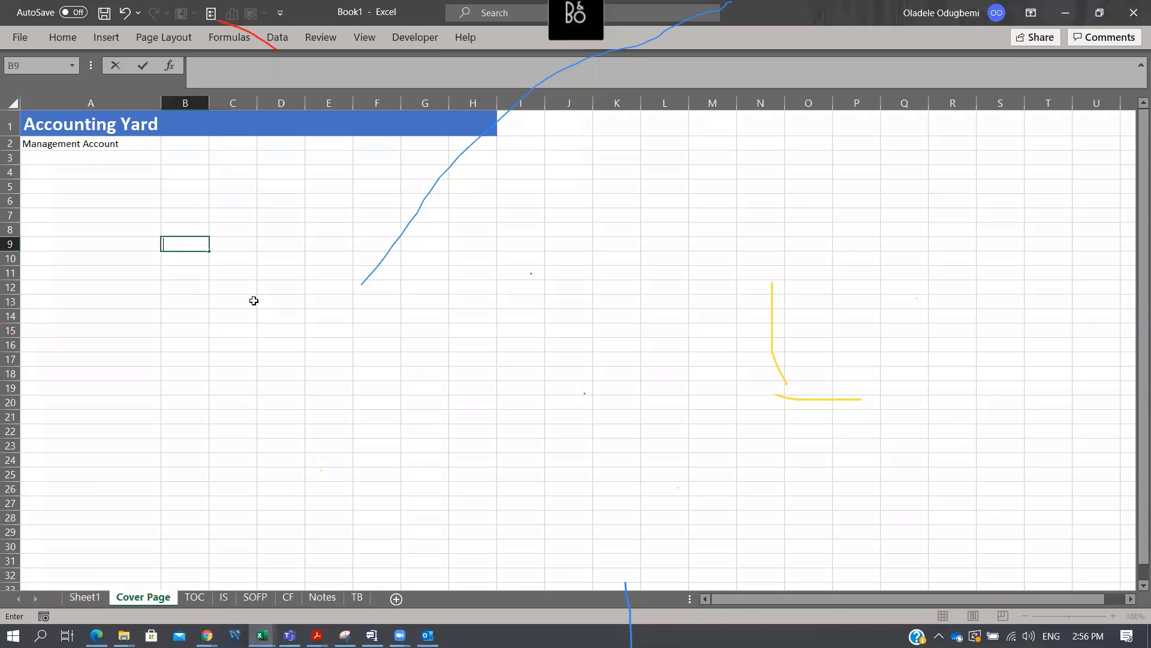
pyautogui.write('Year')
pyautogui.press('Return')
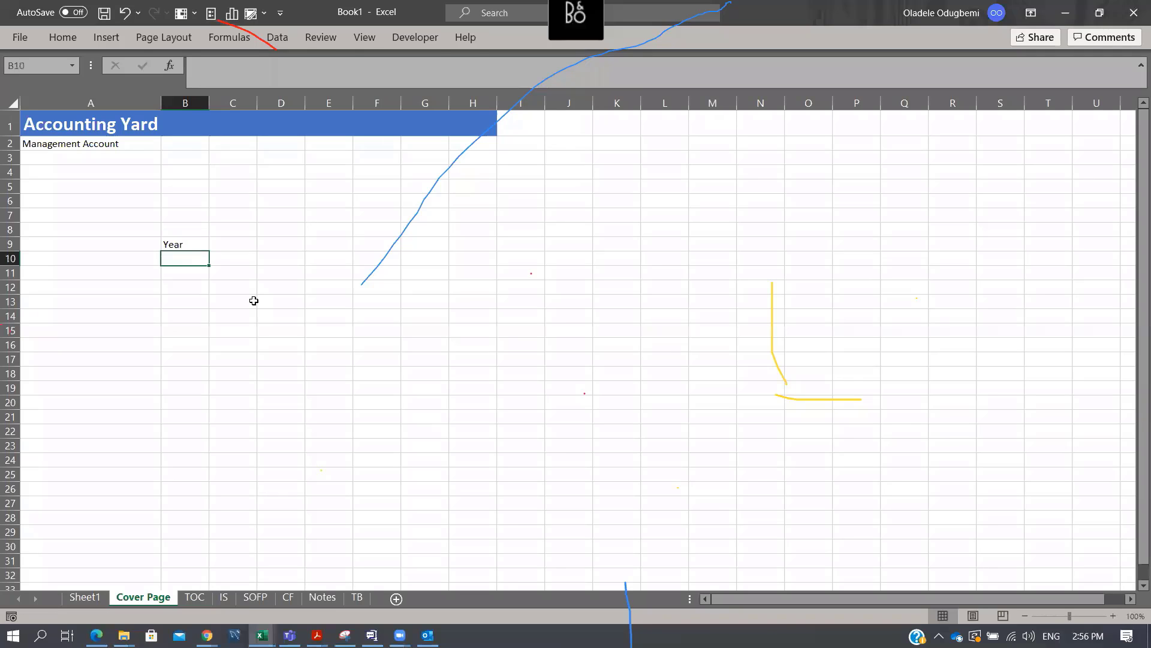
pyautogui.write('Month')
pyautogui.press('Return')
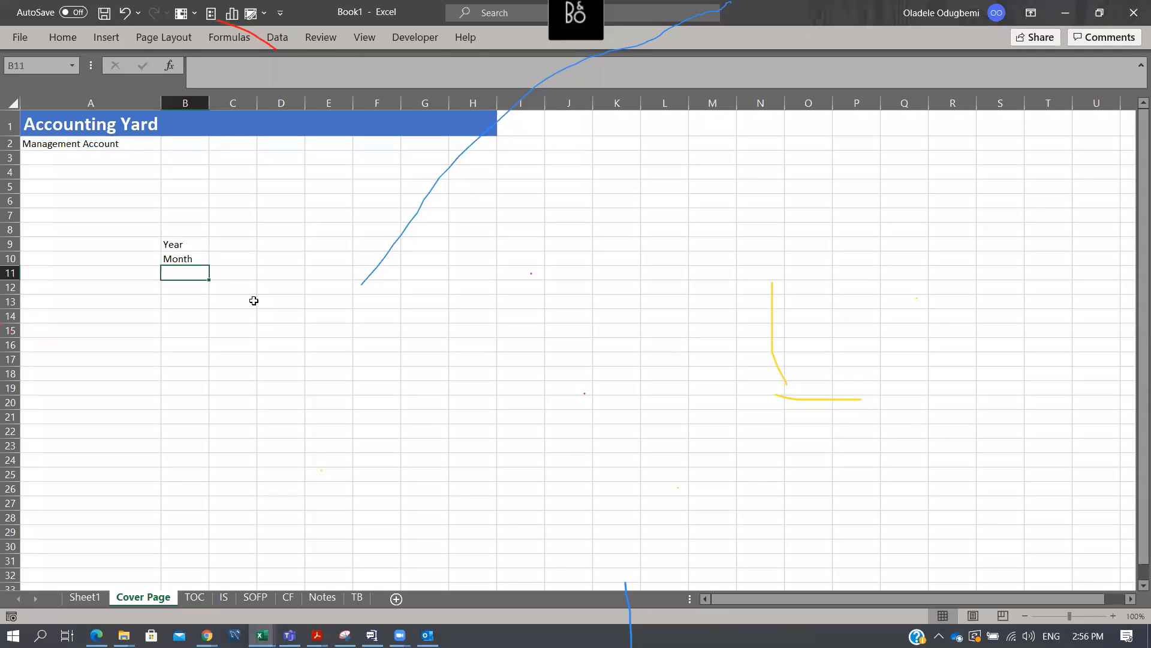
# Add a new sheet after Cover Page and name it DV
pyautogui.click(396, 598)
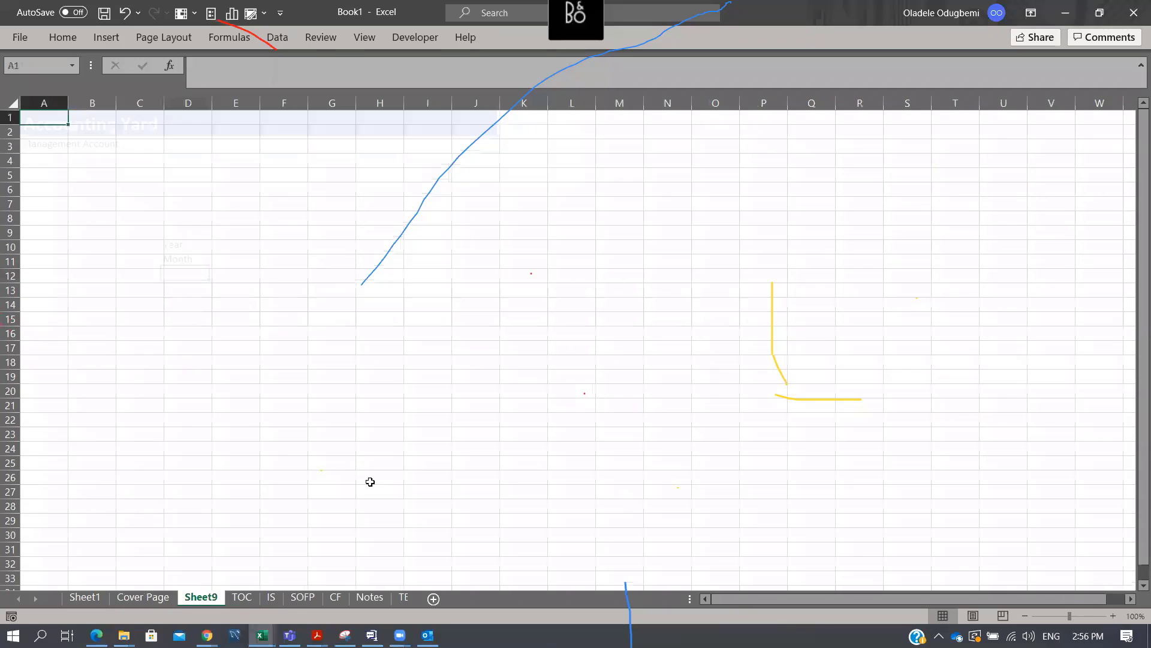
pyautogui.doubleClick(211, 598)
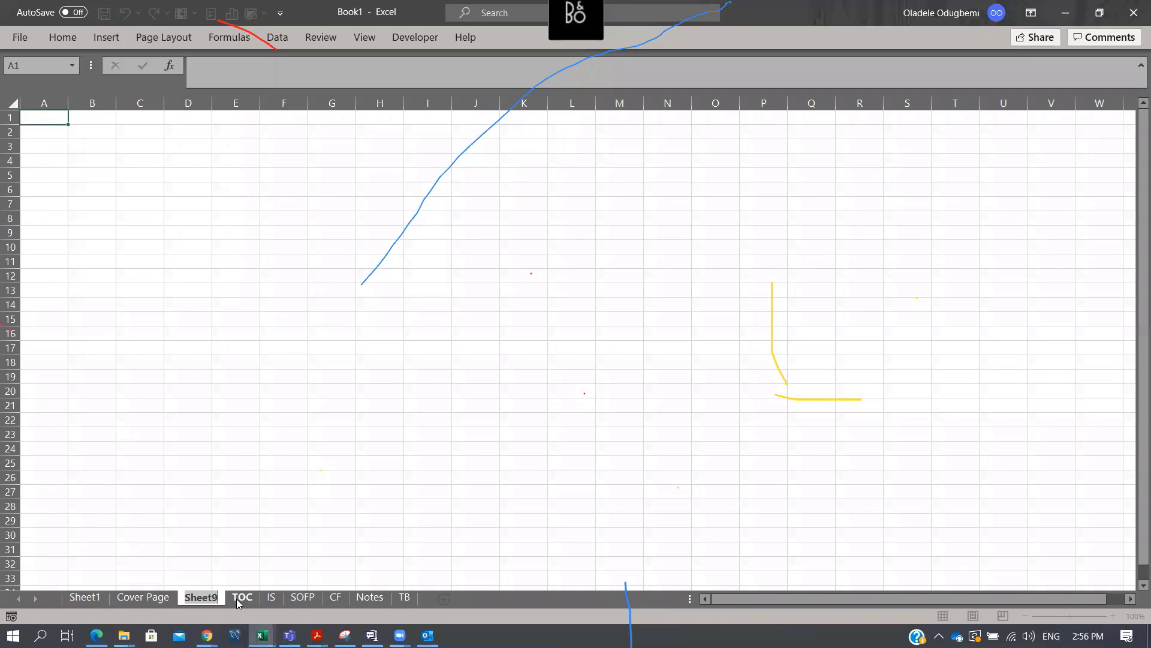
pyautogui.write('DV')
pyautogui.click(92, 204)
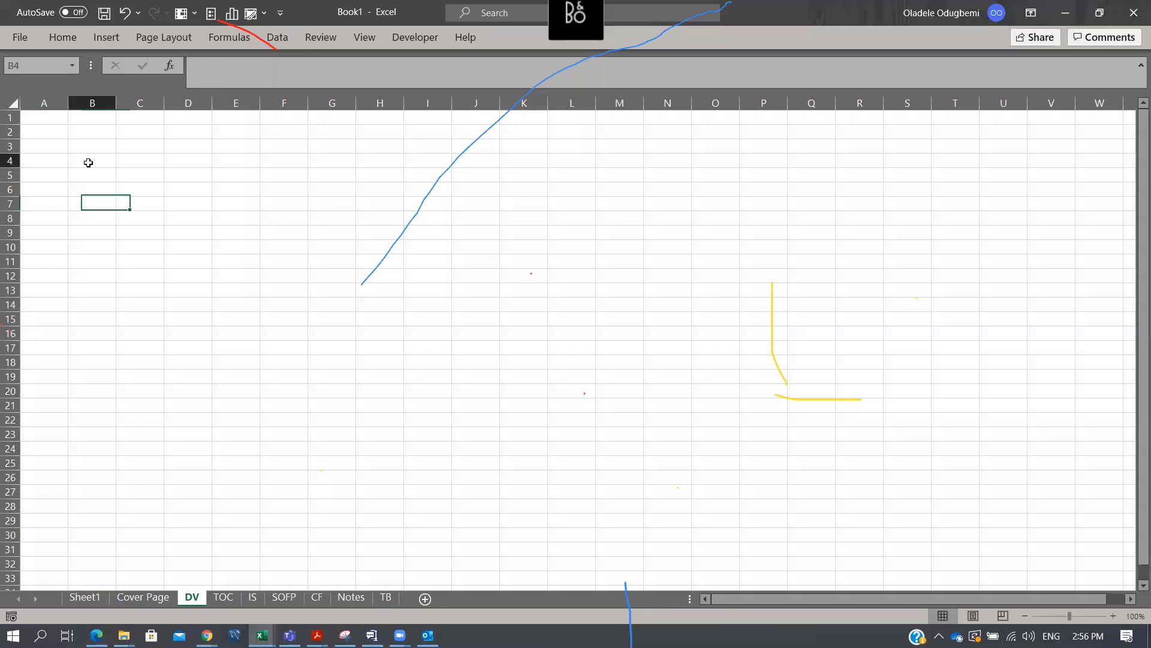
# Enter 2019 in B3 of the DV sheet, put =B3+1 in B4, and fill the formula through B18
pyautogui.click(88, 162)
pyautogui.press('Up')
pyautogui.write('2019')
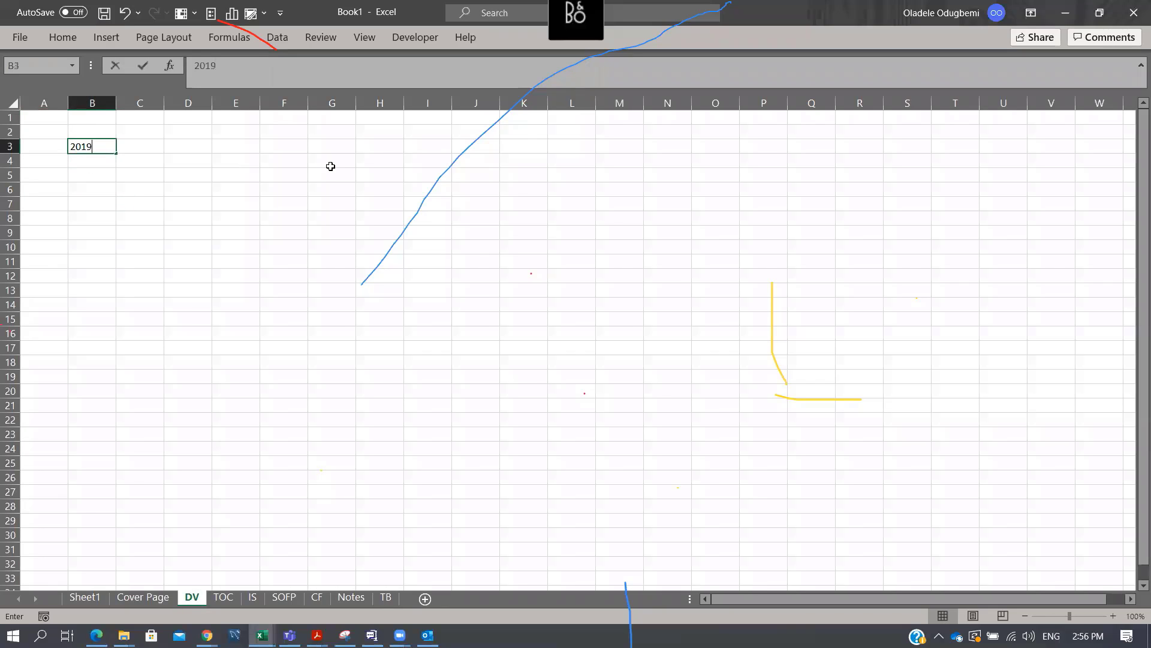
pyautogui.press('Return')
pyautogui.write('=')
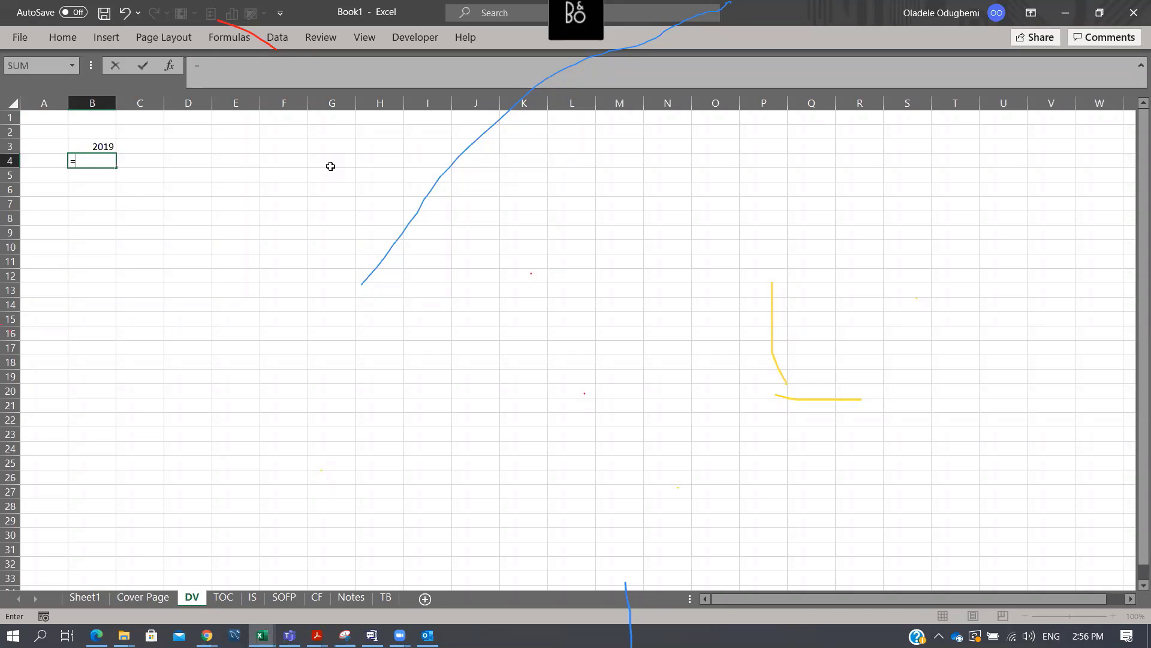
pyautogui.press('Up')
pyautogui.write('+1')
pyautogui.hotkey('ctrl', 'Return')
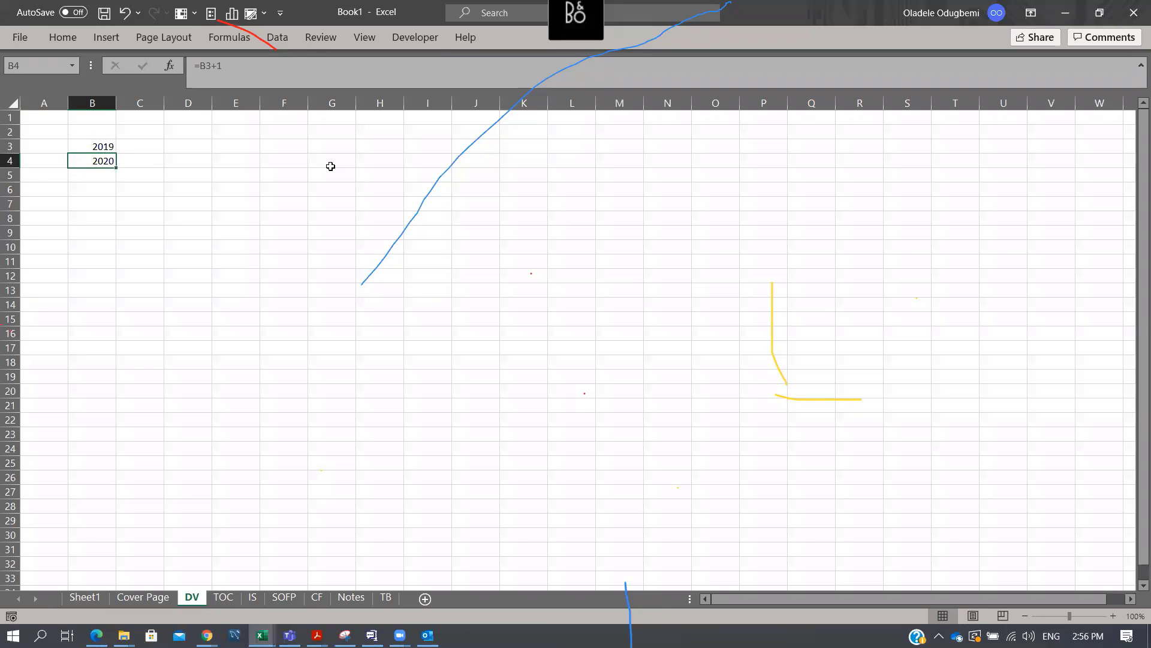
pyautogui.moveTo(115, 170); pyautogui.dragTo(144, 369)
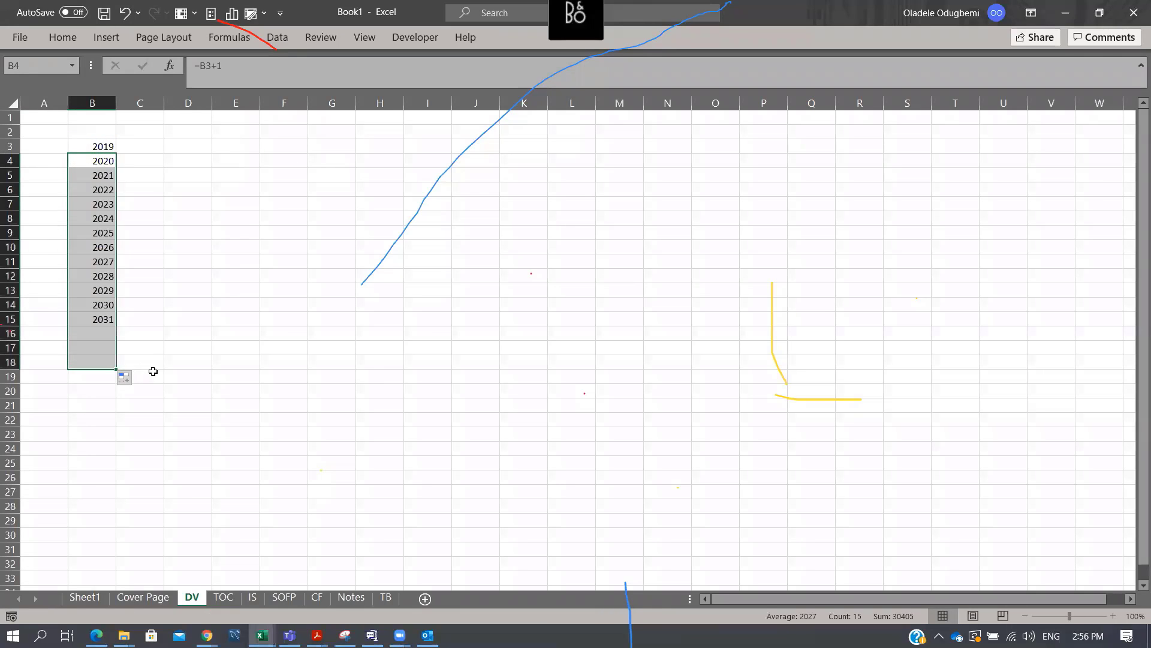
# List the month numbers 1 to 12 in C3:C14, filling the series from 1 and 2 and clearing the surplus cells C15:C18
pyautogui.click(151, 147)
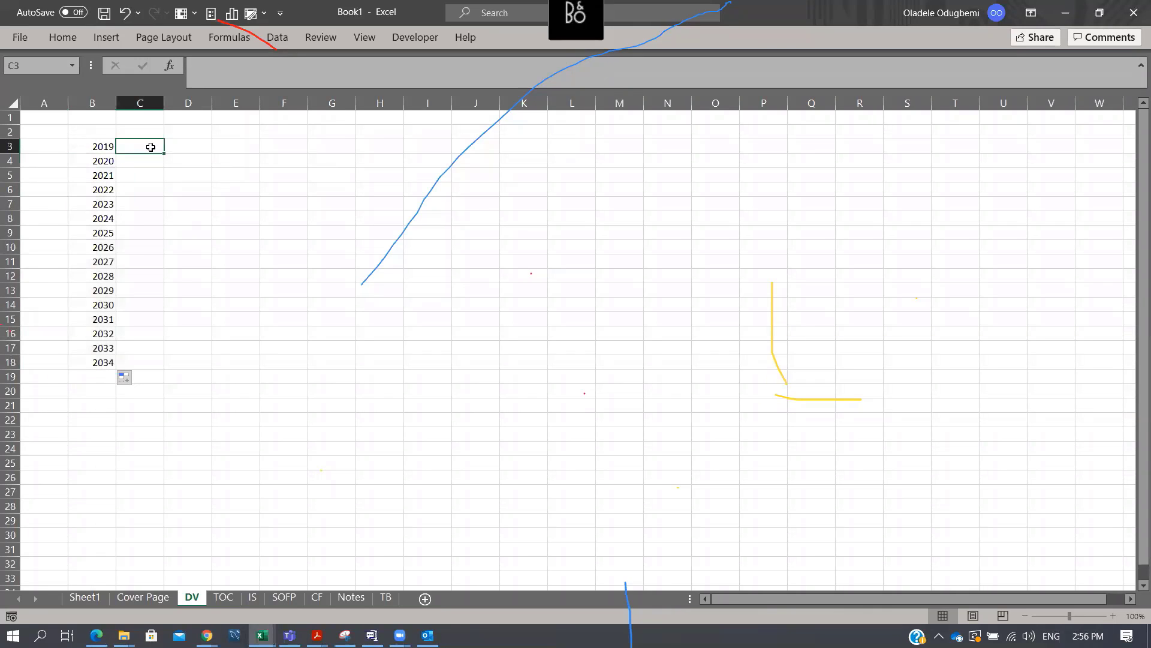
pyautogui.write('1')
pyautogui.press('Return')
pyautogui.write('2')
pyautogui.press('Return')
pyautogui.click(151, 147)
pyautogui.hotkey('shift', 'Down')
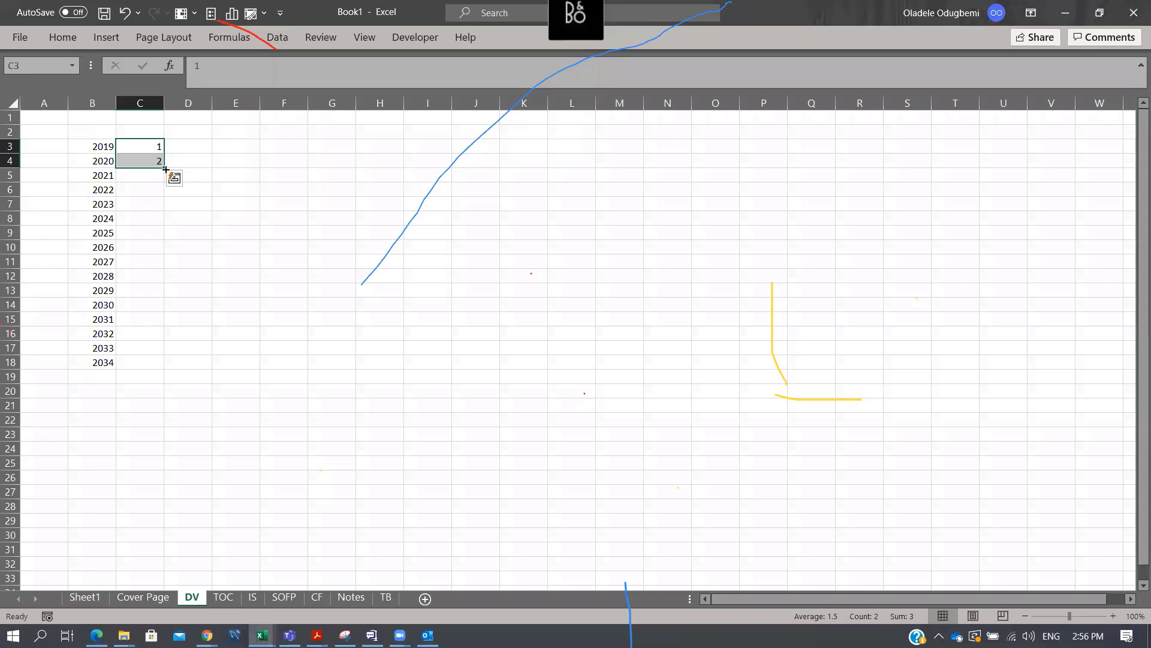
pyautogui.moveTo(166, 170); pyautogui.dragTo(171, 365)
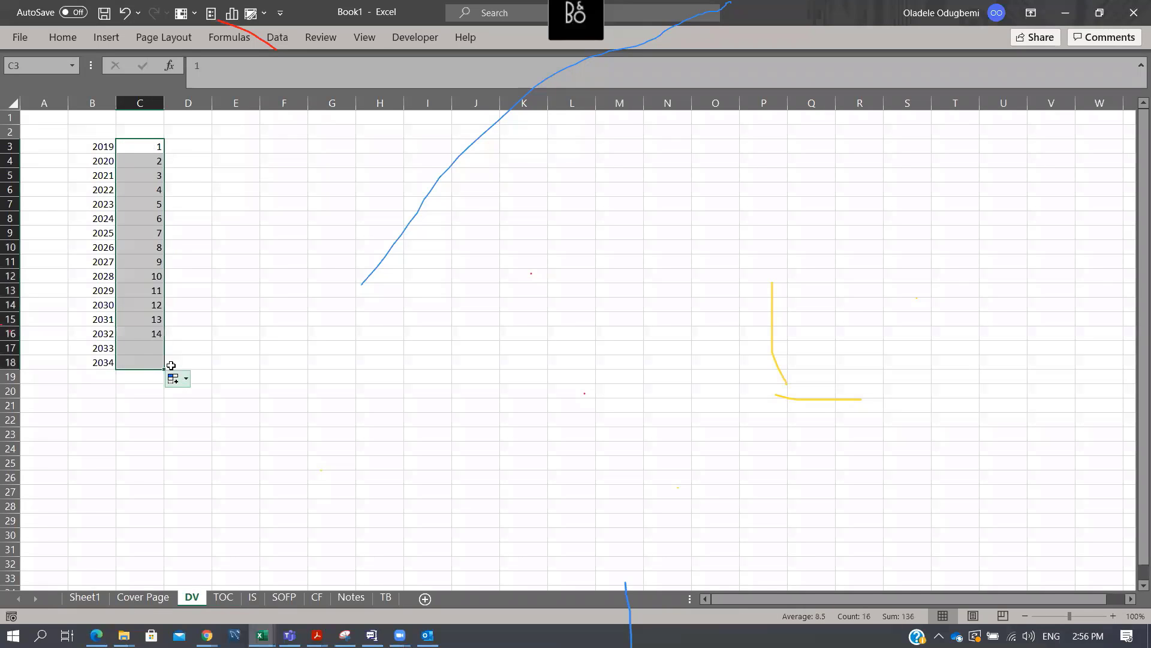
pyautogui.moveTo(156, 353); pyautogui.dragTo(155, 362)
pyautogui.press('Delete')
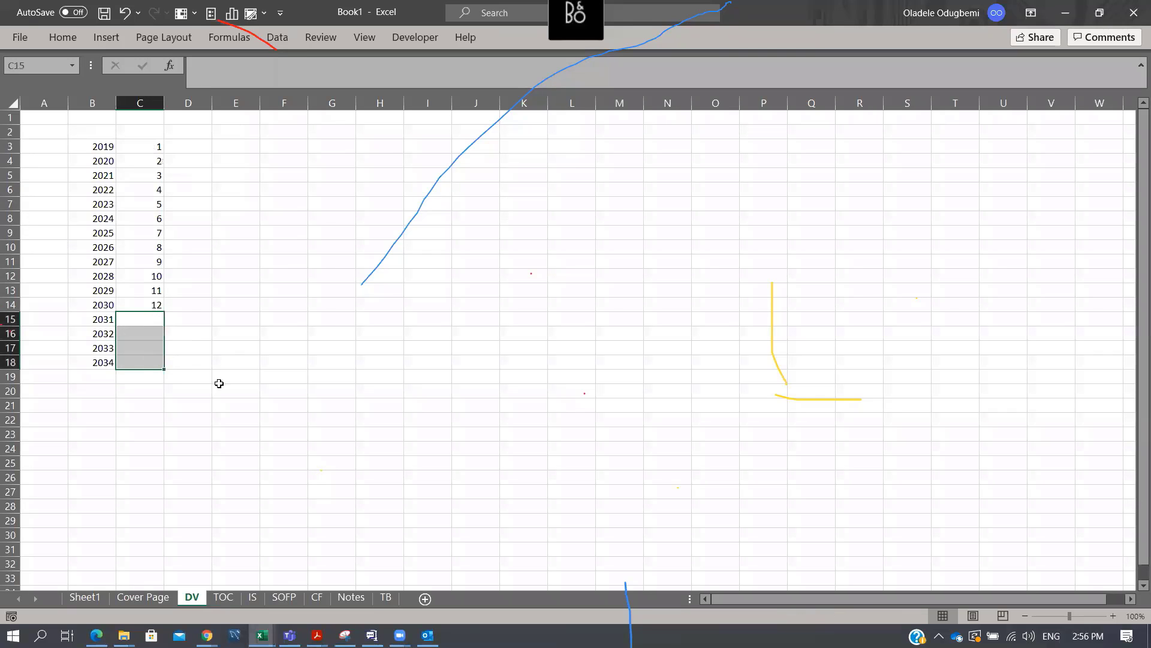
# Add list data validation to the Year cell C9 on the Cover Page, using =DV!$B$3:$B$18 as the source
pyautogui.click(118, 600)
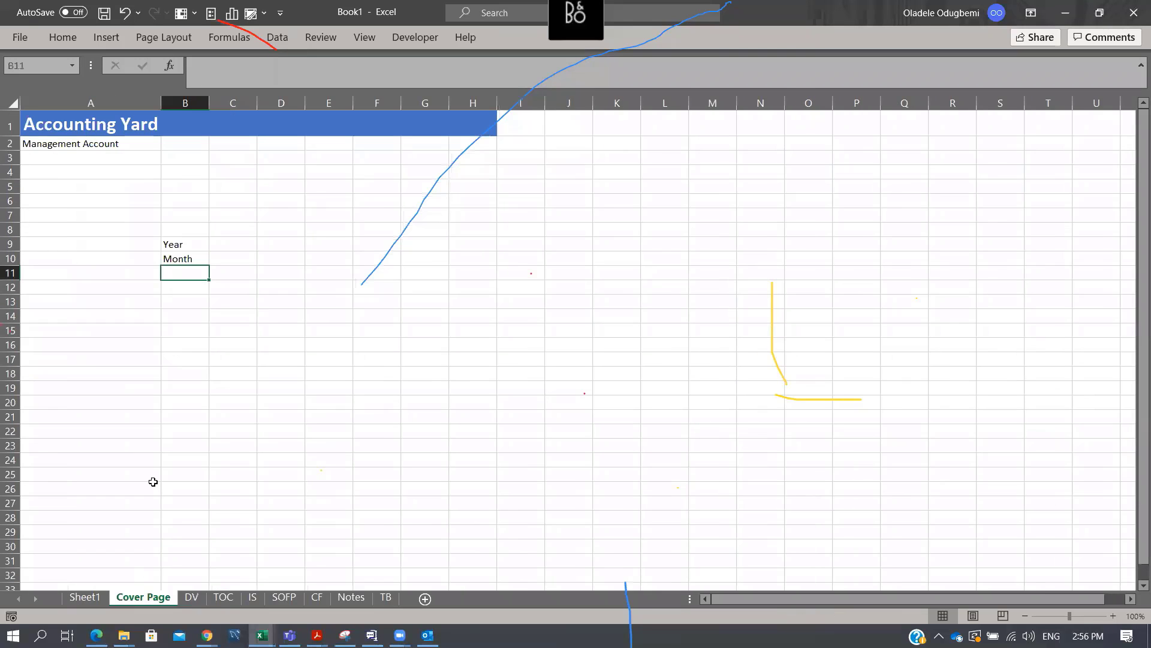
pyautogui.click(223, 249)
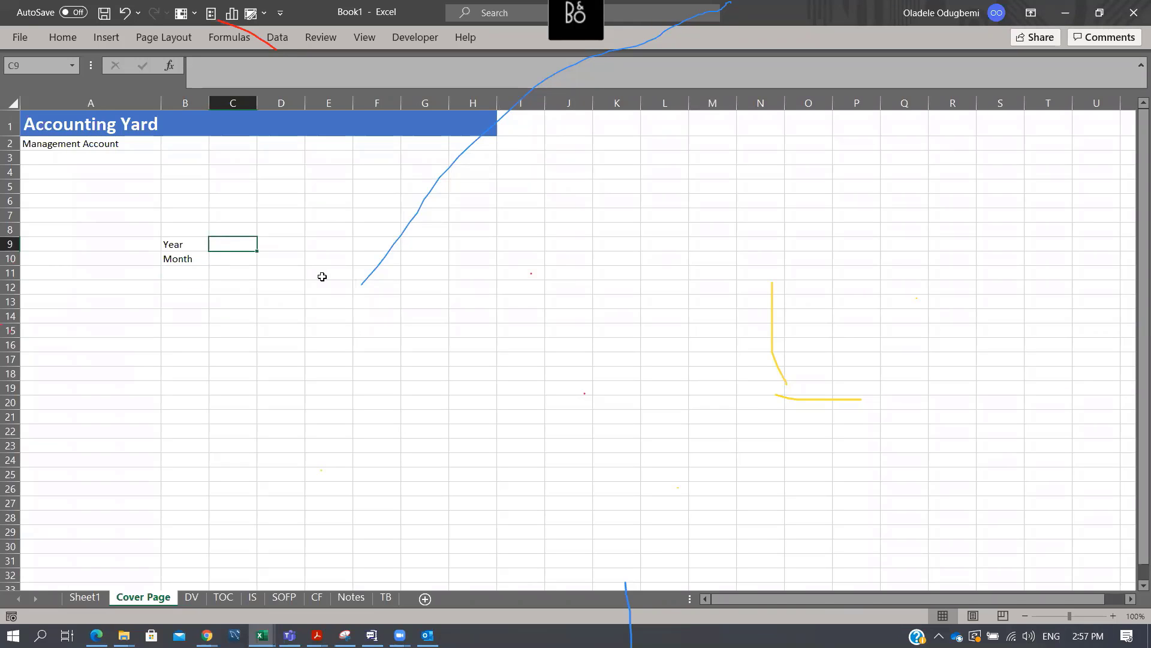
pyautogui.click(277, 39)
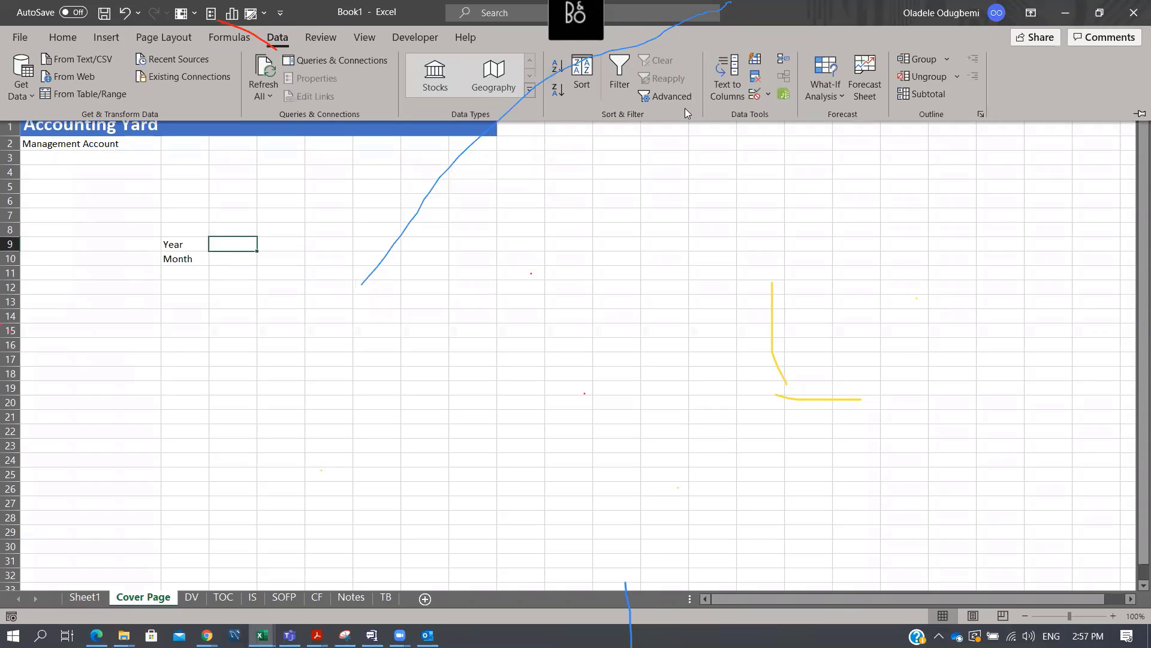
pyautogui.click(279, 38)
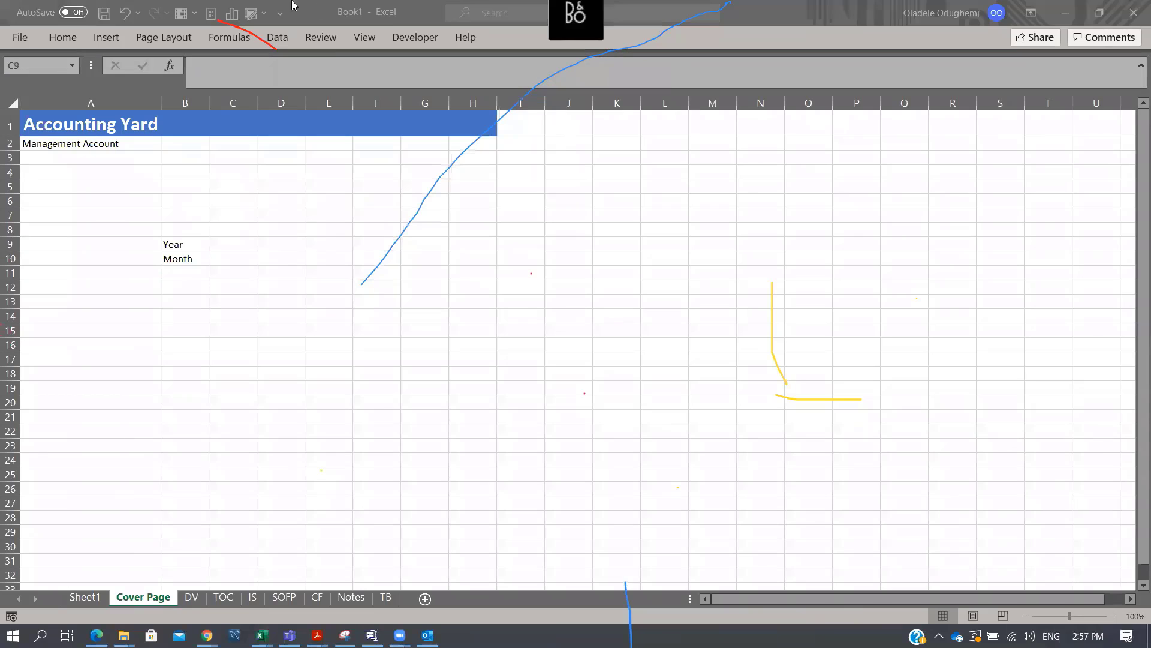
pyautogui.click(279, 39)
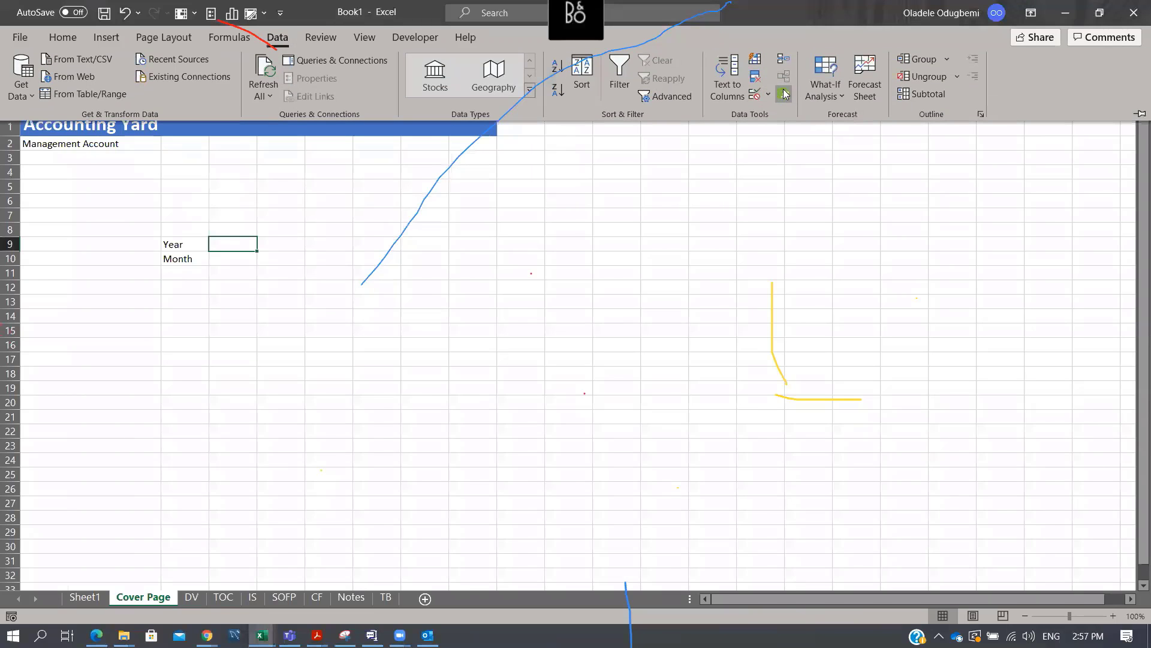
pyautogui.click(767, 95)
pyautogui.click(781, 115)
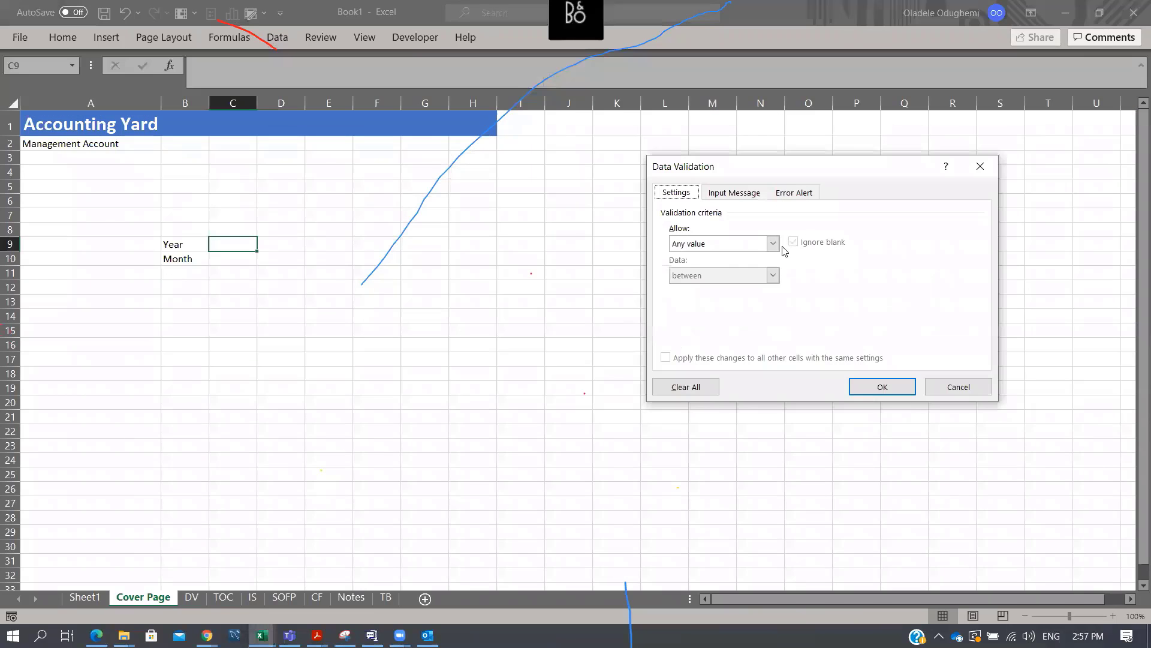
pyautogui.click(773, 243)
pyautogui.click(738, 288)
pyautogui.click(722, 307)
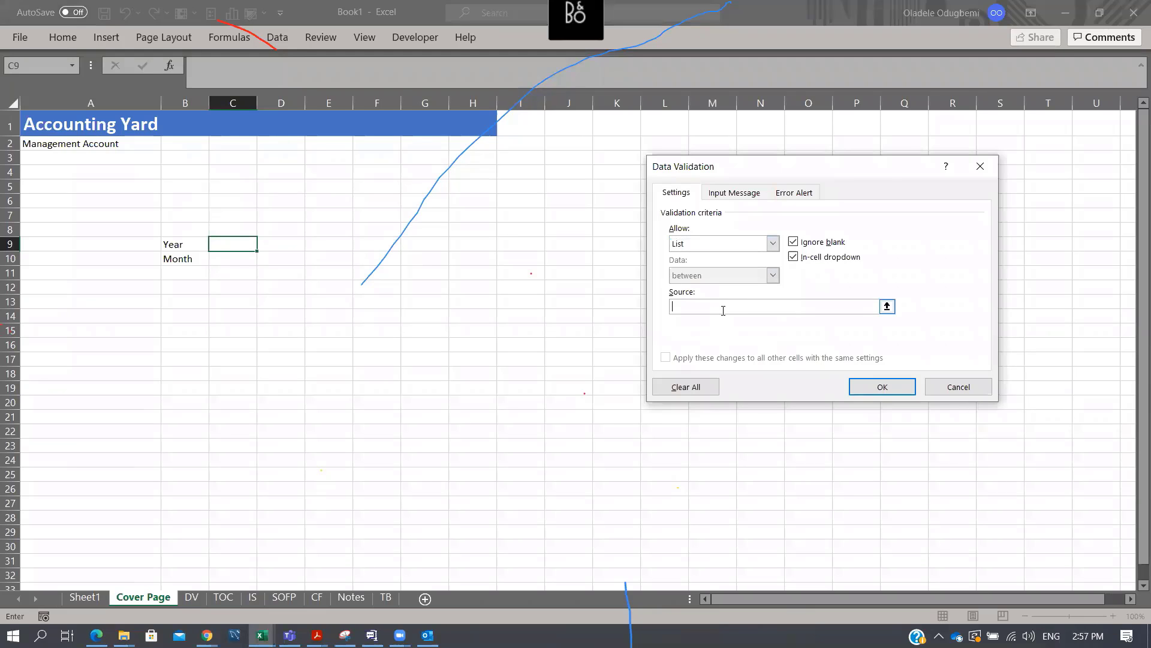
pyautogui.click(384, 598)
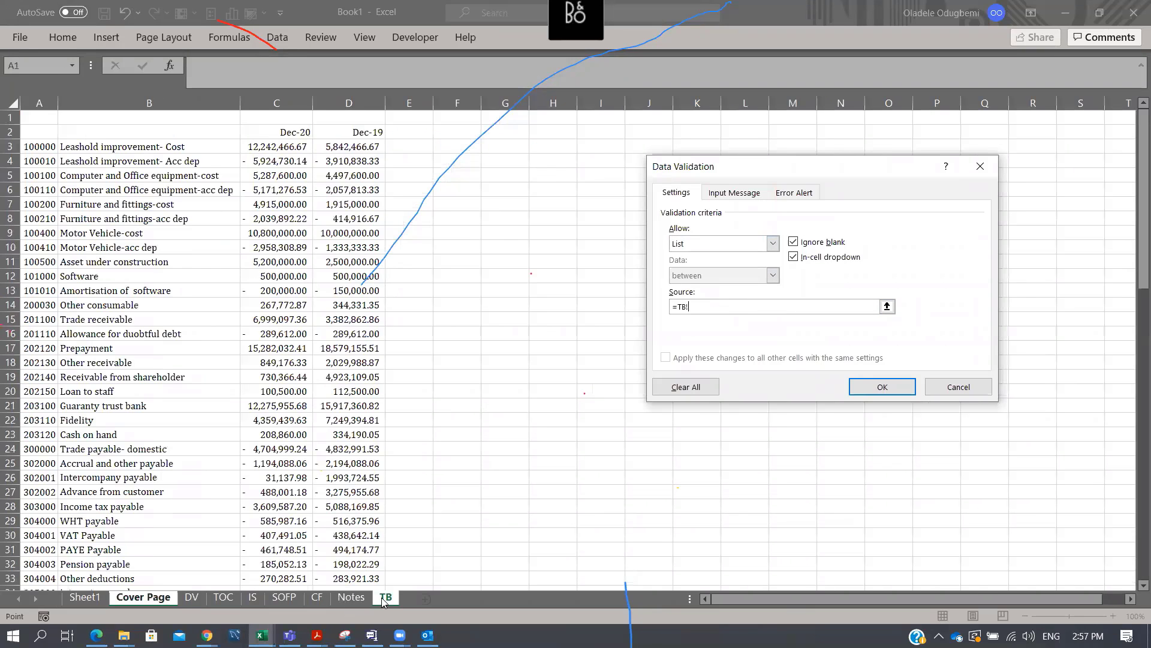
pyautogui.click(191, 597)
pyautogui.moveTo(107, 147); pyautogui.dragTo(75, 362)
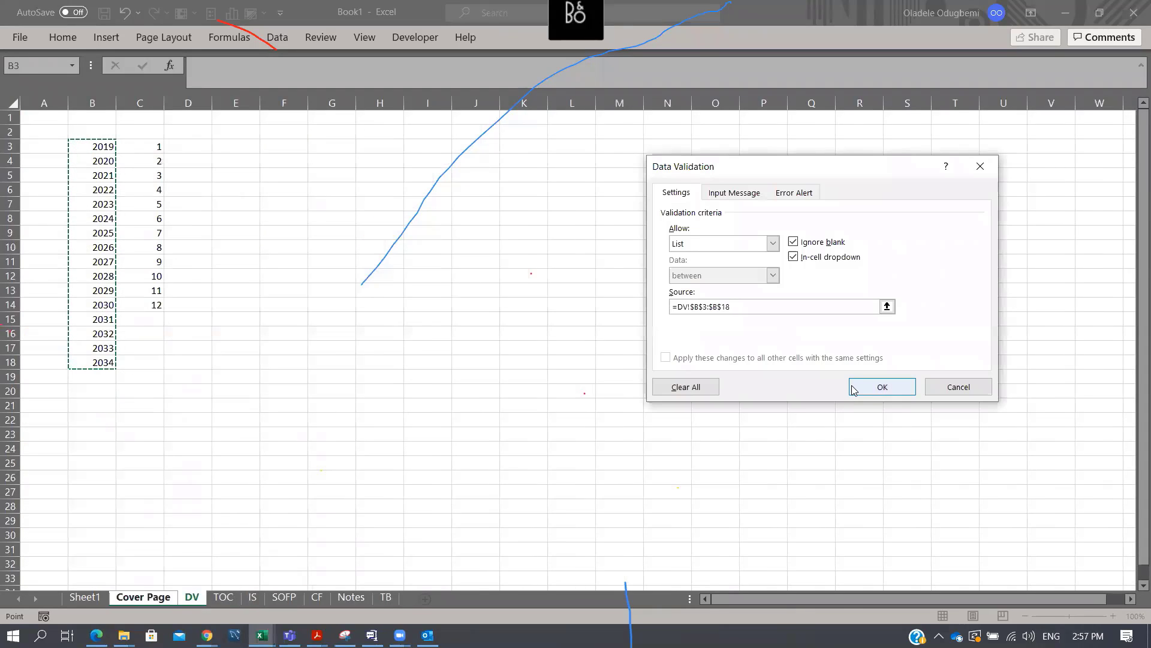
pyautogui.press('Return')
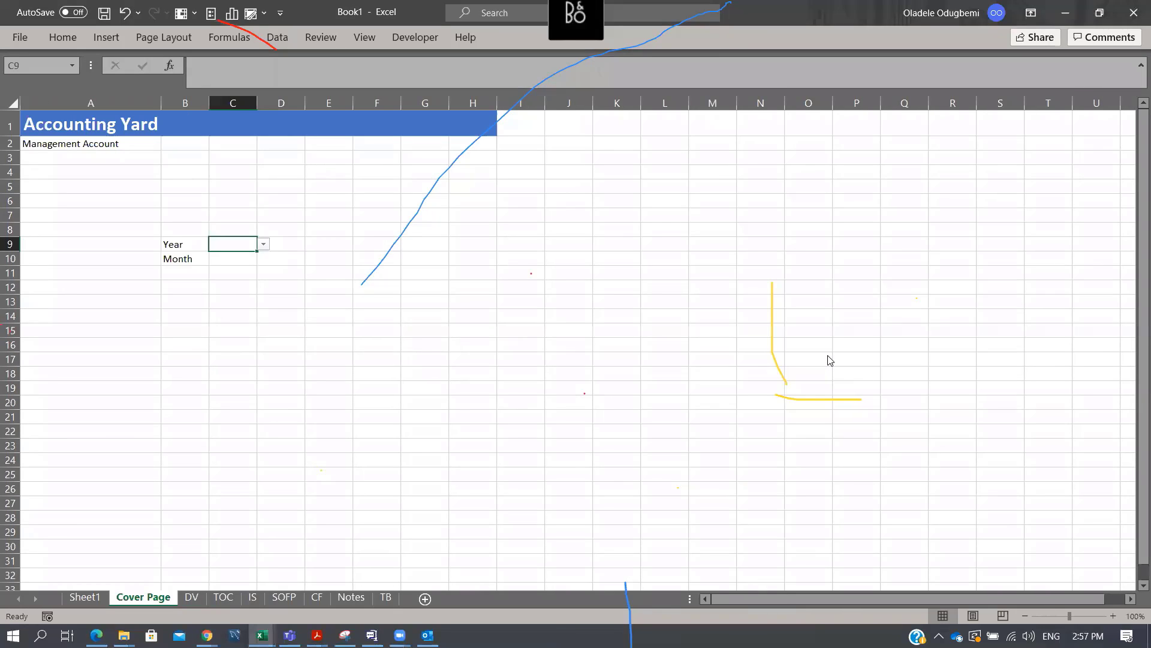
# Add list data validation to the Month cell C10, using =DV!$C$3:$C$14 as the source
pyautogui.click(237, 257)
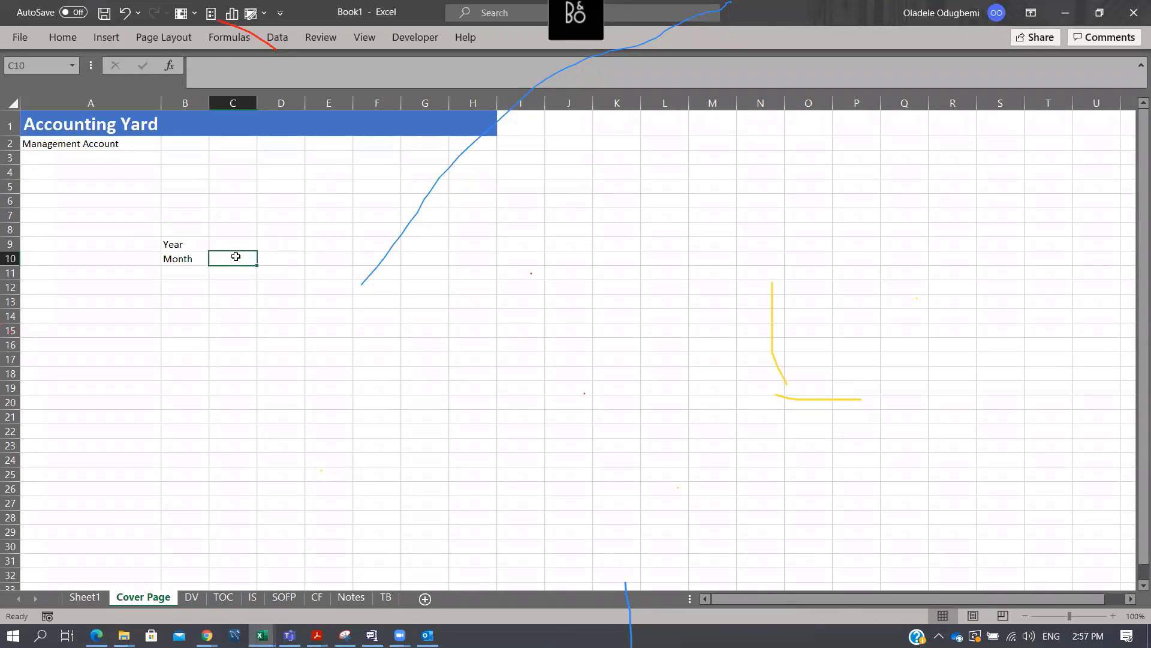
pyautogui.click(278, 38)
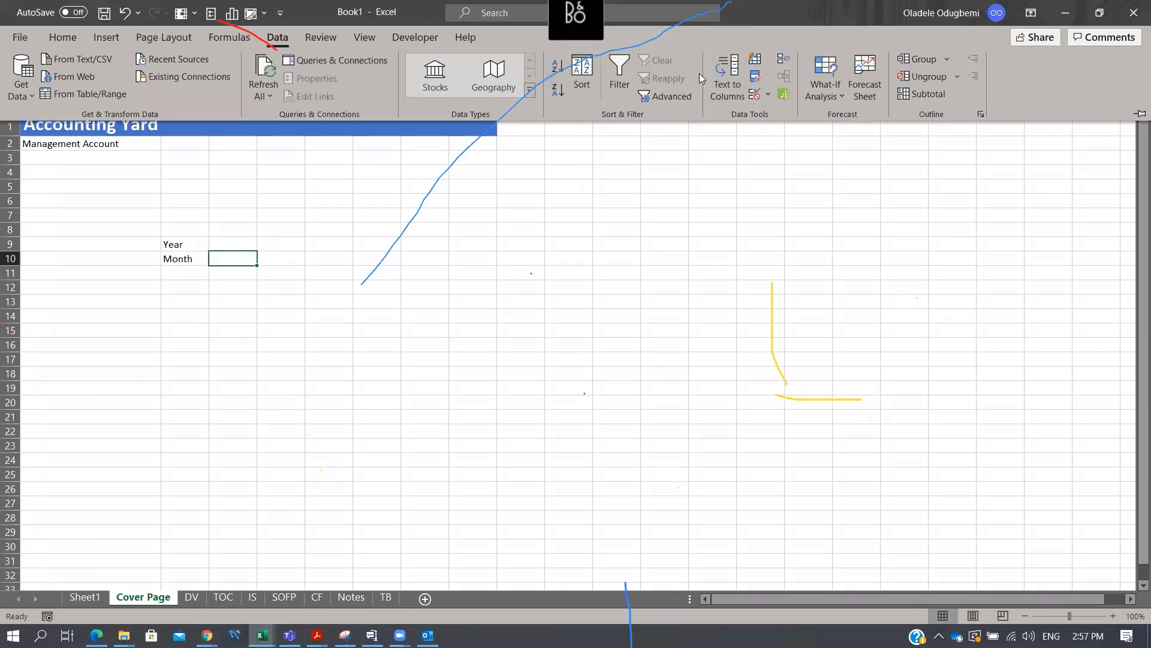
pyautogui.click(769, 96)
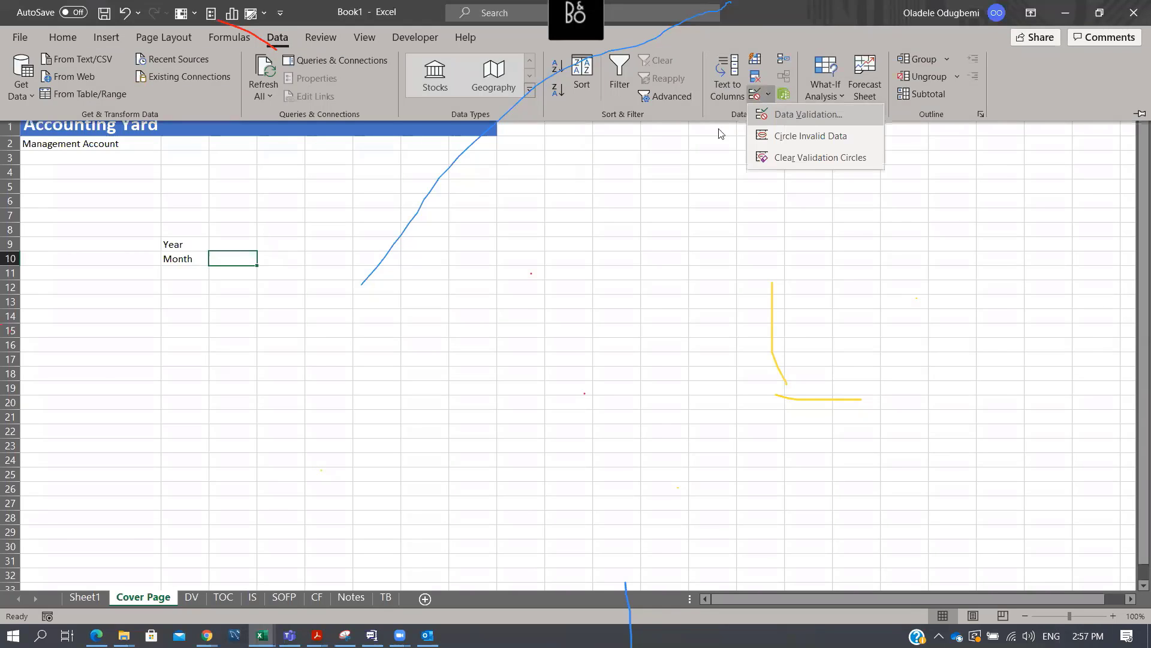
pyautogui.click(779, 114)
pyautogui.click(774, 245)
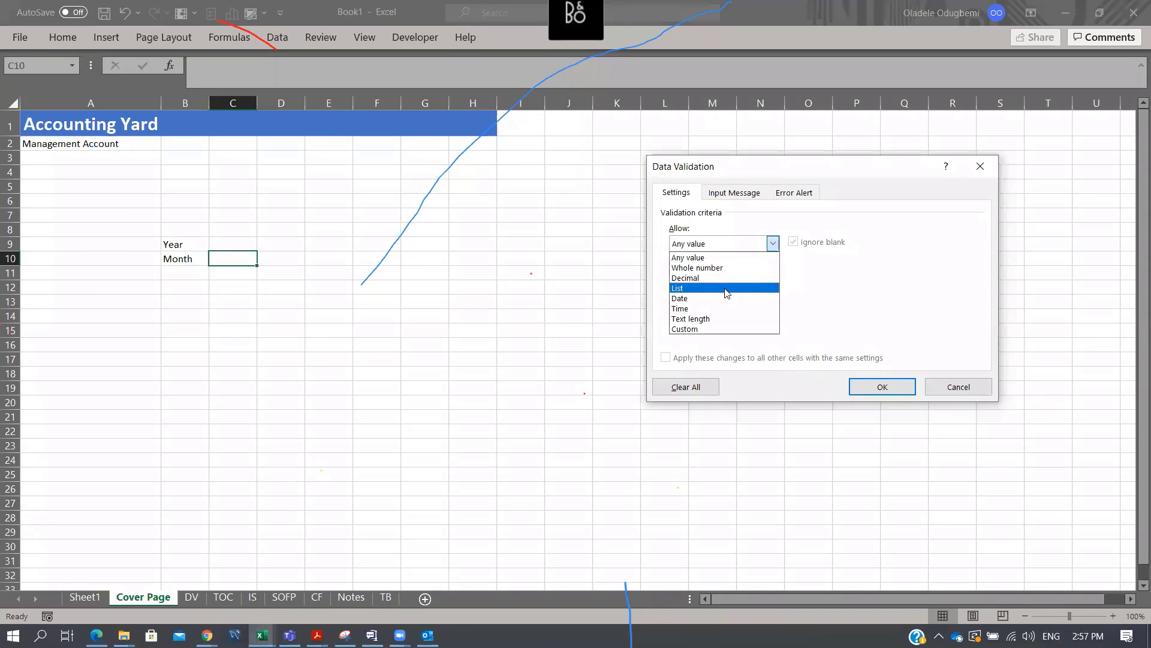
pyautogui.click(727, 289)
pyautogui.click(721, 302)
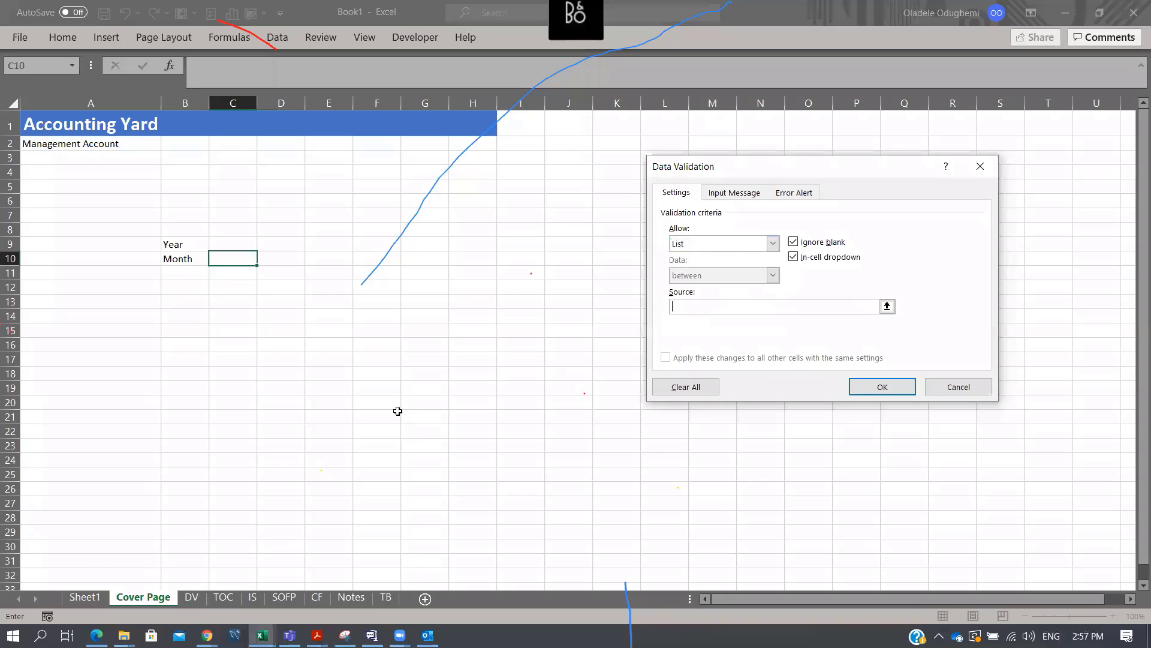
pyautogui.click(191, 597)
pyautogui.moveTo(150, 147); pyautogui.dragTo(150, 305)
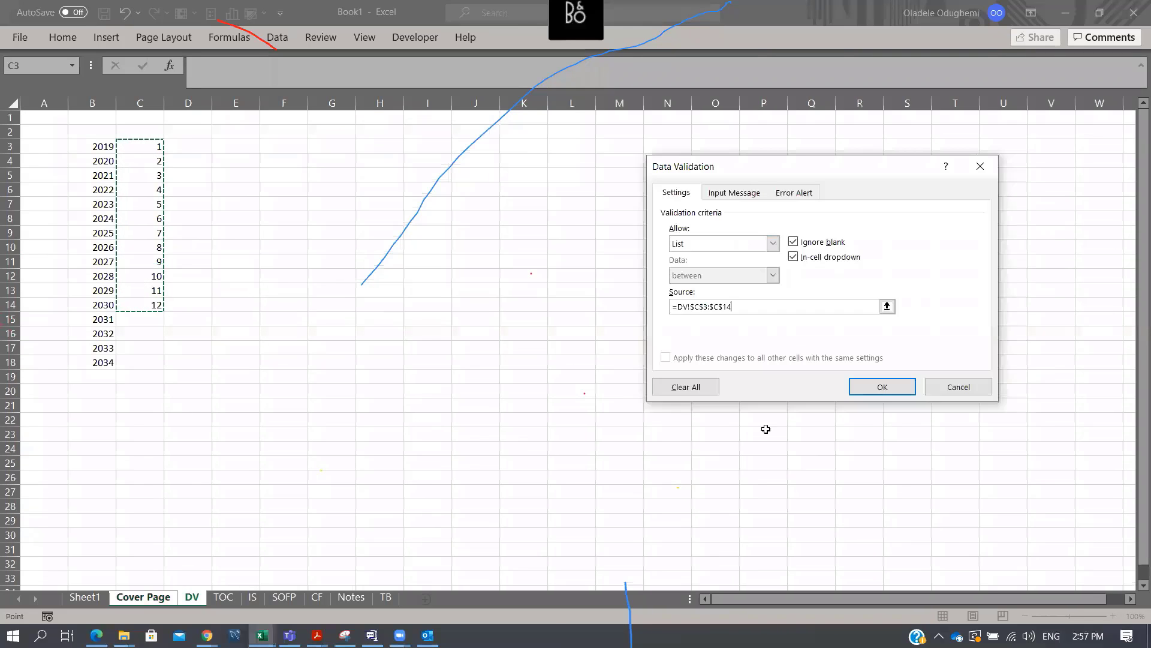
pyautogui.click(881, 387)
# Enter the labels "Current Year" in A12 and "Comparative Year" in A13 of the Cover Page
pyautogui.click(195, 288)
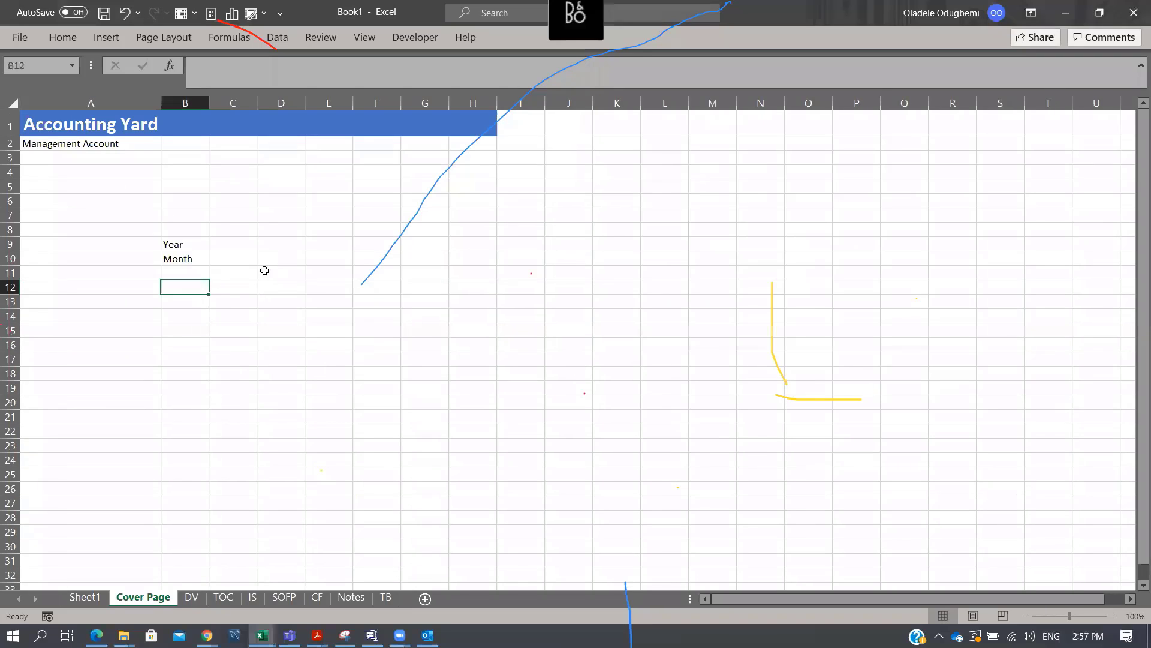
pyautogui.press('Left')
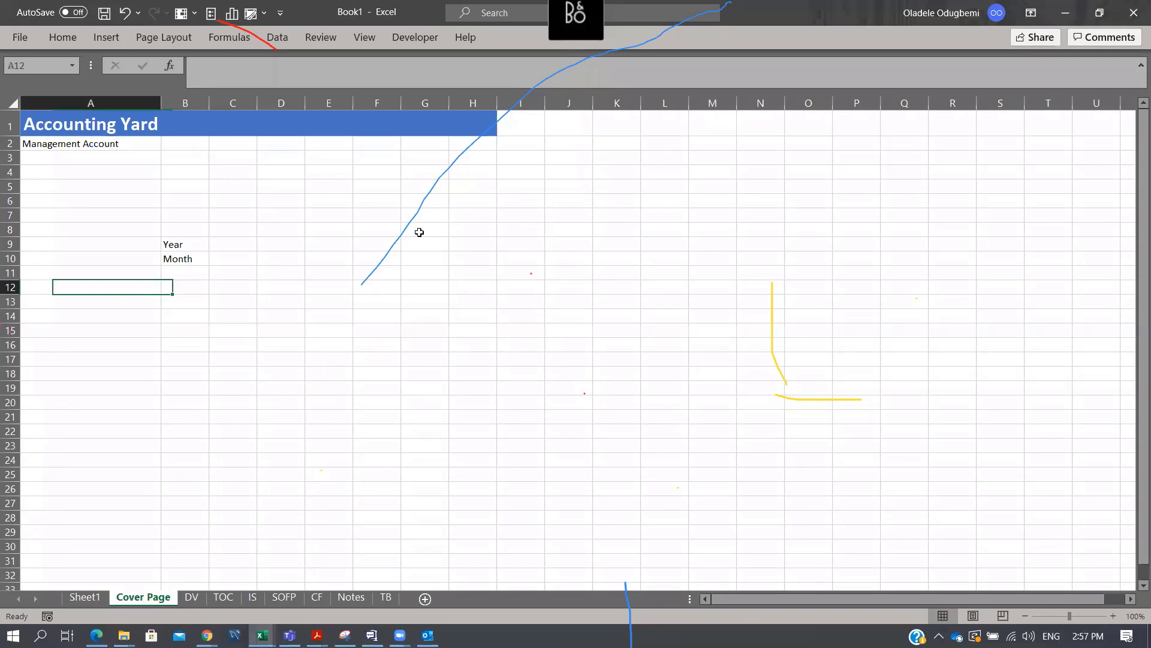
pyautogui.write('Curren')
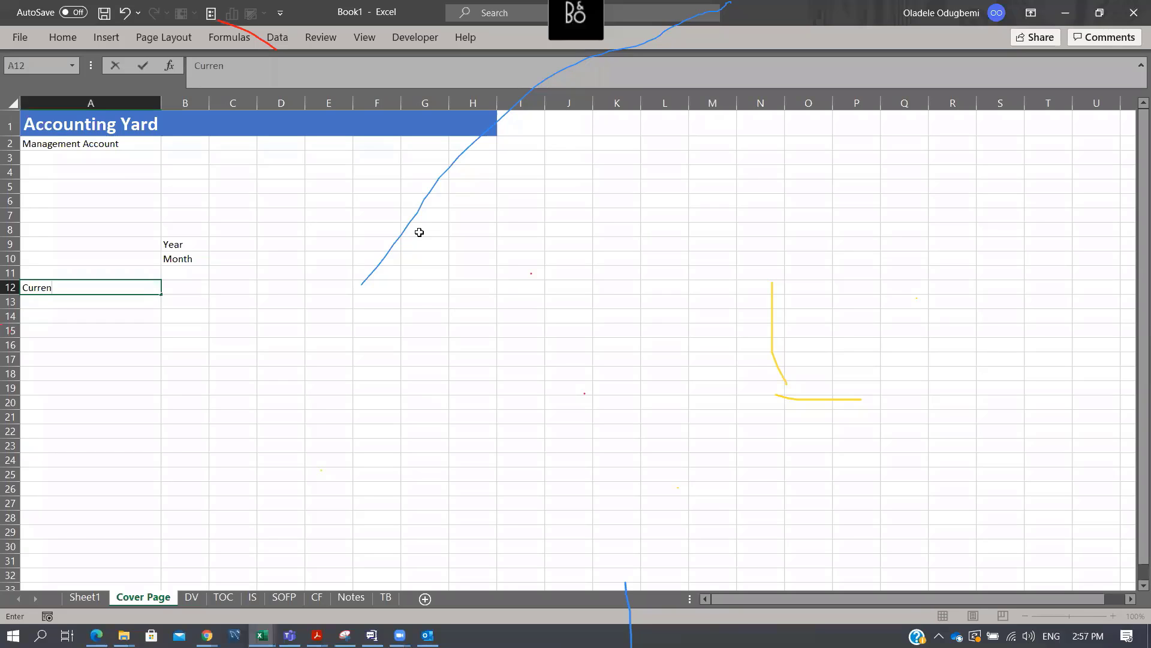
pyautogui.write('t Year')
pyautogui.press('Return')
pyautogui.write('Co')
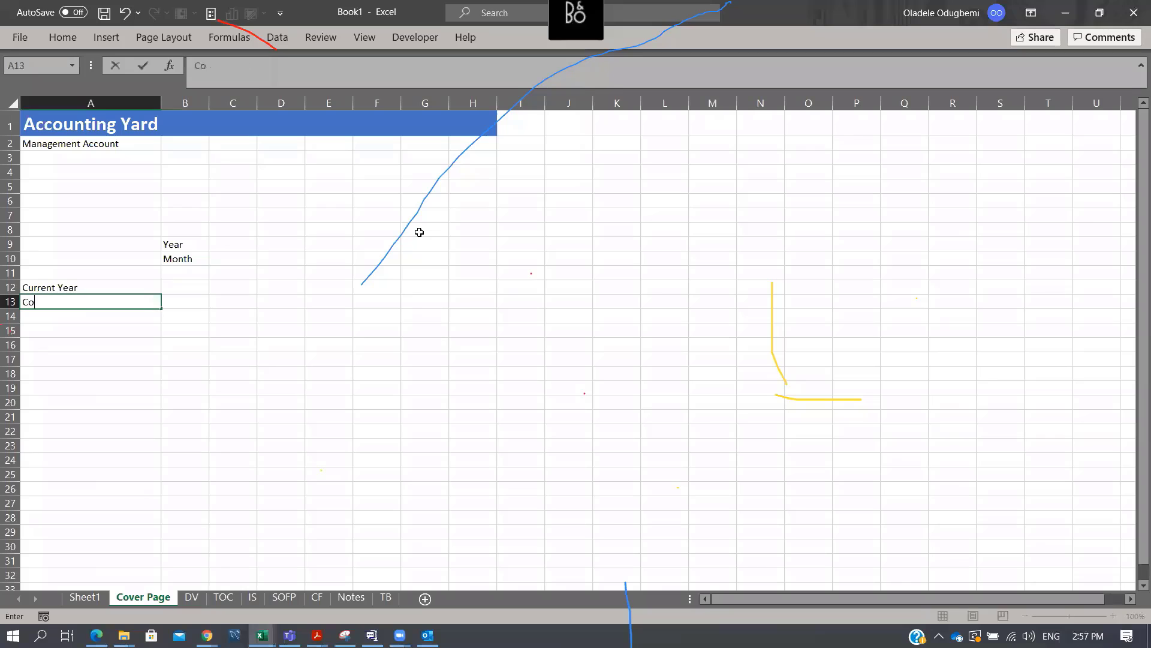
pyautogui.write('mparative')
pyautogui.press('F2')
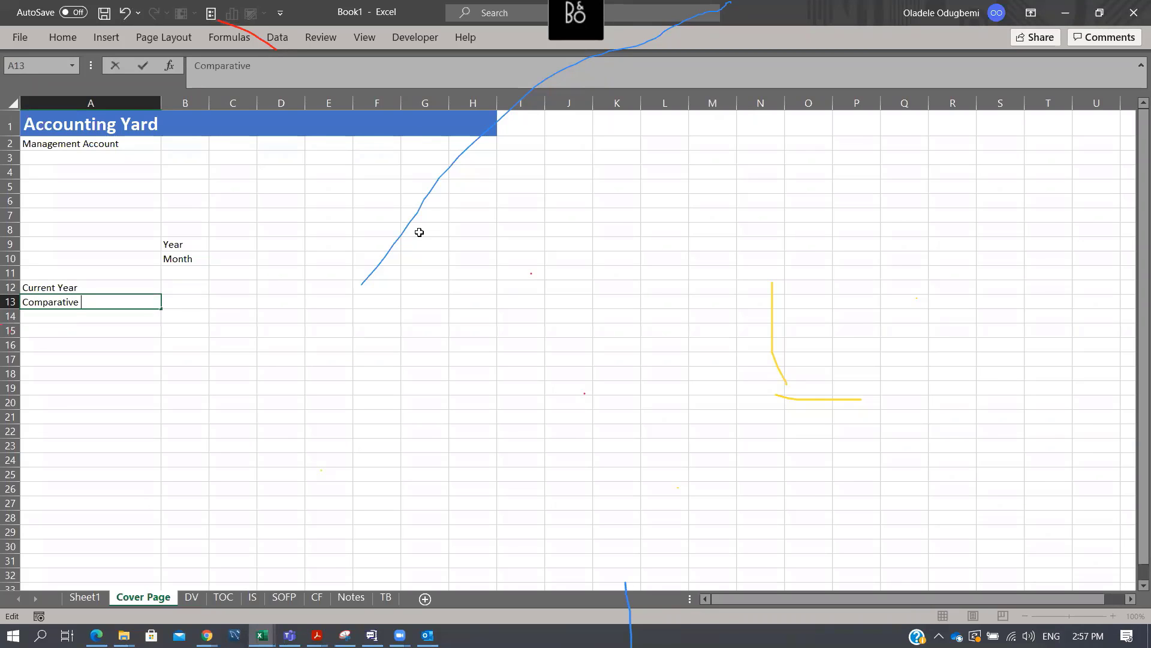
pyautogui.write('Year')
pyautogui.press('Return')
# Choose 2020 from the list of years in C9
pyautogui.press('Up')
pyautogui.press('Up')
pyautogui.press('Right')
pyautogui.press('Up')
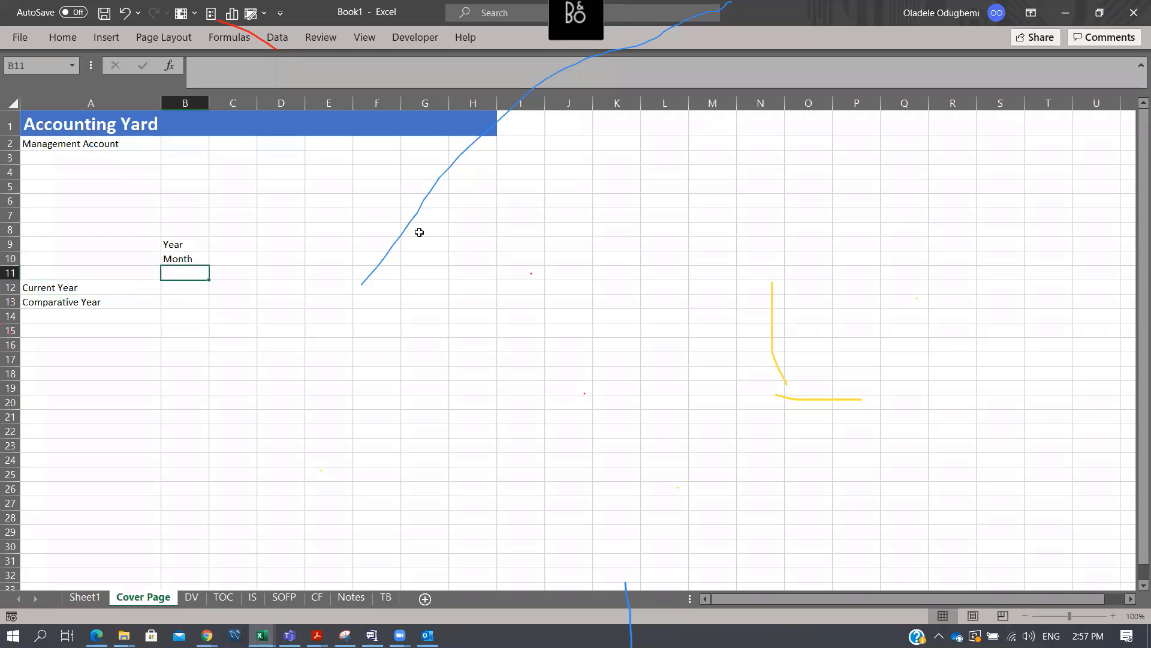
pyautogui.press('Up')
pyautogui.press('Up')
pyautogui.press('Right')
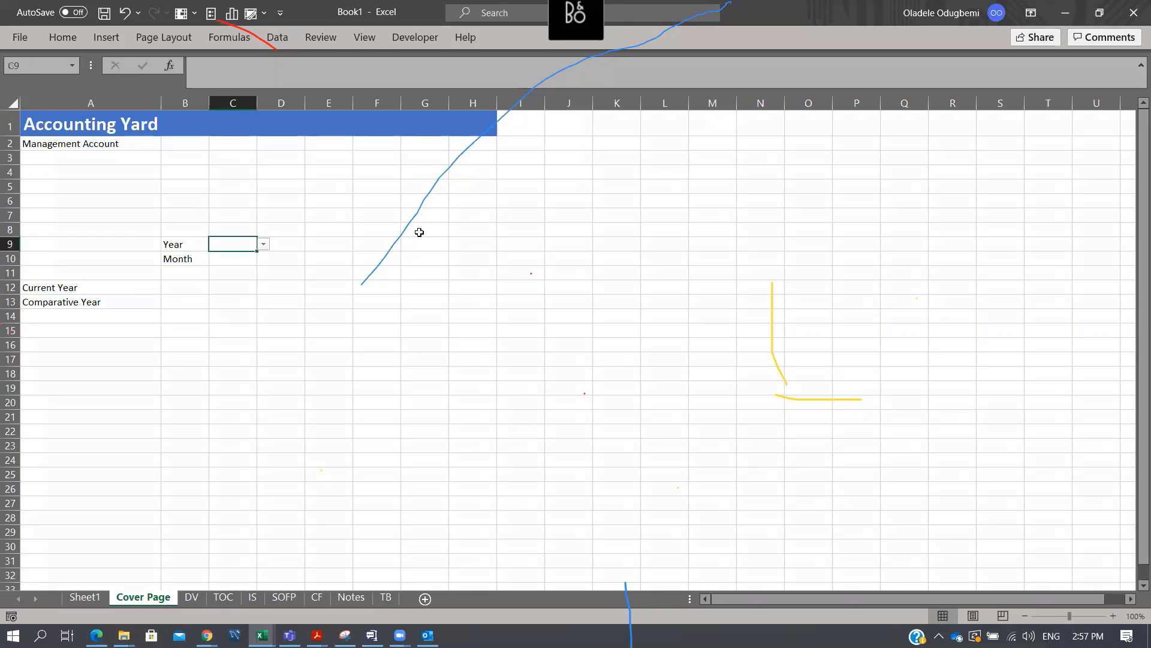
pyautogui.click(264, 245)
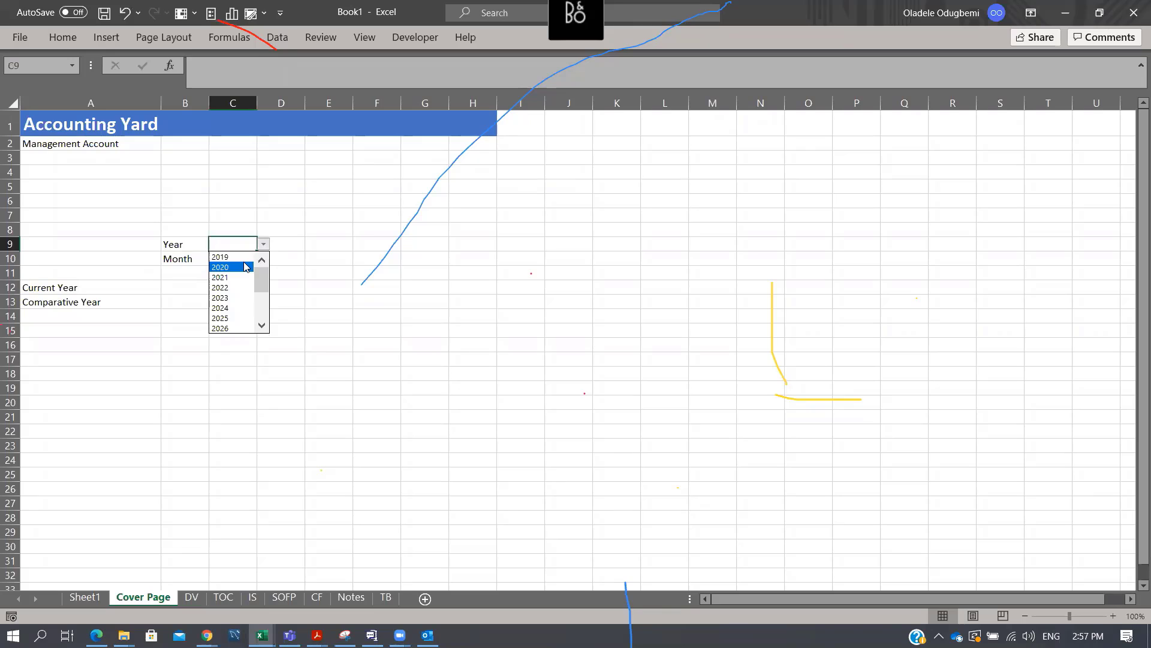
pyautogui.click(243, 256)
pyautogui.hotkey('alt', 'Down')
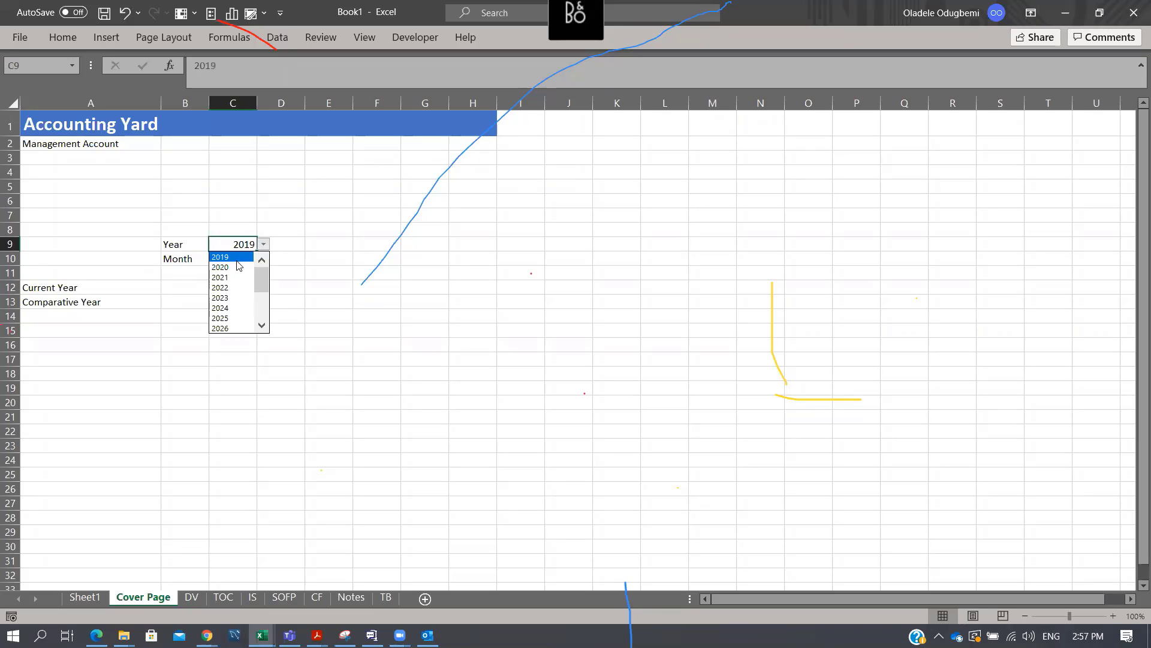
pyautogui.press('Down')
pyautogui.press('Return')
# Open the list of month choices in C10
pyautogui.click(263, 259)
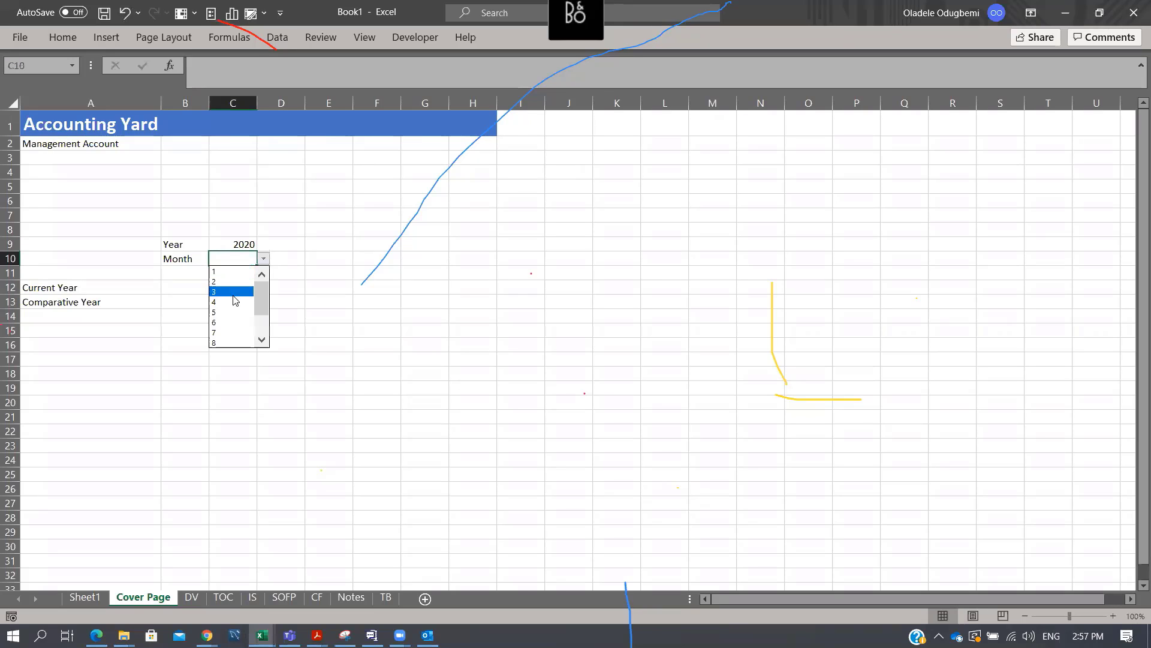
# Set the Month to 12, and move the Year and Month labels with their values one column over to A9:B10
pyautogui.moveTo(263, 295); pyautogui.dragTo(244, 347)
pyautogui.click(222, 342)
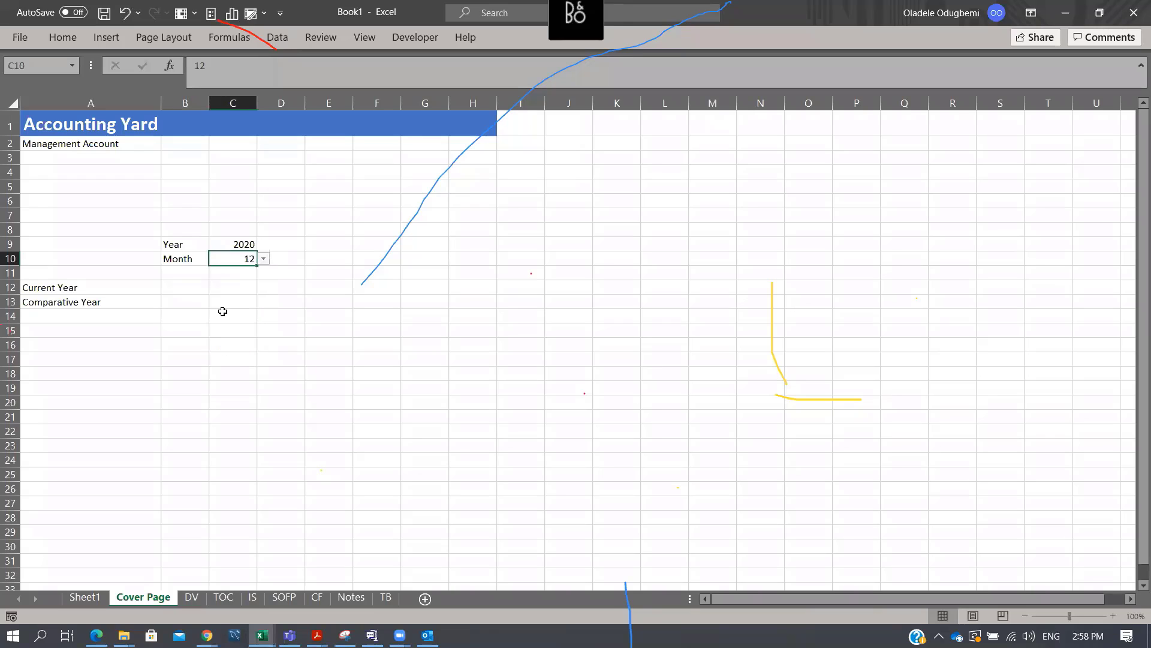
pyautogui.moveTo(180, 246); pyautogui.dragTo(177, 258)
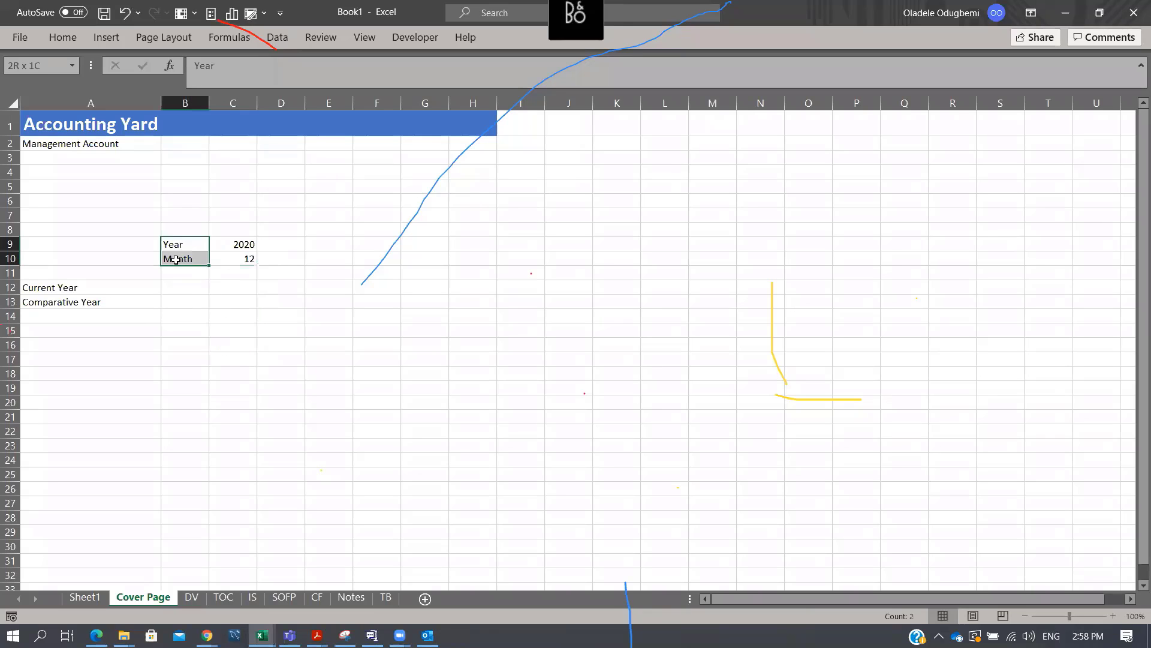
pyautogui.hotkey('shift', 'Right')
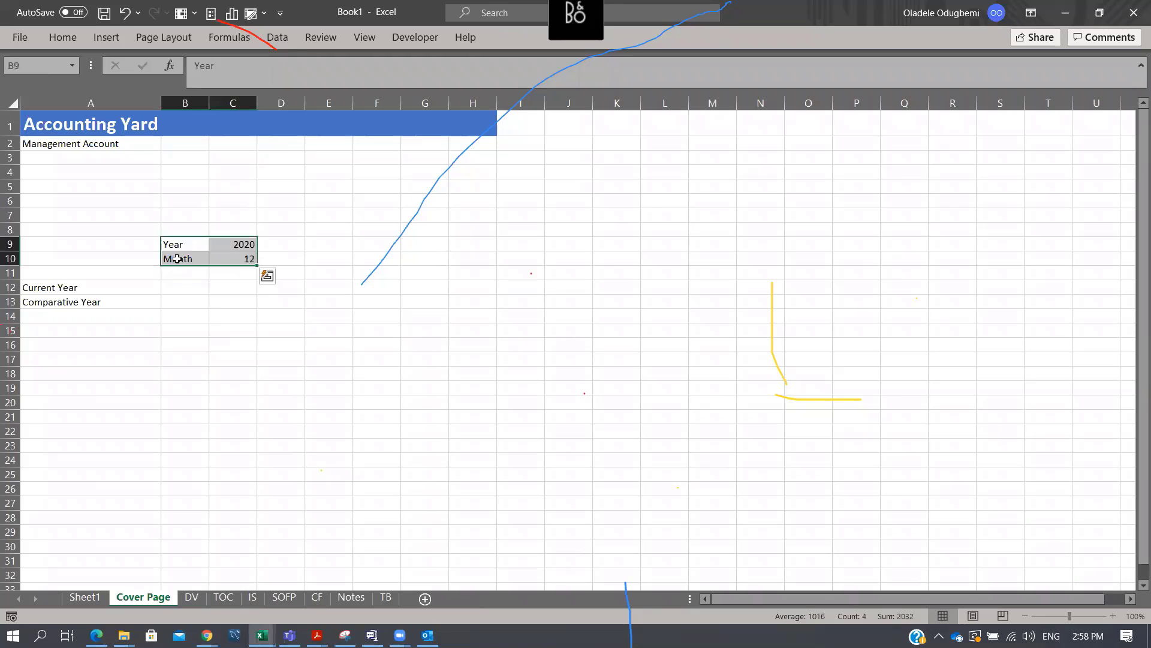
pyautogui.hotkey('ctrl', 'x')
pyautogui.press('Left')
pyautogui.hotkey('ctrl', 'v')
# Start the Current Year formula in B12 as =DATE(B9,B10,1), using the Year and Month cells
pyautogui.press('Right')
pyautogui.press('Down')
pyautogui.press('Down')
pyautogui.press('Down')
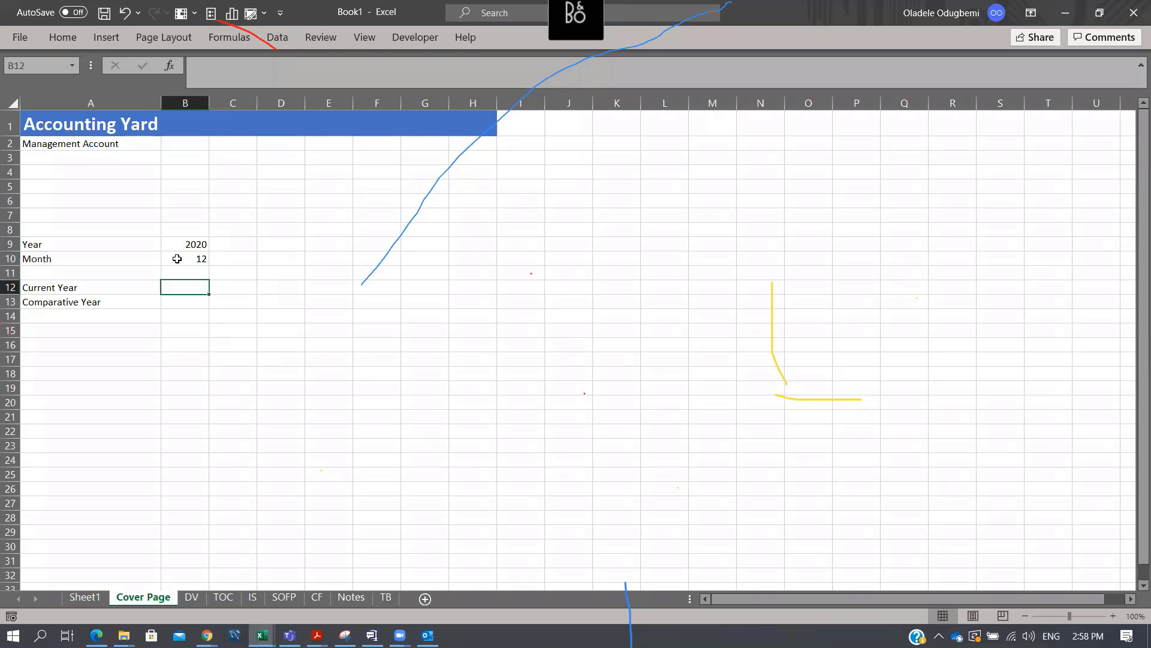
pyautogui.write('=dt')
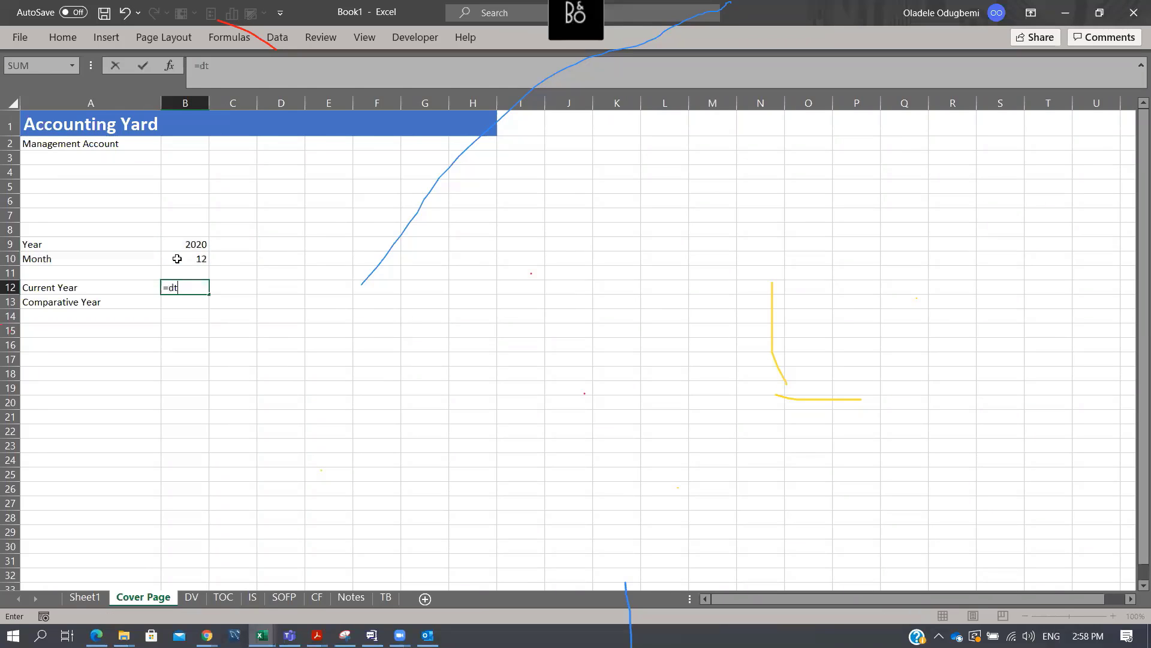
pyautogui.press('BackSpace')
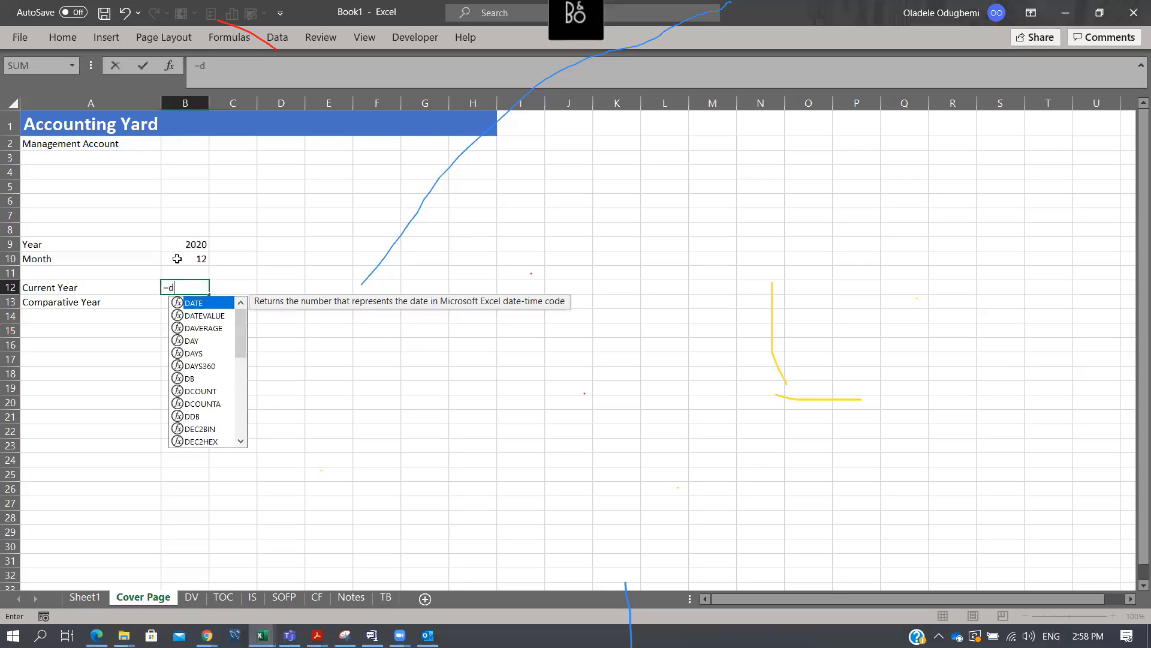
pyautogui.press('Tab')
pyautogui.press('Up')
pyautogui.press('Up')
pyautogui.press('Up')
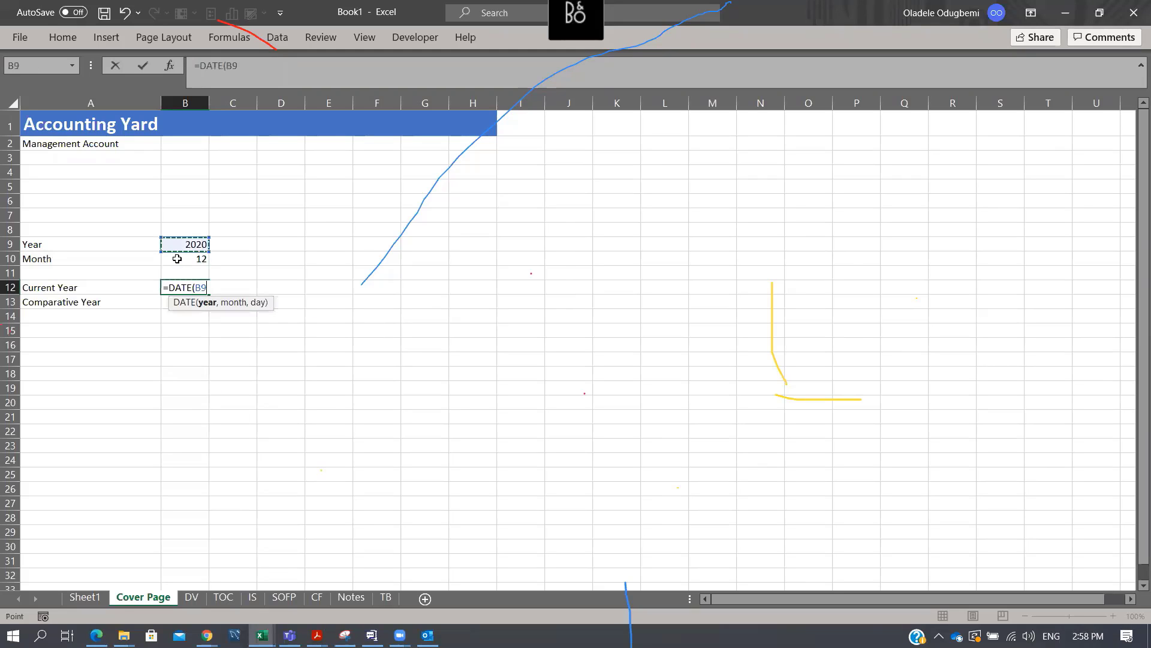
pyautogui.write(',')
pyautogui.press('Up')
pyautogui.press('Up')
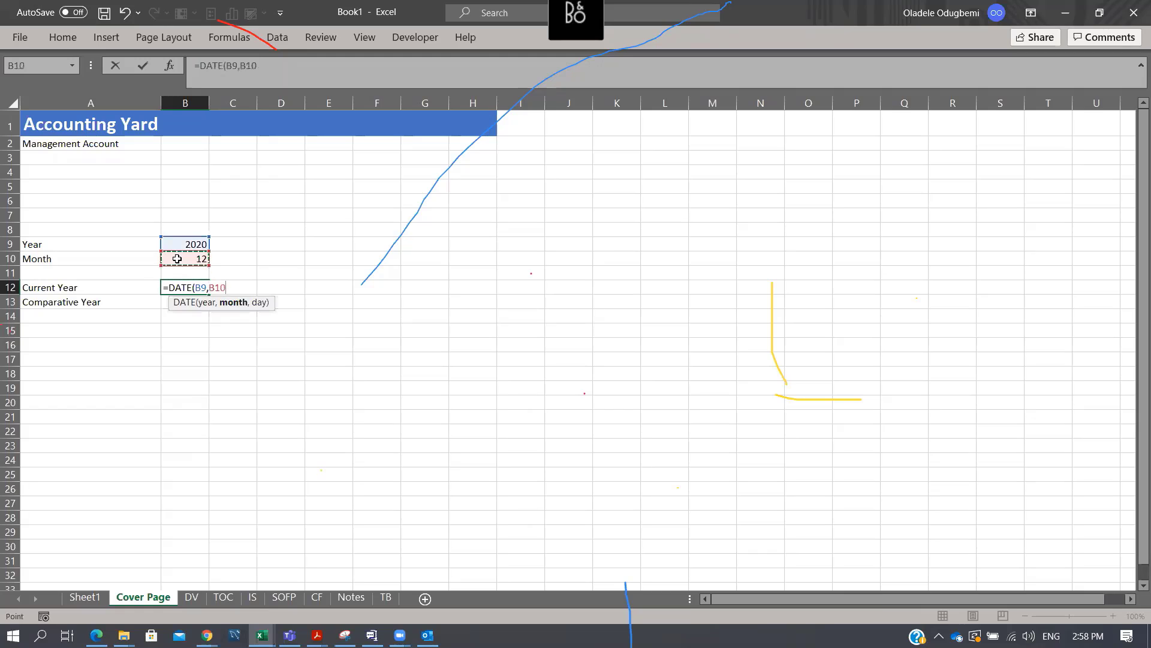
pyautogui.write(',1)')
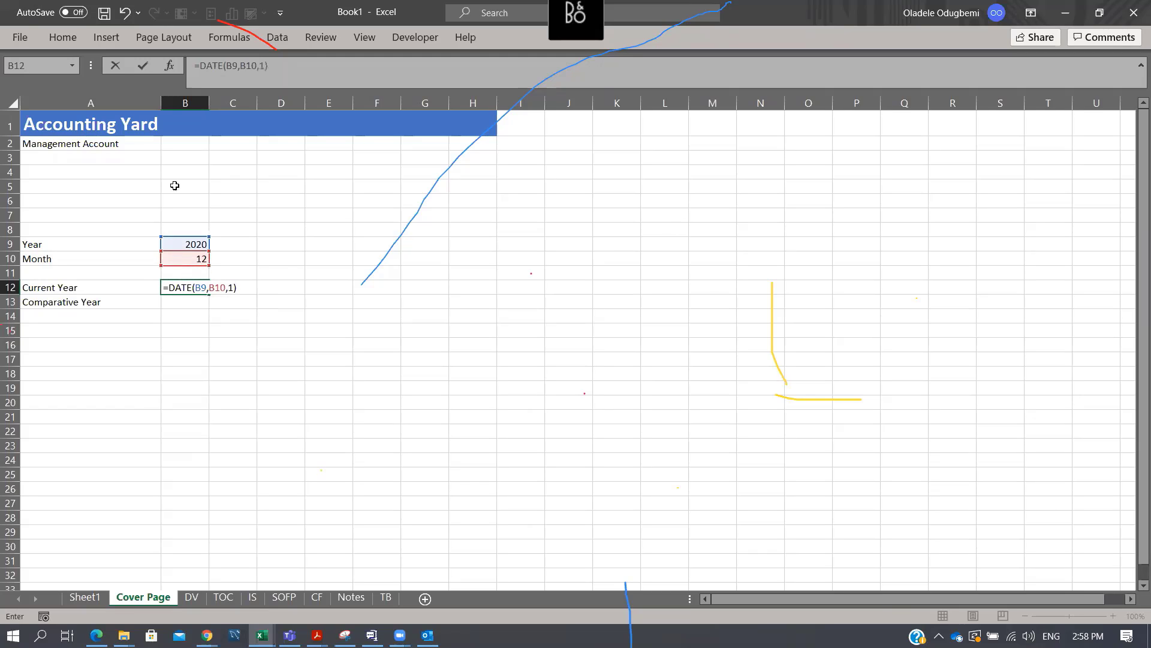
# Wrap the DATE formula in EOMONTH with a 0-month offset, making it =EOMONTH(DATE(B9,B10,1),0), and commit it
pyautogui.click(196, 65)
pyautogui.write('EOMONTH(')
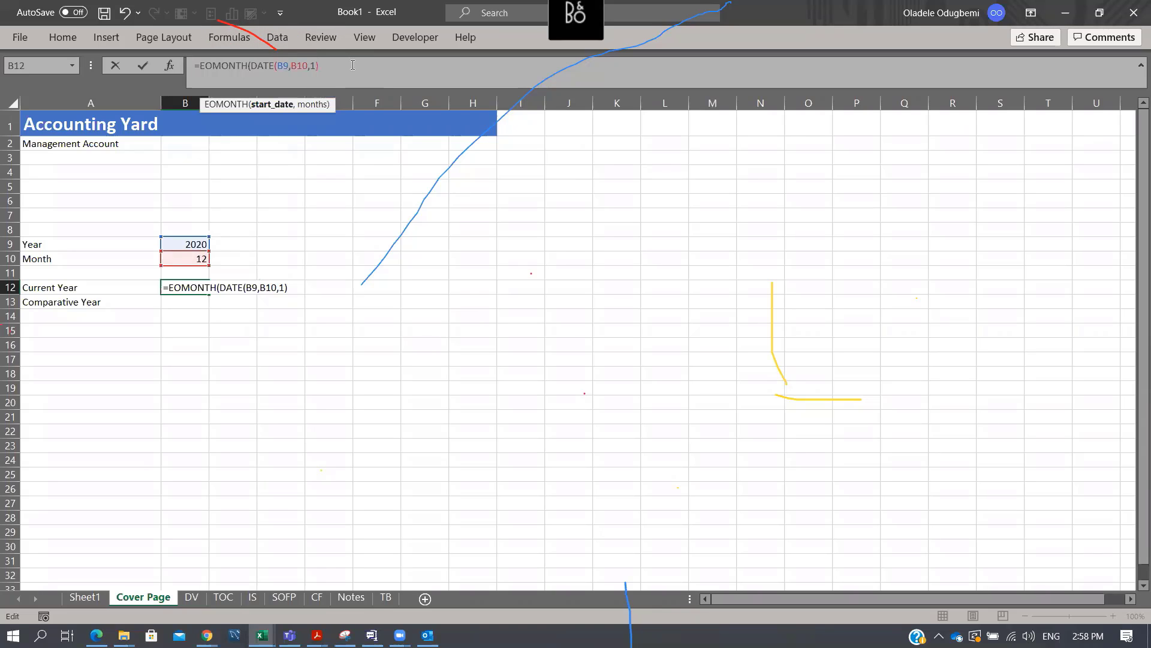
pyautogui.write(',0')
pyautogui.press('Return')
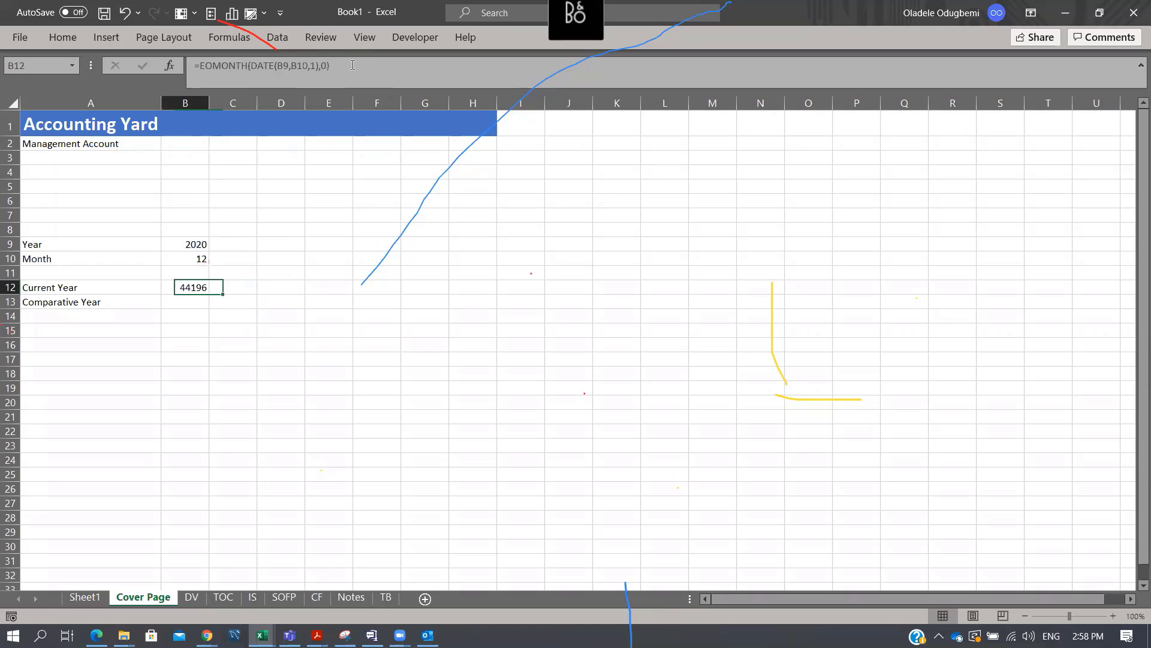
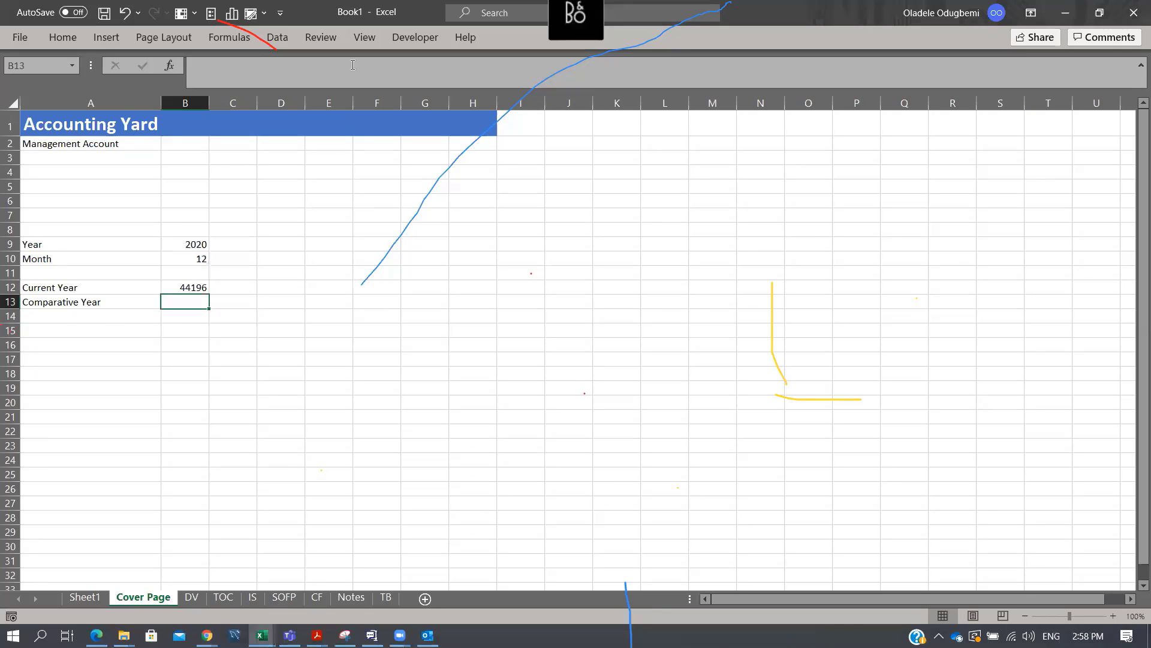
# Enter an EOMONTH formula for Comparative Year in B13 that returns the month end 12 months before B12
pyautogui.write('eom')
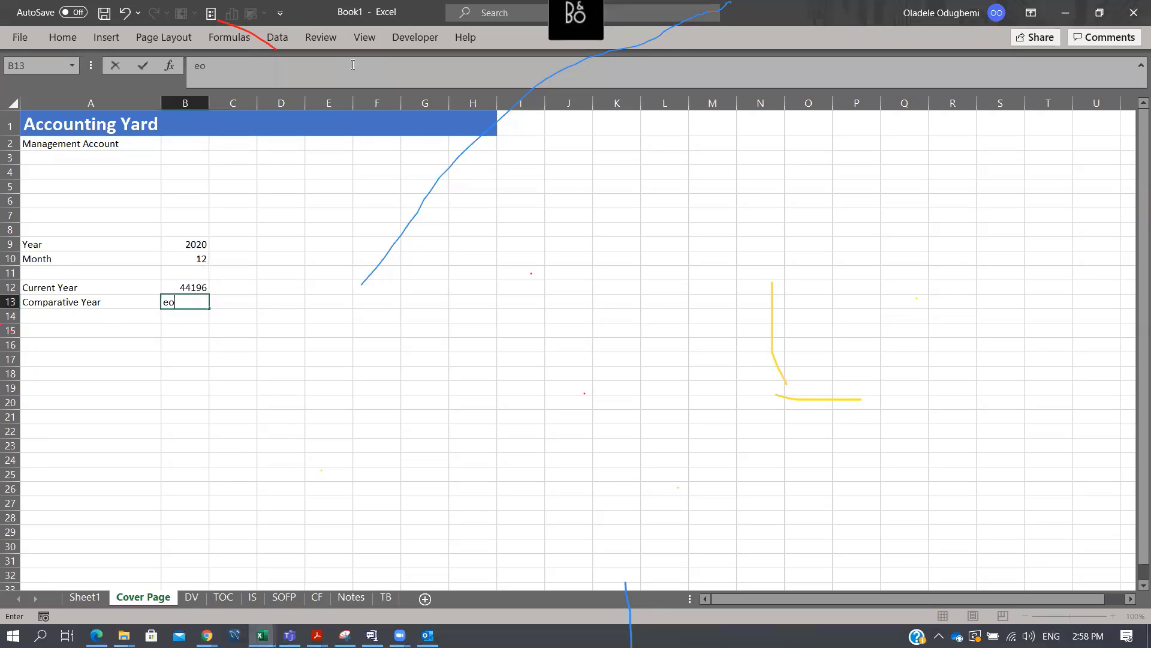
pyautogui.press('BackSpace')
pyautogui.write('=eom')
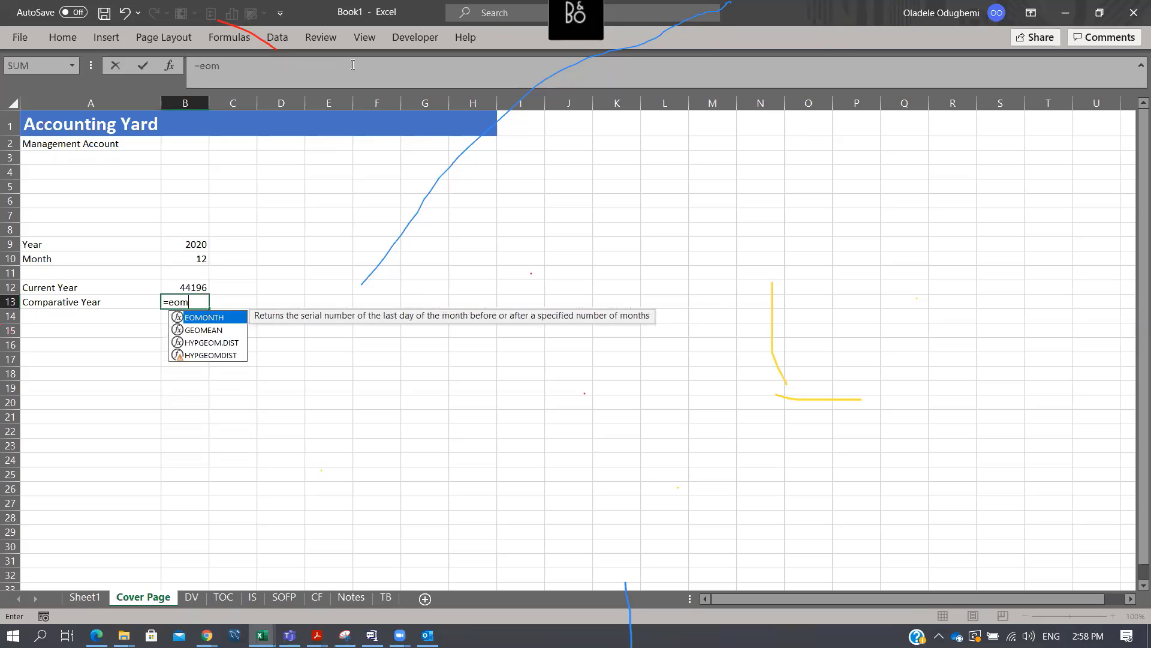
pyautogui.press('Tab')
pyautogui.press('Up')
pyautogui.write(', ')
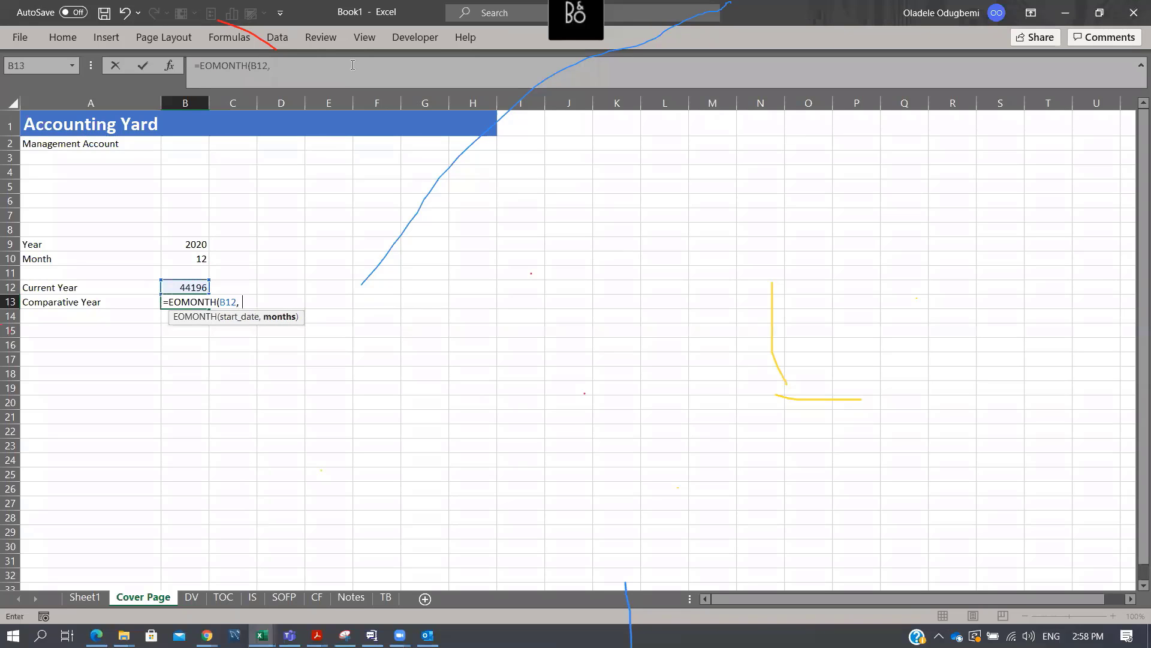
pyautogui.write('12')
pyautogui.press('Tab')
# Format the Current Year and Comparative Year dates in B12:B13 with the custom number format mmm-yyyy
pyautogui.press('Up')
pyautogui.press('Left')
pyautogui.hotkey('shift', 'Down')
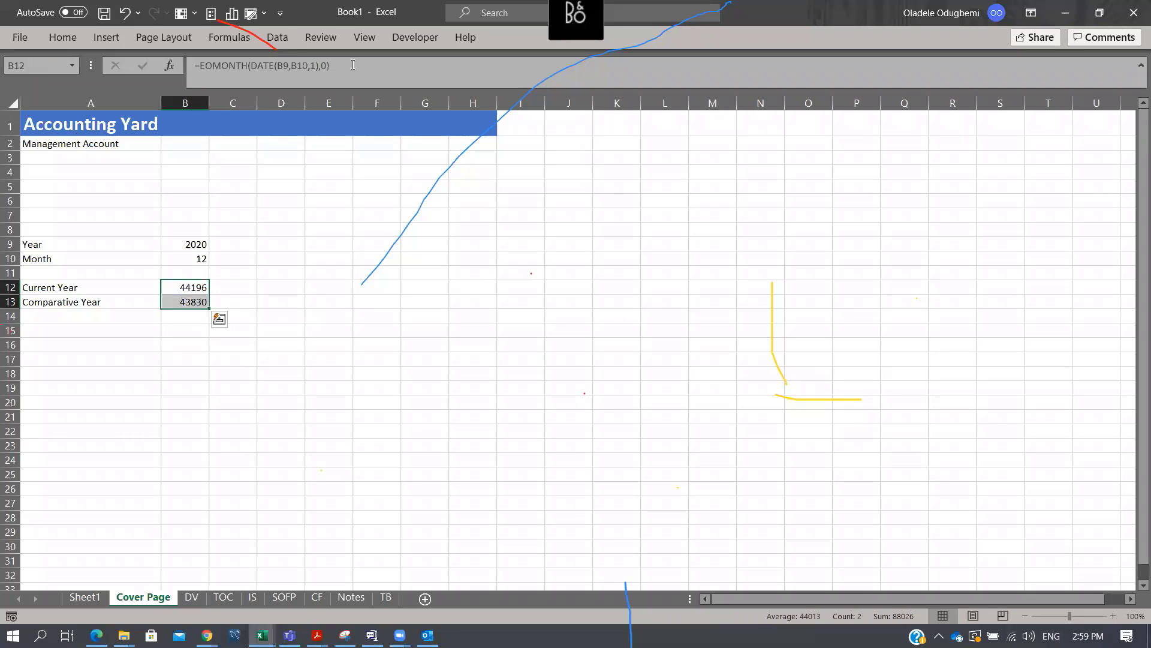
pyautogui.hotkey('ctrl', '1')
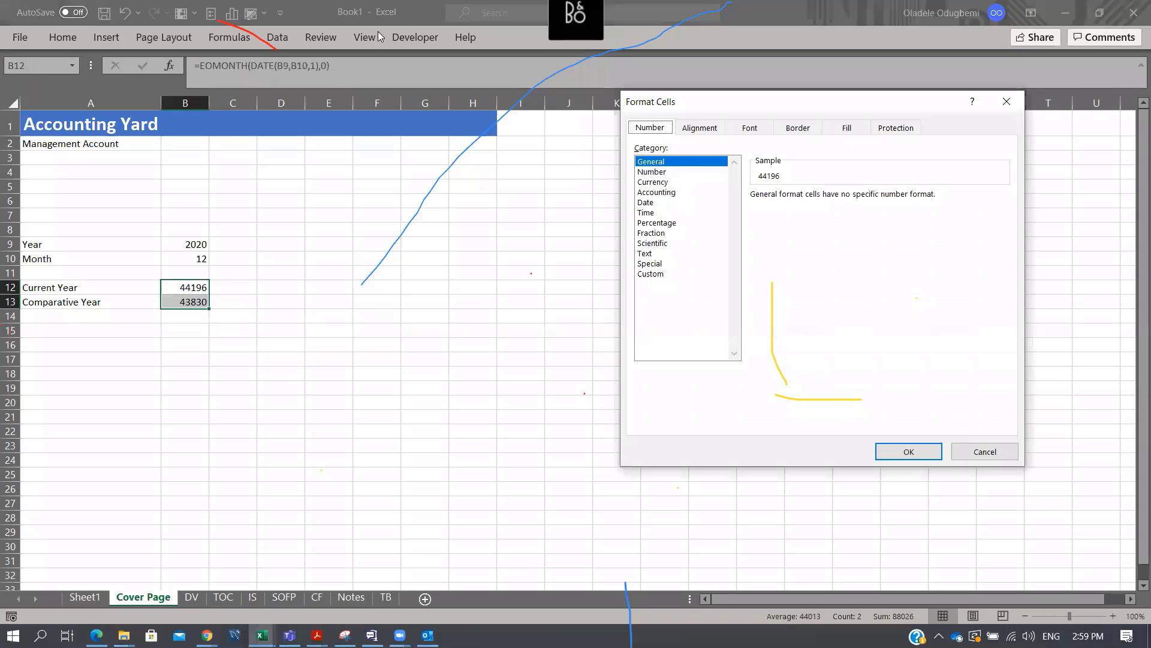
pyautogui.click(653, 274)
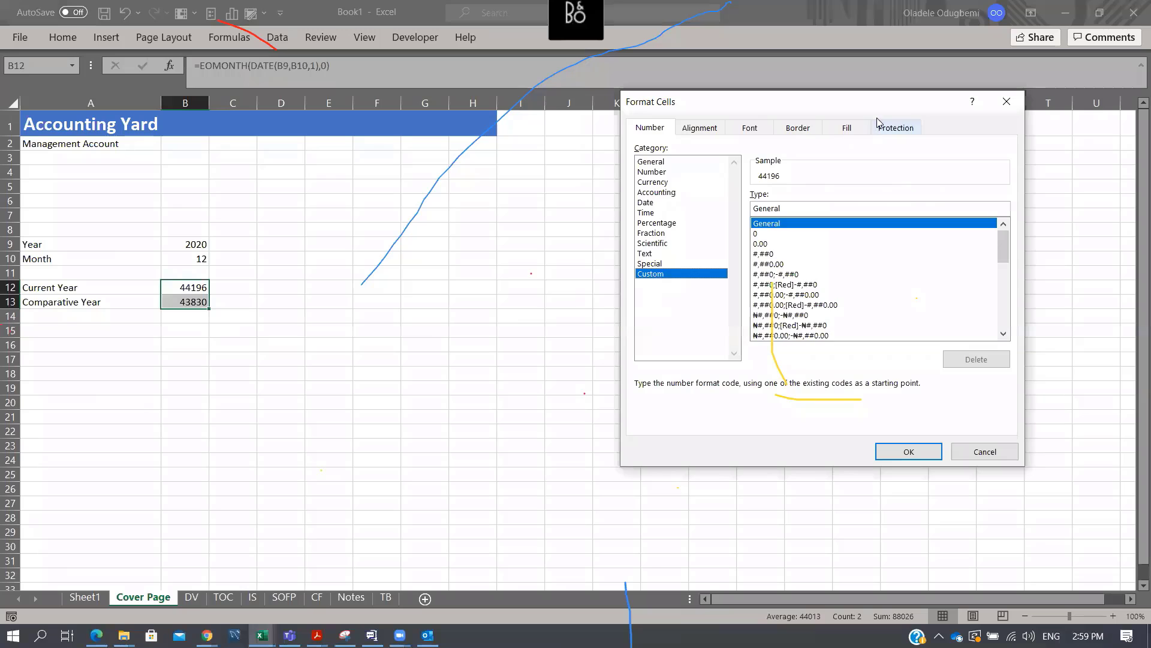
pyautogui.moveTo(880, 114); pyautogui.dragTo(576, 165)
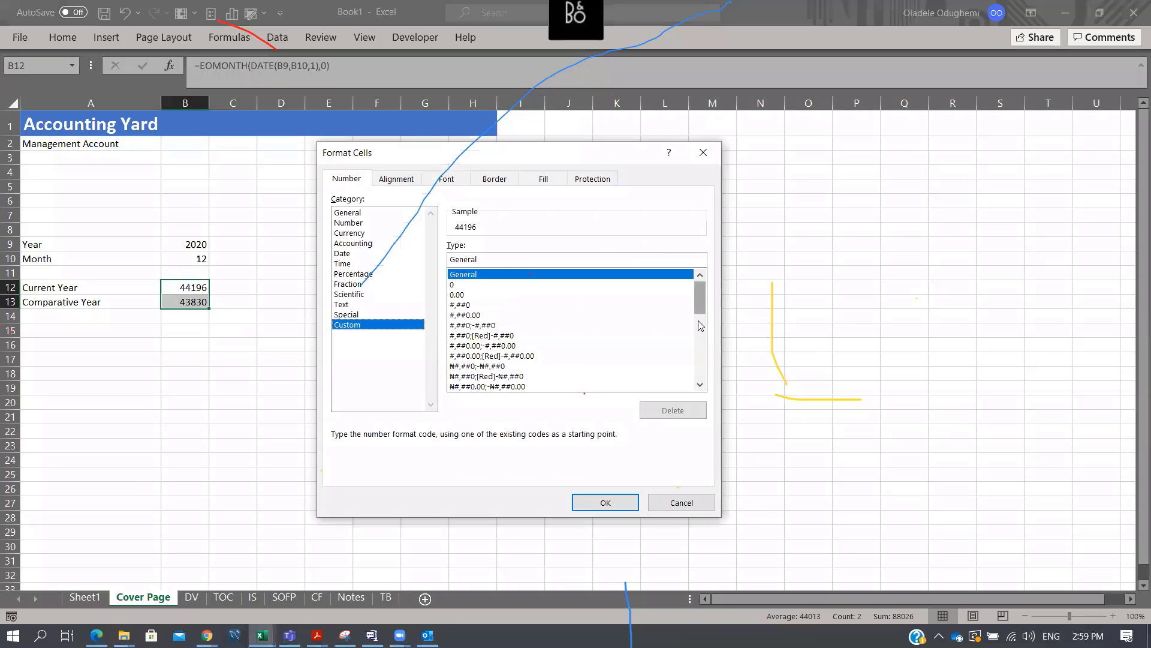
pyautogui.scroll(-10, 700, 325)
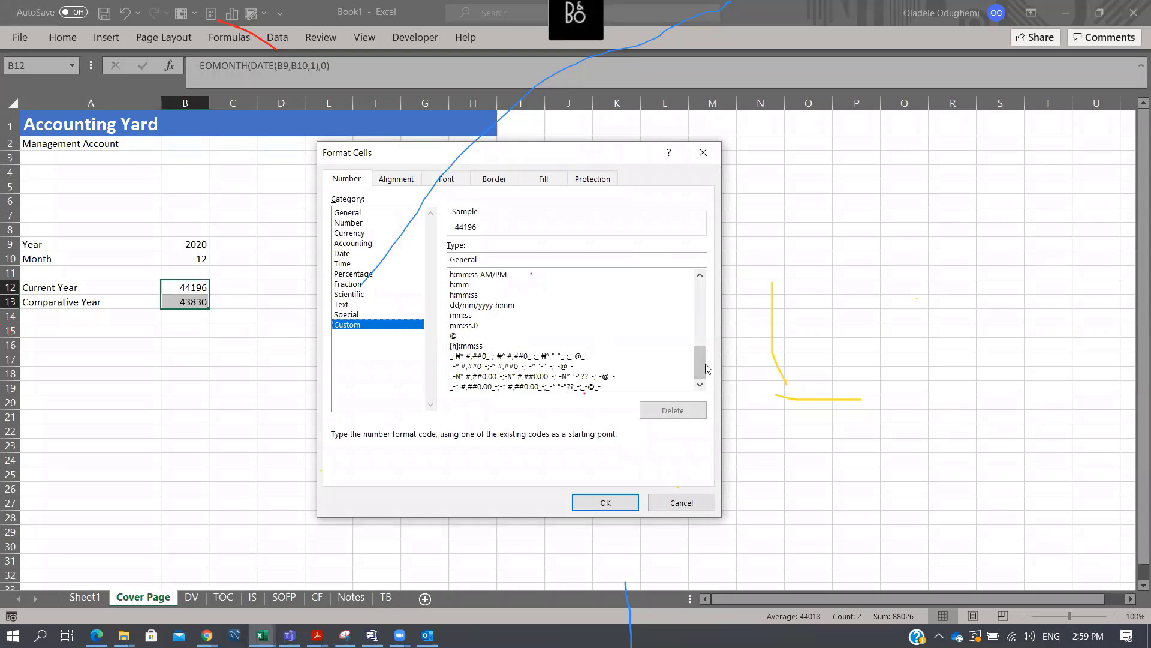
pyautogui.moveTo(699, 364)
pyautogui.mouseDown()
pyautogui.moveTo(697, 332)
pyautogui.moveTo(700, 358)
pyautogui.mouseUp()
pyautogui.click(701, 358)
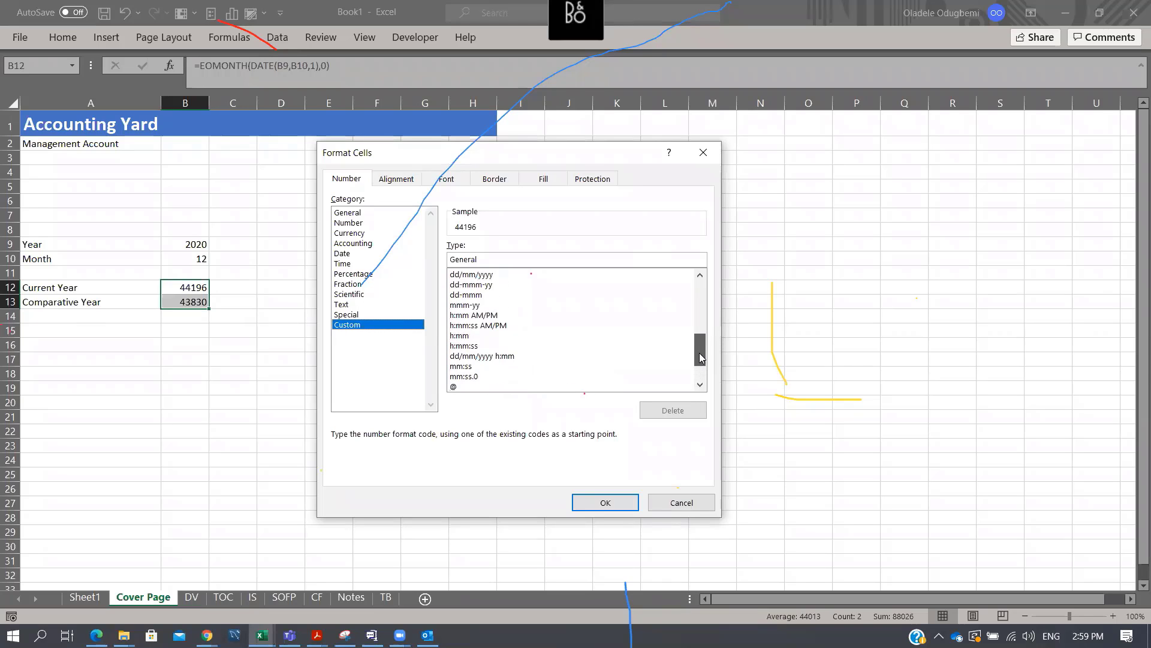
pyautogui.click(486, 304)
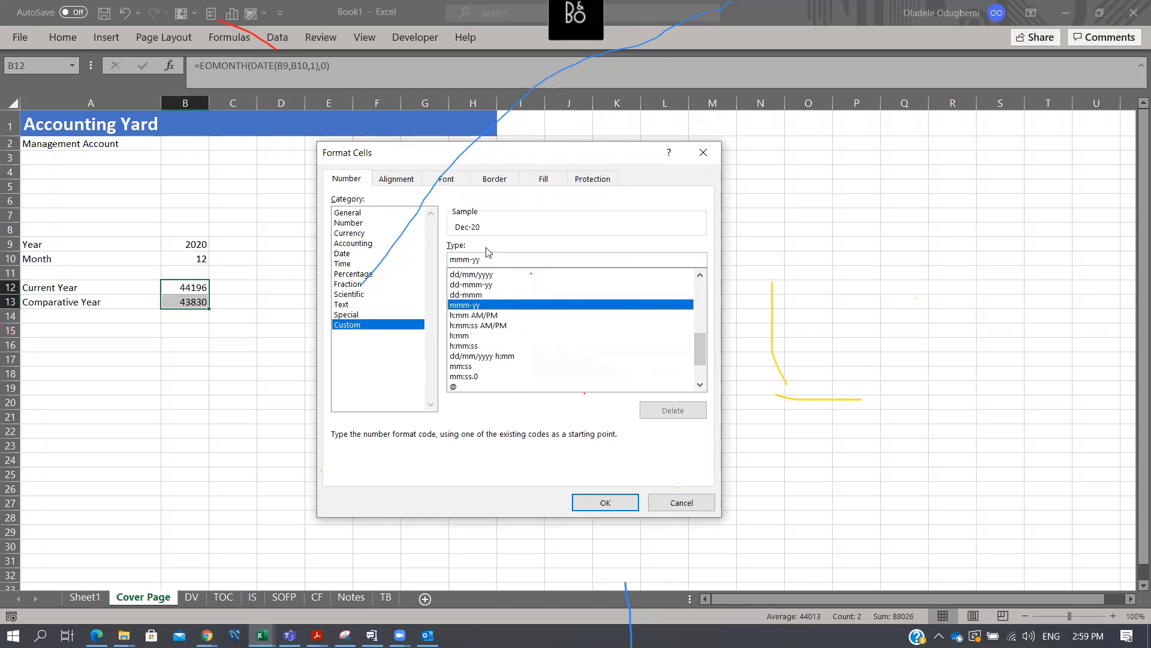
pyautogui.click(487, 258)
pyautogui.write('yy')
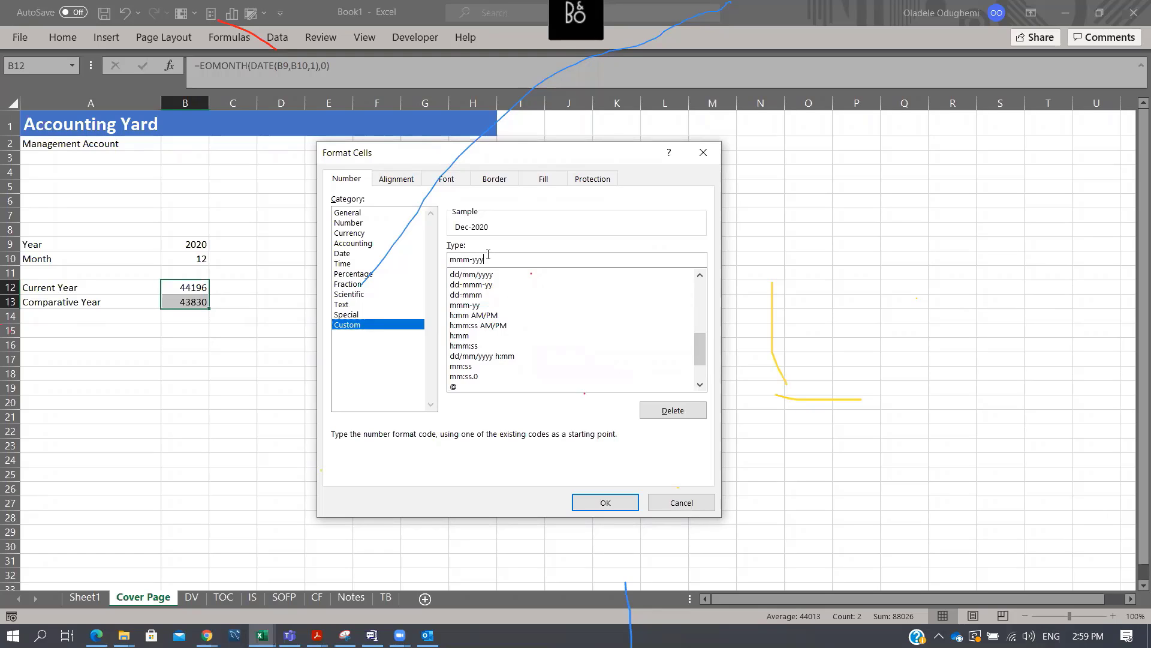
pyautogui.click(606, 502)
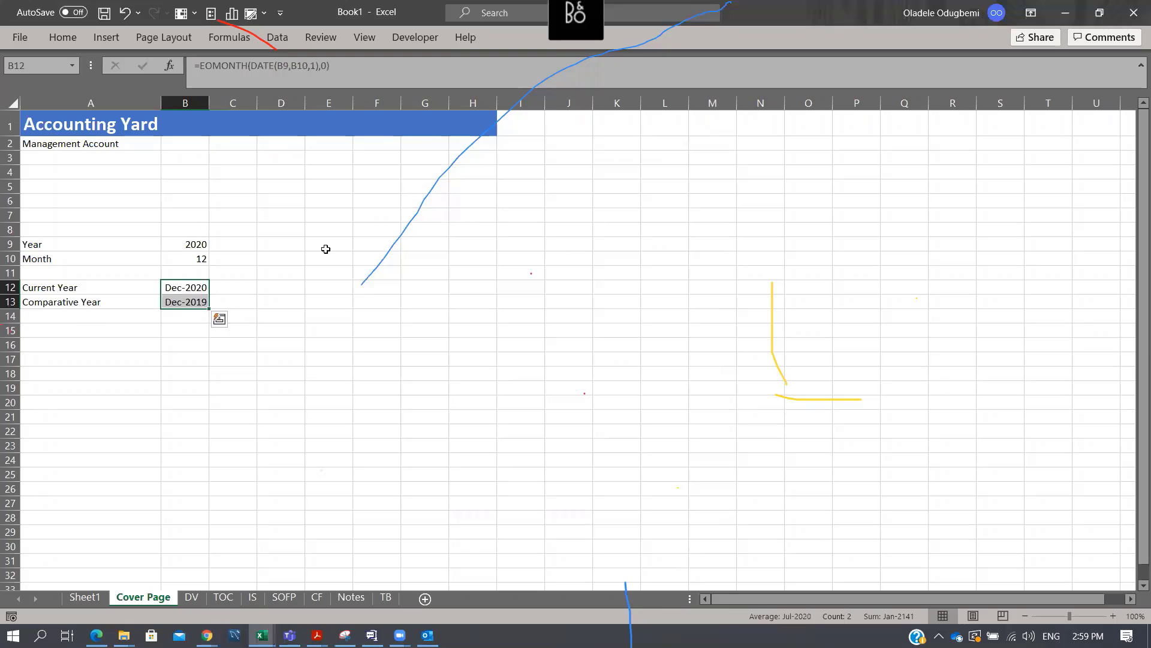
# Give the Year and Month input cells B9:B10 a blue fill and white font
pyautogui.moveTo(187, 238); pyautogui.dragTo(186, 258)
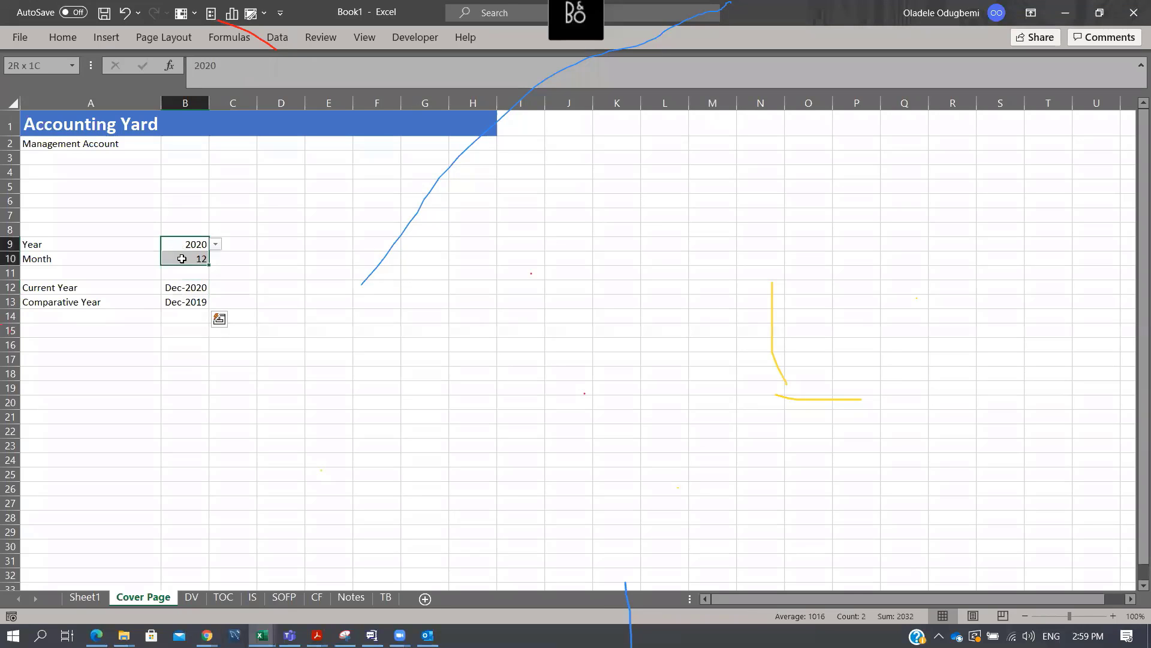
pyautogui.click(77, 37)
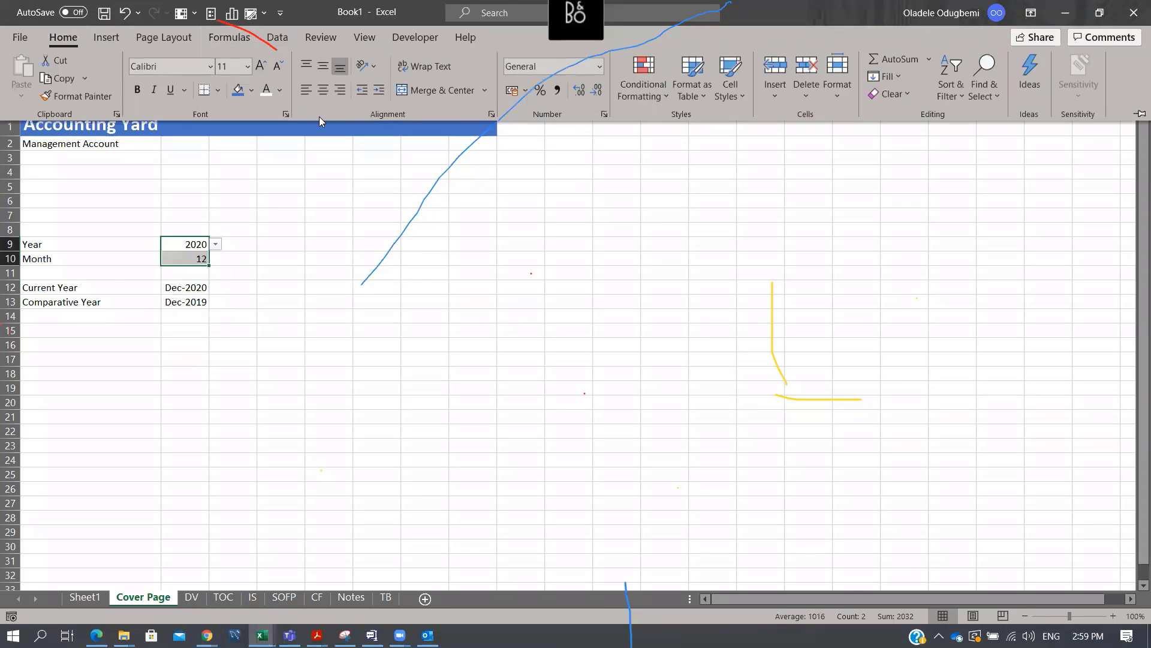
pyautogui.click(239, 91)
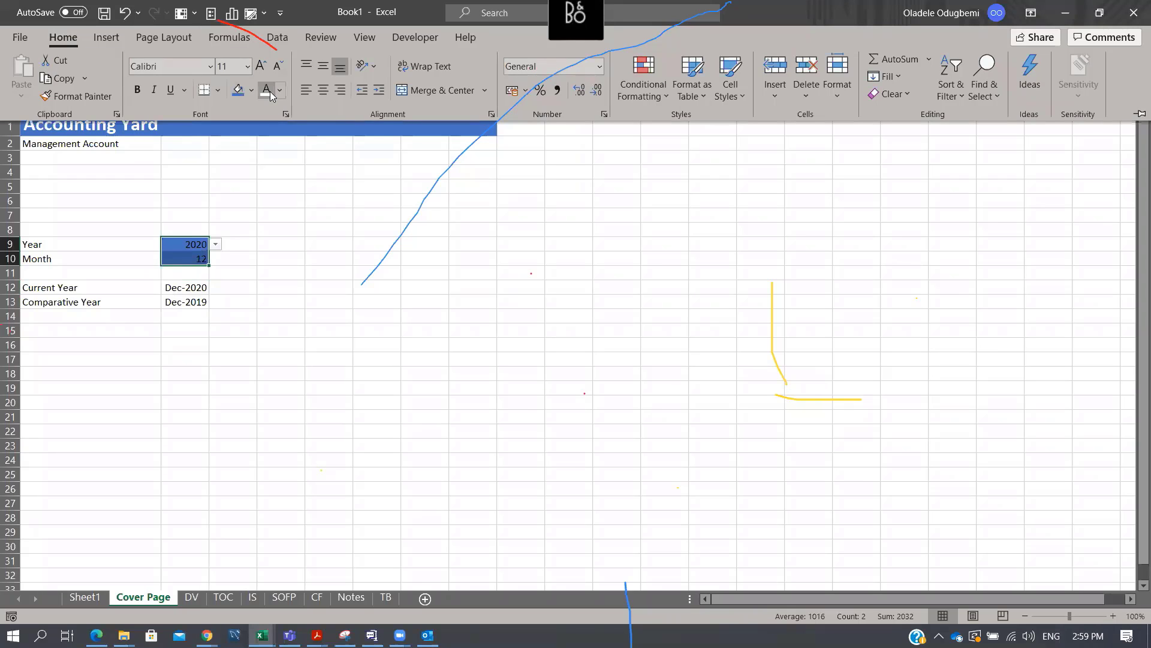
pyautogui.click(270, 91)
# Narrow column A to about the width of the Comparative Year label
pyautogui.click(185, 287)
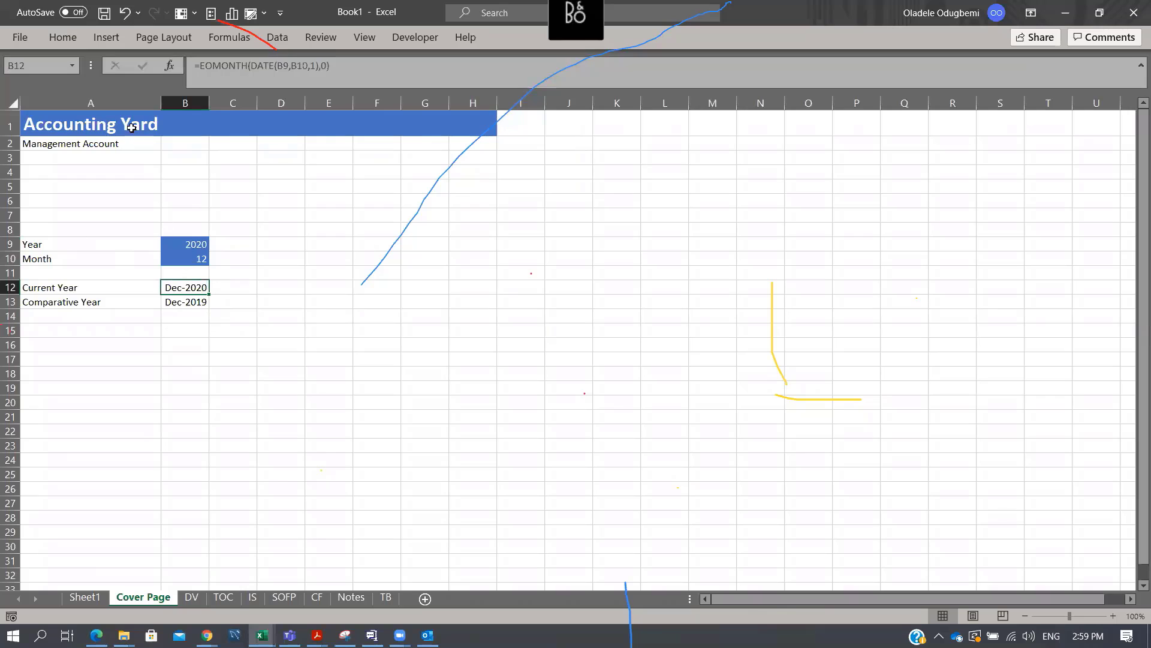
pyautogui.moveTo(160, 108); pyautogui.dragTo(108, 141)
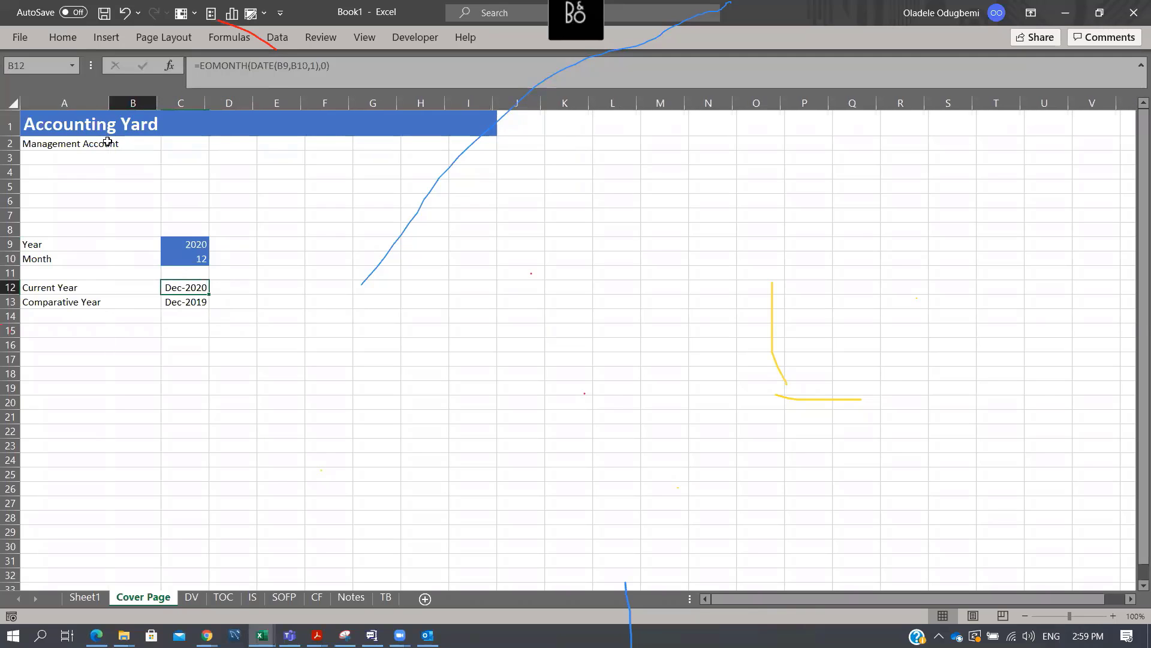
pyautogui.click(70, 122)
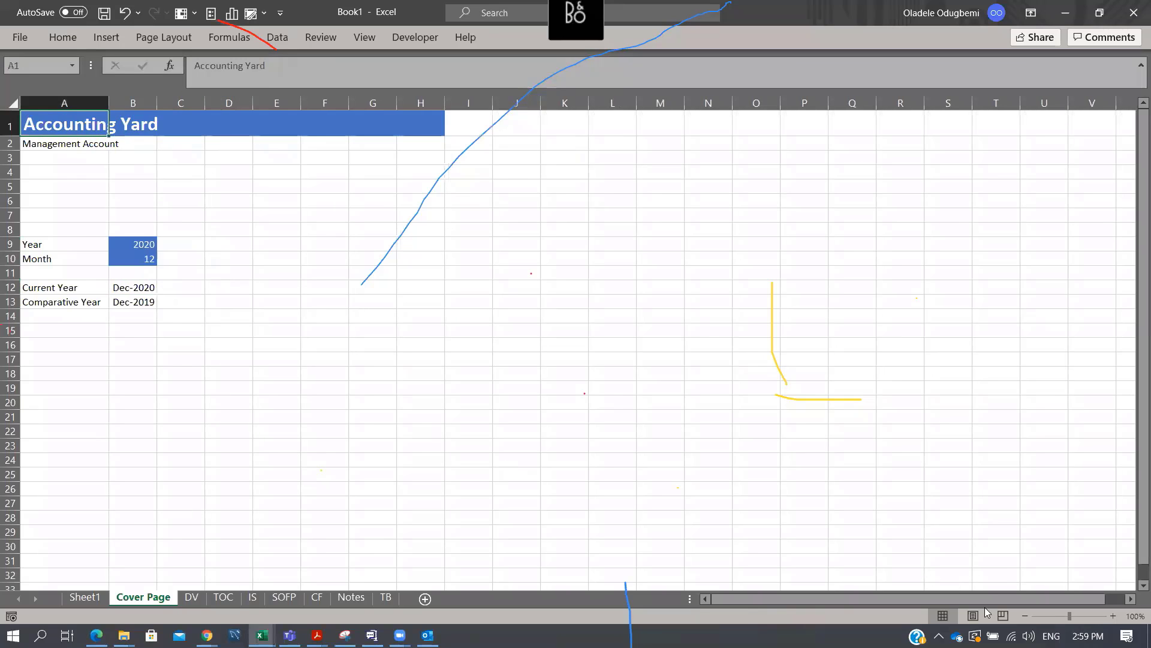
# In Page Break Preview, set the Cover Page print area to A1:H32 at 100% zoom
pyautogui.click(1005, 614)
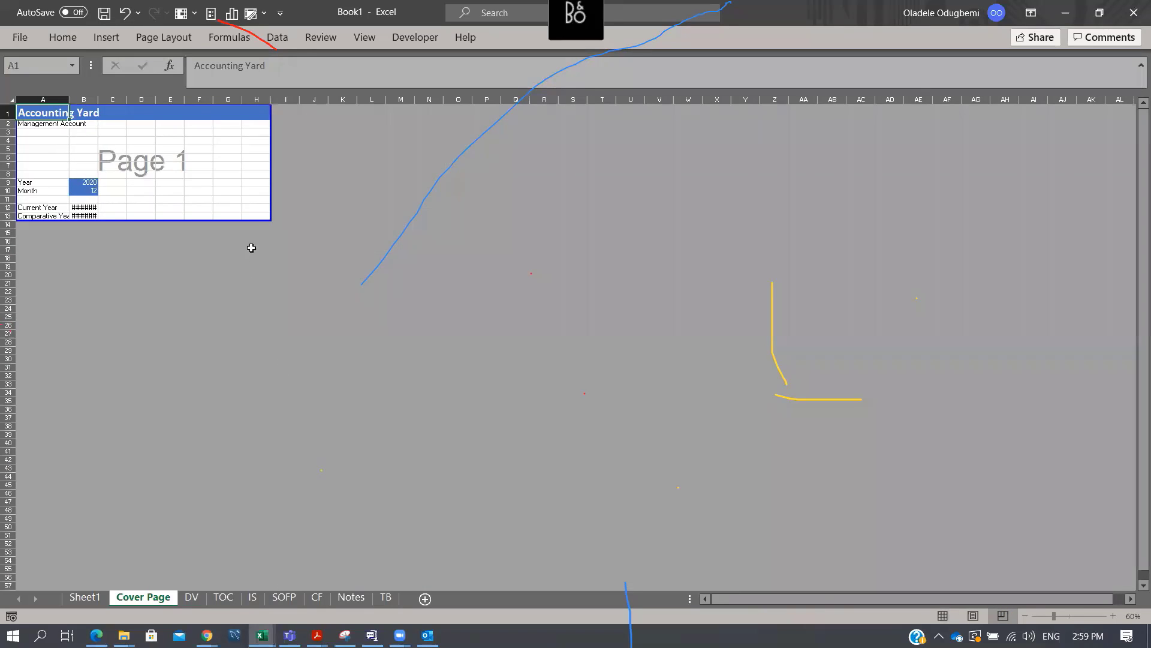
pyautogui.moveTo(265, 219); pyautogui.dragTo(298, 379)
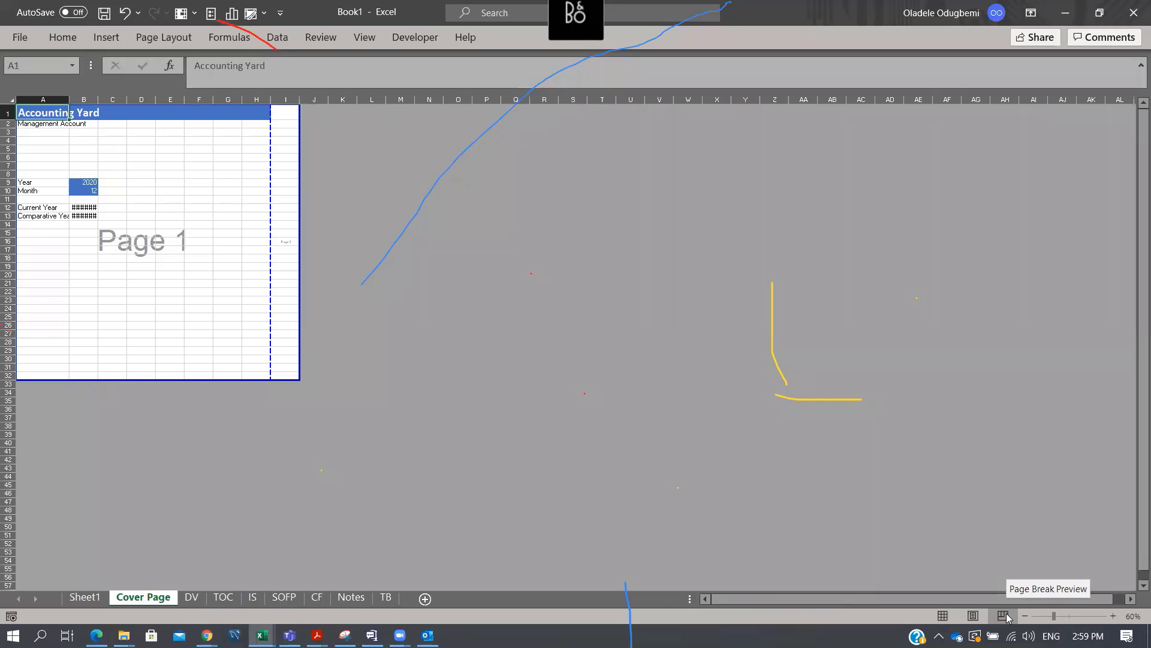
pyautogui.moveTo(1064, 616); pyautogui.dragTo(1072, 616)
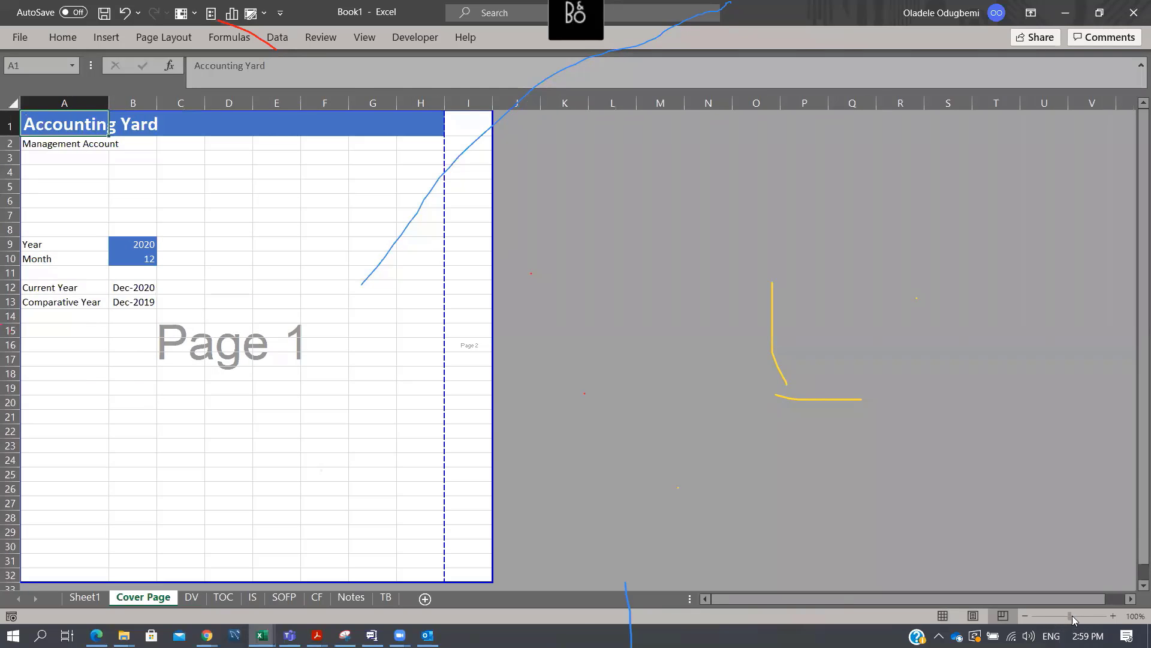
pyautogui.moveTo(492, 248); pyautogui.dragTo(445, 257)
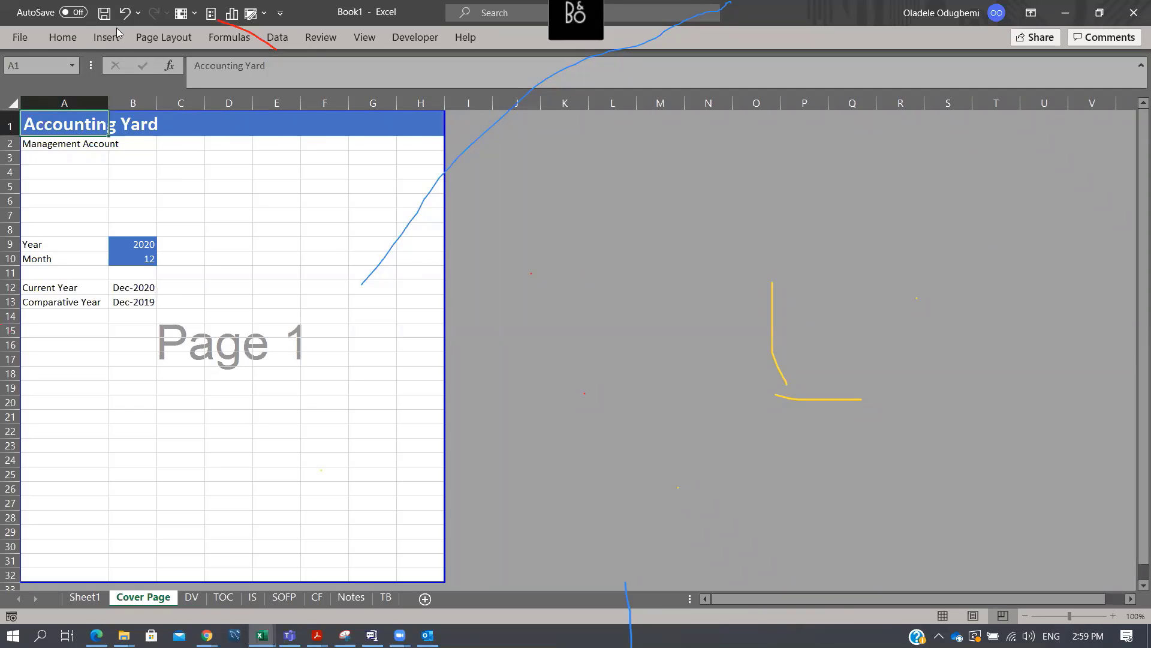
# Set the font size of the Accounting Yard title in A1 to 28
pyautogui.click(63, 37)
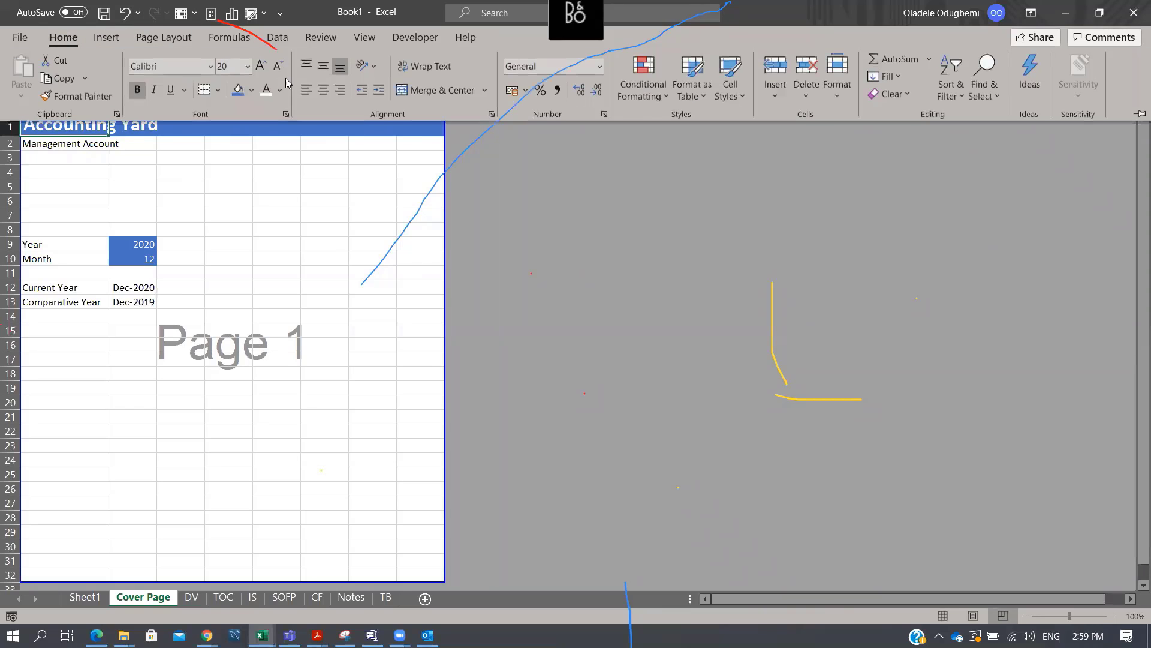
pyautogui.click(247, 66)
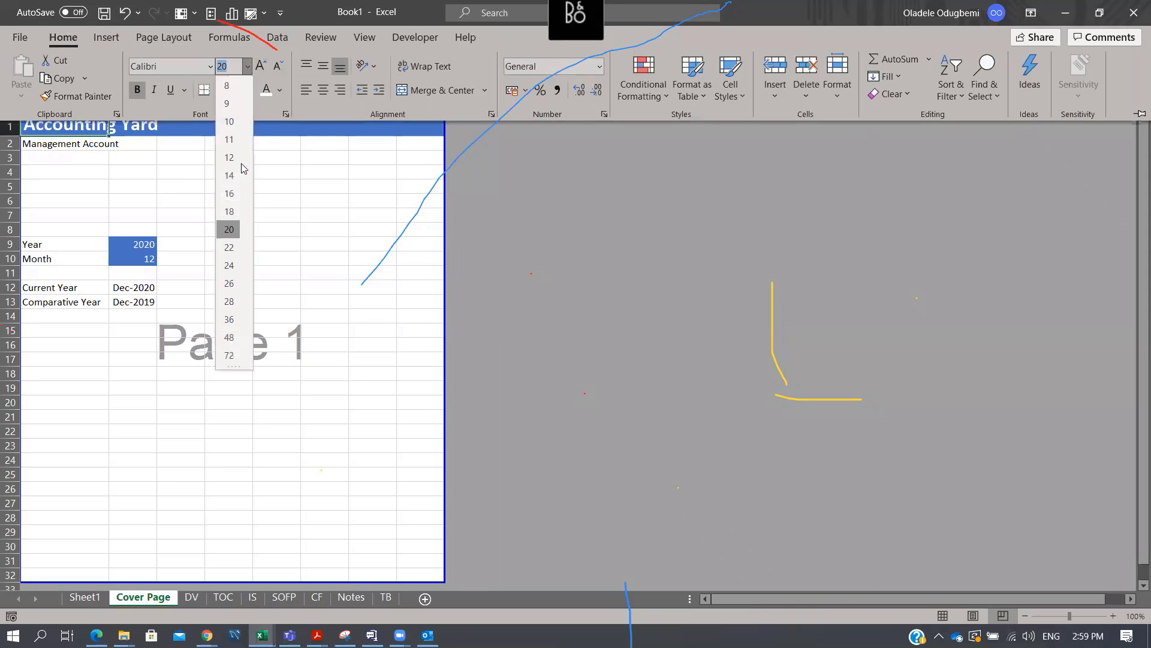
pyautogui.click(229, 301)
# Turn the subtitle text in A2 into a formula with the quoted string ="Management Account"
pyautogui.click(55, 153)
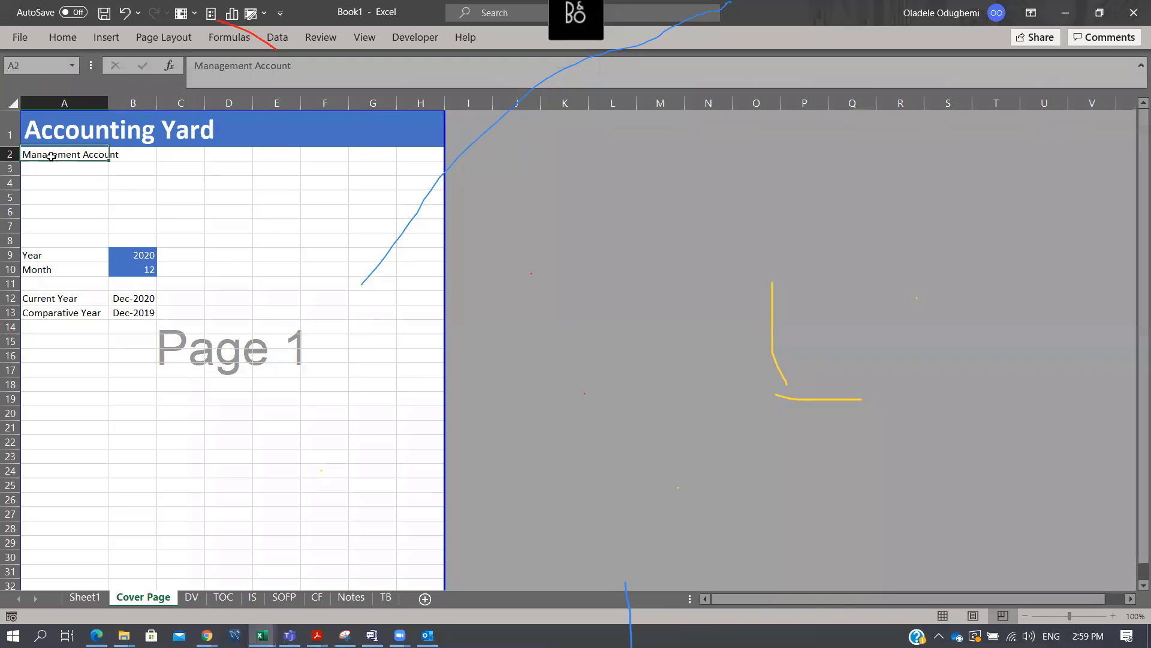
pyautogui.click(190, 66)
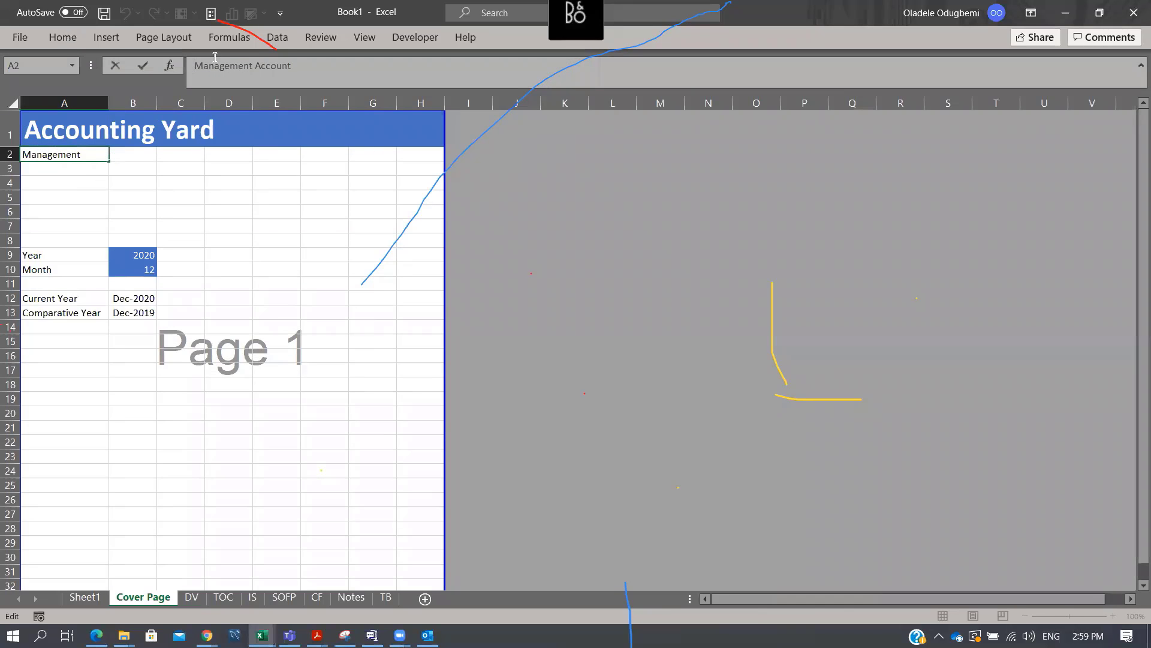
pyautogui.write('=')
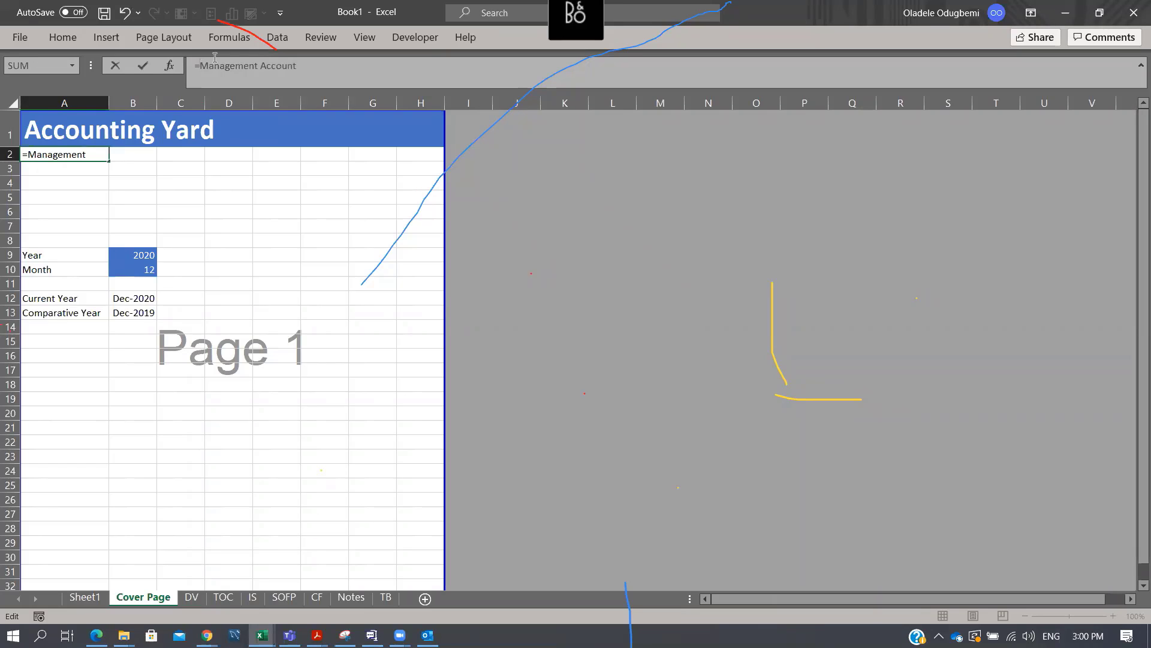
pyautogui.click(314, 68)
pyautogui.hotkey('shift', 'Left')
pyautogui.hotkey('shift', 'Left')
pyautogui.hotkey('shift', 'Left')
pyautogui.hotkey('shift', 'Left')
pyautogui.hotkey('shift', 'Left')
pyautogui.hotkey('shift', 'Left')
pyautogui.hotkey('shift', 'Left')
pyautogui.hotkey('shift', 'Left')
pyautogui.hotkey('shift', 'Left')
pyautogui.hotkey('shift', 'Left')
pyautogui.hotkey('shift', 'Left')
pyautogui.hotkey('shift', 'Left')
pyautogui.hotkey('shift', 'Left')
pyautogui.hotkey('shift', 'Left')
pyautogui.hotkey('shift', 'Left')
pyautogui.hotkey('shift', 'Left')
pyautogui.hotkey('shift', 'Left')
pyautogui.hotkey('shift', 'Left')
pyautogui.hotkey('shift', 'Left')
pyautogui.hotkey('ctrl', 'c')
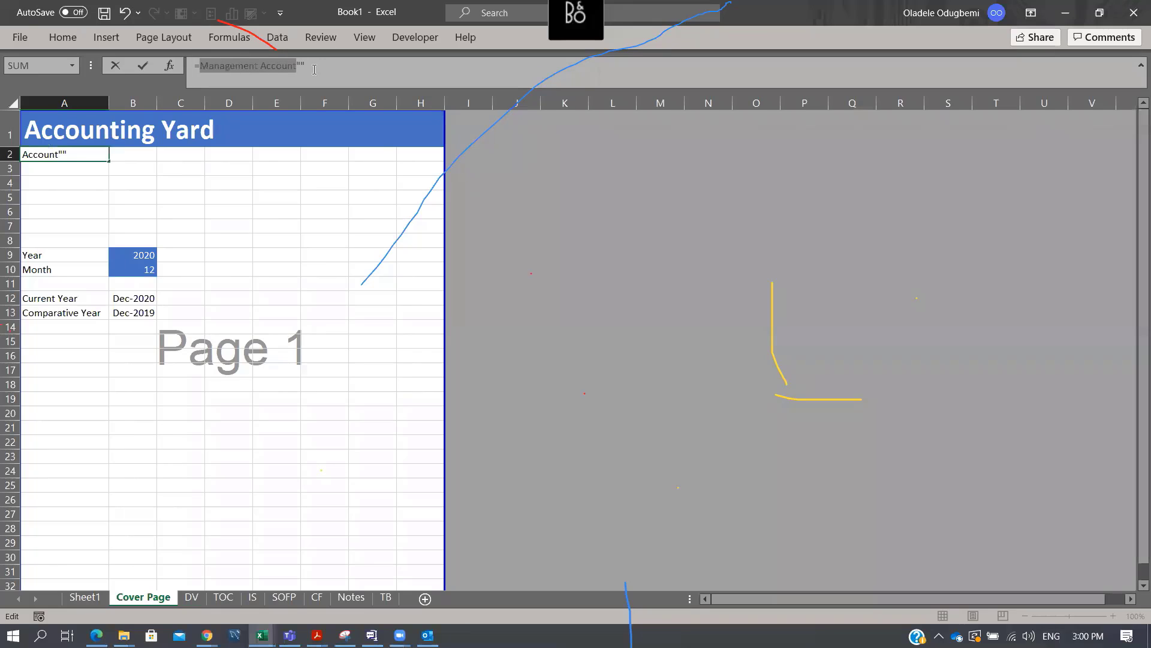
pyautogui.press('BackSpace')
pyautogui.hotkey('ctrl', 'v')
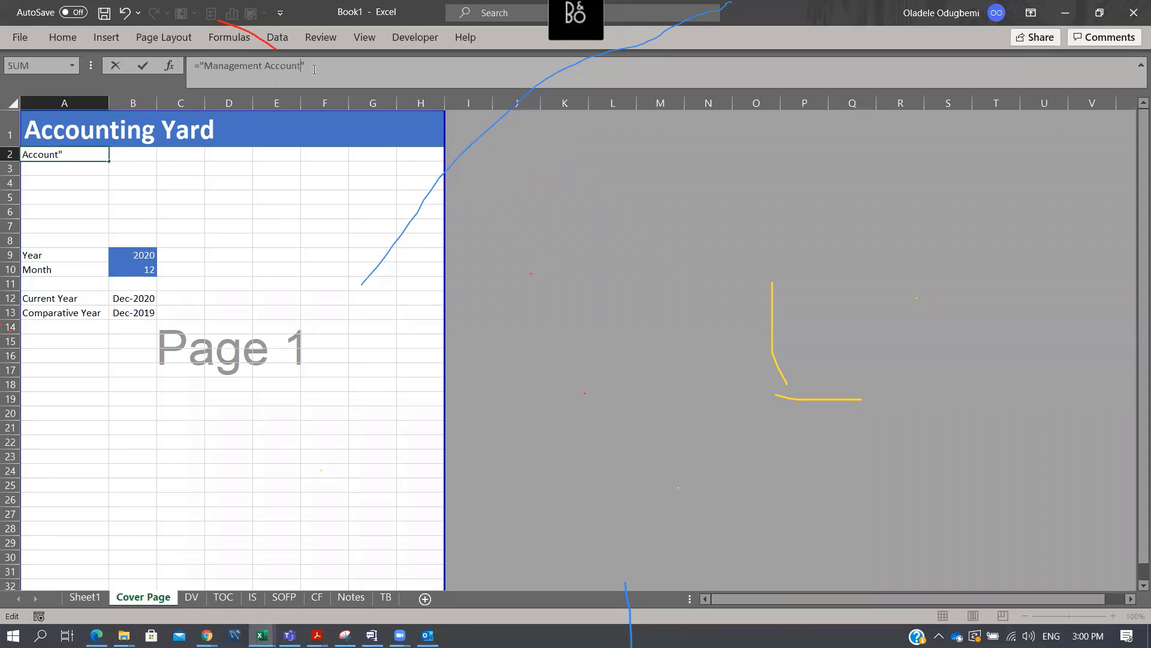
# Extend the A2 formula with &TEXT(B12,"MMM-YY") so the subtitle includes the Current Year date
pyautogui.write('&')
pyautogui.write('text')
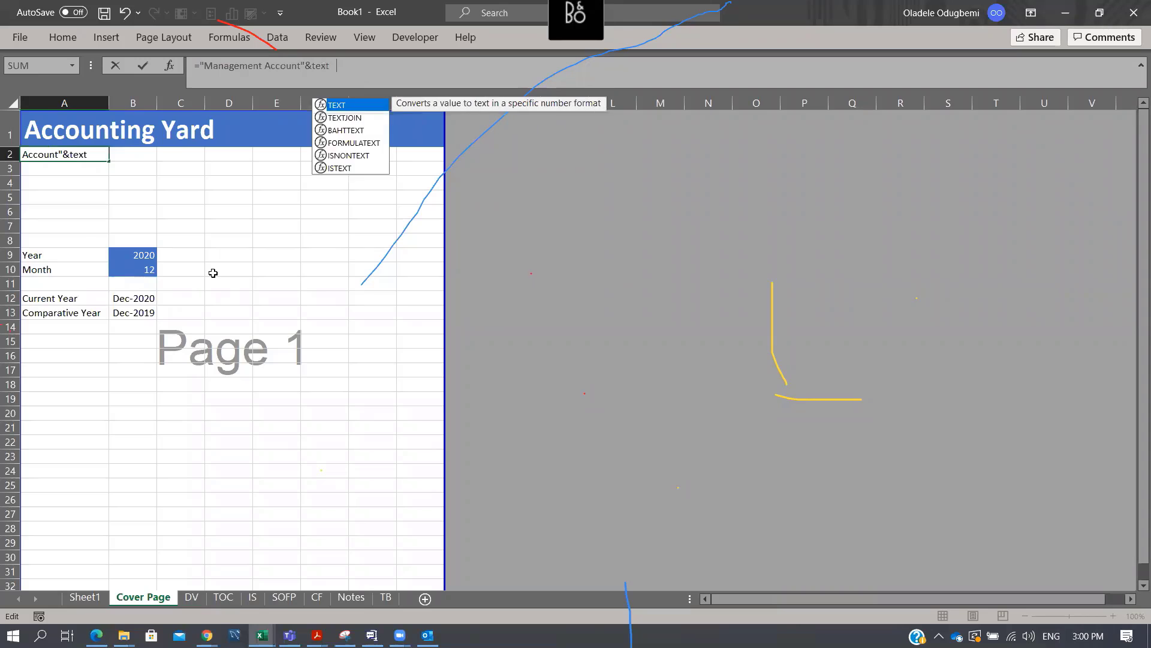
pyautogui.press('Tab')
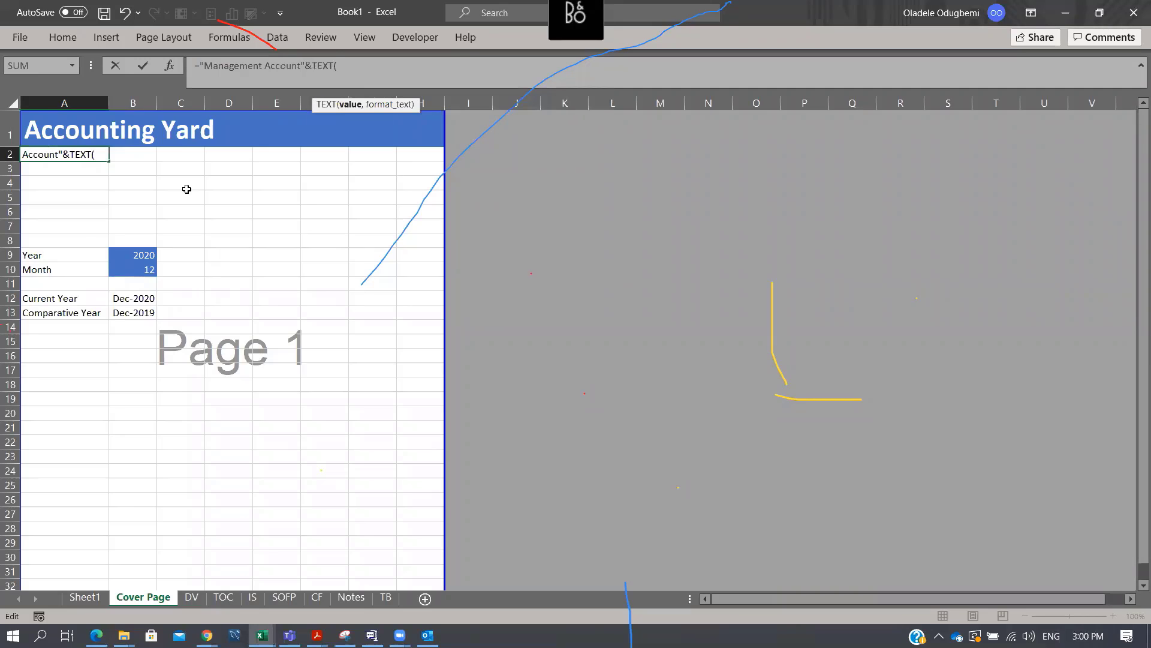
pyautogui.click(144, 299)
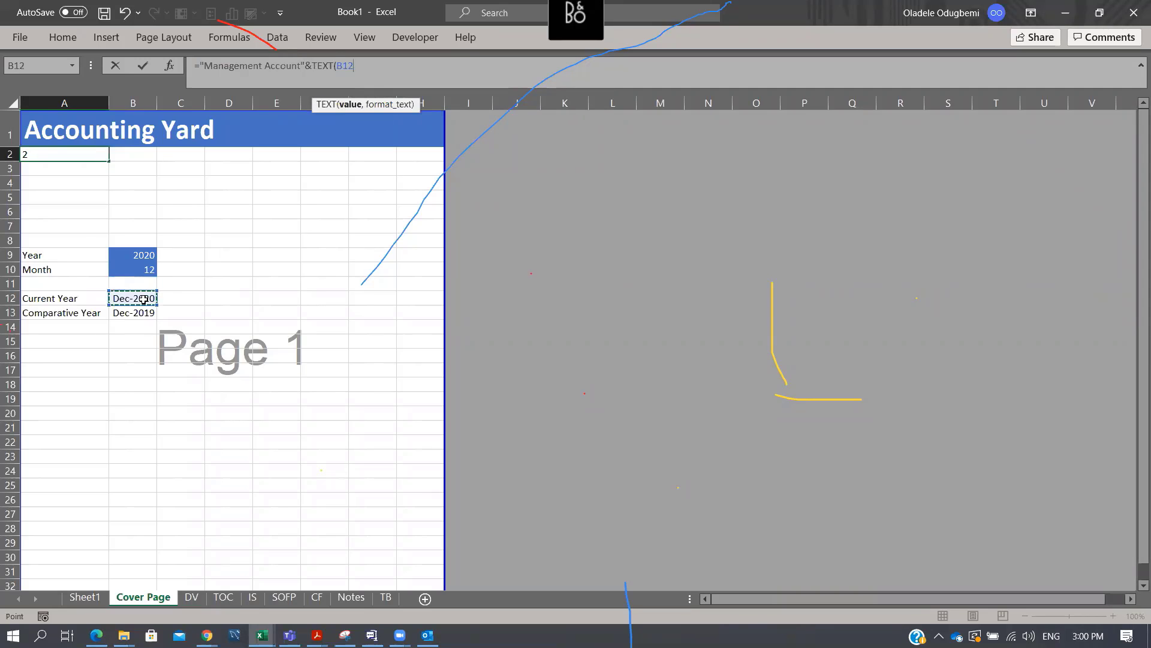
pyautogui.write(',""')
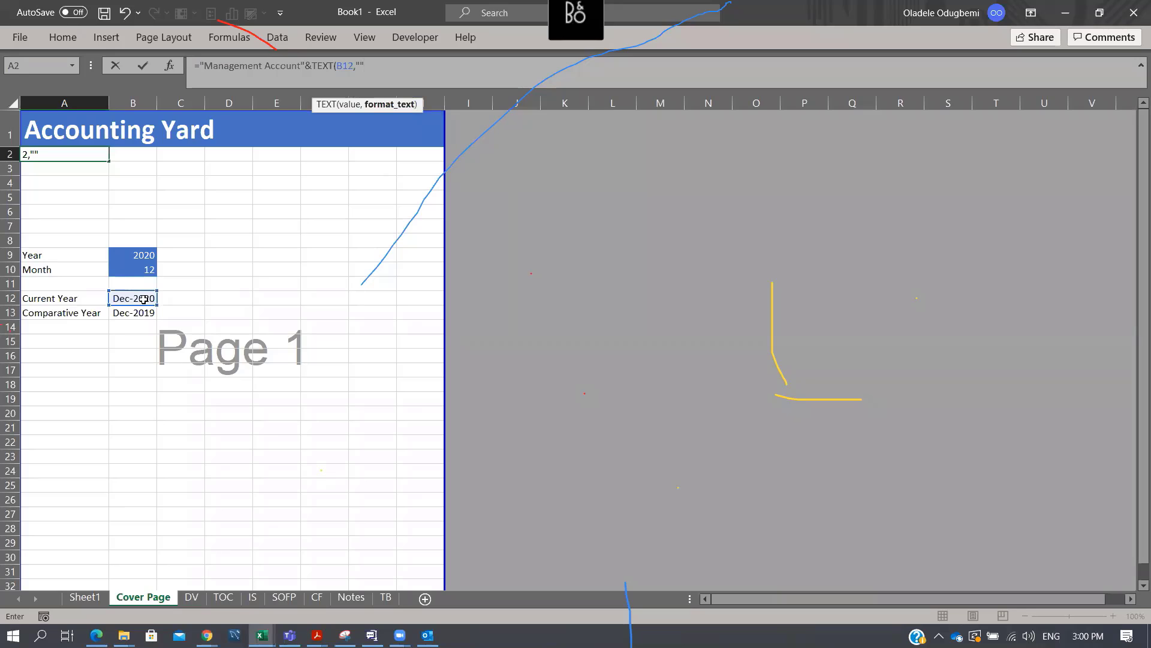
pyautogui.click(362, 66)
pyautogui.write('MMM-YY')
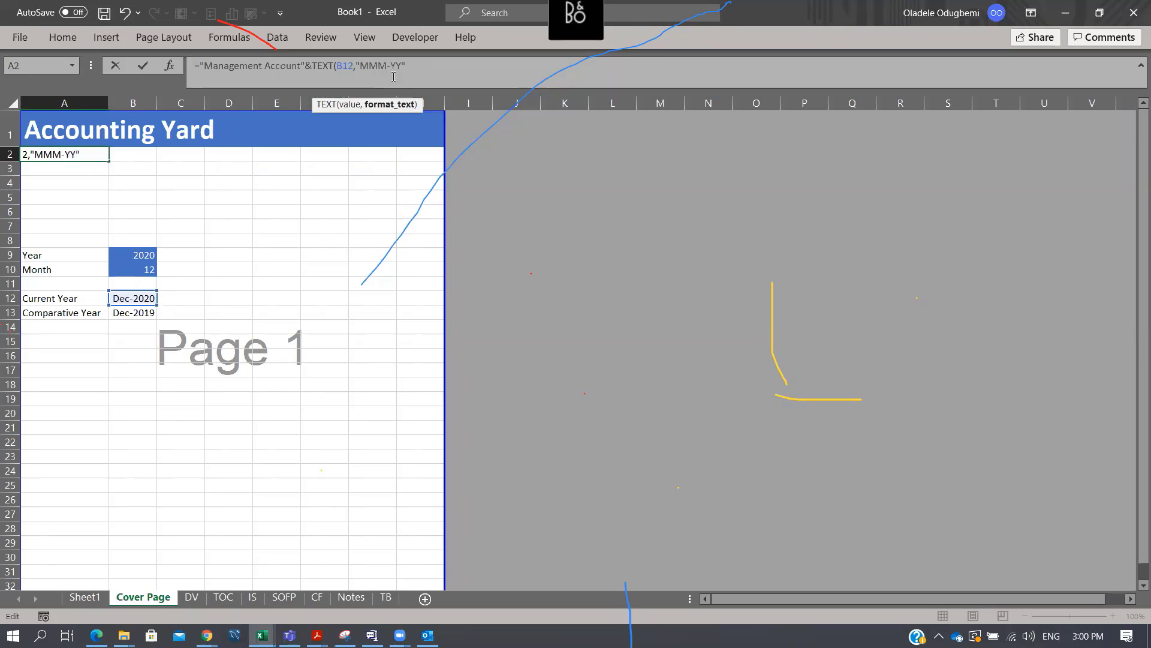
pyautogui.hotkey('ctrl', 'Return')
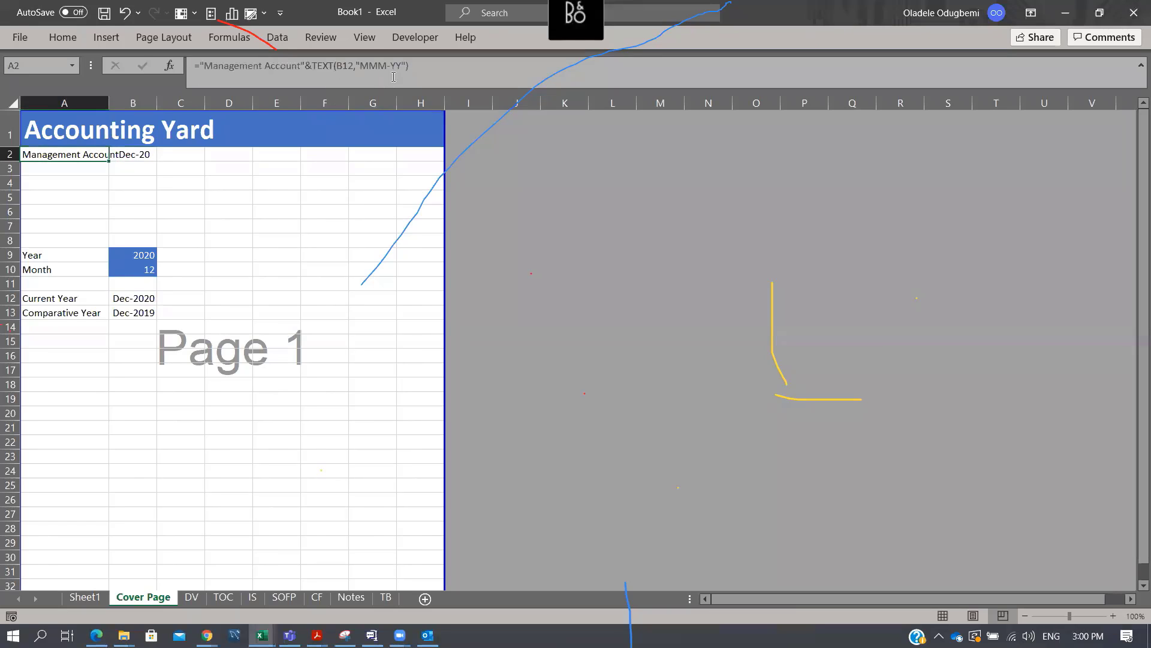
# Add spaces after Management Account inside the quoted text of the A2 formula to separate it from the date
pyautogui.click(303, 66)
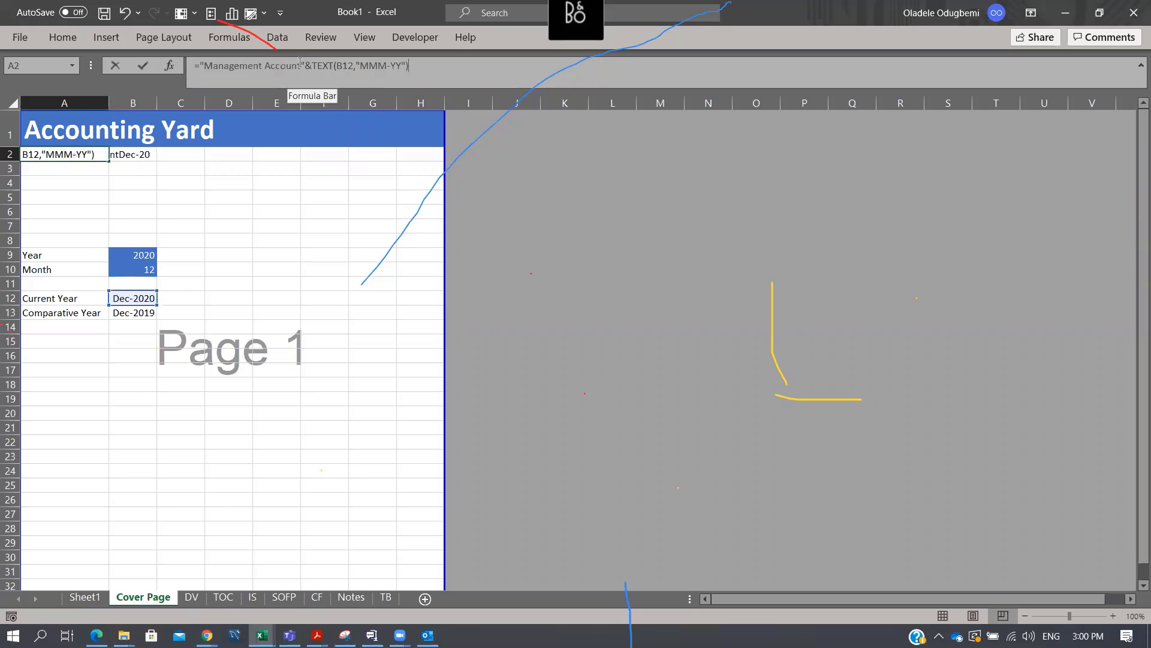
pyautogui.press('Return')
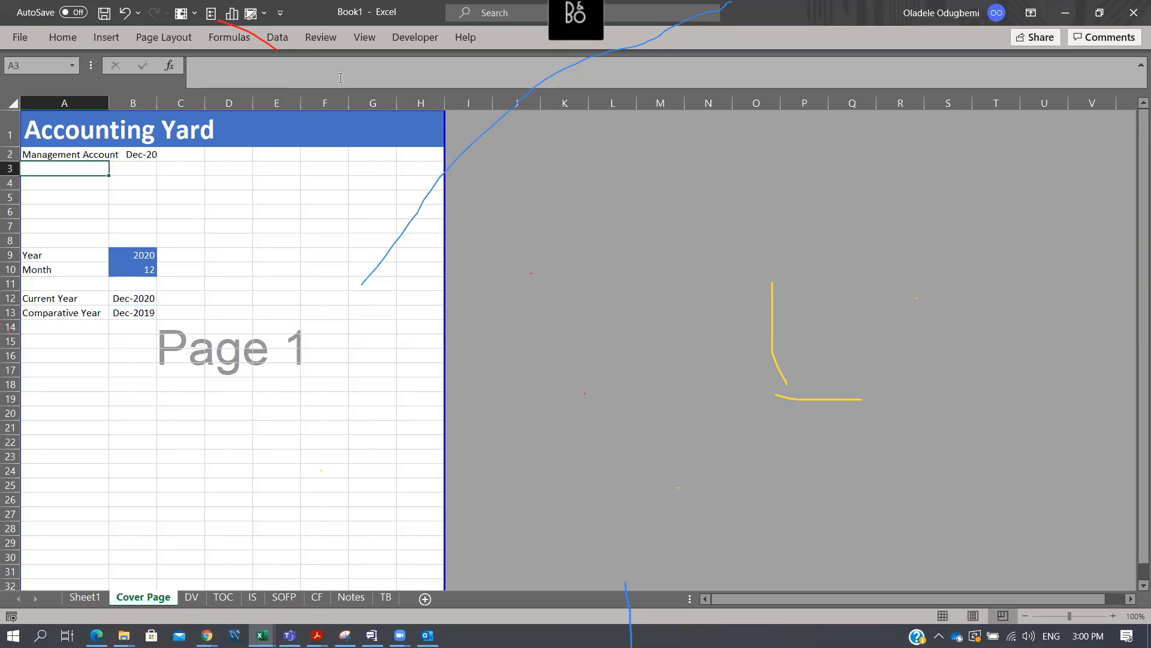
pyautogui.press('Up')
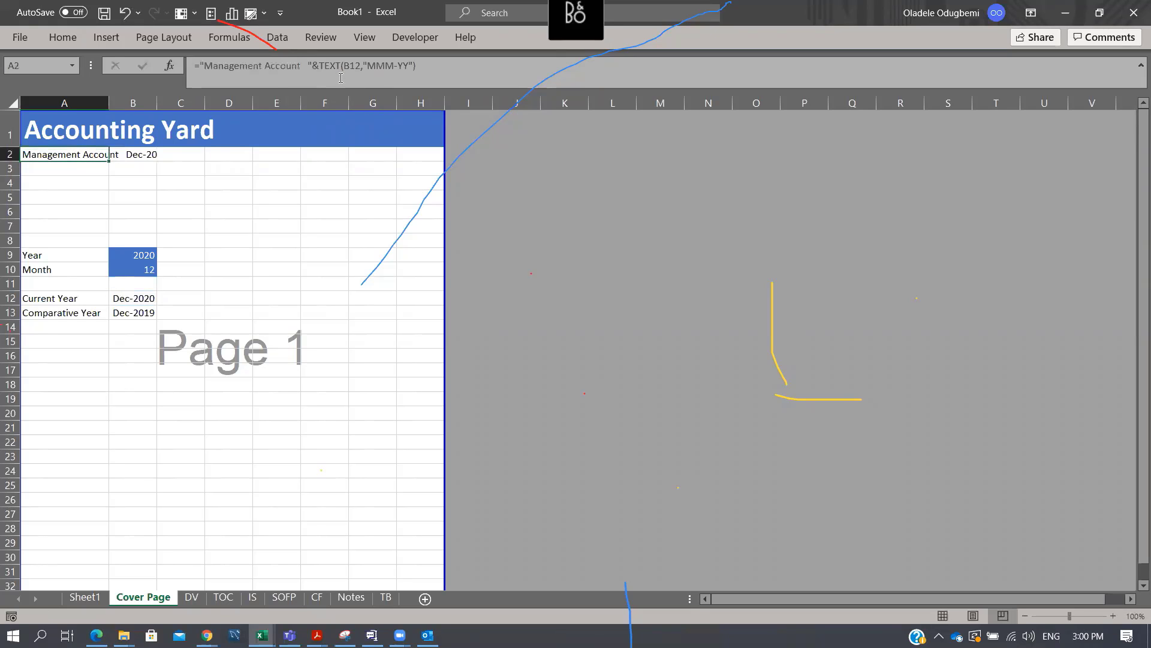
# Copy the title formatting of row 1 onto row 2 with Format Painter
pyautogui.click(12, 128)
pyautogui.click(63, 37)
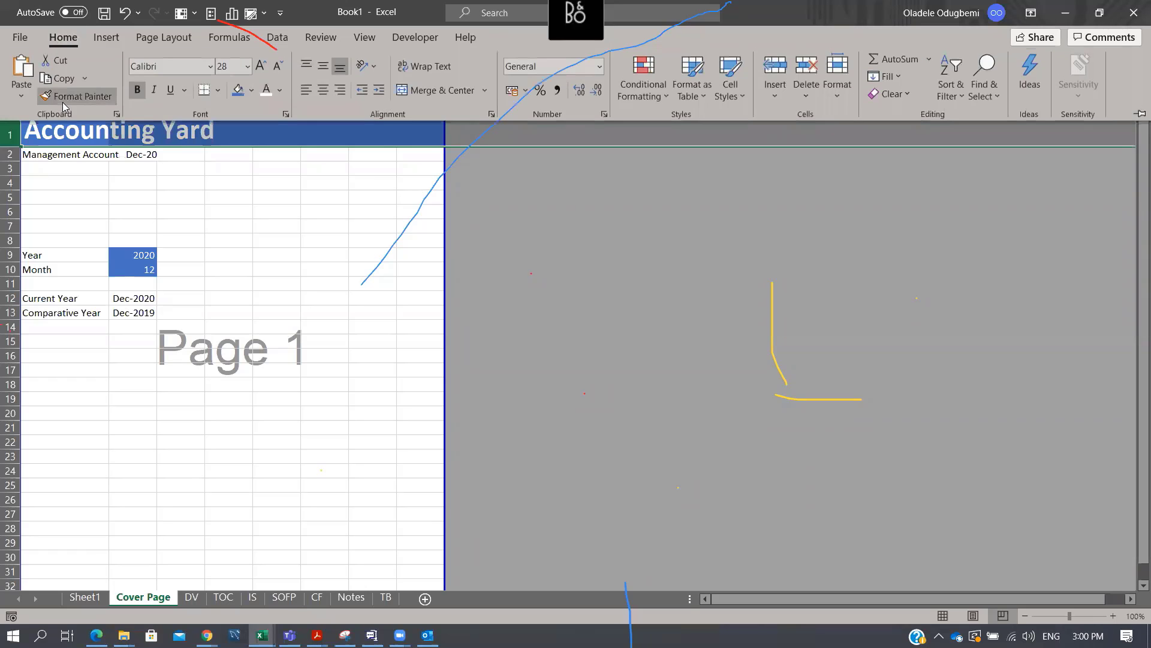
pyautogui.click(63, 102)
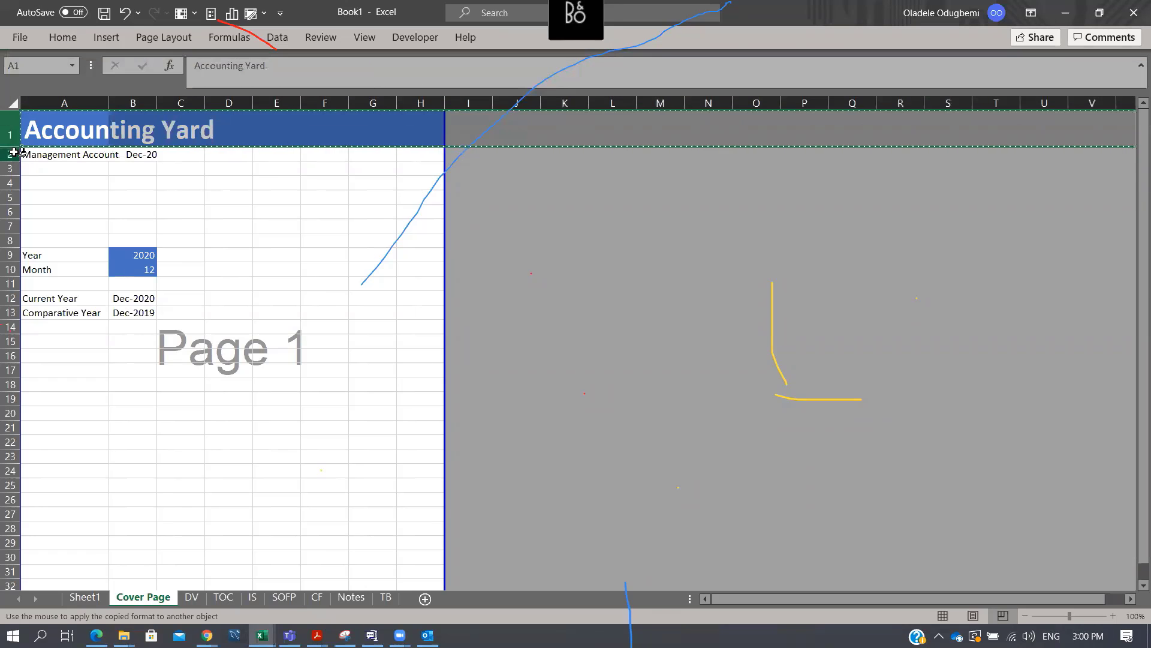
pyautogui.click(14, 152)
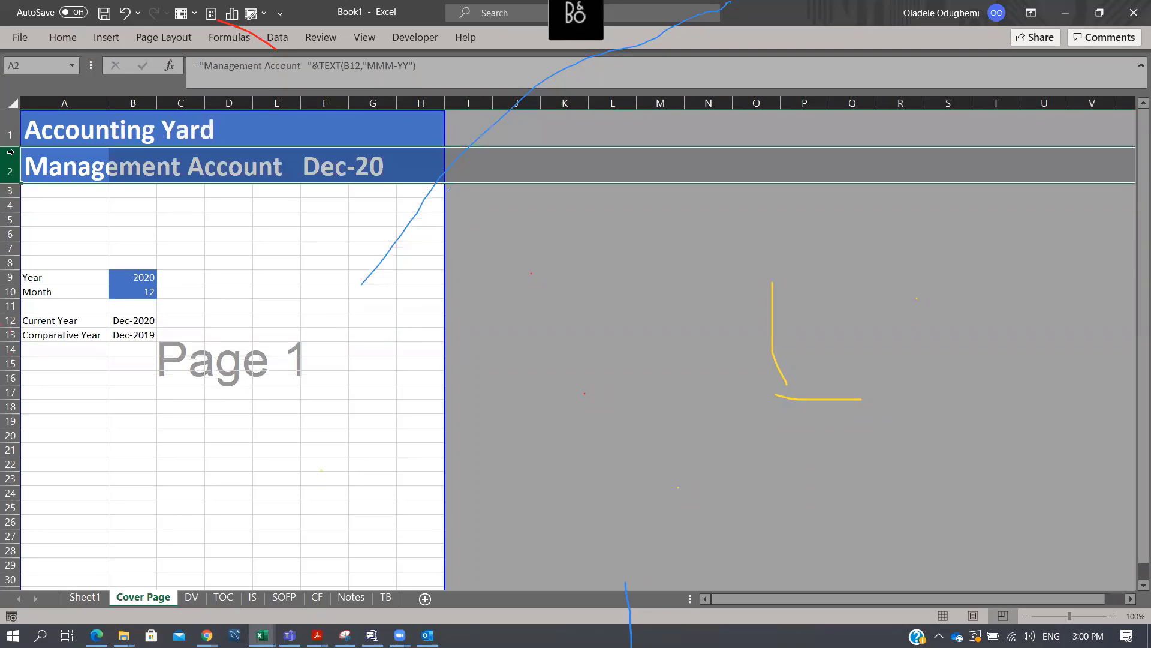
# Reduce the font size of the Management Account subtitle in A2 to 16
pyautogui.click(63, 37)
pyautogui.click(57, 165)
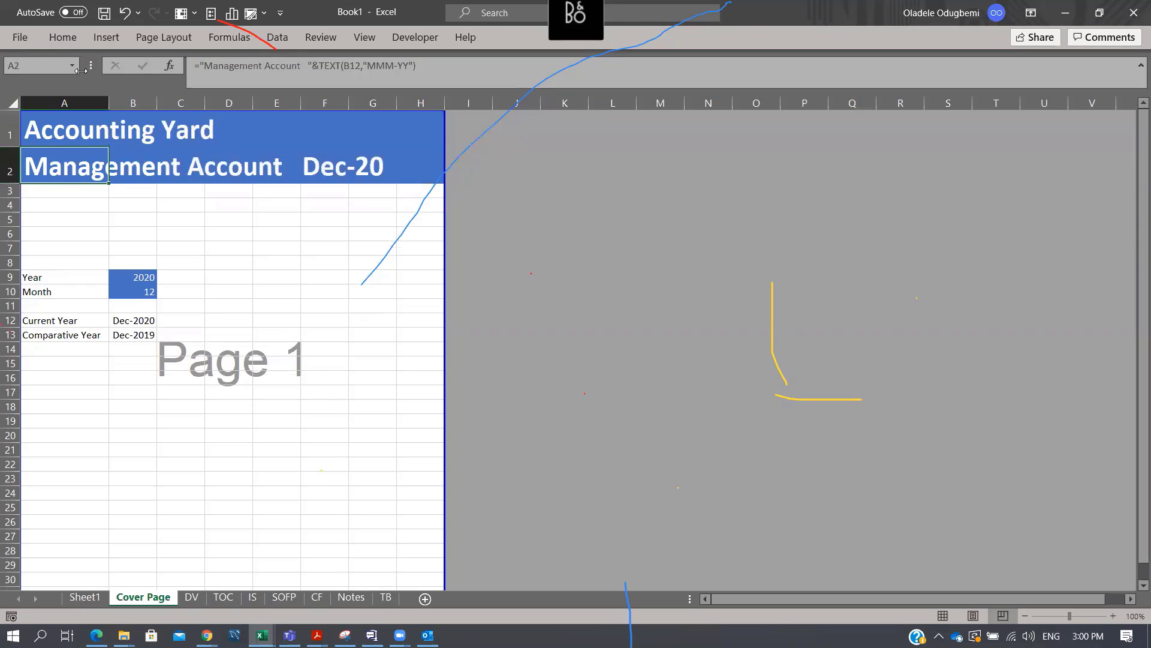
pyautogui.click(63, 39)
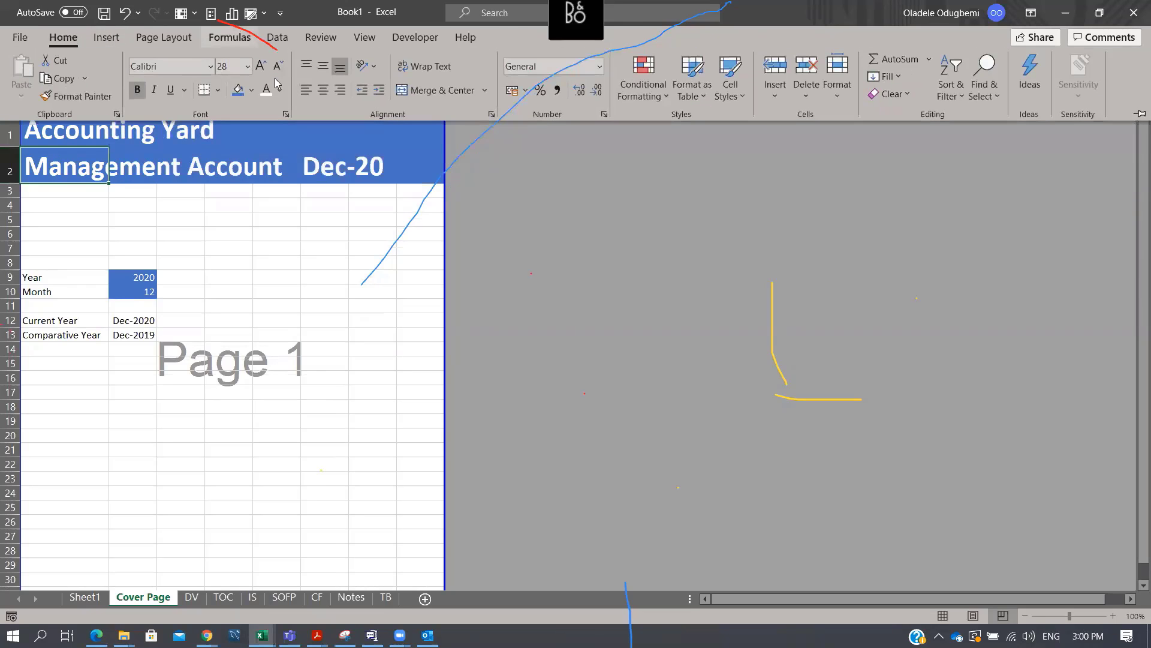
pyautogui.click(247, 66)
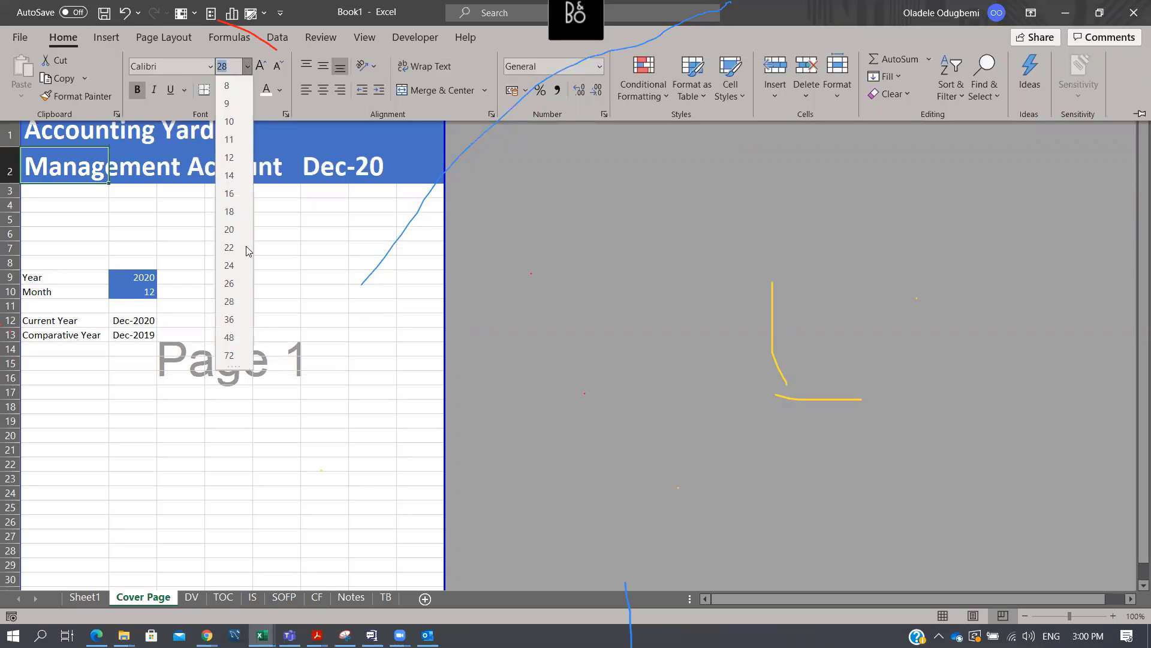
pyautogui.click(229, 194)
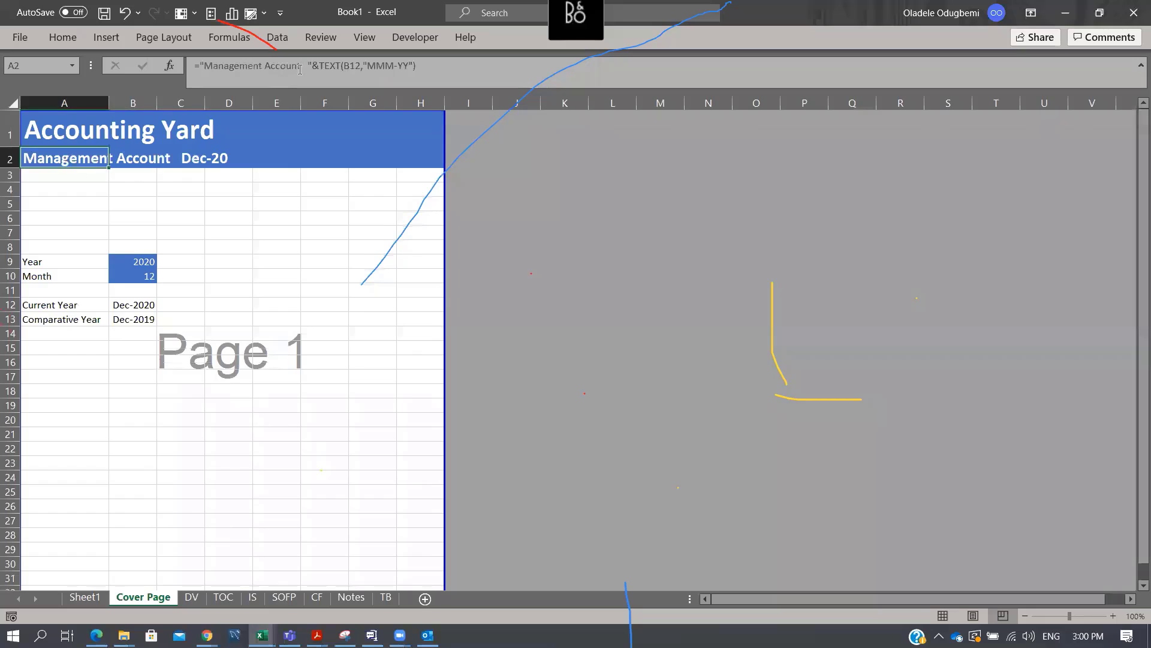
# Change the date format in the A2 TEXT formula to MMMm-YYyy for a full month name and four-digit year
pyautogui.click(394, 64)
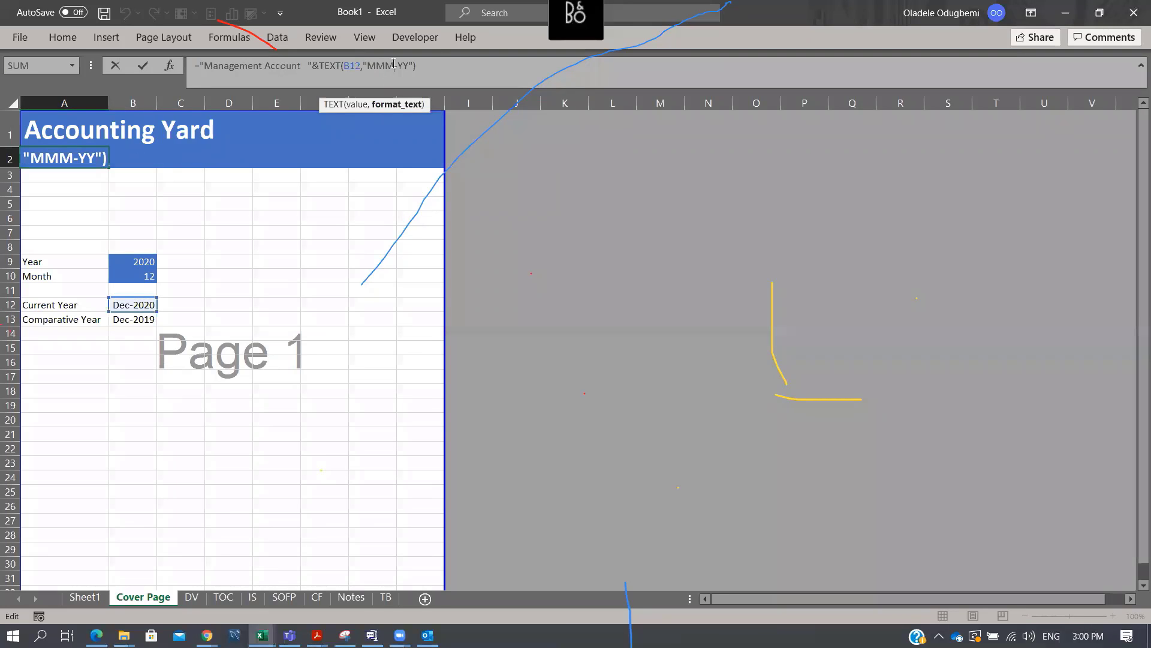
pyautogui.write('m')
pyautogui.press('Right')
pyautogui.press('Right')
pyautogui.press('Right')
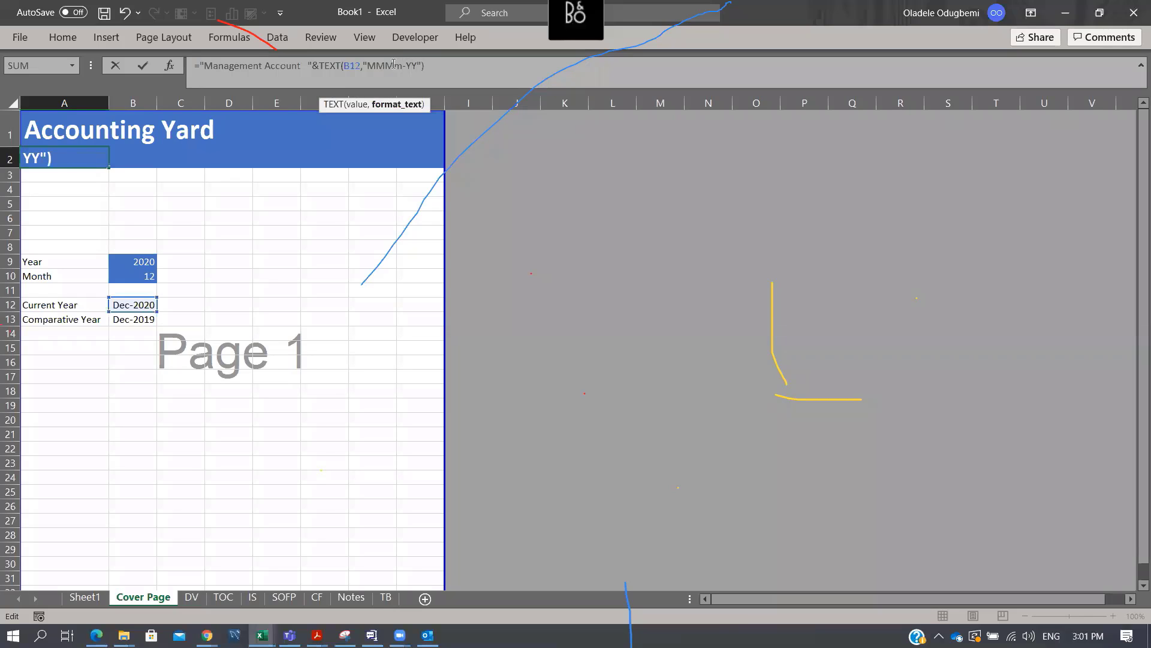
pyautogui.write('yy')
pyautogui.press('Return')
pyautogui.press('Up')
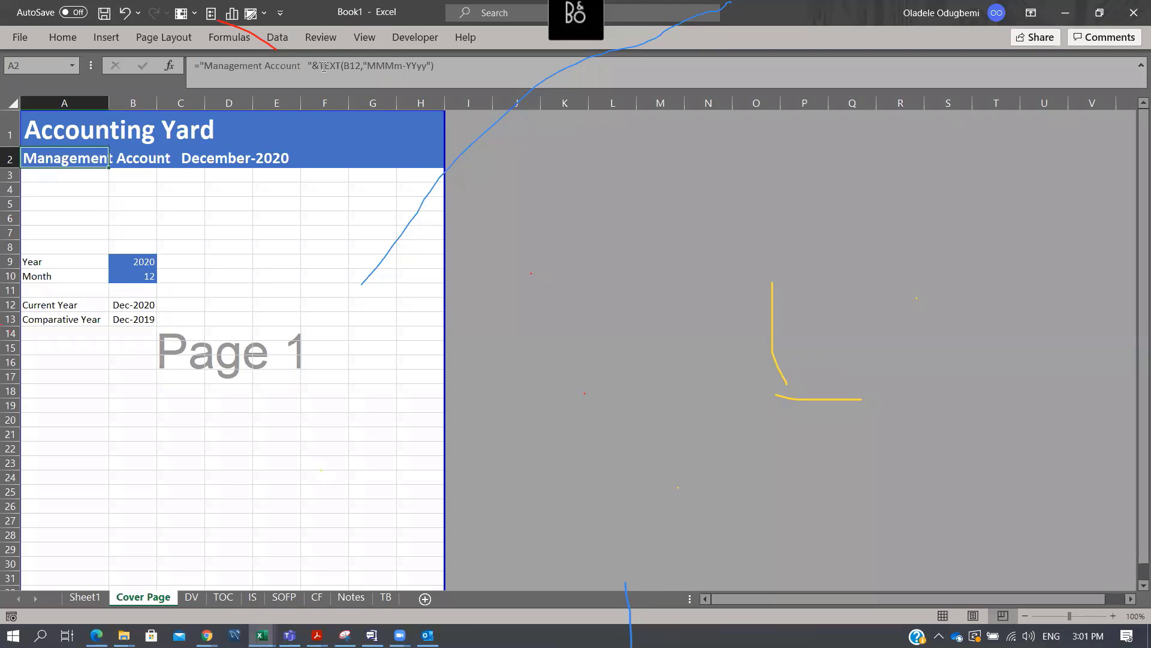
# Insert the words "for the period ended" after Management Account in the A2 formula's quoted text
pyautogui.click(303, 61)
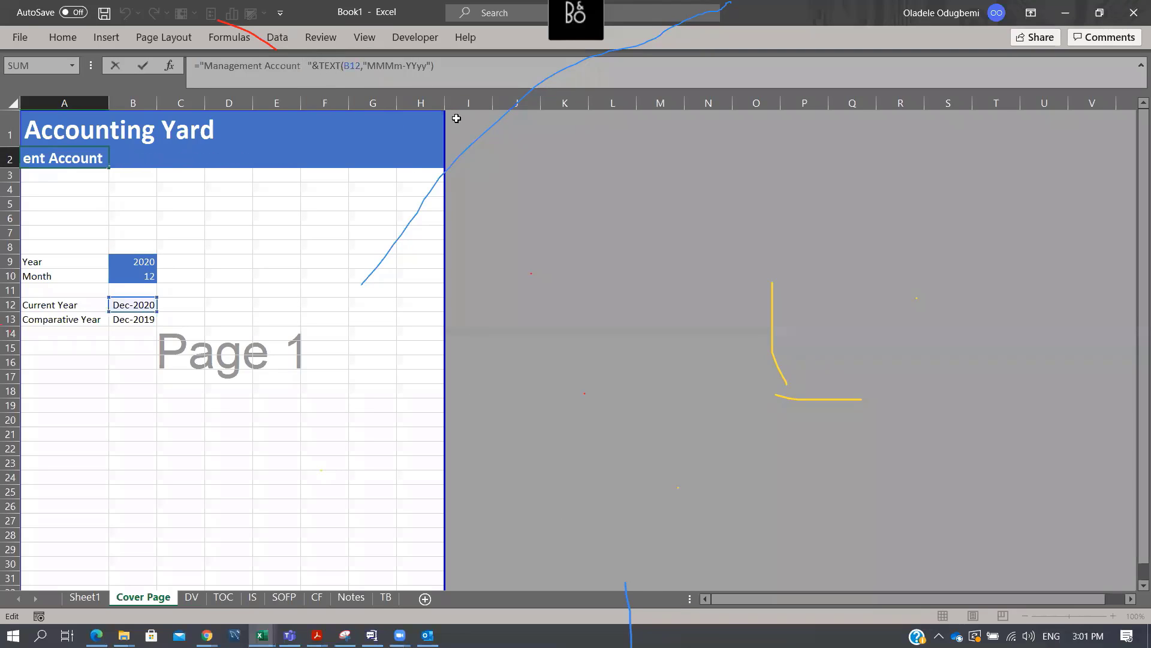
pyautogui.write('p')
pyautogui.press('BackSpace')
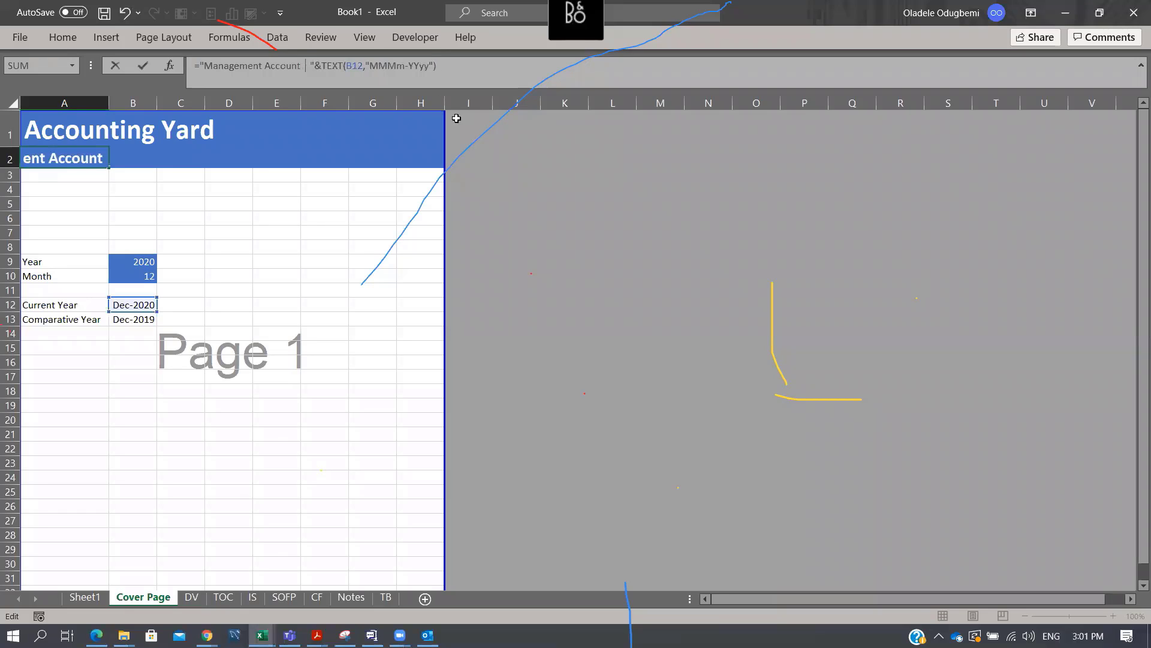
pyautogui.write('for the pe')
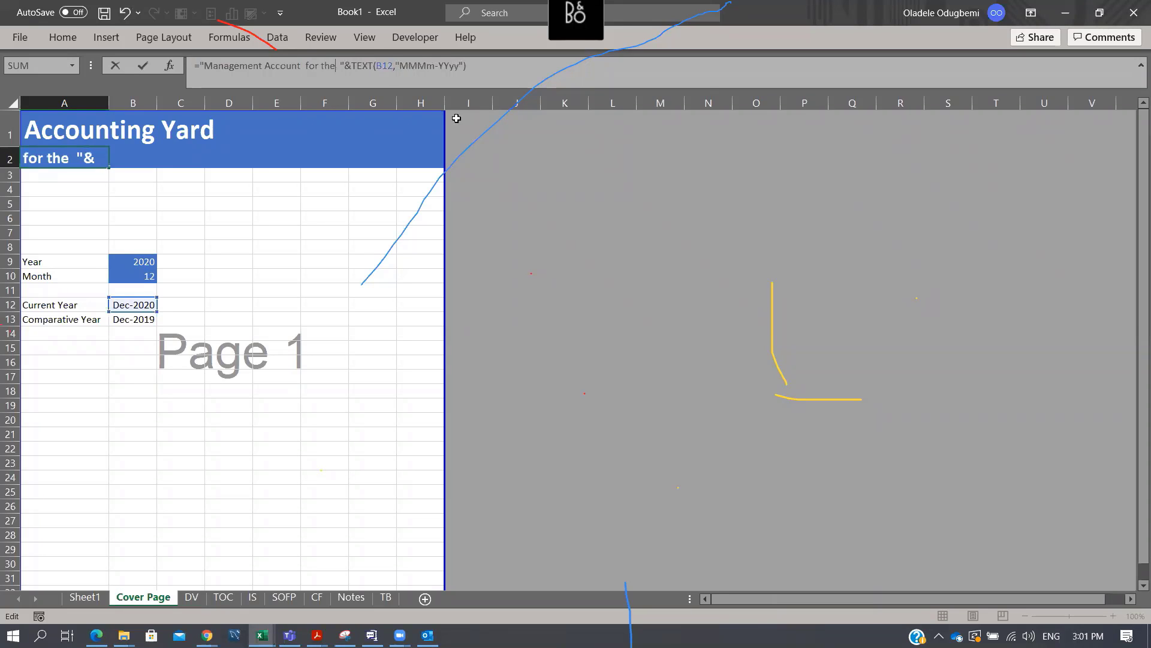
pyautogui.write('ri ')
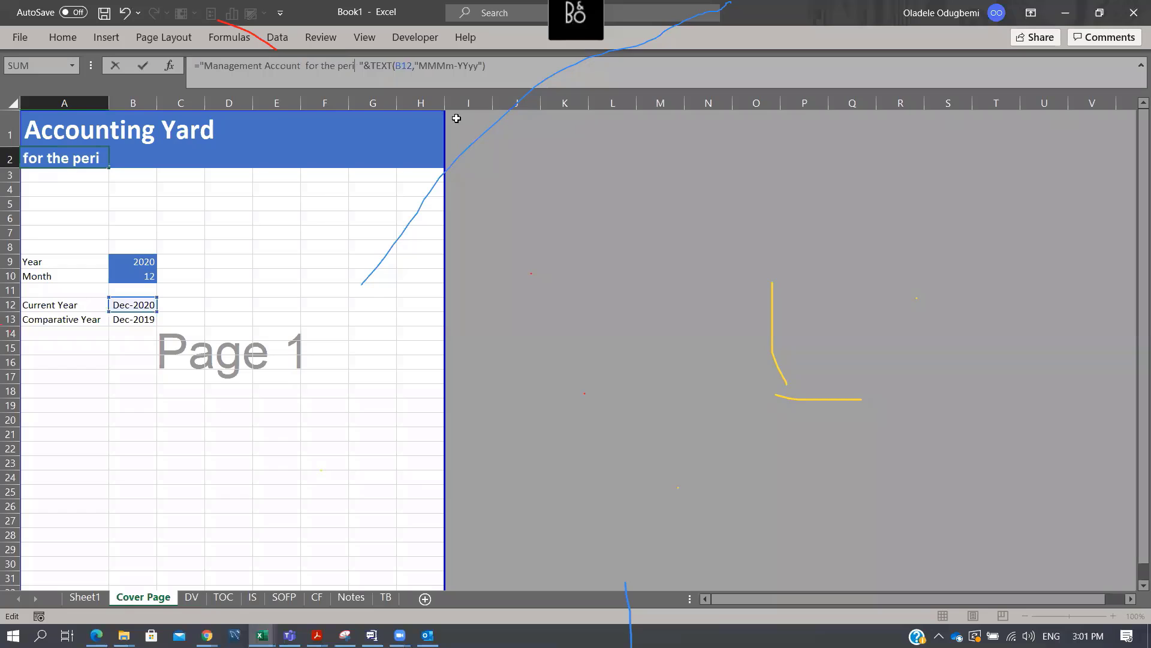
pyautogui.write('od end')
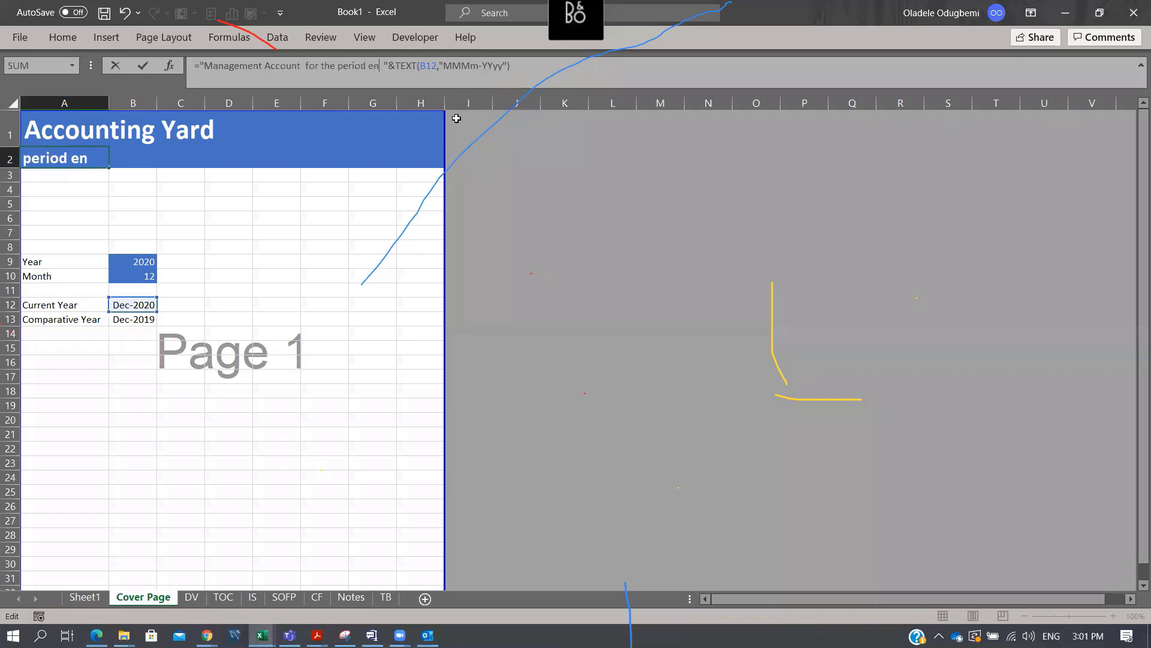
pyautogui.write('ed')
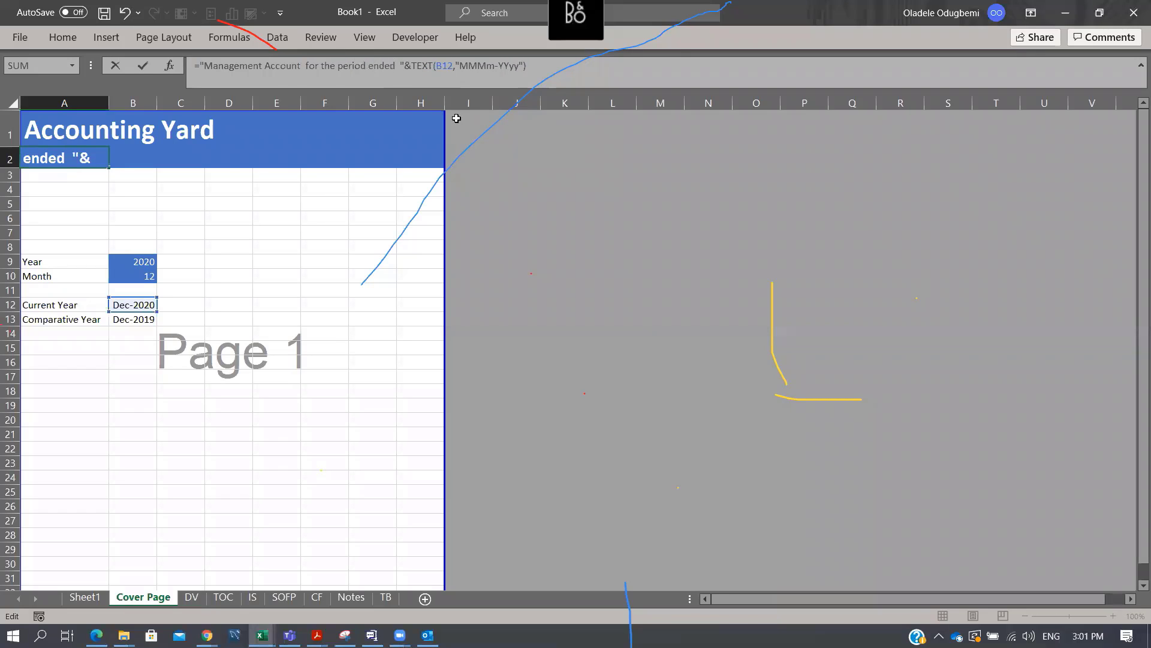
pyautogui.hotkey('ctrl', 'Return')
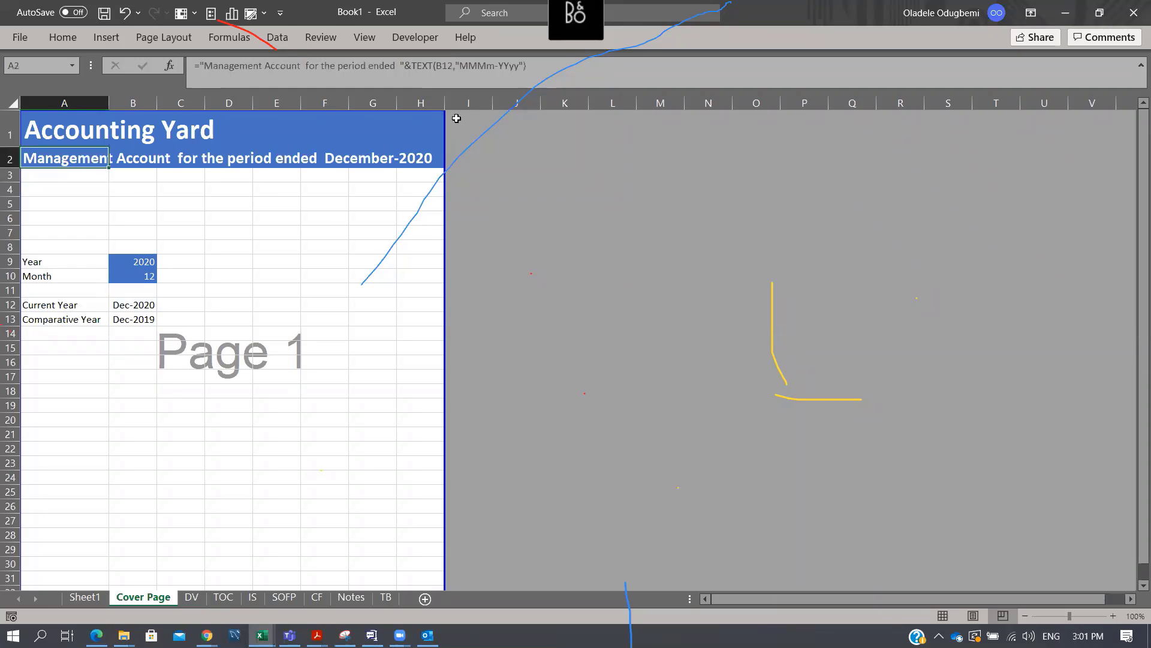
pyautogui.click(590, 107)
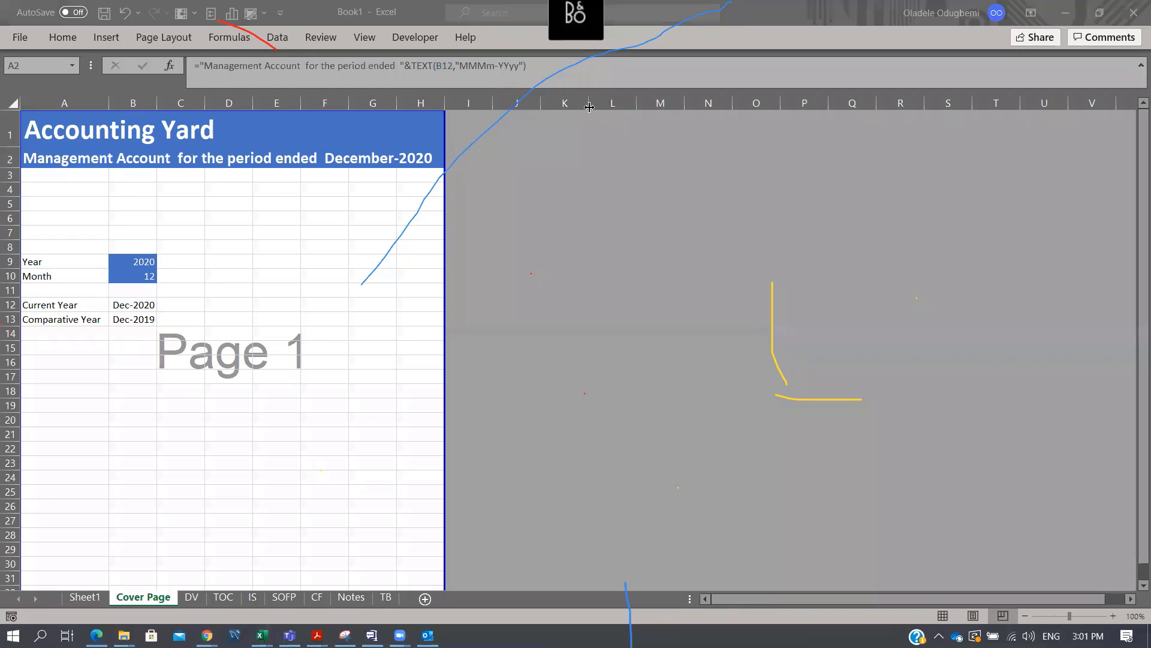
pyautogui.click(589, 107)
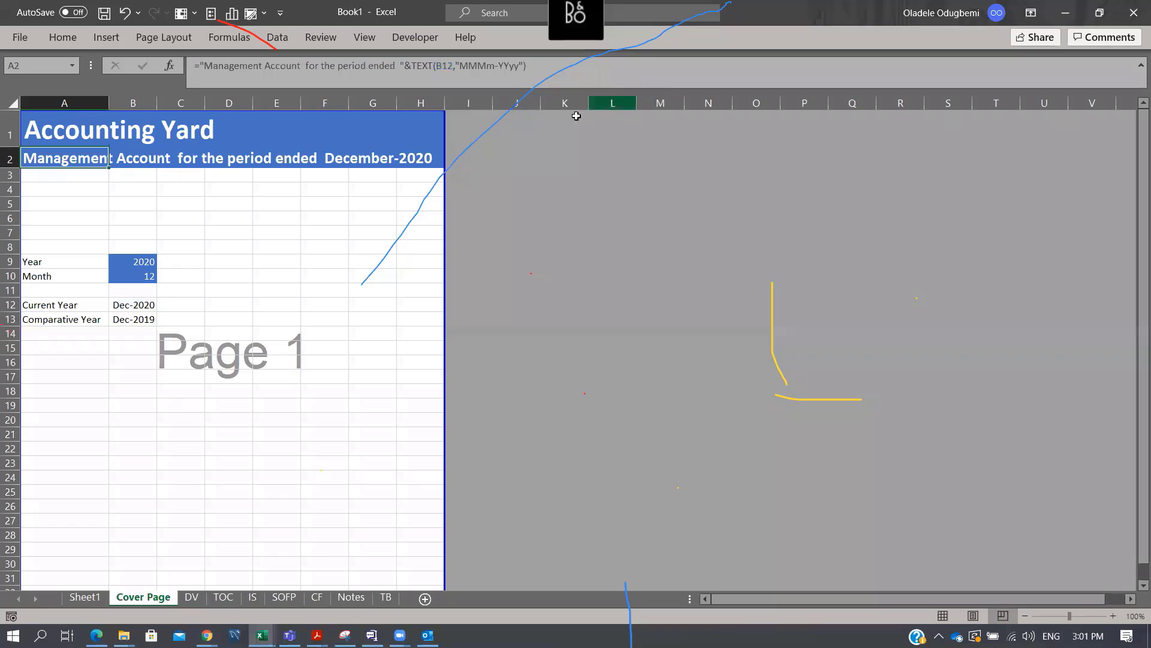
# Bold the Year, Month, Current Year and Comparative Year labels in A9:A13
pyautogui.click(104, 159)
pyautogui.click(74, 138)
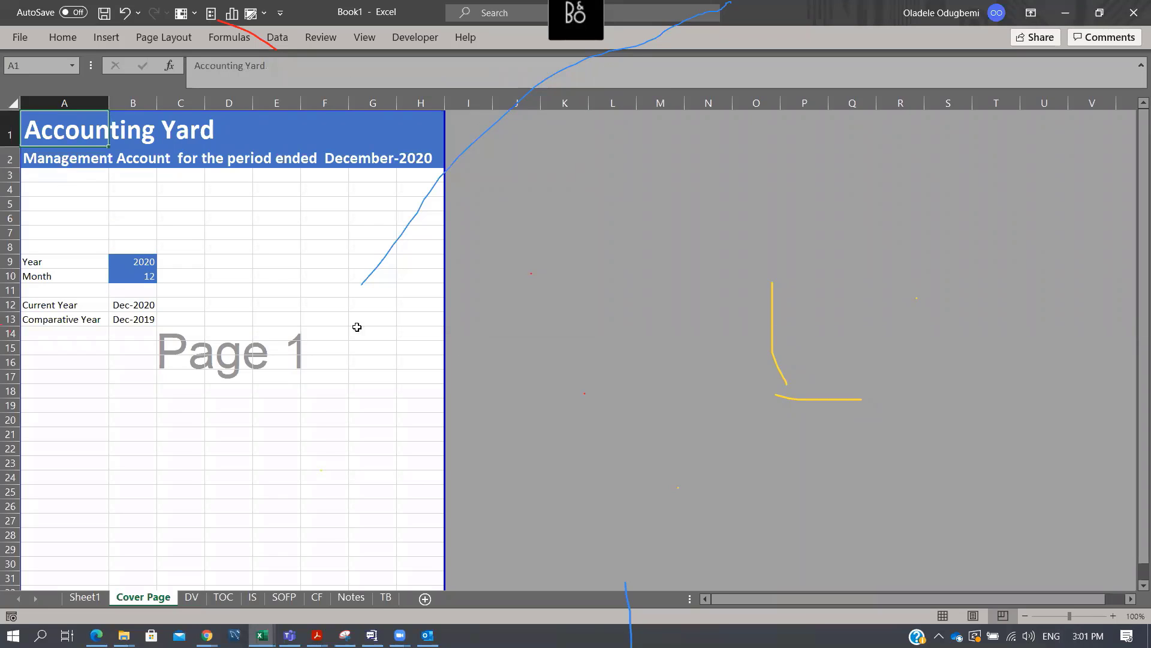
pyautogui.moveTo(59, 268); pyautogui.dragTo(129, 319)
pyautogui.hotkey('ctrl', 'b')
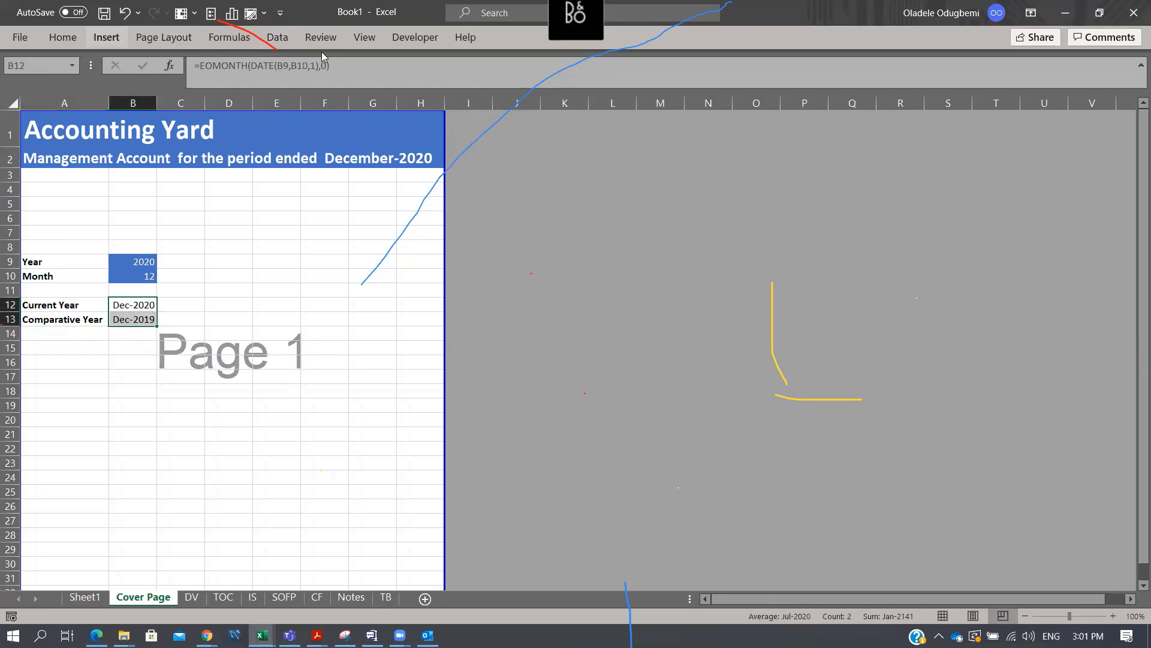
# Hide the gridlines on the Cover Page sheet
pyautogui.click(358, 37)
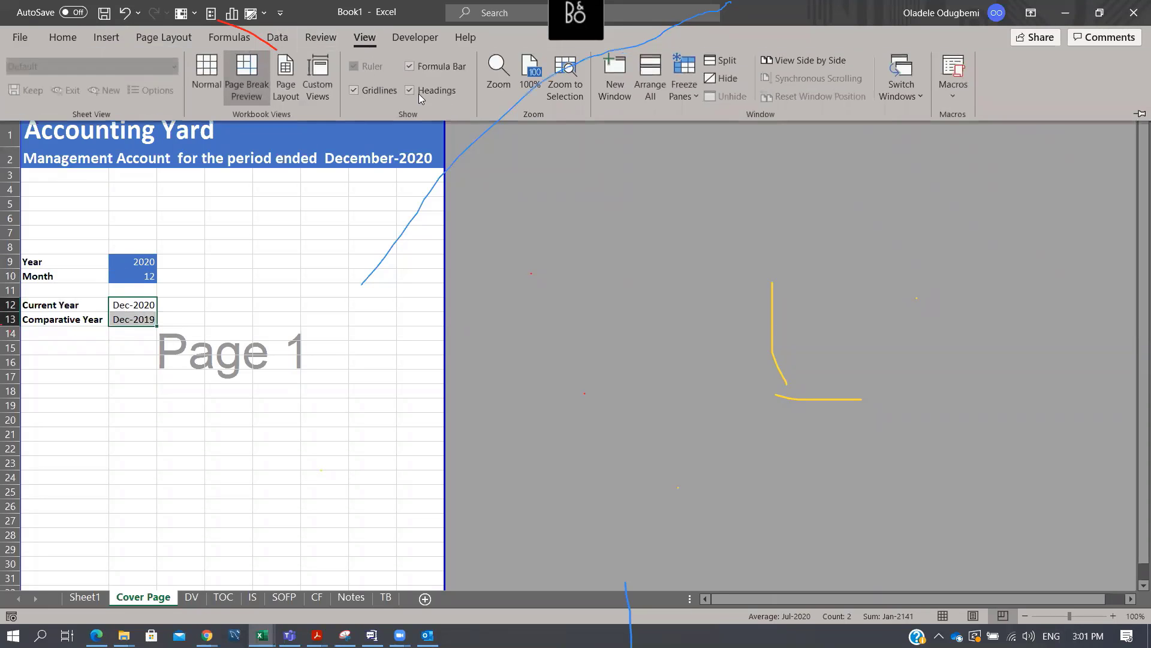
pyautogui.click(379, 90)
pyautogui.click(247, 235)
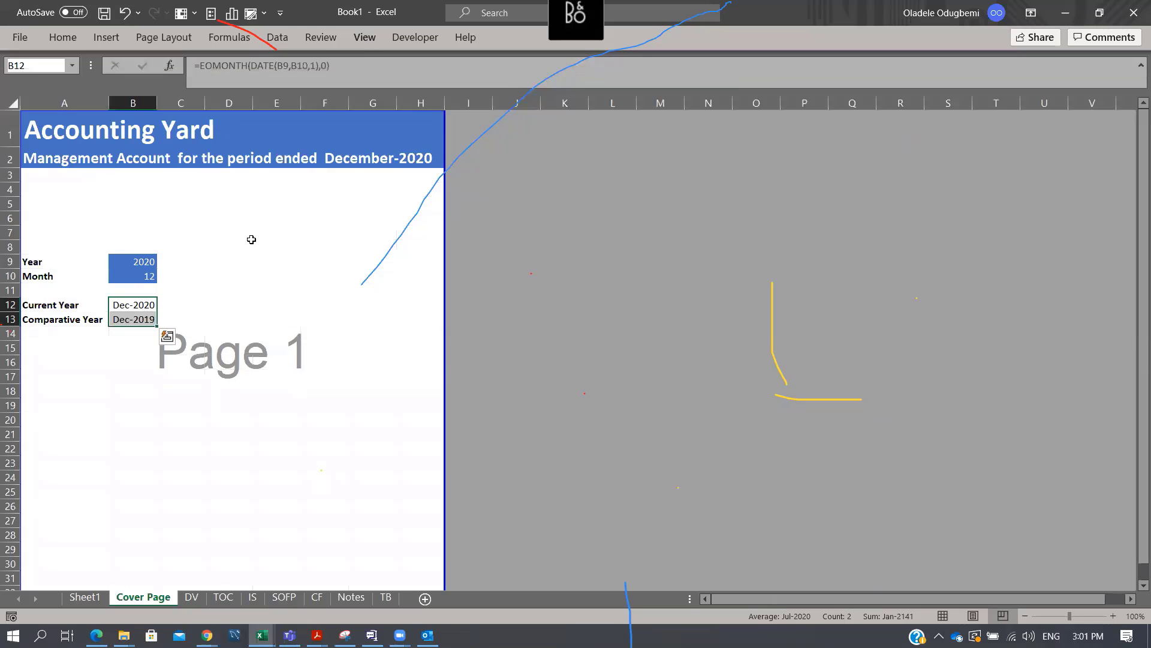
# Open the cover page's print preview and set the page orientation to landscape in Page Setup
pyautogui.hotkey('ctrl', 'p')
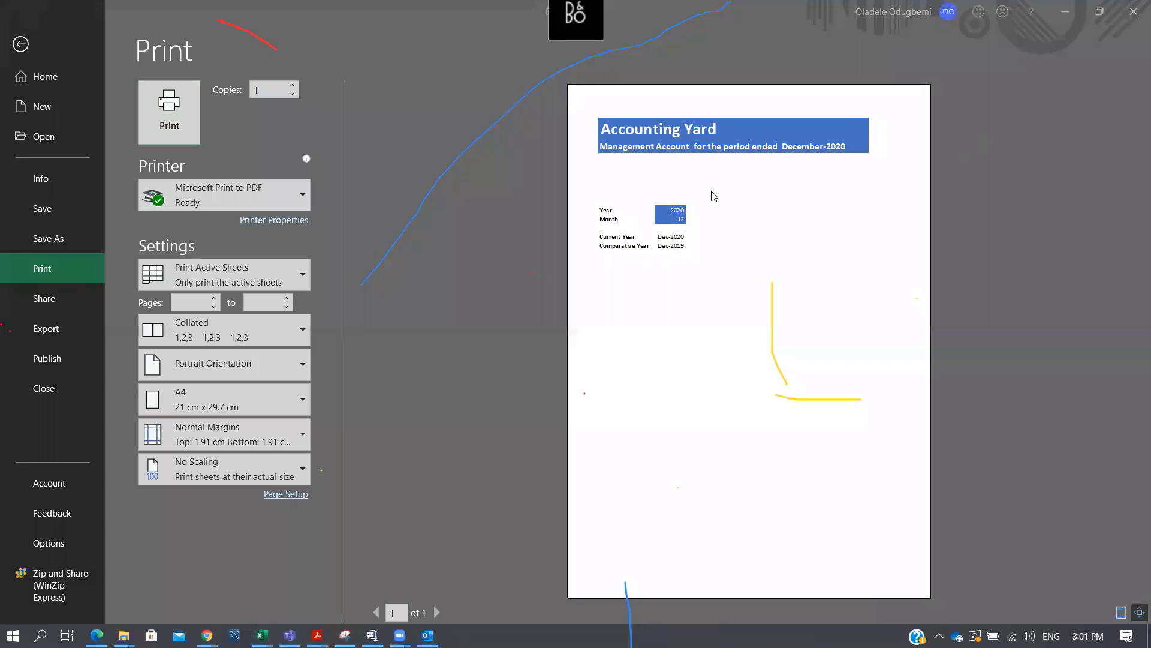
pyautogui.click(278, 497)
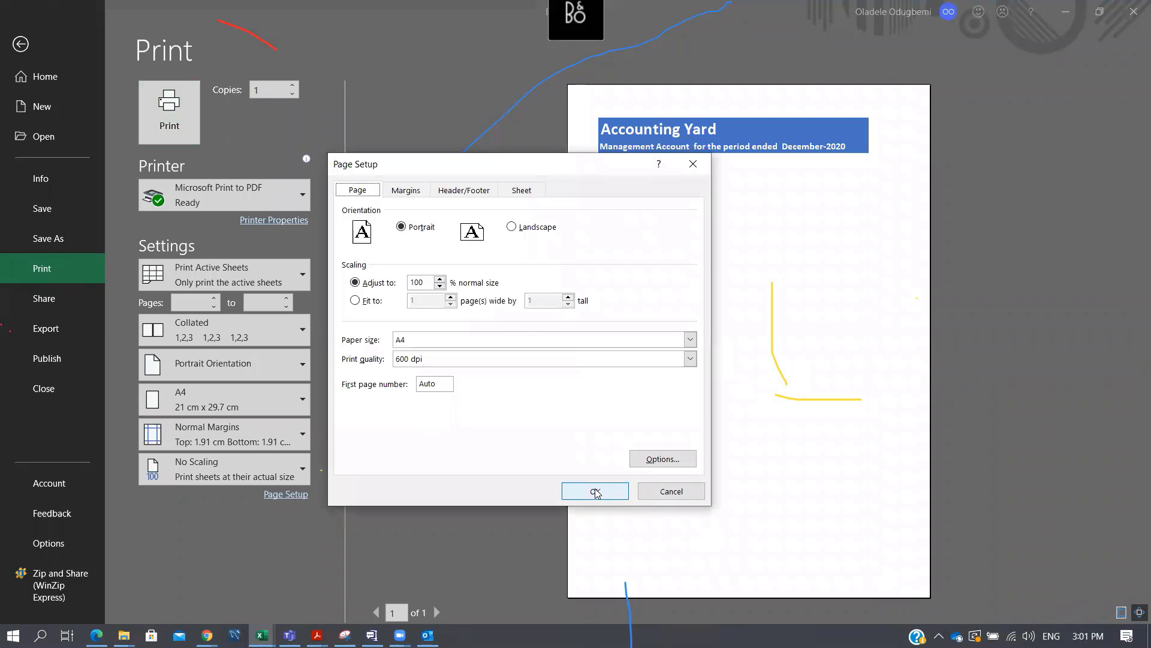
pyautogui.click(511, 228)
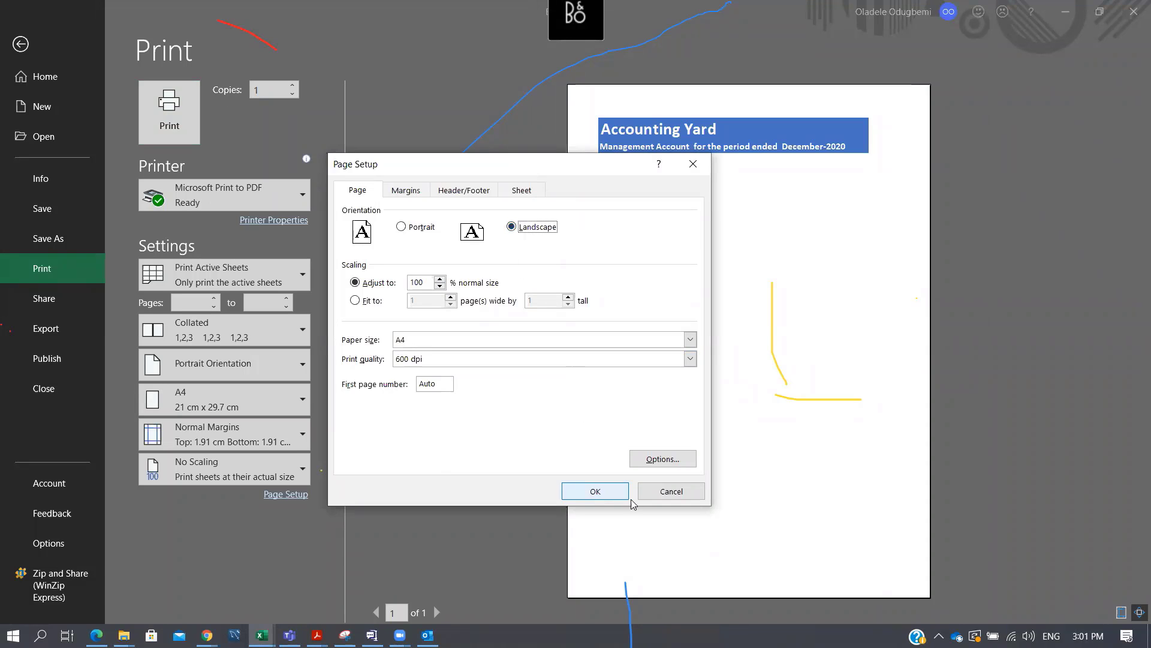
pyautogui.click(595, 491)
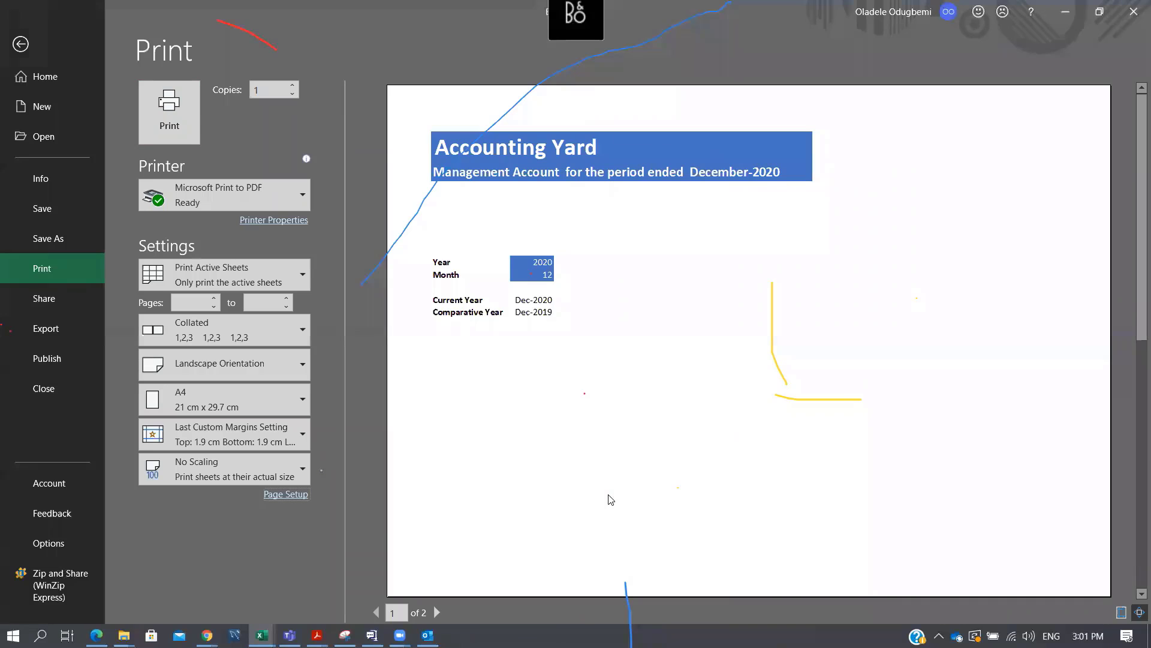
# Return the page orientation to portrait in Page Setup and close the print preview
pyautogui.click(289, 494)
pyautogui.click(401, 227)
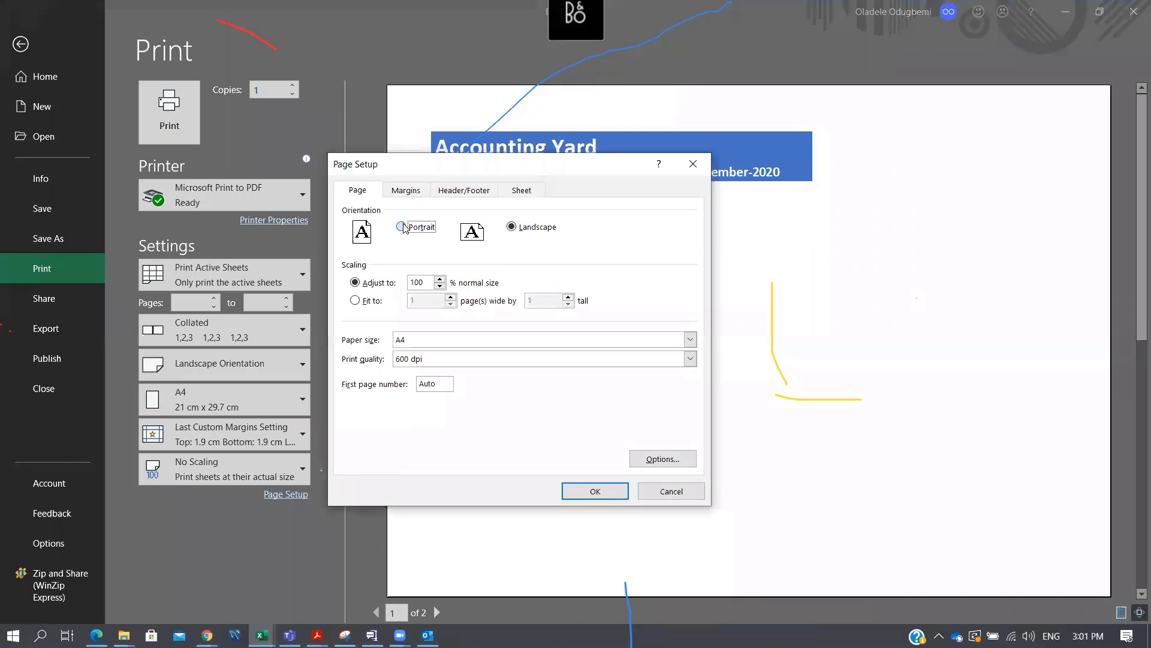
pyautogui.click(594, 491)
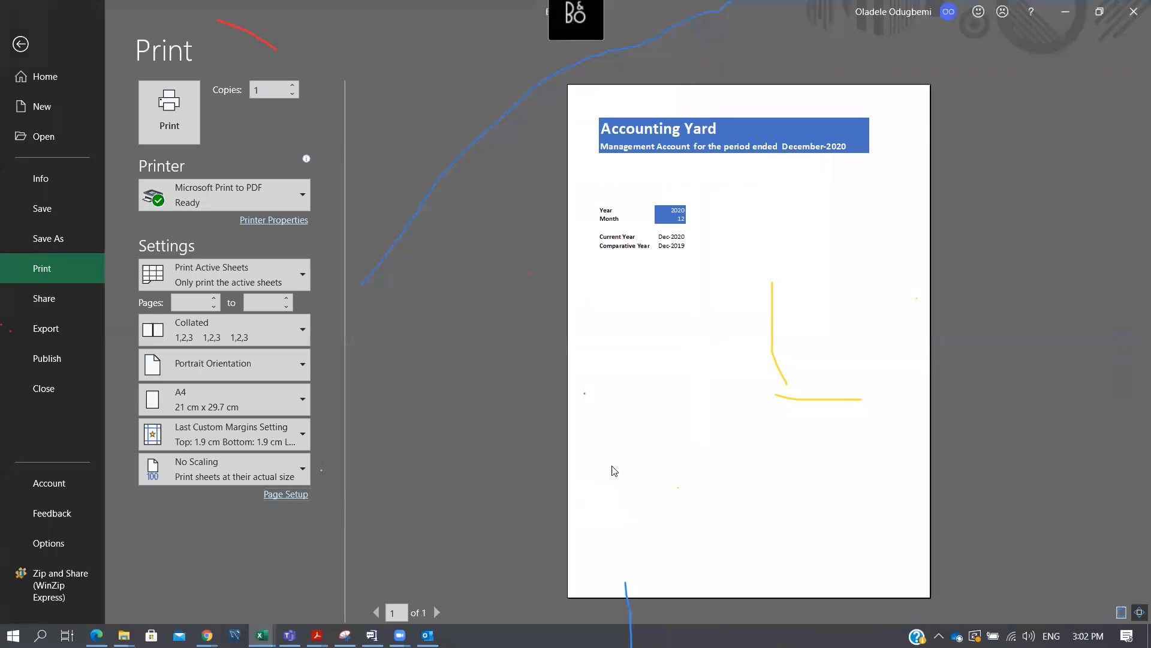
pyautogui.press('Escape')
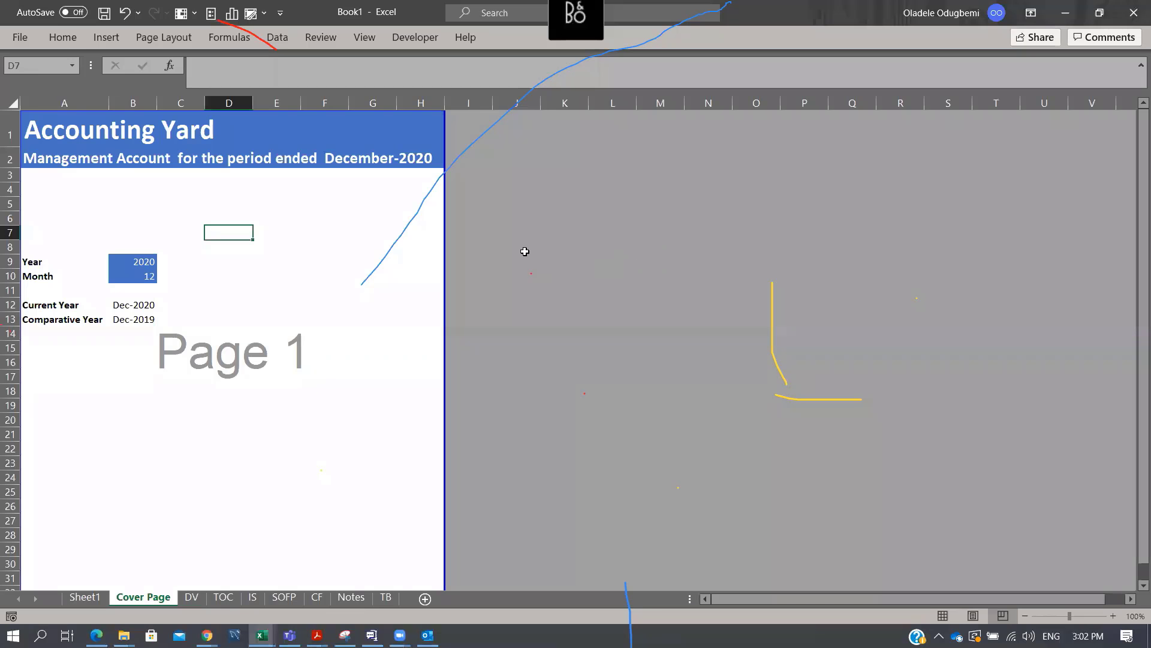
# Extend the print area through column I on a single page and copy the blue banner cells H1:H2 into I1:I2
pyautogui.moveTo(448, 270); pyautogui.dragTo(492, 270)
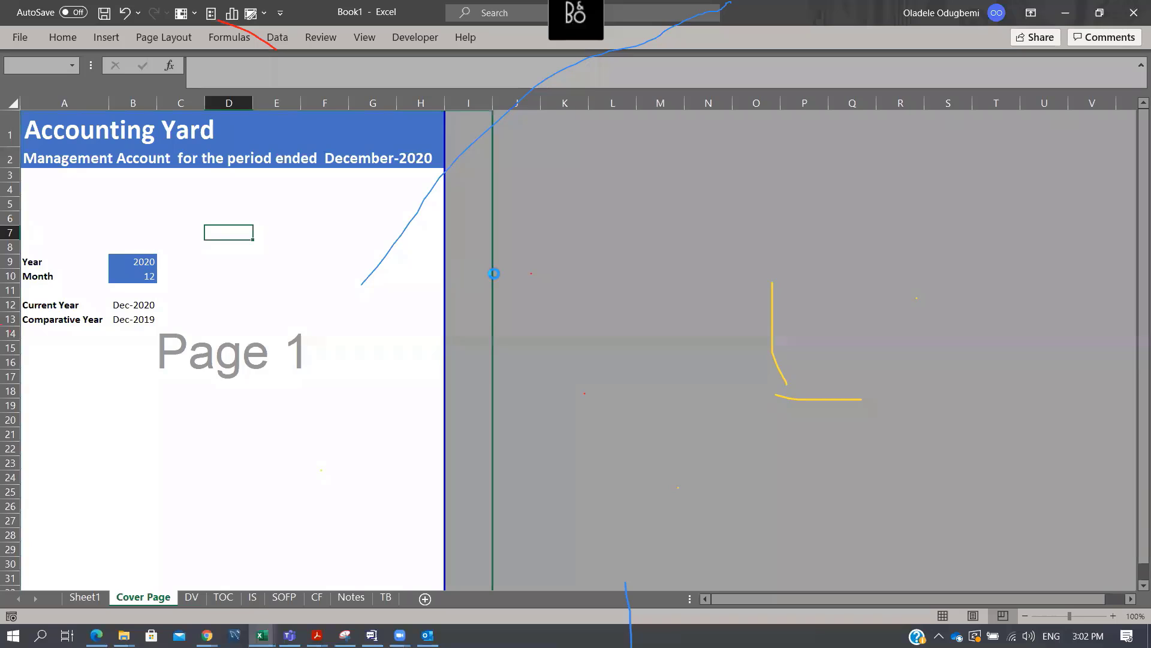
pyautogui.click(433, 136)
pyautogui.hotkey('shift', 'Down')
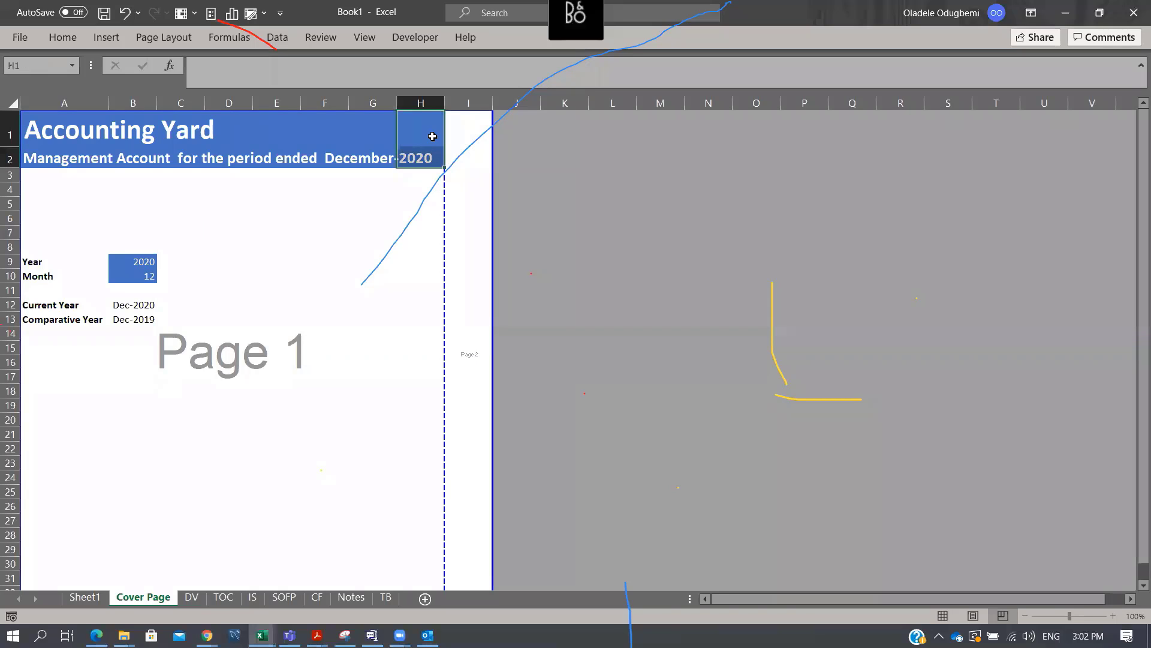
pyautogui.hotkey('ctrl', 'c')
pyautogui.press('Right')
pyautogui.press('Return')
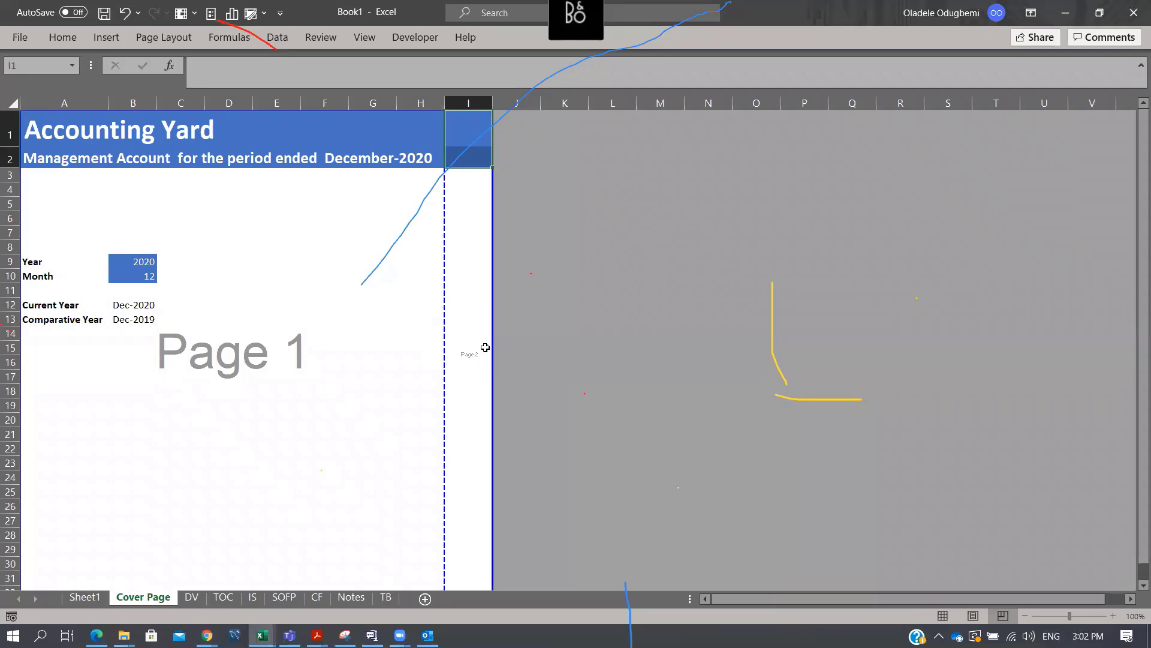
pyautogui.moveTo(485, 347); pyautogui.dragTo(466, 342)
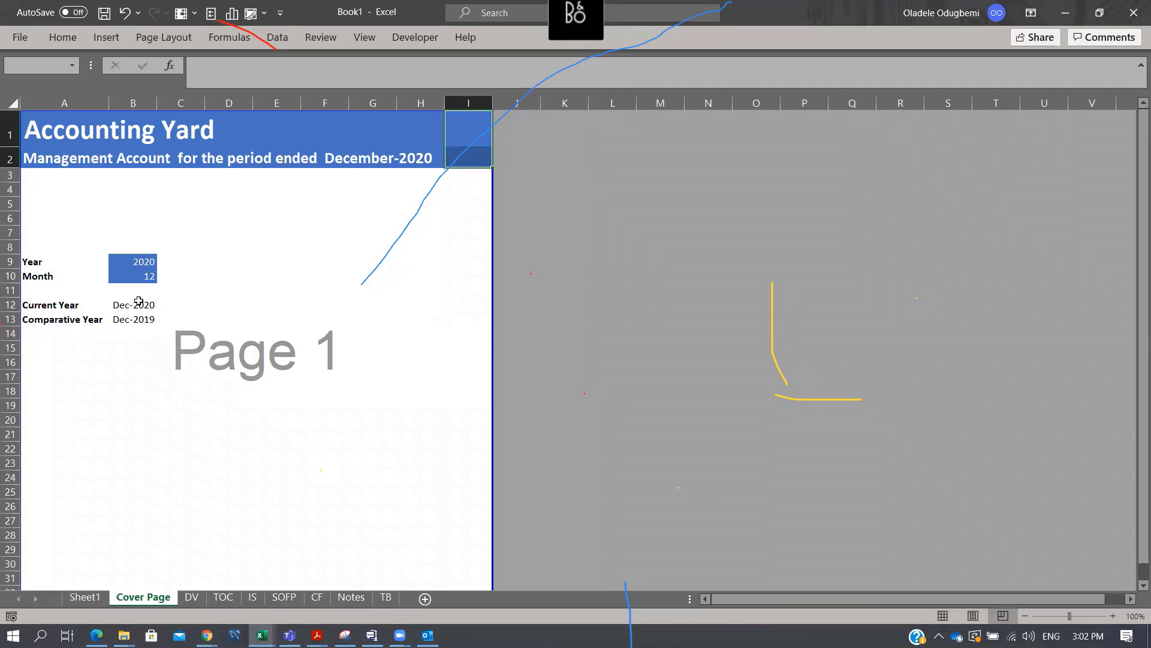
# Set the font size of the year, month and date block in A9:C14 to 18
pyautogui.click(49, 265)
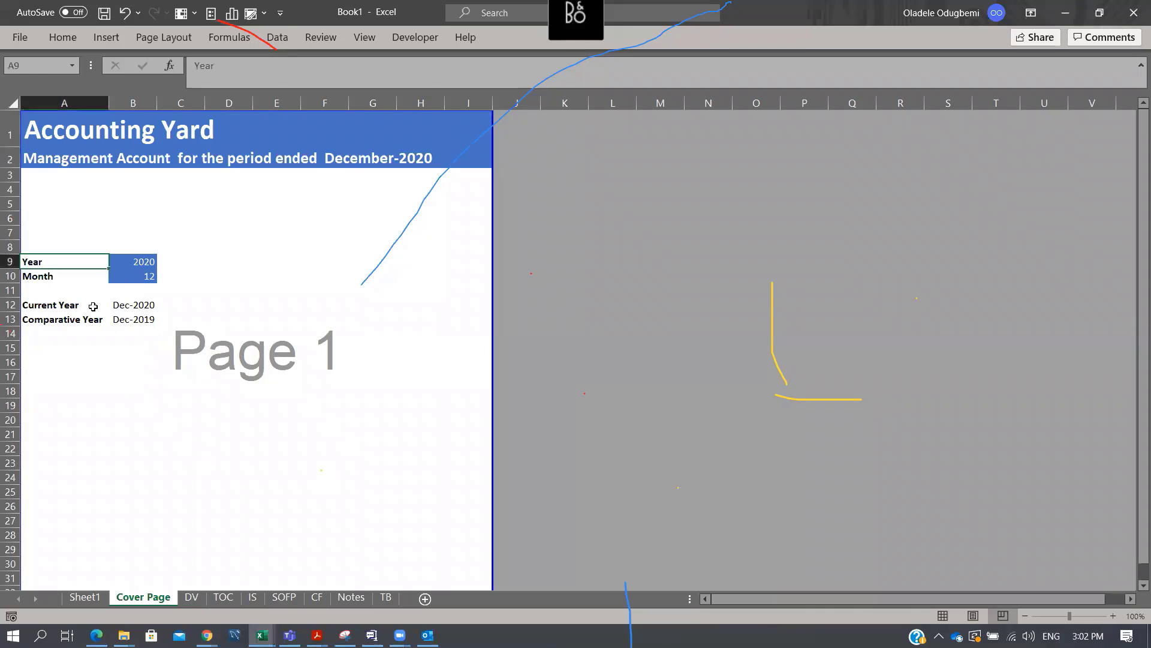
pyautogui.moveTo(93, 306); pyautogui.dragTo(177, 336)
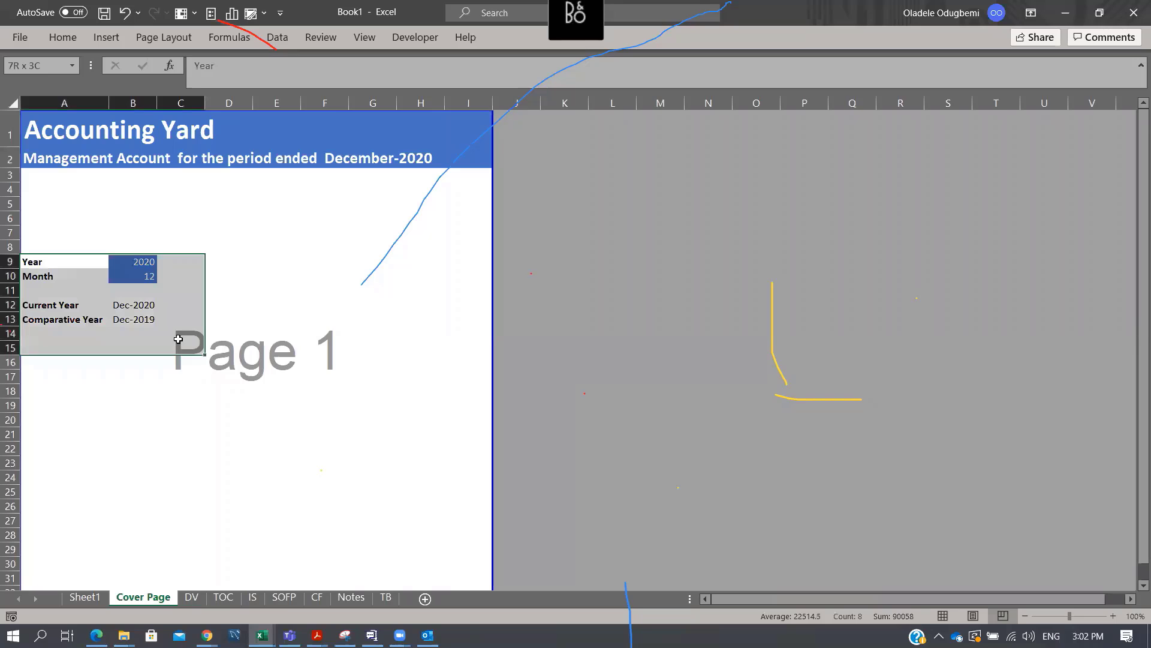
pyautogui.click(75, 43)
pyautogui.click(248, 66)
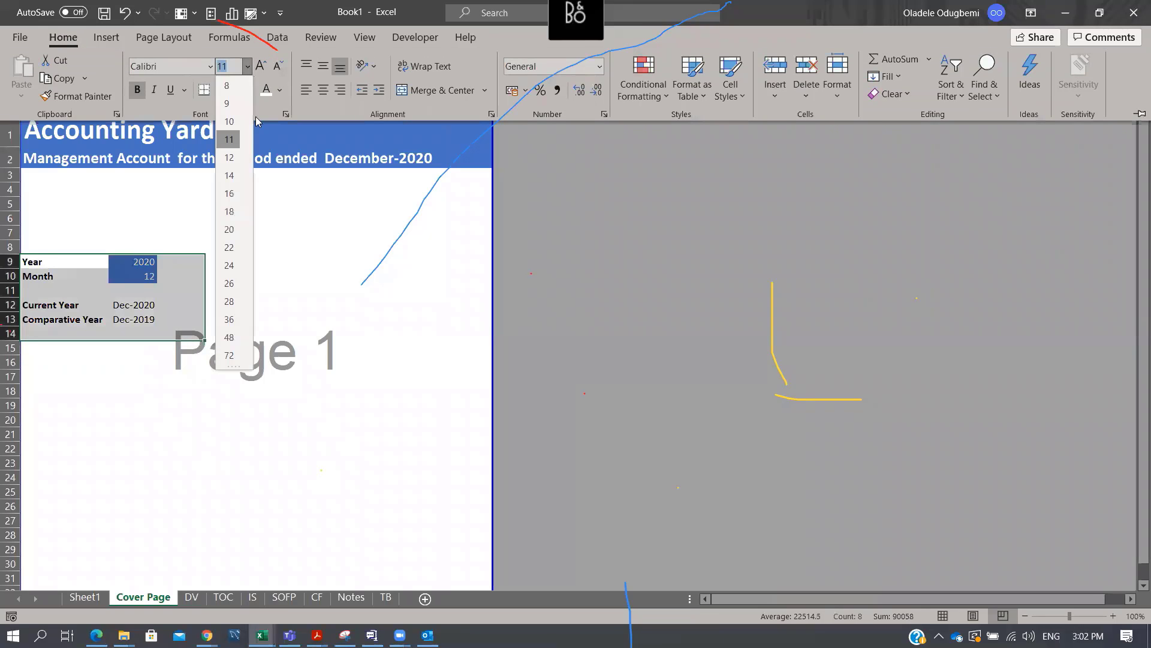
pyautogui.click(230, 212)
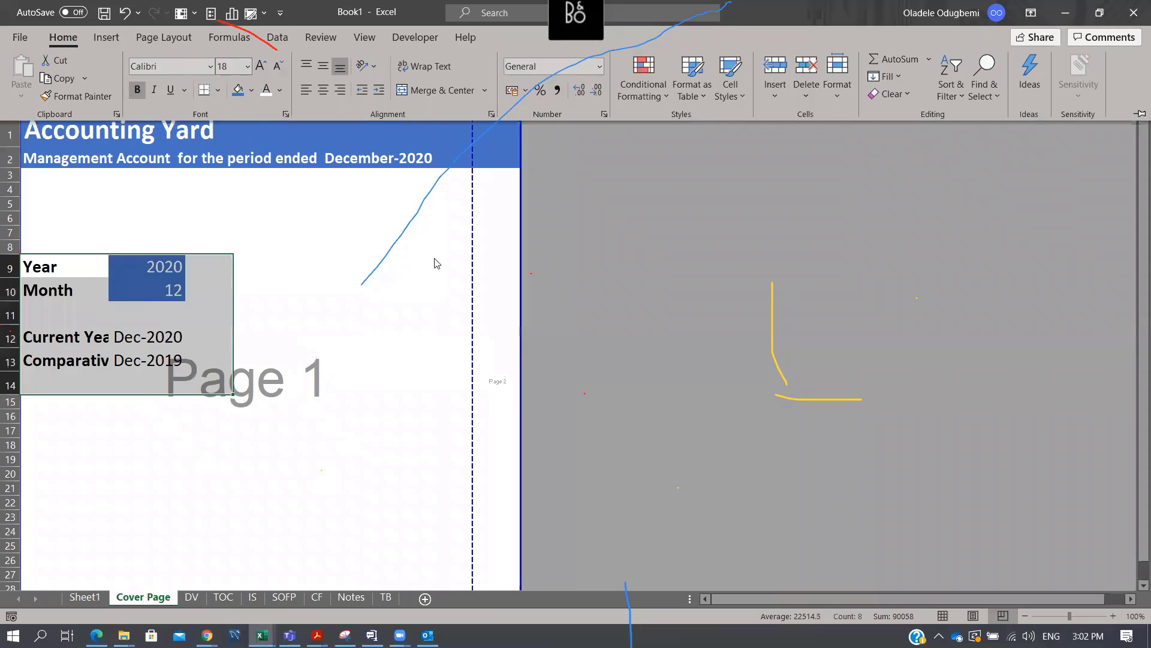
# Pull the print area's edge back to the end of column H and check the result in print preview
pyautogui.click(521, 241)
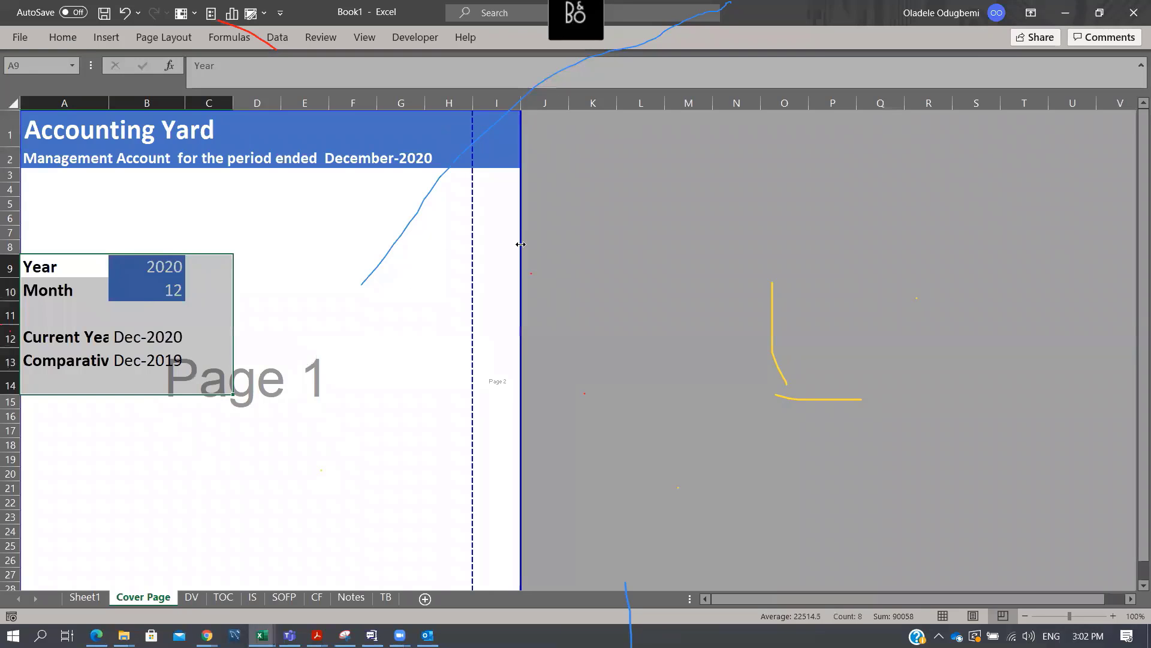
pyautogui.moveTo(520, 244); pyautogui.dragTo(468, 249)
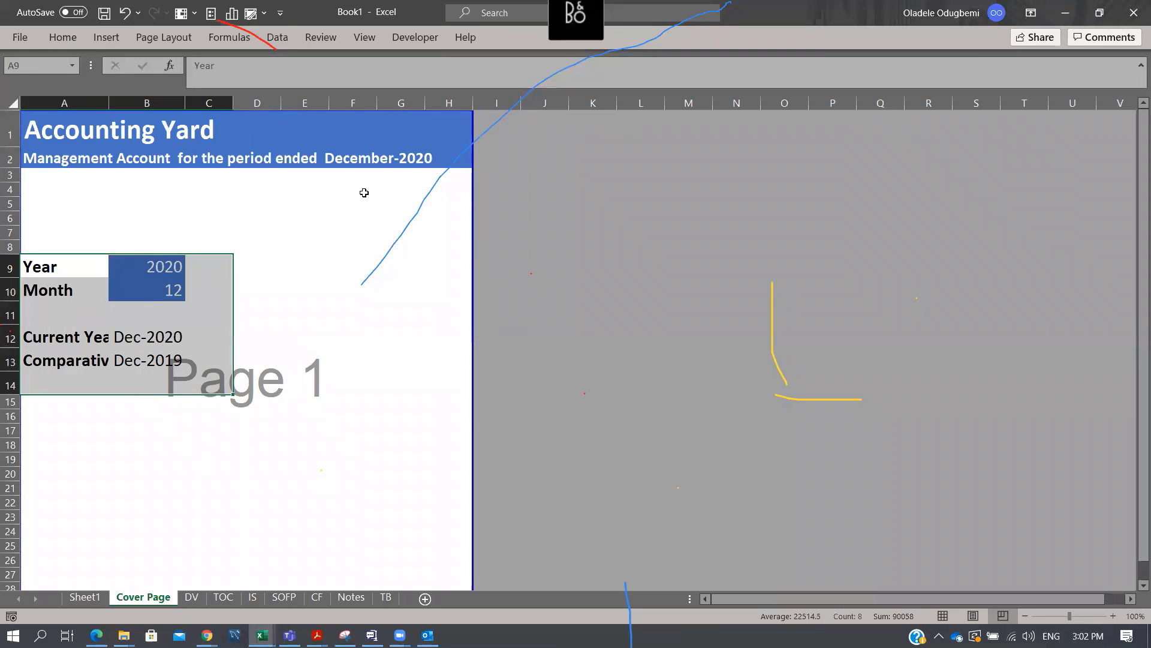
pyautogui.hotkey('ctrl', 'p')
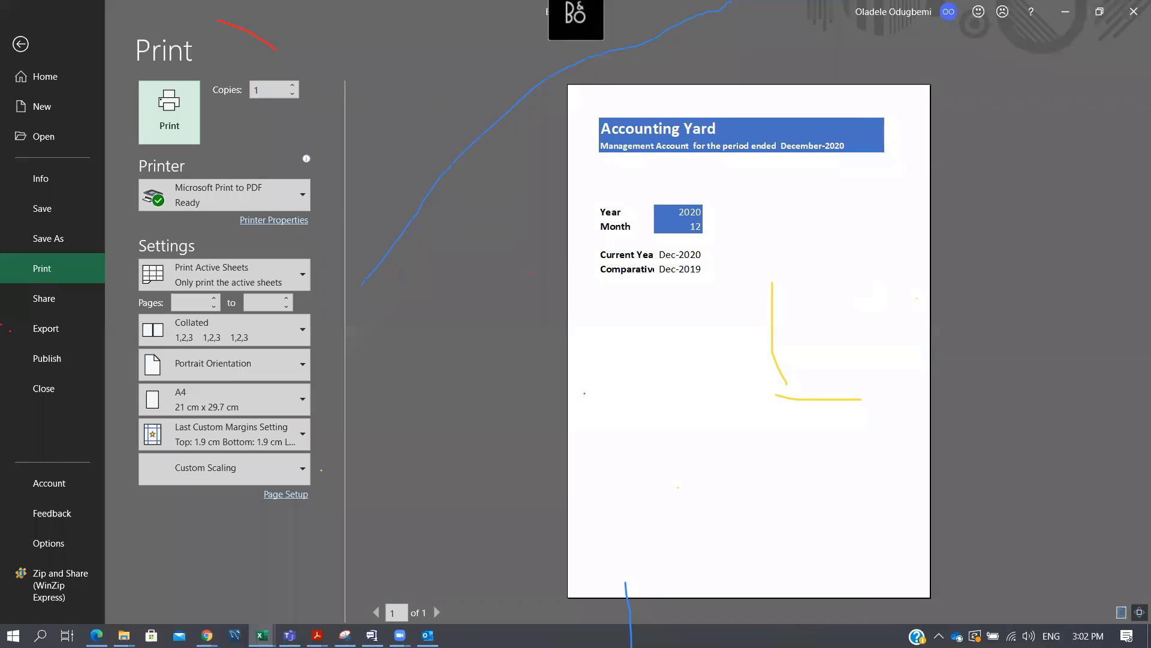
pyautogui.press('Escape')
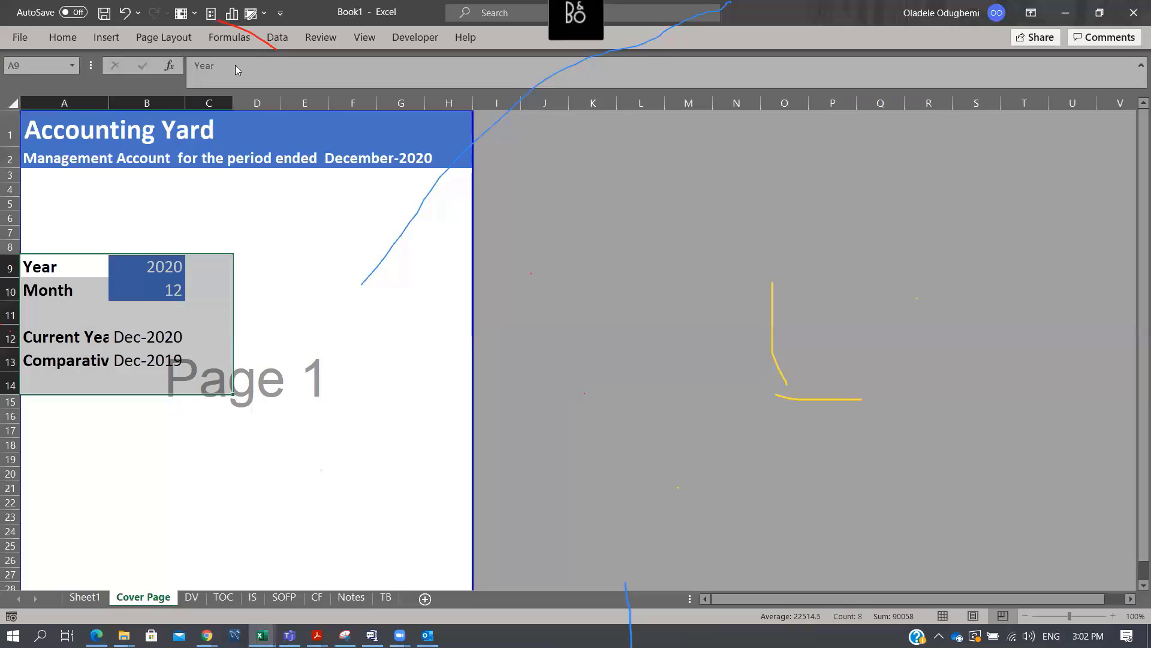
# Switch to Acrobat Reader to examine the cover page layout in MA Draft MA on Case Study.pdf, and return to Excel
pyautogui.click(317, 635)
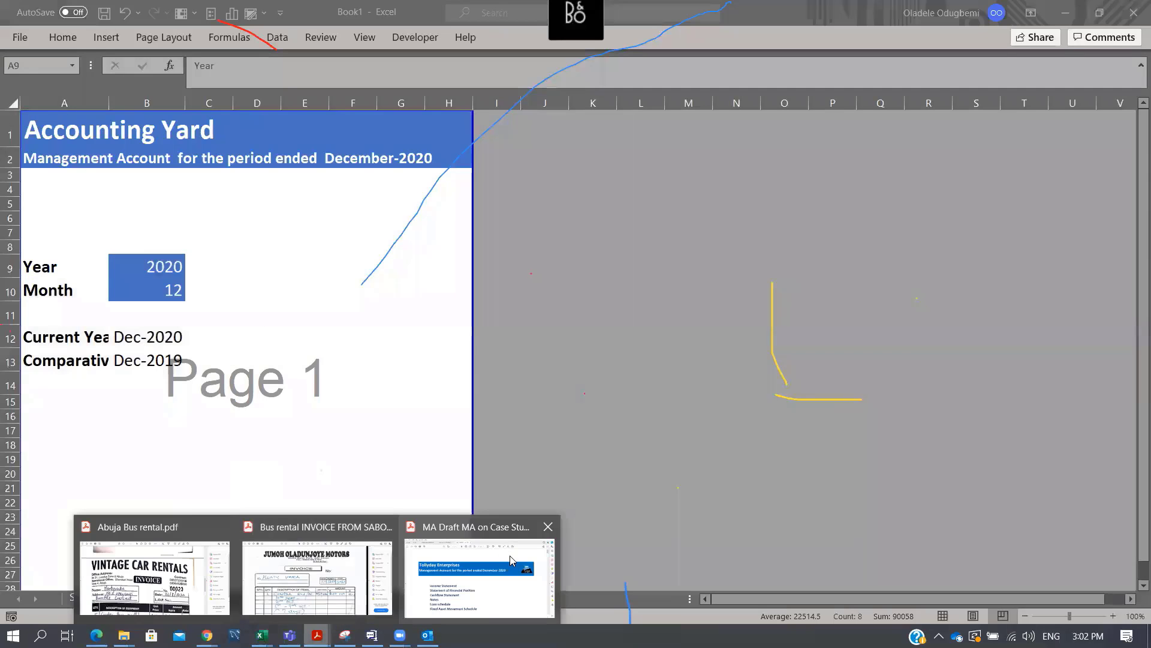
pyautogui.click(503, 551)
pyautogui.scroll(-5, 570, 378)
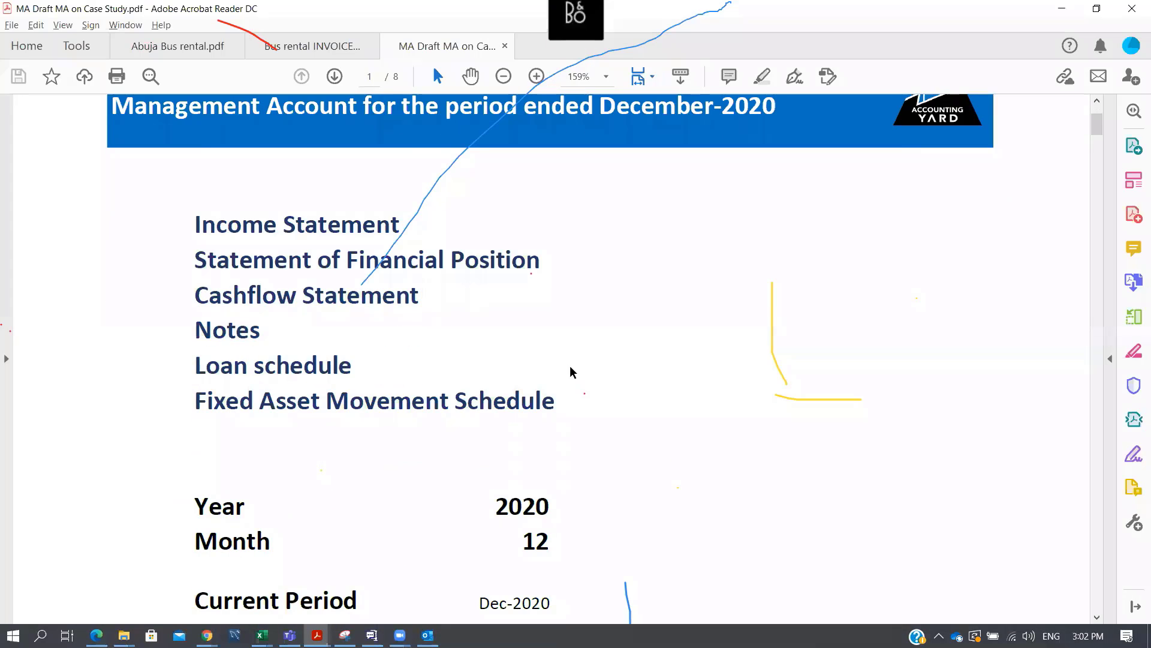
pyautogui.scroll(5, 572, 370)
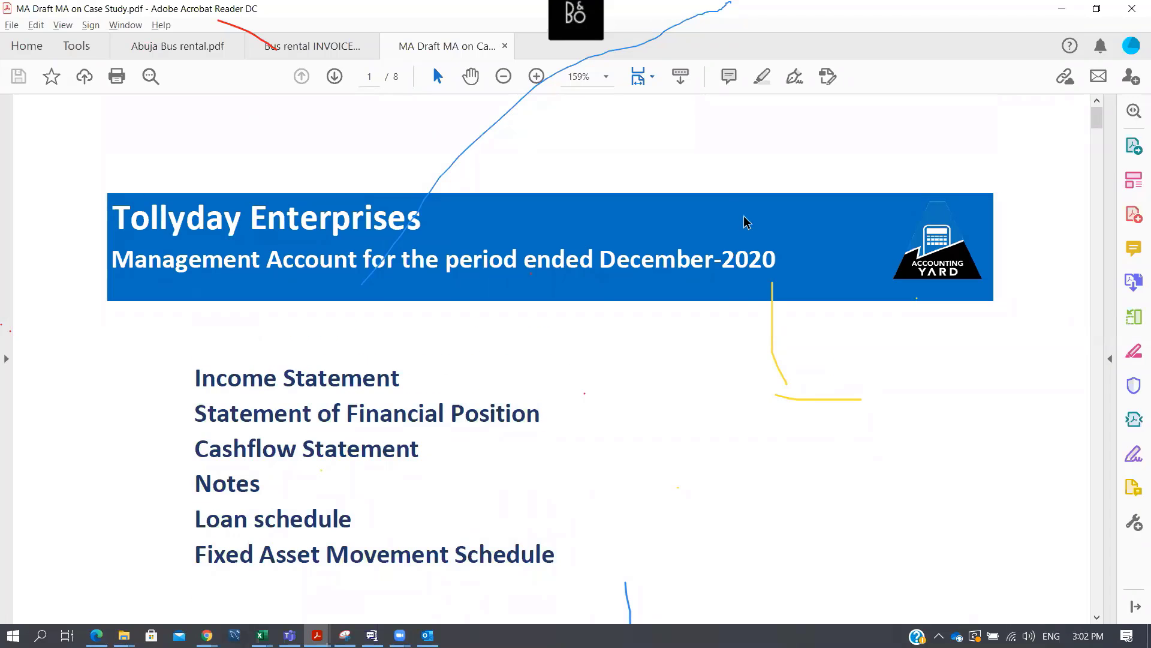
pyautogui.hotkey('alt', 'Tab')
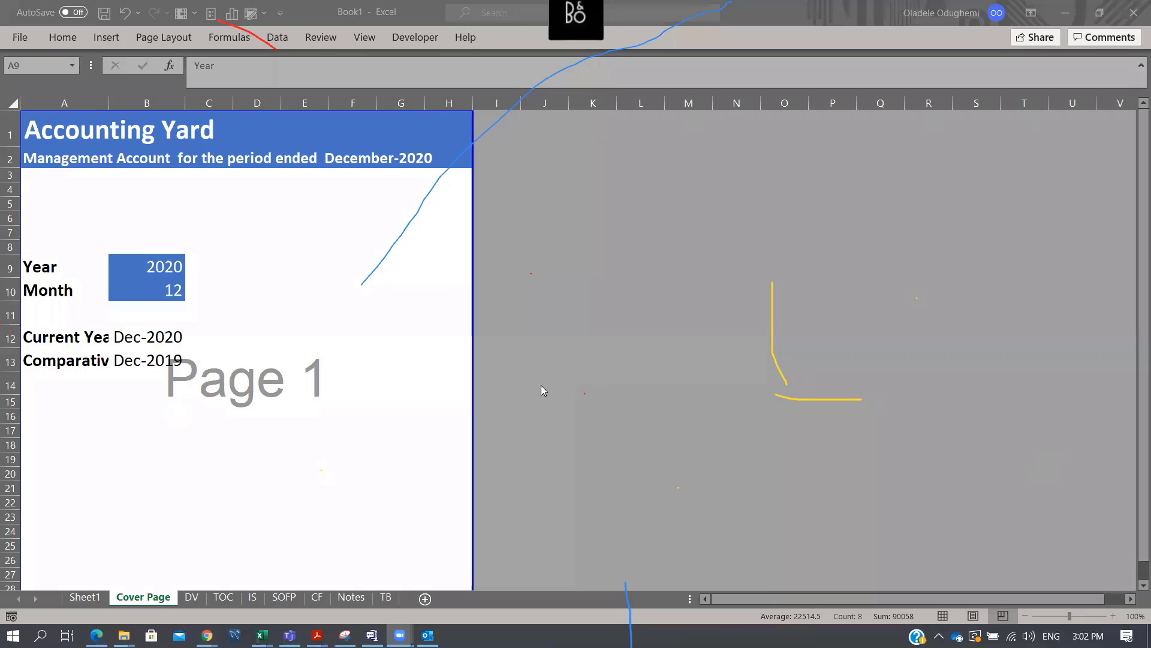
# Try autofitting column A to its contents and undo the resize
pyautogui.click(99, 99)
pyautogui.doubleClick(109, 102)
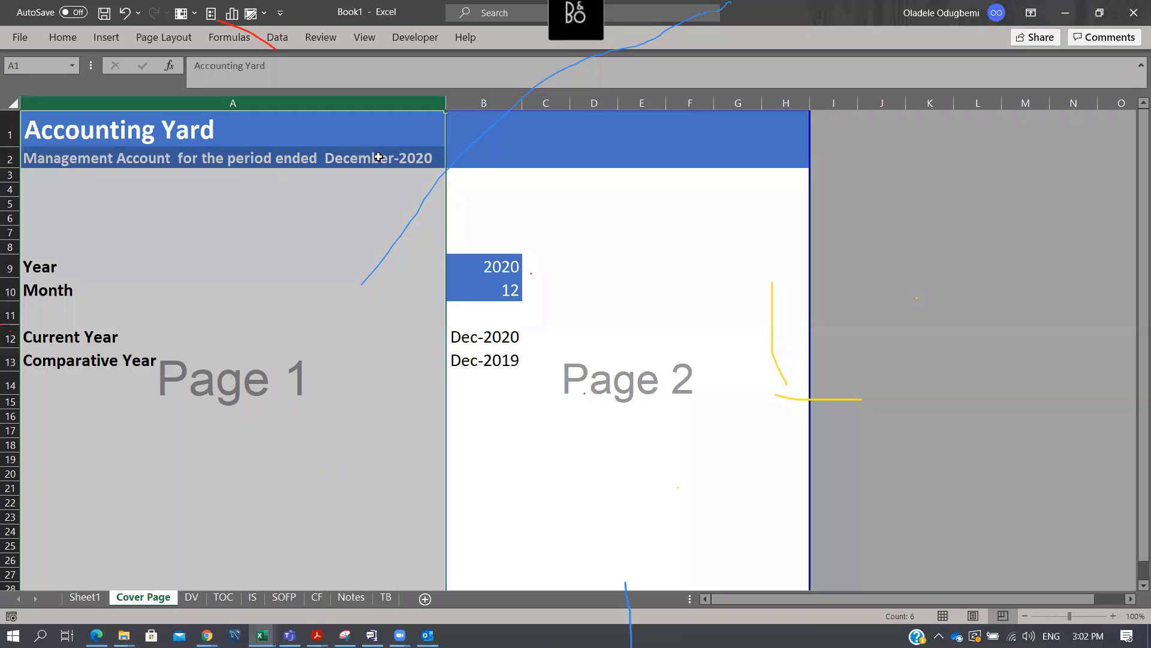
pyautogui.hotkey('ctrl', 'z')
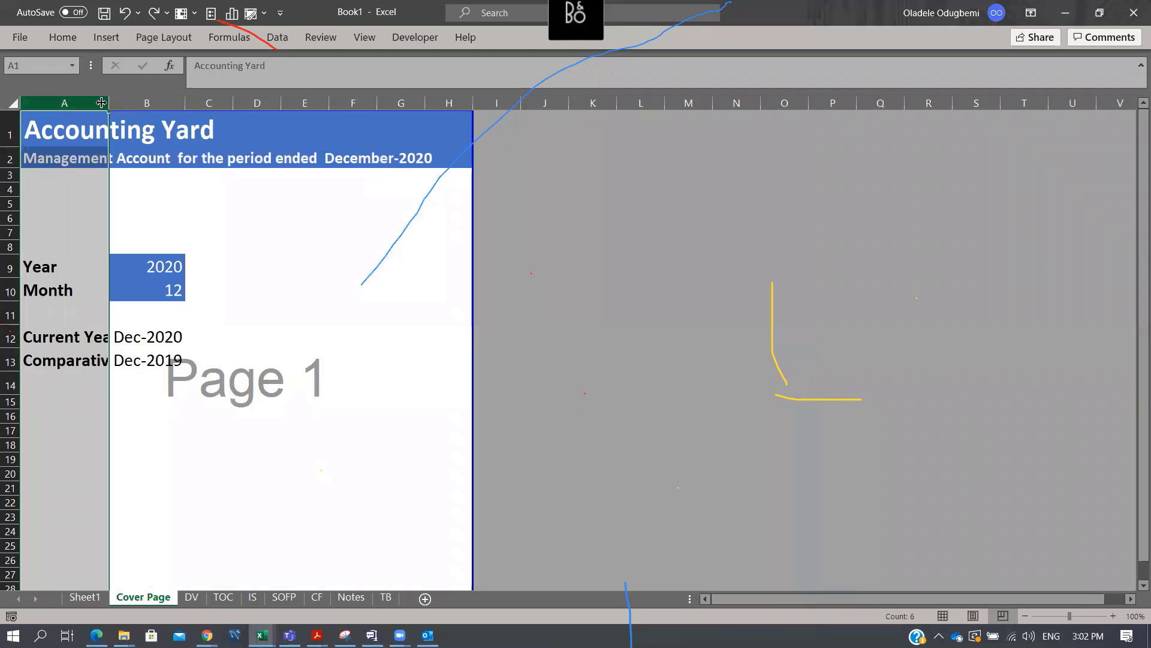
# Widen column A to fit the Comparative Year label and pull the print area's edge back to column G
pyautogui.moveTo(109, 103); pyautogui.dragTo(170, 108)
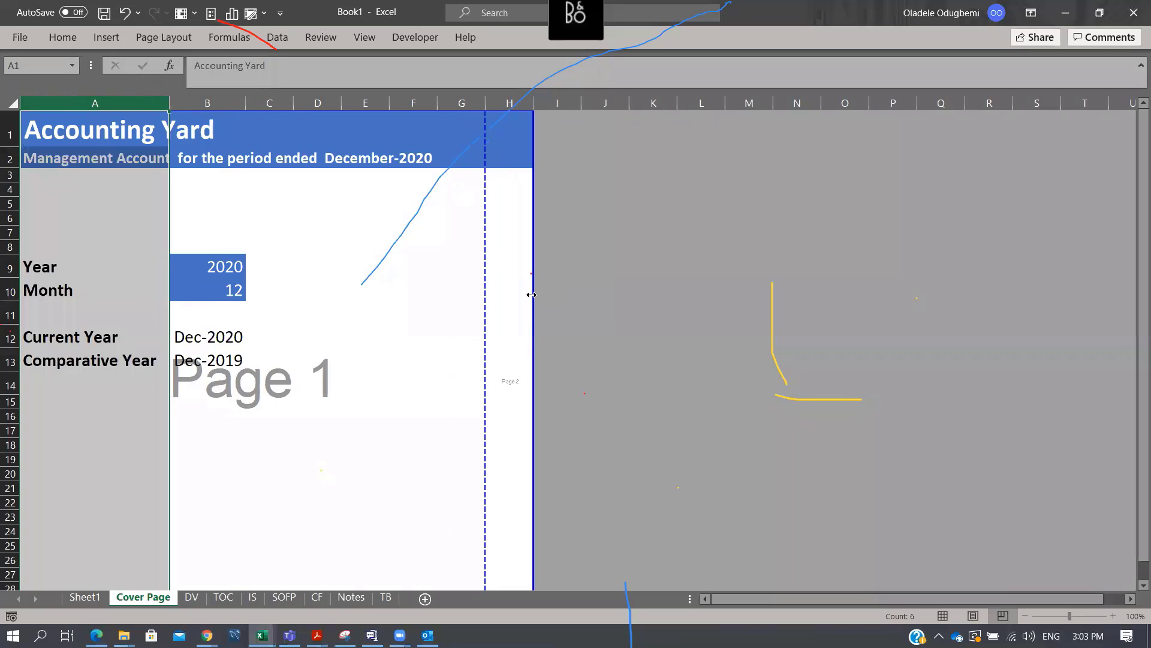
pyautogui.moveTo(534, 294); pyautogui.dragTo(490, 307)
pyautogui.click(350, 327)
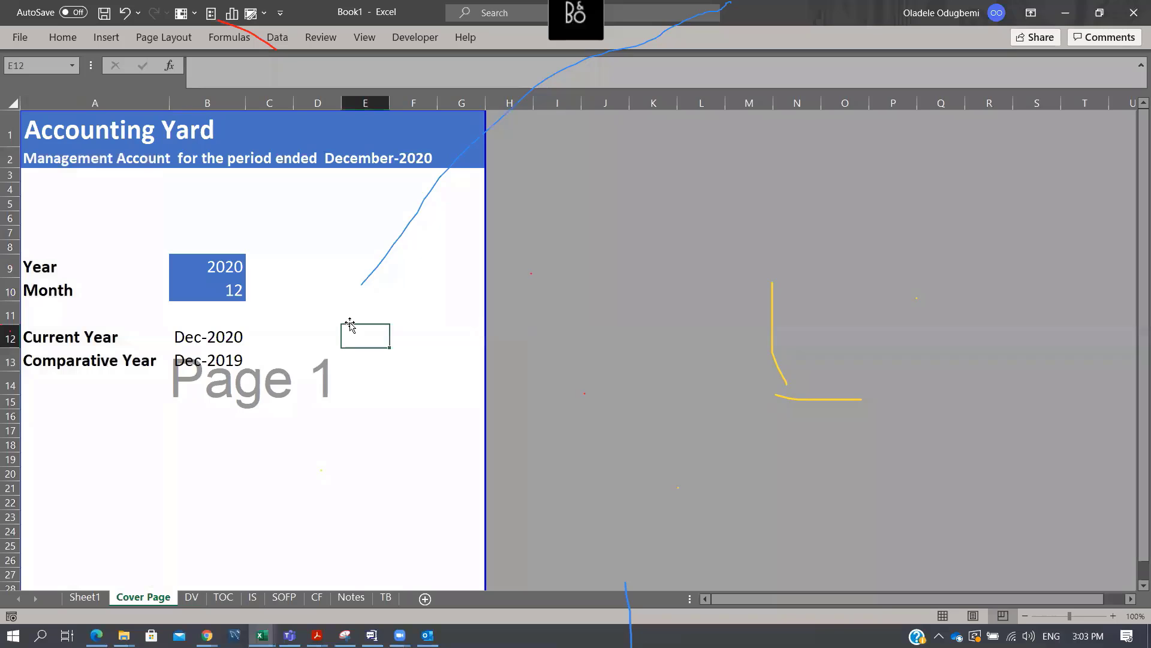
# Check the resized cover page in print preview and return to the sheet
pyautogui.hotkey('ctrl', 'p')
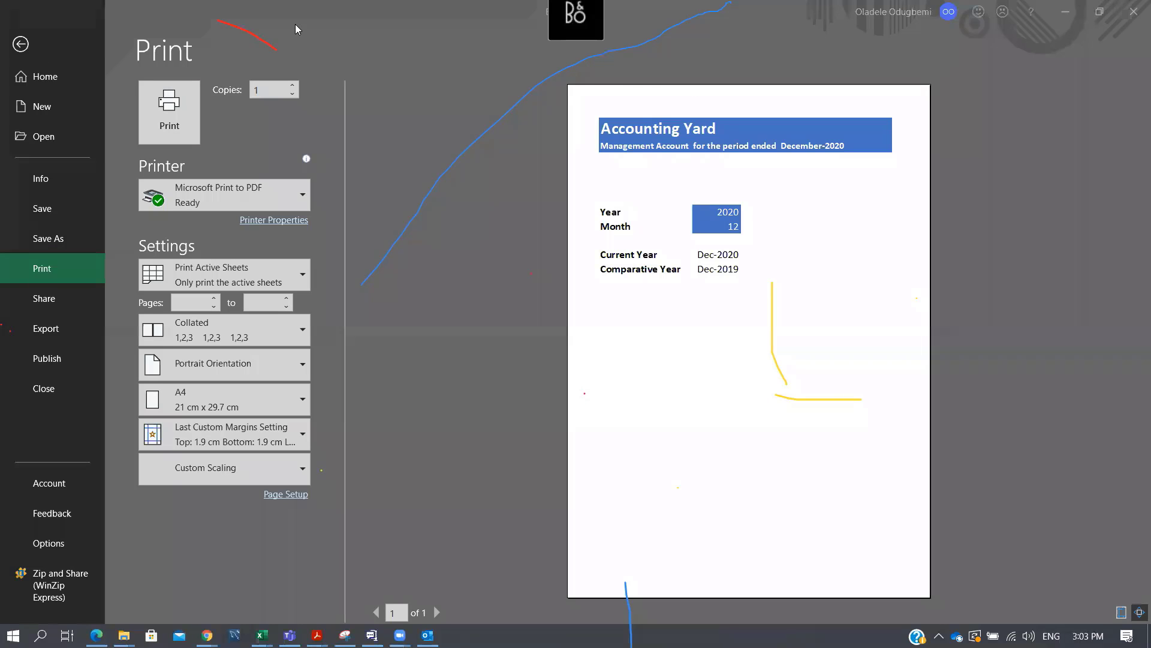
pyautogui.click(24, 46)
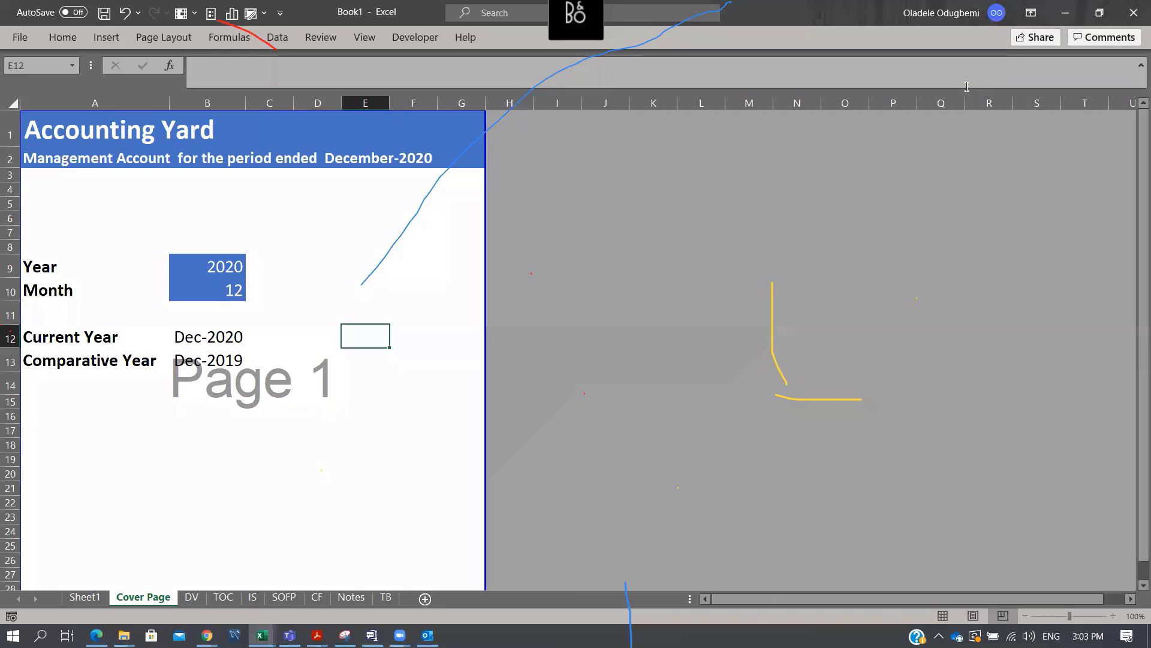
pyautogui.click(903, 79)
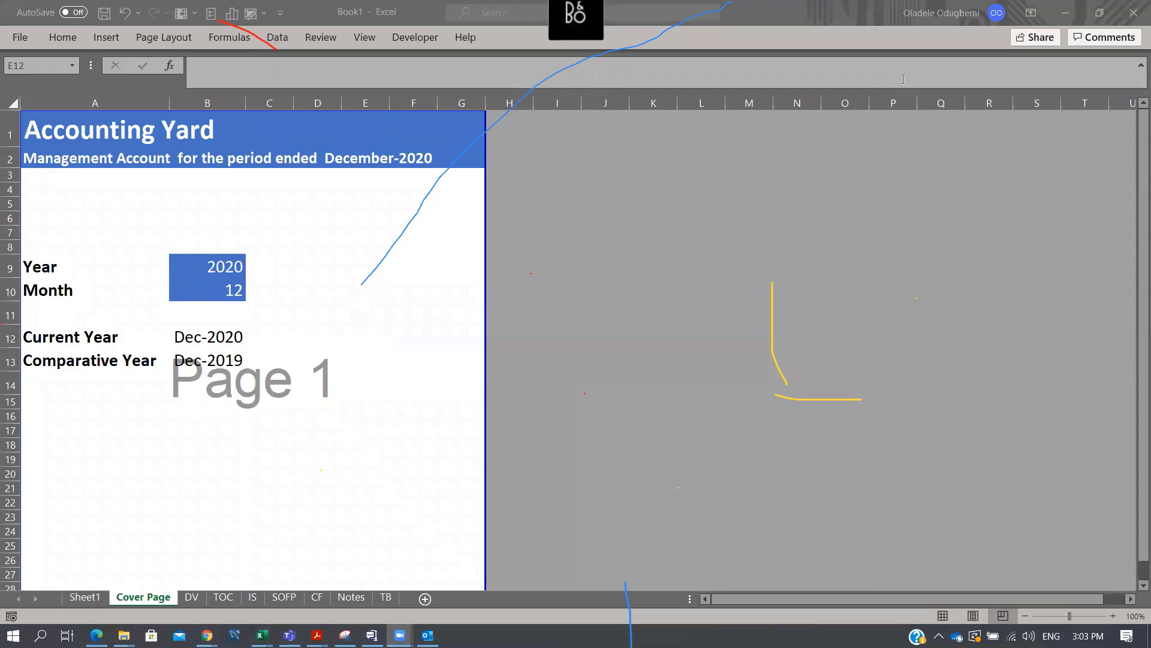
# Examine the Year and Month selector cells and the Current Year formula in B12
pyautogui.click(217, 271)
pyautogui.click(221, 290)
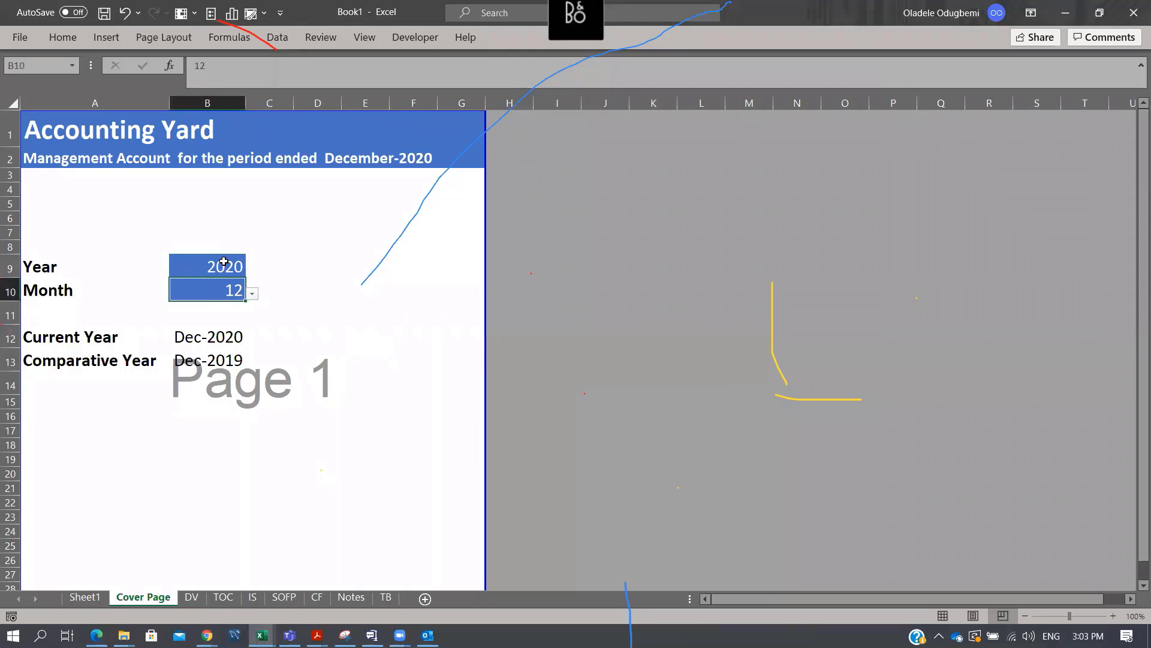
pyautogui.click(222, 265)
pyautogui.click(222, 289)
pyautogui.click(218, 335)
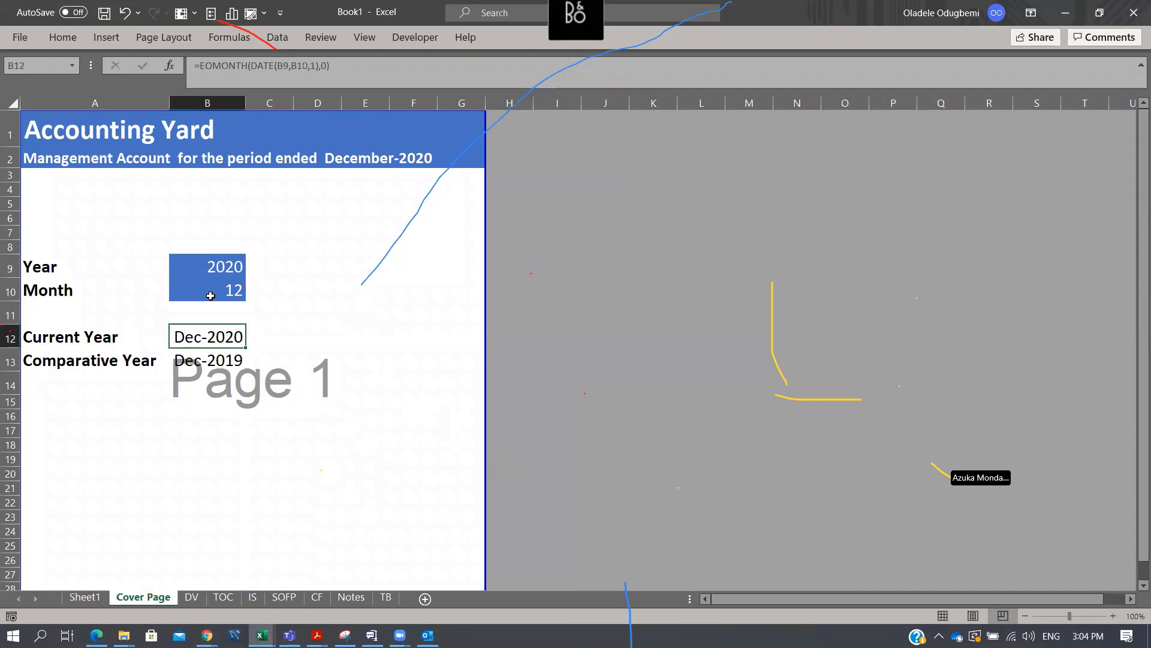
# Enter =DATE(B9,B10,1) in cell B18 to build the first day of the selected month
pyautogui.click(192, 447)
pyautogui.write('=dat')
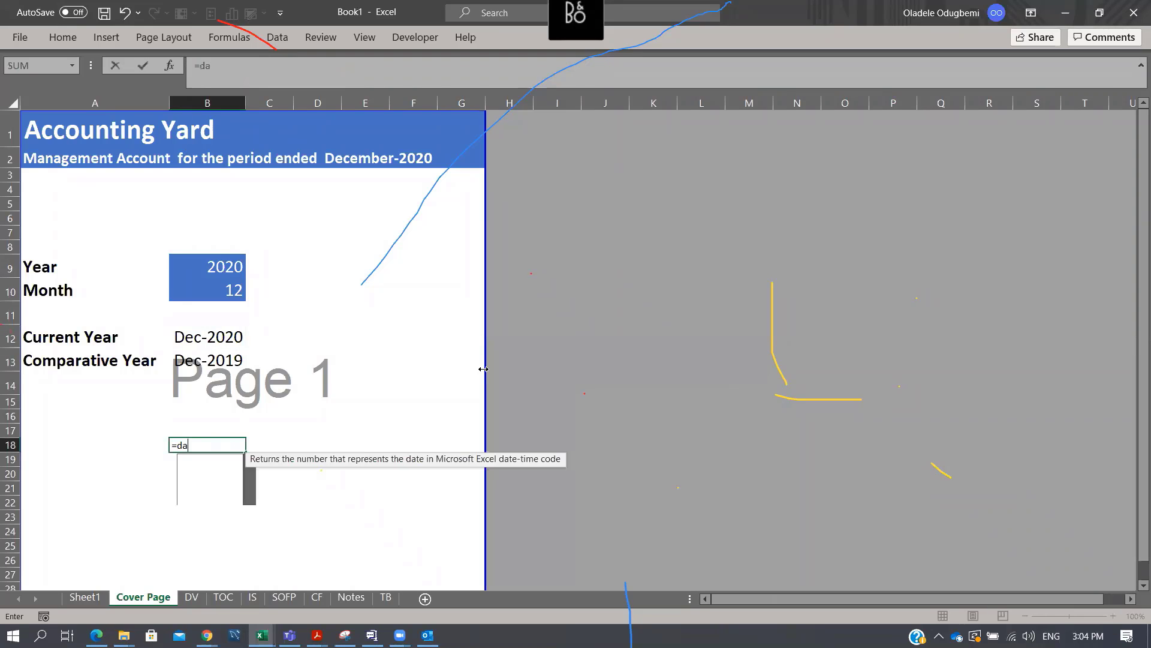
pyautogui.press('Tab')
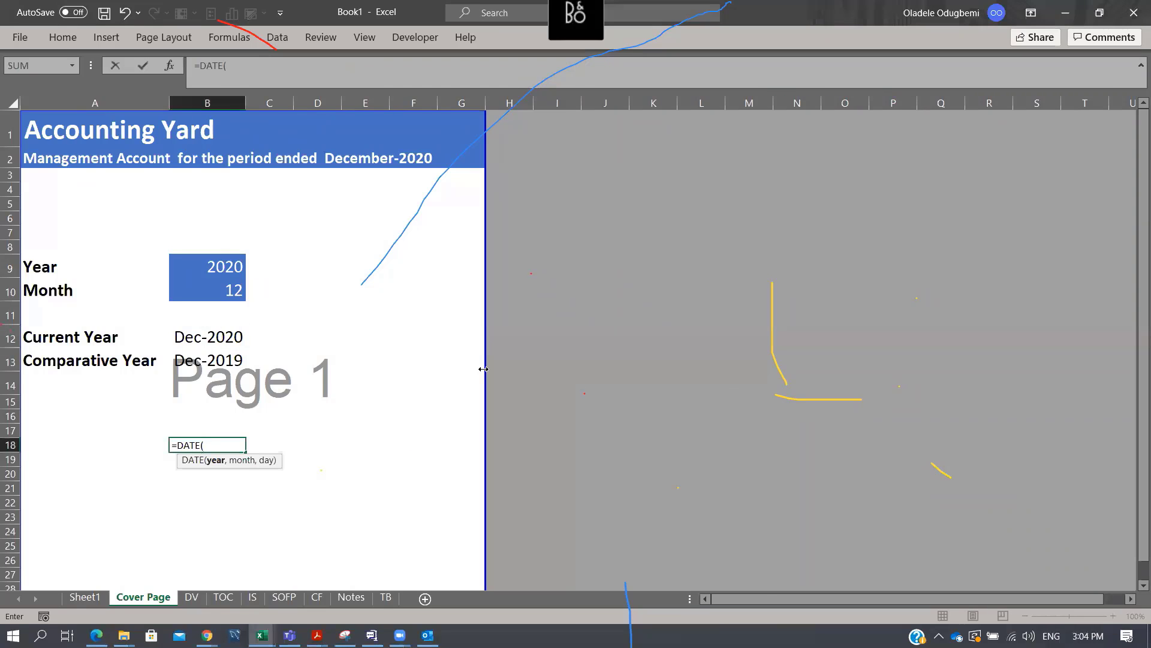
pyautogui.click(223, 264)
pyautogui.write(',')
pyautogui.click(220, 291)
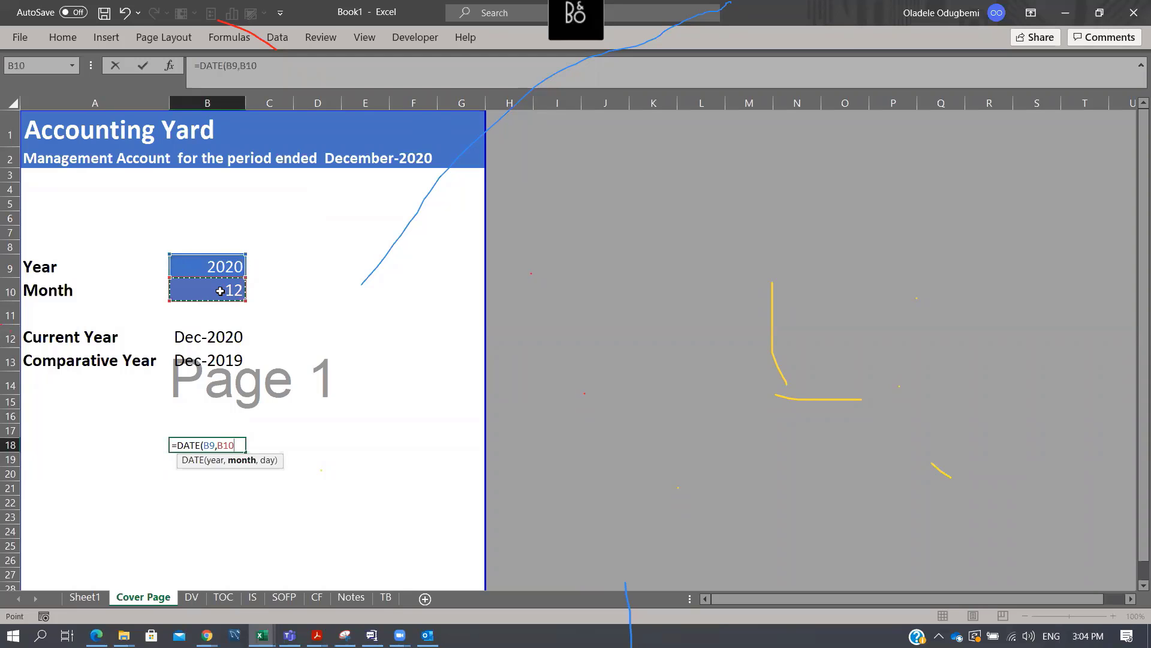
pyautogui.write(',')
pyautogui.write('1)')
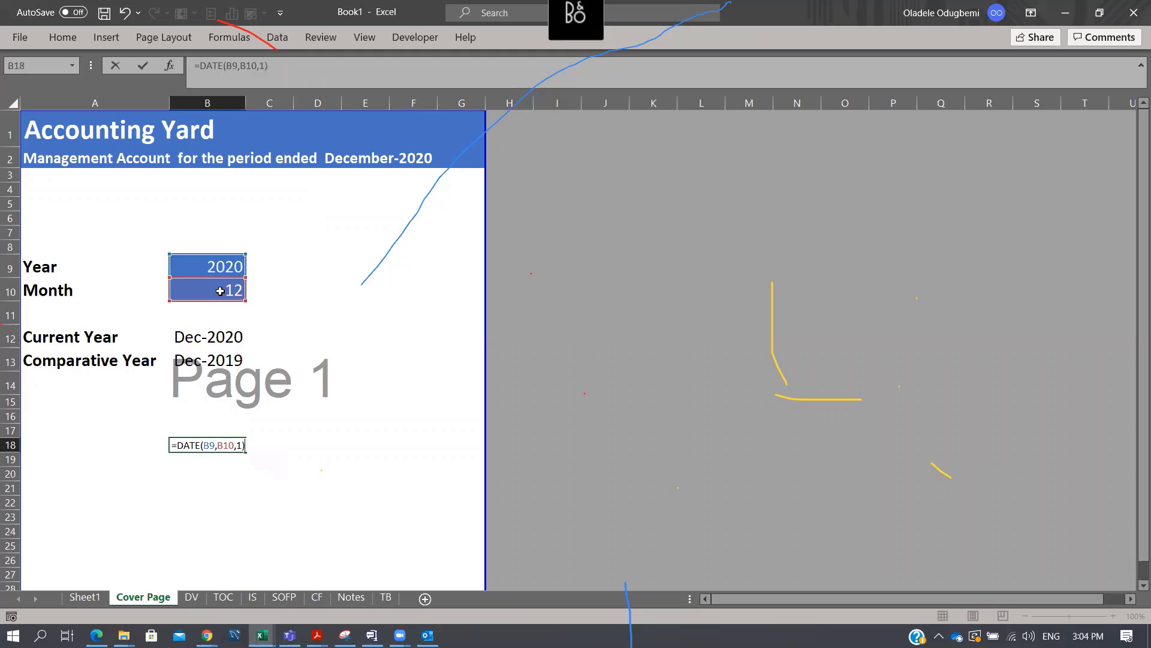
pyautogui.press('Tab')
pyautogui.press('Left')
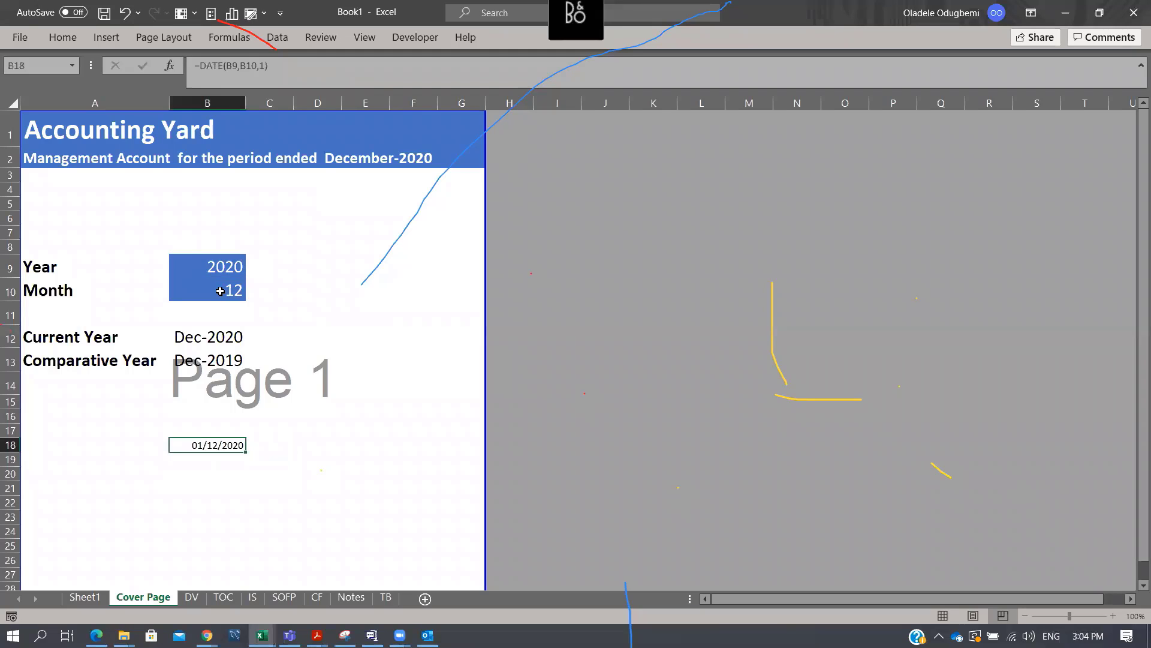
# Enter =EOMONTH(B18,0) in cell B20 to return the month-end date
pyautogui.press('Down')
pyautogui.press('Down')
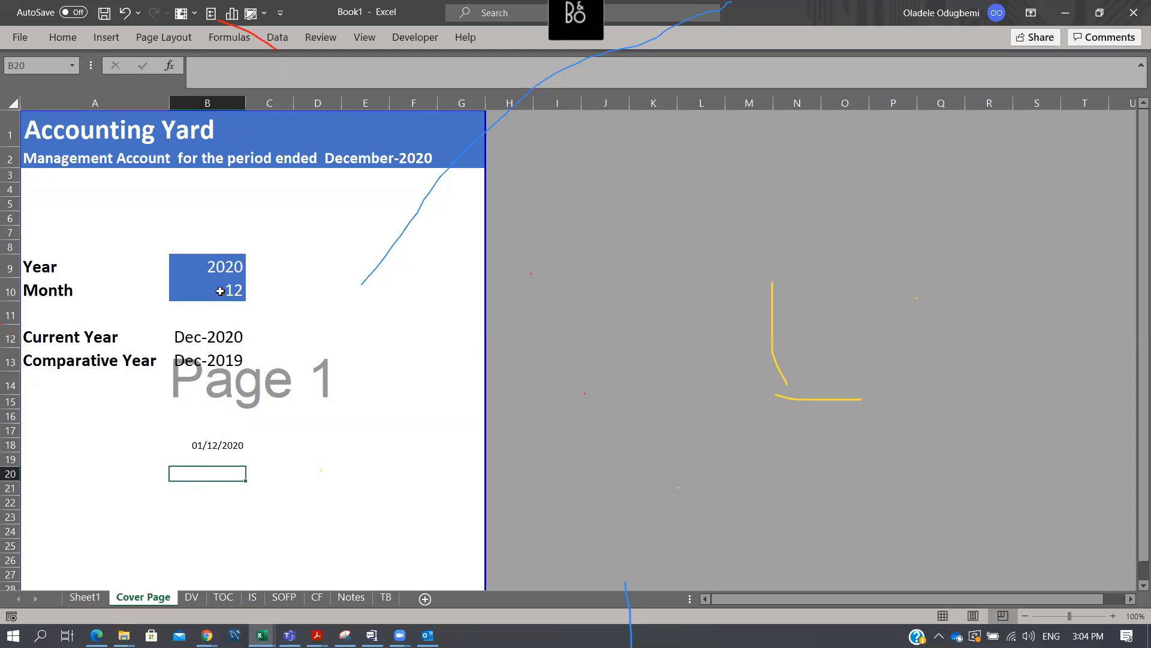
pyautogui.write('=EOMONTH(')
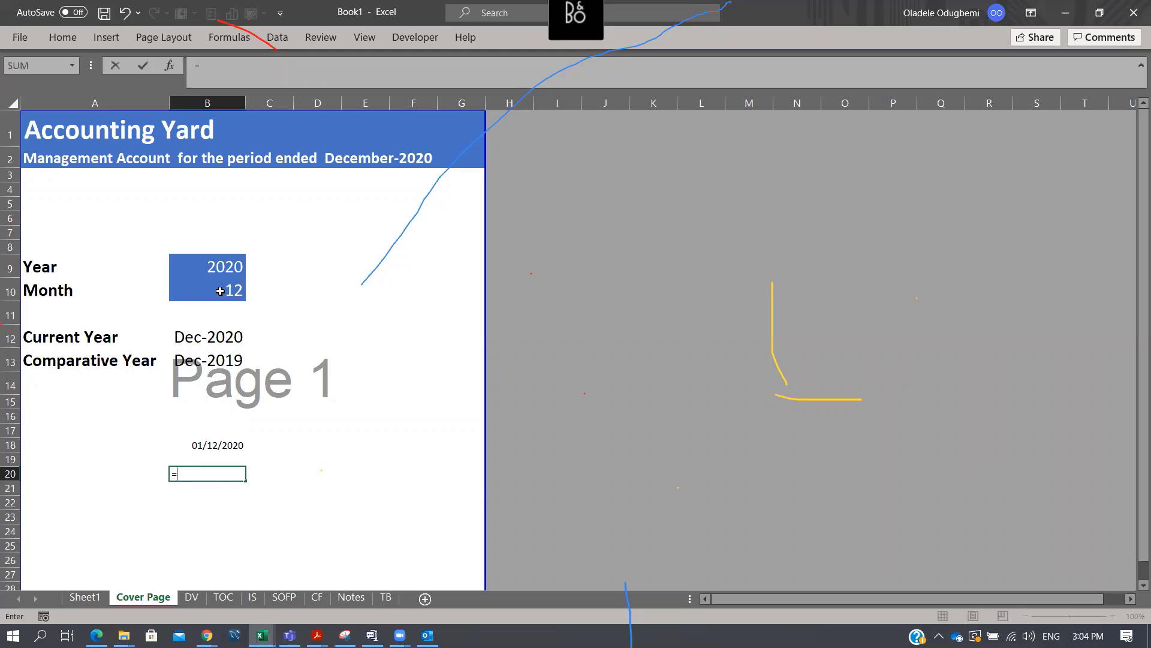
pyautogui.press('Up')
pyautogui.press('Up')
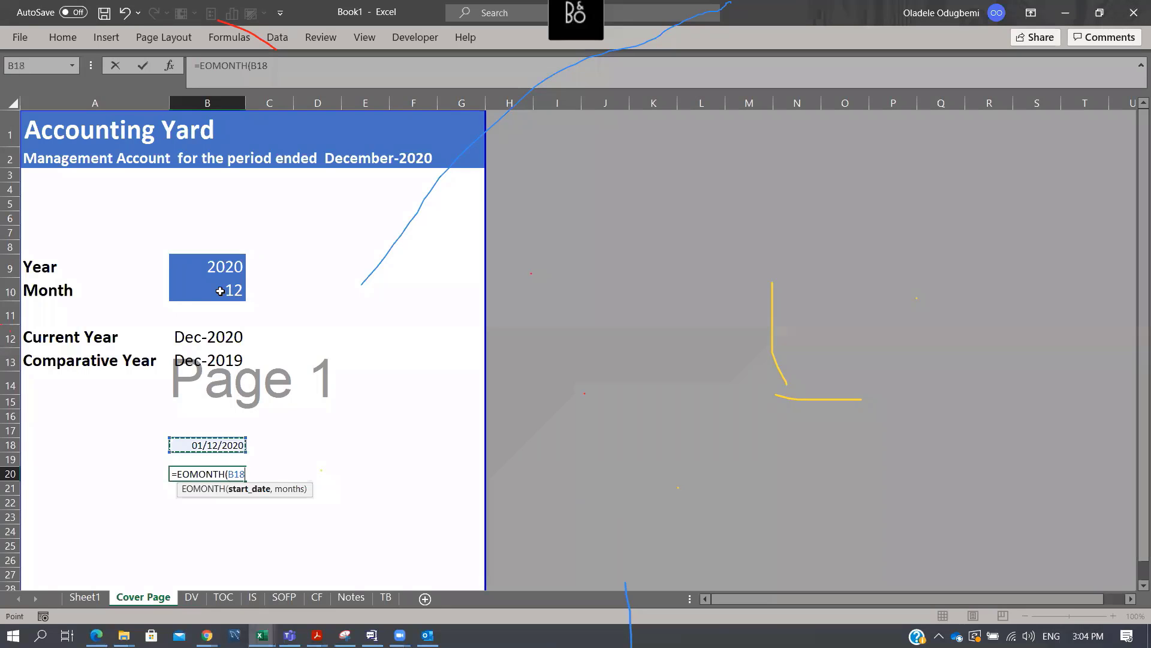
pyautogui.write(',0')
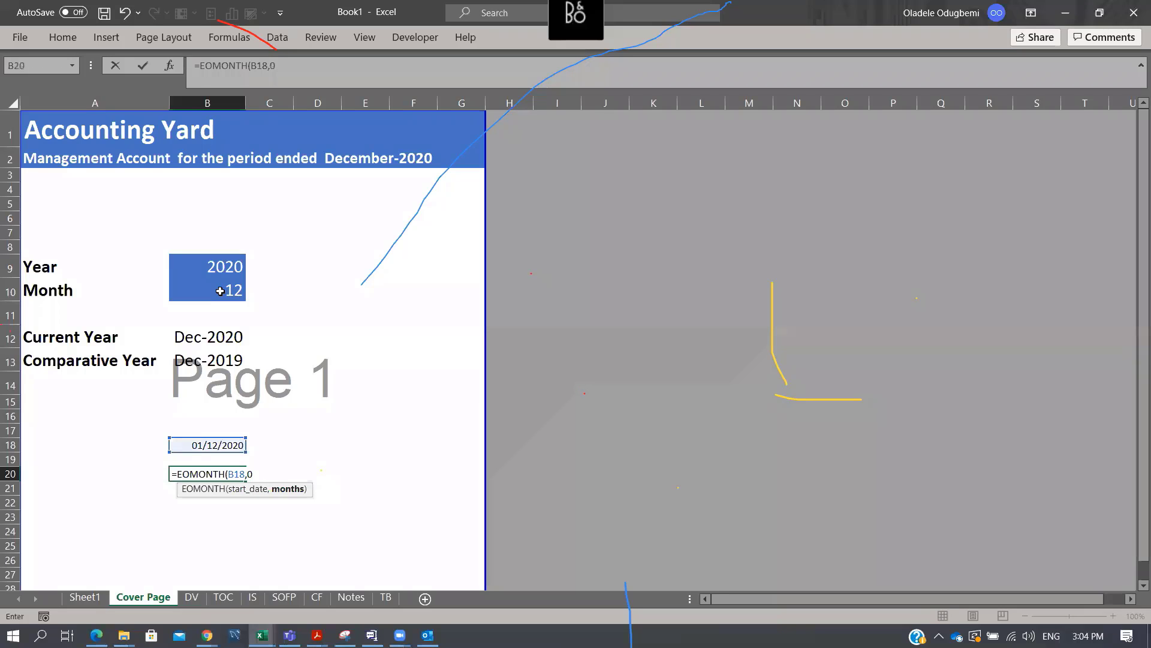
pyautogui.write(')')
pyautogui.hotkey('ctrl', 'Return')
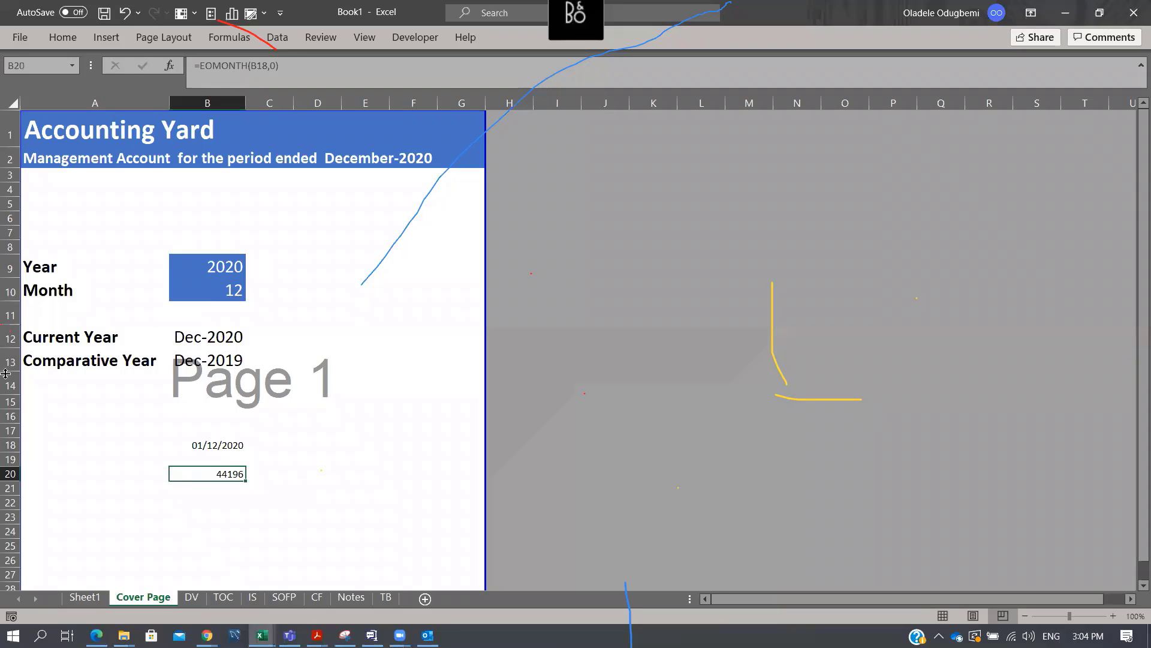
# Copy the date format from cell B18 to the EOMONTH result in B20
pyautogui.click(206, 442)
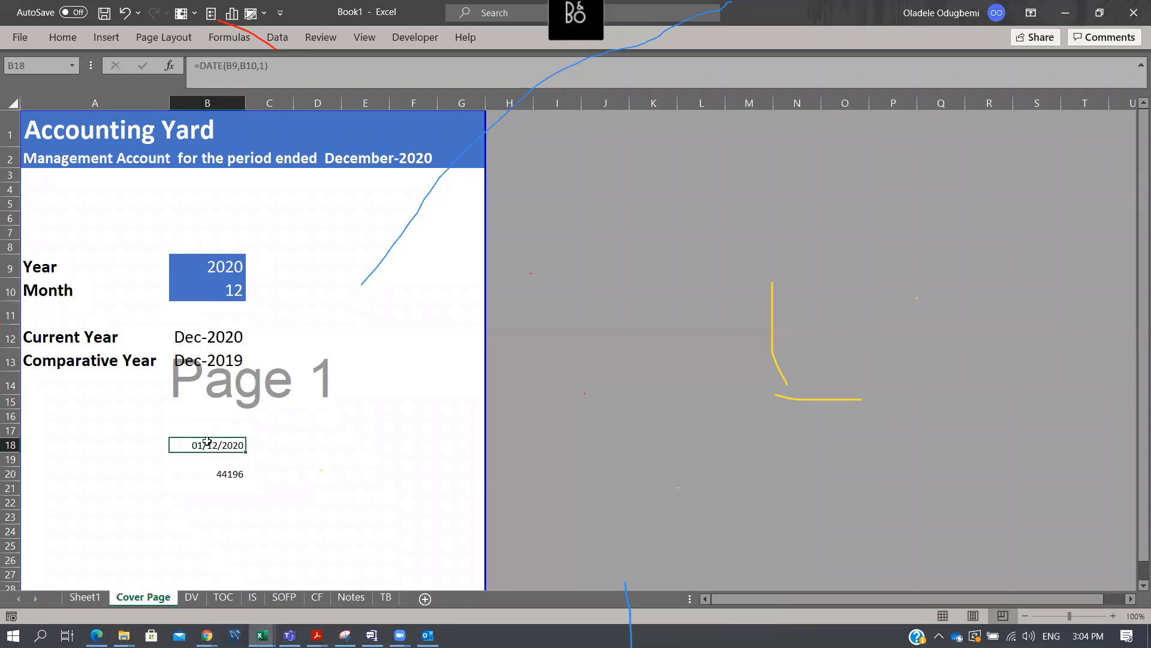
pyautogui.click(62, 37)
pyautogui.click(63, 96)
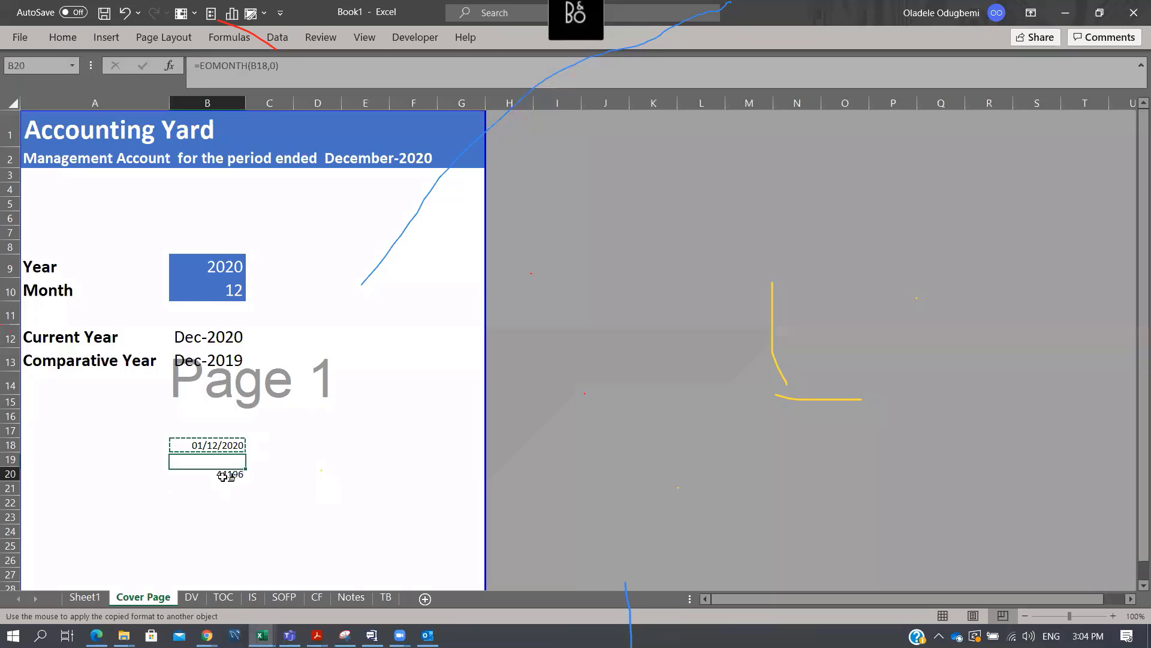
pyautogui.click(225, 476)
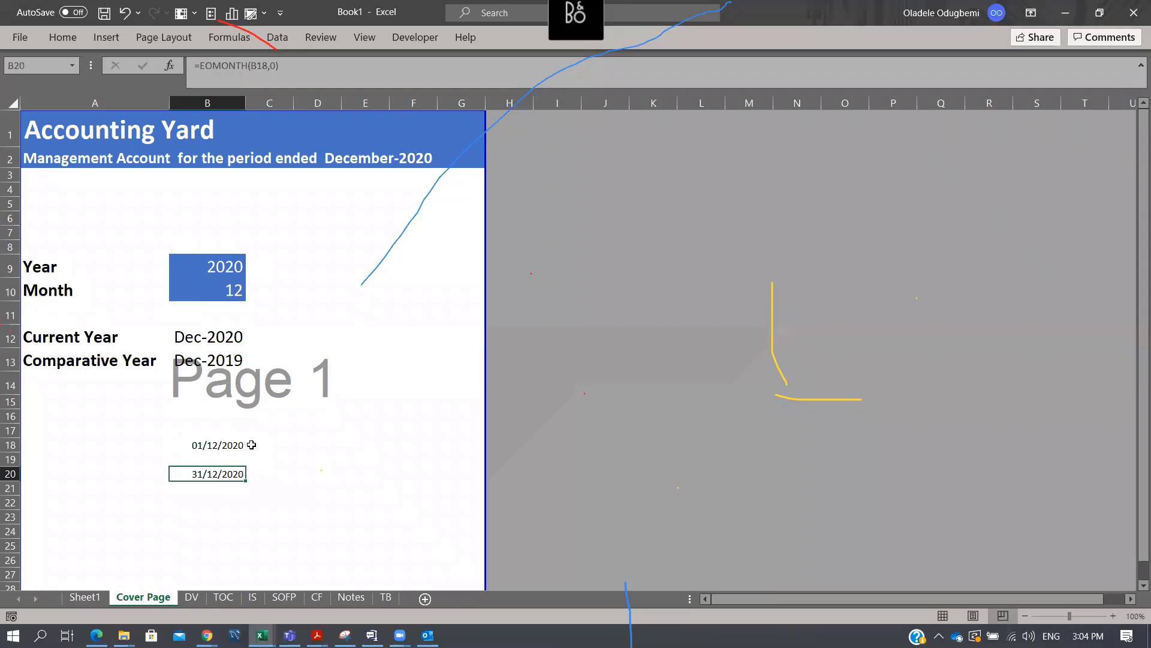
# Compare the Current Year formula in B12 with the separate DATE and EOMONTH formulas in B18 and B20
pyautogui.click(207, 338)
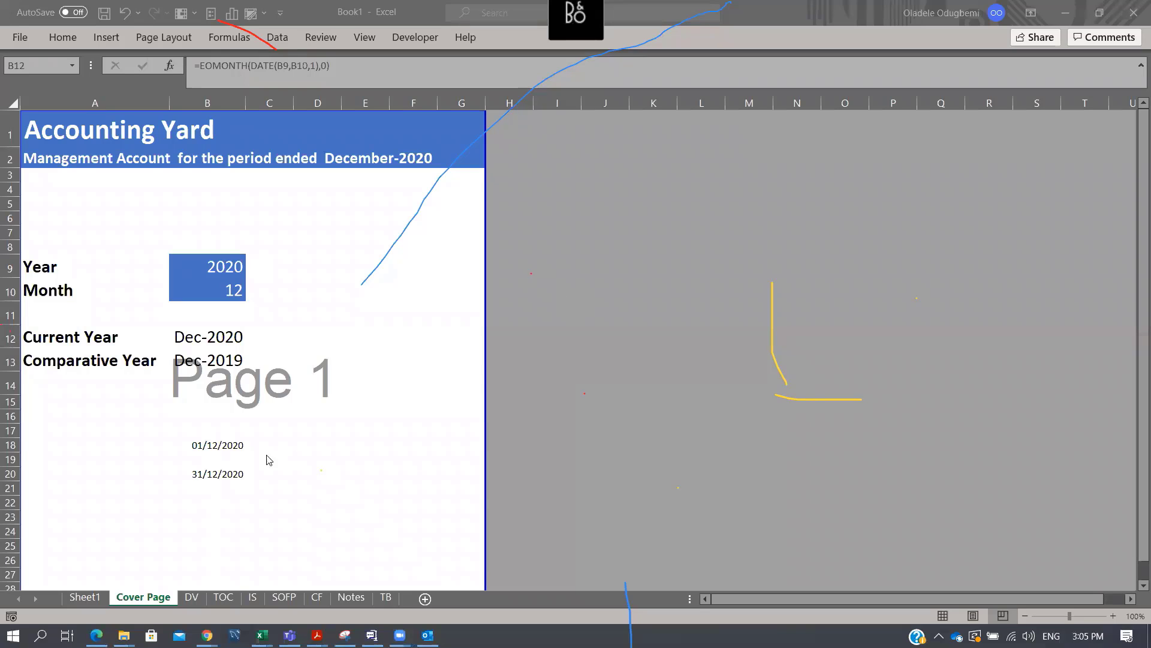
pyautogui.click(225, 444)
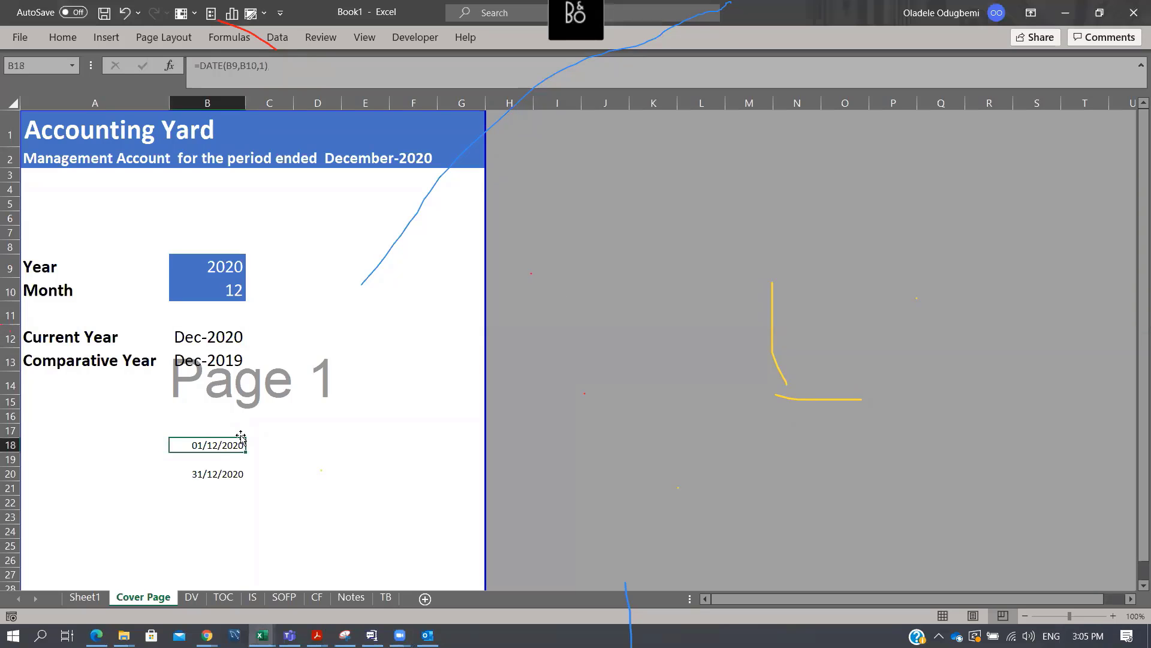
pyautogui.press('F2')
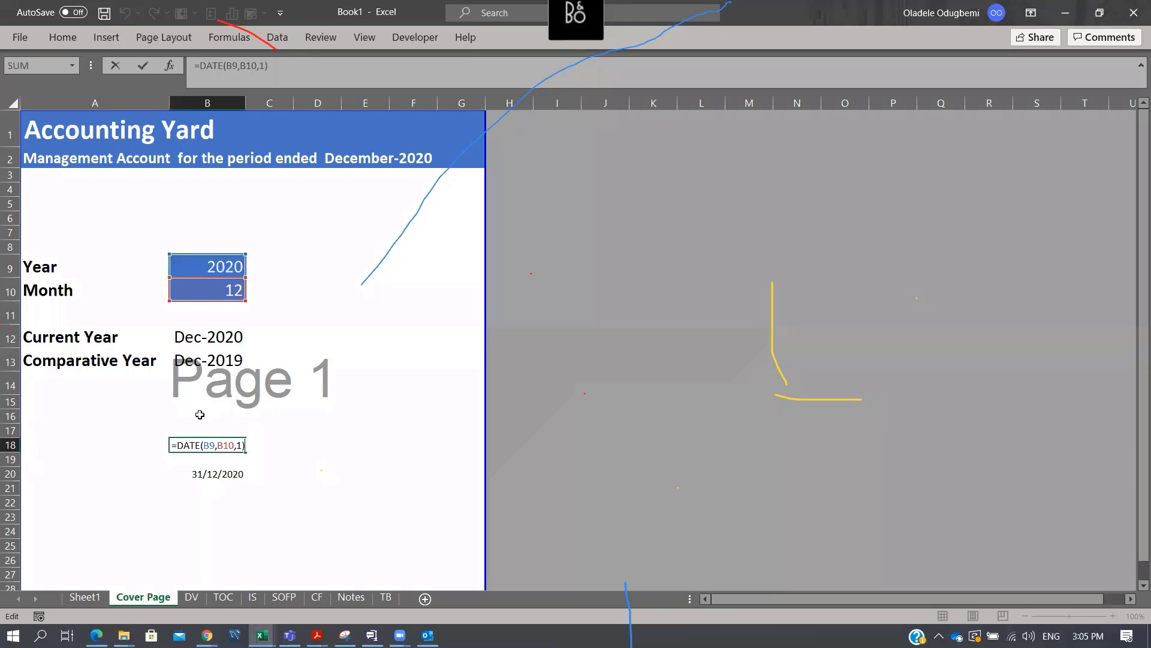
pyautogui.hotkey('ctrl', 'Return')
pyautogui.click(238, 472)
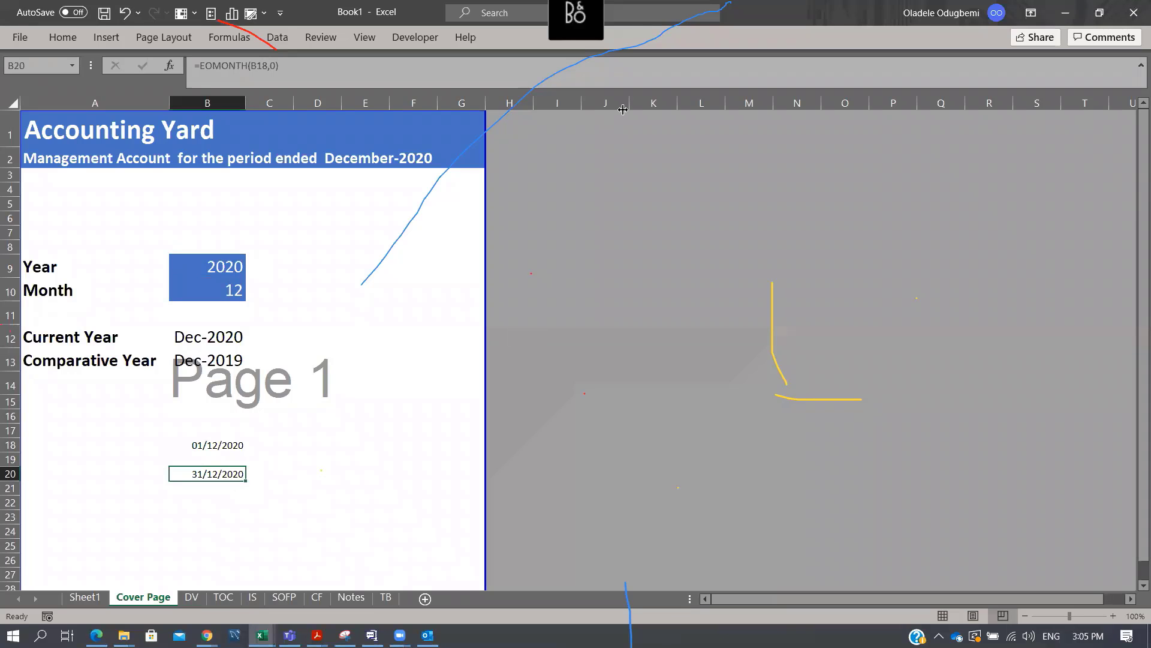
pyautogui.click(225, 446)
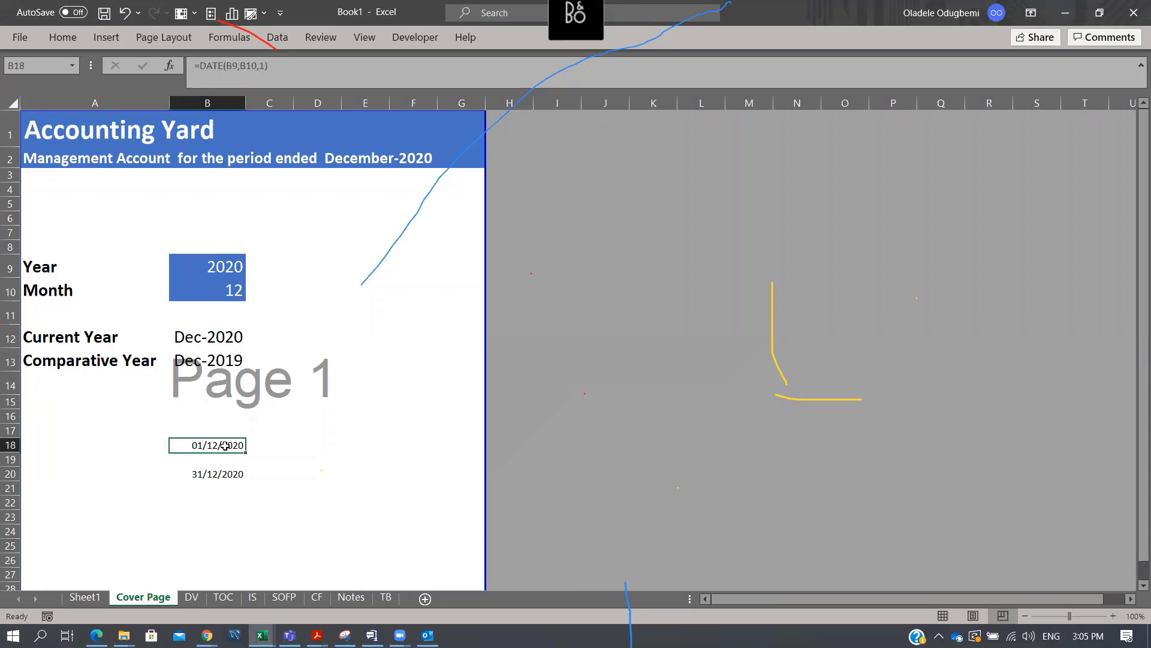
pyautogui.click(228, 473)
pyautogui.click(216, 502)
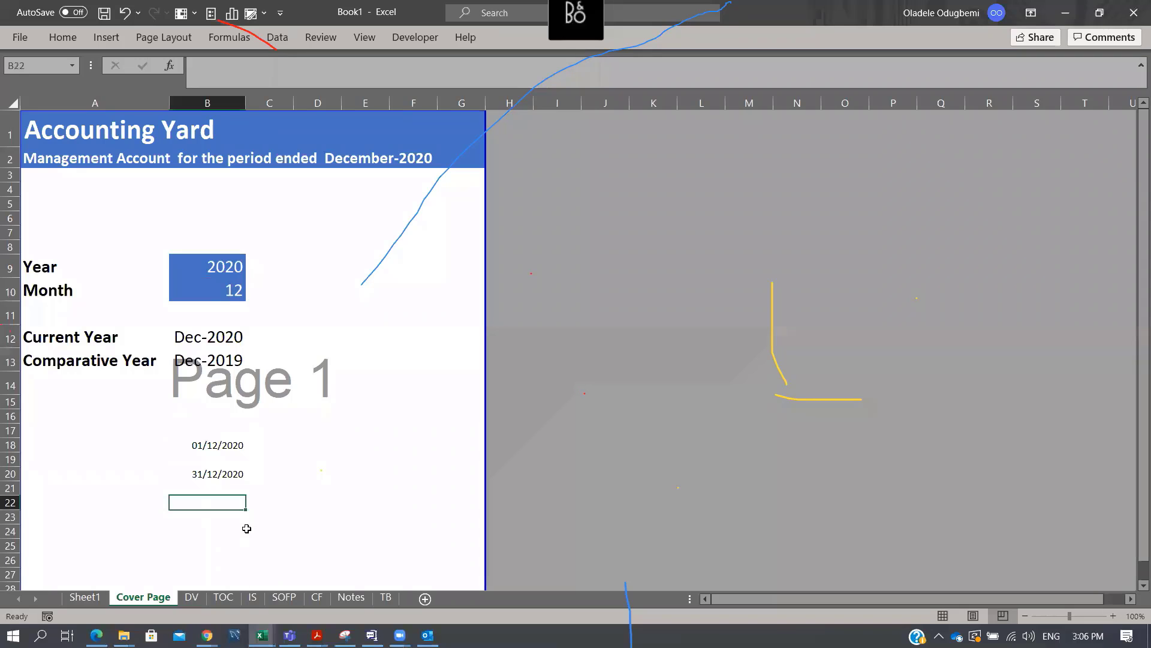
# Set the Month selector in B10 to 9
pyautogui.click(241, 266)
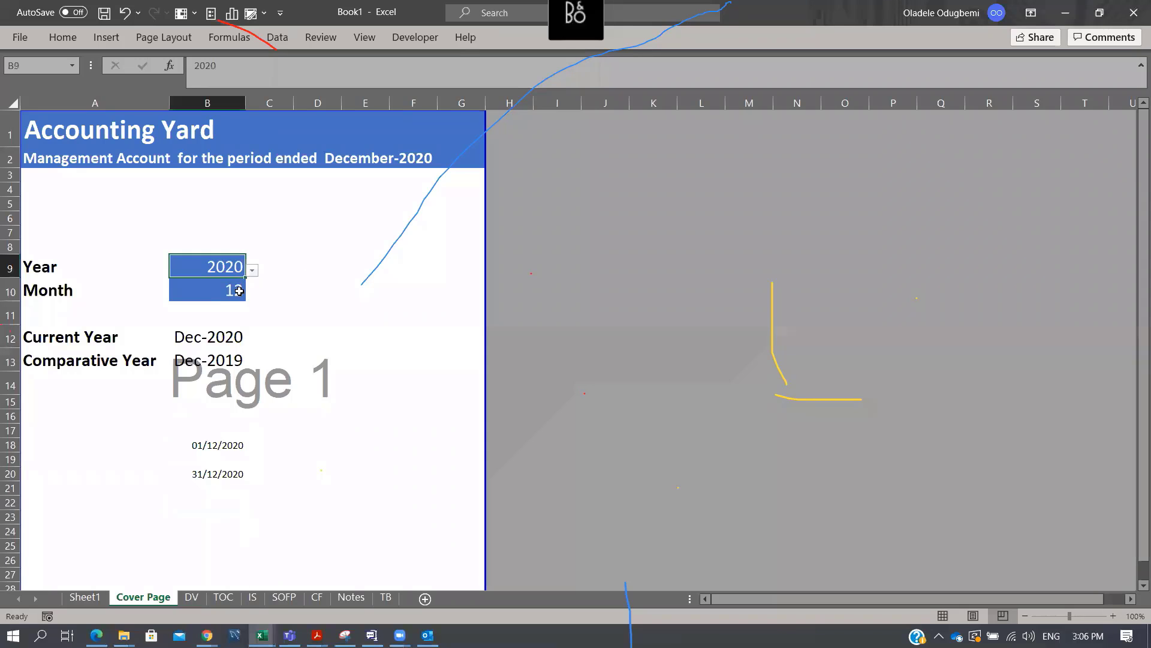
pyautogui.click(239, 291)
pyautogui.click(252, 293)
pyautogui.click(236, 382)
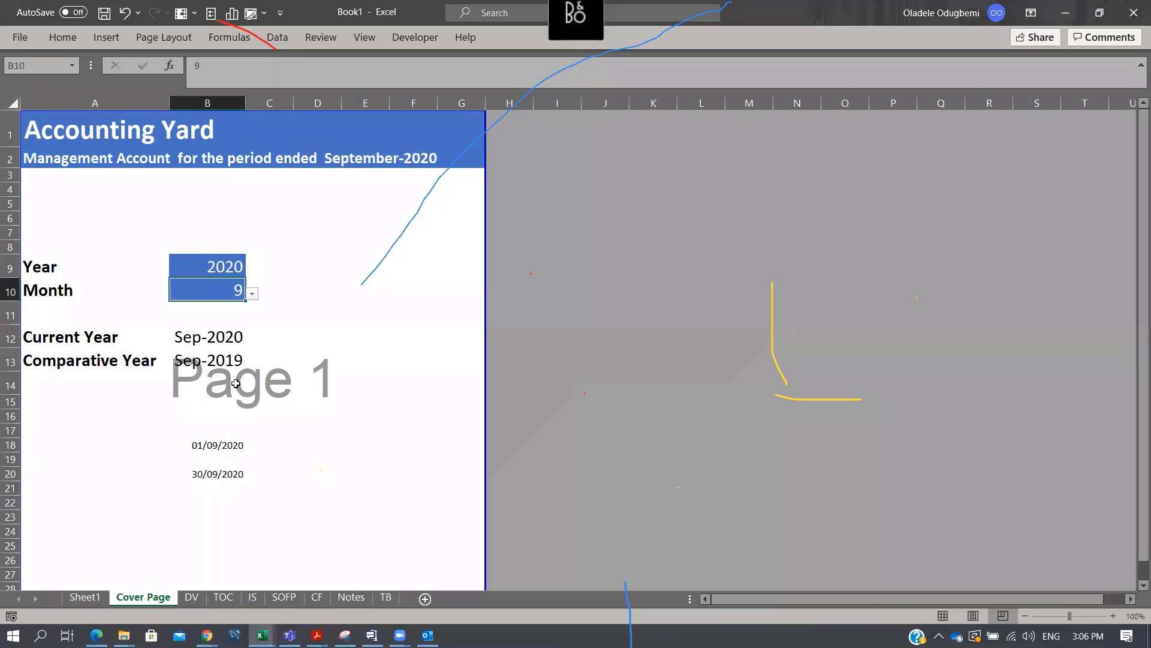
# Examine the EOMONTH formulas behind the Current Year and Comparative Year dates in B12 and B13
pyautogui.click(213, 338)
pyautogui.click(221, 356)
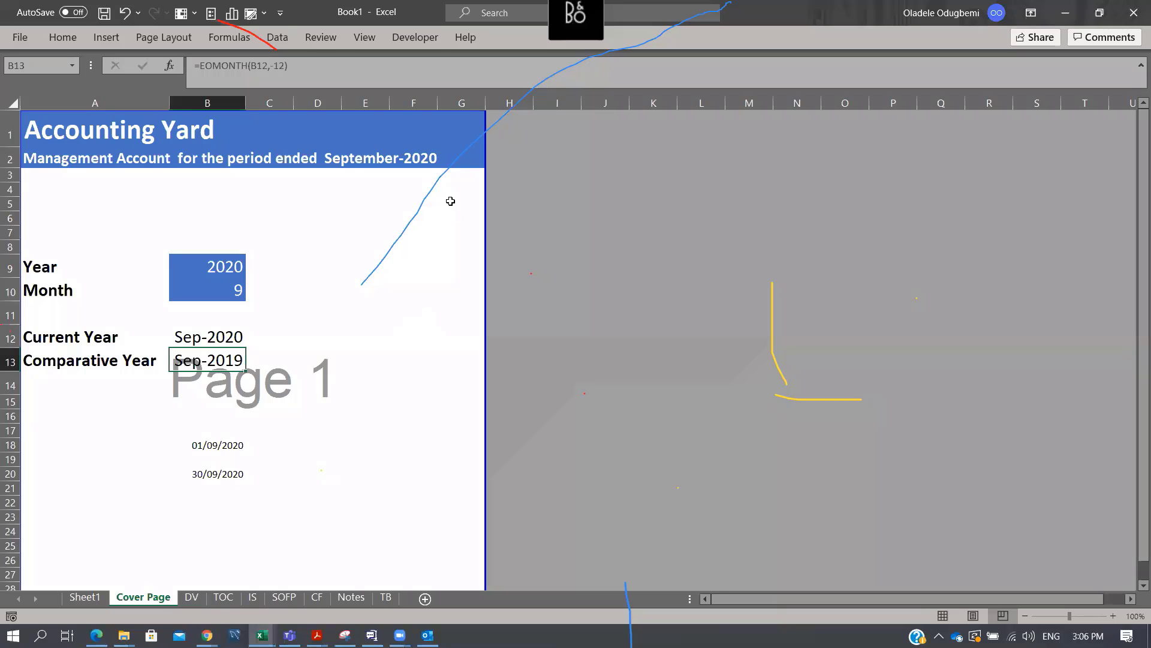
pyautogui.click(215, 342)
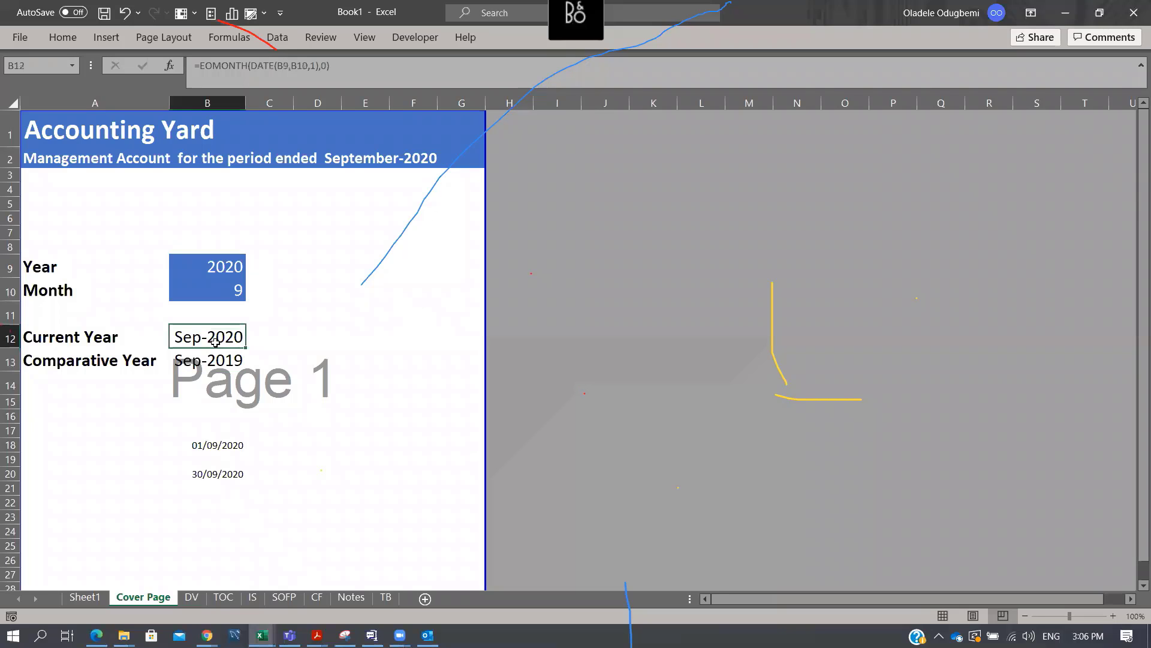
pyautogui.click(32, 66)
pyautogui.click(231, 342)
# Change the label in A12 to Current Period
pyautogui.click(48, 343)
pyautogui.press('F2')
pyautogui.press('BackSpace')
pyautogui.press('BackSpace')
pyautogui.press('BackSpace')
pyautogui.press('BackSpace')
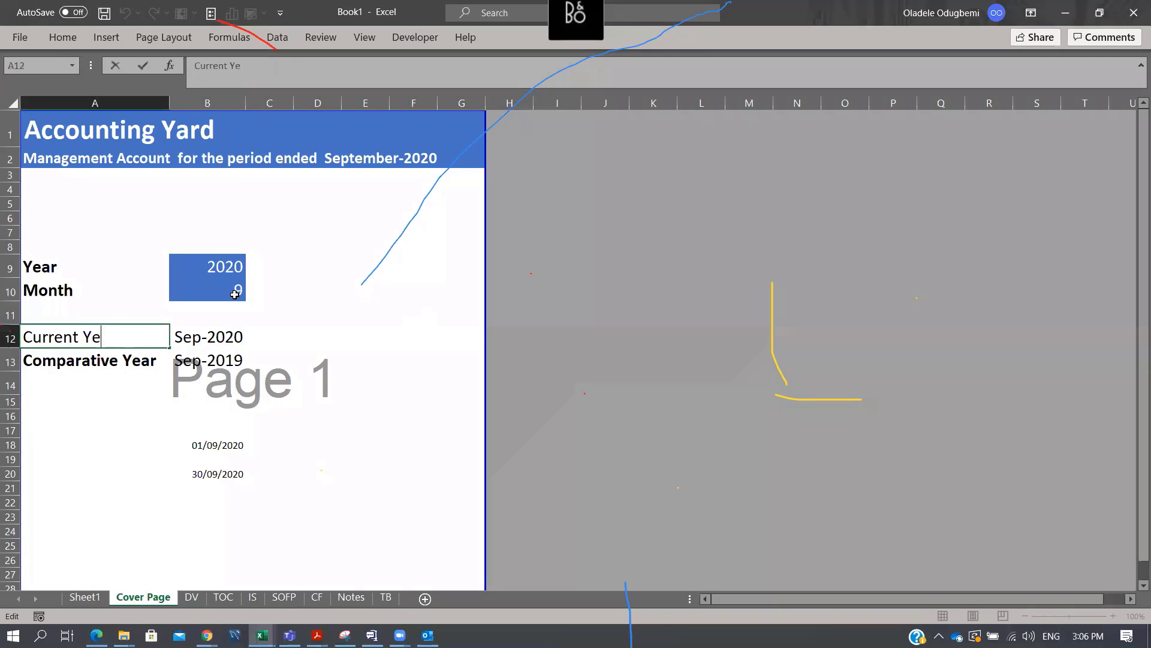
pyautogui.write('Period')
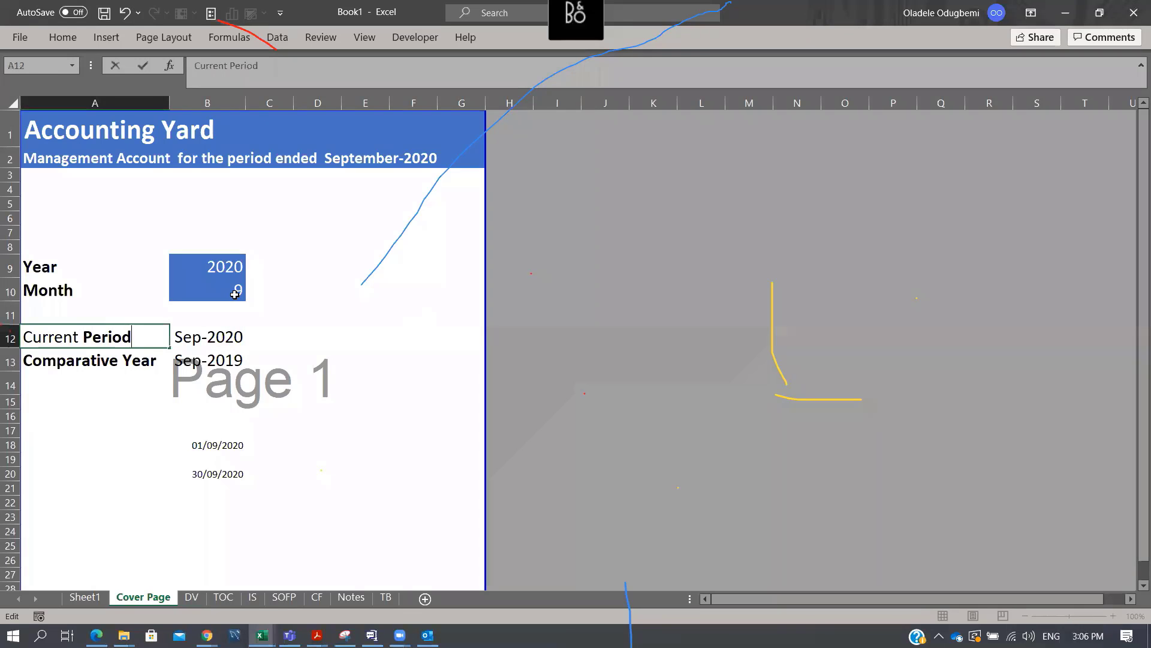
pyautogui.press('Return')
# Change the label in A13 to Comparative Period
pyautogui.press('F2')
pyautogui.press('BackSpace')
pyautogui.press('BackSpace')
pyautogui.press('BackSpace')
pyautogui.press('BackSpace')
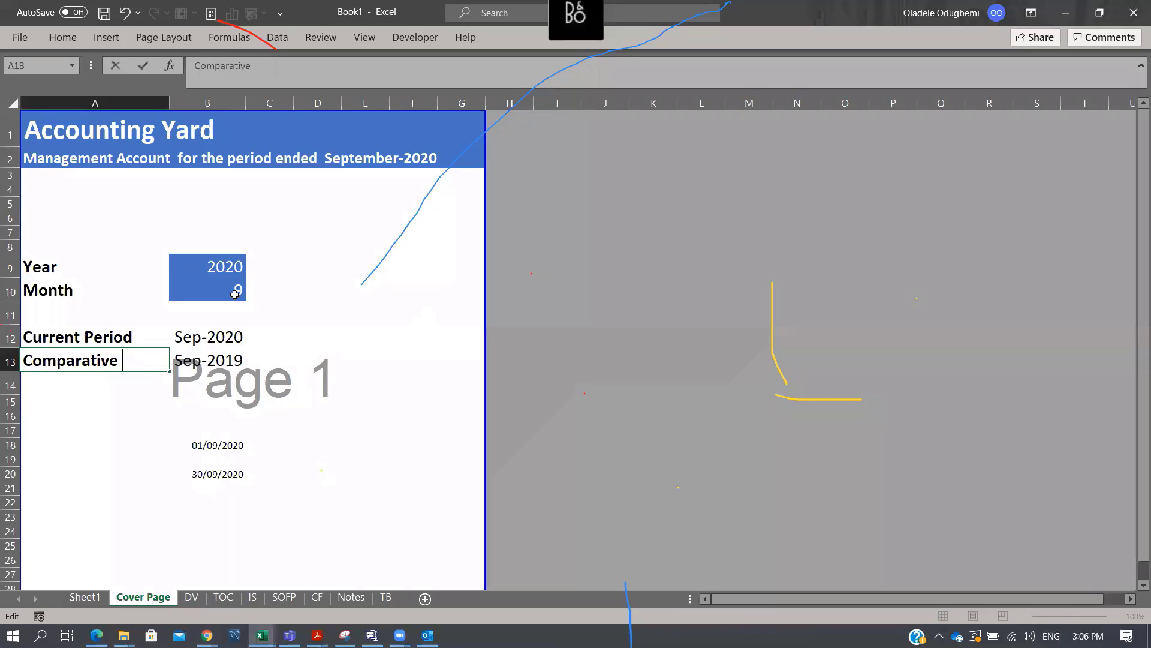
pyautogui.write('Period')
pyautogui.hotkey('ctrl', 'Return')
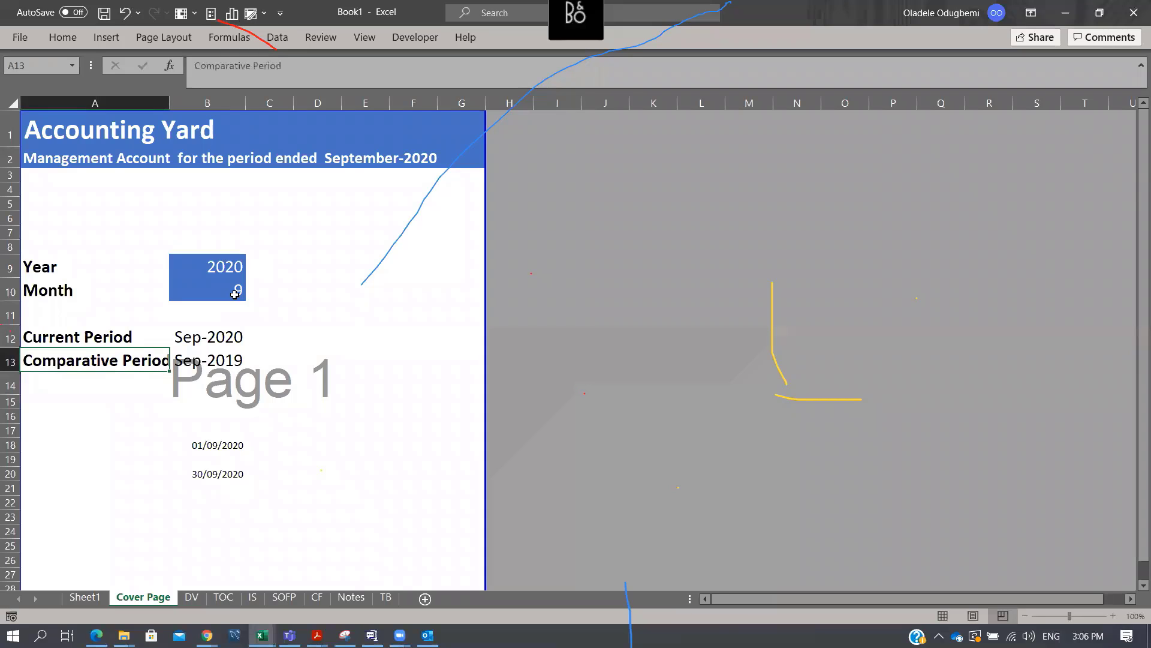
# Define the name curPeriod for the Current Period date in B12
pyautogui.click(236, 340)
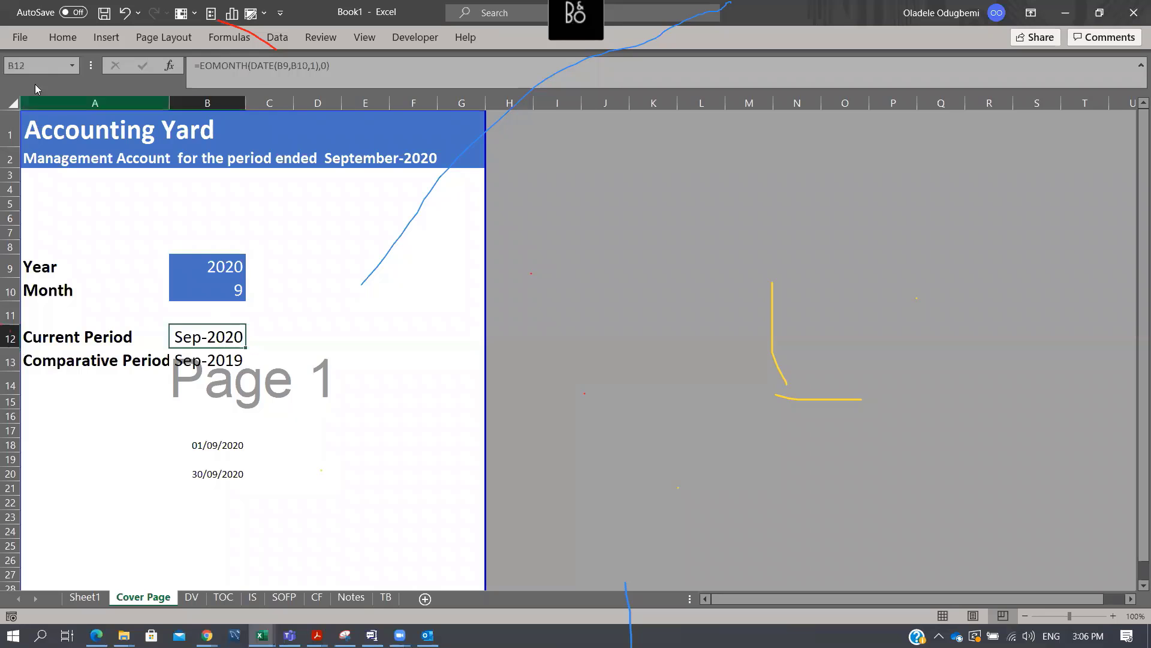
pyautogui.click(39, 67)
pyautogui.write('cur')
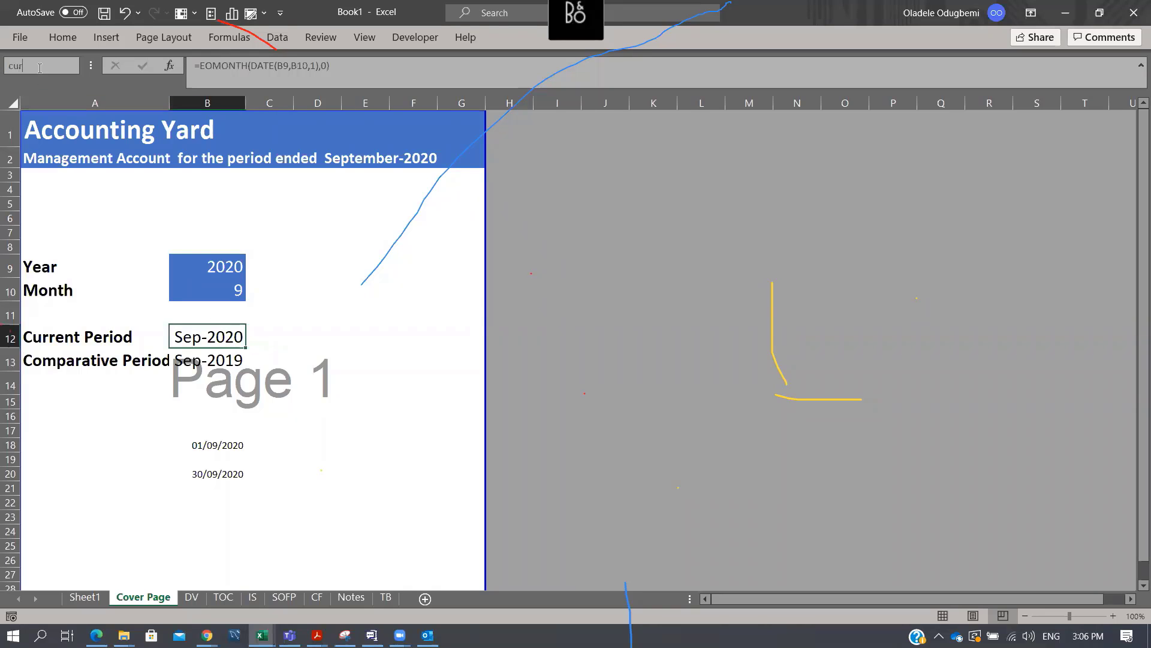
pyautogui.write('Period')
pyautogui.press('Return')
# Define the name comPeriod for the Comparative Period date in B13, and check the name assigned to B12
pyautogui.click(210, 361)
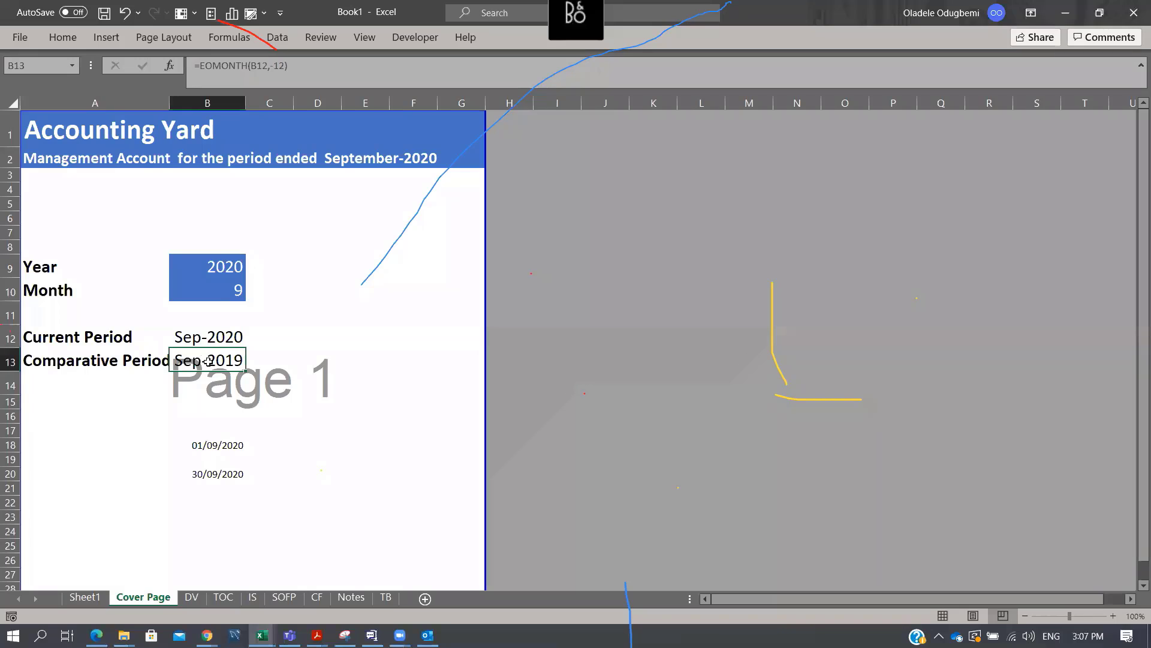
pyautogui.click(38, 66)
pyautogui.write('Co,p')
pyautogui.write('co')
pyautogui.write('mPeriod')
pyautogui.press('Return')
pyautogui.press('Up')
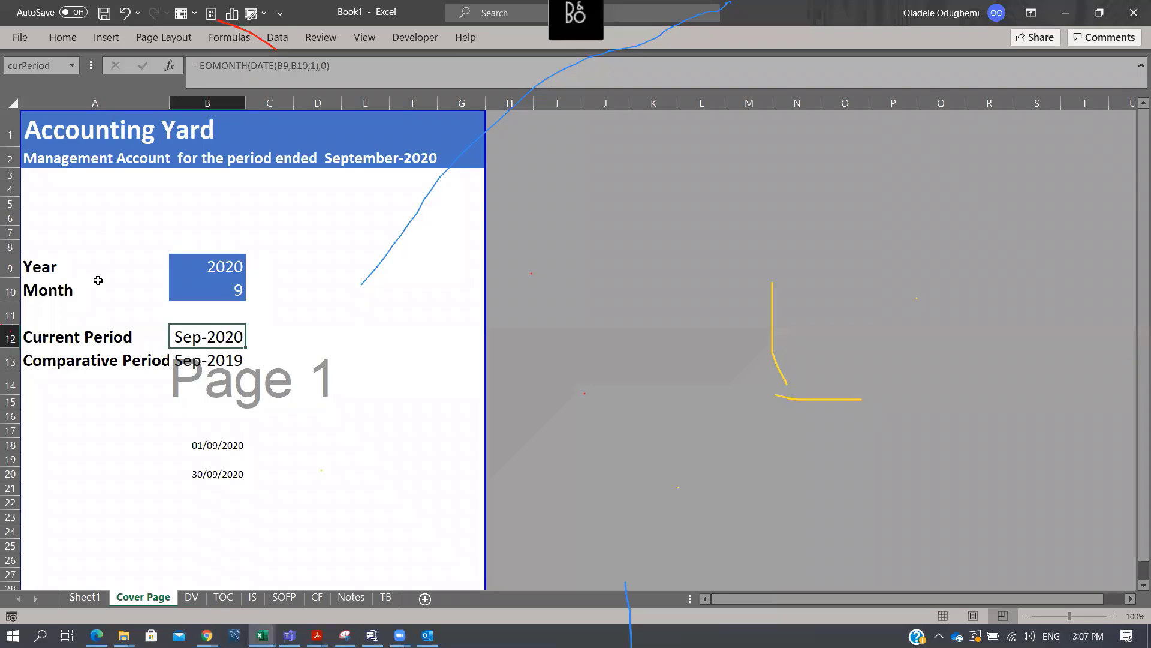
# Replace the B12 reference in the A2 subtitle formula with the name curPeriod
pyautogui.click(257, 519)
pyautogui.click(429, 485)
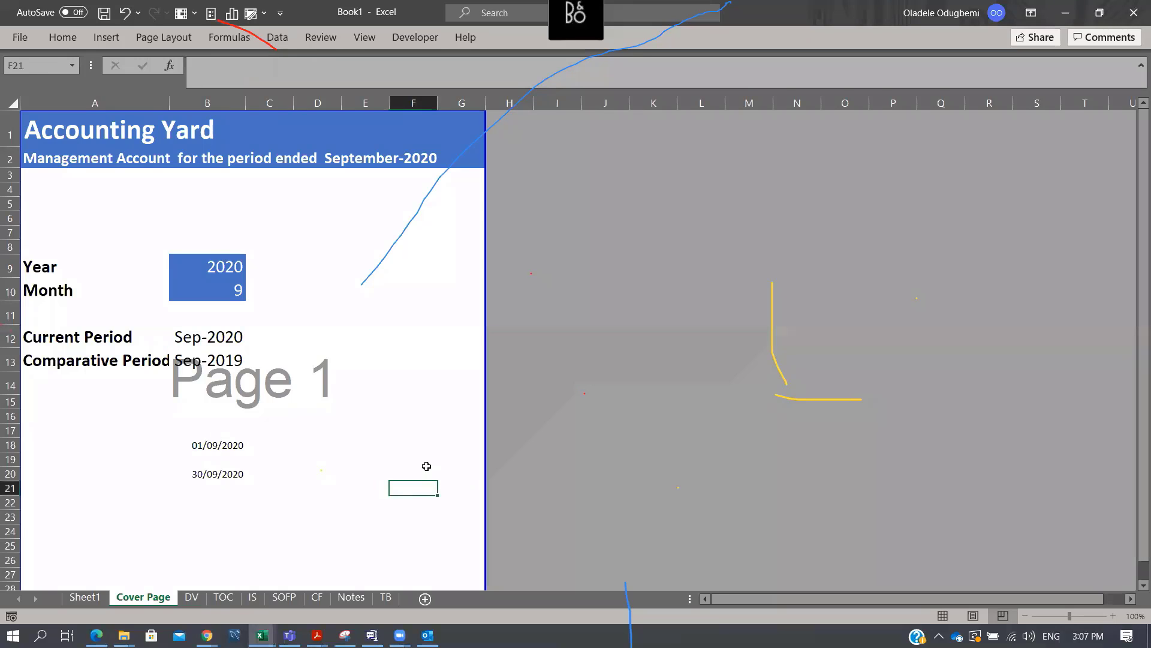
pyautogui.click(33, 160)
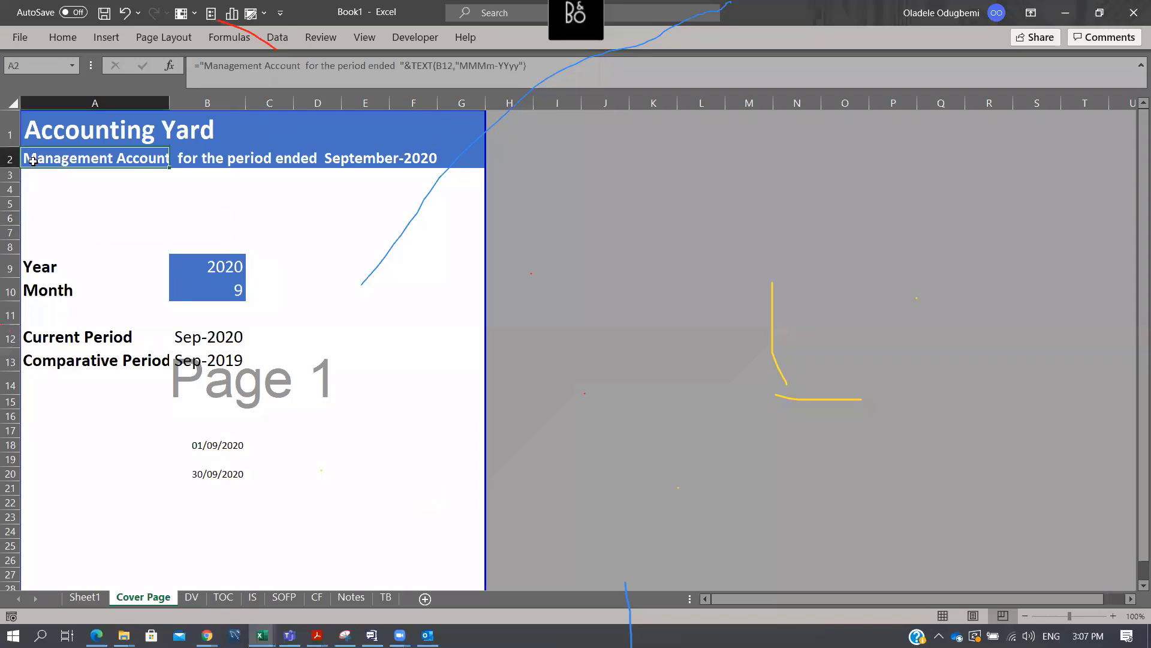
pyautogui.click(454, 67)
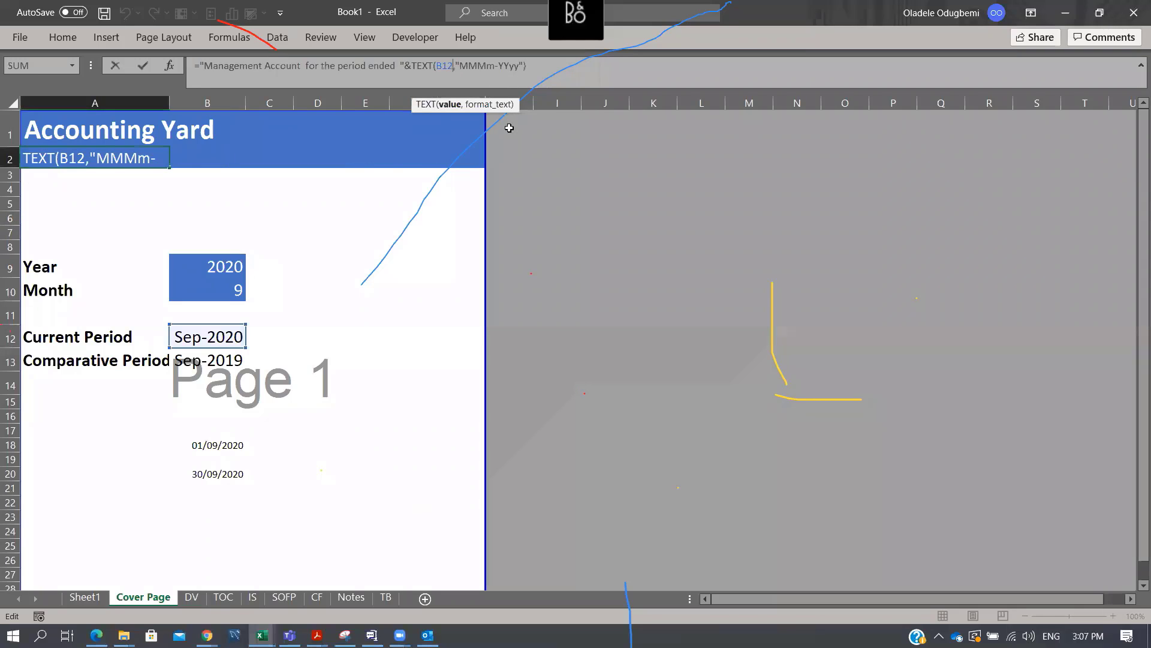
pyautogui.press('BackSpace')
pyautogui.press('BackSpace')
pyautogui.press('BackSpace')
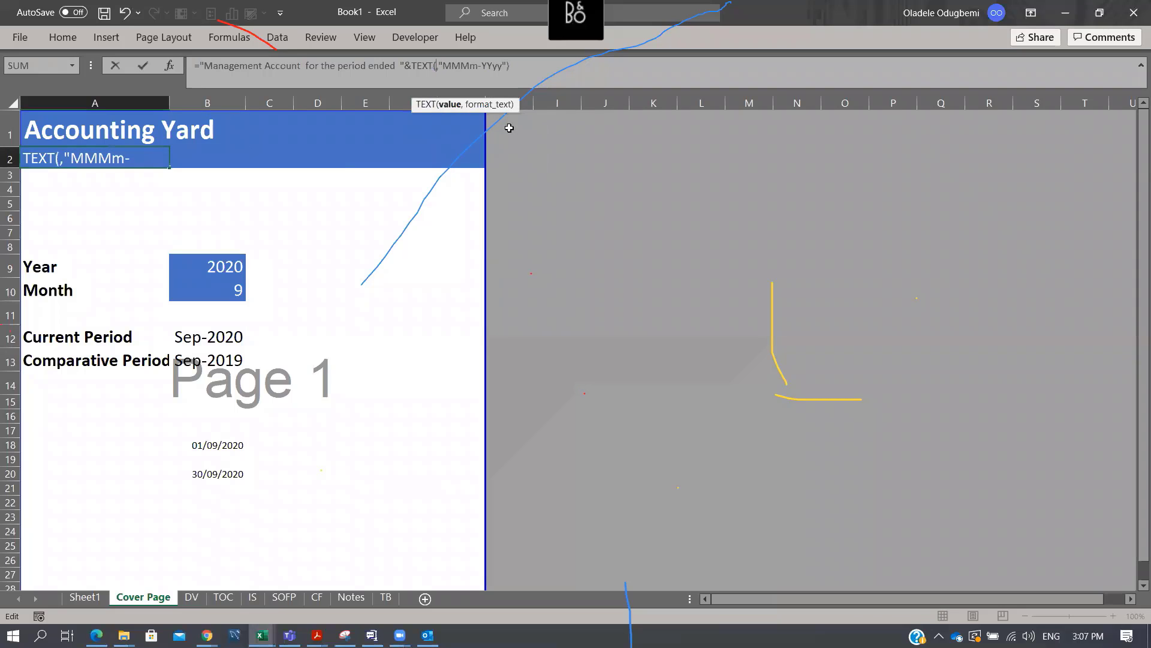
pyautogui.write('cur')
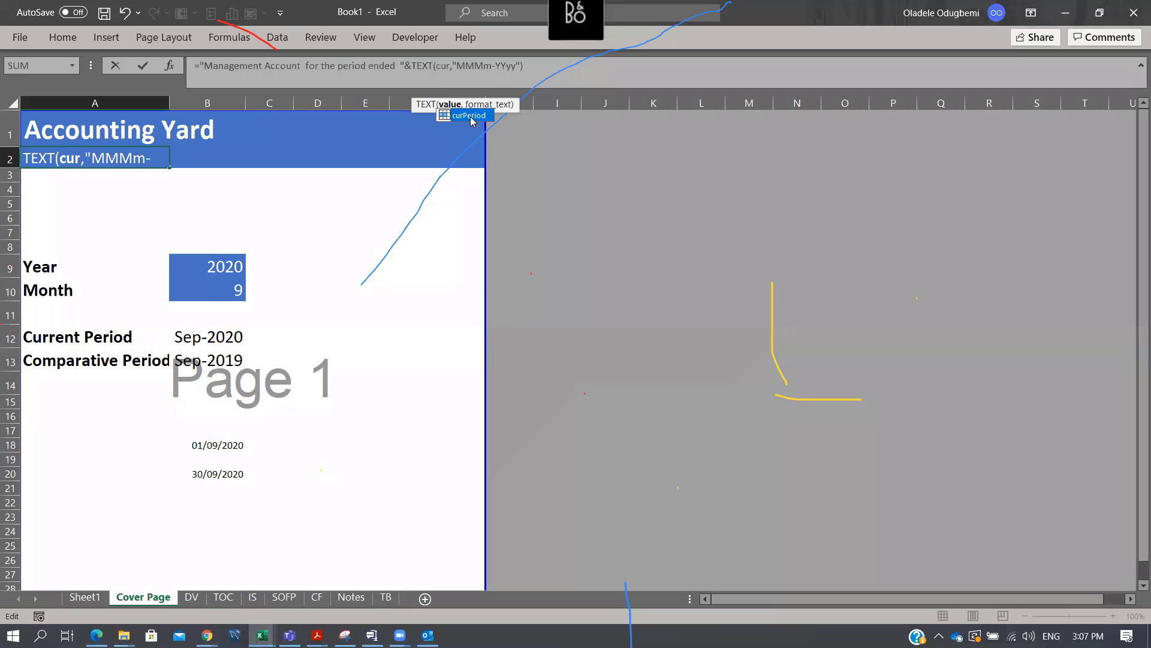
pyautogui.doubleClick(470, 116)
pyautogui.press('Return')
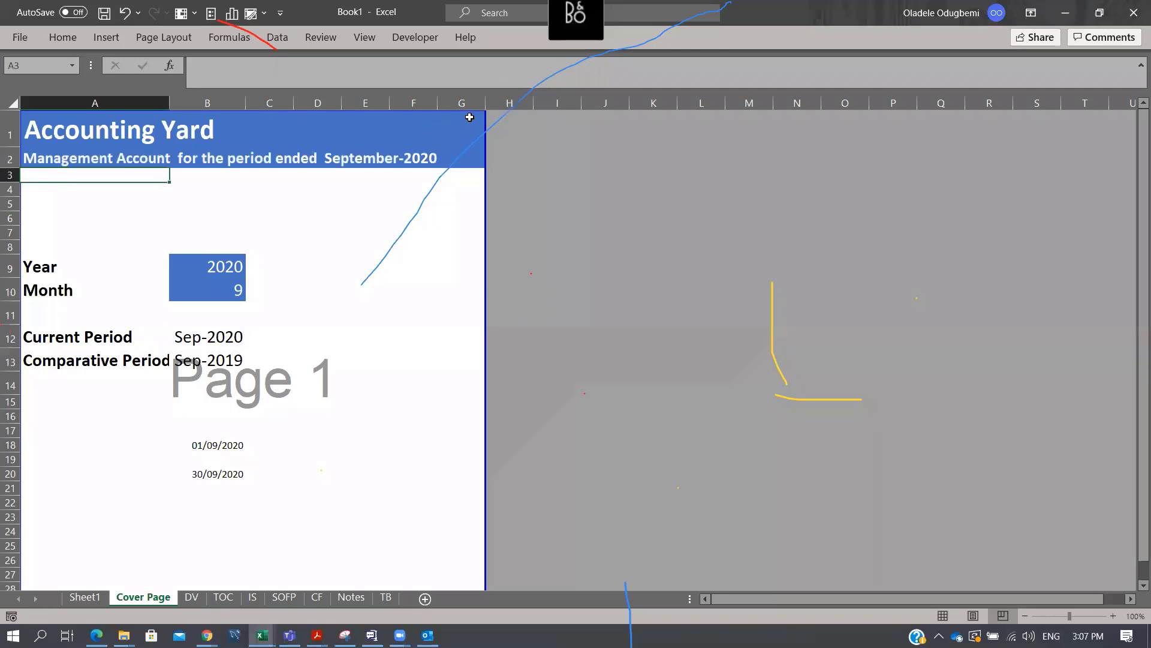
pyautogui.press('Up')
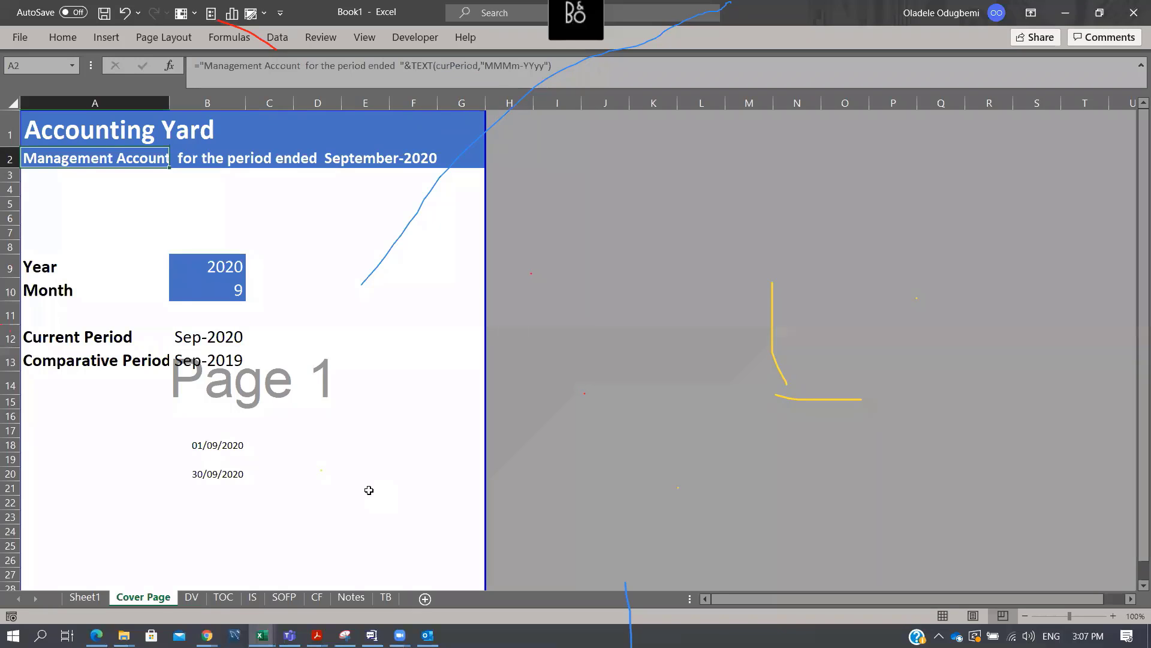
# Link cell A1 of the TOC sheet to the company title in A1 of the Cover Page sheet
pyautogui.click(190, 598)
pyautogui.click(221, 598)
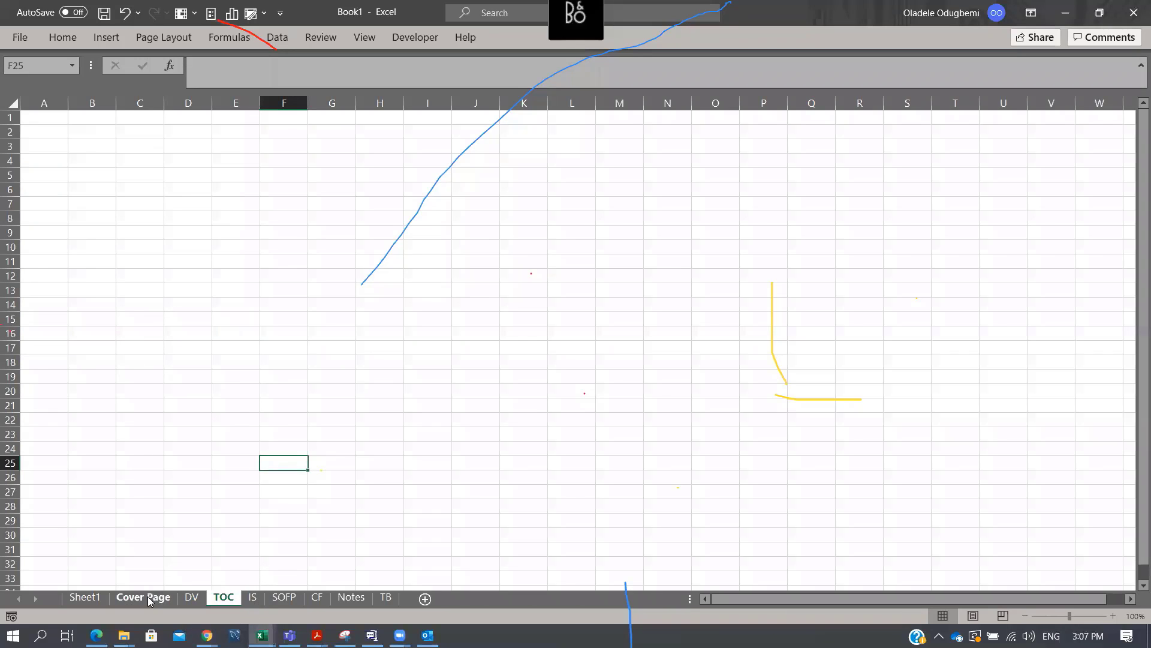
pyautogui.click(149, 600)
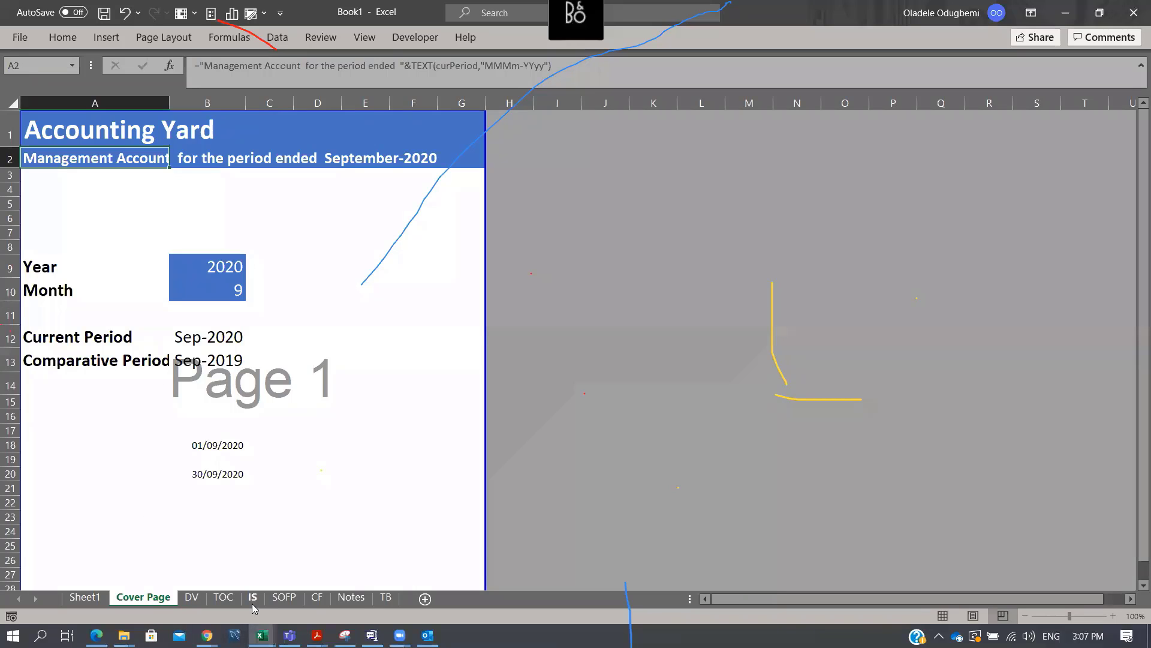
pyautogui.click(229, 603)
pyautogui.click(40, 119)
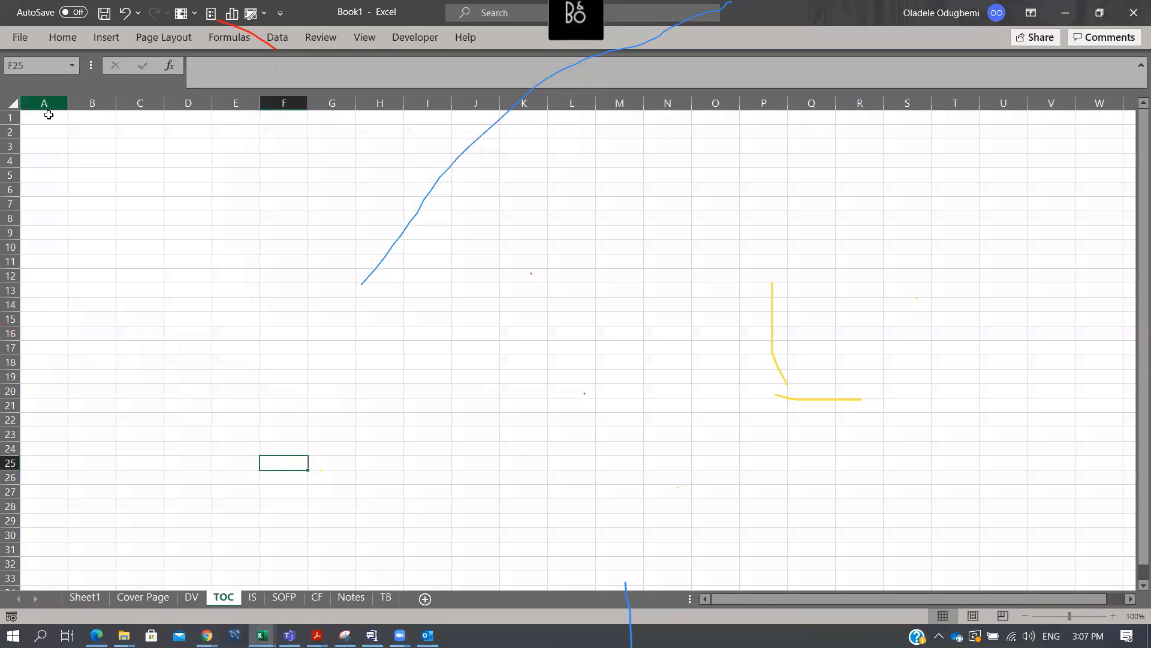
pyautogui.write('-')
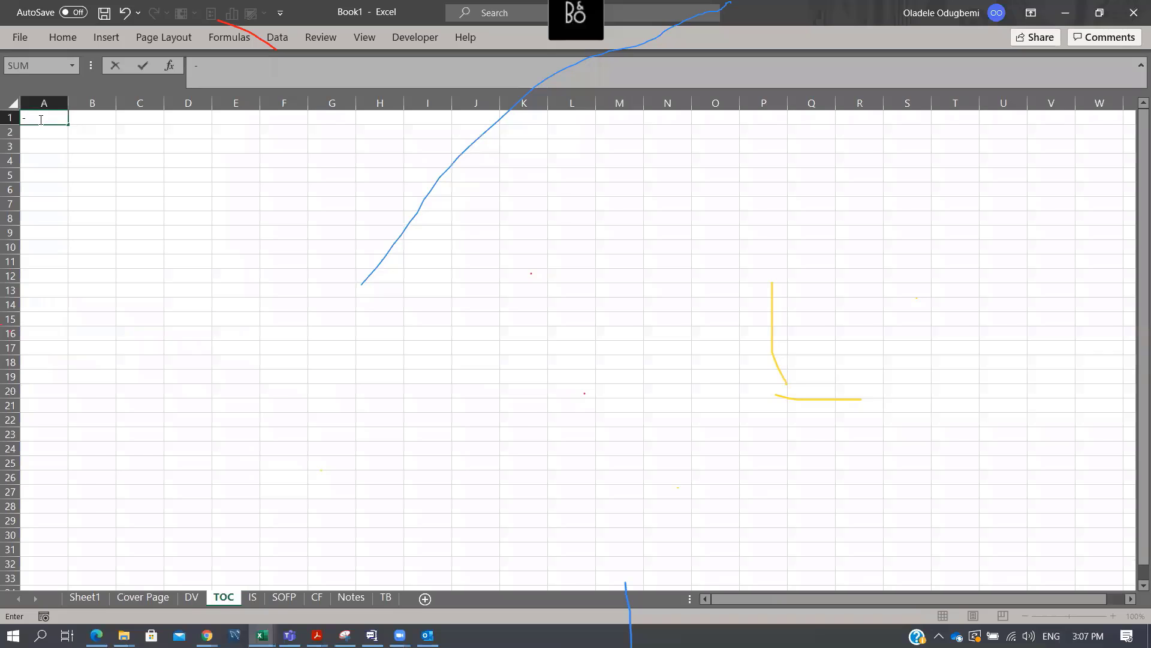
pyautogui.press('BackSpace')
pyautogui.write('=')
pyautogui.click(143, 596)
pyautogui.click(37, 122)
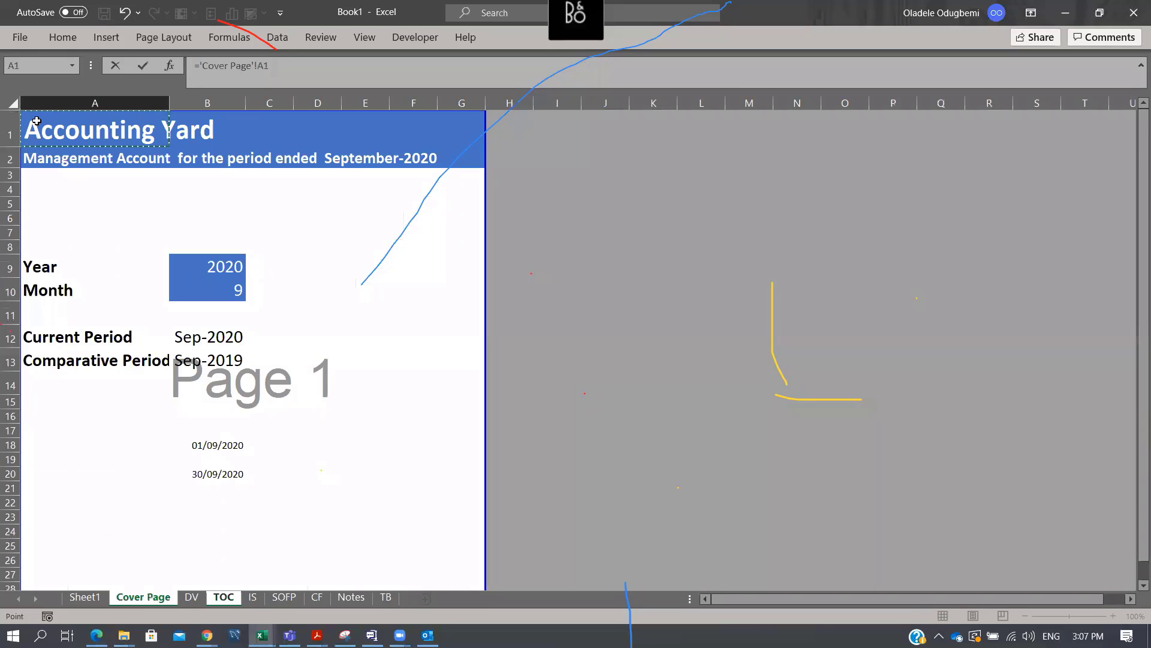
pyautogui.press('Return')
# Fill the link formula from A1 down to A2 on the TOC sheet
pyautogui.press('Up')
pyautogui.hotkey('shift', 'Down')
pyautogui.hotkey('ctrl', 'd')
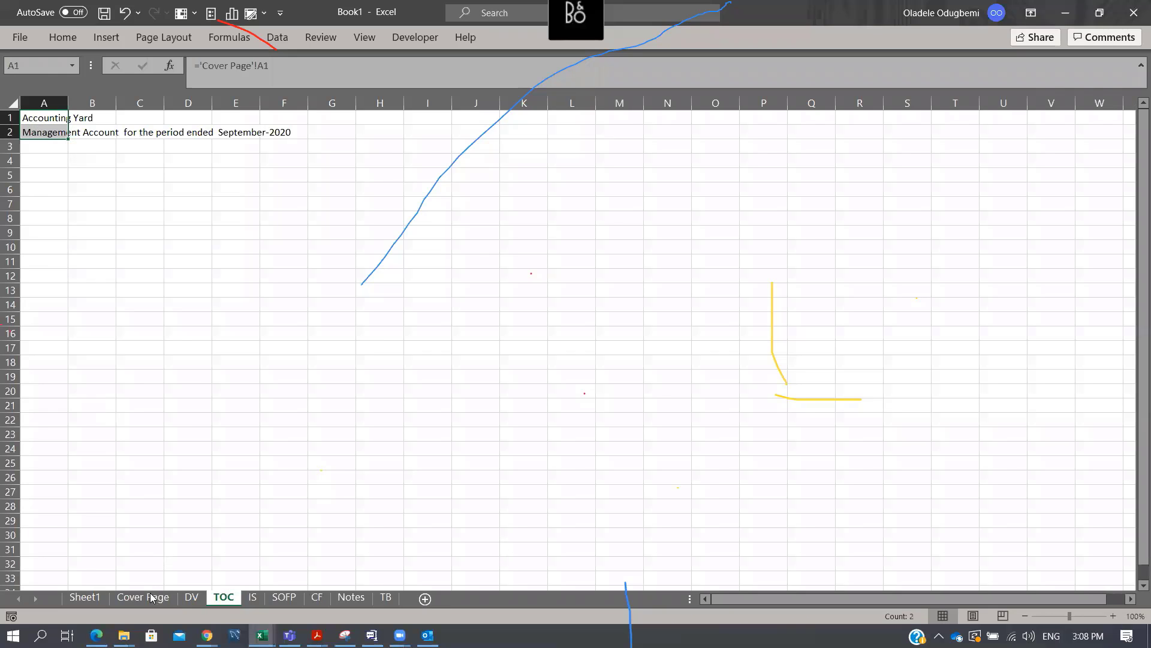
# Copy the formatting of rows 1 and 2 on the Cover Page onto rows 1 and 2 of the TOC sheet
pyautogui.click(151, 597)
pyautogui.click(13, 132)
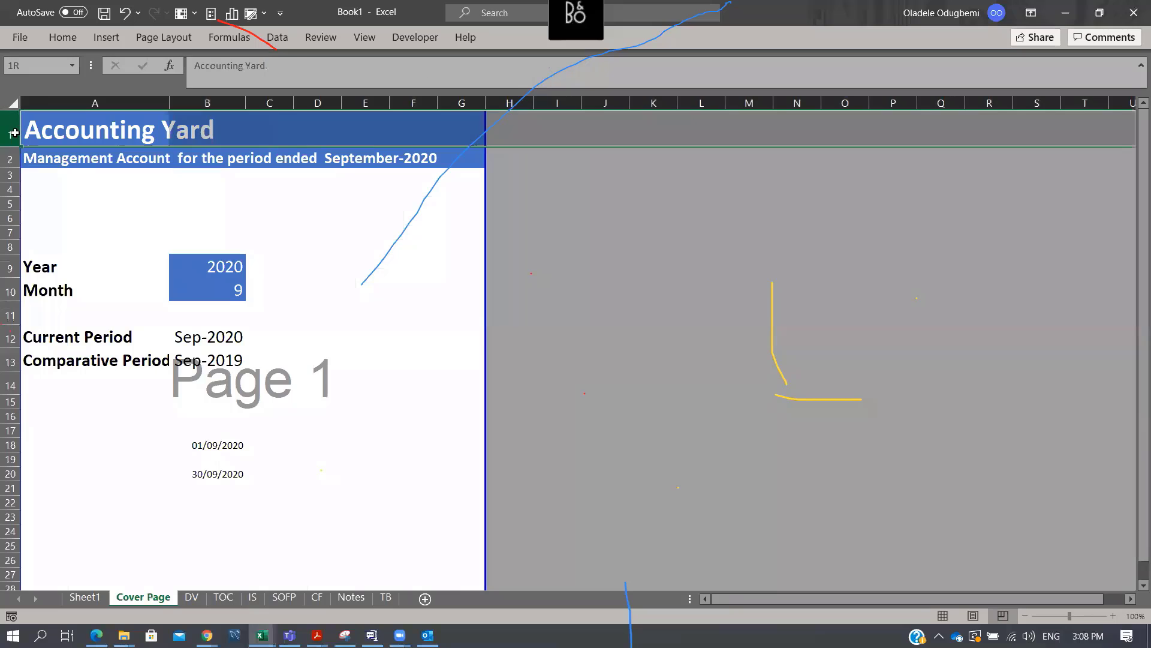
pyautogui.moveTo(14, 132); pyautogui.dragTo(15, 160)
pyautogui.click(51, 36)
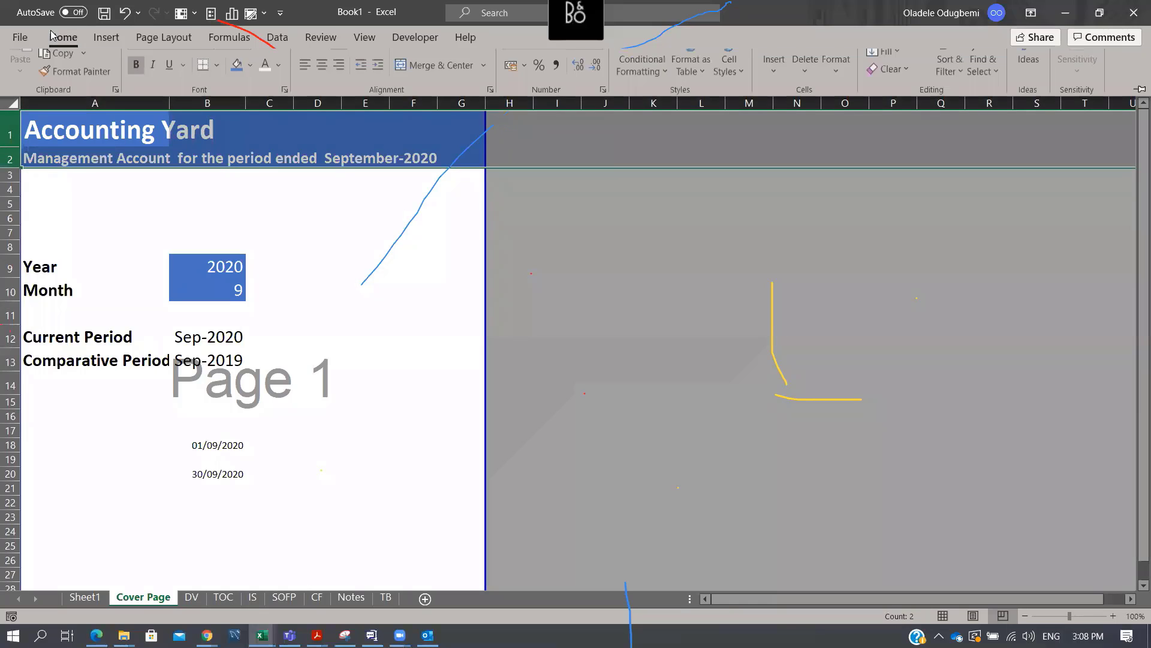
pyautogui.click(77, 96)
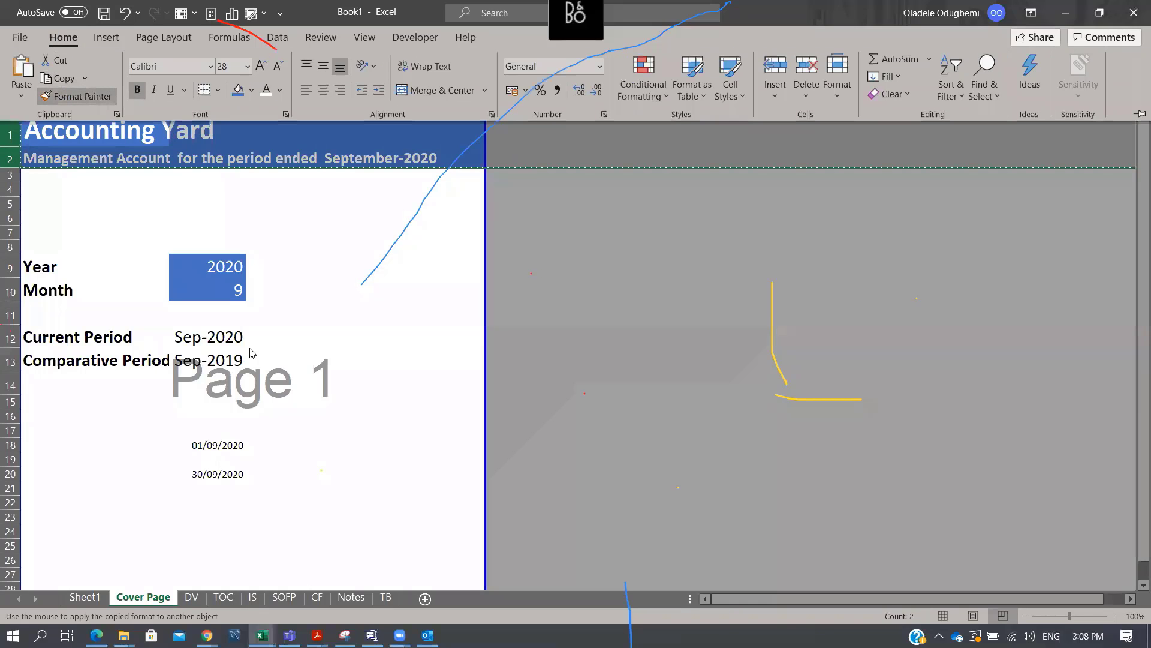
pyautogui.click(234, 601)
pyautogui.click(232, 598)
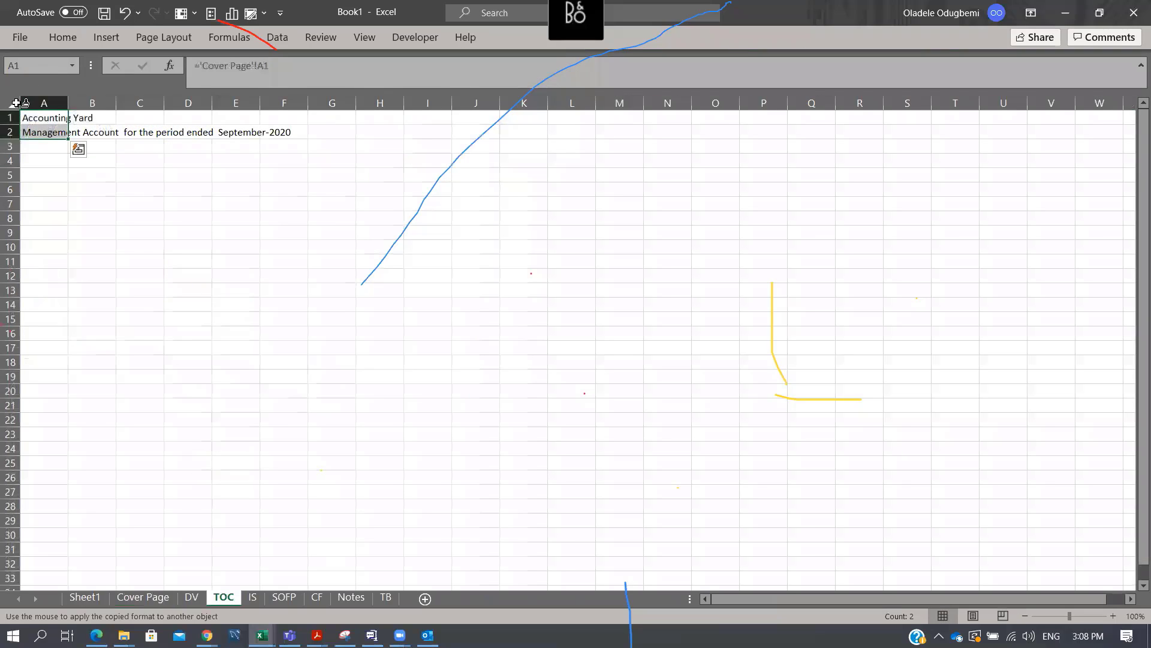
pyautogui.moveTo(10, 117); pyautogui.dragTo(10, 133)
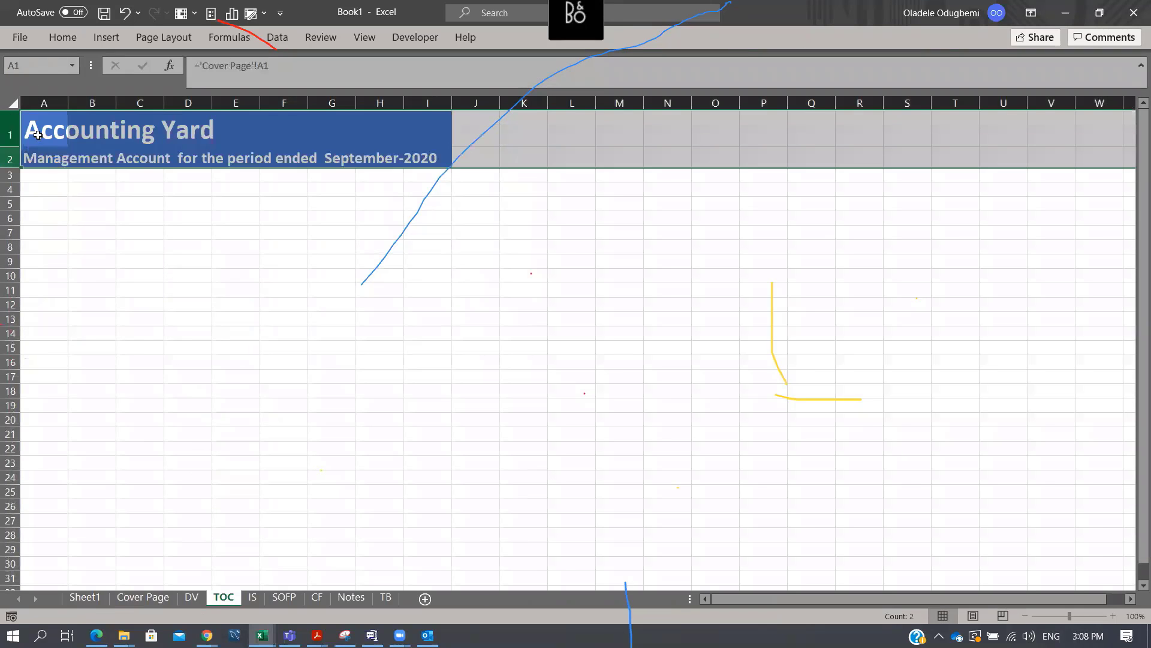
pyautogui.click(322, 219)
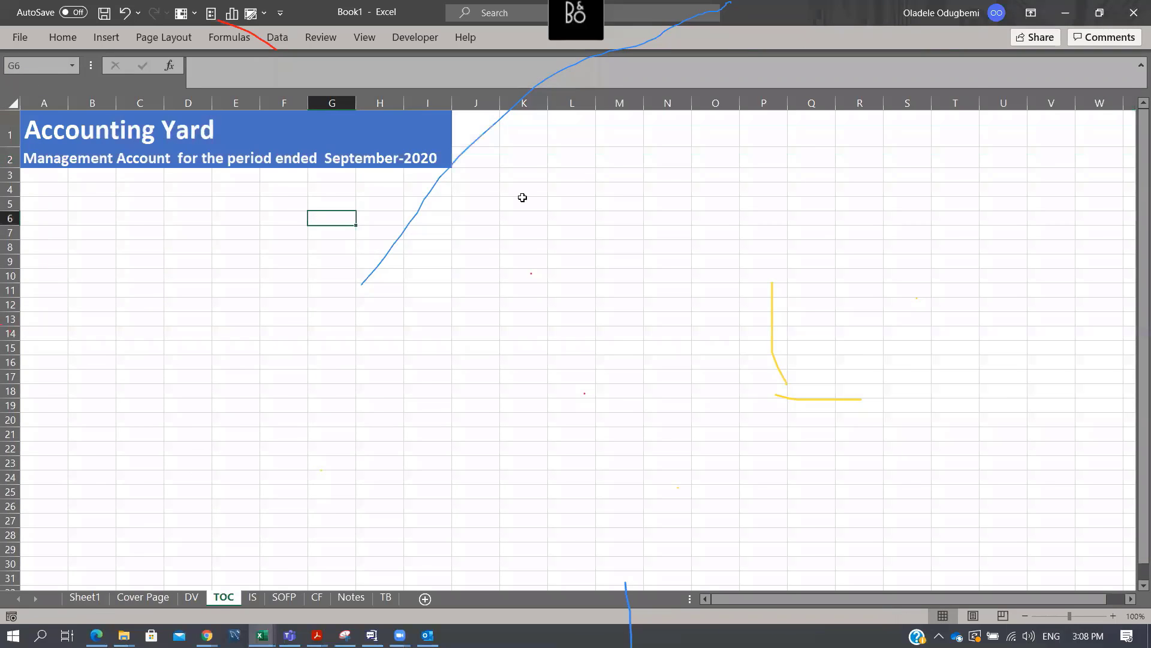
pyautogui.click(1017, 86)
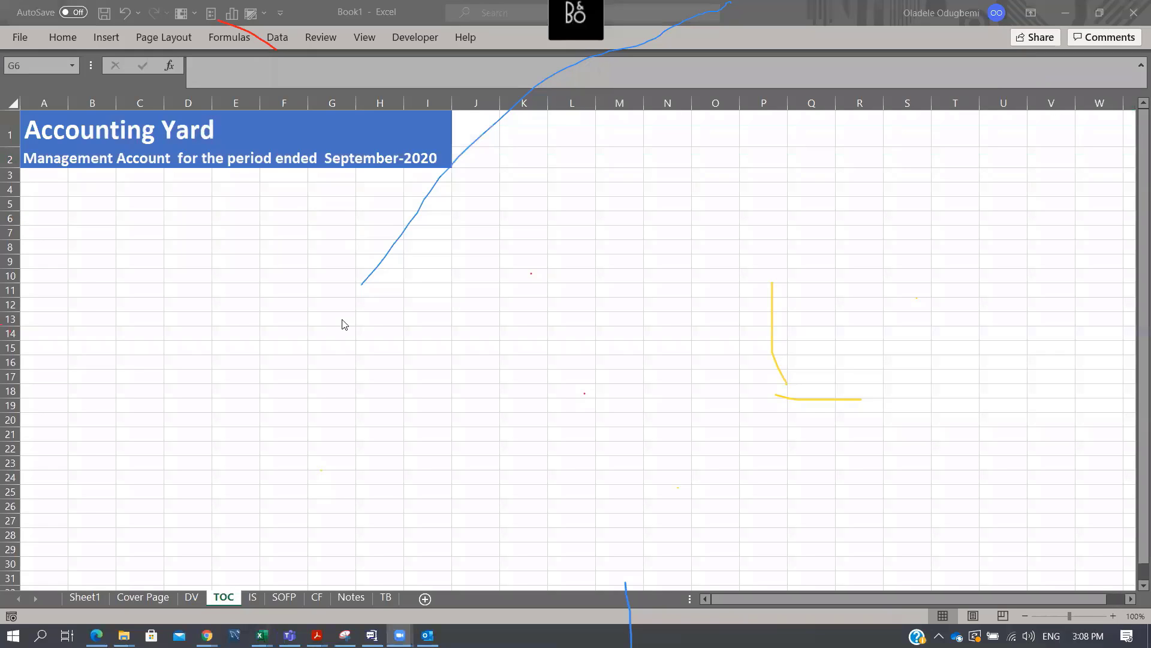
pyautogui.click(324, 282)
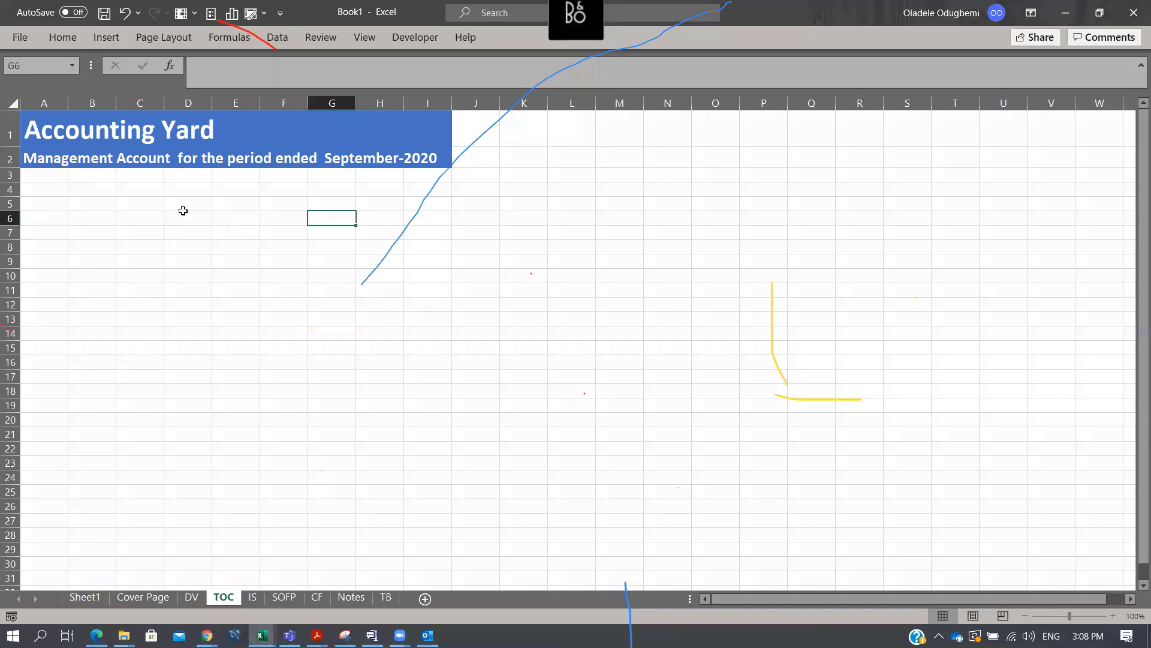
pyautogui.click(518, 200)
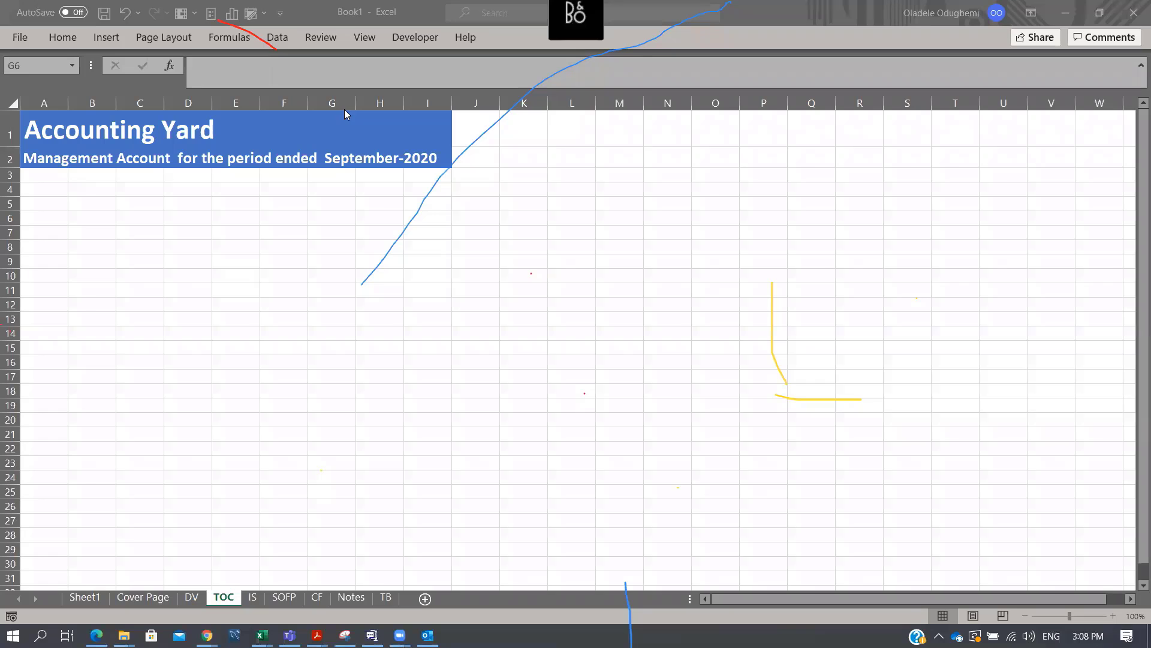
# Enter the contents entries Income Statement in B5 and Statement of Financial Position in B6 of the TOC sheet
pyautogui.click(100, 203)
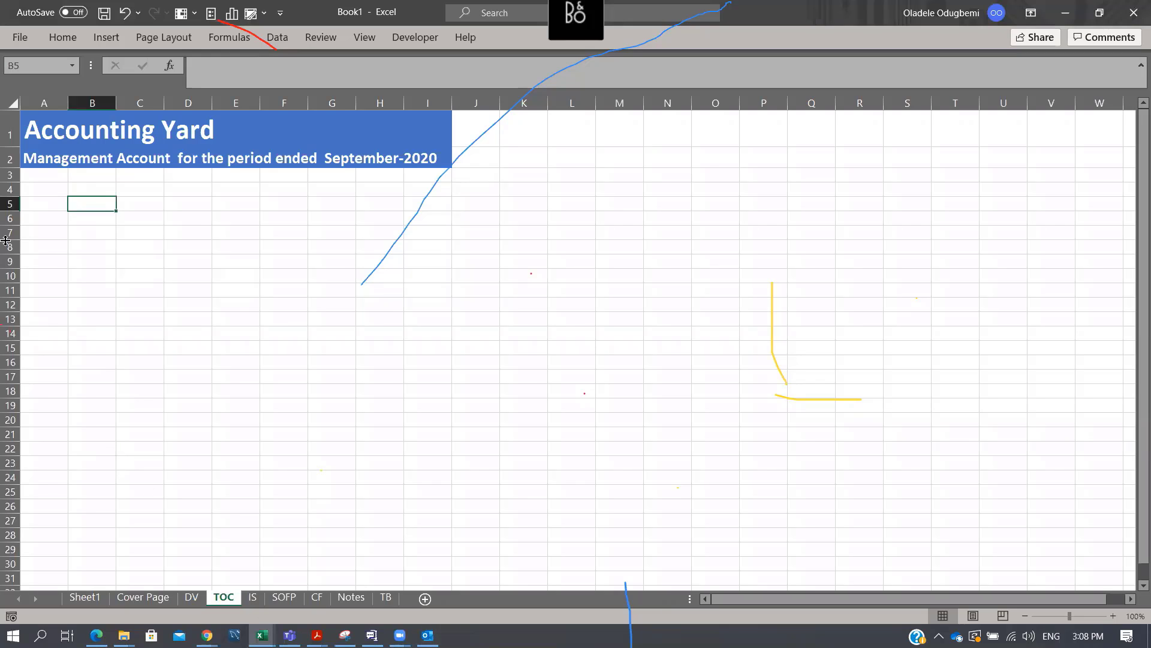
pyautogui.write('Income ')
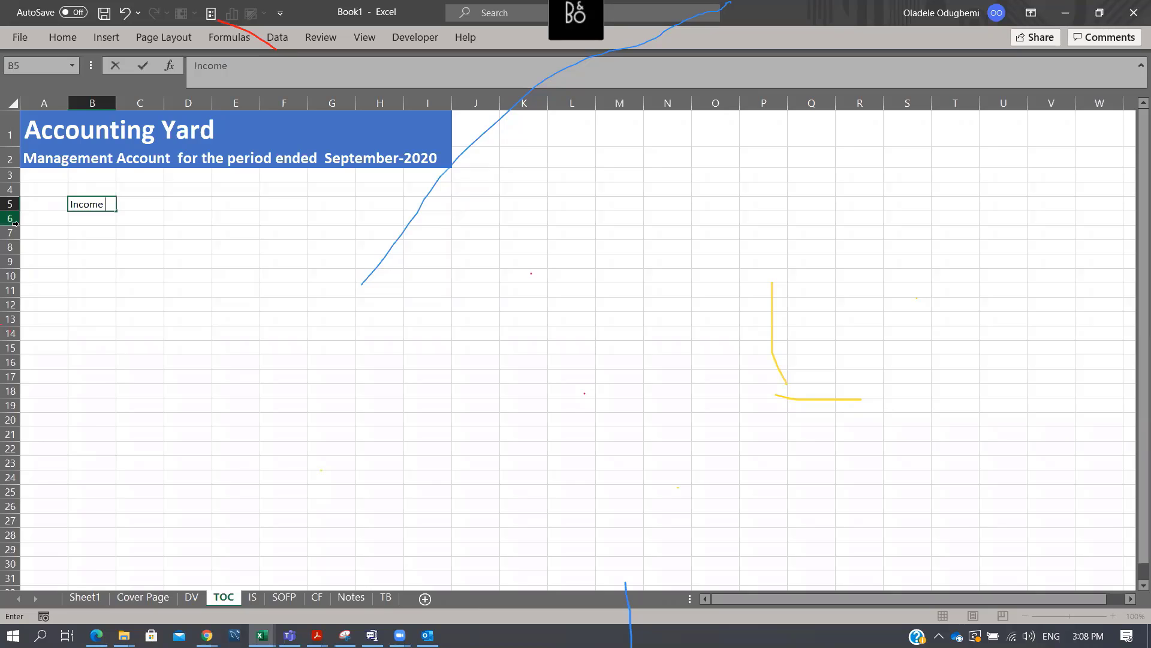
pyautogui.write('Statement')
pyautogui.press('Return')
pyautogui.write('S')
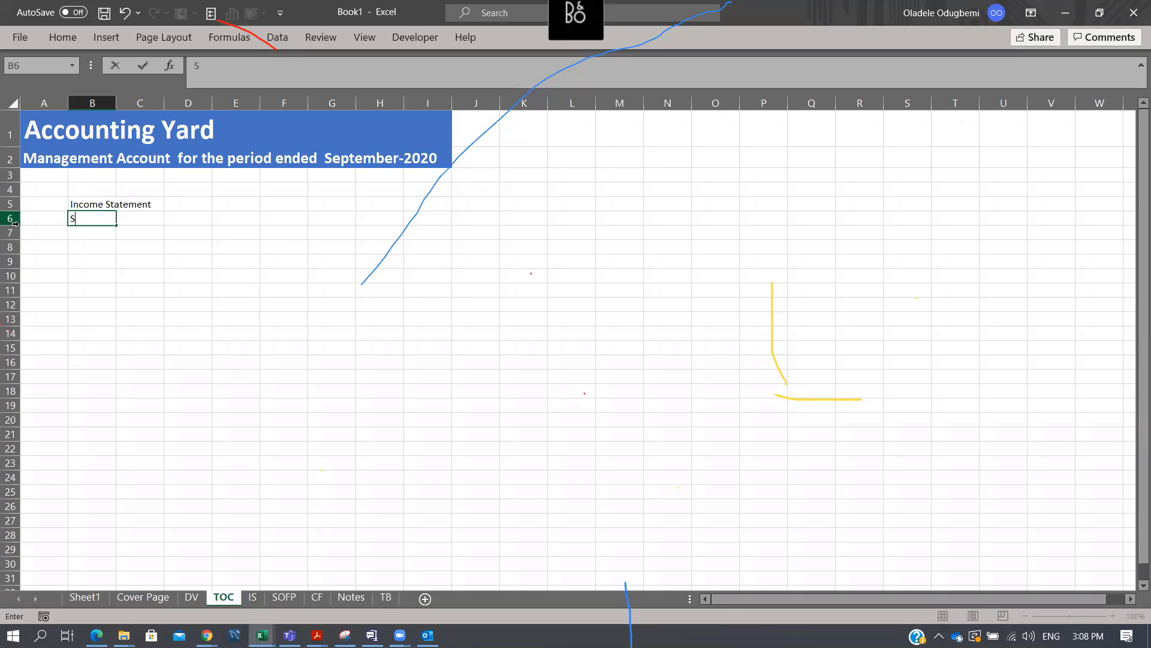
pyautogui.write('tatement of')
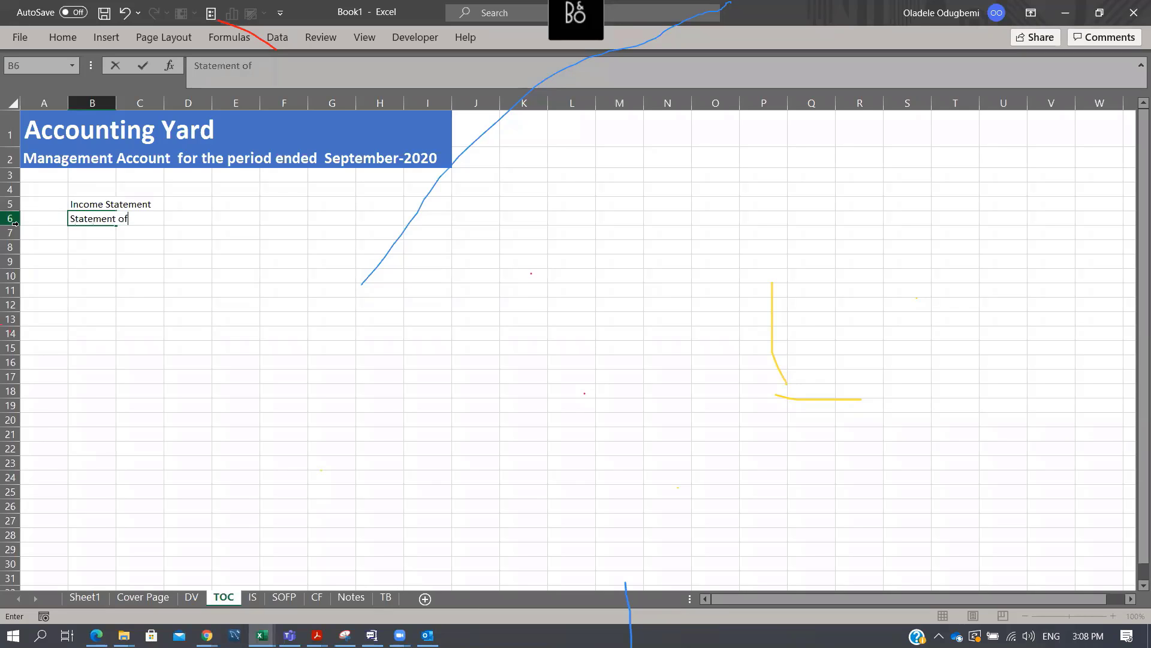
pyautogui.write(' Financial ')
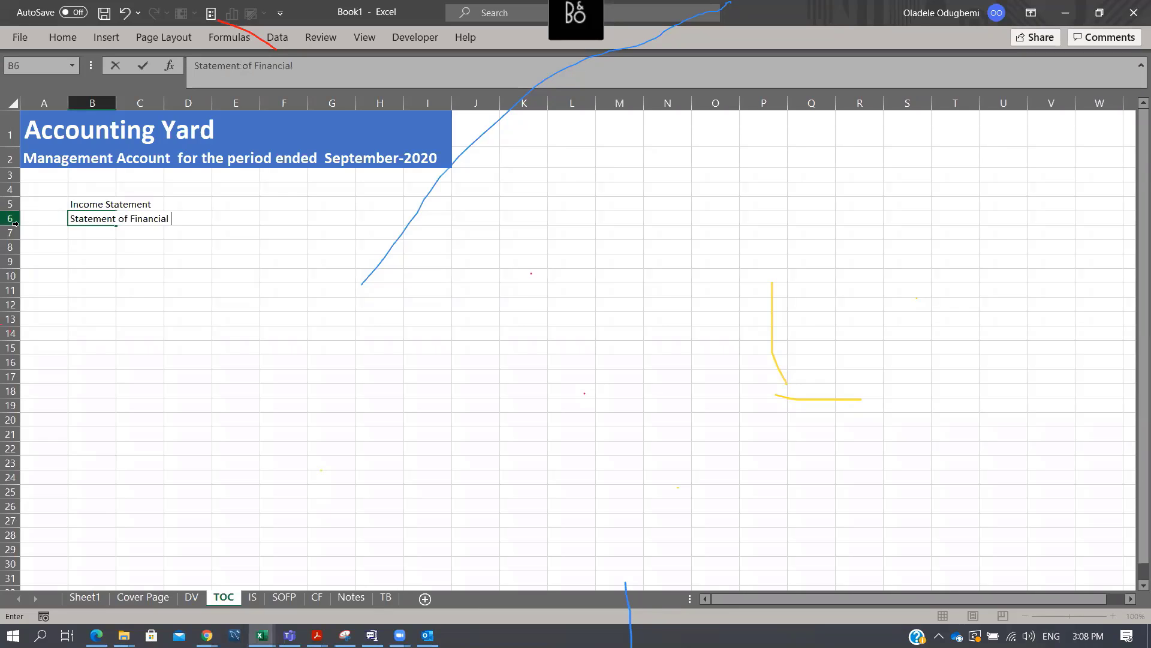
pyautogui.write('Position')
pyautogui.press('Return')
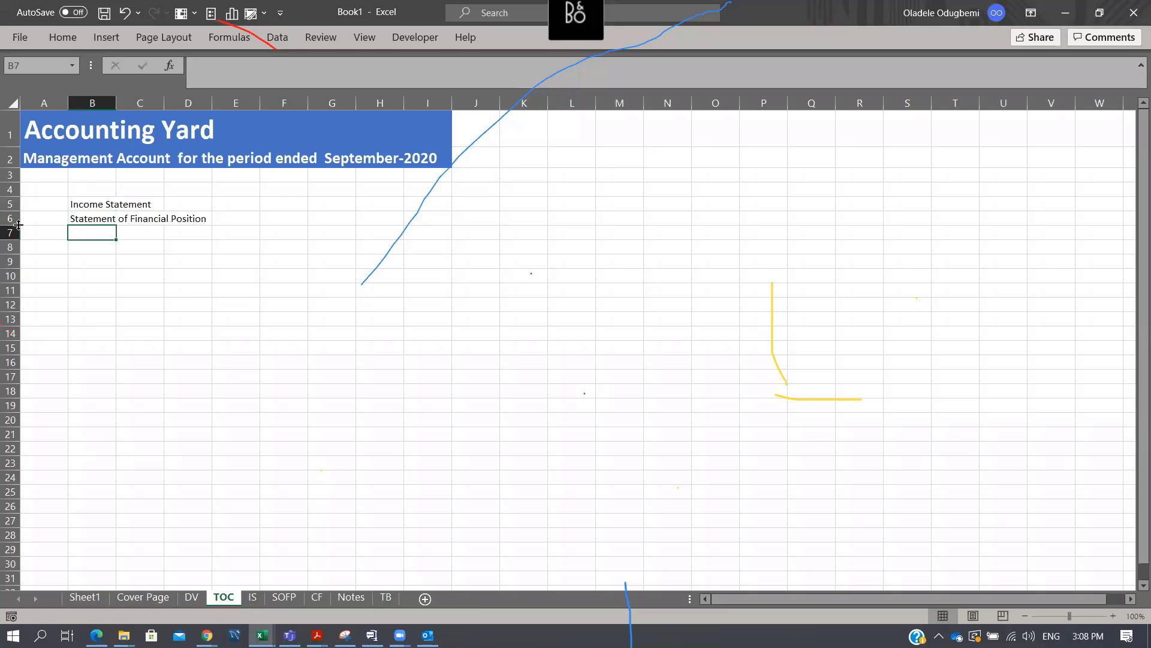
# Add the contents entries Cashflow Statement, Notes and Trial Balance in B7 to B9
pyautogui.write('Cashflow S')
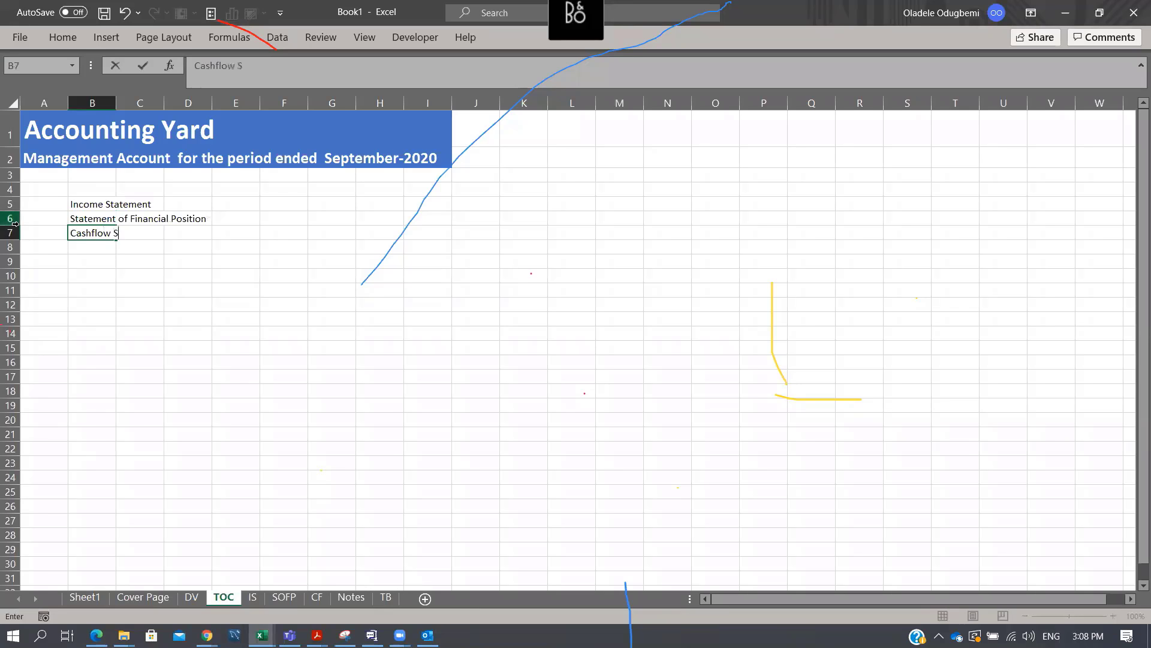
pyautogui.write('tatement')
pyautogui.press('Return')
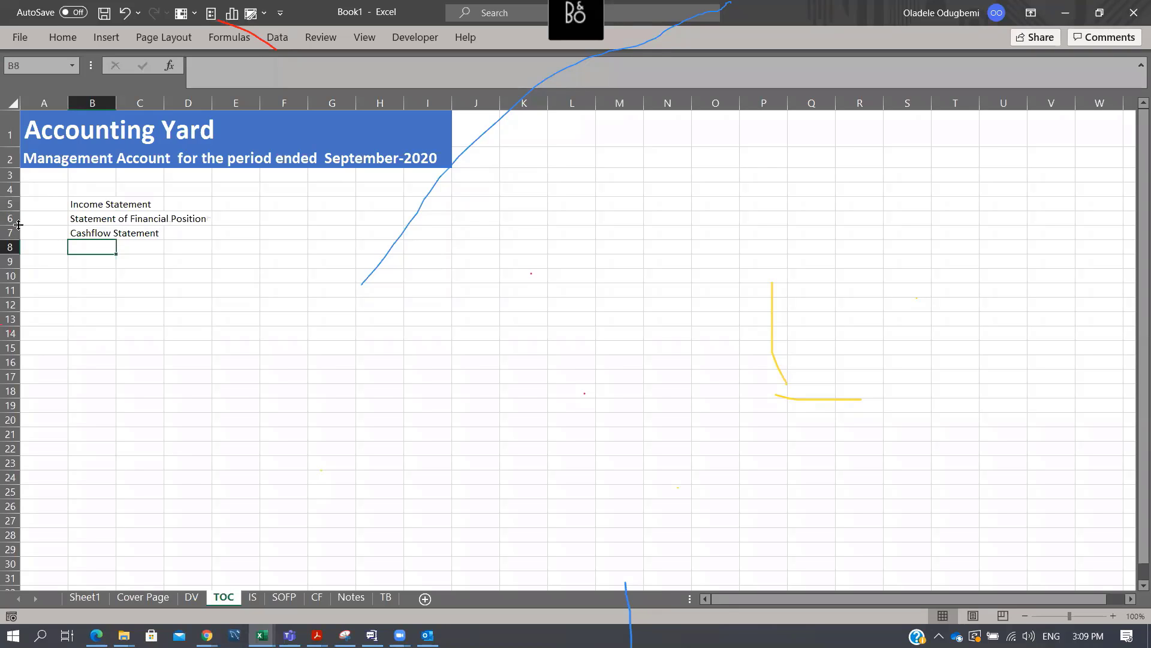
pyautogui.write('Notes')
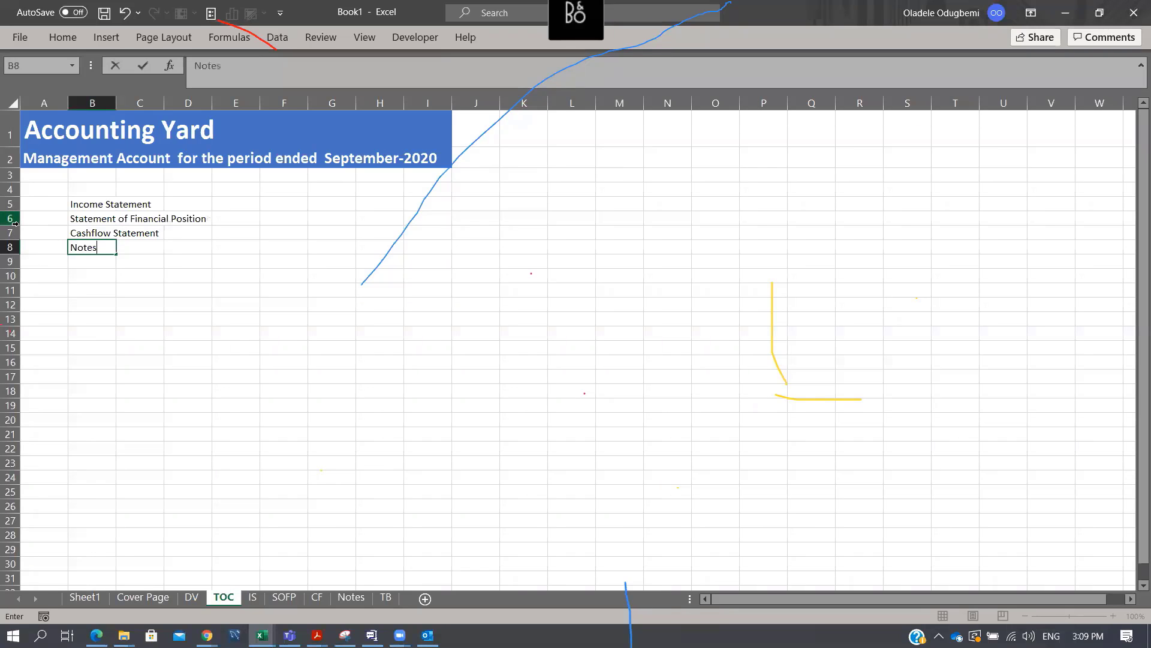
pyautogui.press('Return')
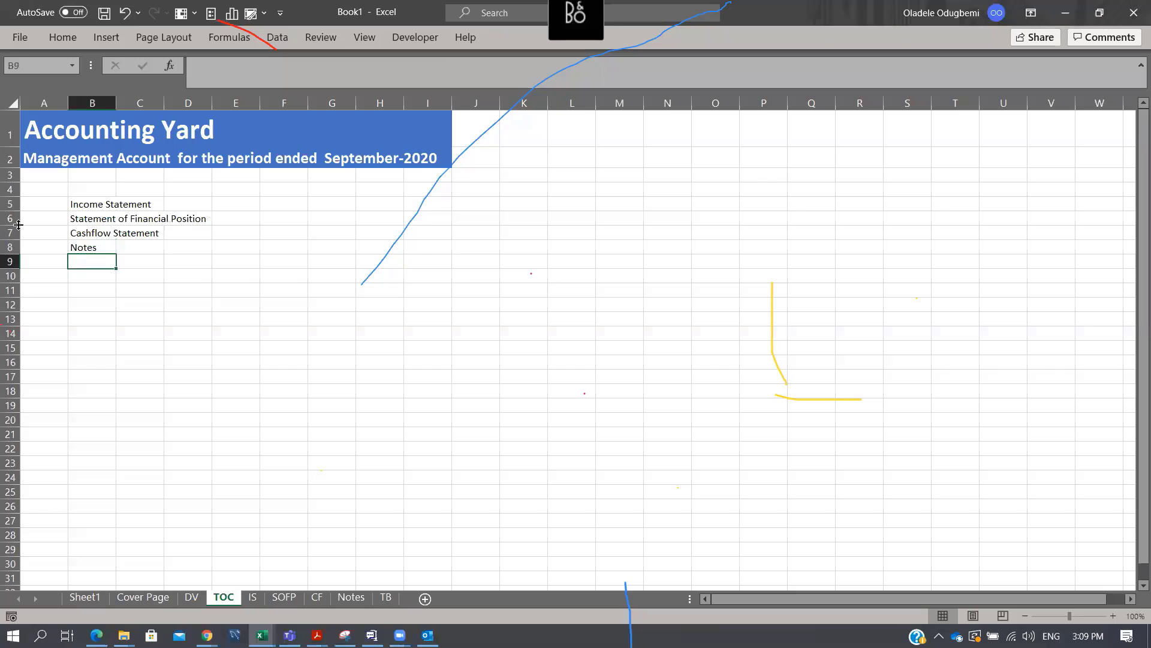
pyautogui.write('Tria')
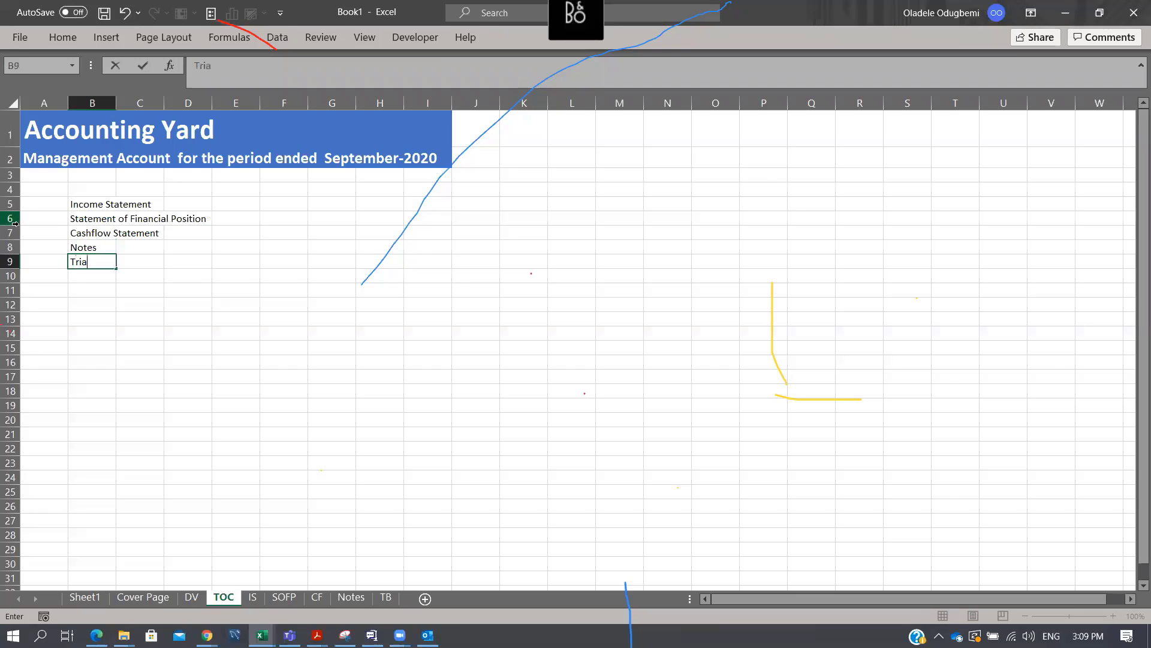
pyautogui.write('l Balance')
pyautogui.press('Return')
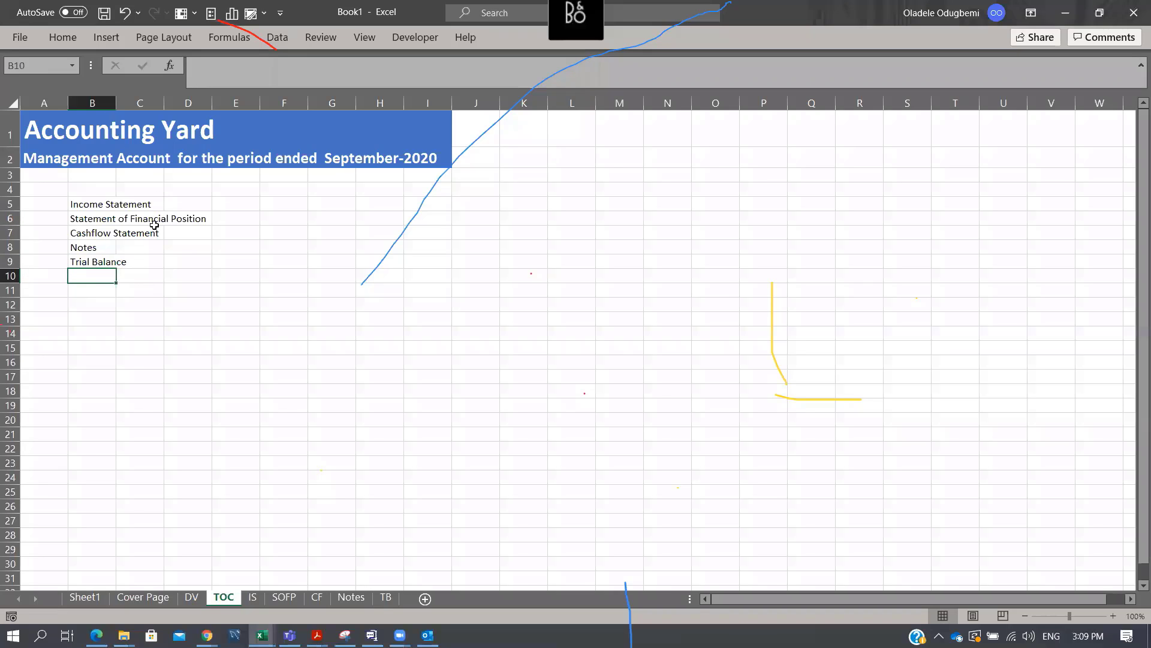
# Make the contents entries in B5:B9 bold
pyautogui.moveTo(92, 206); pyautogui.dragTo(102, 271)
pyautogui.hotkey('ctrl', 'b')
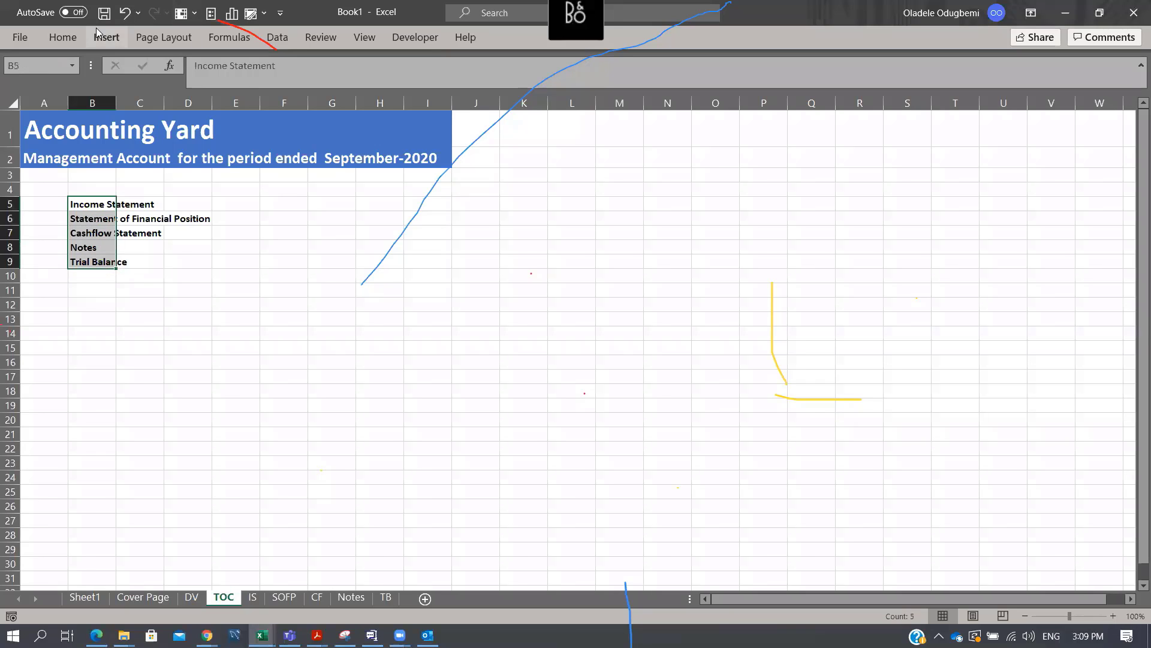
# Set the font size of the contents entries in B5:B9 to 16
pyautogui.click(75, 40)
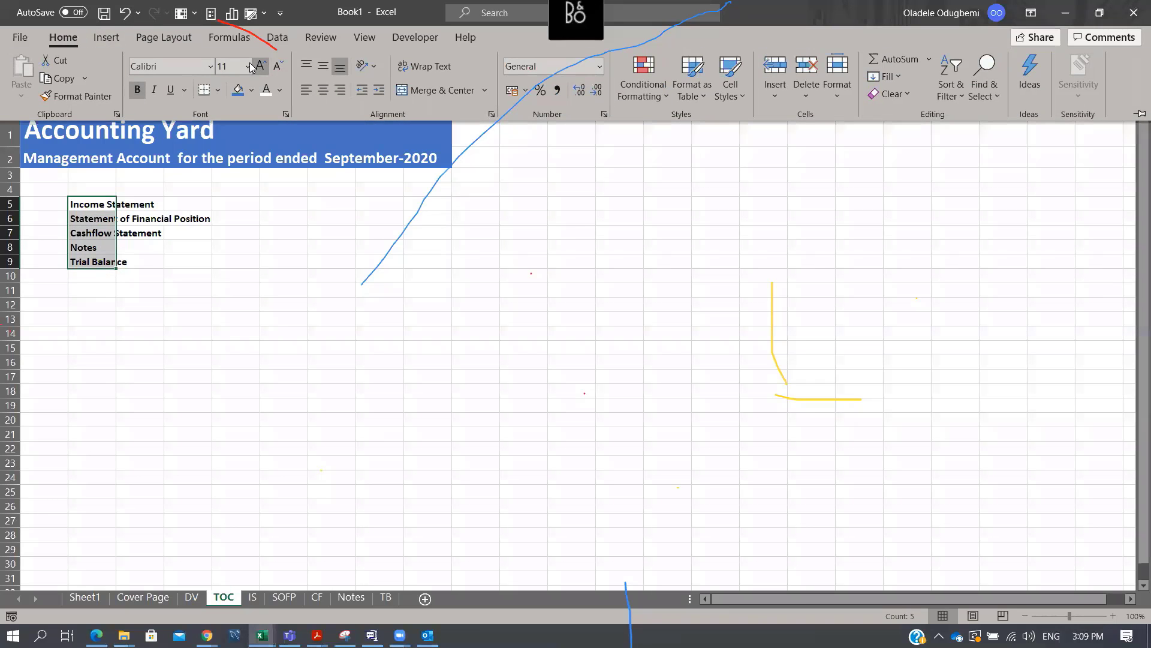
pyautogui.click(247, 66)
pyautogui.click(229, 194)
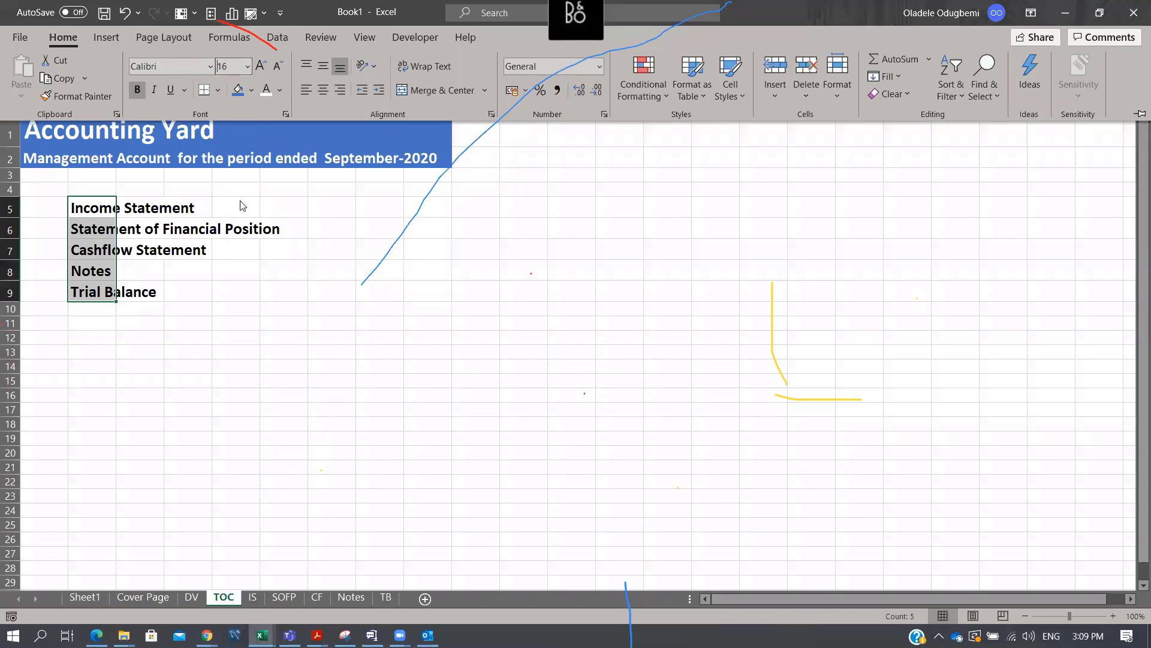
# Hyperlink the Income Statement entry in B5 to the IS sheet within this workbook
pyautogui.click(104, 206)
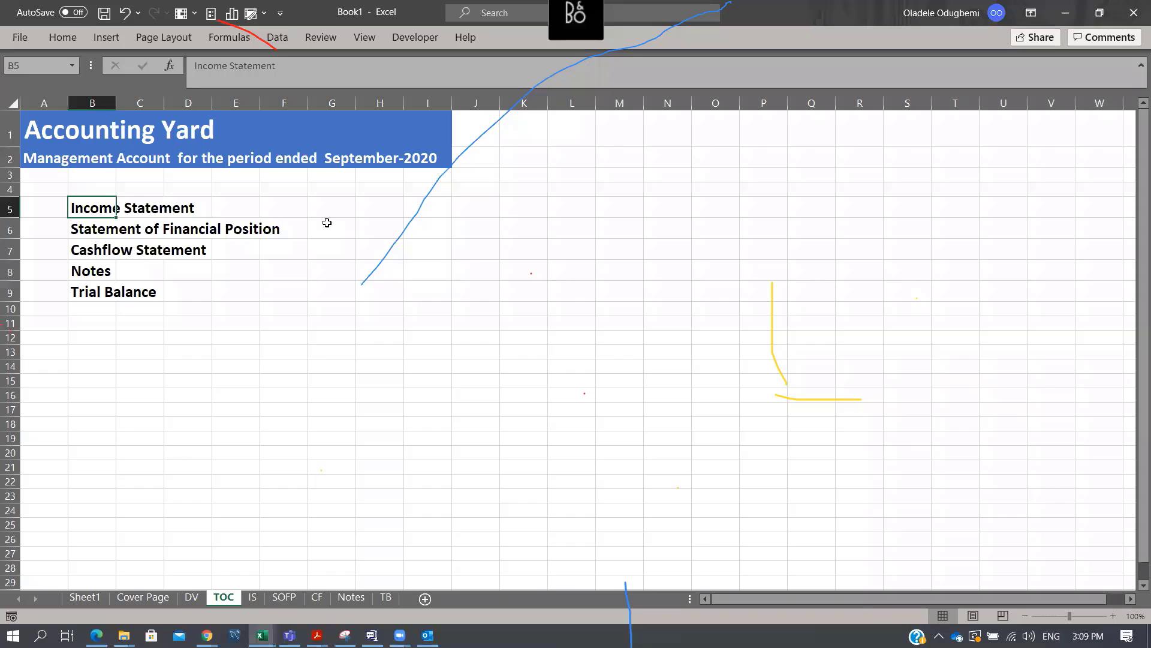
pyautogui.hotkey('ctrl', 'k')
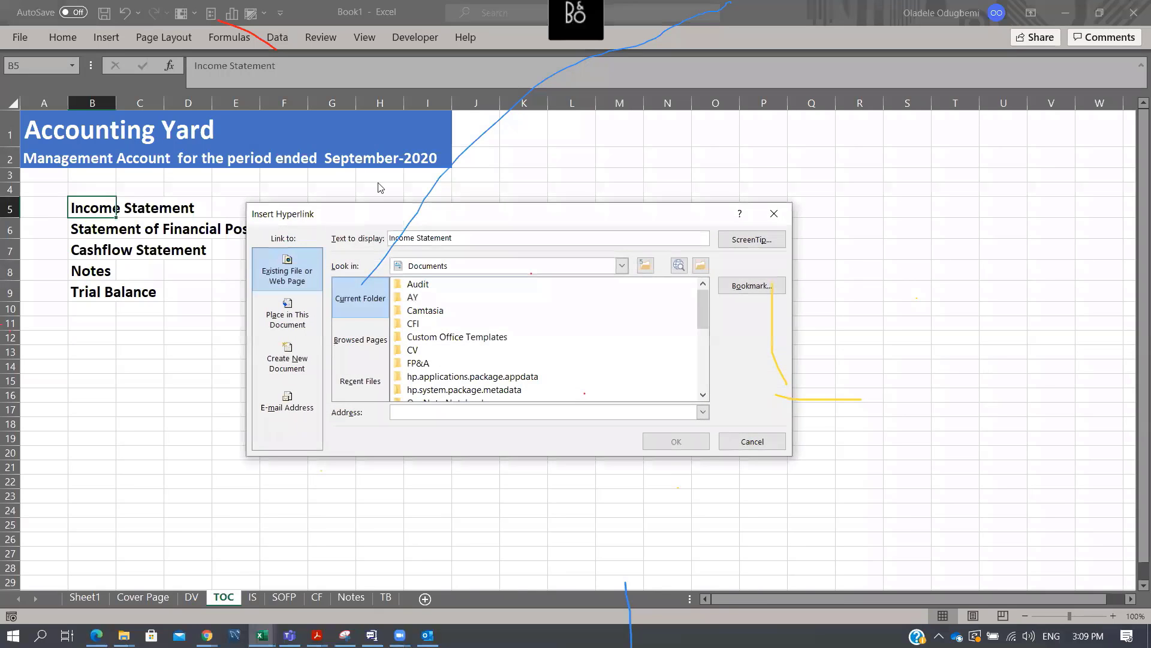
pyautogui.click(299, 319)
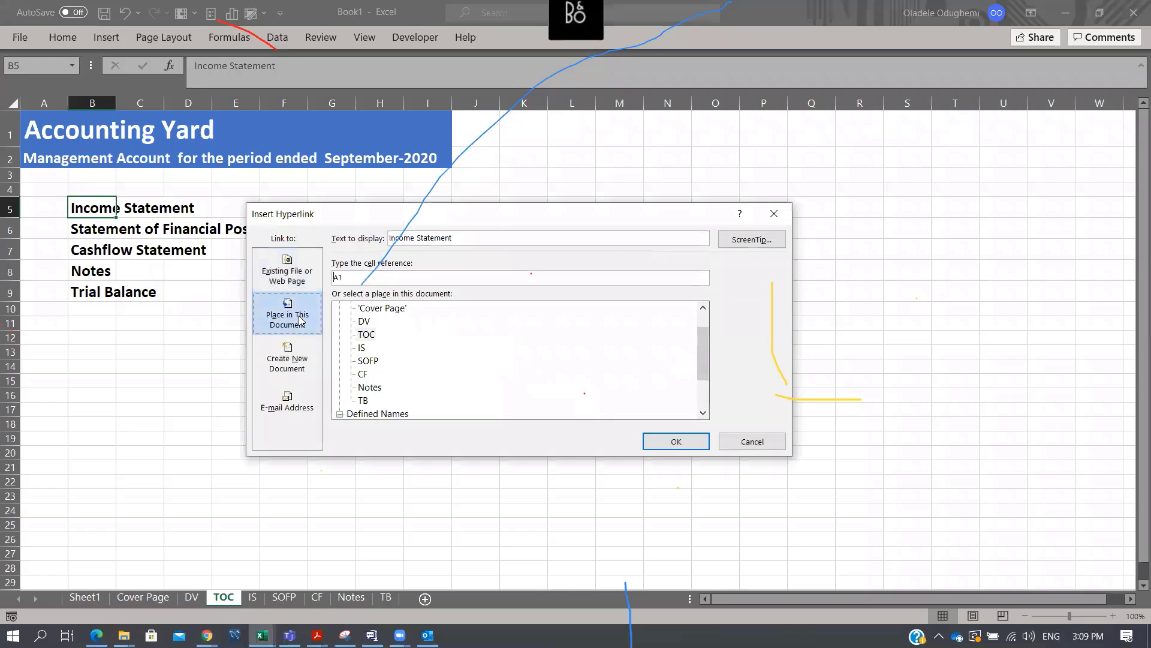
pyautogui.click(362, 348)
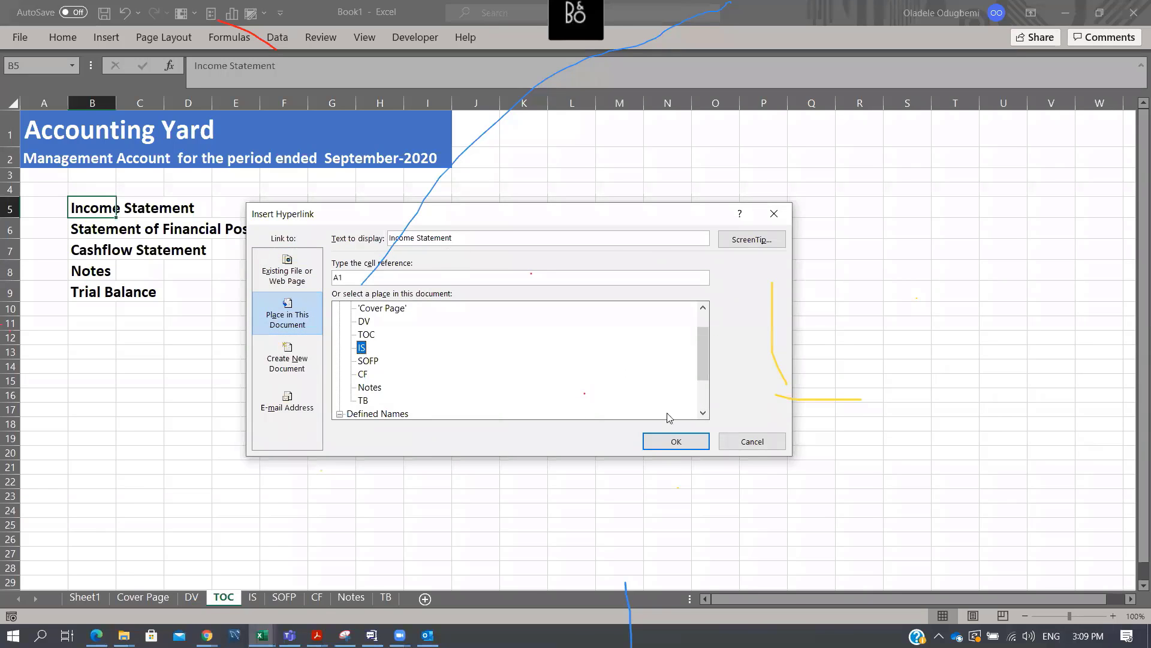
pyautogui.click(672, 440)
# Hyperlink Statement of Financial Position in B6 to the SOFP sheet and Cashflow Statement in B7 to the CF sheet
pyautogui.press('Down')
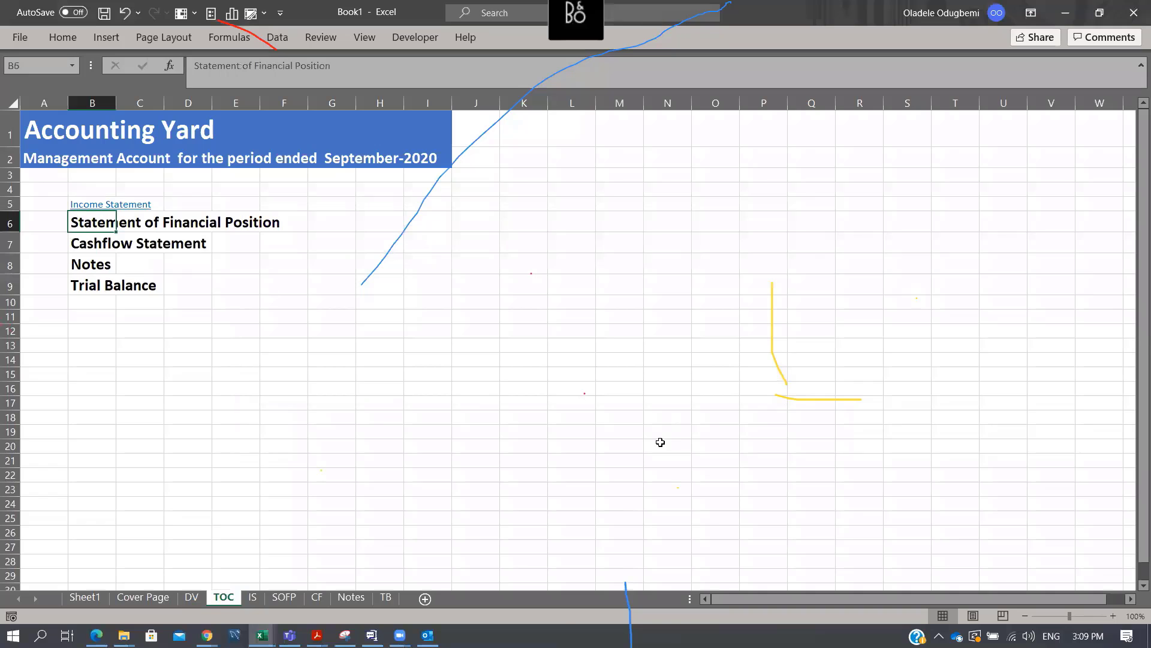
pyautogui.hotkey('ctrl', 'k')
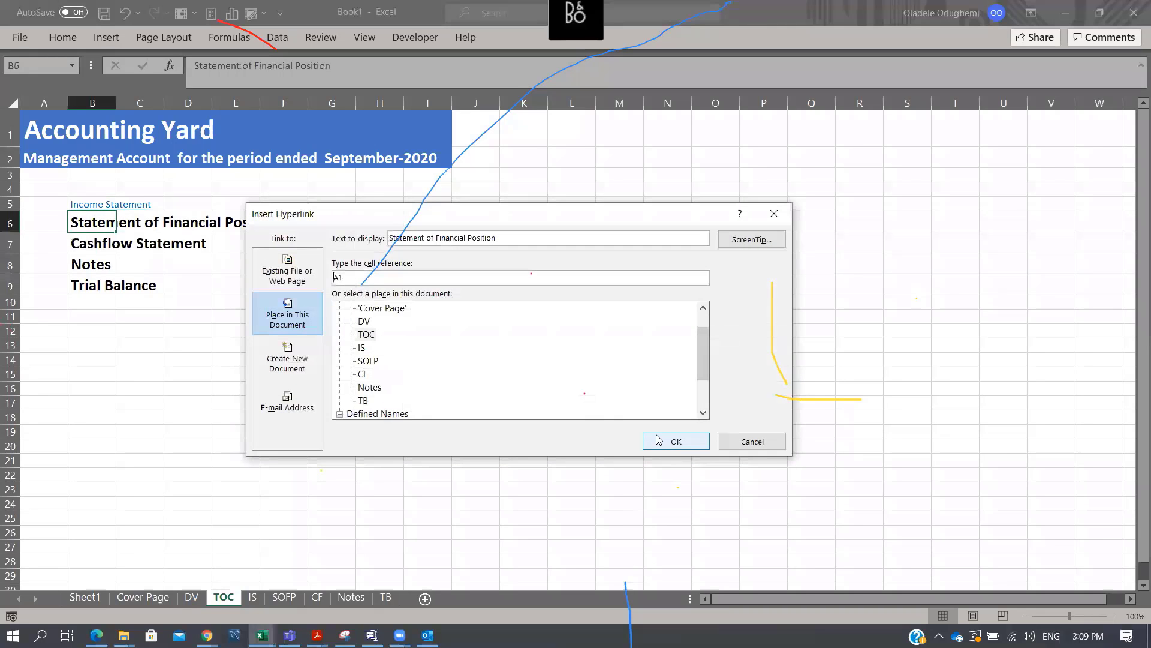
pyautogui.click(367, 361)
pyautogui.click(674, 441)
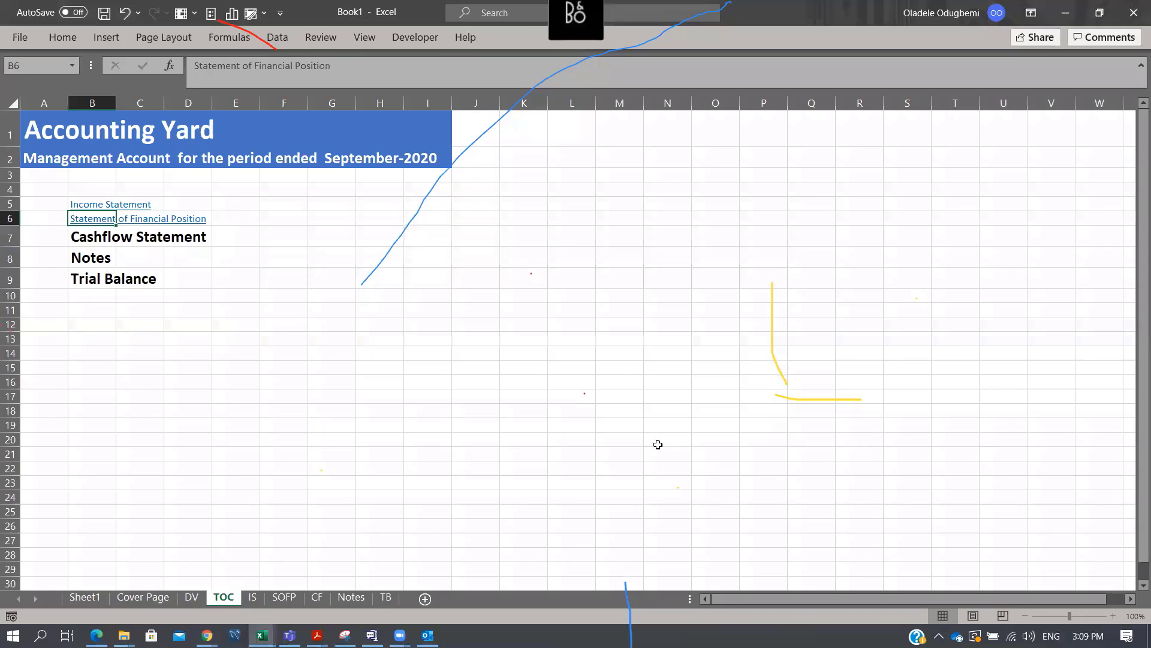
pyautogui.press('Down')
pyautogui.hotkey('ctrl', 'k')
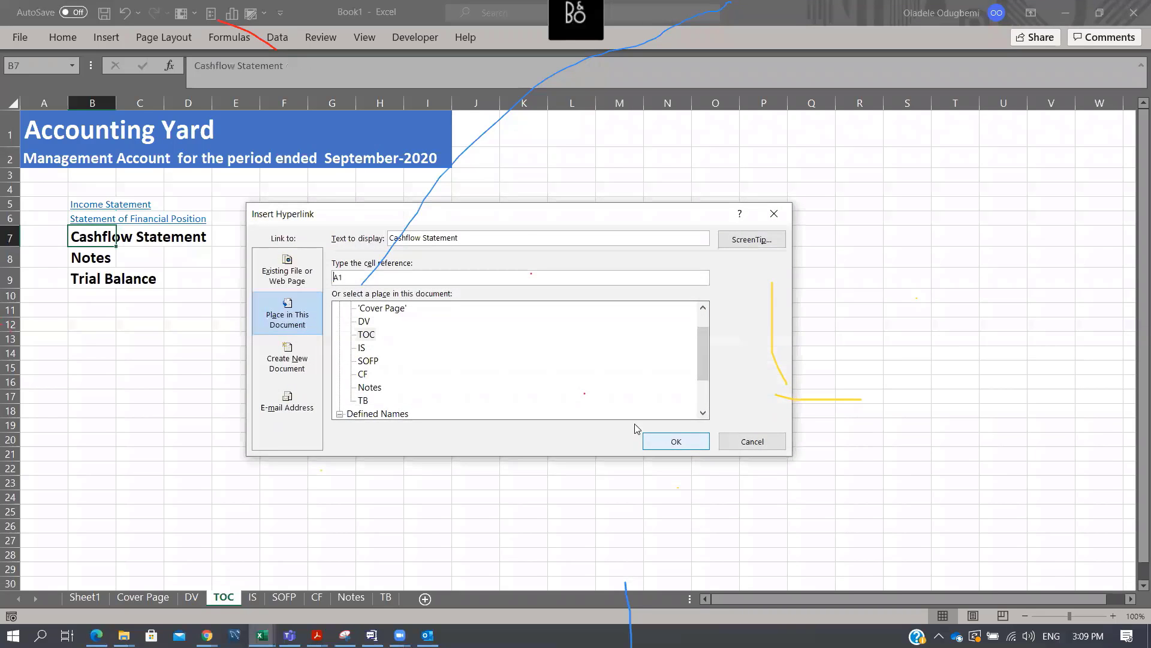
pyautogui.click(364, 374)
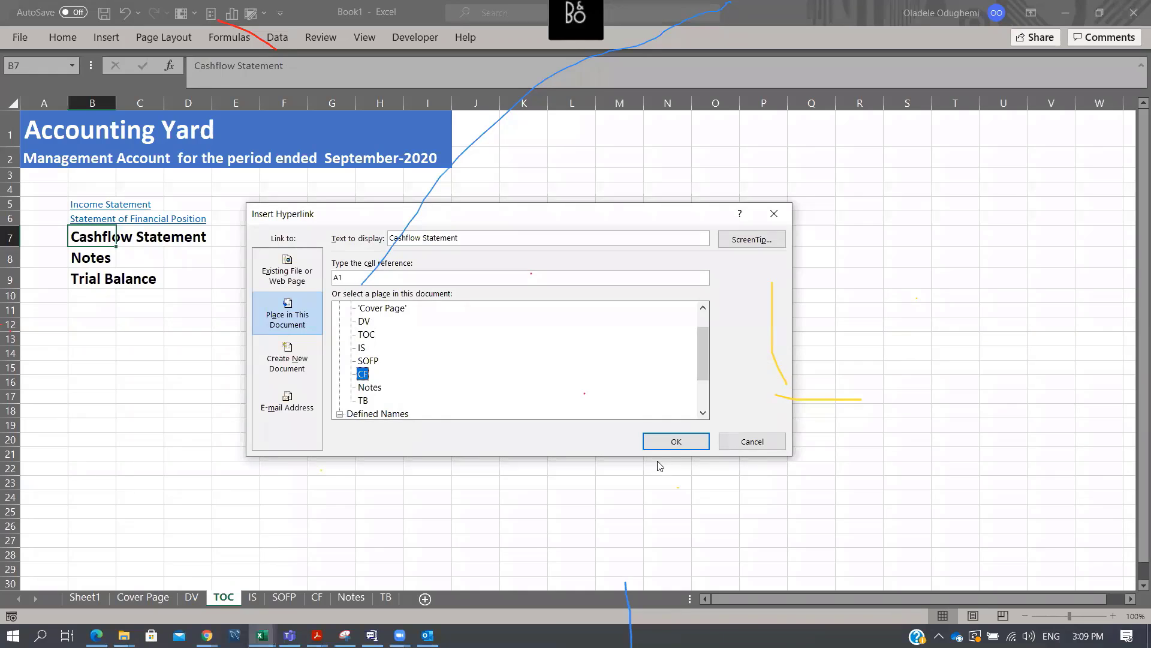
pyautogui.click(666, 447)
# Hyperlink the Notes entry in B8 to the Notes sheet and Trial Balance in B9 to the TB sheet
pyautogui.press('Down')
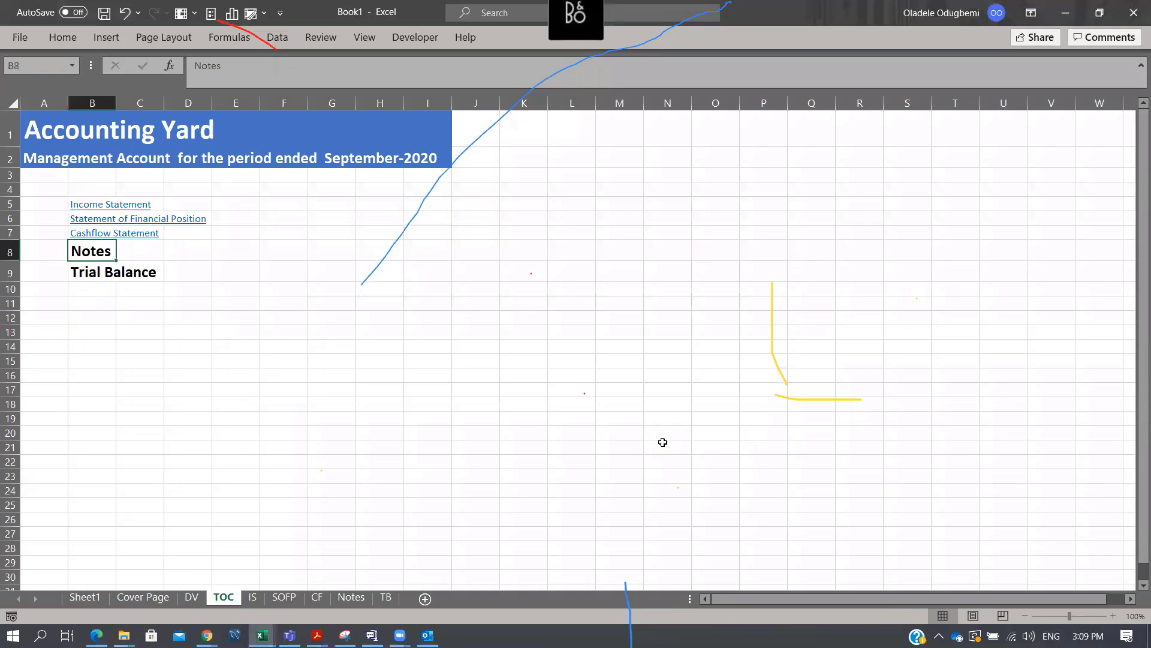
pyautogui.hotkey('ctrl', 'k')
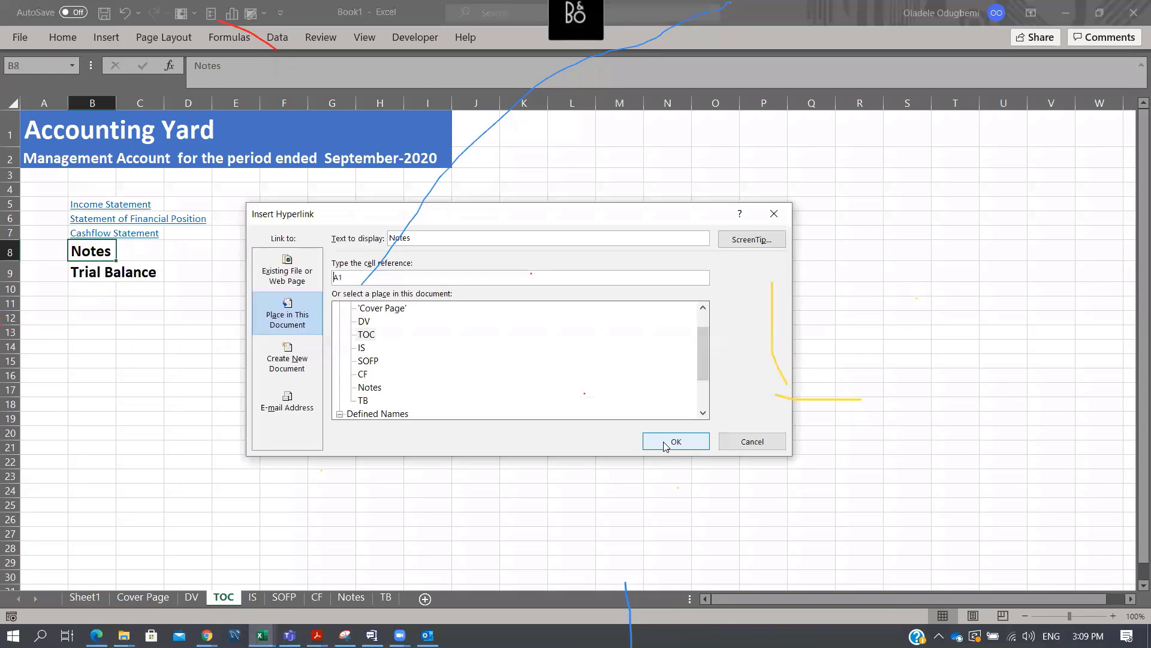
pyautogui.click(374, 387)
pyautogui.click(675, 441)
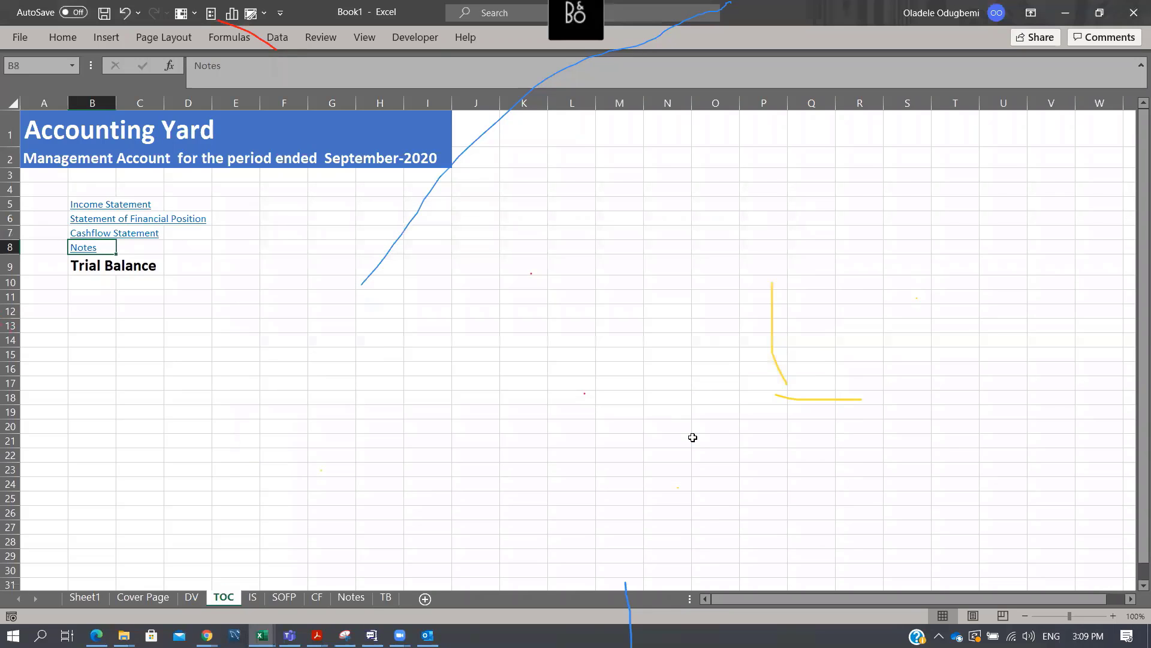
pyautogui.press('Down')
pyautogui.hotkey('ctrl', 'k')
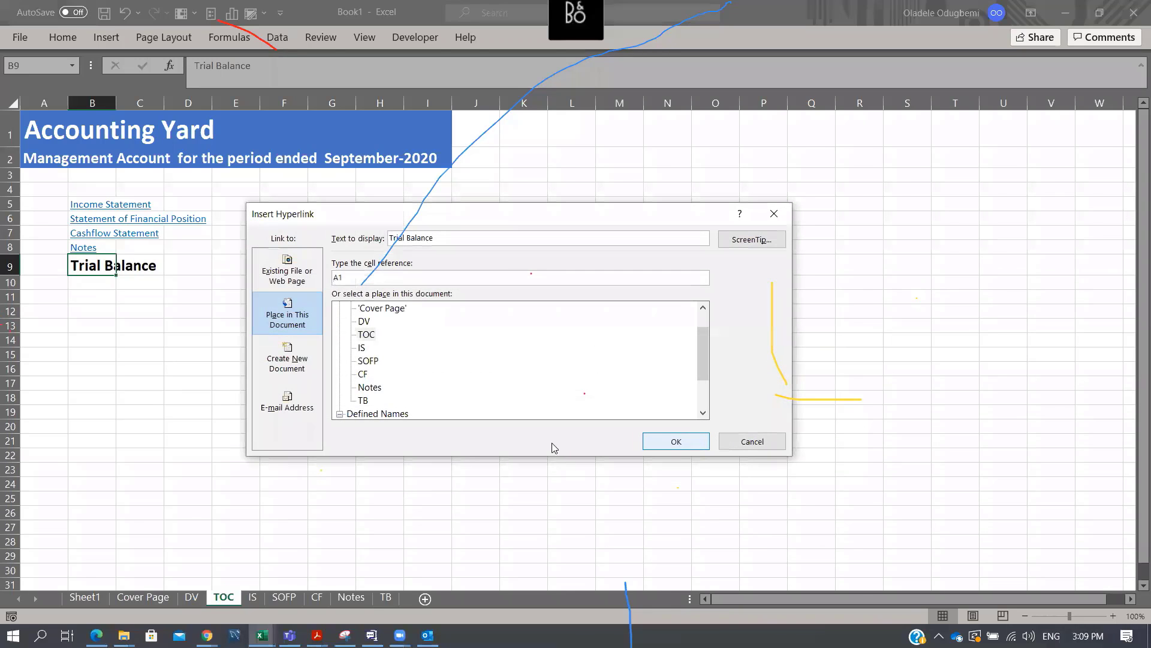
pyautogui.click(363, 400)
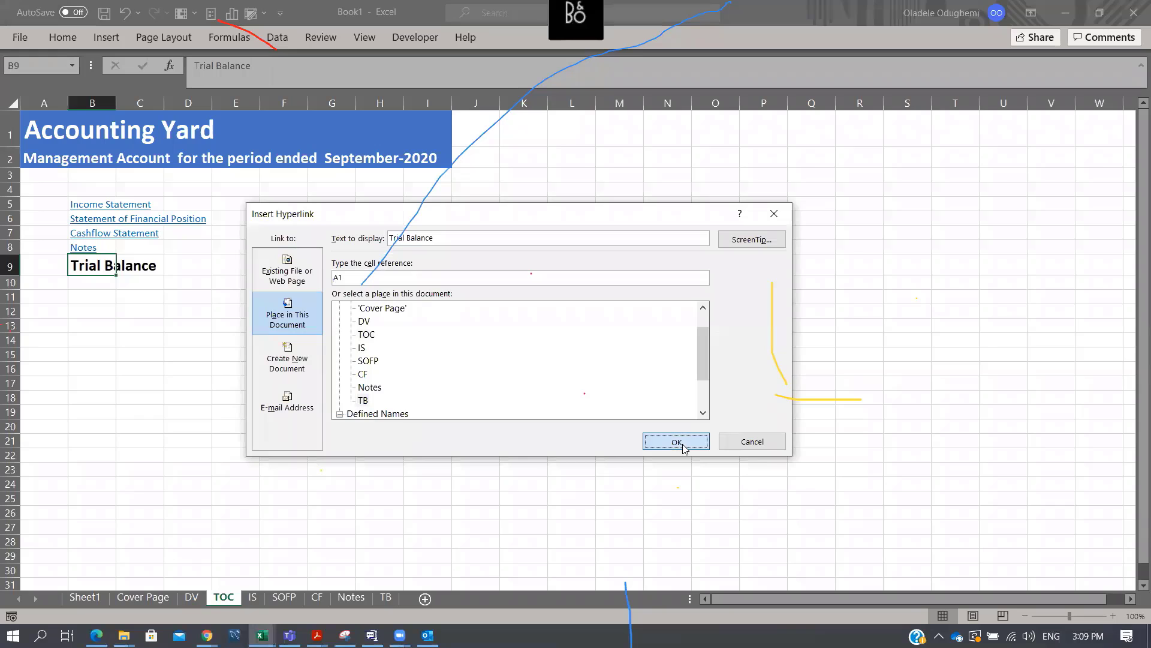
pyautogui.click(680, 443)
pyautogui.moveTo(180, 318); pyautogui.dragTo(138, 319)
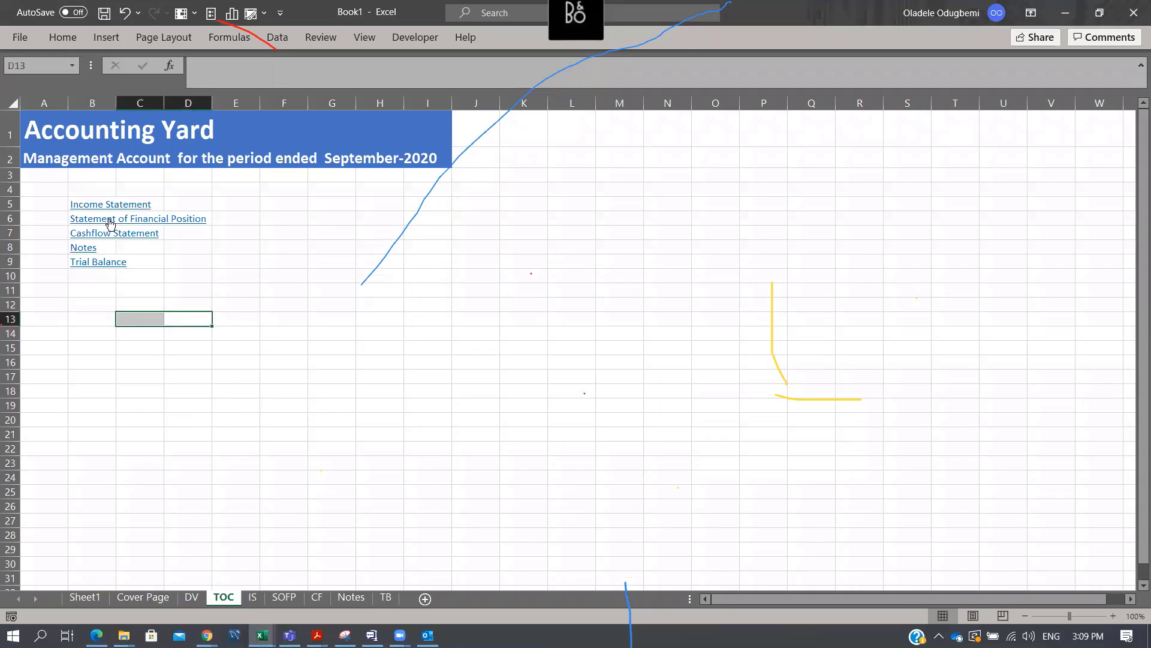
# Test the Income Statement, Statement of Financial Position and Cashflow Statement links, returning to the TOC sheet after each
pyautogui.click(95, 208)
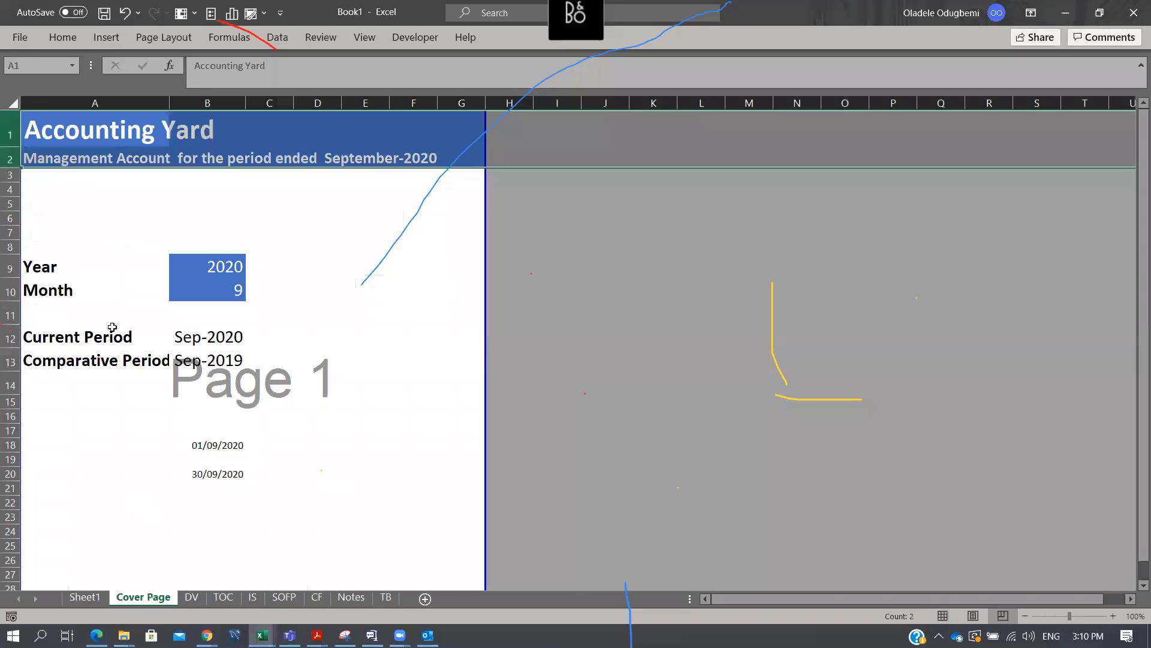
pyautogui.click(169, 596)
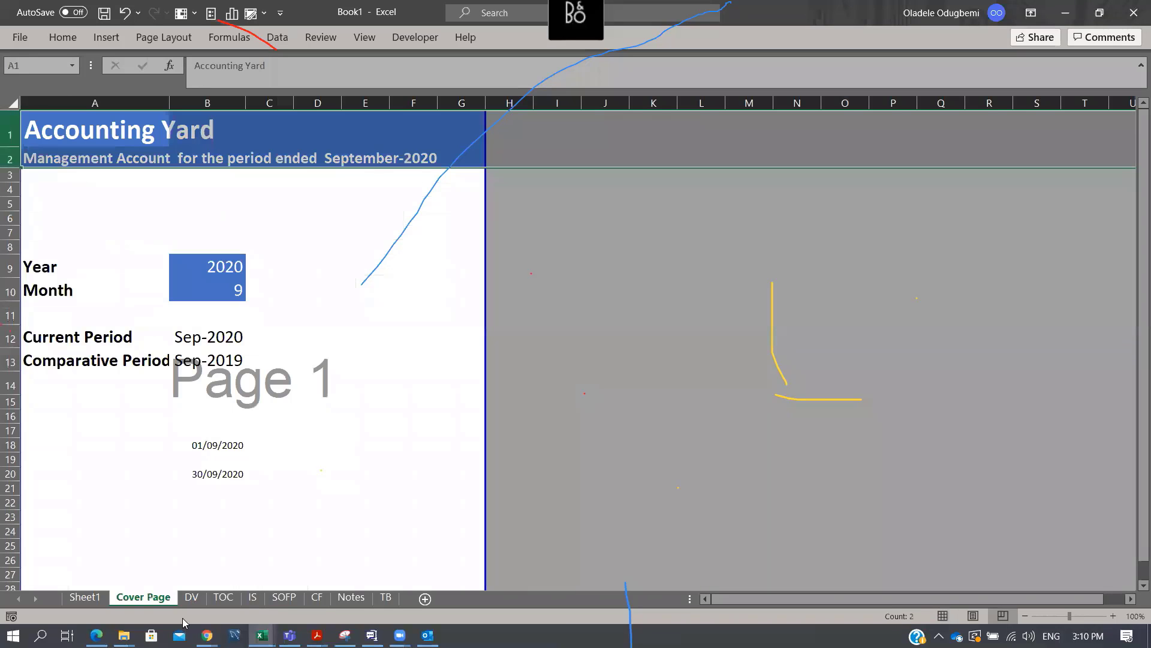
pyautogui.click(214, 599)
pyautogui.click(91, 220)
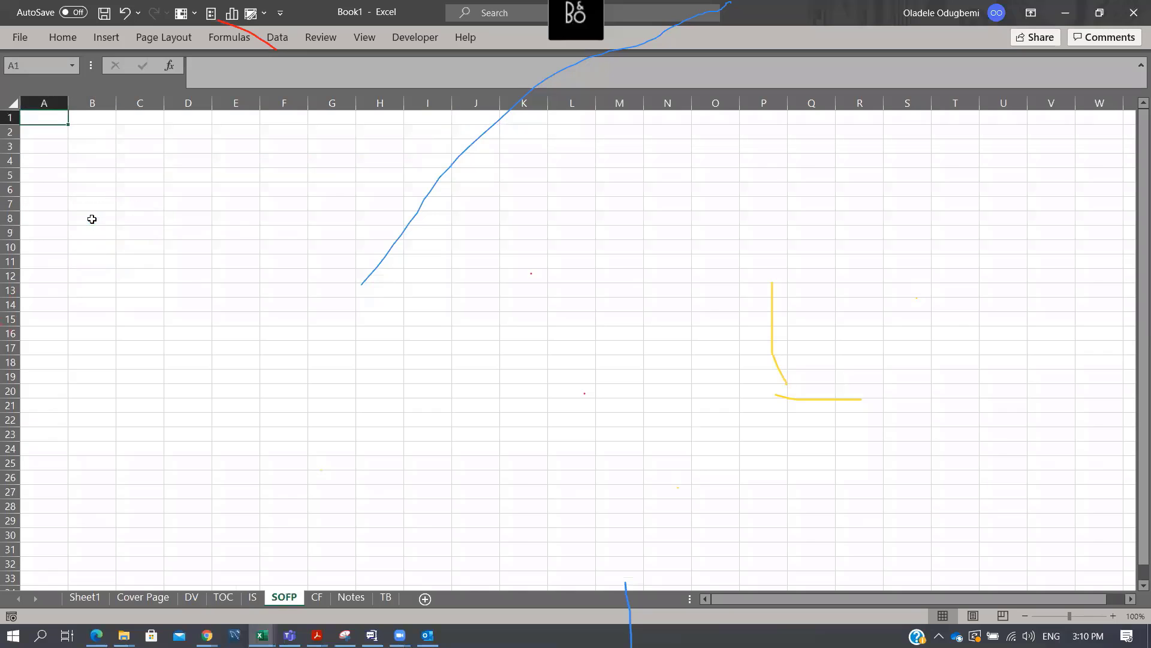
pyautogui.click(225, 598)
pyautogui.click(99, 234)
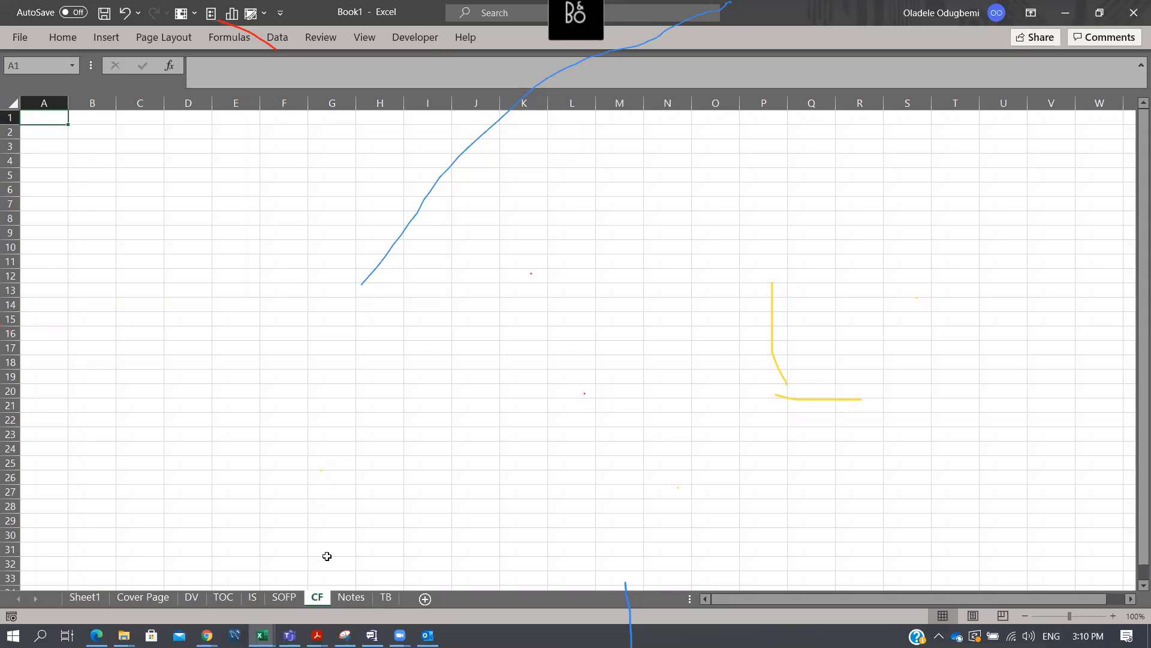
pyautogui.click(225, 597)
# Remove the underline from the linked contents entries in B5:B9
pyautogui.moveTo(77, 203); pyautogui.dragTo(93, 263)
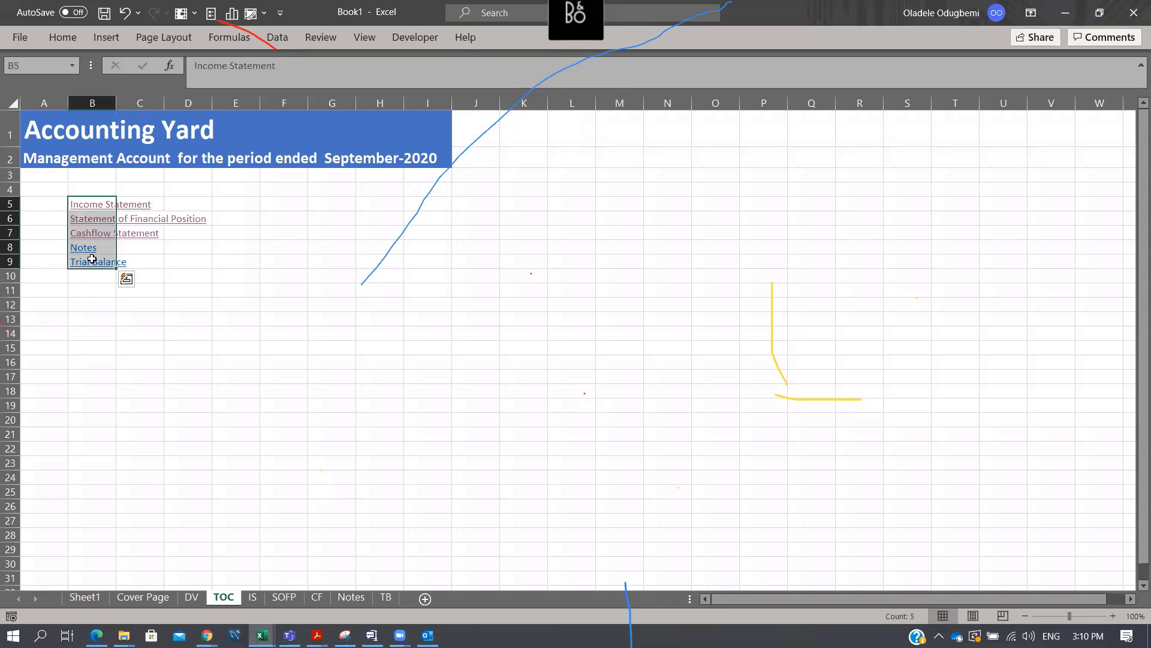
pyautogui.click(71, 36)
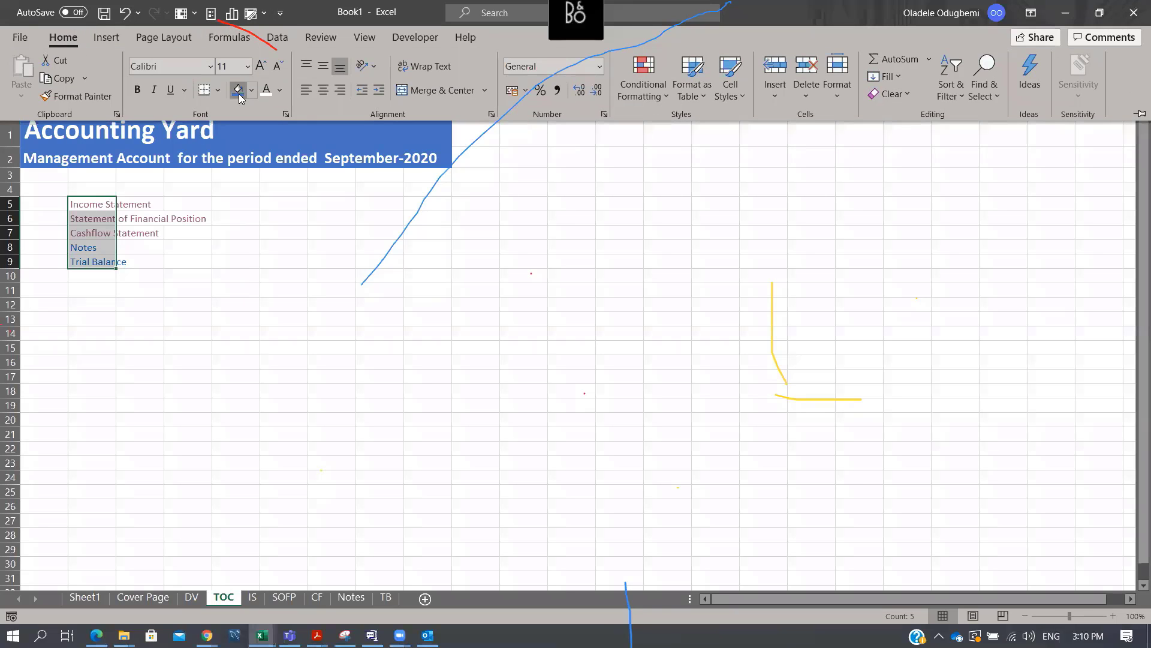
pyautogui.click(239, 93)
pyautogui.click(251, 90)
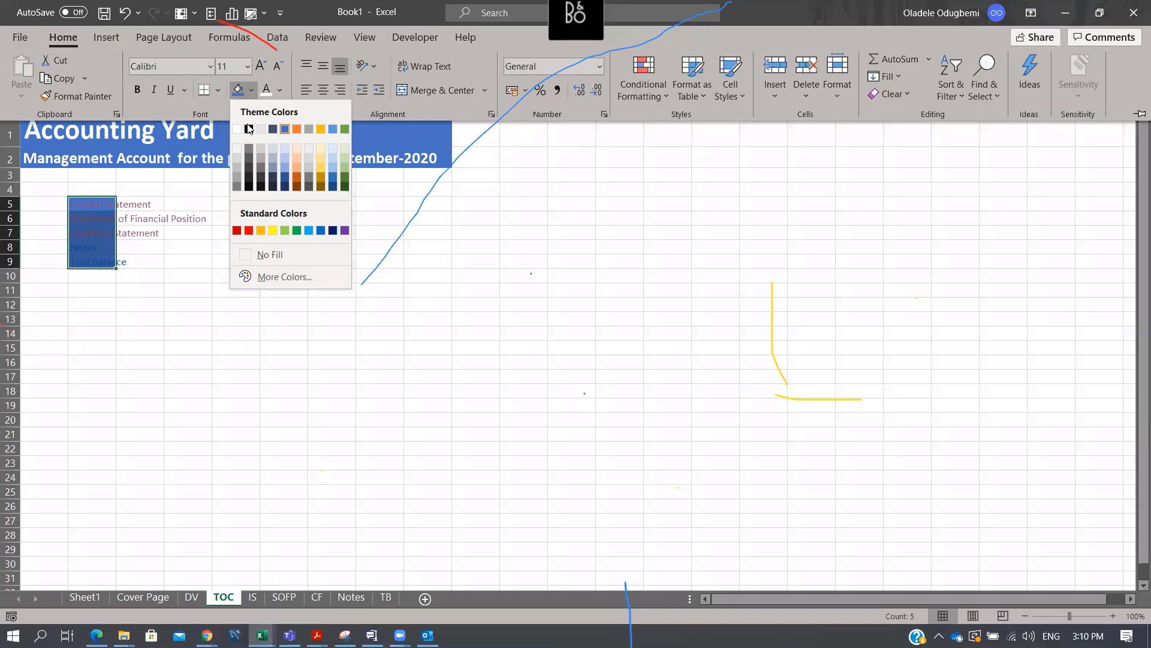
pyautogui.click(270, 254)
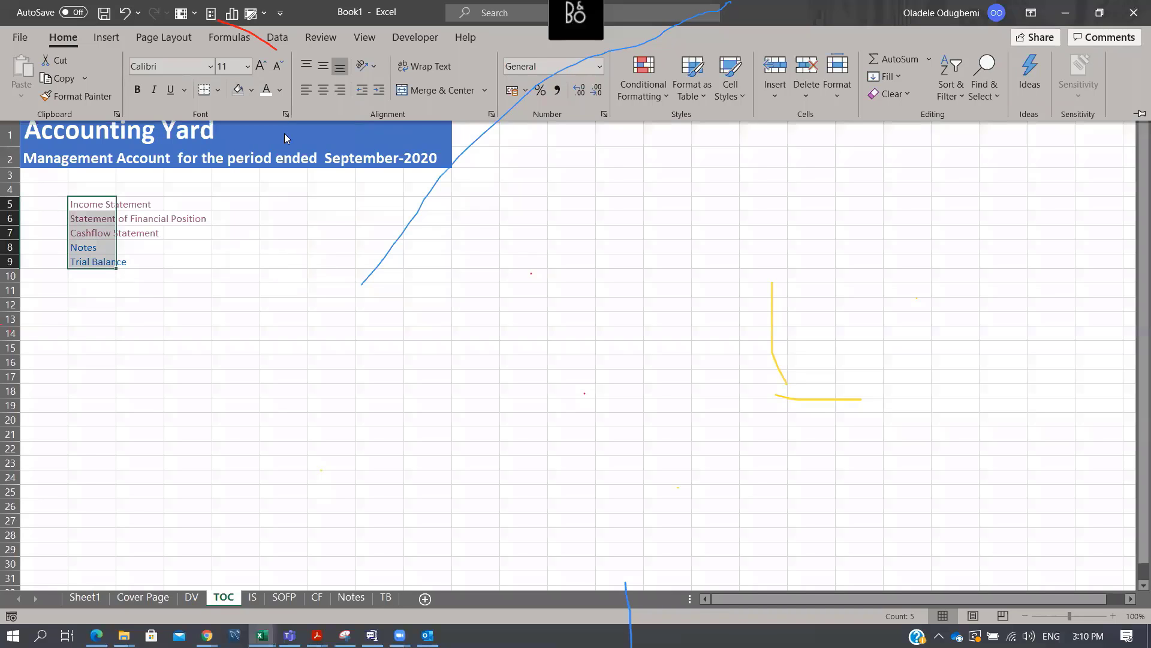
# Format the contents entries in B5:B9 as bold, 18-point text in the darkest theme blue
pyautogui.click(279, 90)
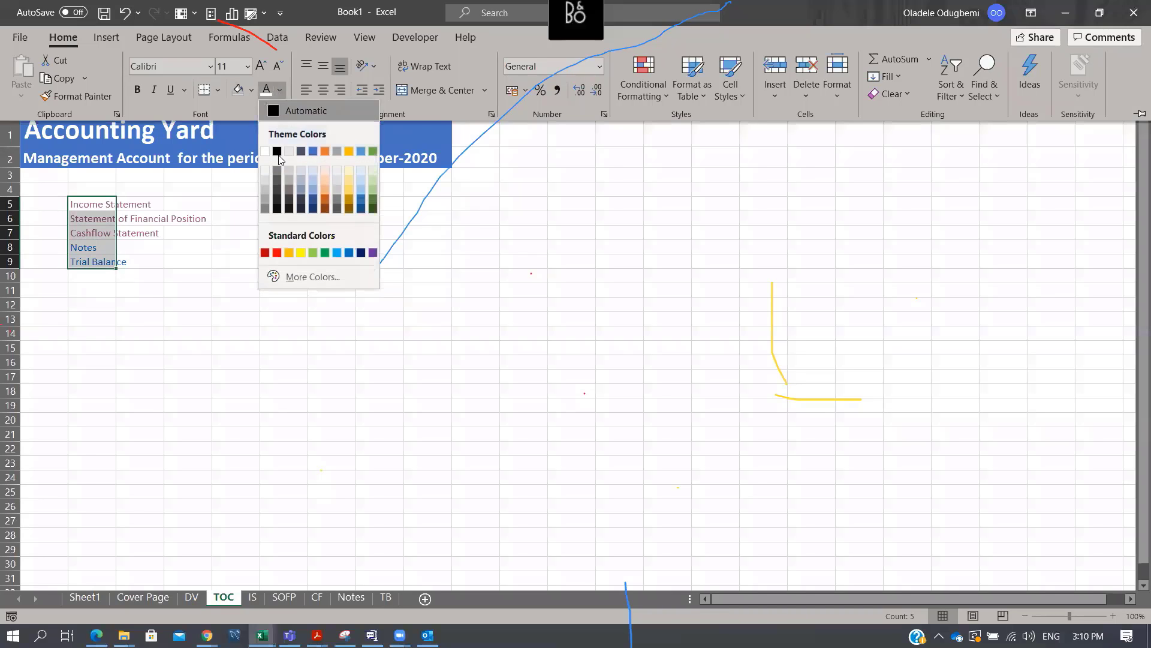
pyautogui.click(313, 209)
pyautogui.hotkey('ctrl', 'b')
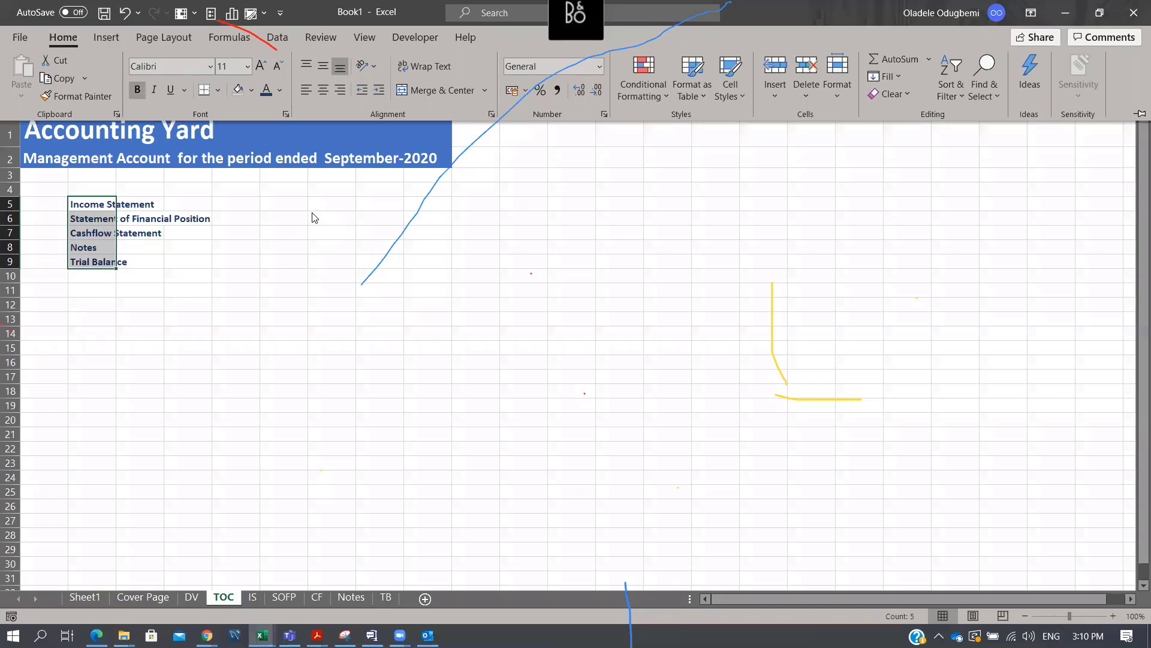
pyautogui.click(247, 66)
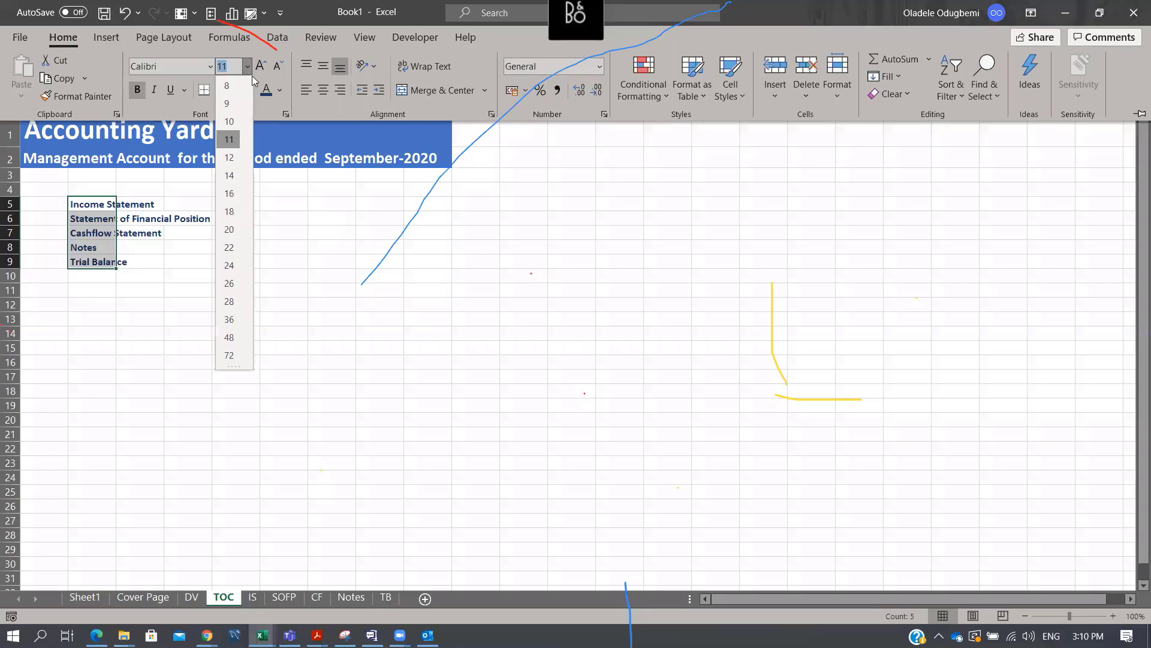
pyautogui.click(235, 213)
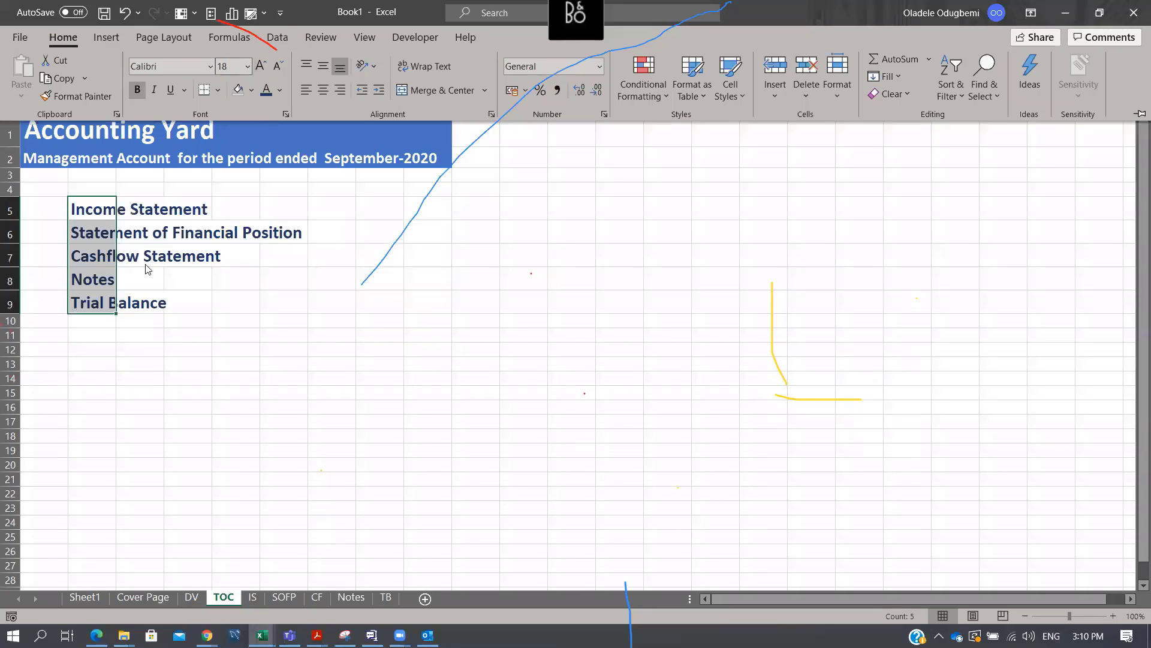
pyautogui.click(282, 190)
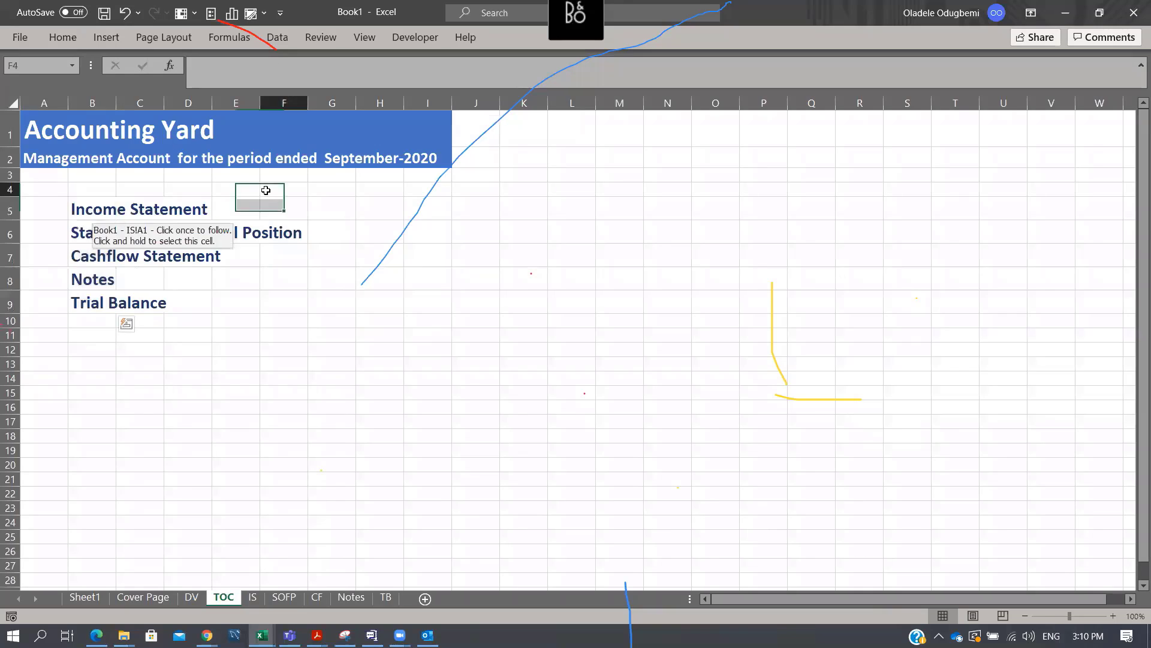
# Follow the reformatted Income Statement link to the IS sheet and return to the TOC sheet
pyautogui.click(98, 213)
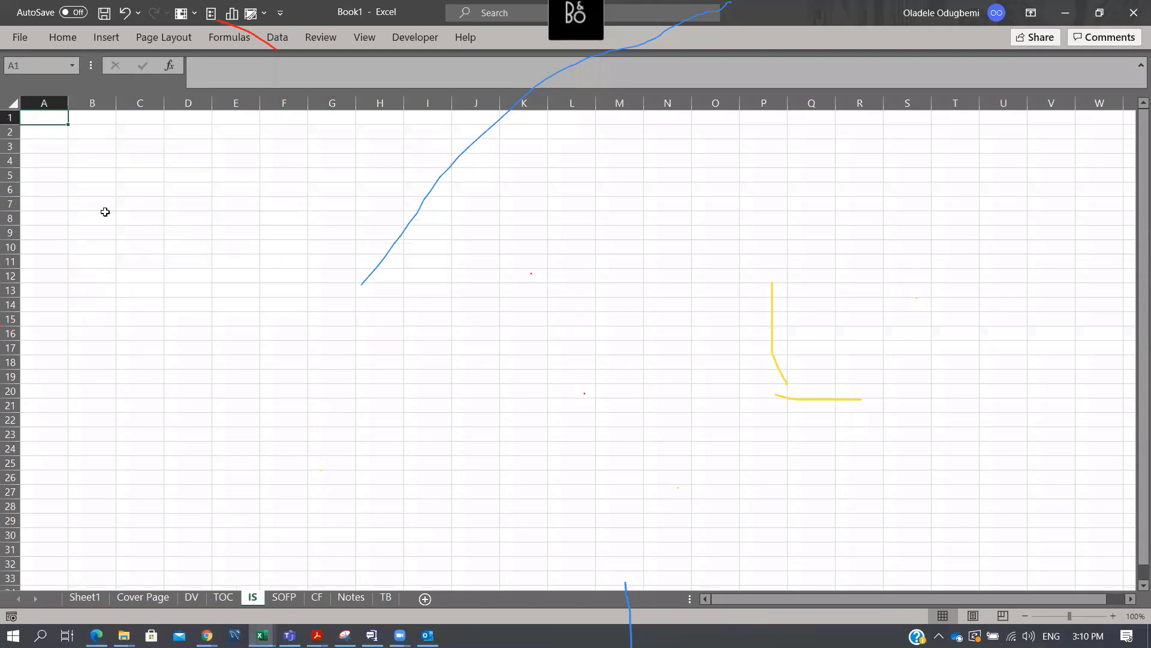
pyautogui.click(223, 598)
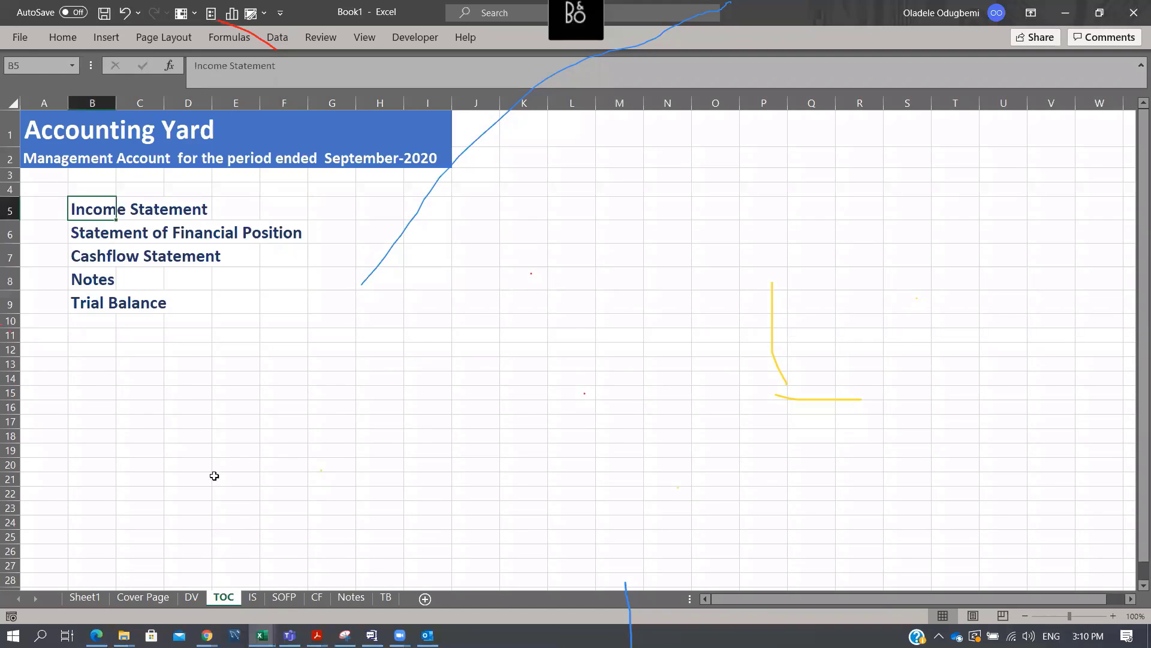
# Fit column B's width to the contents entries and delete columns H:I to shorten the heading band
pyautogui.doubleClick(116, 103)
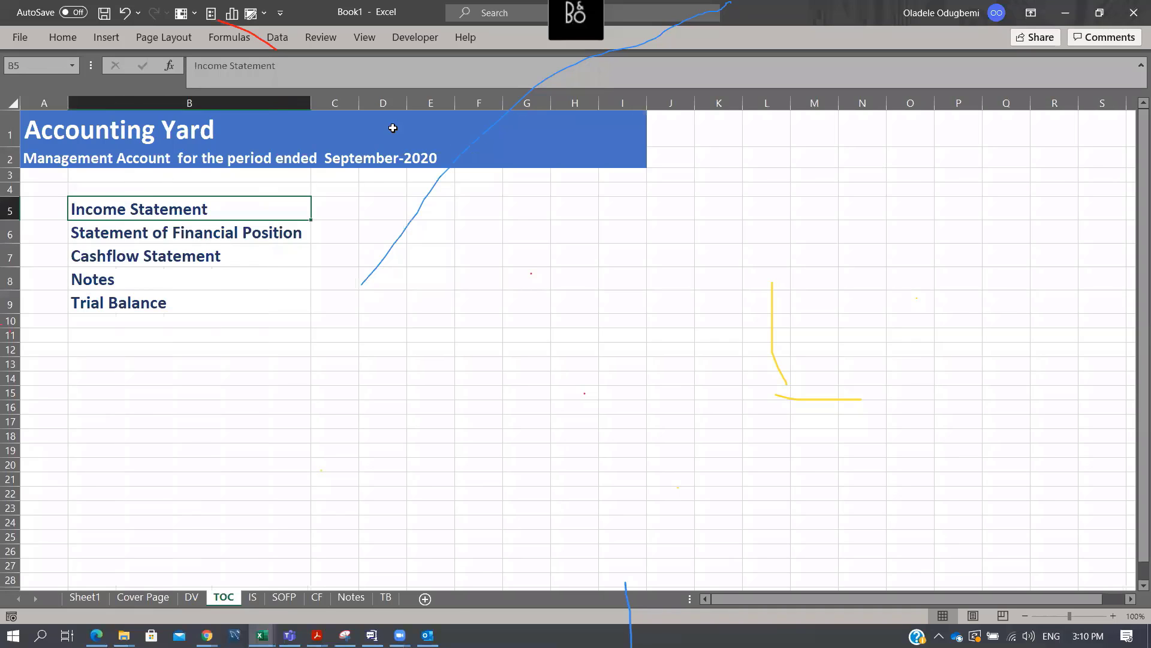
pyautogui.moveTo(636, 102); pyautogui.dragTo(568, 115)
pyautogui.hotkey('ctrl', '-')
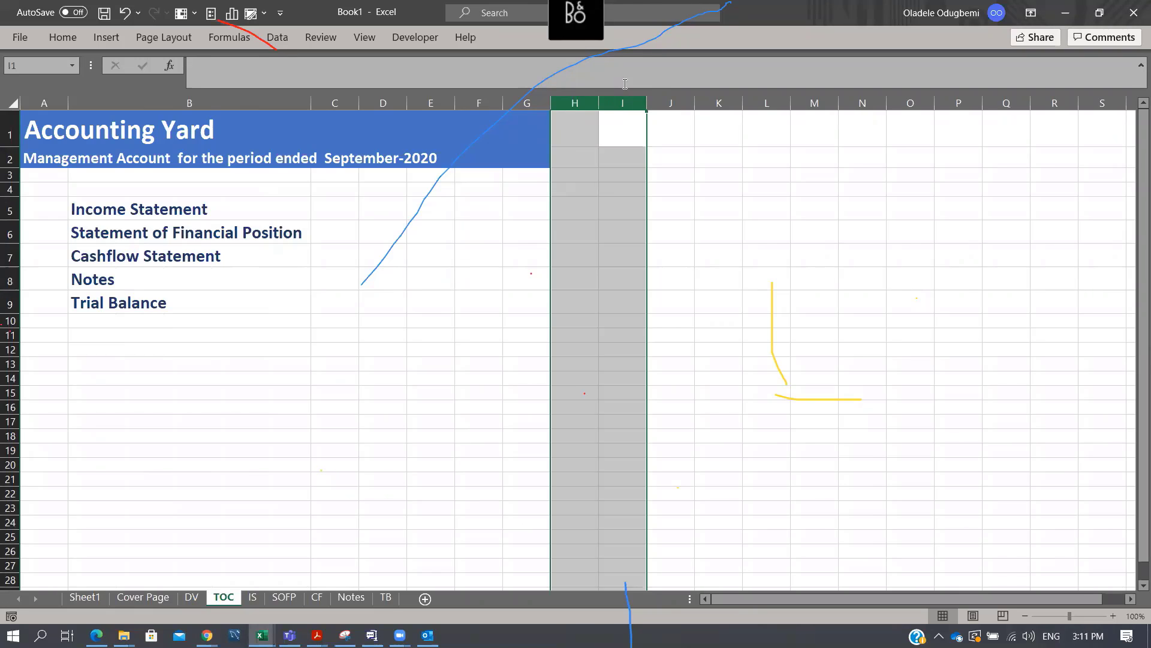
pyautogui.click(73, 352)
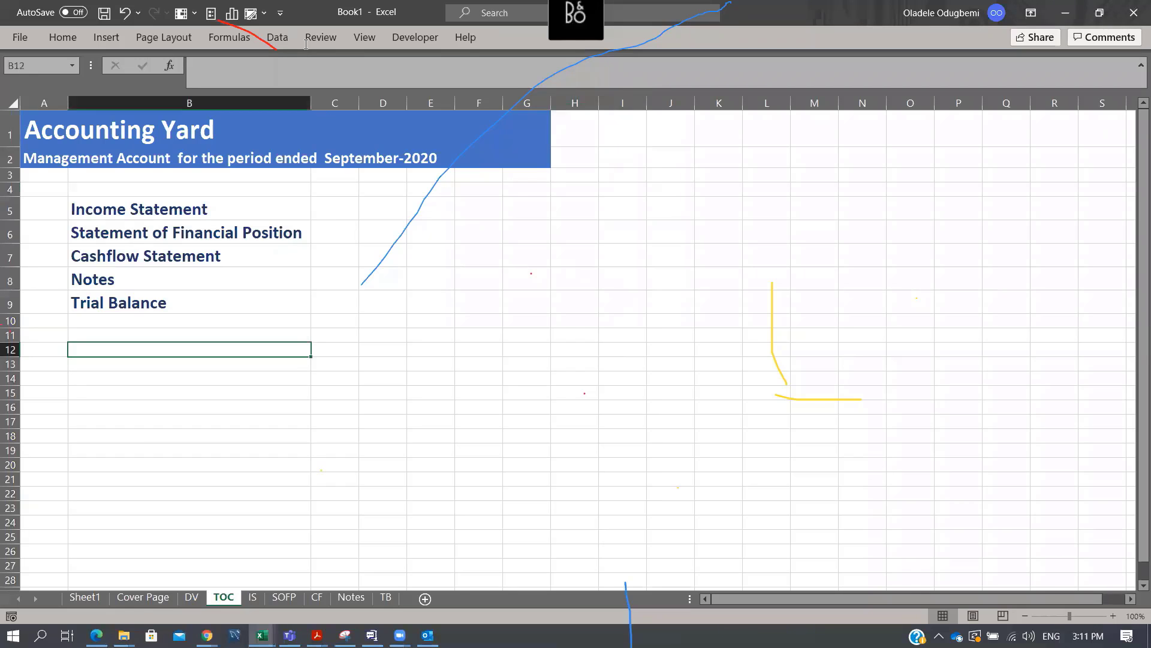
# Turn off the gridlines on the TOC sheet
pyautogui.click(621, 88)
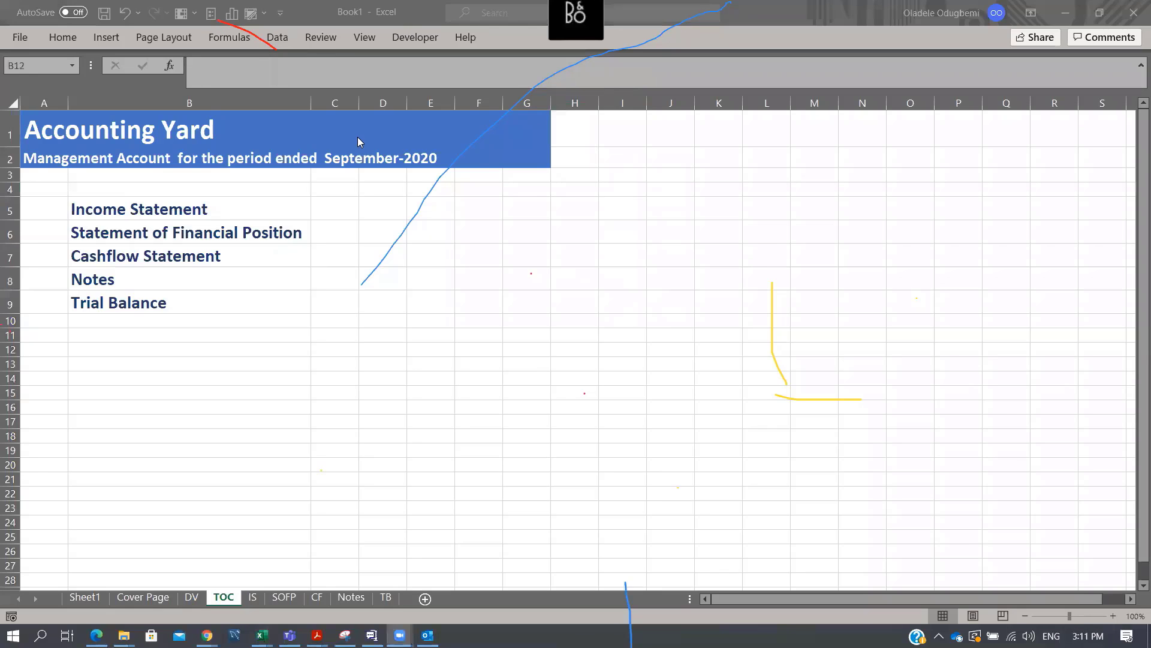
pyautogui.click(354, 42)
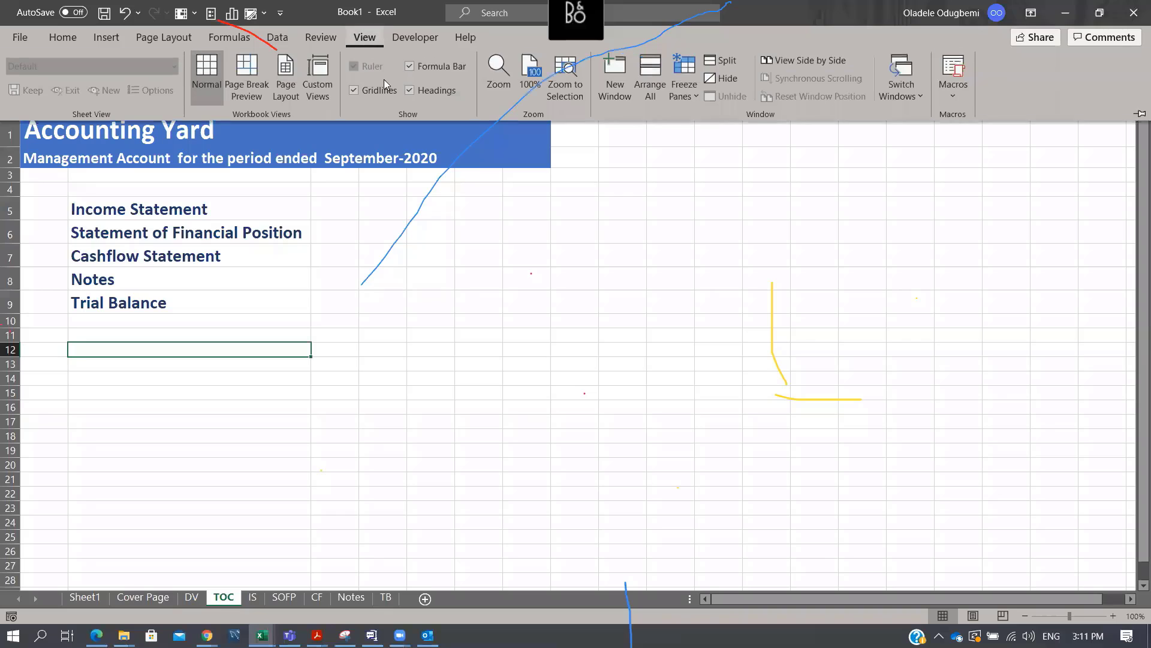
pyautogui.click(353, 91)
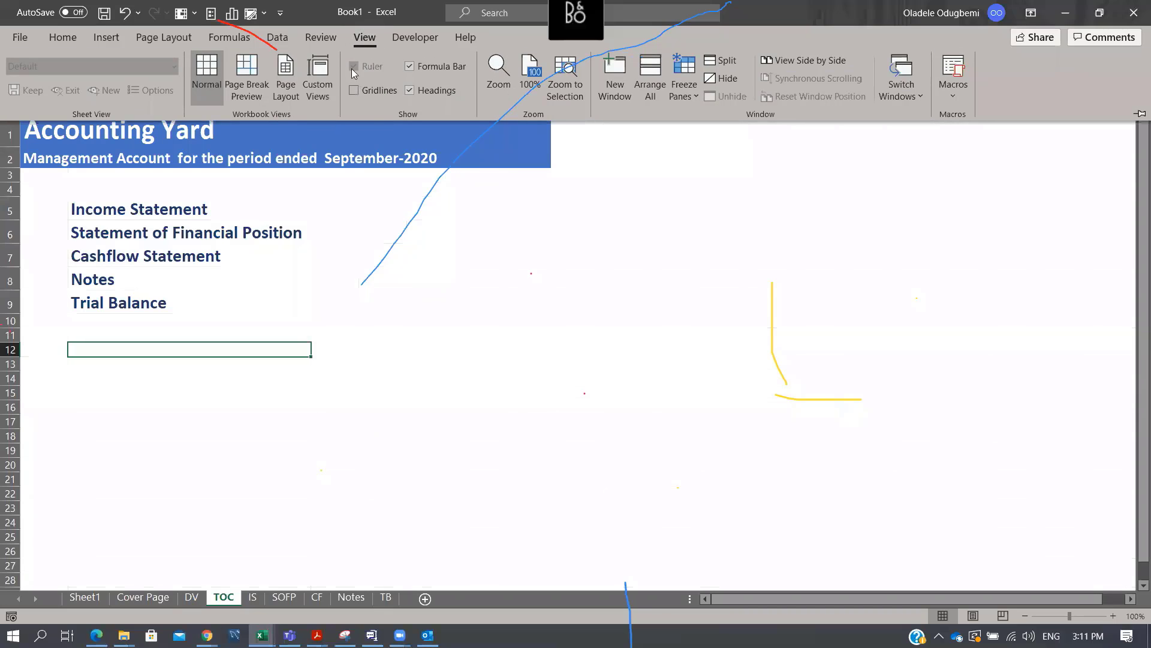
pyautogui.click(57, 41)
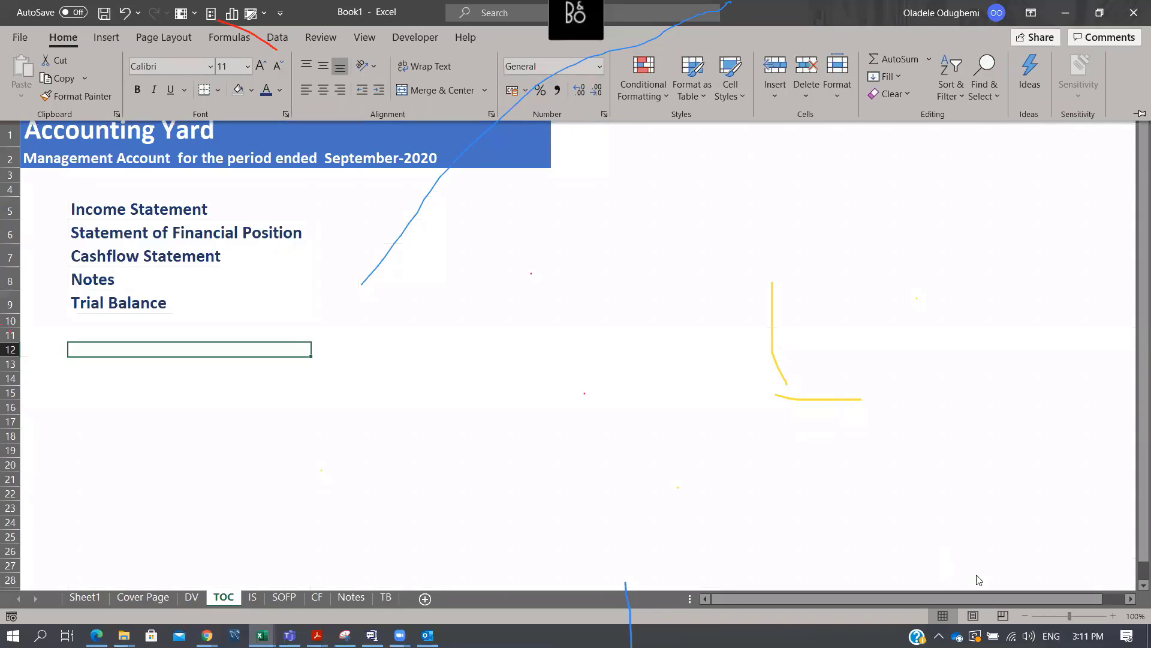
# Show the TOC sheet in Page Break Preview and set the print area to end at column E and row 23
pyautogui.click(1003, 616)
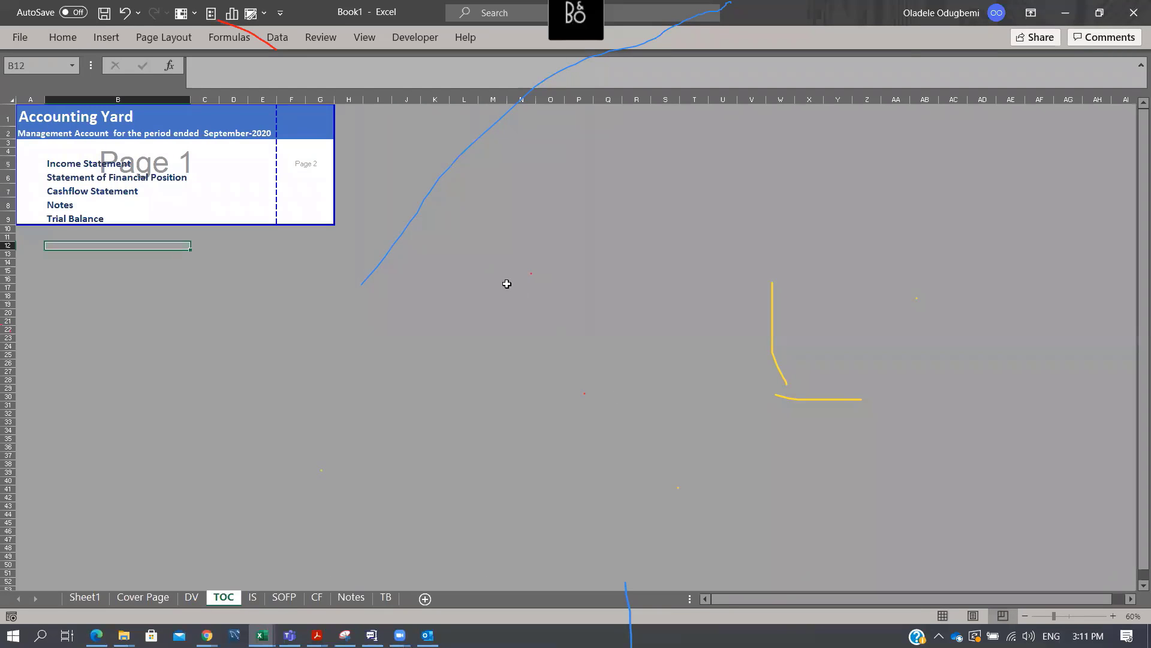
pyautogui.moveTo(332, 162); pyautogui.dragTo(278, 167)
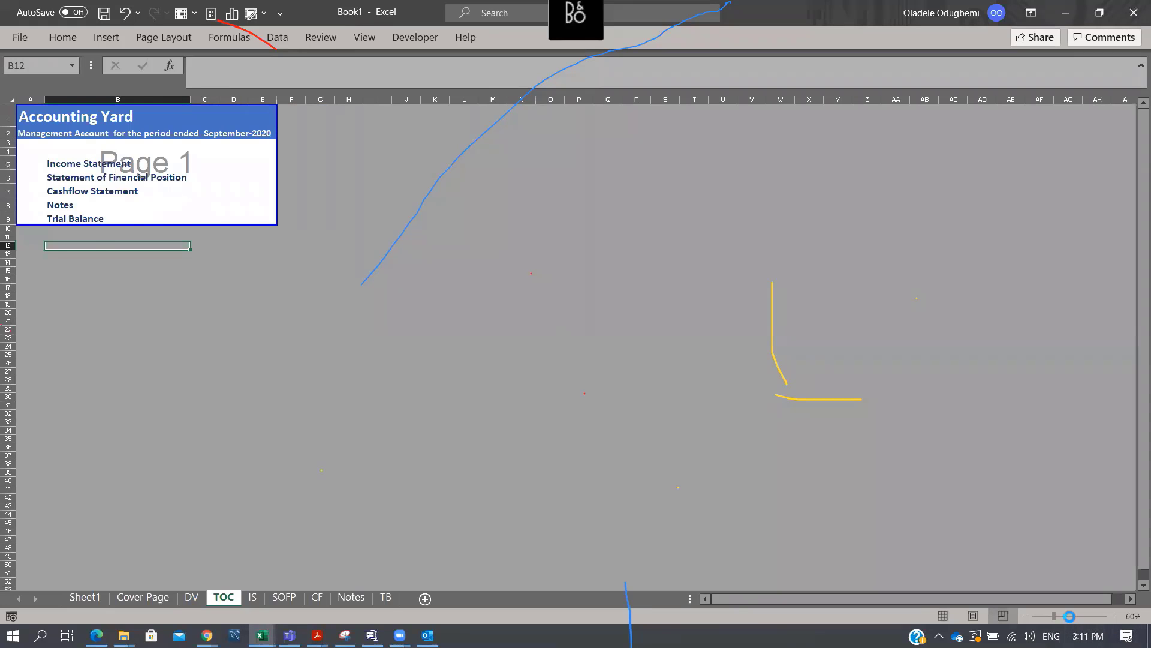
pyautogui.click(1070, 616)
pyautogui.moveTo(260, 314); pyautogui.dragTo(271, 519)
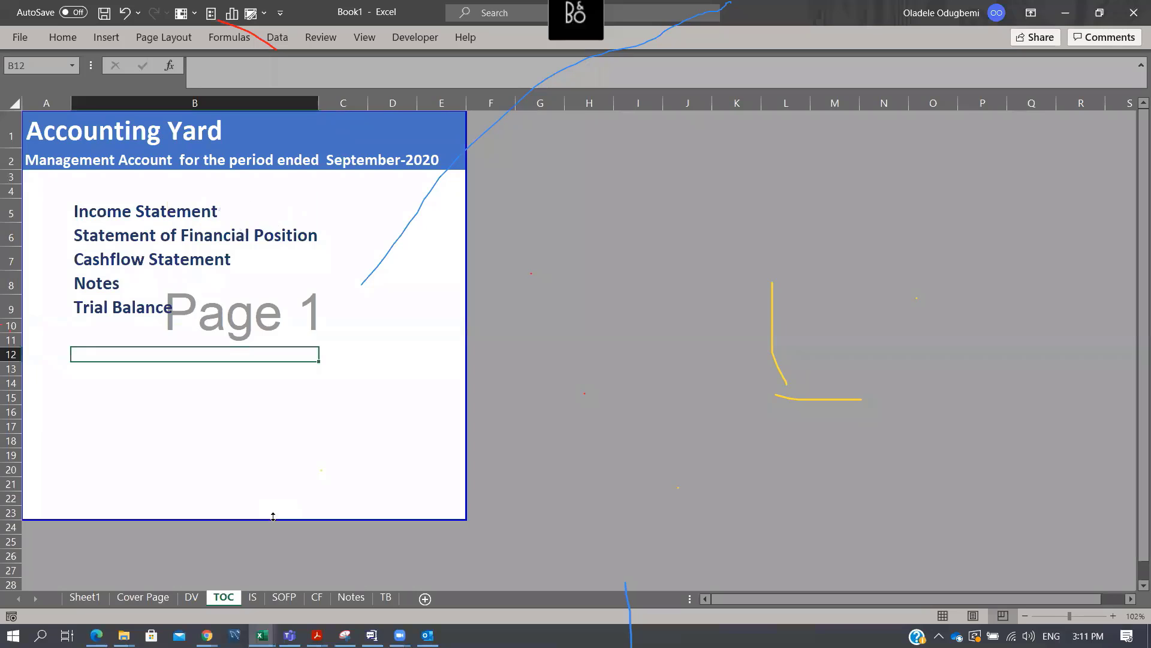
pyautogui.click(318, 291)
# Check the print preview, and widen the TOC print area to column F on a single page
pyautogui.hotkey('ctrl', 'p')
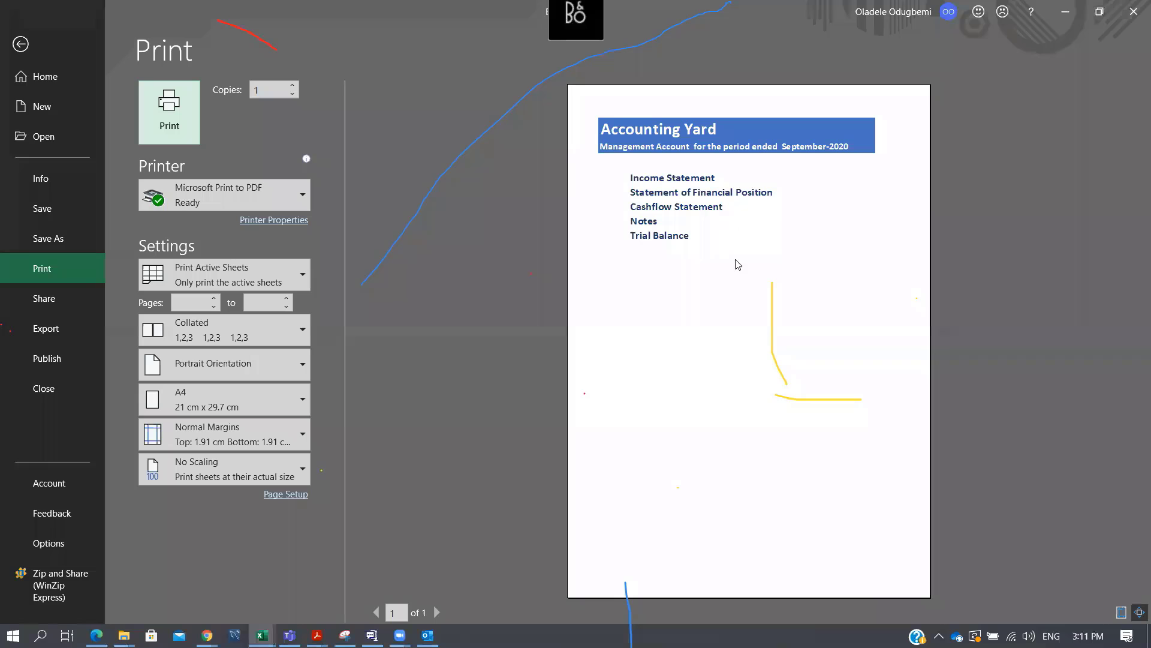
pyautogui.press('Escape')
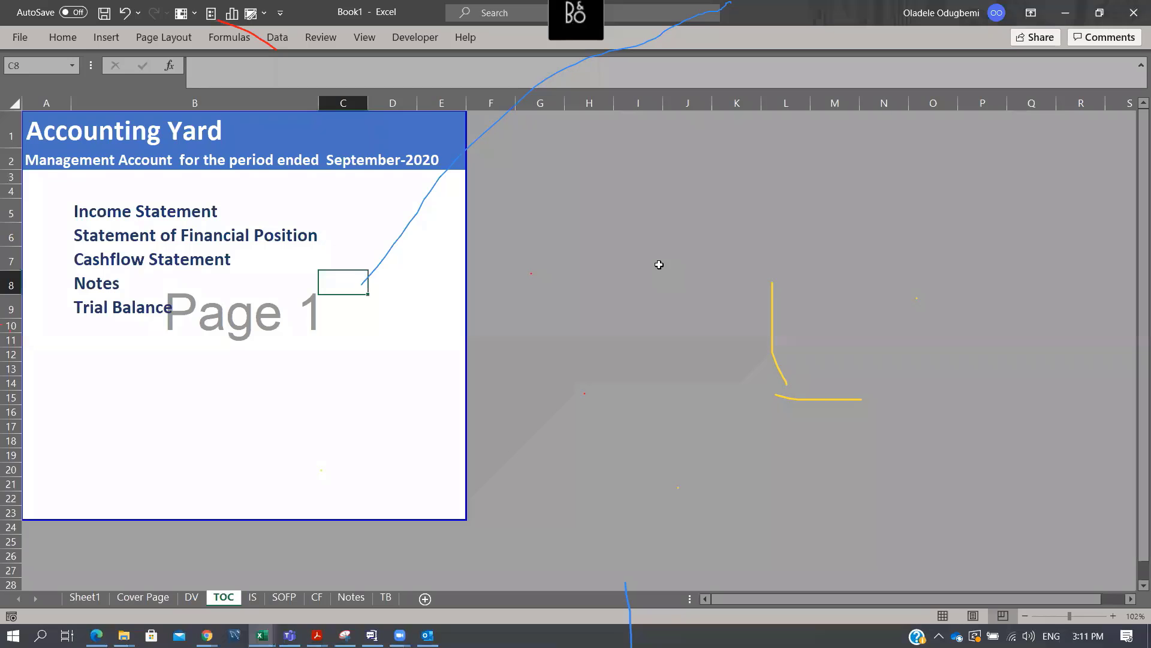
pyautogui.moveTo(508, 183); pyautogui.dragTo(508, 180)
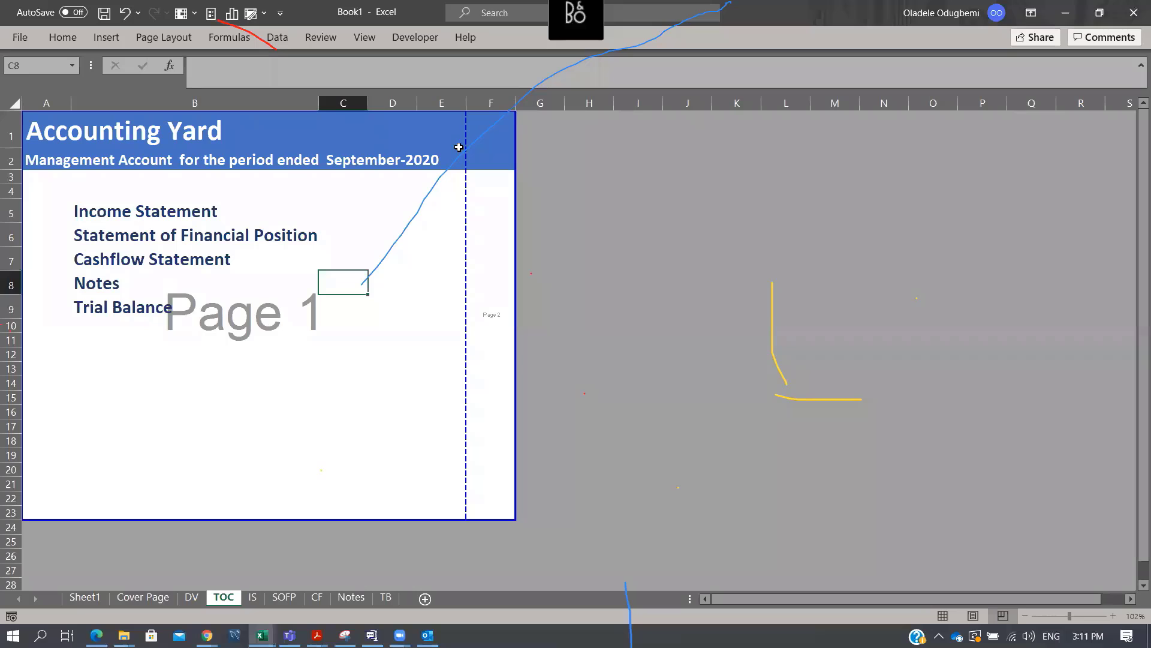
pyautogui.click(496, 159)
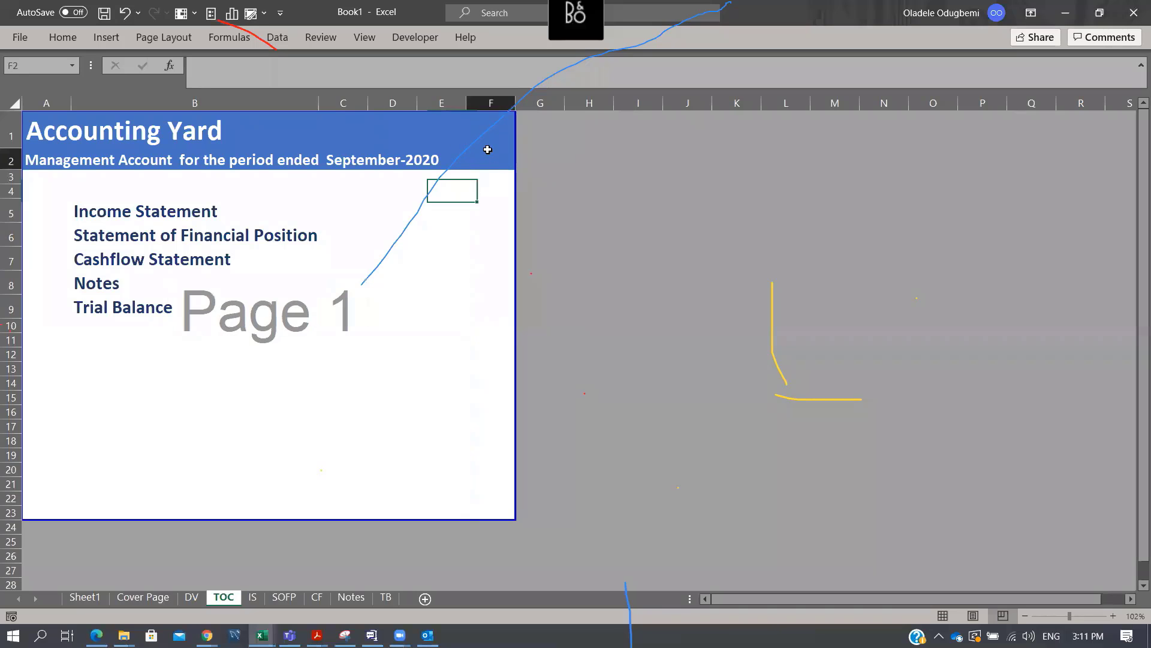
# Move the contents entries in B5:B9 down three rows so they start at B8
pyautogui.click(75, 210)
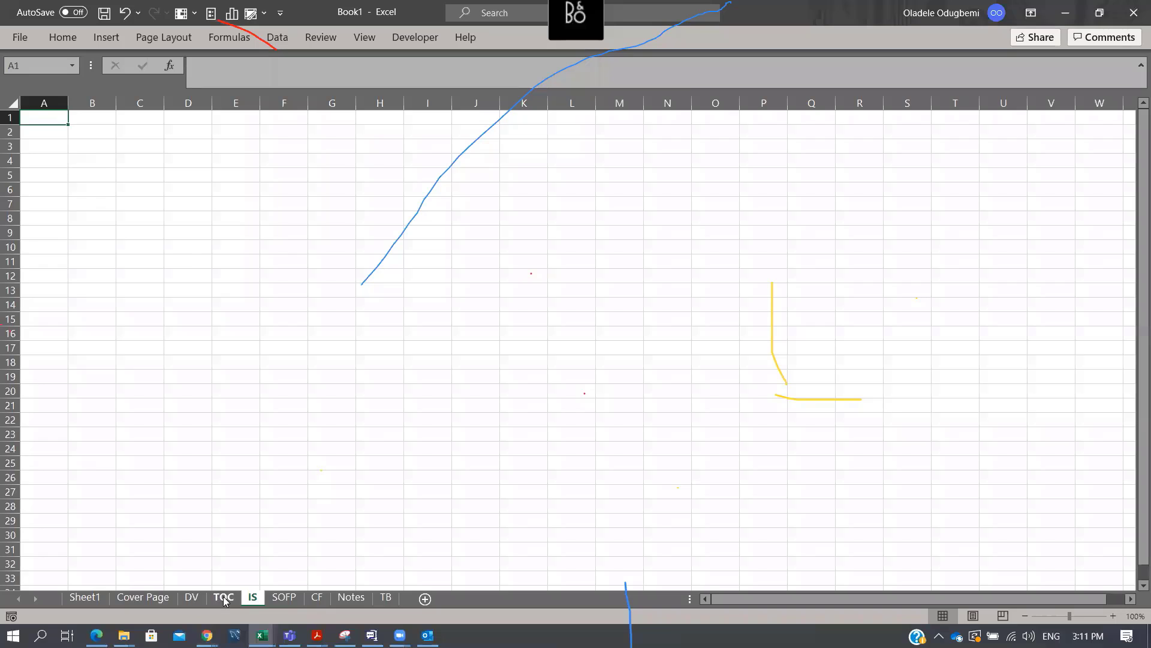
pyautogui.click(223, 598)
pyautogui.hotkey('shift', 'Down')
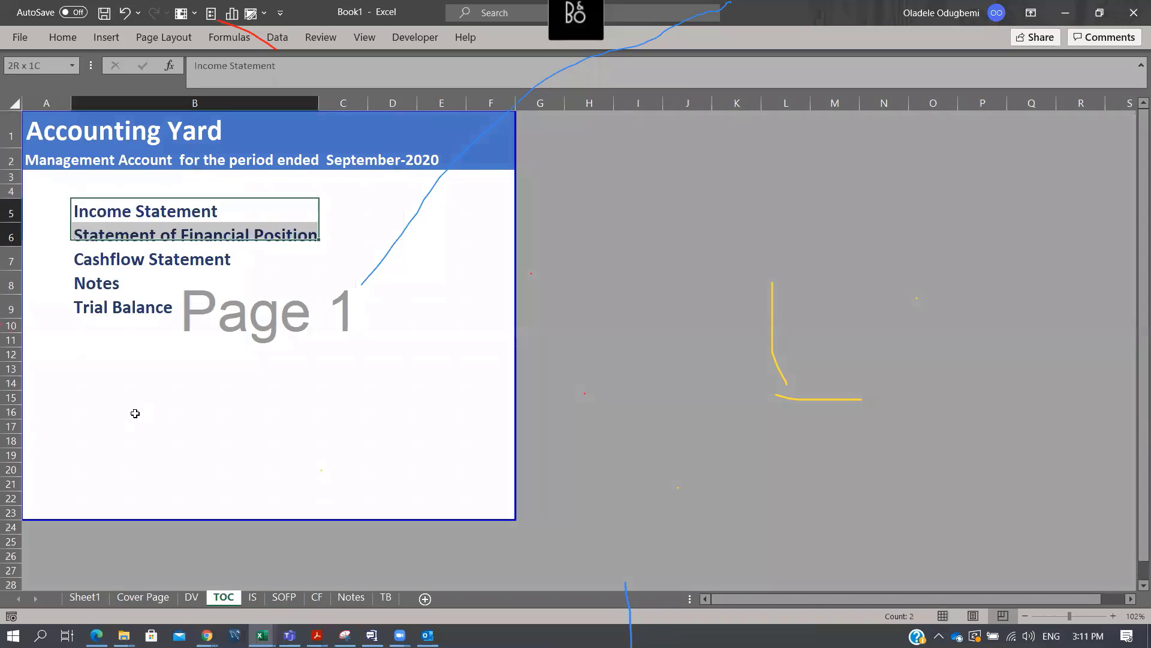
pyautogui.hotkey('ctrl', 'shift', 'Down')
pyautogui.hotkey('ctrl', 'c')
pyautogui.press('Down')
pyautogui.press('Down')
pyautogui.press('Down')
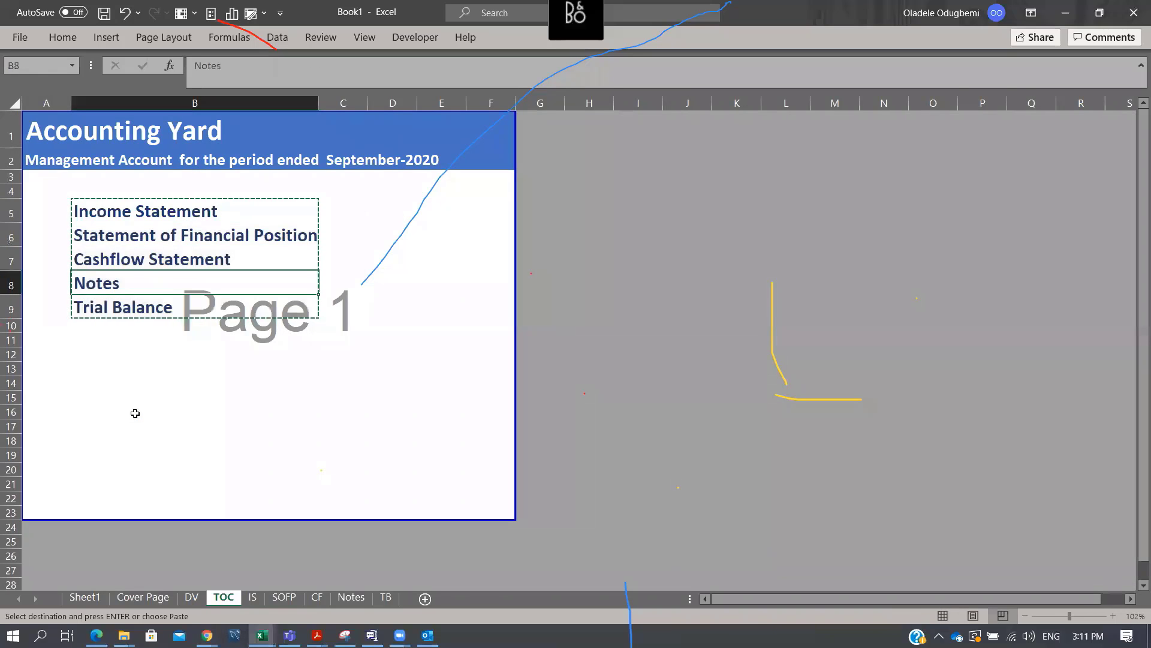
pyautogui.hotkey('ctrl', 'v')
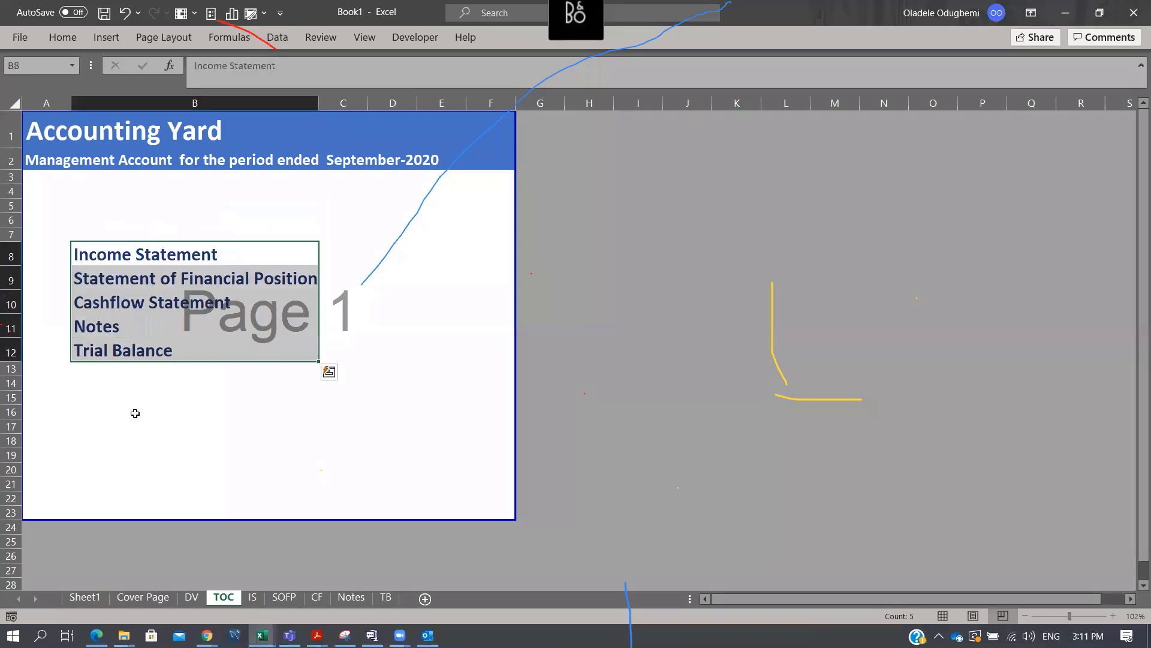
# Preview how the TOC sheet prints
pyautogui.click(176, 396)
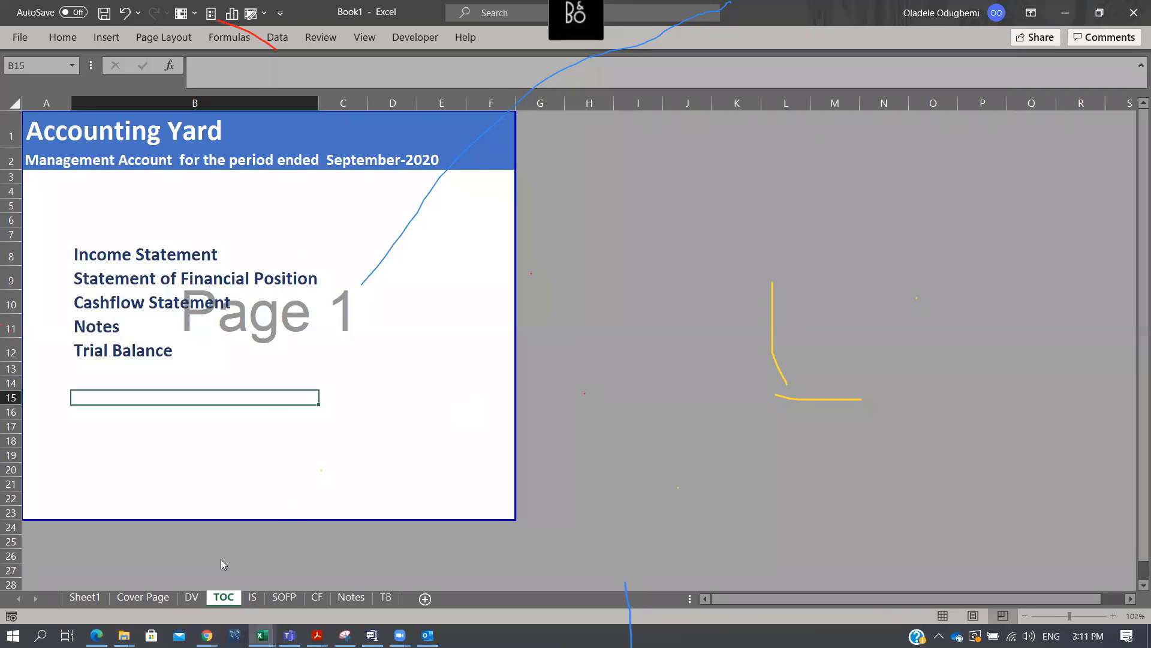
pyautogui.hotkey('ctrl', 'p')
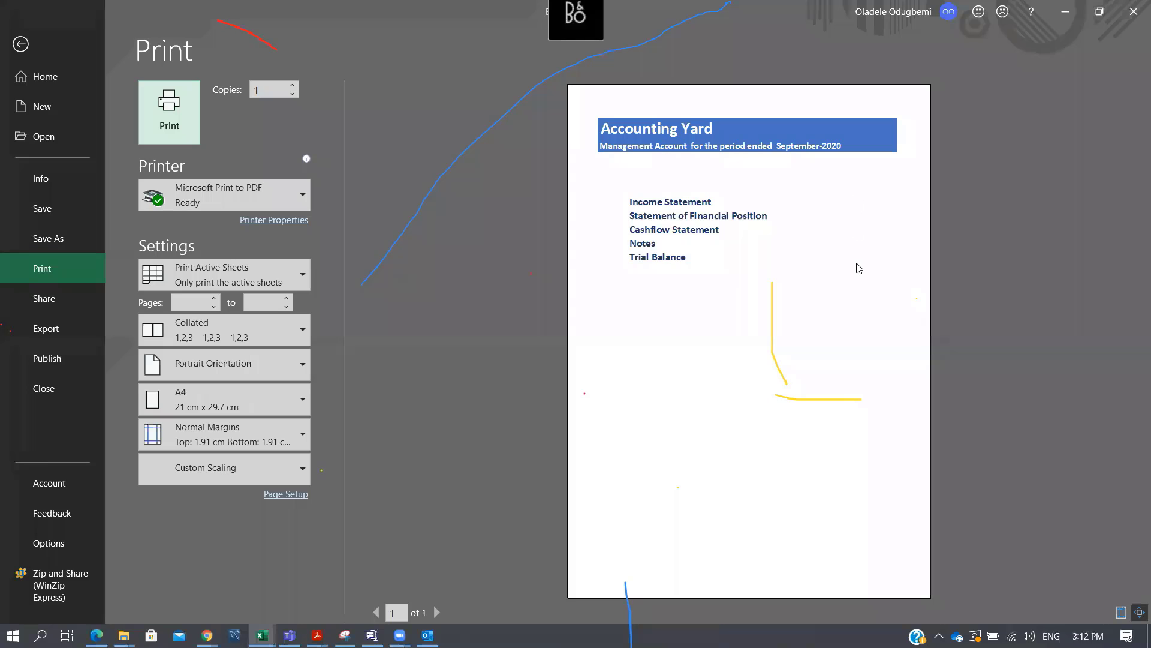
pyautogui.press('Escape')
# Move the DV sheet to the end of the workbook, after TB
pyautogui.click(194, 600)
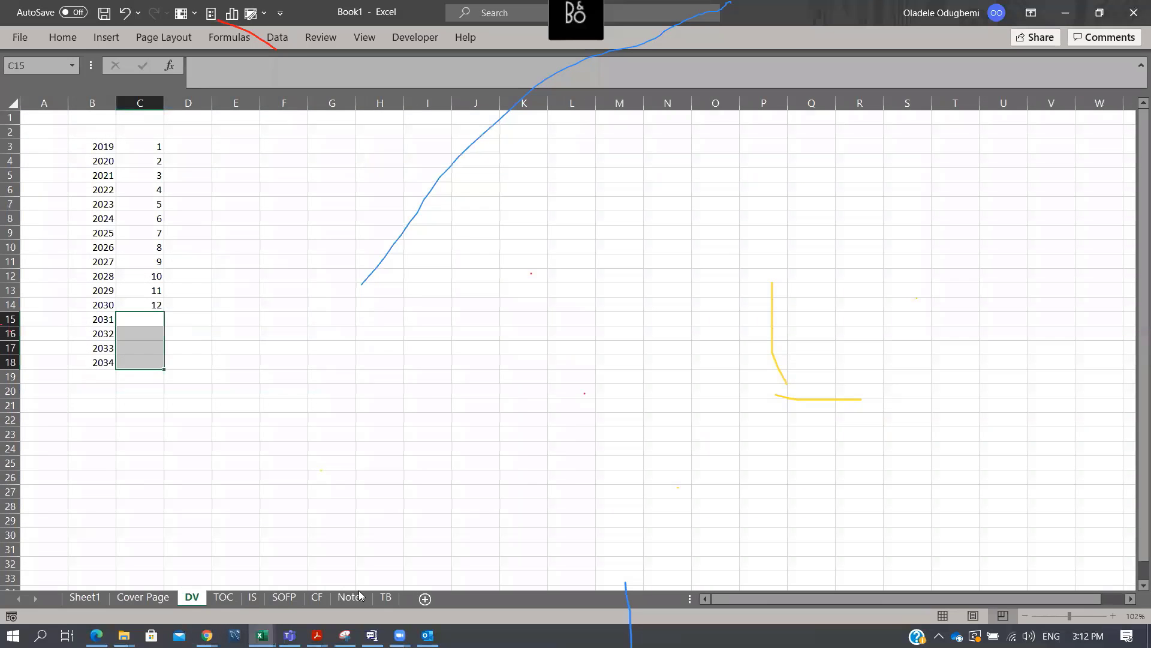
pyautogui.moveTo(360, 595); pyautogui.dragTo(413, 597)
# Group the Cover Page and TOC sheets, preview both printed pages, and ungroup the sheets
pyautogui.click(153, 597)
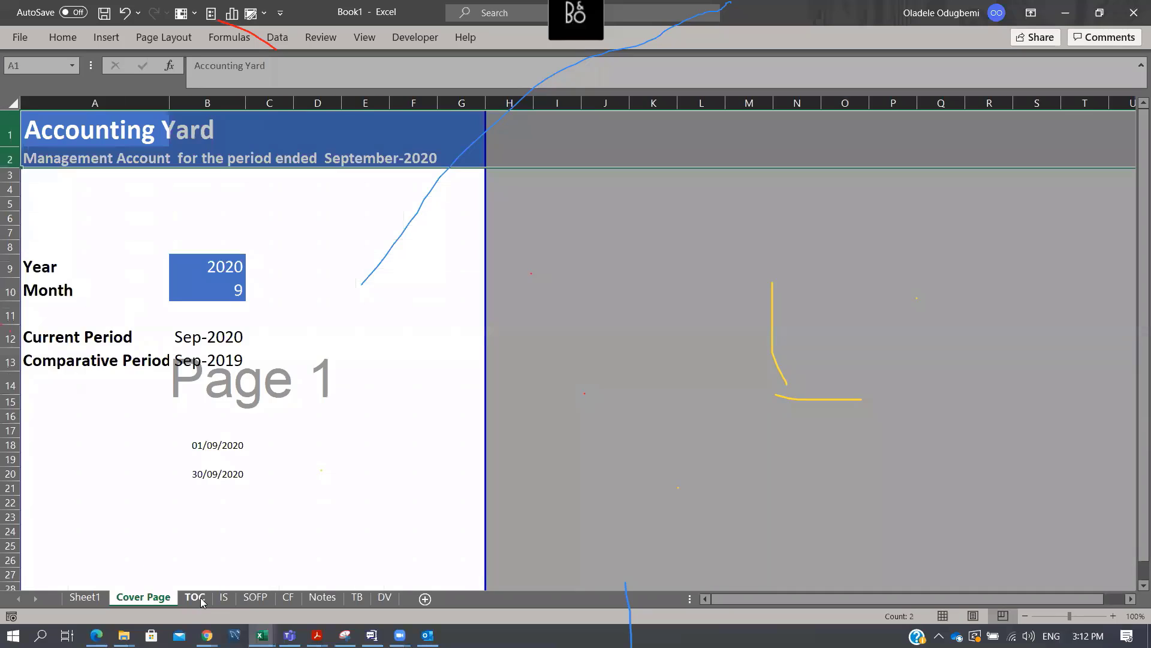
pyautogui.hotkey('ctrl', 'p')
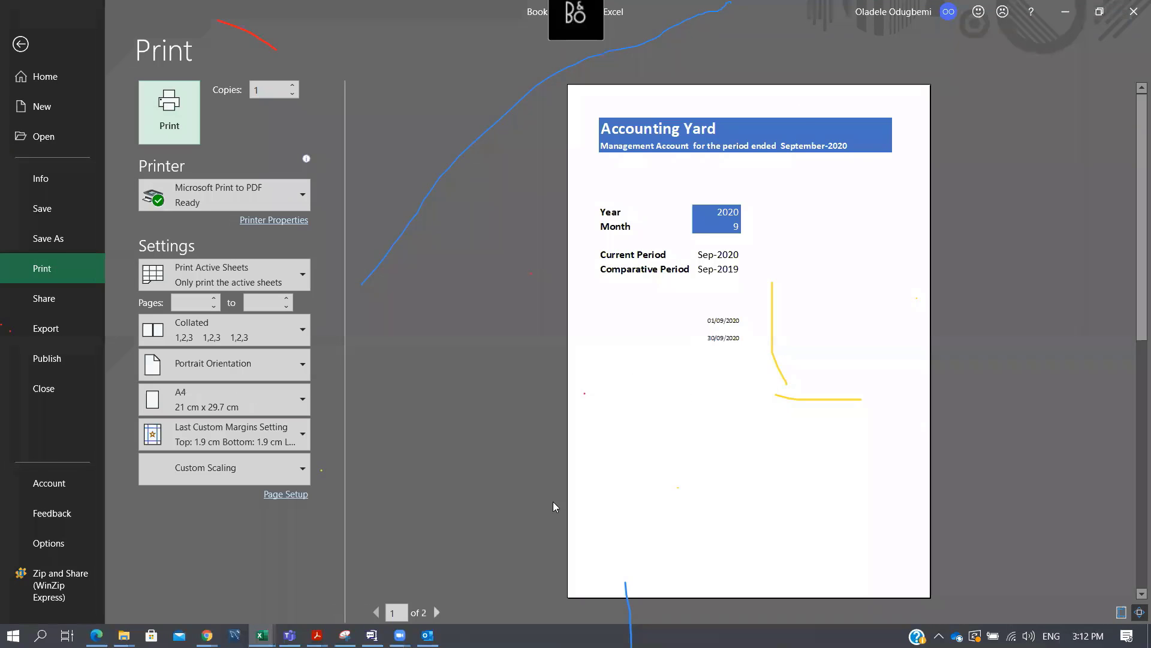
pyautogui.click(437, 611)
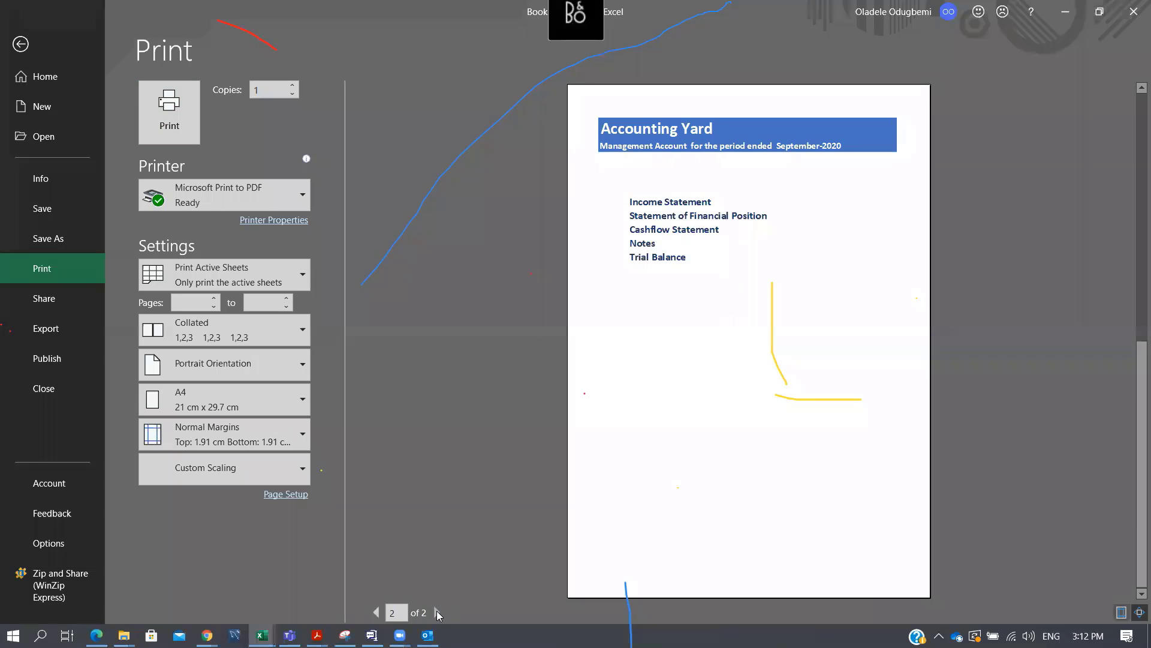
pyautogui.press('Escape')
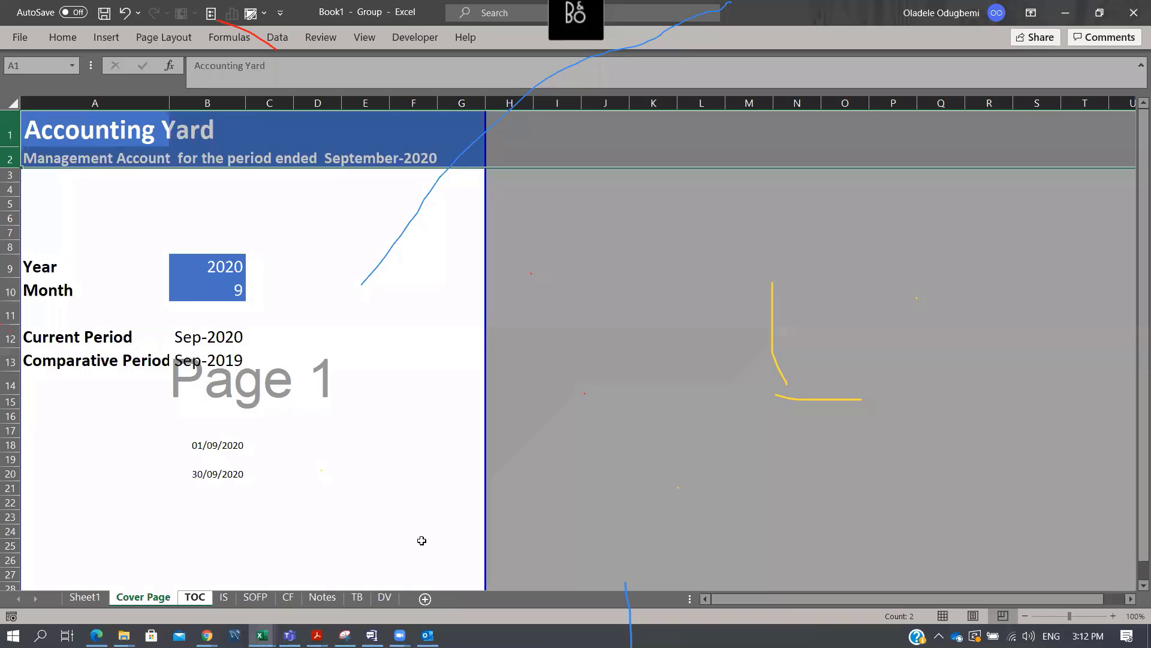
pyautogui.rightClick(203, 597)
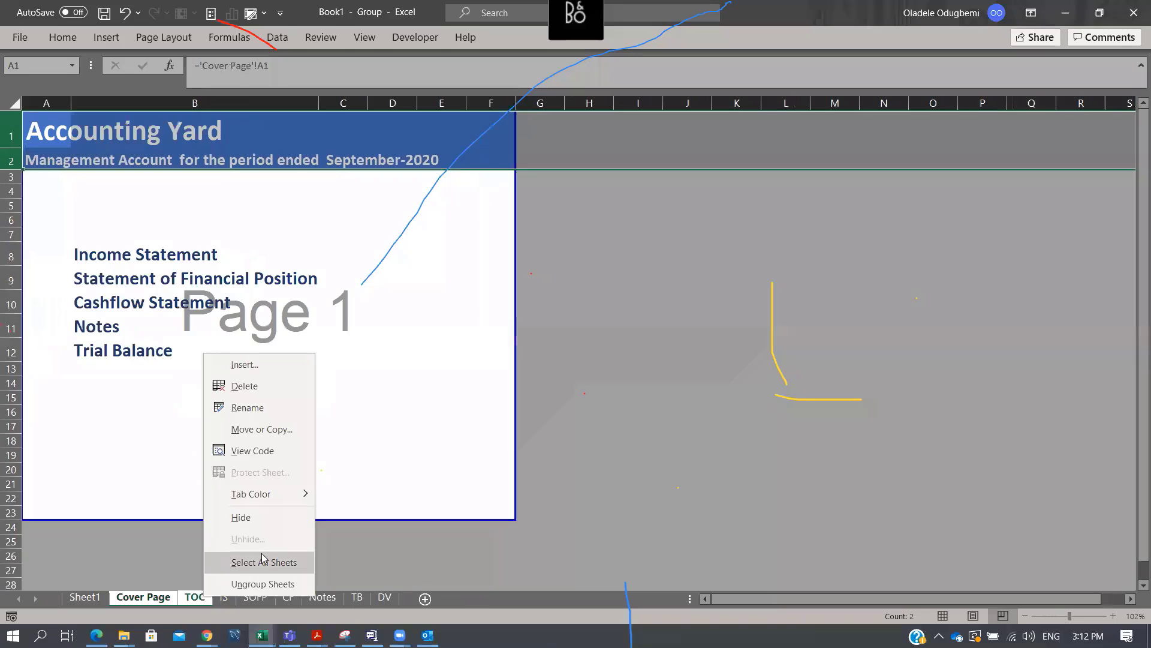
pyautogui.click(257, 584)
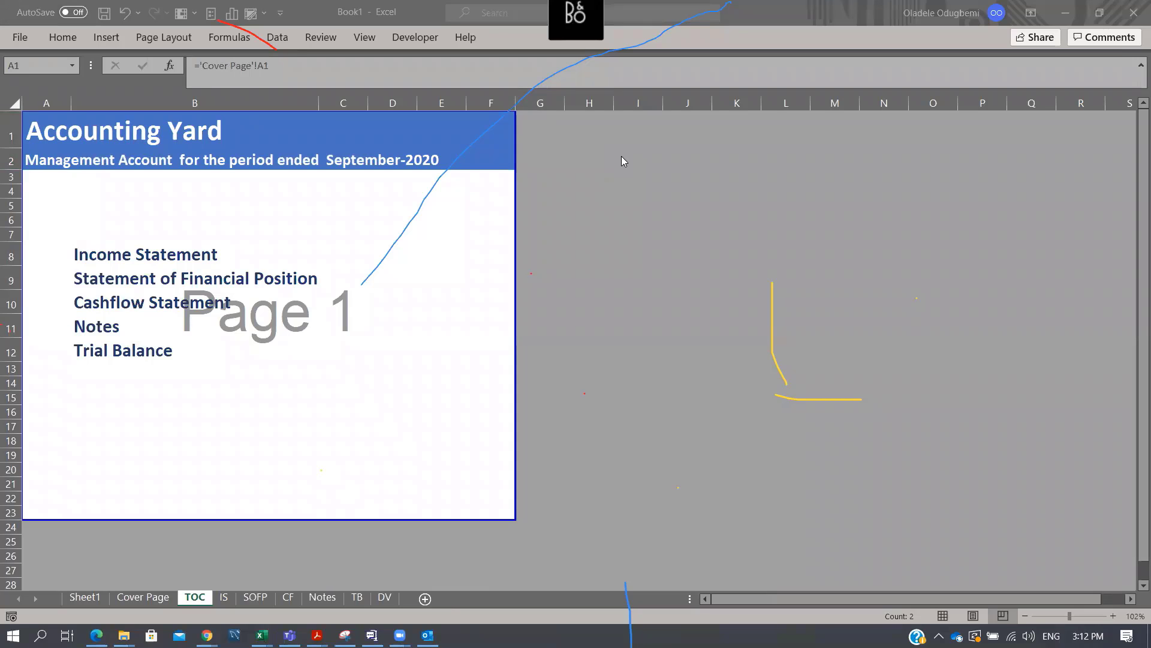
# Move the block B6:B12 containing the contents entries down two rows so it starts at B8
pyautogui.click(732, 296)
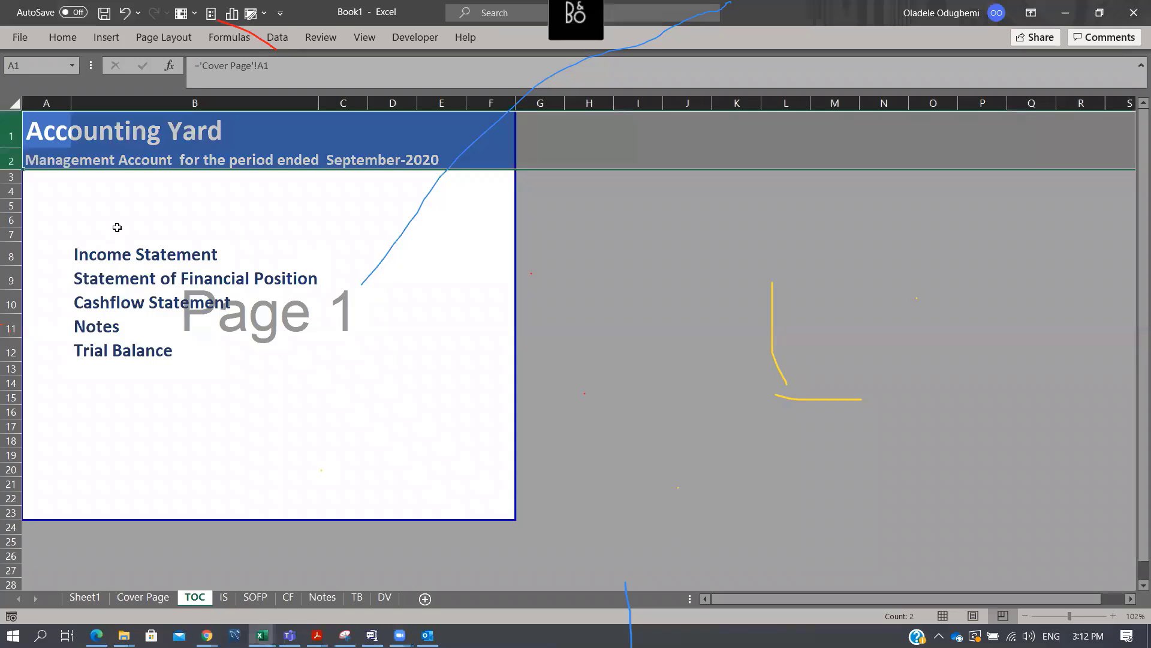
pyautogui.moveTo(114, 221); pyautogui.dragTo(109, 348)
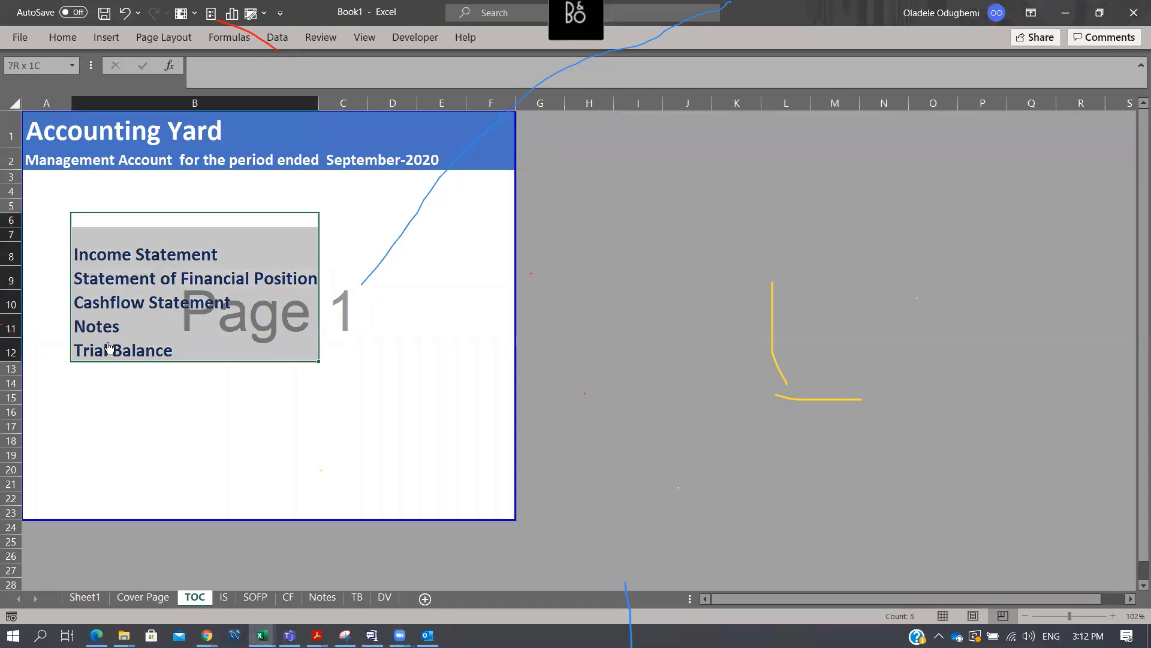
pyautogui.hotkey('ctrl', 'c')
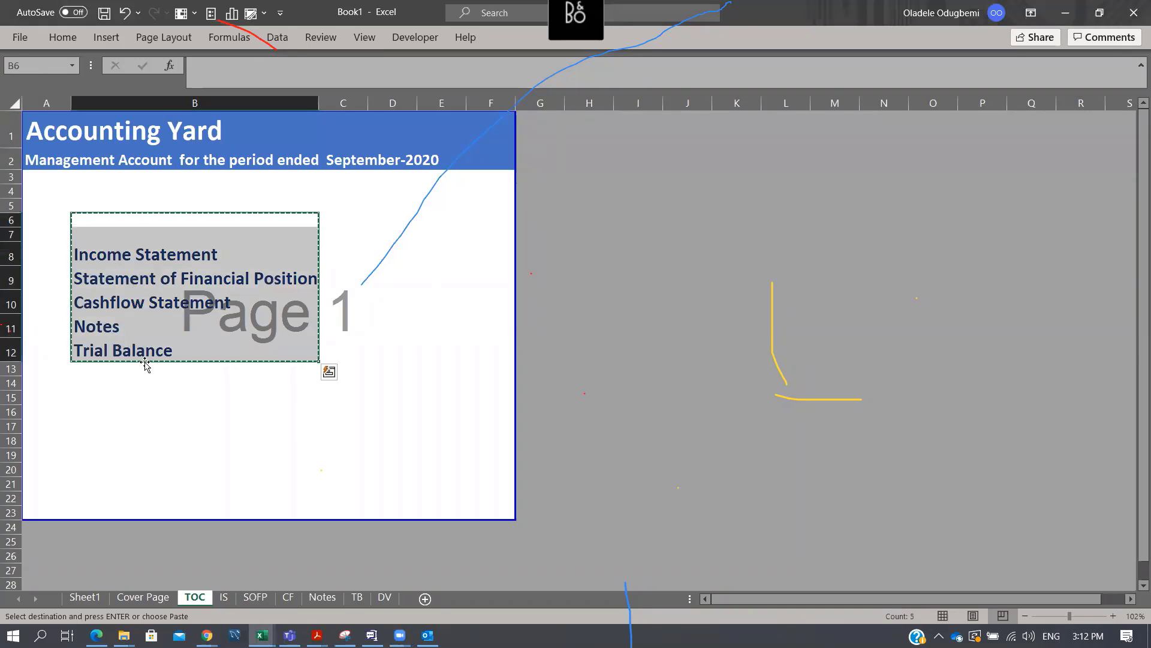
pyautogui.click(162, 251)
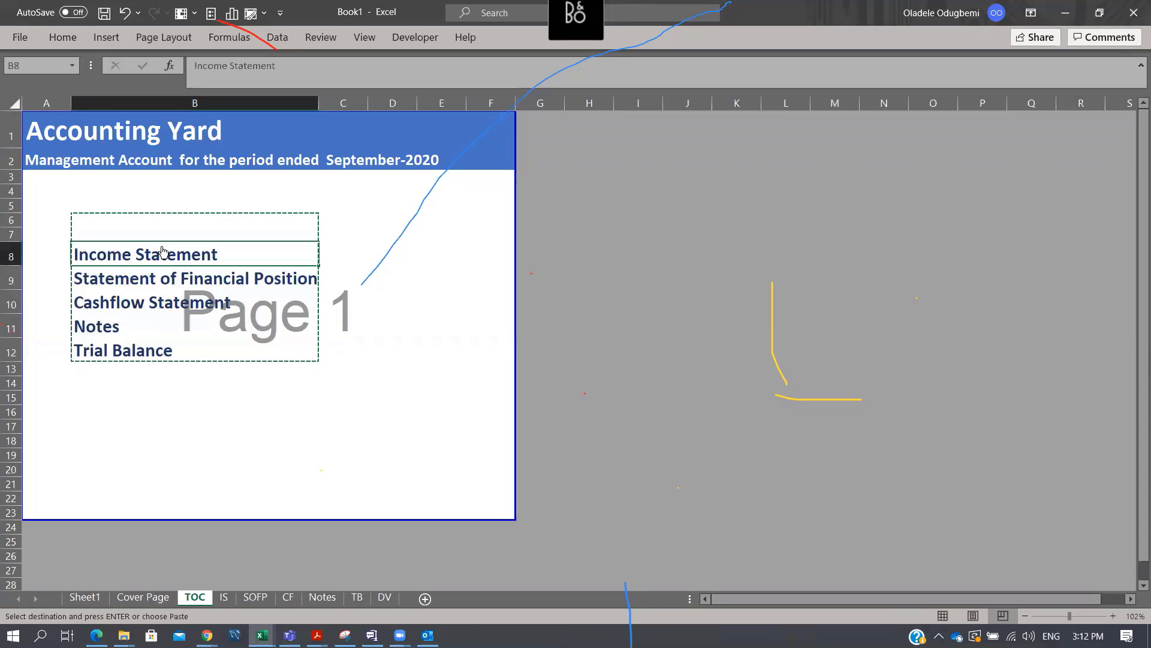
pyautogui.press('Return')
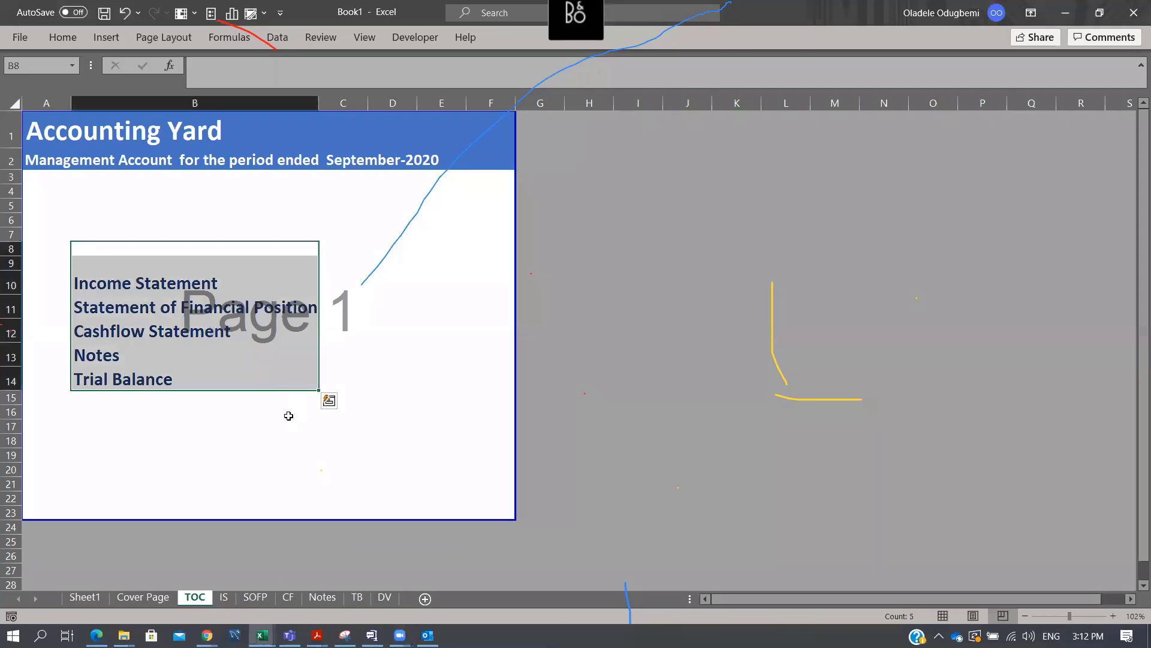
# View the trial balance on the TB sheet and return to the TOC sheet
pyautogui.click(361, 601)
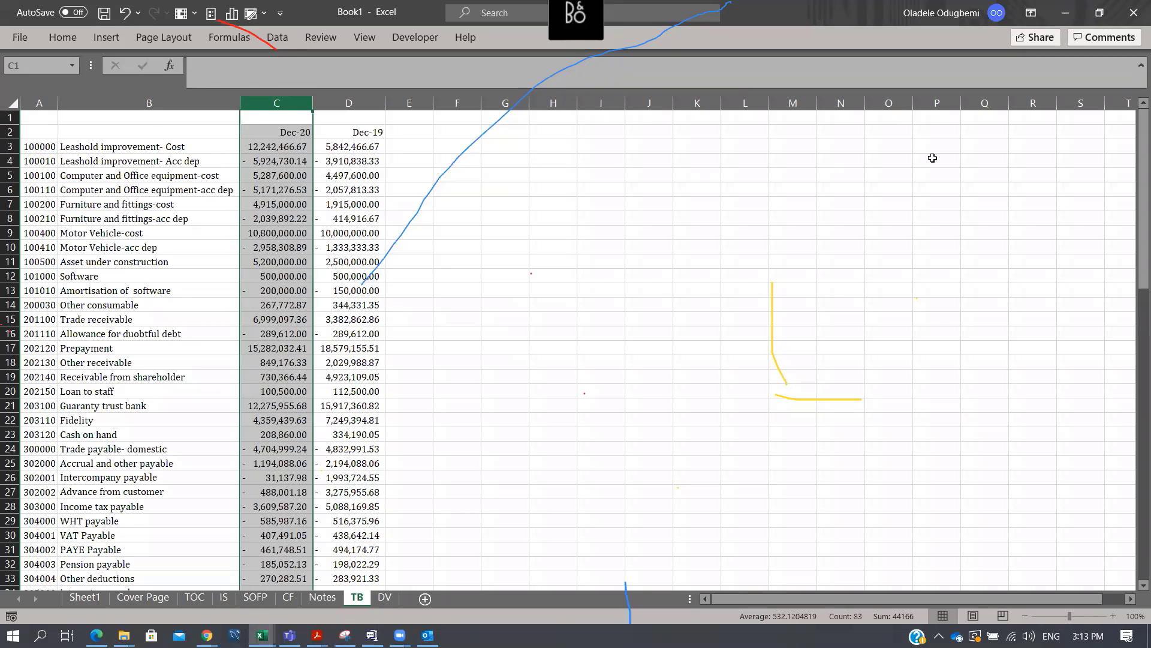
pyautogui.click(826, 79)
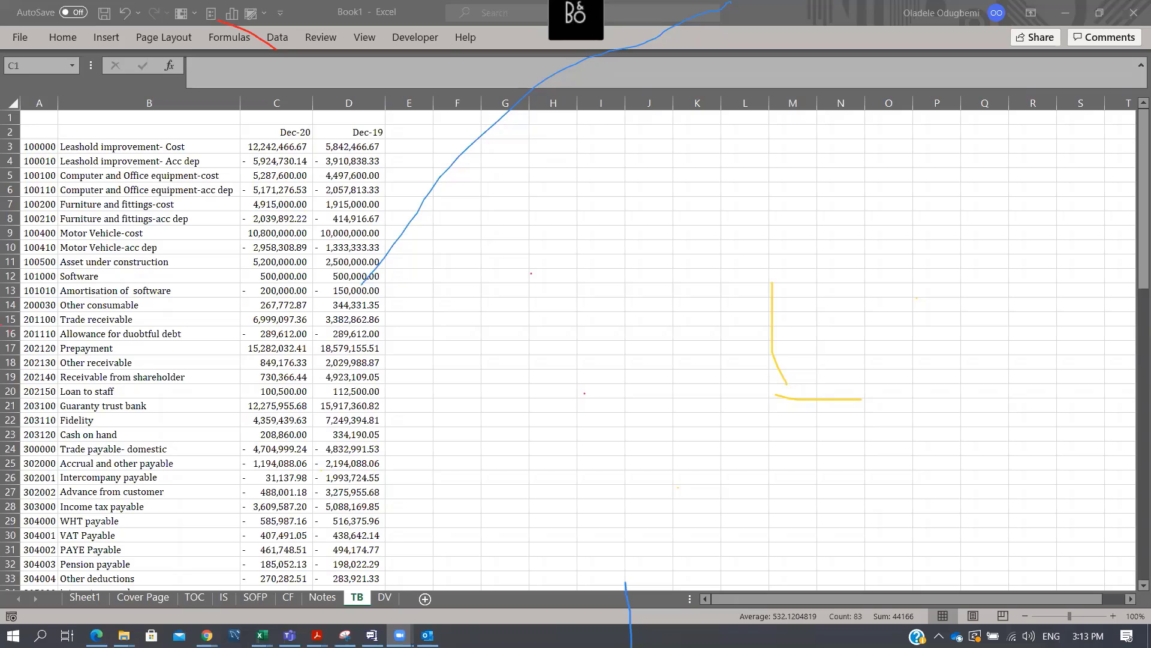
pyautogui.click(194, 597)
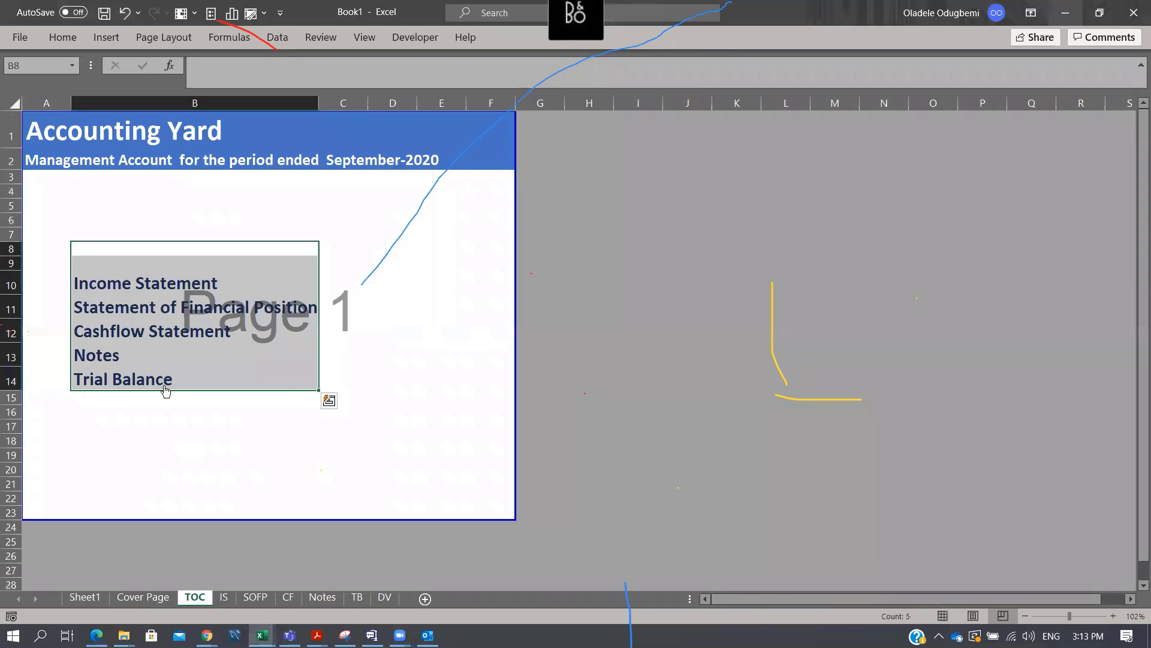
# Enter "Income Statement" in cell B16 of the TOC sheet, below the existing contents entries
pyautogui.click(151, 426)
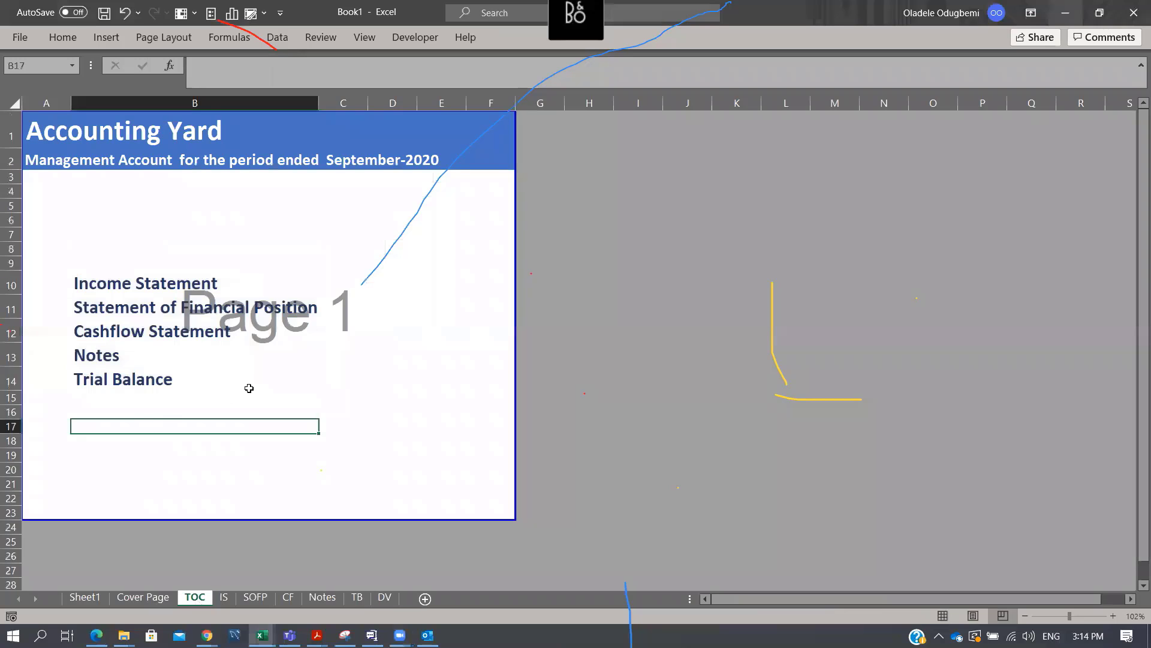
pyautogui.press('Up')
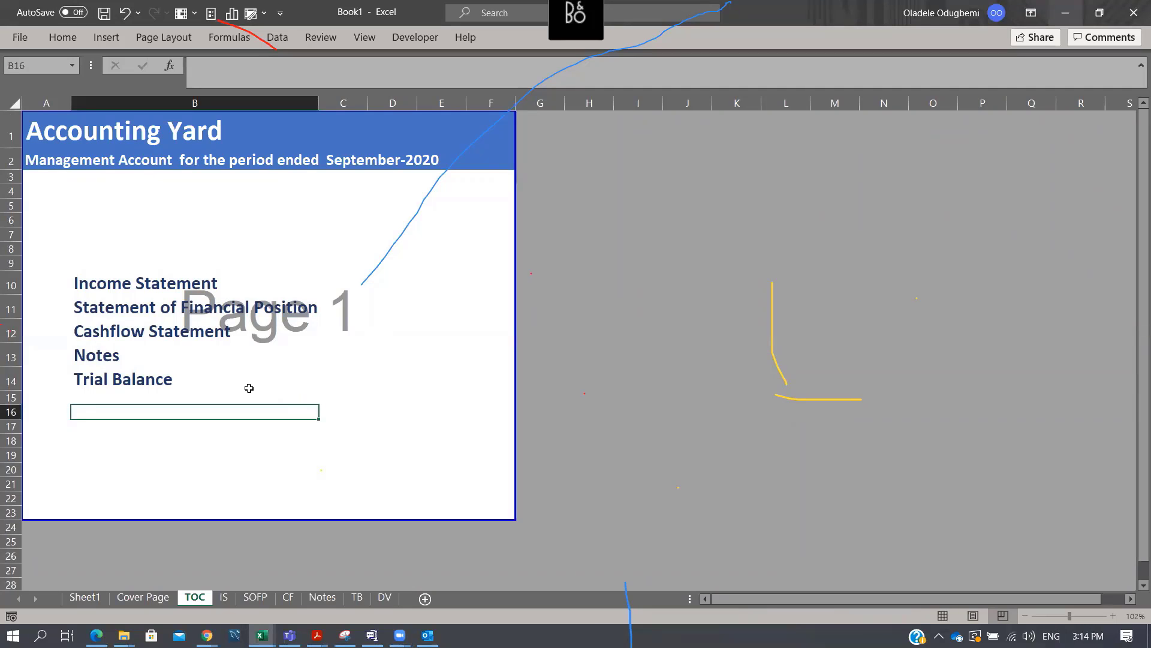
pyautogui.write('Inc')
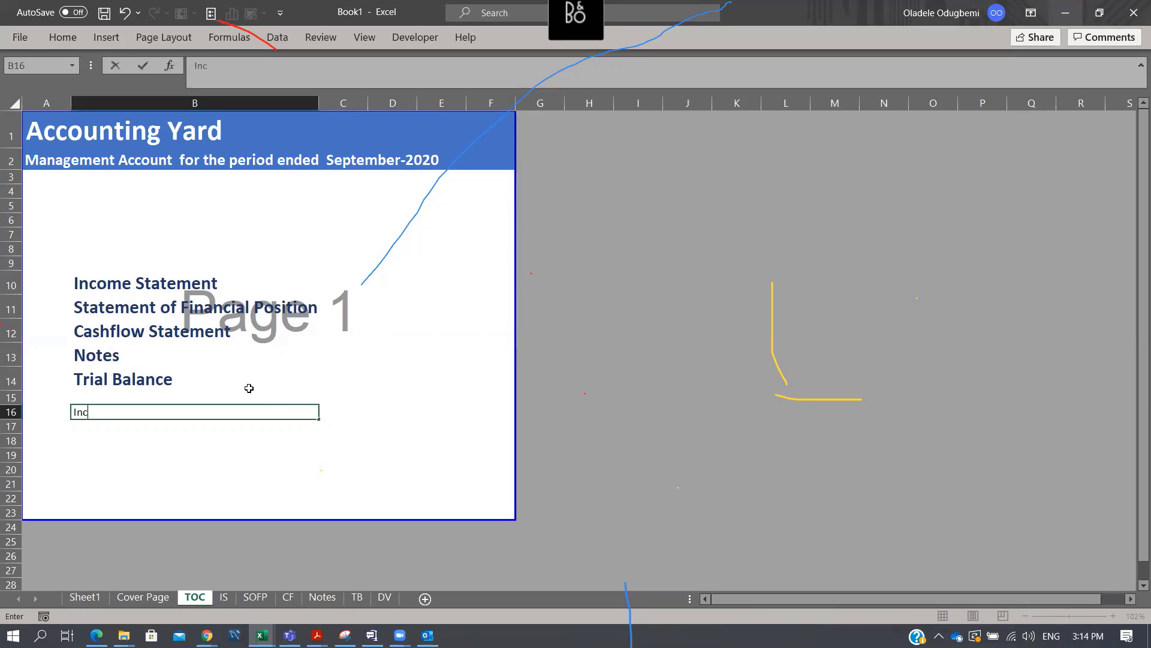
pyautogui.write('ome Statement')
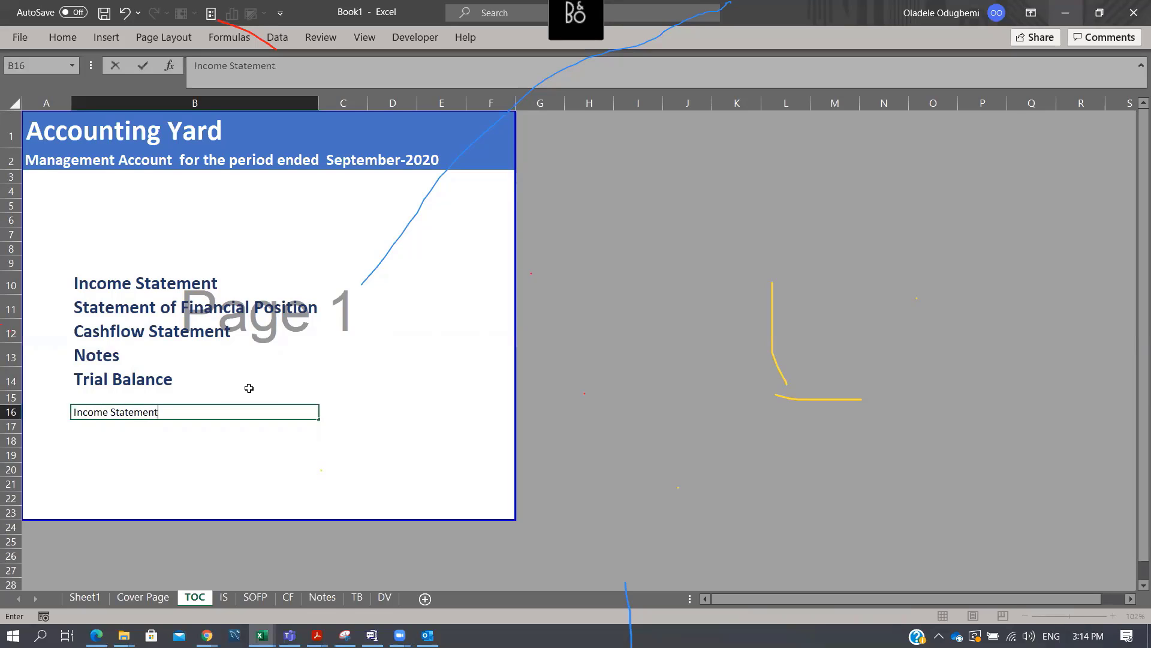
pyautogui.press('Return')
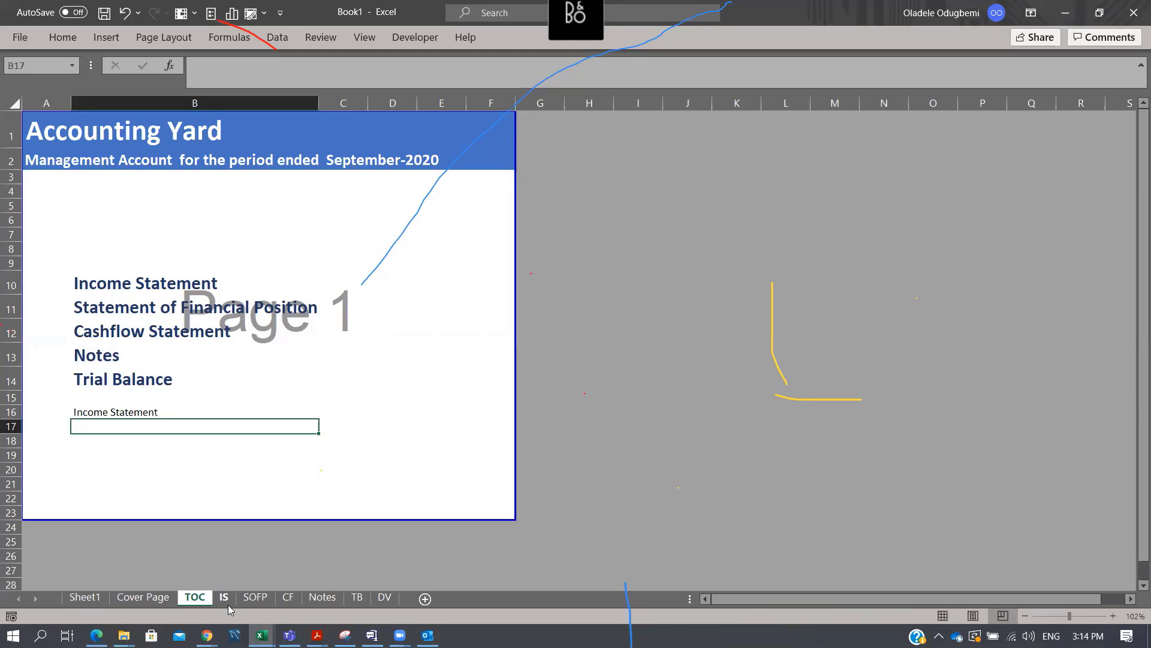
pyautogui.press('Up')
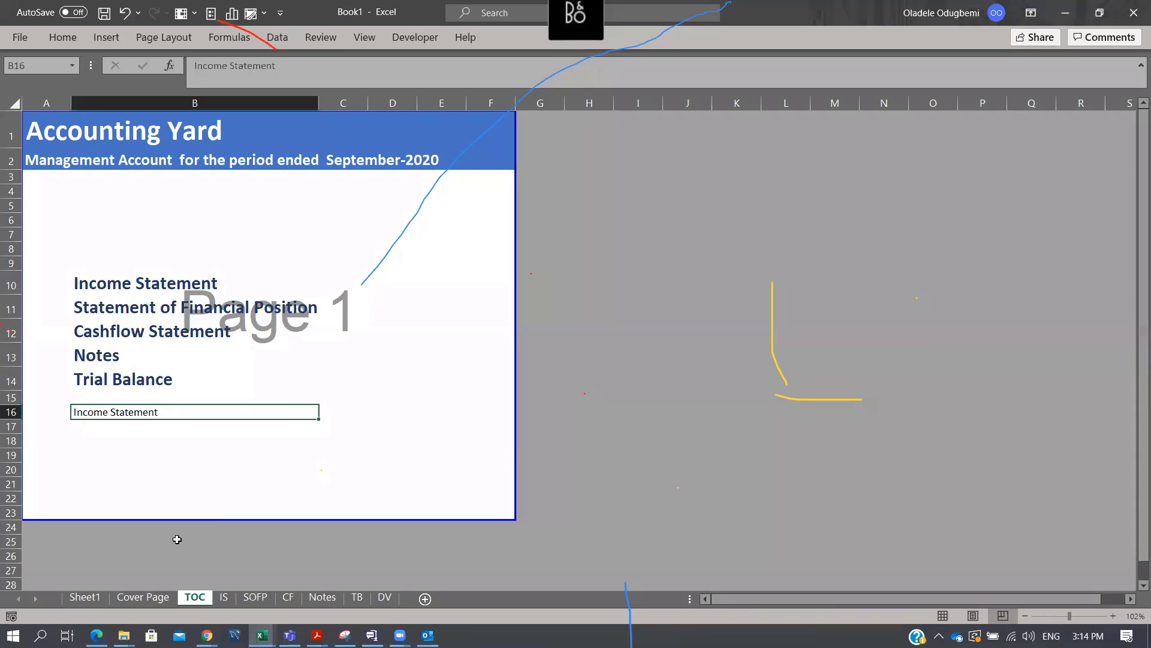
pyautogui.hotkey('ctrl', 'k')
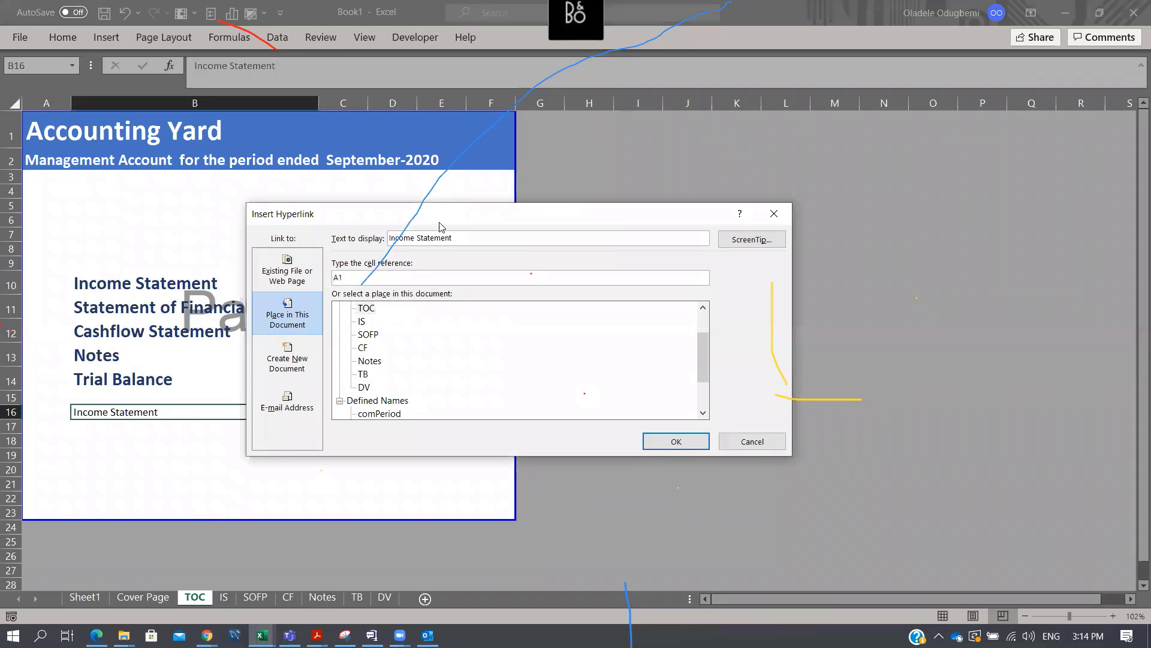
pyautogui.click(788, 217)
pyautogui.rightClick(127, 413)
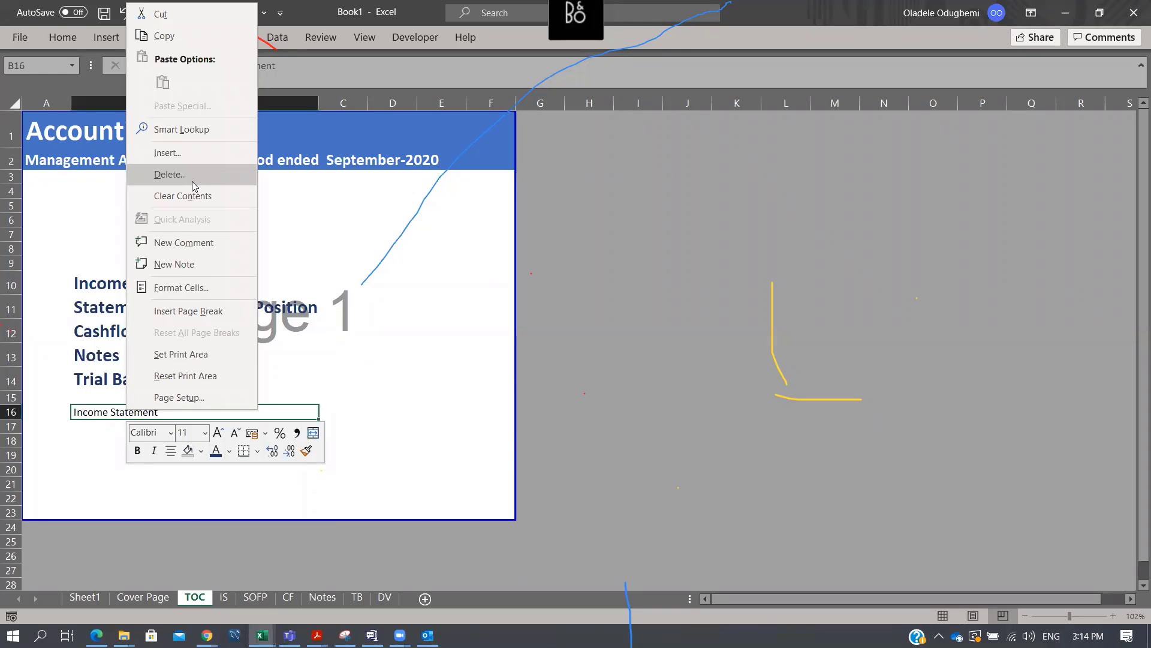
pyautogui.click(70, 433)
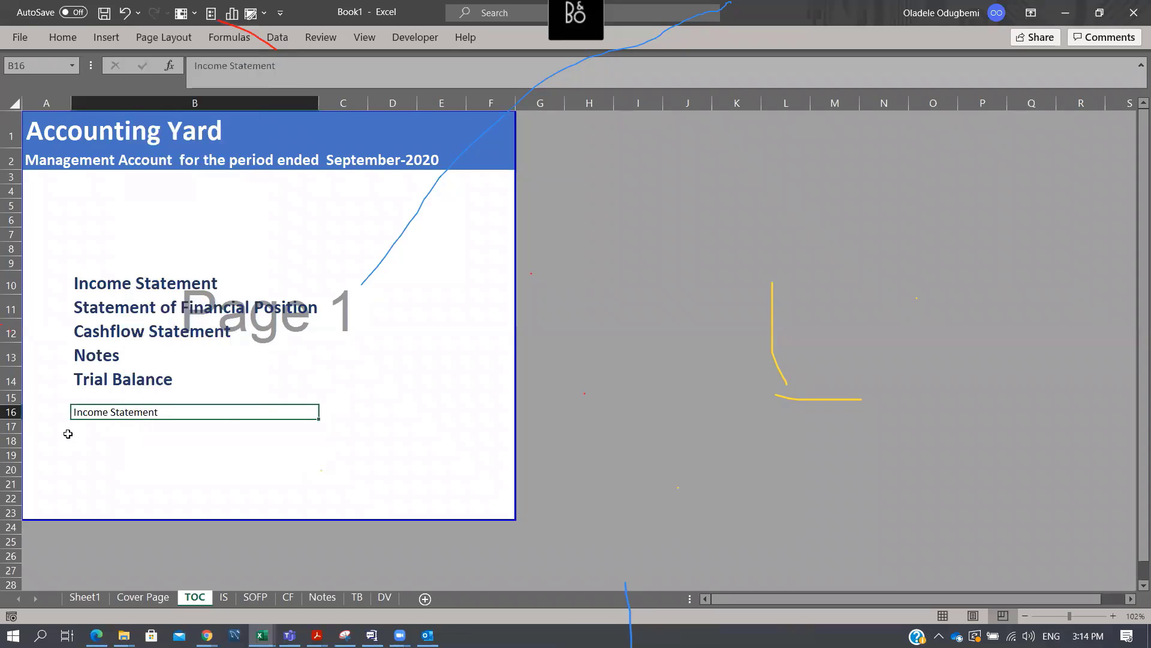
pyautogui.rightClick(99, 416)
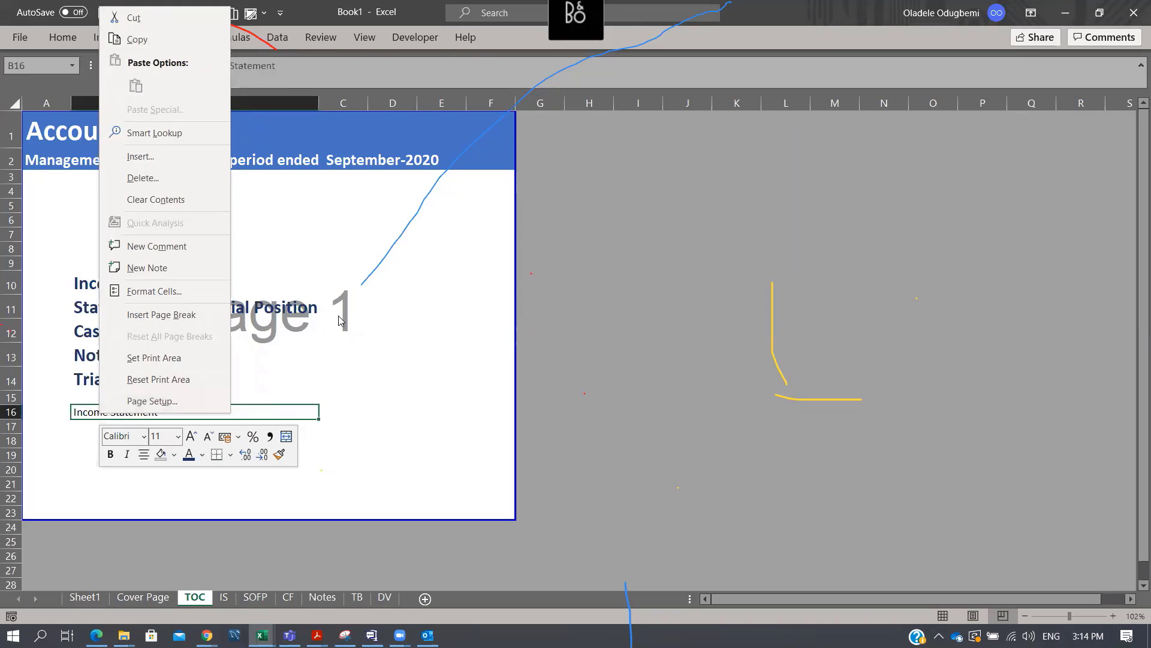
pyautogui.press('Escape')
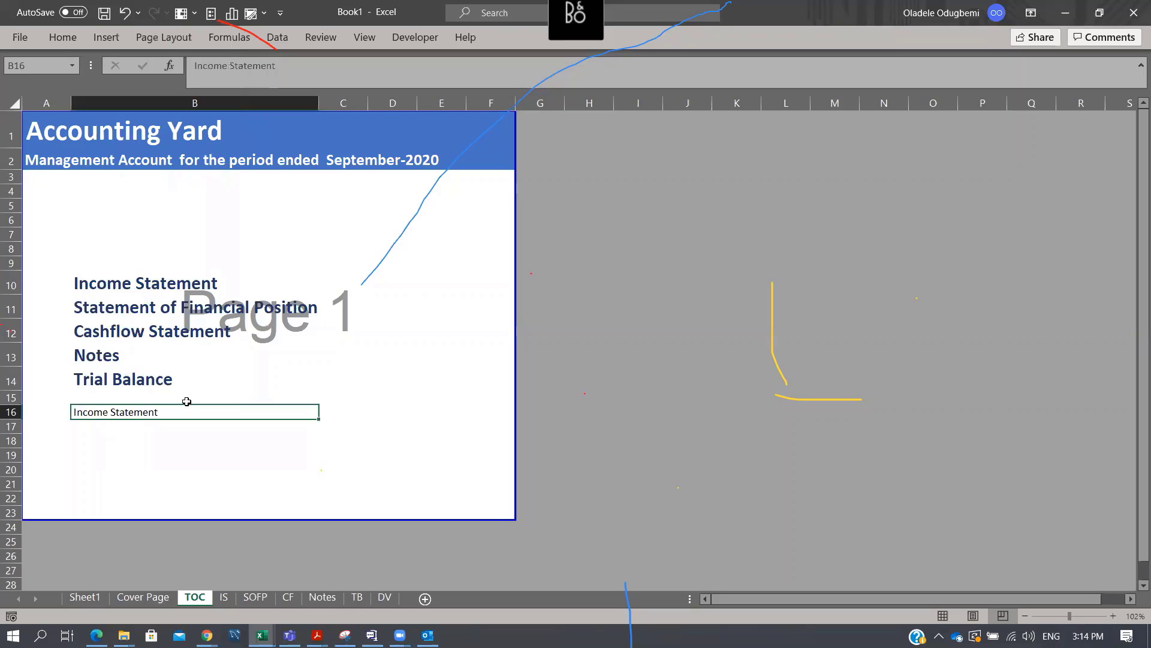
# Hyperlink the Income Statement entry in B16 to cell A1 of the IS sheet in this workbook
pyautogui.hotkey('ctrl', 'k')
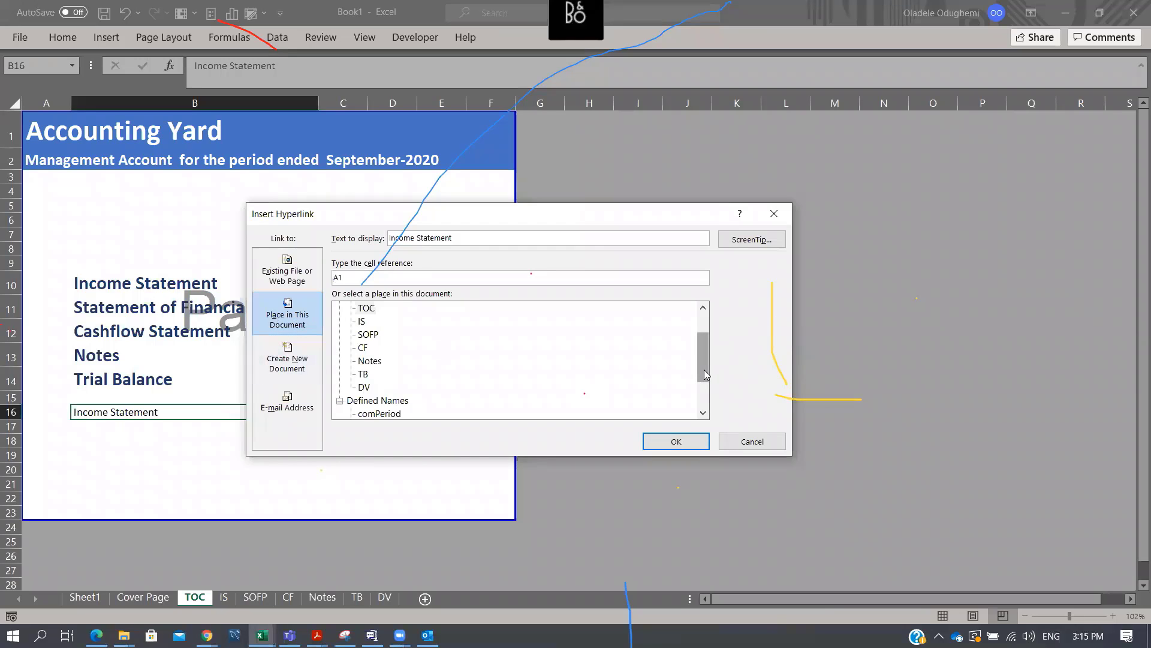
pyautogui.scroll(1, 706, 341)
pyautogui.scroll(-2, 712, 351)
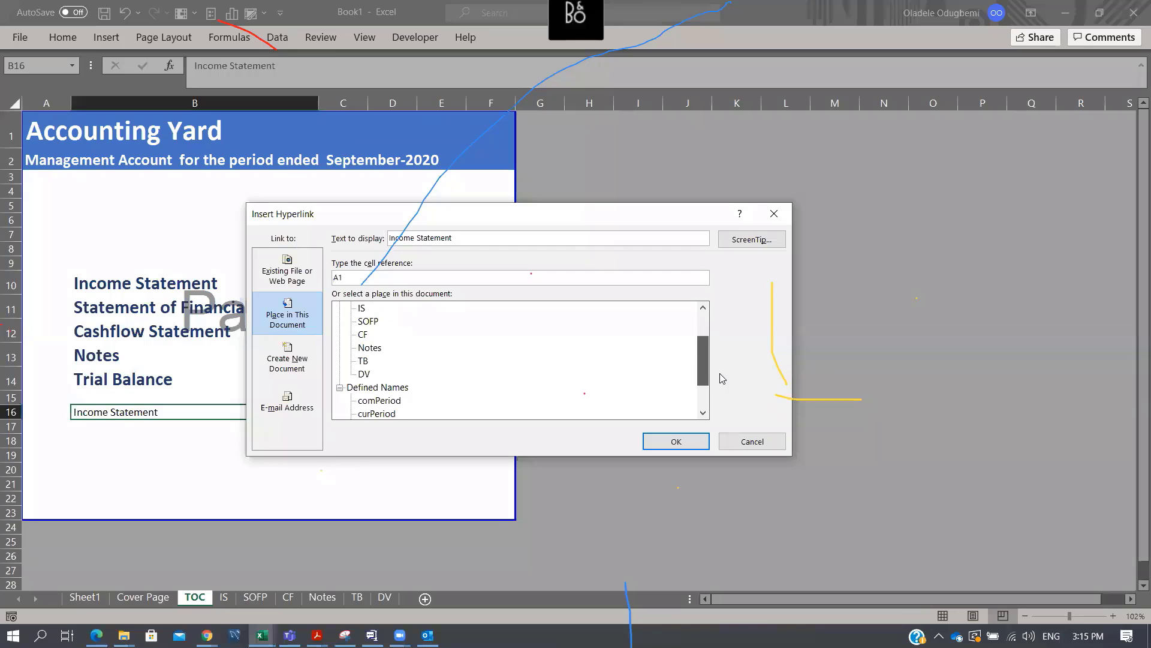
pyautogui.scroll(2, 722, 376)
pyautogui.scroll(-2, 709, 342)
pyautogui.scroll(2, 718, 377)
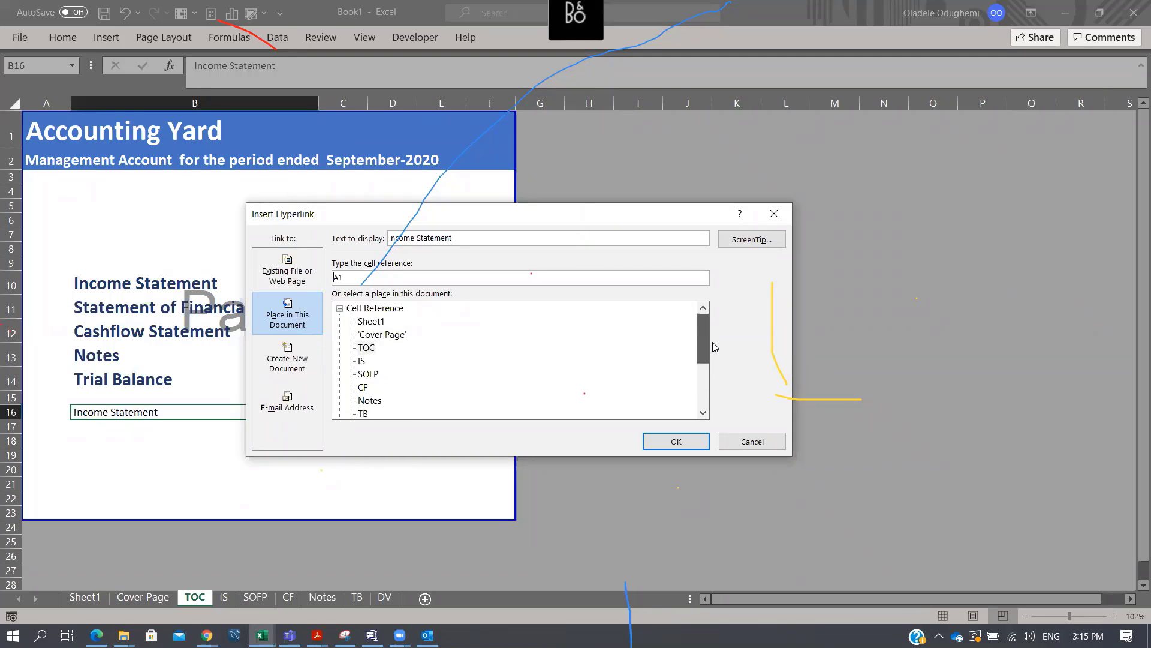
pyautogui.click(362, 361)
pyautogui.click(341, 277)
pyautogui.doubleClick(341, 277)
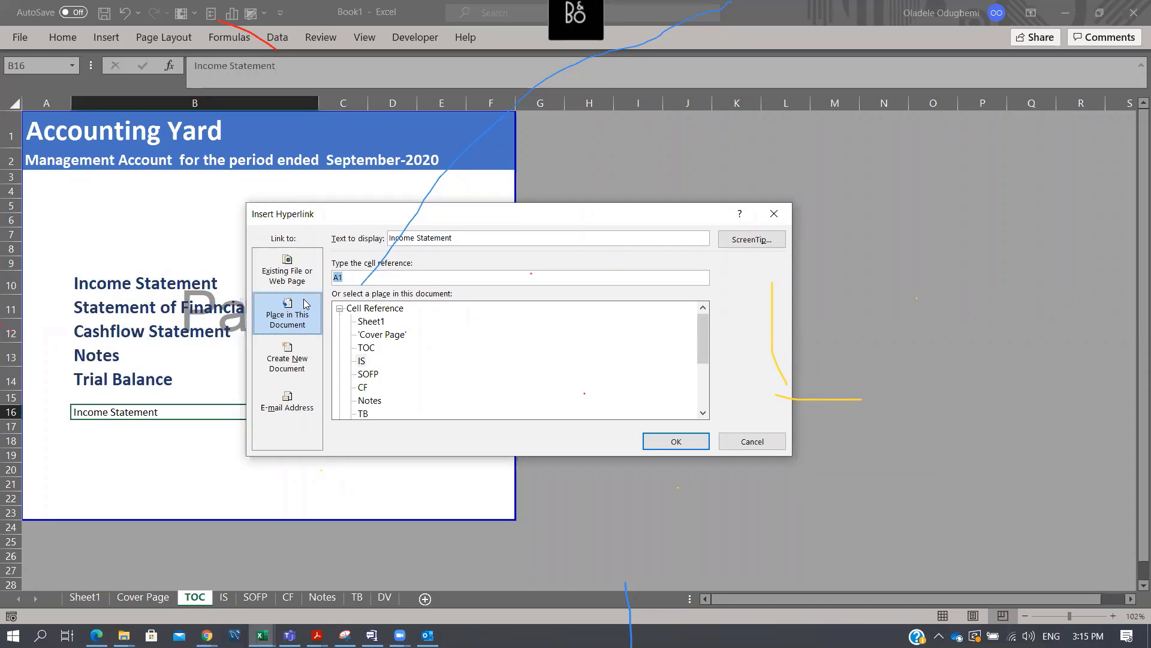
pyautogui.write('A20')
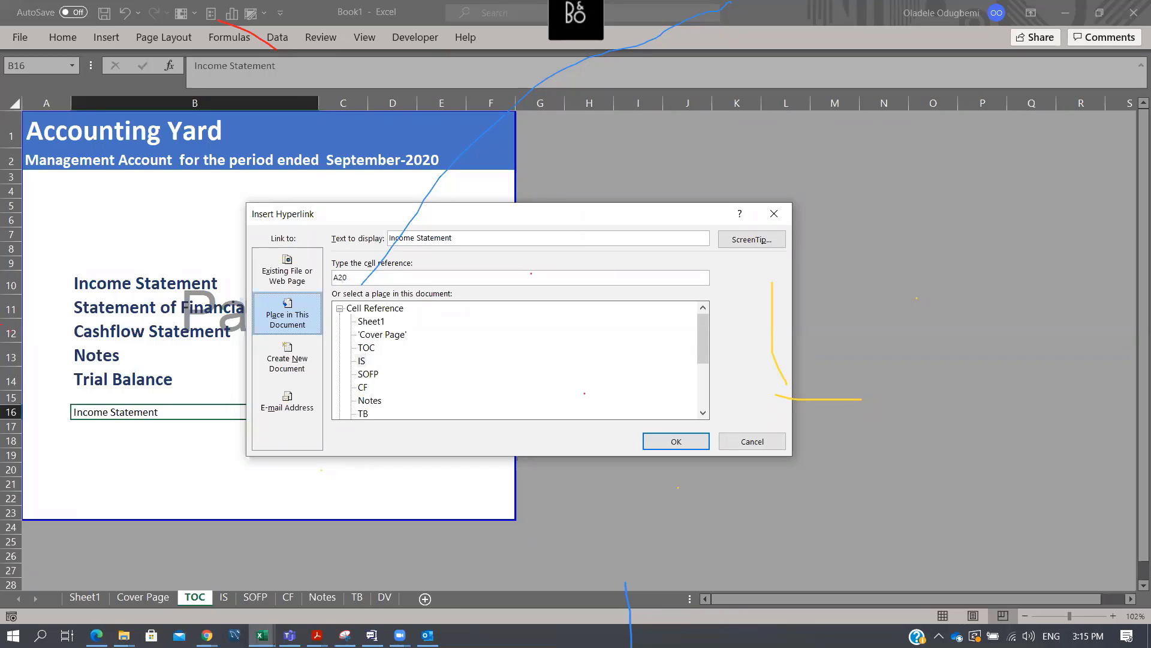
pyautogui.press('BackSpace')
pyautogui.press('BackSpace')
pyautogui.press('BackSpace')
pyautogui.write('A1')
pyautogui.click(675, 441)
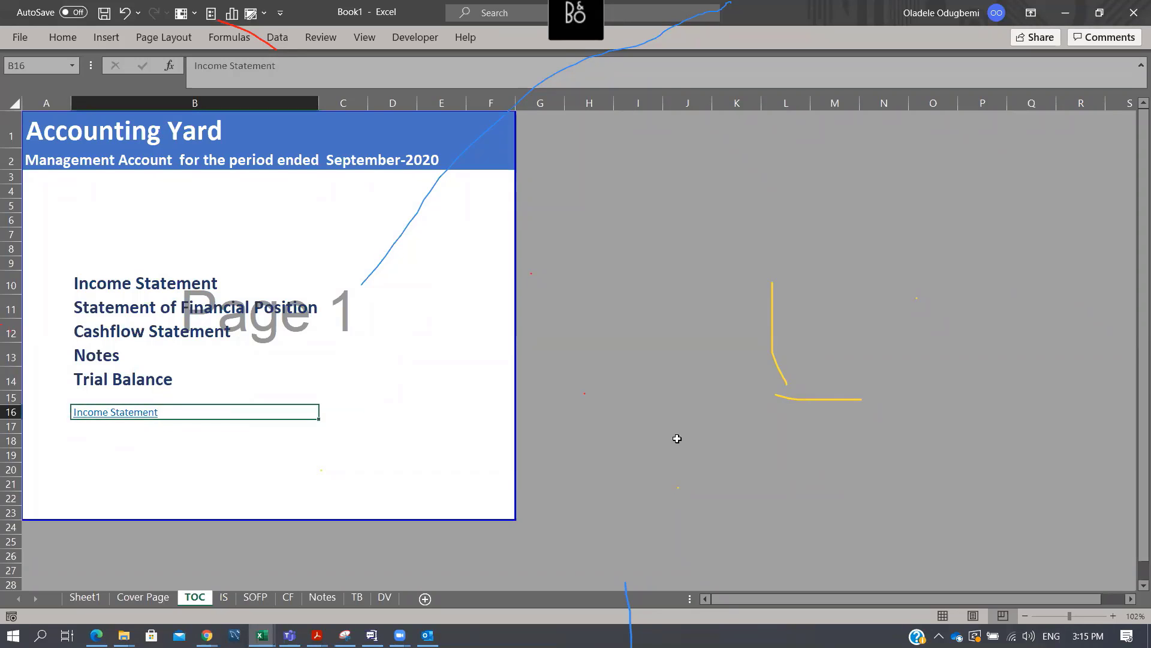
# Remove the underline from the Income Statement link in B16, make it bold and colour its text dark red
pyautogui.hotkey('ctrl', 'u')
pyautogui.hotkey('ctrl', 'b')
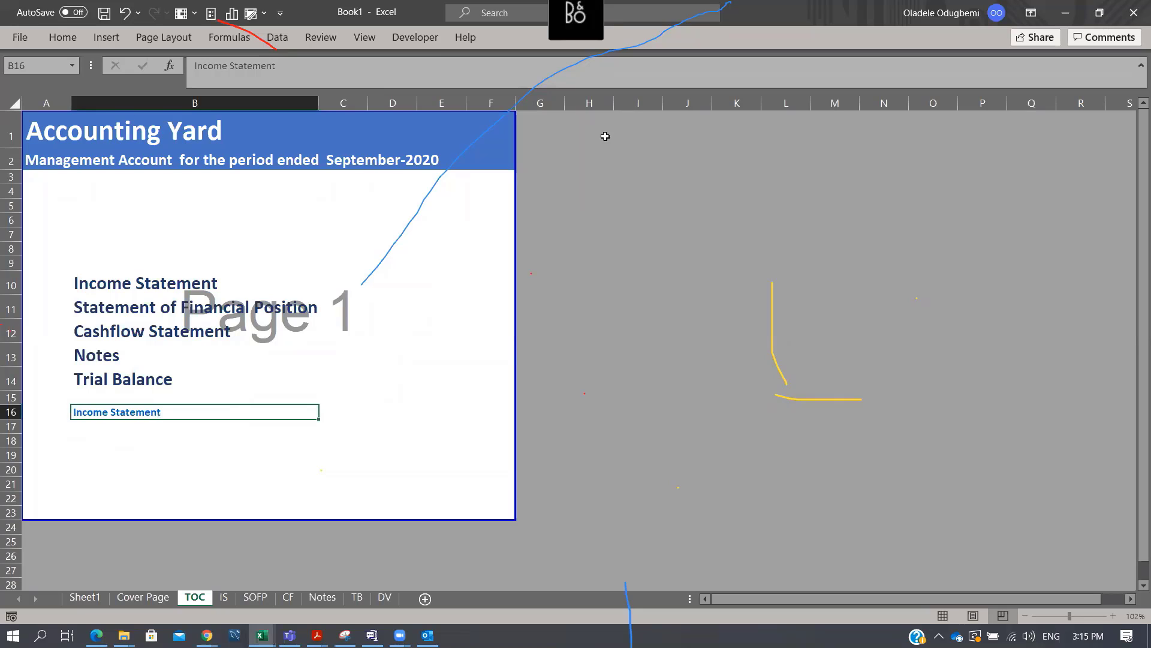
pyautogui.click(68, 41)
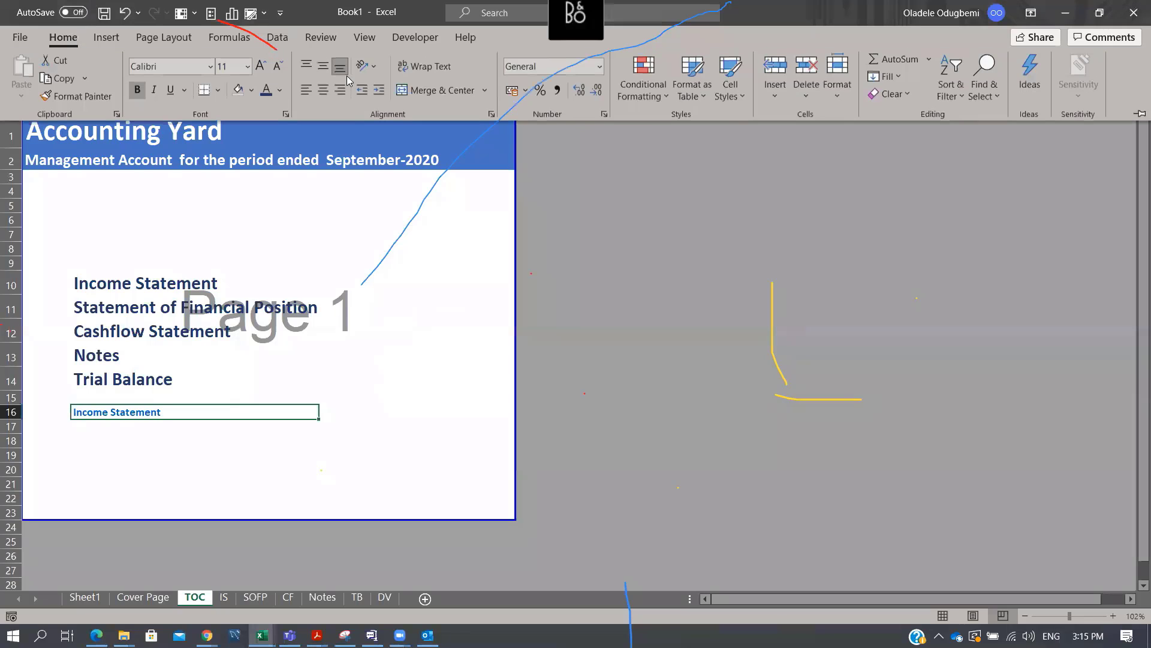
pyautogui.click(279, 89)
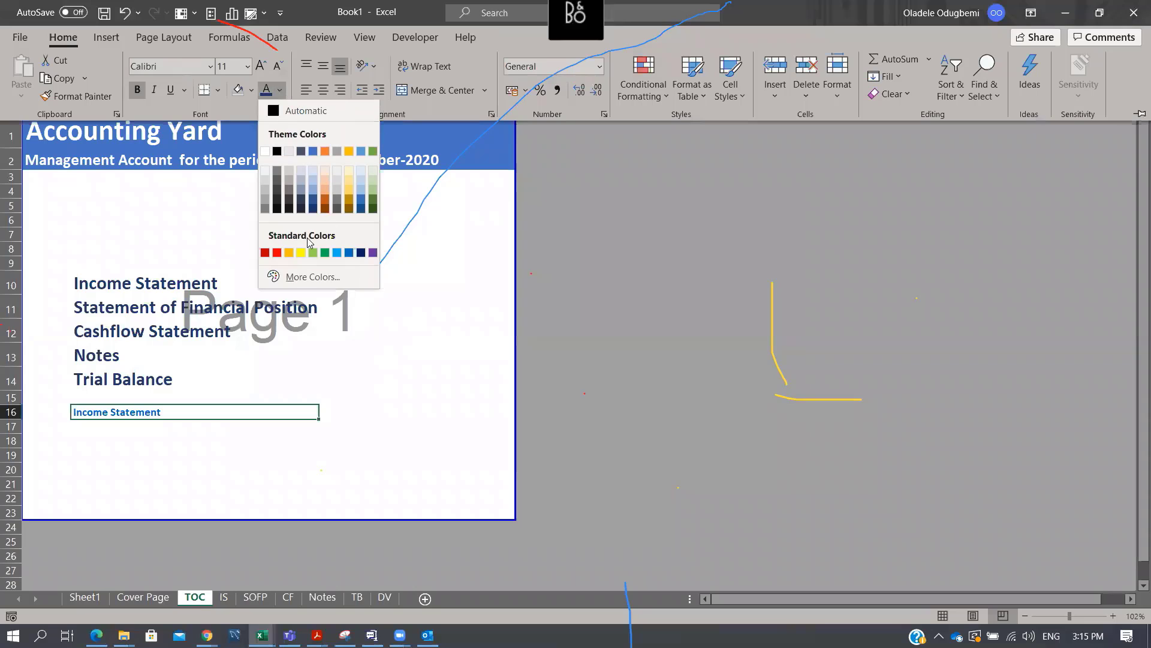
pyautogui.click(265, 253)
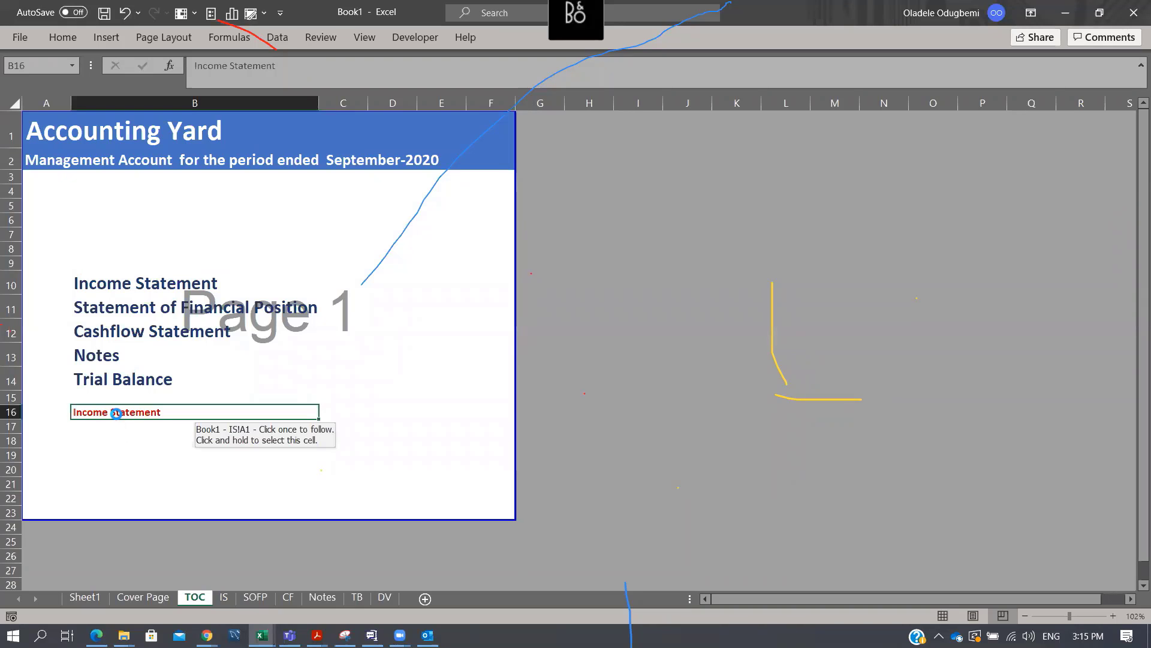
# Follow the Income Statement link in B16 to test it, and return to the TOC sheet
pyautogui.click(117, 419)
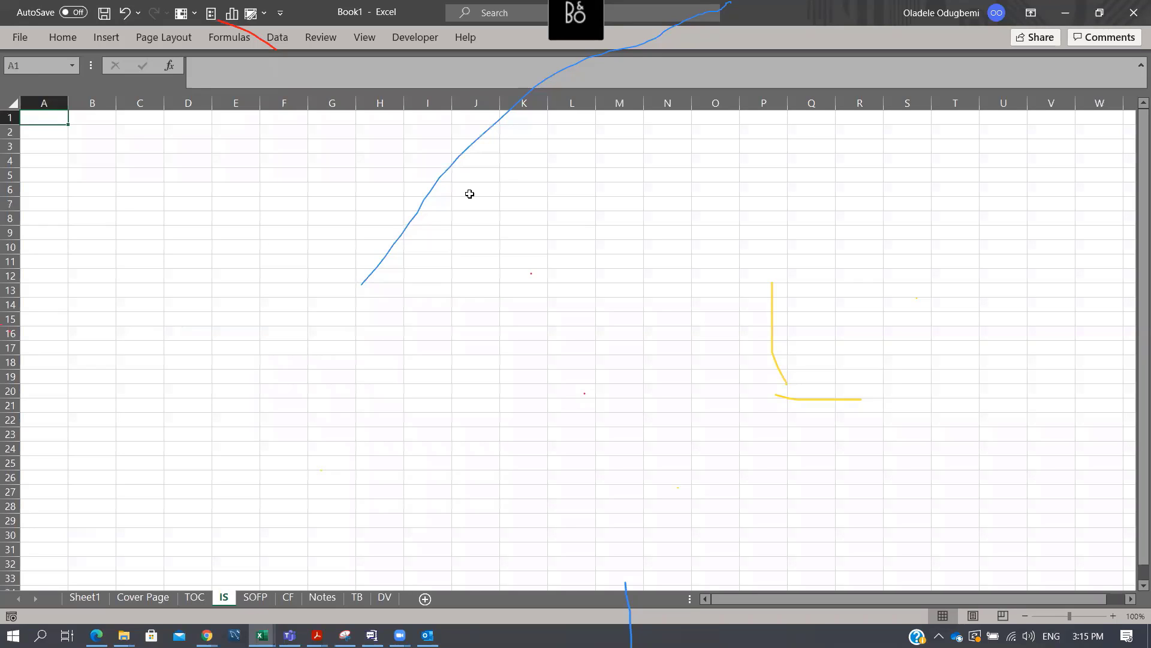
pyautogui.click(967, 122)
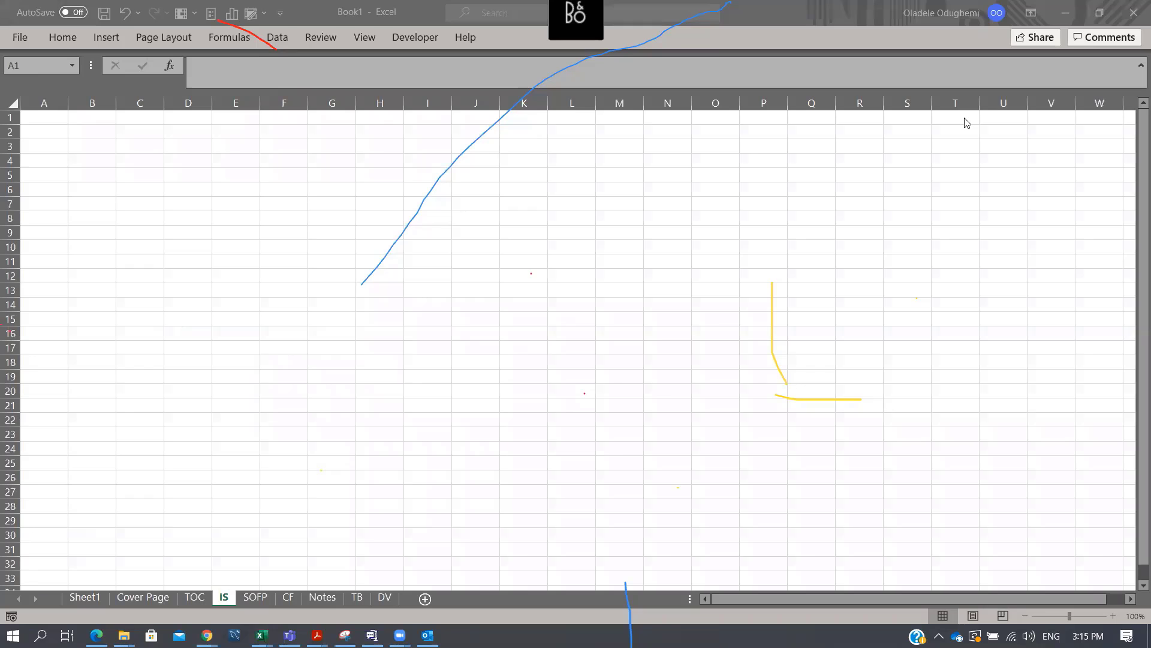
pyautogui.click(196, 597)
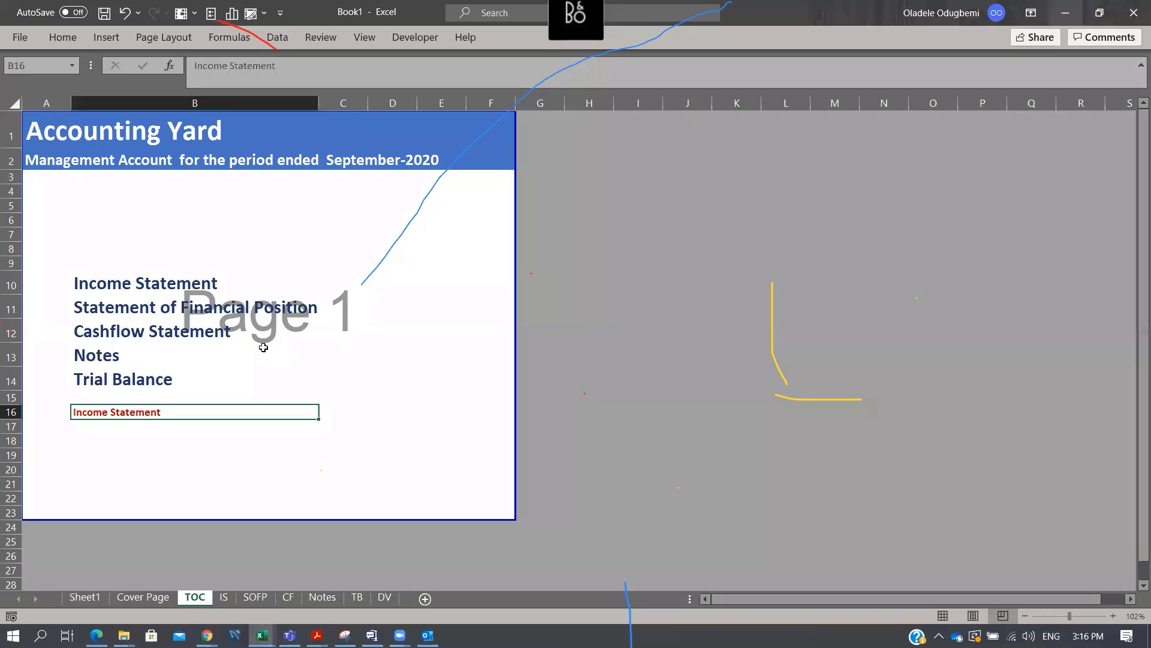
# Switch to the "Preparing MA from TB 2510" workbook and copy the account classification list in A1:A13 of Sheet1
pyautogui.click(357, 597)
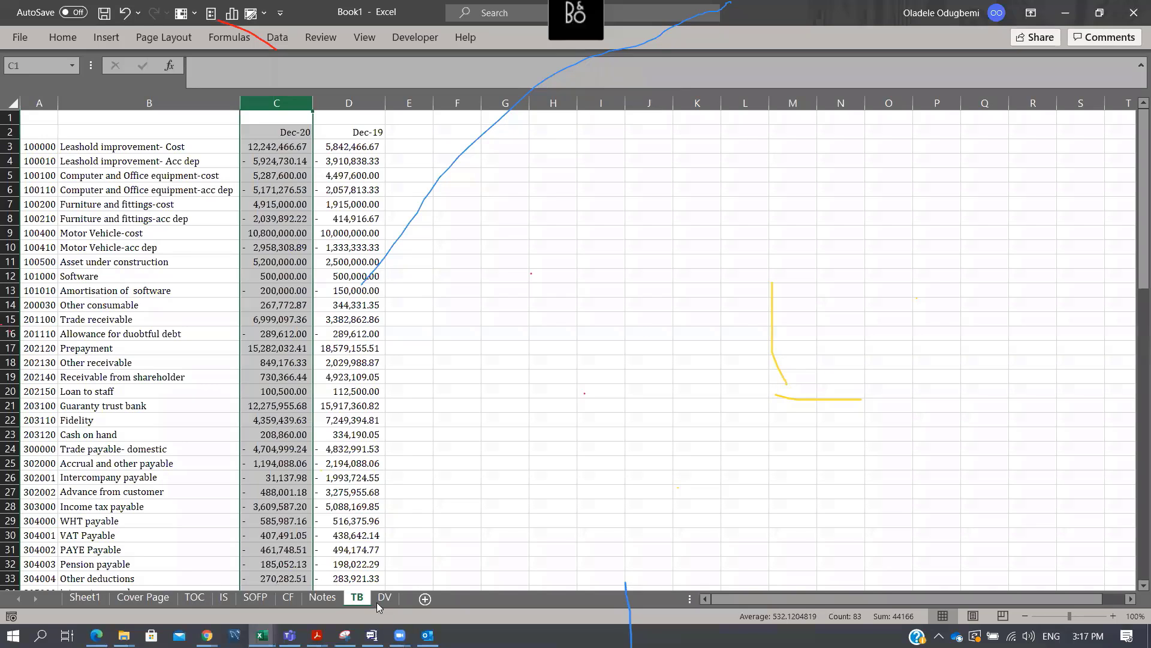
pyautogui.hotkey('alt', 'Tab')
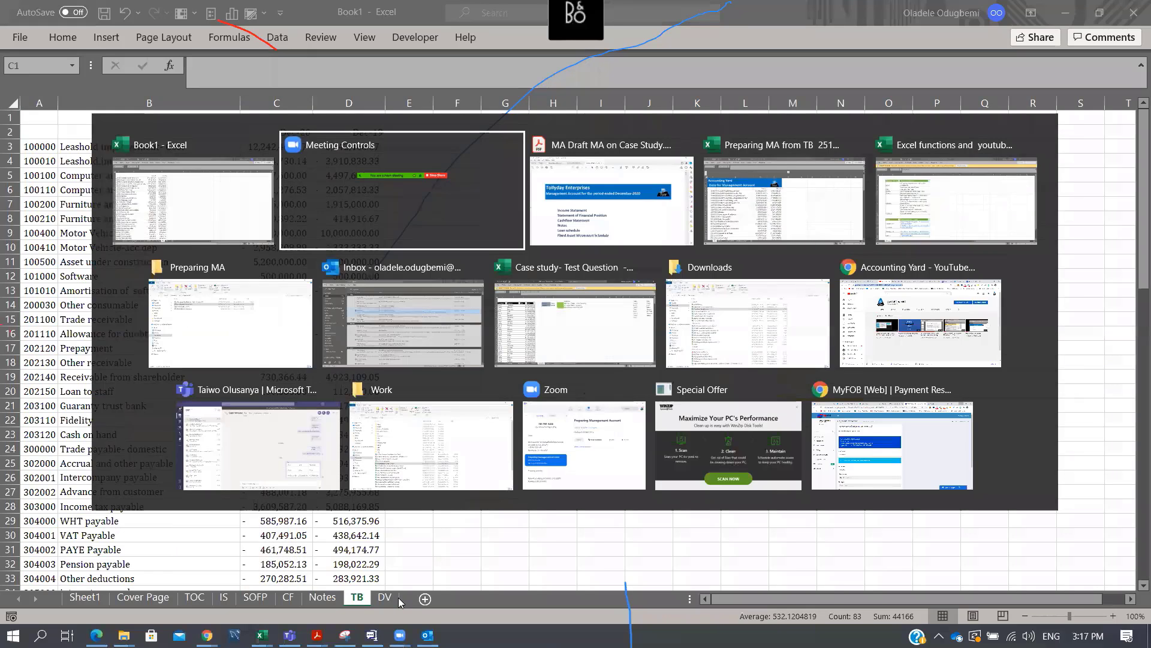
pyautogui.hotkey('alt', 'Tab')
pyautogui.hotkey('alt', 'Tab')
pyautogui.click(127, 600)
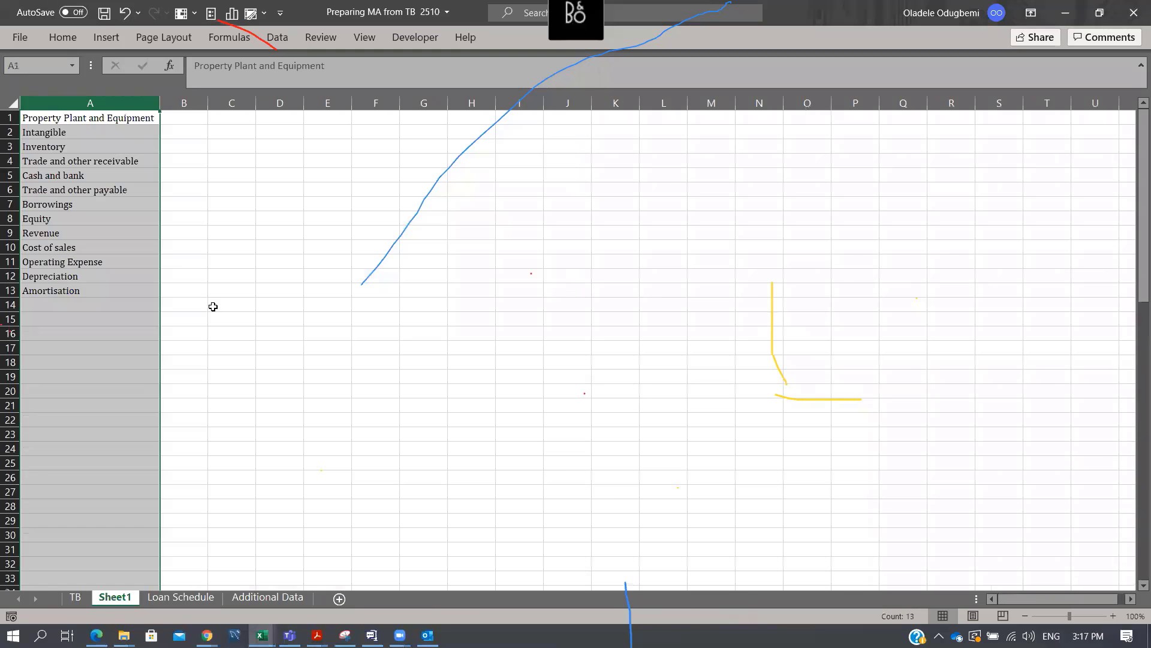
pyautogui.moveTo(92, 117); pyautogui.dragTo(72, 289)
pyautogui.hotkey('ctrl', 'c')
# Switch back to Book1, paste the classification list at E3 of the DV sheet and autofit column E
pyautogui.hotkey('alt', 'Tab')
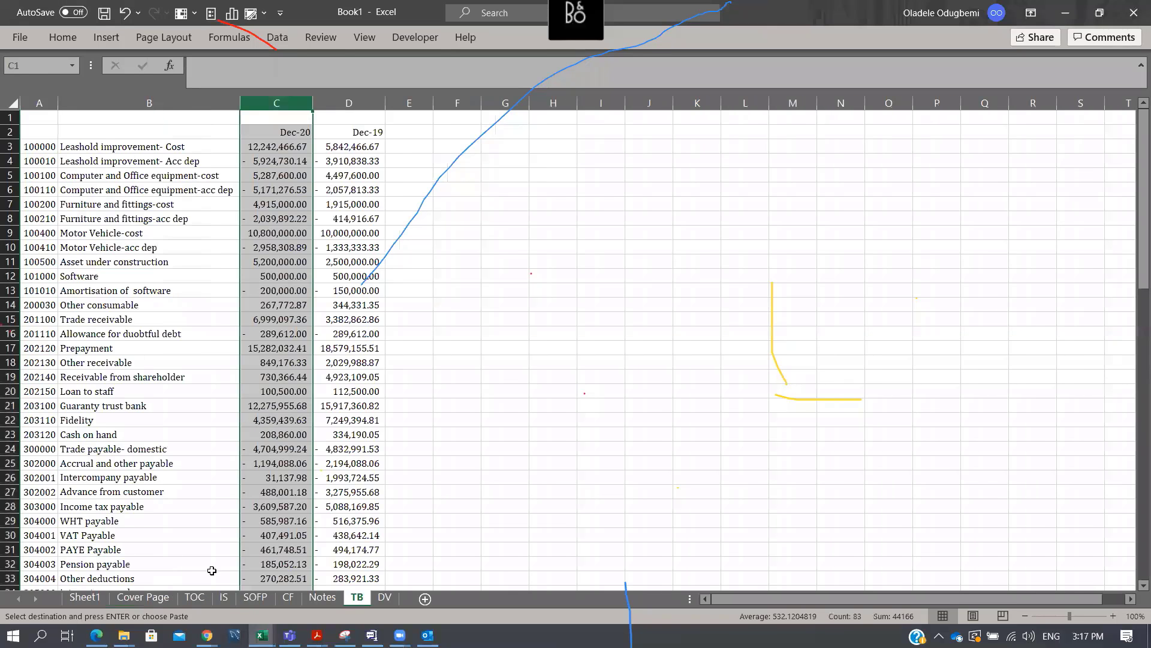
pyautogui.click(385, 597)
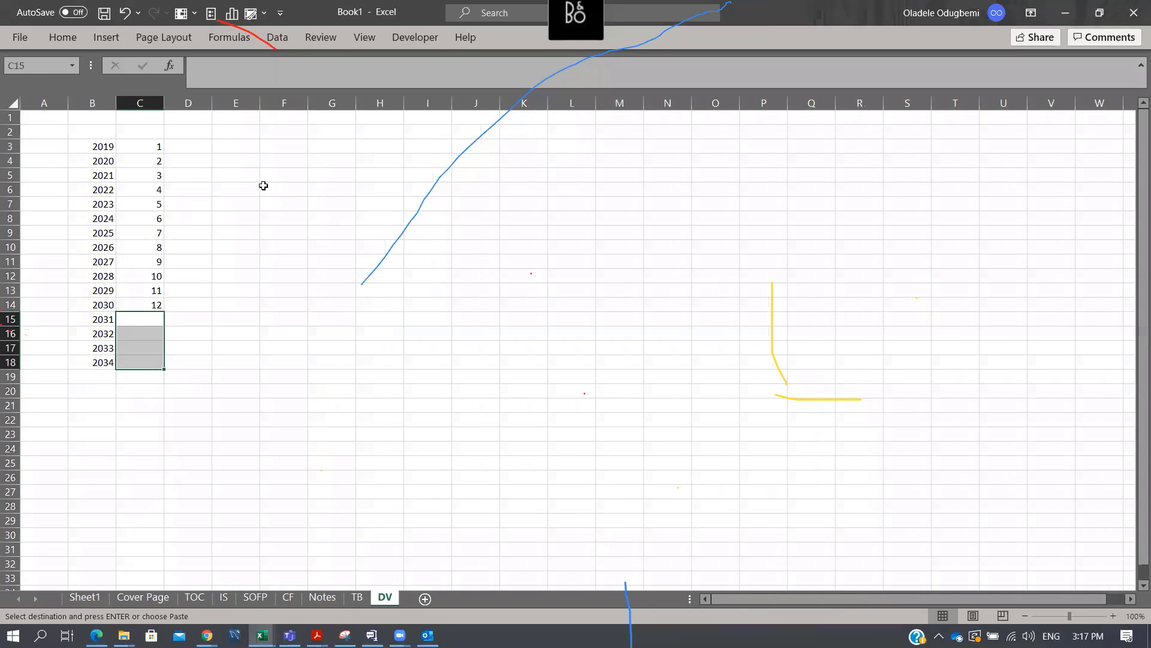
pyautogui.click(246, 148)
pyautogui.hotkey('ctrl', 'v')
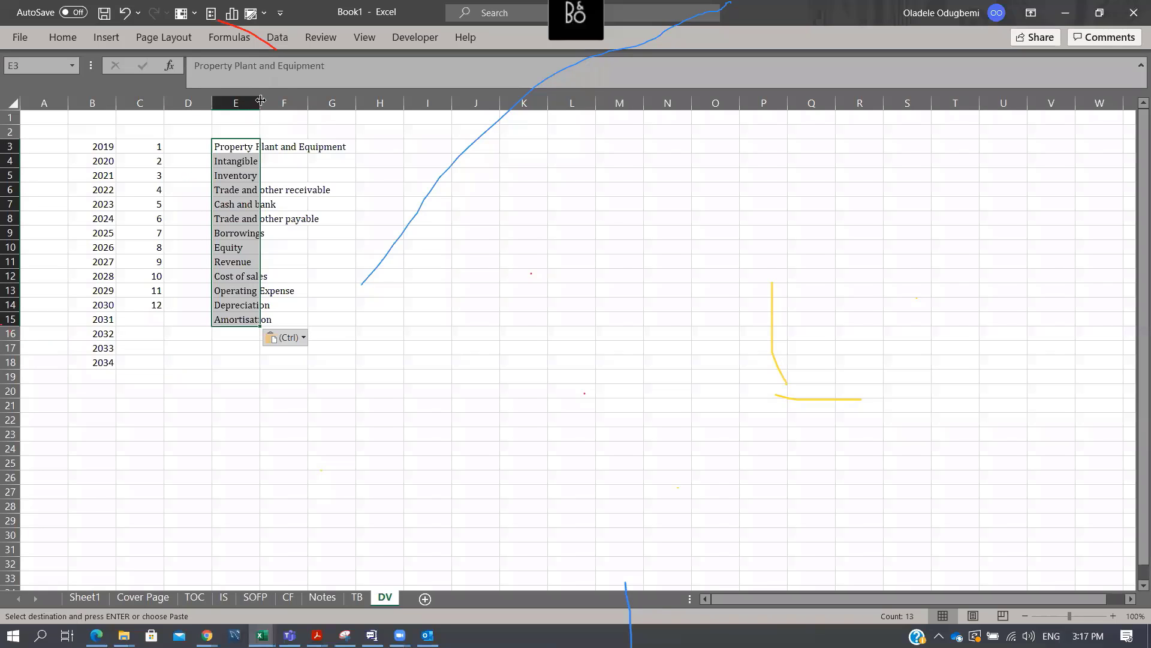
pyautogui.doubleClick(259, 104)
pyautogui.click(258, 104)
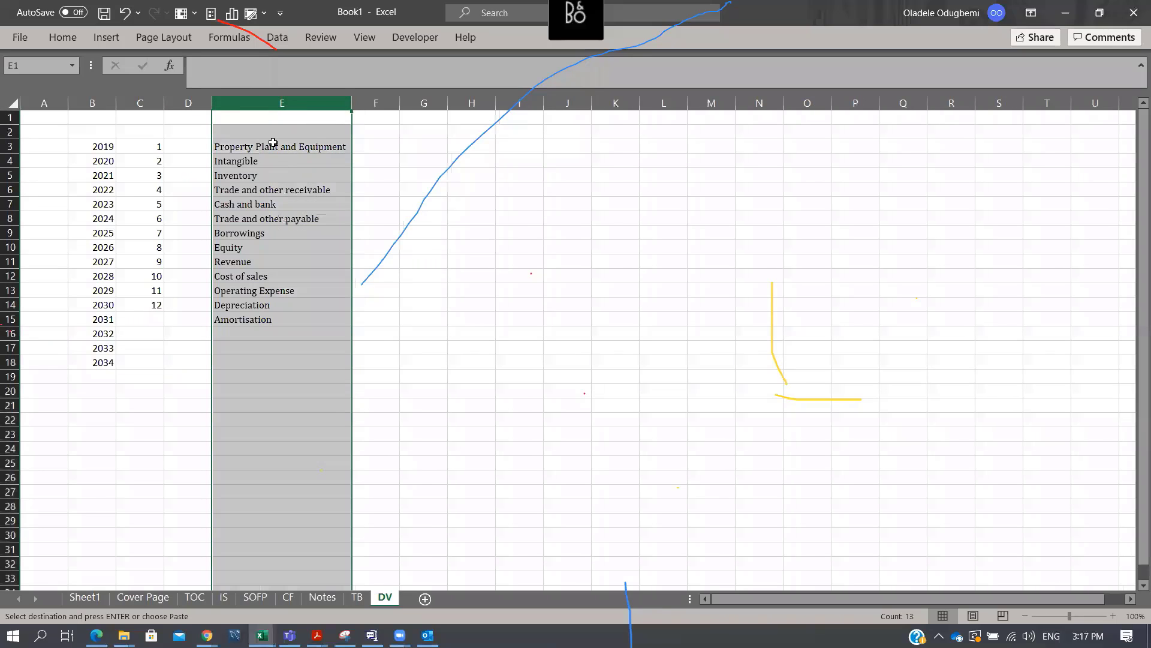
pyautogui.moveTo(273, 142); pyautogui.dragTo(287, 319)
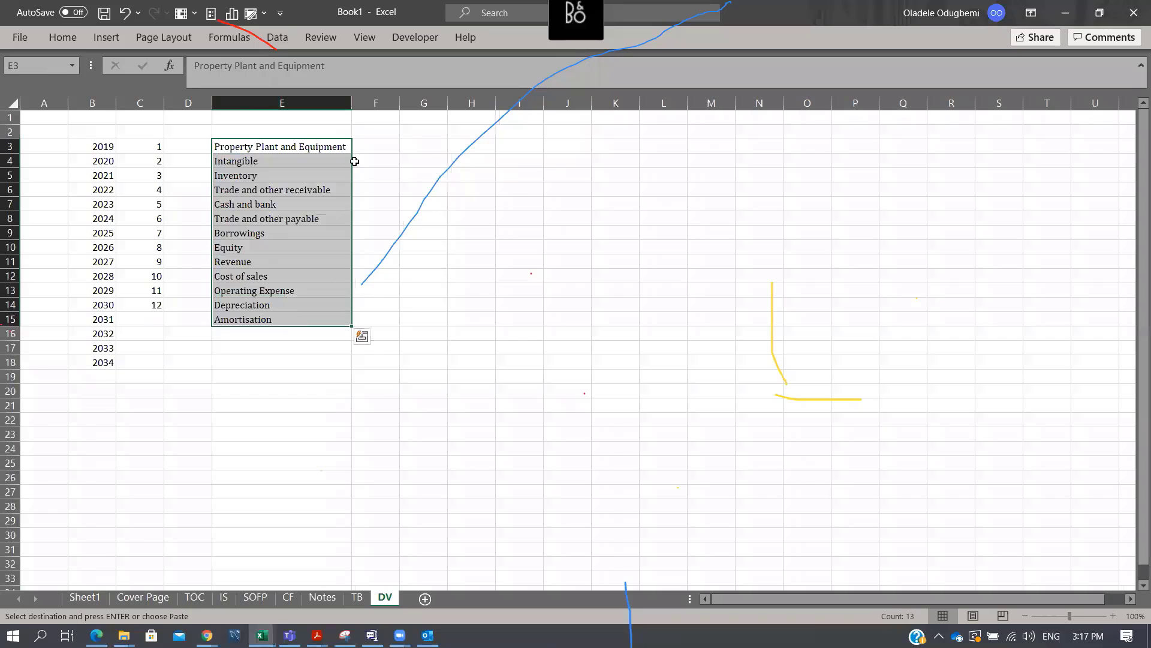
# Enter "SOFP" in F3 beside Property Plant and Equipment
pyautogui.click(370, 145)
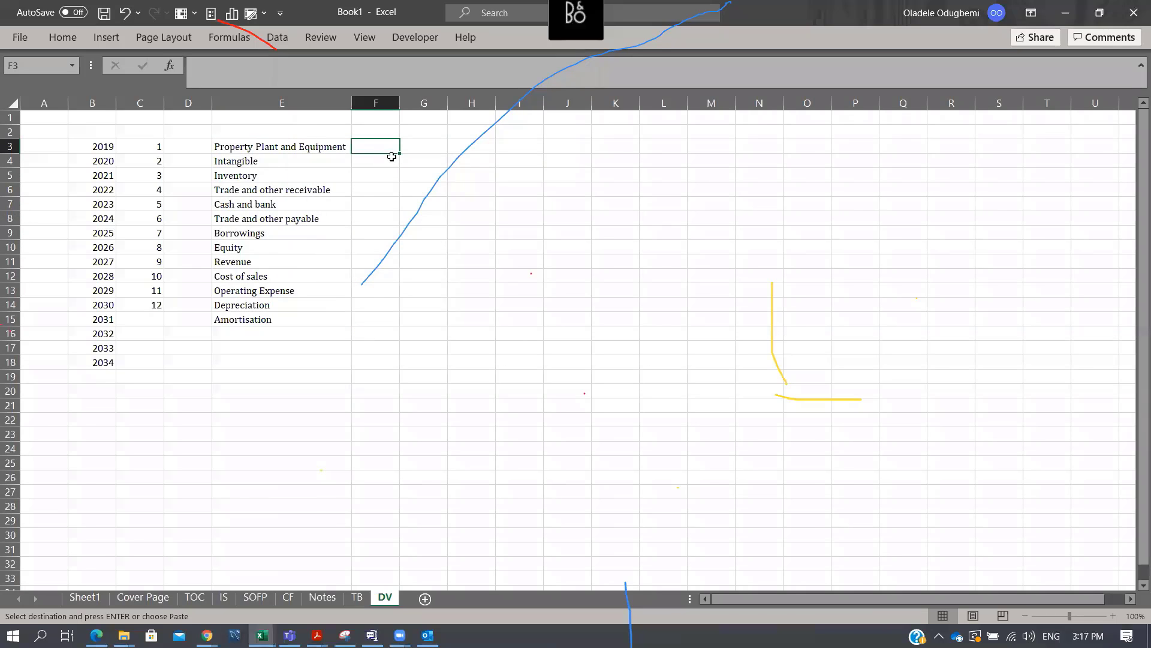
pyautogui.write('SOFP')
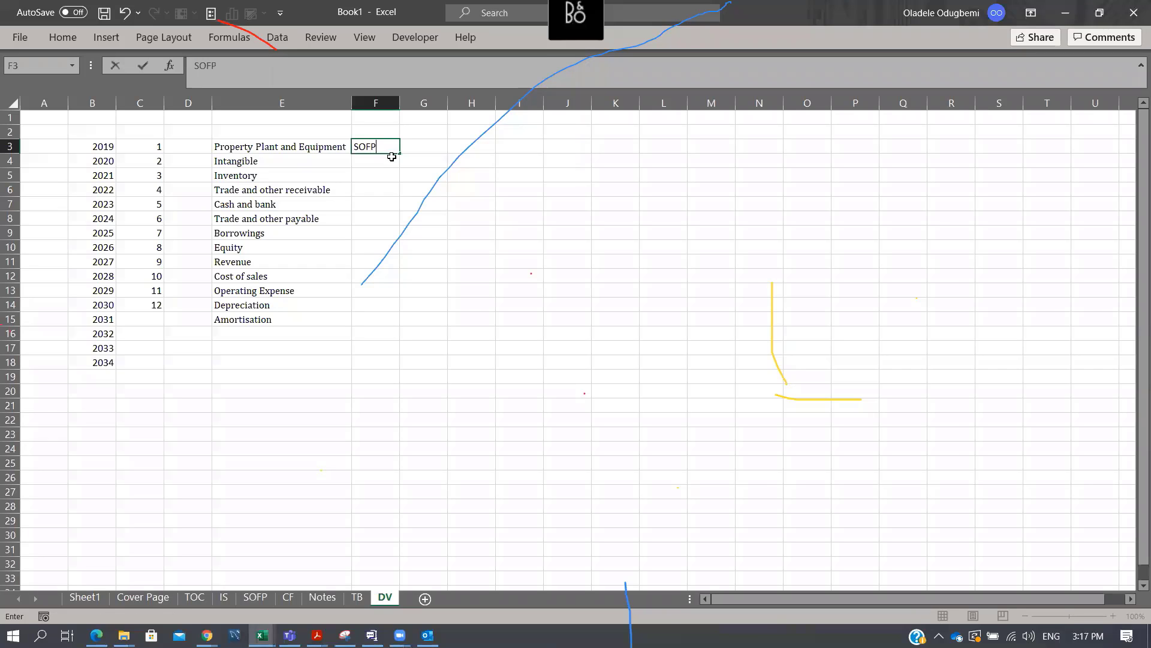
pyautogui.press('Return')
pyautogui.press('Right')
pyautogui.press('Up')
pyautogui.press('Up')
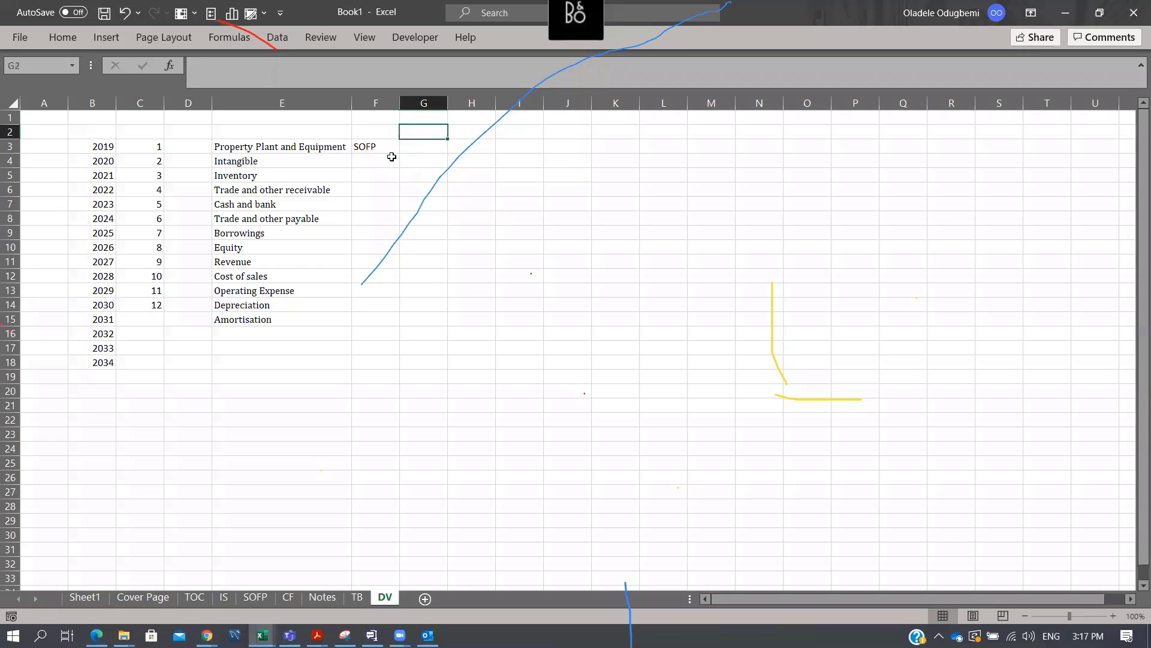
# Enter "IS" in G2 as a helper value and fill "SOFP" from F3 down to F10
pyautogui.write('IS')
pyautogui.press('Return')
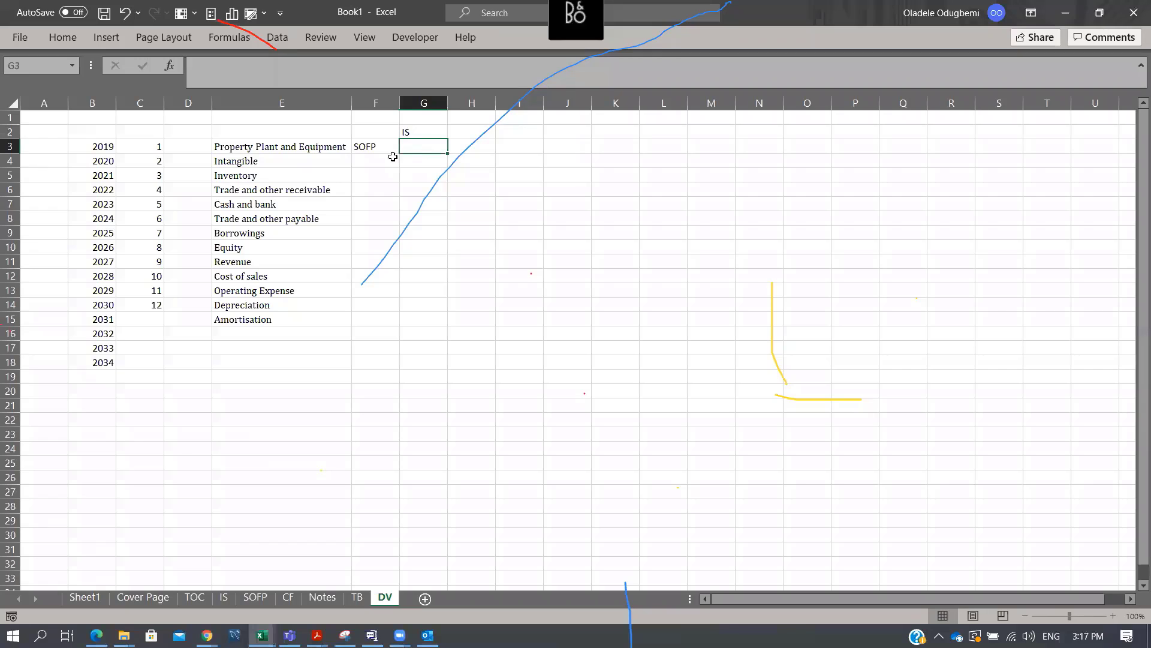
pyautogui.write('I')
pyautogui.press('Escape')
pyautogui.click(384, 149)
pyautogui.moveTo(399, 153); pyautogui.dragTo(385, 249)
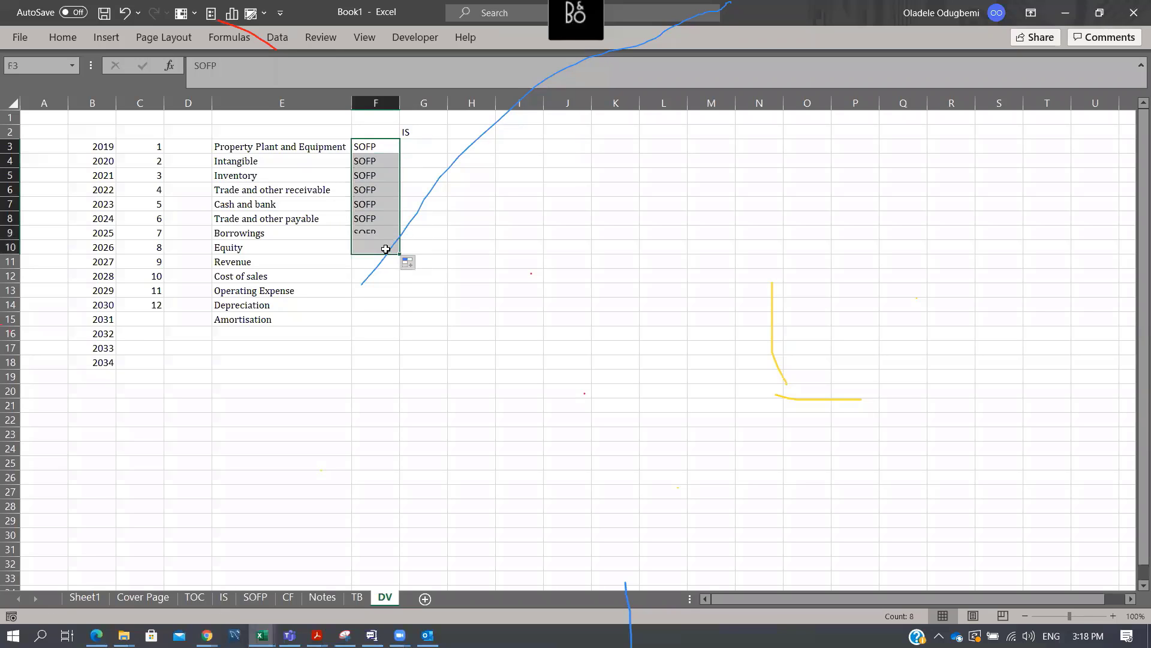
# Copy "IS" from G2 into F11:F15 beside the Revenue to Amortisation classifications
pyautogui.click(421, 130)
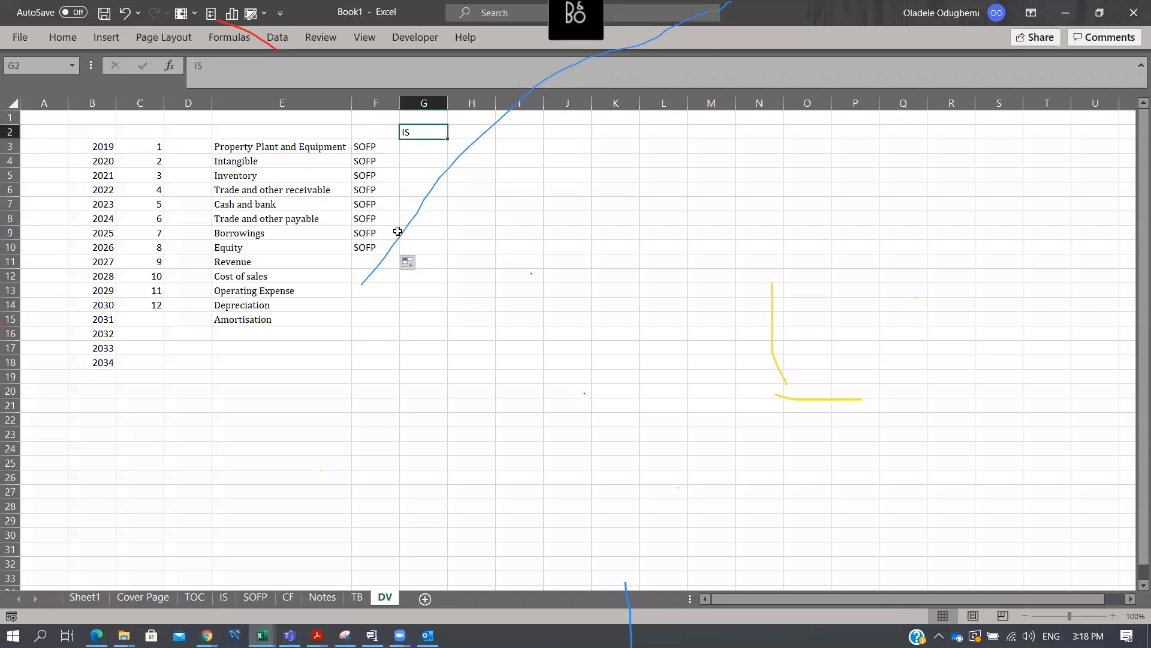
pyautogui.hotkey('ctrl', 'c')
pyautogui.moveTo(367, 262); pyautogui.dragTo(387, 314)
pyautogui.hotkey('ctrl', 'v')
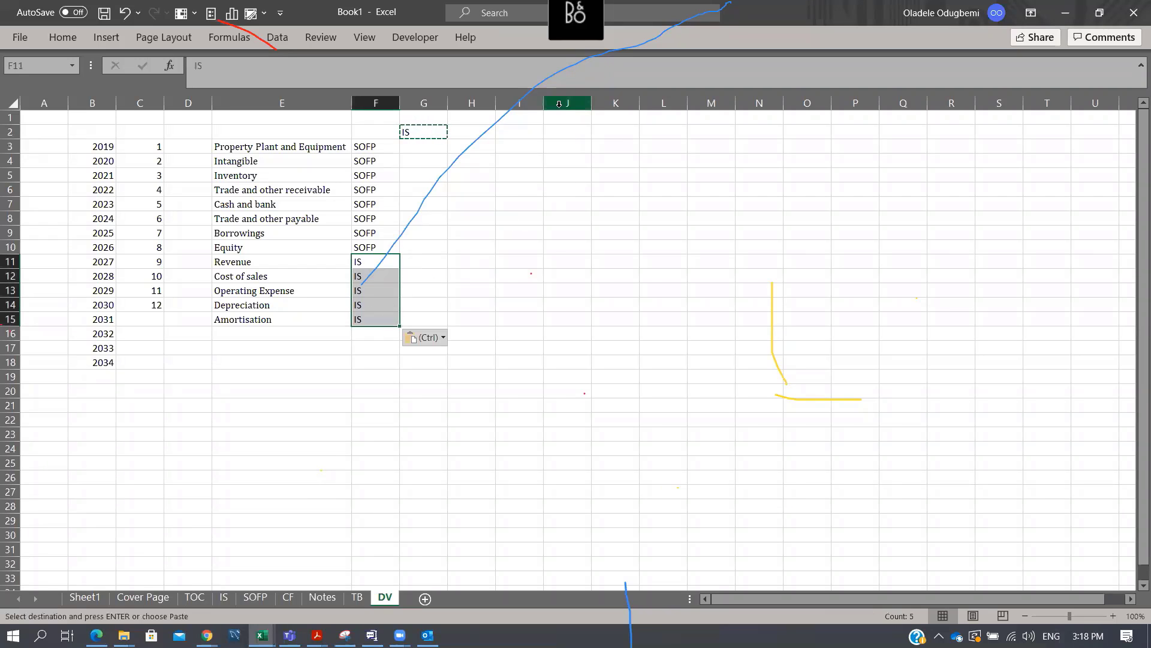
# Add "Income tax expense" in E16 at the end of the classification list
pyautogui.click(286, 338)
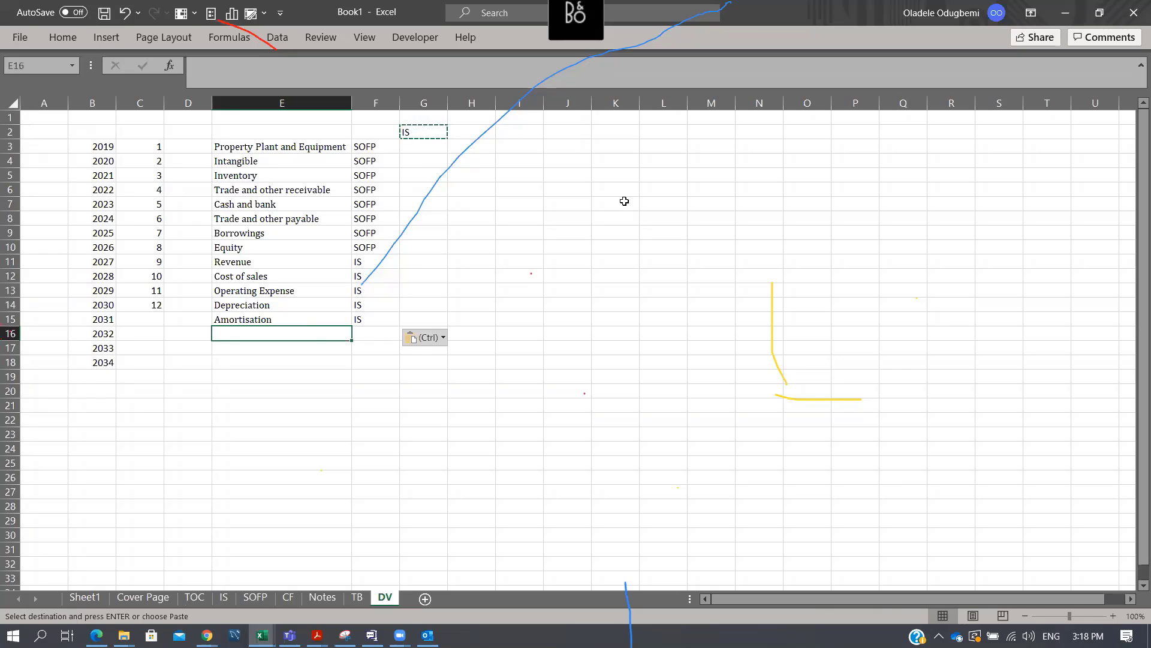
pyautogui.write('Income tax e')
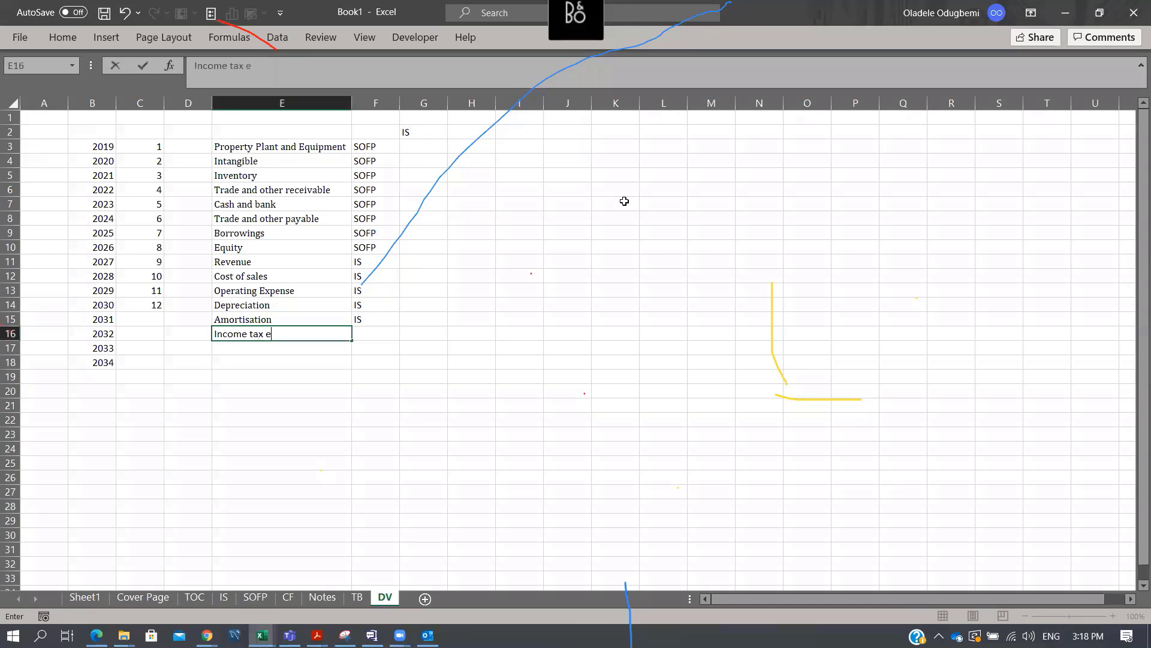
pyautogui.write('xpense')
pyautogui.press('Return')
pyautogui.press('Up')
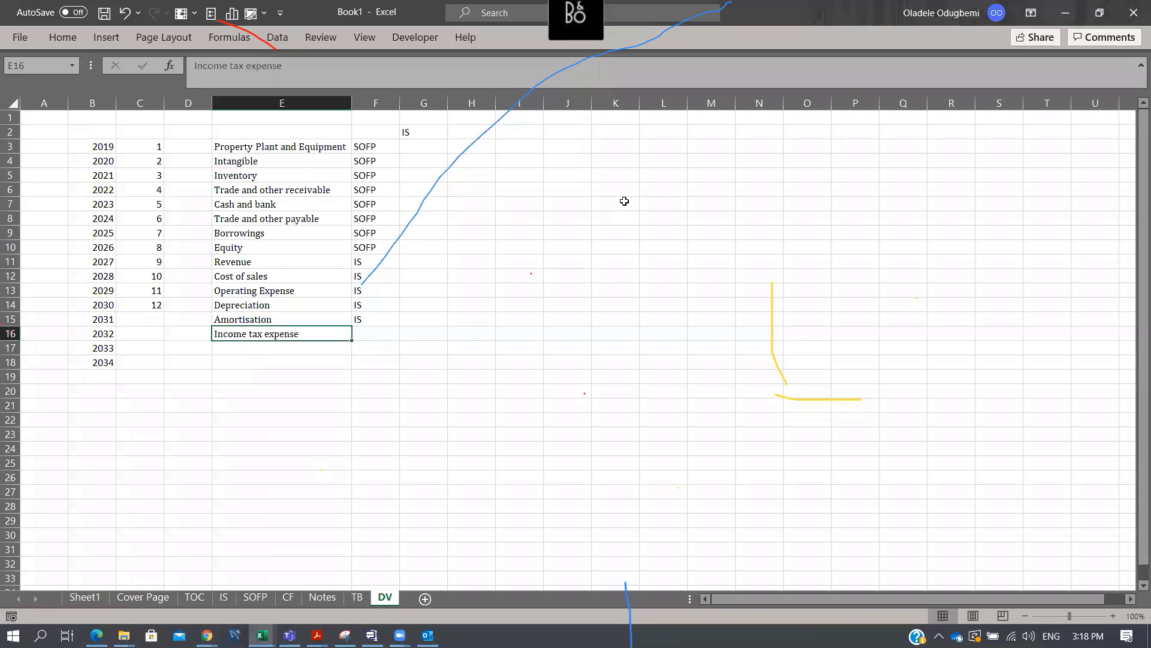
# Copy "IS" into F16 beside Income tax expense and clear the helper "IS" from G2
pyautogui.press('Right')
pyautogui.press('Up')
pyautogui.hotkey('ctrl', 'c')
pyautogui.press('Down')
pyautogui.press('Return')
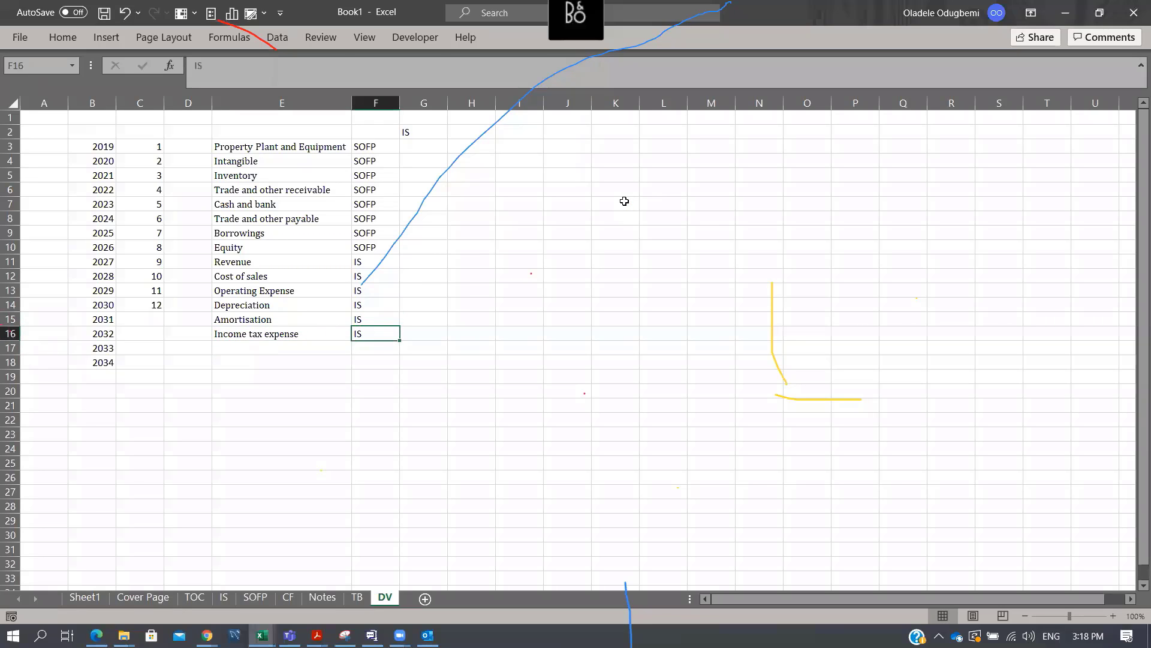
pyautogui.press('Right')
pyautogui.hotkey('ctrl', 'Up')
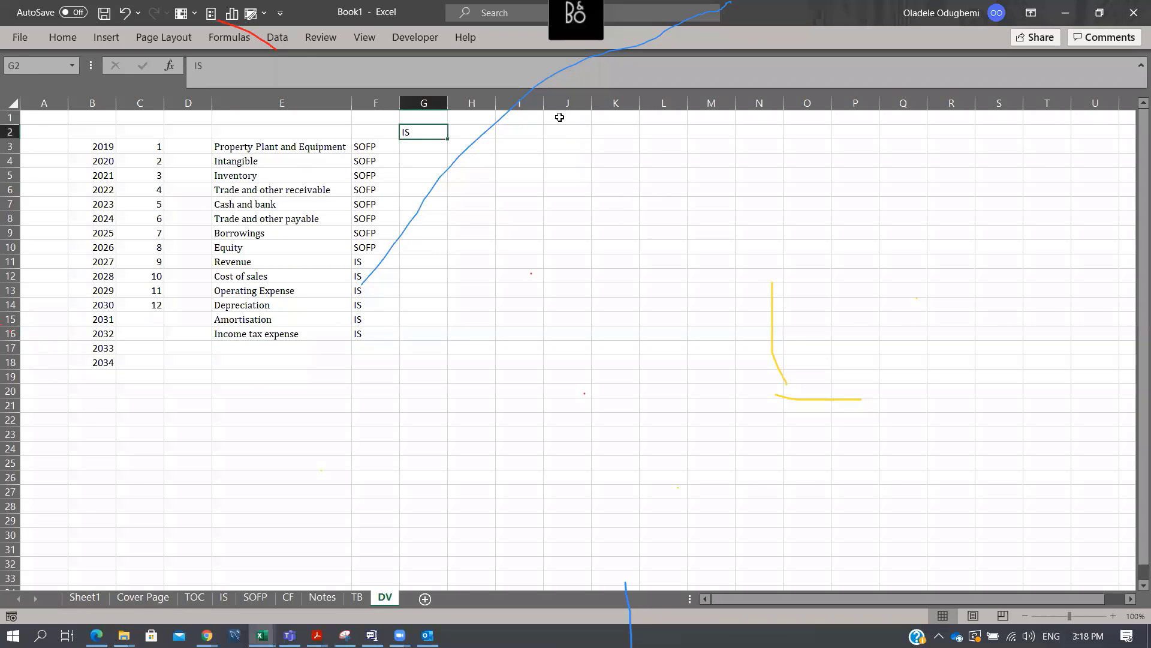
# Go to the TB sheet and widen column E to make room for the classification names
pyautogui.moveTo(265, 149); pyautogui.dragTo(267, 334)
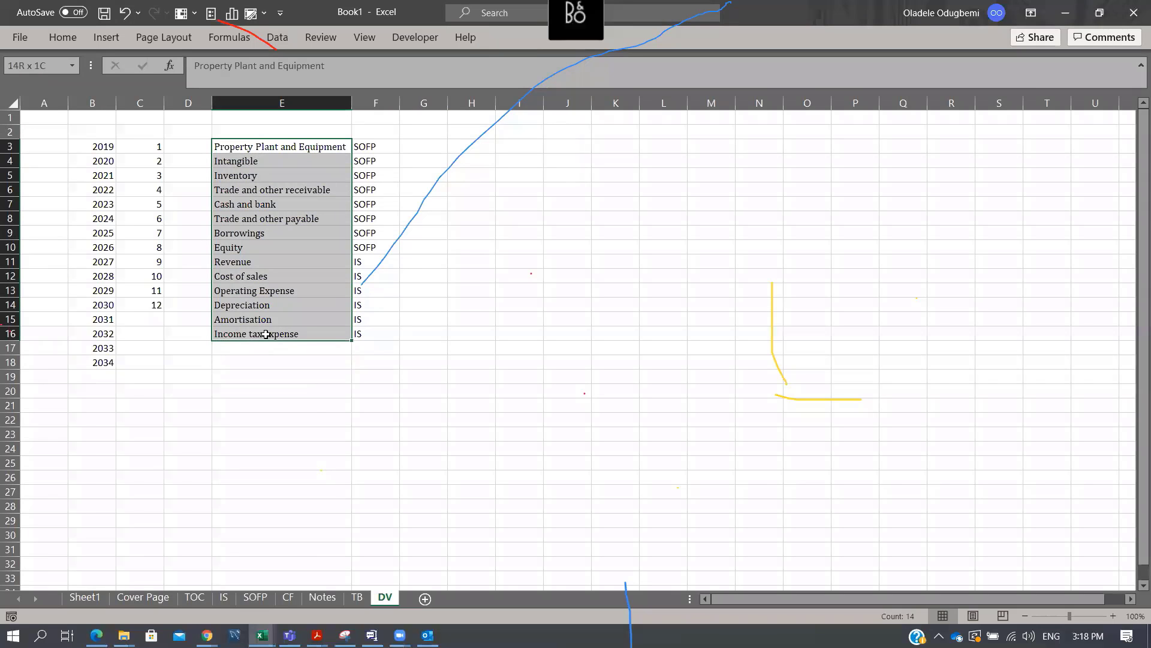
pyautogui.click(358, 598)
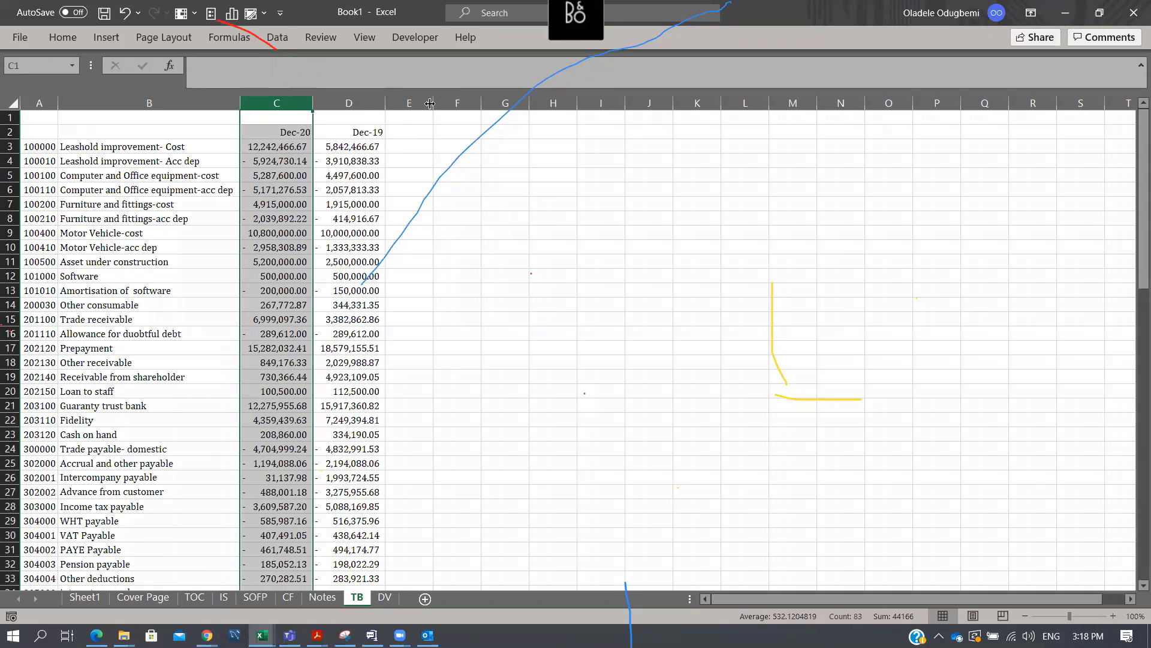
pyautogui.moveTo(430, 103); pyautogui.dragTo(495, 103)
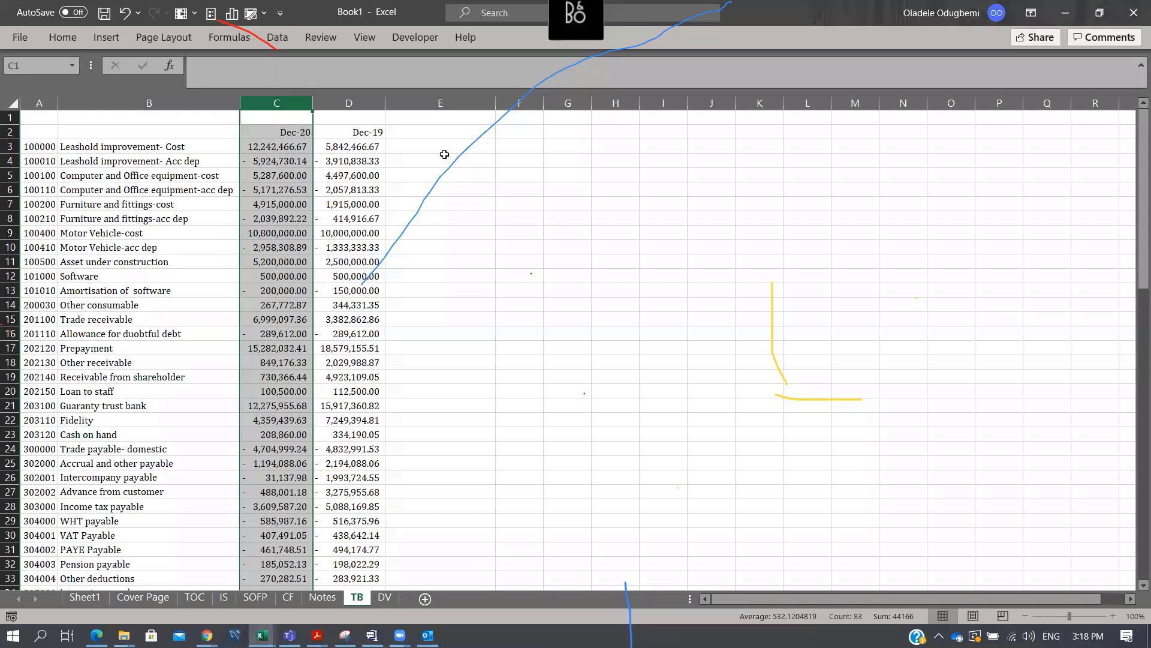
# Try the formula =LEFT(A3,2) in E3 to extract the first two digits of the account code
pyautogui.click(417, 145)
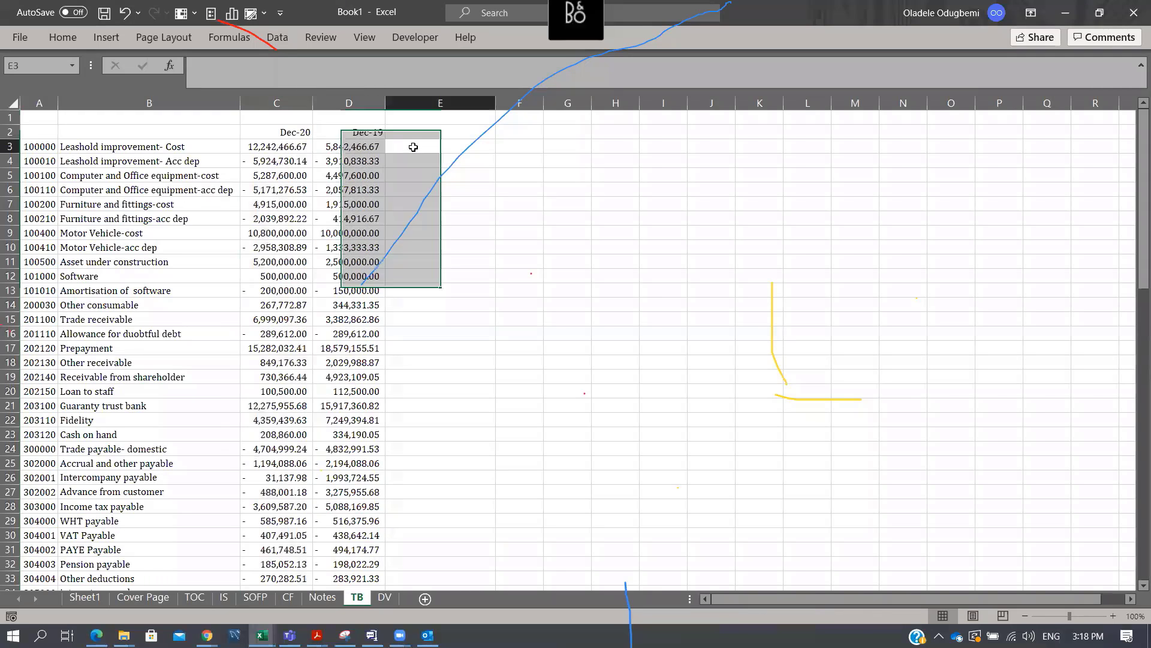
pyautogui.write('=')
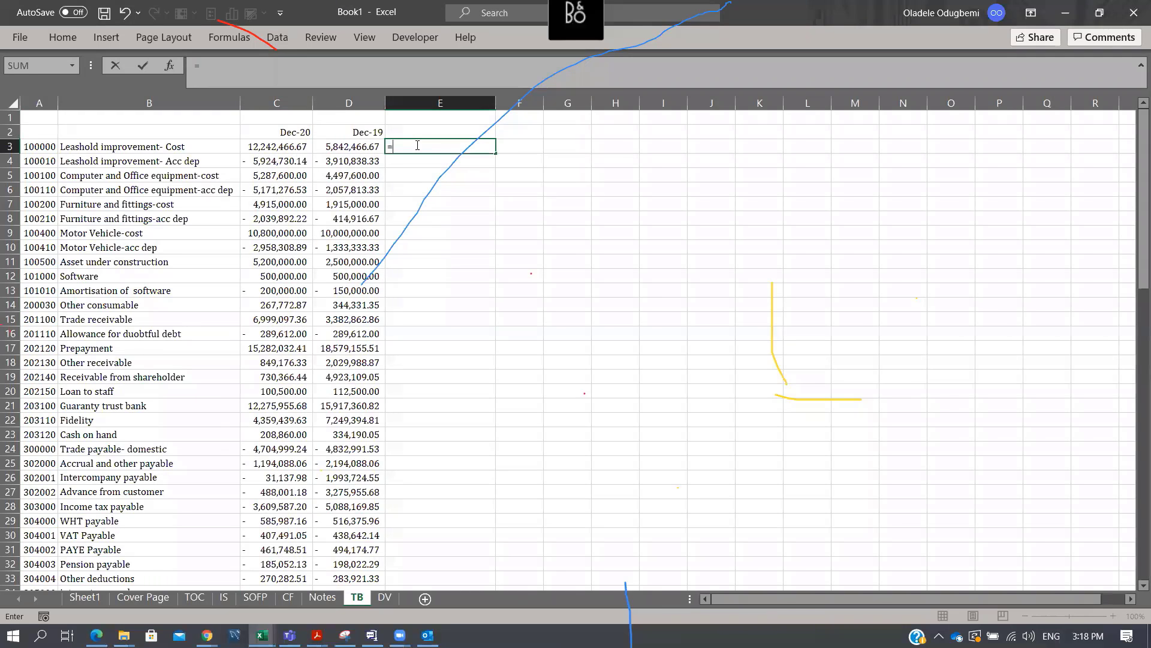
pyautogui.write('left')
pyautogui.press('Tab')
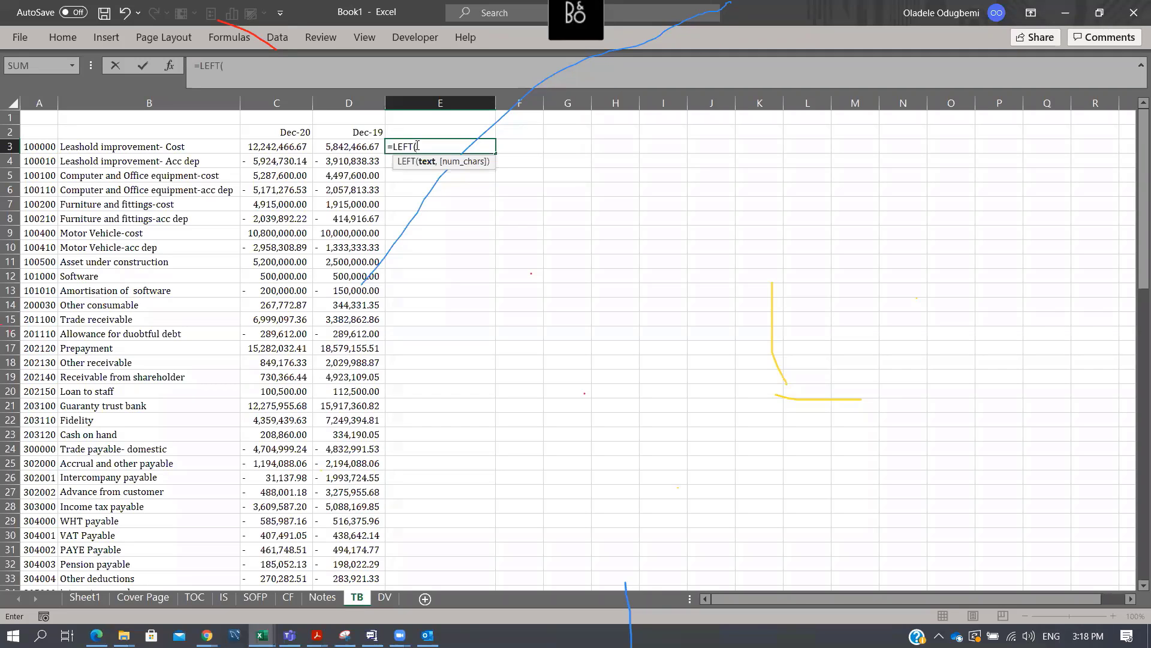
pyautogui.press('Left')
pyautogui.press('Left')
pyautogui.press('Left')
pyautogui.press('Left')
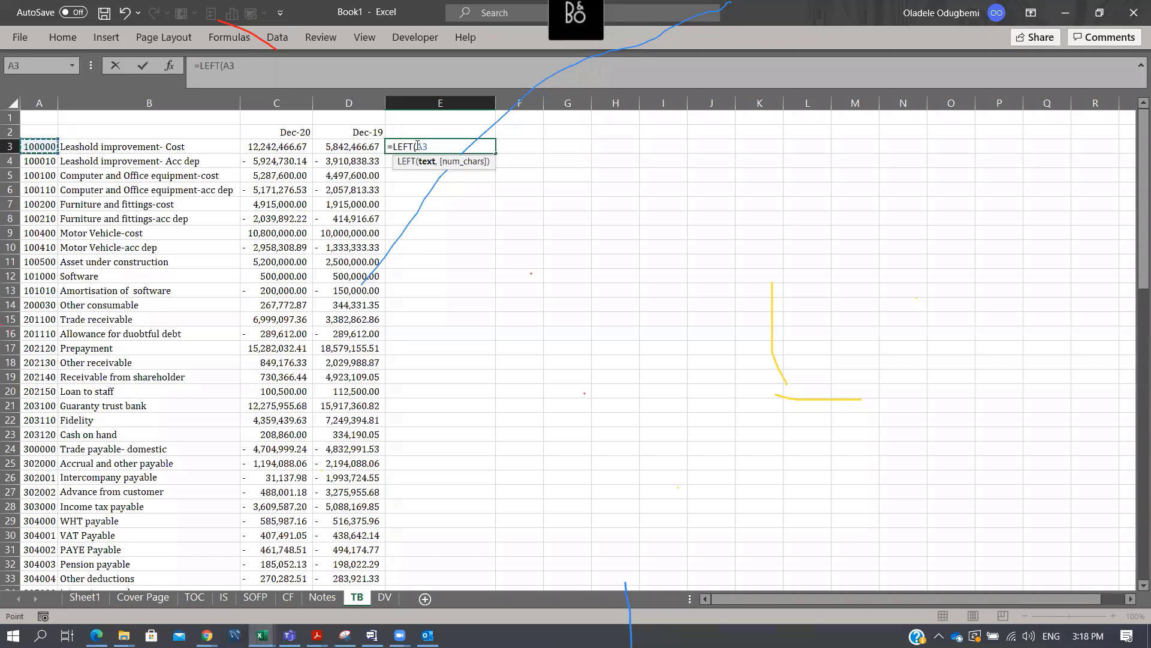
pyautogui.write(',2')
pyautogui.press('Return')
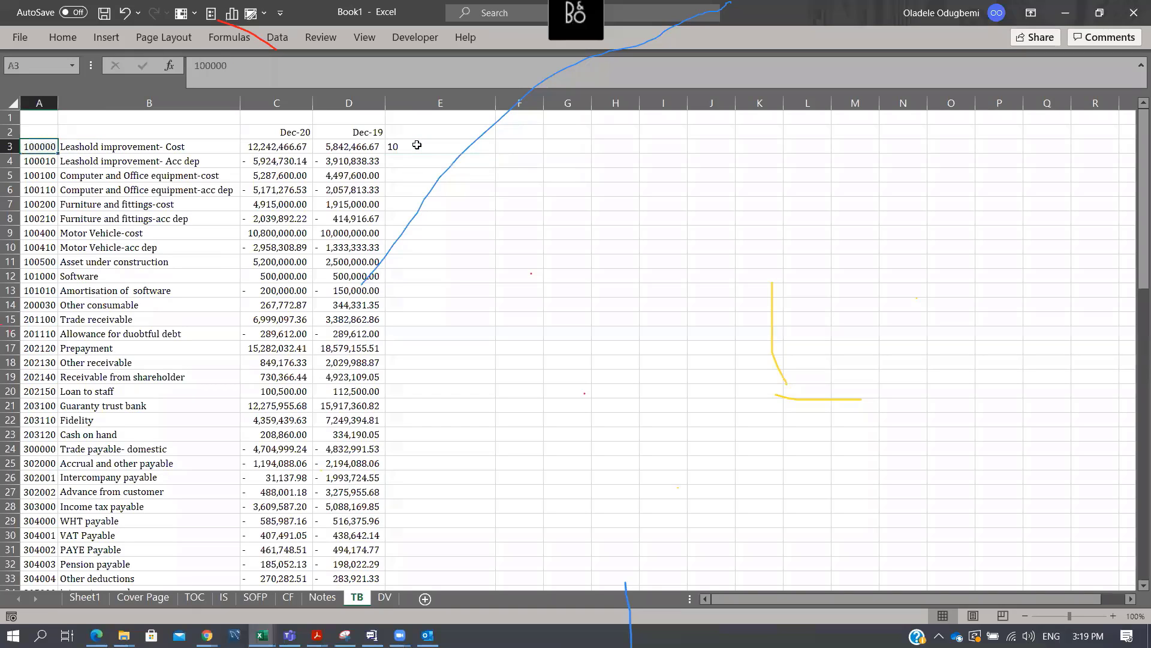
# Clear the trial LEFT formula from E3
pyautogui.press('Right')
pyautogui.press('Right')
pyautogui.press('Right')
pyautogui.press('Right')
pyautogui.press('Delete')
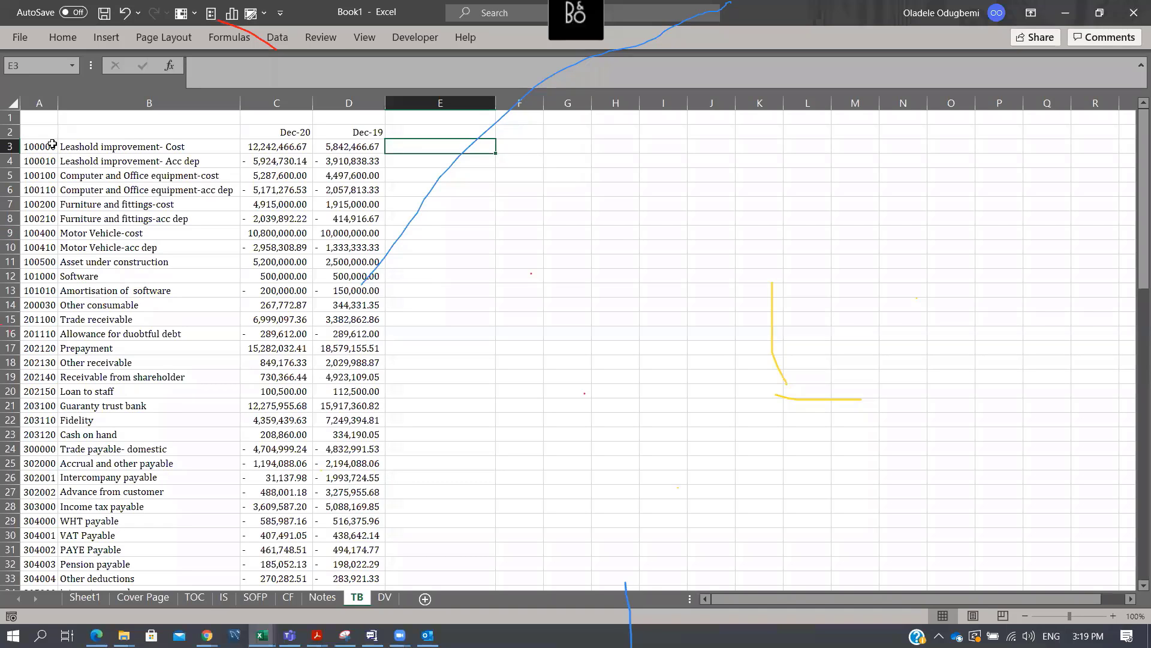
pyautogui.click(167, 150)
pyautogui.moveTo(168, 162); pyautogui.dragTo(186, 258)
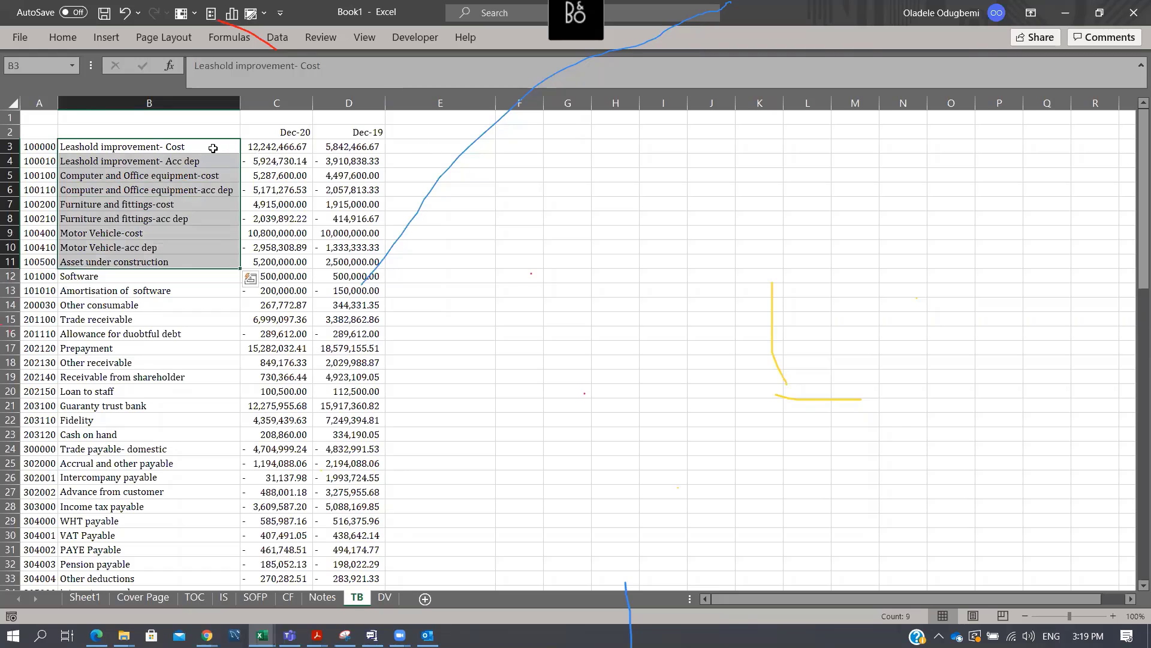
pyautogui.moveTo(188, 147); pyautogui.dragTo(194, 257)
# Enter the heading "Classification" in E2 of the TB sheet
pyautogui.click(434, 131)
pyautogui.write('C')
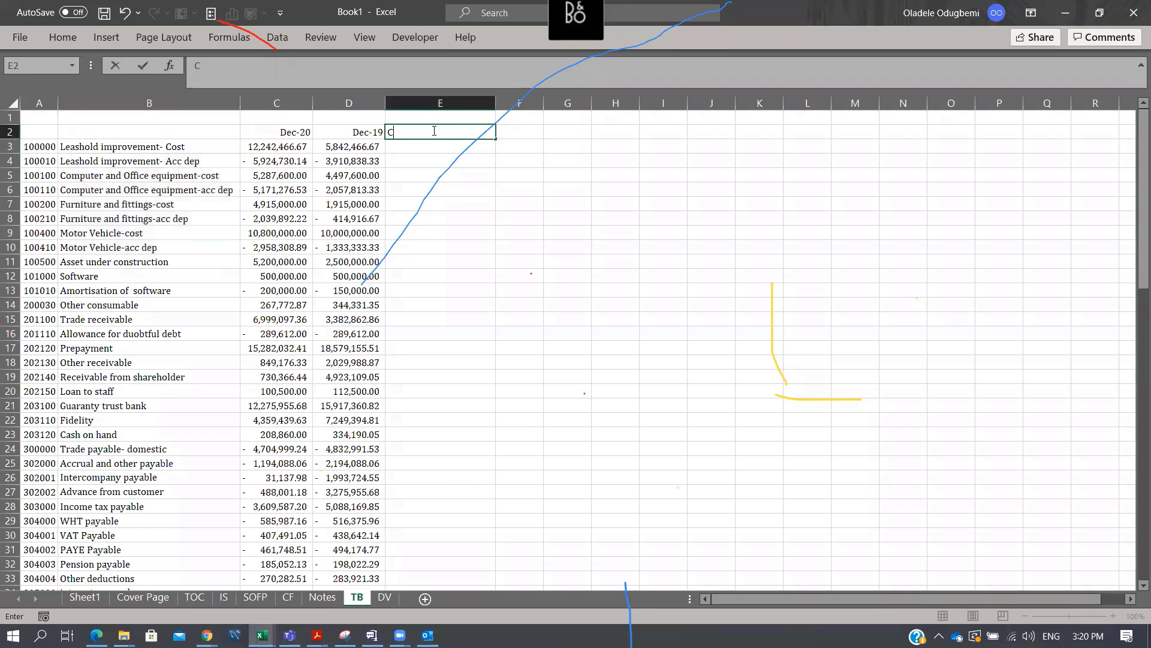
pyautogui.write('lassificatiopn')
pyautogui.press('BackSpace')
pyautogui.press('BackSpace')
pyautogui.write('n')
pyautogui.press('Return')
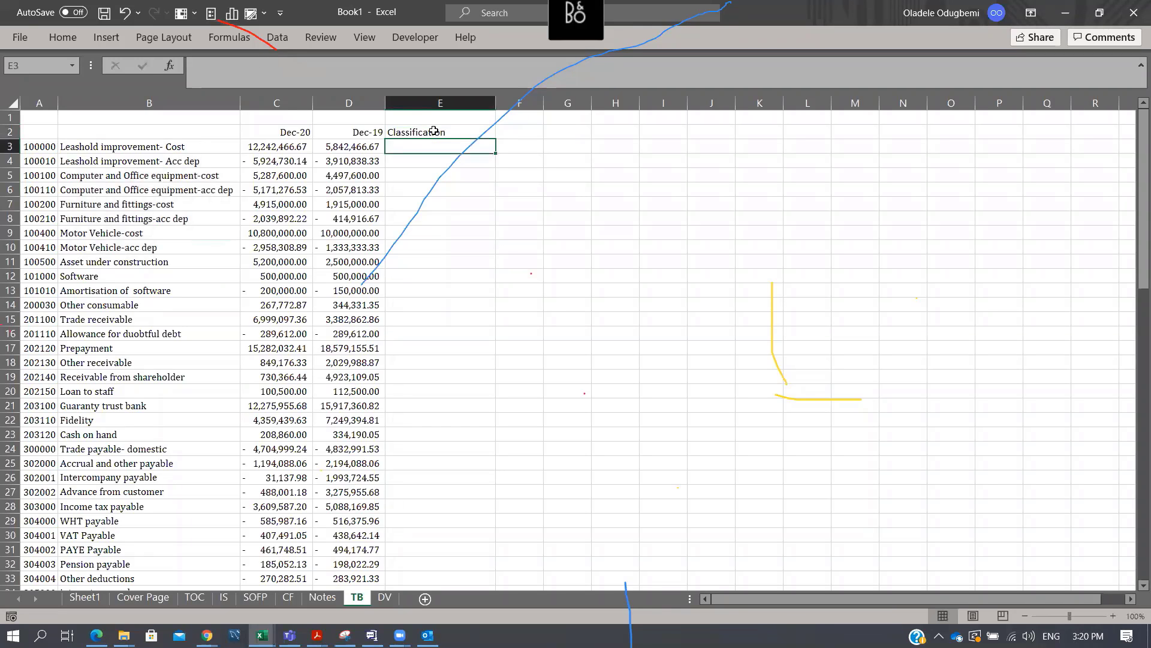
# Review the trial balance account names in column B to see which classification each group belongs to
pyautogui.click(91, 147)
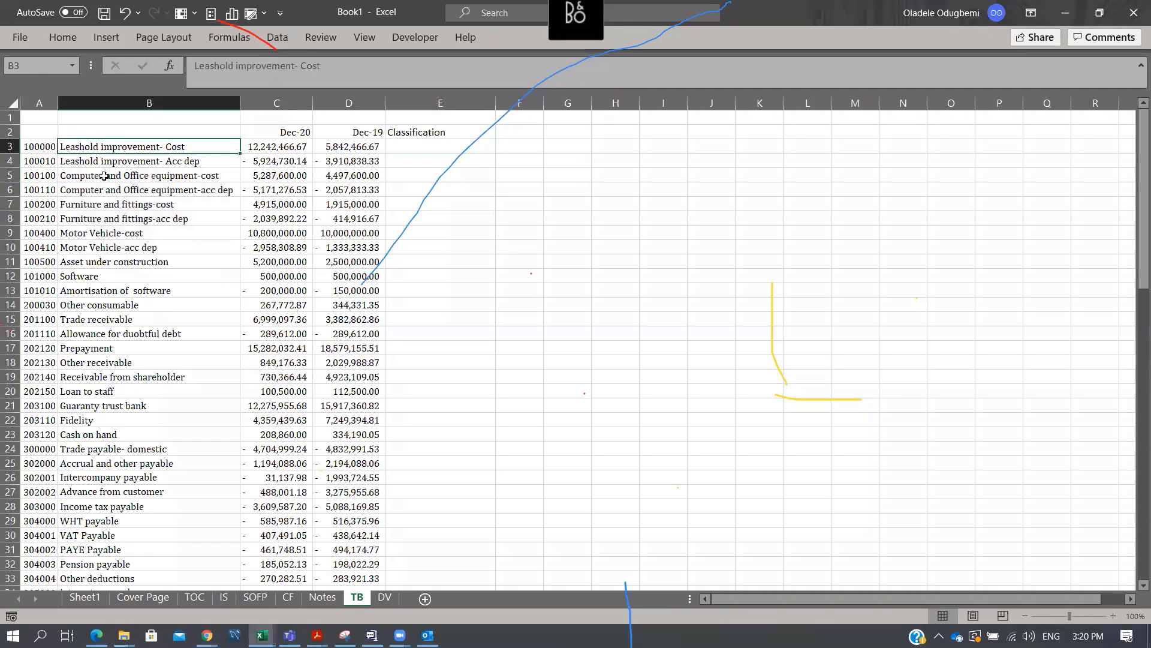
pyautogui.moveTo(105, 176); pyautogui.dragTo(160, 252)
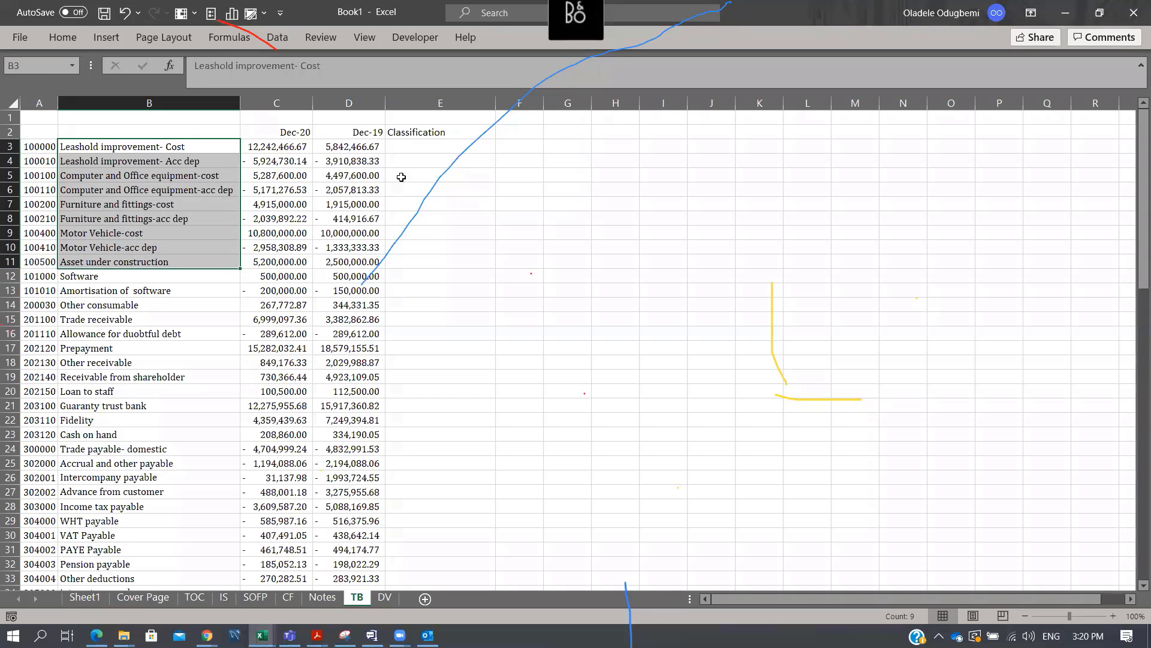
pyautogui.moveTo(87, 146); pyautogui.dragTo(119, 262)
pyautogui.click(147, 286)
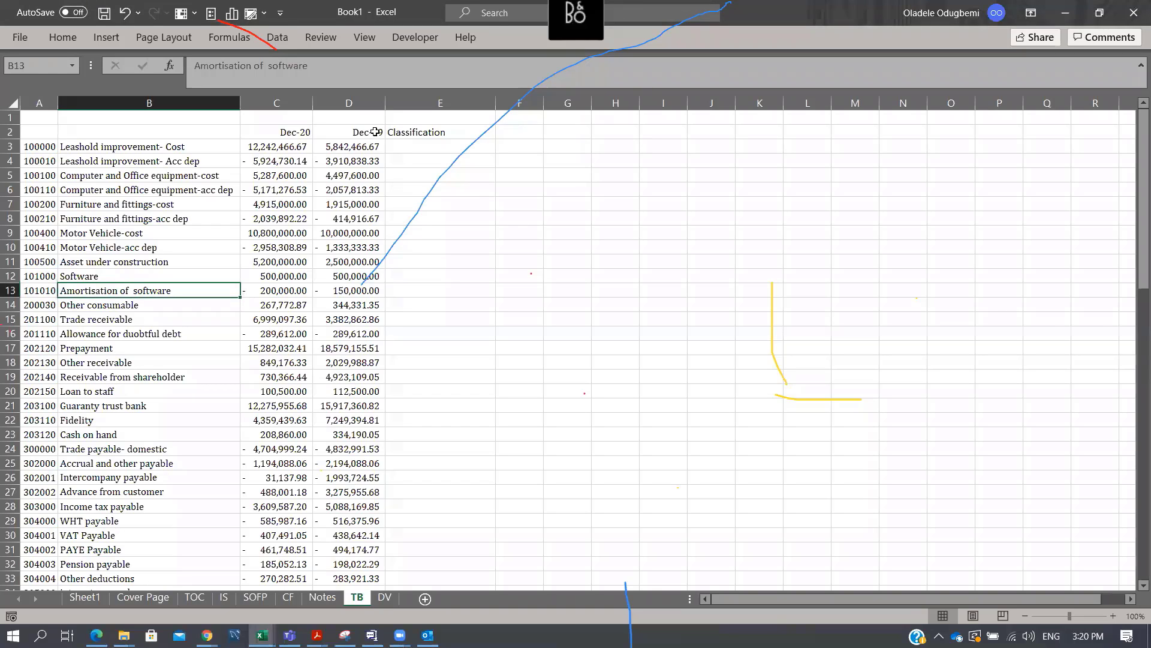
pyautogui.click(86, 304)
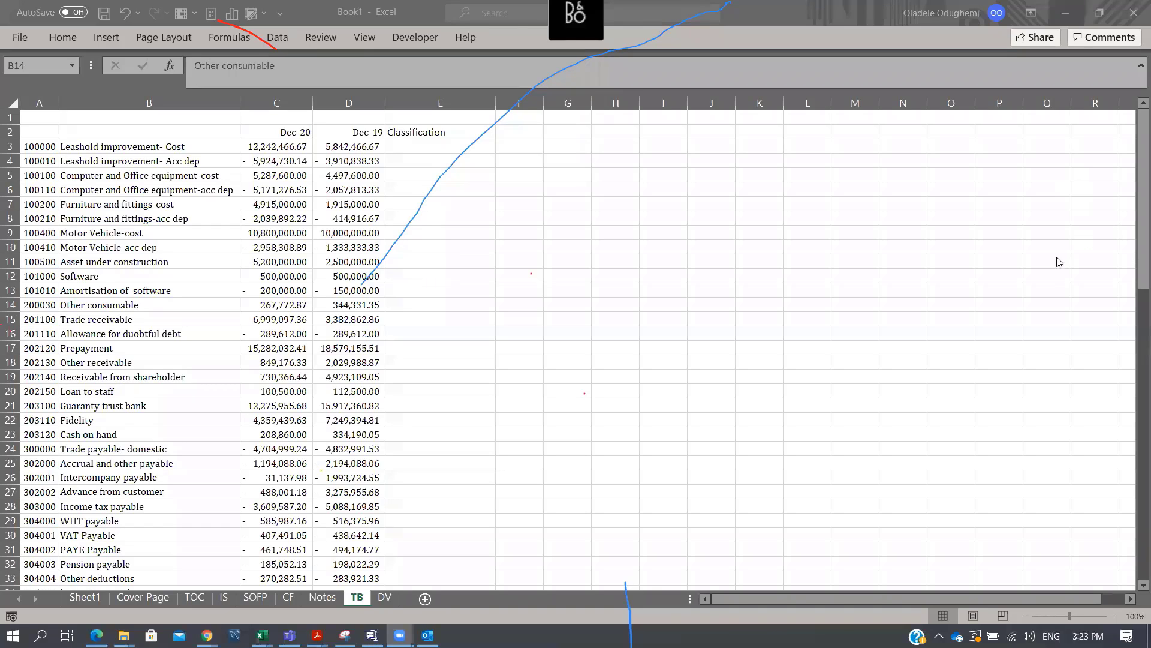
pyautogui.scroll(-7, 1019, 325)
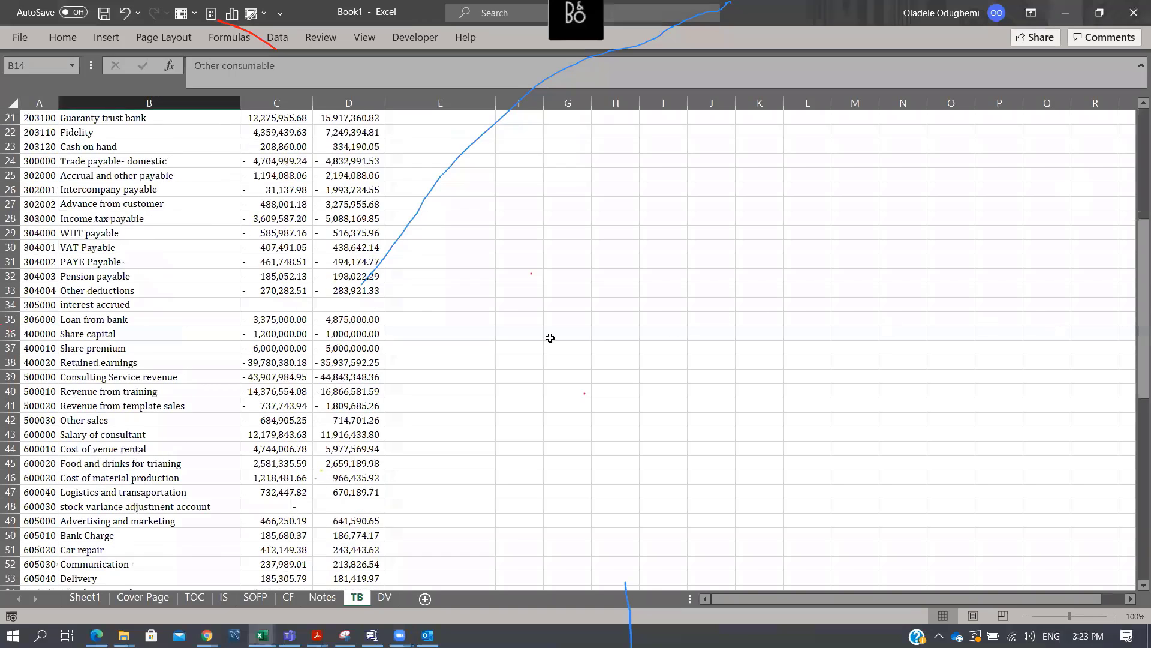
pyautogui.scroll(7, 550, 337)
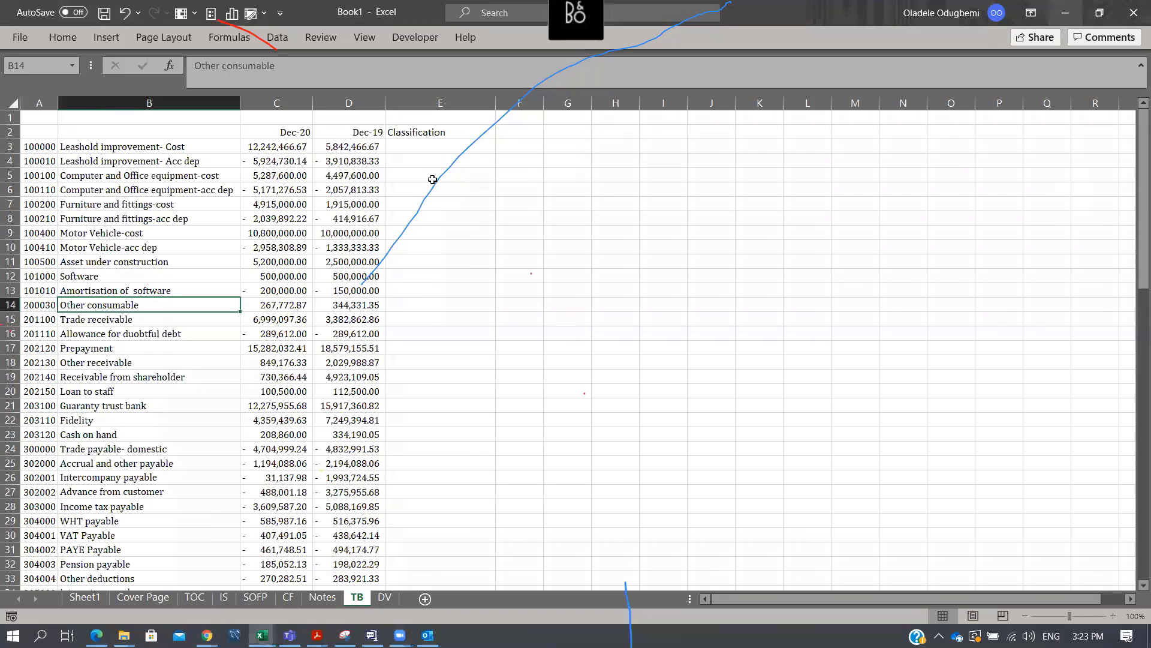
# Apply list data validation to E3:E86 of the TB sheet with the source =DV!$E$3:$E$24
pyautogui.click(447, 146)
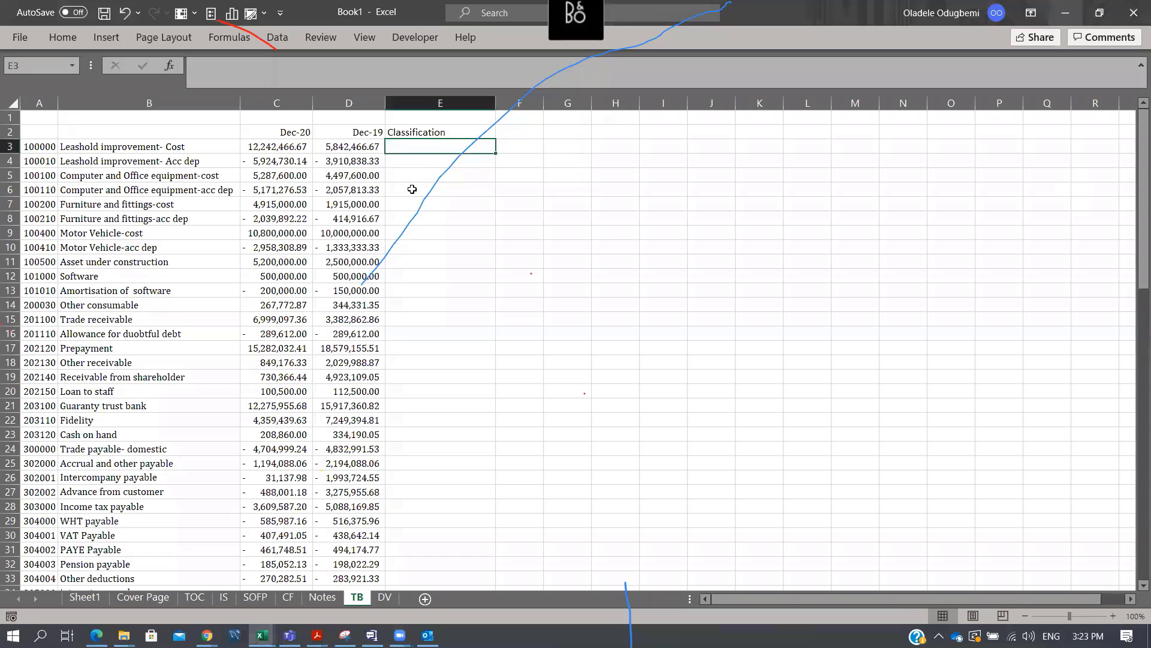
pyautogui.moveTo(433, 145); pyautogui.dragTo(417, 554)
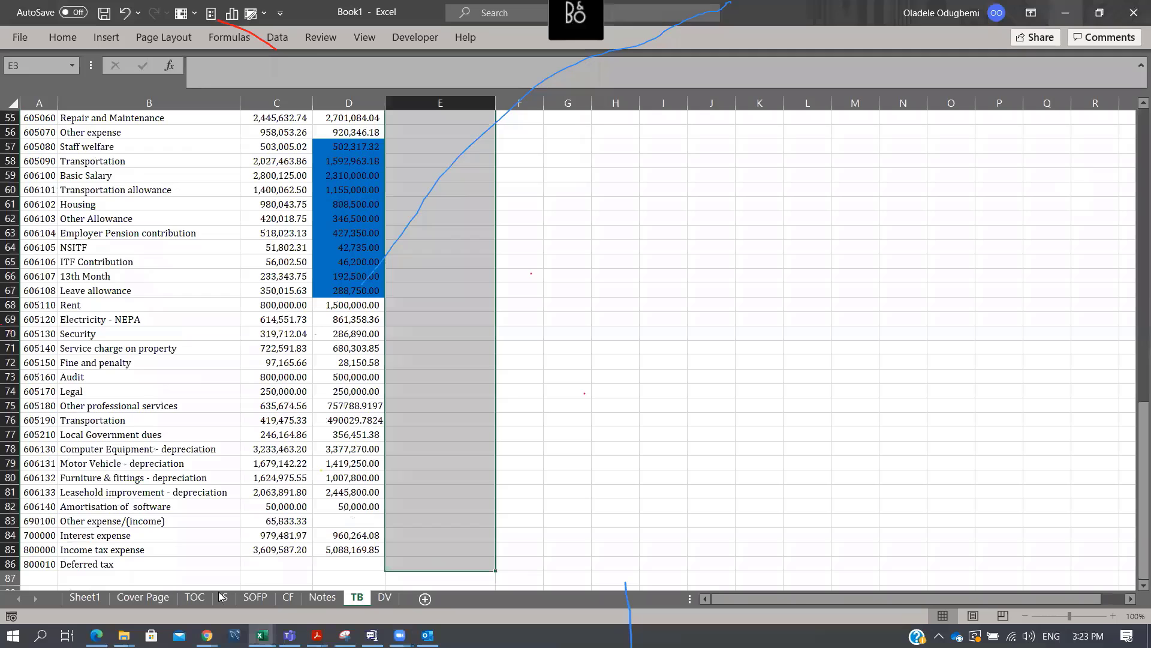
pyautogui.click(384, 597)
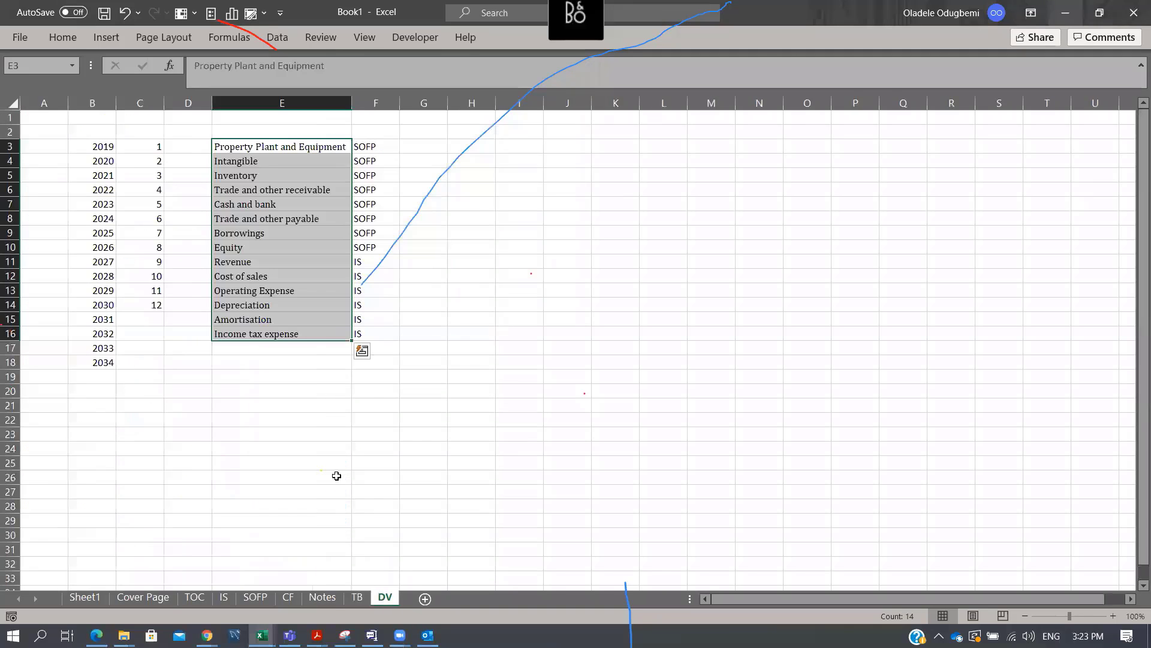
pyautogui.click(356, 598)
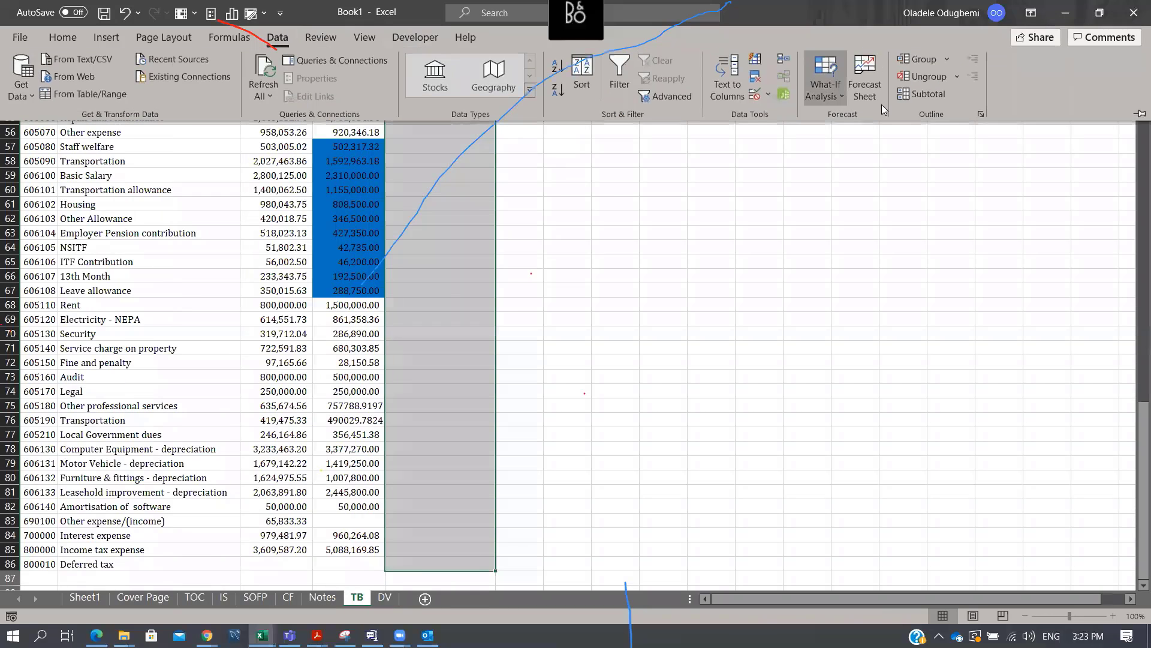
pyautogui.click(770, 92)
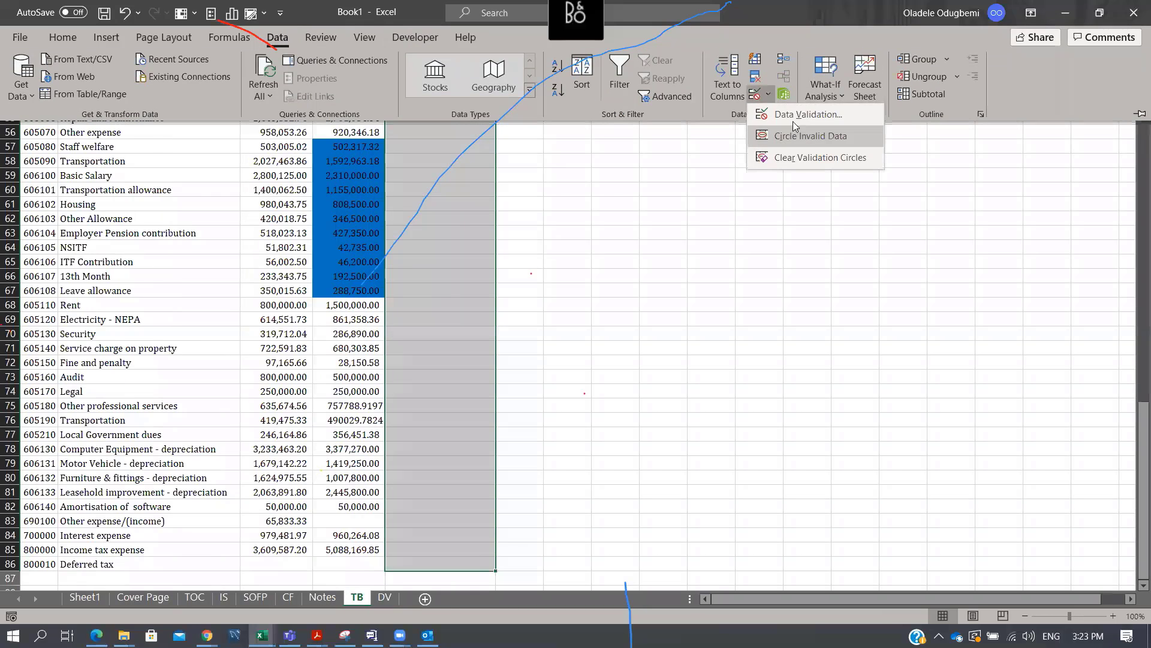
pyautogui.click(790, 116)
pyautogui.click(469, 294)
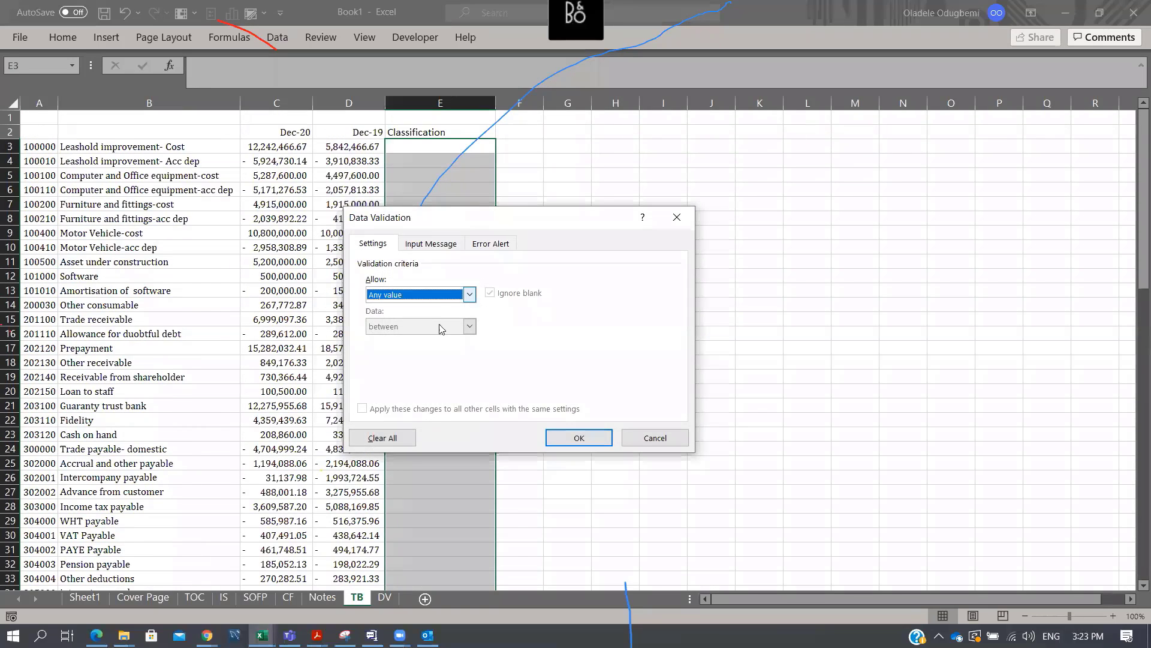
pyautogui.click(432, 344)
pyautogui.click(470, 295)
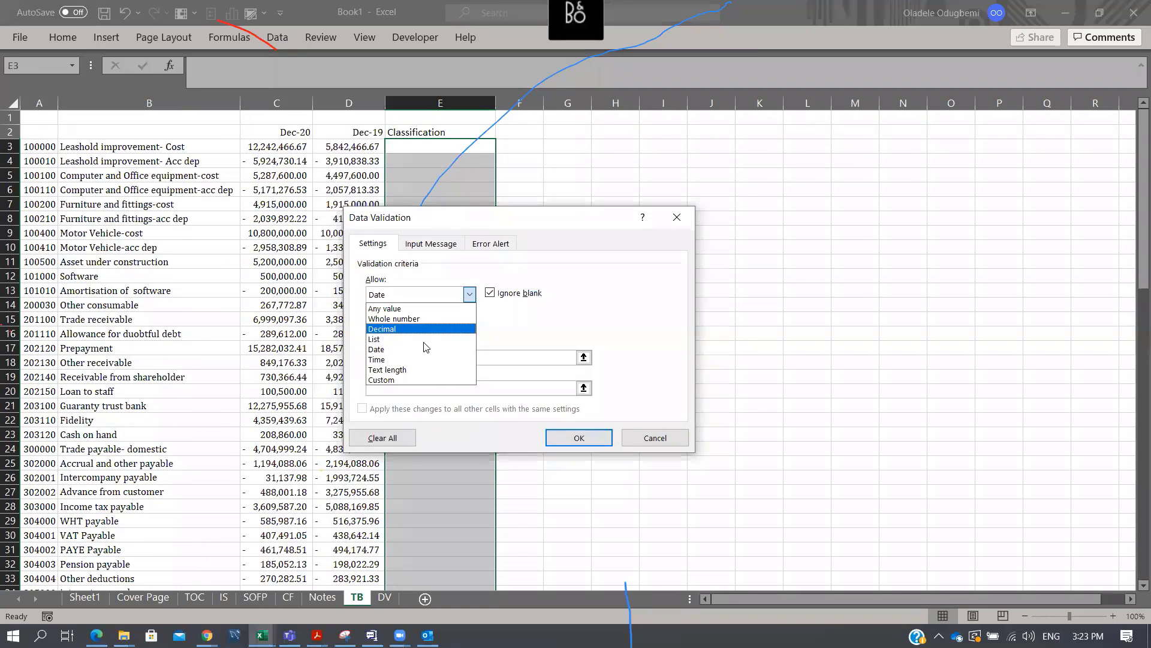
pyautogui.click(420, 337)
pyautogui.click(421, 356)
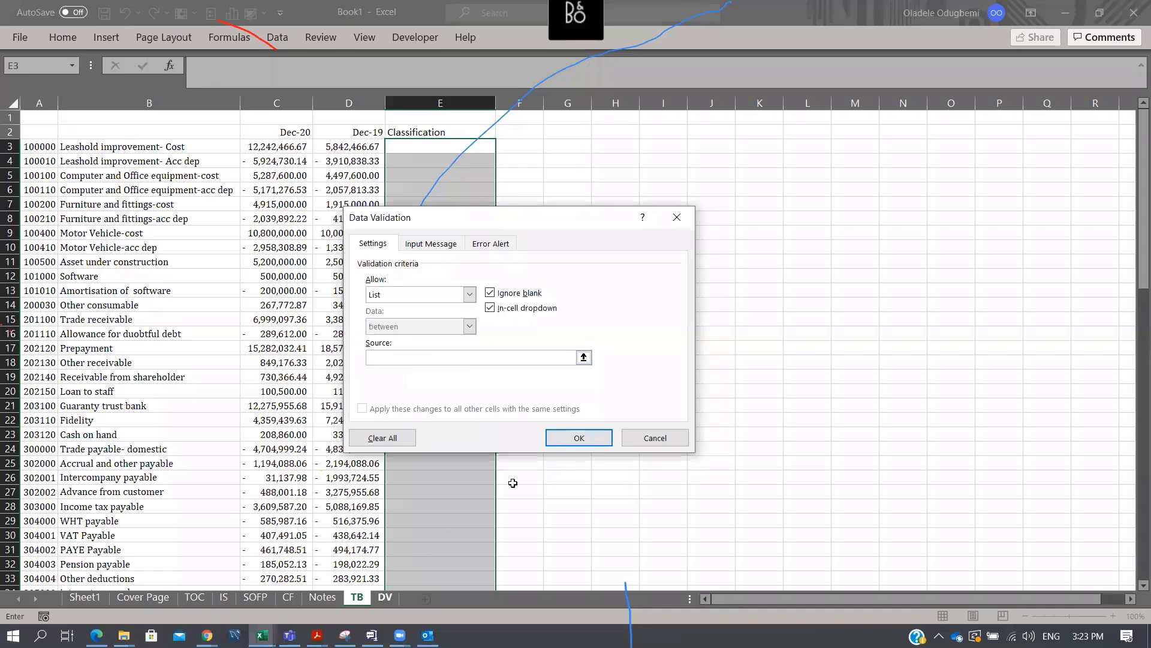
pyautogui.click(386, 597)
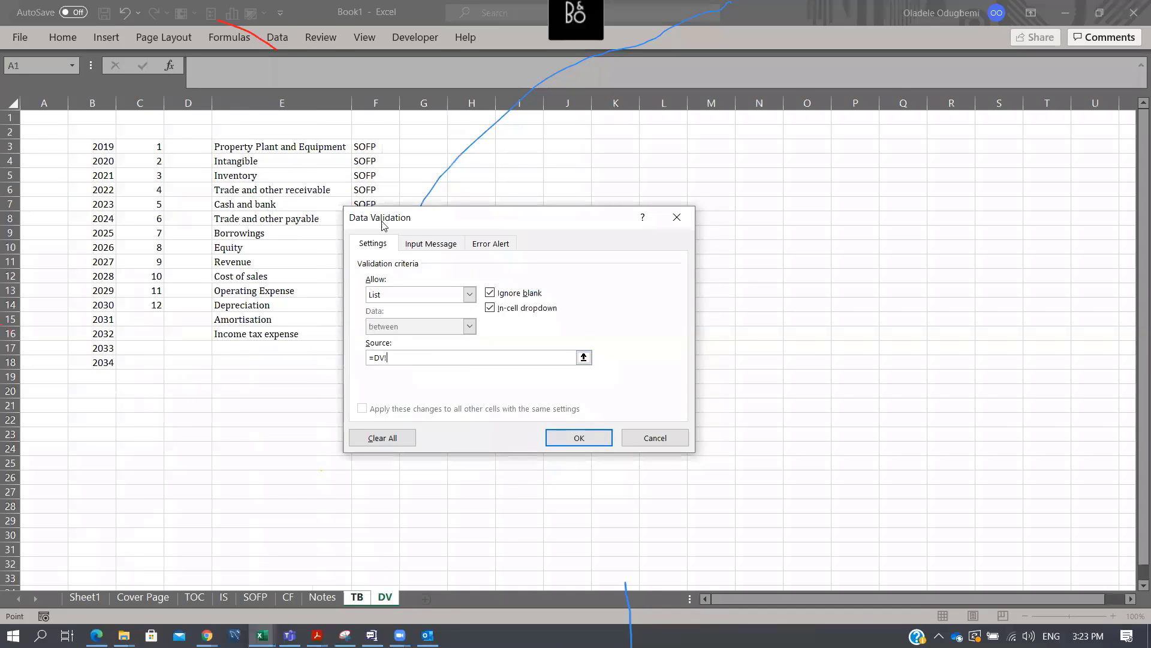
pyautogui.moveTo(273, 149); pyautogui.dragTo(268, 450)
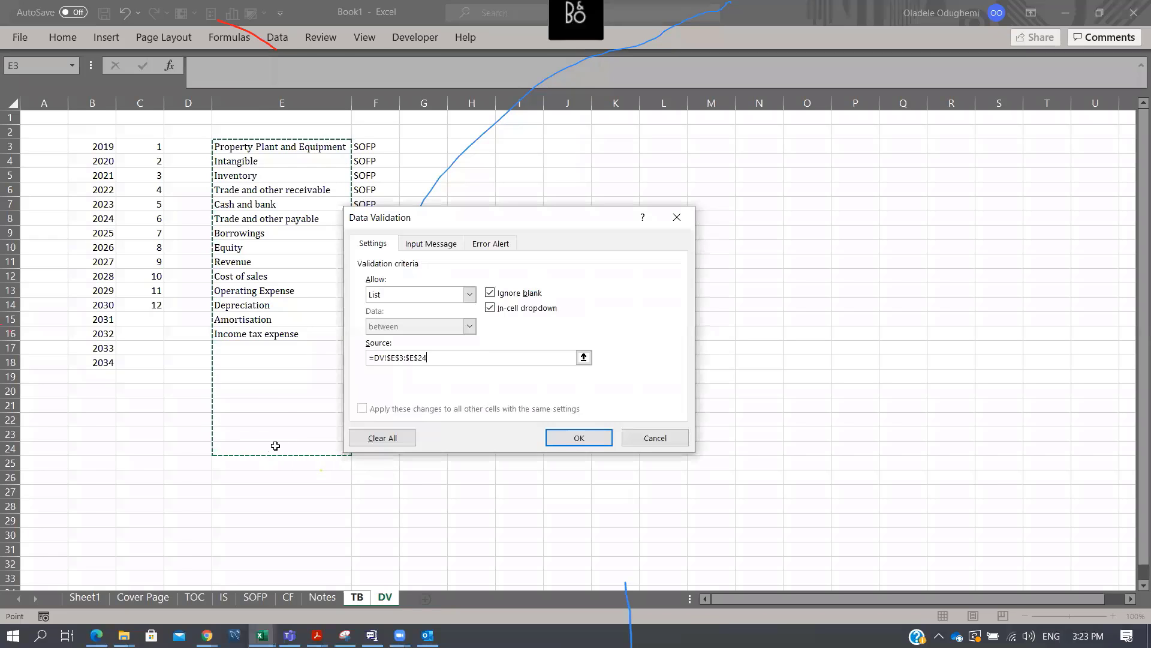
pyautogui.click(555, 438)
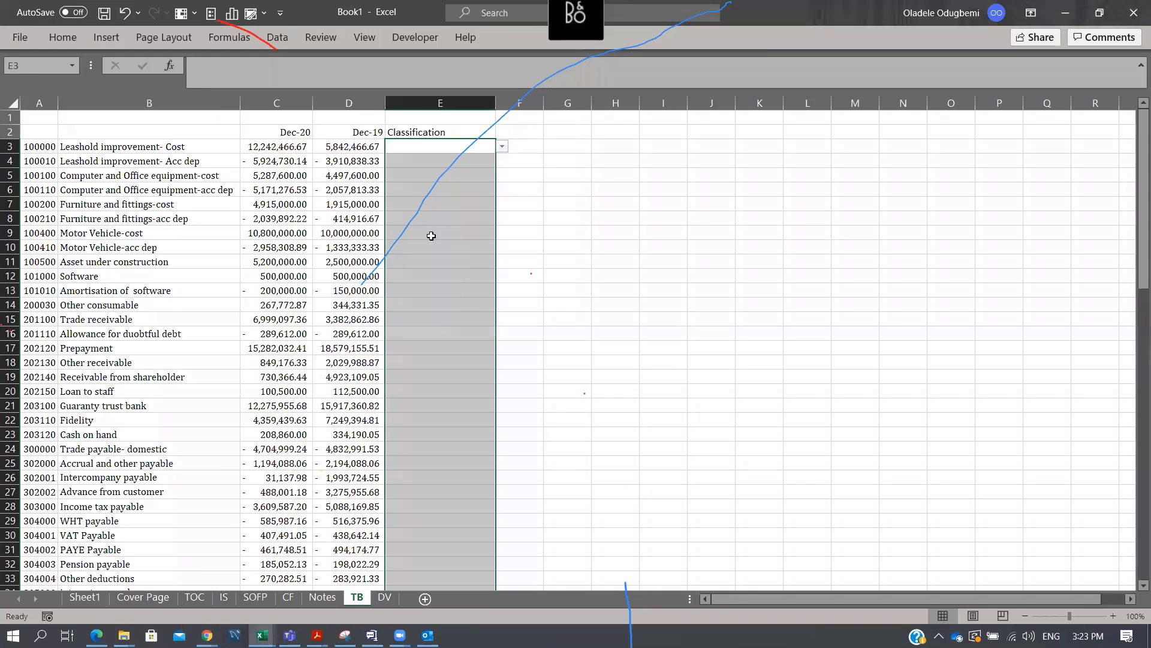
# Choose Property Plant and Equipment from the classification list in E3 for Leashold improvement- Cost
pyautogui.click(502, 146)
pyautogui.scroll(-3, 505, 204)
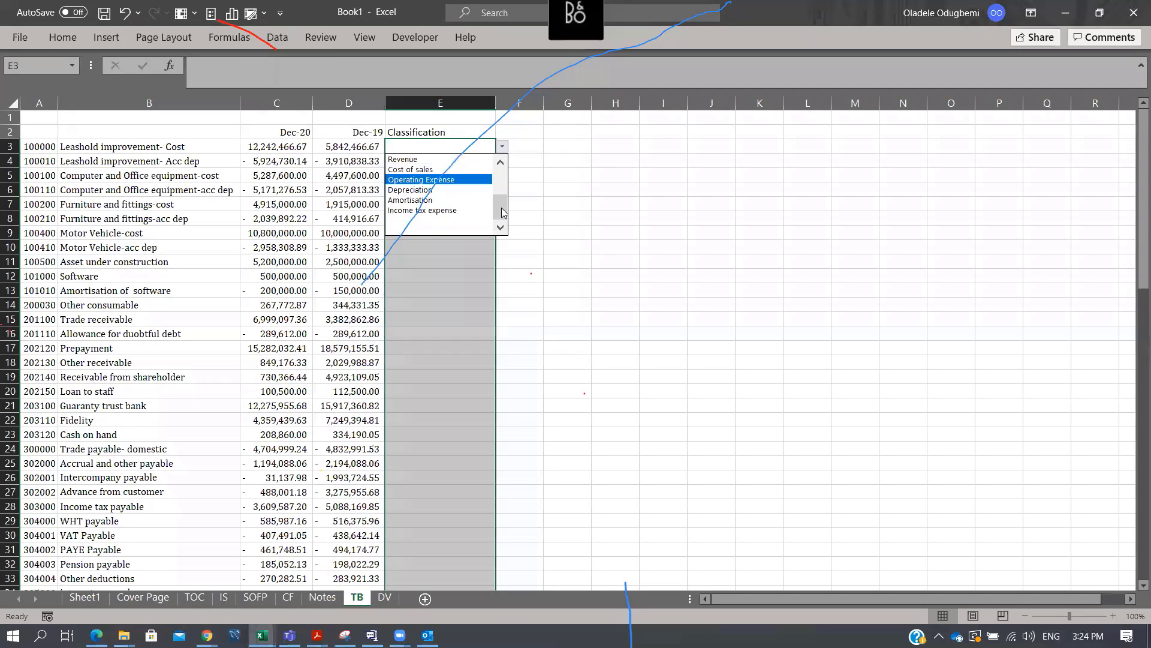
pyautogui.scroll(1, 506, 177)
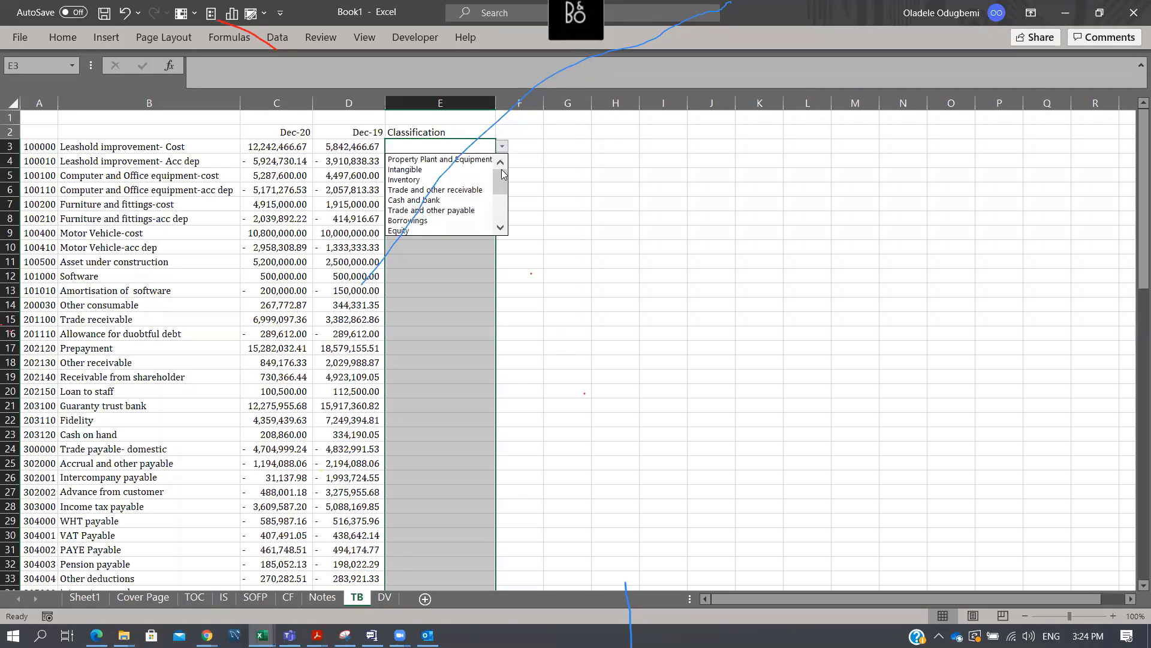
pyautogui.click(483, 160)
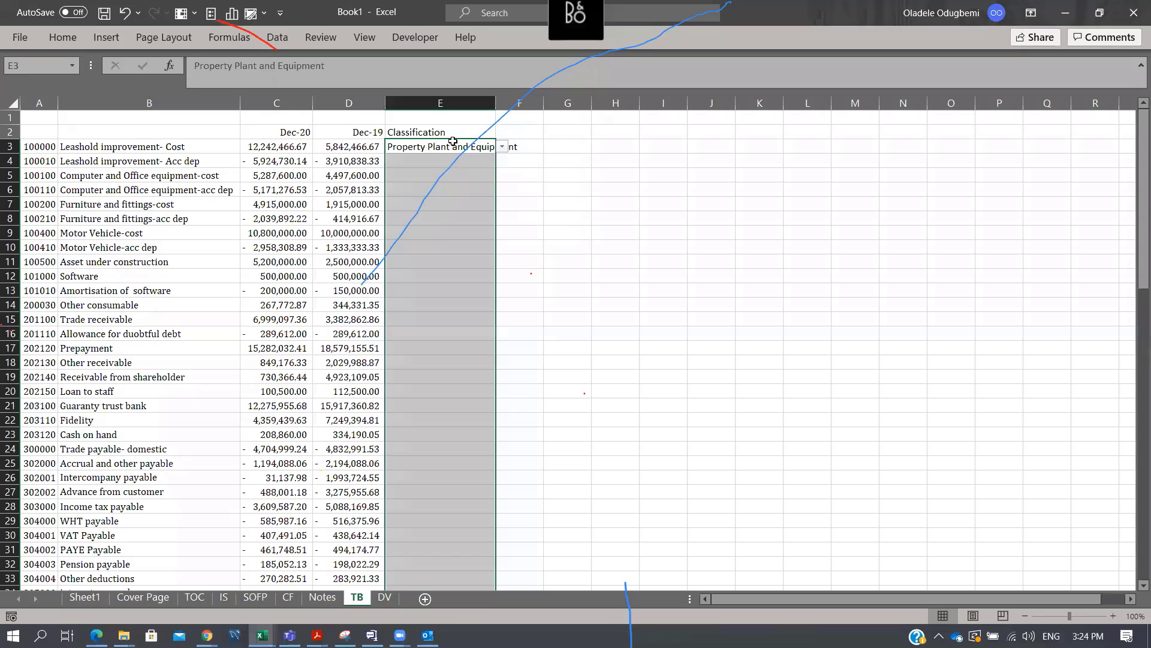
# Copy the Property Plant and Equipment classification from E3 to E4:E10 and fit column E's width to its contents
pyautogui.click(455, 143)
pyautogui.hotkey('ctrl', 'c')
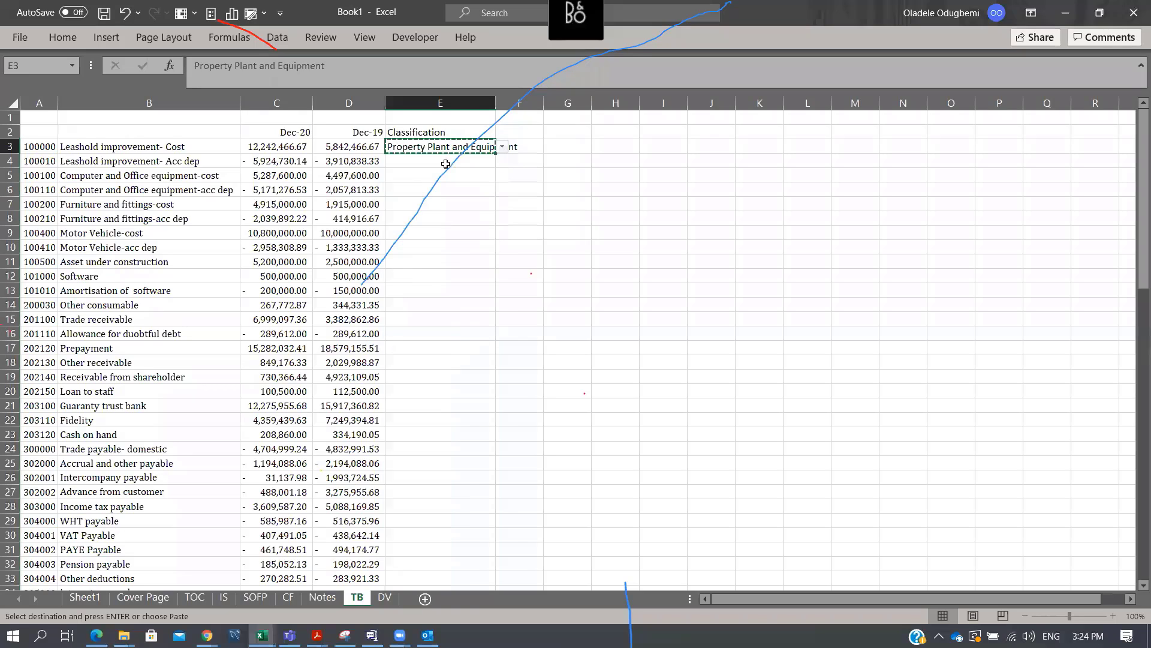
pyautogui.click(443, 161)
pyautogui.moveTo(437, 180); pyautogui.dragTo(440, 255)
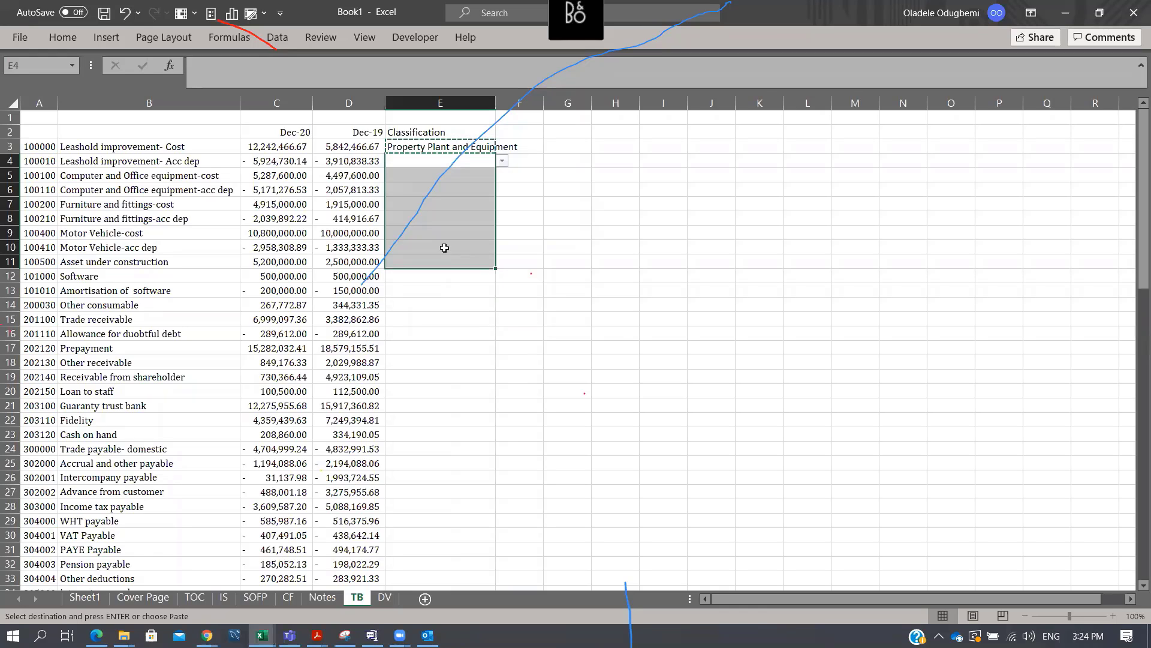
pyautogui.keyDown('shift'); pyautogui.click(444, 247); pyautogui.keyUp('shift')
pyautogui.hotkey('ctrl', 'v')
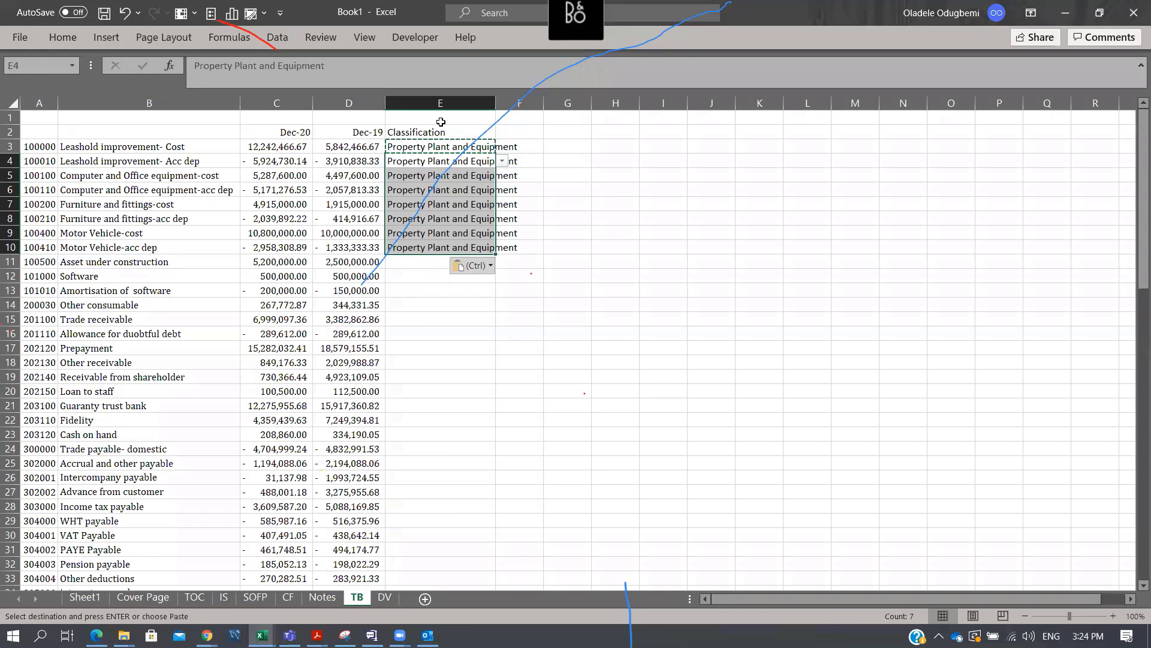
pyautogui.doubleClick(495, 103)
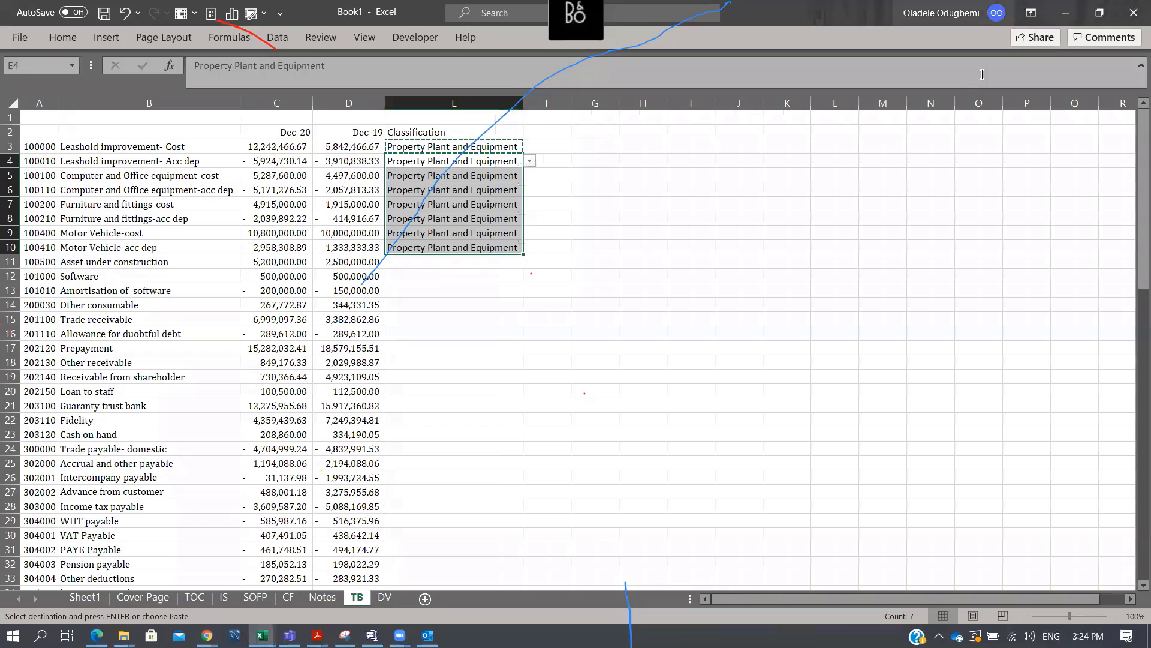
# Paste the copied Property Plant and Equipment classification into E11 for Asset under construction
pyautogui.click(1071, 110)
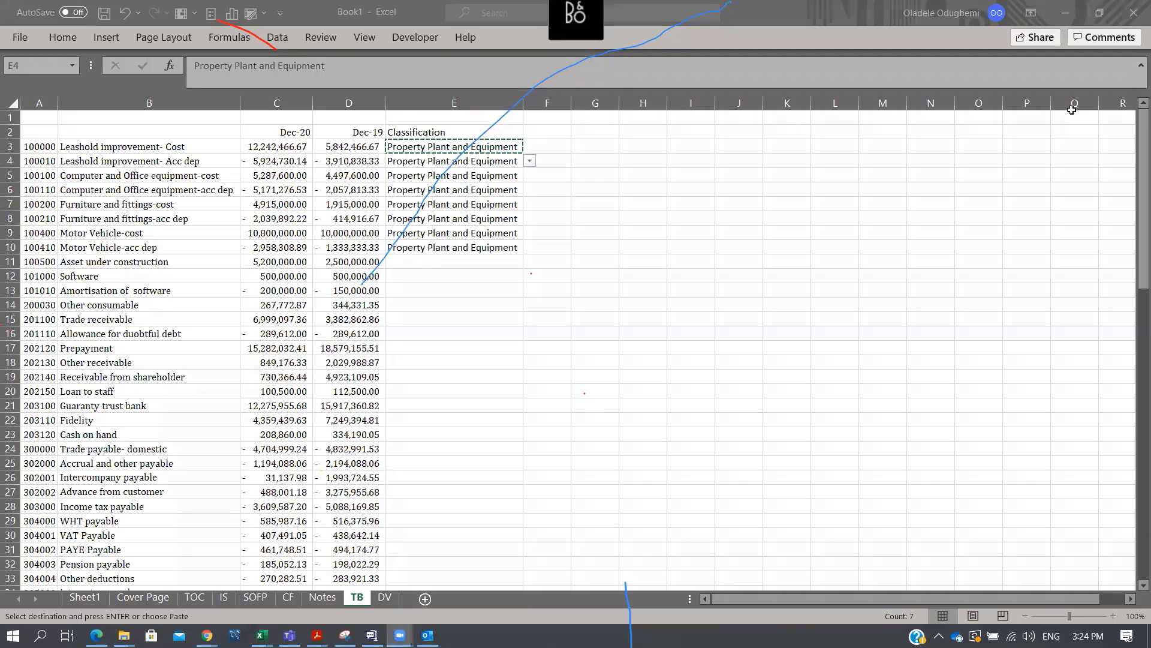
pyautogui.click(472, 264)
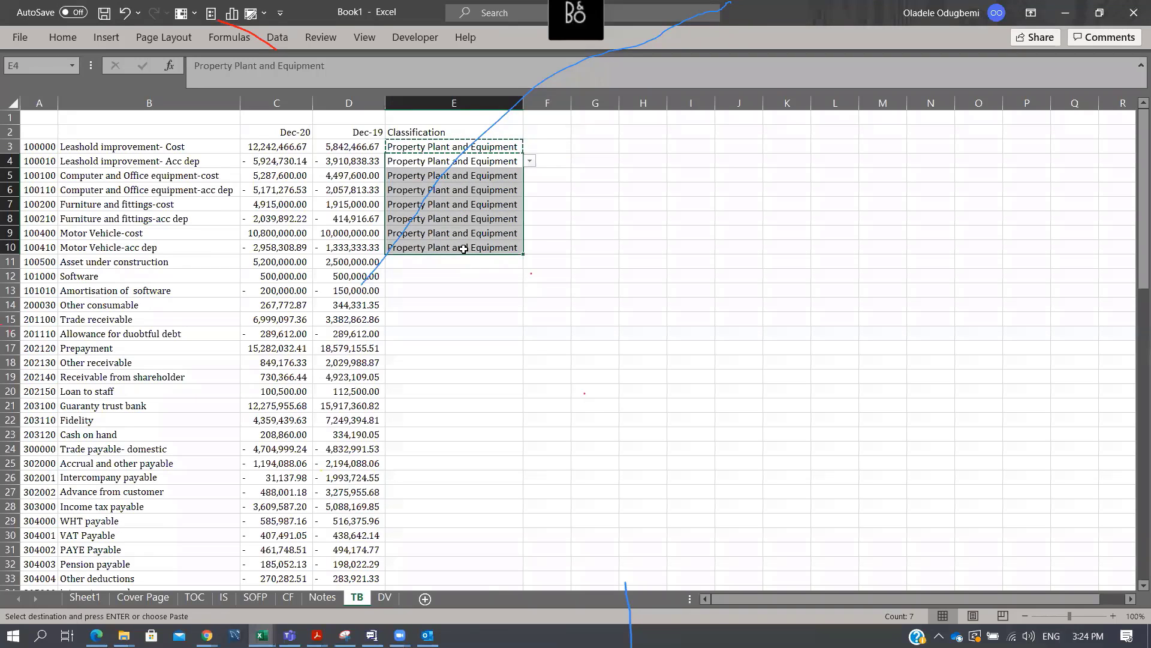
pyautogui.click(464, 247)
pyautogui.press('Down')
pyautogui.press('Return')
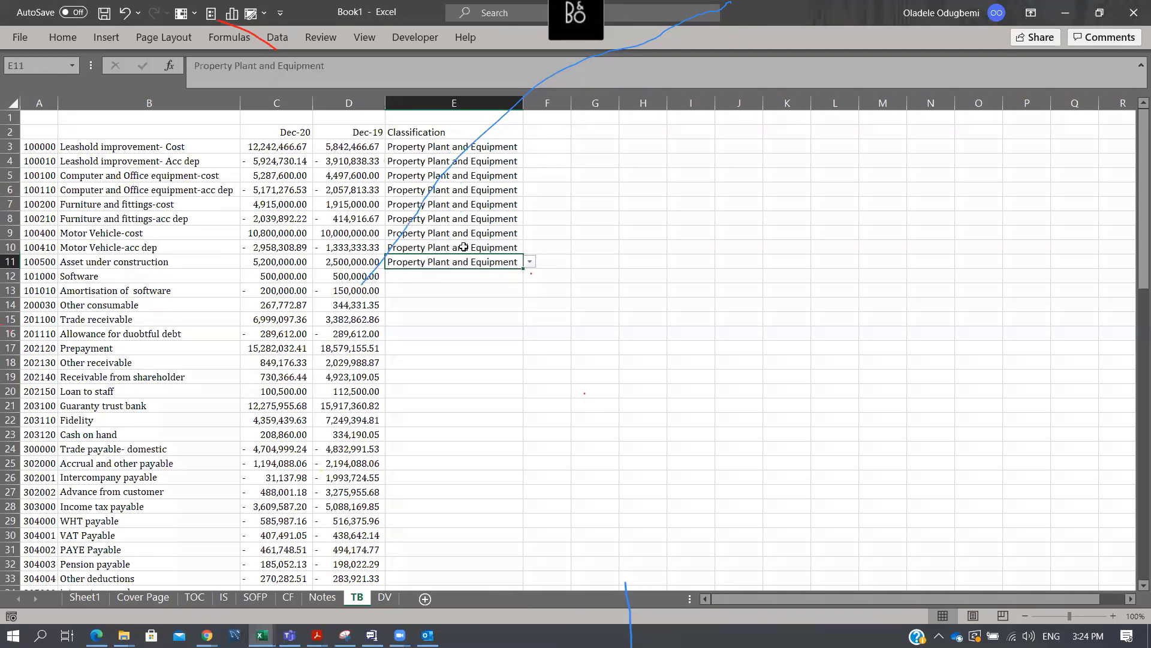
# Classify Software in E12 as Intangible and copy that classification to Amortisation of software in E13
pyautogui.press('Down')
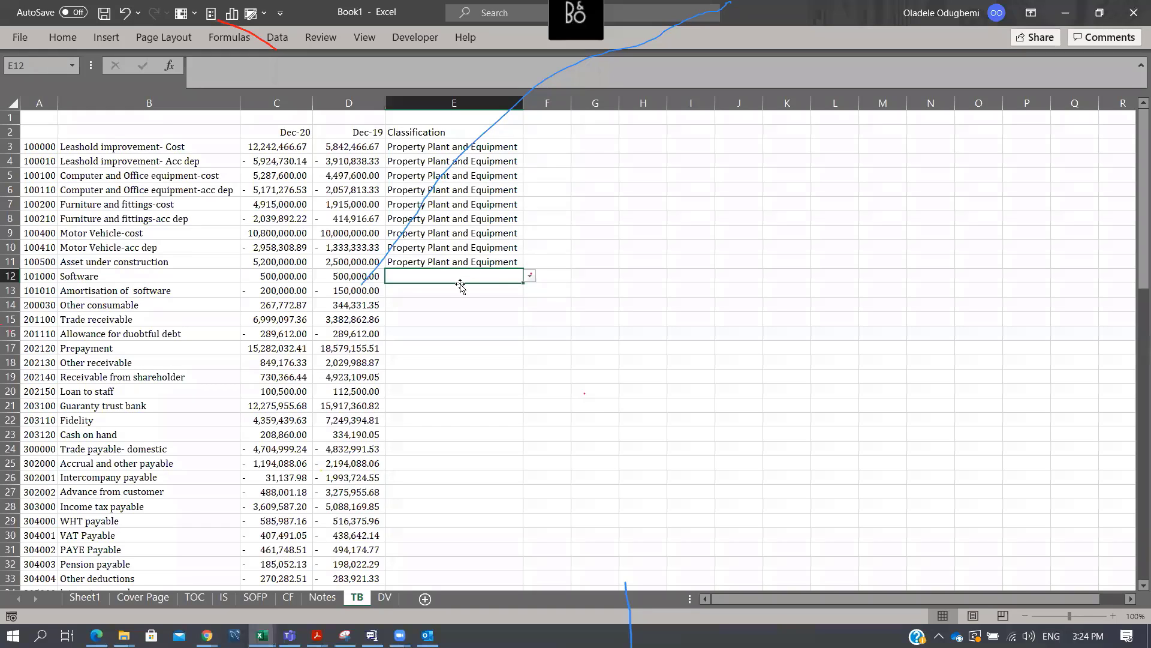
pyautogui.click(532, 277)
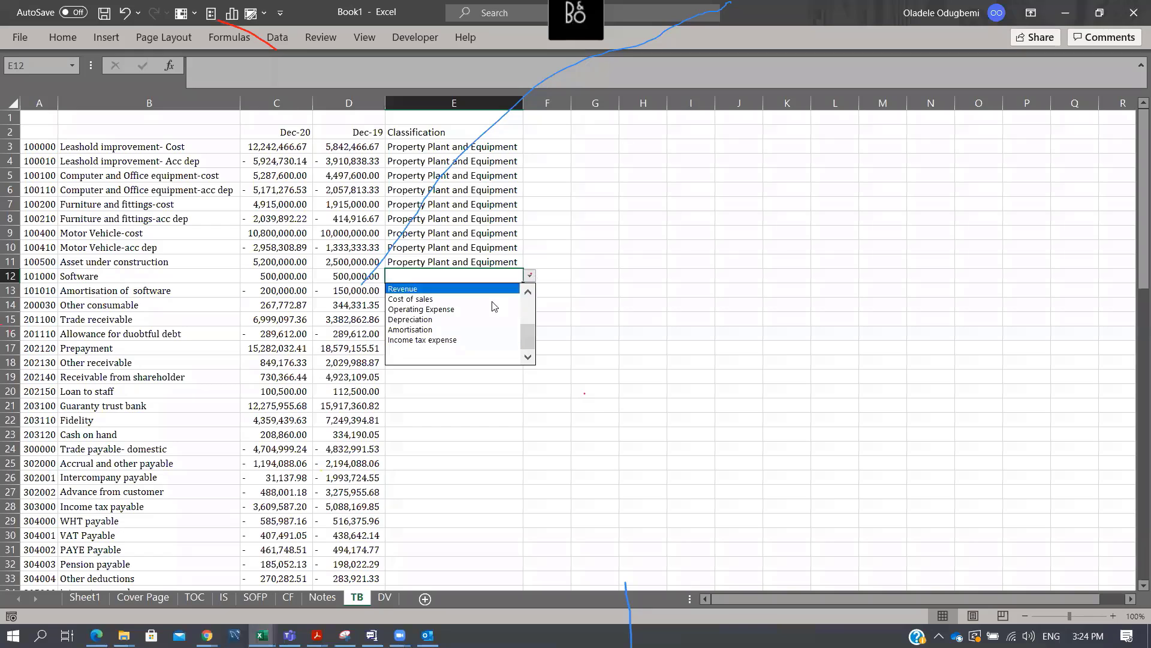
pyautogui.scroll(3, 525, 339)
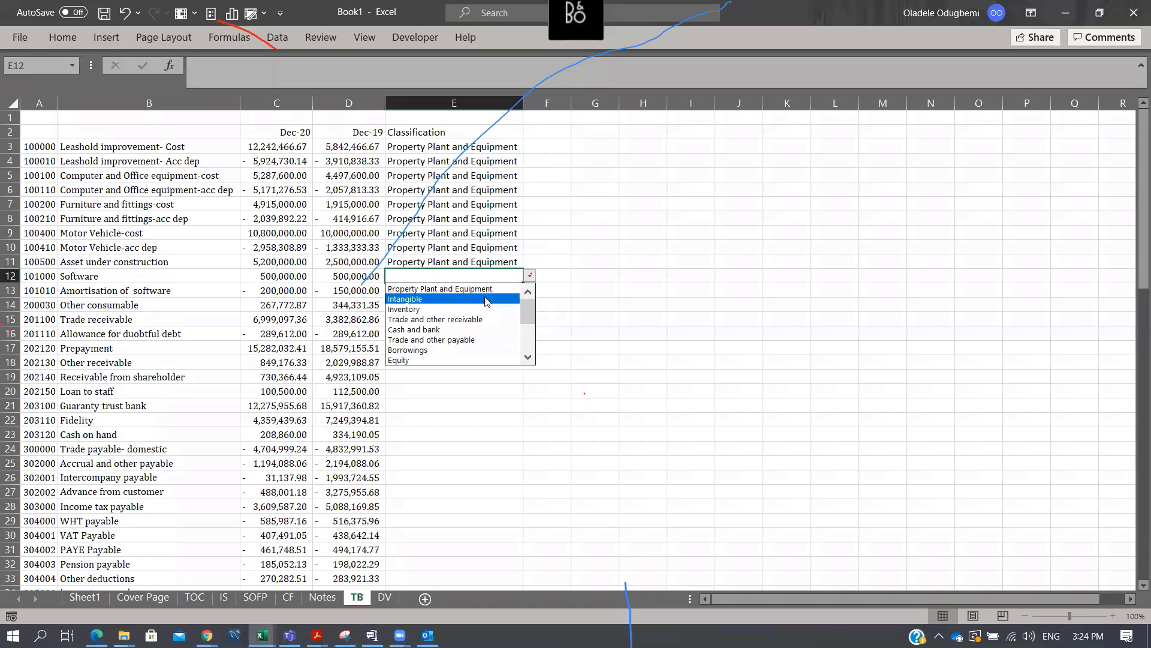
pyautogui.click(474, 298)
pyautogui.hotkey('ctrl', 'c')
pyautogui.press('Down')
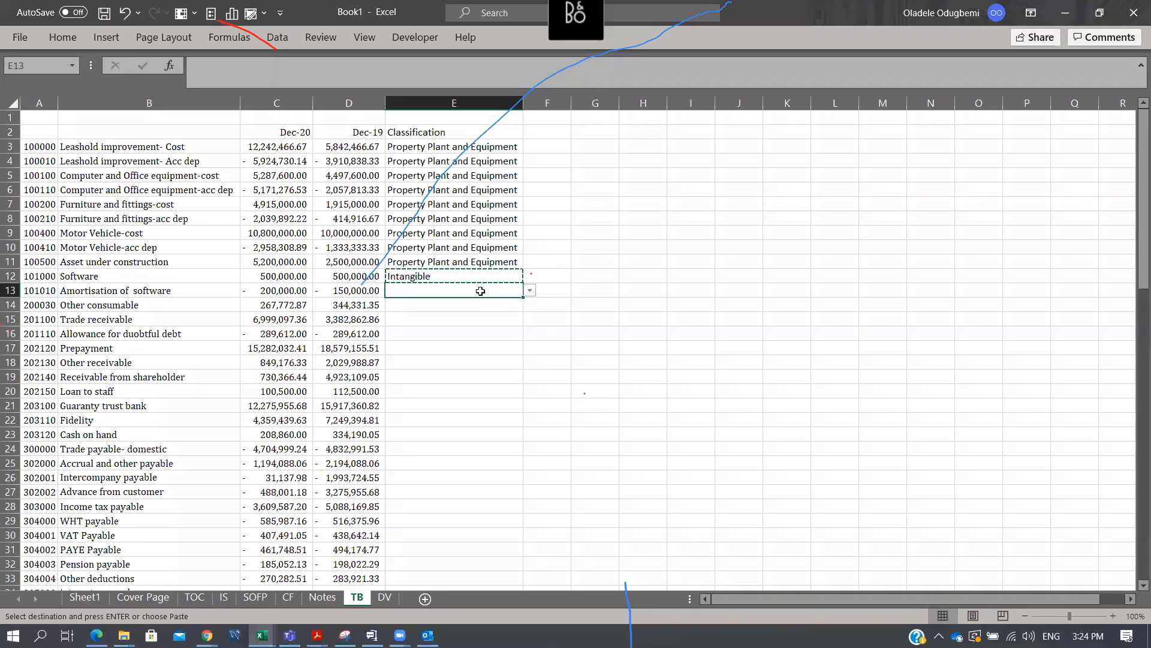
pyautogui.press('Return')
pyautogui.press('Down')
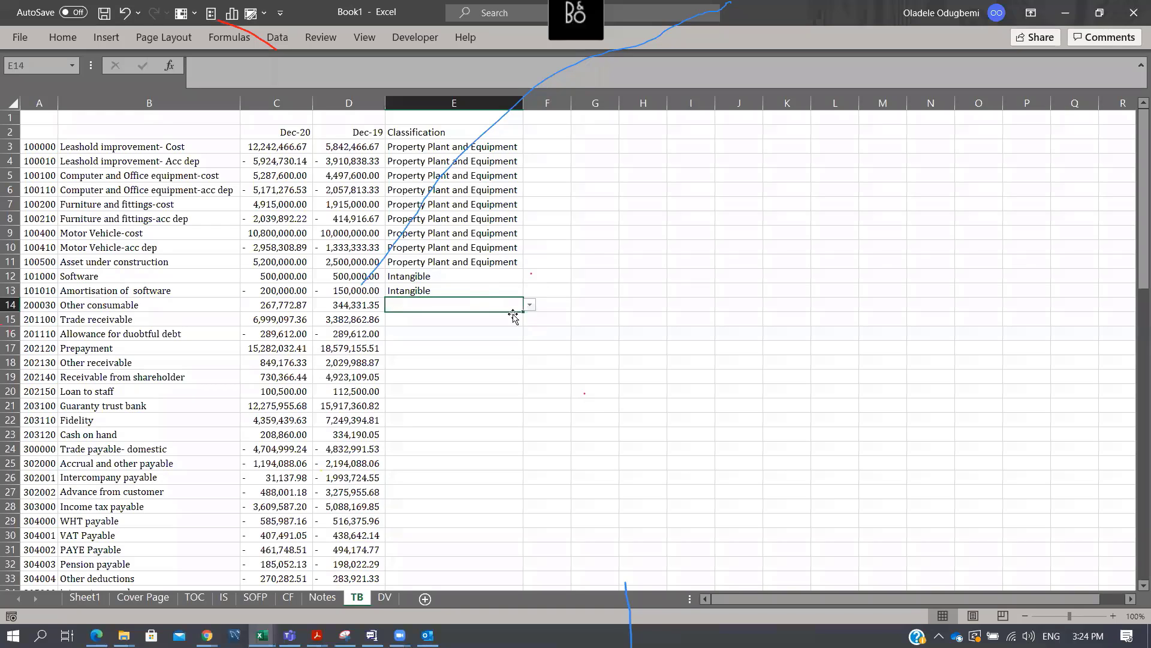
# Classify Other consumable in E14 as Inventory
pyautogui.click(529, 305)
pyautogui.moveTo(527, 367); pyautogui.dragTo(530, 324)
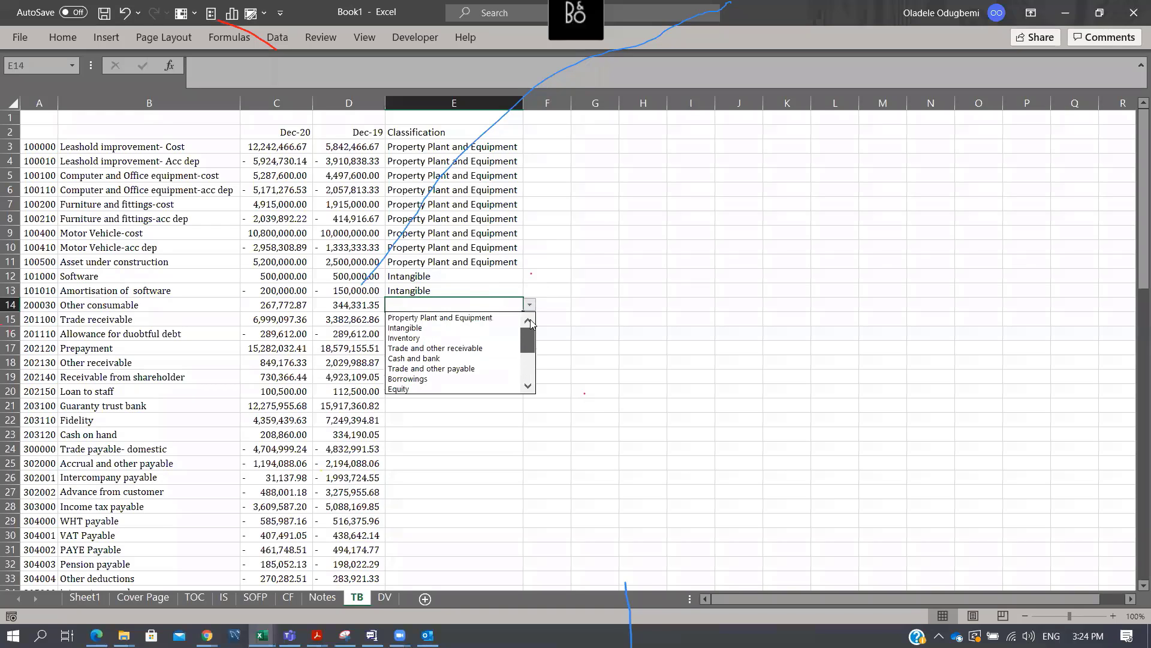
pyautogui.click(449, 337)
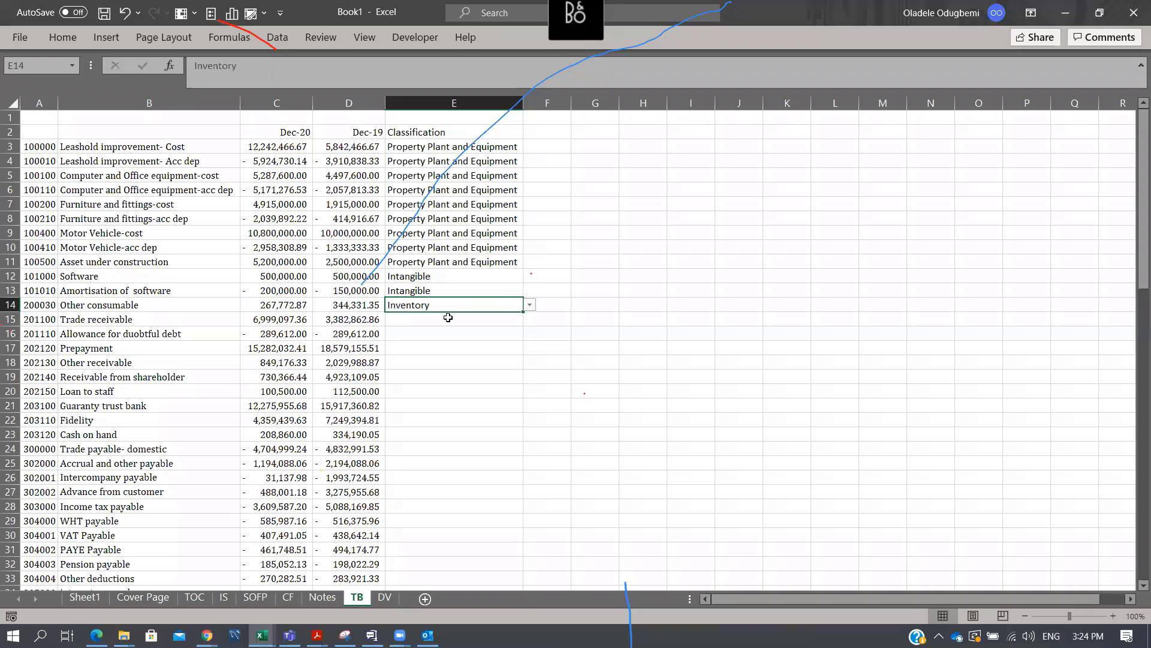
# Classify Trade receivable in E15 as Trade and other receivable and copy it down to E16 and E17
pyautogui.click(448, 317)
pyautogui.click(529, 319)
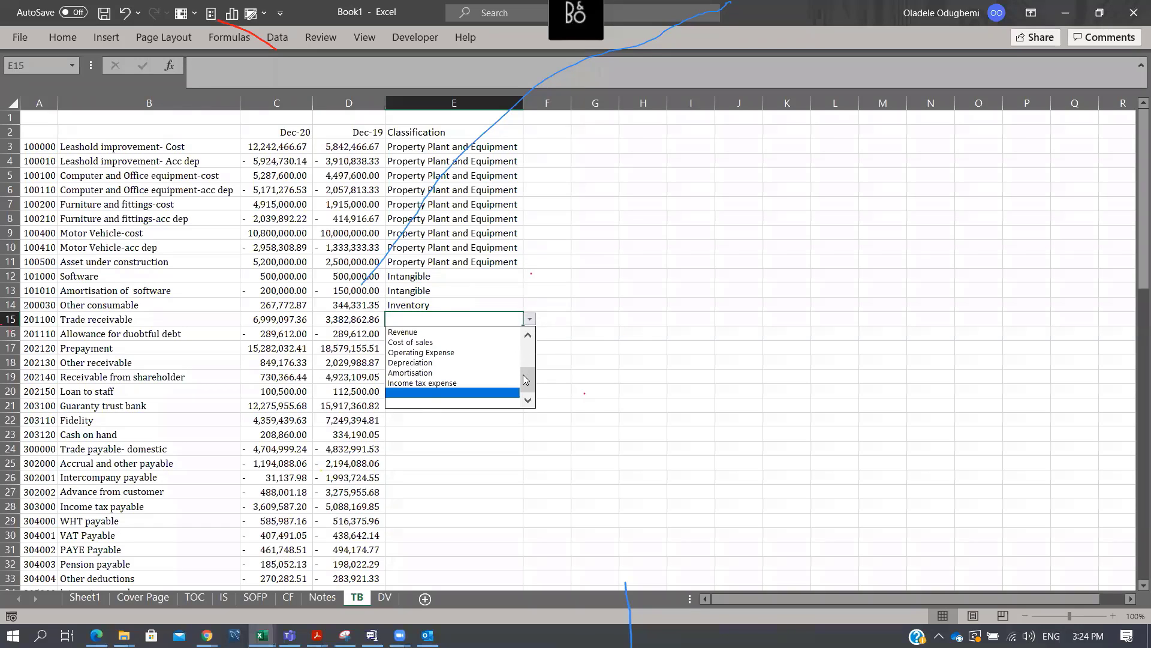
pyautogui.moveTo(526, 367); pyautogui.dragTo(527, 355)
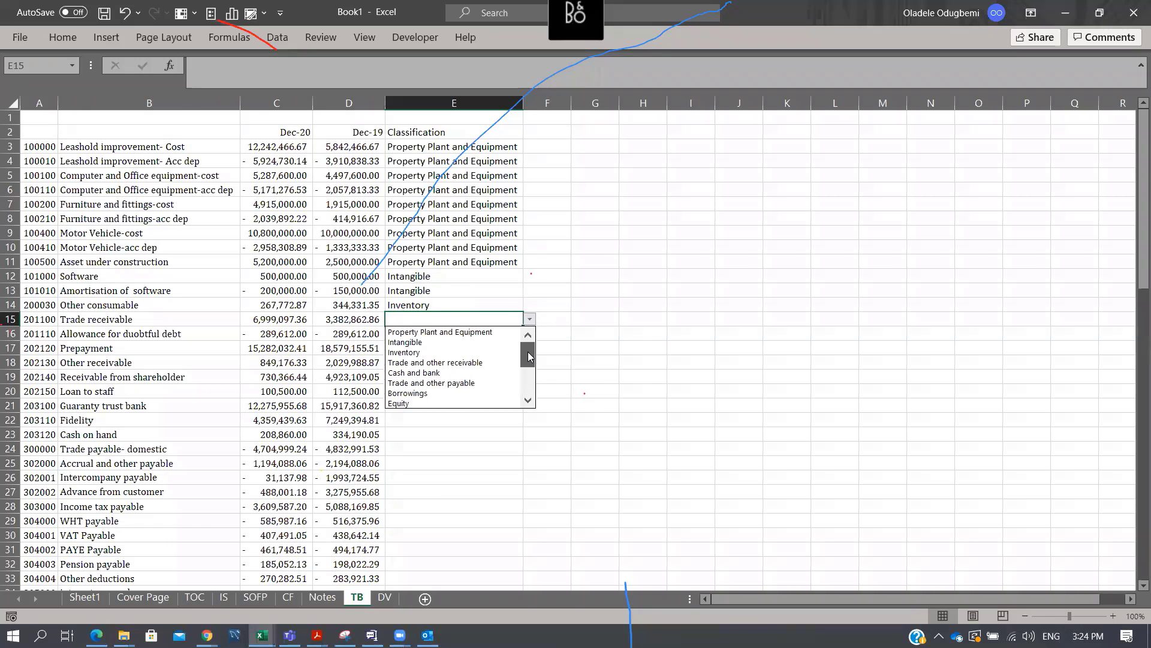
pyautogui.click(497, 363)
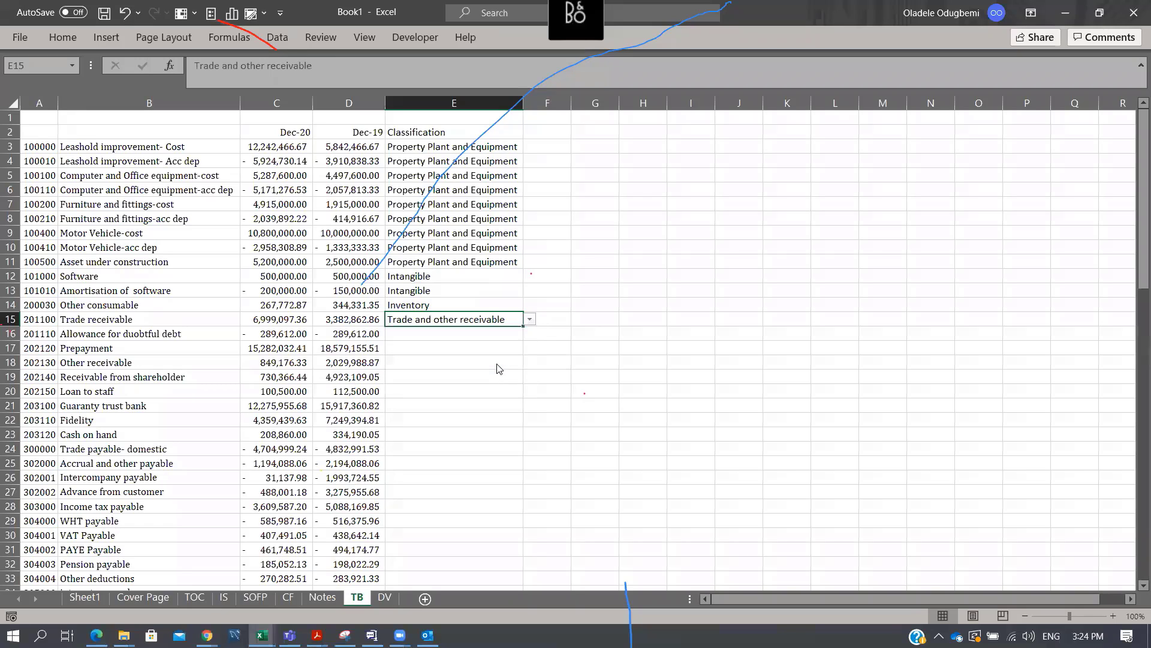
pyautogui.hotkey('ctrl', 'c')
pyautogui.press('Down')
pyautogui.press('Return')
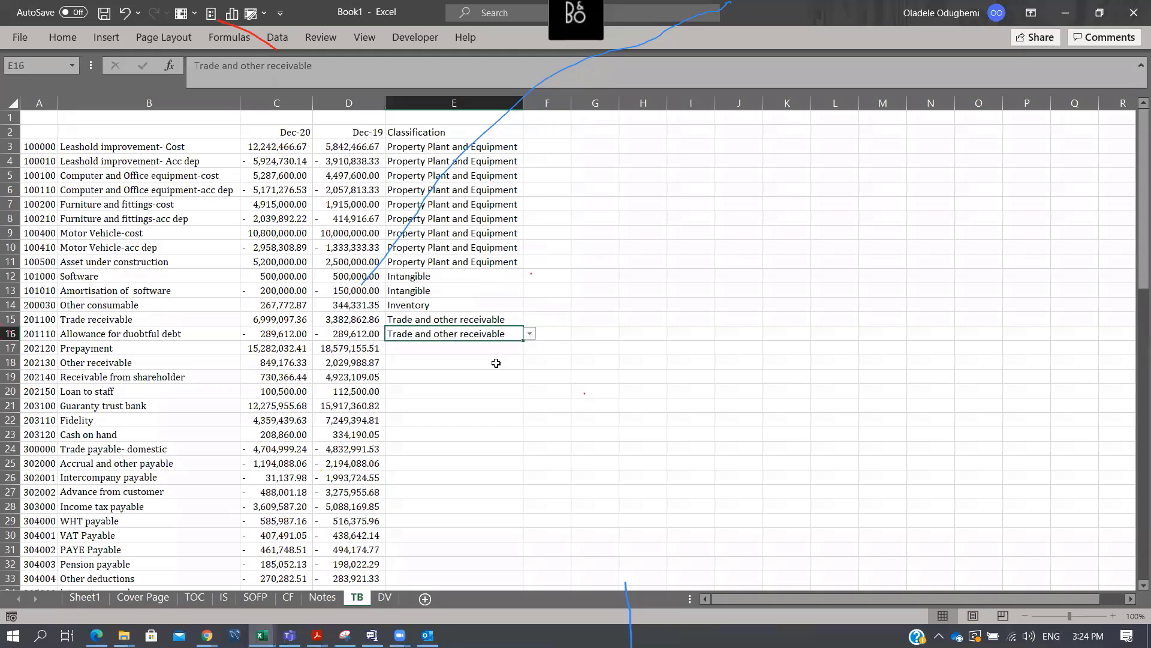
pyautogui.hotkey('ctrl', 'c')
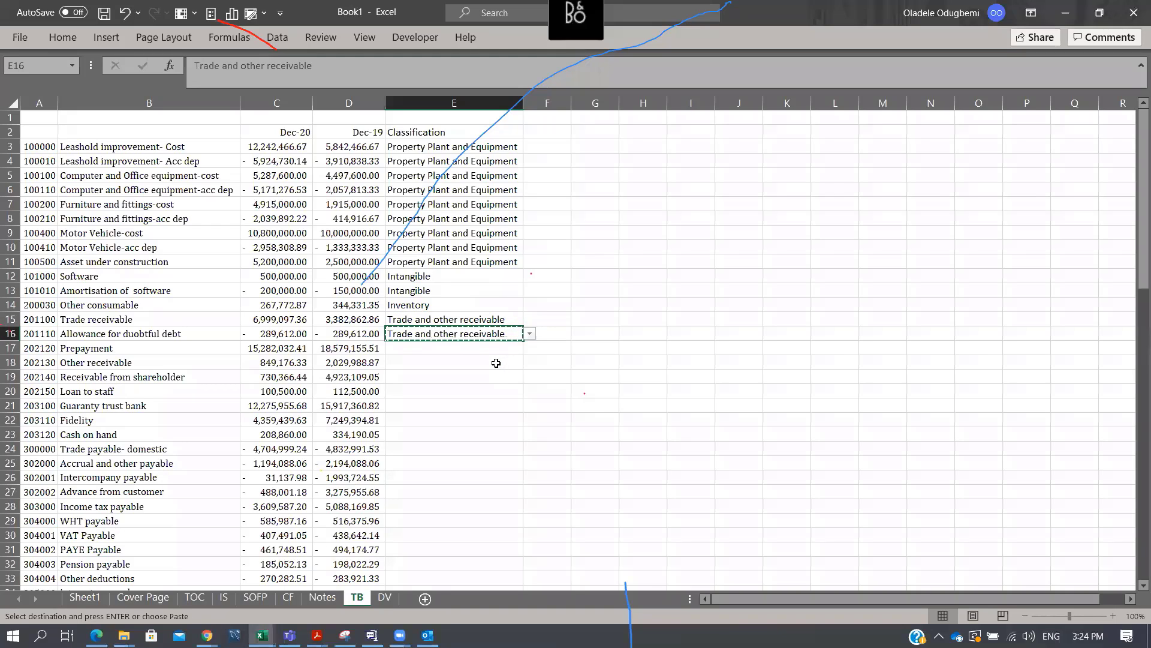
pyautogui.press('Down')
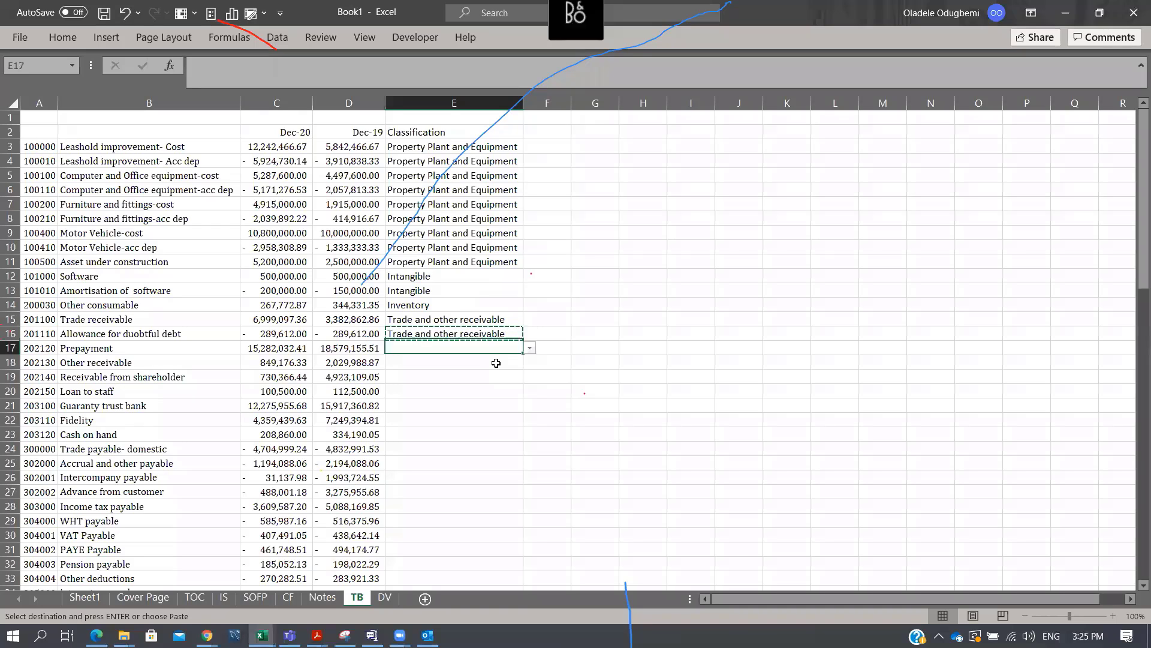
pyautogui.press('Return')
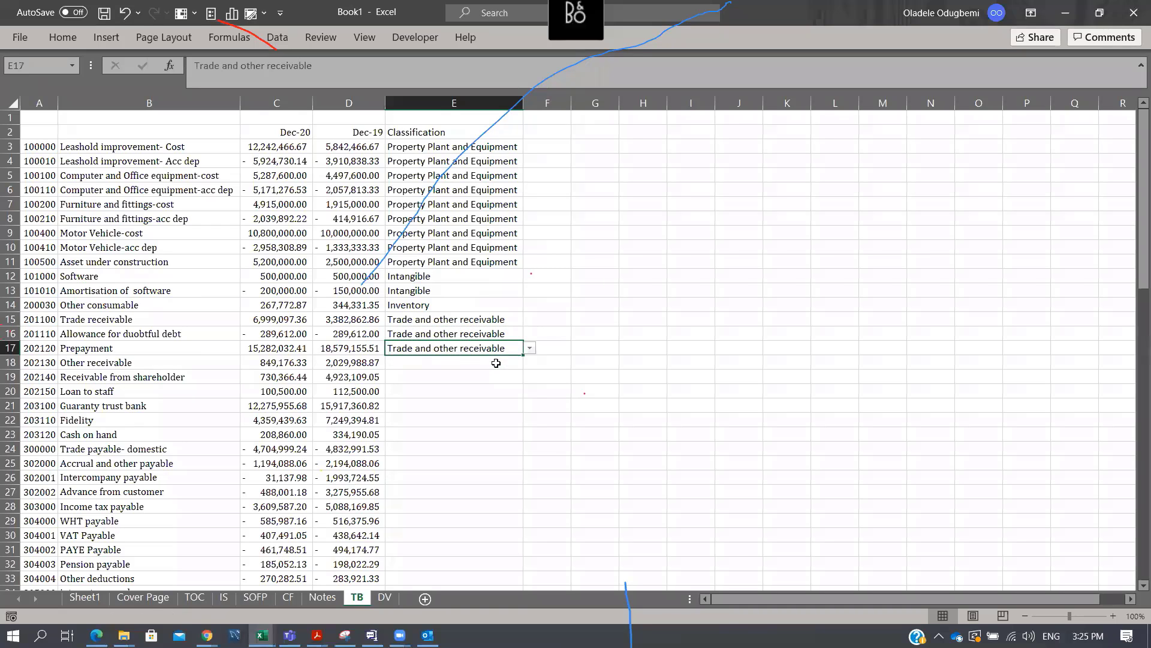
# Copy the Trade and other receivable classification from E17 down to E18, E19 and E20, through Loan to staff
pyautogui.hotkey('ctrl', 'c')
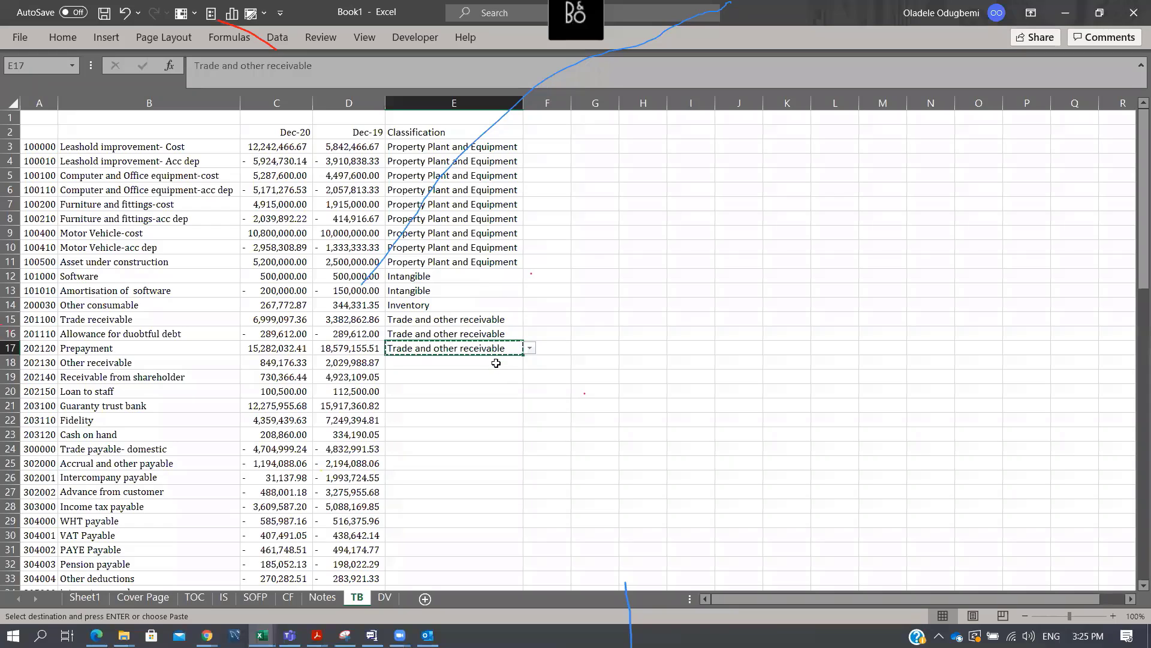
pyautogui.press('Down')
pyautogui.press('Return')
pyautogui.hotkey('ctrl', 'c')
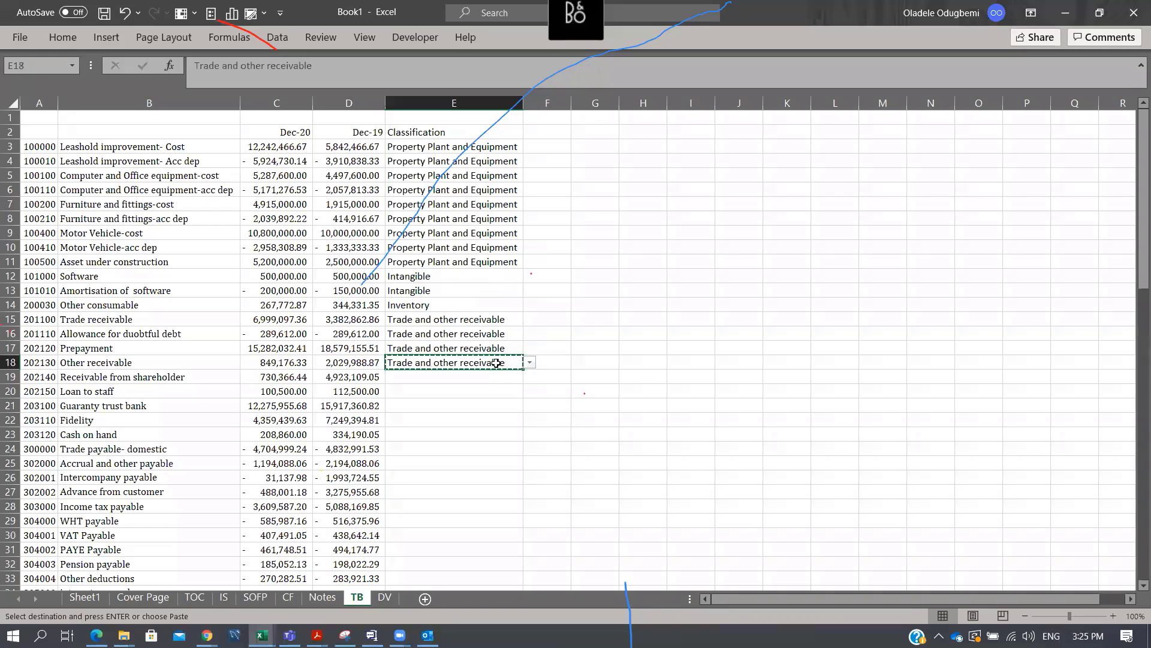
pyautogui.press('Down')
pyautogui.press('Return')
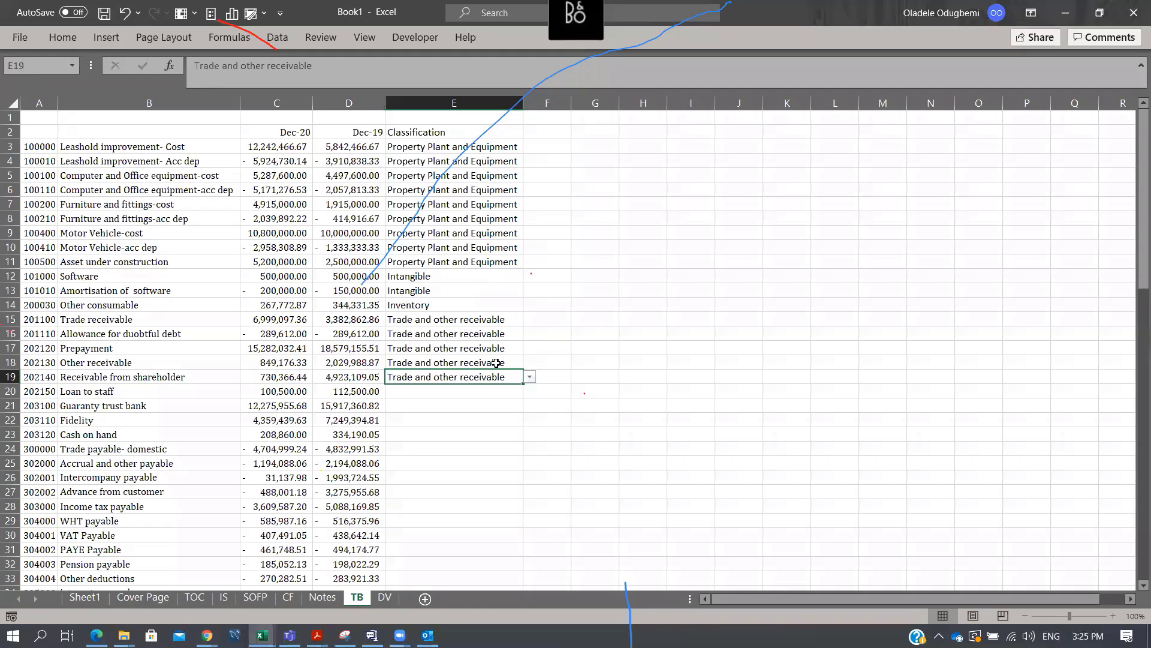
pyautogui.hotkey('ctrl', 'c')
pyautogui.press('Down')
pyautogui.press('Return')
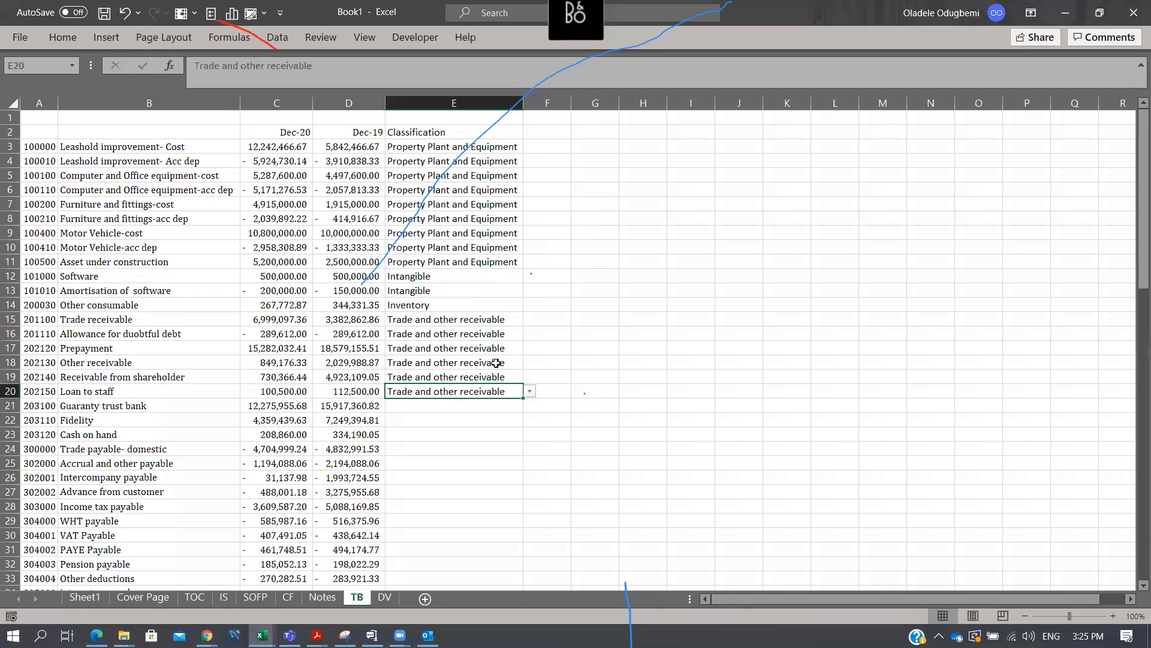
# Classify Guaranty trust bank in E21 as Cash and bank and copy it to E22 and E23 for Fidelity and Cash on hand
pyautogui.press('Down')
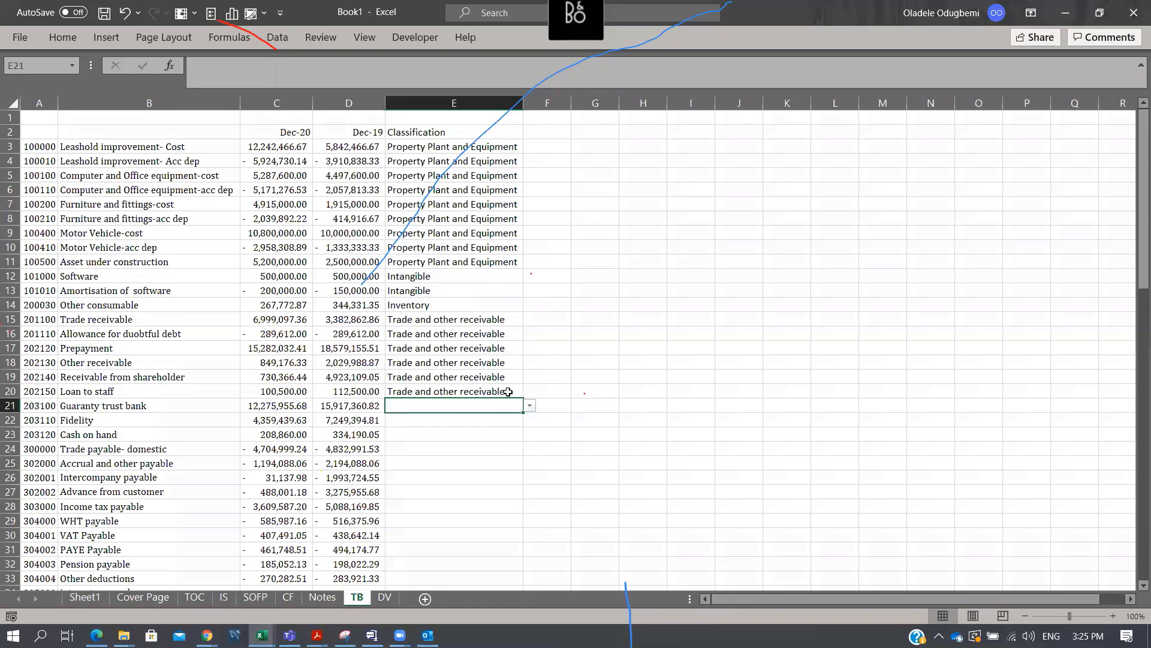
pyautogui.click(530, 406)
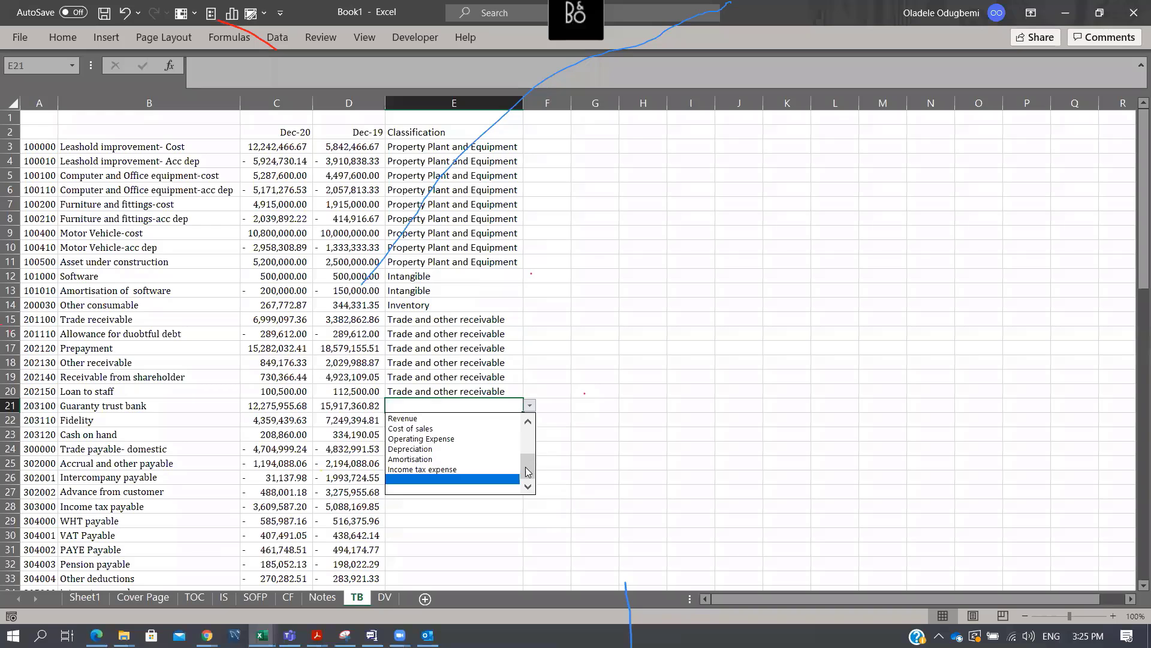
pyautogui.moveTo(527, 472); pyautogui.dragTo(528, 427)
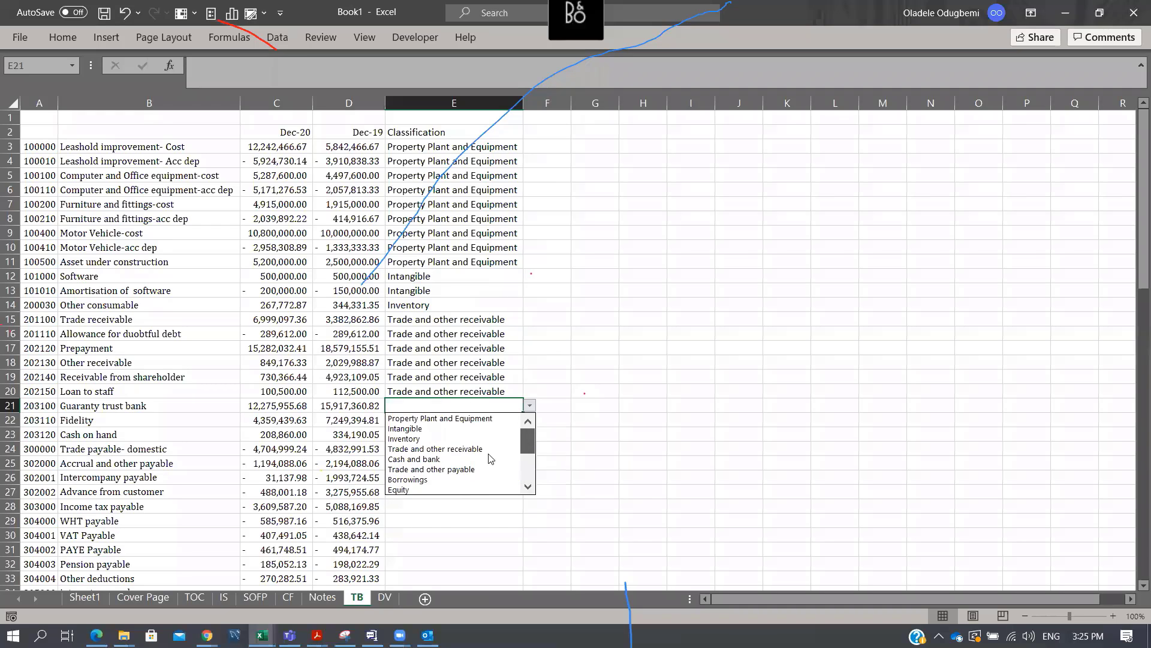
pyautogui.click(487, 459)
pyautogui.hotkey('ctrl', 'c')
pyautogui.press('Down')
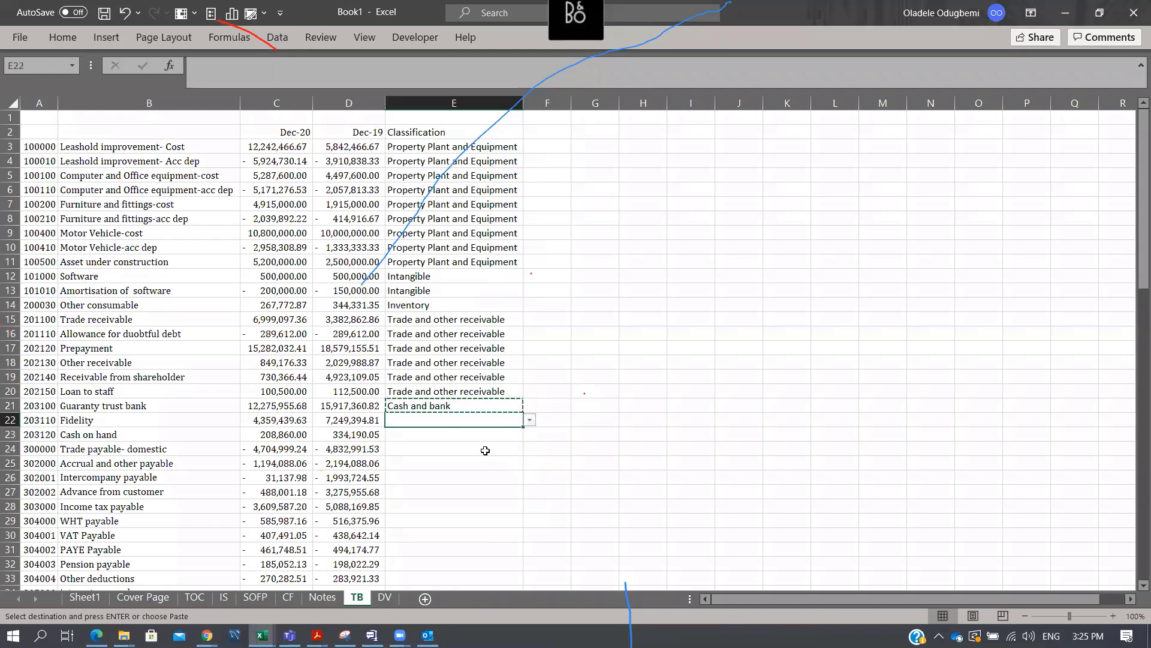
pyautogui.hotkey('ctrl', 'v')
pyautogui.press('Down')
pyautogui.hotkey('ctrl', 'v')
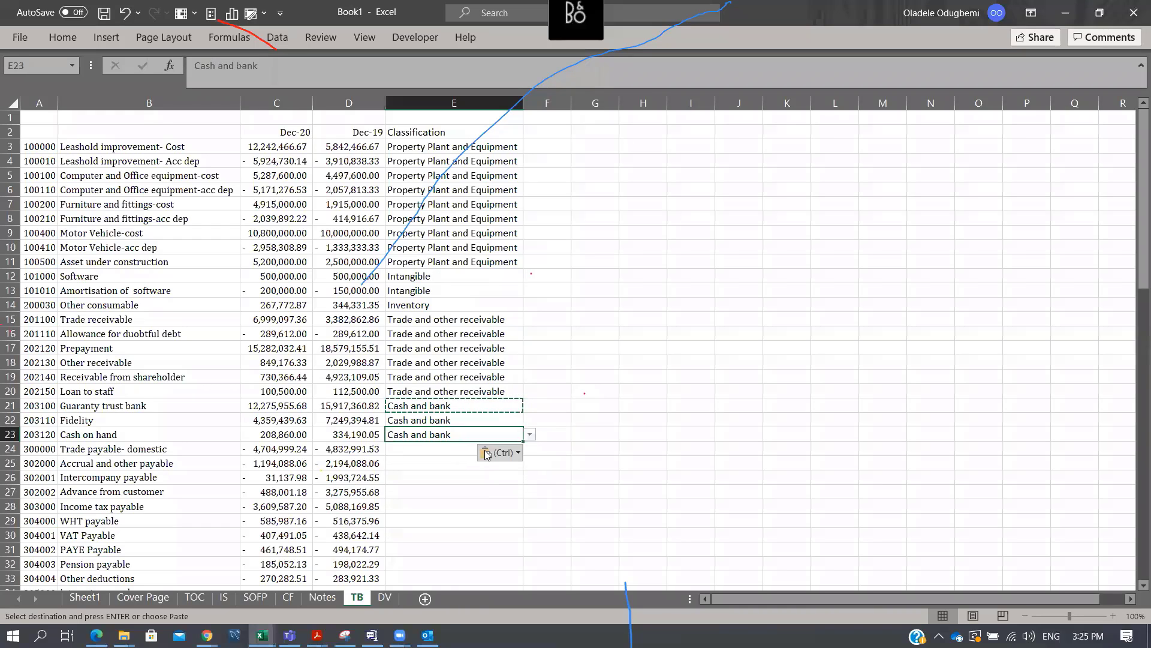
pyautogui.press('Down')
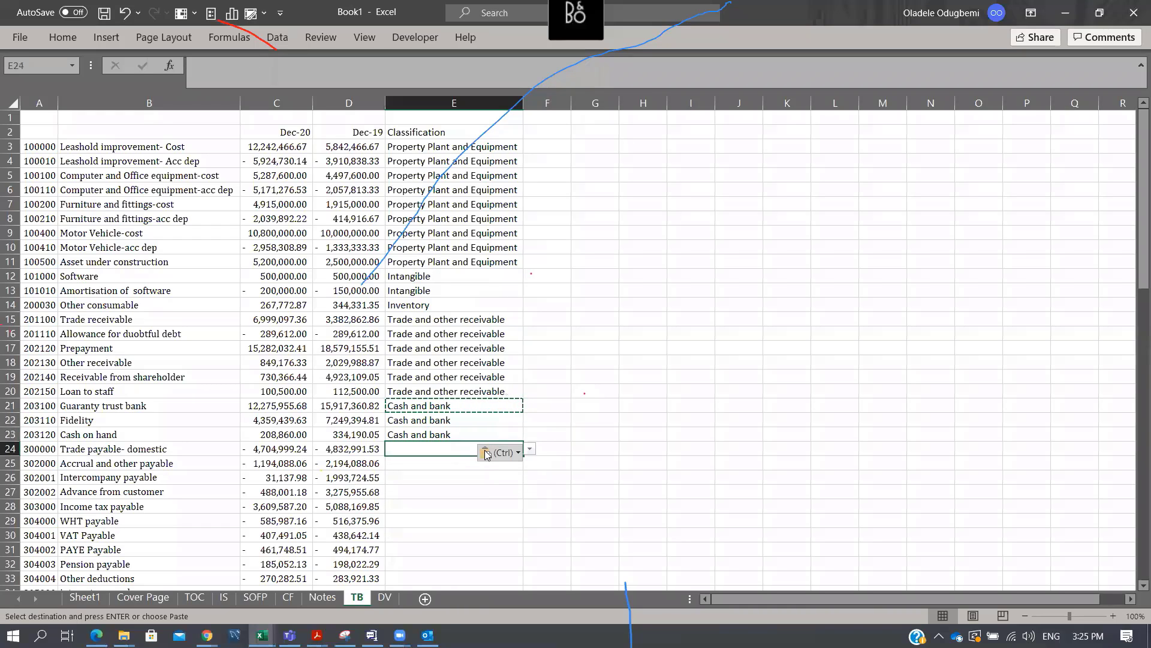
# Classify Trade payable- domestic as Trade and other payable and copy that classification to the Accrual and other payable and Intercompany payable rows
pyautogui.click(529, 448)
pyautogui.scroll(1, 531, 501)
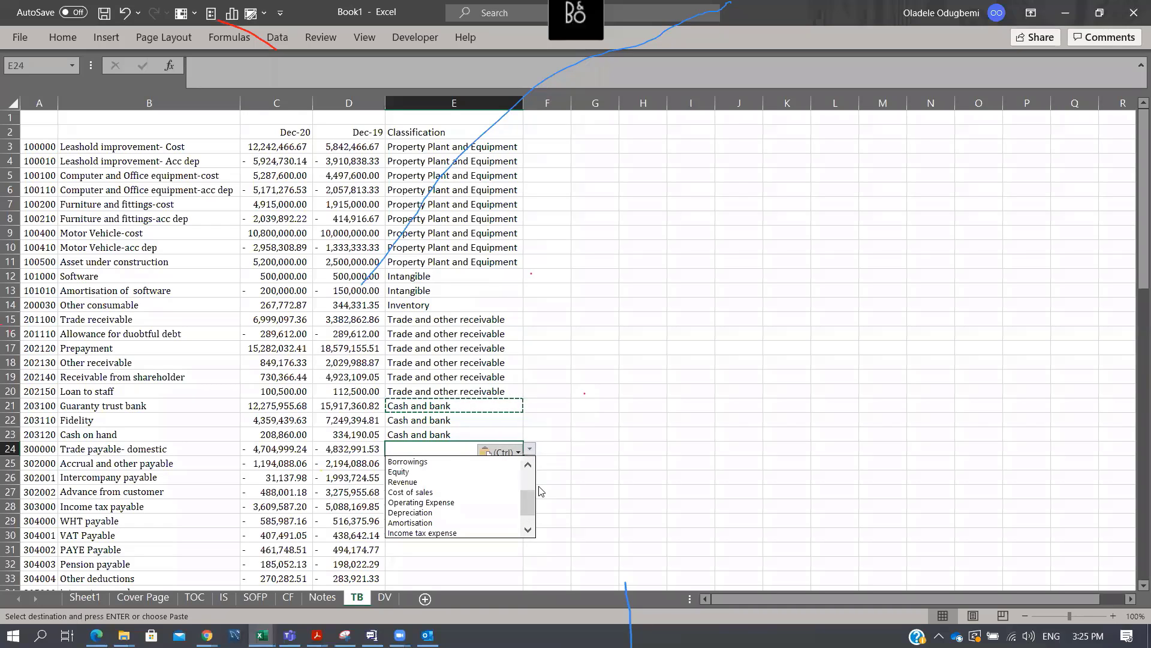
pyautogui.scroll(3, 532, 473)
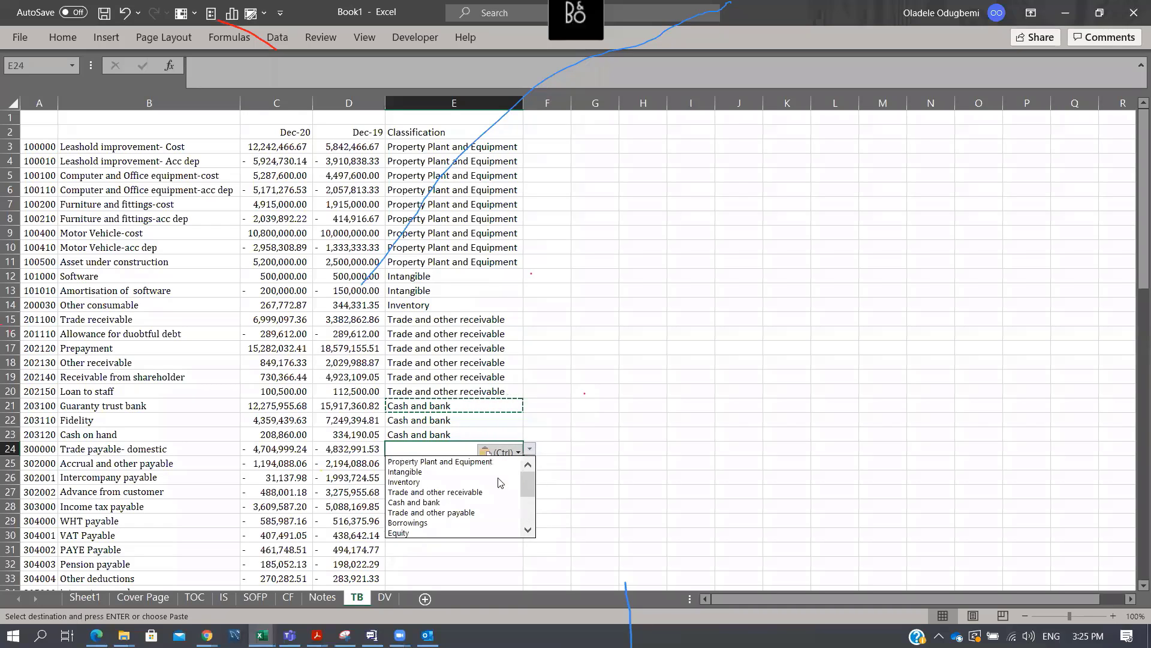
pyautogui.click(477, 512)
pyautogui.hotkey('ctrl', 'c')
pyautogui.press('Down')
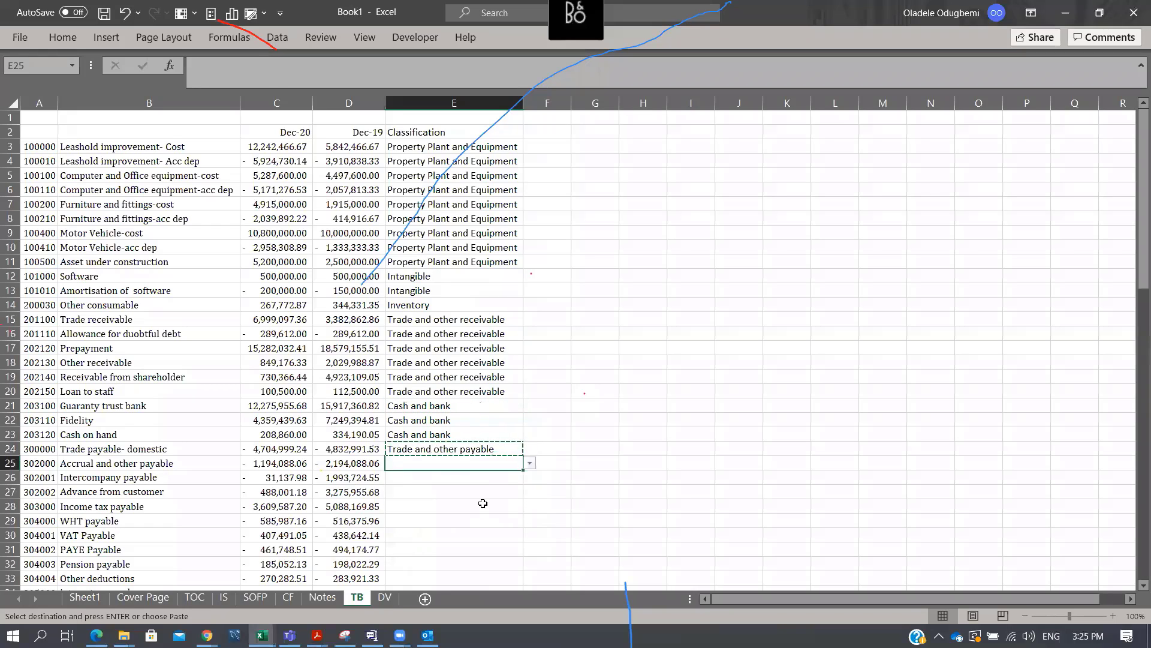
pyautogui.hotkey('ctrl', 'v')
pyautogui.press('Down')
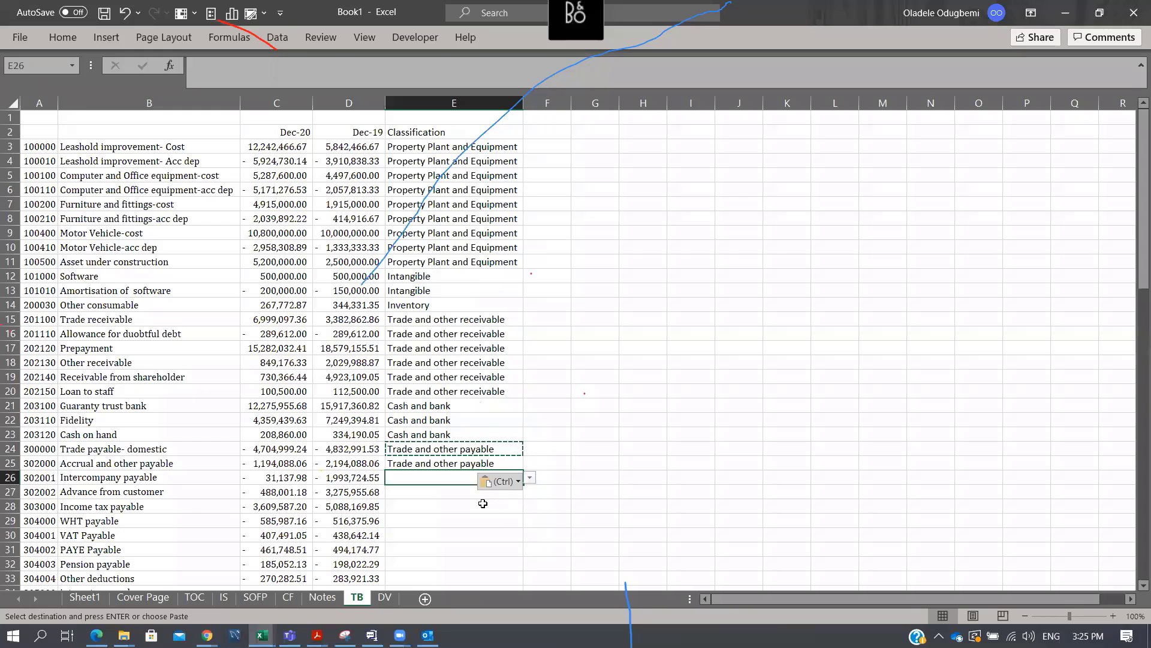
pyautogui.hotkey('ctrl', 'v')
pyautogui.press('Down')
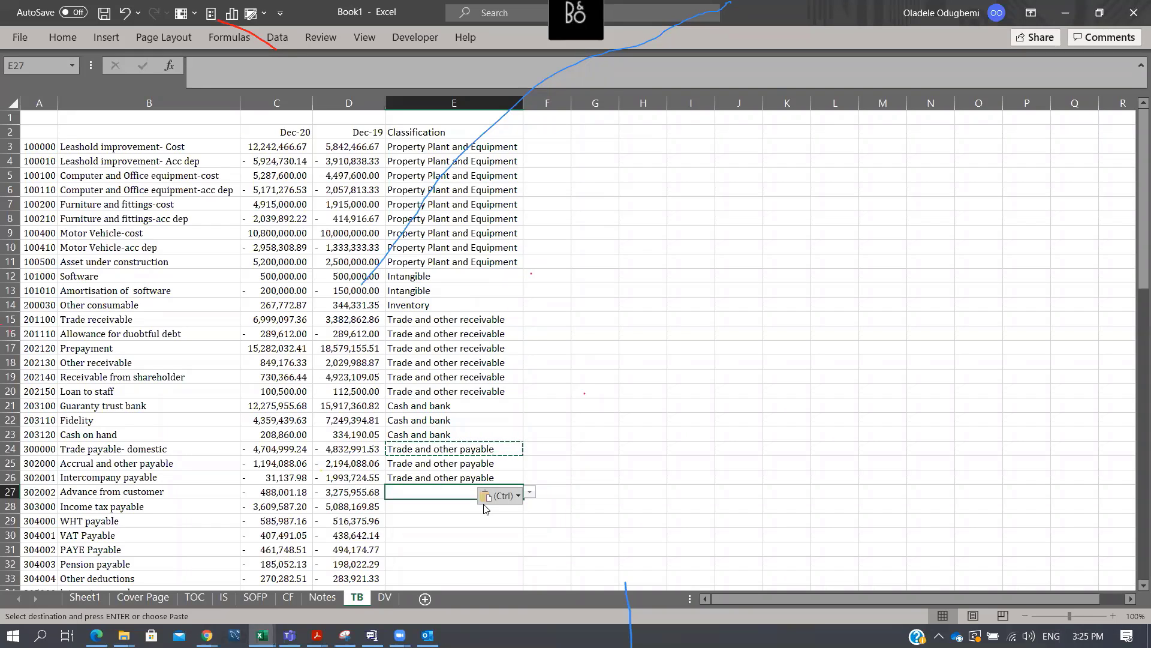
# Set the classification of Advance from customer to Trade and other payable
pyautogui.click(529, 492)
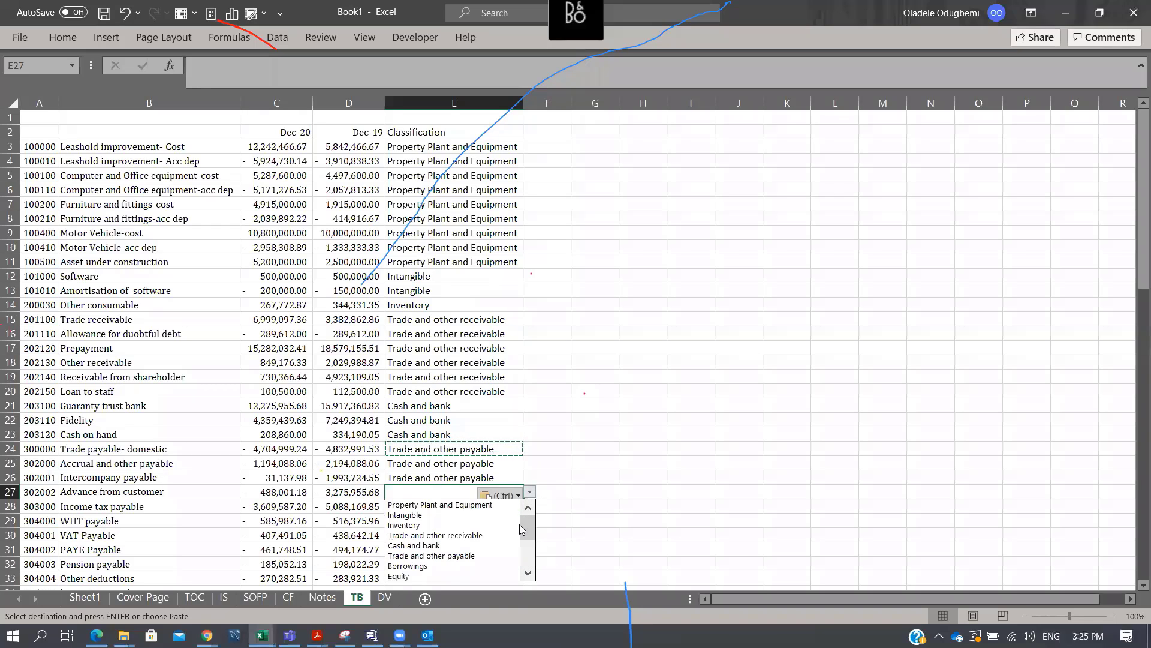
pyautogui.click(492, 556)
pyautogui.click(468, 507)
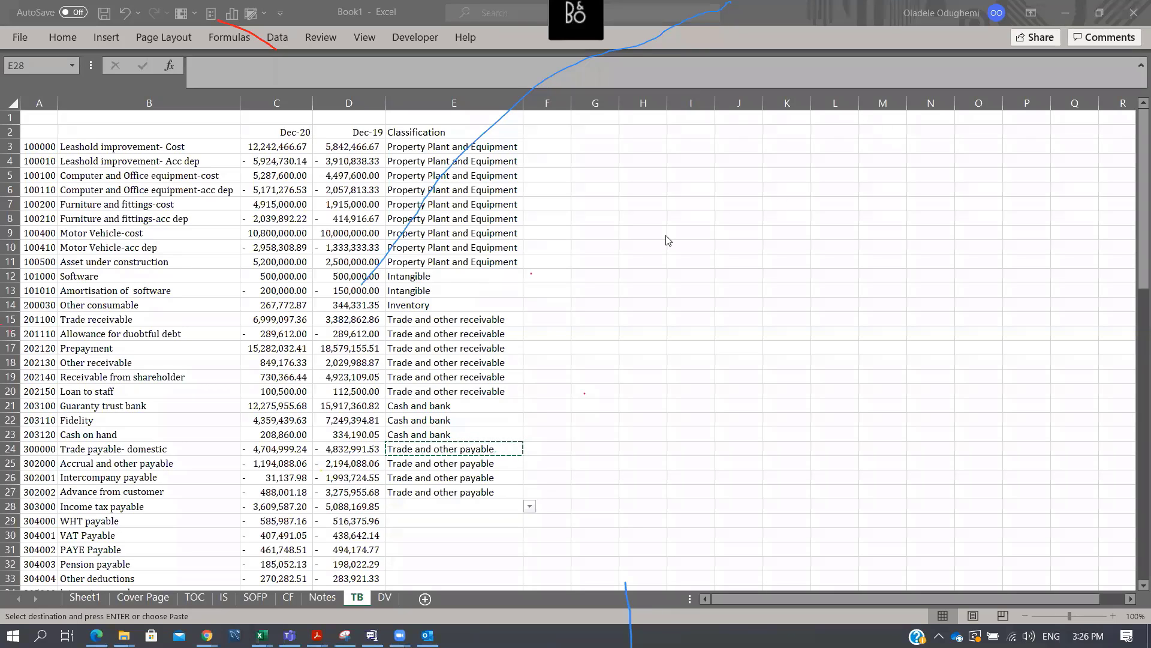
# Add Income tax payable to the classification list on the DV sheet, directly below Income tax expense
pyautogui.click(457, 506)
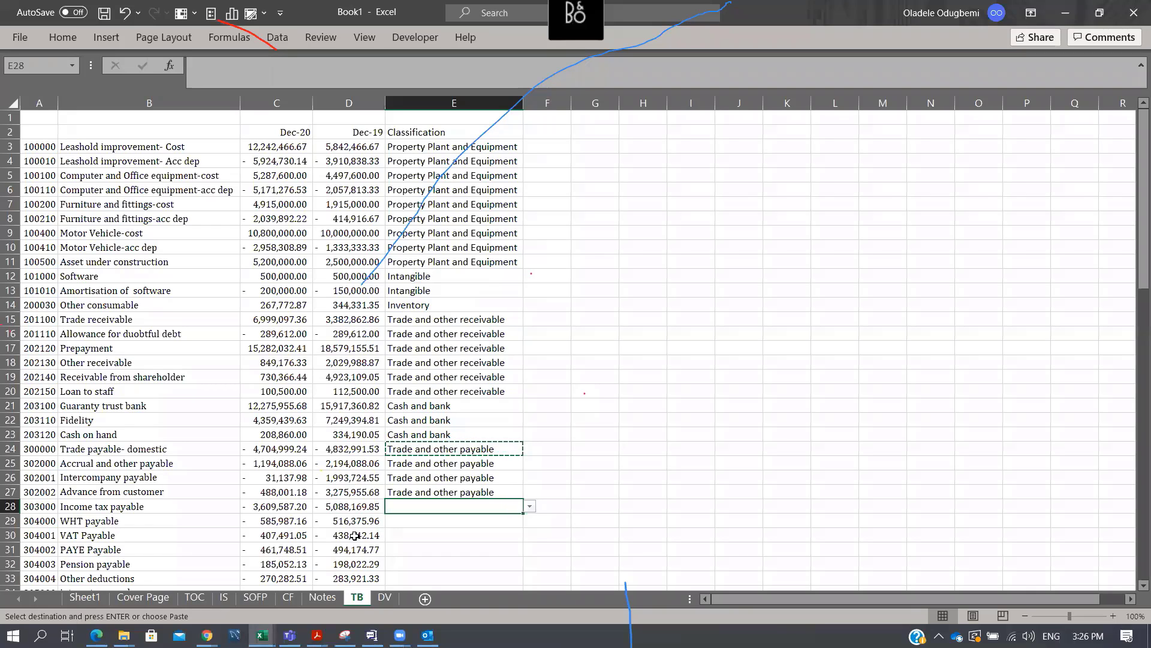
pyautogui.click(384, 597)
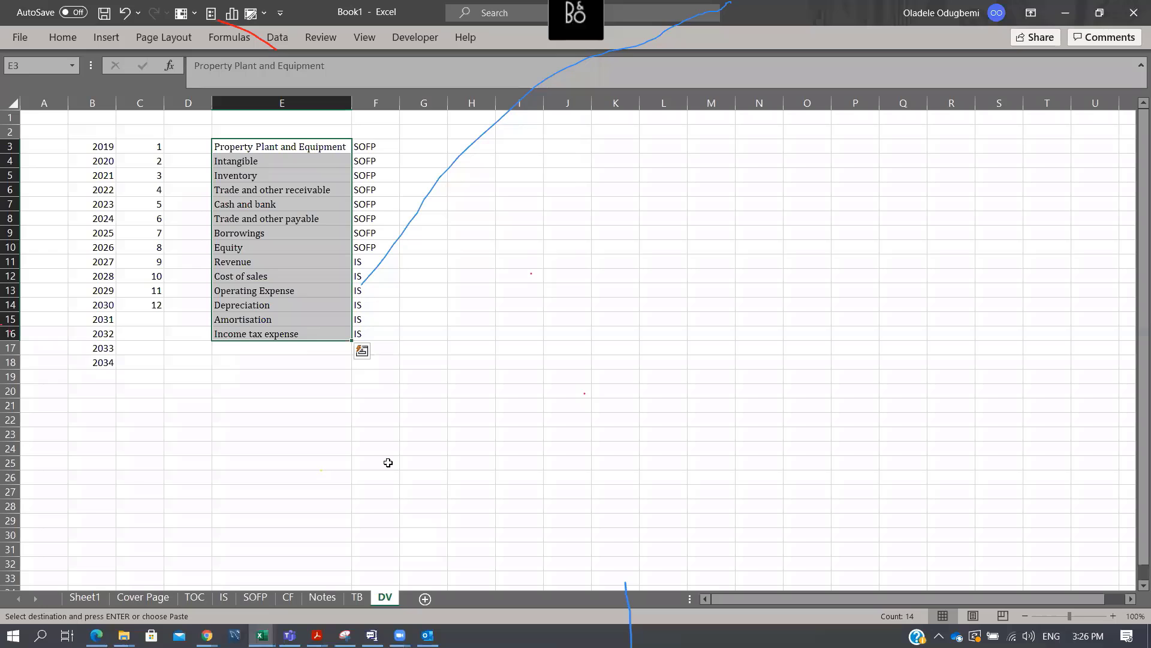
pyautogui.click(267, 360)
pyautogui.click(277, 347)
pyautogui.click(280, 336)
pyautogui.press('Down')
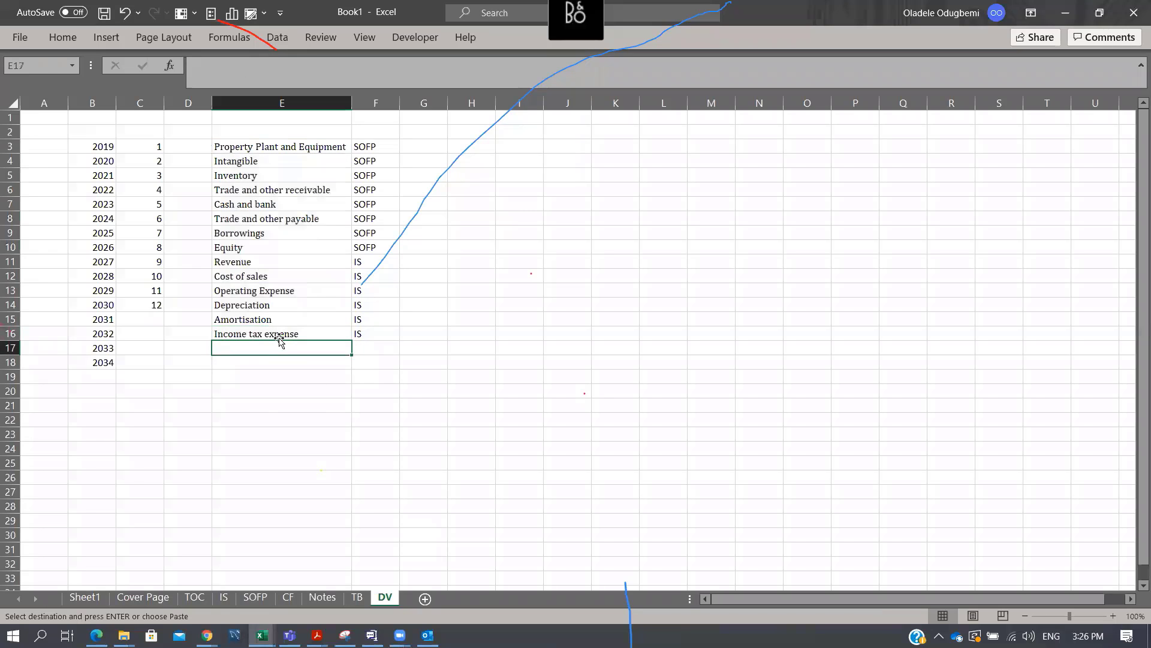
pyautogui.write('Income')
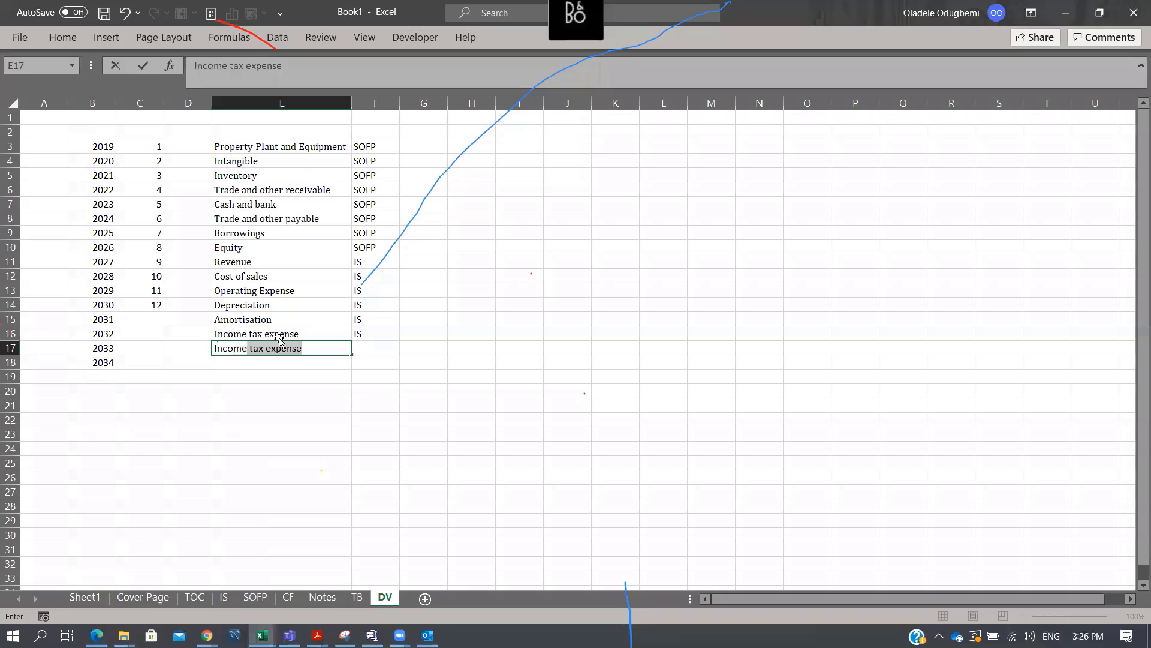
pyautogui.write(' tax payable')
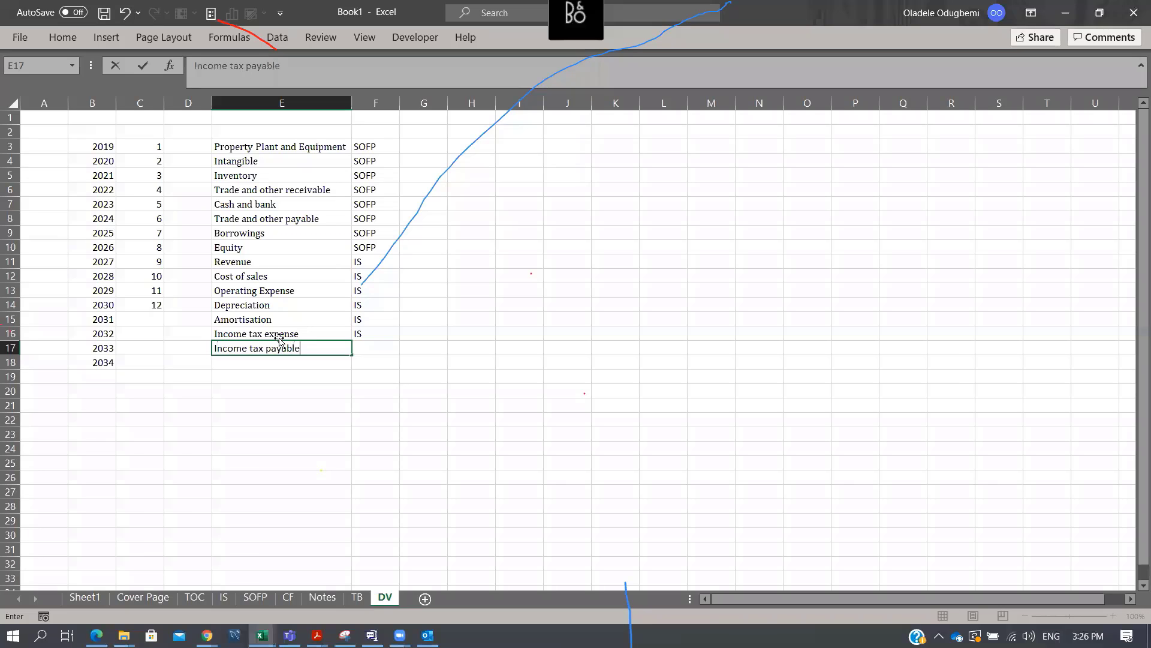
pyautogui.press('Return')
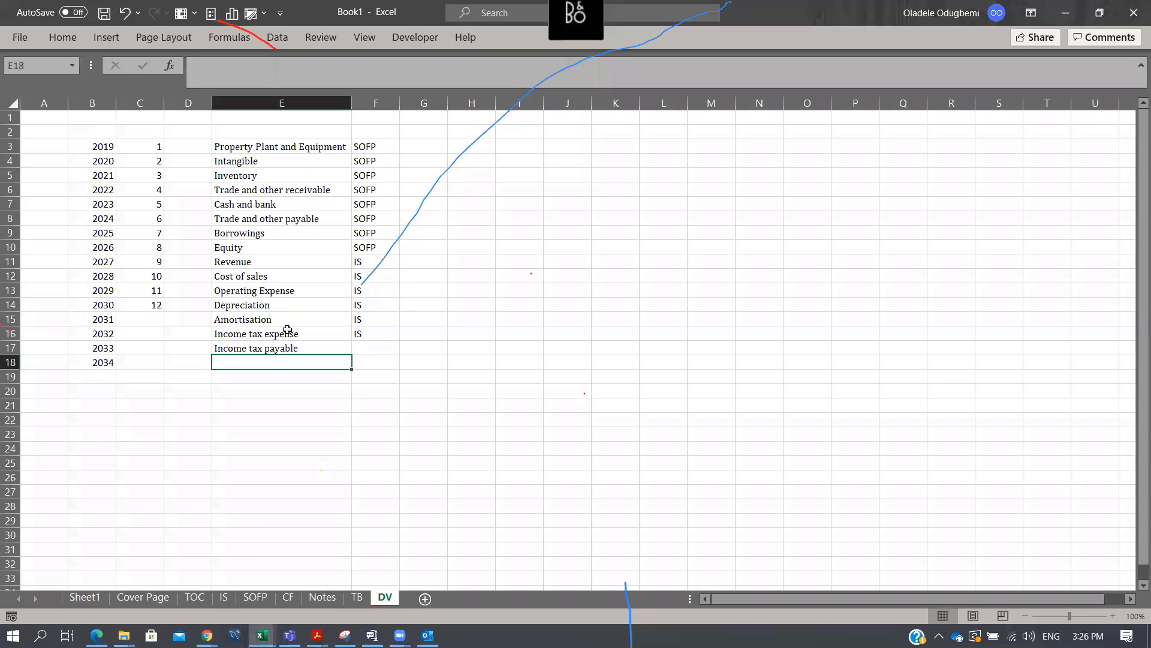
# Classify the Income tax payable account on the TB sheet as Income tax payable
pyautogui.click(356, 597)
pyautogui.click(530, 507)
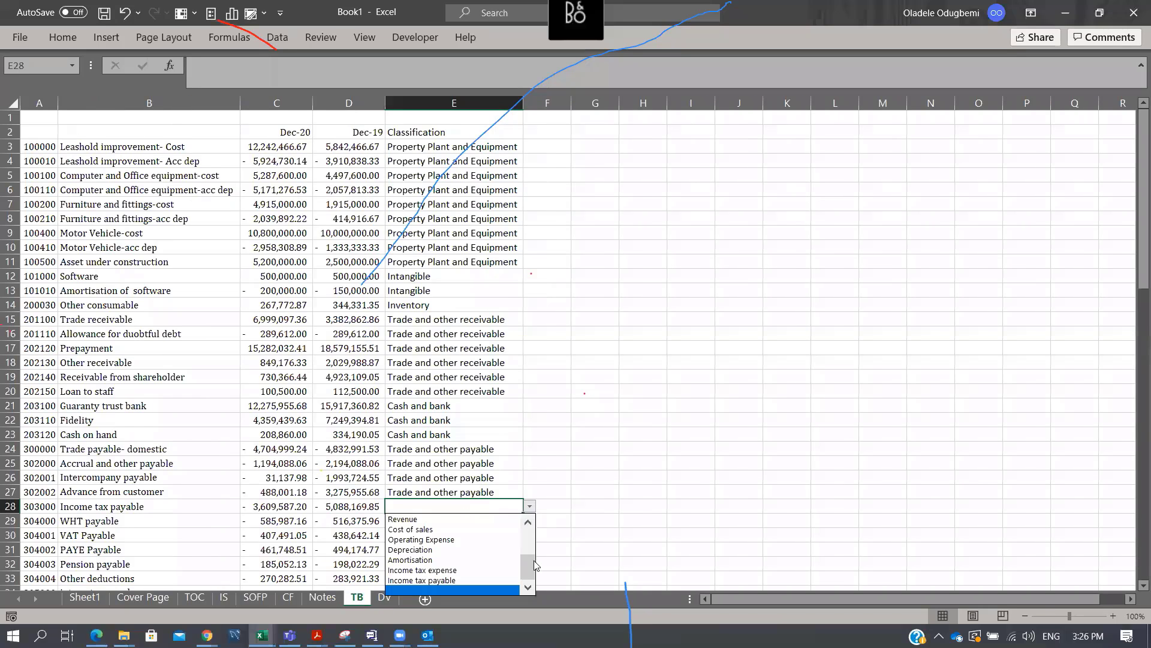
pyautogui.click(423, 580)
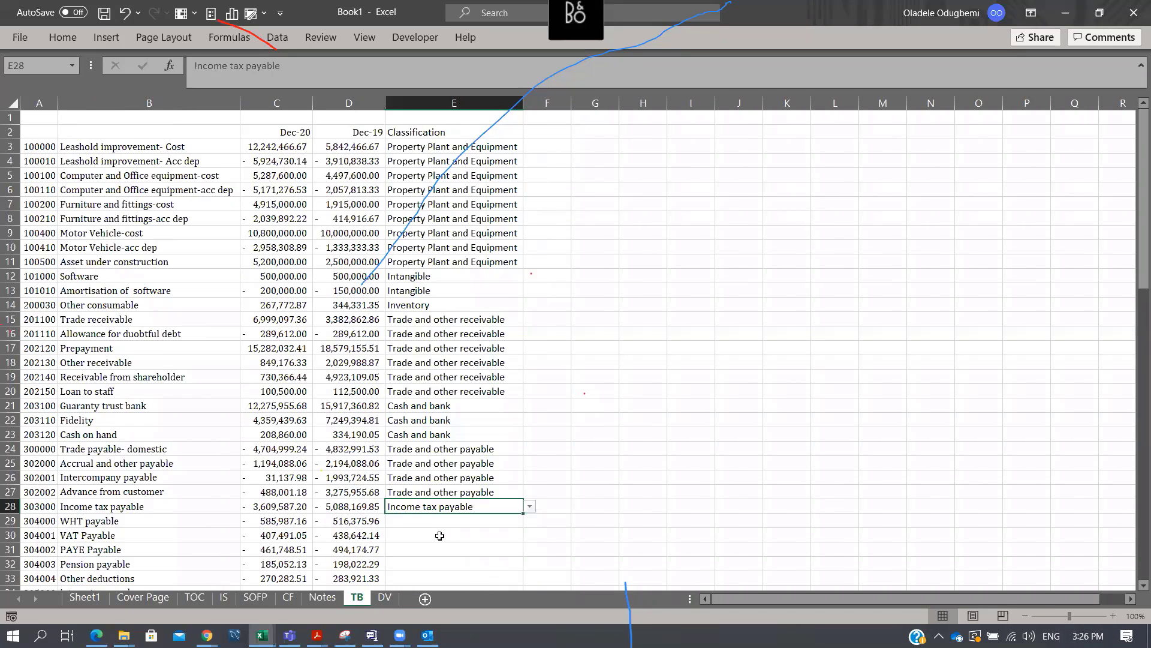
pyautogui.click(439, 531)
pyautogui.click(466, 523)
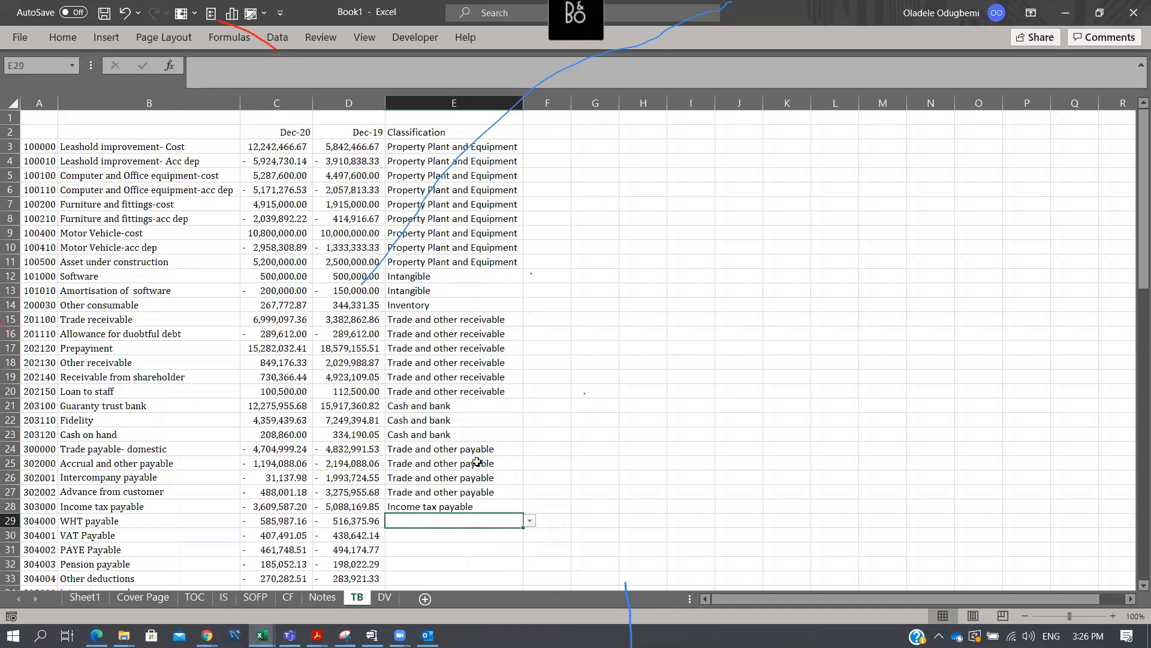
# Copy the Trade and other payable classification from Advance from customer to the accounts from WHT payable through Other deductions
pyautogui.click(487, 491)
pyautogui.hotkey('ctrl', 'c')
pyautogui.press('Down')
pyautogui.press('Down')
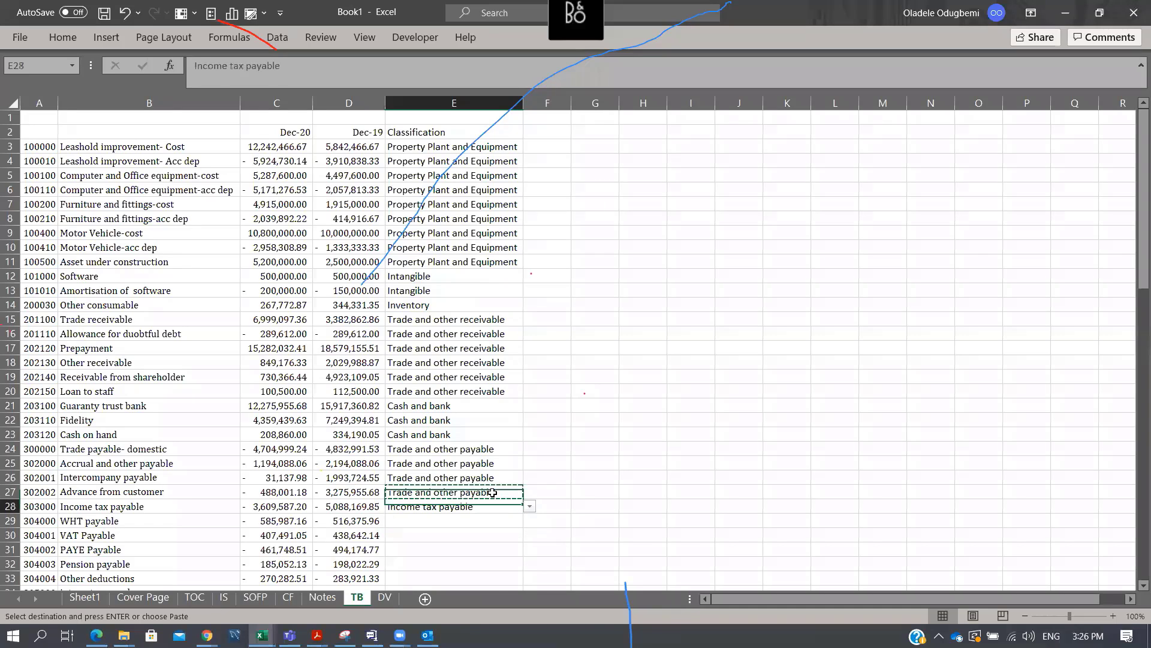
pyautogui.hotkey('shift', 'Down')
pyautogui.hotkey('shift', 'Down')
pyautogui.hotkey('shift', 'Down')
pyautogui.hotkey('shift', 'Down')
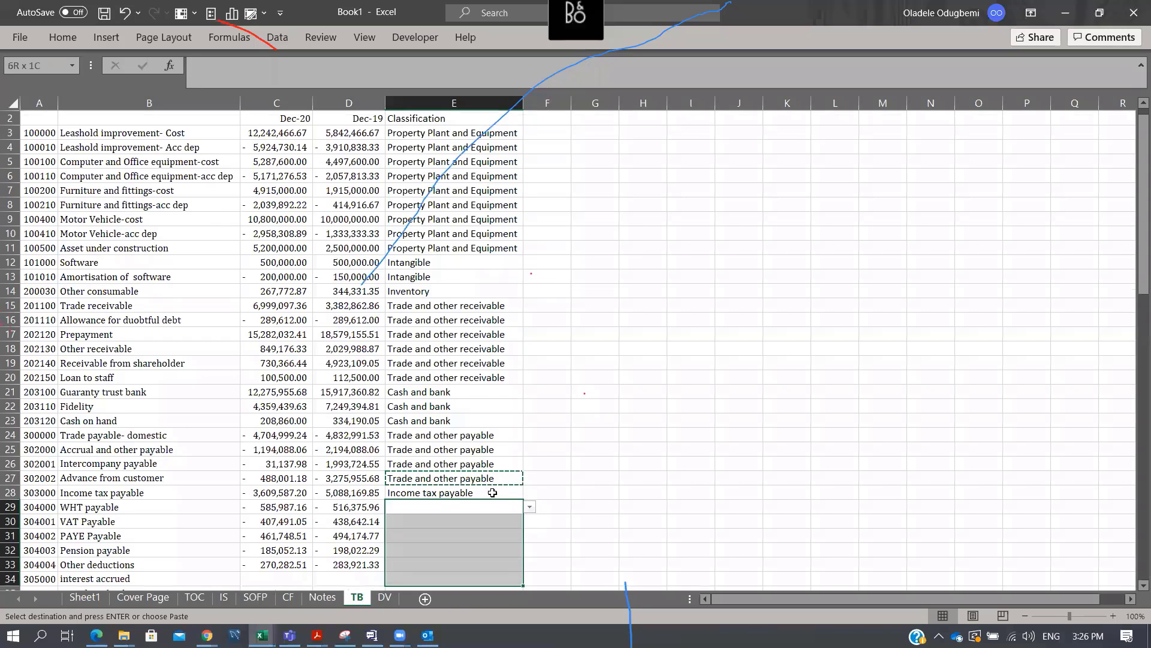
pyautogui.hotkey('ctrl', 'v')
pyautogui.press('Down')
pyautogui.press('Down')
pyautogui.press('Down')
pyautogui.press('Down')
pyautogui.press('Down')
pyautogui.press('Down')
pyautogui.press('Down')
pyautogui.press('Down')
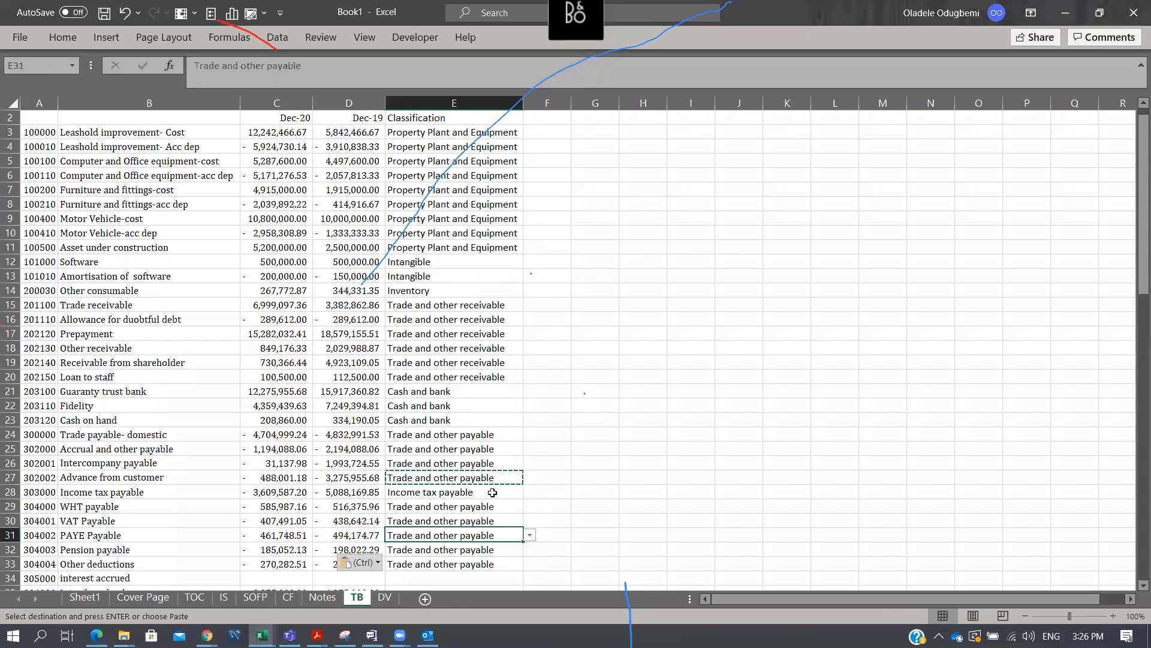
pyautogui.press('Up')
pyautogui.press('Up')
pyautogui.press('Up')
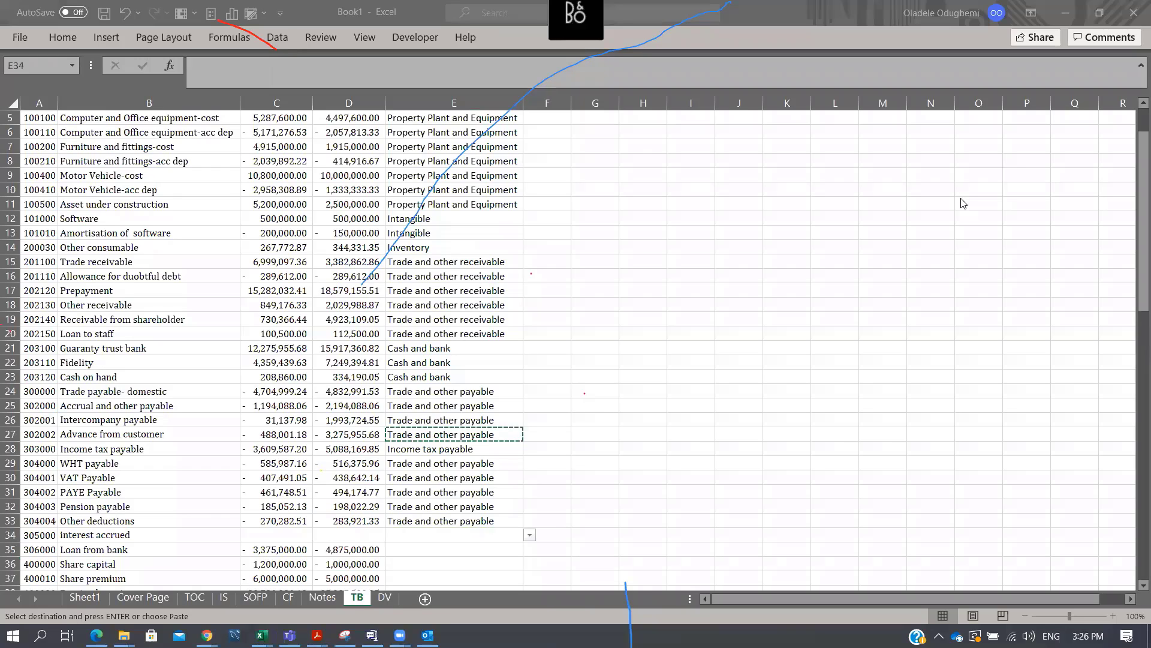
pyautogui.click(458, 534)
pyautogui.hotkey('ctrl', 'v')
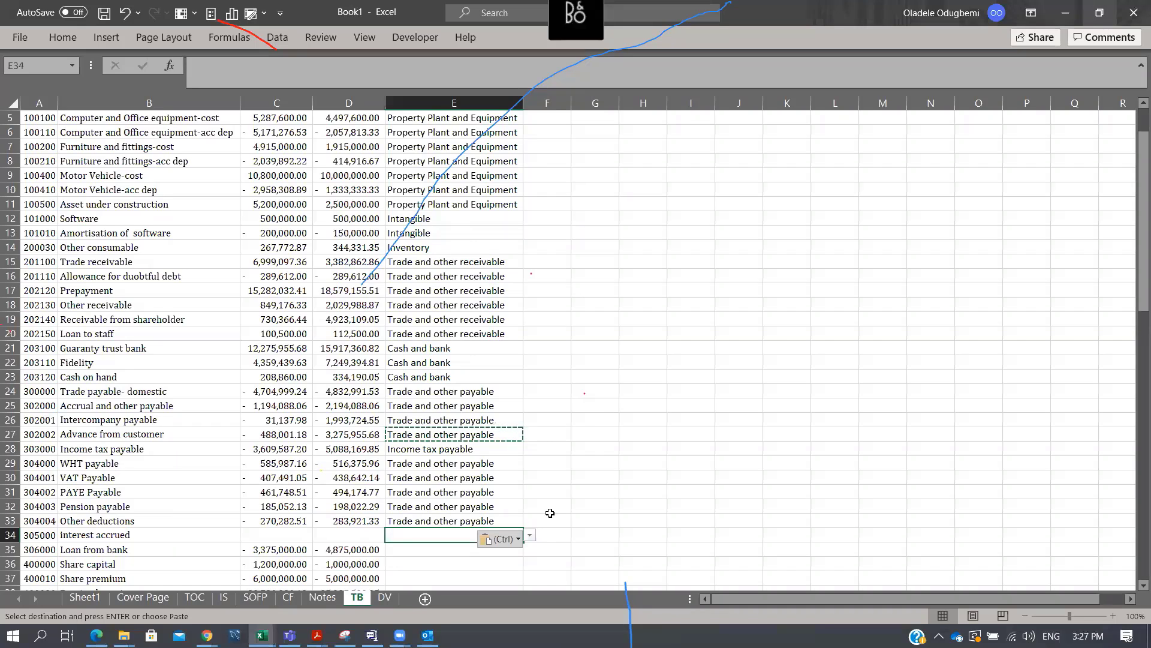
# Rename the Borrowings entry in the DV sheet's classification list as Borrowings-long term
pyautogui.click(384, 597)
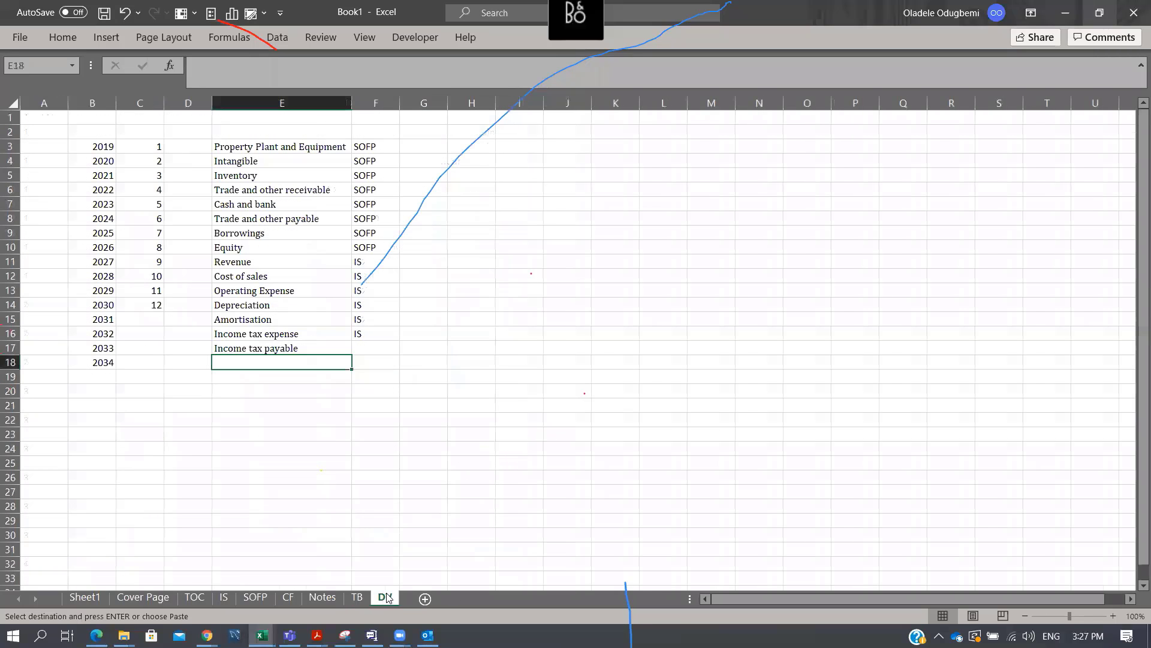
pyautogui.click(295, 232)
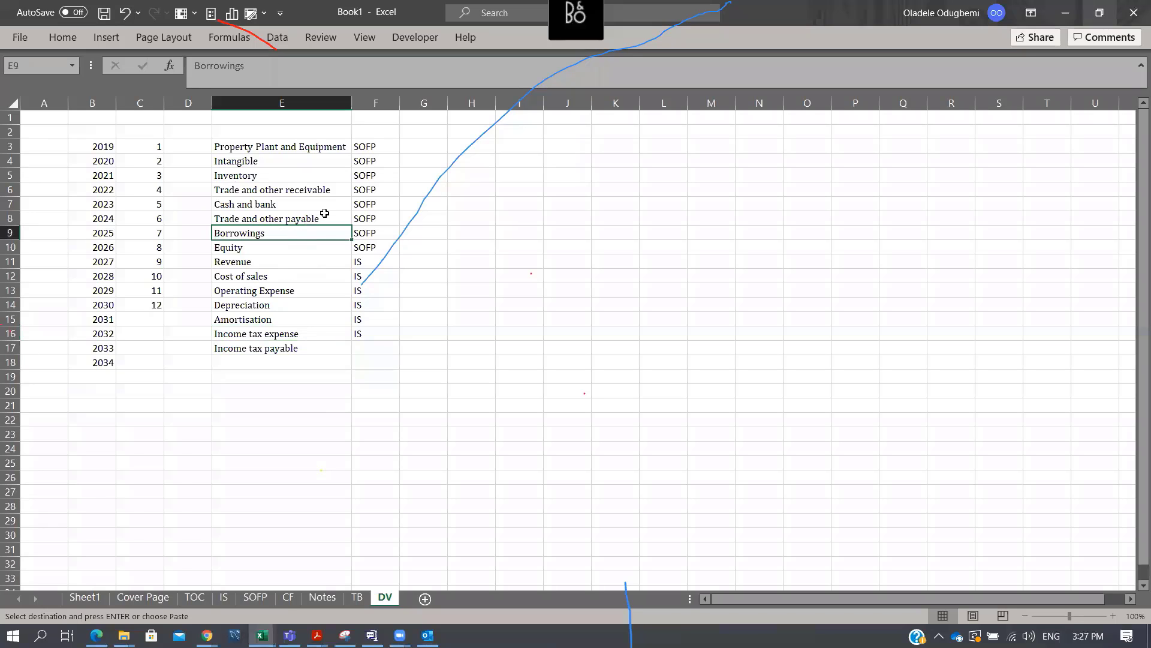
pyautogui.press('F2')
pyautogui.write('-lo')
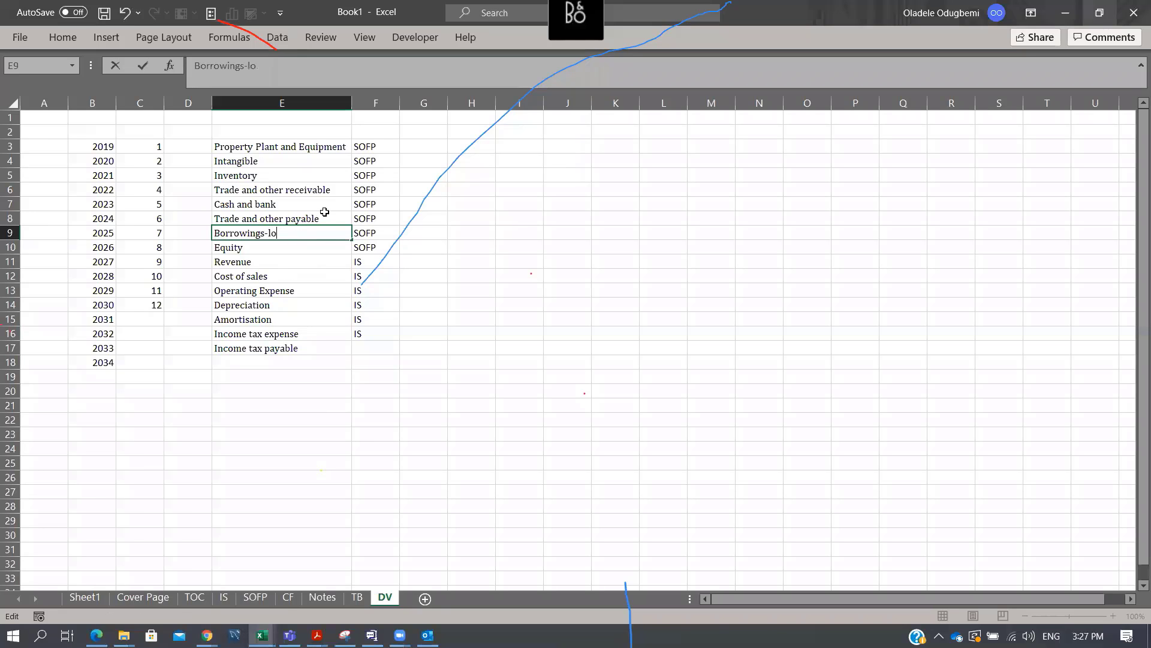
pyautogui.write('ng term')
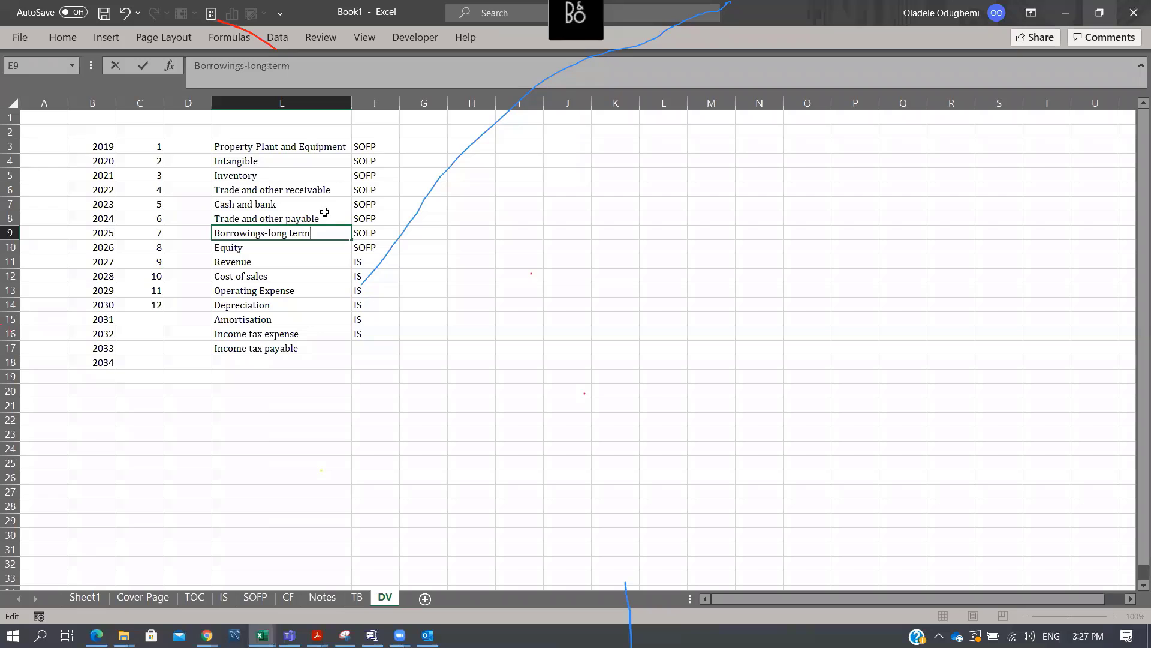
pyautogui.press('Return')
# Copy the Borrowings-long term entry to the end of the classification list and change the copy to Borrowings-Short term
pyautogui.press('Up')
pyautogui.hotkey('ctrl', 'c')
pyautogui.press('Down')
pyautogui.press('Down')
pyautogui.press('Down')
pyautogui.press('Down')
pyautogui.press('Down')
pyautogui.press('Down')
pyautogui.press('Down')
pyautogui.press('Down')
pyautogui.press('Down')
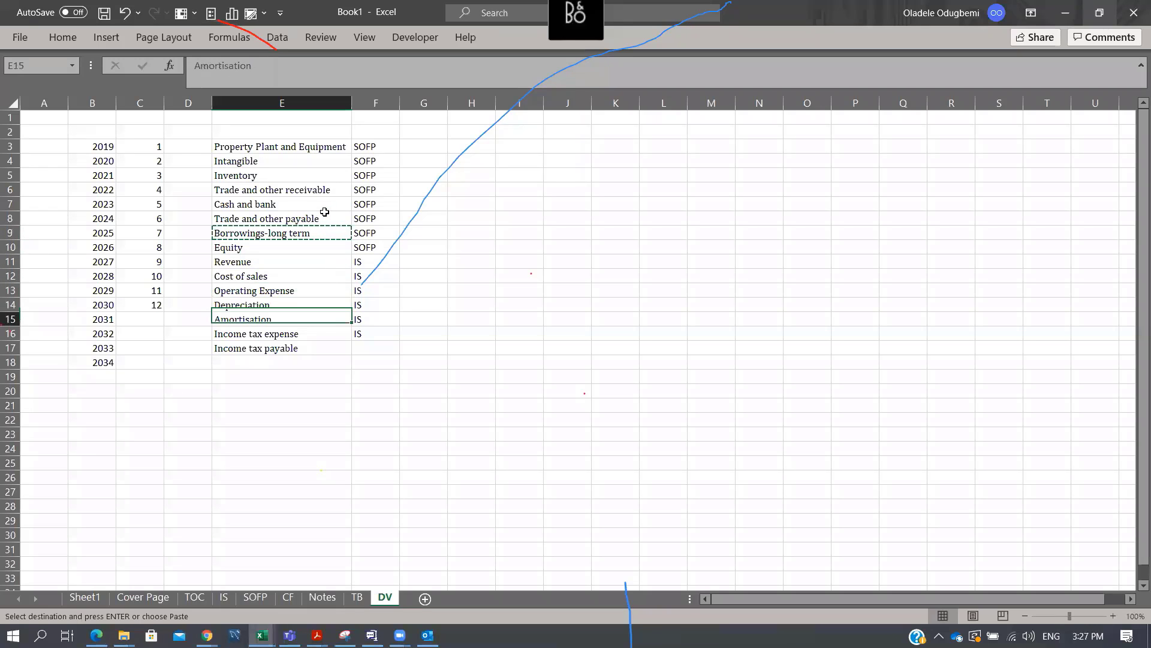
pyautogui.hotkey('ctrl', 'v')
pyautogui.press('F2')
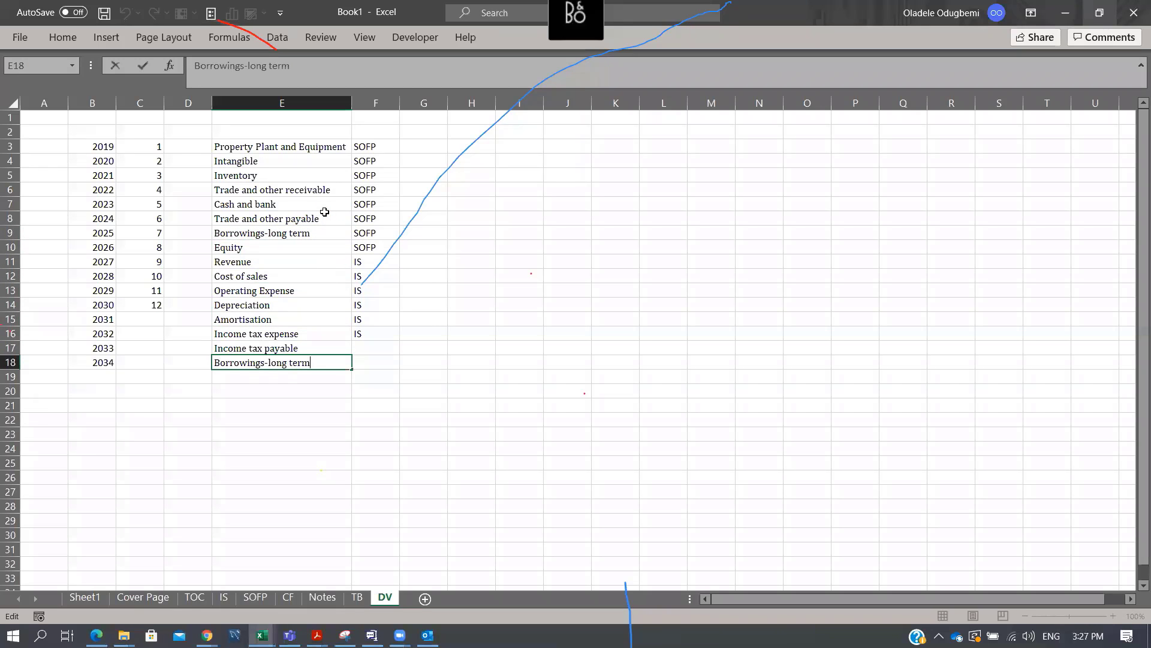
pyautogui.press('Left')
pyautogui.press('BackSpace')
pyautogui.press('BackSpace')
pyautogui.press('BackSpace')
pyautogui.press('BackSpace')
pyautogui.write('Short')
pyautogui.press('Return')
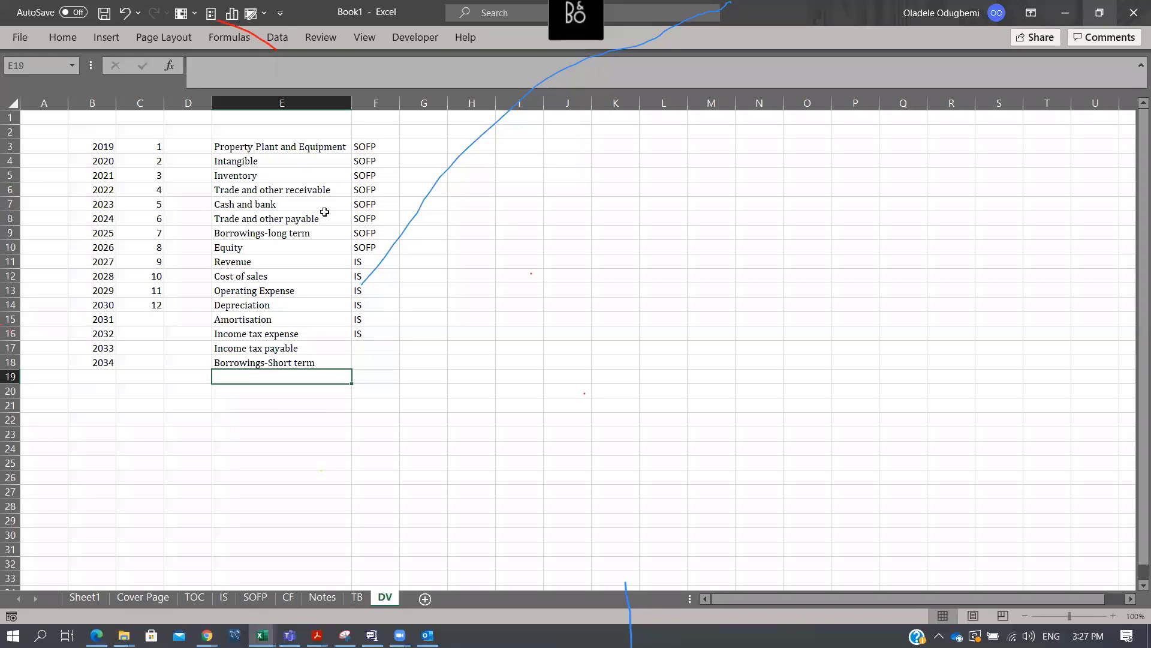
pyautogui.press('Up')
# Classify interest accrued on the TB sheet as Borrowings-Short term
pyautogui.click(358, 597)
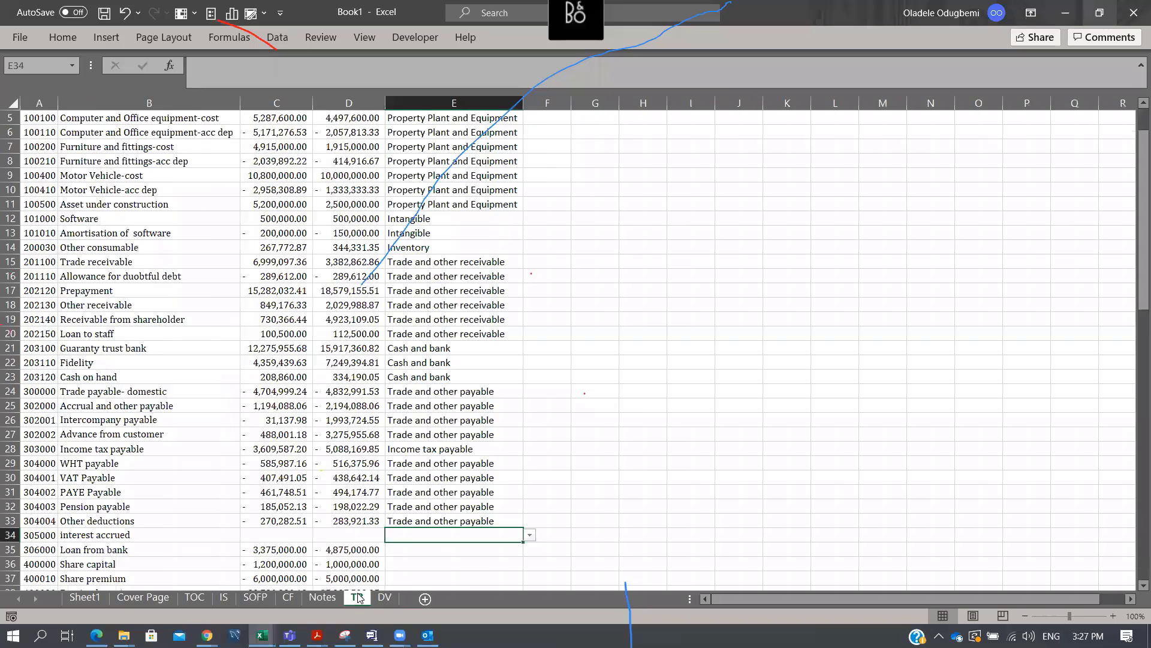
pyautogui.click(530, 535)
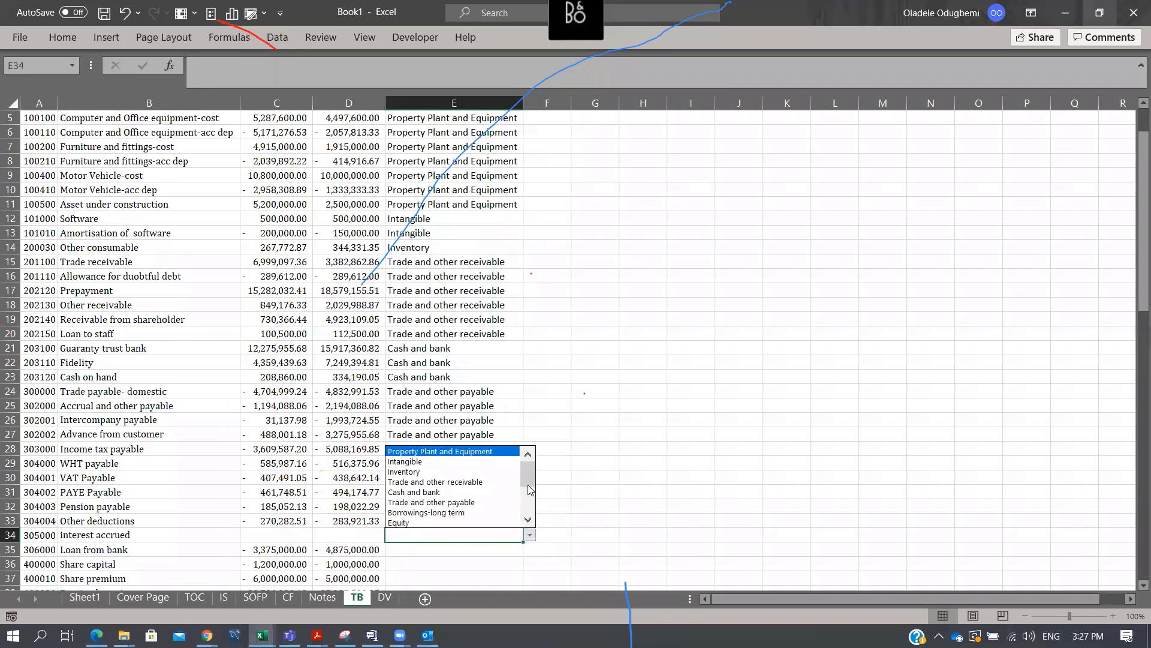
pyautogui.moveTo(528, 480); pyautogui.dragTo(530, 515)
pyautogui.click(487, 521)
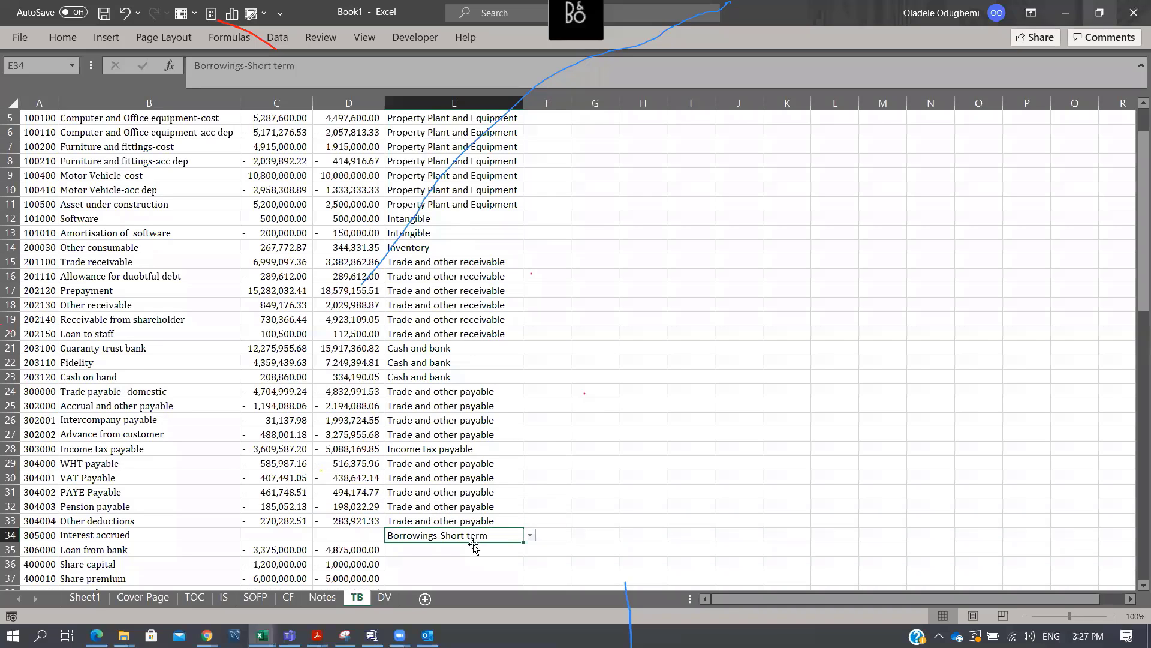
pyautogui.press('Return')
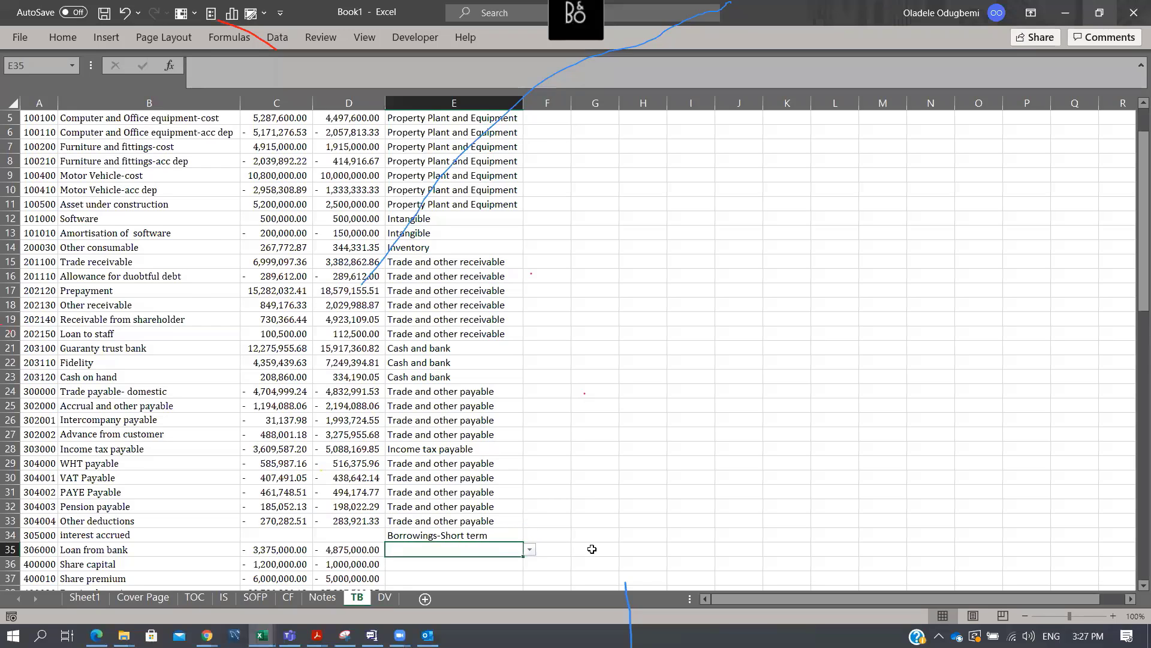
# Set the classification of the Loan from bank account to Borrowings-long term
pyautogui.scroll(-4, 543, 542)
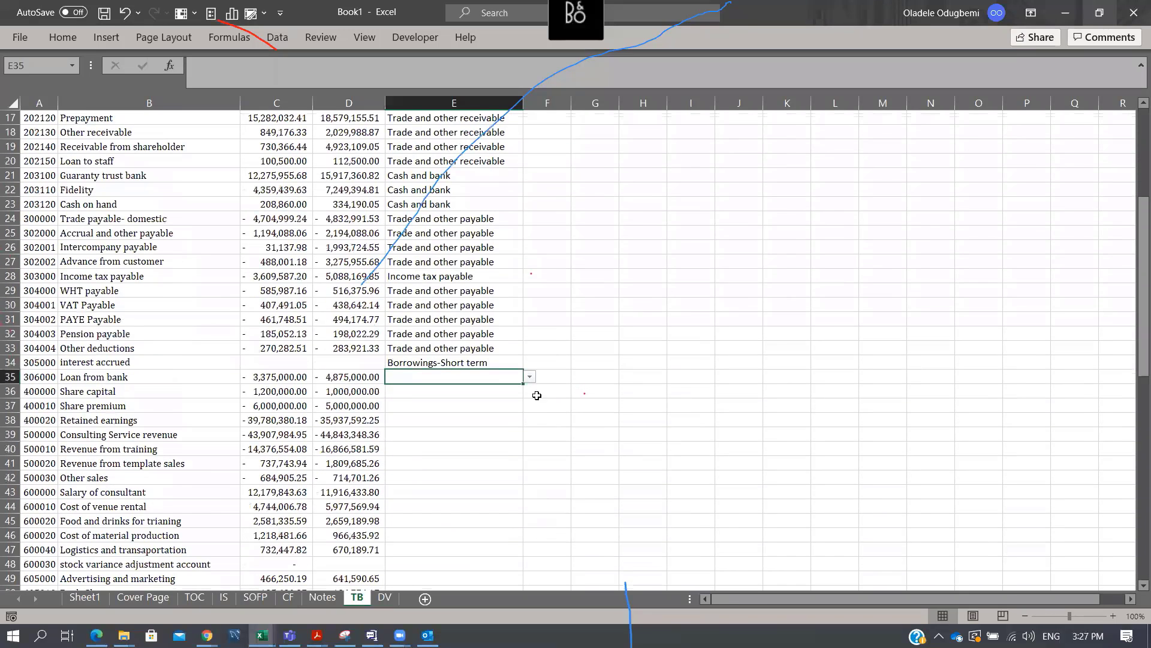
pyautogui.click(530, 377)
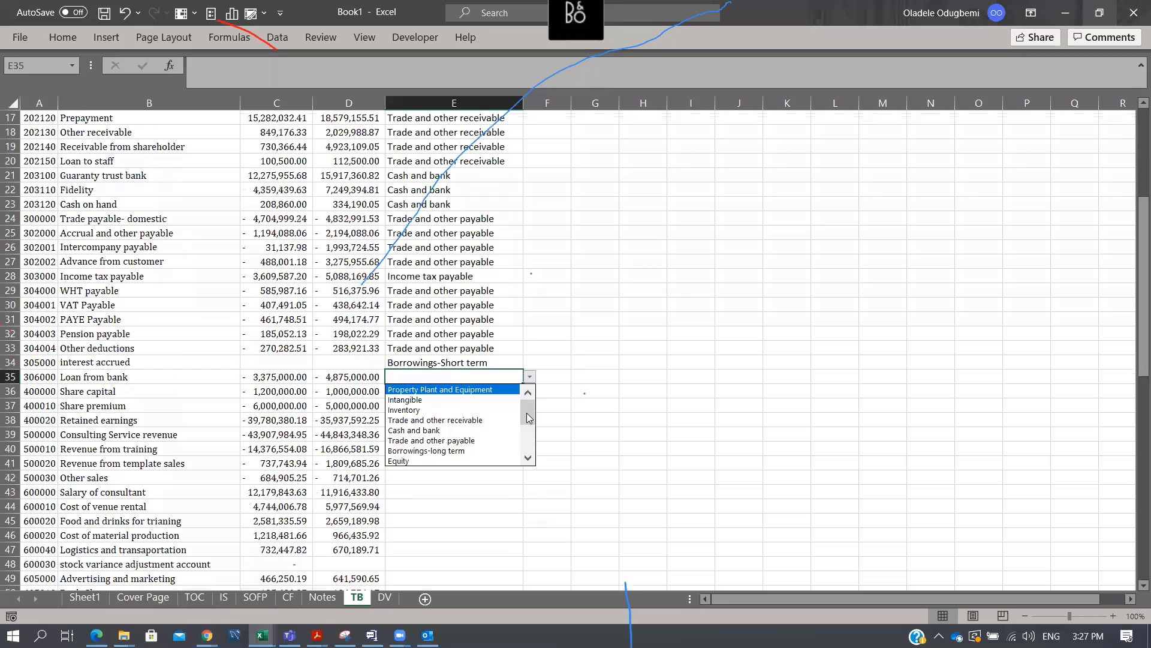
pyautogui.click(460, 450)
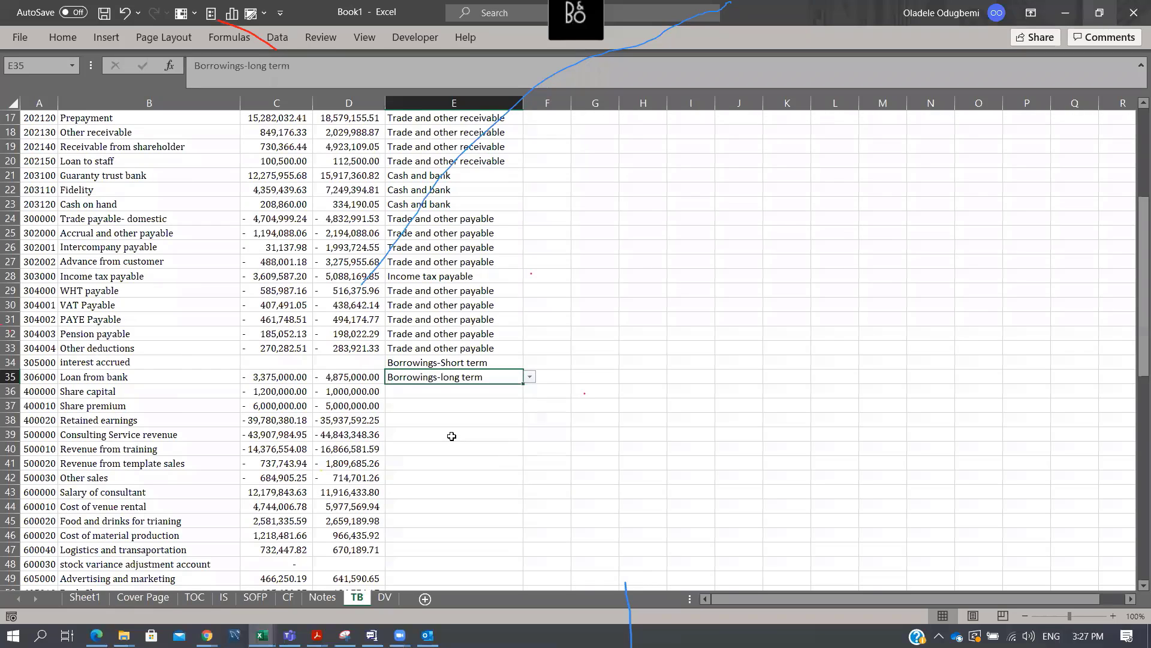
# Classify Share capital as Equity and copy that classification to Share premium and Retained earnings
pyautogui.click(494, 388)
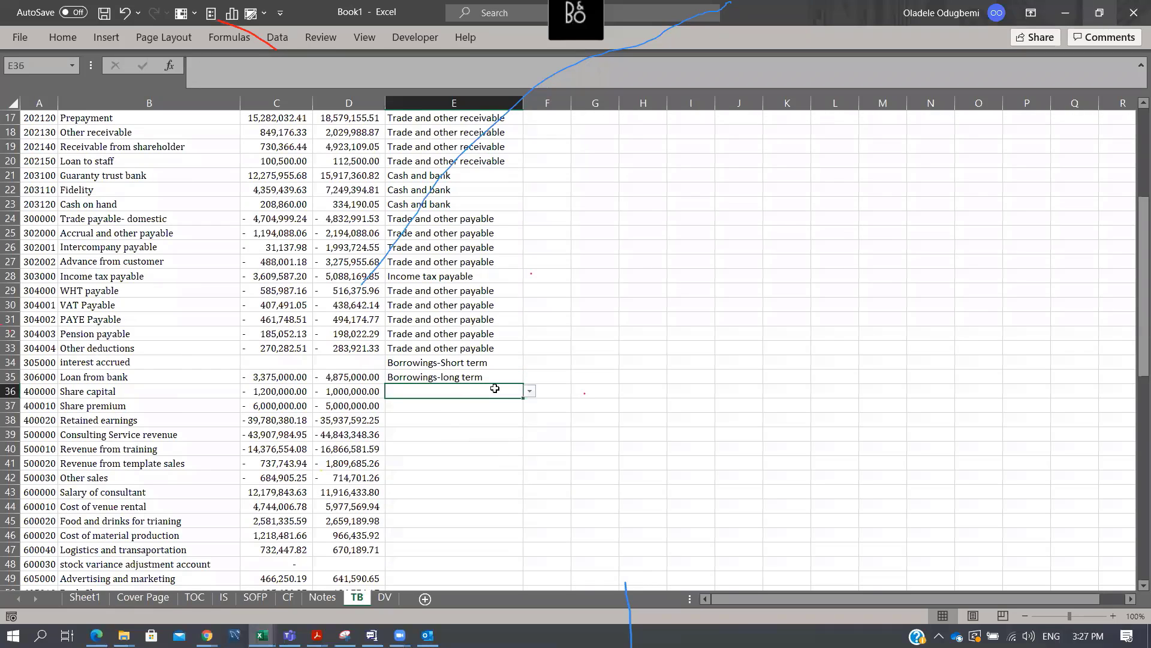
pyautogui.click(530, 391)
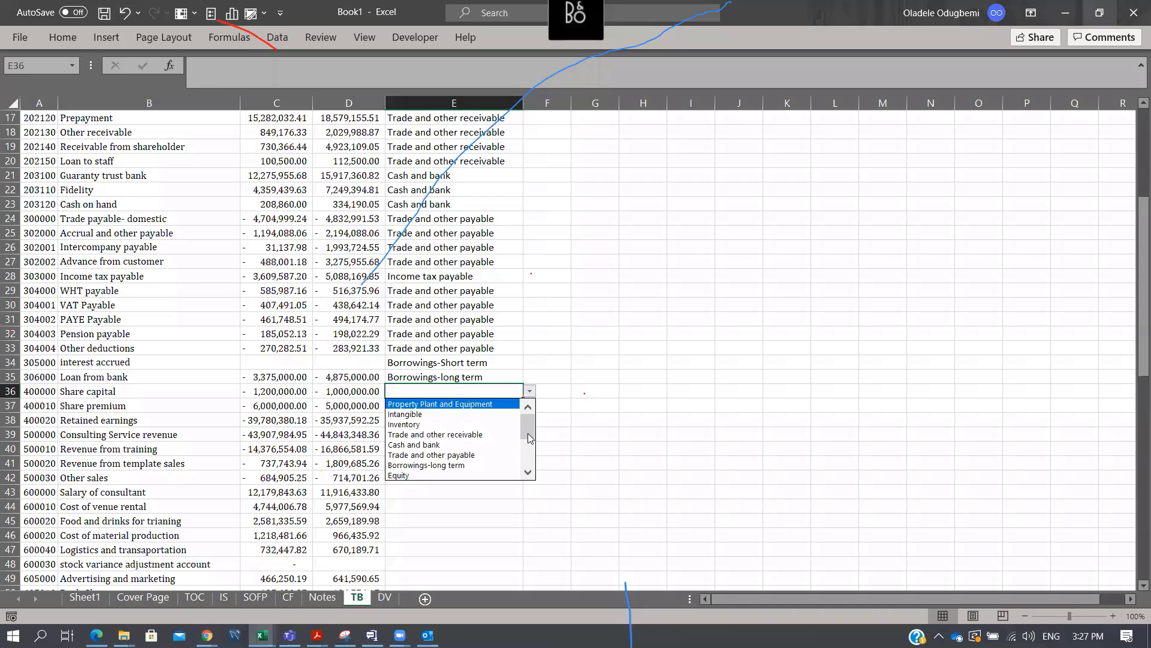
pyautogui.click(475, 476)
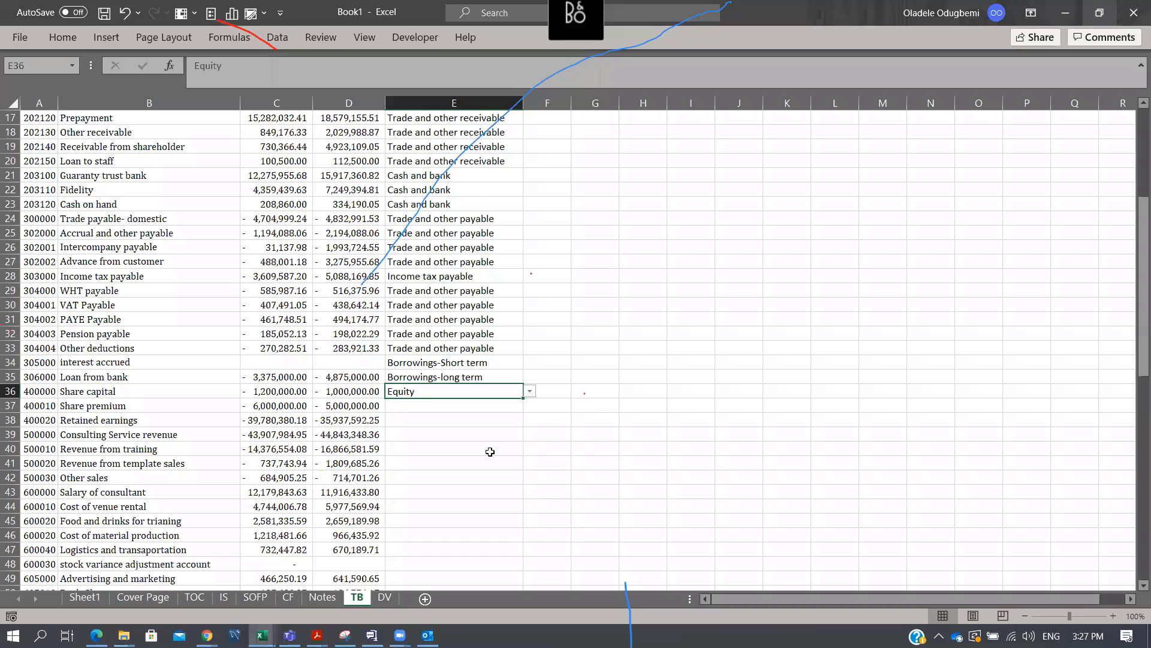
pyautogui.hotkey('ctrl', 'c')
pyautogui.press('Down')
pyautogui.press('Return')
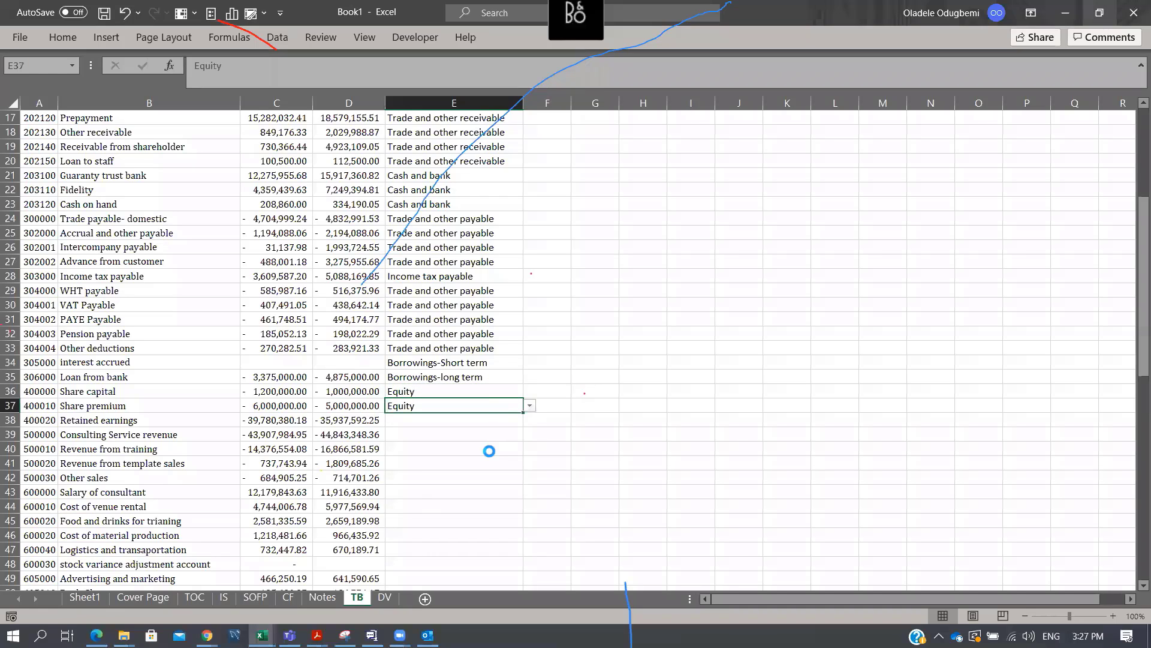
pyautogui.hotkey('ctrl', 'c')
pyautogui.press('Down')
pyautogui.press('Return')
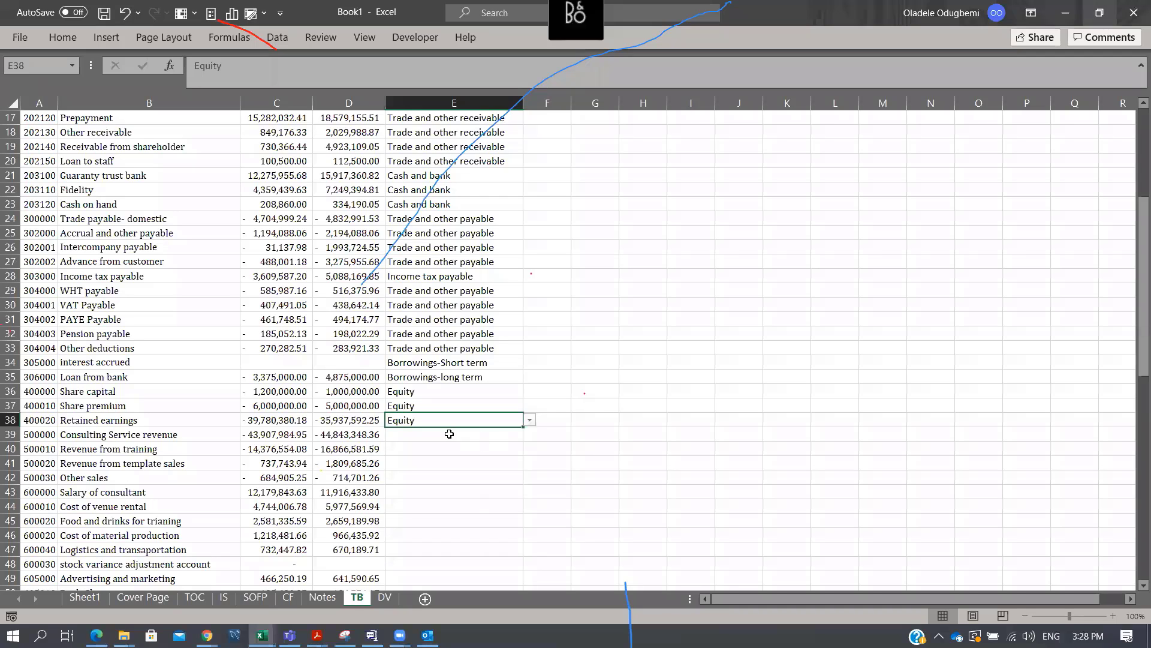
# Classify Consulting Service revenue as Revenue and copy that classification down through Other sales
pyautogui.click(168, 439)
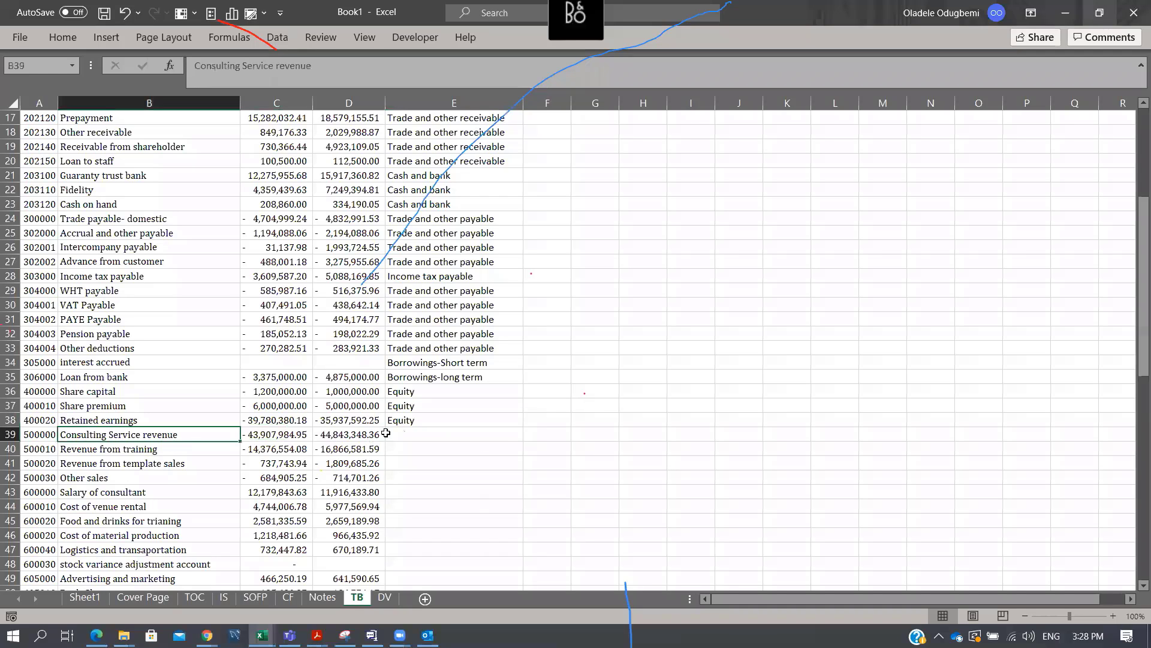
pyautogui.click(431, 435)
pyautogui.click(529, 434)
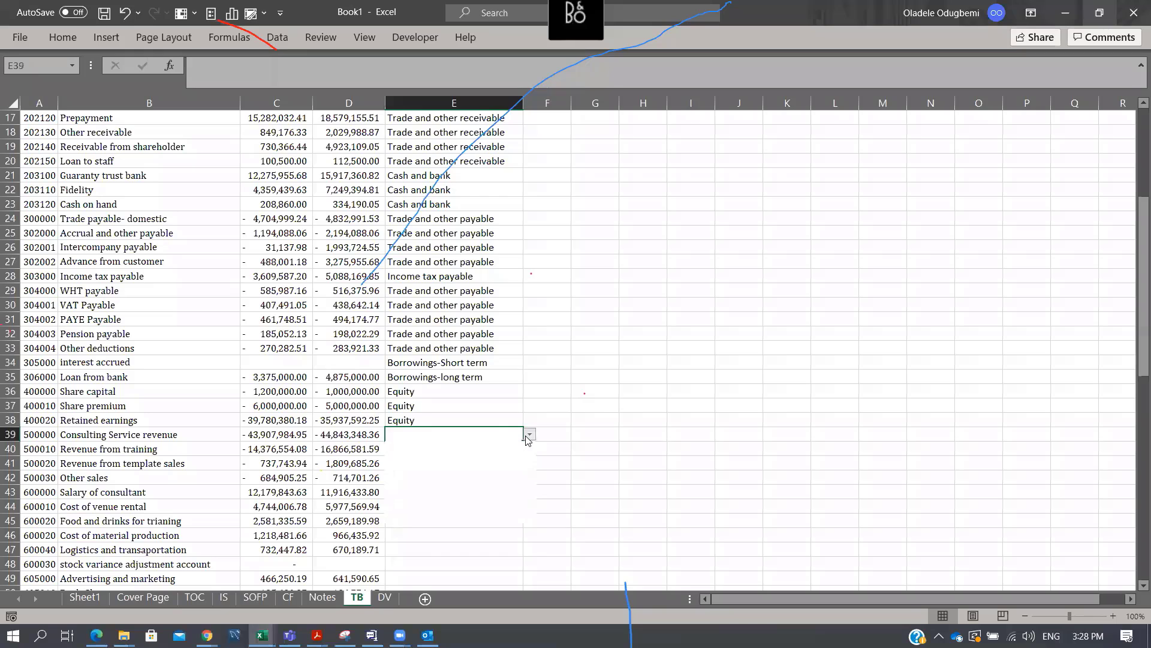
pyautogui.moveTo(529, 474); pyautogui.dragTo(528, 488)
pyautogui.click(480, 468)
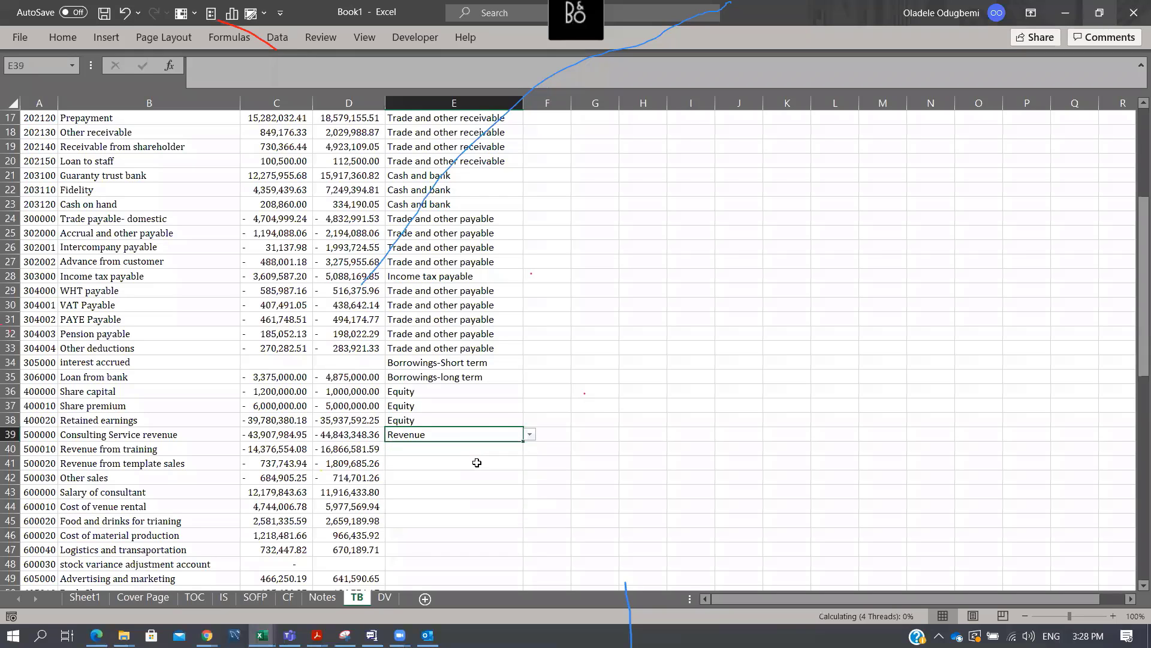
pyautogui.hotkey('ctrl', 'c')
pyautogui.press('Down')
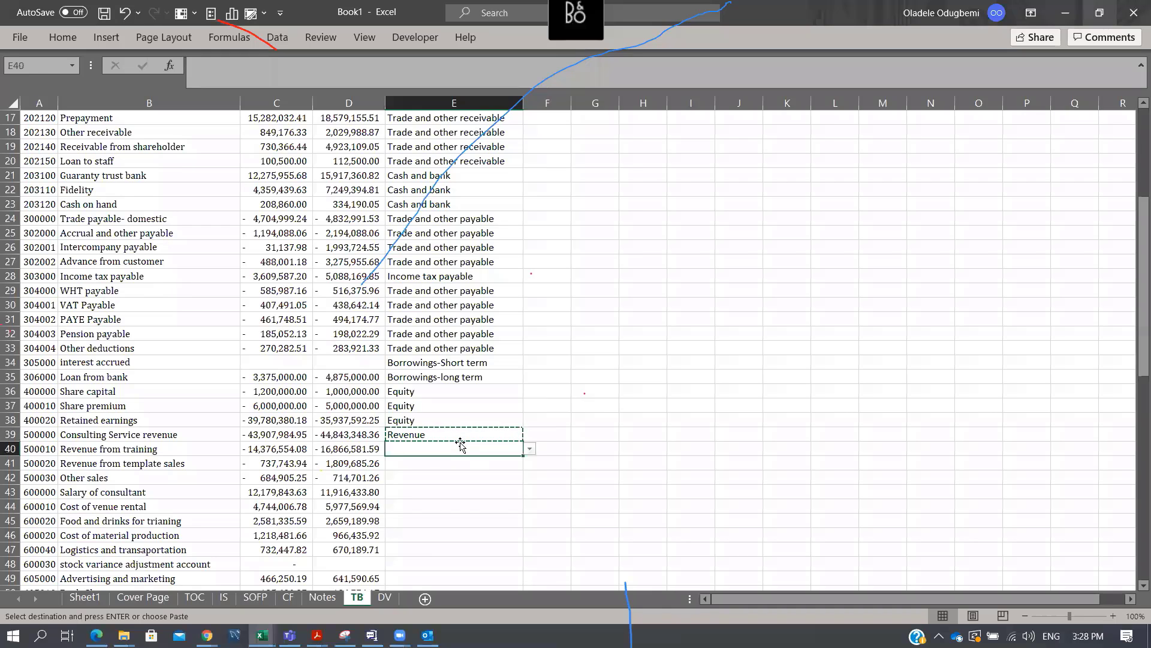
pyautogui.hotkey('shift', 'Down')
pyautogui.hotkey('shift', 'Down')
pyautogui.press('Return')
# Set the classification of the Salary of consultant account to Cost of sales
pyautogui.press('Down')
pyautogui.press('Down')
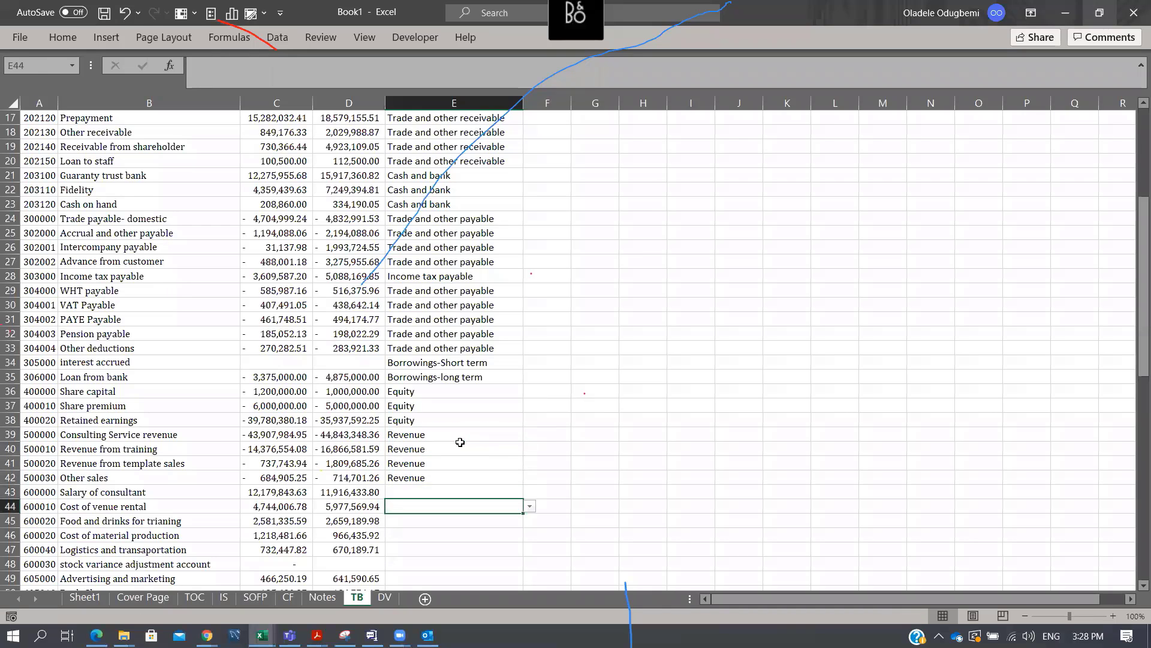
pyautogui.press('Up')
pyautogui.scroll(-4, 453, 436)
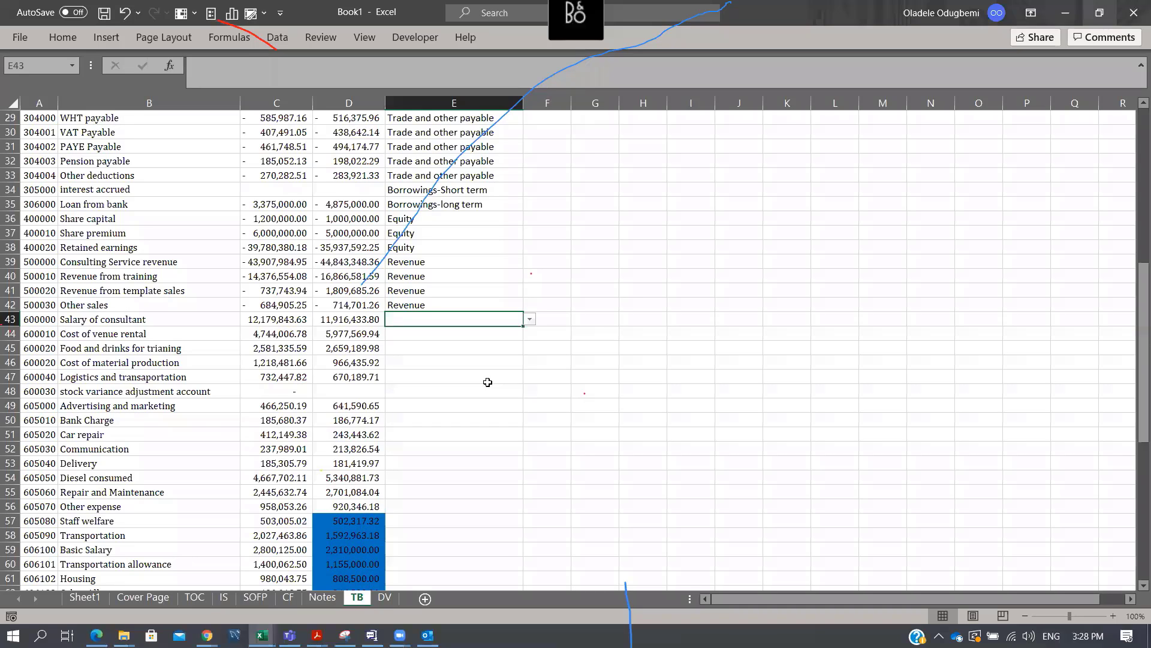
pyautogui.click(531, 321)
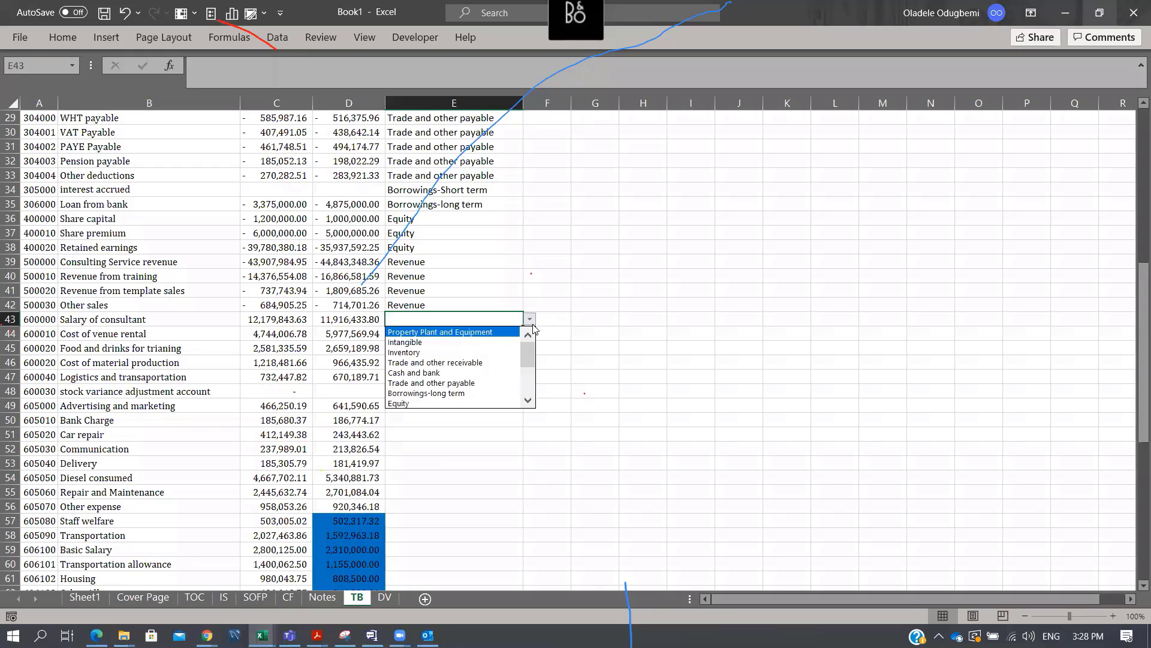
pyautogui.scroll(-3, 533, 362)
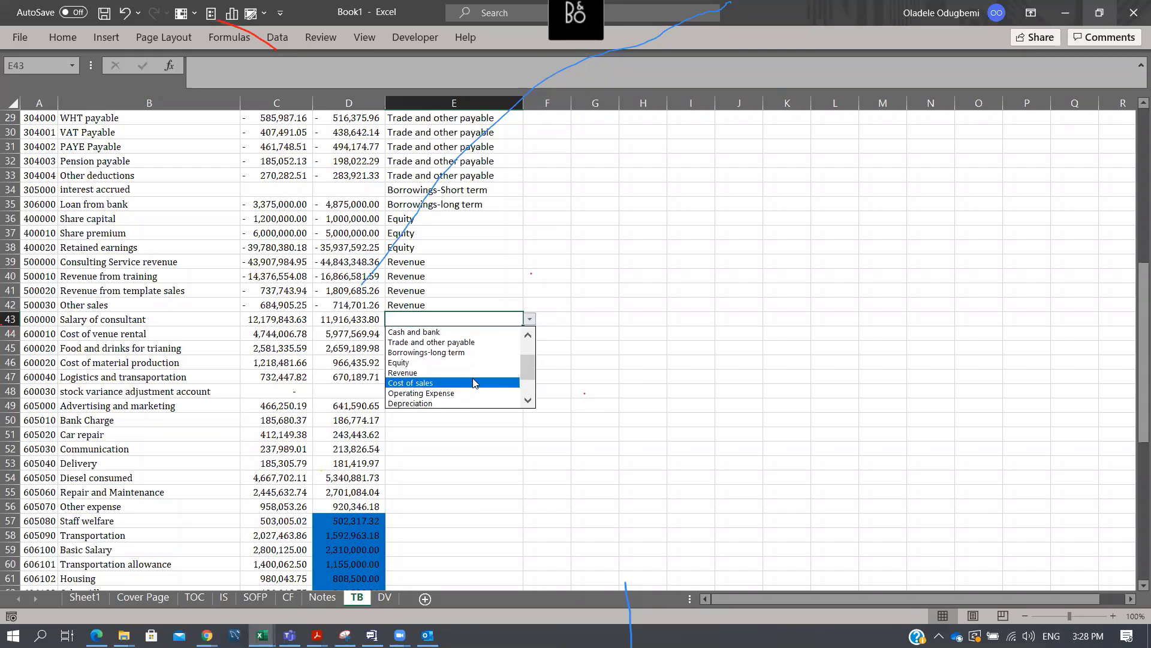
pyautogui.click(471, 379)
# Copy the Cost of sales classification to the accounts from Cost of venue rental through Logistics and transaportation
pyautogui.hotkey('ctrl', 'c')
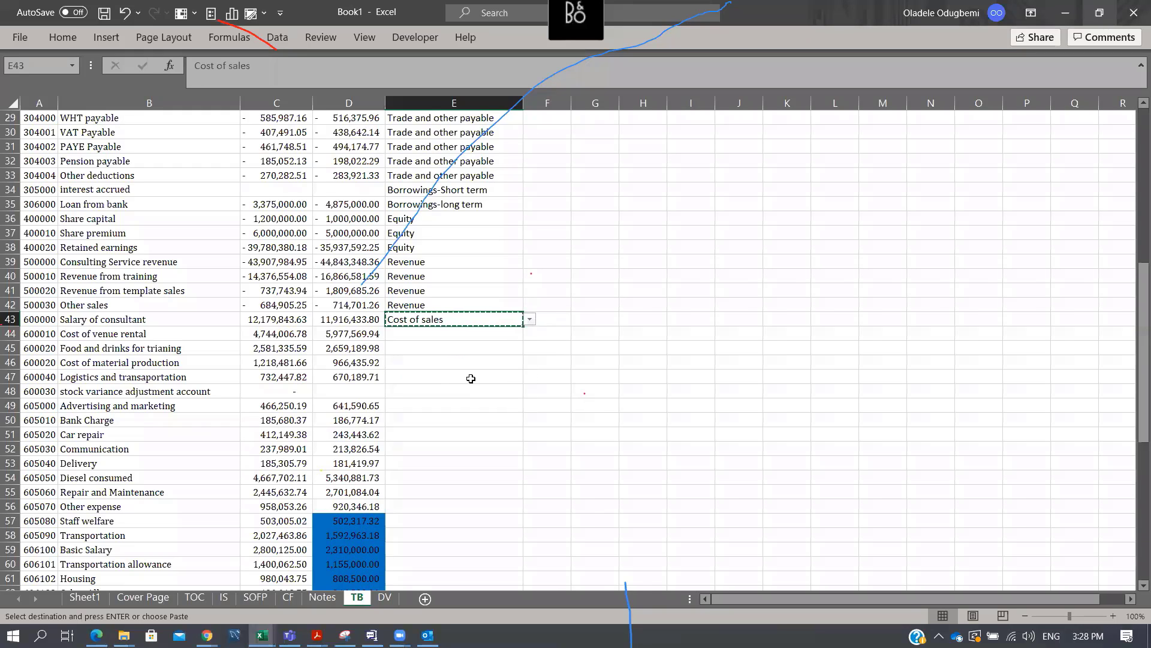
pyautogui.press('Down')
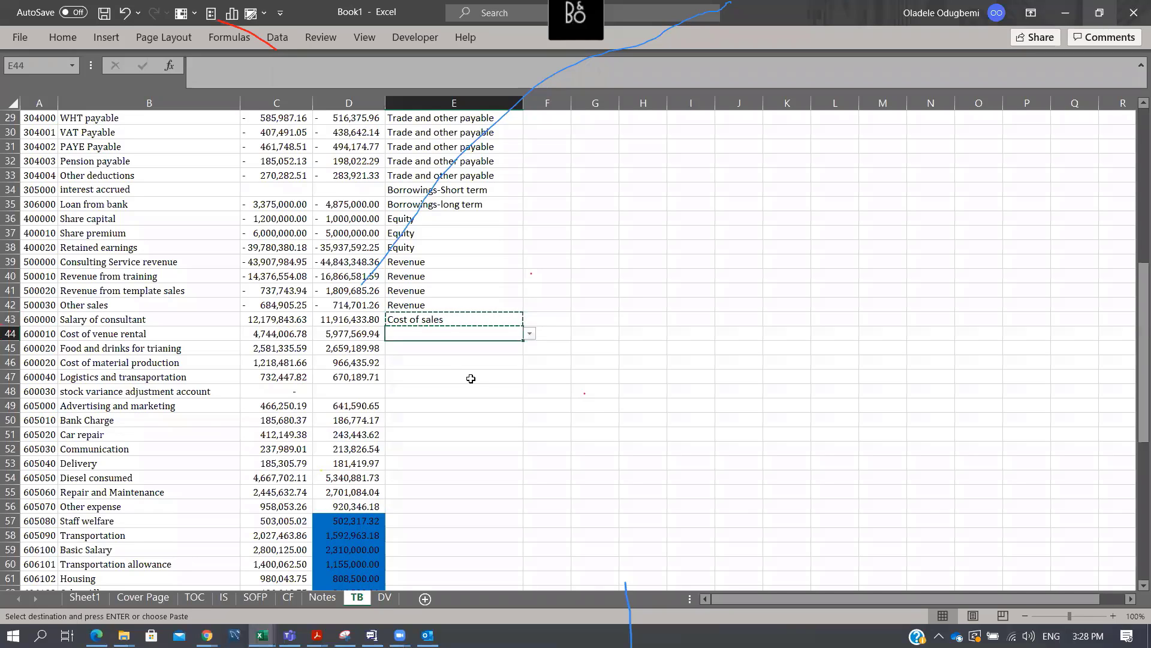
pyautogui.hotkey('ctrl', 'v')
pyautogui.press('Down')
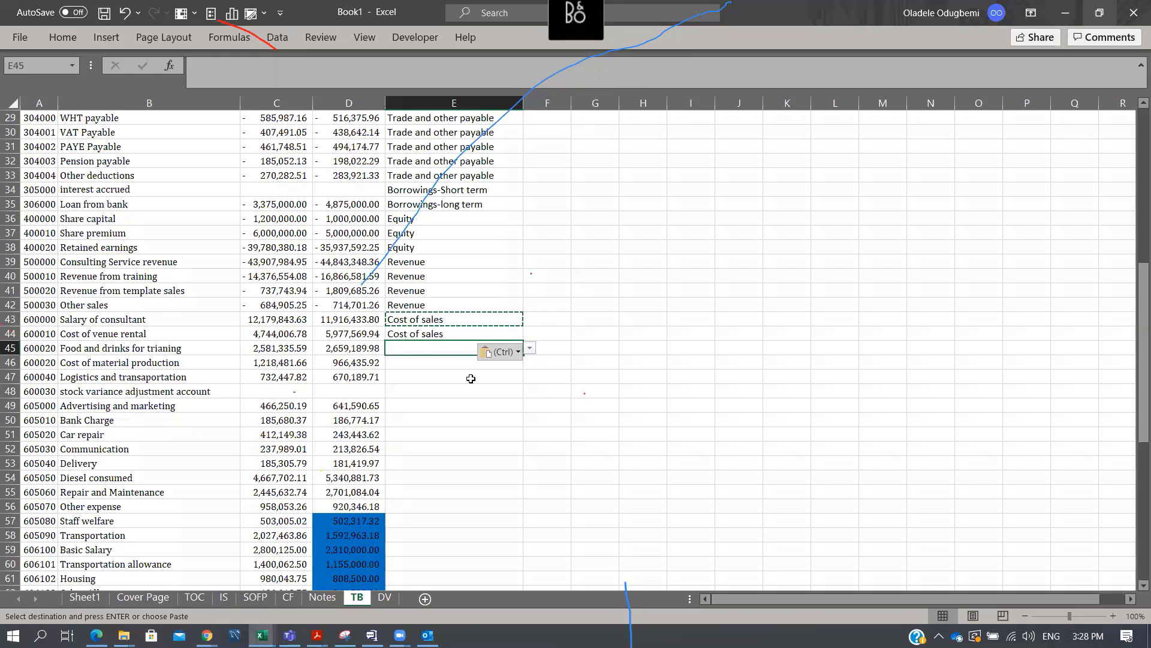
pyautogui.hotkey('ctrl', 'v')
pyautogui.press('Down')
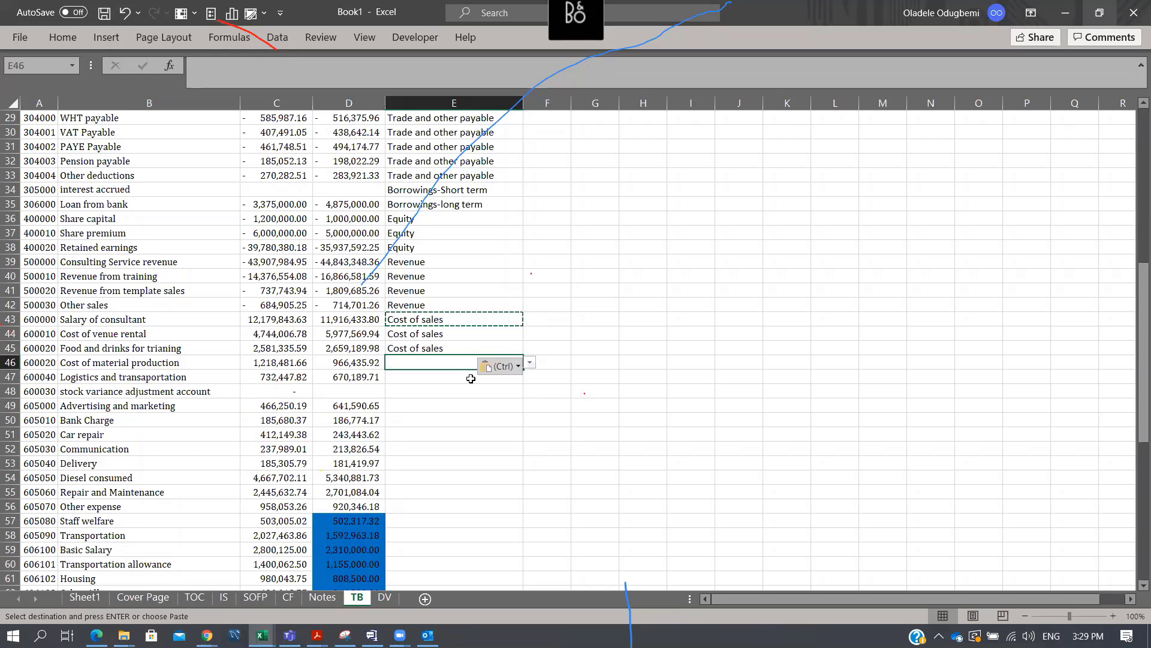
pyautogui.hotkey('ctrl', 'v')
pyautogui.press('Down')
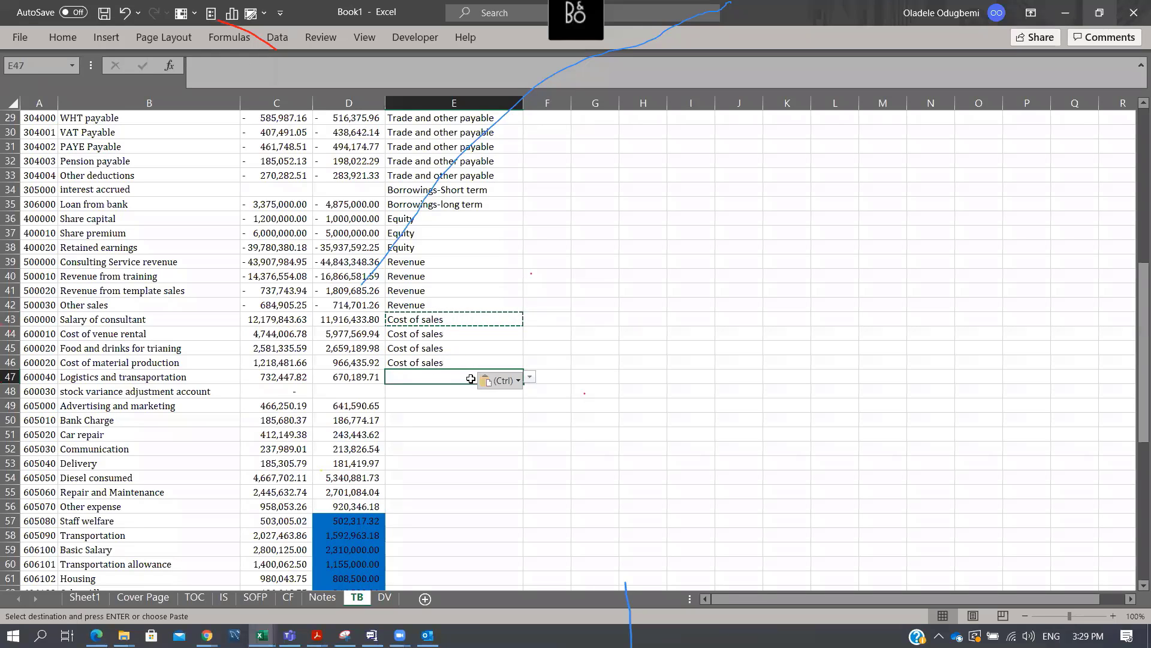
pyautogui.hotkey('ctrl', 'v')
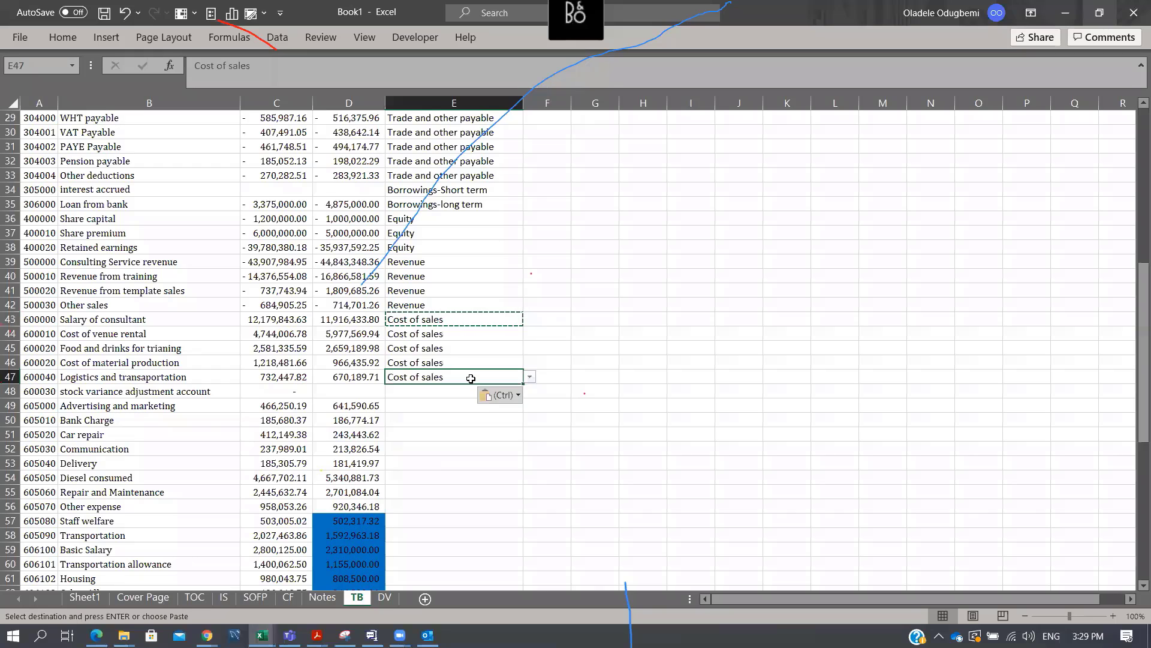
# Paste the Cost of sales classification for the stock variance adjustment account
pyautogui.press('Down')
pyautogui.press('Down')
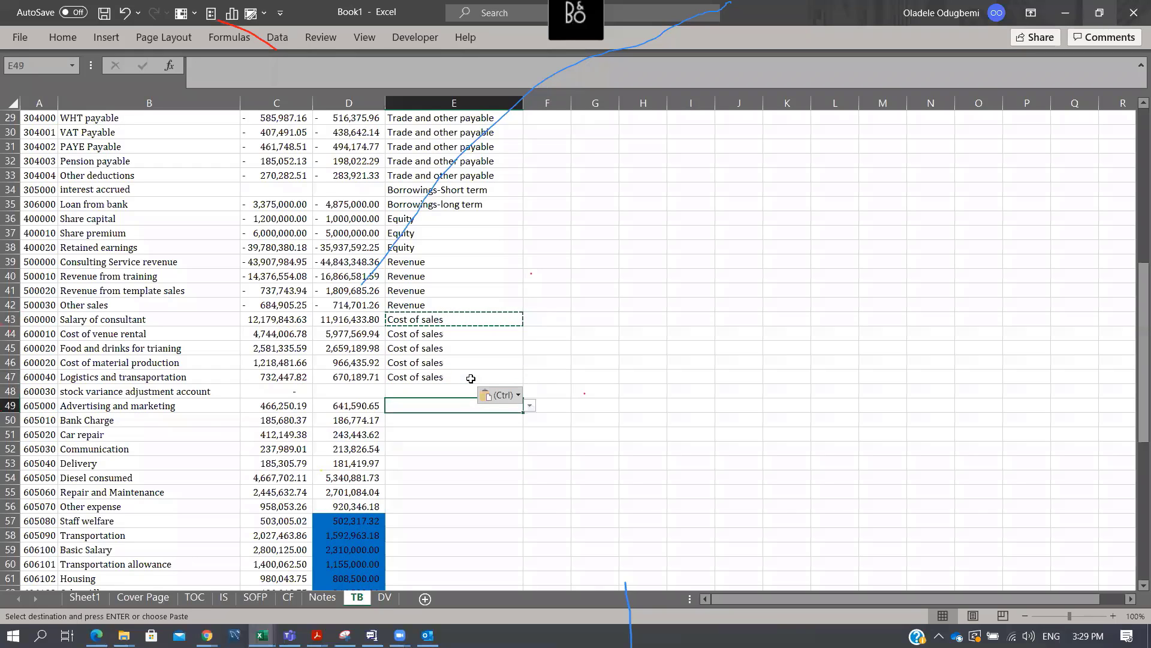
pyautogui.click(472, 375)
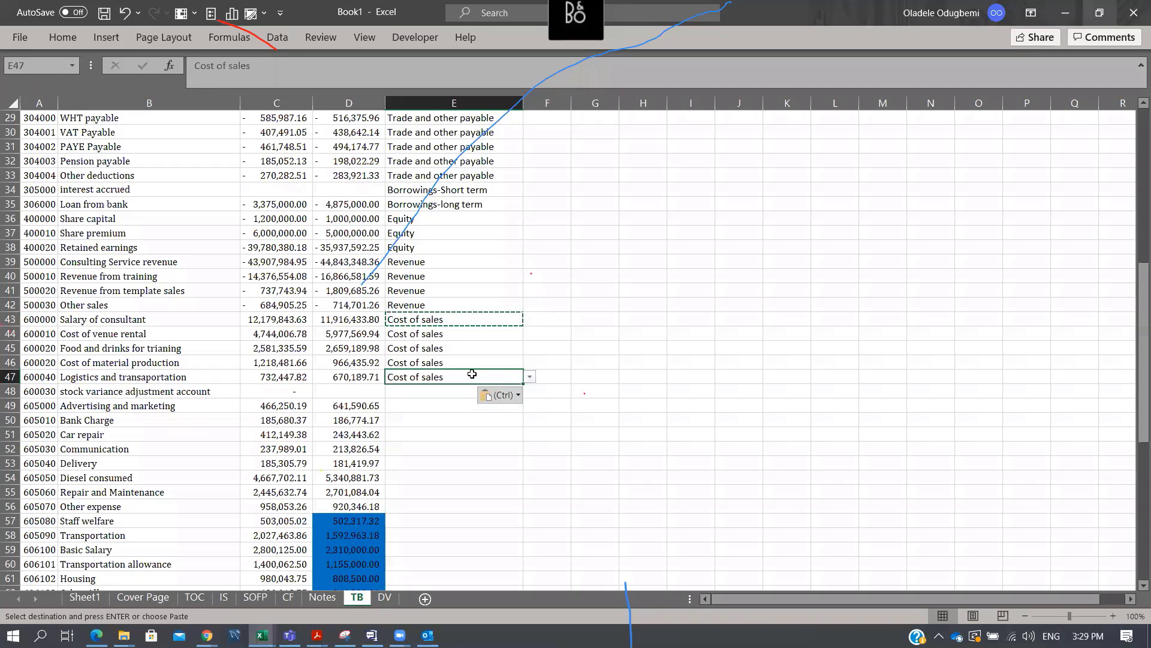
pyautogui.click(511, 390)
pyautogui.press('Return')
# Set the classification of Advertising and marketing to Operating Expense
pyautogui.press('Down')
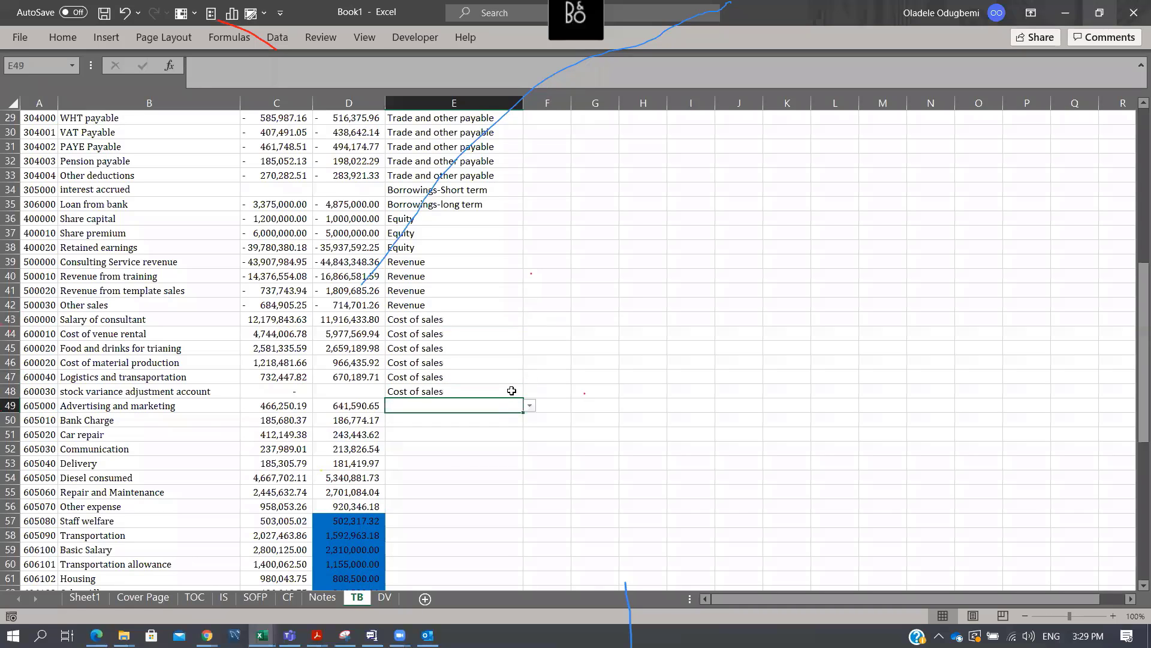
pyautogui.click(530, 406)
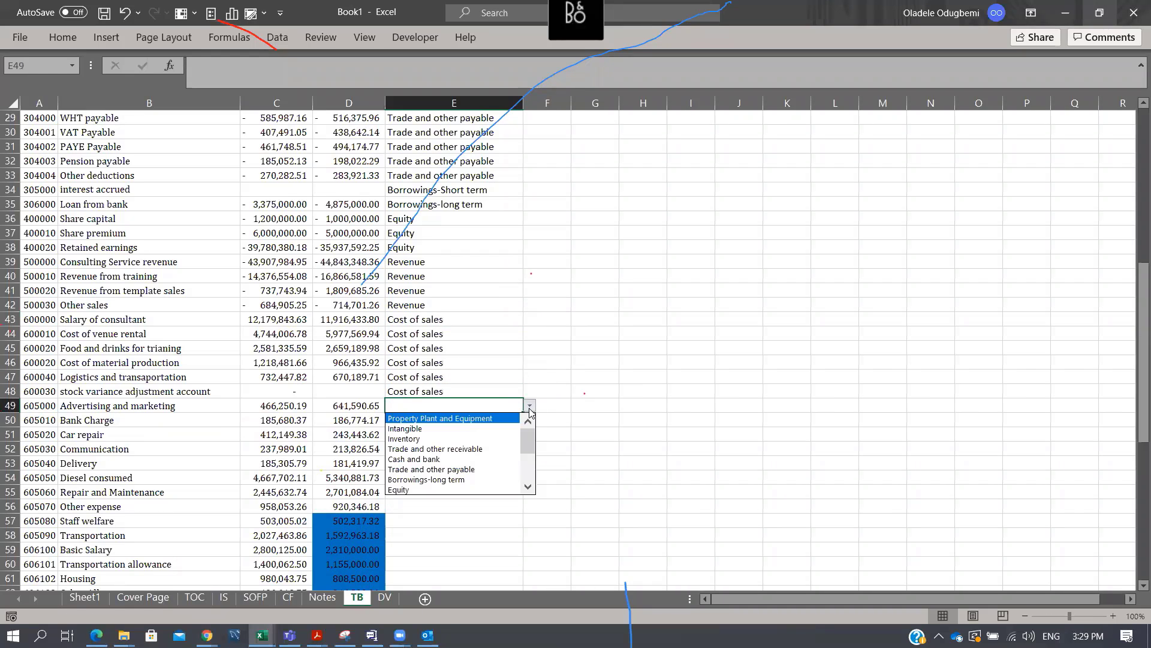
pyautogui.moveTo(530, 433); pyautogui.dragTo(530, 450)
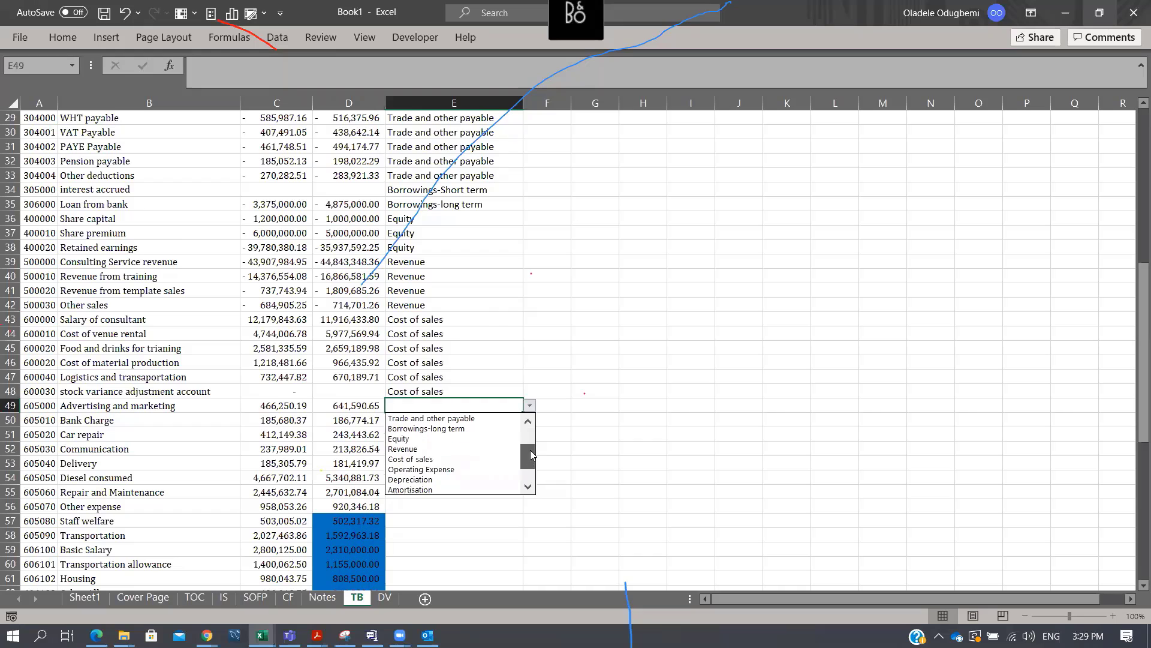
pyautogui.click(481, 469)
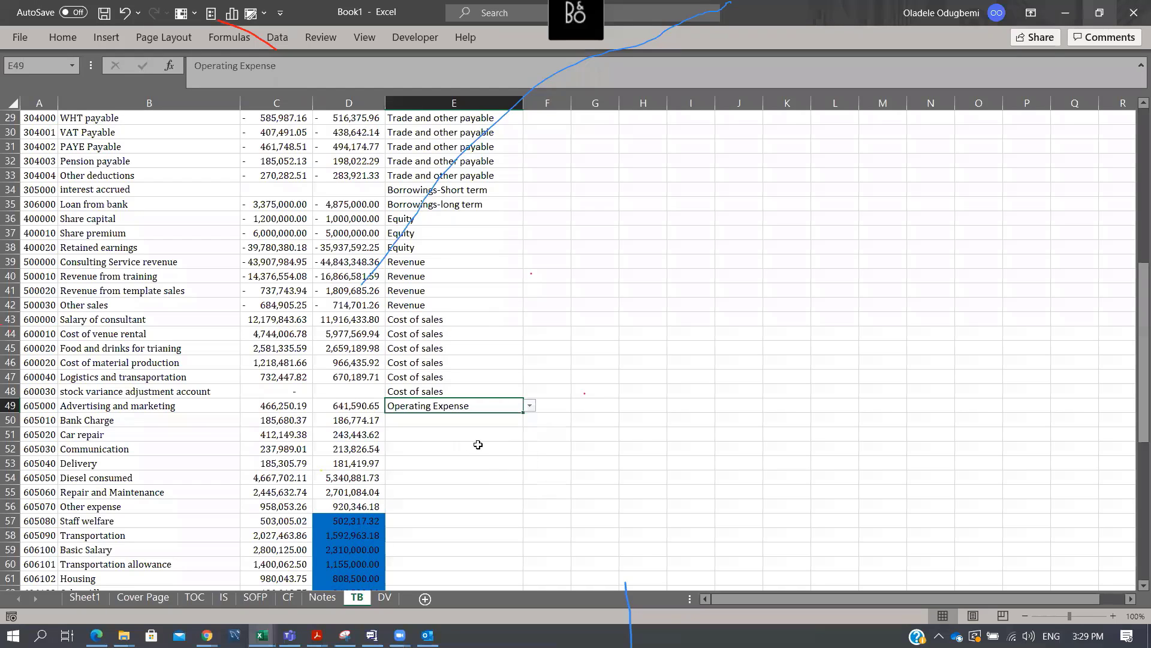
# Copy the Operating Expense classification from Advertising and marketing down through Local Government dues in row 77
pyautogui.hotkey('ctrl', 'c')
pyautogui.hotkey('shift', 'Down')
pyautogui.hotkey('shift', 'Down')
pyautogui.hotkey('shift', 'Down')
pyautogui.hotkey('shift', 'Down')
pyautogui.hotkey('shift', 'Down')
pyautogui.hotkey('shift', 'Down')
pyautogui.hotkey('shift', 'Down')
pyautogui.hotkey('shift', 'Down')
pyautogui.hotkey('shift', 'Down')
pyautogui.hotkey('shift', 'Down')
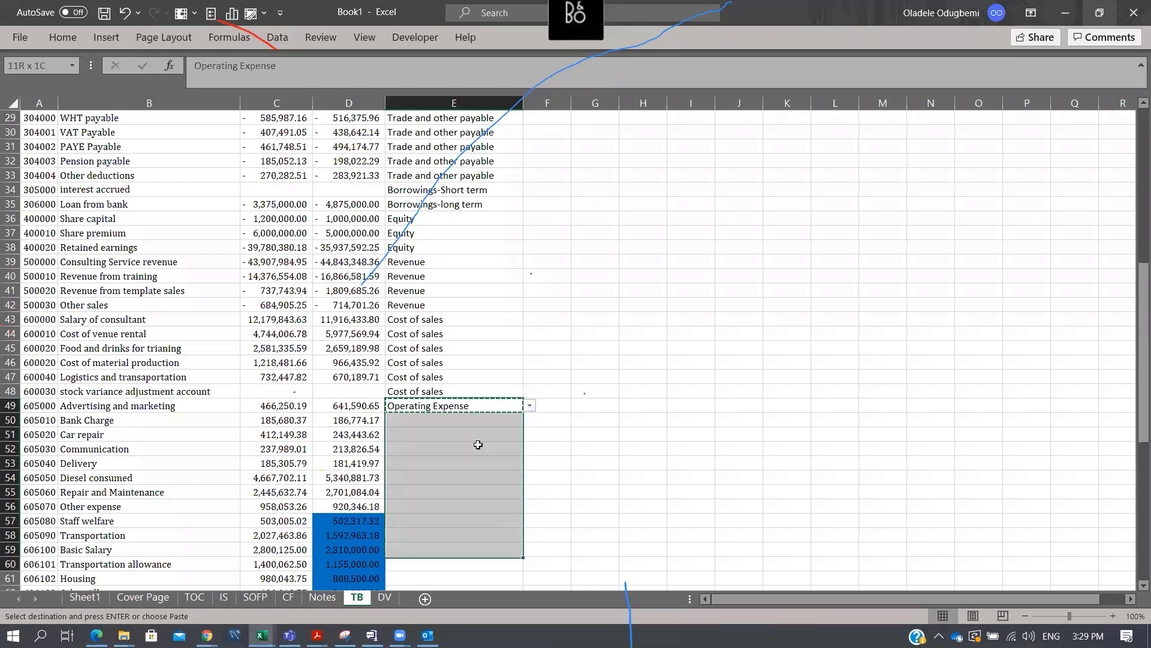
pyautogui.hotkey('shift', 'Down')
pyautogui.hotkey('shift', 'Down')
pyautogui.hotkey('shift', 'Down')
pyautogui.hotkey('shift', 'Down')
pyautogui.hotkey('shift', 'Down')
pyautogui.hotkey('shift', 'Down')
pyautogui.hotkey('shift', 'Down')
pyautogui.hotkey('shift', 'Down')
pyautogui.hotkey('shift', 'Down')
pyautogui.hotkey('shift', 'Down')
pyautogui.hotkey('shift', 'Down')
pyautogui.hotkey('shift', 'Down')
pyautogui.hotkey('shift', 'Down')
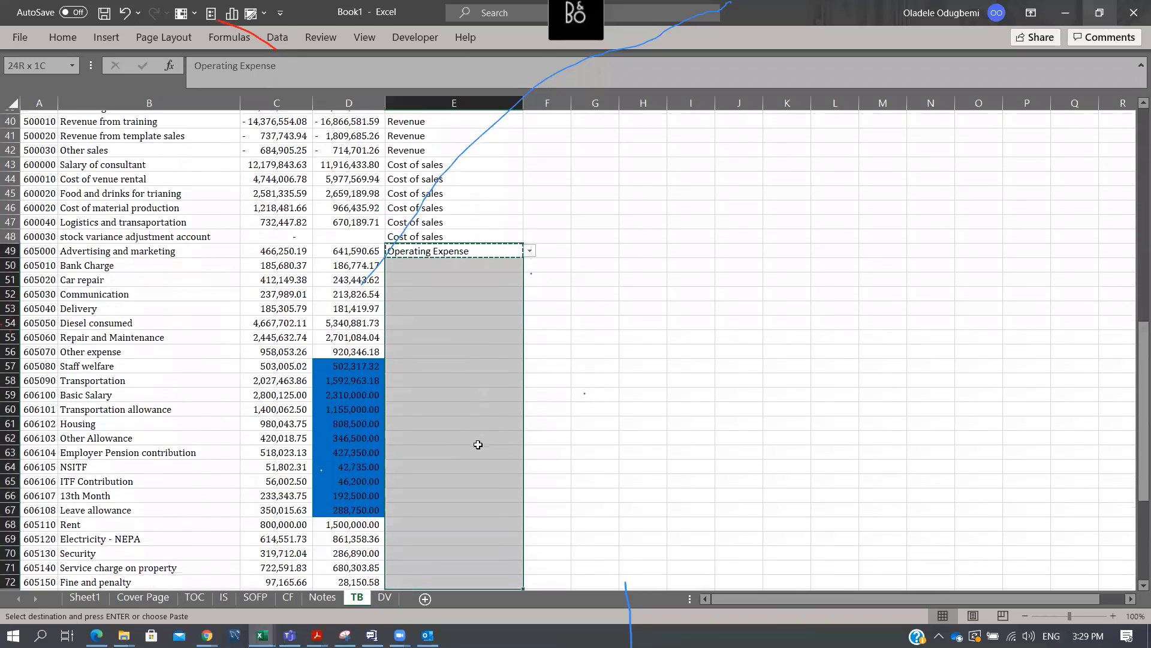
pyautogui.hotkey('shift', 'Down')
pyautogui.hotkey('shift', 'Down')
pyautogui.hotkey('shift', 'Down')
pyautogui.hotkey('shift', 'Down')
pyautogui.hotkey('shift', 'Down')
pyautogui.hotkey('shift', 'Down')
pyautogui.hotkey('shift', 'Down')
pyautogui.hotkey('shift', 'Down')
pyautogui.hotkey('shift', 'Down')
pyautogui.hotkey('shift', 'Down')
pyautogui.hotkey('shift', 'Down')
pyautogui.hotkey('shift', 'Down')
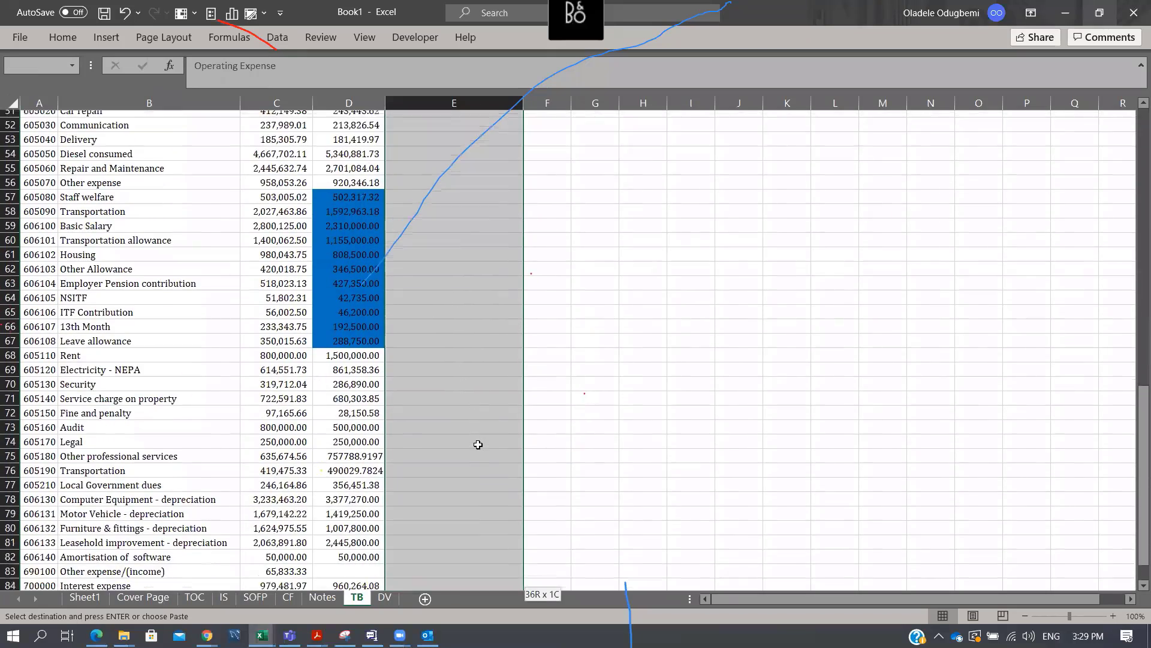
pyautogui.hotkey('shift', 'Down')
pyautogui.hotkey('shift', 'Down')
pyautogui.hotkey('shift', 'Down')
pyautogui.hotkey('shift', 'Down')
pyautogui.hotkey('shift', 'Up')
pyautogui.hotkey('shift', 'Up')
pyautogui.hotkey('shift', 'Up')
pyautogui.hotkey('shift', 'Up')
pyautogui.hotkey('shift', 'Up')
pyautogui.hotkey('shift', 'Up')
pyautogui.hotkey('shift', 'Up')
pyautogui.hotkey('shift', 'Up')
pyautogui.hotkey('shift', 'Up')
pyautogui.hotkey('shift', 'Up')
pyautogui.hotkey('shift', 'Up')
pyautogui.hotkey('shift', 'Up')
pyautogui.hotkey('shift', 'Up')
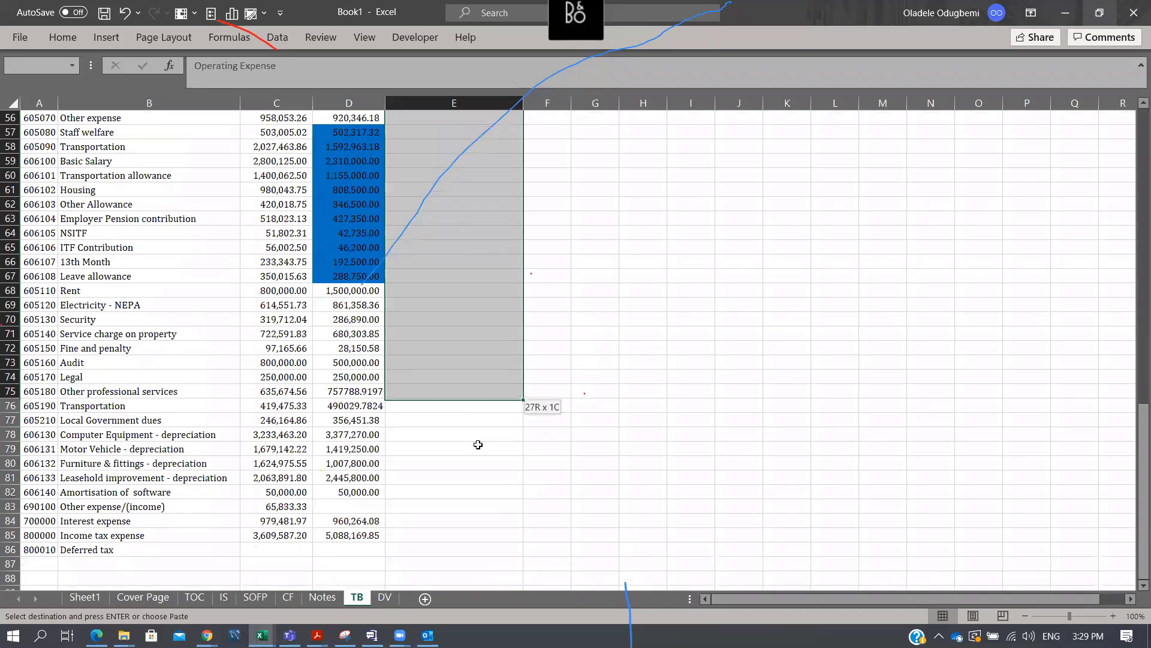
pyautogui.hotkey('shift', 'Down')
pyautogui.hotkey('shift', 'Down')
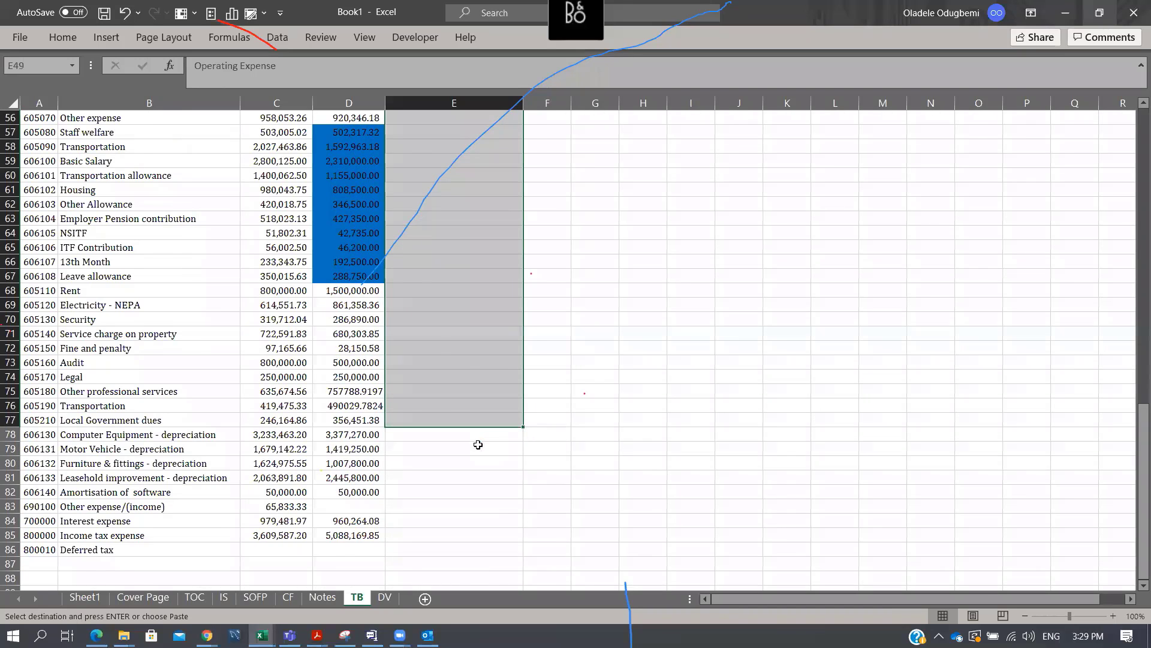
pyautogui.hotkey('ctrl', 'v')
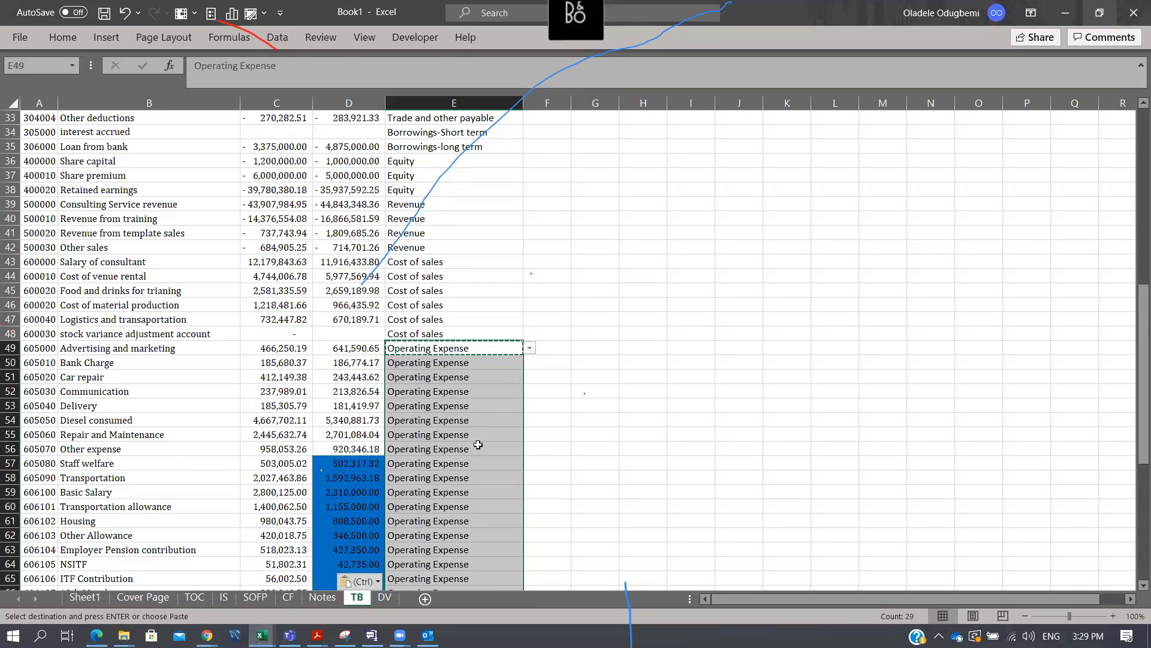
# Set the classification of Computer Equipment - depreciation in row 78 to Depreciation
pyautogui.scroll(-7, 527, 368)
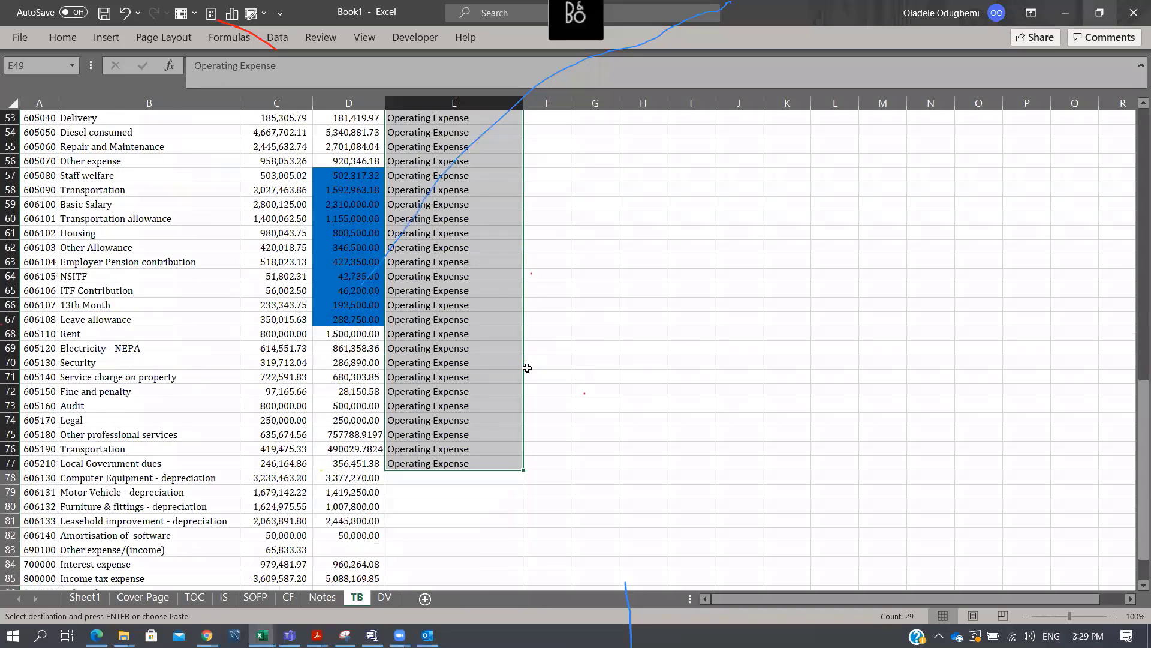
pyautogui.scroll(-1, 527, 368)
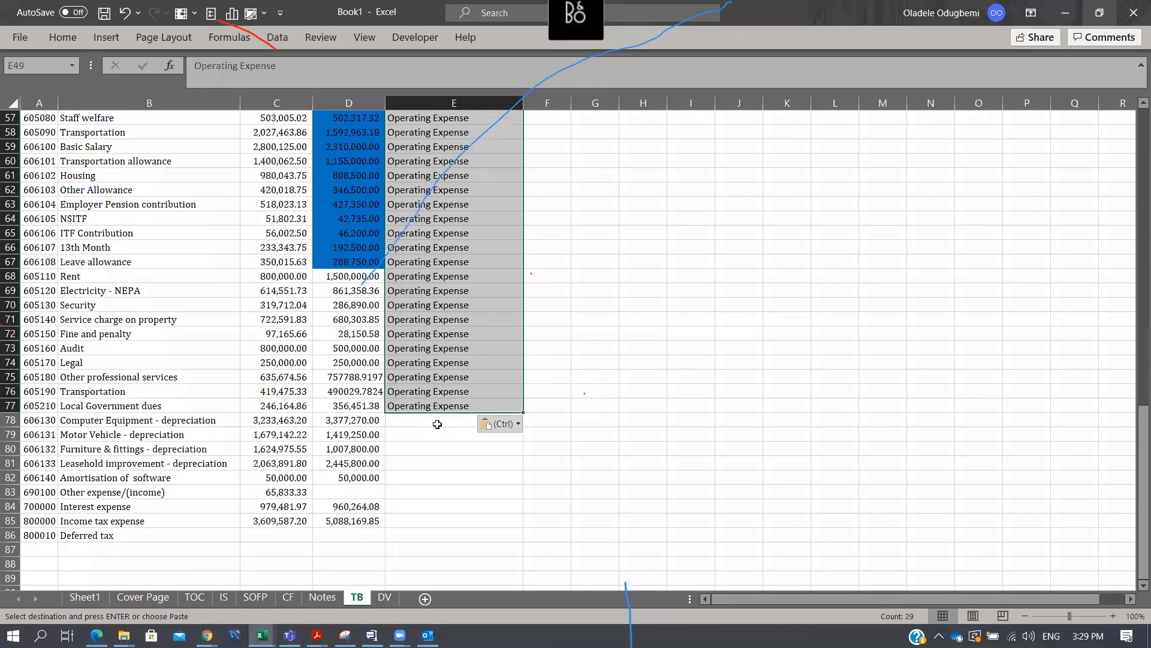
pyautogui.click(437, 424)
pyautogui.click(530, 420)
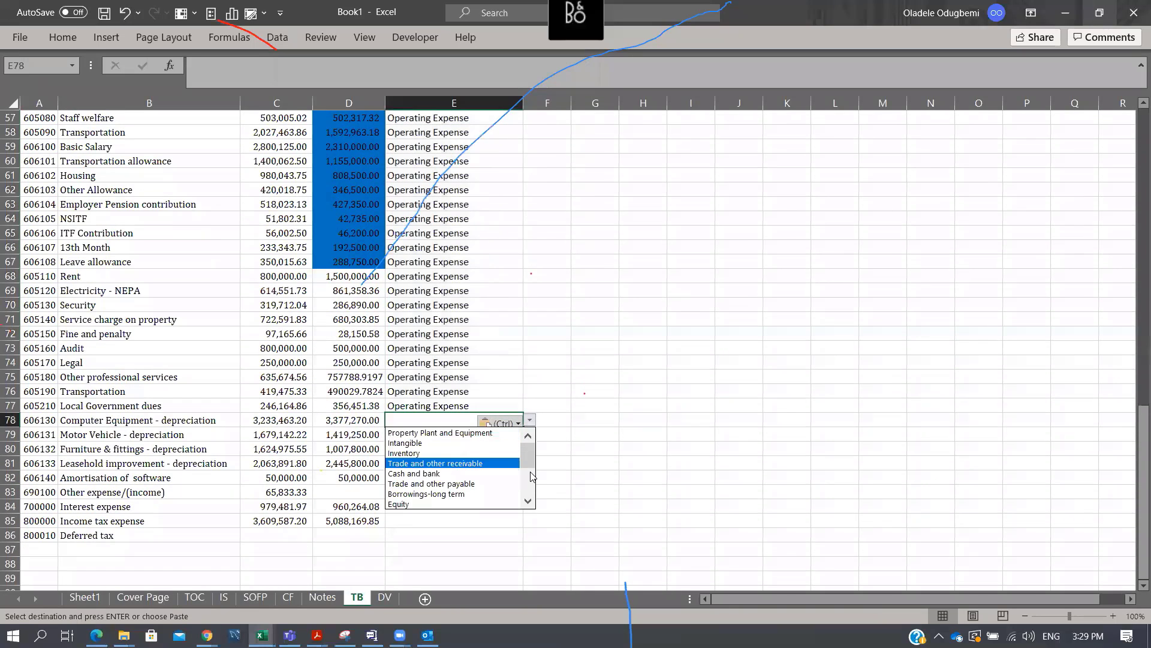
pyautogui.moveTo(531, 458); pyautogui.dragTo(532, 481)
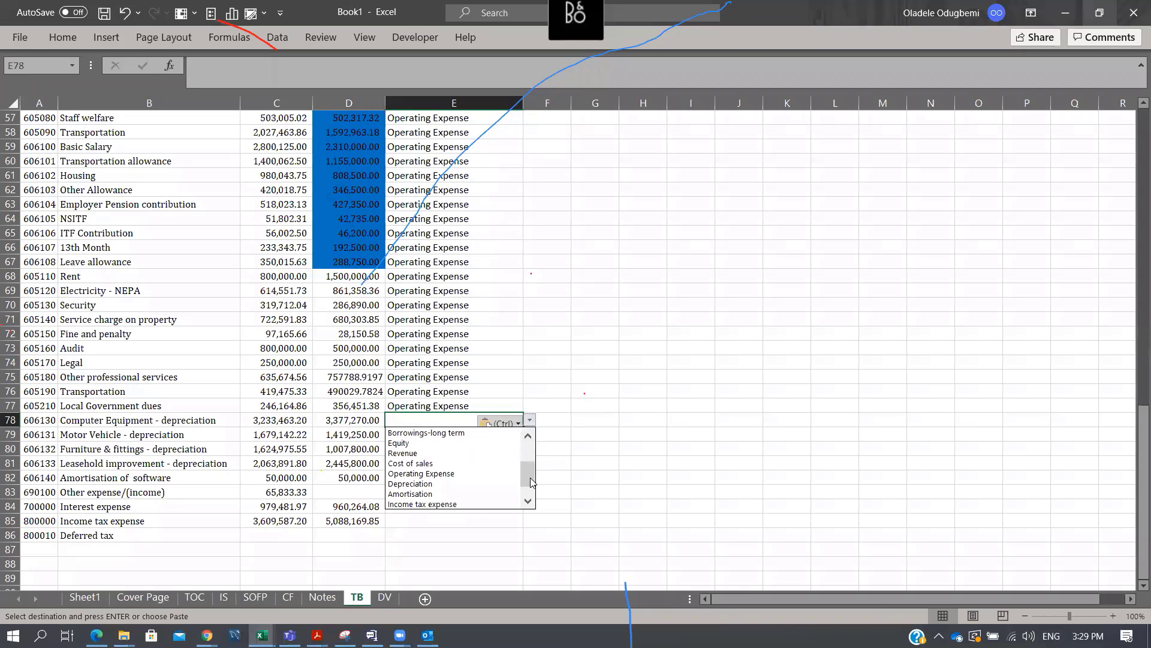
pyautogui.click(476, 484)
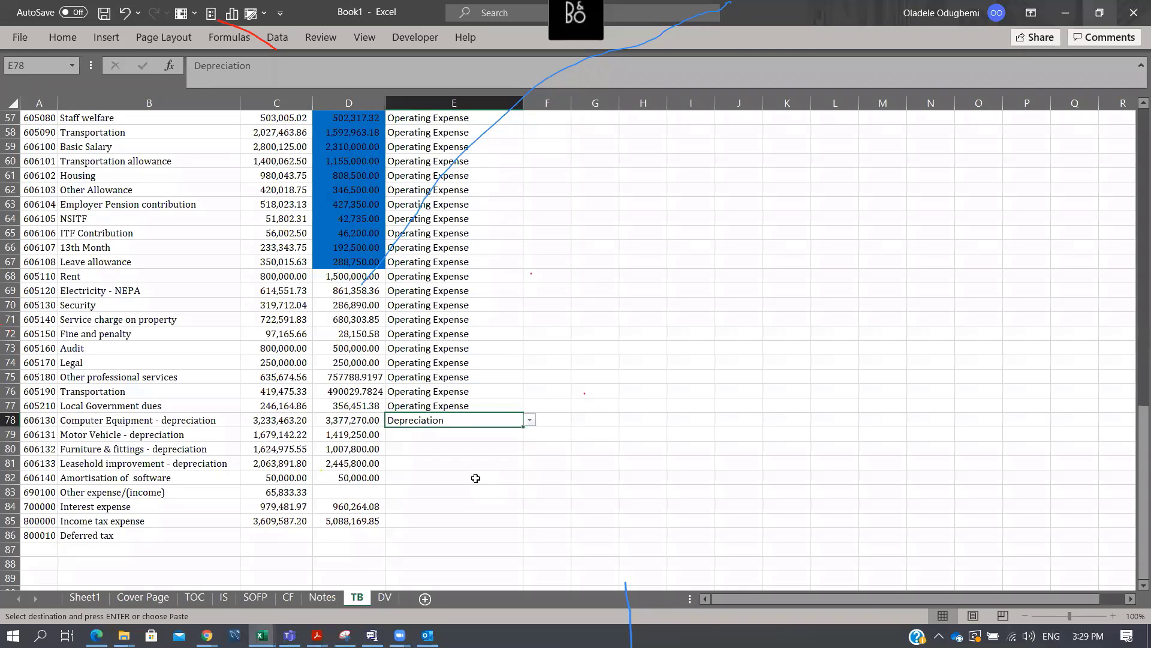
# Copy the Depreciation classification to the Motor Vehicle, Furniture & fittings and Leasehold improvement depreciation accounts
pyautogui.hotkey('ctrl', 'c')
pyautogui.press('Down')
pyautogui.hotkey('shift', 'Down')
pyautogui.hotkey('shift', 'Down')
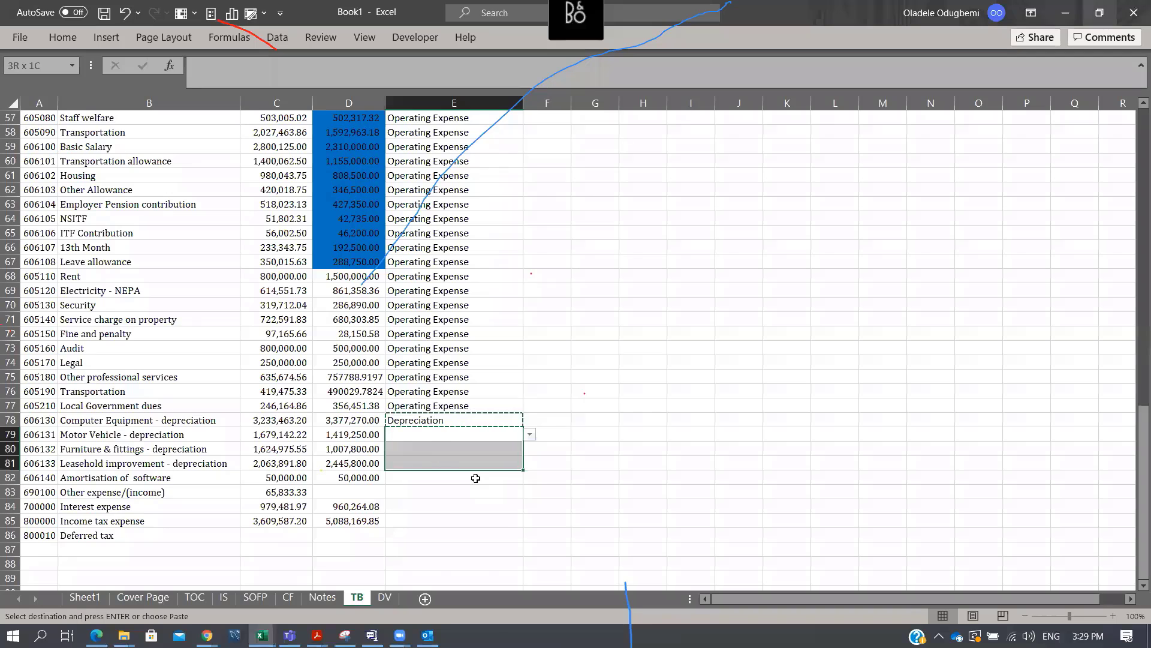
pyautogui.hotkey('ctrl', 'v')
pyautogui.press('Escape')
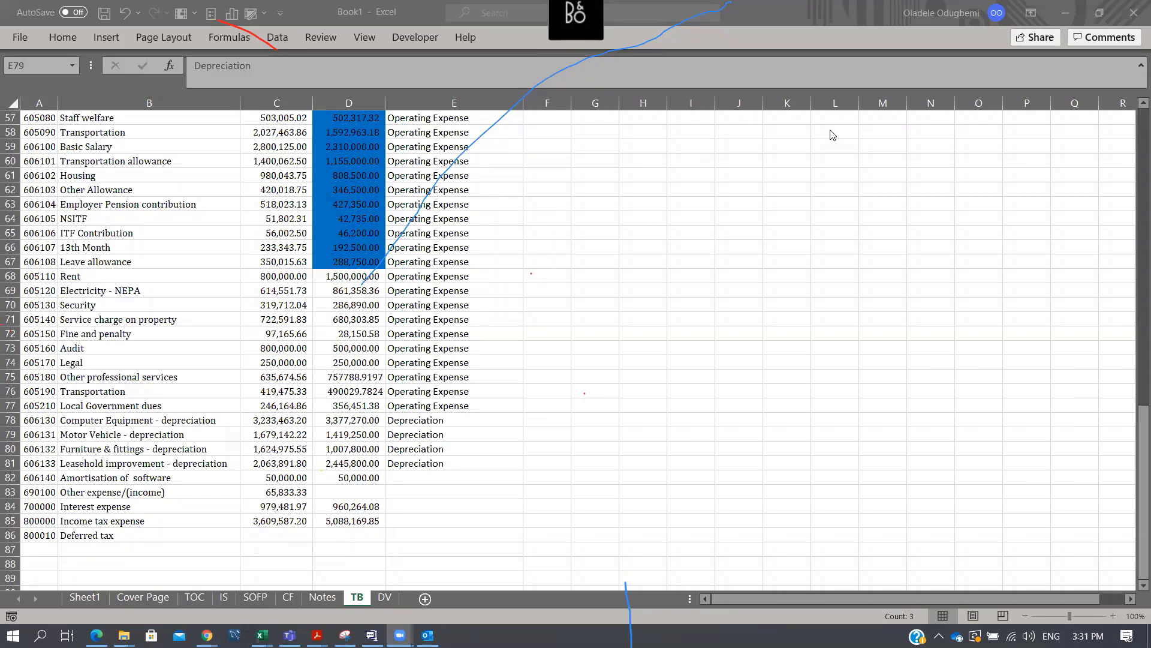
pyautogui.scroll(5, 576, 128)
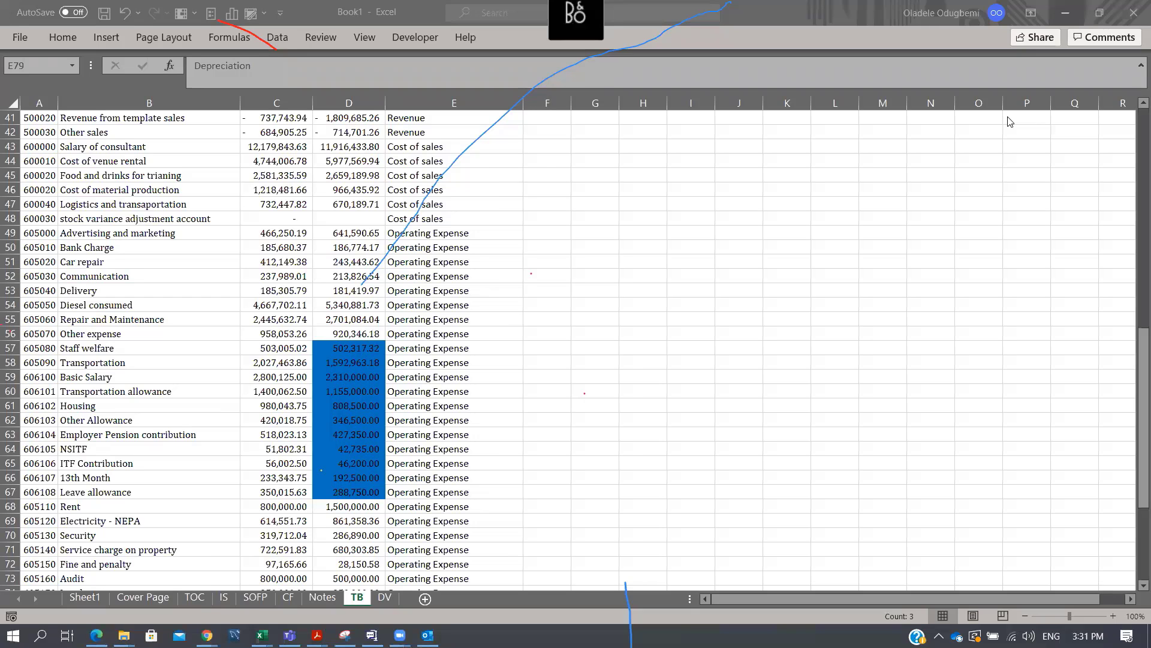
pyautogui.scroll(8, 514, 252)
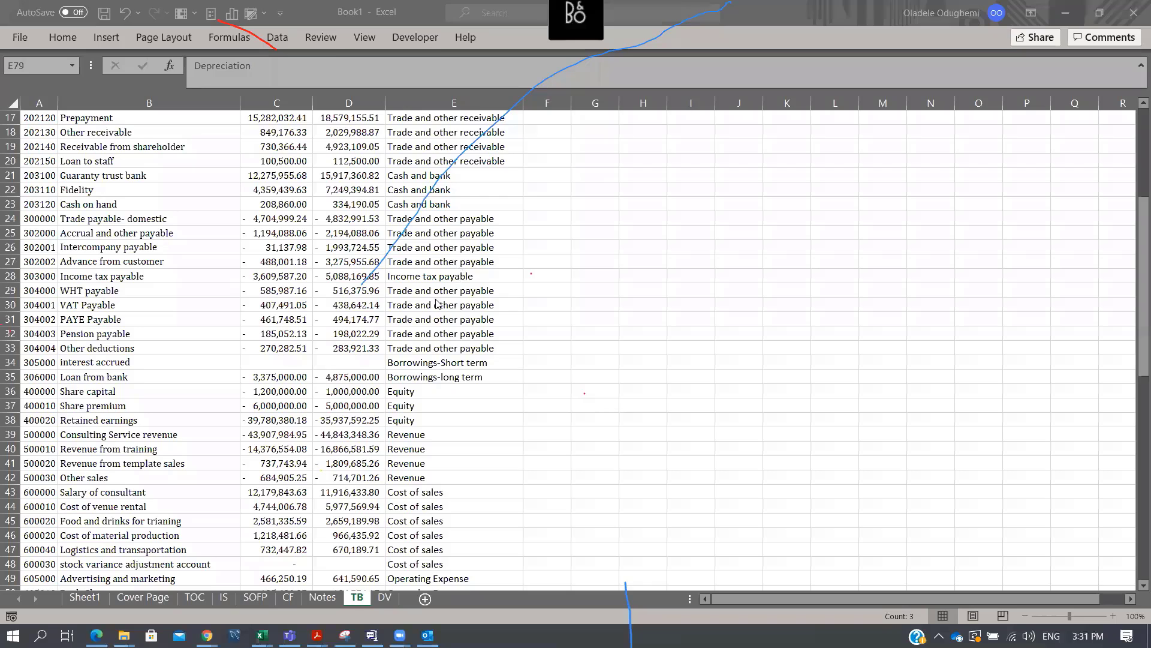
pyautogui.click(477, 262)
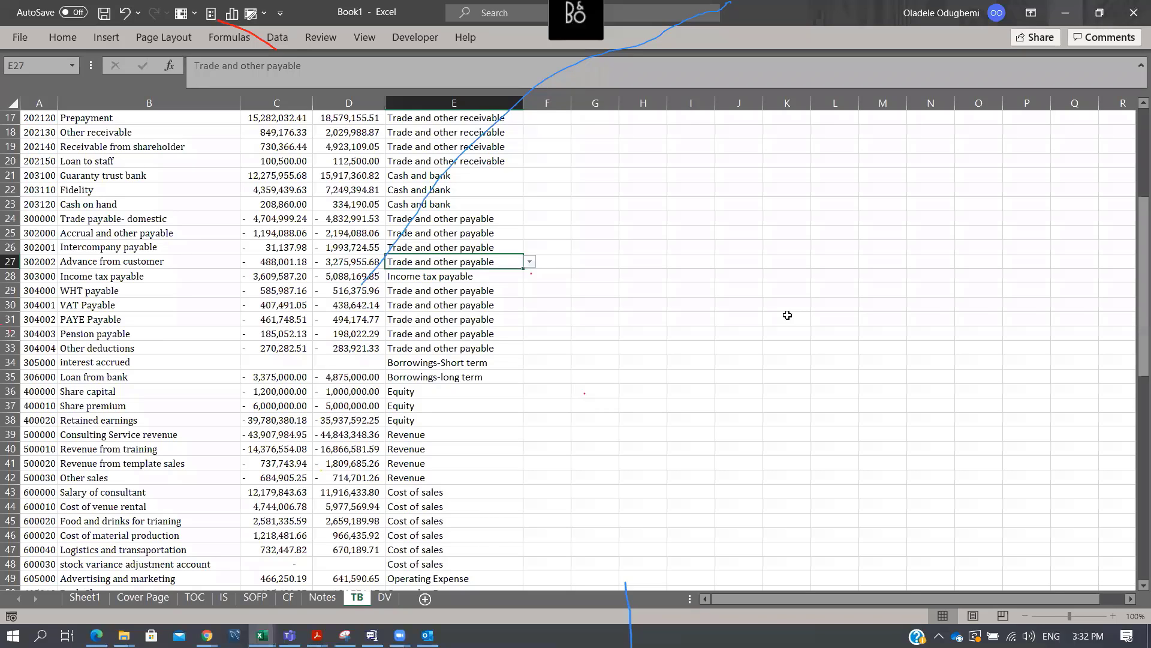
# Set the classification of Amortisation of software in row 82 to Amortisation
pyautogui.scroll(-16, 600, 357)
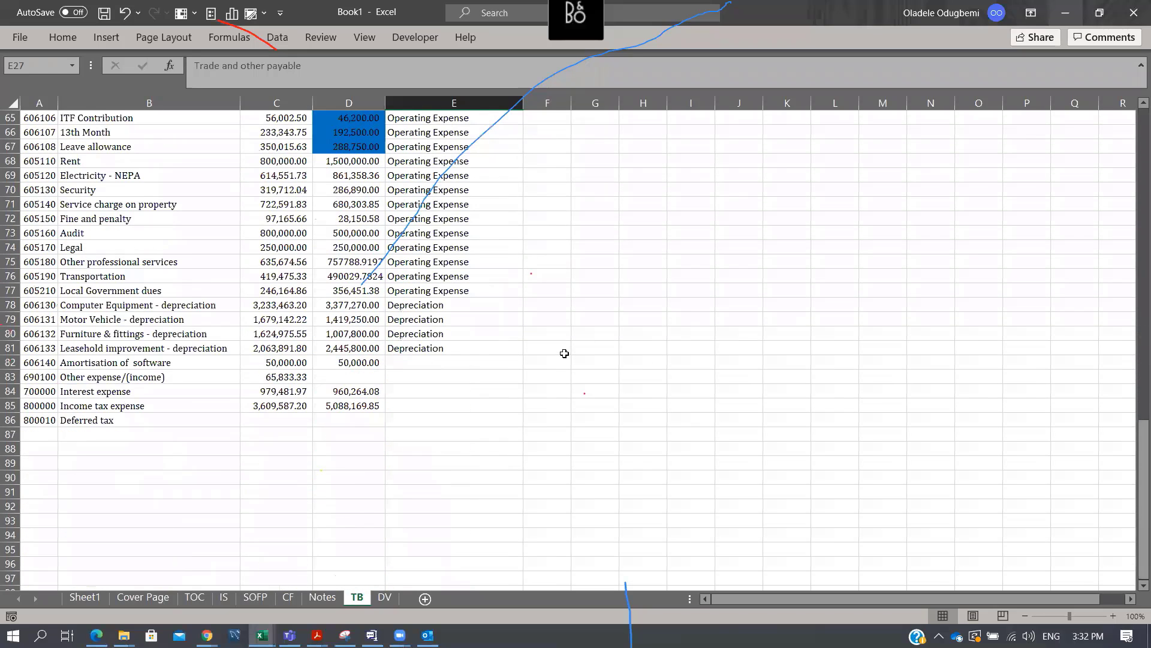
pyautogui.click(428, 359)
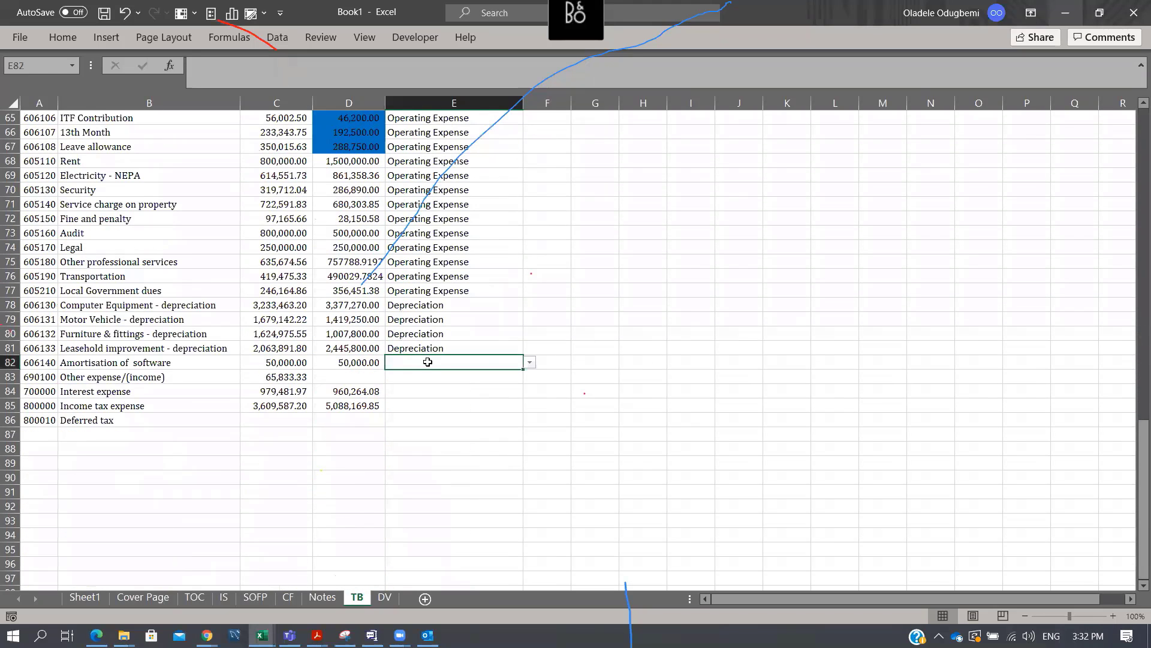
pyautogui.click(530, 362)
pyautogui.moveTo(526, 392); pyautogui.dragTo(523, 432)
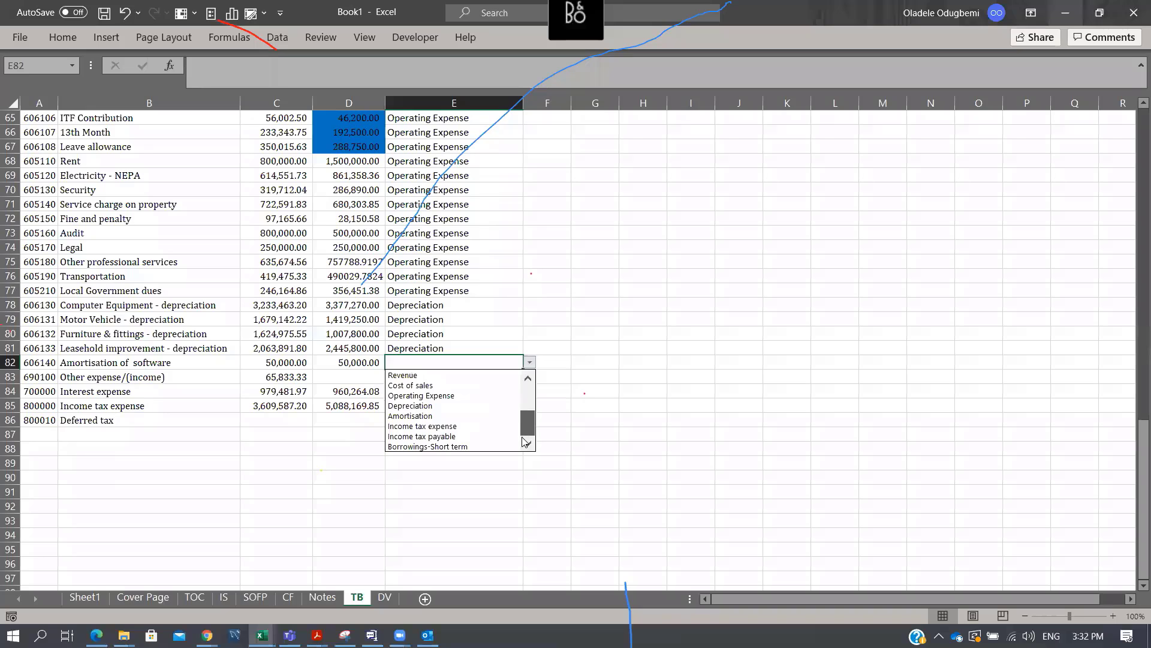
pyautogui.click(470, 414)
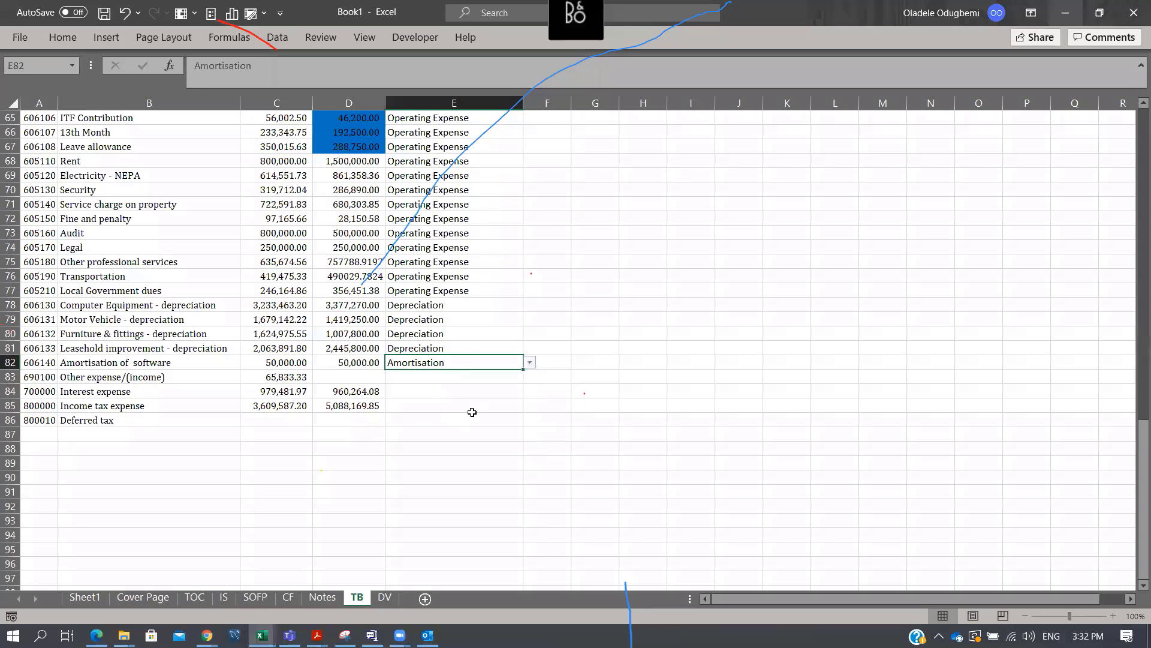
pyautogui.click(449, 393)
pyautogui.click(529, 394)
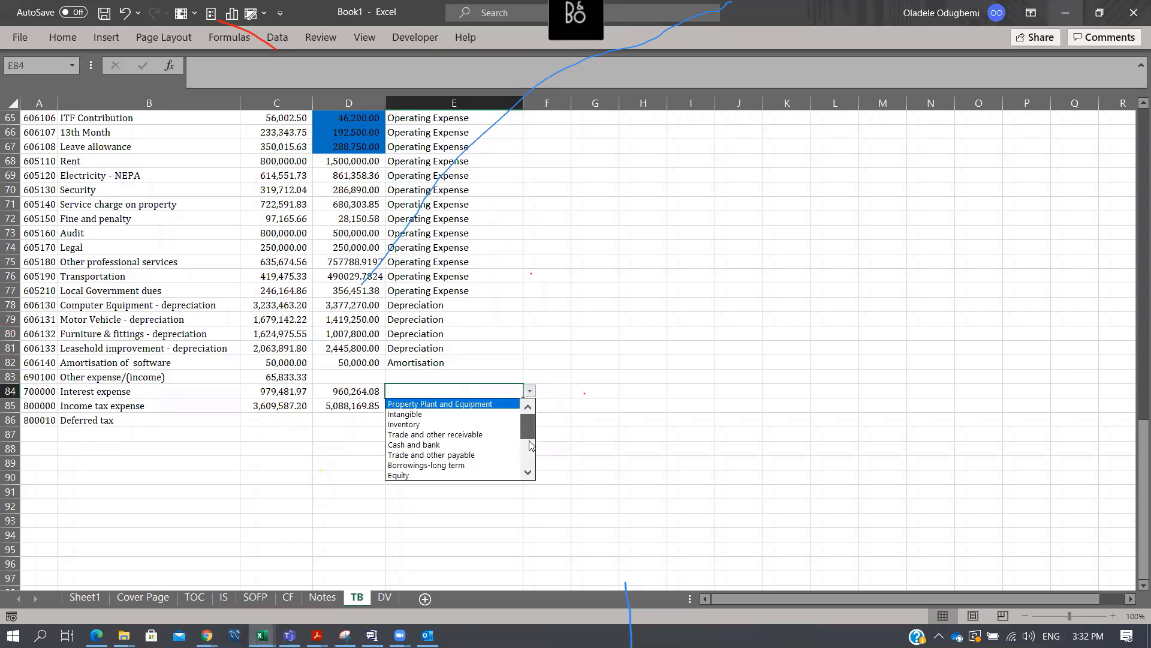
pyautogui.click(529, 445)
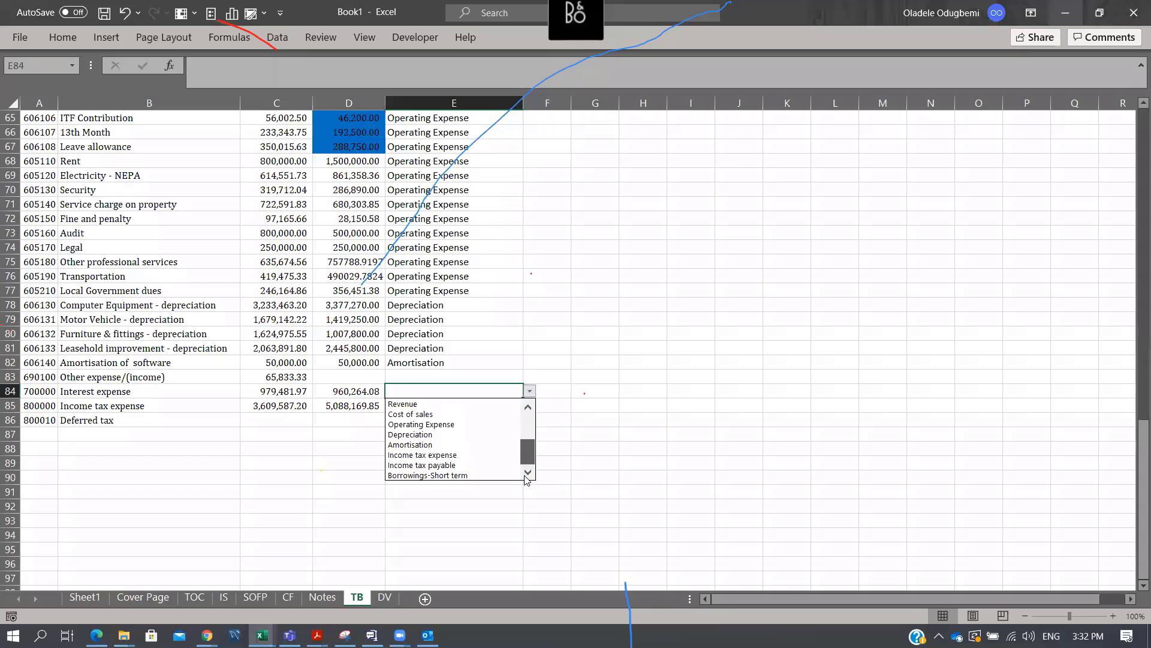
pyautogui.click(573, 444)
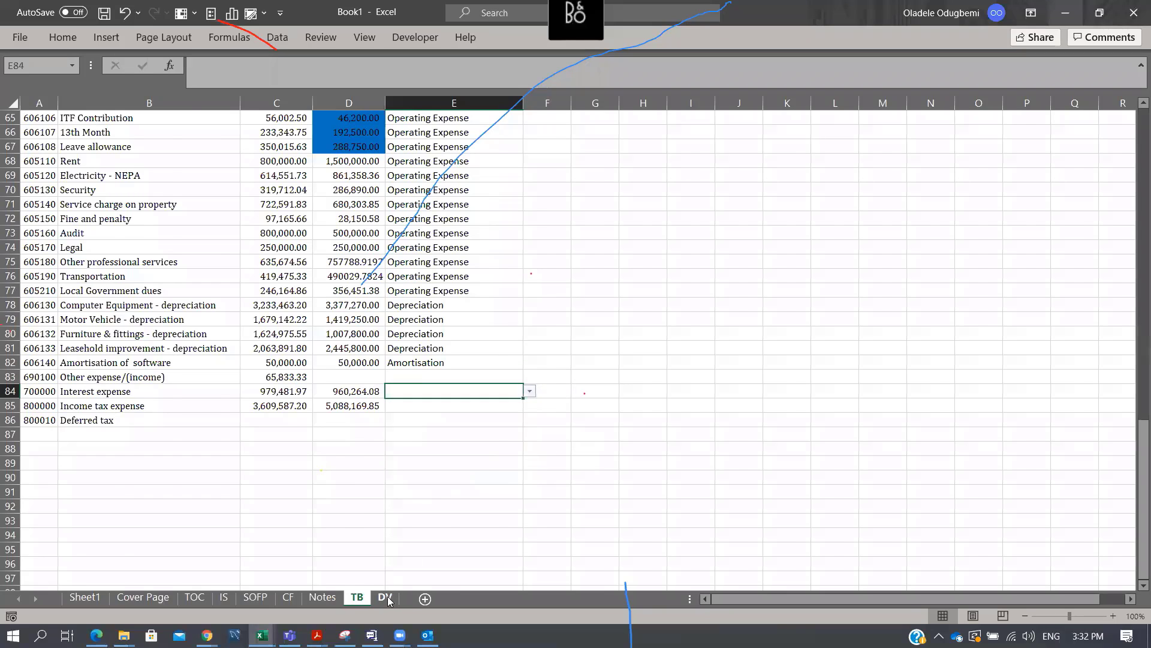
# Add Interest Expense to the DV sheet's classification list in cell E19, below Borrowings-Short term
pyautogui.click(385, 597)
pyautogui.moveTo(273, 391); pyautogui.dragTo(273, 382)
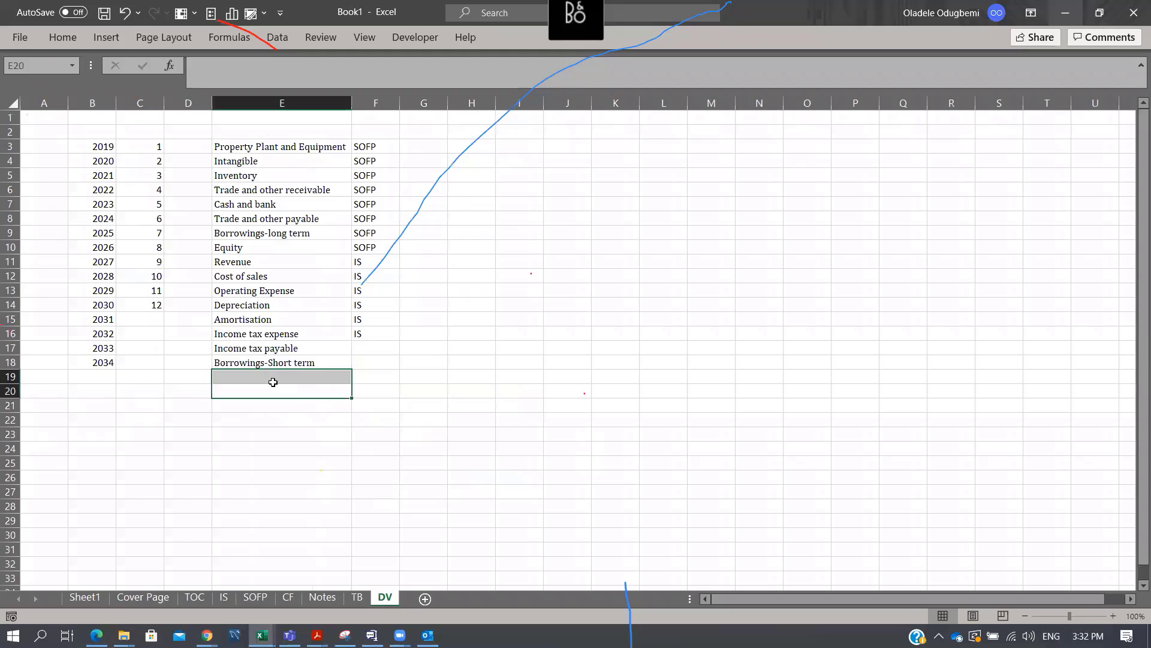
pyautogui.click(273, 382)
pyautogui.write('Inte')
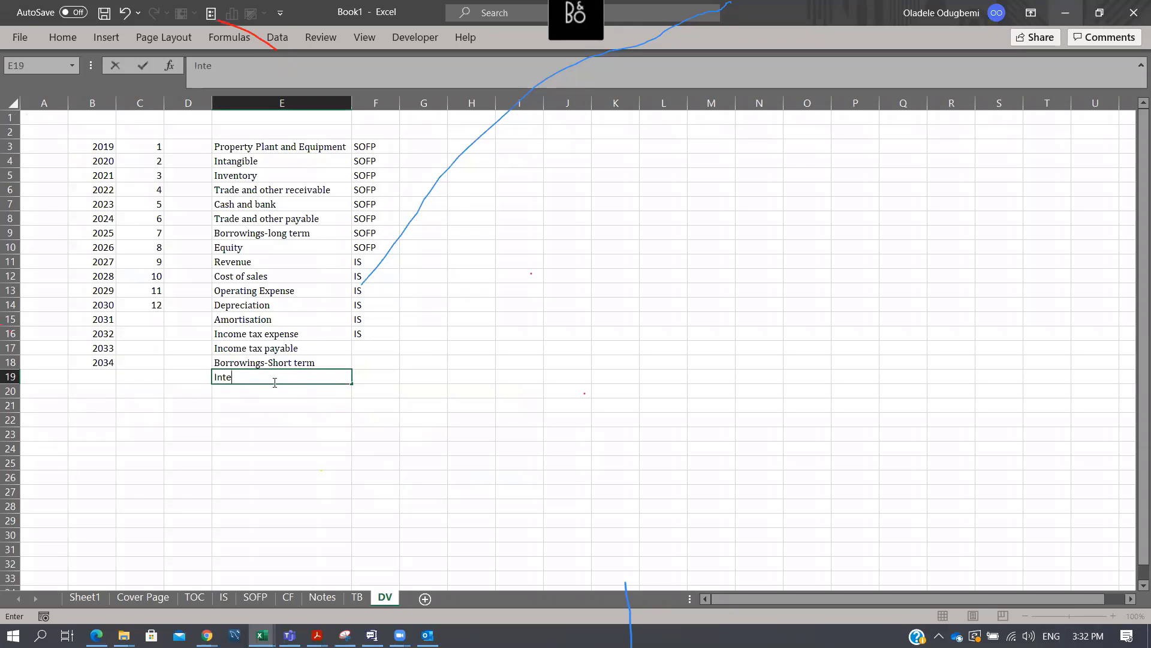
pyautogui.write('rest Expense')
pyautogui.press('Return')
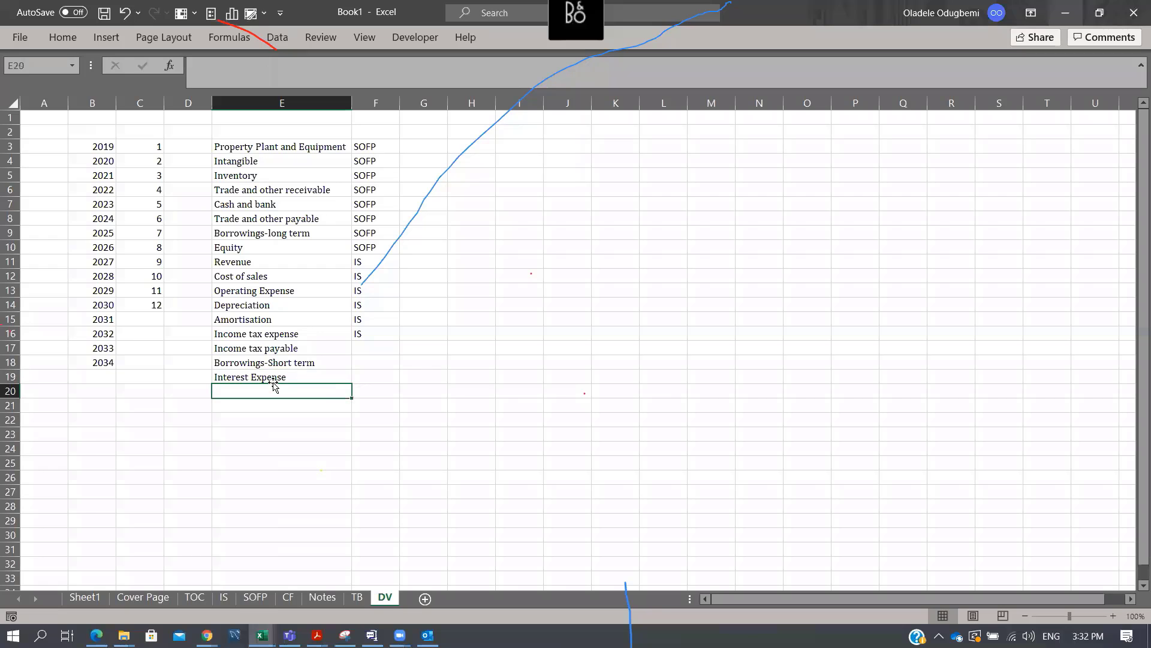
# Set the classification of the Interest expense account in the TB sheet to Interest Expense
pyautogui.click(360, 597)
pyautogui.click(526, 392)
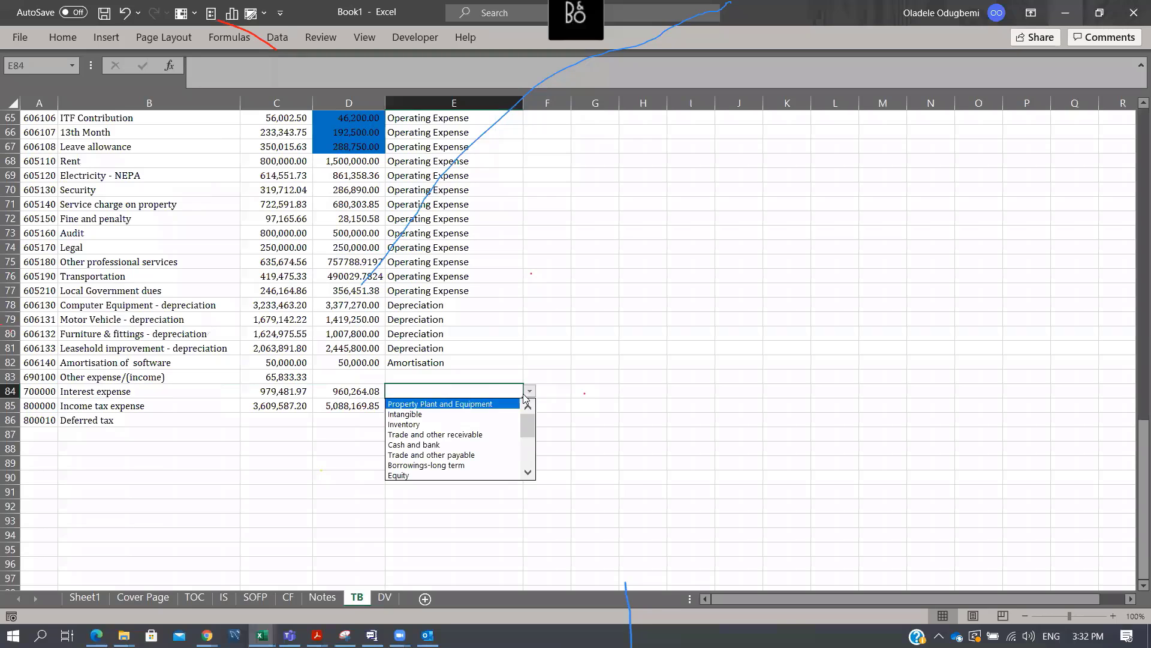
pyautogui.moveTo(527, 433); pyautogui.dragTo(528, 455)
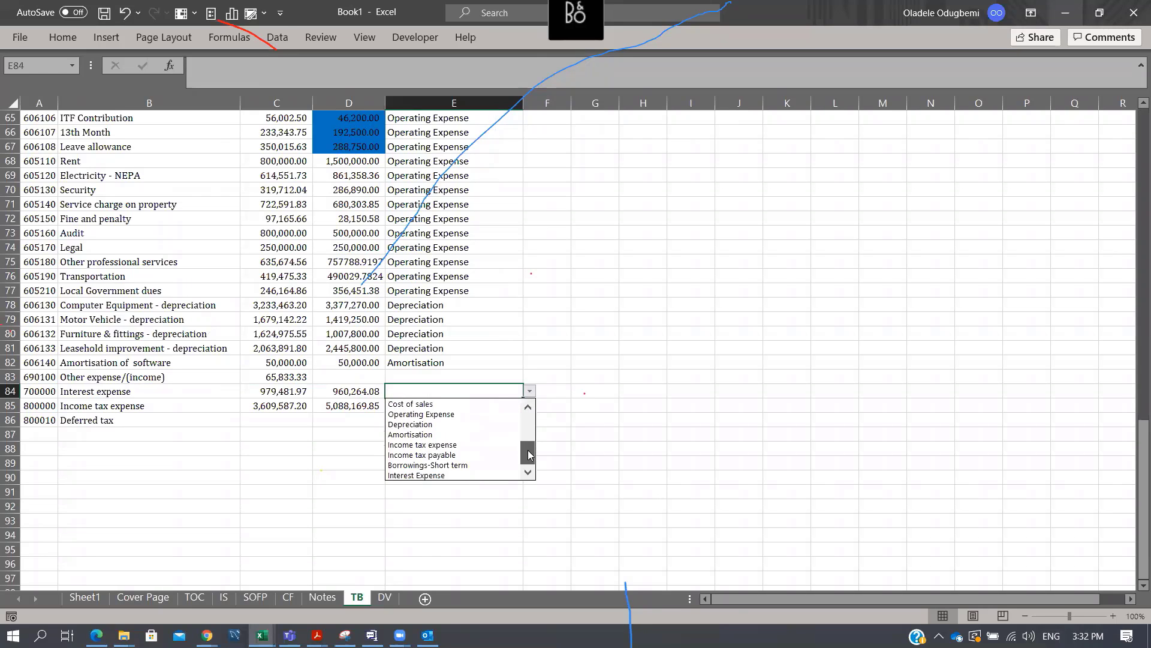
pyautogui.click(420, 475)
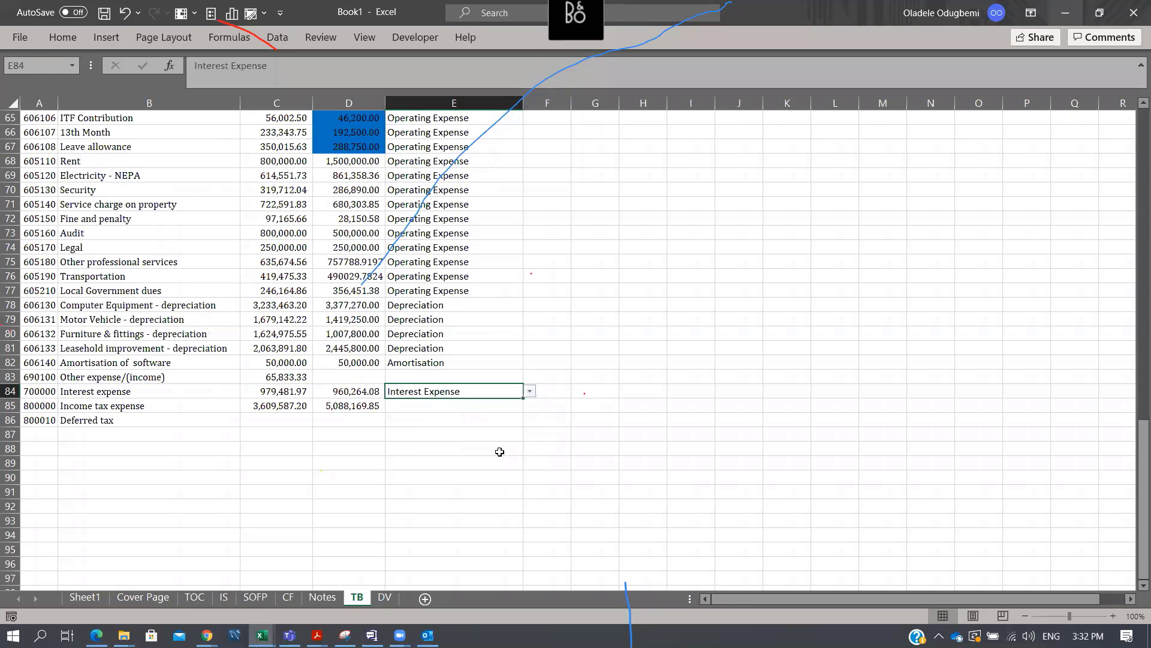
# Classify the Income tax expense account as Income tax expense and copy that classification to Deferred tax
pyautogui.click(442, 407)
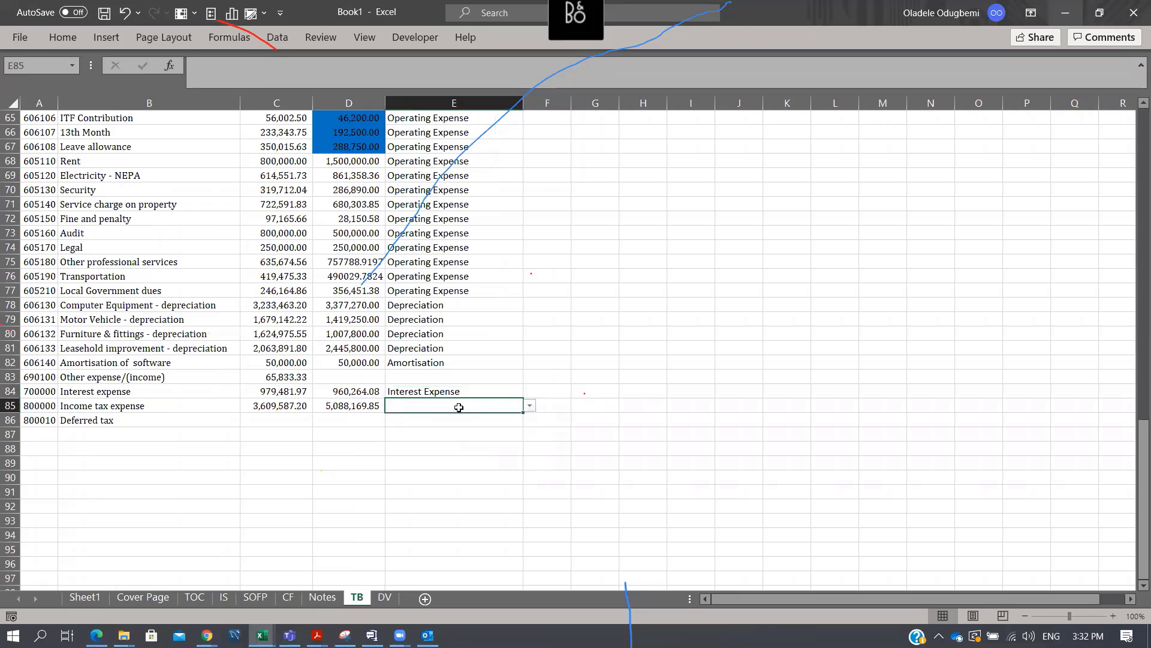
pyautogui.click(530, 405)
pyautogui.moveTo(523, 438); pyautogui.dragTo(523, 476)
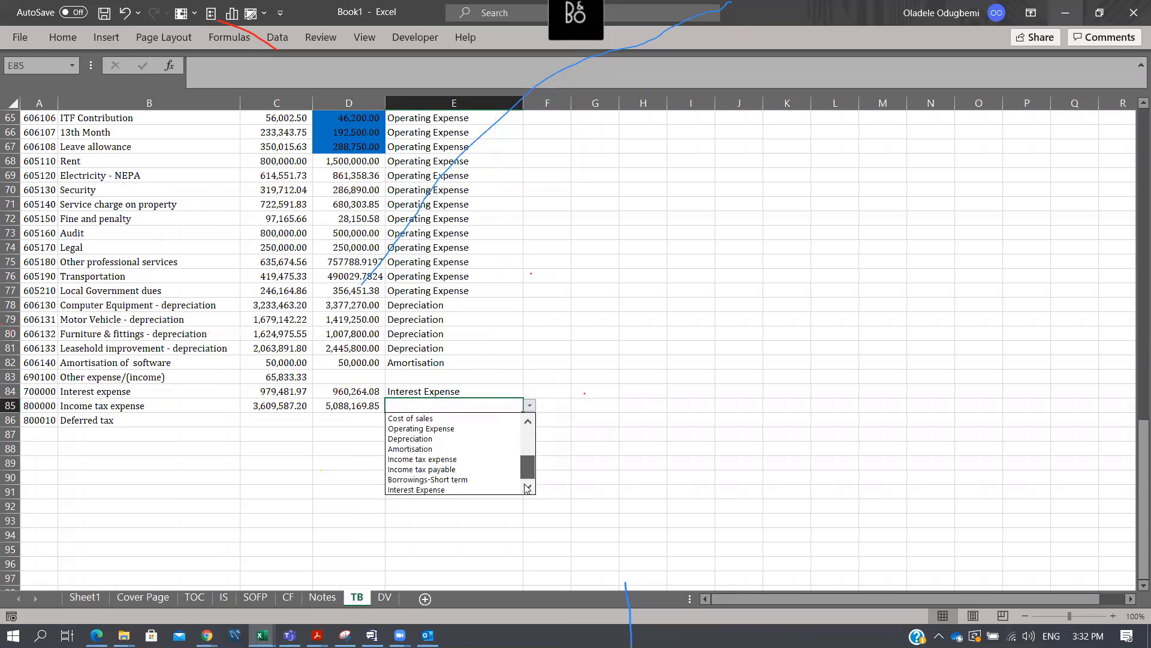
pyautogui.click(483, 459)
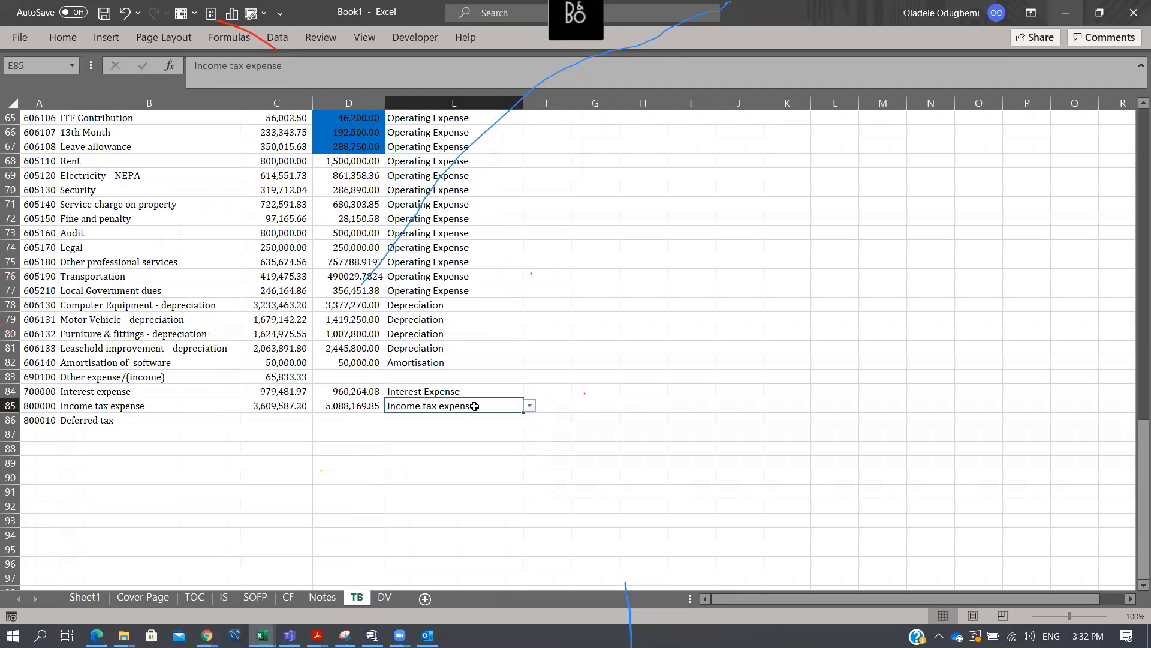
pyautogui.hotkey('ctrl', 'c')
pyautogui.press('Down')
pyautogui.hotkey('ctrl', 'v')
pyautogui.press('Up')
pyautogui.press('Up')
pyautogui.press('Up')
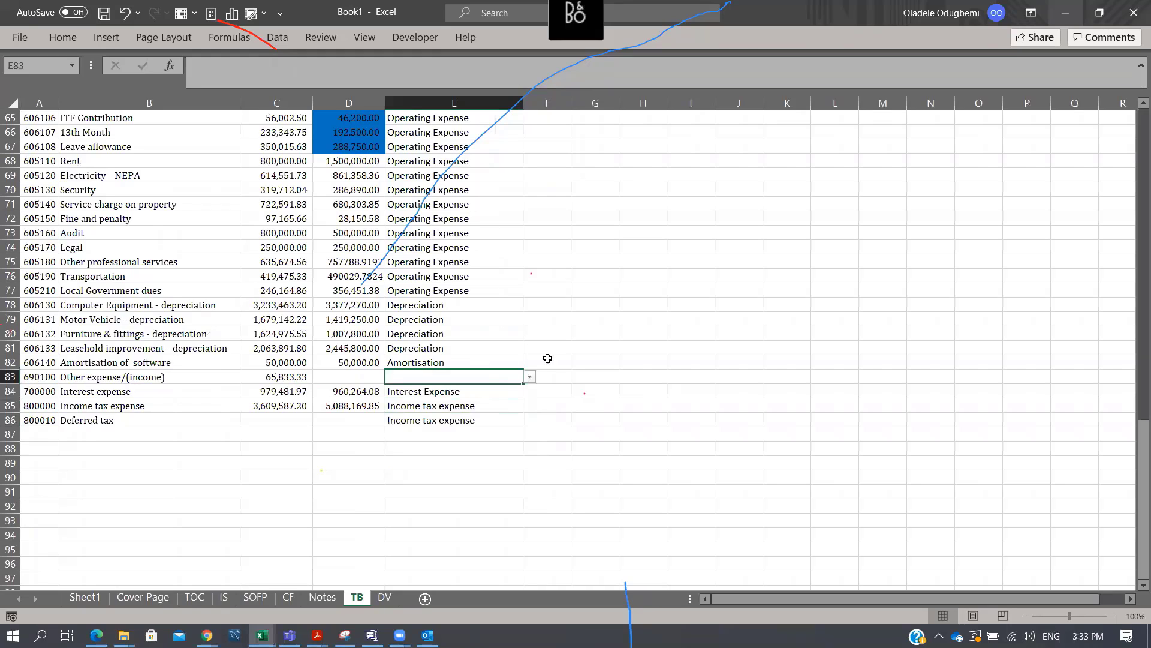
pyautogui.click(530, 379)
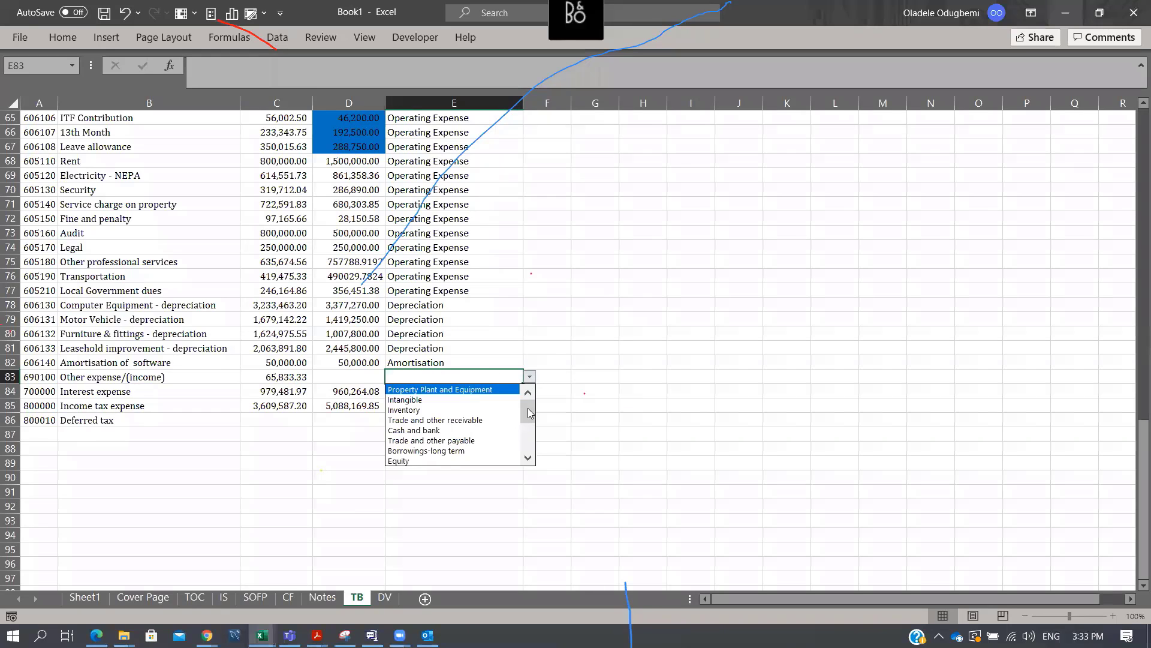
pyautogui.moveTo(524, 422); pyautogui.dragTo(536, 435)
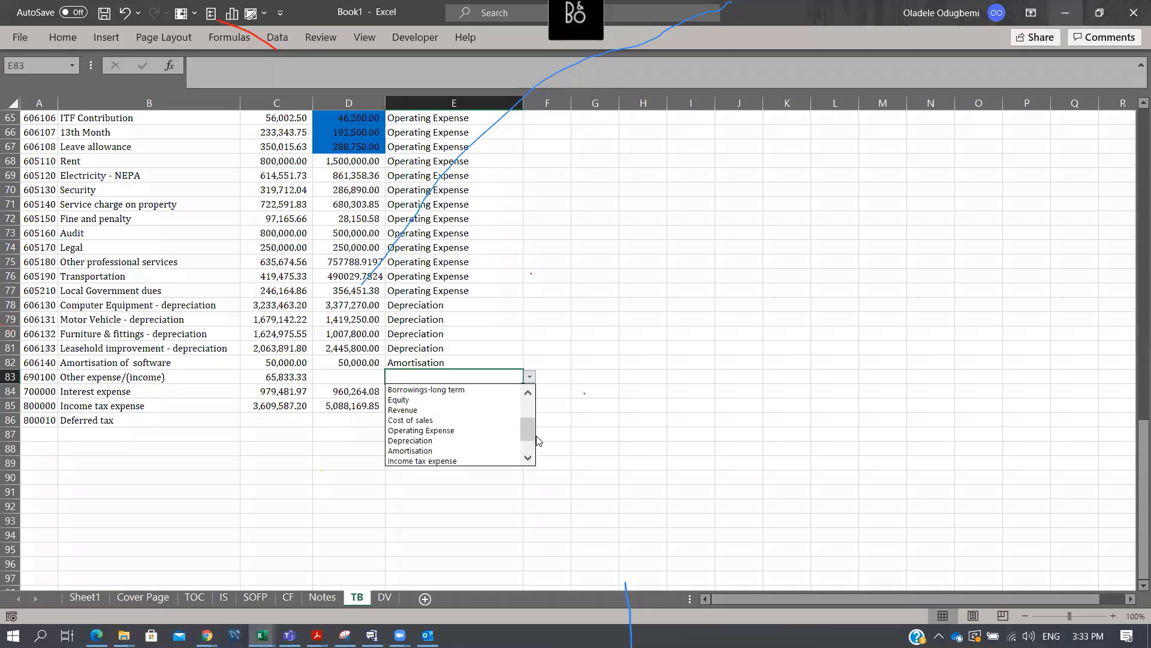
pyautogui.scroll(5, 533, 420)
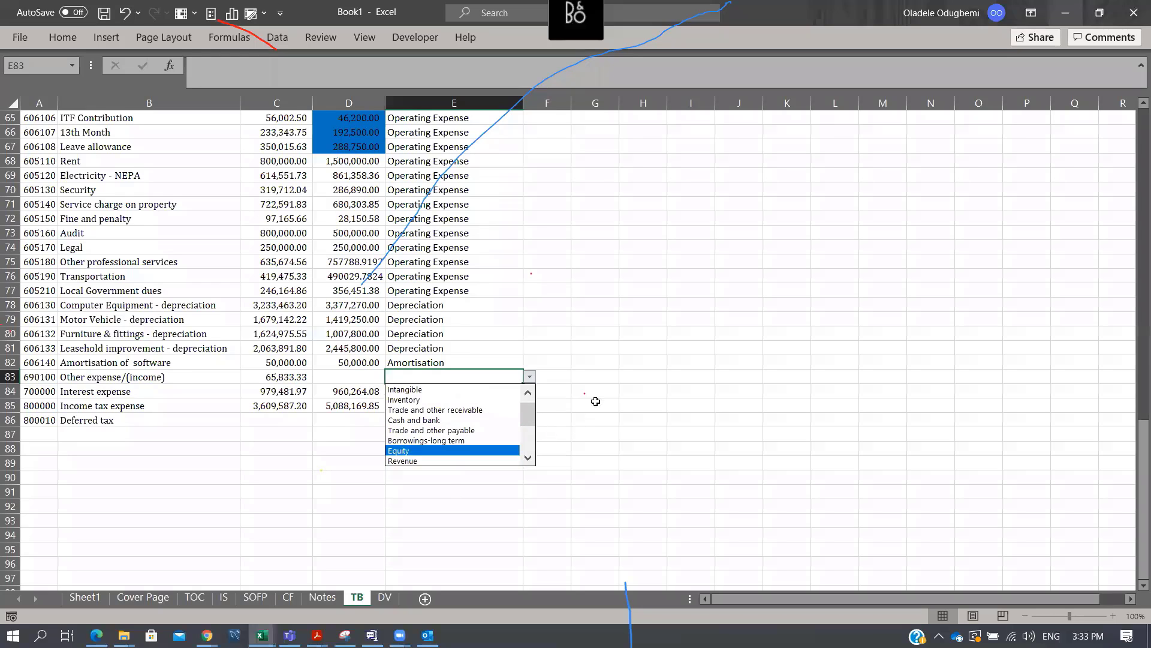
pyautogui.press('Escape')
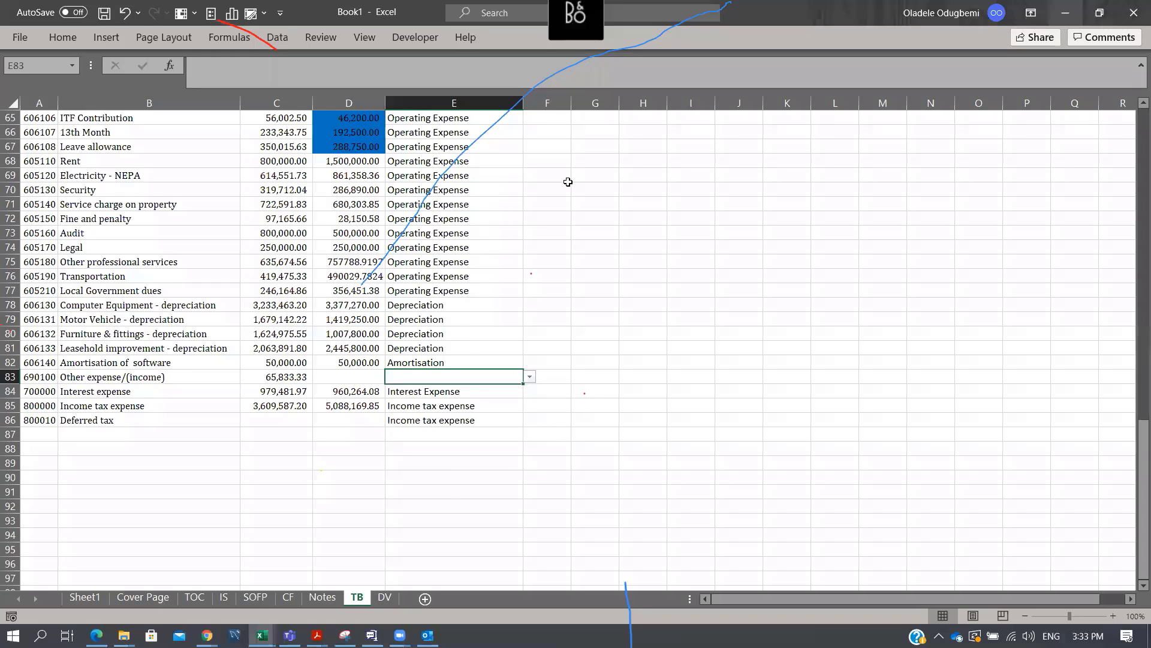
# Add Other Expense/(income) to the DV sheet's classification list in cell E20, below Interest Expense
pyautogui.click(384, 597)
pyautogui.write('Other')
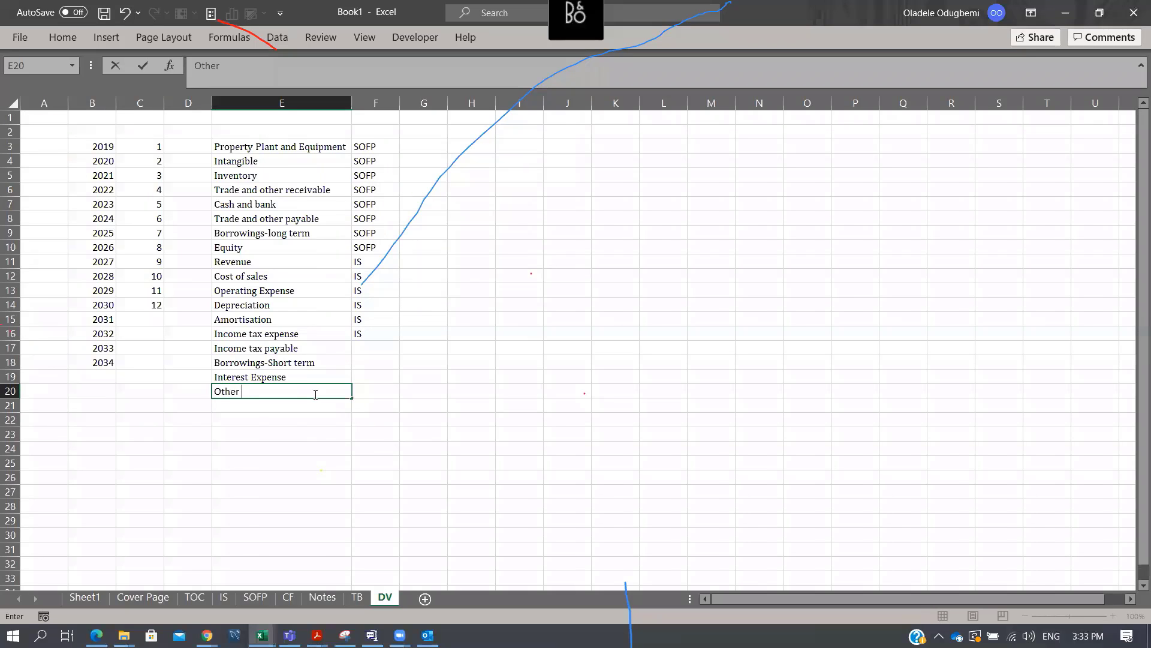
pyautogui.write(' Expn')
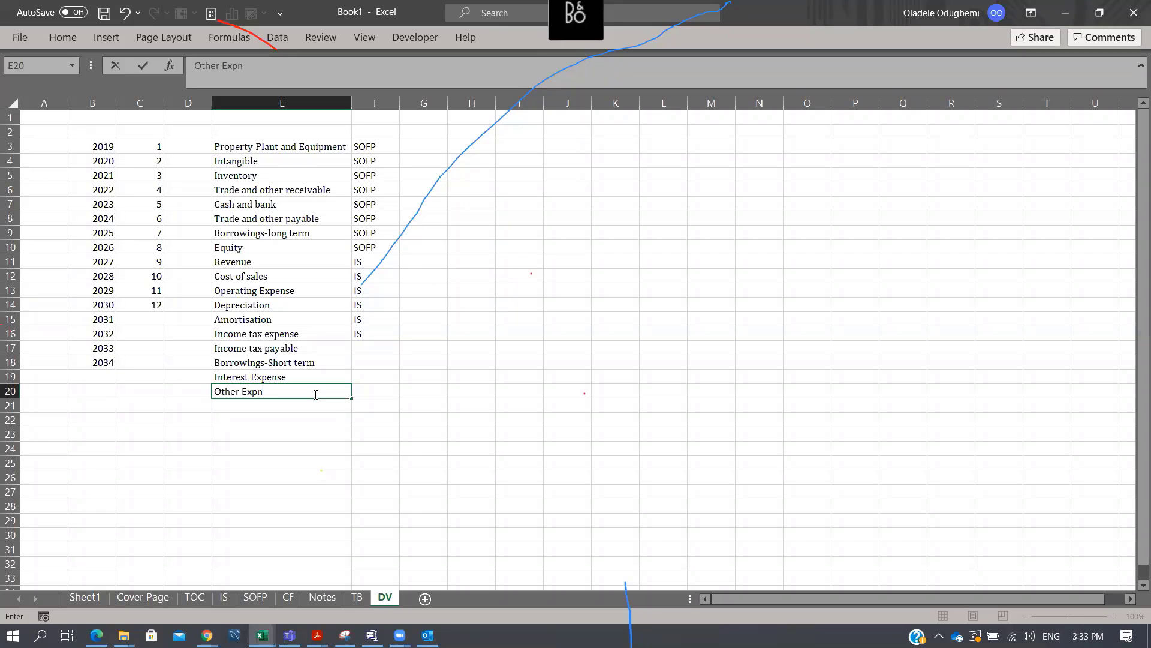
pyautogui.press('BackSpace')
pyautogui.write('ense/(income)')
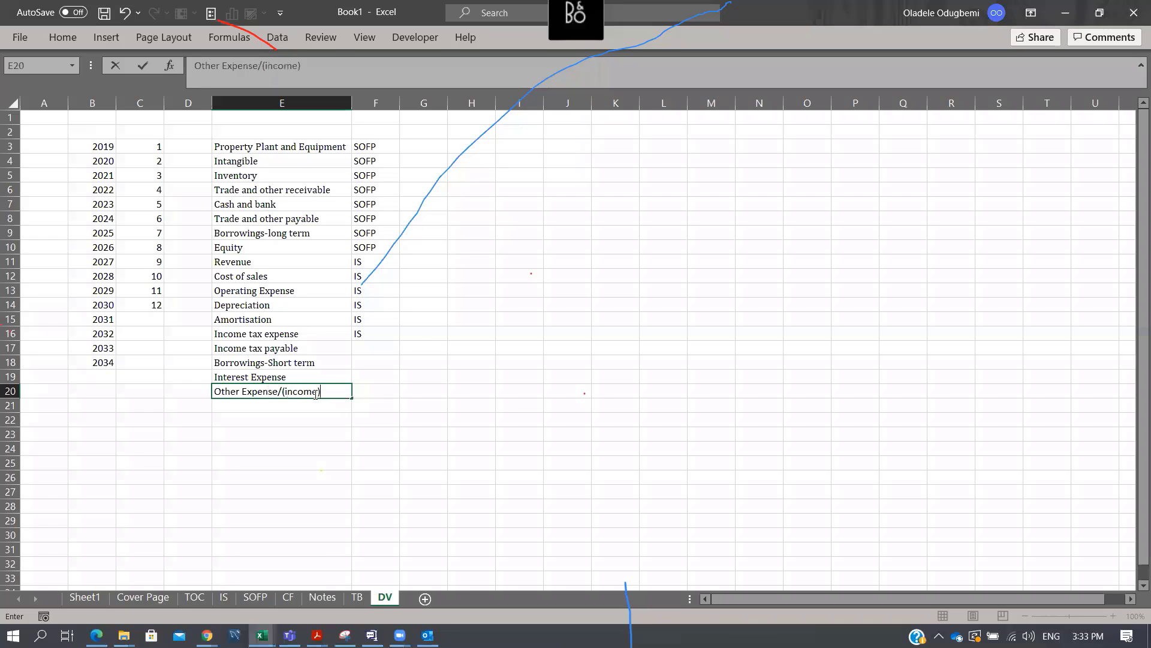
pyautogui.press('Return')
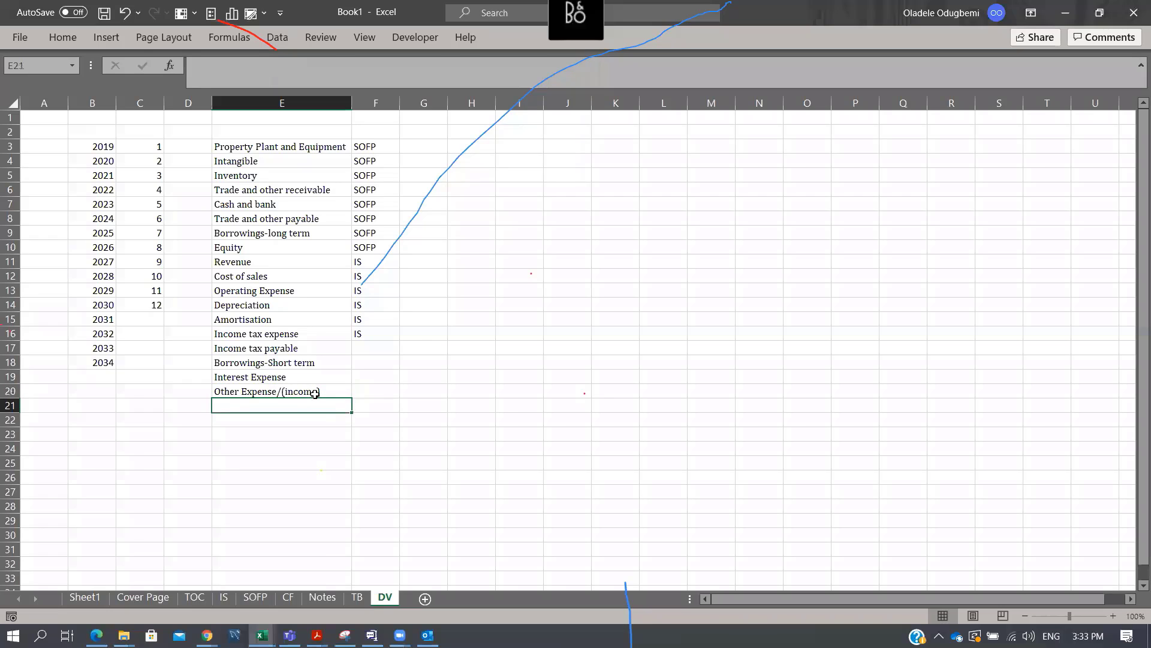
# Set the classification of the Other expense/(income) account in the TB sheet to Other Expense/(income)
pyautogui.click(355, 602)
pyautogui.click(530, 376)
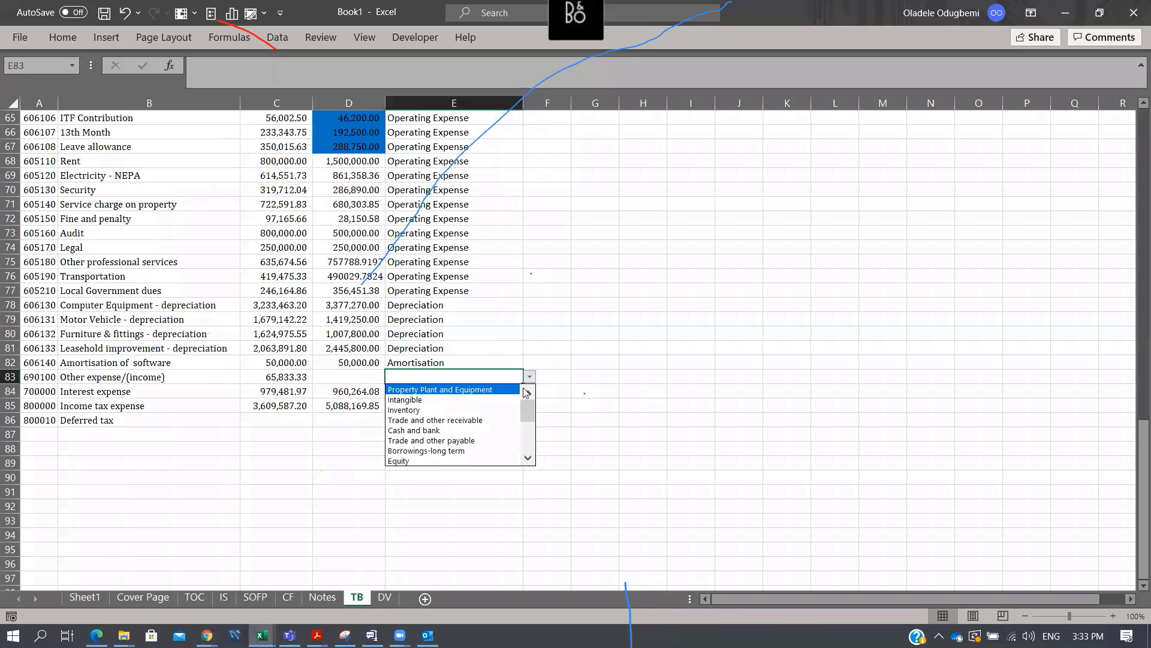
pyautogui.scroll(-4, 522, 411)
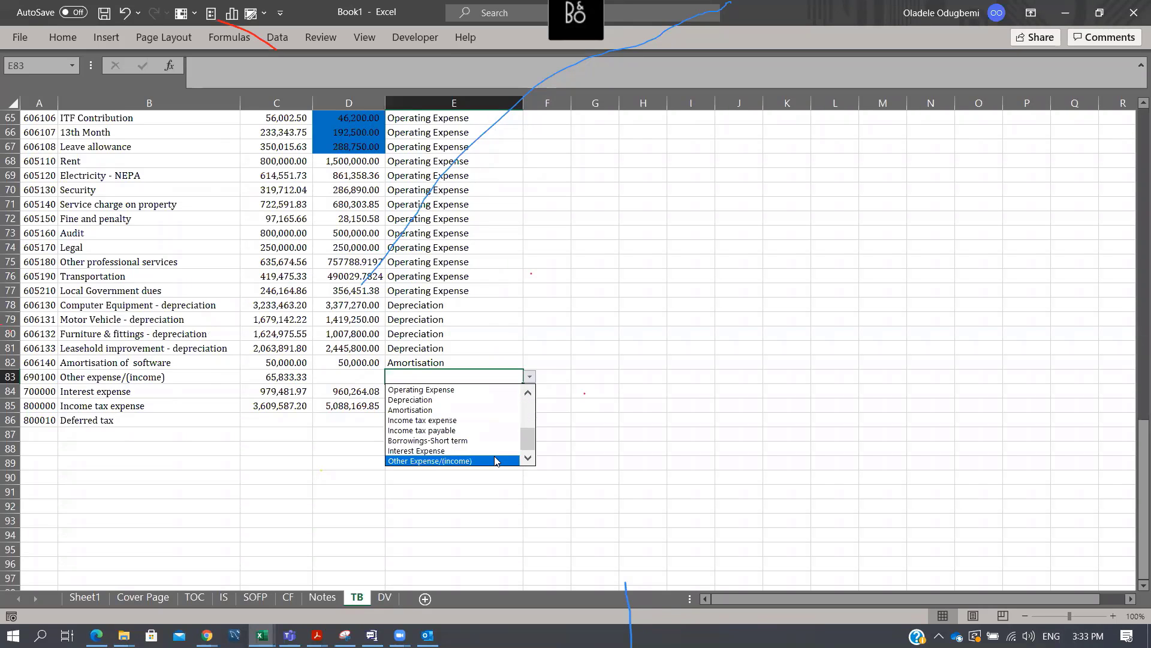
pyautogui.click(495, 461)
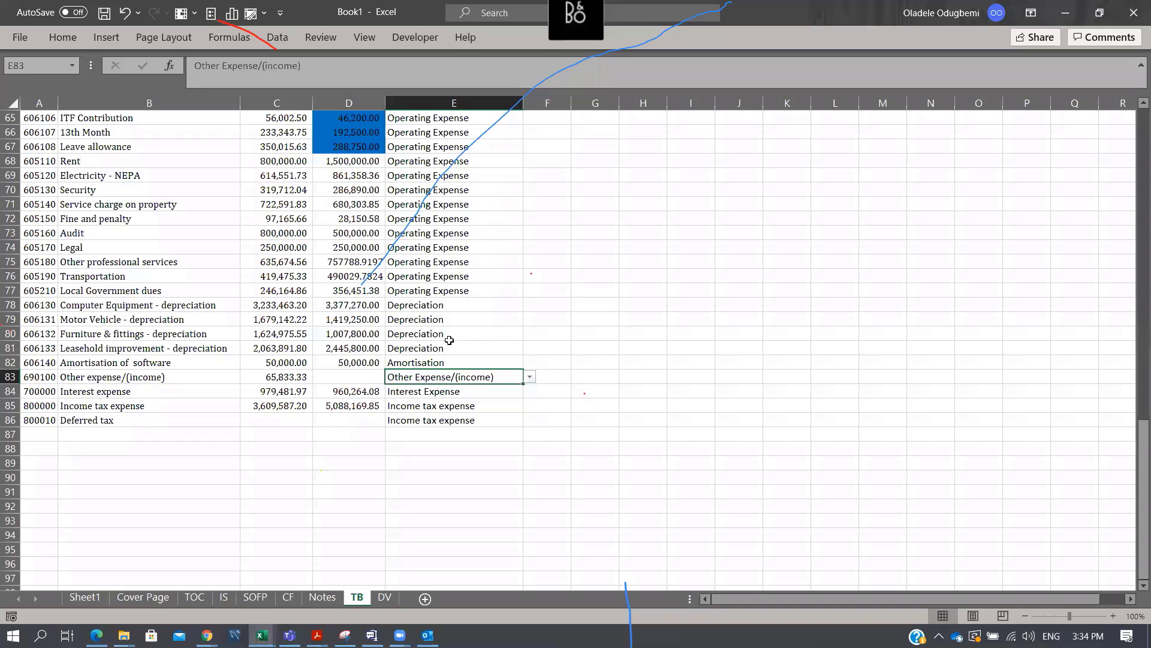
# Write a scratch reporting flow beside the trial balance: TB in G21, Notes in H21, and IS, SOFP and CF in I21 to I23
pyautogui.scroll(17, 449, 340)
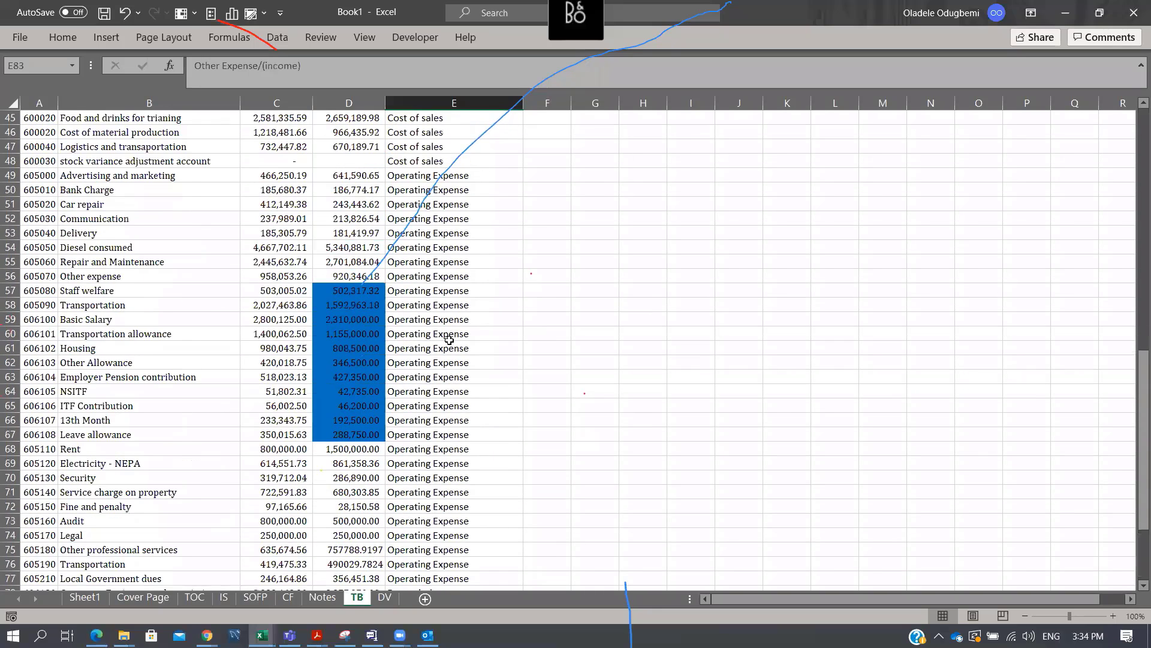
pyautogui.scroll(4, 449, 340)
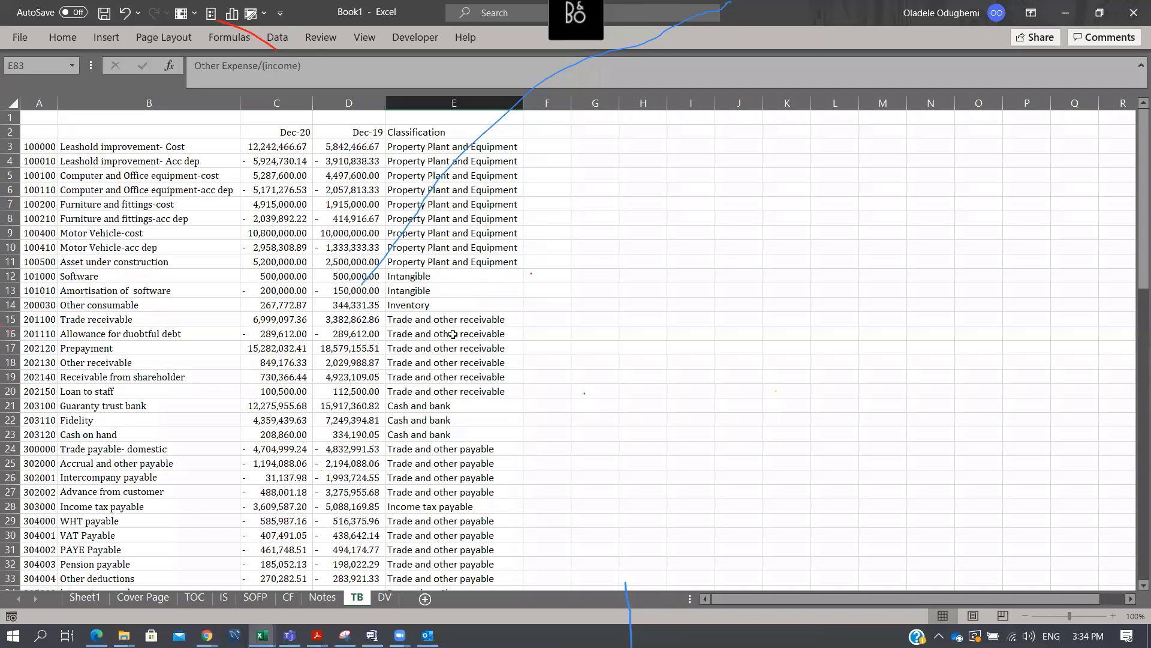
pyautogui.click(594, 405)
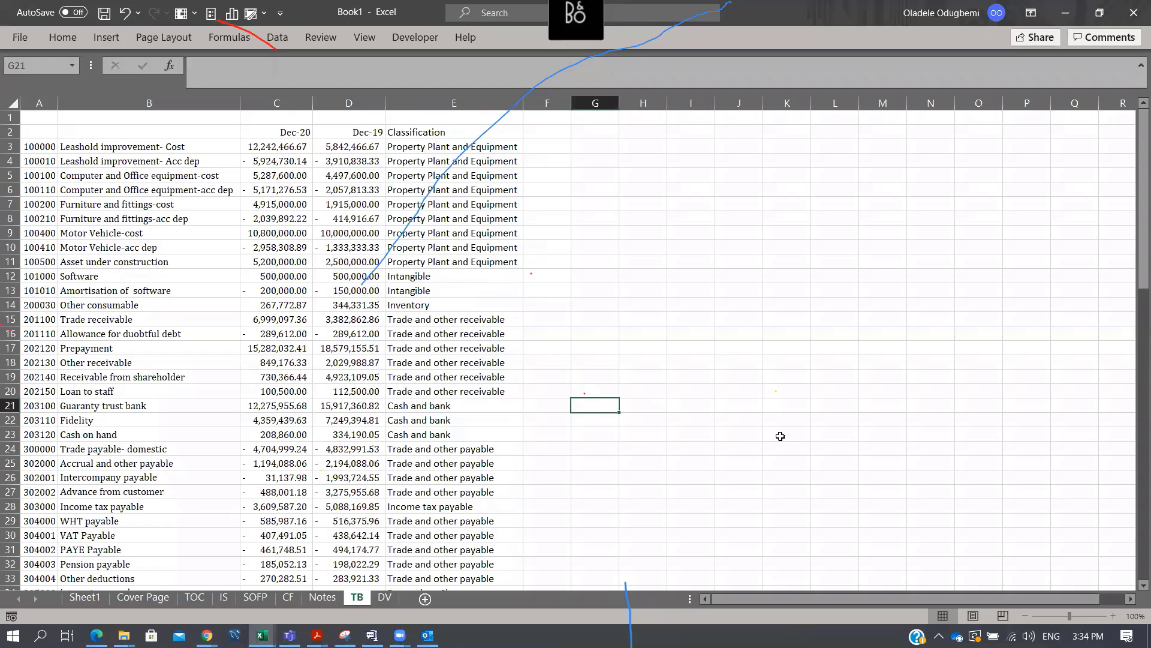
pyautogui.write('TB')
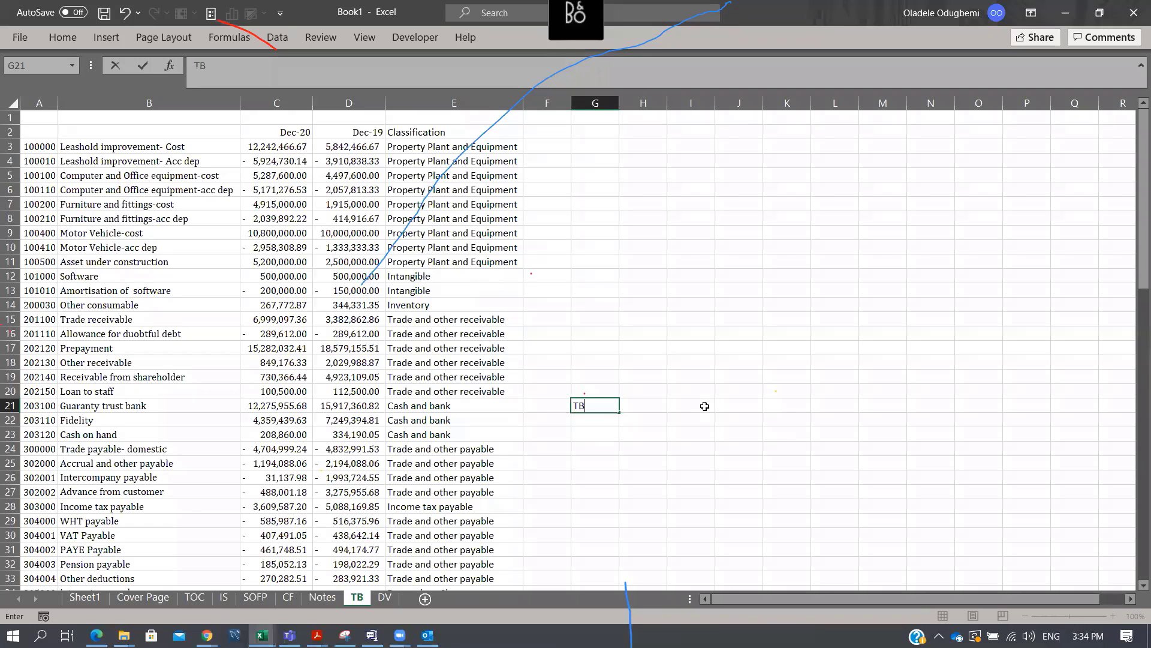
pyautogui.press('Right')
pyautogui.write('Notes')
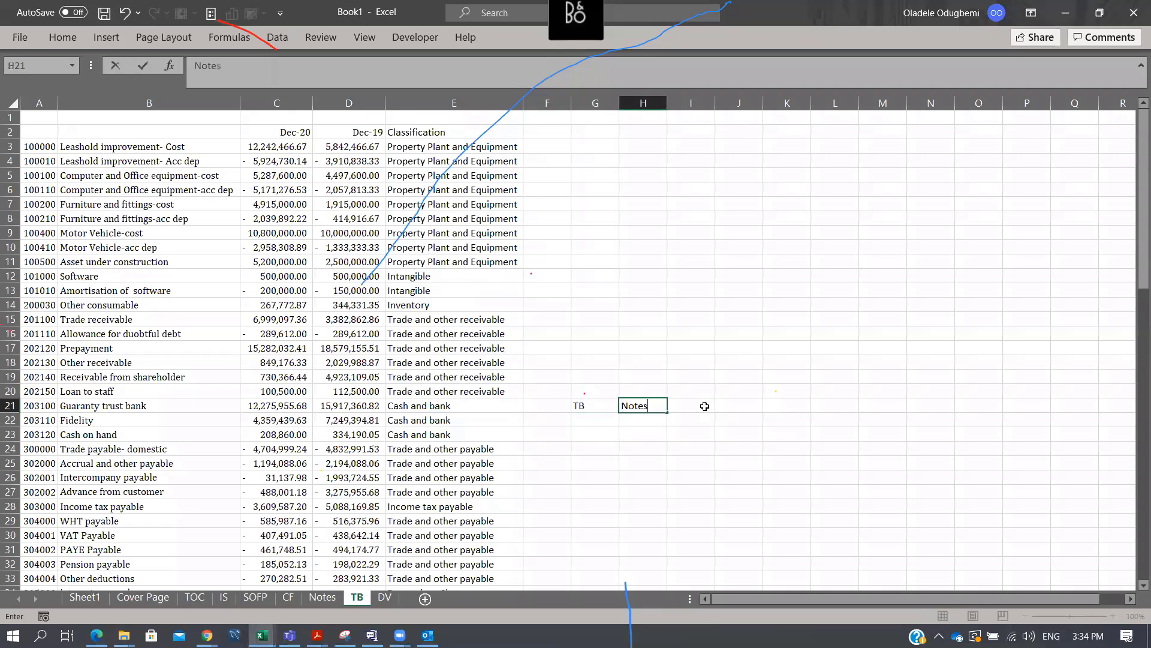
pyautogui.press('Return')
pyautogui.press('Up')
pyautogui.press('Right')
pyautogui.write('IS')
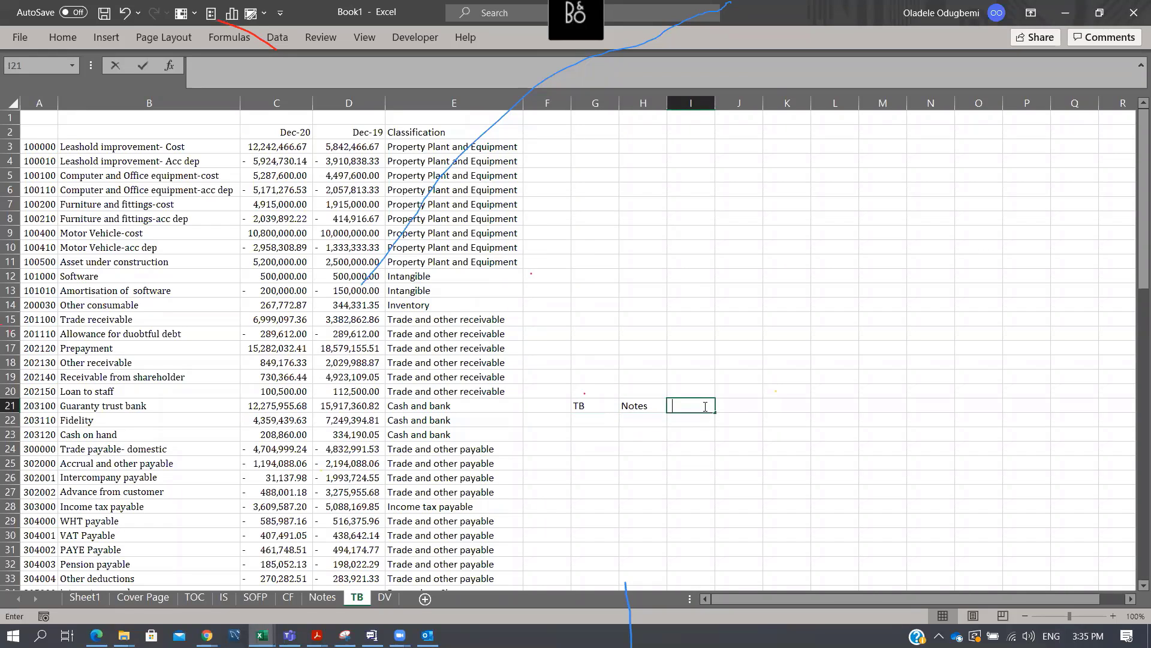
pyautogui.press('Return')
pyautogui.write('SOFP')
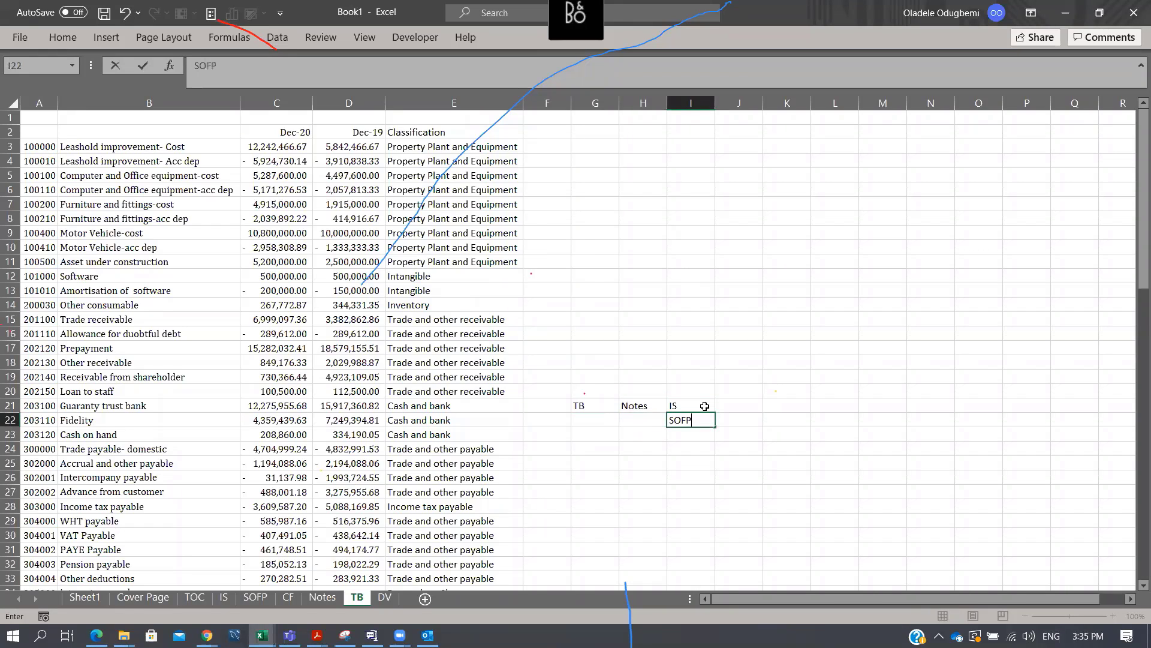
pyautogui.press('Return')
pyautogui.write('CF')
pyautogui.press('Return')
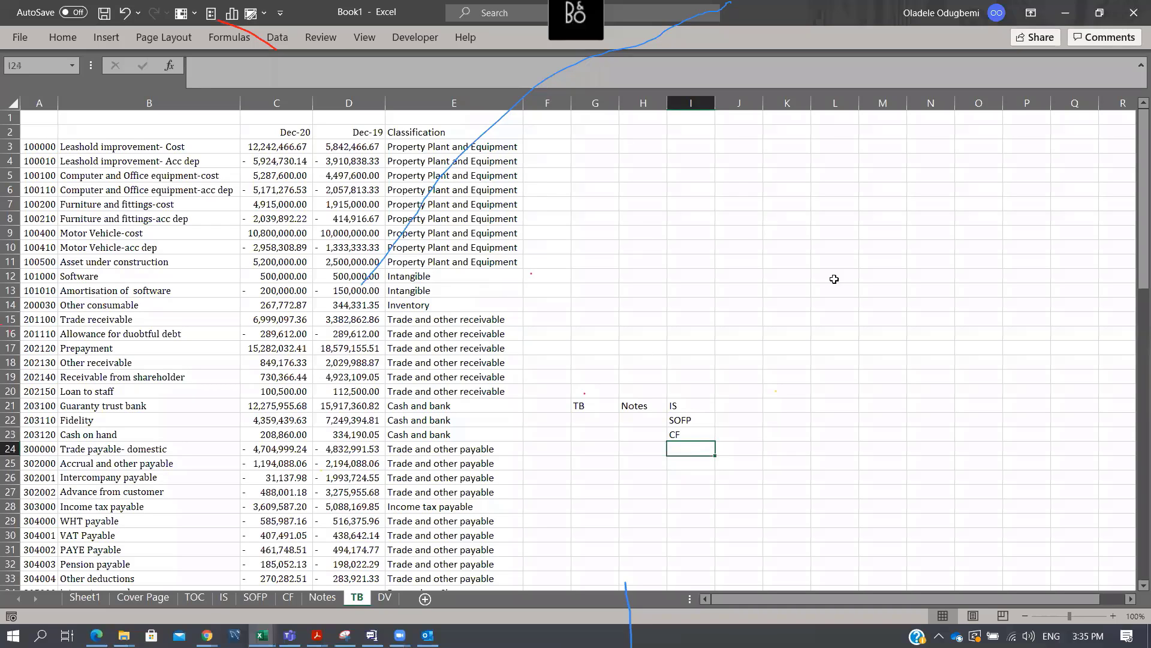
# Clear the scratch reporting flow from cells G19:K26
pyautogui.moveTo(581, 391); pyautogui.dragTo(757, 463)
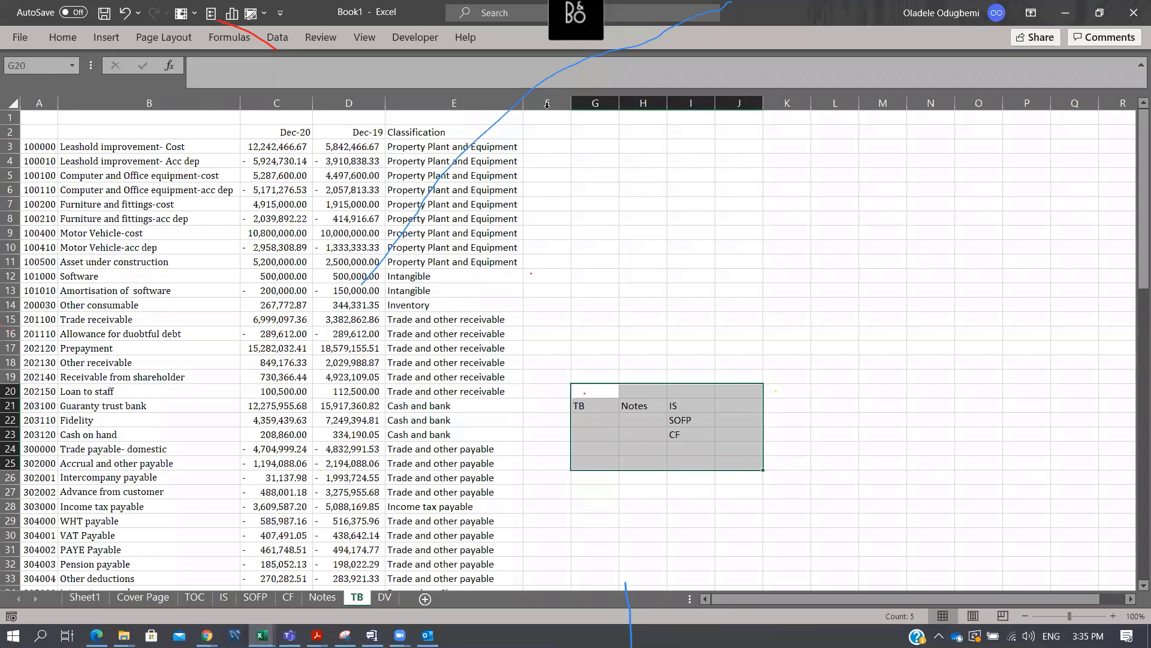
pyautogui.moveTo(580, 372); pyautogui.dragTo(788, 476)
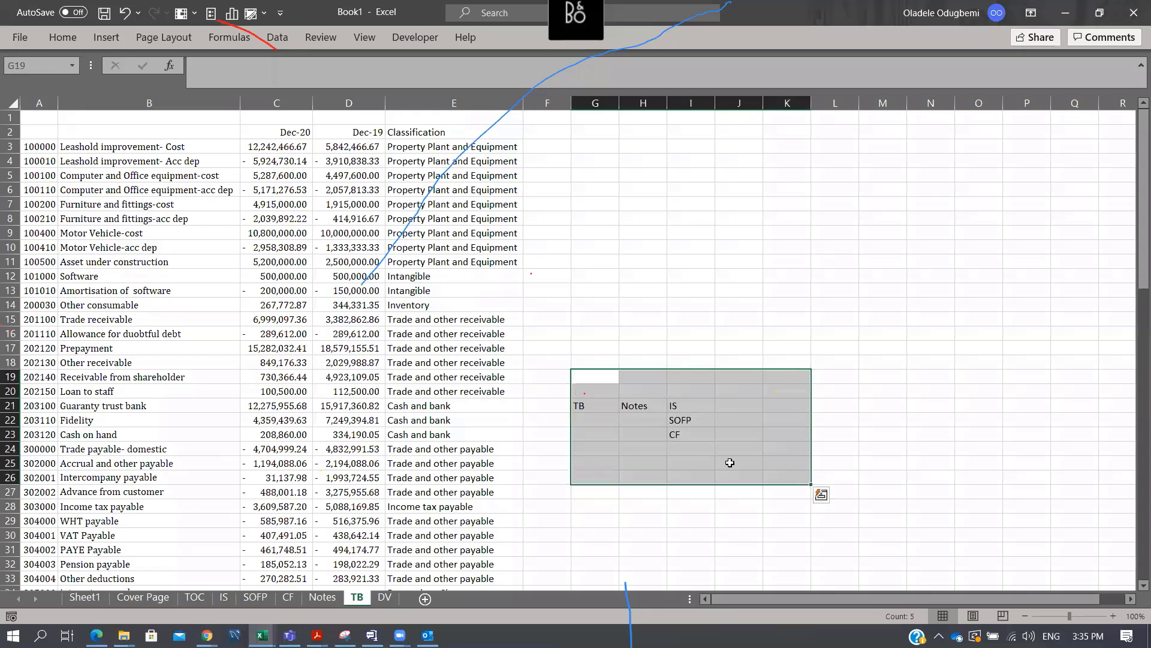
pyautogui.press('Delete')
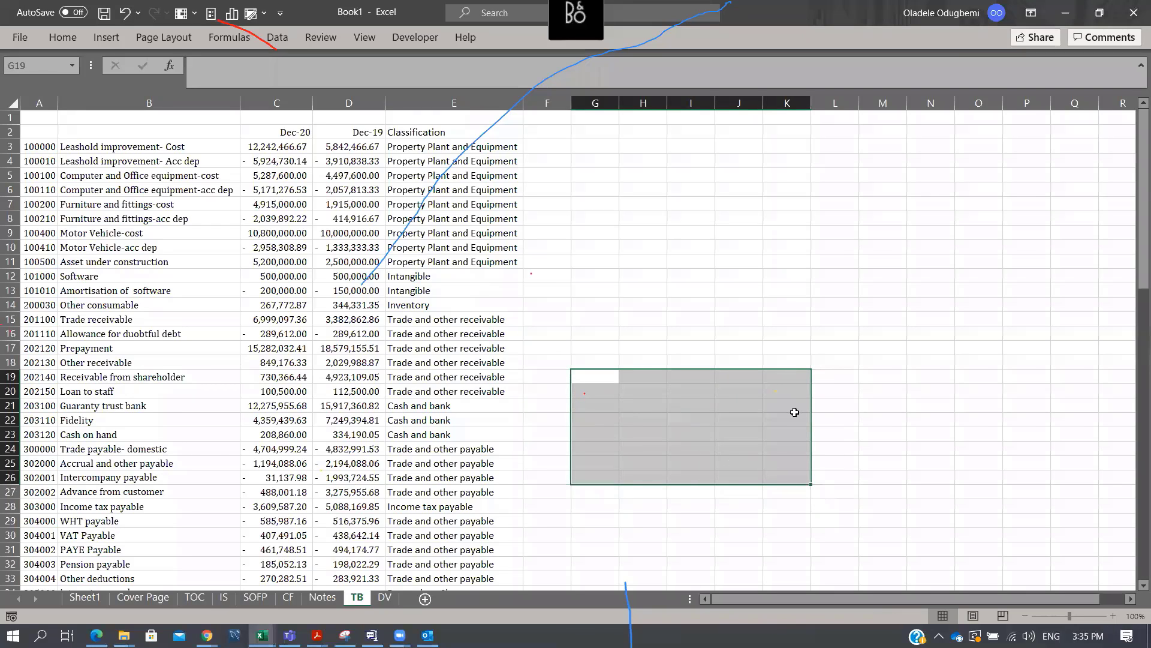
# Enter 1 in cell F1 and add the headings SOFP/IS in F2 and A/L/E in G2 beside the Classification column
pyautogui.click(453, 103)
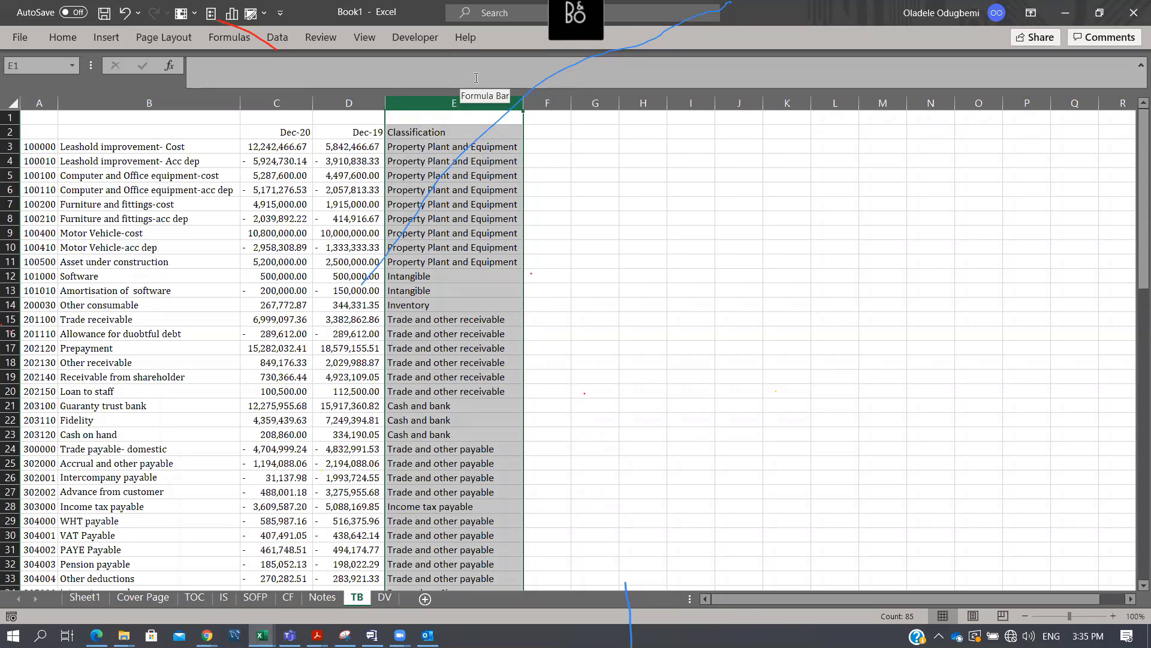
pyautogui.click(539, 121)
pyautogui.write('C')
pyautogui.press('BackSpace')
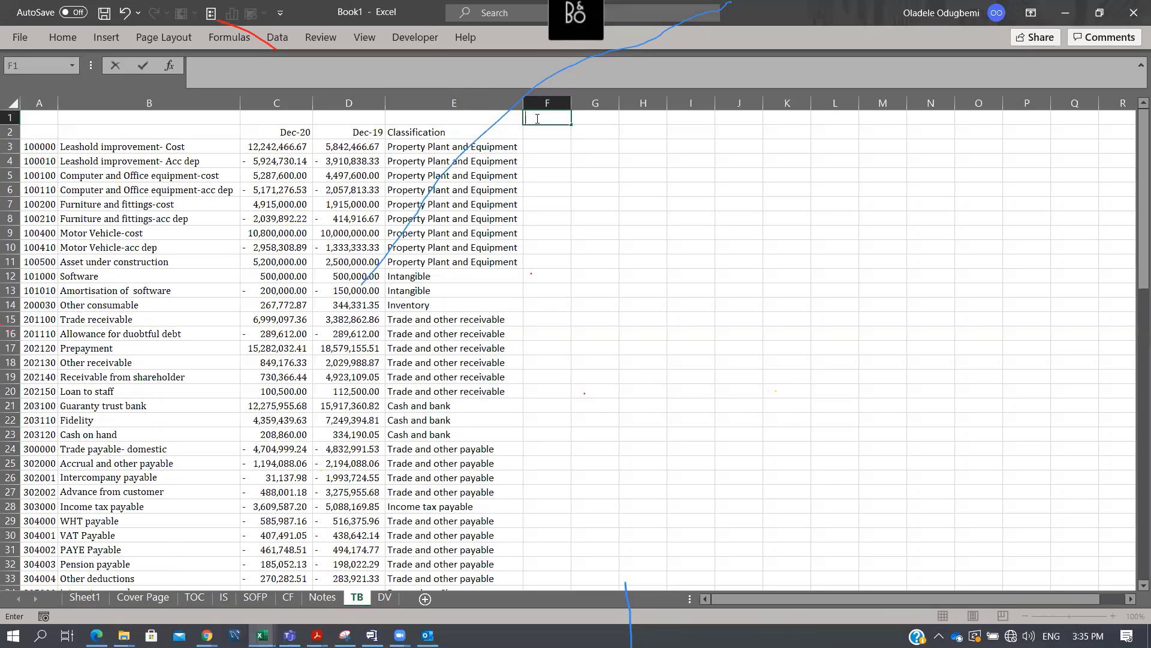
pyautogui.write('1')
pyautogui.press('Return')
pyautogui.press('Up')
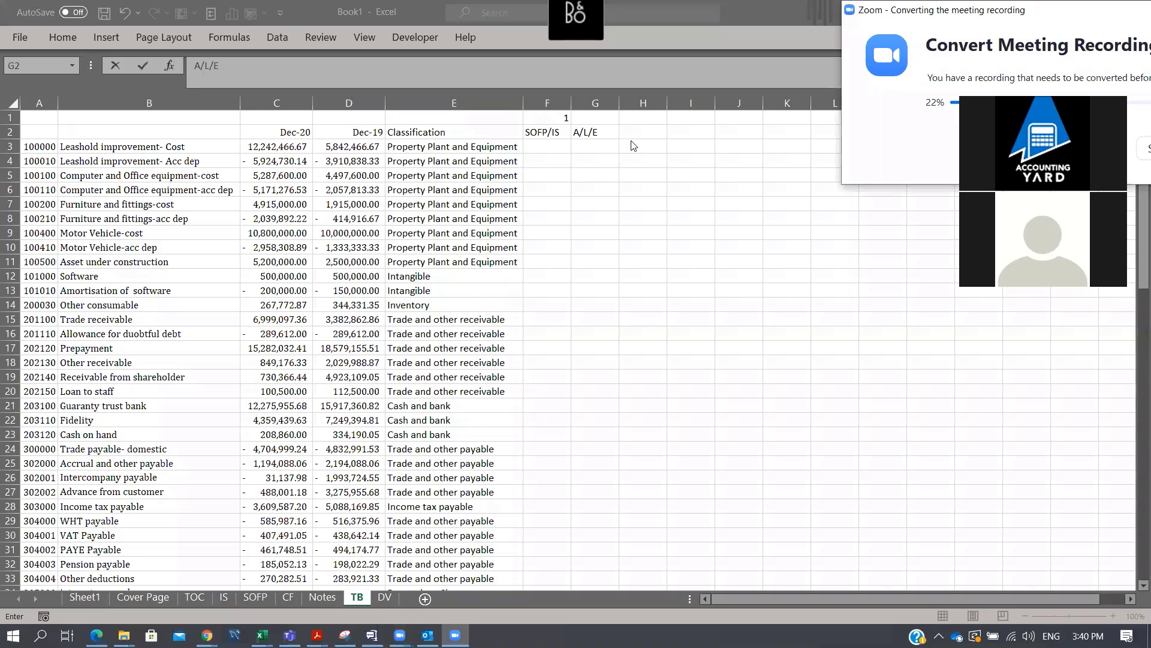
pyautogui.click(560, 122)
pyautogui.press('Return')
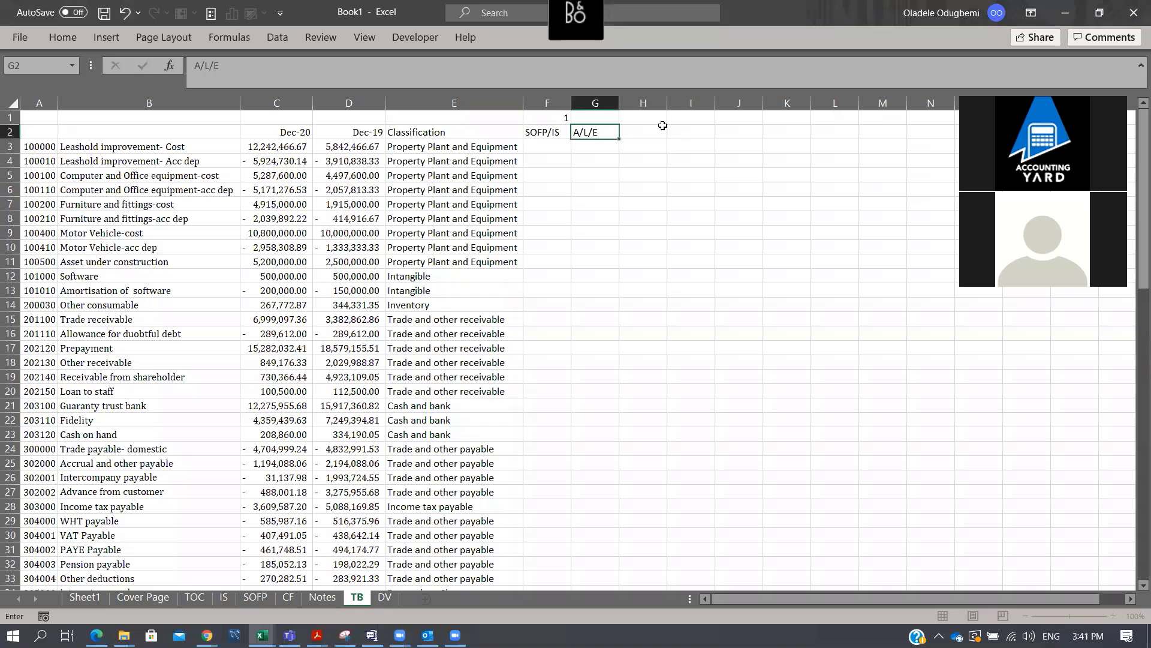
# Extend the heading in cell G2 to A/L/E/R/C
pyautogui.press('Left')
pyautogui.press('Up')
pyautogui.press('Right')
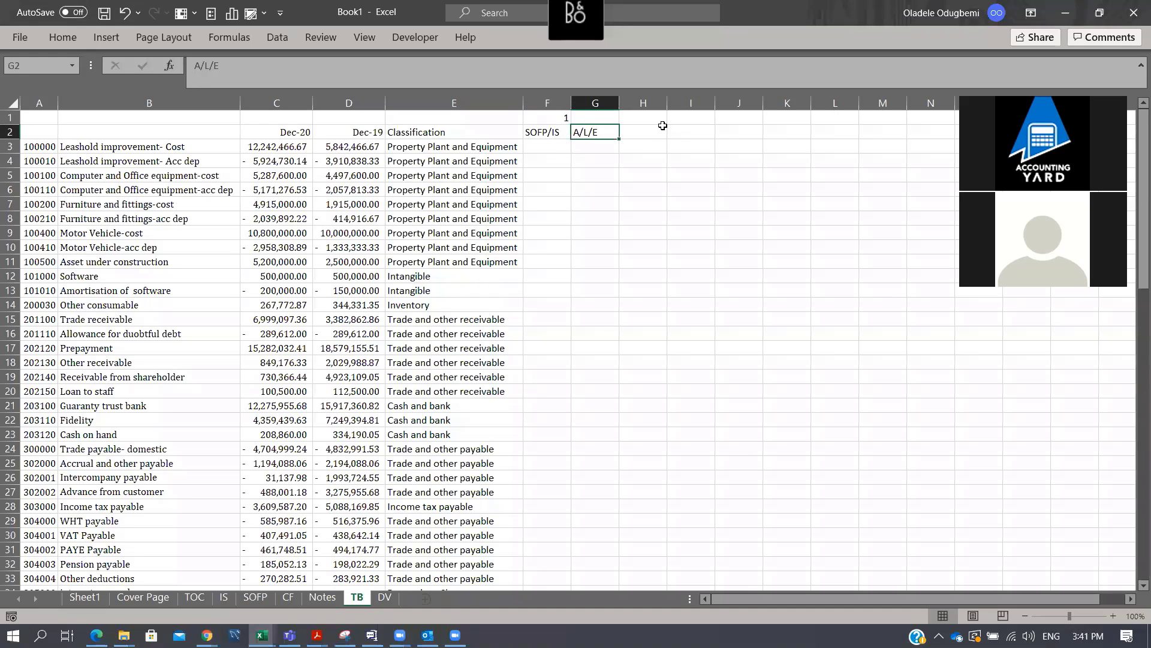
pyautogui.press('F2')
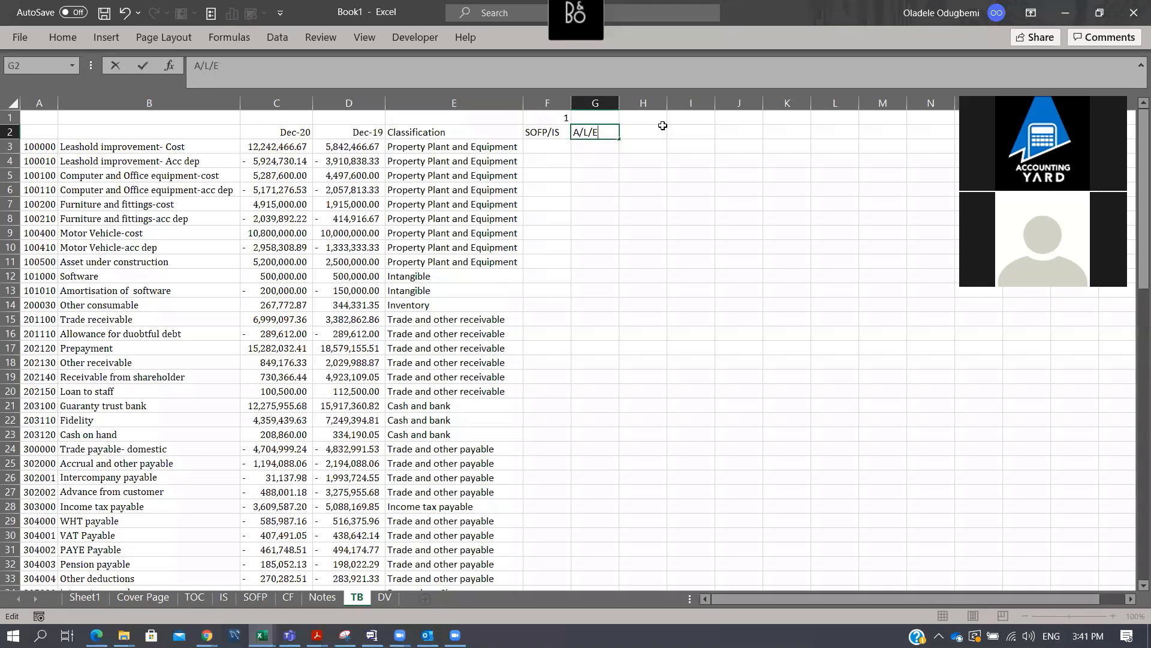
pyautogui.write('/R/C')
pyautogui.press('Return')
pyautogui.press('Up')
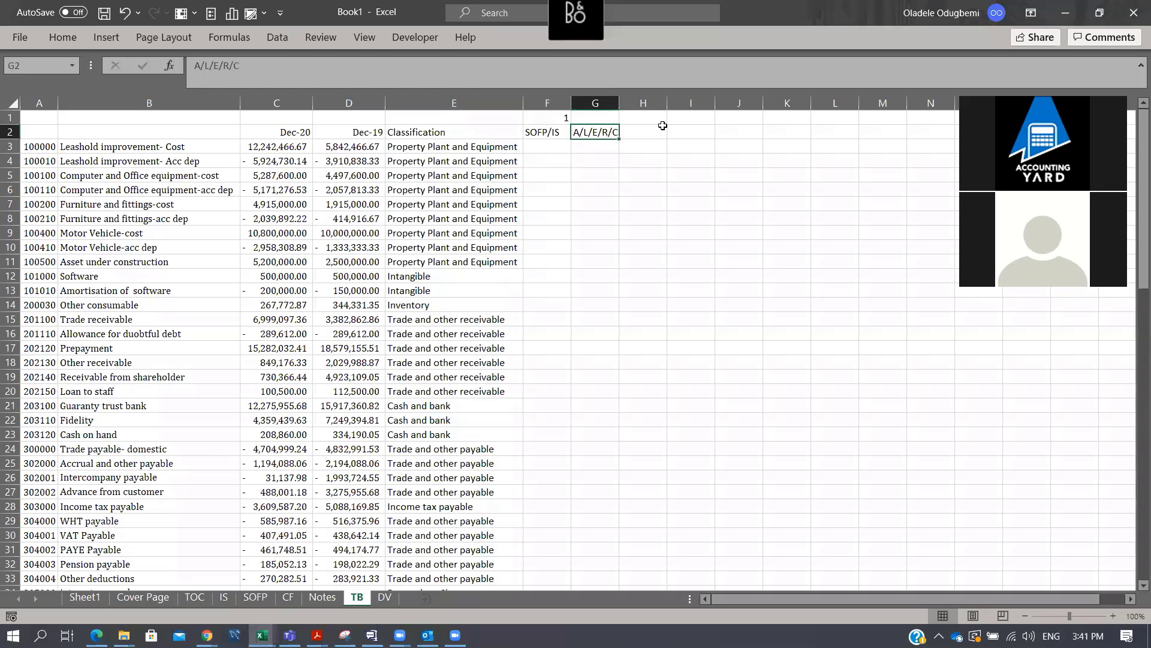
# Add the heading CA?NCA in cell H2
pyautogui.click(663, 126)
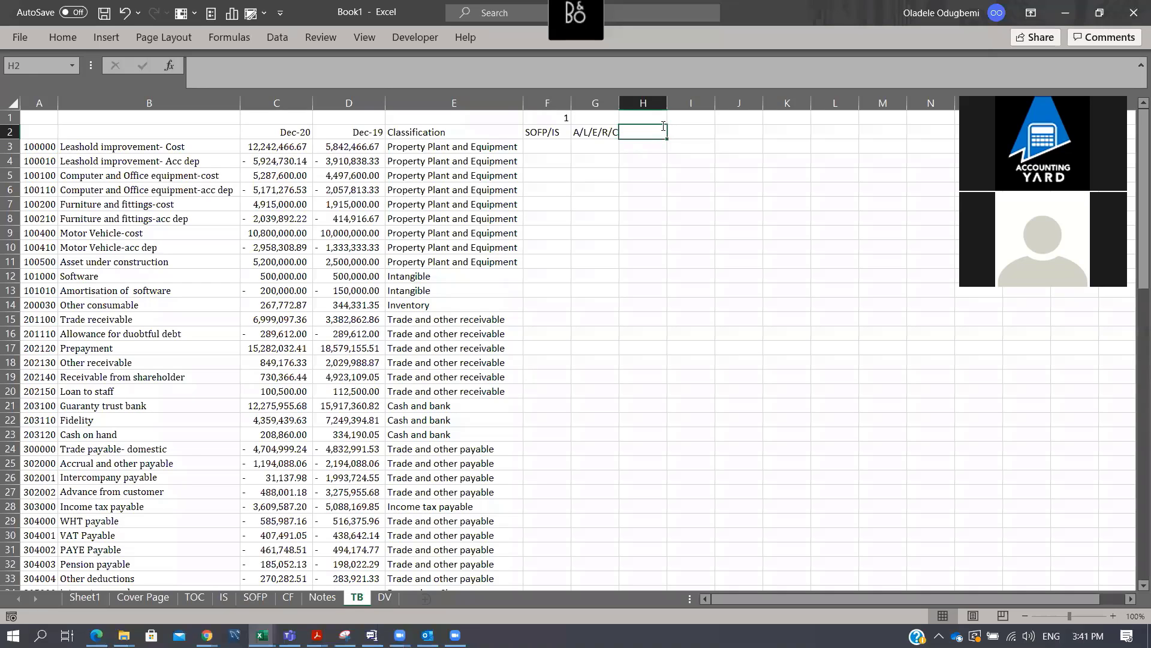
pyautogui.write('N')
pyautogui.press('BackSpace')
pyautogui.write('CA')
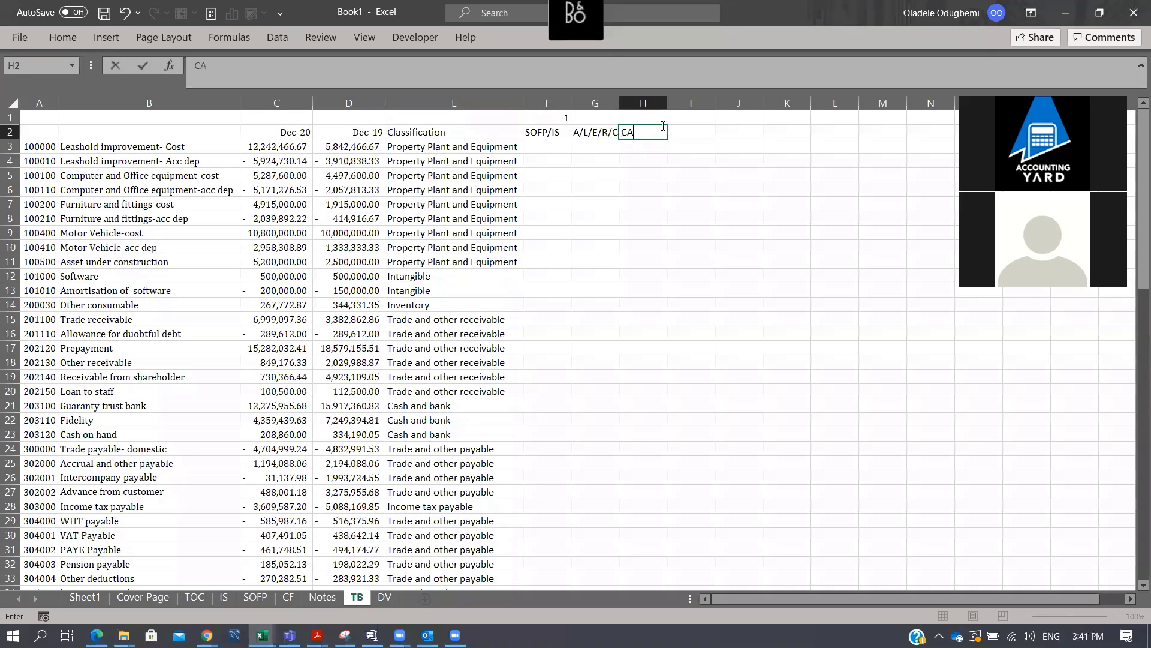
pyautogui.write('?NCA')
pyautogui.press('Return')
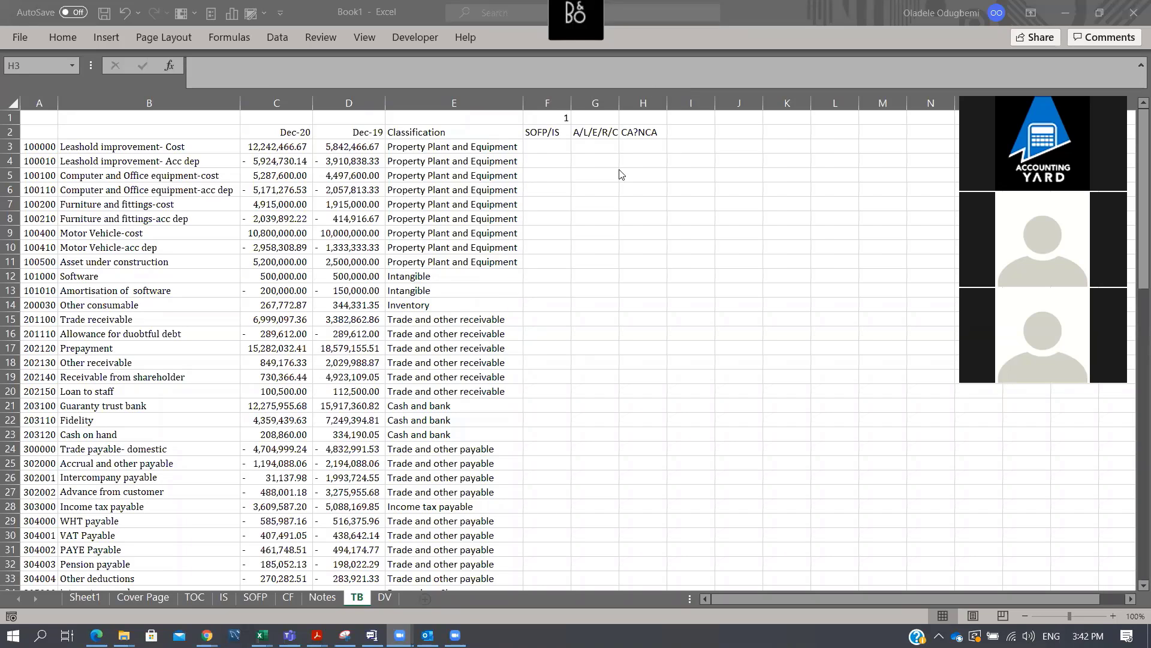
# Copy the classifications in E3:E86 into the SOFP/IS column starting at F3 and fit column F to its contents
pyautogui.click(444, 146)
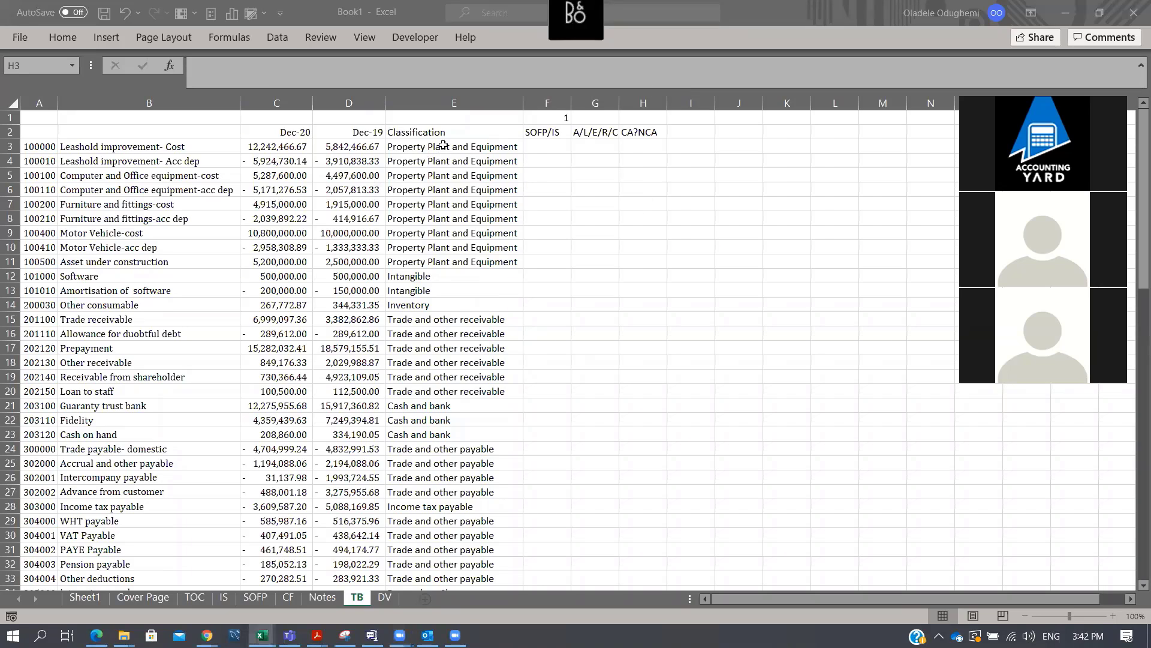
pyautogui.press('Escape')
pyautogui.press('Left')
pyautogui.press('Left')
pyautogui.press('Left')
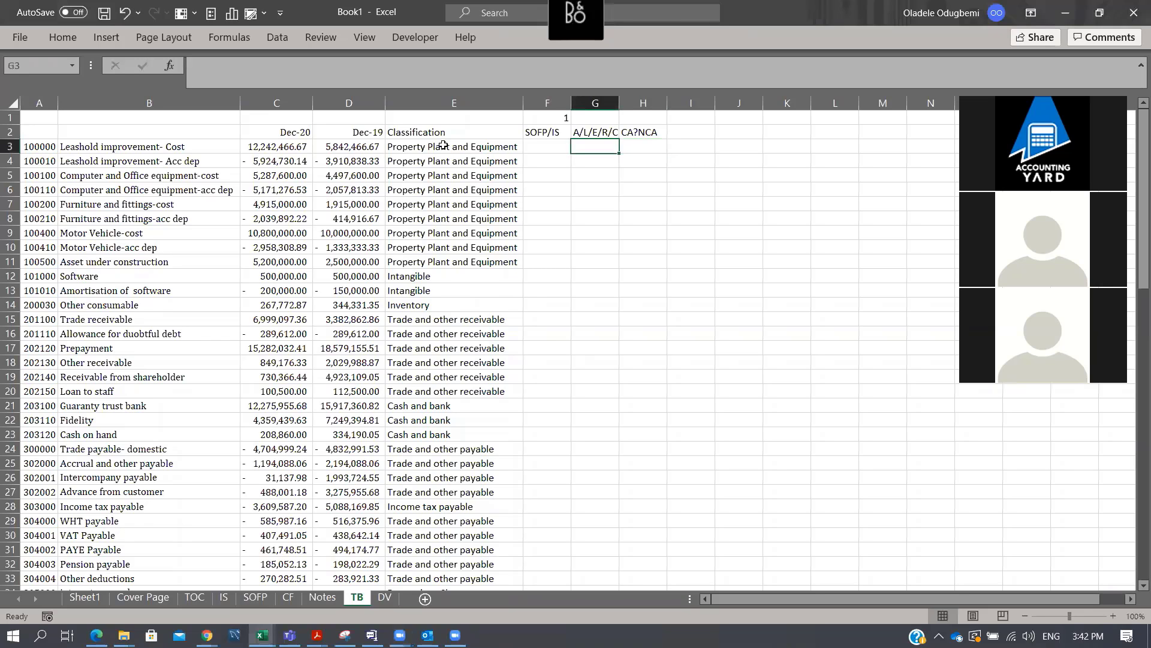
pyautogui.hotkey('ctrl', 'shift', 'Down')
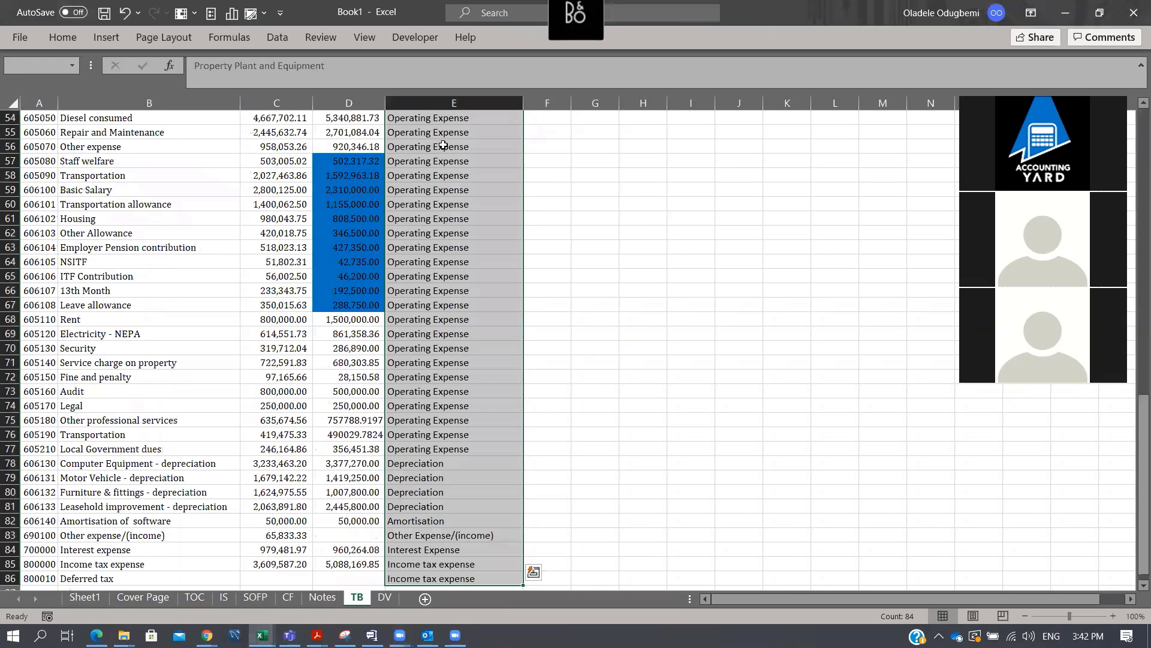
pyautogui.hotkey('ctrl', 'c')
pyautogui.hotkey('ctrl', 'Up')
pyautogui.press('Right')
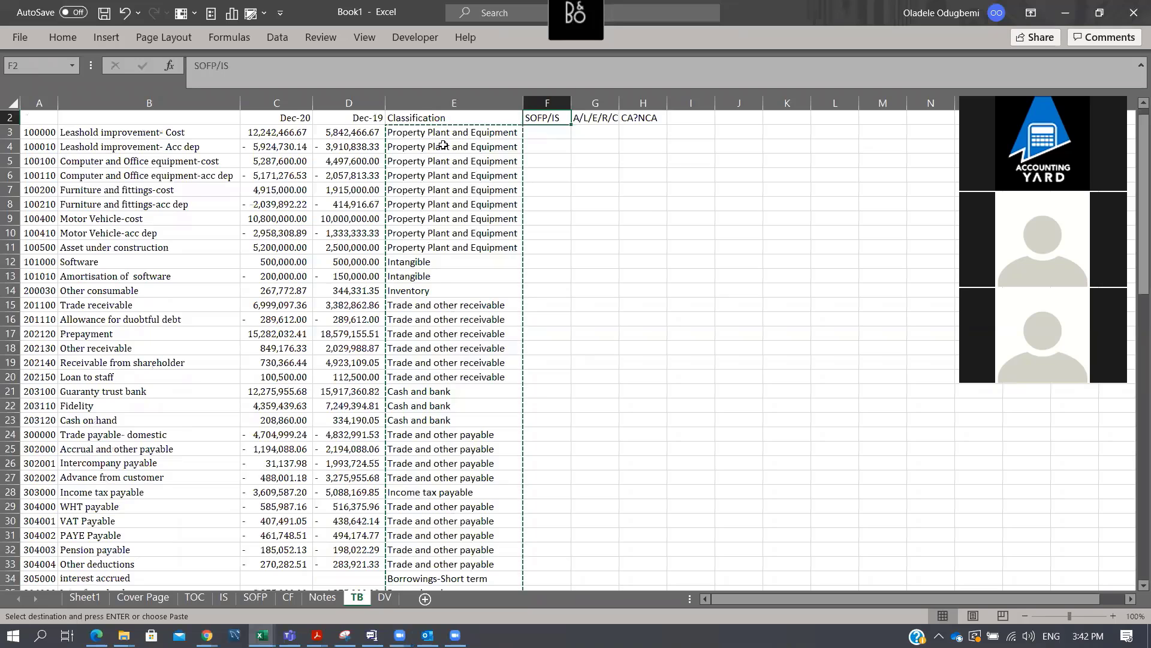
pyautogui.press('Down')
pyautogui.press('Return')
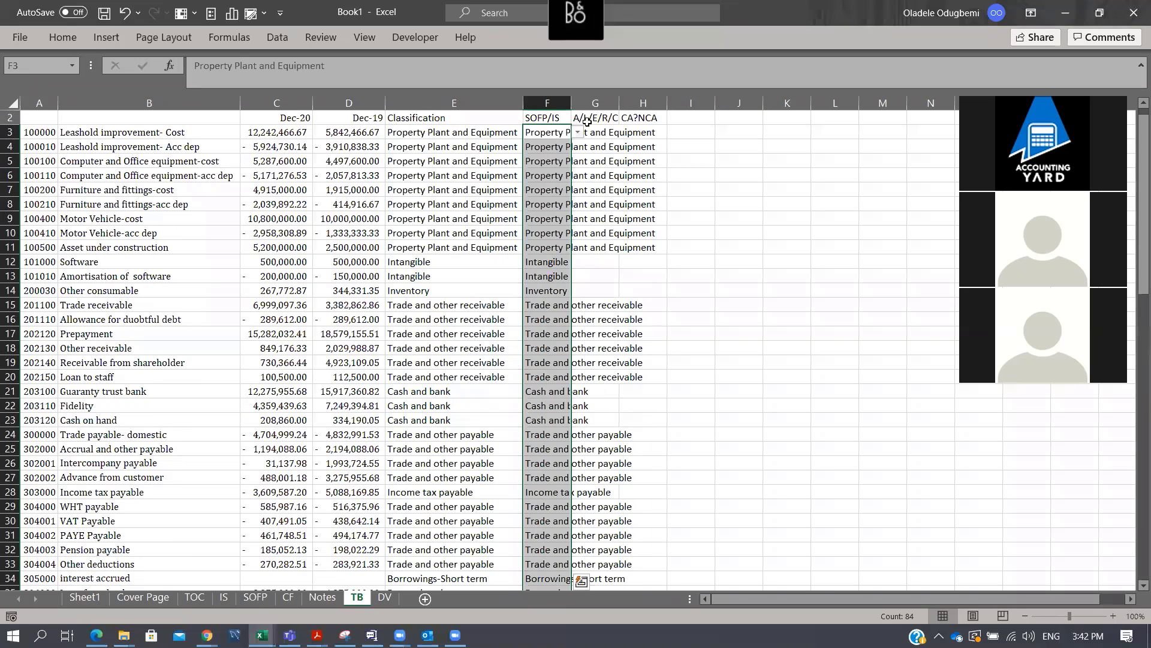
pyautogui.doubleClick(570, 105)
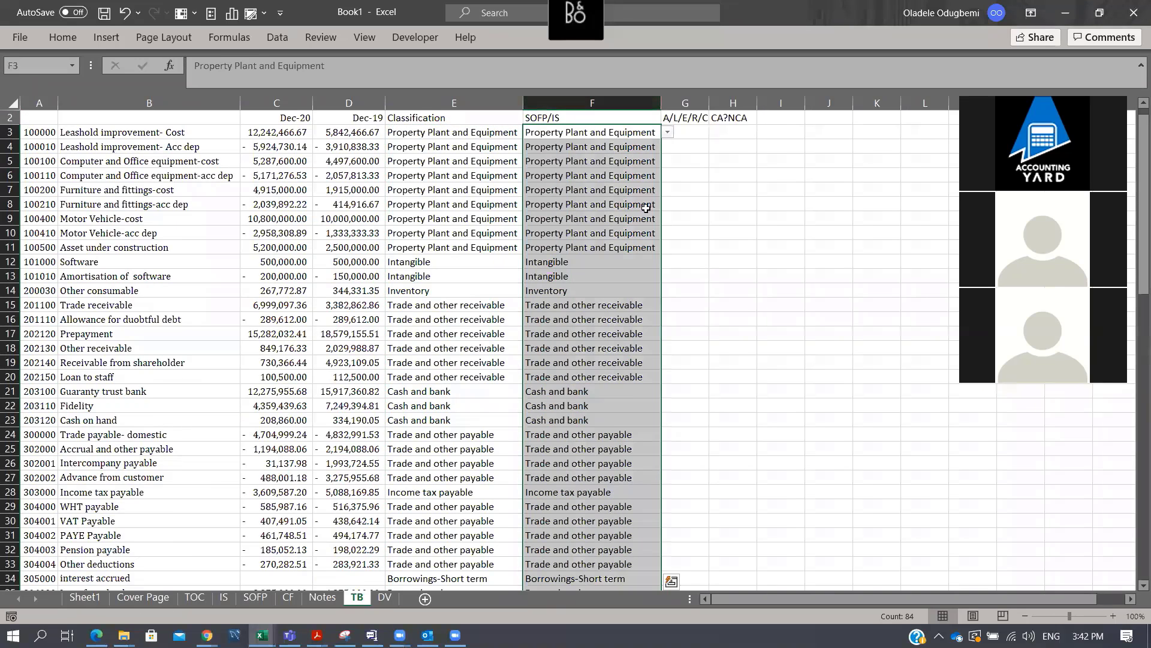
# Insert five blank cells above Cash and bank in the DV sheet's classification list, shifting the cells below down
pyautogui.click(360, 600)
pyautogui.click(384, 598)
pyautogui.click(277, 204)
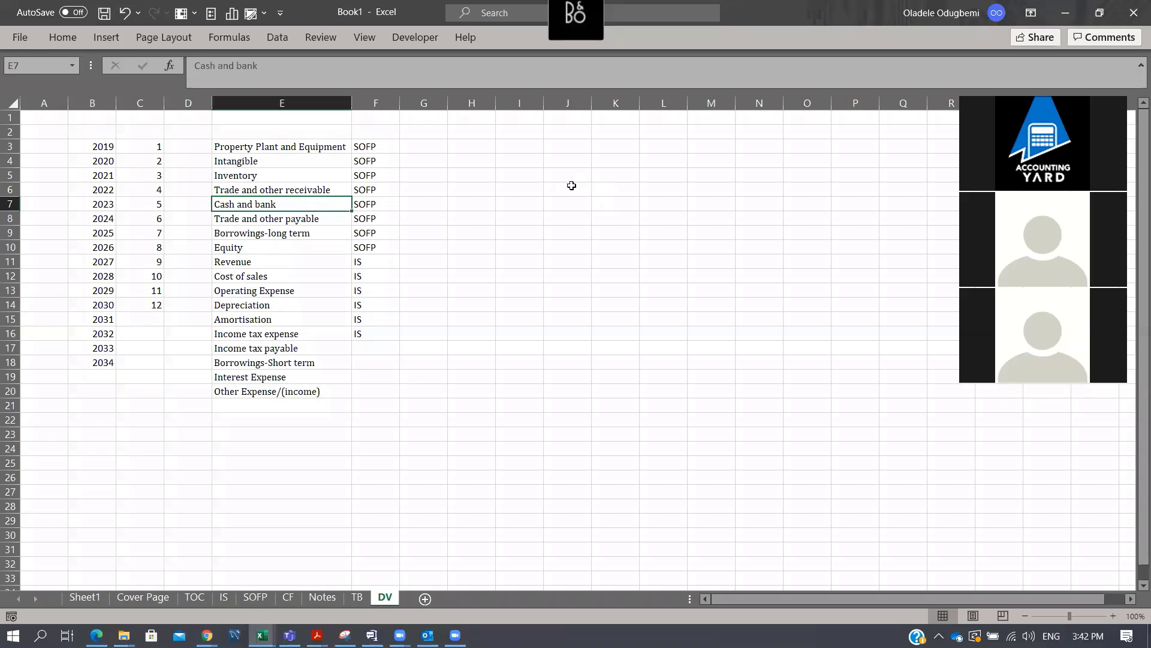
pyautogui.hotkey('ctrl', 'shift', '+')
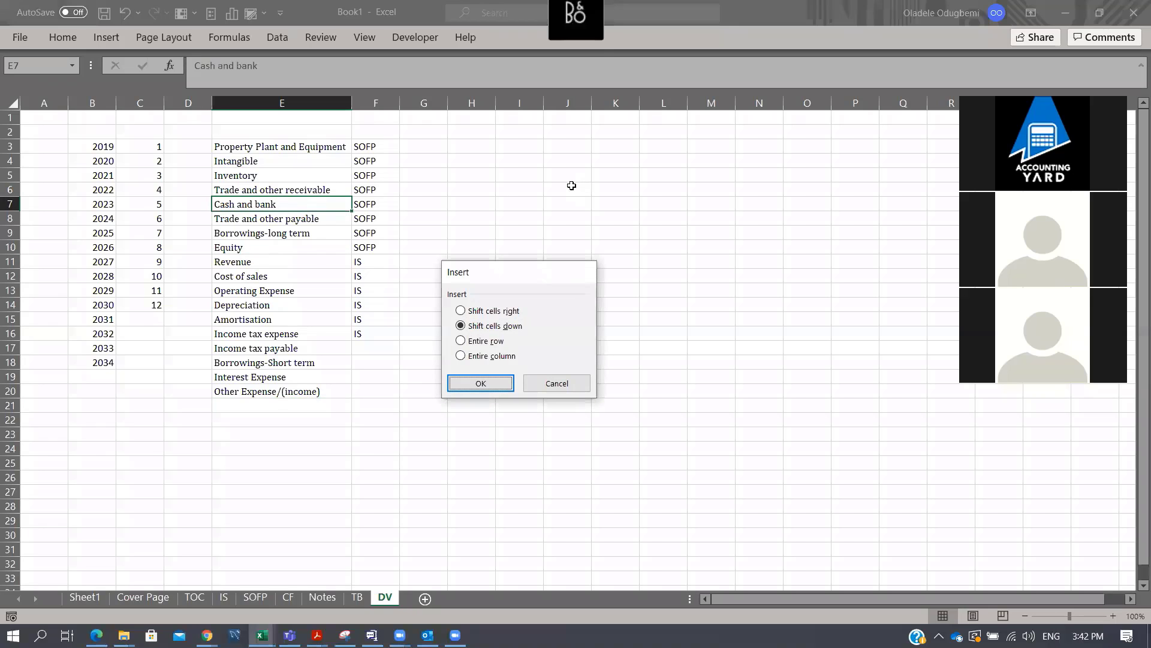
pyautogui.press('Return')
pyautogui.press('F4')
pyautogui.press('F4')
pyautogui.press('F4')
pyautogui.press('F4')
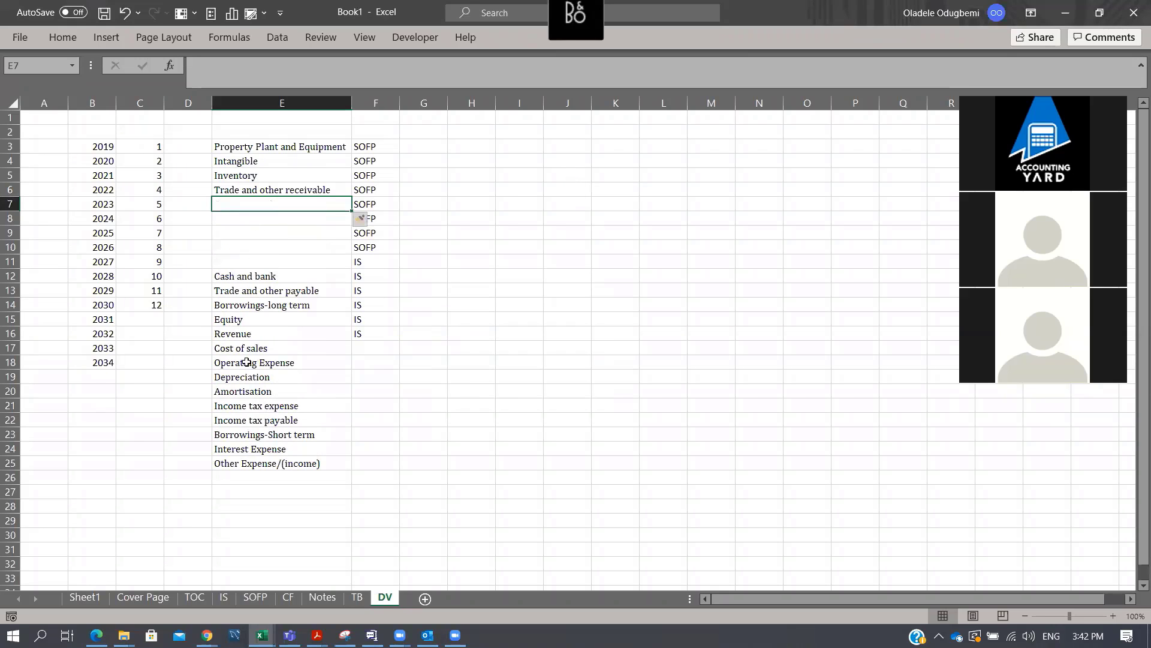
# Insert one blank cell above Borrowings-long term in the DV classification list, shifting the cells below down
pyautogui.click(274, 306)
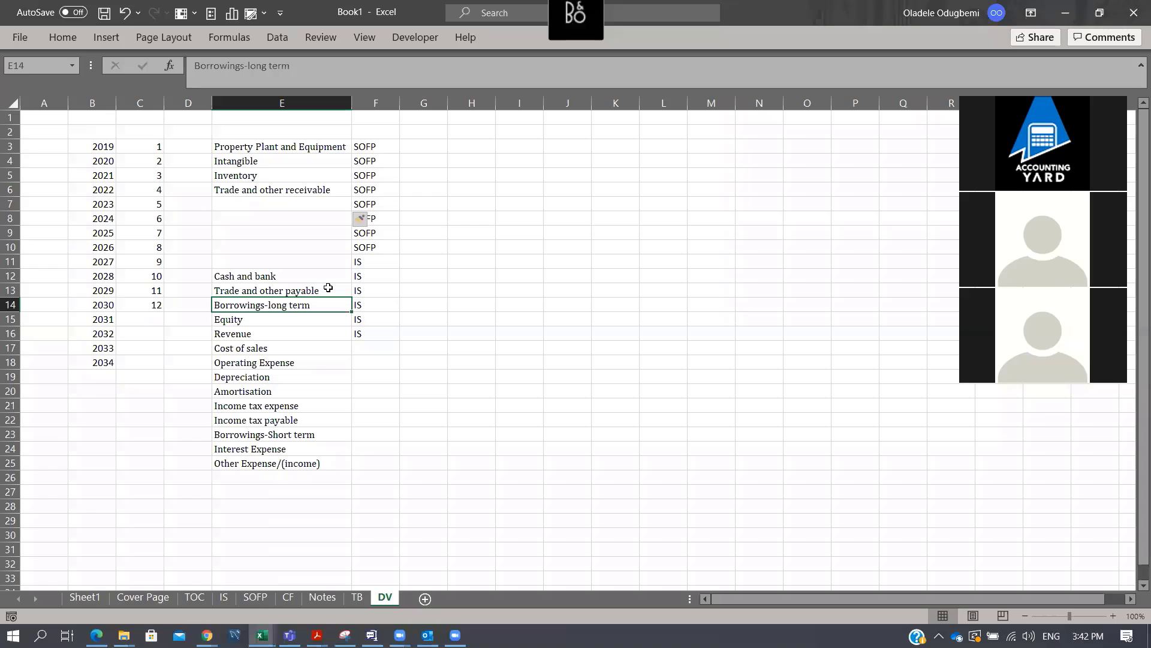
pyautogui.hotkey('ctrl', 'shift', '+')
pyautogui.press('Return')
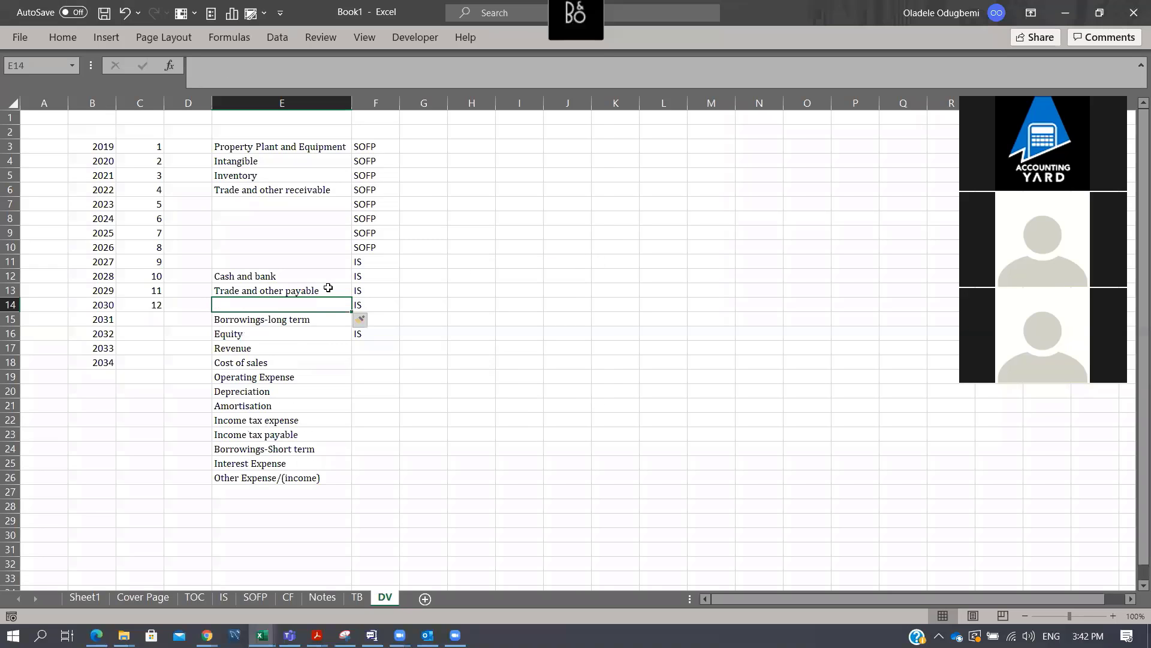
# Insert six more blank cells above Borrowings-long term in the DV classification list, shifting the cells below down
pyautogui.press('F4')
pyautogui.press('F4')
pyautogui.press('F4')
pyautogui.press('F4')
pyautogui.press('F4')
pyautogui.press('F4')
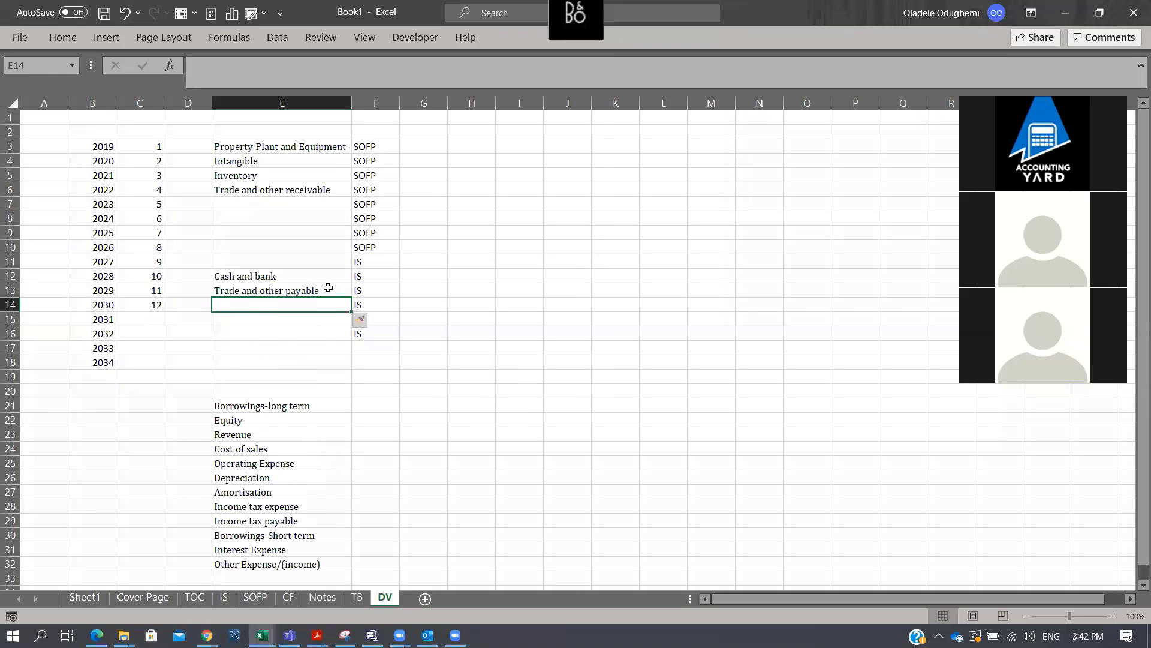
# Enter the classifications Trade receivable, Prepayment and Other receivable in cells E7:E9 of the DV sheet
pyautogui.click(281, 202)
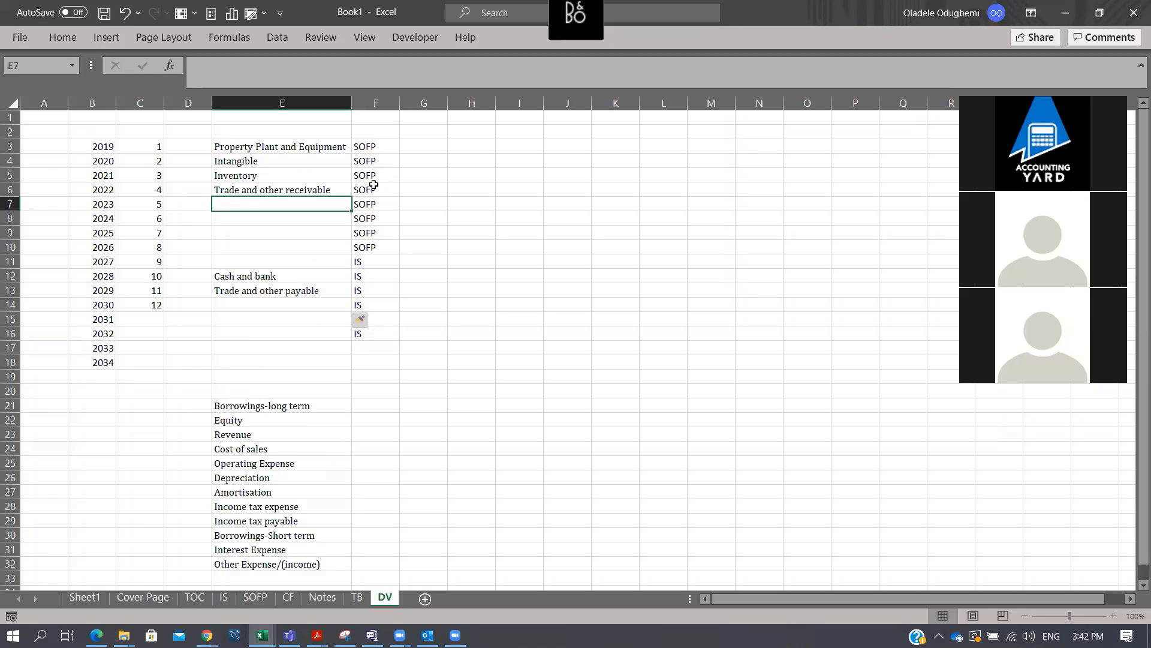
pyautogui.write('Trade rece')
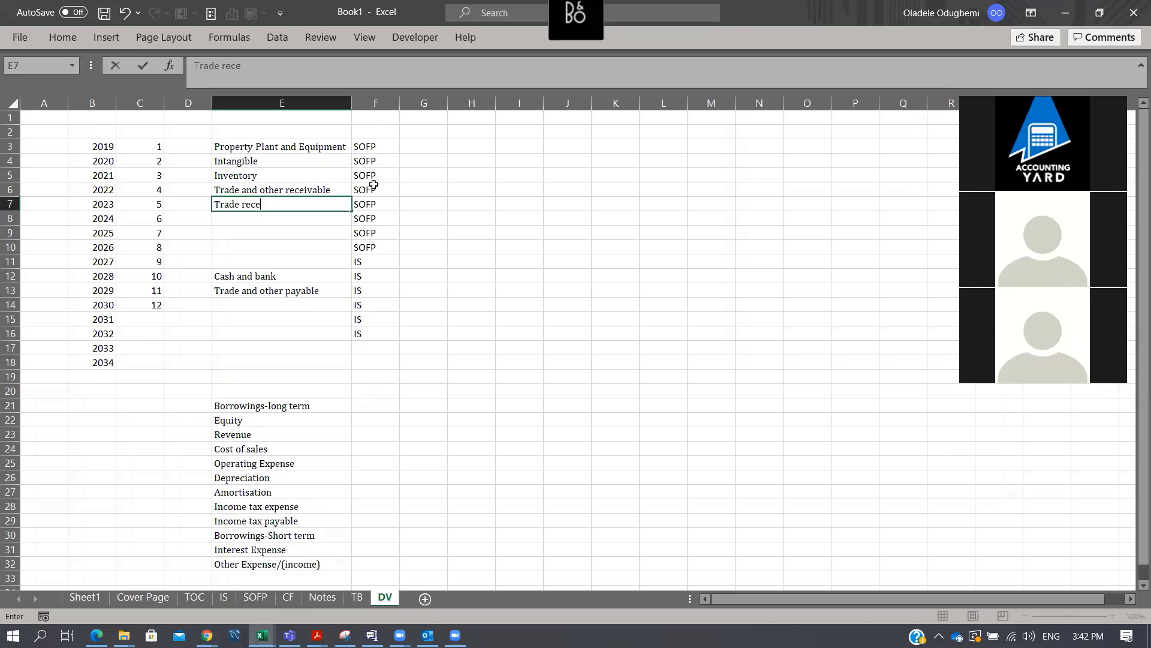
pyautogui.write('ivable')
pyautogui.press('Return')
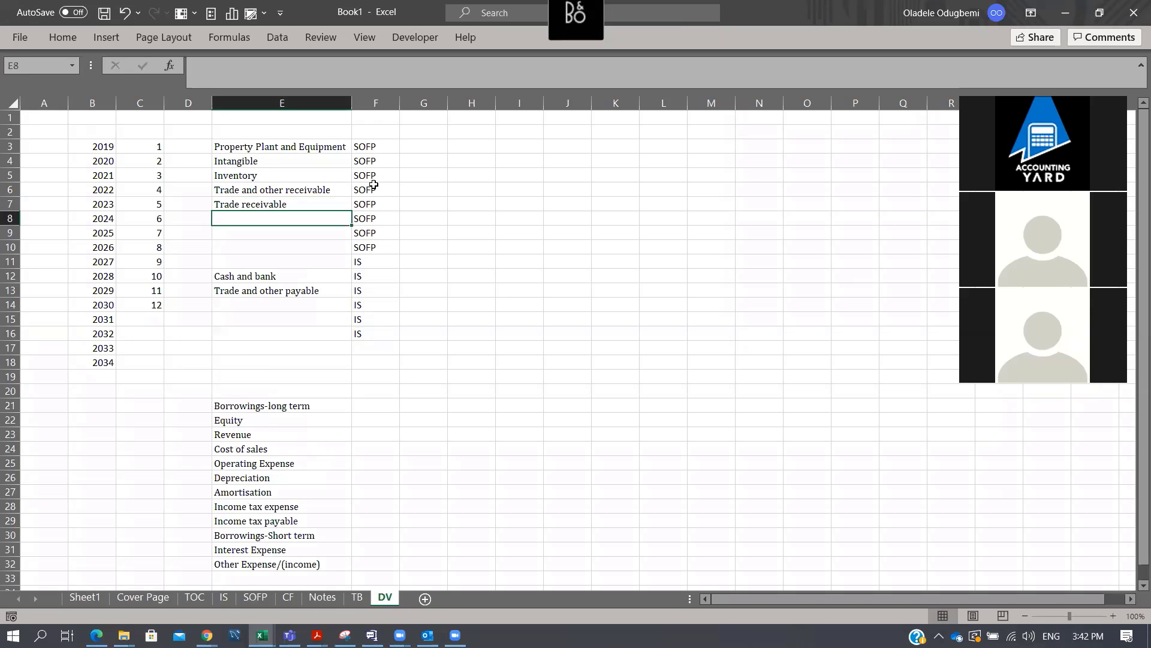
pyautogui.write('Prepayment')
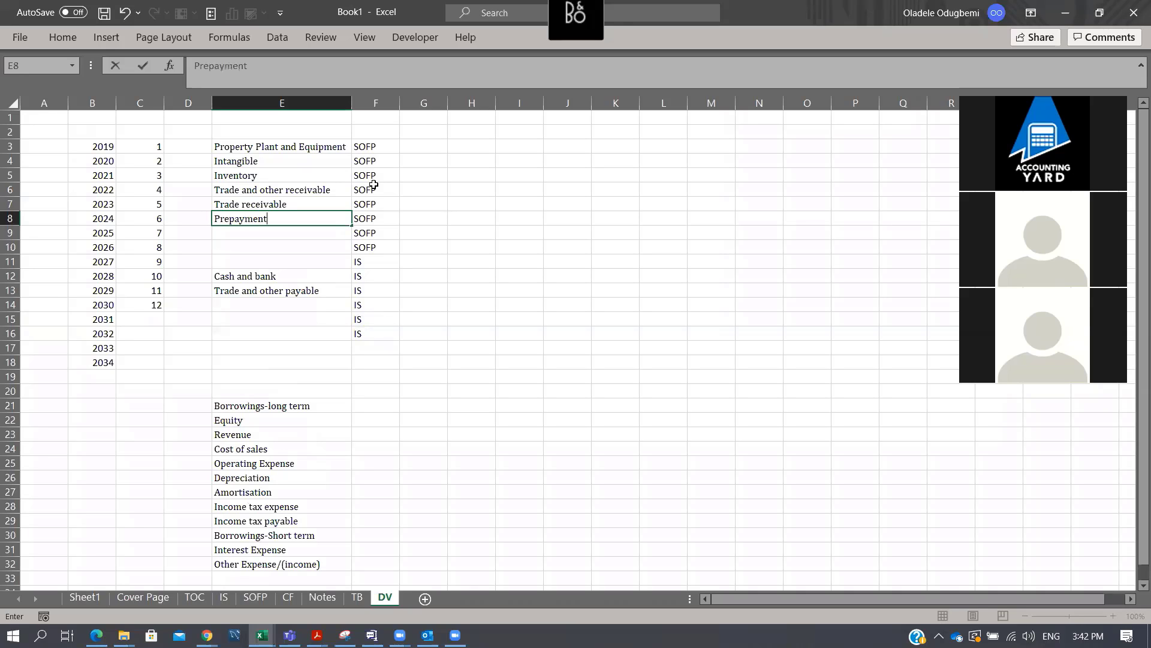
pyautogui.press('Return')
pyautogui.write('Other ')
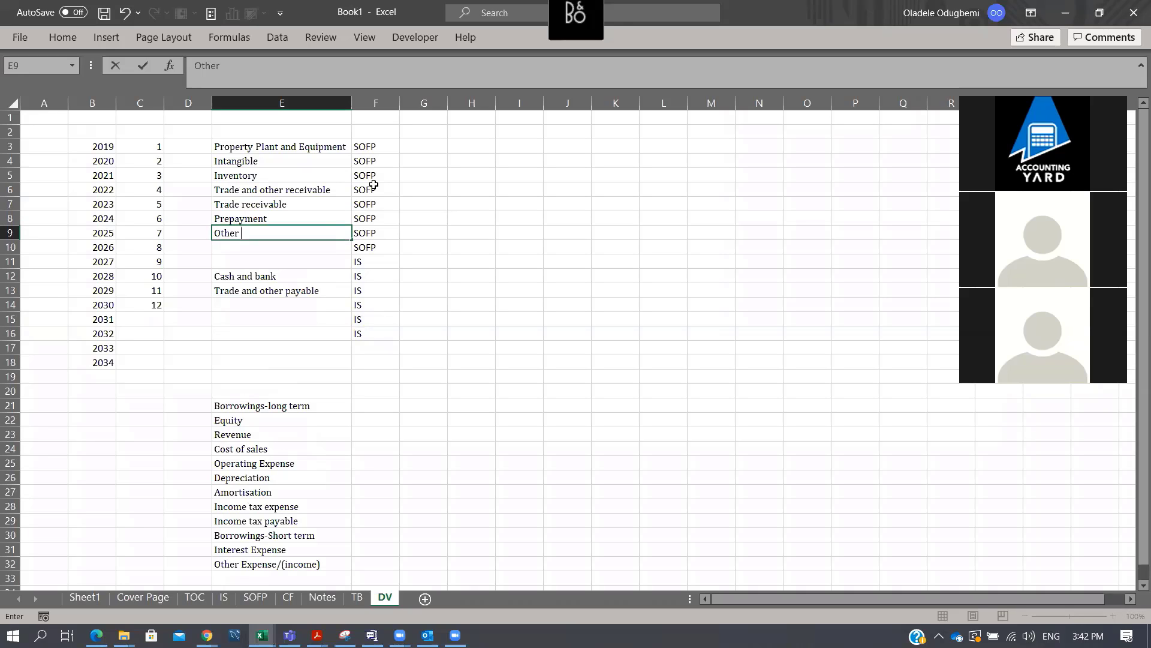
pyautogui.write('receivable')
pyautogui.press('Return')
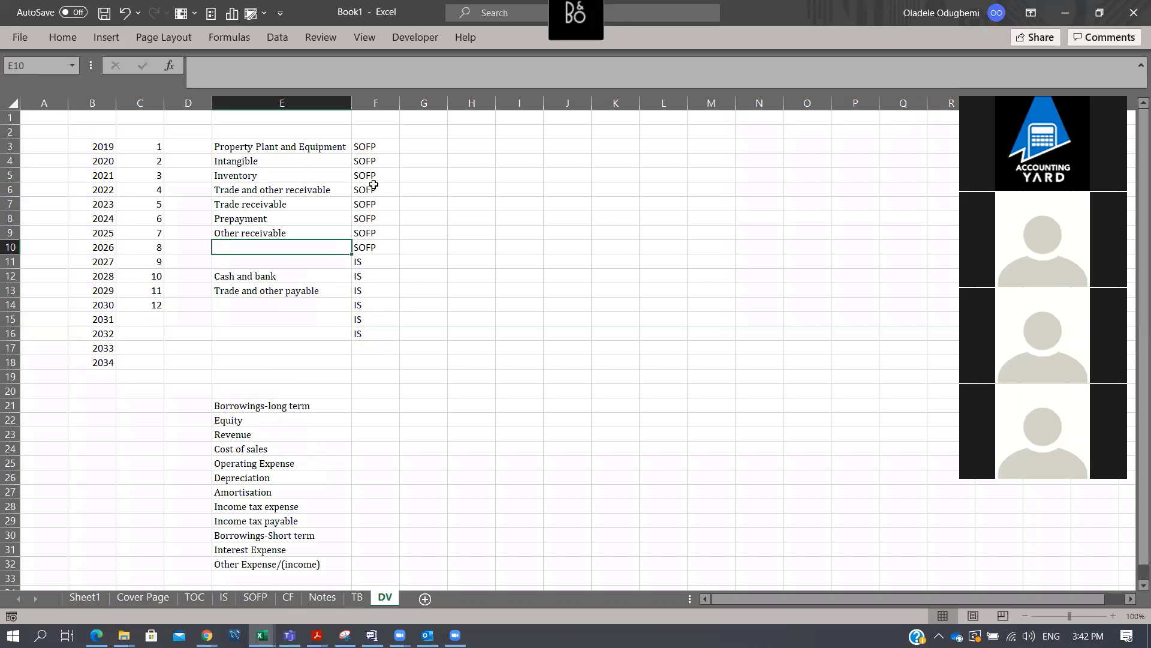
# Enter Trade payable, Other payable and Statutory payable in cells E14:E16, below Trade and other payable
pyautogui.click(328, 307)
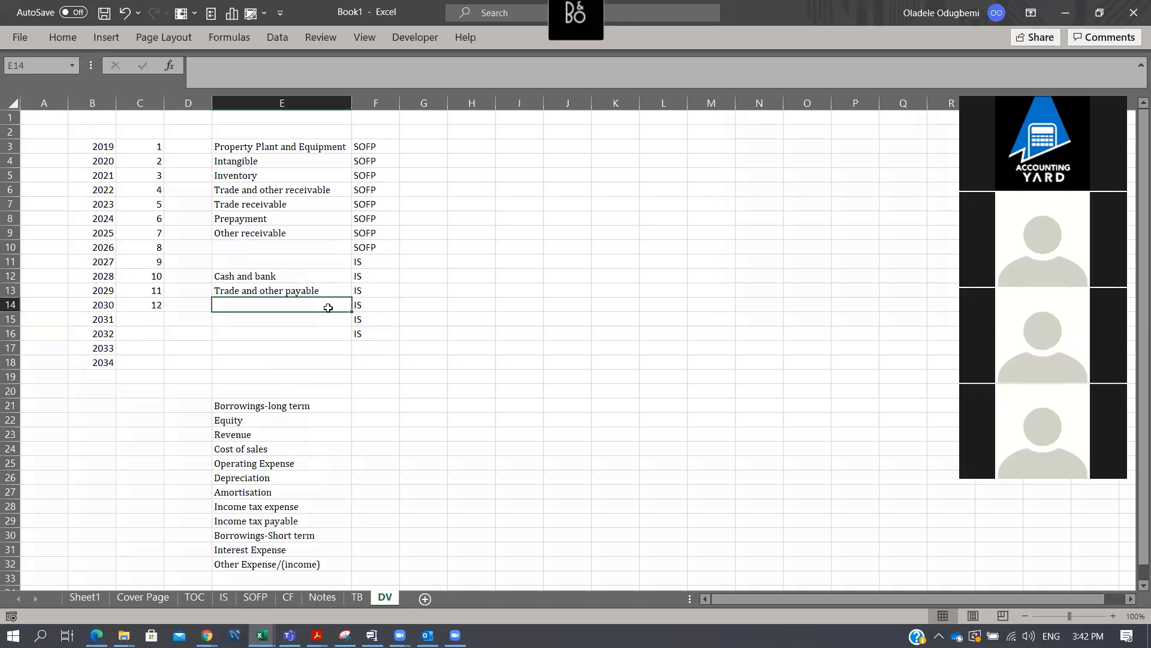
pyautogui.write('Trad')
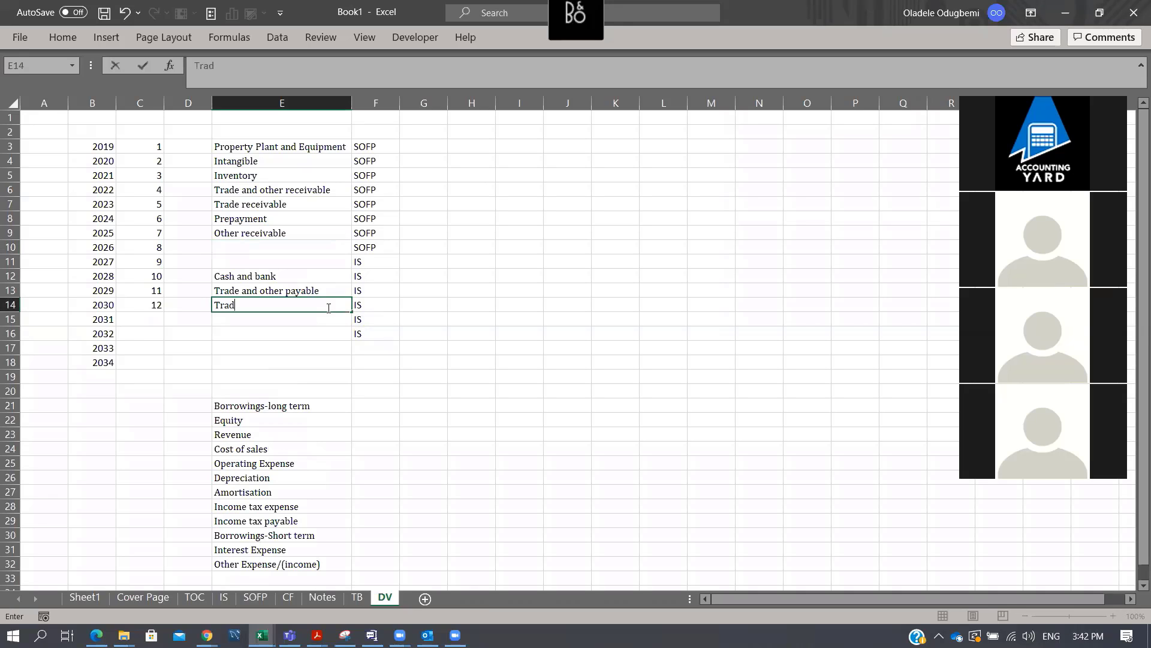
pyautogui.write('e payble')
pyautogui.press('Return')
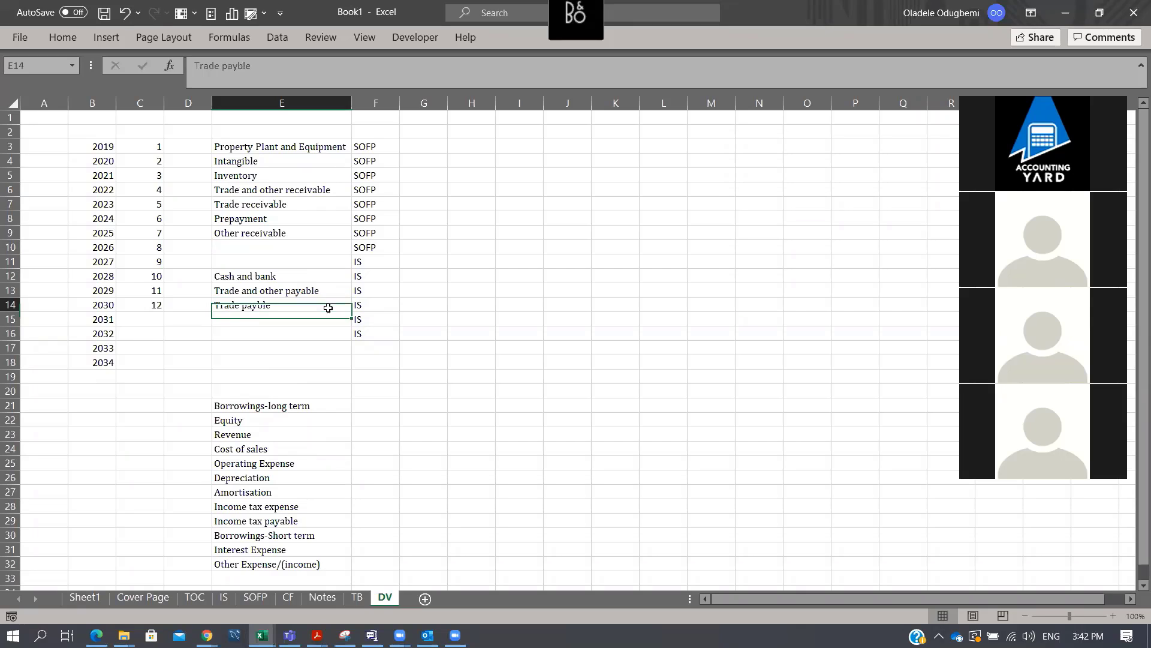
pyautogui.write('O')
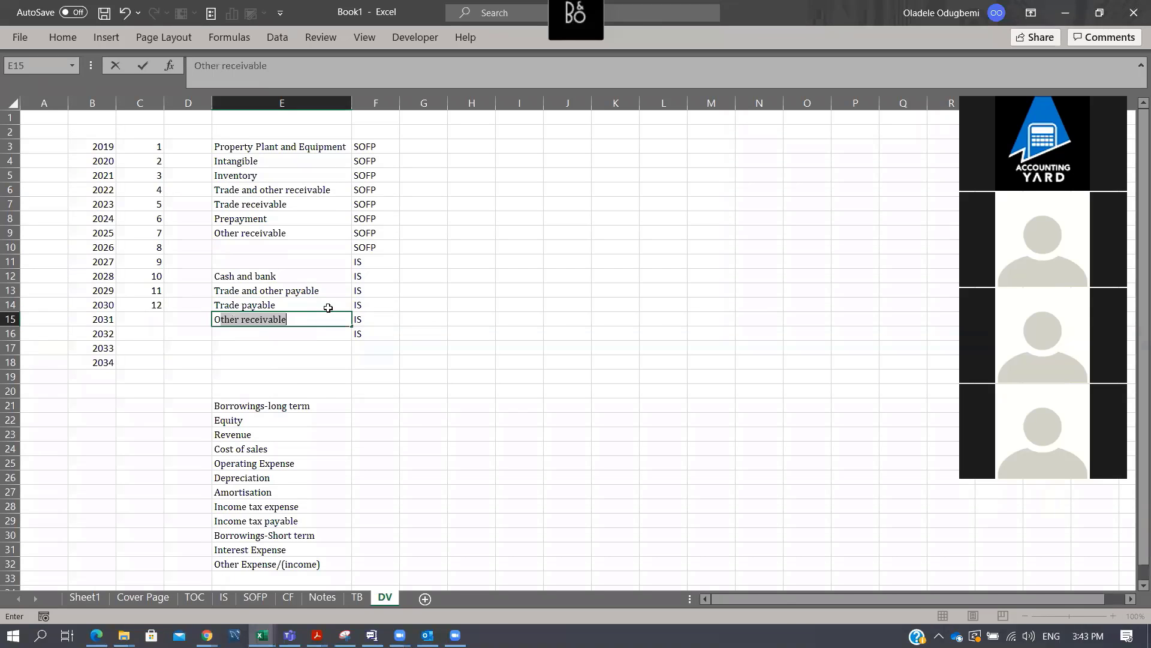
pyautogui.write('ther payab')
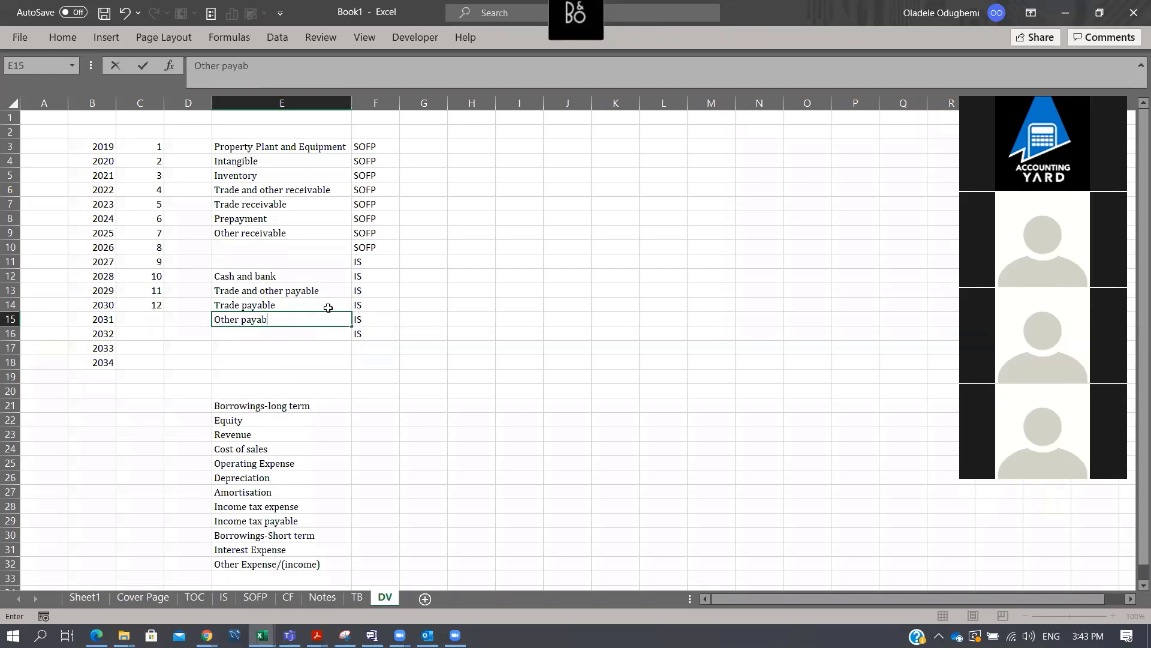
pyautogui.write('le')
pyautogui.press('Return')
pyautogui.write('Stat')
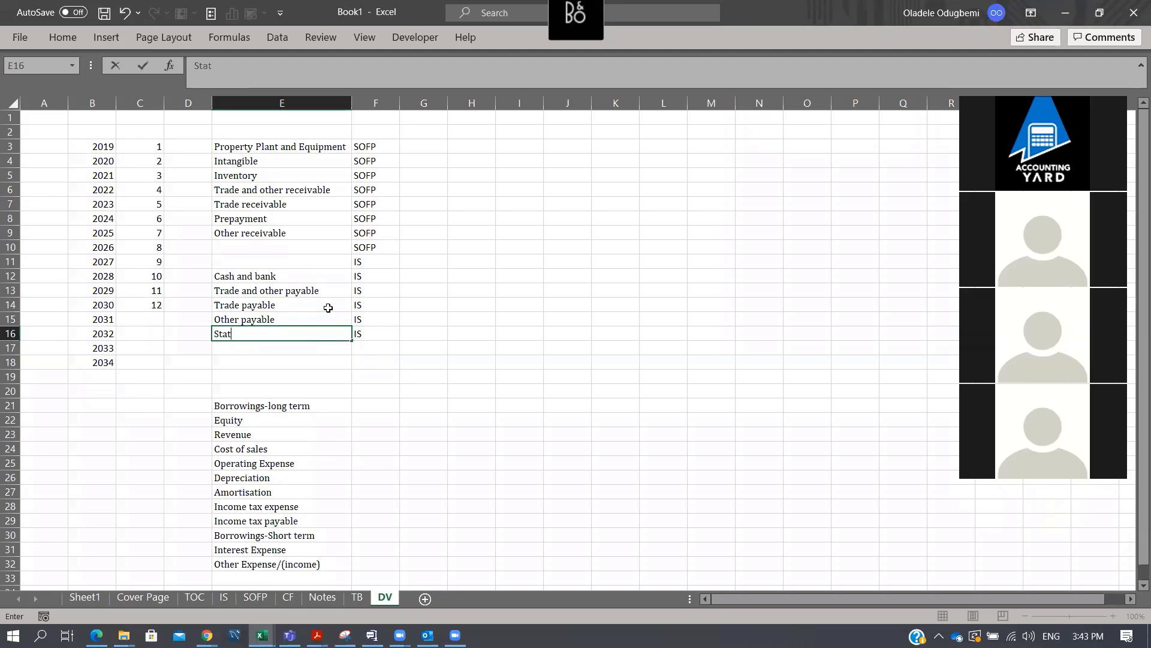
pyautogui.write('utory payable')
pyautogui.press('Return')
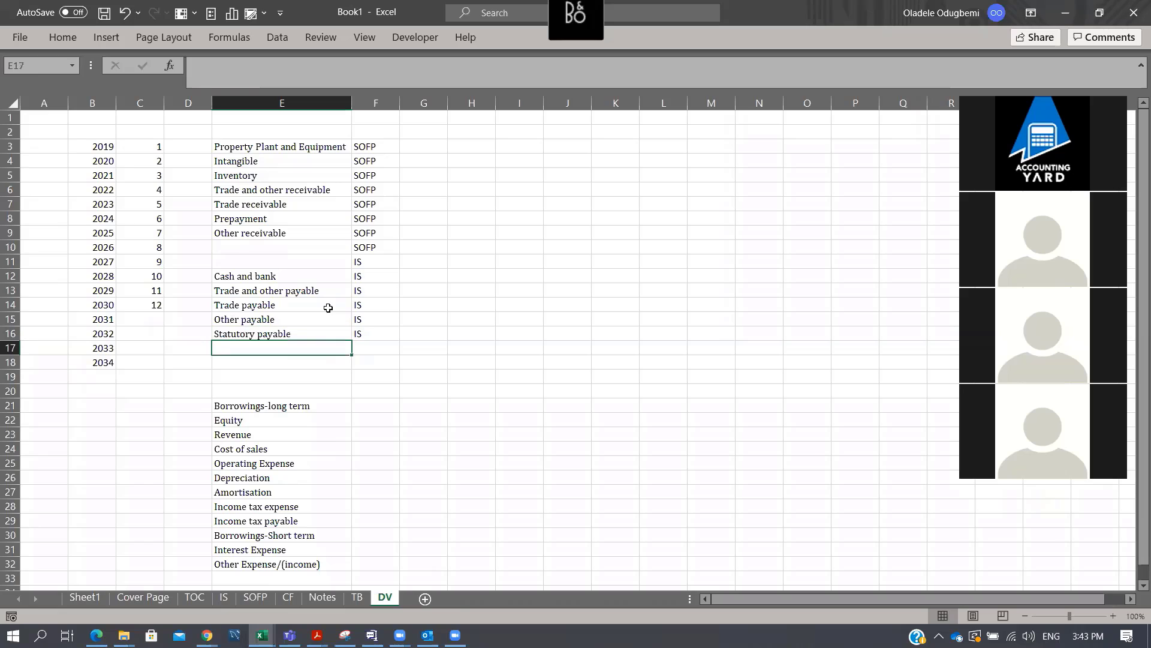
pyautogui.press('Up')
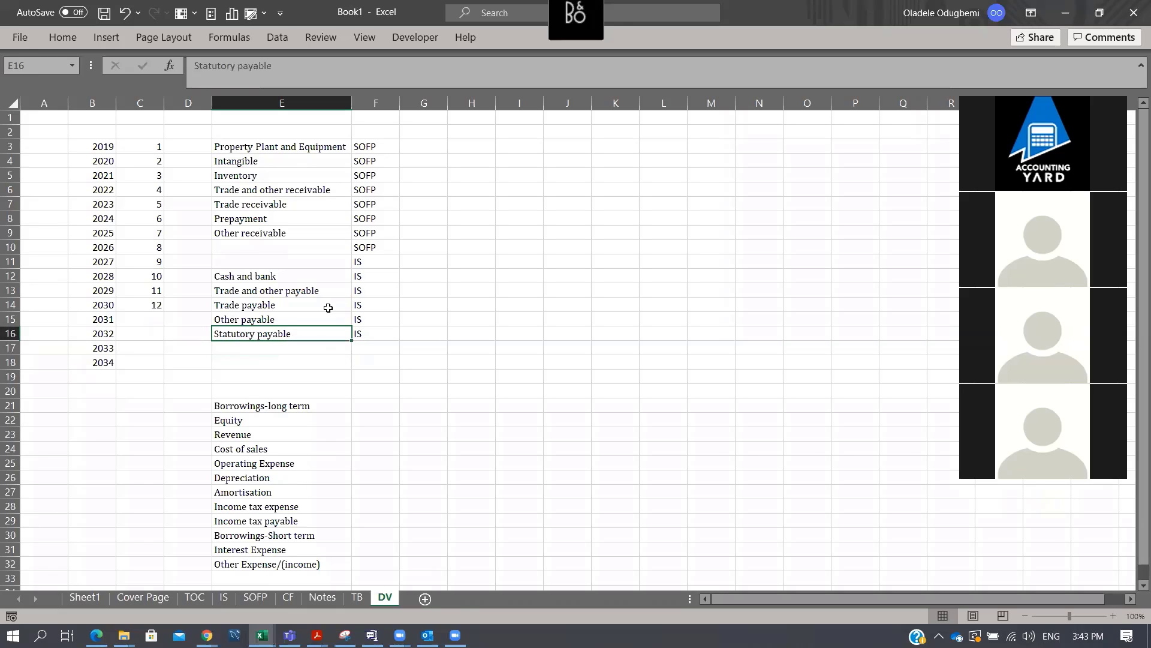
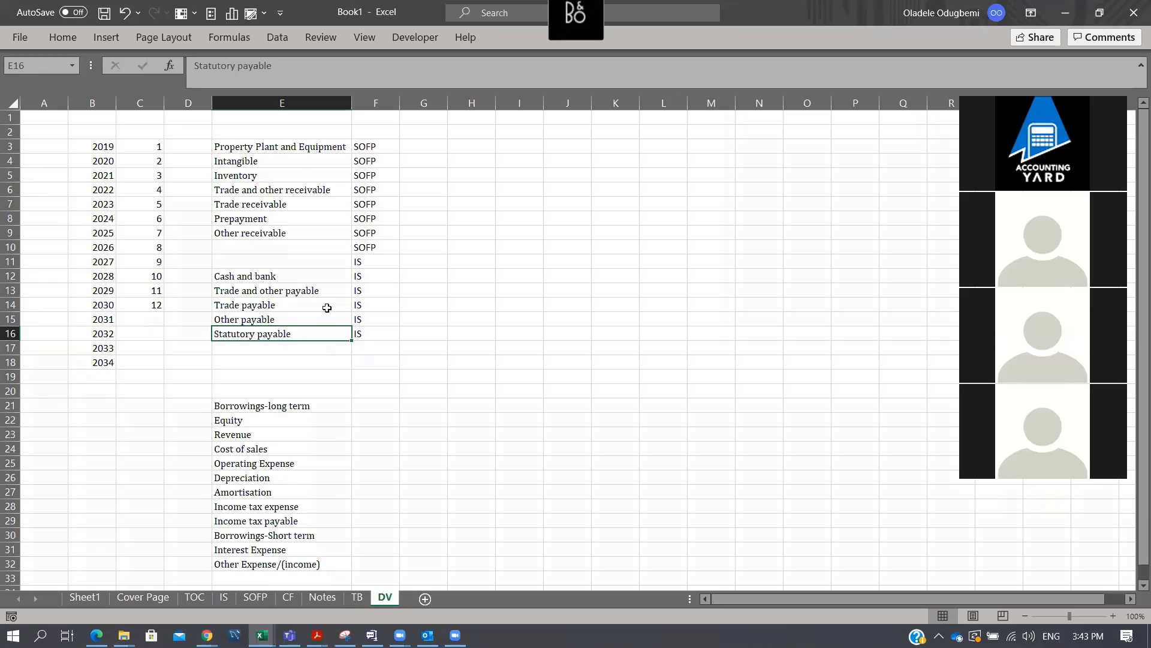
# Add Provision, Advance from Customers and Deferred revenue to the classification list in cells E17:E19
pyautogui.click(304, 351)
pyautogui.write('Pro')
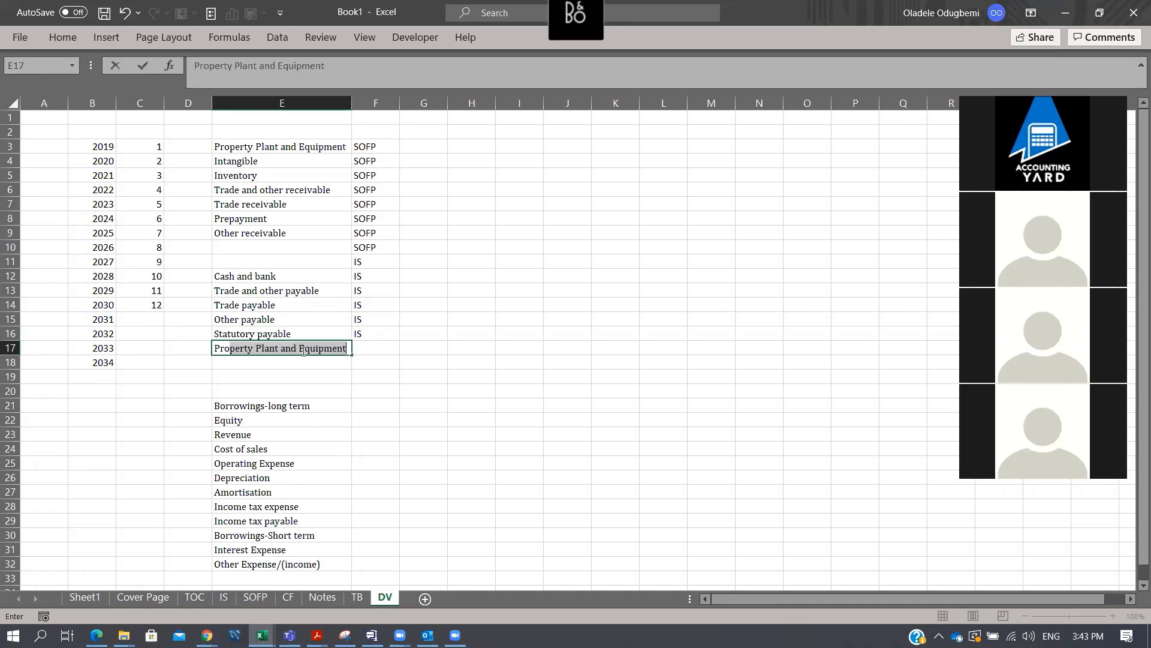
pyautogui.write('vision')
pyautogui.press('Return')
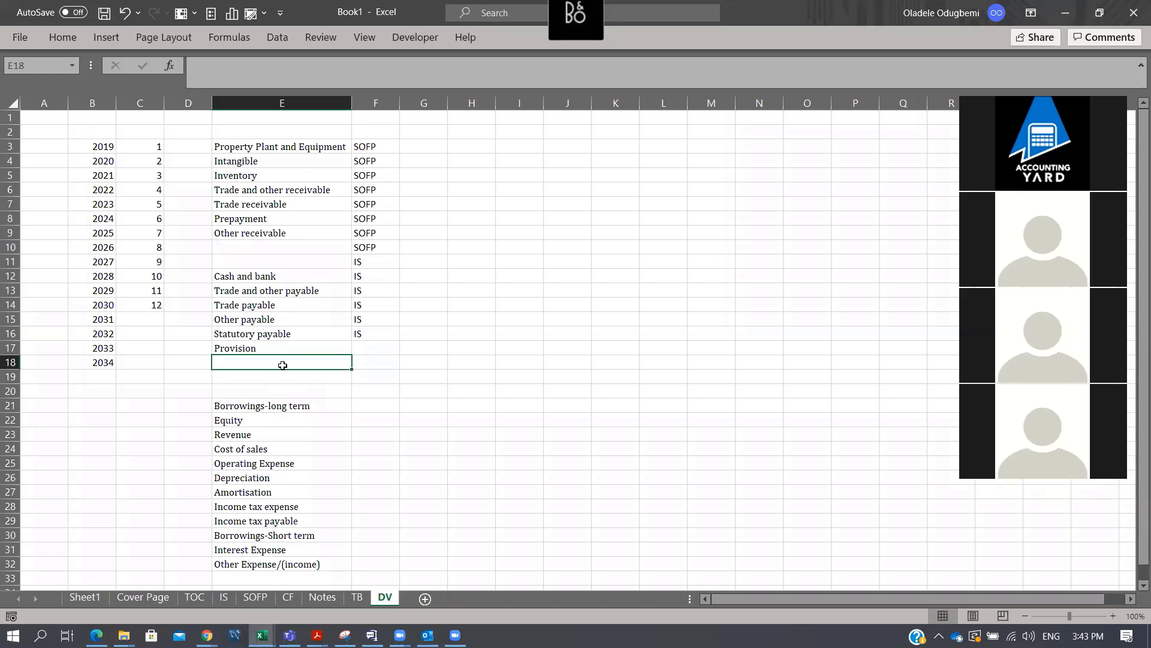
pyautogui.write('Adva')
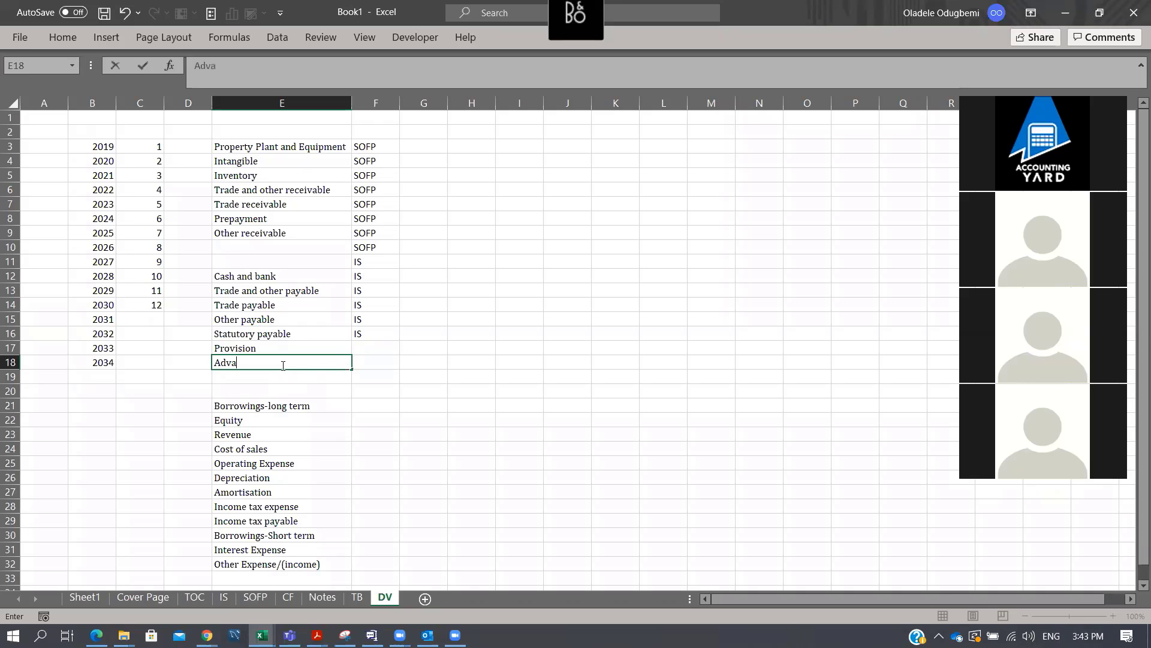
pyautogui.write('nce from Customers')
pyautogui.press('Return')
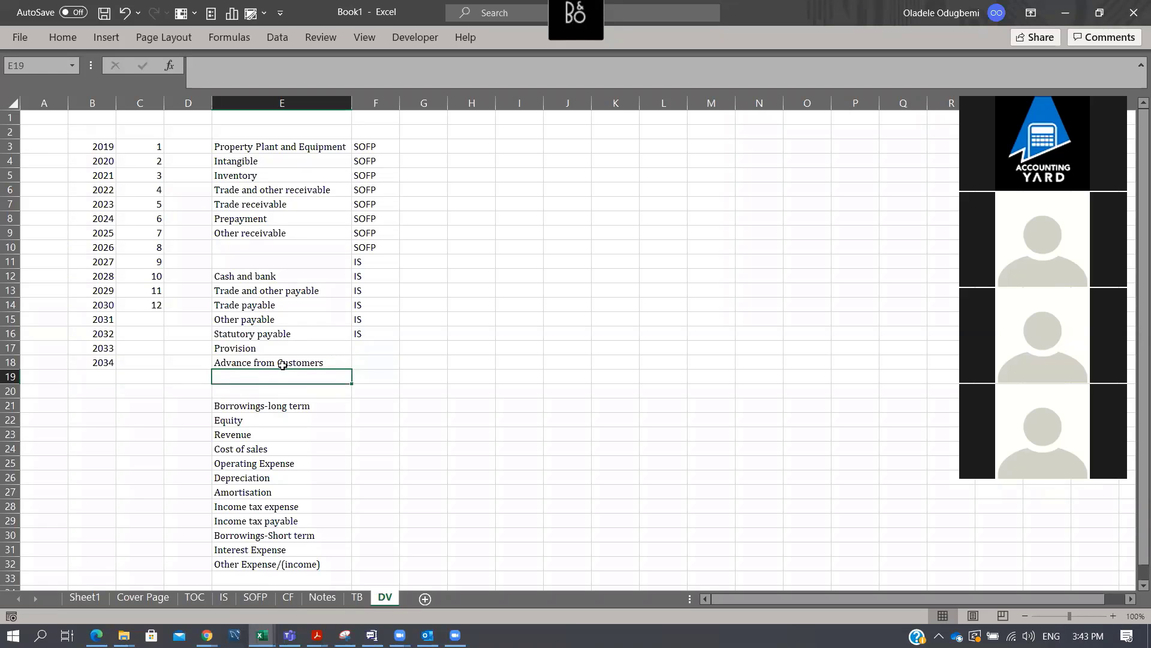
pyautogui.write('Deferred ')
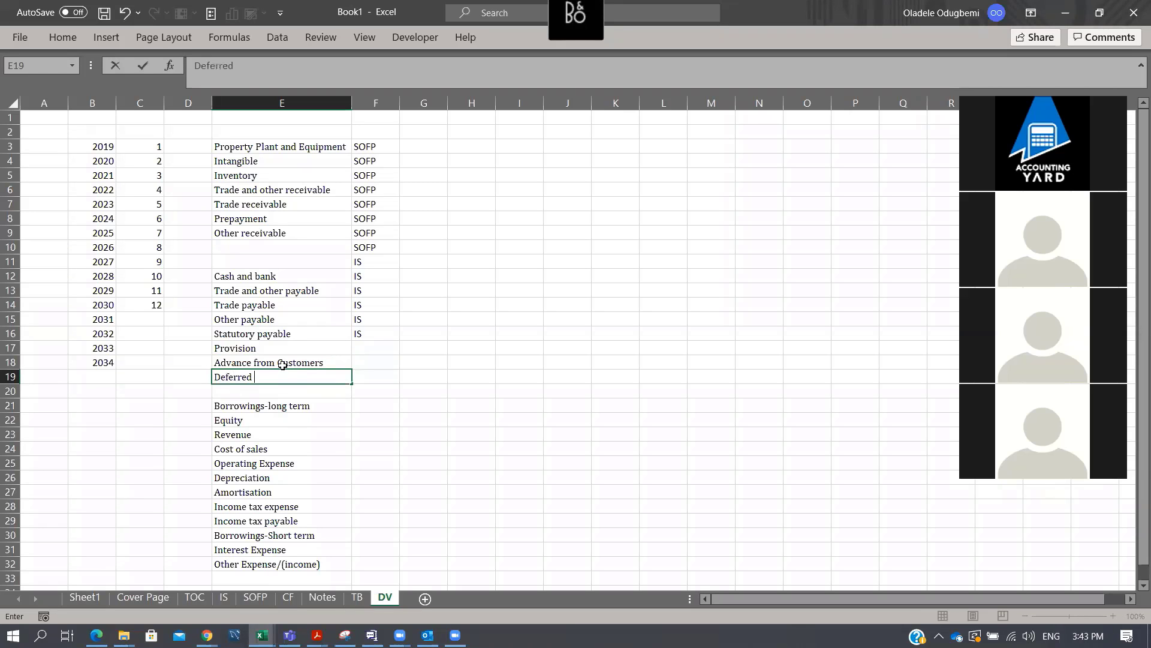
pyautogui.write('revenue')
pyautogui.press('Return')
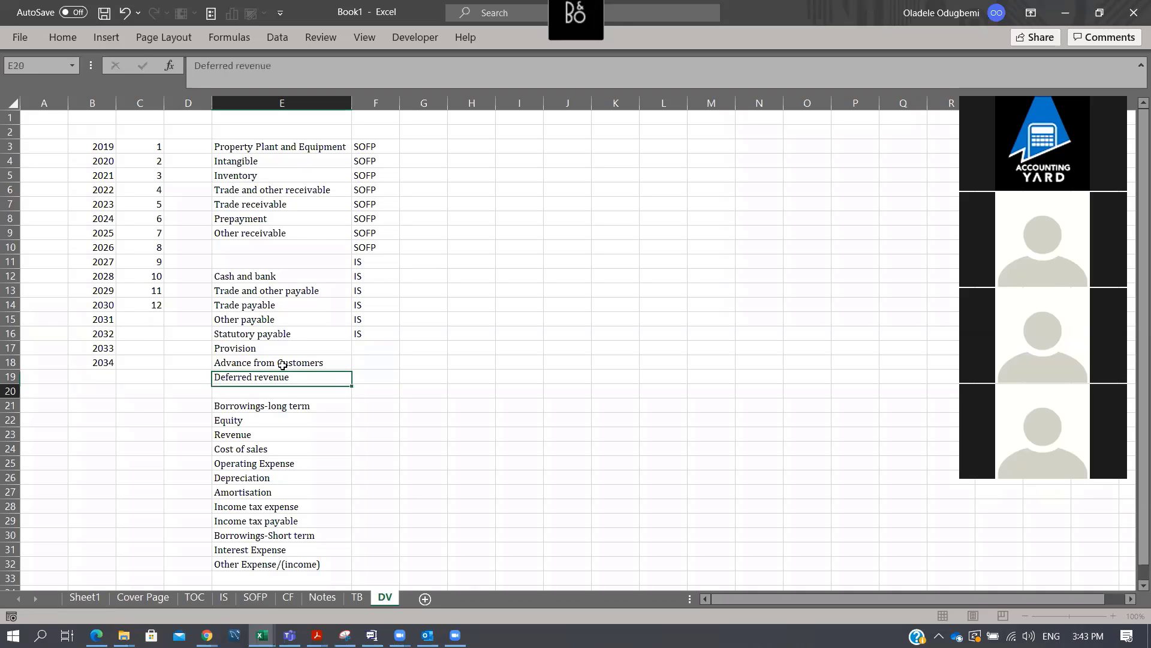
pyautogui.press('Up')
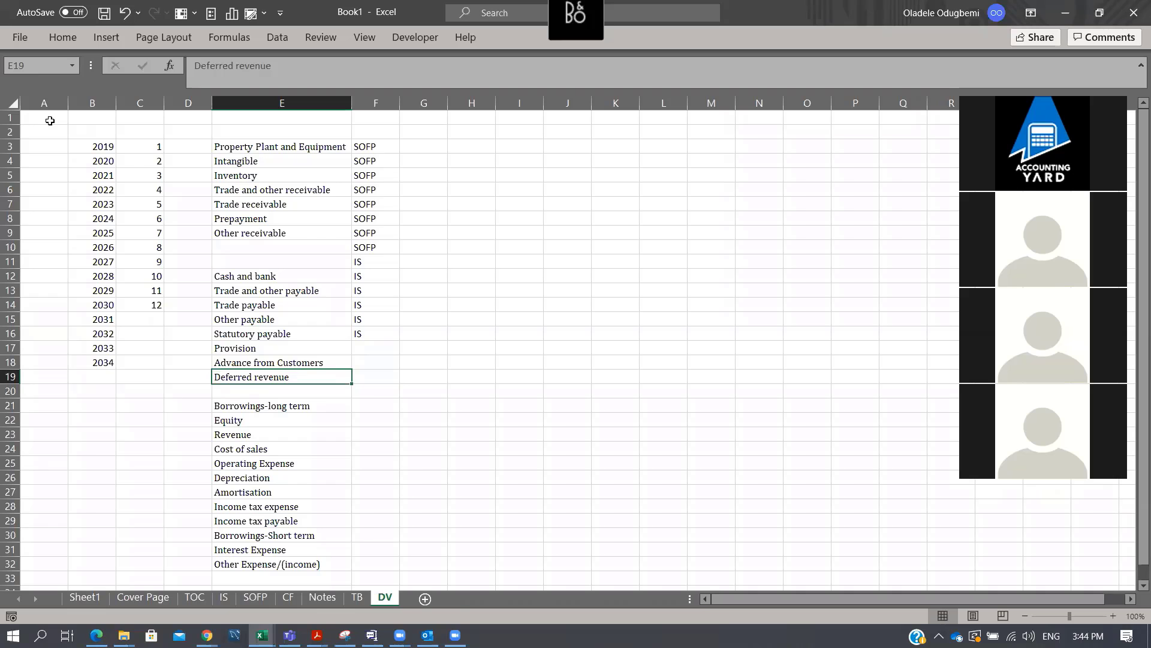
# Clear the Trade and other receivable entries from F15:F20 in the SOFP/IS column of the TB sheet
pyautogui.click(357, 597)
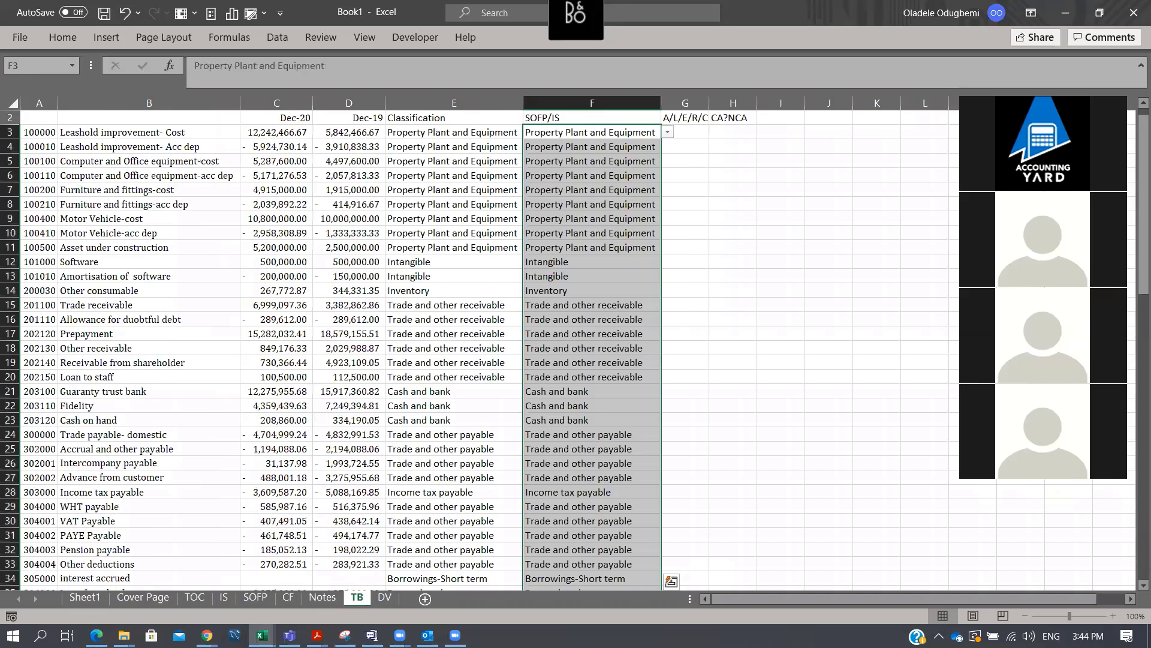
pyautogui.moveTo(603, 314); pyautogui.dragTo(580, 372)
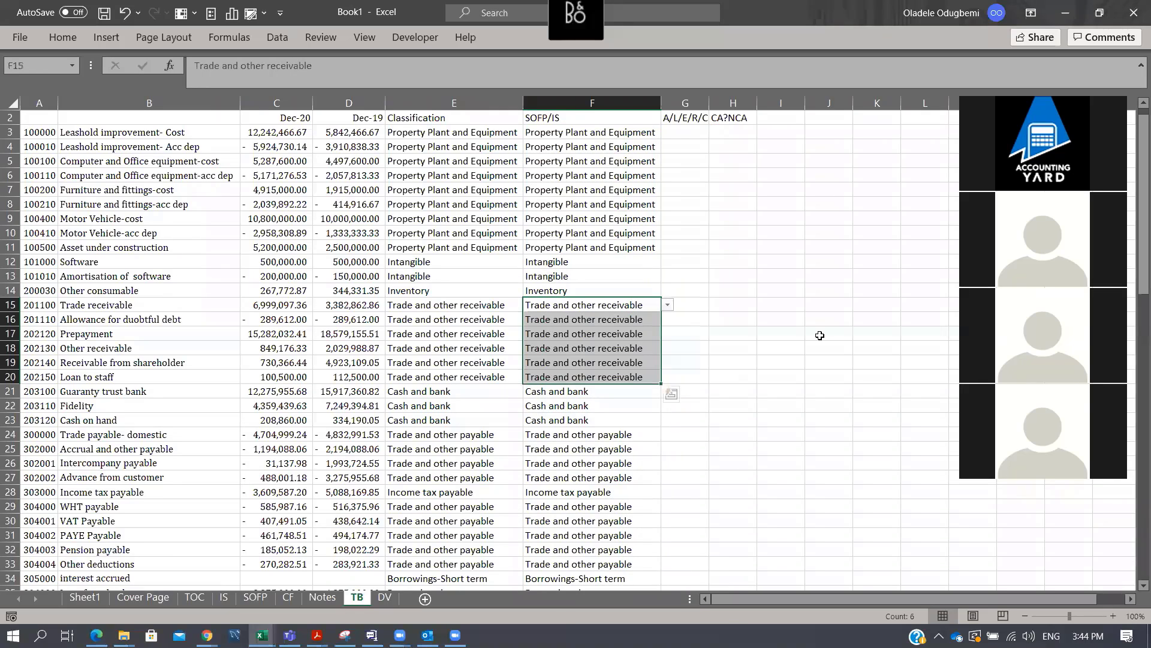
pyautogui.press('Delete')
pyautogui.hotkey('shift', 'BackSpace')
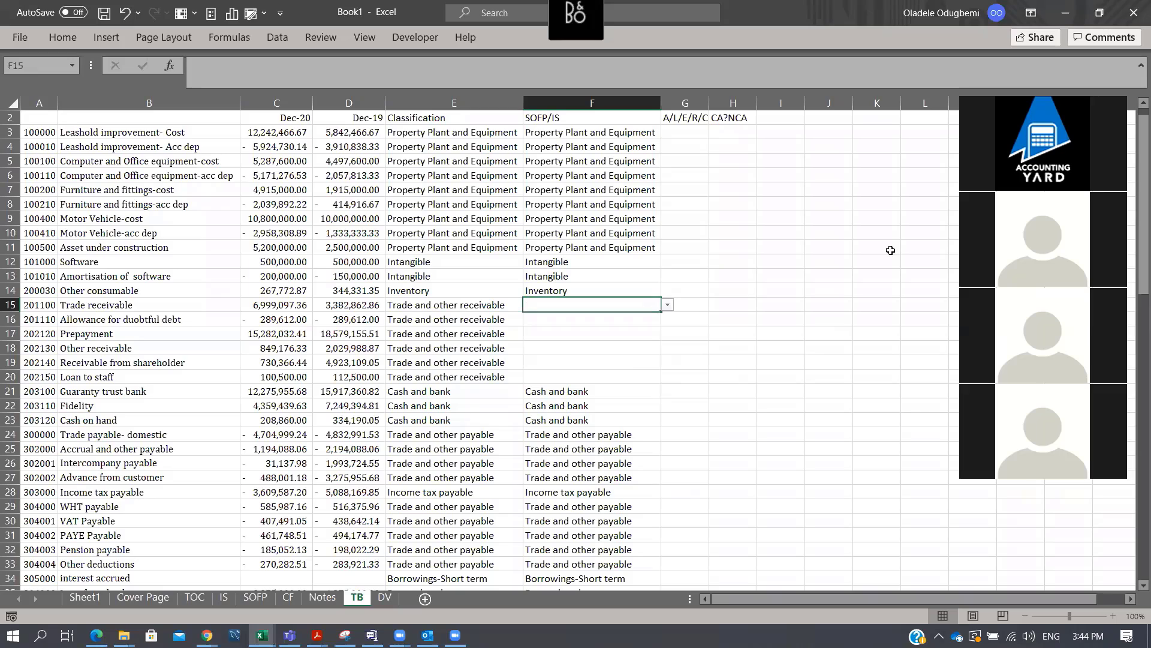
# Set the SOFP/IS entry to Trade receivable for the Trade receivable and doubtful debt allowance accounts in F15:F16
pyautogui.click(667, 304)
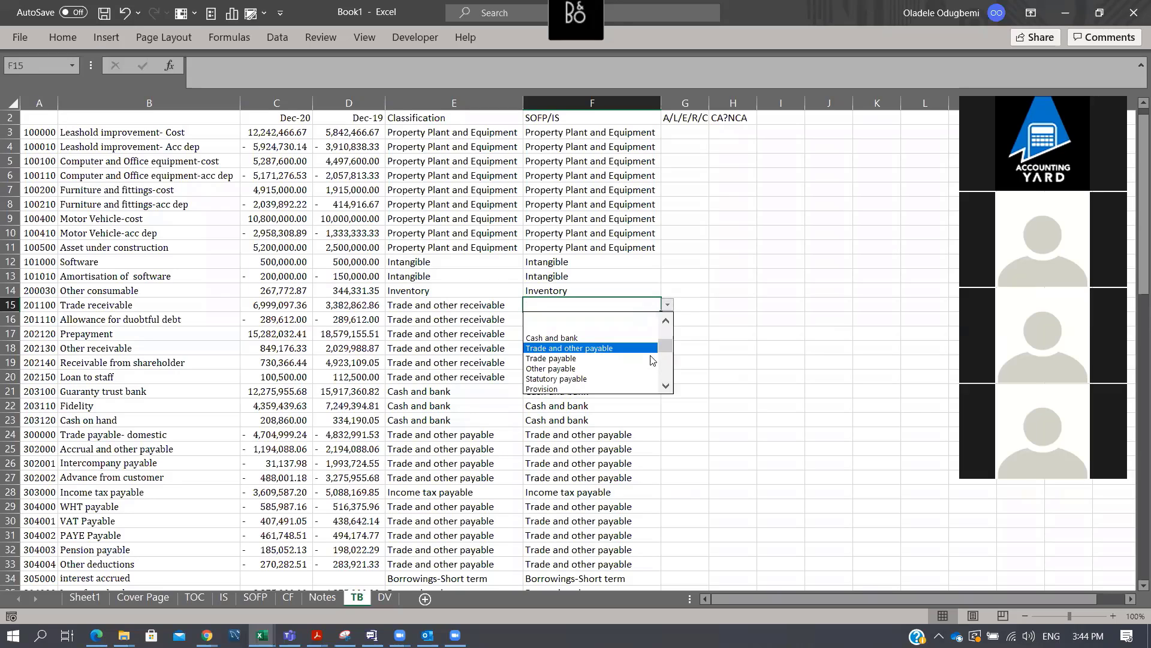
pyautogui.scroll(3, 642, 336)
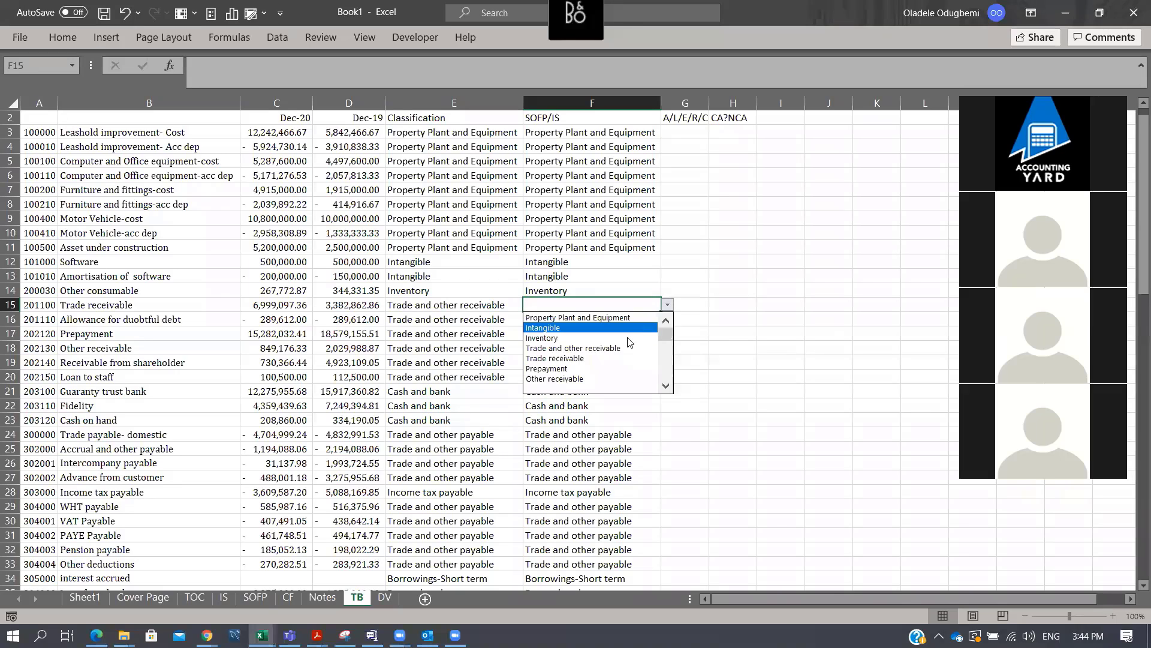
pyautogui.click(618, 358)
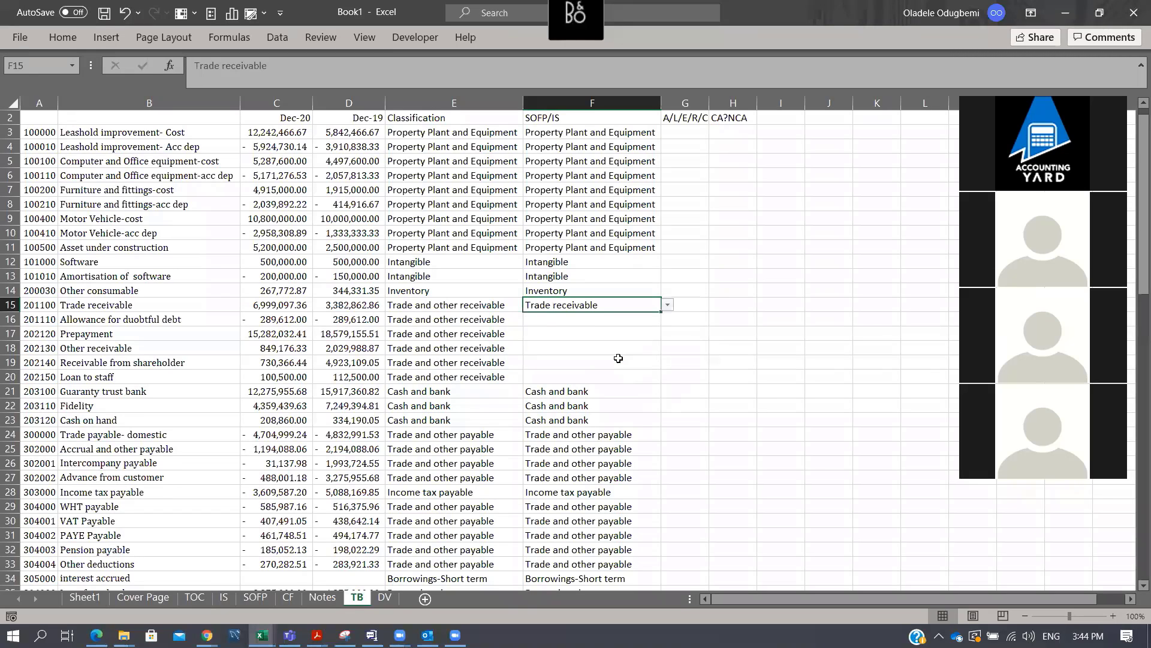
pyautogui.press('Down')
pyautogui.hotkey('ctrl', 'd')
pyautogui.press('Down')
pyautogui.hotkey('ctrl', 'd')
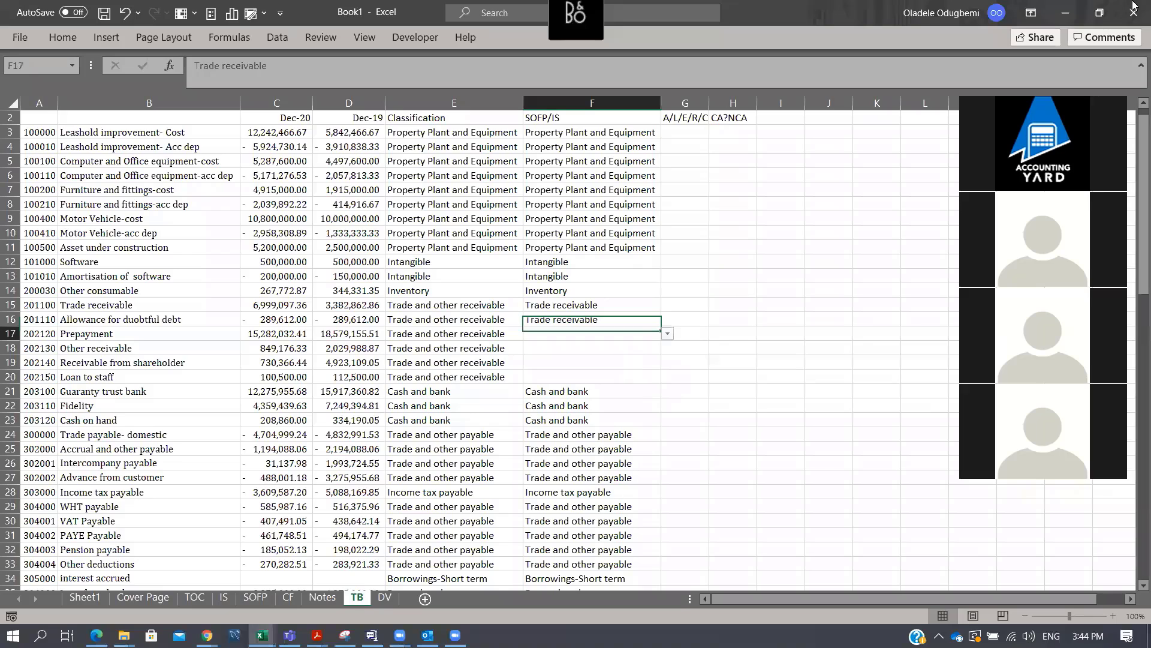
# Set the SOFP/IS entry for the Prepayment account in F17 to Prepayment
pyautogui.click(667, 334)
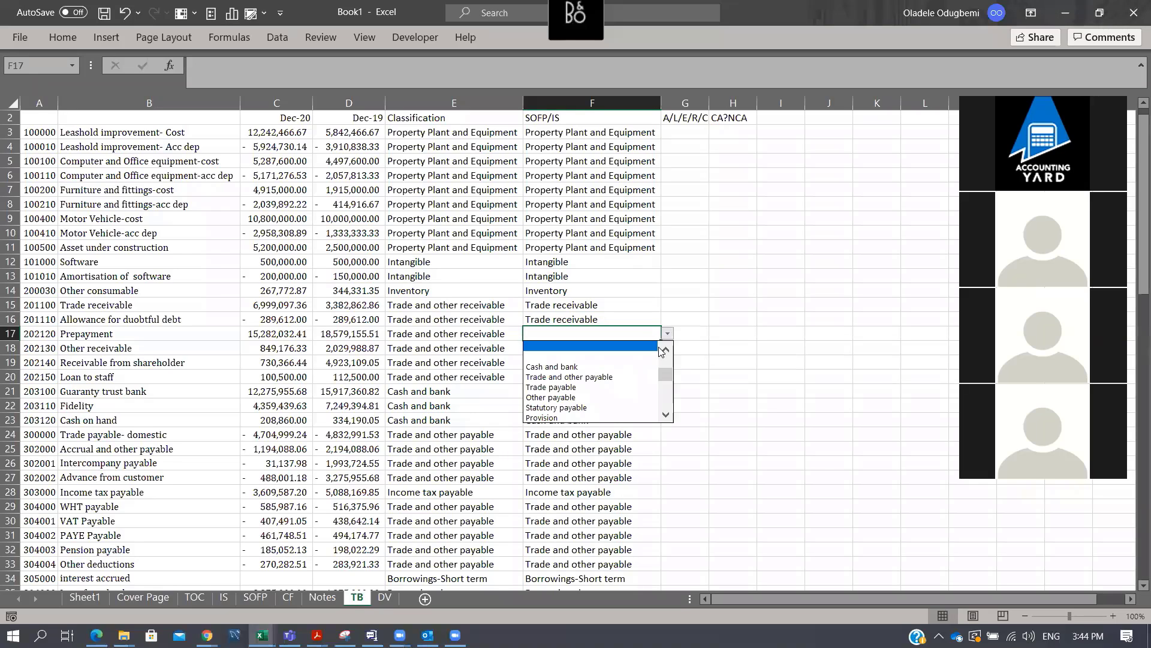
pyautogui.moveTo(662, 375); pyautogui.dragTo(664, 364)
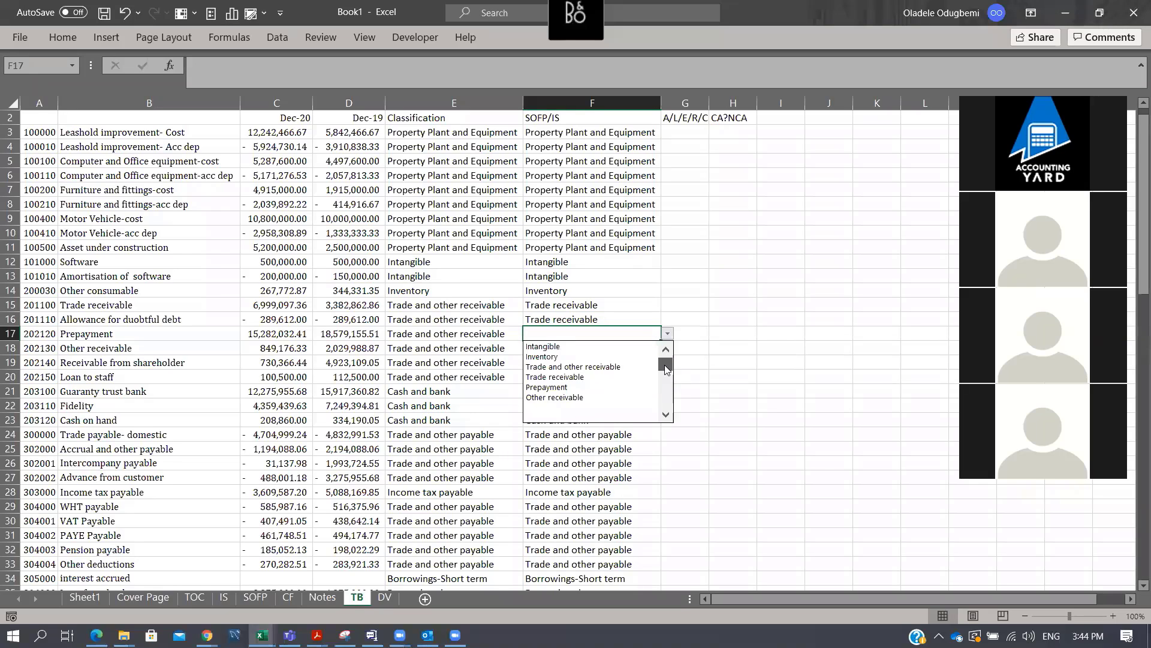
pyautogui.click(629, 391)
# Set the SOFP/IS entry to Other receivable for the Other receivable, Receivable from shareholder and Loan to staff accounts in F18:F20
pyautogui.click(604, 349)
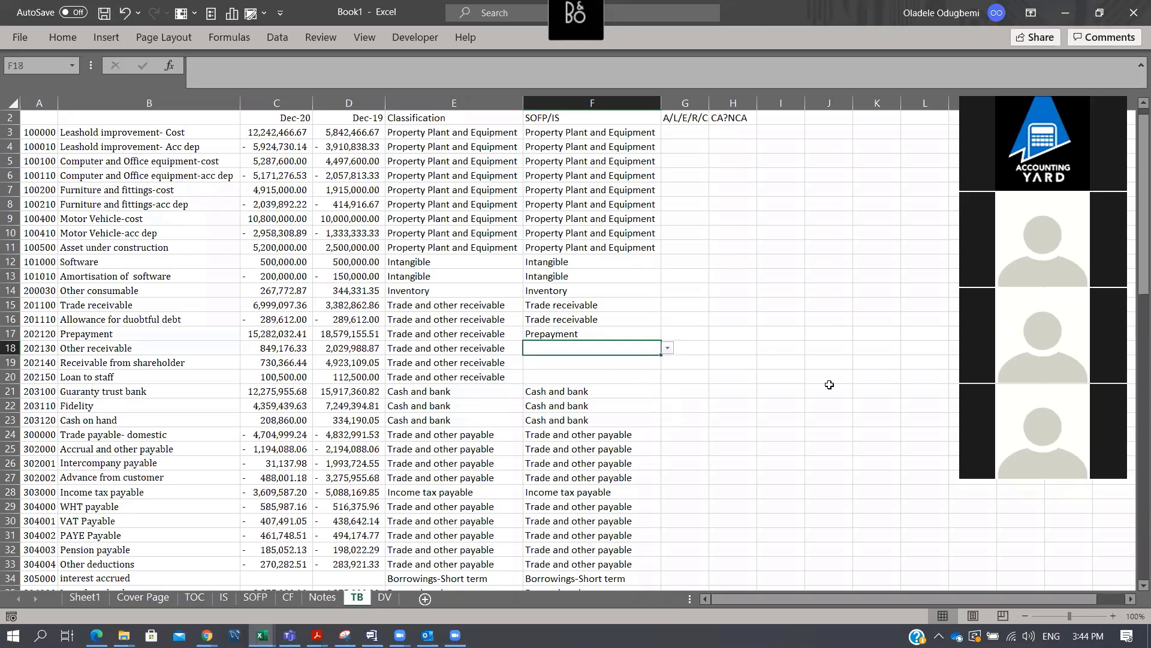
pyautogui.click(667, 348)
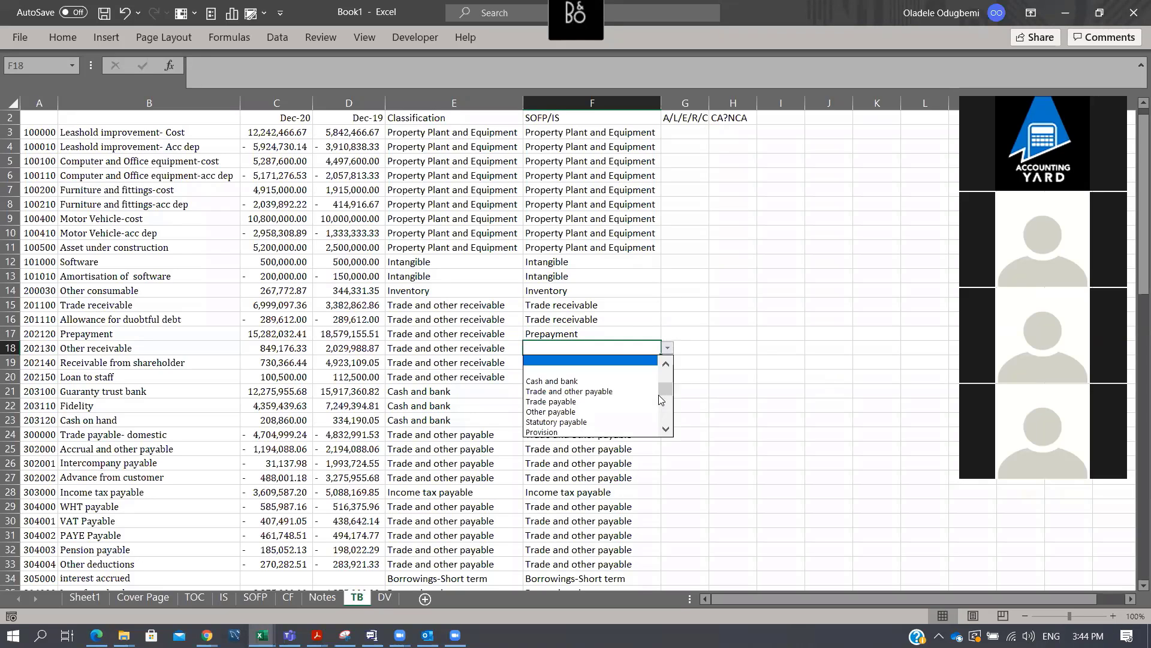
pyautogui.moveTo(665, 396); pyautogui.dragTo(665, 382)
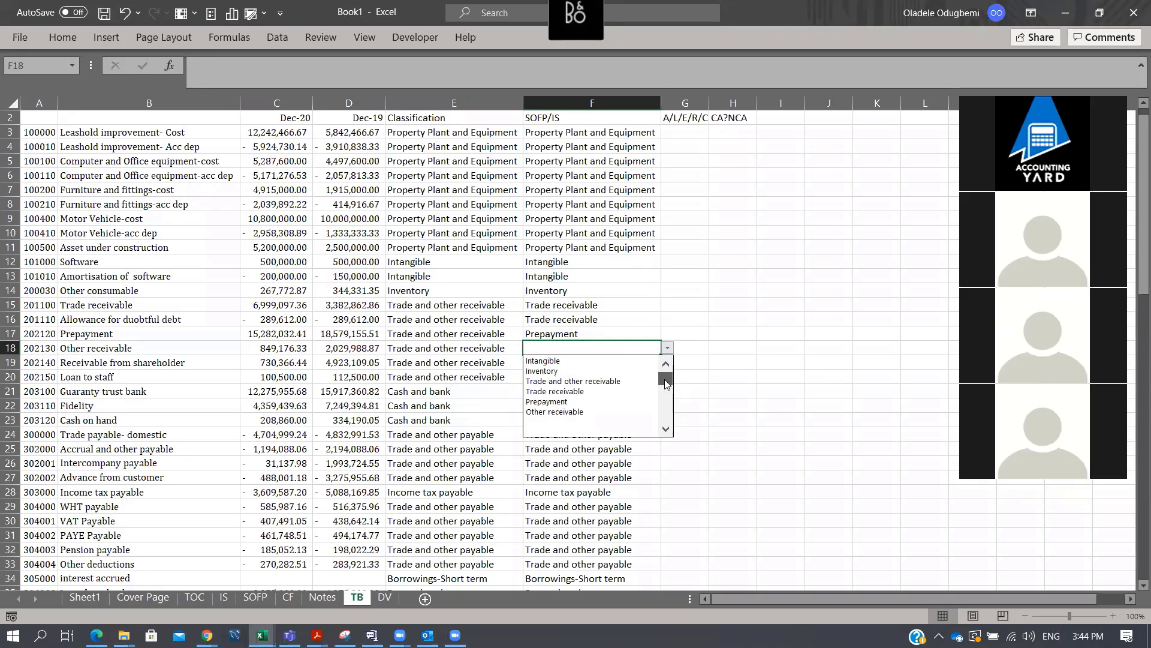
pyautogui.scroll(1, 590, 420)
pyautogui.click(576, 421)
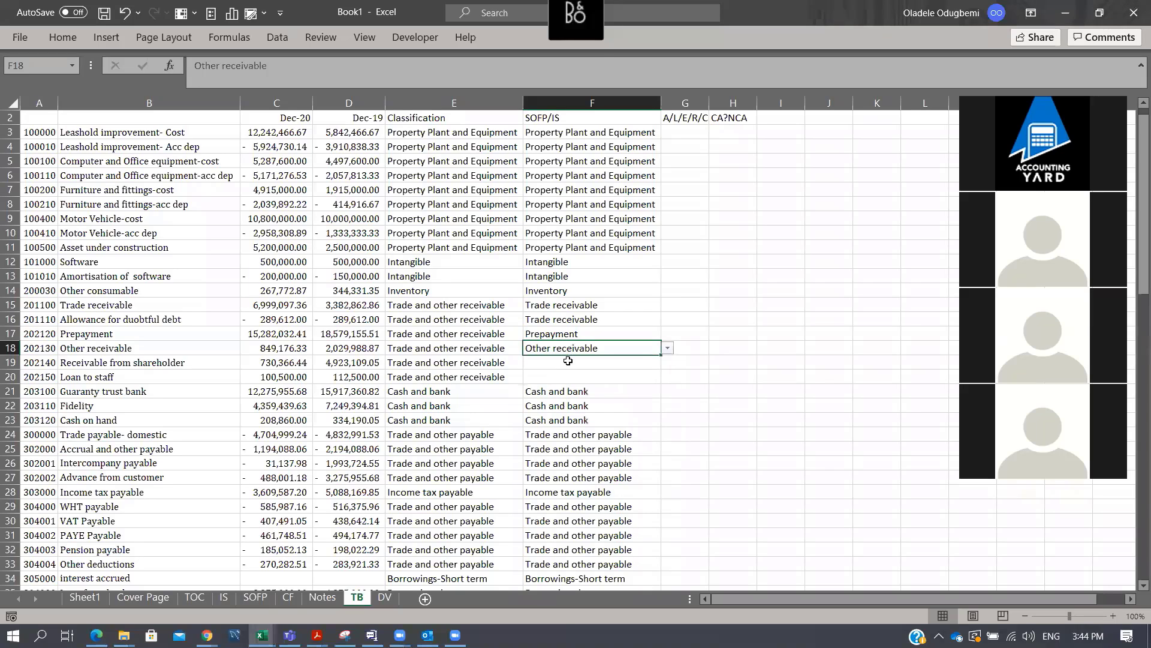
pyautogui.click(644, 358)
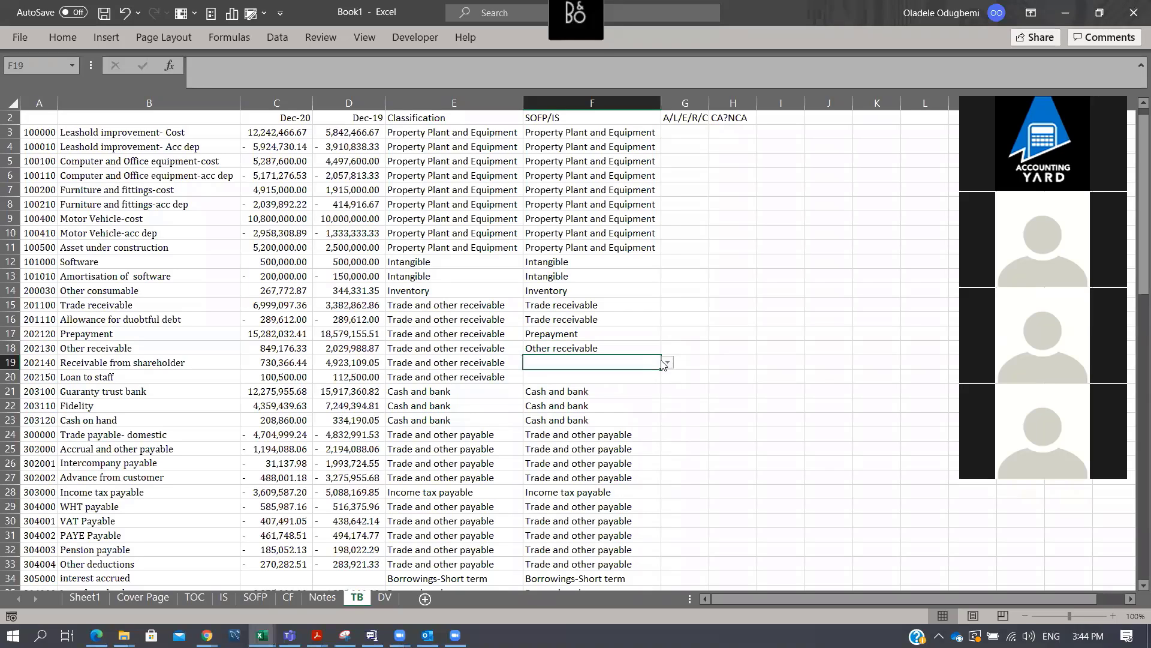
pyautogui.click(616, 350)
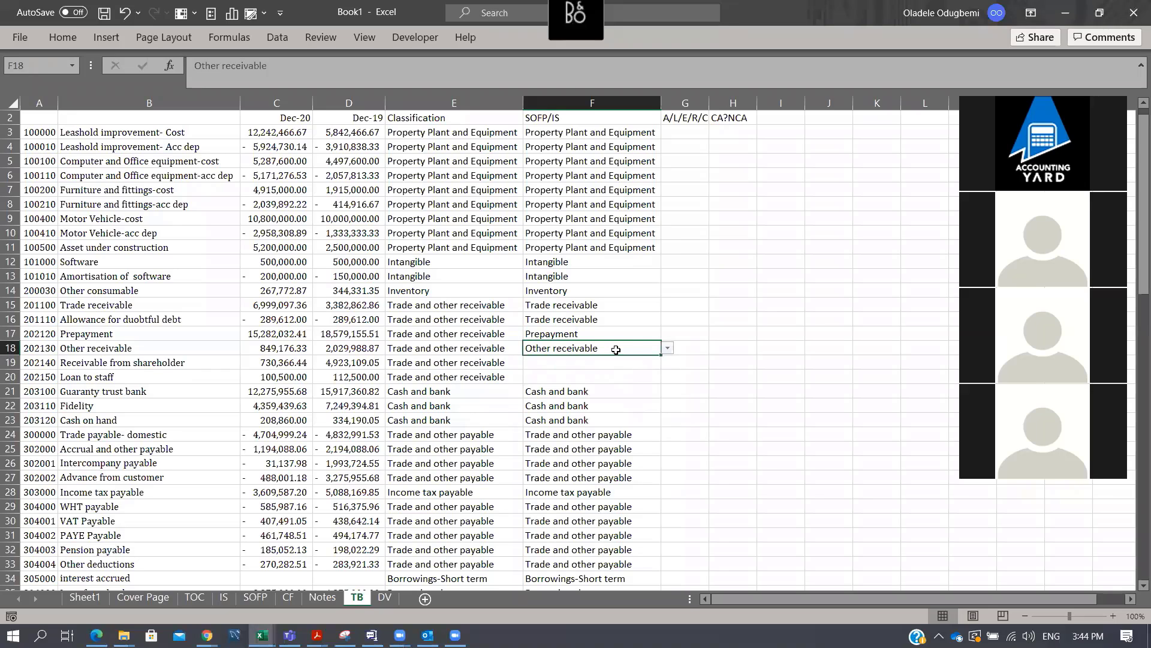
pyautogui.hotkey('ctrl', 'e')
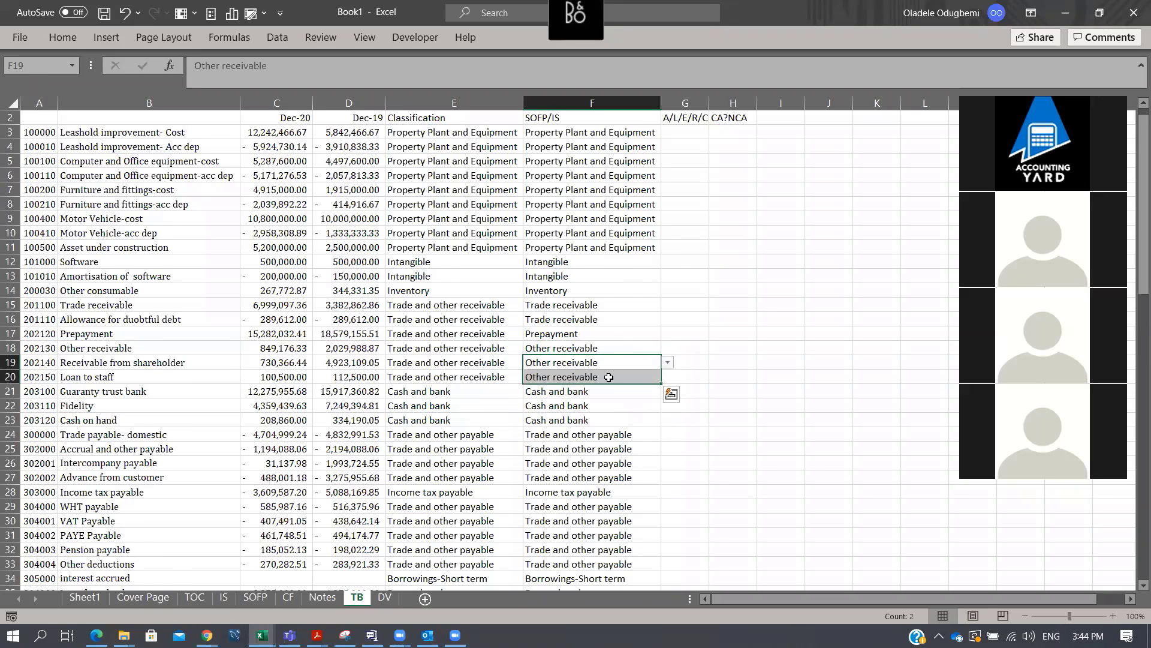
# Clear the Trade and other payable entries from F24:F27 in the SOFP/IS column
pyautogui.scroll(-4, 608, 377)
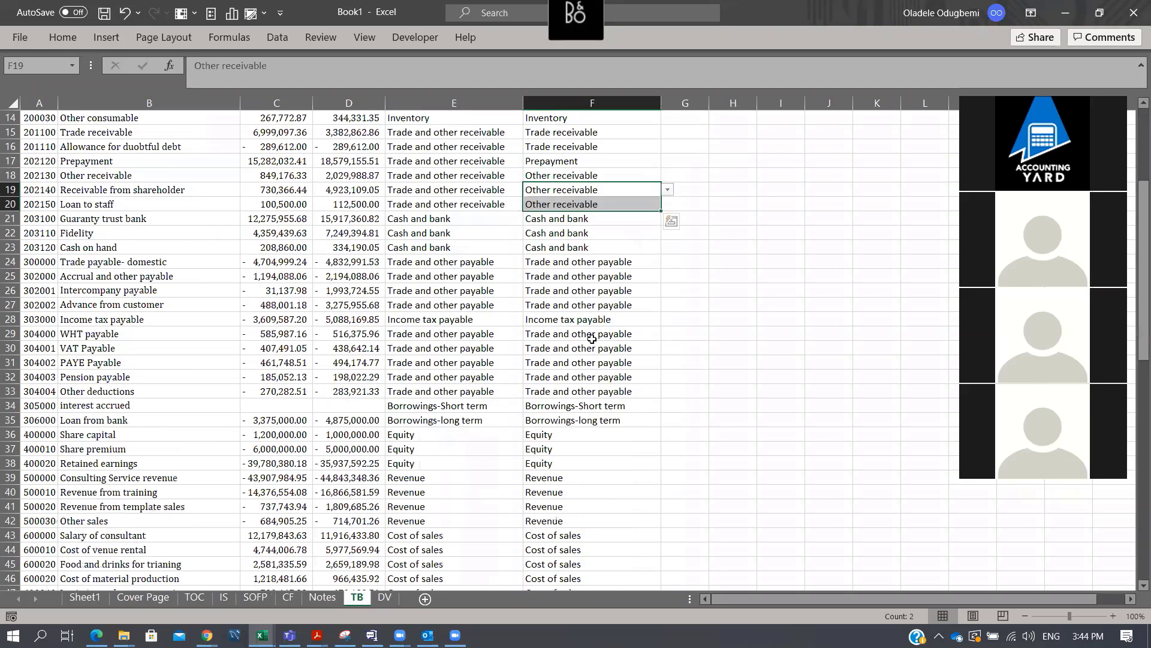
pyautogui.click(575, 264)
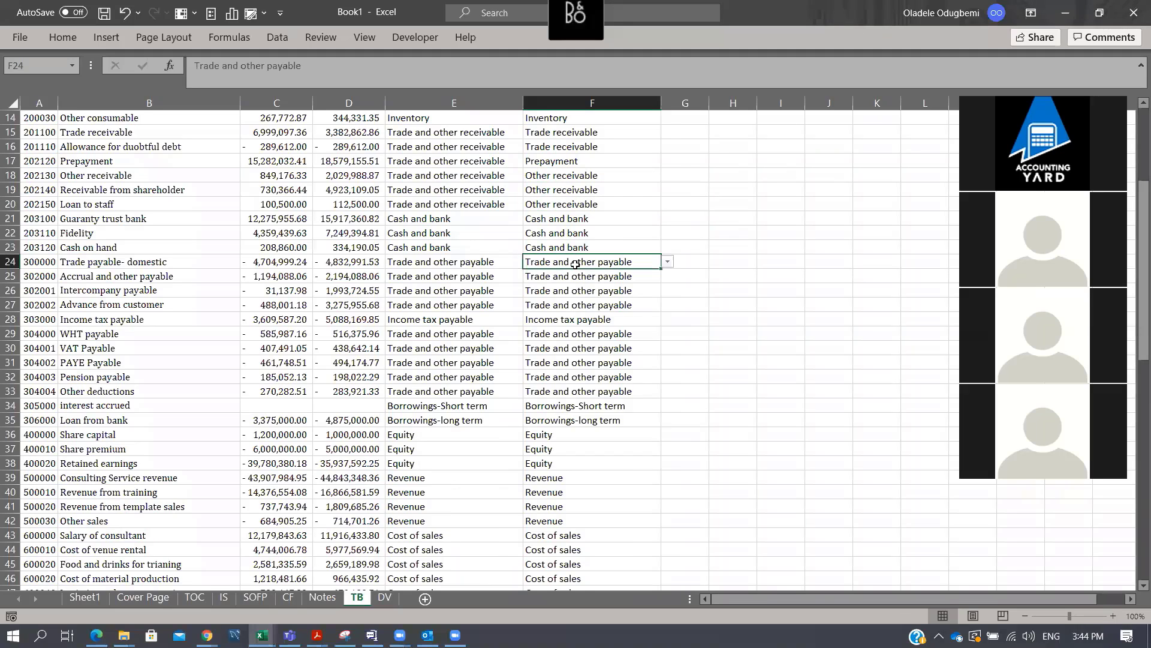
pyautogui.hotkey('shift', 'Down')
pyautogui.hotkey('shift', 'Down')
pyautogui.hotkey('shift', 'Down')
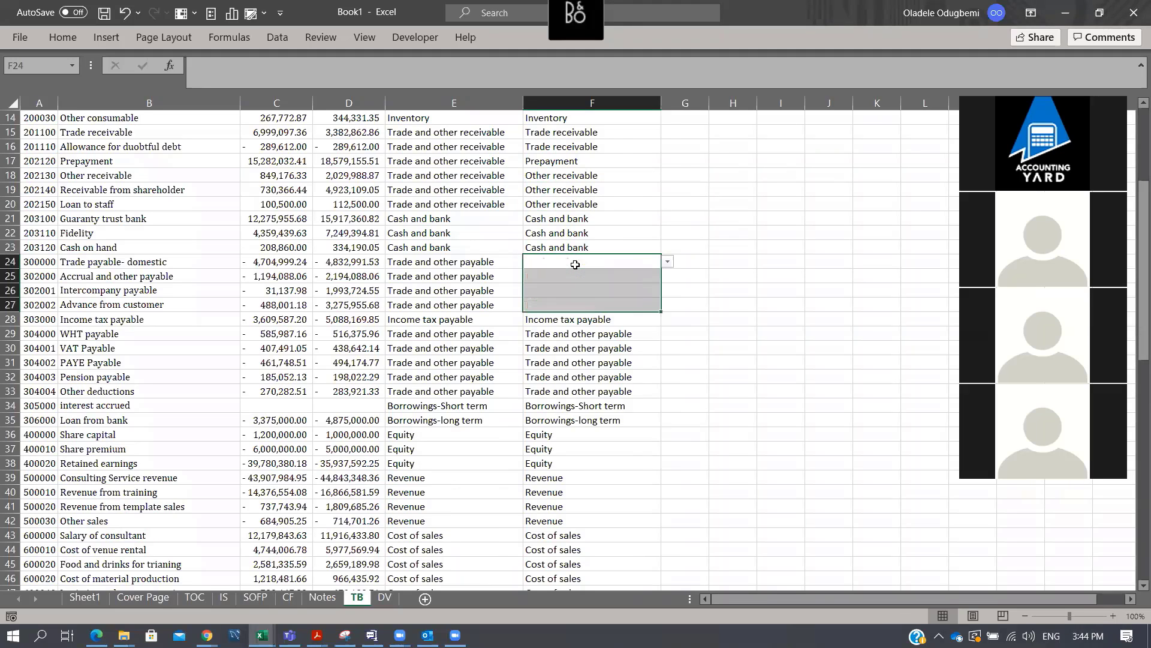
pyautogui.press('Delete')
# Set the SOFP/IS entry to Trade payable for Trade payable- domestic in F24 and to Other payable for Accrual and other payable in F25
pyautogui.click(599, 262)
pyautogui.click(668, 262)
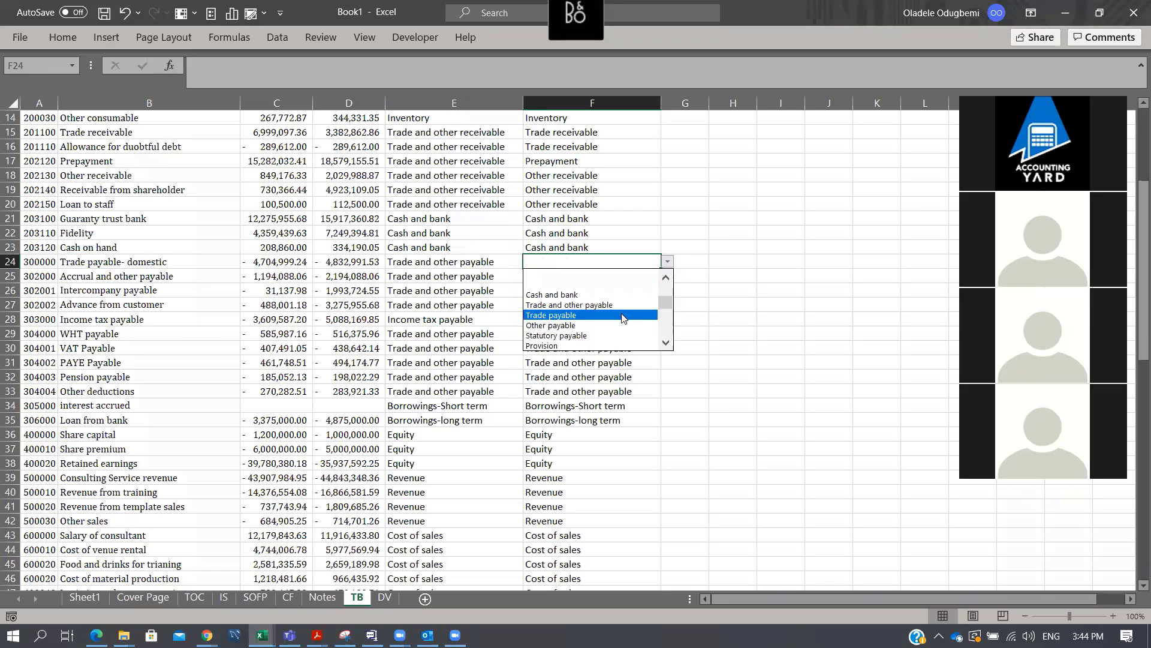
pyautogui.click(623, 317)
pyautogui.click(657, 277)
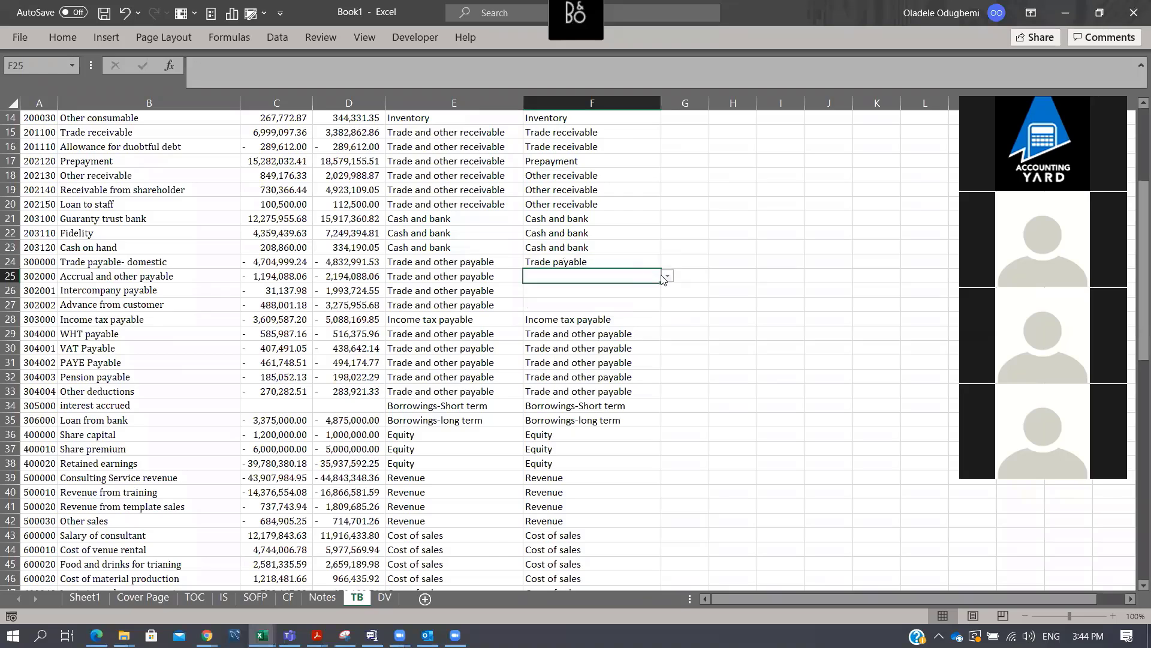
pyautogui.click(667, 276)
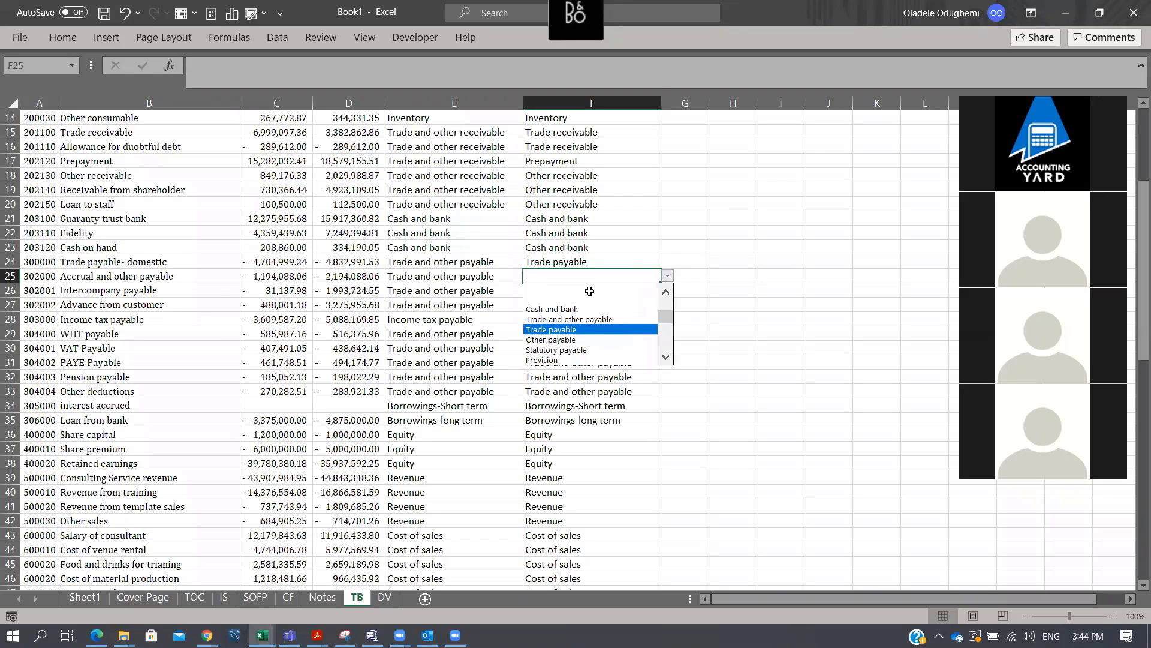
pyautogui.click(575, 339)
# Copy the Intercompany payable account name from B26 into cell E20 of the classification list on the DV sheet
pyautogui.click(656, 291)
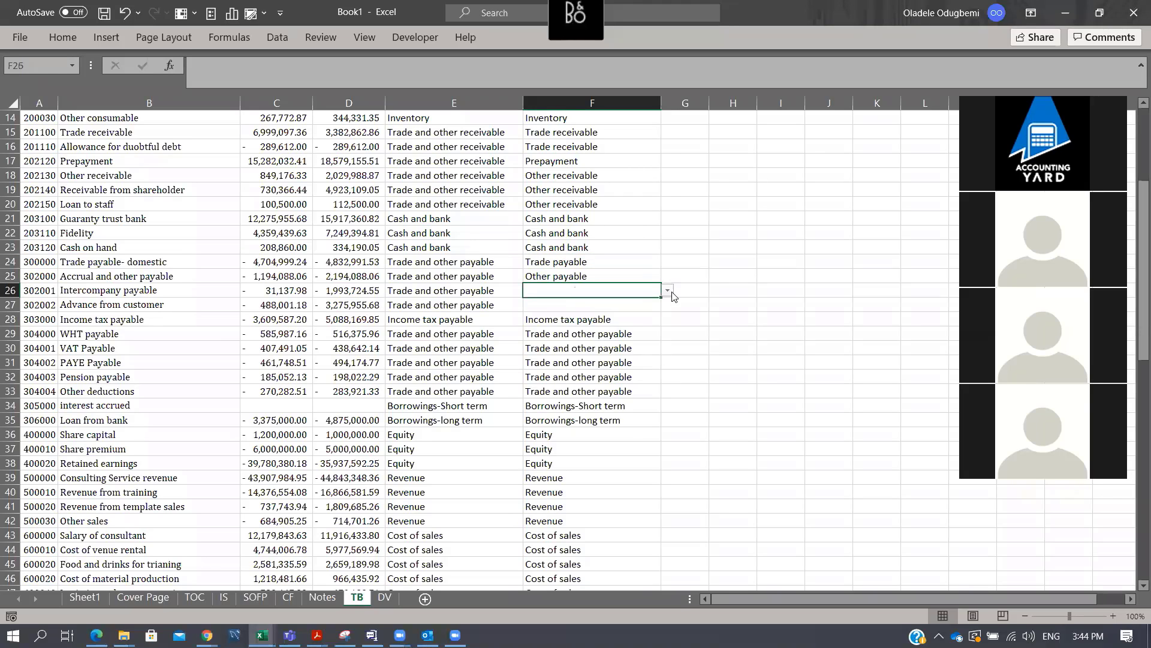
pyautogui.click(668, 292)
pyautogui.press('Escape')
pyautogui.press('Left')
pyautogui.press('Left')
pyautogui.press('Left')
pyautogui.press('Left')
pyautogui.hotkey('ctrl', 'c')
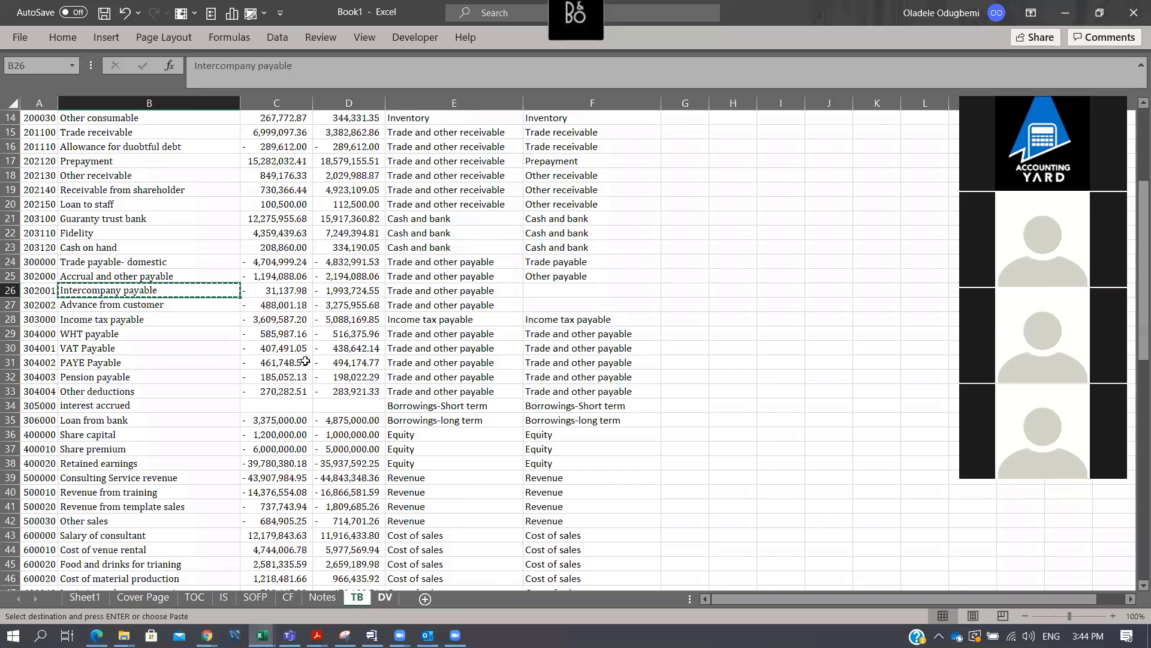
pyautogui.hotkey('ctrl', 'pagedown')
pyautogui.hotkey('ctrl', 'alt', 'v')
pyautogui.press('Return')
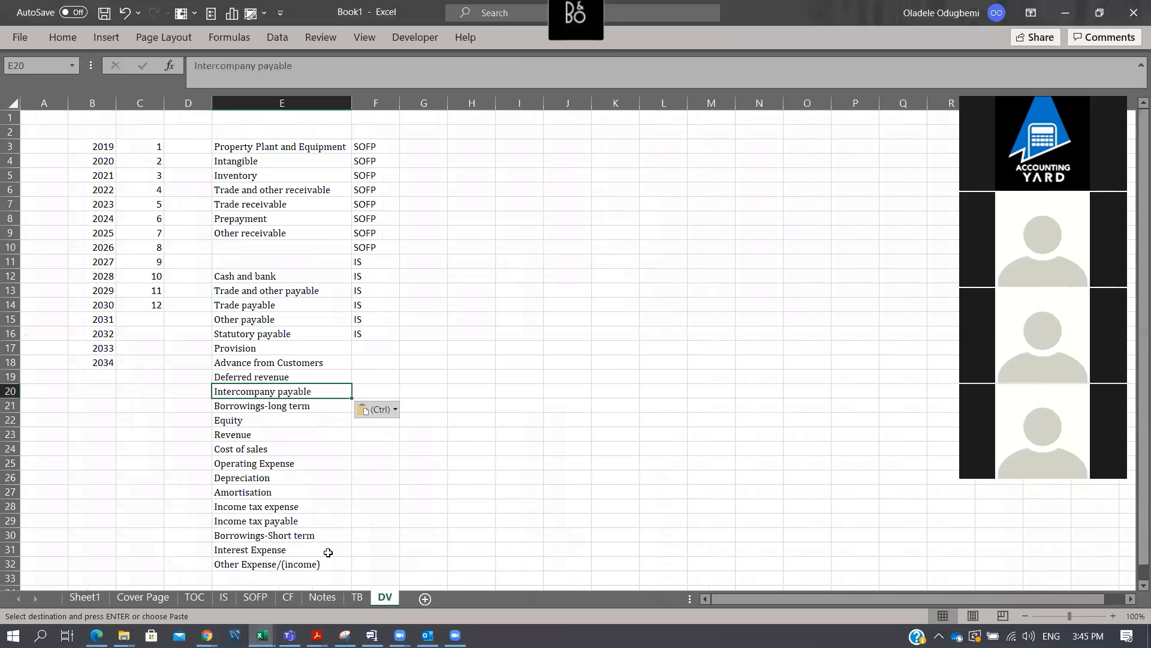
# Set the SOFP/IS entry for the Intercompany payable account in F26 of the TB sheet to Intercompany payable
pyautogui.click(355, 597)
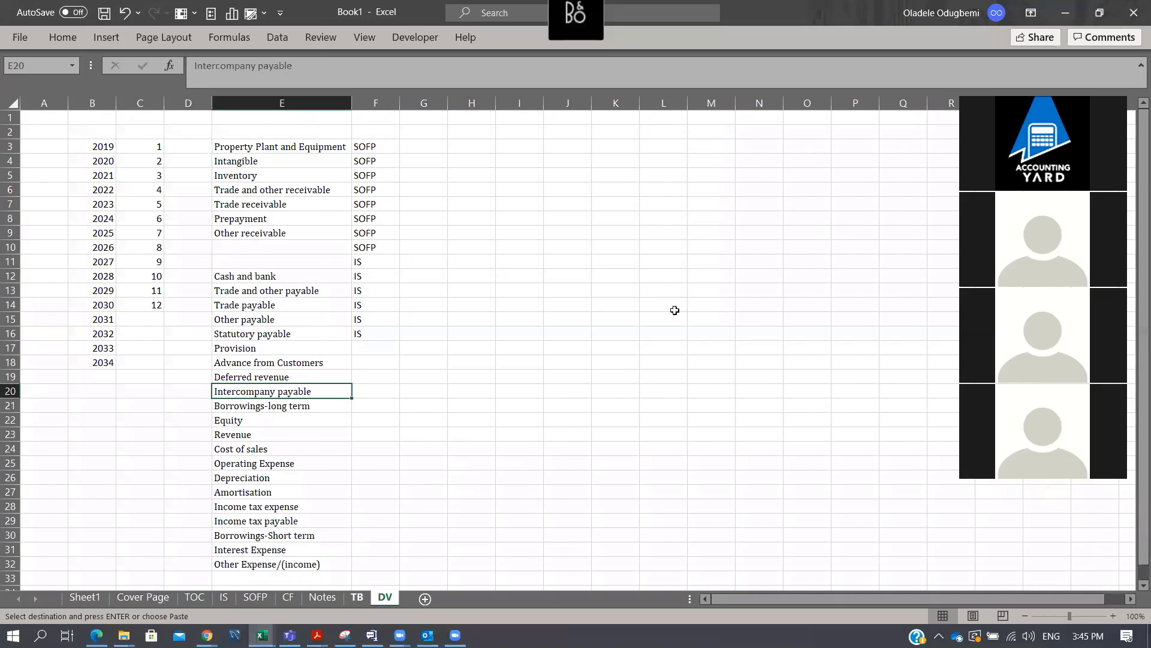
pyautogui.click(667, 290)
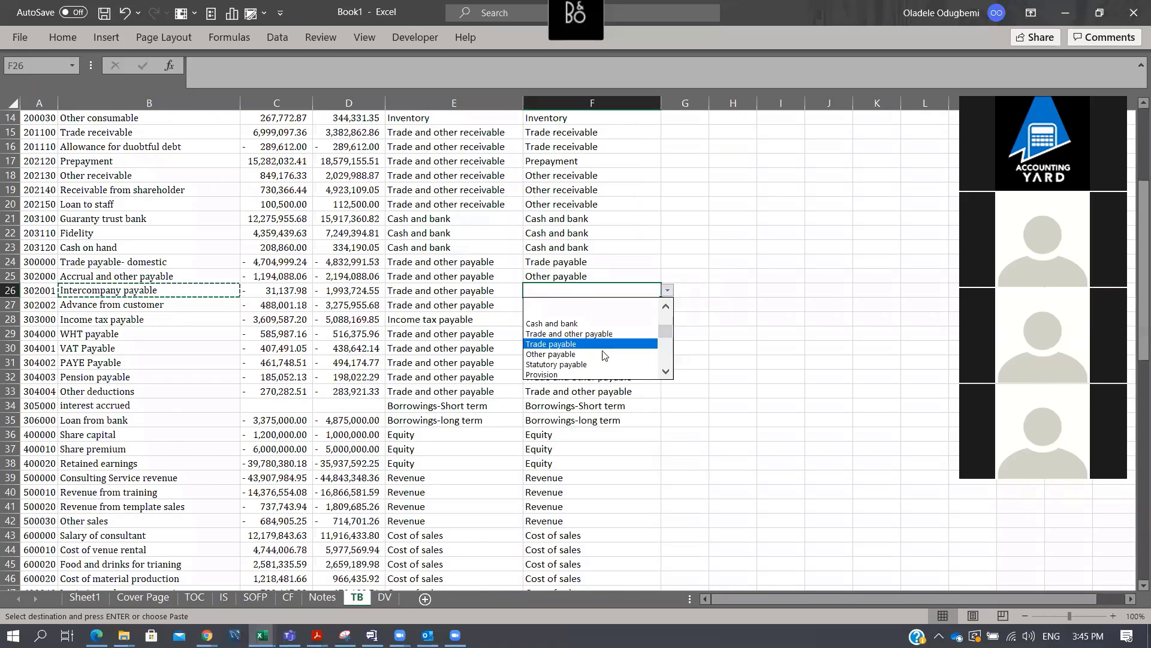
pyautogui.click(667, 373)
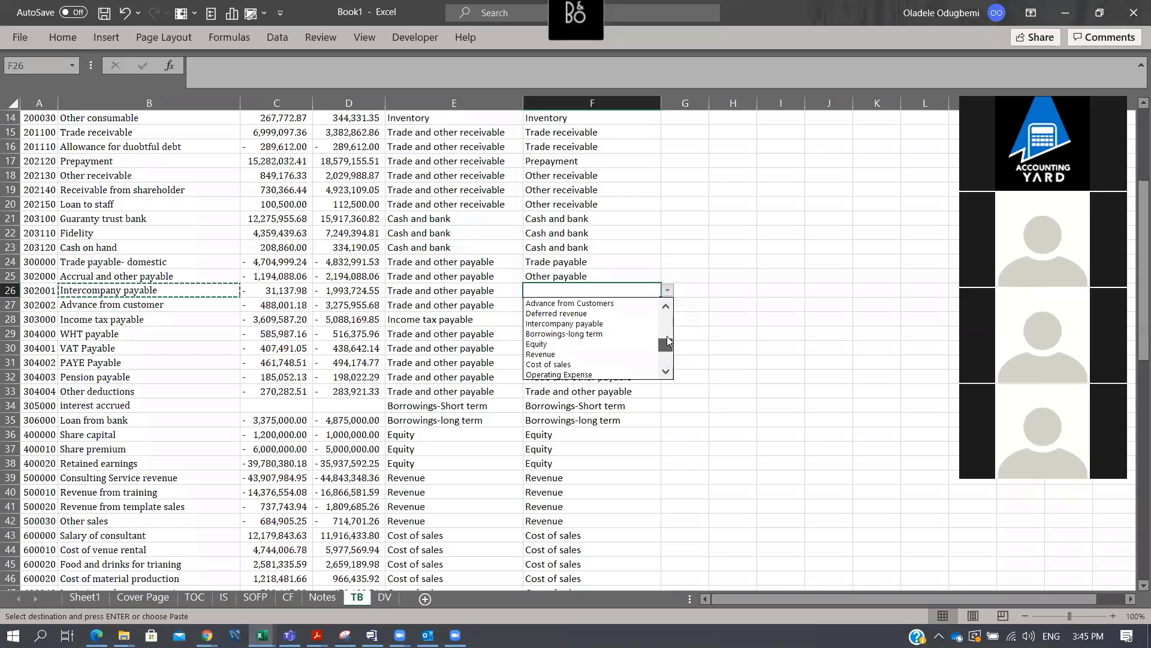
pyautogui.moveTo(667, 341)
pyautogui.mouseDown()
pyautogui.moveTo(663, 306)
pyautogui.moveTo(667, 347)
pyautogui.mouseUp()
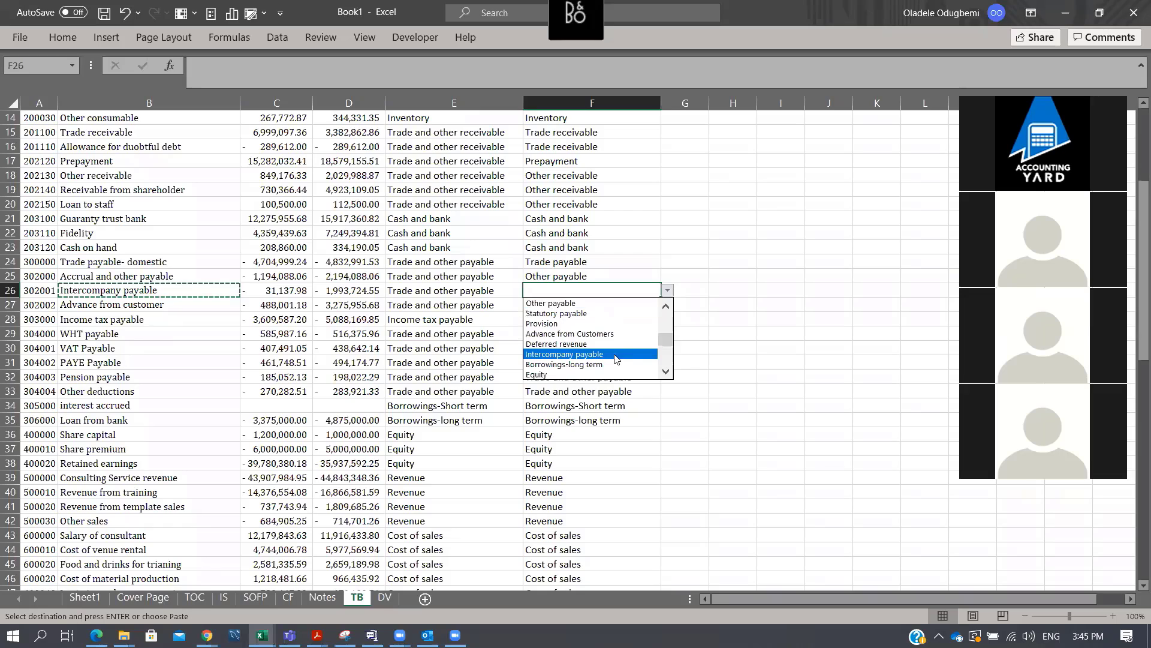
pyautogui.click(624, 355)
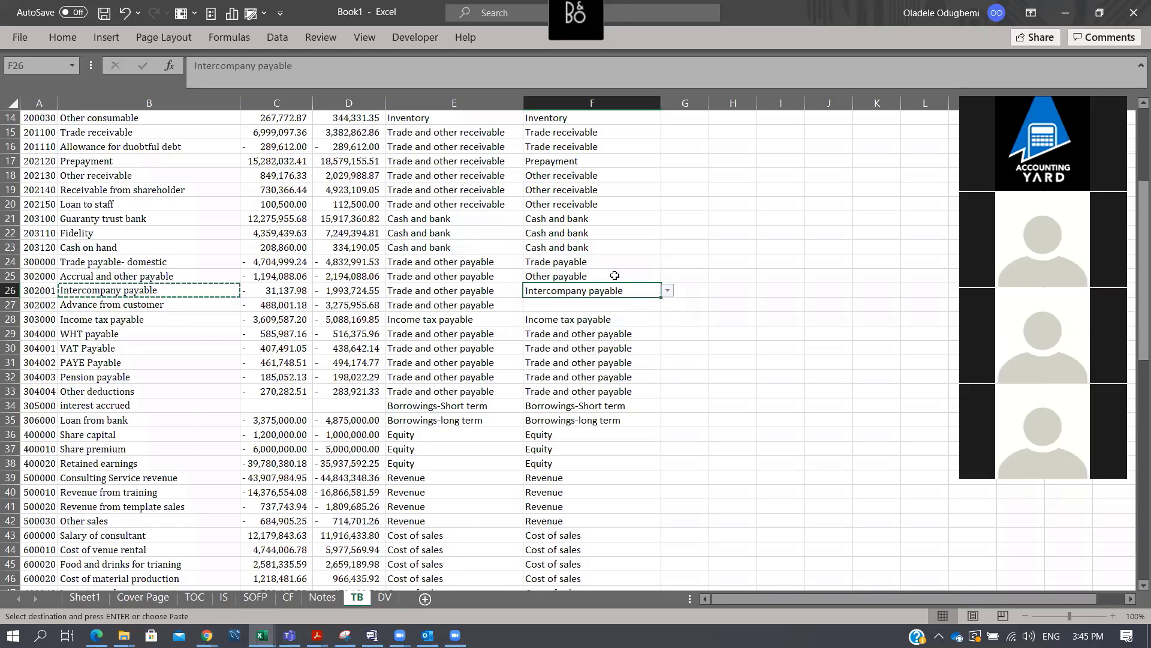
# Copy the Other payable entry from F25 to the Advance from customer account in F27
pyautogui.press('Down')
pyautogui.press('Up')
pyautogui.press('Up')
pyautogui.hotkey('ctrl', 'c')
pyautogui.press('Down')
pyautogui.press('Down')
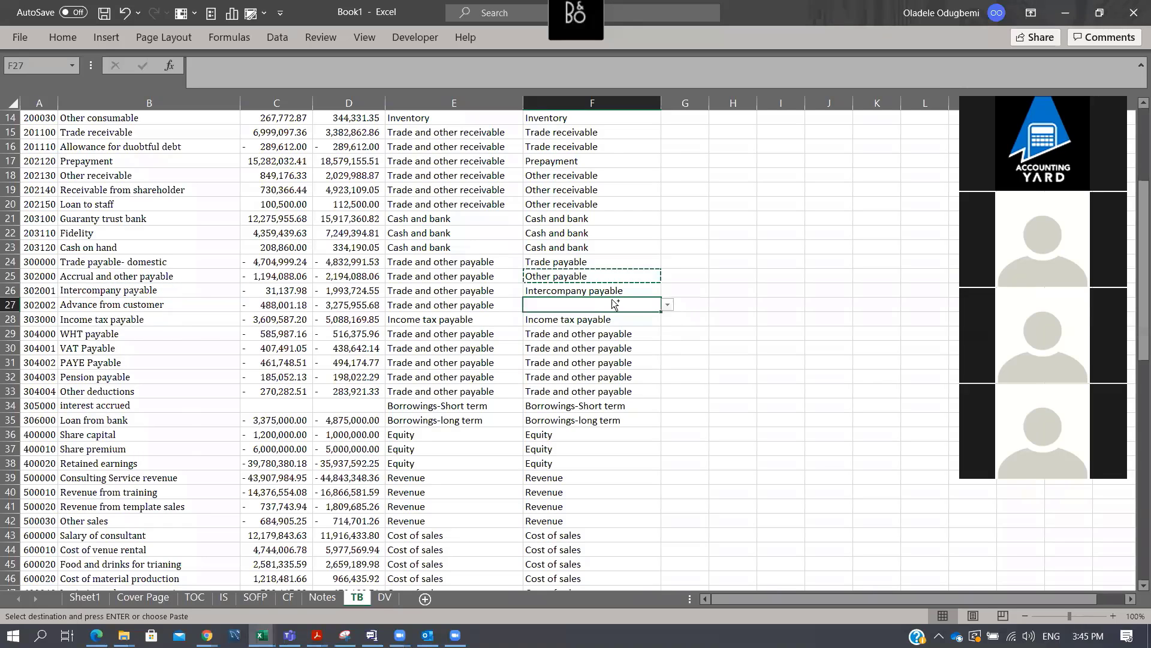
pyautogui.hotkey('ctrl', 'v')
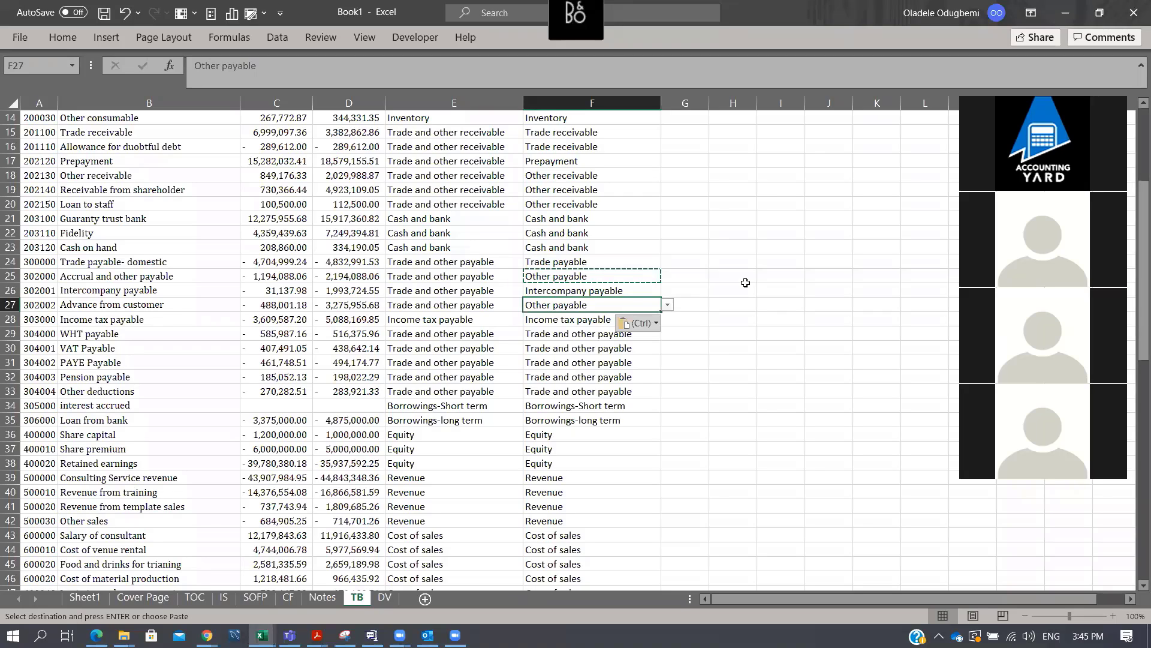
# Look over the account classifications in the TB sheet and open the SOFP sheet
pyautogui.click(644, 177)
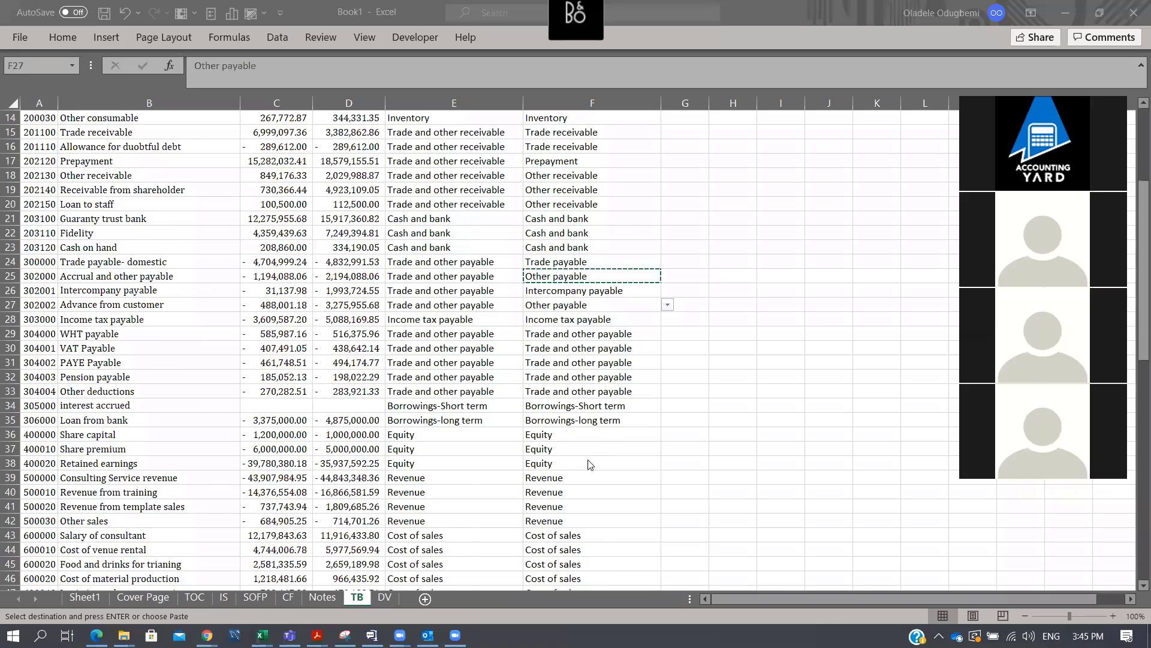
pyautogui.scroll(-8, 590, 465)
pyautogui.scroll(13, 594, 455)
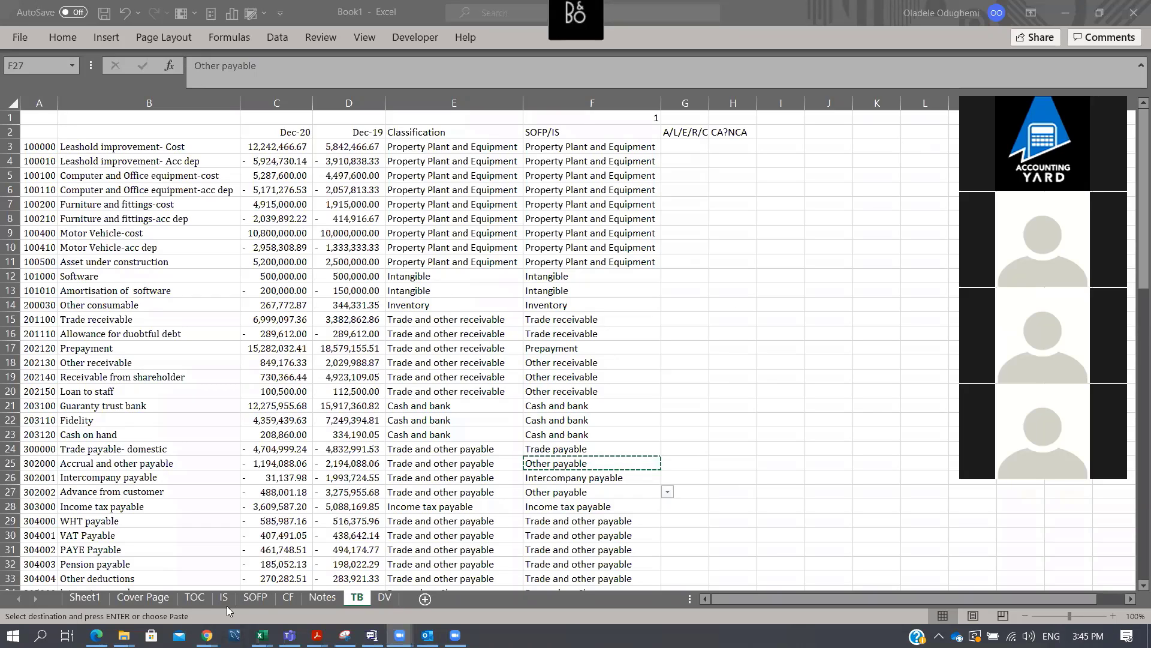
pyautogui.click(329, 599)
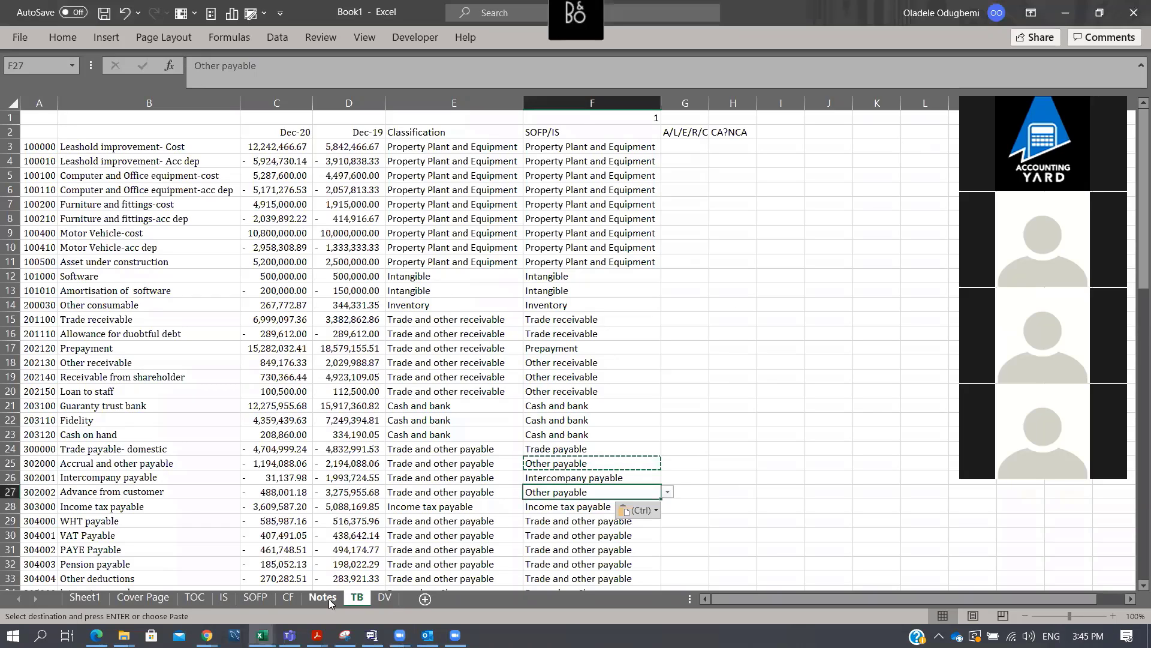
pyautogui.click(223, 597)
pyautogui.hotkey('ctrl', 'pagedown')
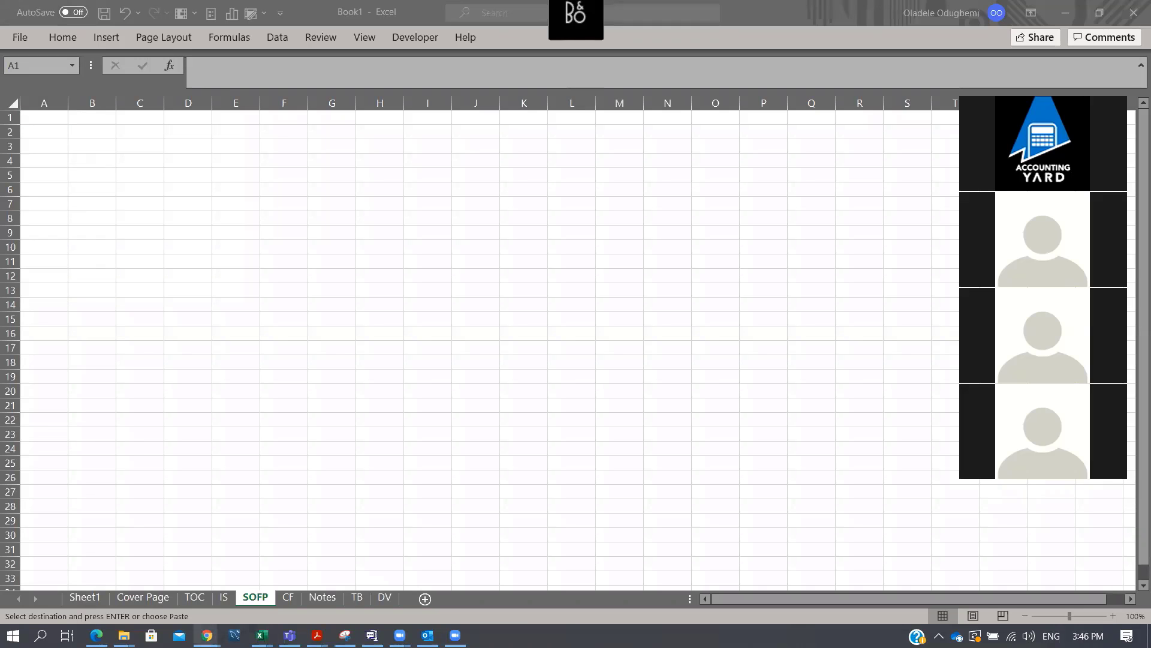
# Switch to the Accounting Yard YouTube channel in Chrome and reload the page
pyautogui.moveTo(207, 636)
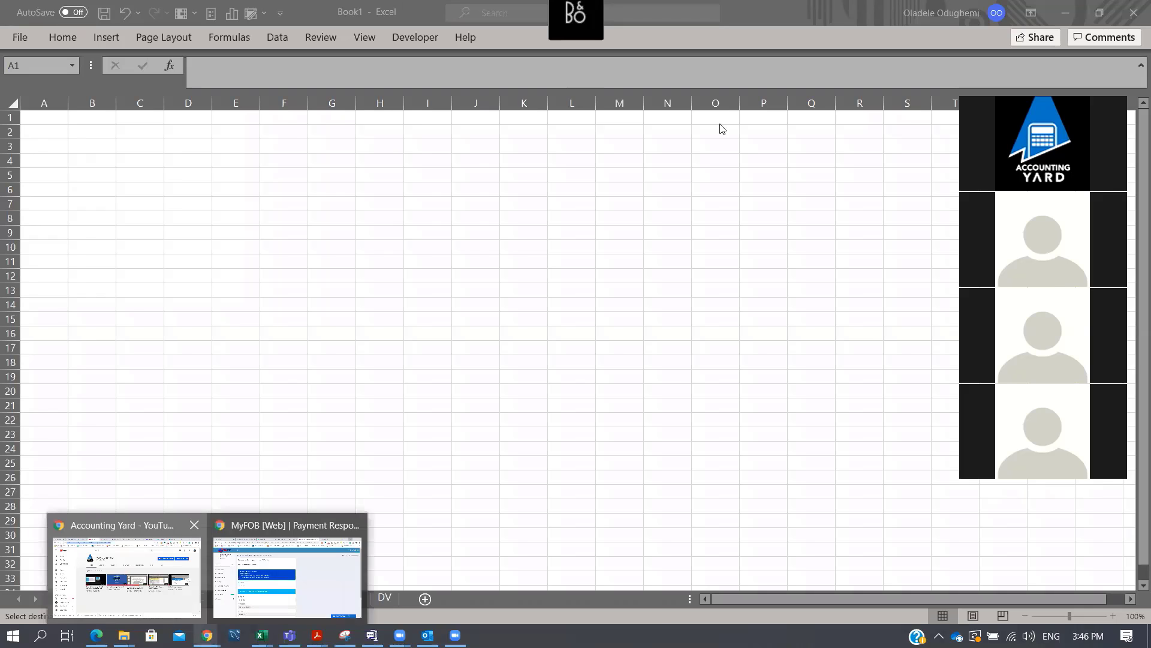
pyautogui.press('Right')
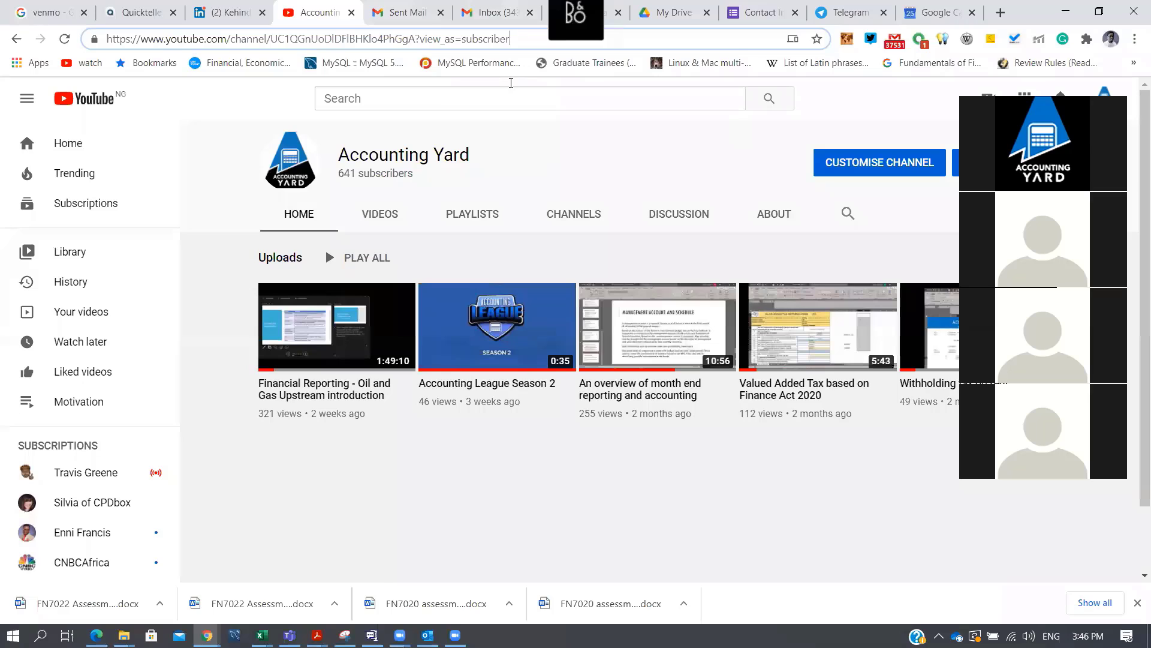
pyautogui.press('Return')
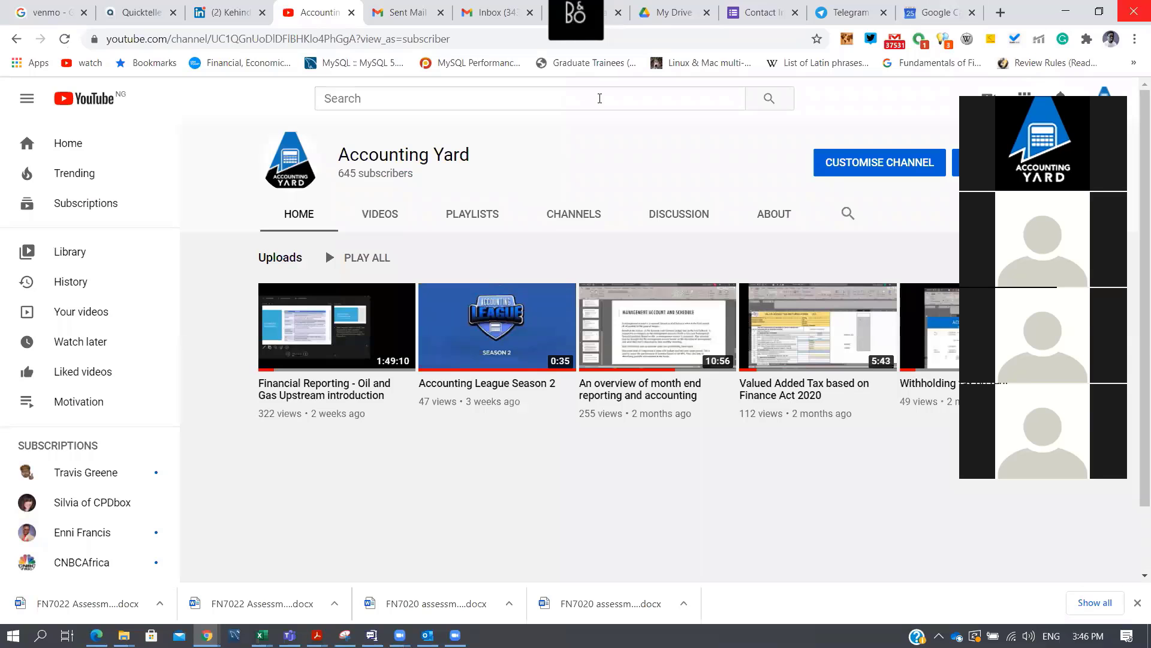
pyautogui.click(600, 98)
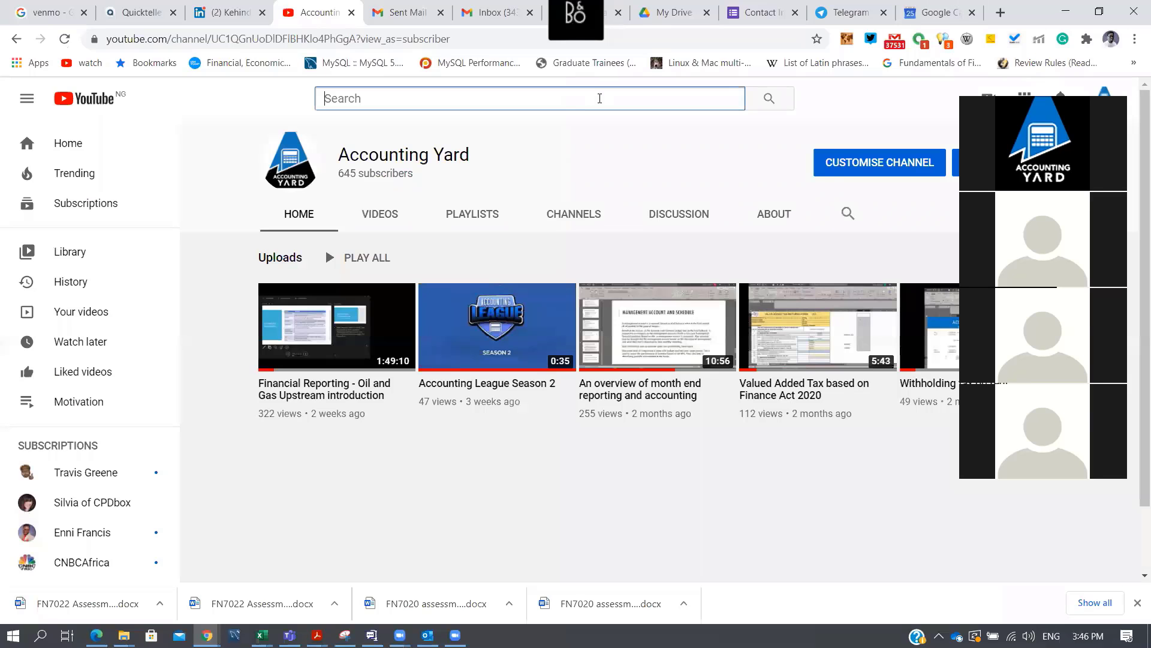
pyautogui.click(854, 82)
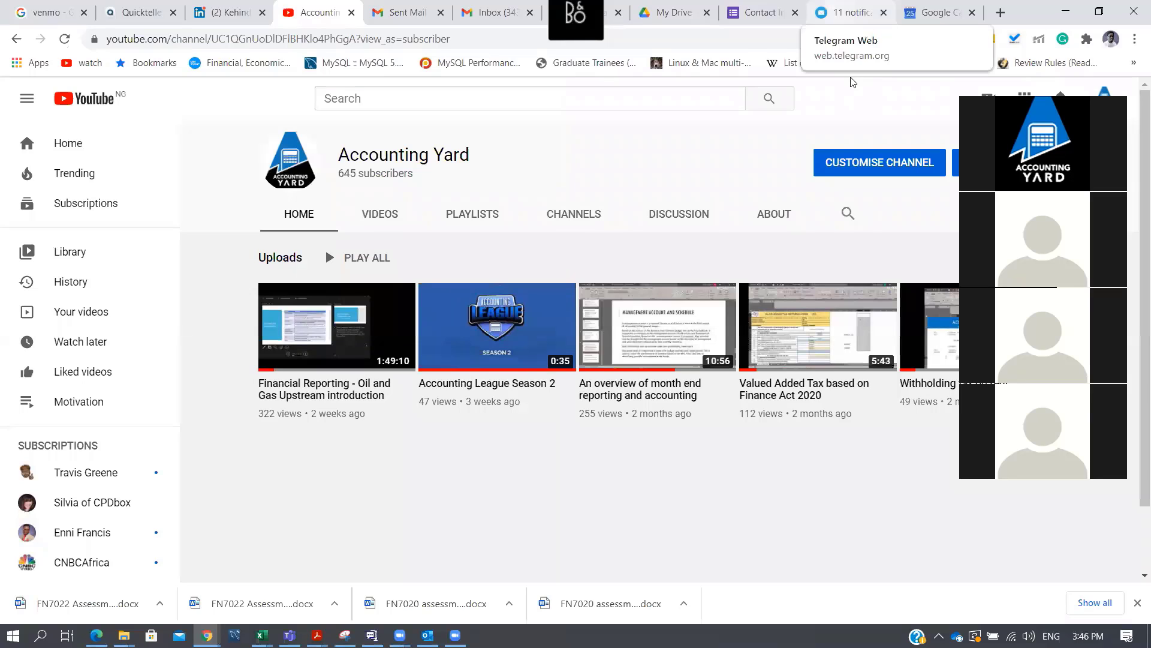
# Open Google Forms at forms.google.com in the browser tab that holds the Gmail inbox
pyautogui.click(404, 15)
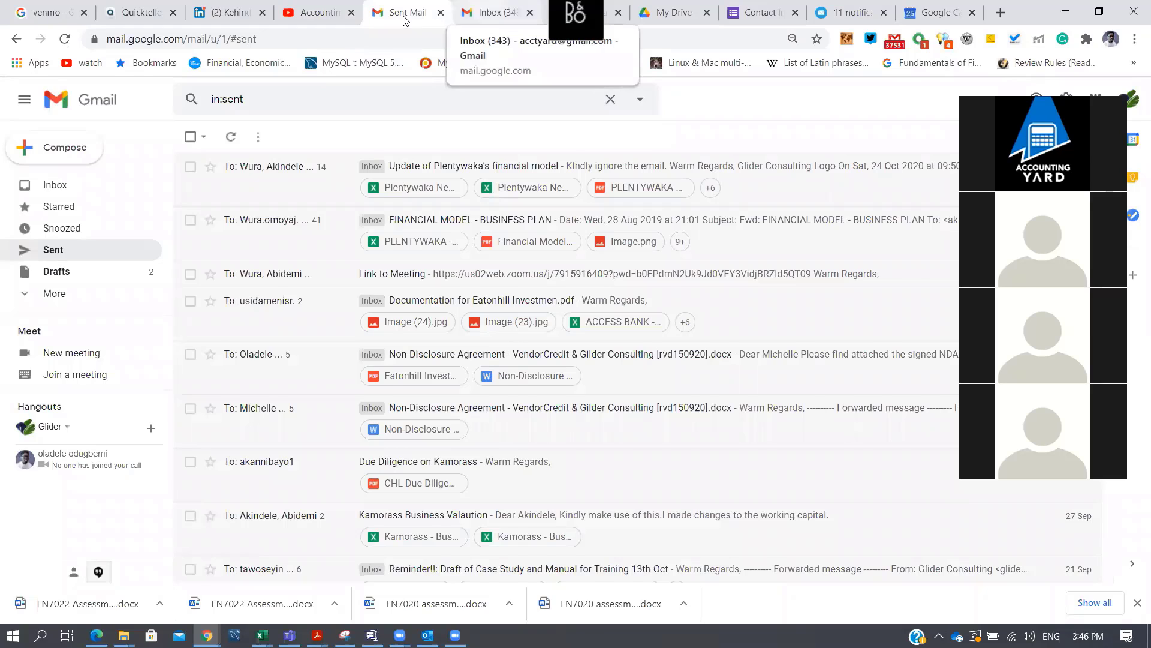
pyautogui.click(490, 13)
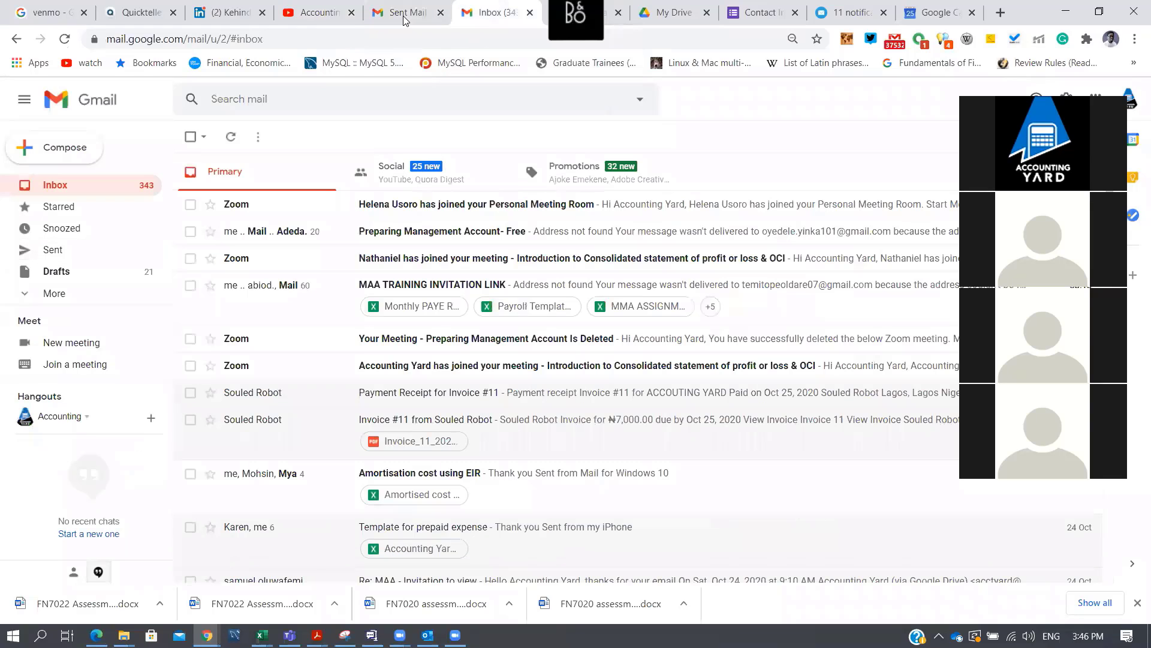
pyautogui.click(316, 38)
pyautogui.write('f')
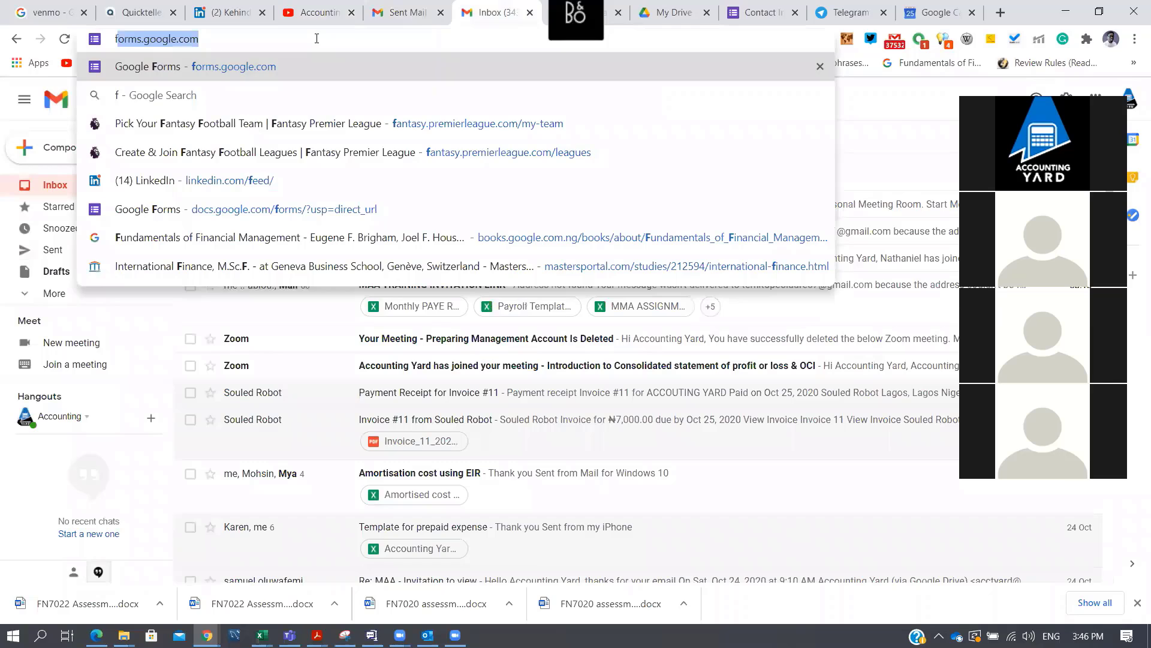
pyautogui.write('orm')
pyautogui.press('Return')
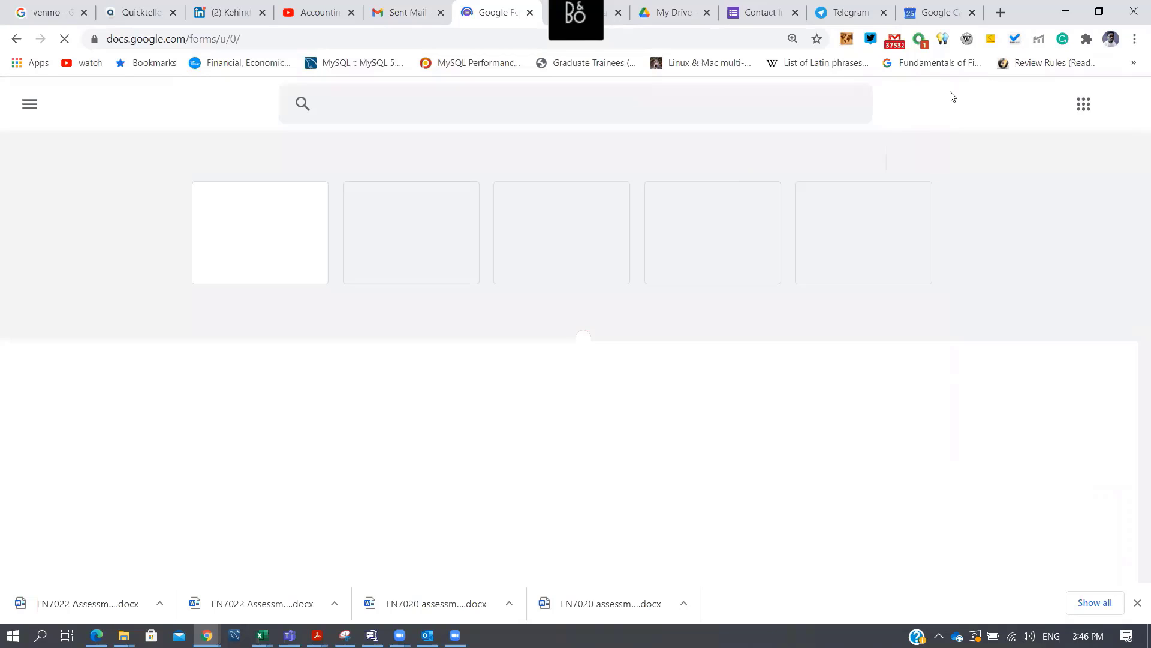
# Switch Google Forms to the Accounting Yard account and open the ACCOUNTING YARD (AY) MEMBERSHIP FORM
pyautogui.click(1110, 104)
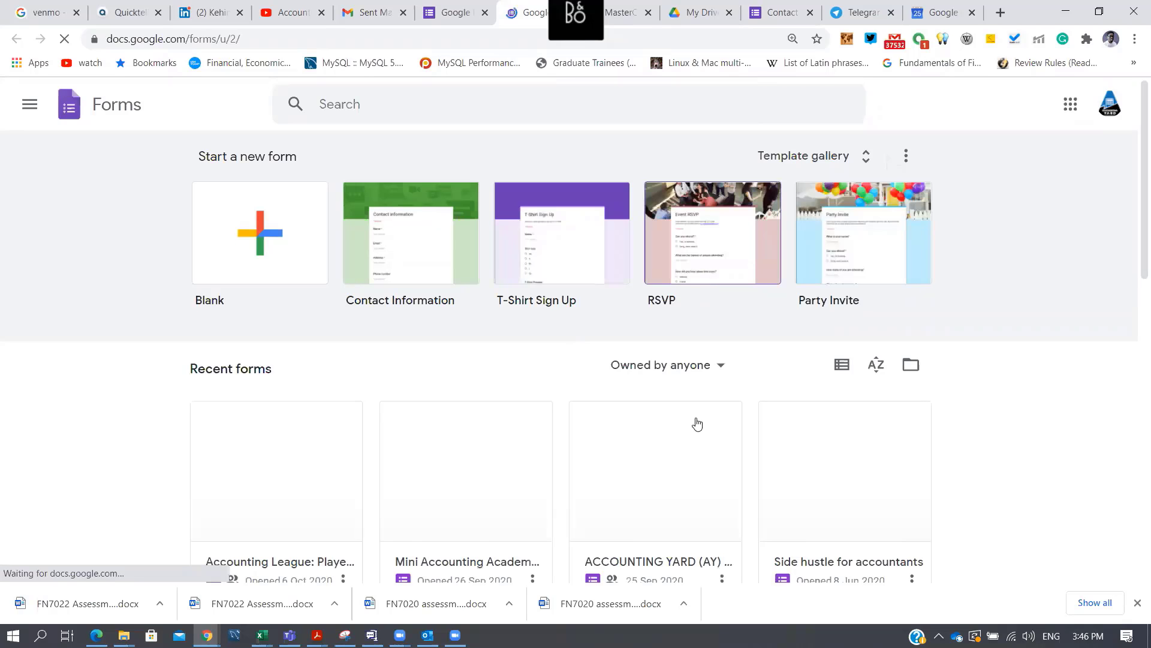
pyautogui.scroll(-3, 677, 324)
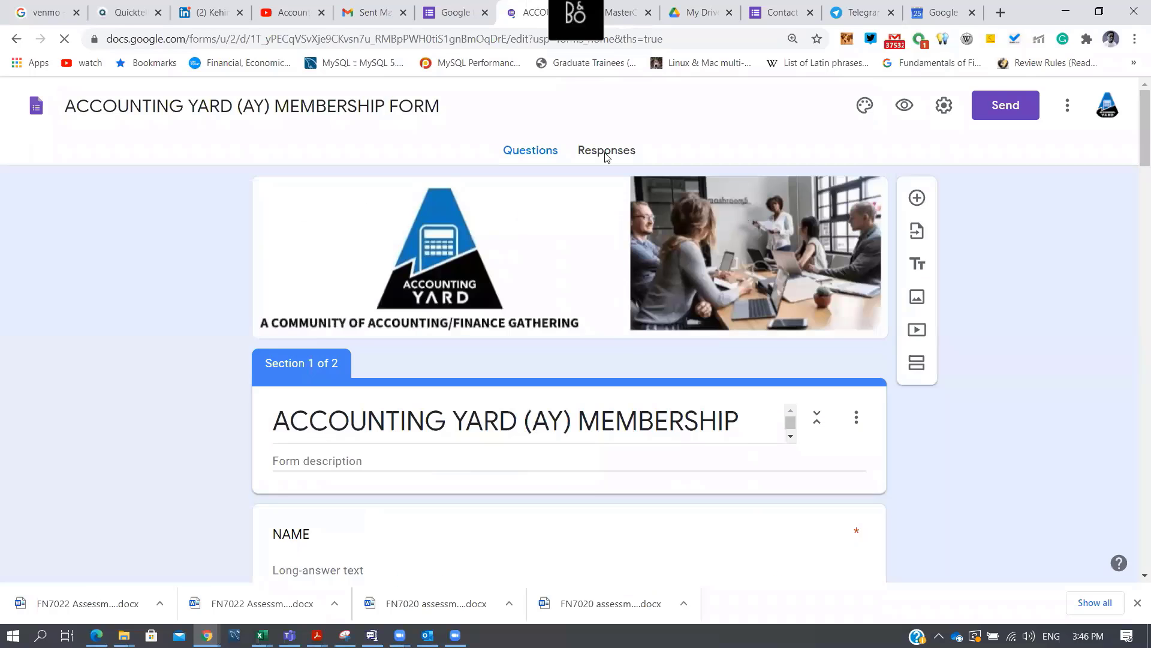
# Get the pre-filled link for the ACCOUNTING YARD (AY) MEMBERSHIP FORM
pyautogui.click(1068, 117)
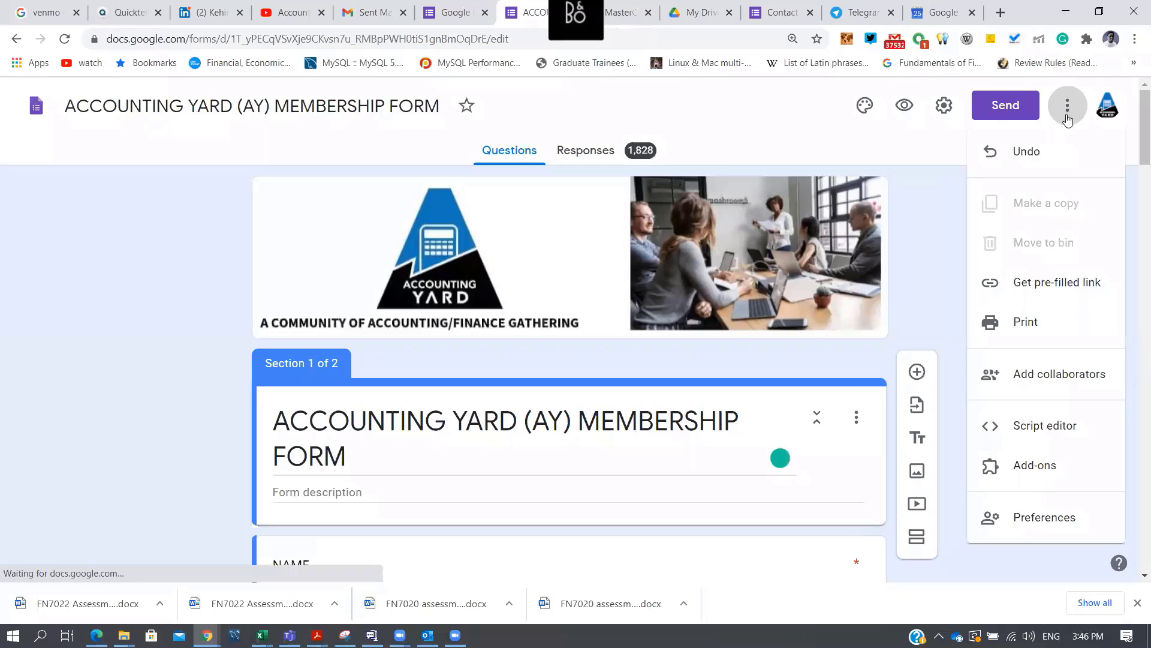
pyautogui.click(1031, 285)
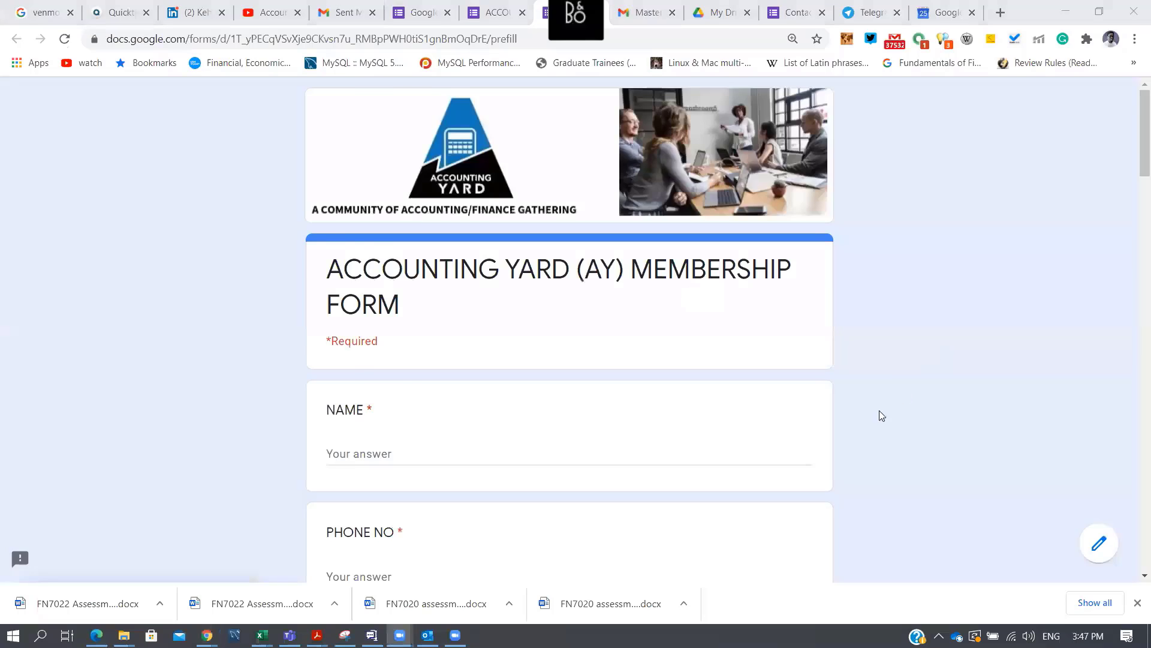
pyautogui.scroll(-20, 540, 506)
pyautogui.scroll(-10, 344, 458)
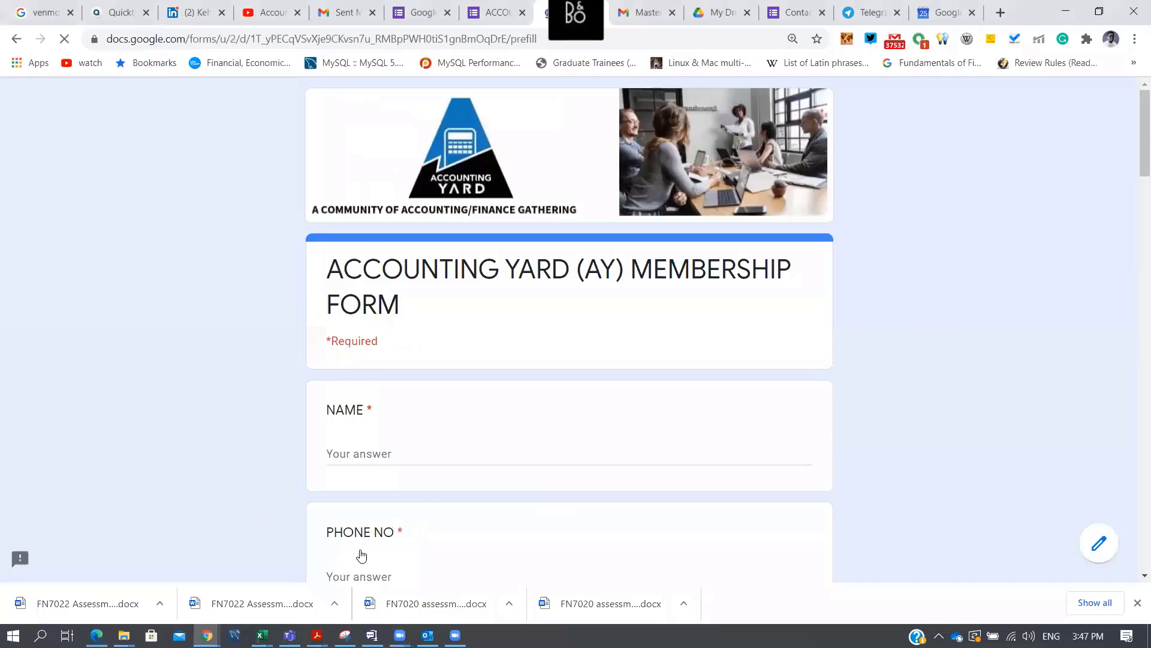
pyautogui.scroll(-7, 360, 552)
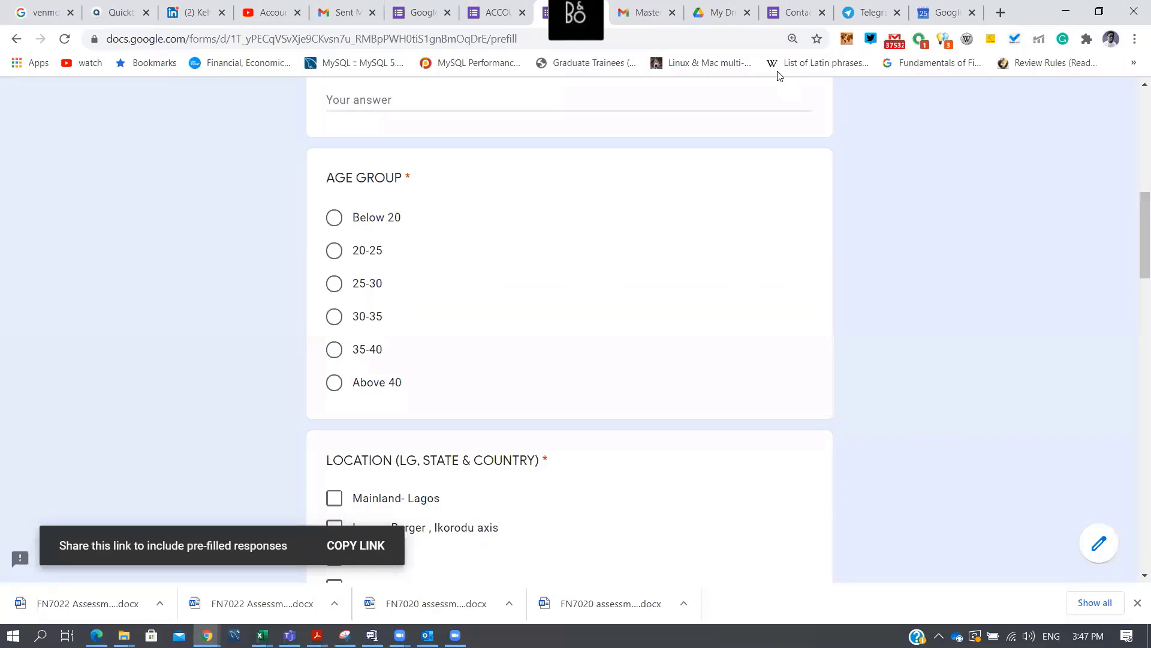
pyautogui.press('Home')
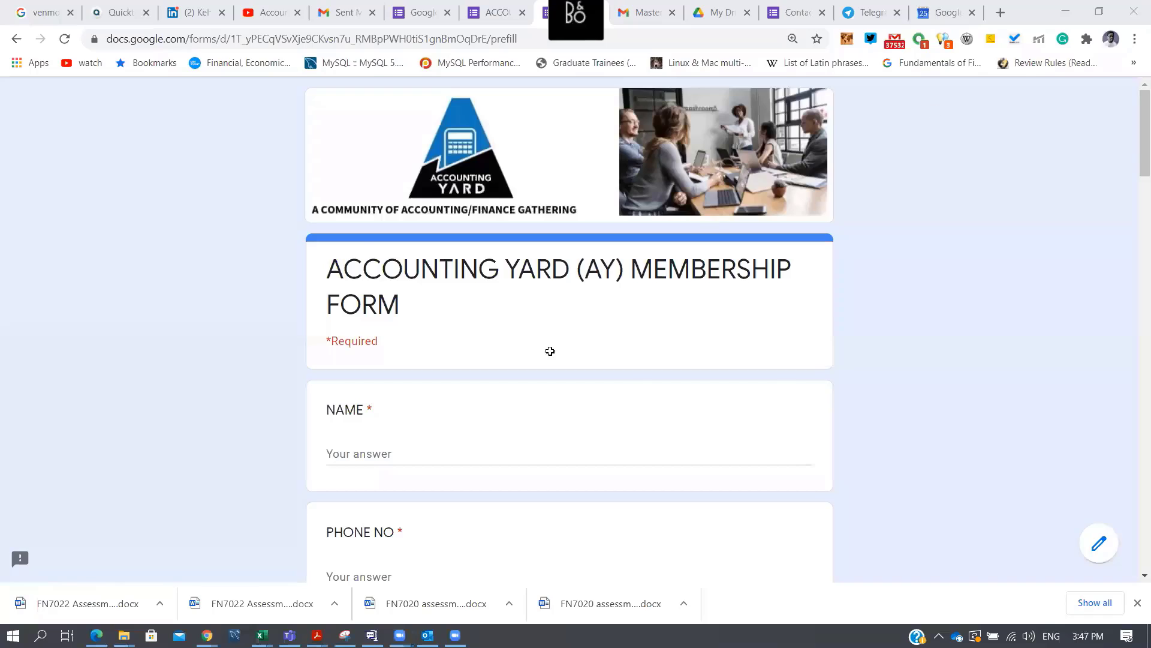
# Leave the browser and open the MIni Accounting Academy - Role of Excel 2510 workbook from the Preparing MA folder
pyautogui.click(1135, 5)
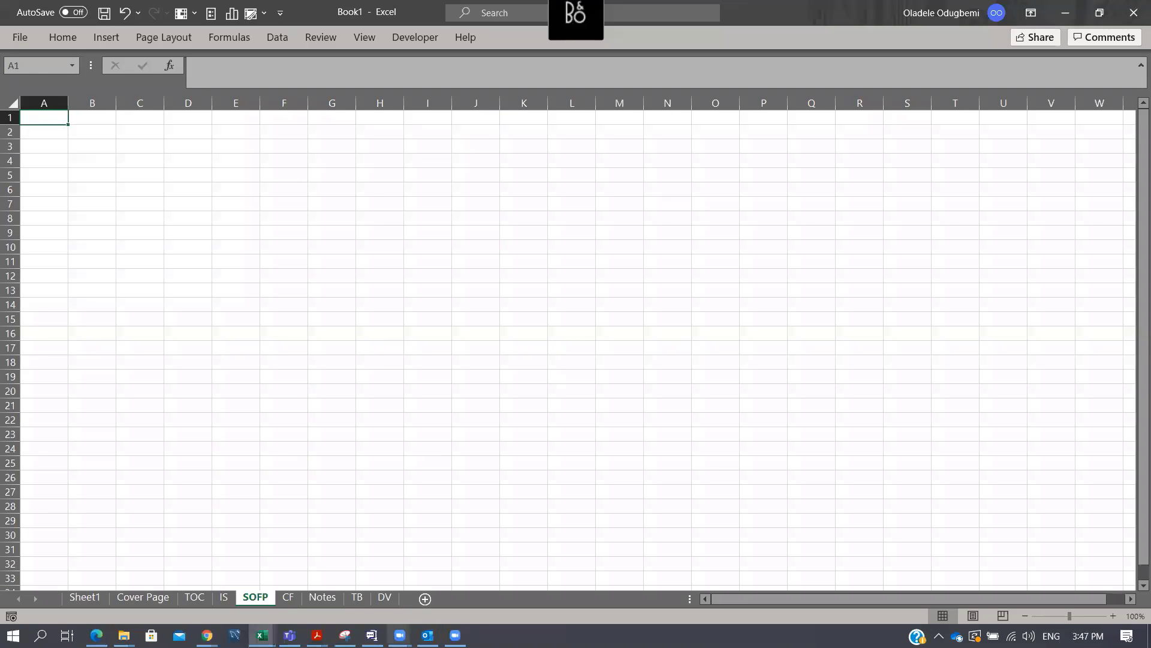
pyautogui.moveTo(396, 626)
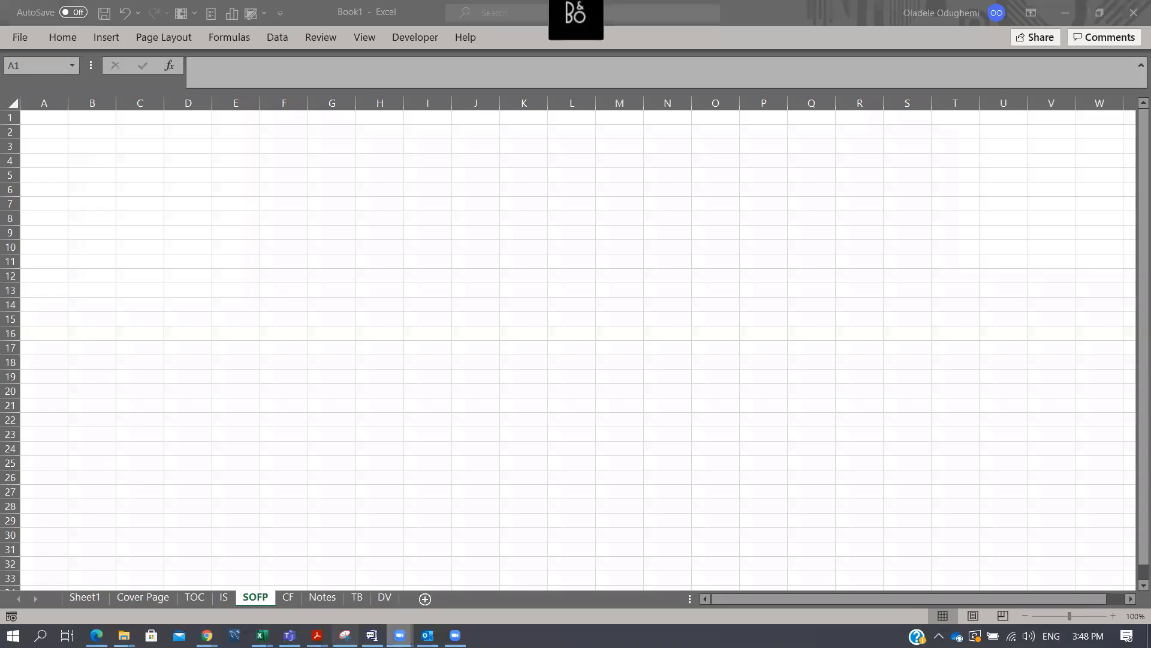
pyautogui.moveTo(261, 634)
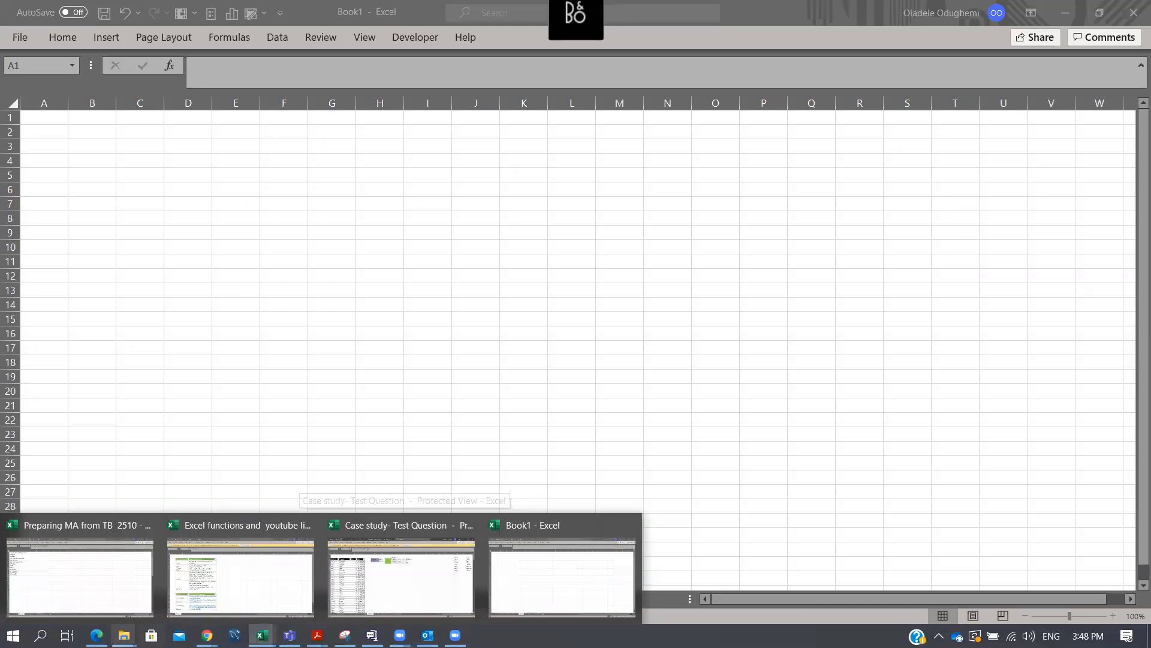
pyautogui.moveTo(124, 635)
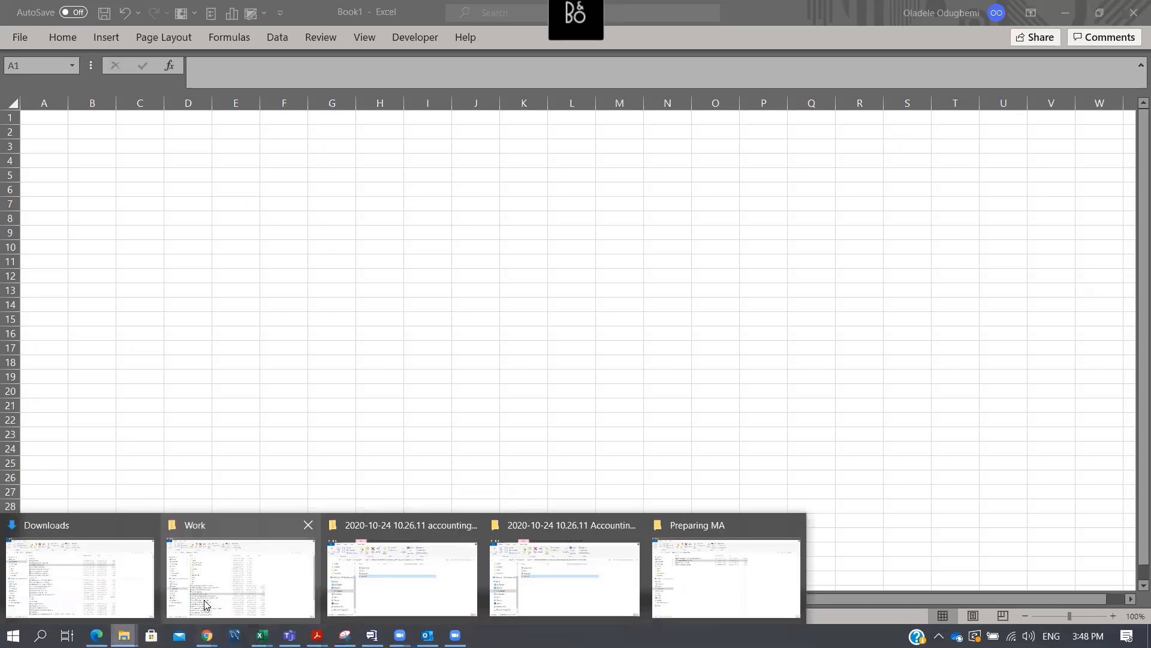
pyautogui.click(703, 598)
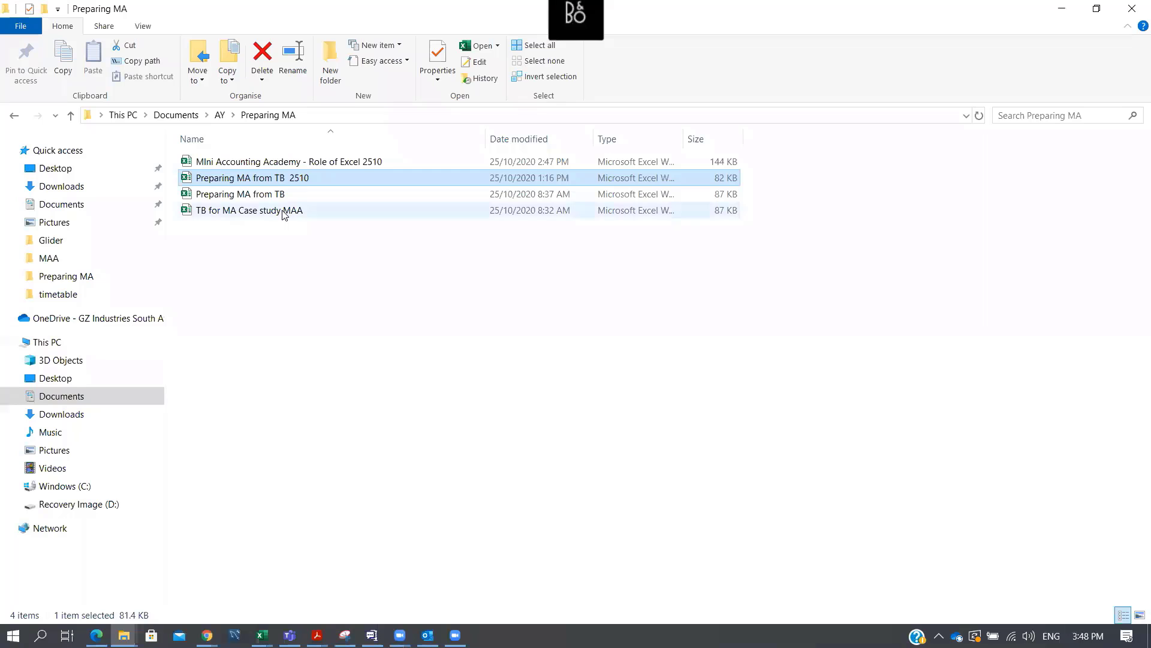
pyautogui.doubleClick(316, 162)
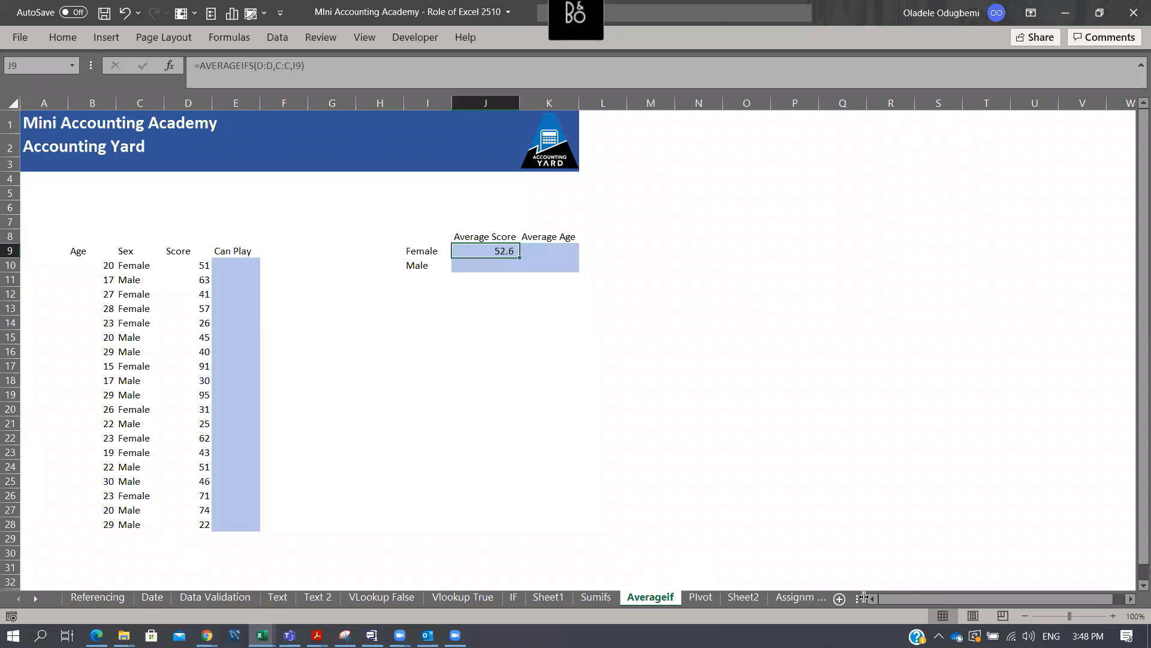
# Widen the sheet tab area to show the names through Aging and open the VLookup False sheet
pyautogui.moveTo(863, 596); pyautogui.dragTo(1019, 598)
pyautogui.click(846, 537)
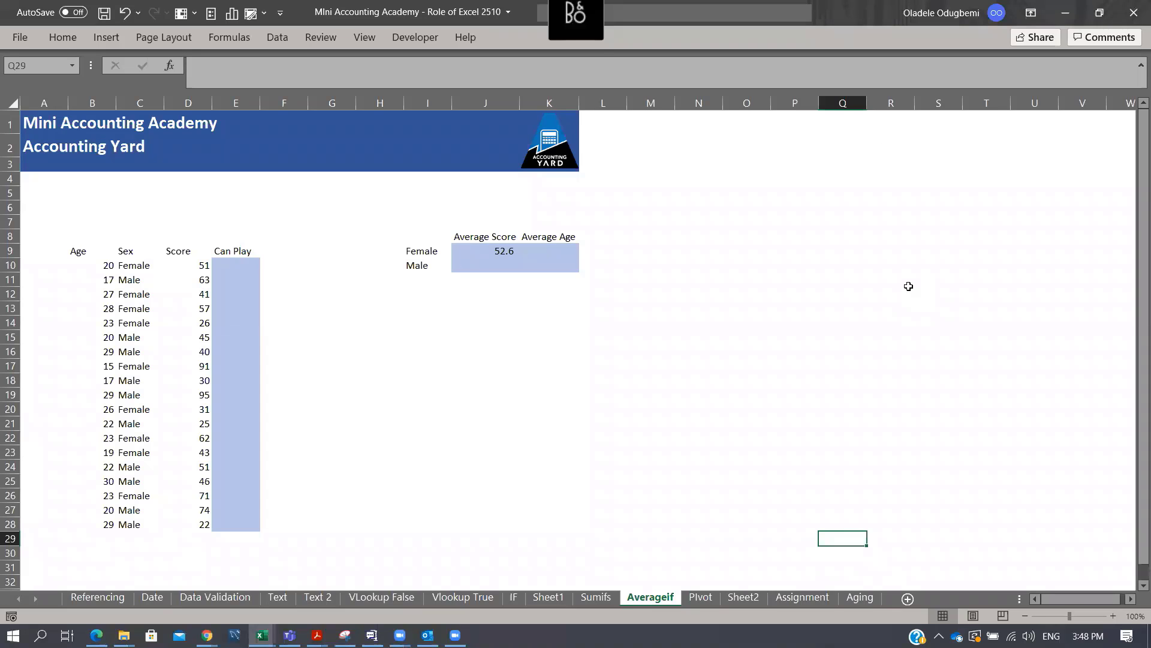
pyautogui.click(812, 597)
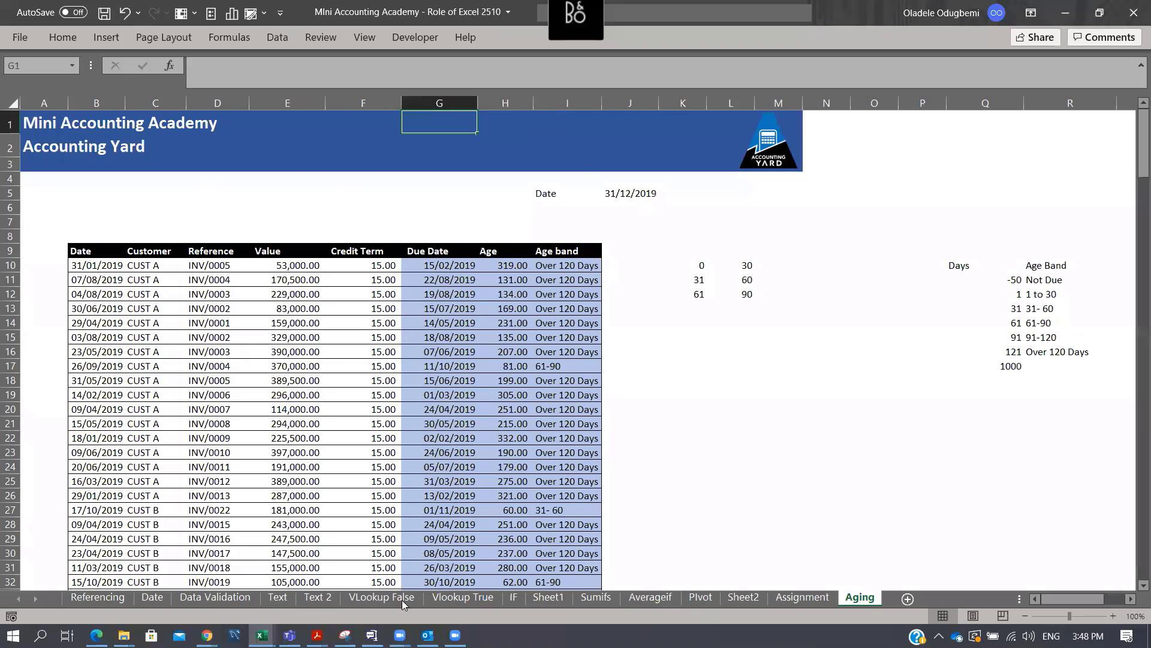
pyautogui.click(402, 599)
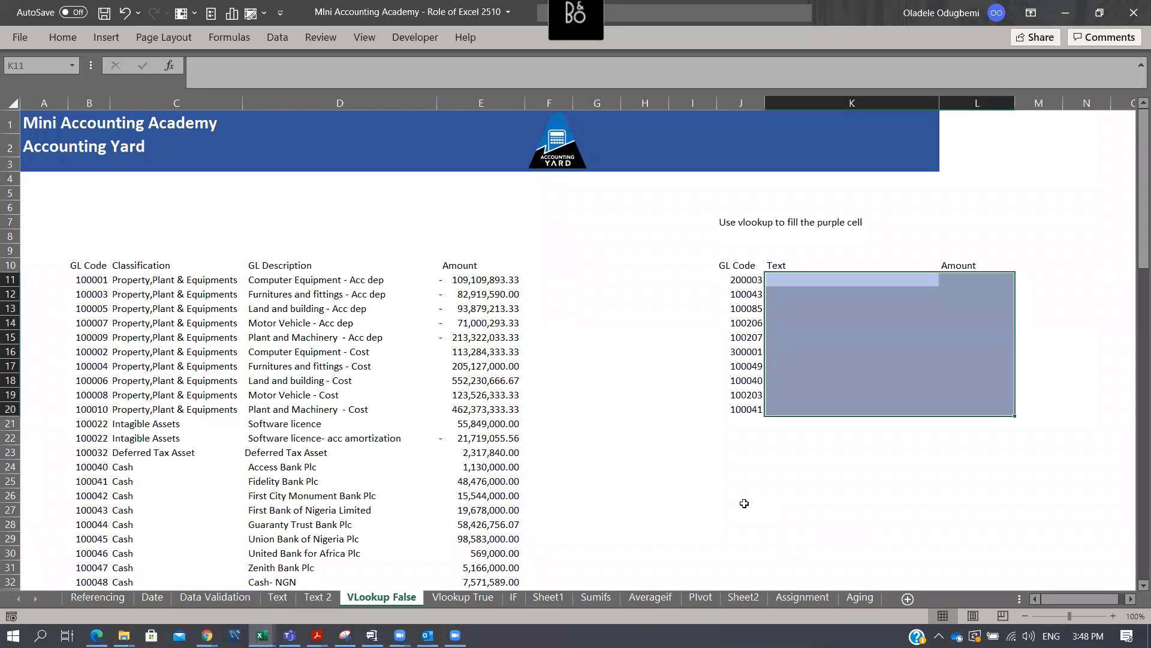
# Enter the label Vlookup in J26 of the VLookup False sheet, below the GL code list
pyautogui.moveTo(744, 503); pyautogui.dragTo(734, 494)
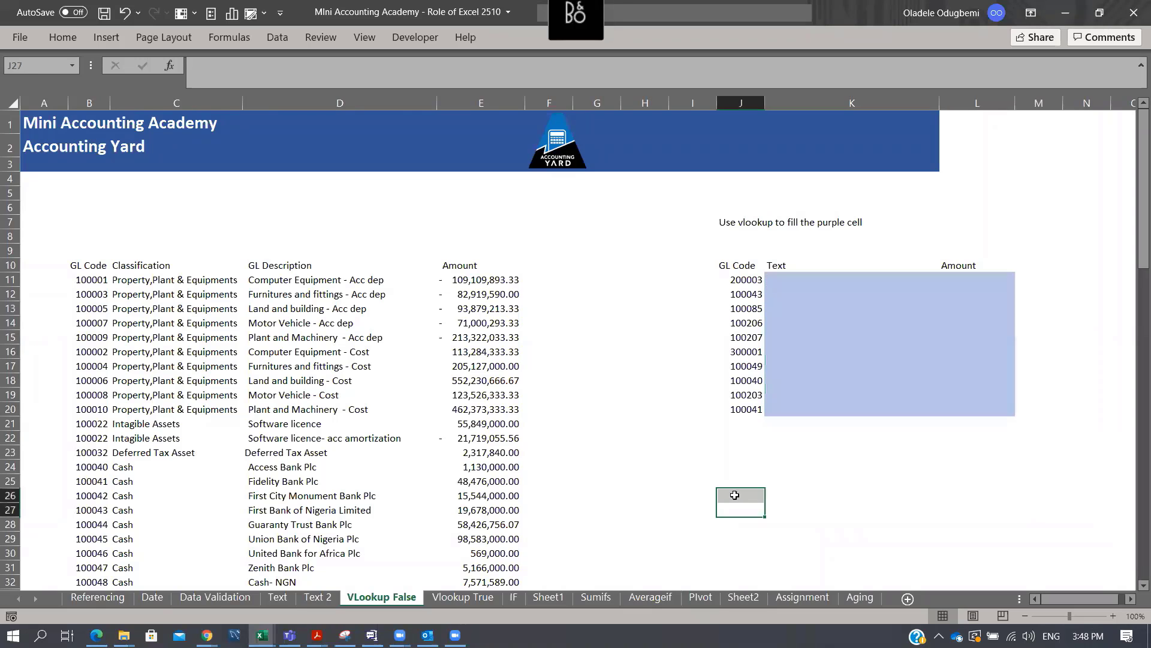
pyautogui.click(735, 494)
pyautogui.write('Vlook')
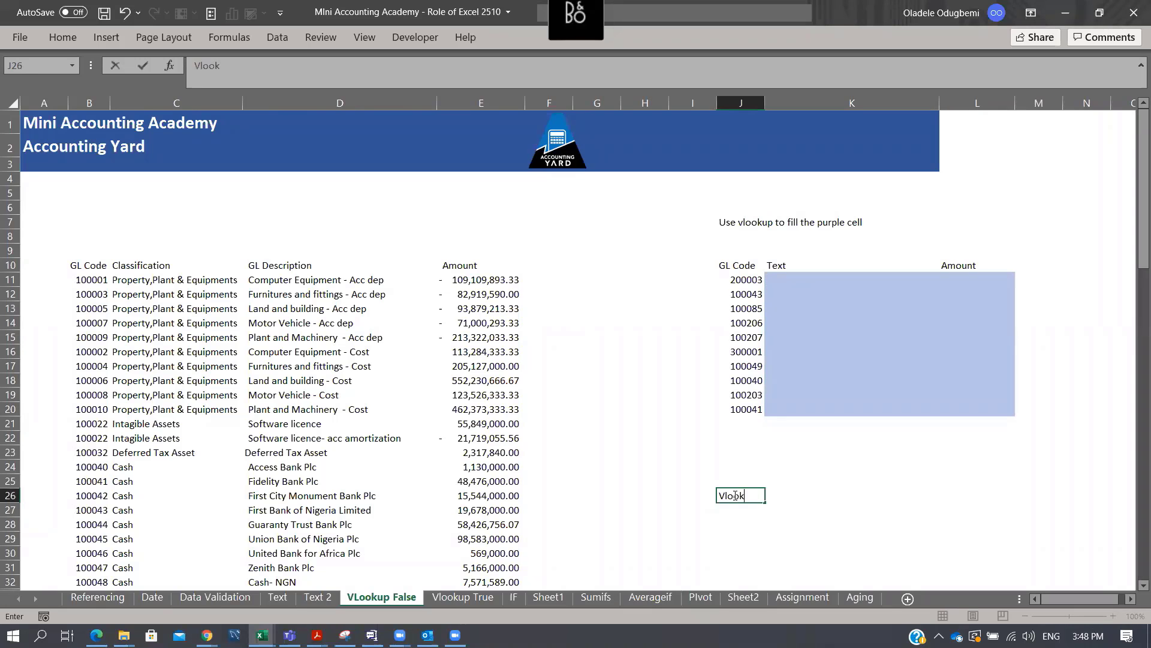
pyautogui.write('up')
pyautogui.press('Return')
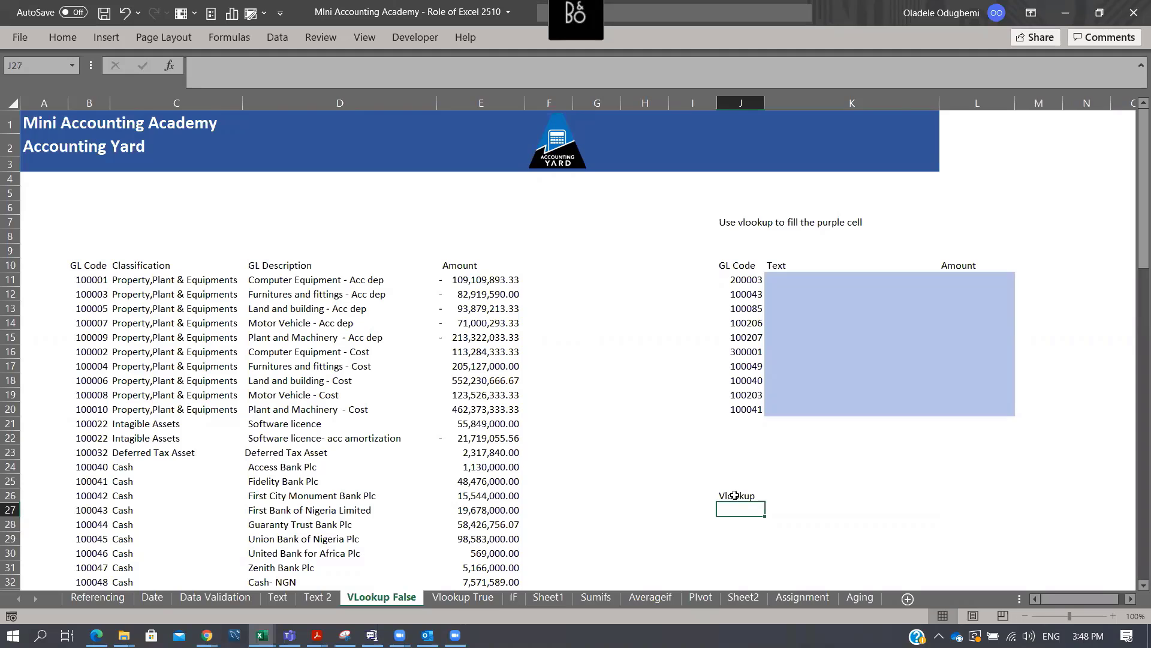
# Enter Lookup in K26 as the first VLOOKUP argument, beside the Vlookup label
pyautogui.click(735, 495)
pyautogui.press('Right')
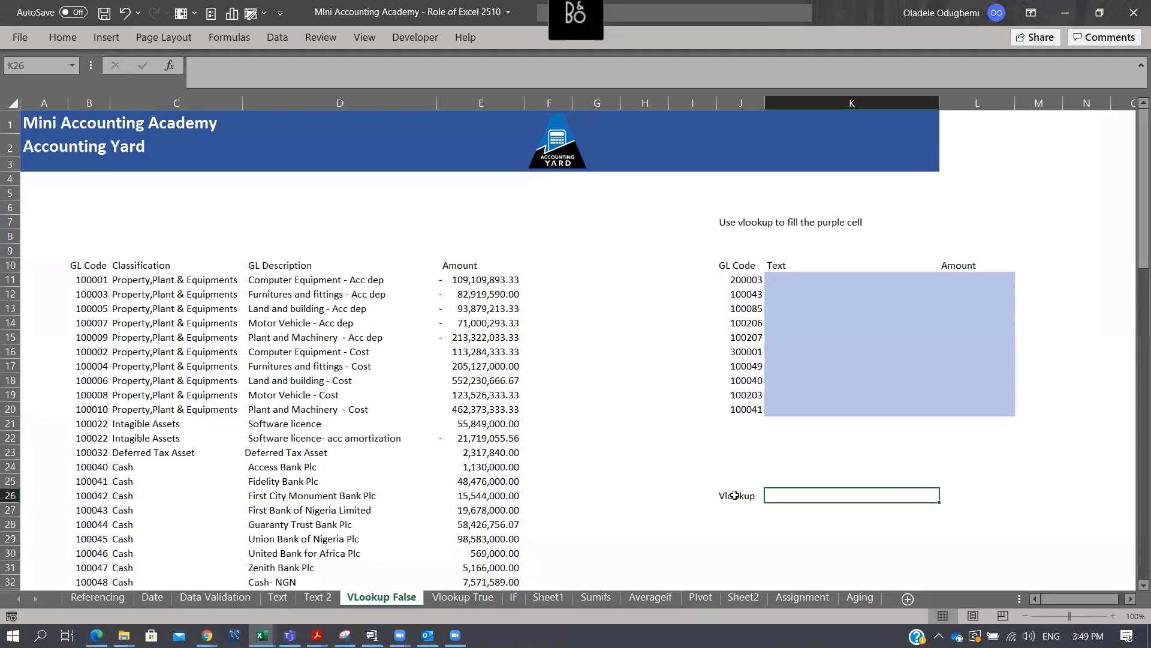
pyautogui.write('Look')
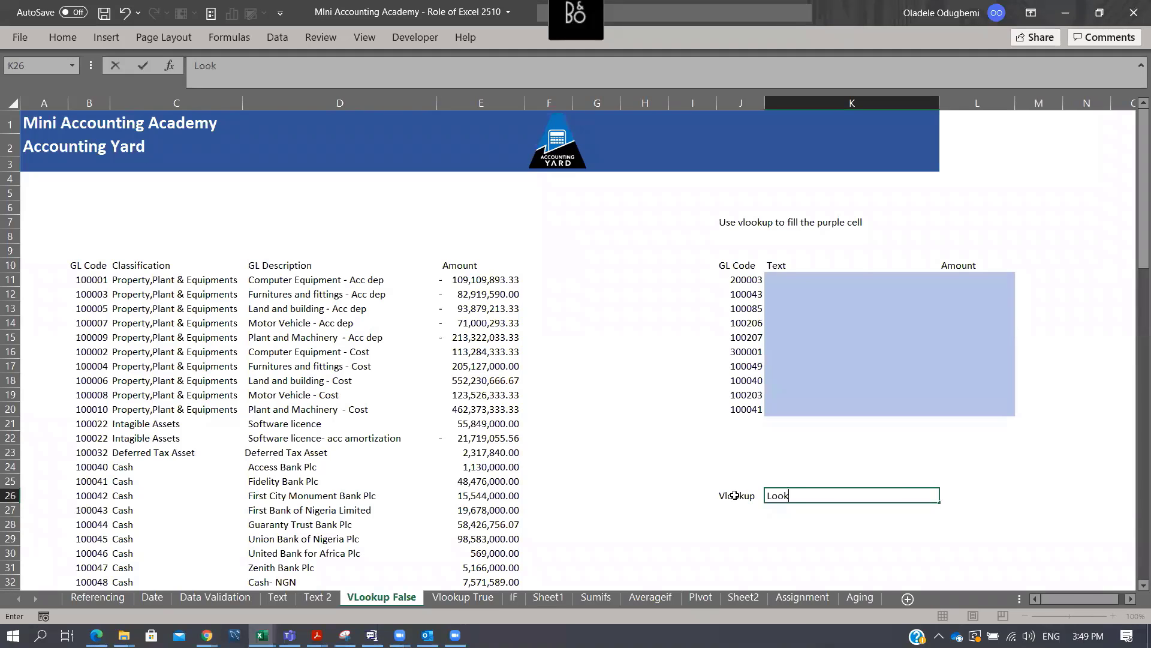
pyautogui.write('up')
pyautogui.press('Return')
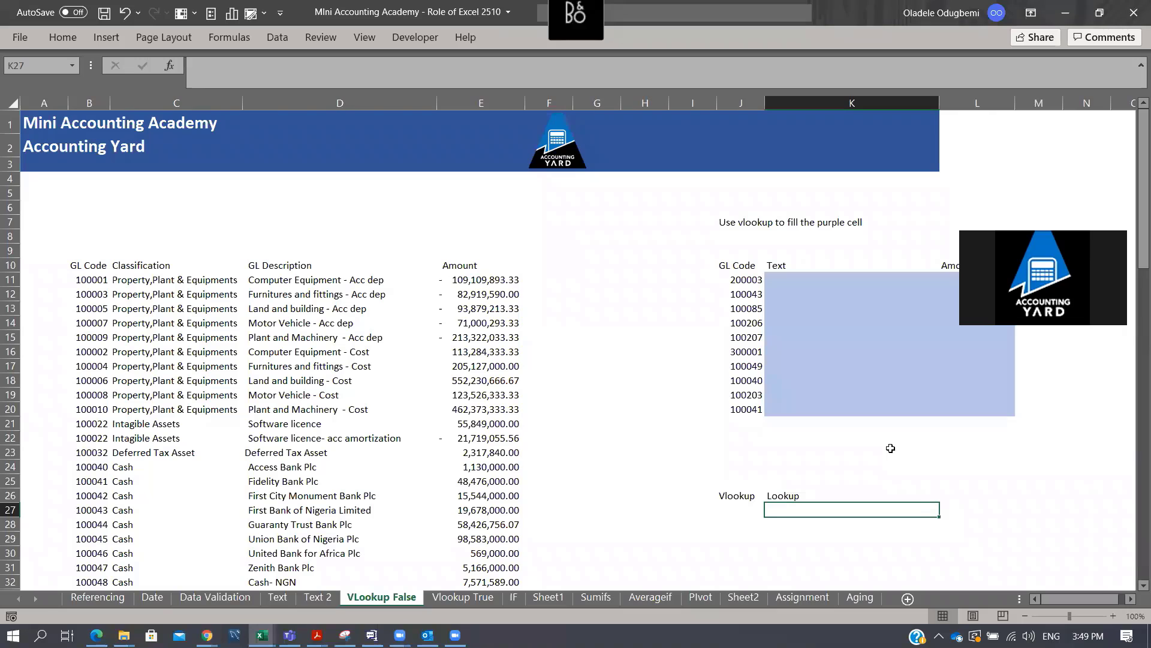
# Enter Tbale array in K27 as the second VLOOKUP argument, below Lookup
pyautogui.press('BackSpace')
pyautogui.write('Tbale a')
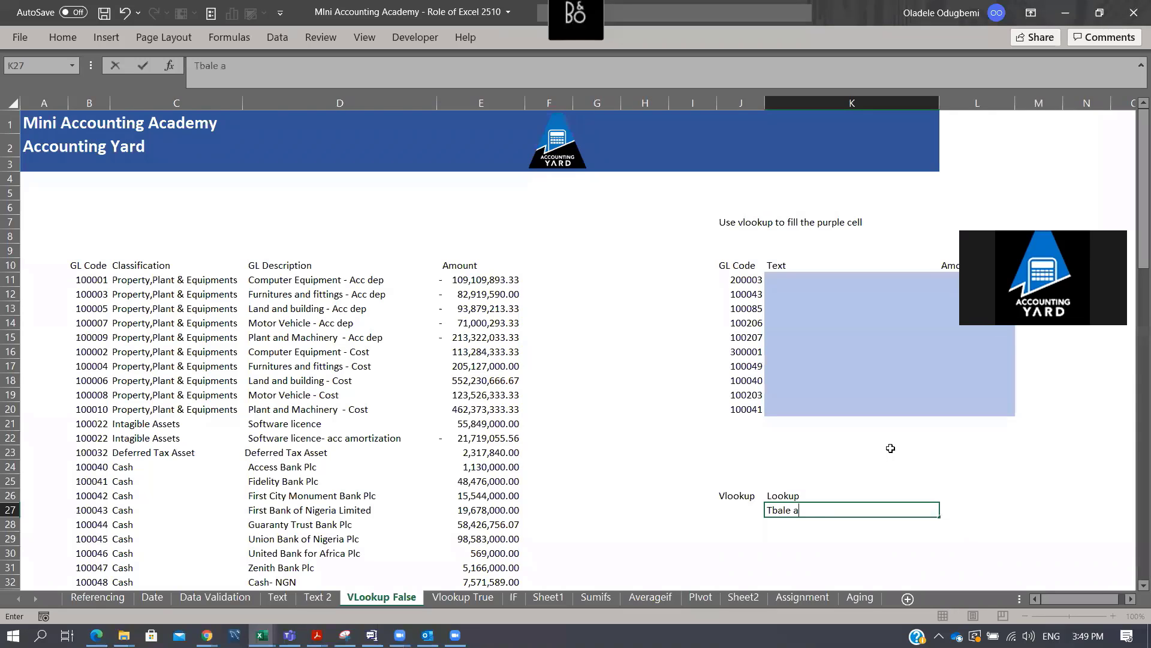
pyautogui.write('rray')
pyautogui.press('Return')
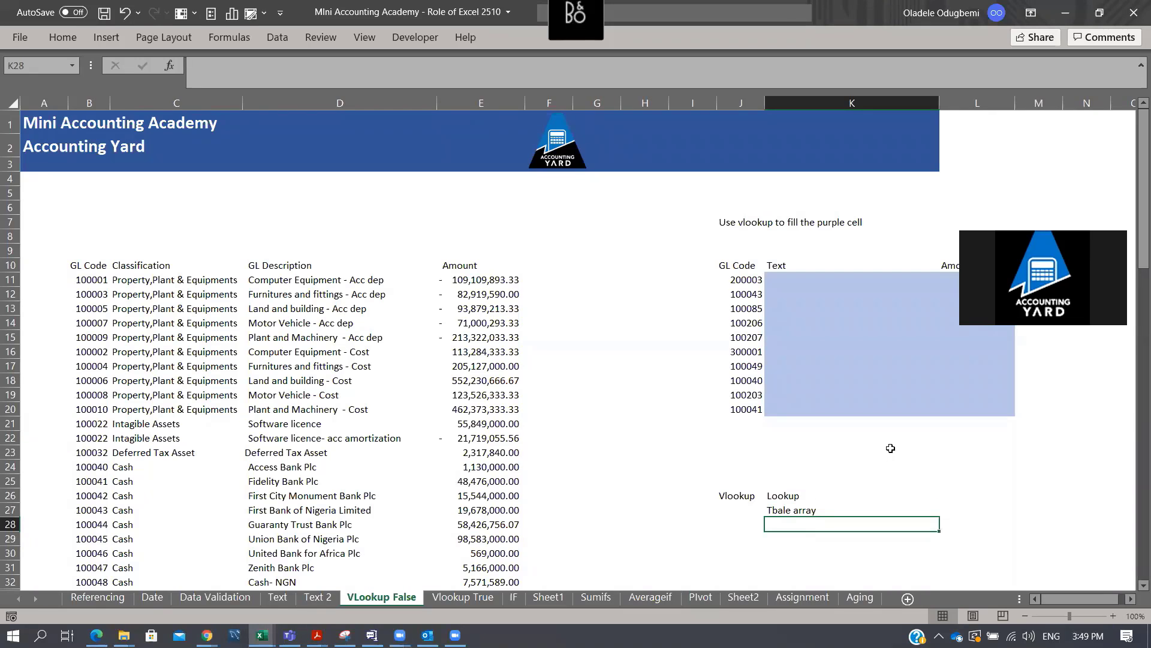
# Correct the spelling of the second argument in K27 to Table array
pyautogui.press('Up')
pyautogui.press('F2')
pyautogui.press('Left')
pyautogui.press('Left')
pyautogui.press('Left')
pyautogui.press('Left')
pyautogui.press('Left')
pyautogui.press('Left')
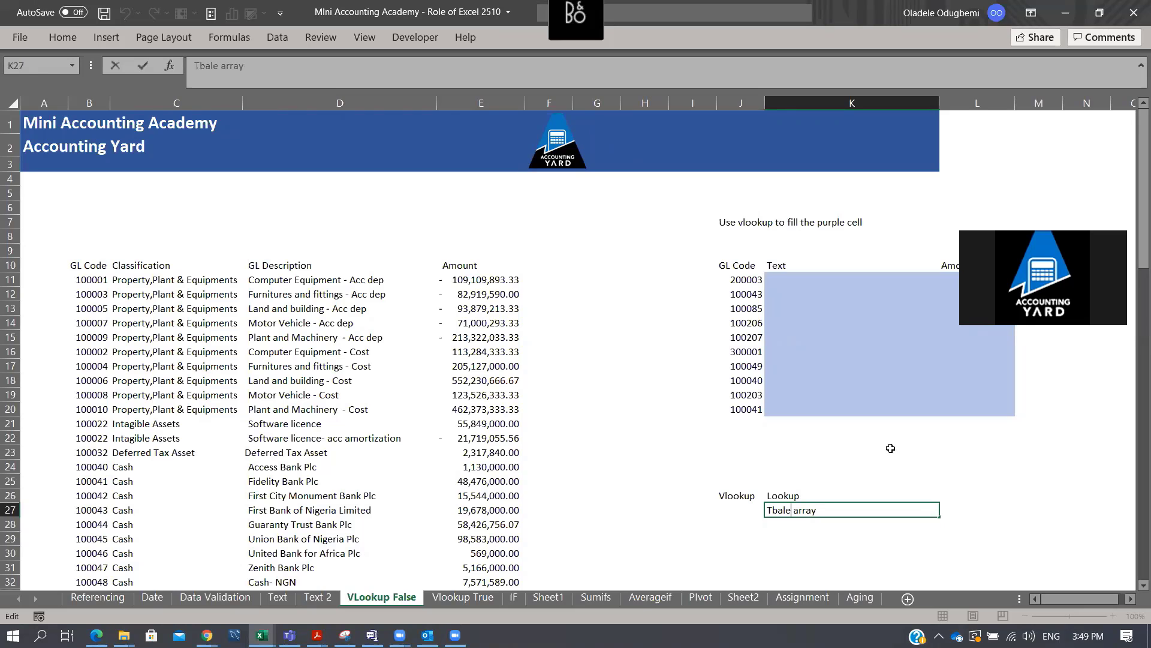
pyautogui.press('Left')
pyautogui.press('Left')
pyautogui.press('BackSpace')
pyautogui.press('BackSpace')
pyautogui.write('ab')
pyautogui.press('Return')
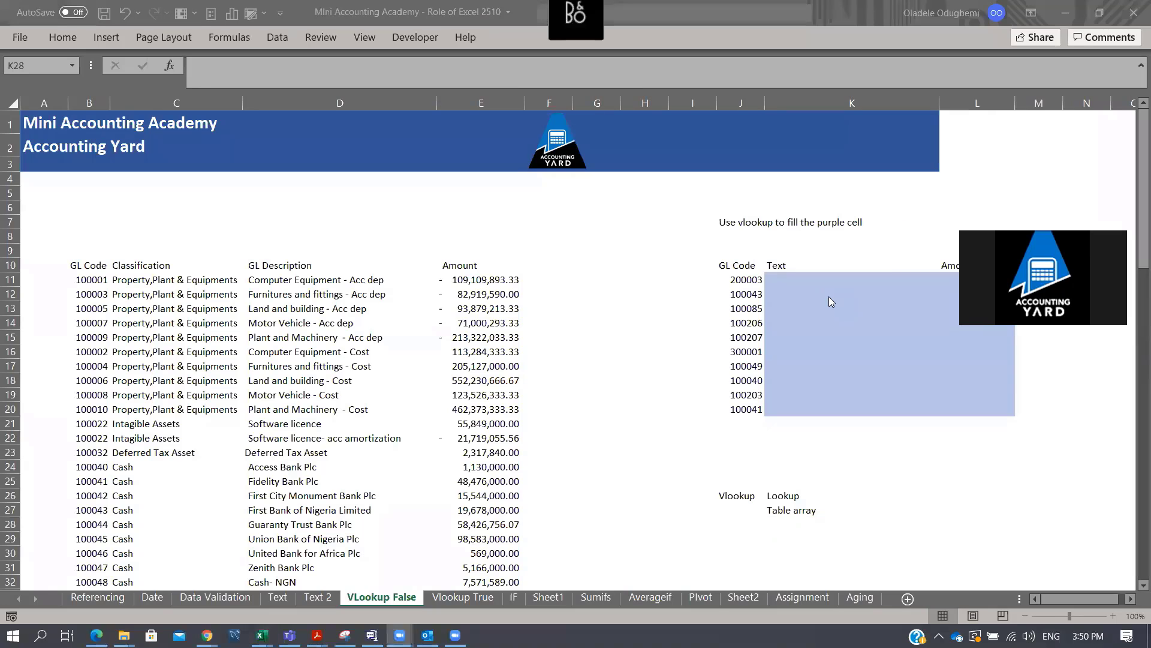
# Enter Colum in K28 as the third VLOOKUP argument, below Table array
pyautogui.click(793, 518)
pyautogui.write('C')
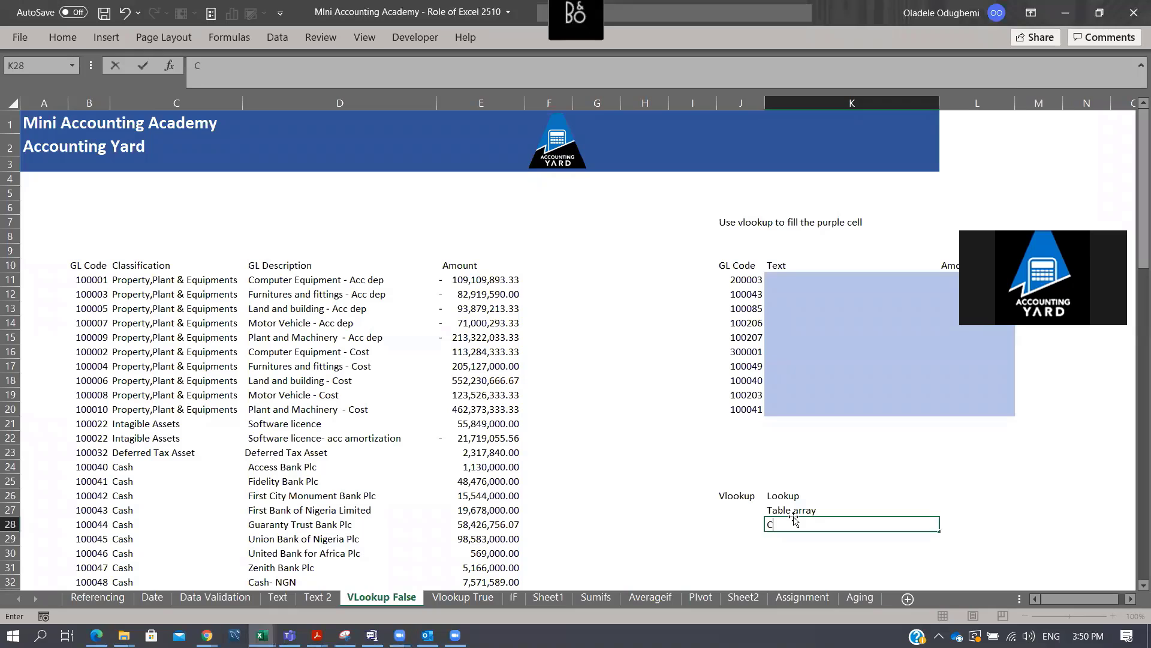
pyautogui.write('olum')
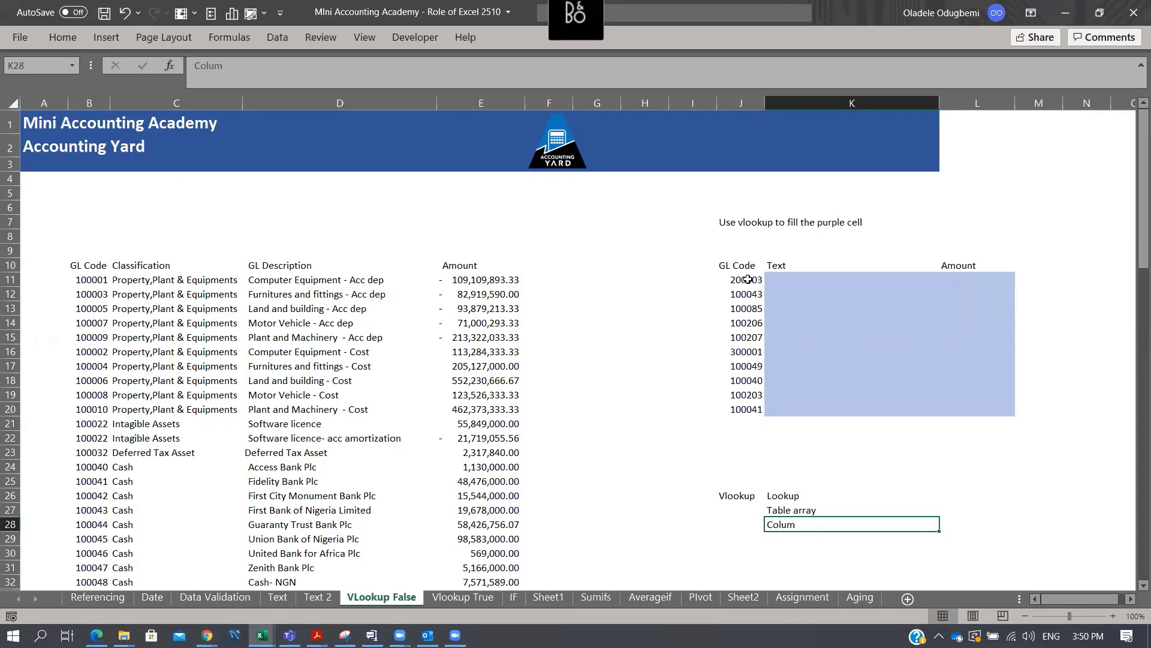
pyautogui.moveTo(748, 279); pyautogui.dragTo(749, 424)
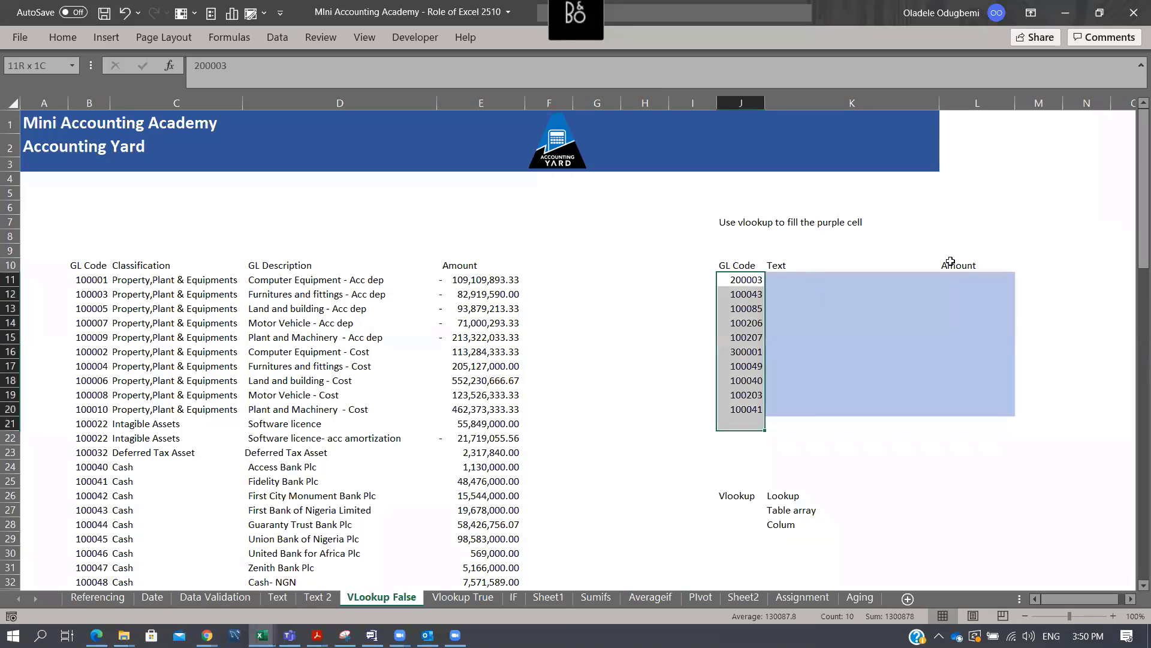
pyautogui.click(968, 277)
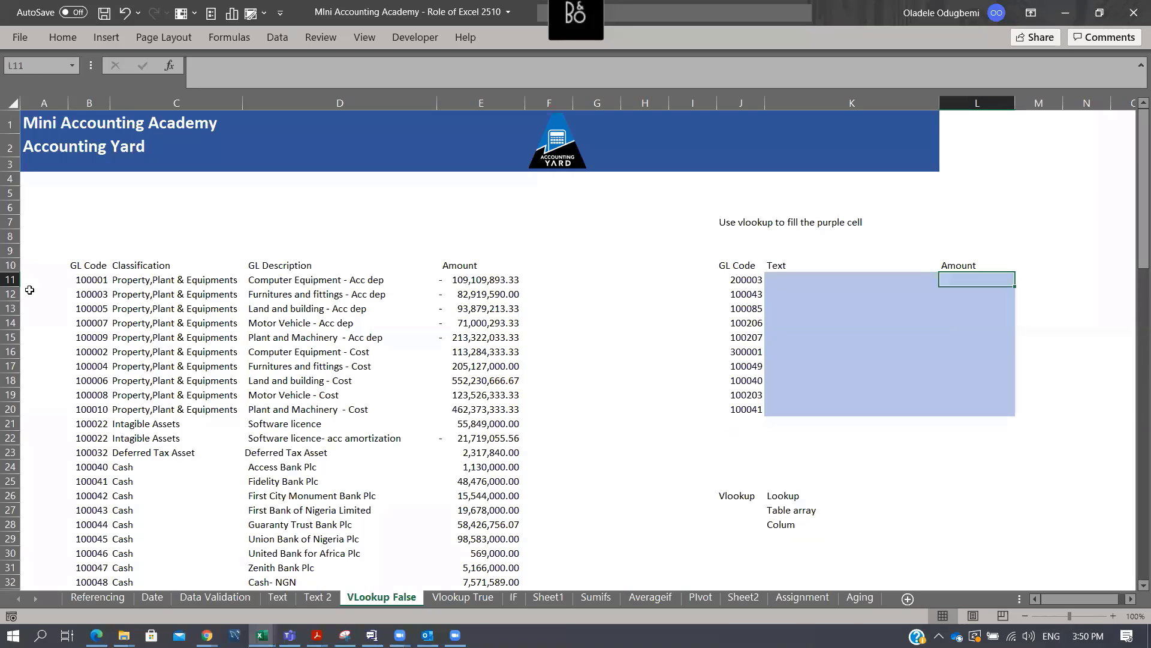
pyautogui.click(94, 279)
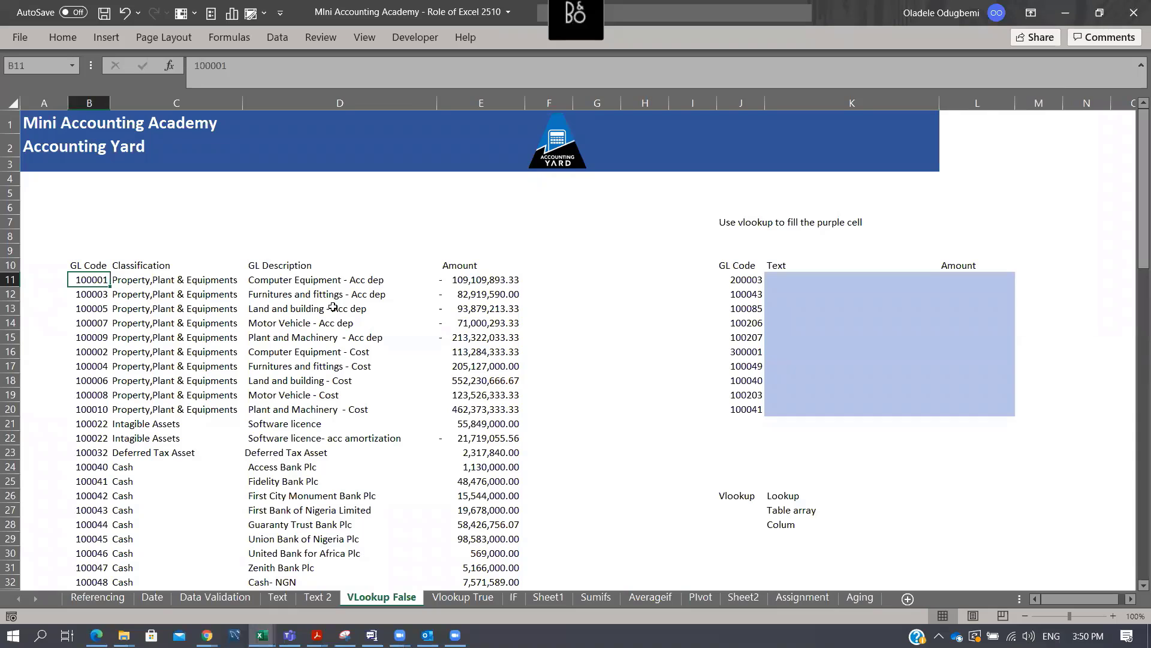
pyautogui.click(331, 280)
pyautogui.click(483, 282)
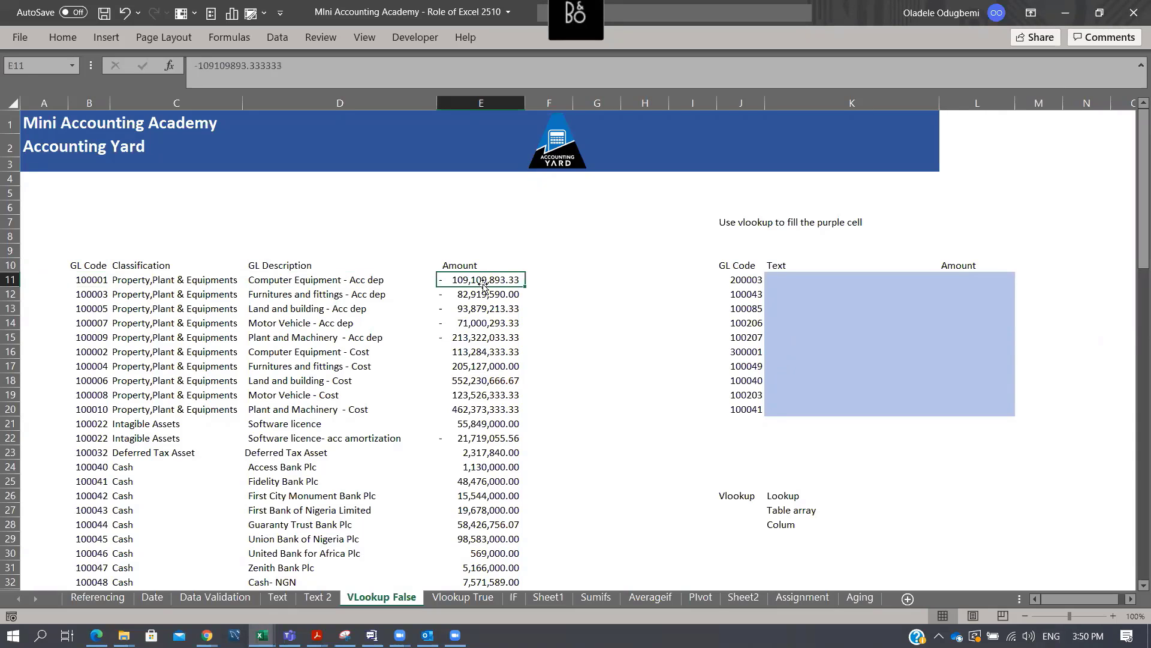
# Number the trial balance columns 1 to 4 in B9:E9, above the headers GL Code through Amount
pyautogui.click(106, 246)
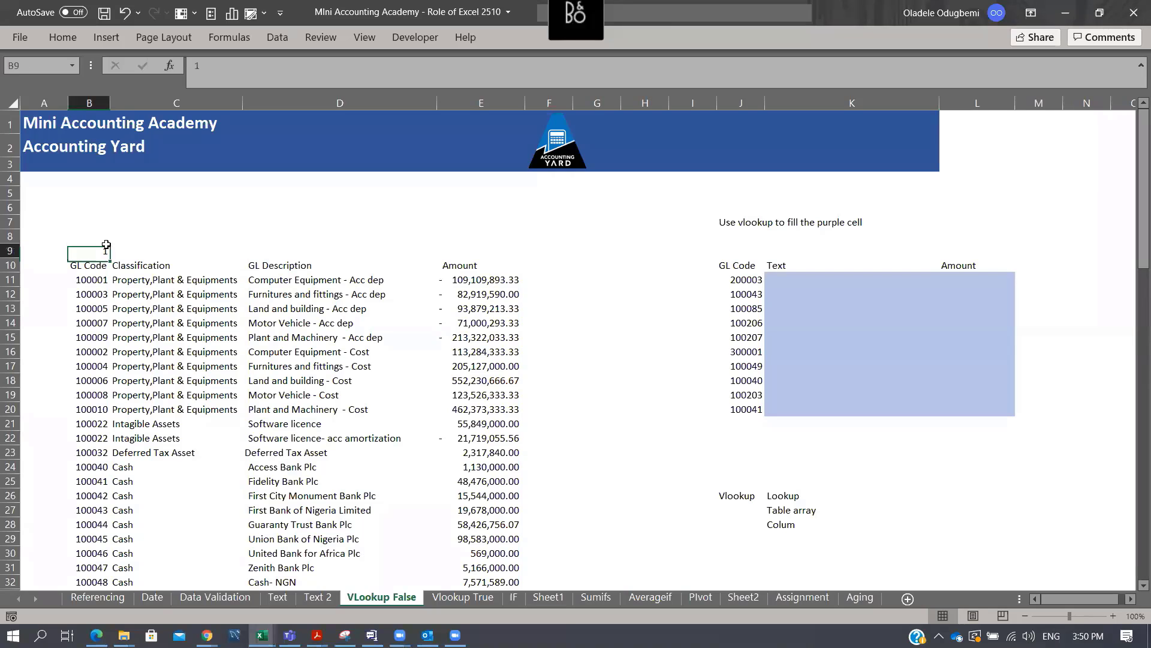
pyautogui.press('Right')
pyautogui.write('2')
pyautogui.press('Up')
pyautogui.press('Down')
pyautogui.press('Right')
pyautogui.write('3')
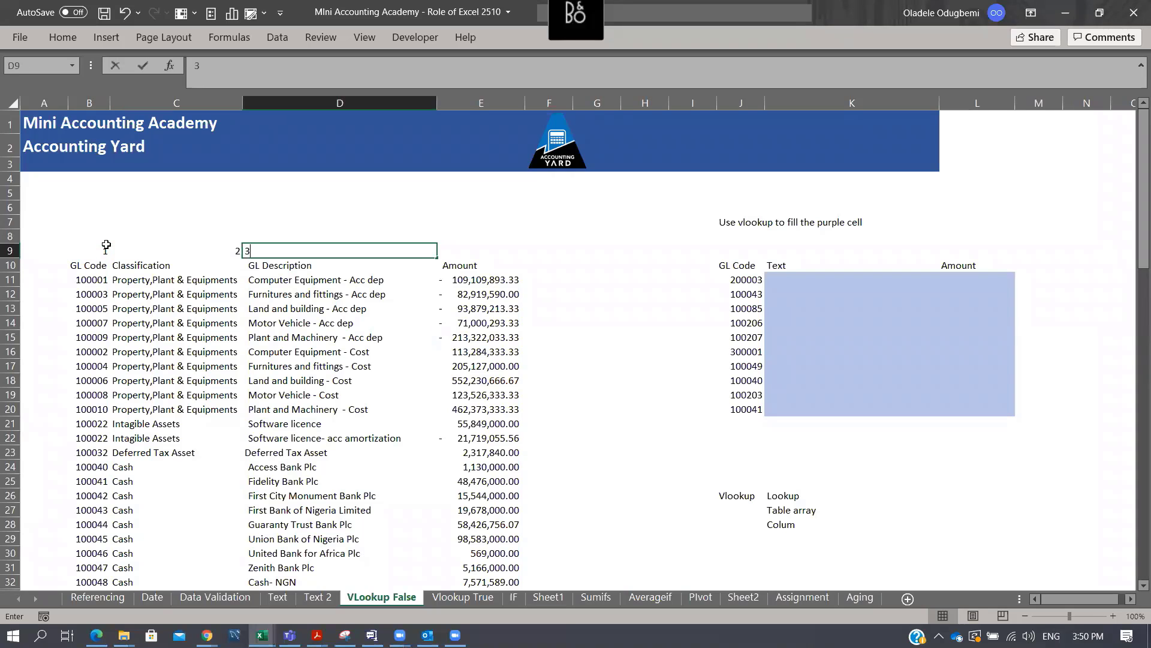
pyautogui.press('Tab')
pyautogui.write('4')
pyautogui.press('Return')
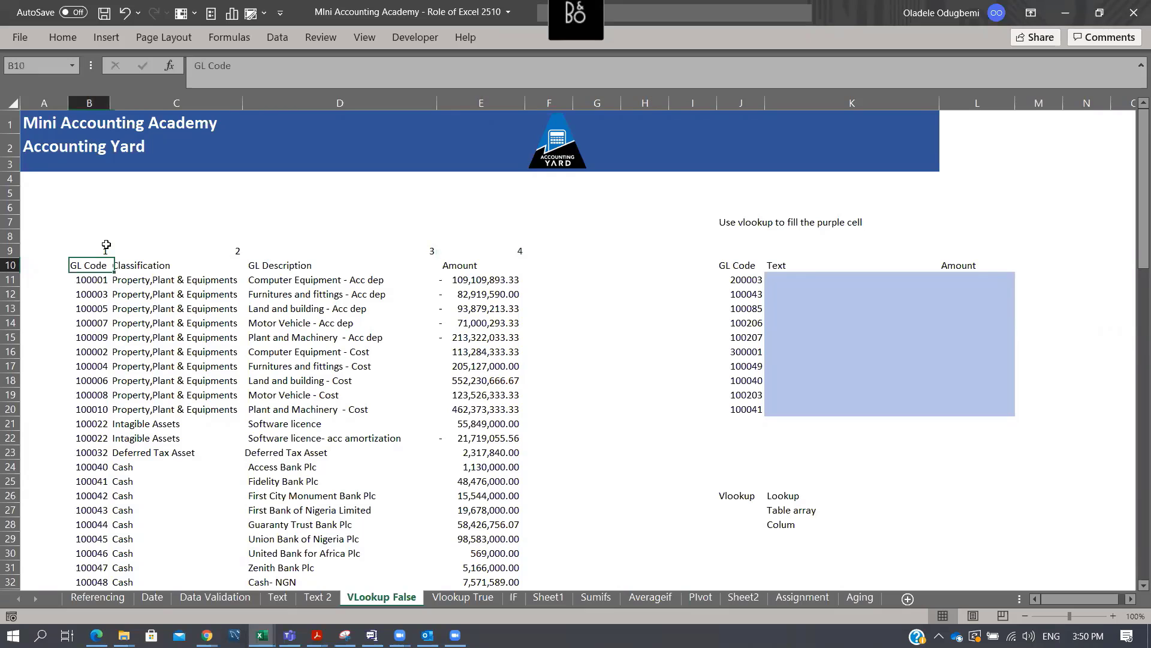
# Examine the numbered headers from GL Code to Amount and the first GL code to look up in J11
pyautogui.hotkey('shift', 'Right')
pyautogui.hotkey('shift', 'Right')
pyautogui.hotkey('shift', 'Right')
pyautogui.hotkey('shift', 'Right')
pyautogui.hotkey('shift', 'Left')
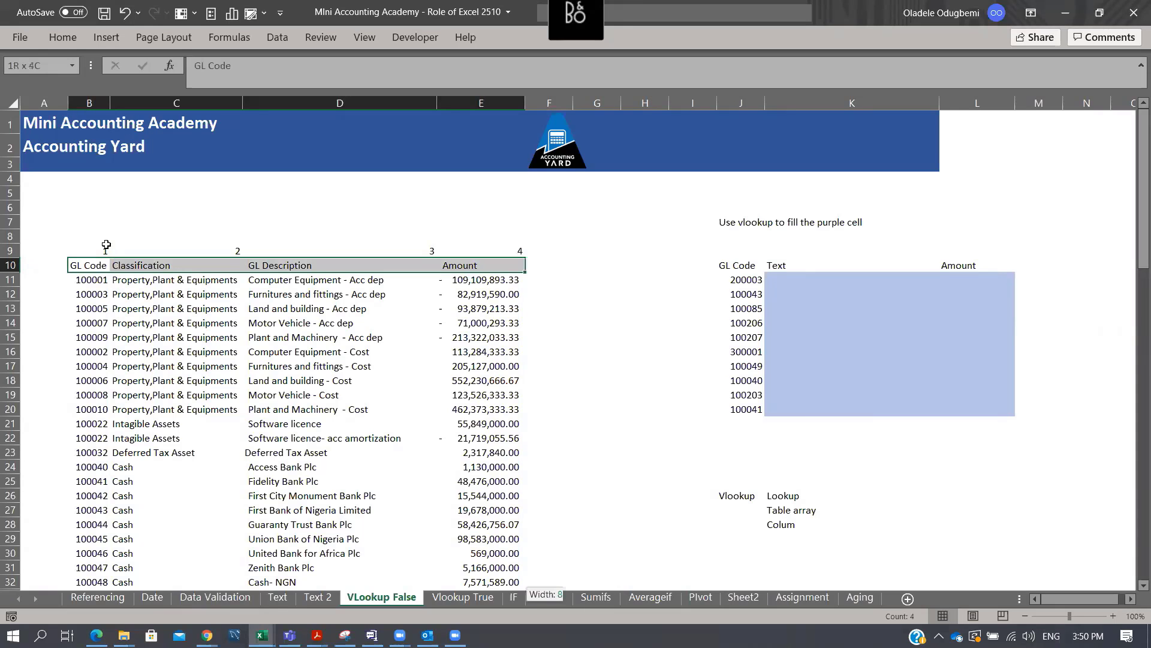
pyautogui.click(106, 246)
pyautogui.scroll(-3, 106, 246)
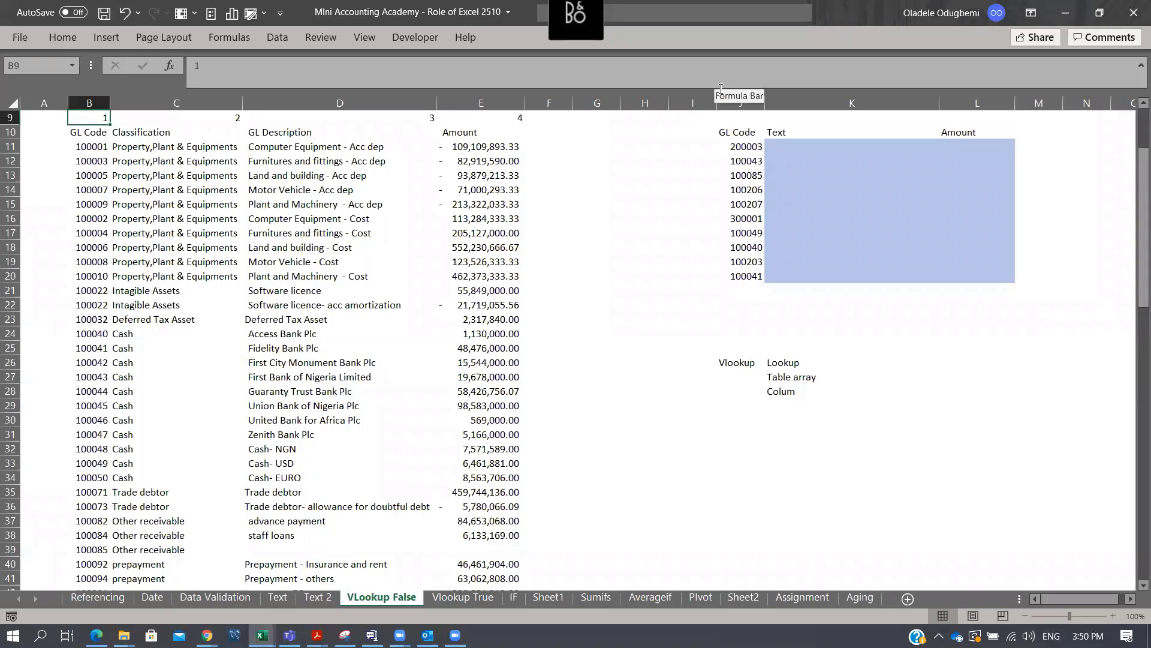
pyautogui.click(743, 149)
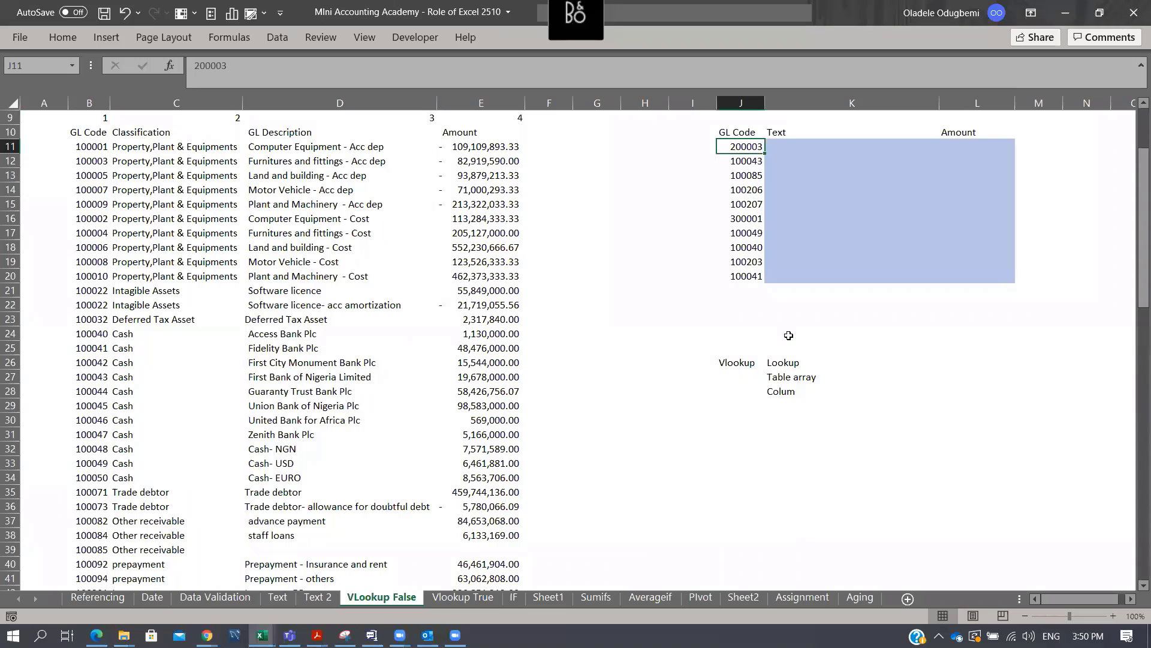
# Enter False/true in K29 as the fourth VLOOKUP argument, below Colum
pyautogui.click(849, 408)
pyautogui.write('F')
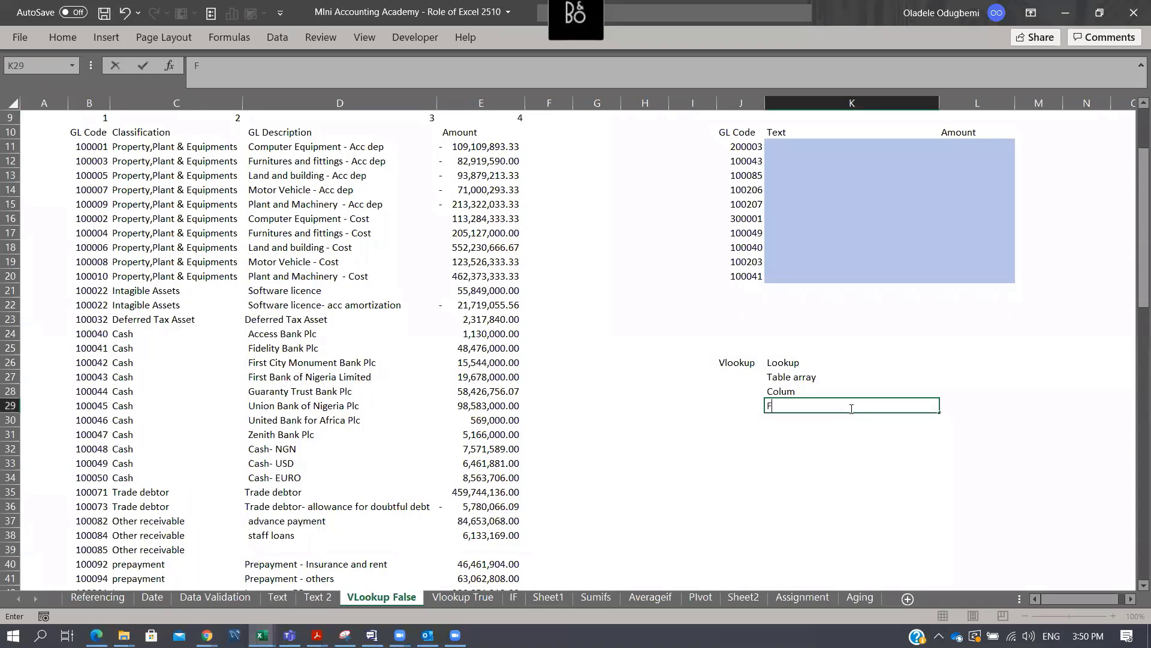
pyautogui.write('lase')
pyautogui.press('Return')
pyautogui.click(850, 408)
pyautogui.write('Fal')
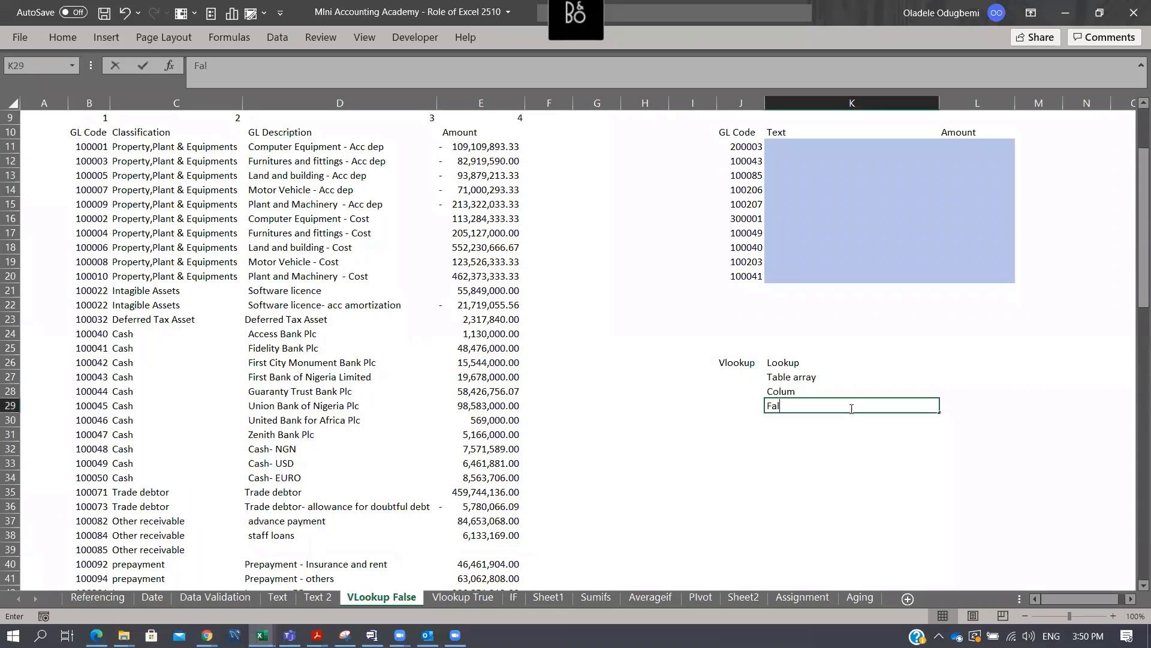
pyautogui.write('se/true')
pyautogui.press('Return')
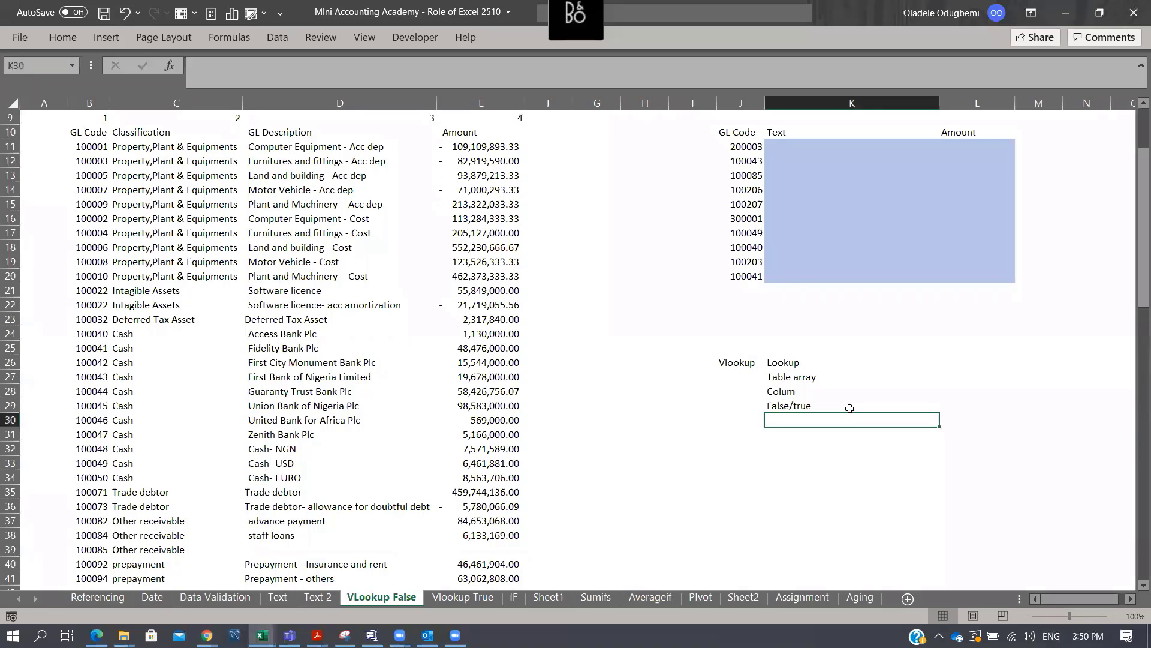
pyautogui.click(849, 408)
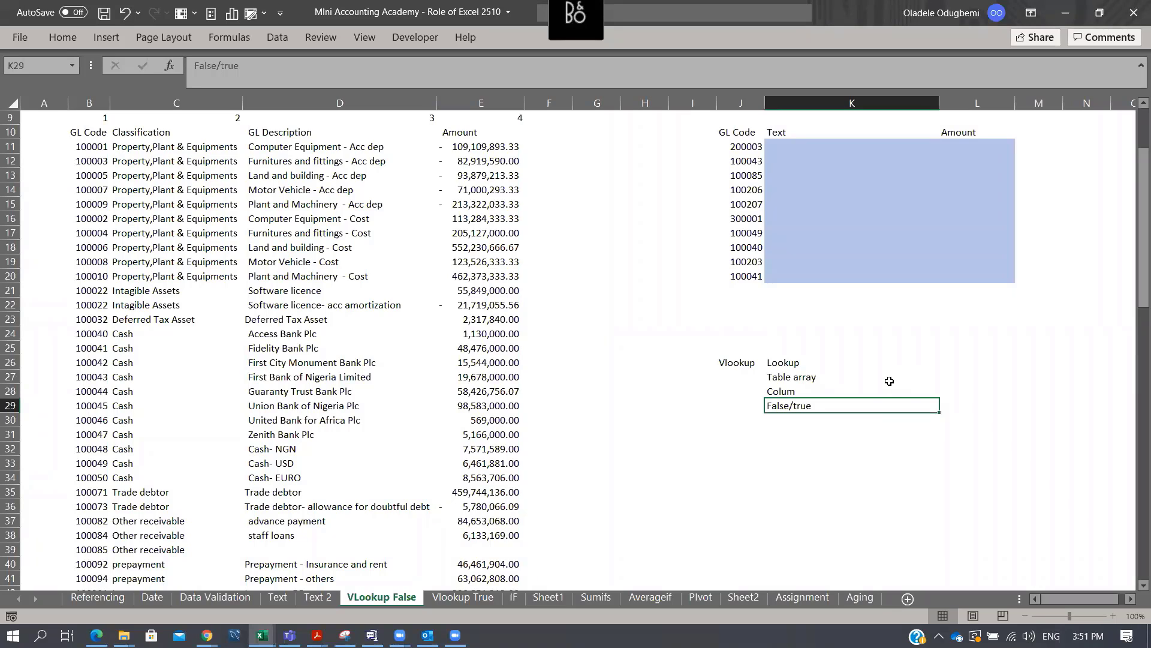
# Start a VLOOKUP formula in K11 with J11 as the lookup value and the absolute range $B$11:$E$97 as the table array
pyautogui.click(833, 144)
pyautogui.write('=VLOOKUP(')
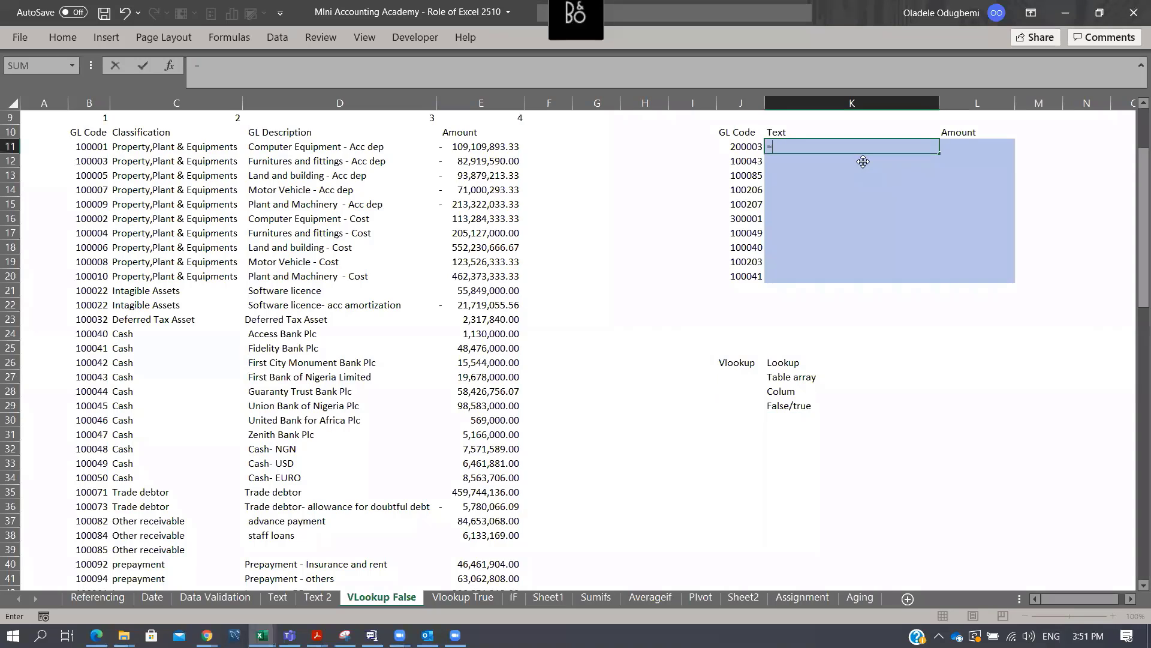
pyautogui.click(743, 148)
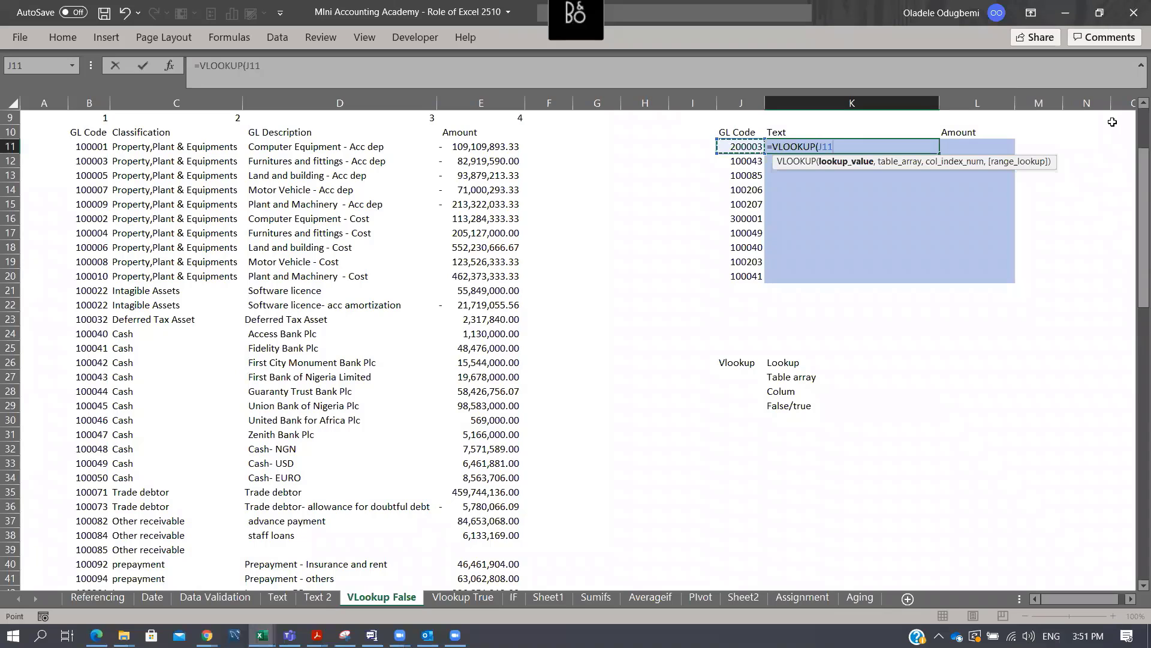
pyautogui.write(',')
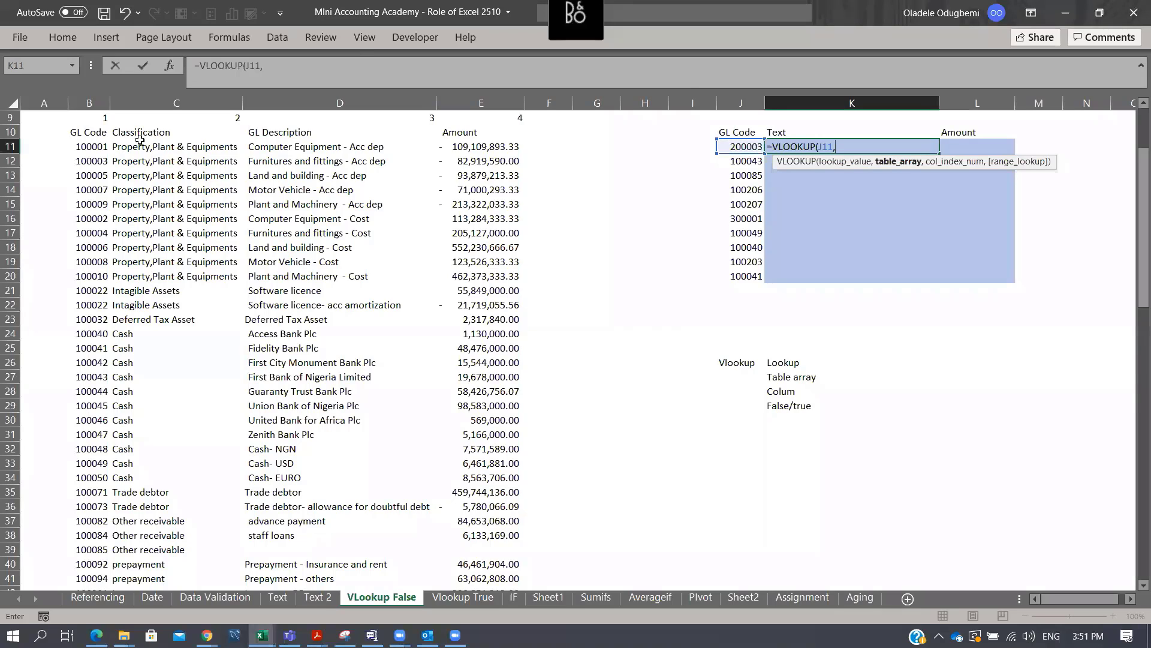
pyautogui.click(91, 144)
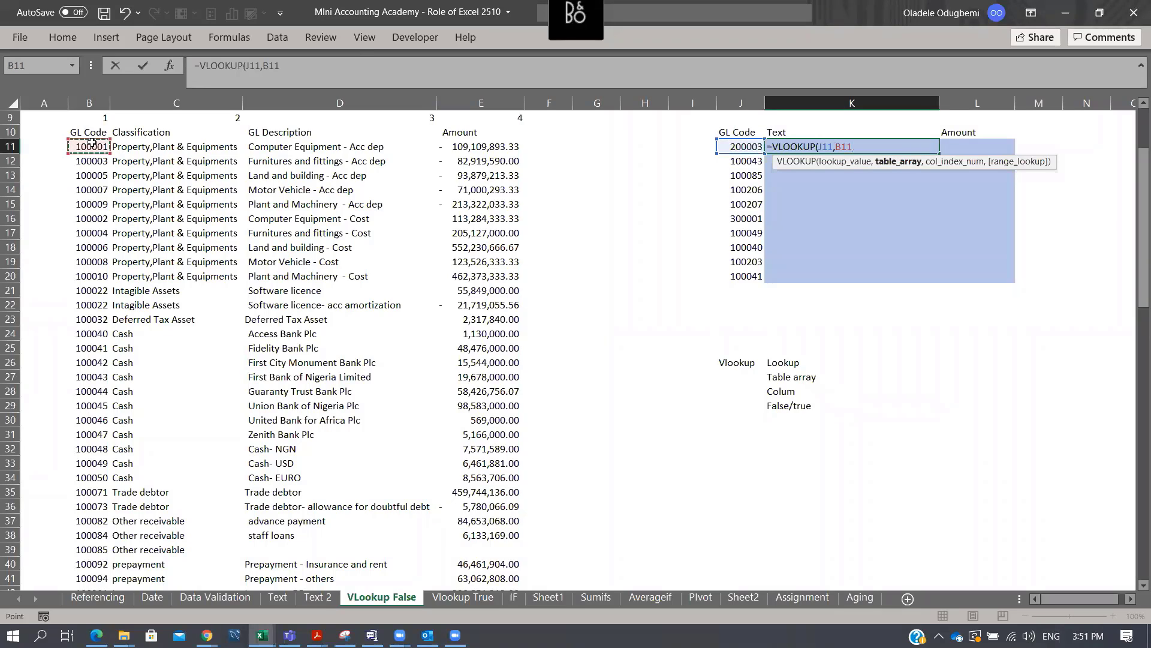
pyautogui.hotkey('ctrl', 'shift', 'Right')
pyautogui.hotkey('ctrl', 'shift', 'Down')
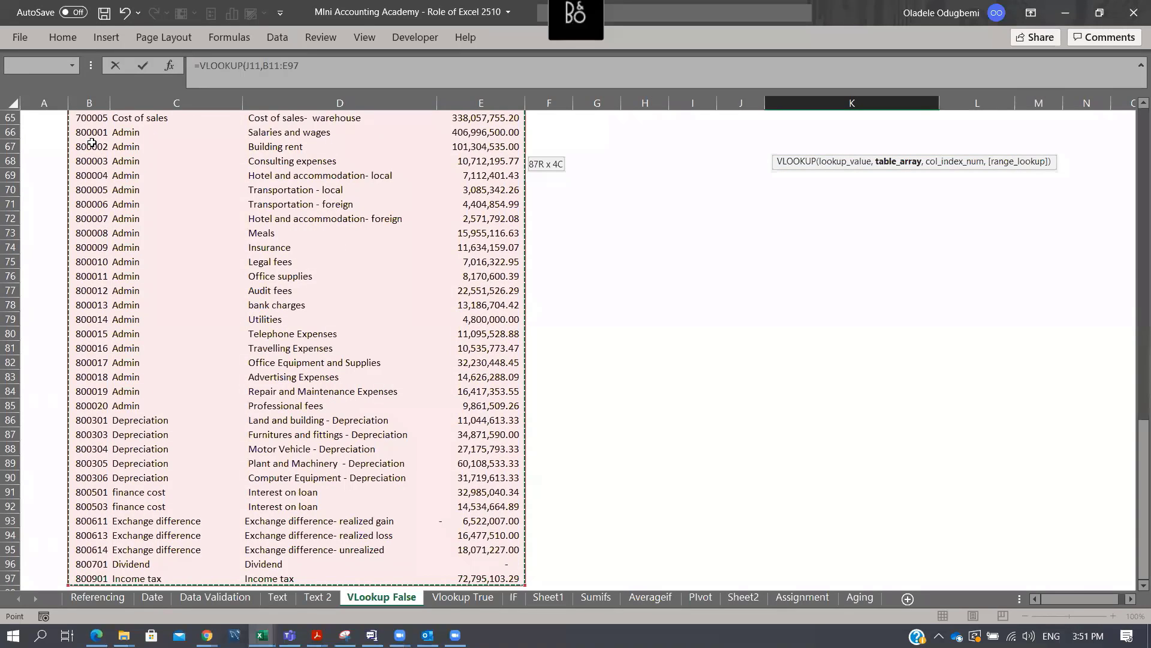
pyautogui.press('F4')
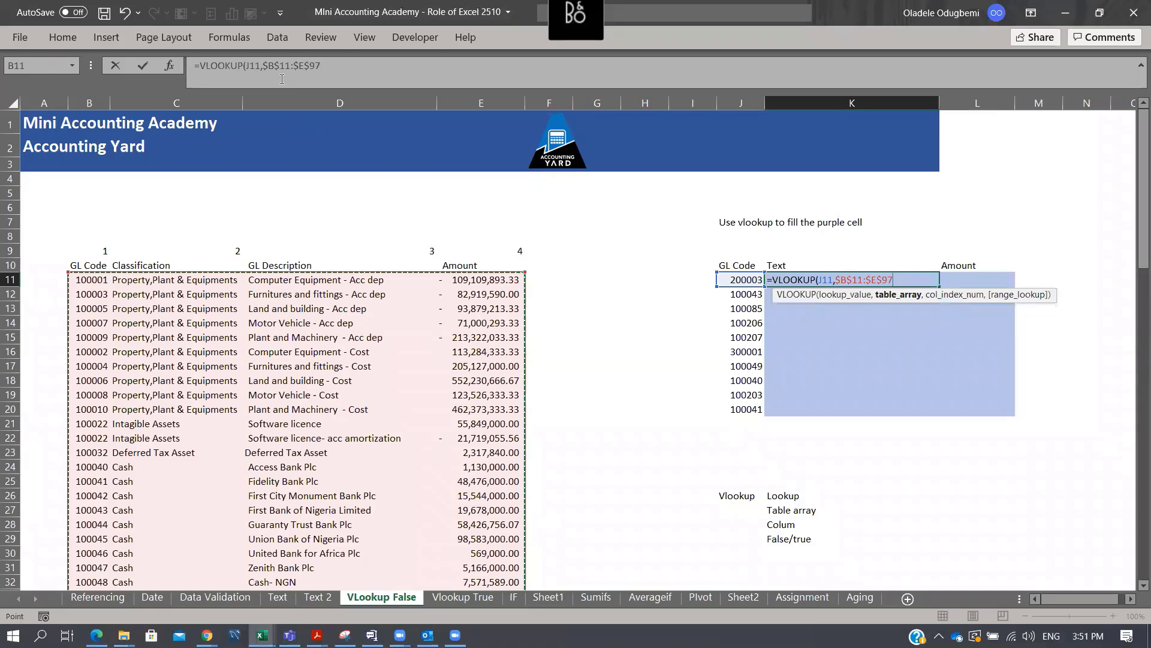
# Complete the K11 VLOOKUP with column index 3 and FALSE for an exact match, and fill it down to K20
pyautogui.click(373, 67)
pyautogui.write(',')
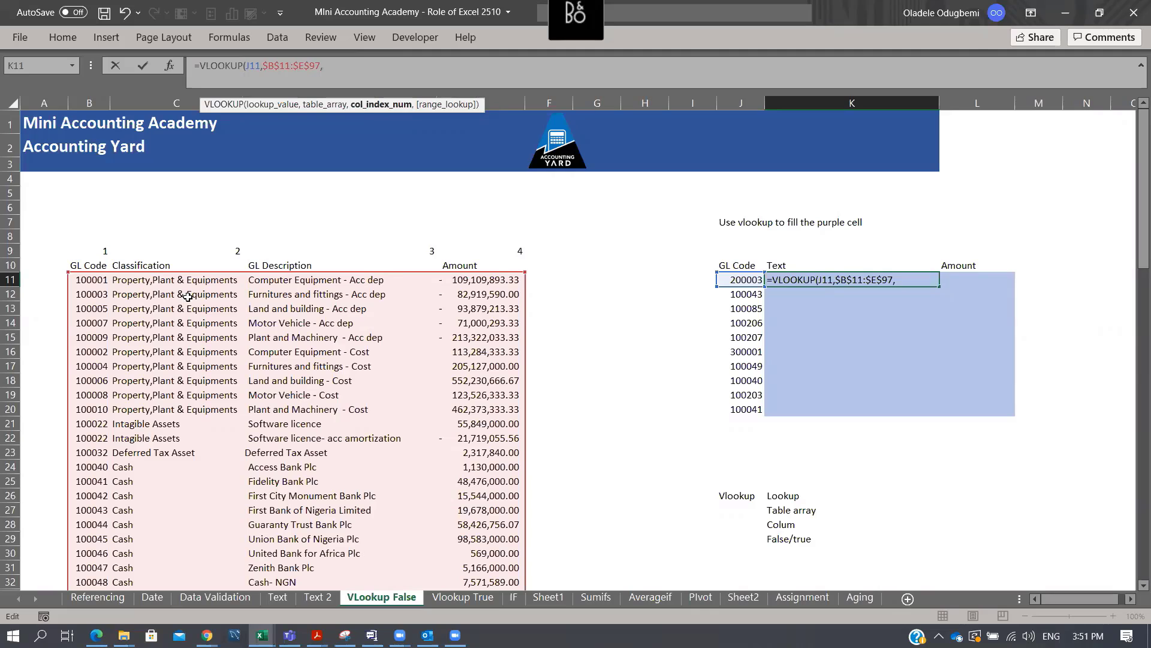
pyautogui.write('3,')
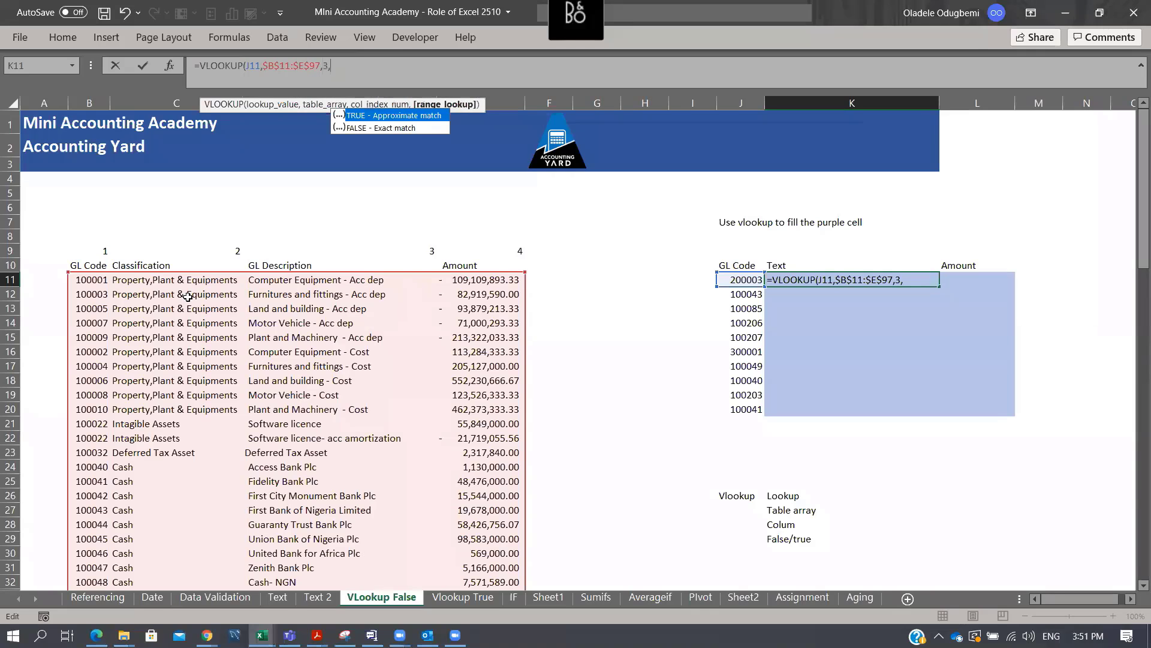
pyautogui.click(361, 132)
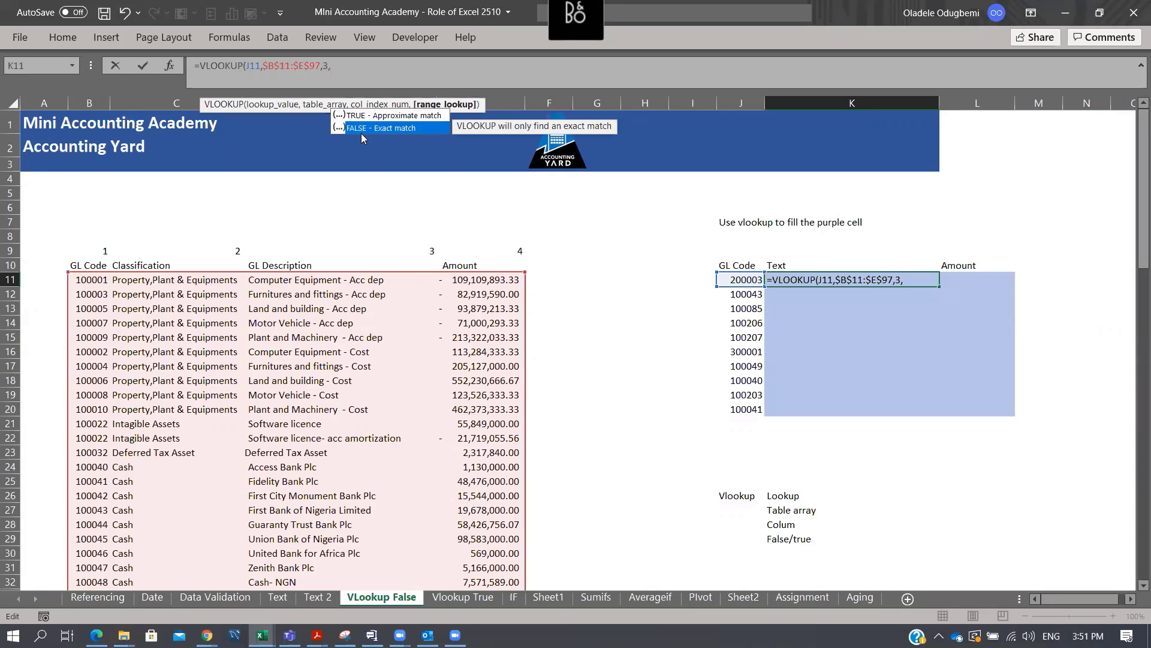
pyautogui.doubleClick(361, 128)
pyautogui.hotkey('ctrl', 'Return')
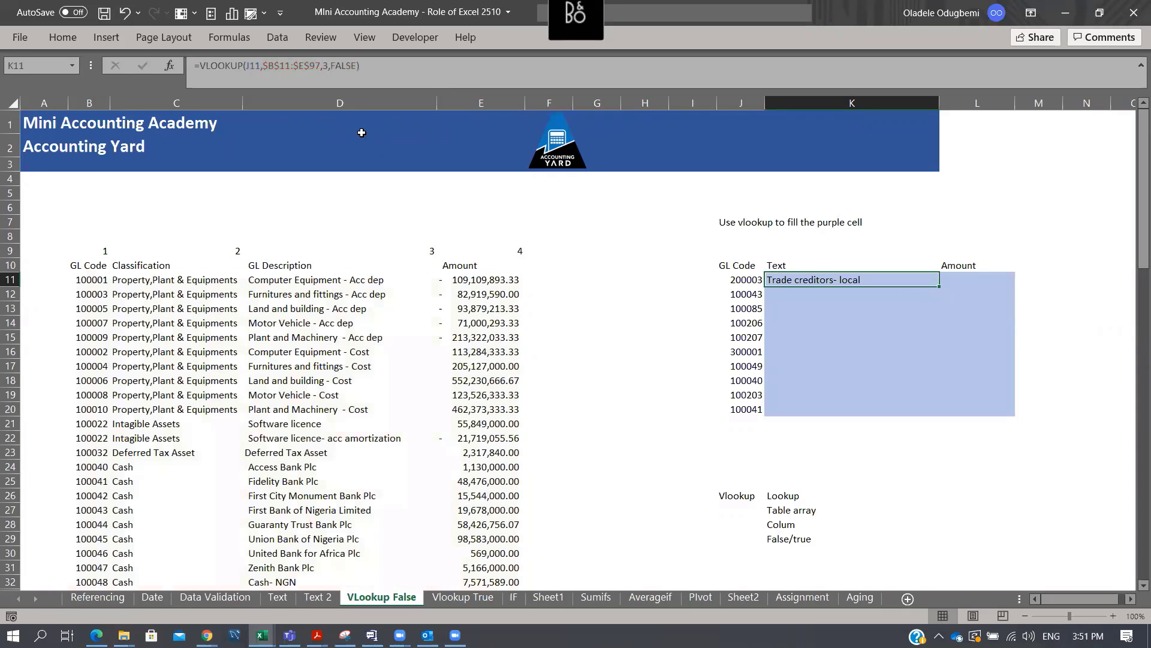
pyautogui.doubleClick(939, 286)
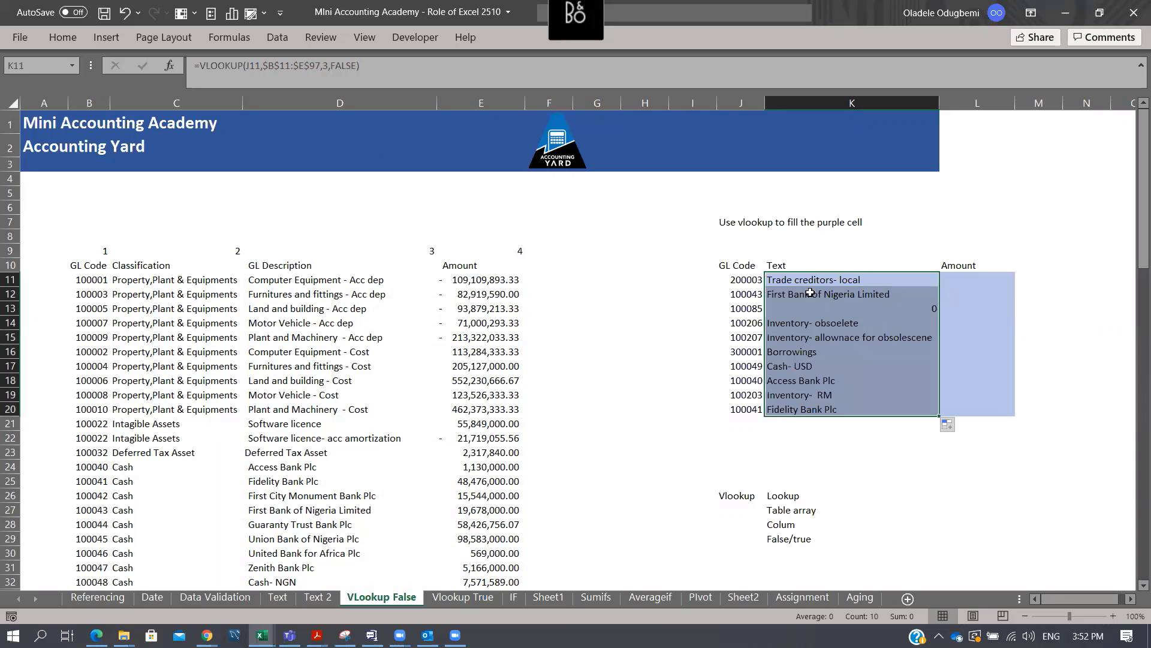
# Search column B for the GL code copied from J11 to check its description in the trial balance
pyautogui.press('Left')
pyautogui.hotkey('ctrl', 'c')
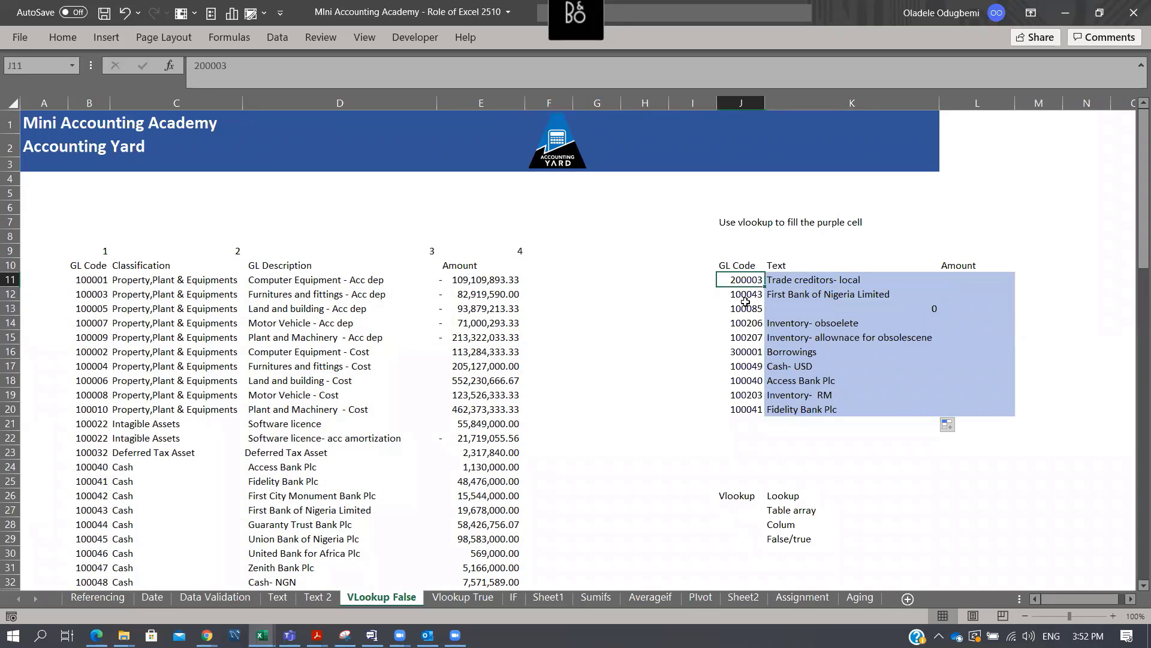
pyautogui.click(93, 101)
pyautogui.hotkey('ctrl', 'f')
pyautogui.hotkey('ctrl', 'v')
pyautogui.press('Return')
pyautogui.press('Escape')
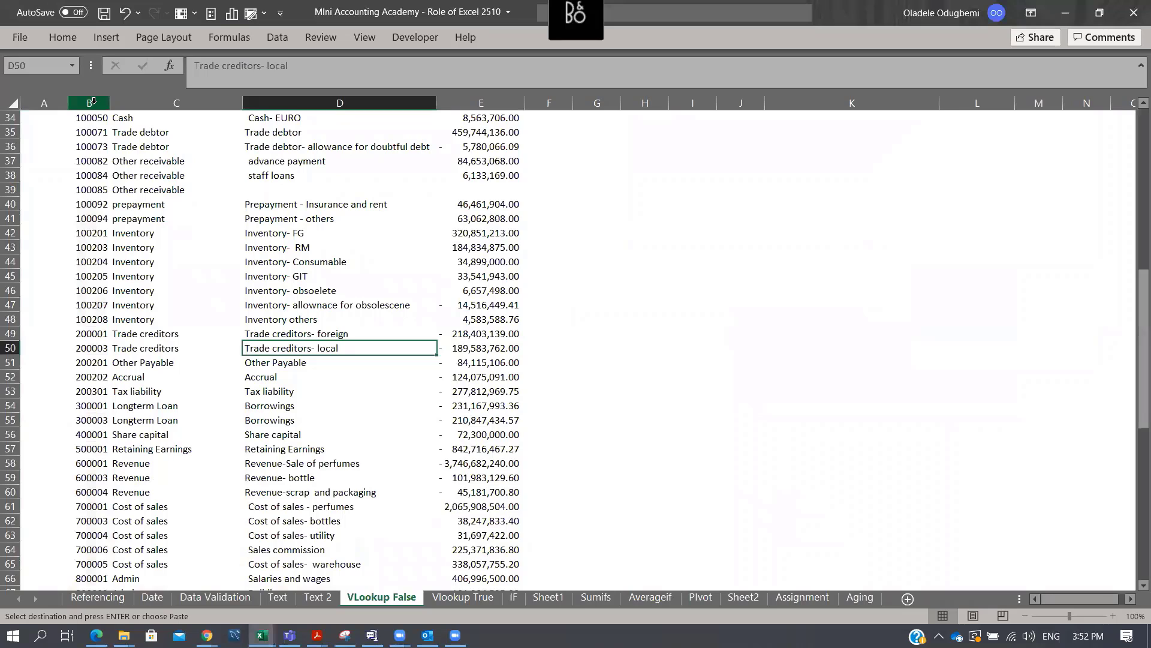
pyautogui.press('Right')
pyautogui.press('Right')
pyautogui.press('Right')
pyautogui.press('Right')
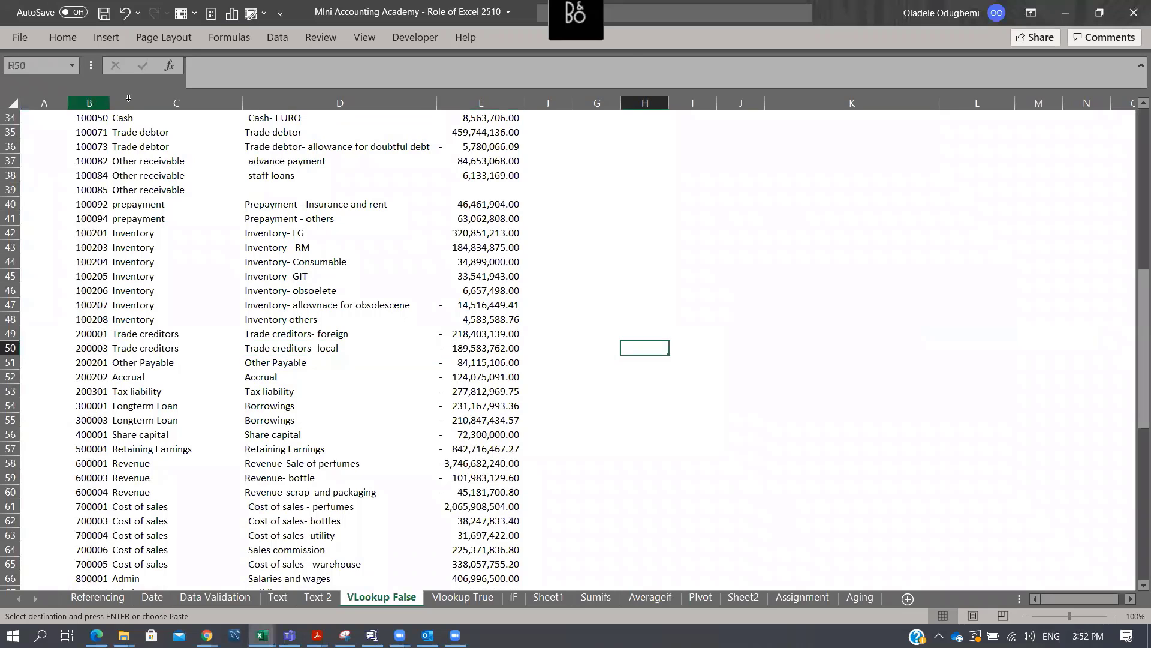
pyautogui.hotkey('ctrl', 'Up')
# Copy the VLOOKUP formula from K11 into the first Amount cell, L11, keeping J11 as the lookup value
pyautogui.click(888, 281)
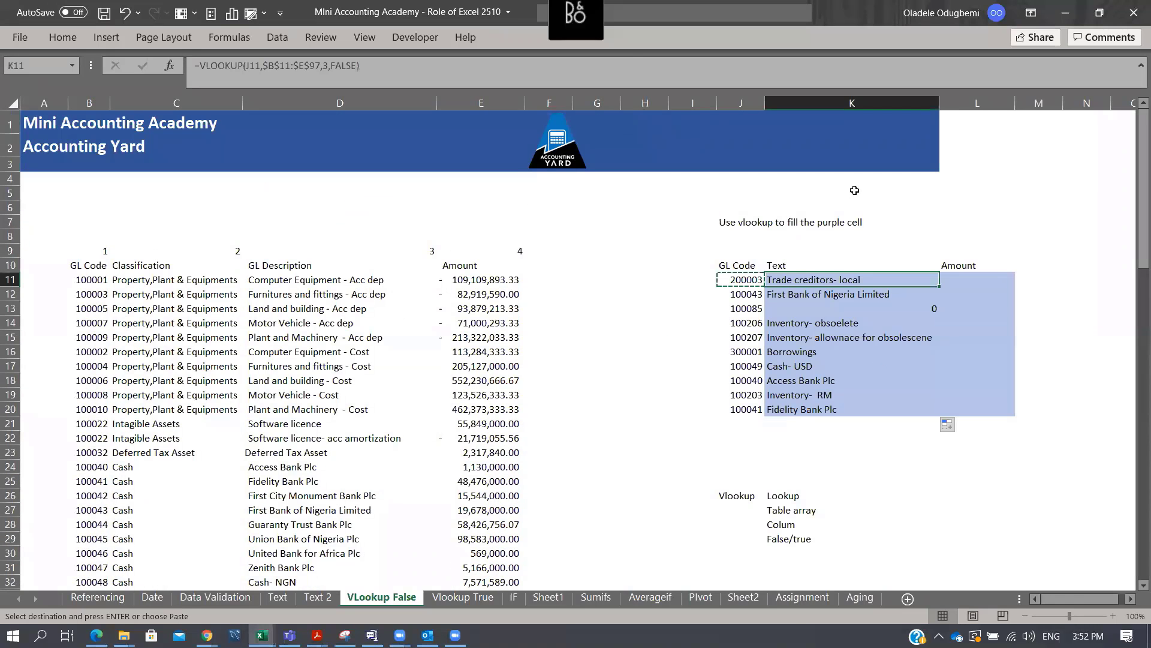
pyautogui.press('Escape')
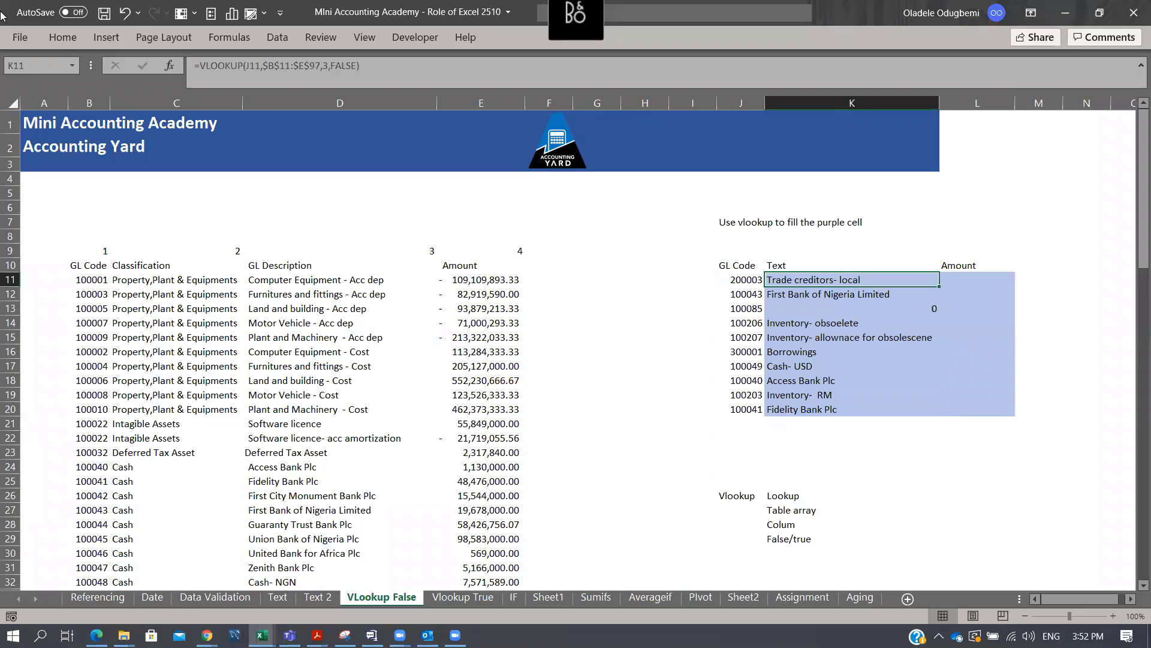
pyautogui.press('Right')
pyautogui.hotkey('ctrl', 'v')
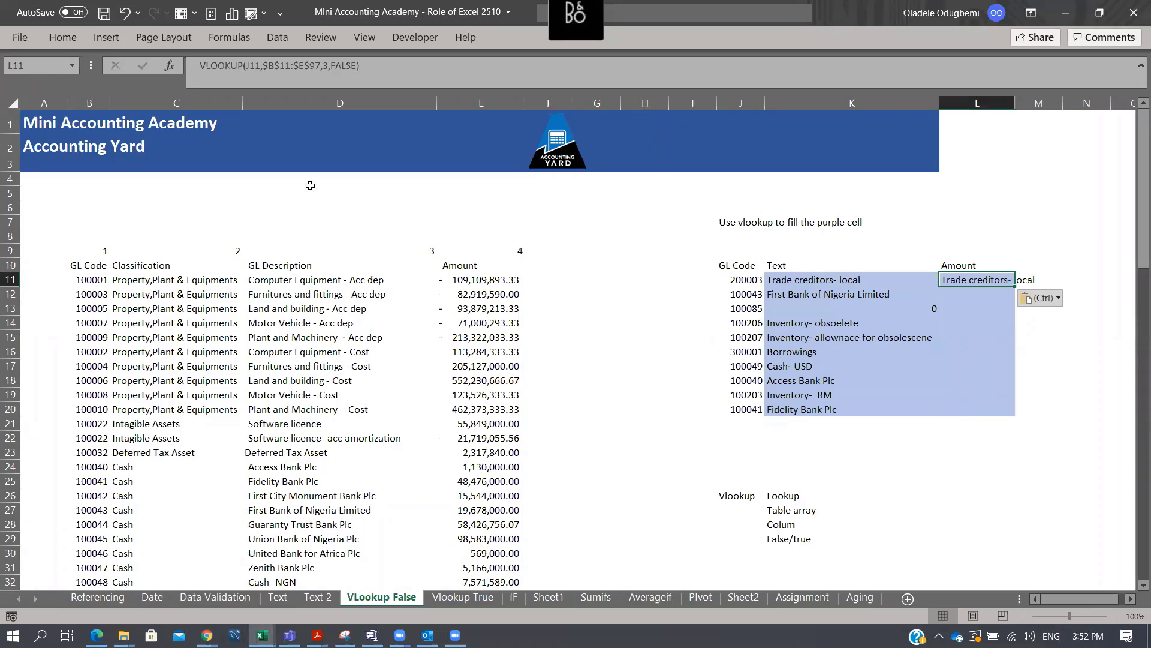
# Set the column index of the L11 VLOOKUP to 4 and fill the formula down to L20
pyautogui.press('F2')
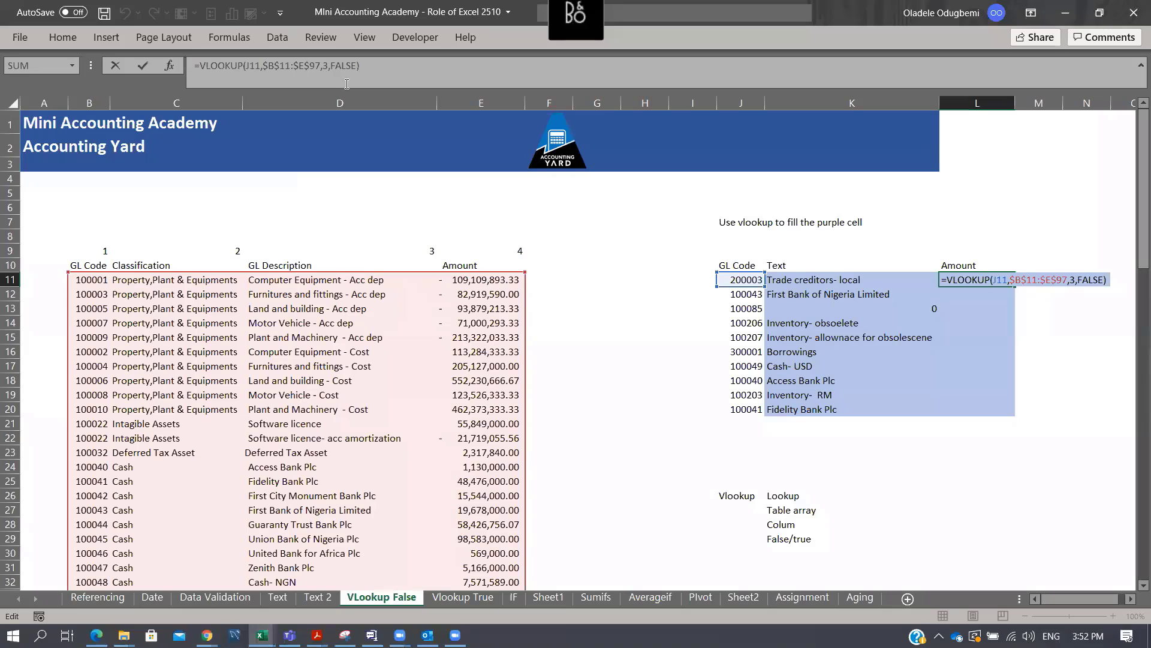
pyautogui.click(328, 63)
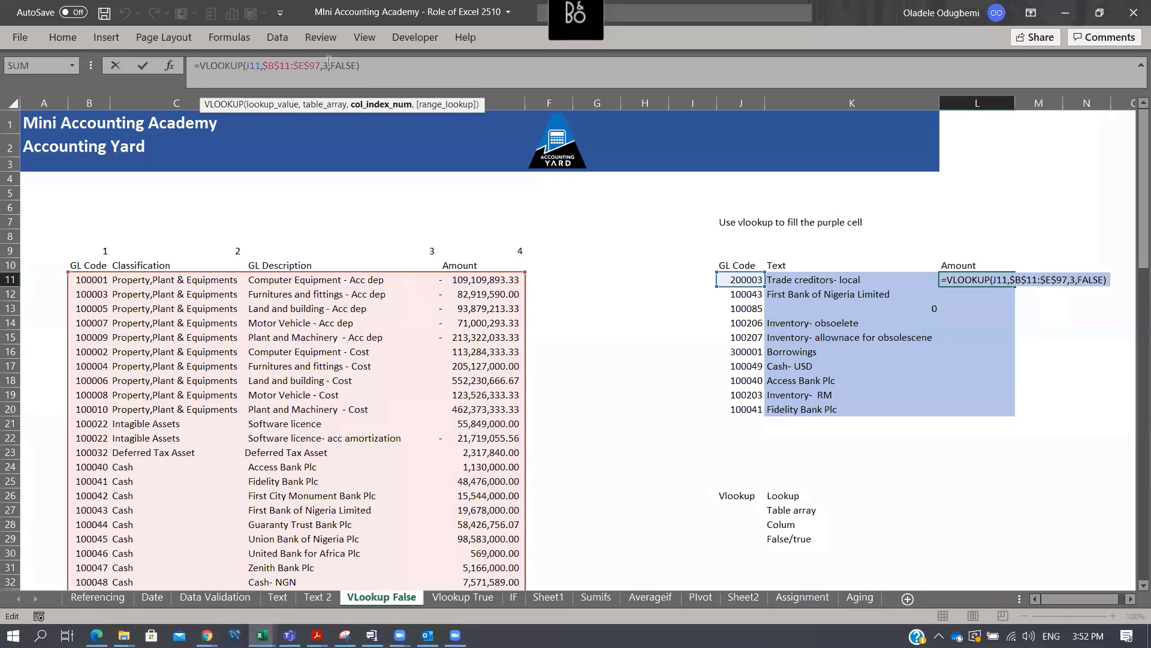
pyautogui.press('BackSpace')
pyautogui.write('4')
pyautogui.hotkey('ctrl', 'Return')
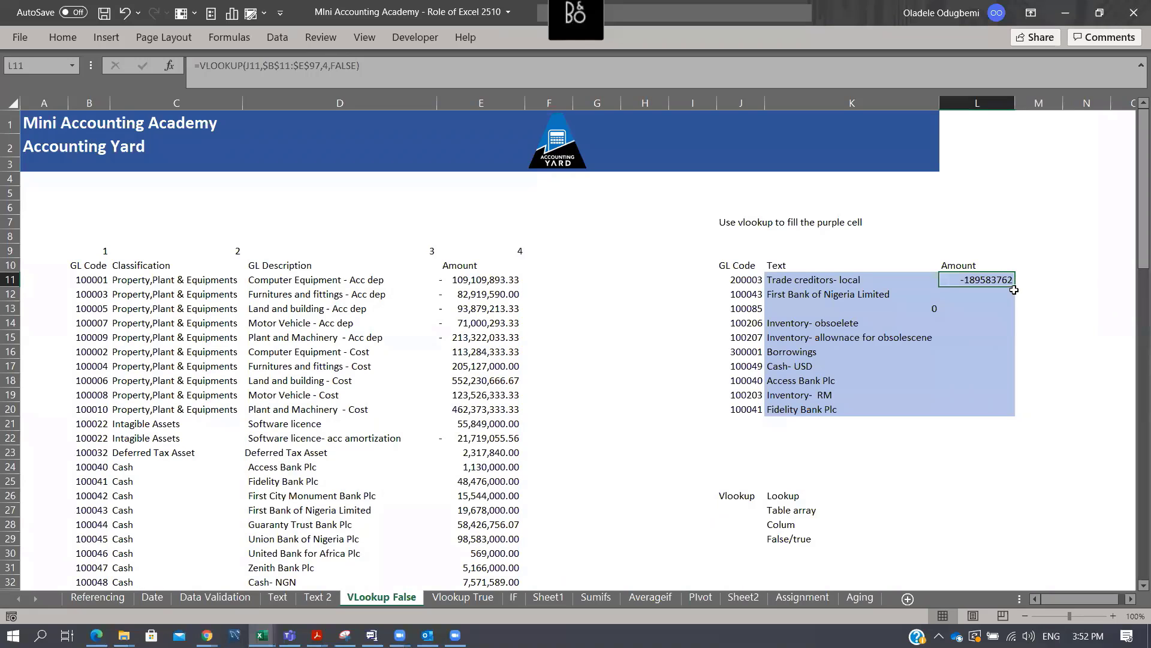
pyautogui.doubleClick(1014, 288)
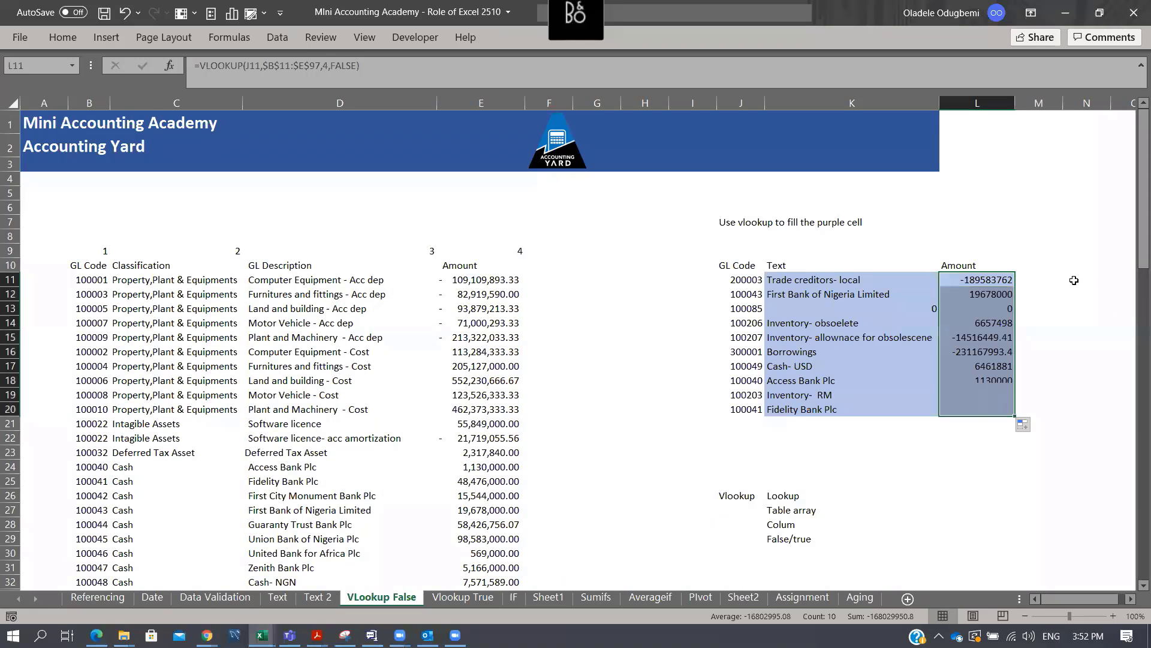
# Apply the comma number style to the Amount column L and widen it to fit the looked-up amounts
pyautogui.click(977, 103)
pyautogui.click(62, 37)
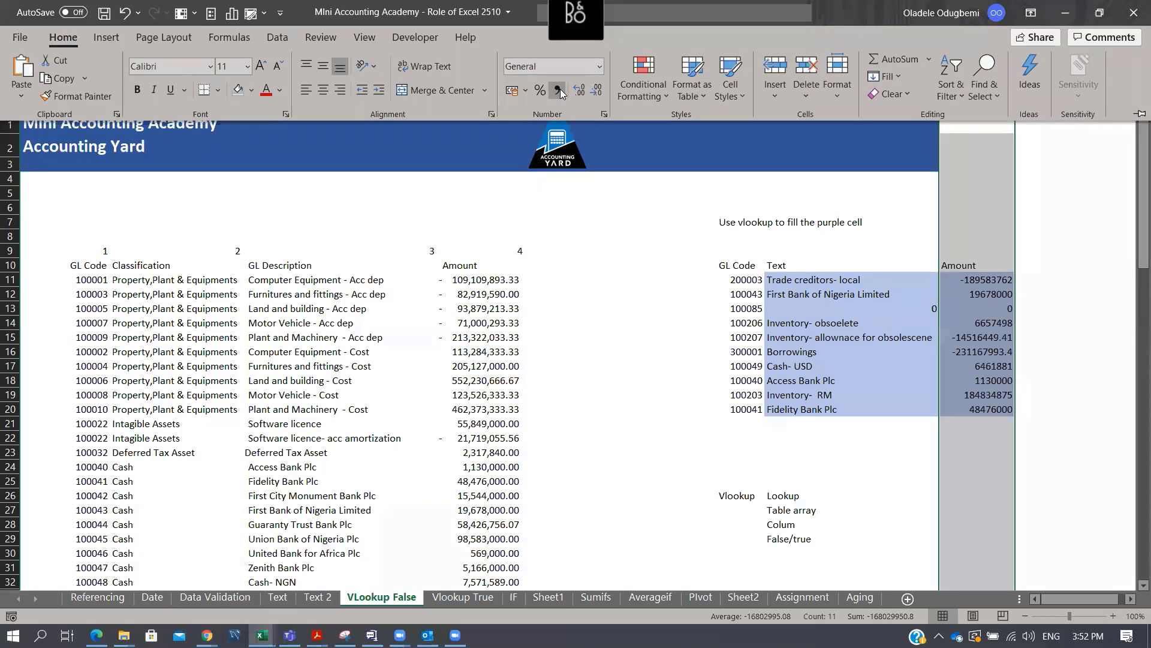
pyautogui.click(559, 90)
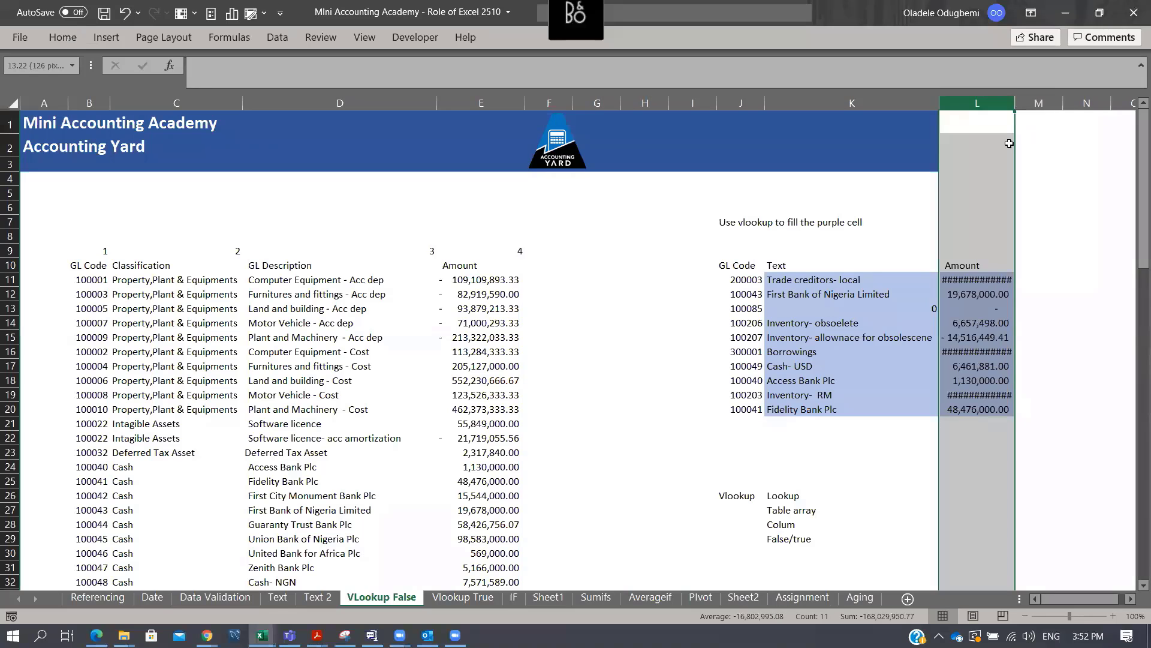
pyautogui.click(986, 279)
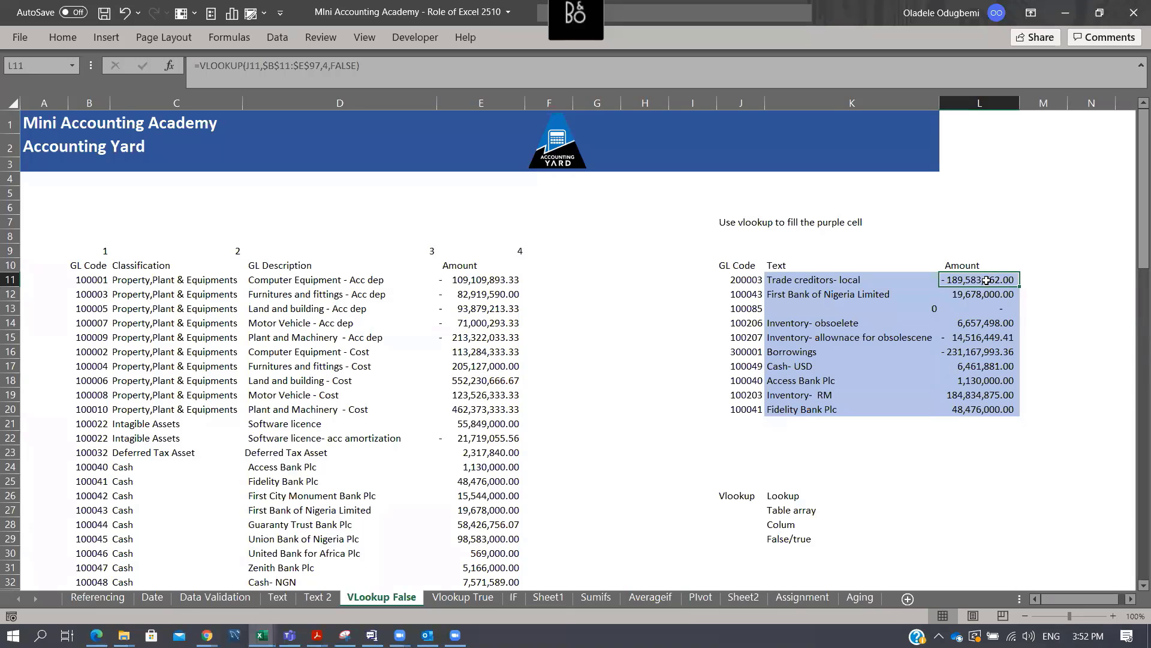
pyautogui.moveTo(987, 279); pyautogui.dragTo(1002, 415)
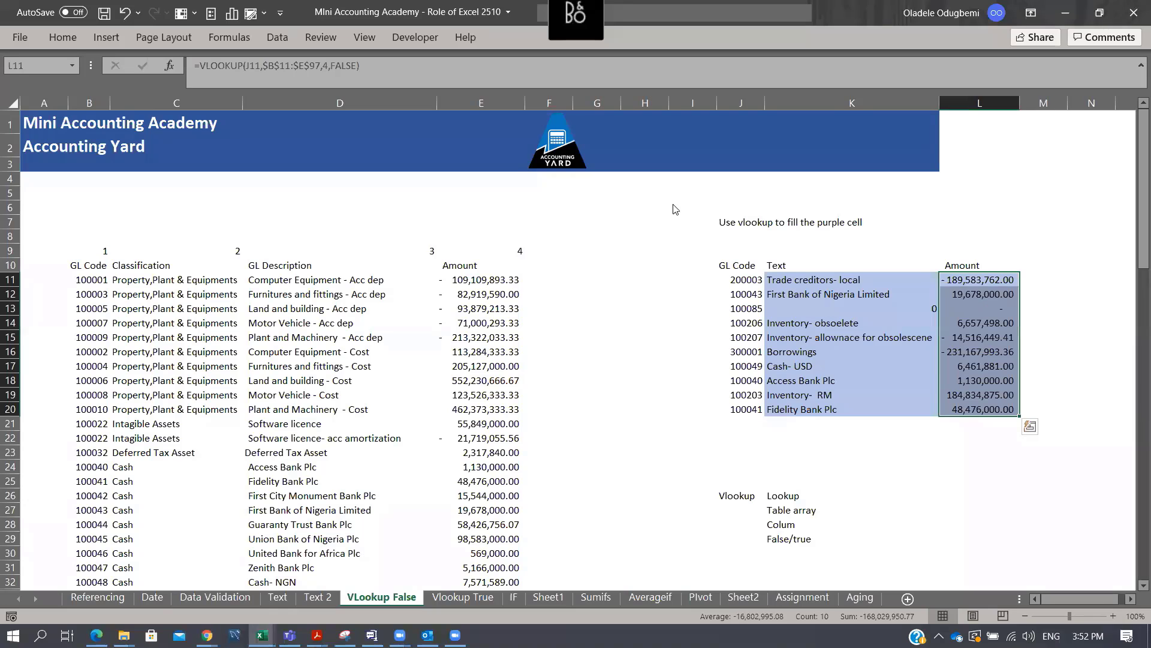
pyautogui.click(672, 127)
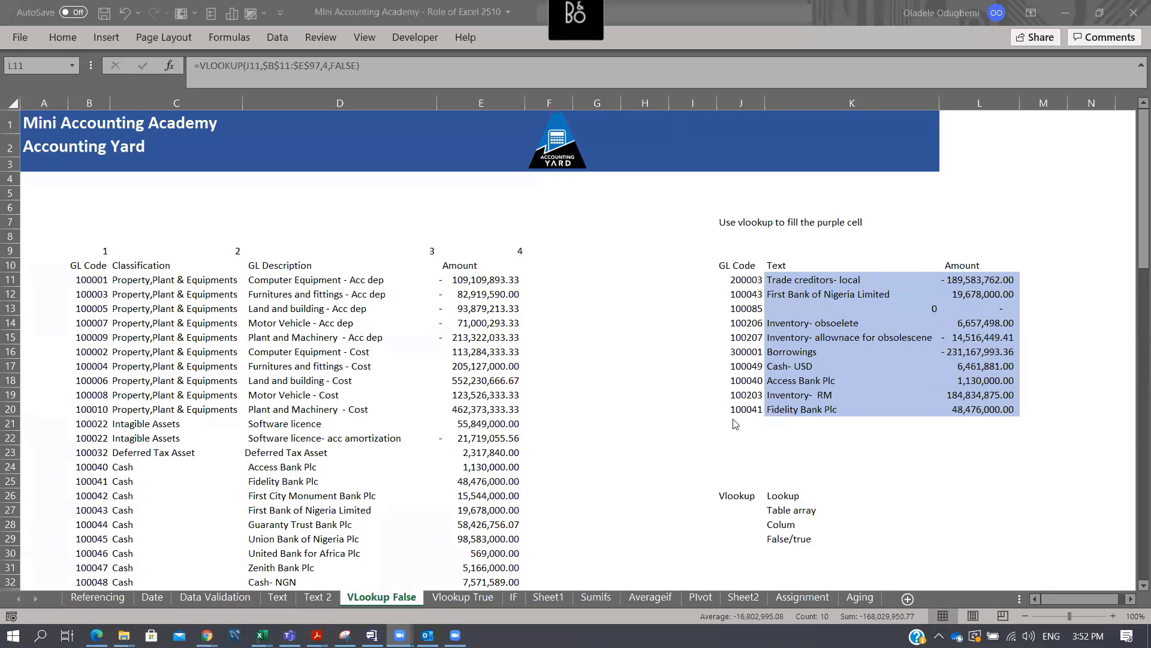
# On the Referencing sheet, enter the note F4 in K16 below the Absolute, Mixed and Relative labels
pyautogui.click(70, 598)
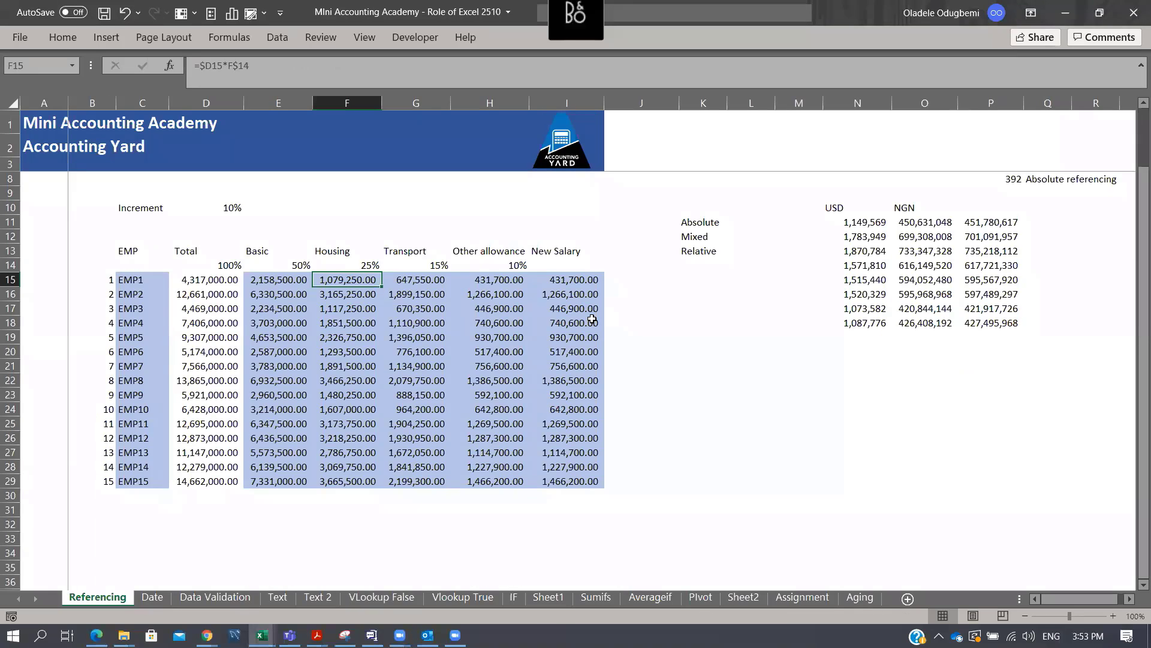
pyautogui.click(699, 238)
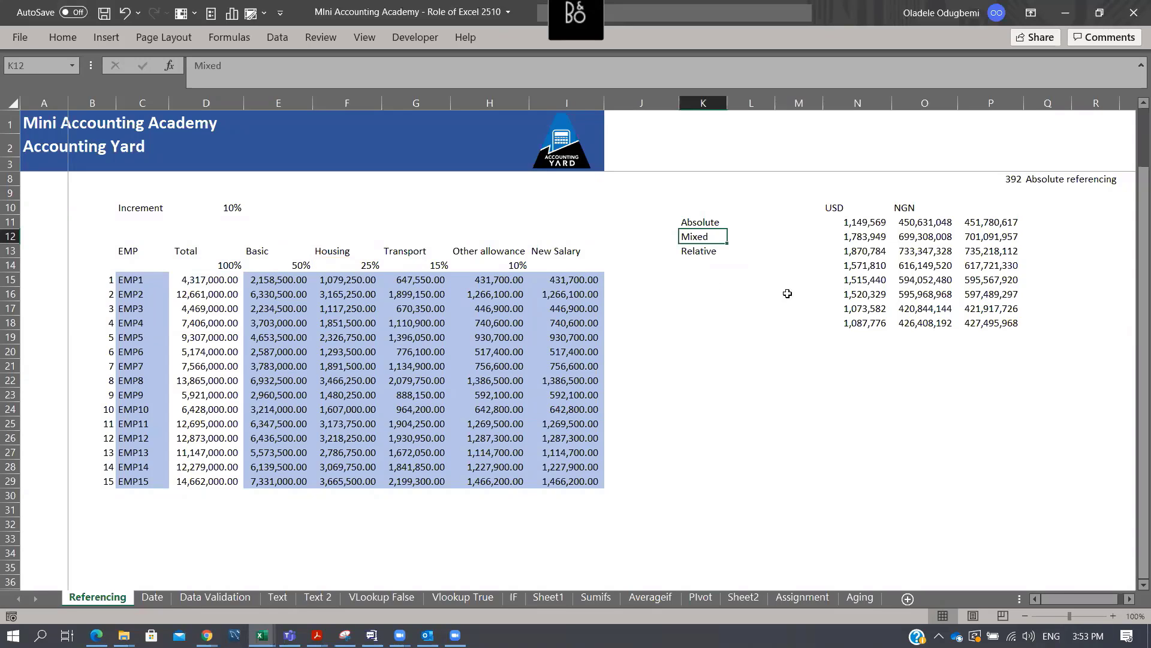
pyautogui.press('Down')
pyautogui.press('Down')
pyautogui.press('Down')
pyautogui.press('Down')
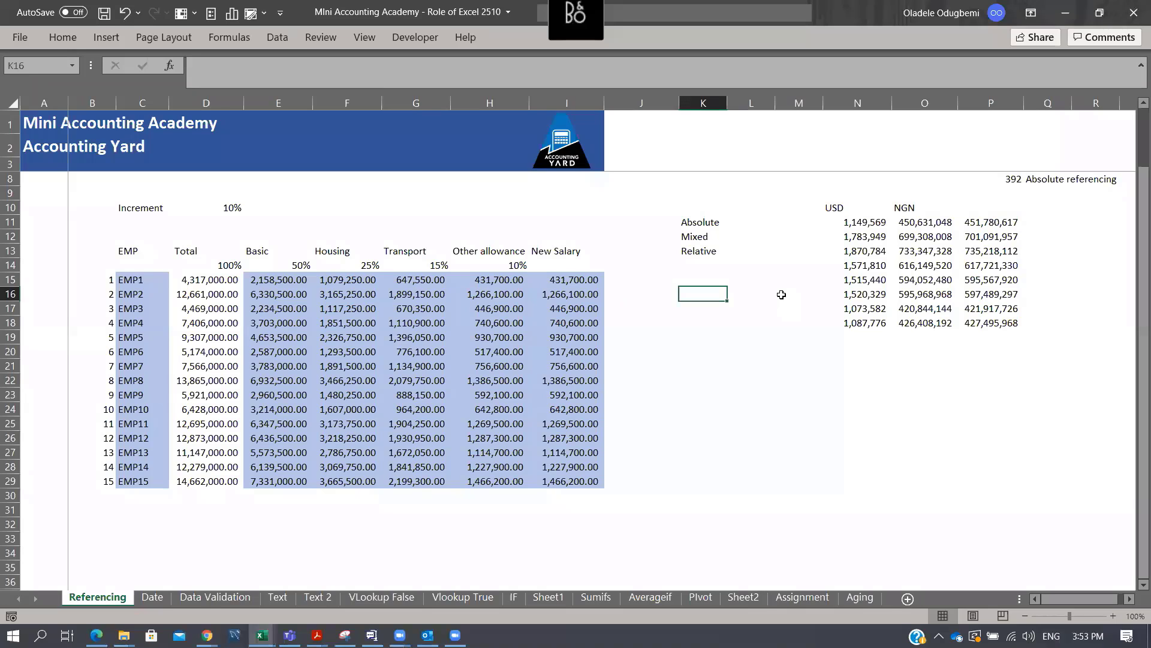
pyautogui.write('F4')
pyautogui.press('Return')
# Enter a $ sign in K18 below the F4 note and select the employee salary table
pyautogui.press('Up')
pyautogui.press('Up')
pyautogui.press('Up')
pyautogui.press('Up')
pyautogui.press('Up')
pyautogui.press('Up')
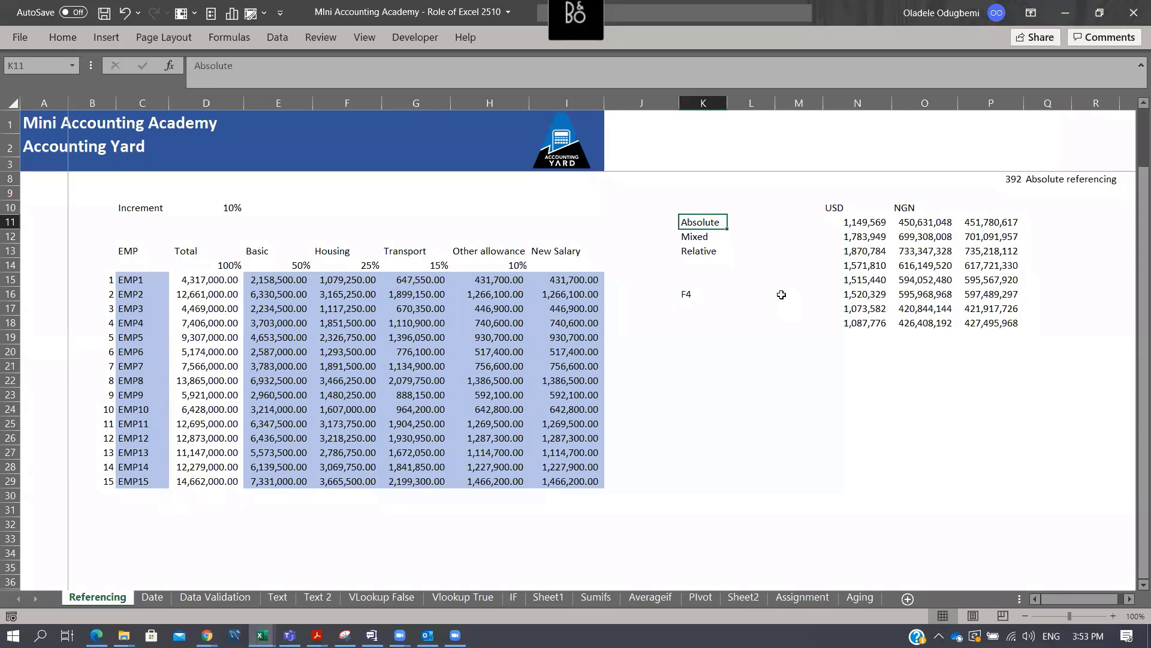
pyautogui.press('Down')
pyautogui.press('Down')
pyautogui.press('Down')
pyautogui.press('Down')
pyautogui.press('Down')
pyautogui.press('Down')
pyautogui.press('Down')
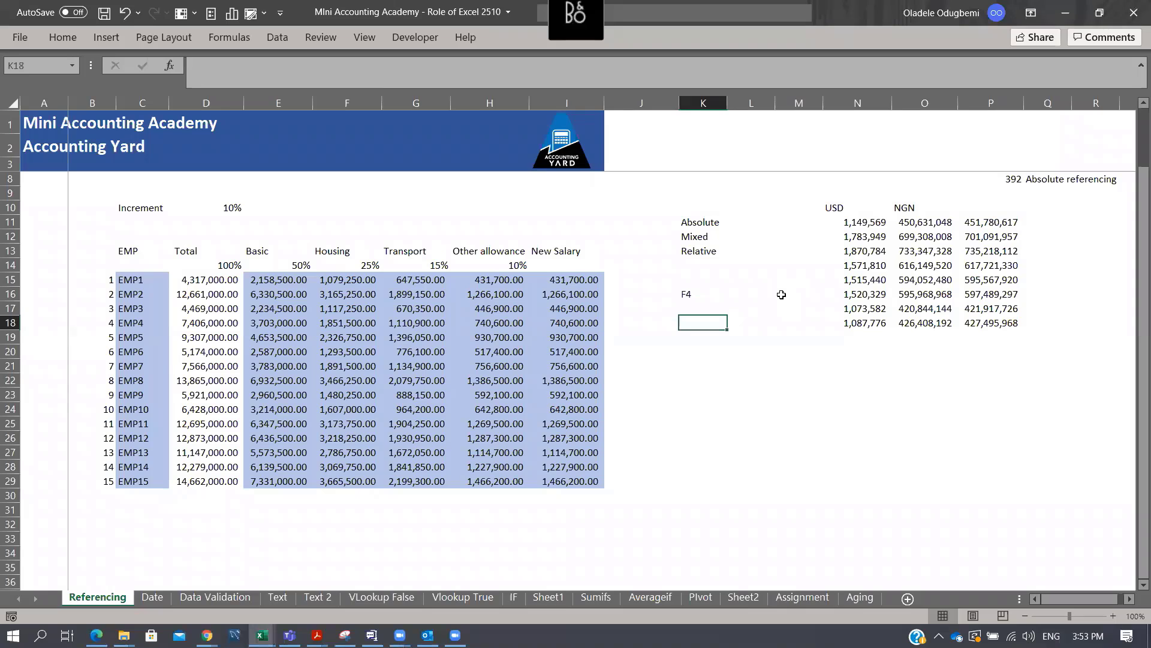
pyautogui.write('$')
pyautogui.hotkey('ctrl', 'Return')
pyautogui.moveTo(120, 247); pyautogui.dragTo(593, 486)
# On the Date sheet, review the Year, Month and End of Month formulas in row 11 against the start and end dates
pyautogui.click(161, 598)
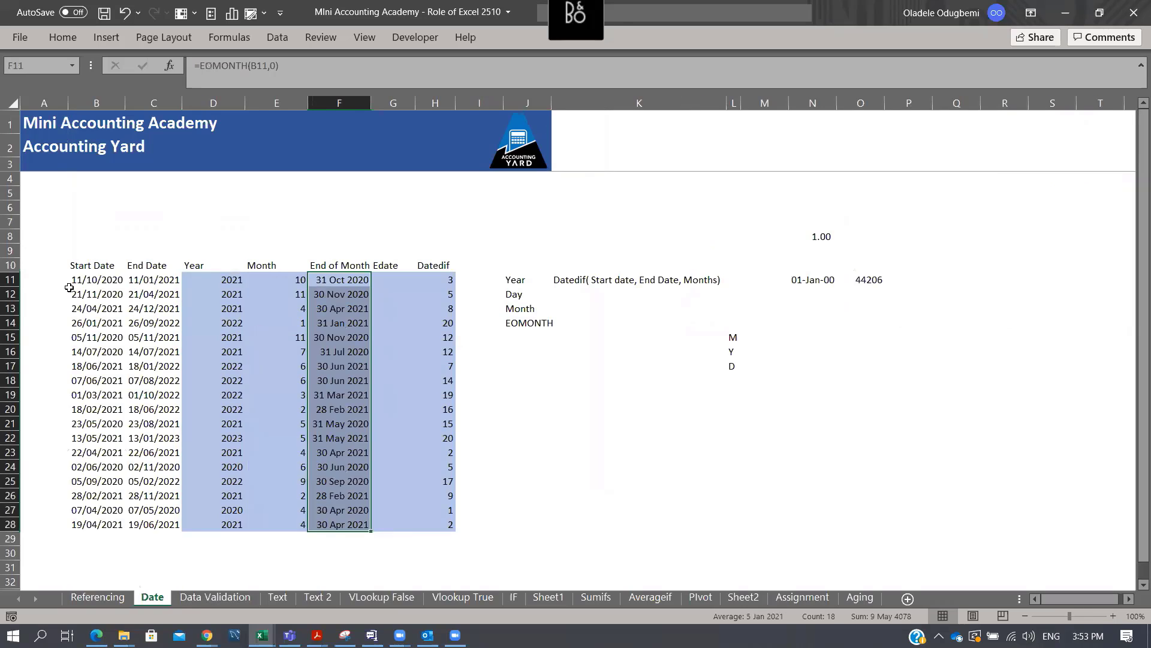
pyautogui.click(282, 280)
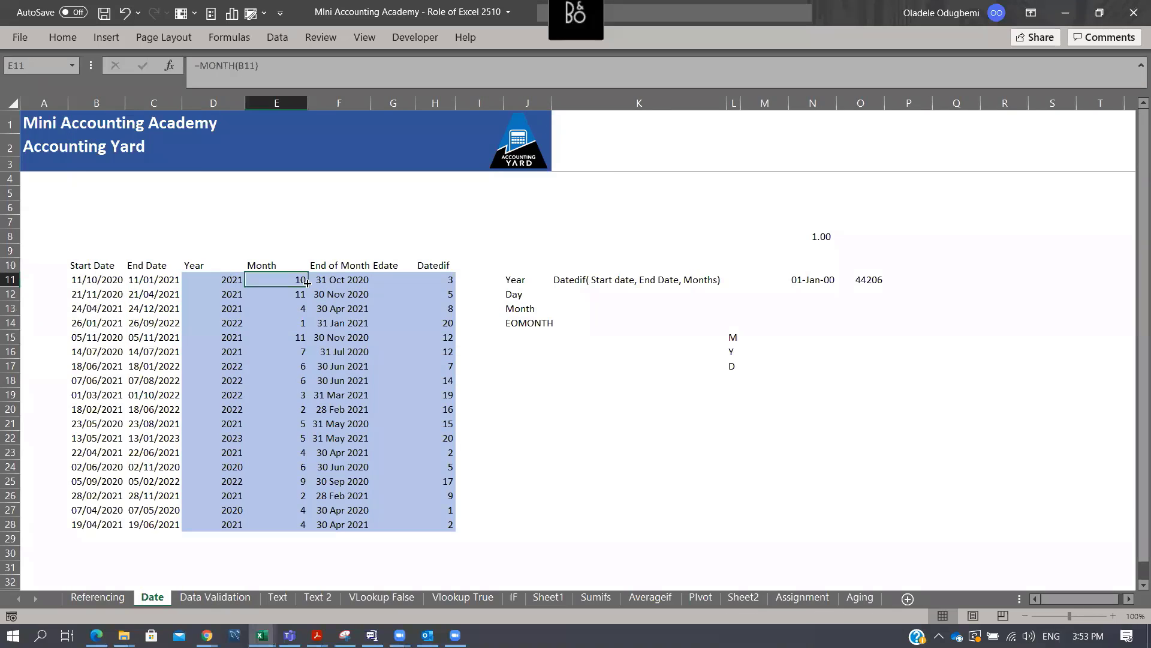
pyautogui.click(362, 282)
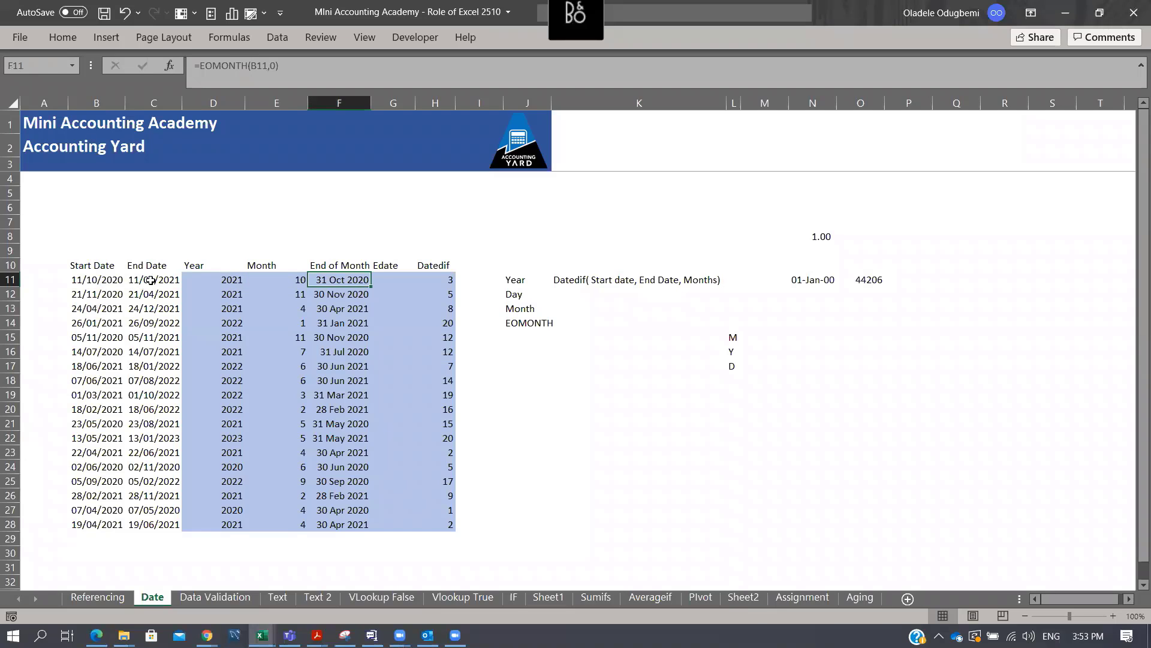
pyautogui.moveTo(104, 281); pyautogui.dragTo(153, 280)
pyautogui.click(226, 278)
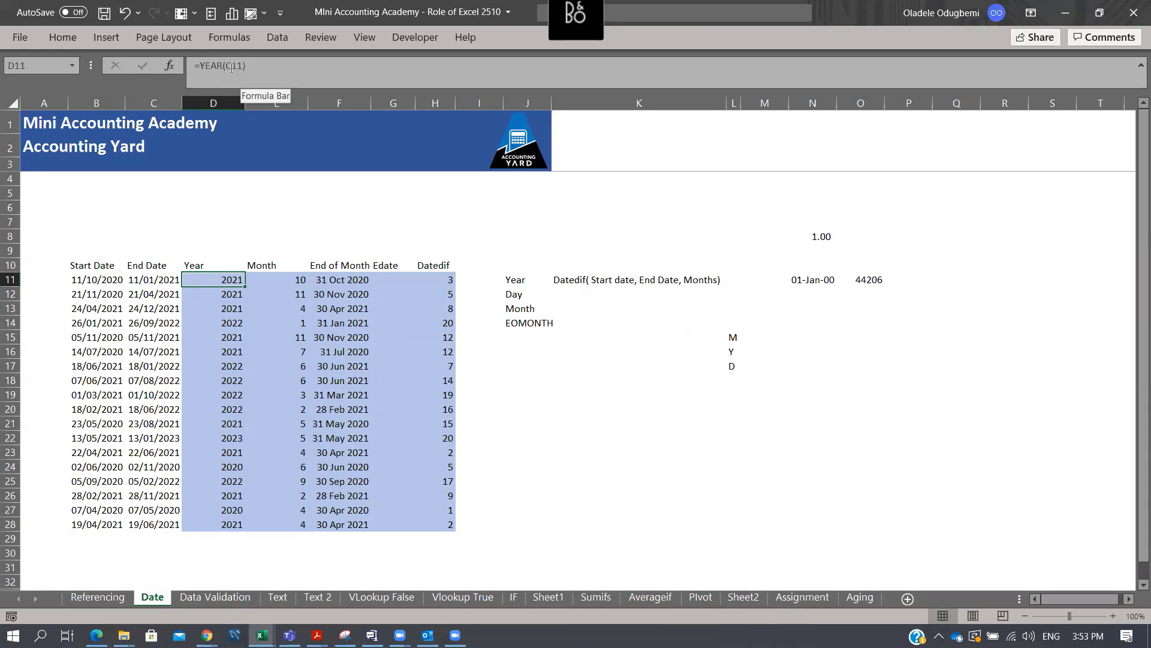
pyautogui.press('Right')
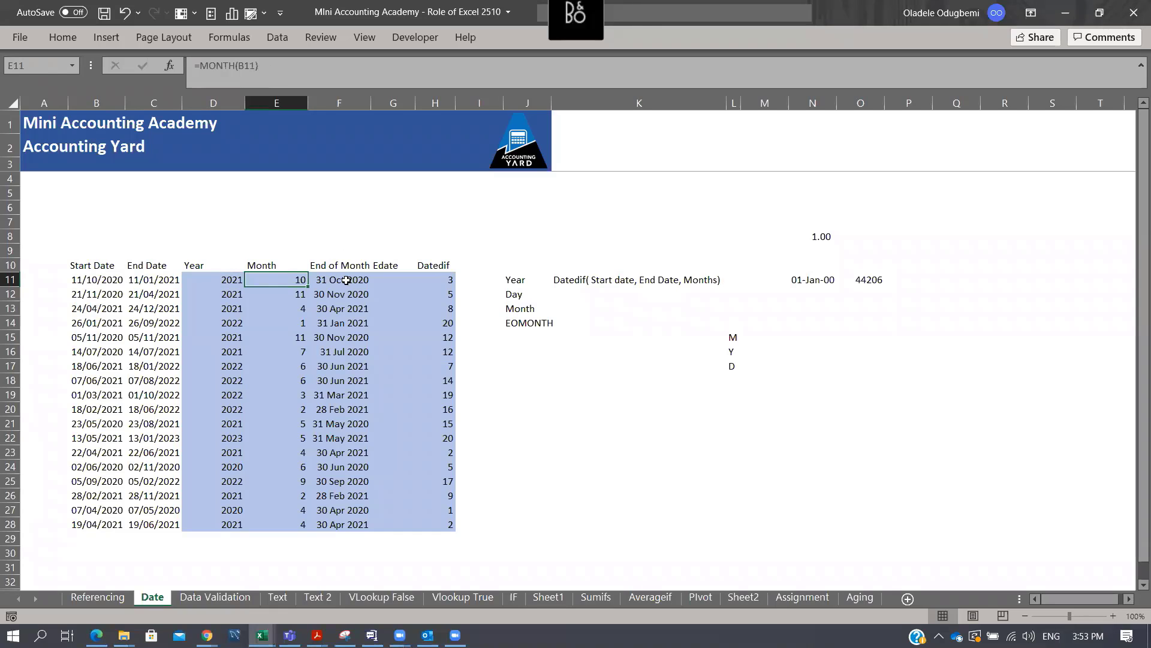
pyautogui.press('Right')
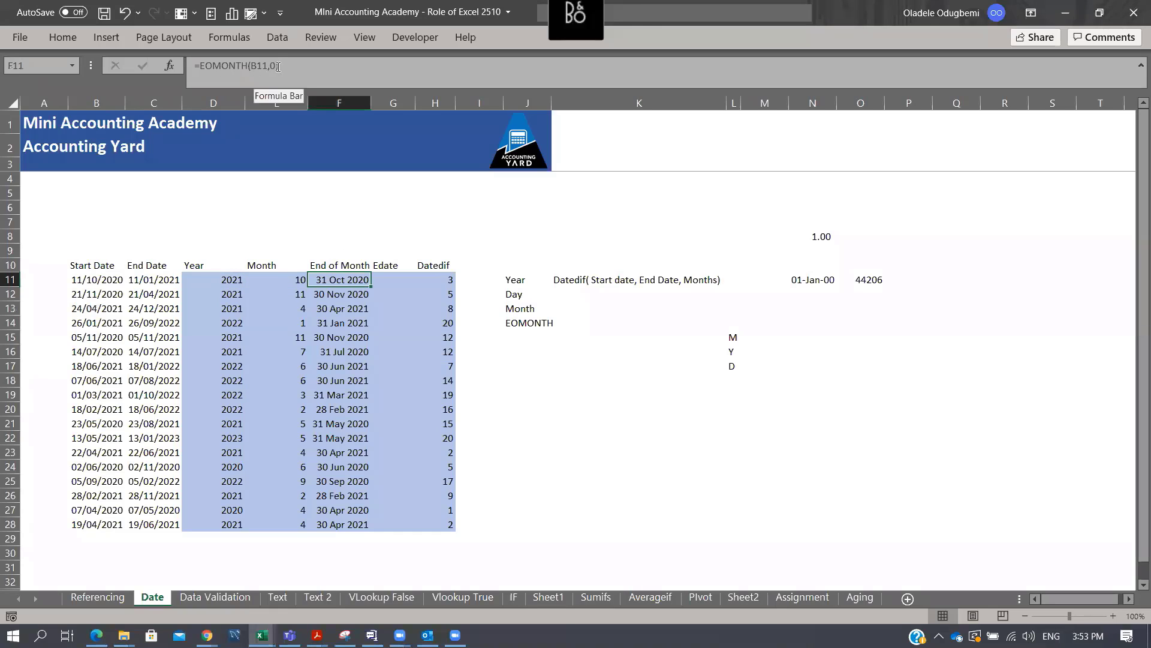
pyautogui.click(268, 66)
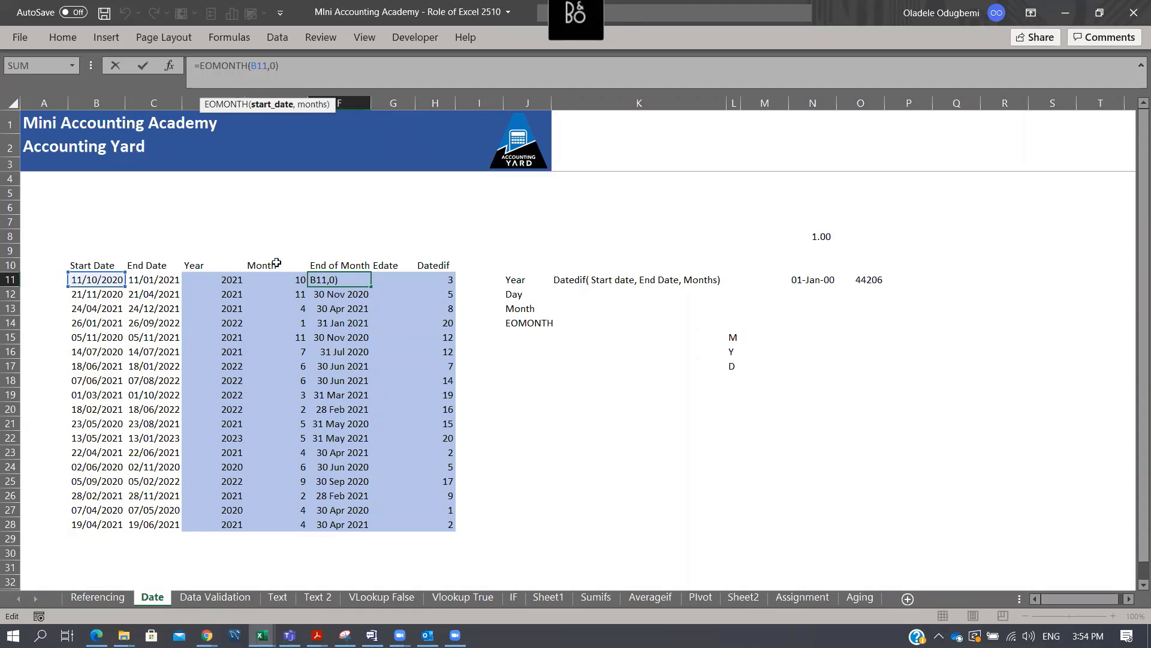
# Review the DATEDIF formula in H11 and its syntax note in K11
pyautogui.click(448, 277)
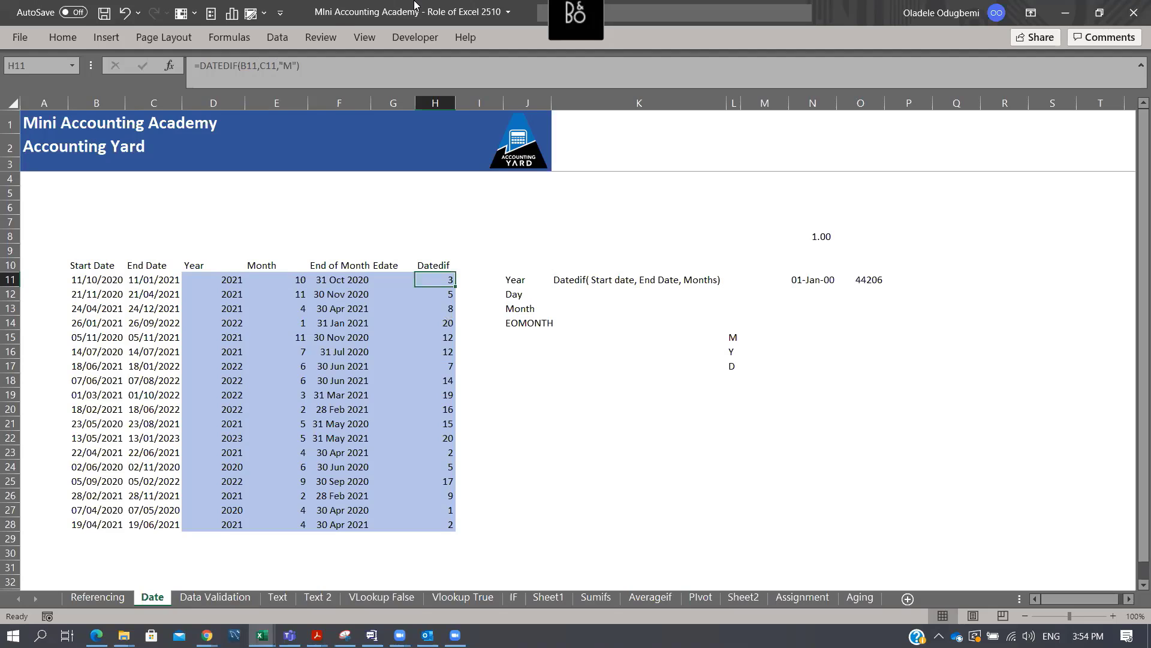
pyautogui.click(1133, 12)
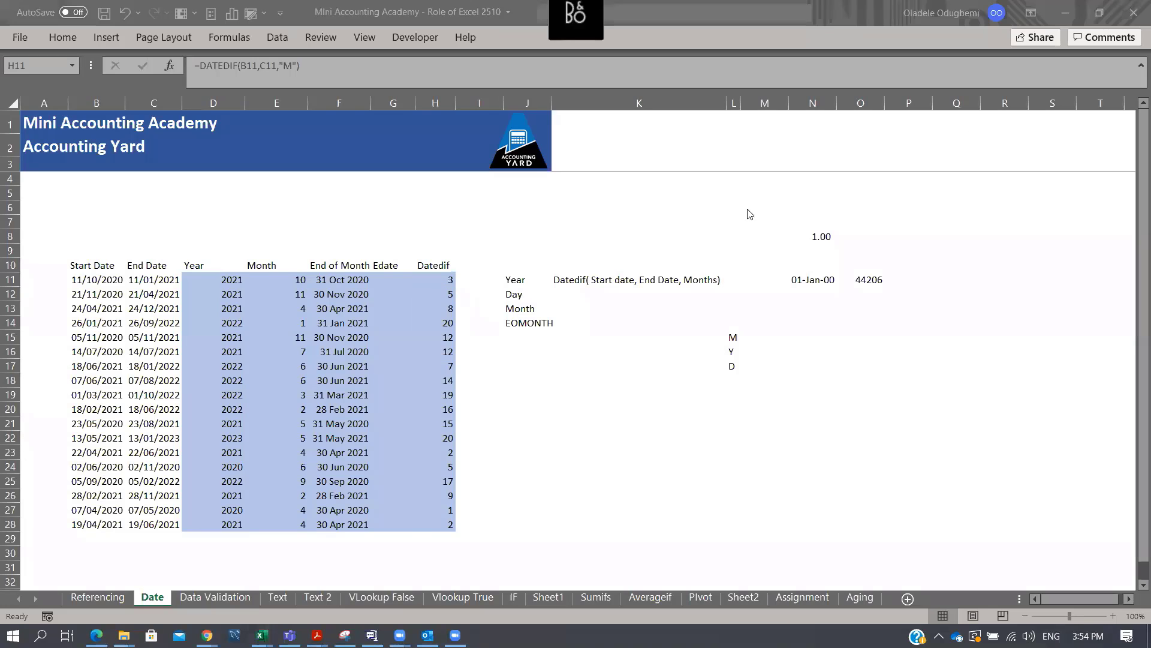
pyautogui.click(612, 281)
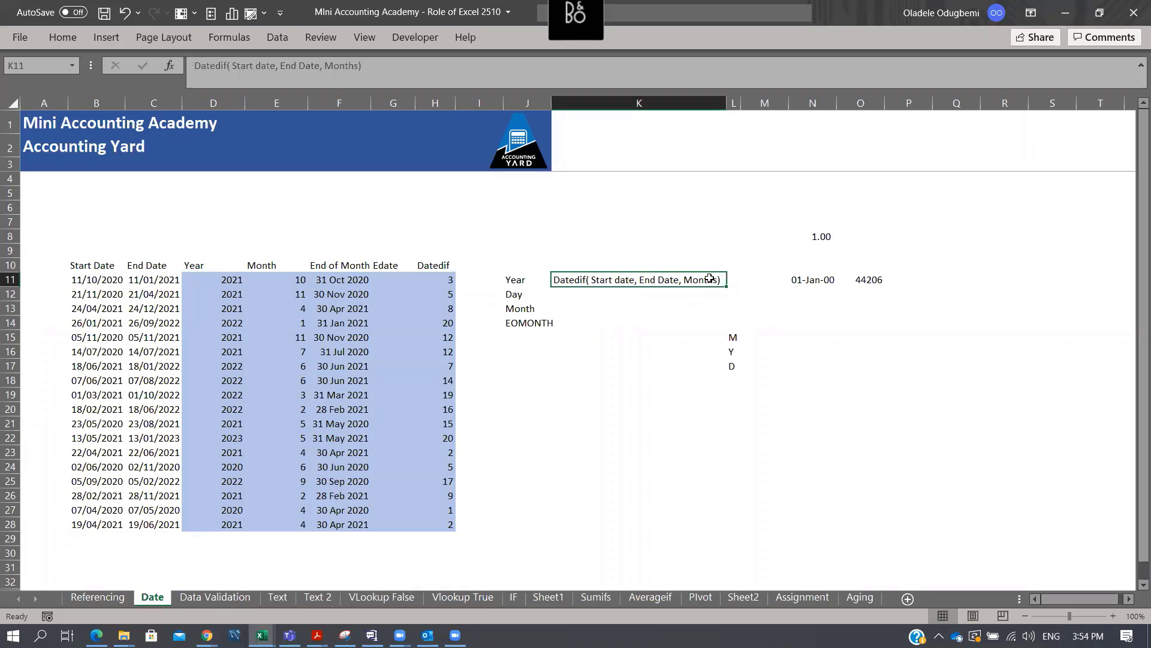
# On the Data Validation sheet, review the year list, the Year and Month dropdown cells, and the list validation settings of C10
pyautogui.click(213, 599)
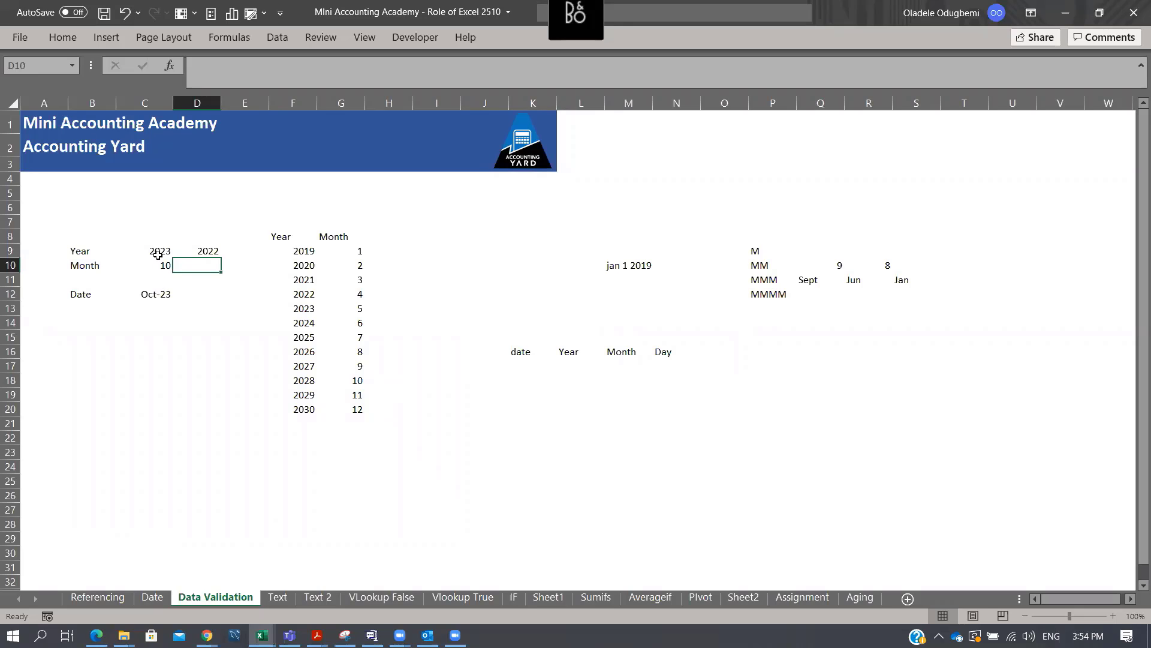
pyautogui.moveTo(308, 250); pyautogui.dragTo(310, 408)
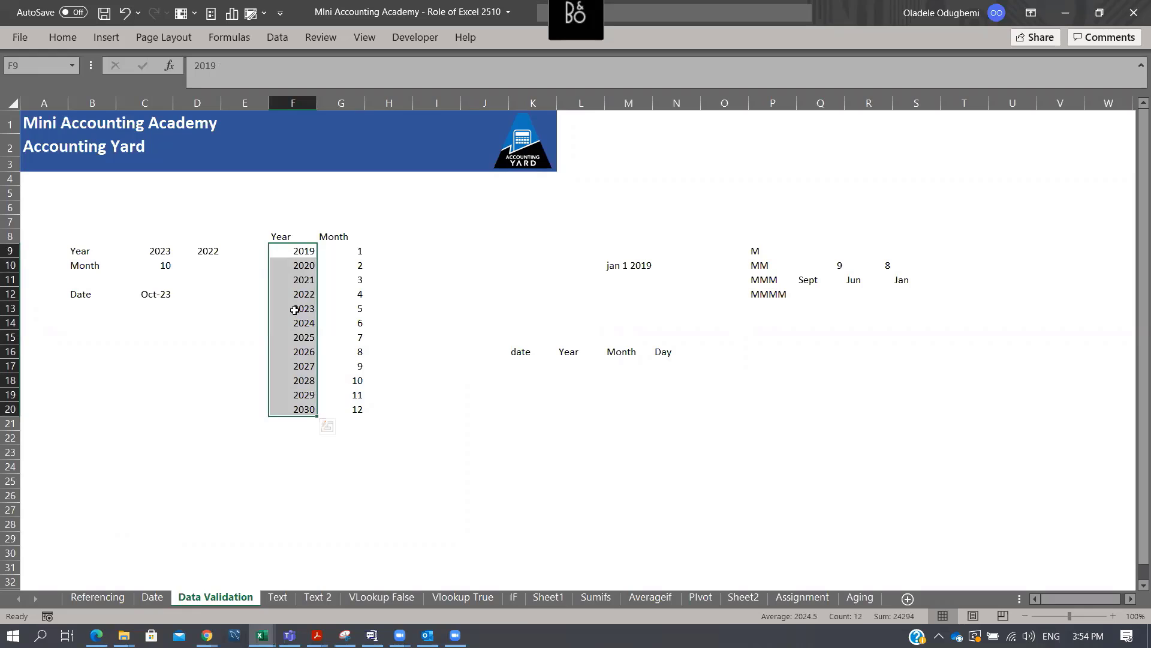
pyautogui.click(155, 251)
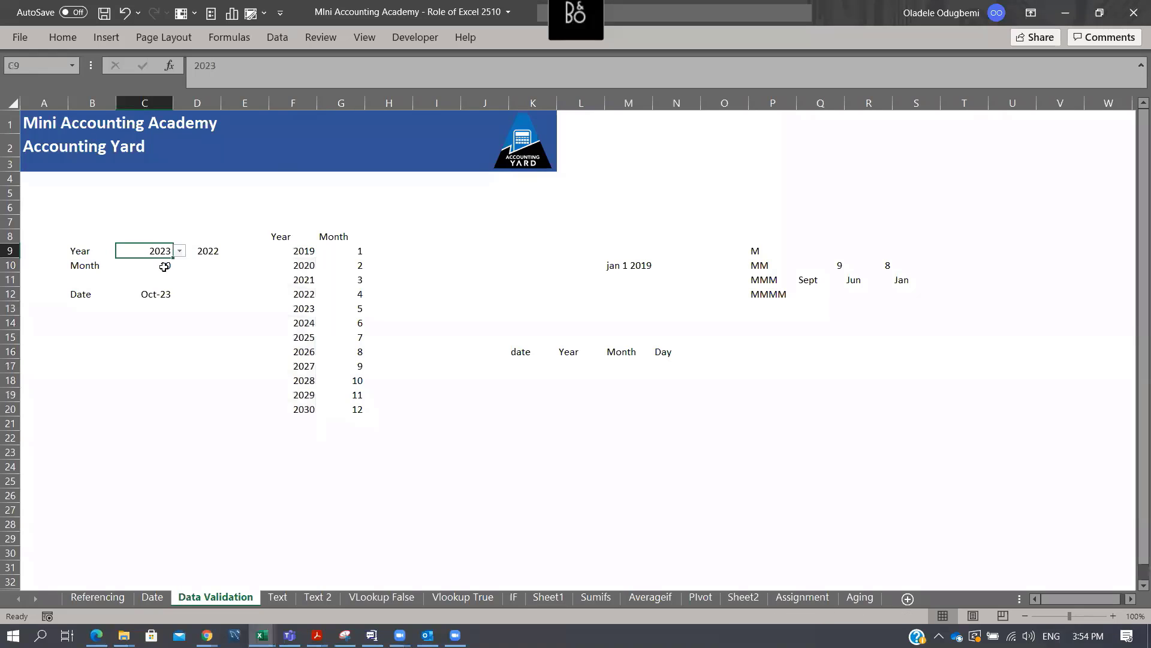
pyautogui.press('Down')
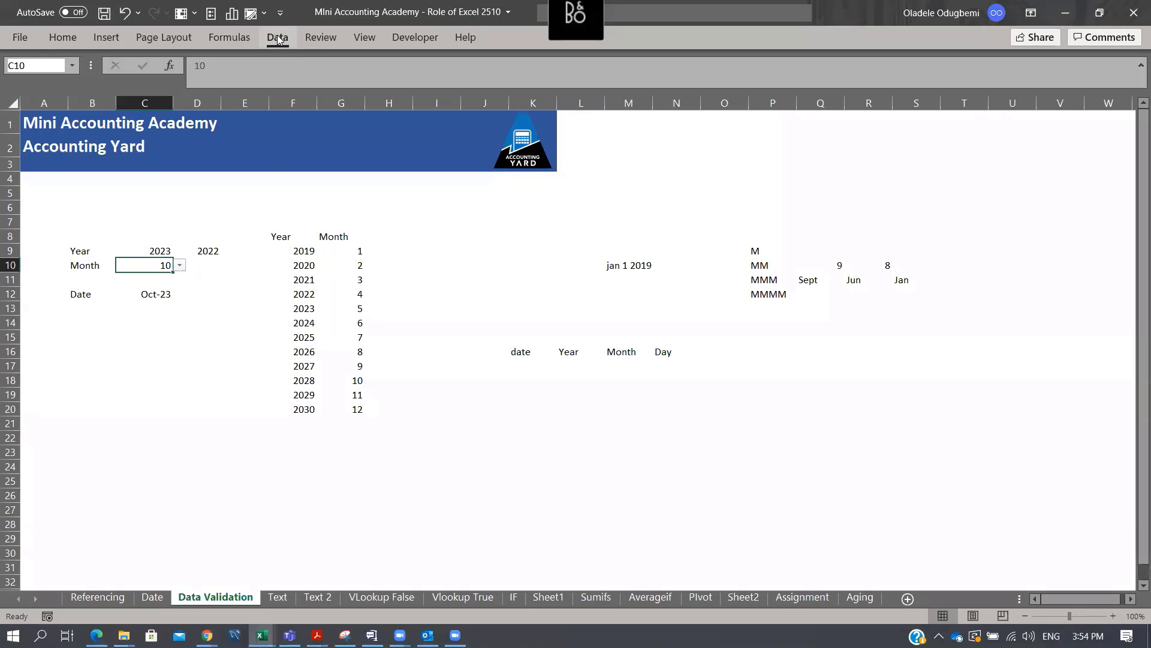
pyautogui.click(278, 37)
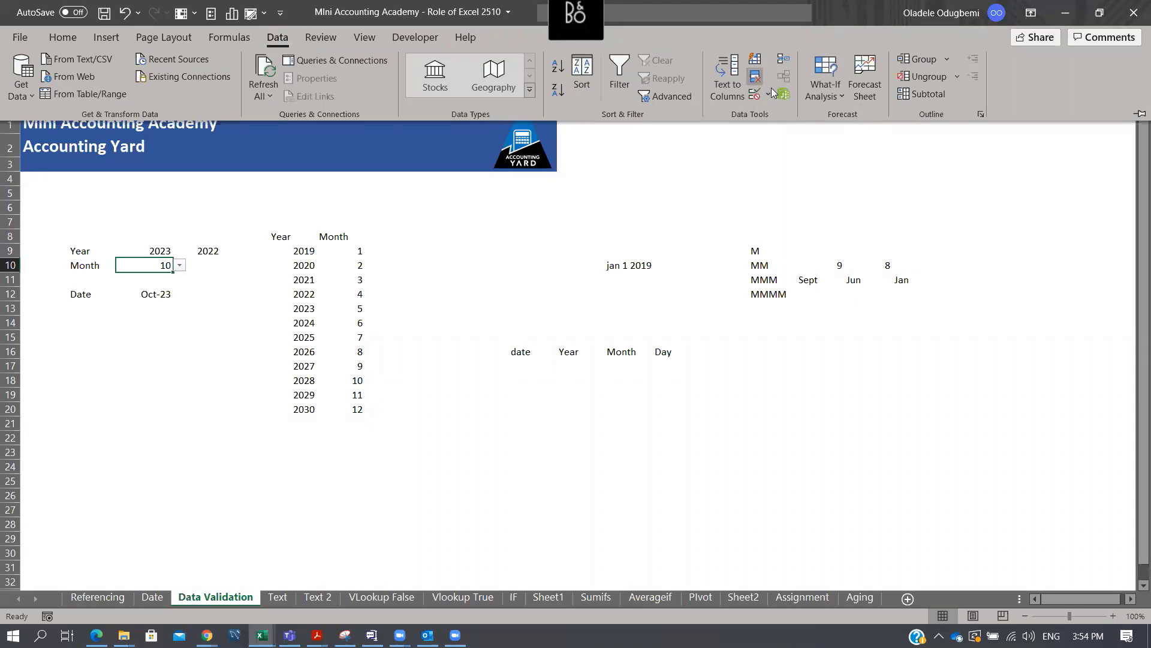
pyautogui.click(770, 95)
pyautogui.click(778, 114)
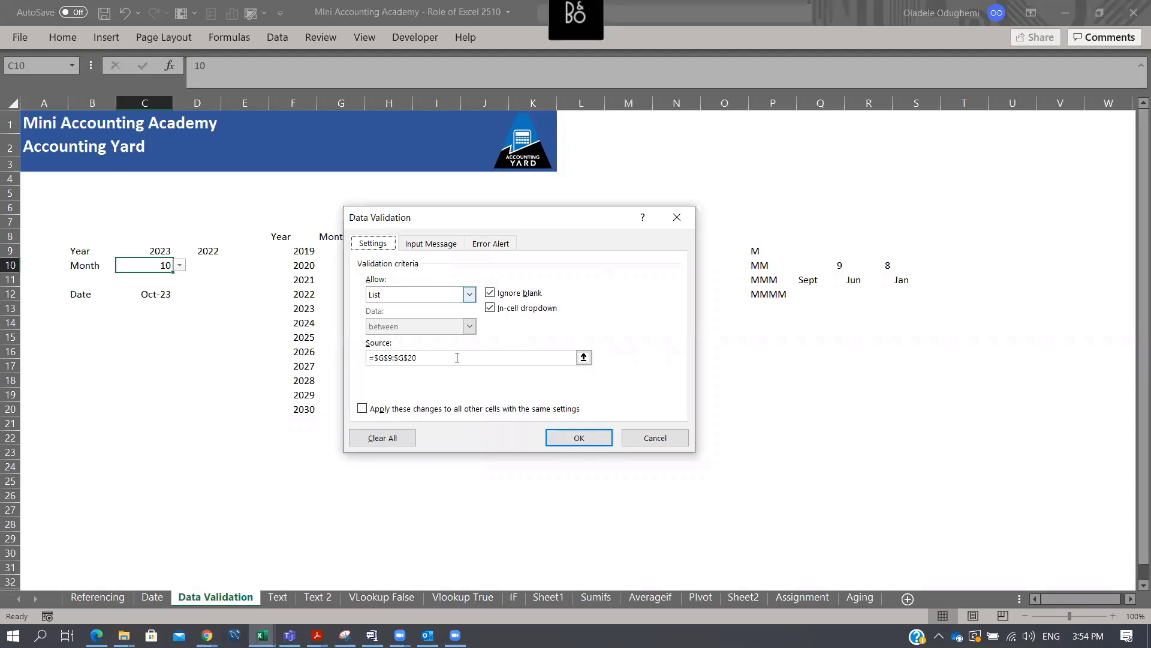
pyautogui.click(594, 435)
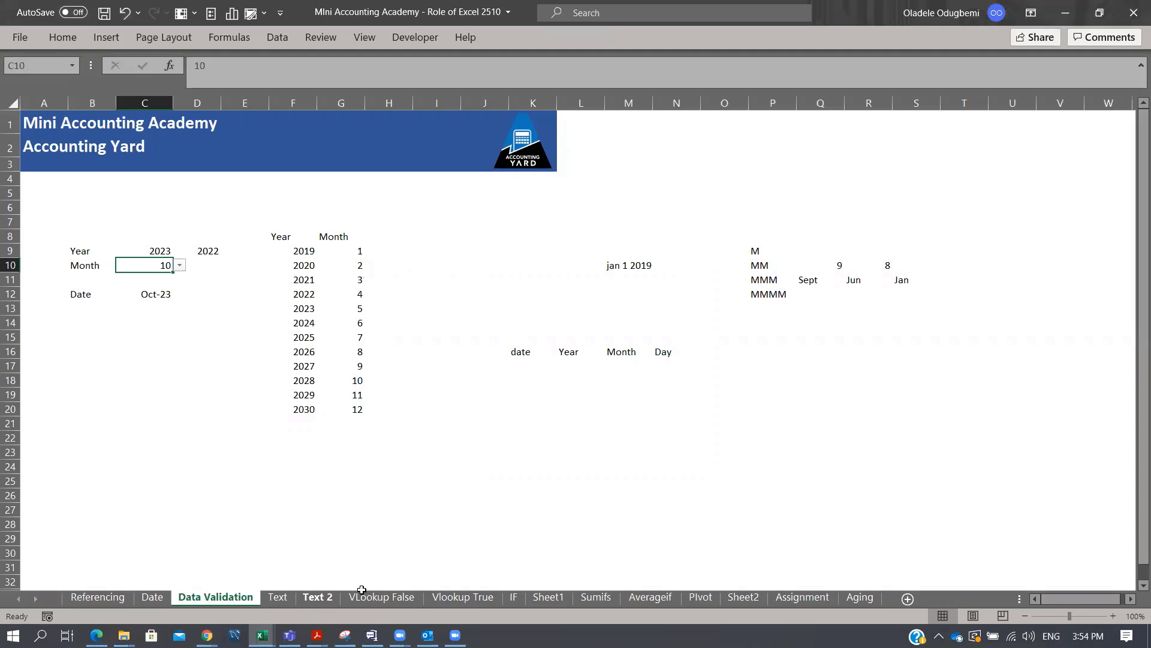
# On the Sumifs sheet, reset the Classification filter to show all classifications
pyautogui.click(600, 598)
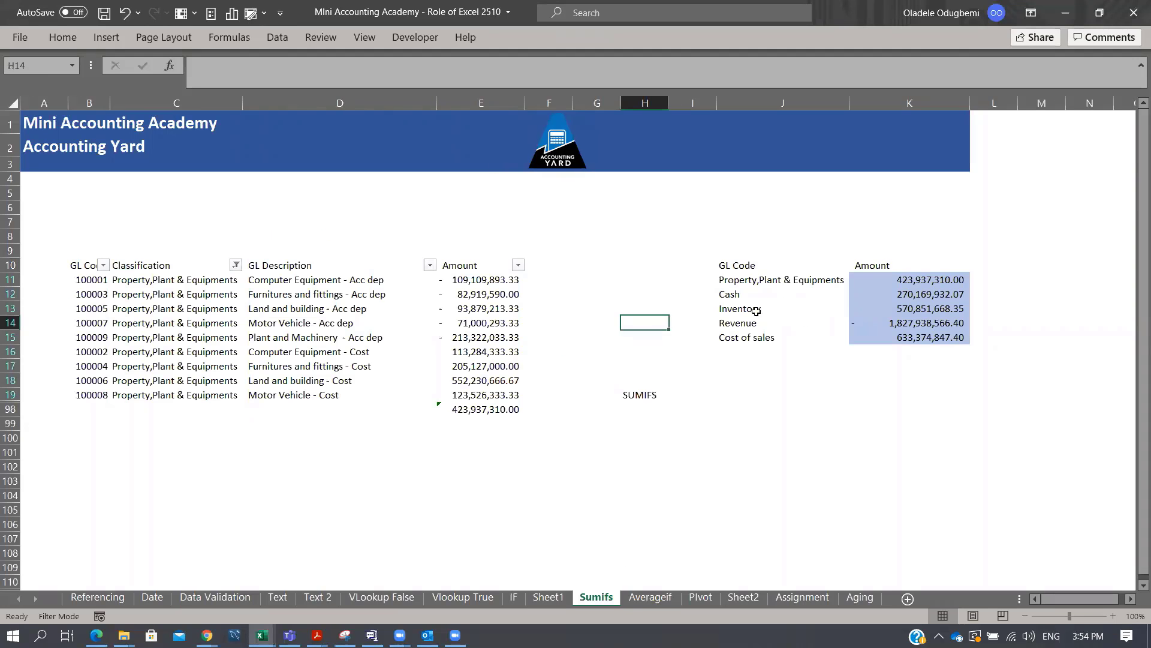
pyautogui.click(235, 265)
pyautogui.click(127, 446)
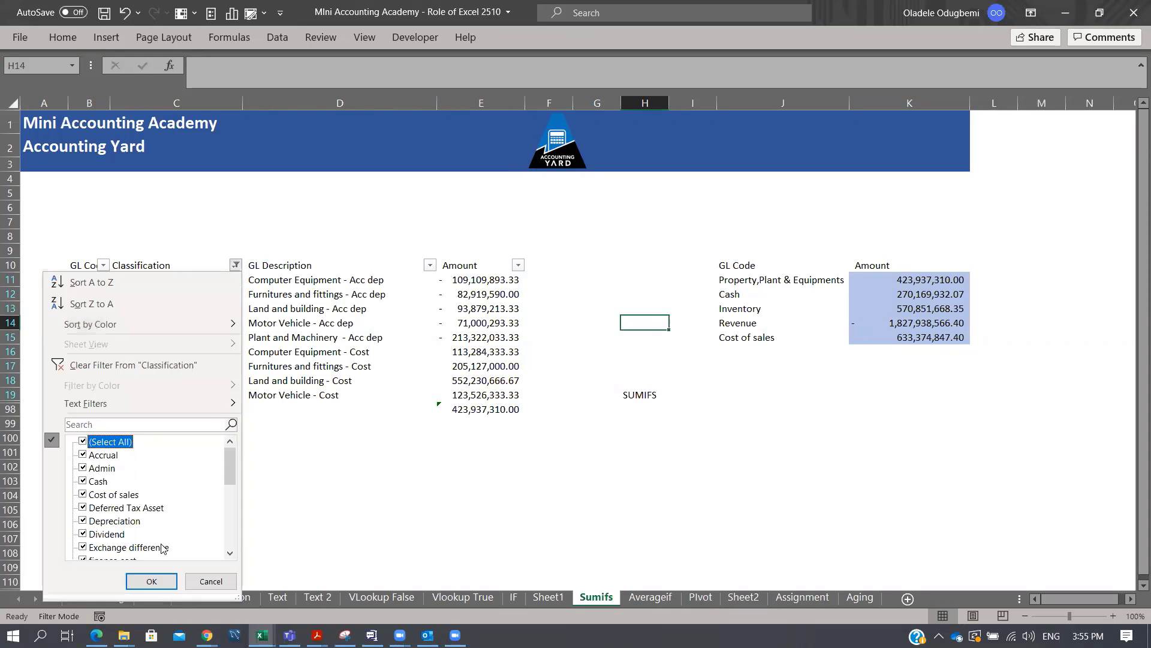
pyautogui.click(169, 581)
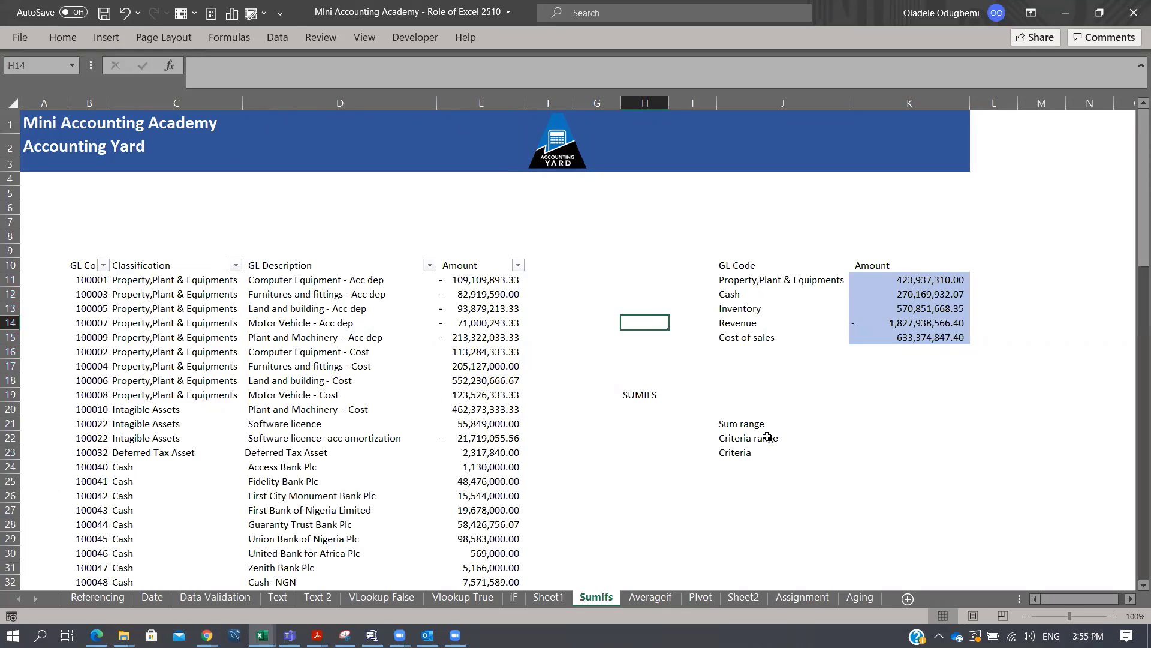
# Review the SUMIFS argument notes for sum range, criteria range and criteria in J21:J23 against the Classification column
pyautogui.click(773, 424)
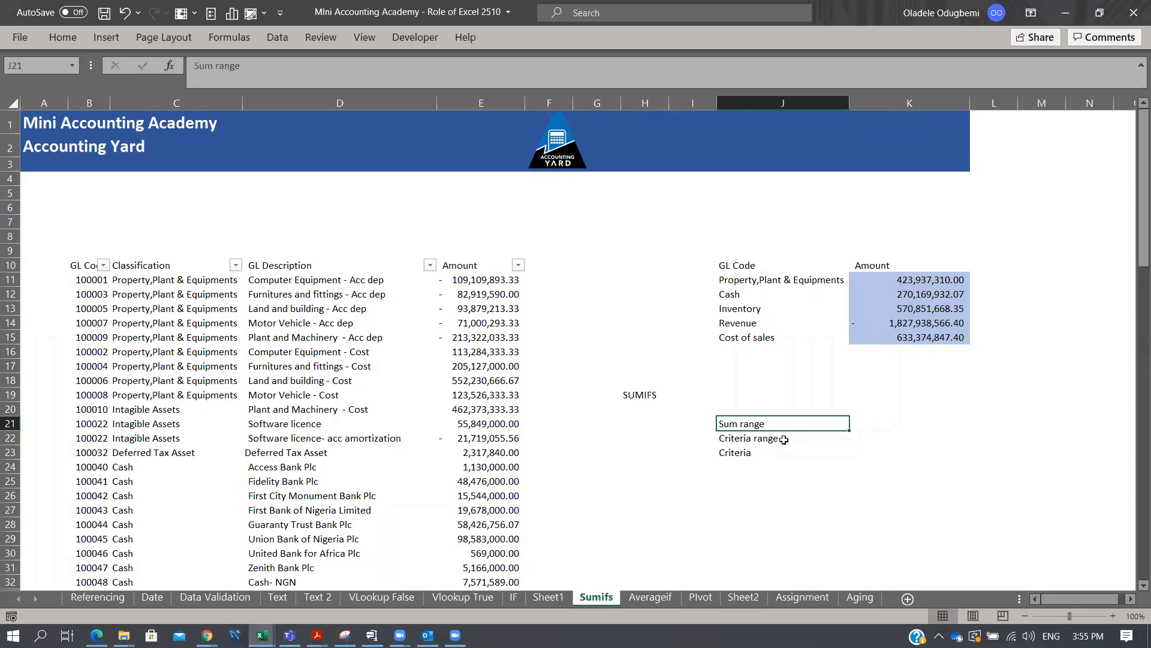
pyautogui.moveTo(732, 404); pyautogui.dragTo(738, 481)
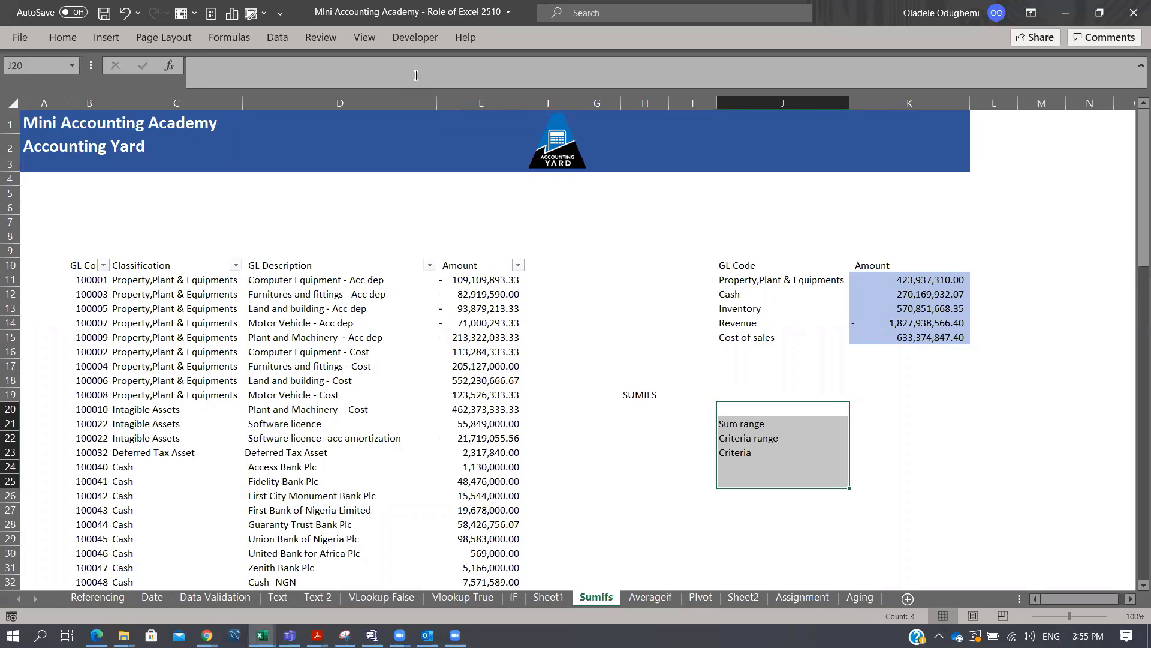
pyautogui.click(456, 106)
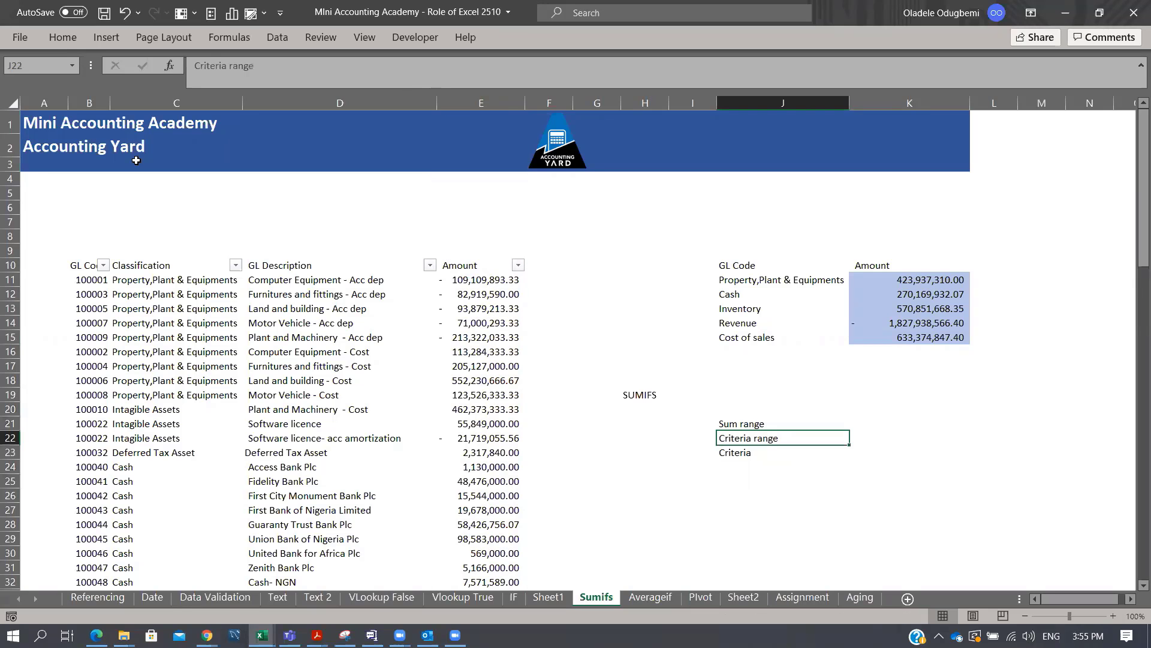
pyautogui.click(165, 105)
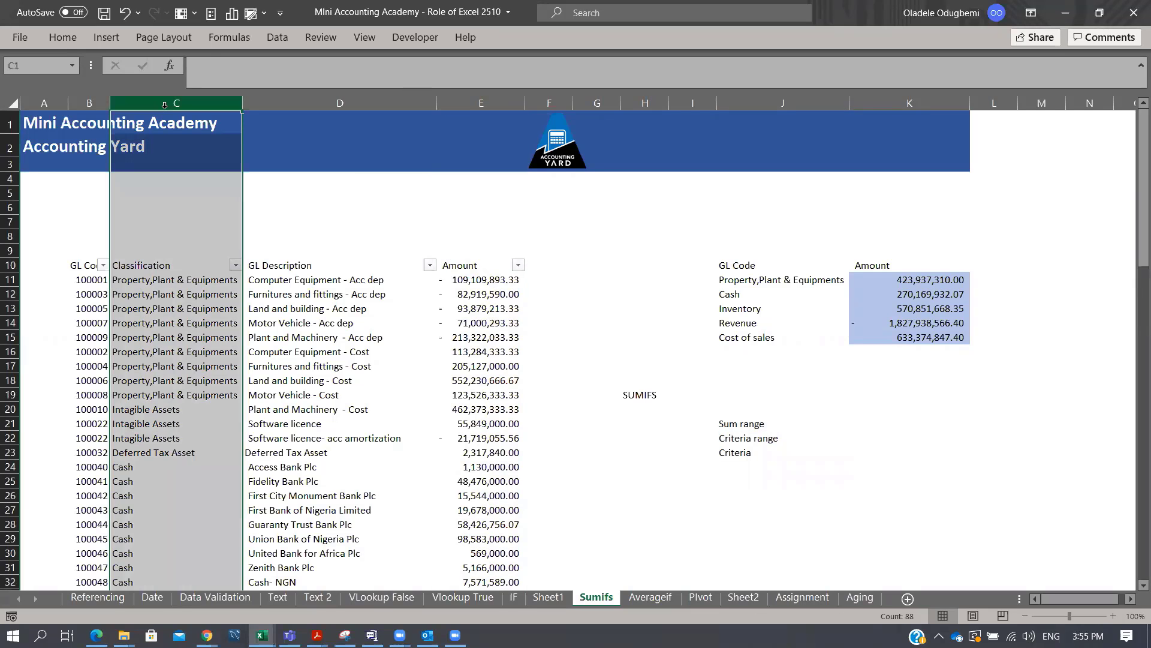
pyautogui.click(740, 452)
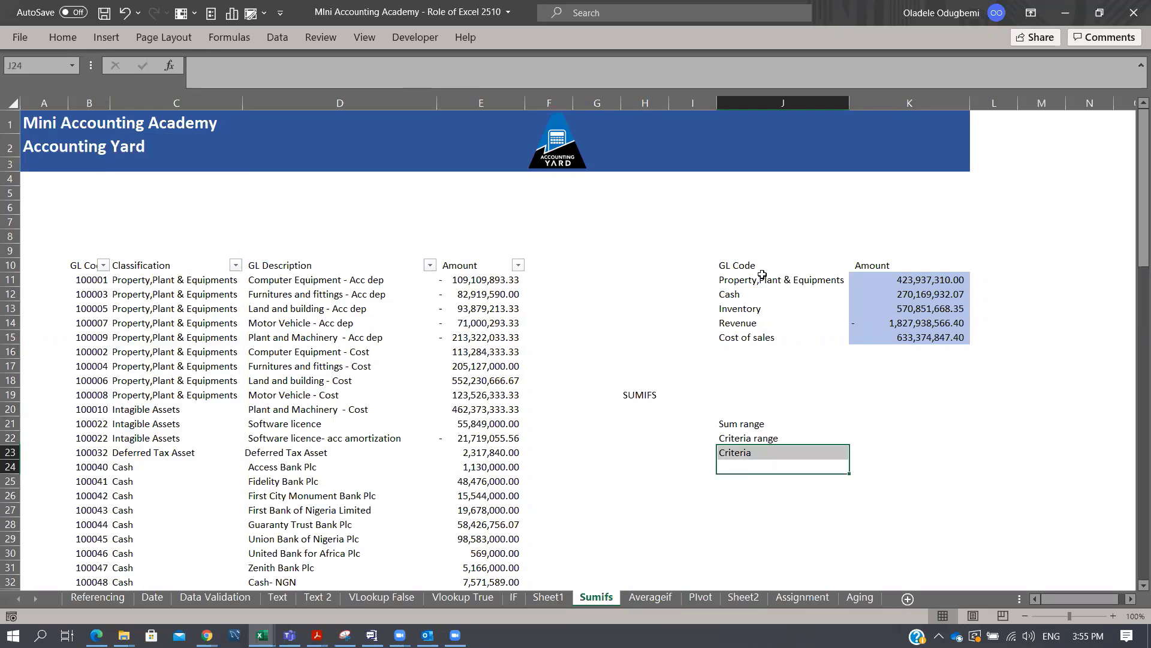
# Compare the Property,Plant & Equipments amounts in E11:E19 with the SUMIFS result in K11
pyautogui.click(763, 282)
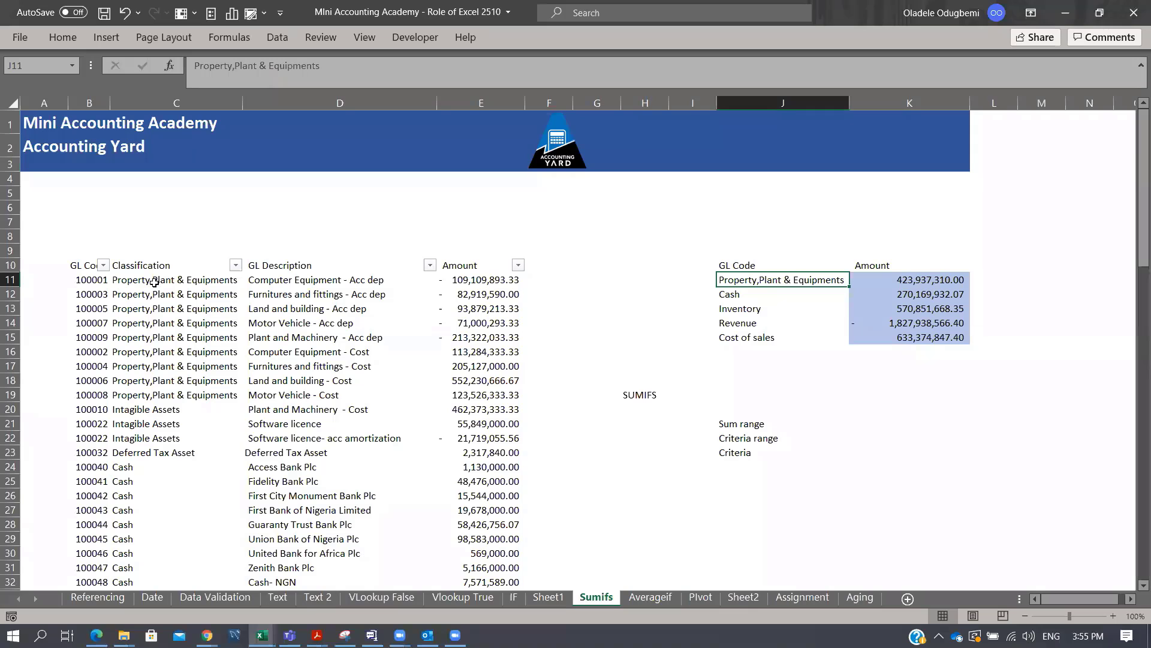
pyautogui.moveTo(154, 283); pyautogui.dragTo(182, 423)
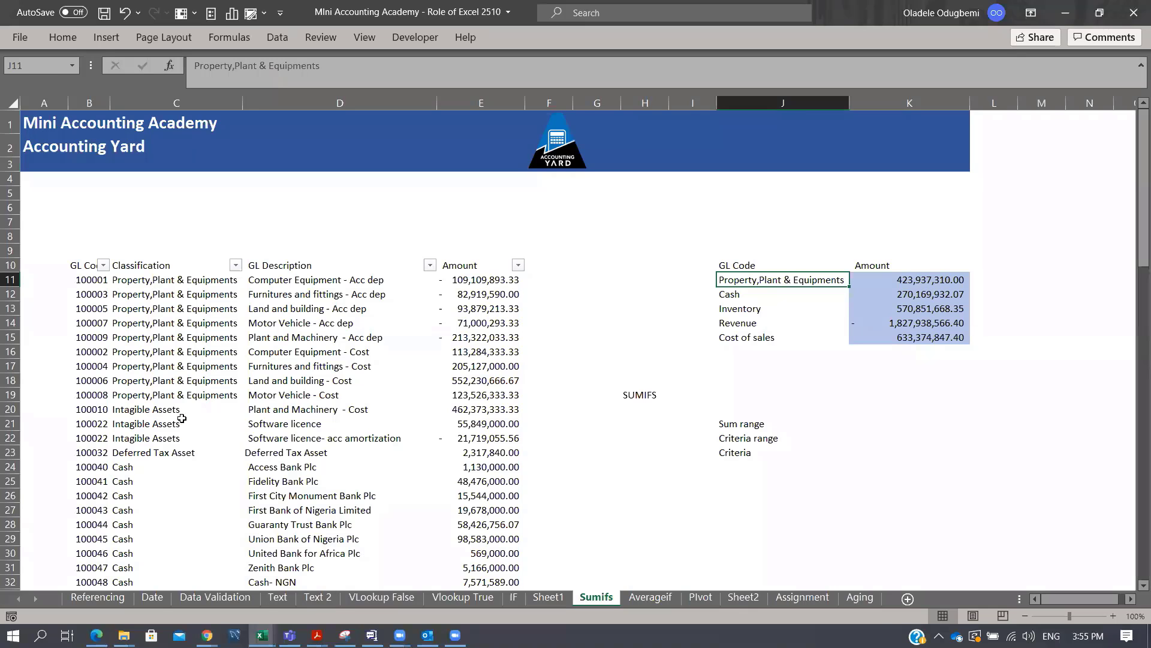
pyautogui.click(464, 282)
pyautogui.keyDown('shift'); pyautogui.click(485, 397); pyautogui.keyUp('shift')
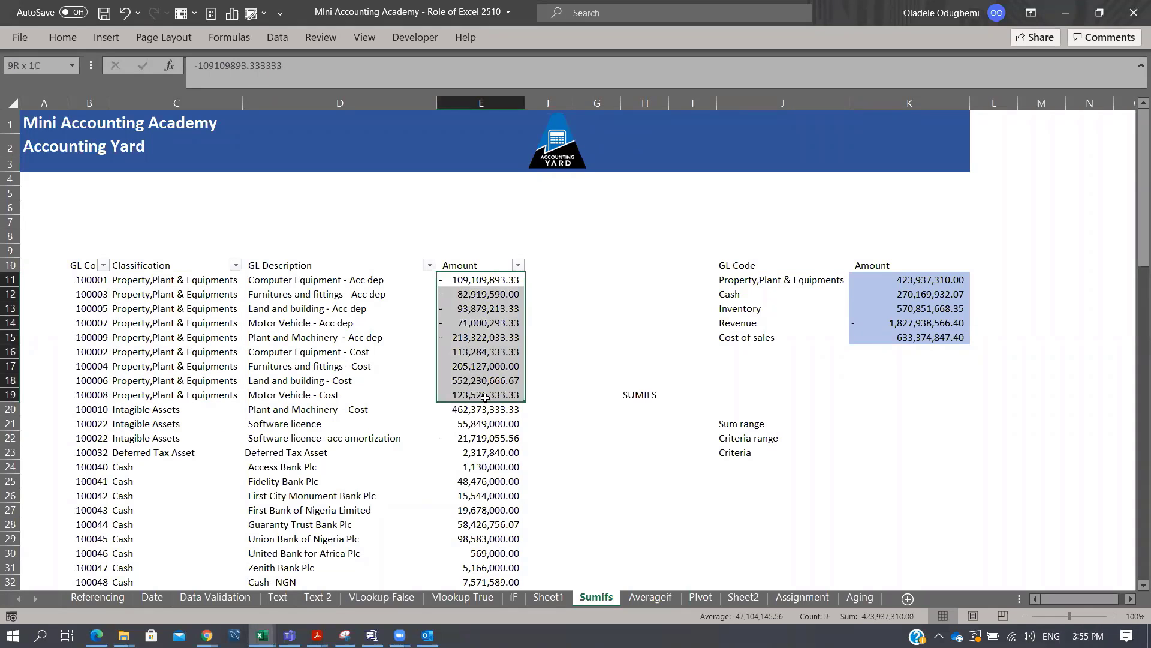
pyautogui.click(965, 276)
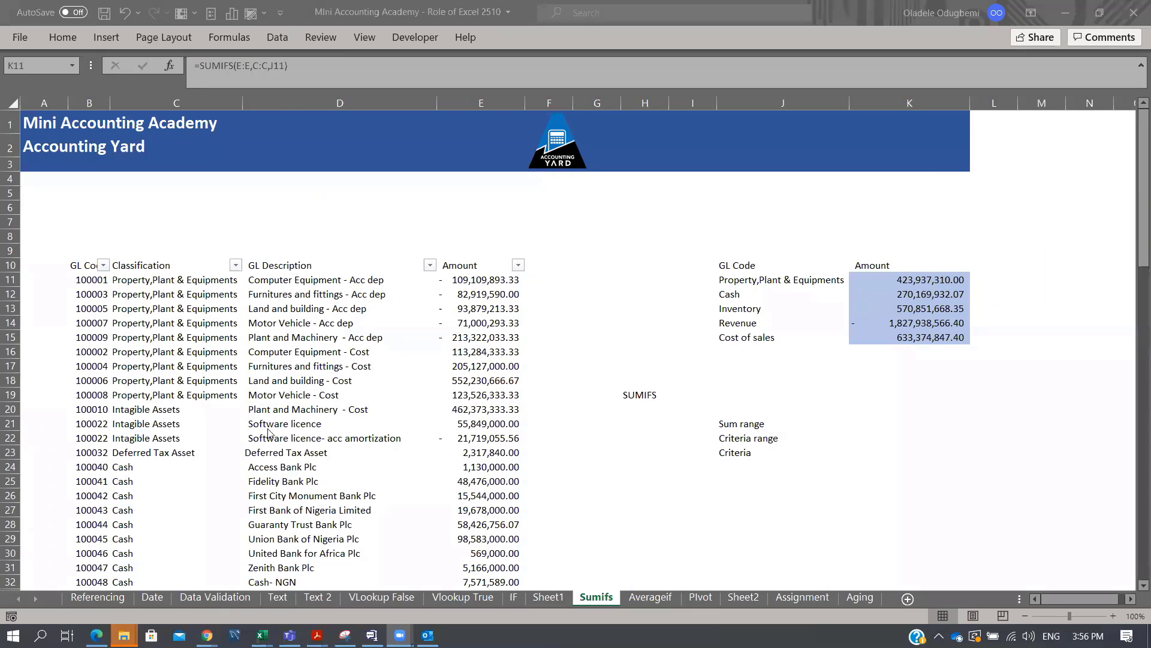
# Switch to the Book1 workbook and review the Year cell B9 on its Cover Page sheet
pyautogui.hotkey('alt', 'Tab')
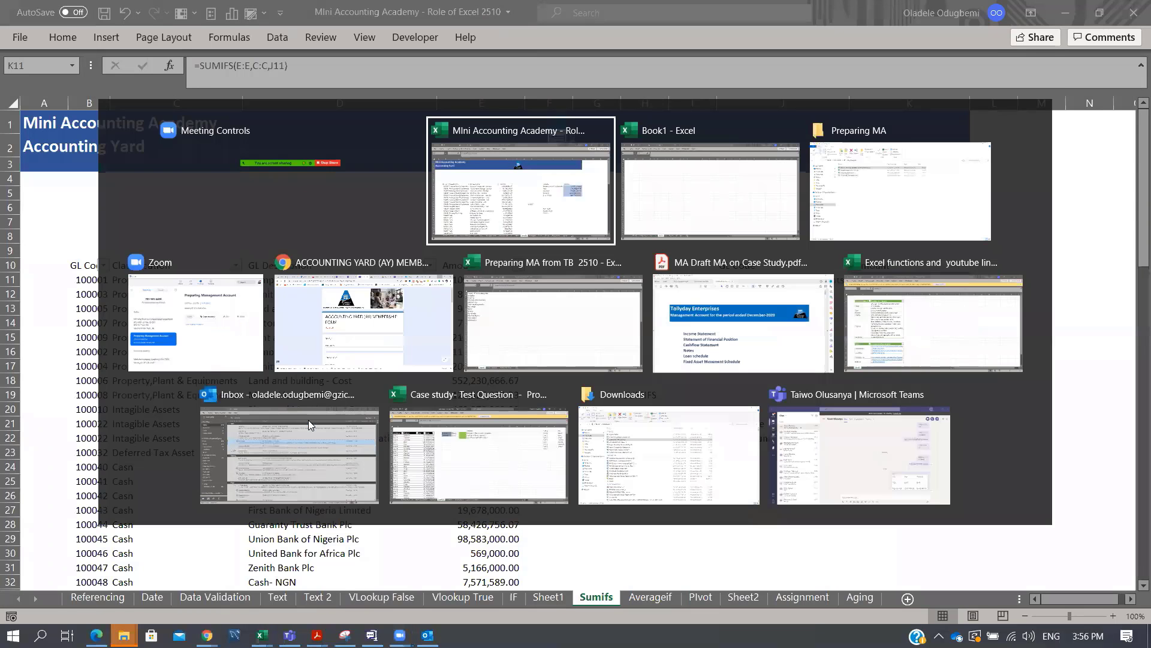
pyautogui.hotkey('alt', 'Tab')
pyautogui.click(95, 599)
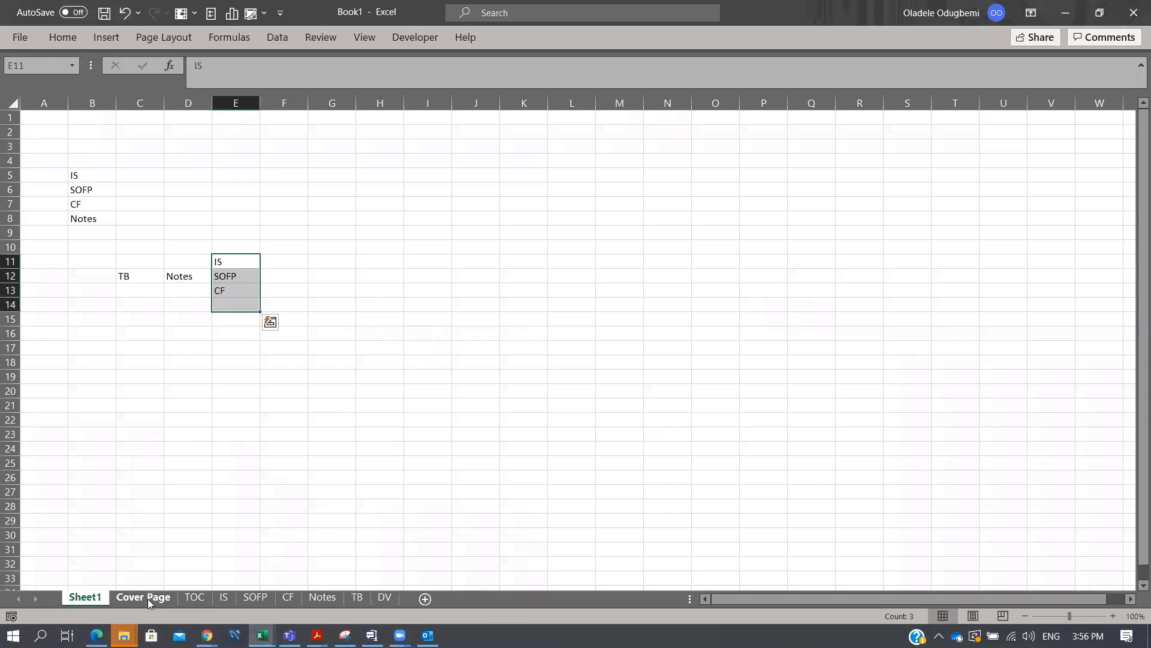
pyautogui.click(148, 599)
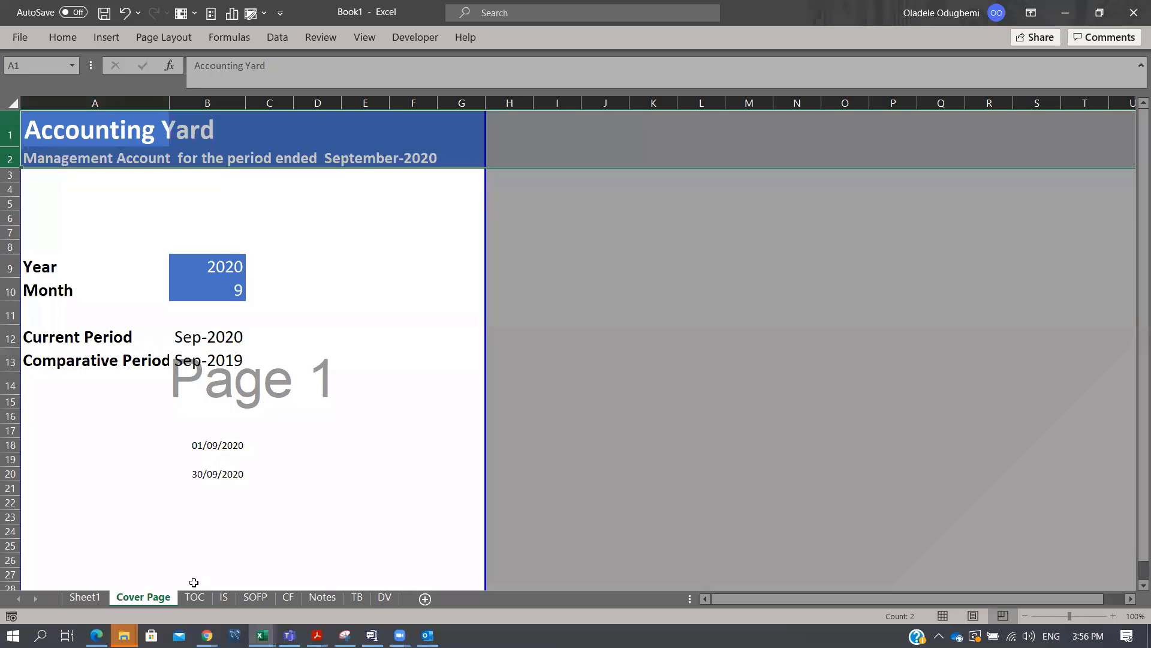
pyautogui.click(206, 266)
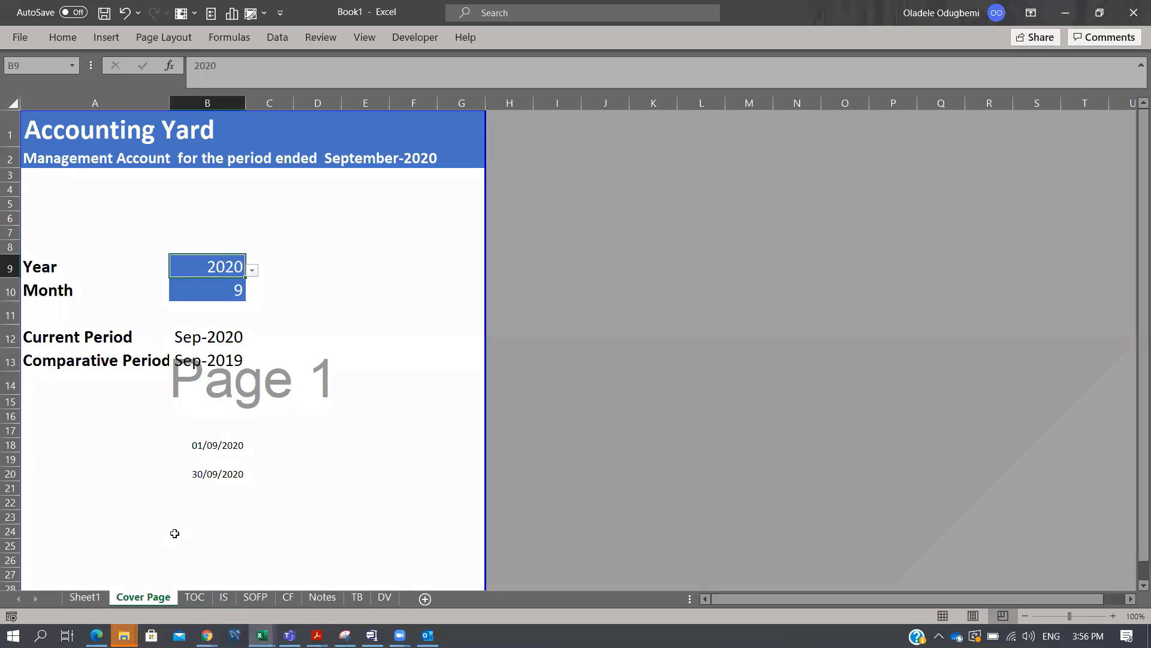
# Check the Cover Page's print preview and clear the helper dates in B17:B23
pyautogui.hotkey('ctrl', 'p')
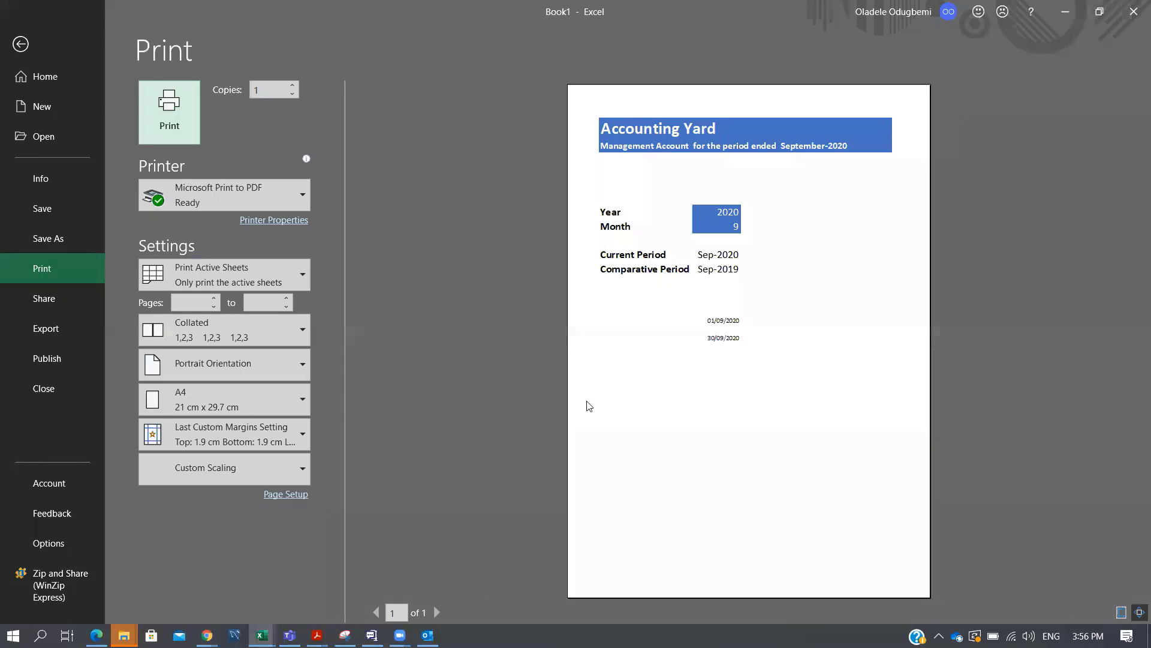
pyautogui.press('Escape')
pyautogui.moveTo(186, 433); pyautogui.dragTo(226, 519)
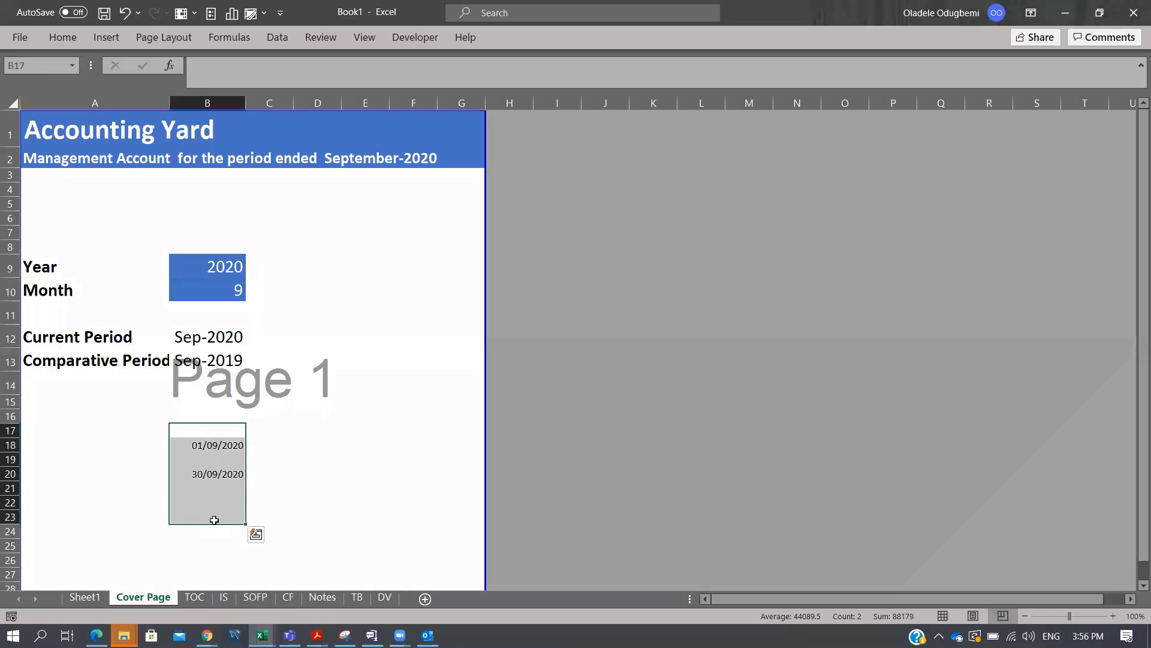
# On the TOC sheet, review the Insert Hyperlink options for linking B8 to a place in this document, without adding a link
pyautogui.click(197, 596)
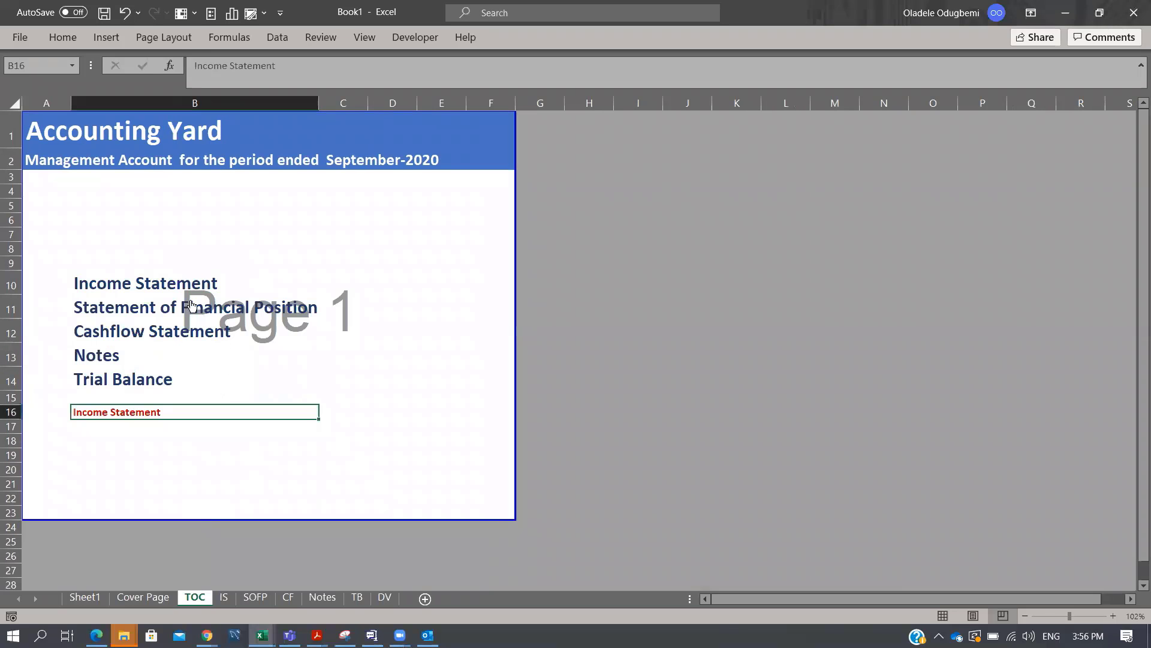
pyautogui.click(239, 243)
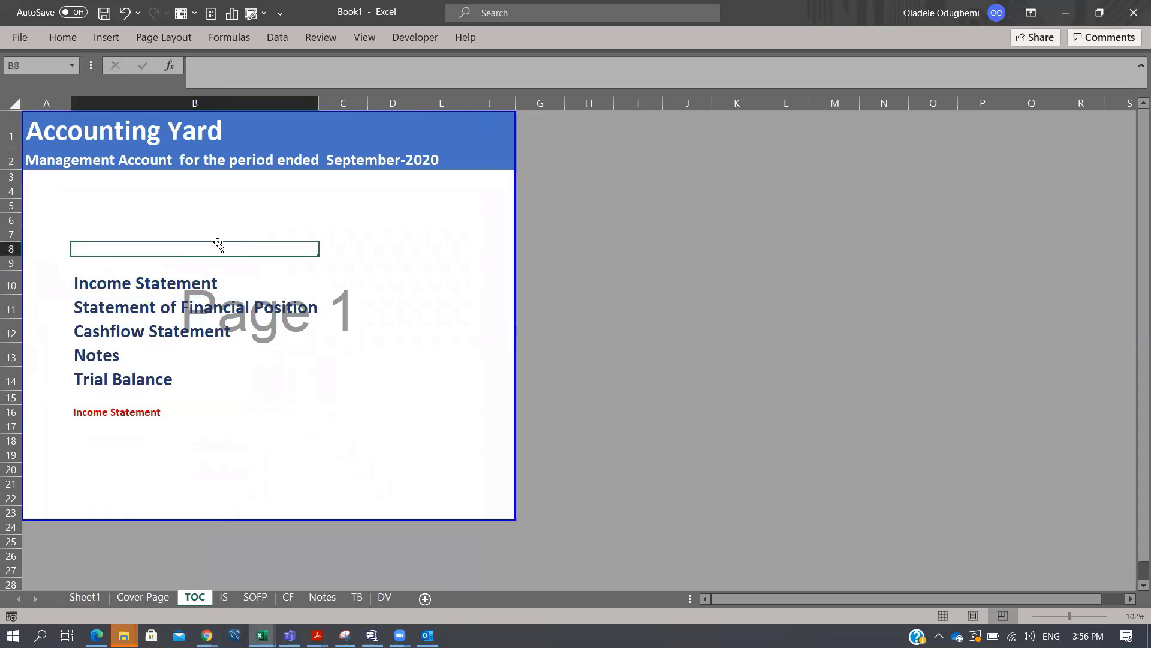
pyautogui.hotkey('ctrl', 'k')
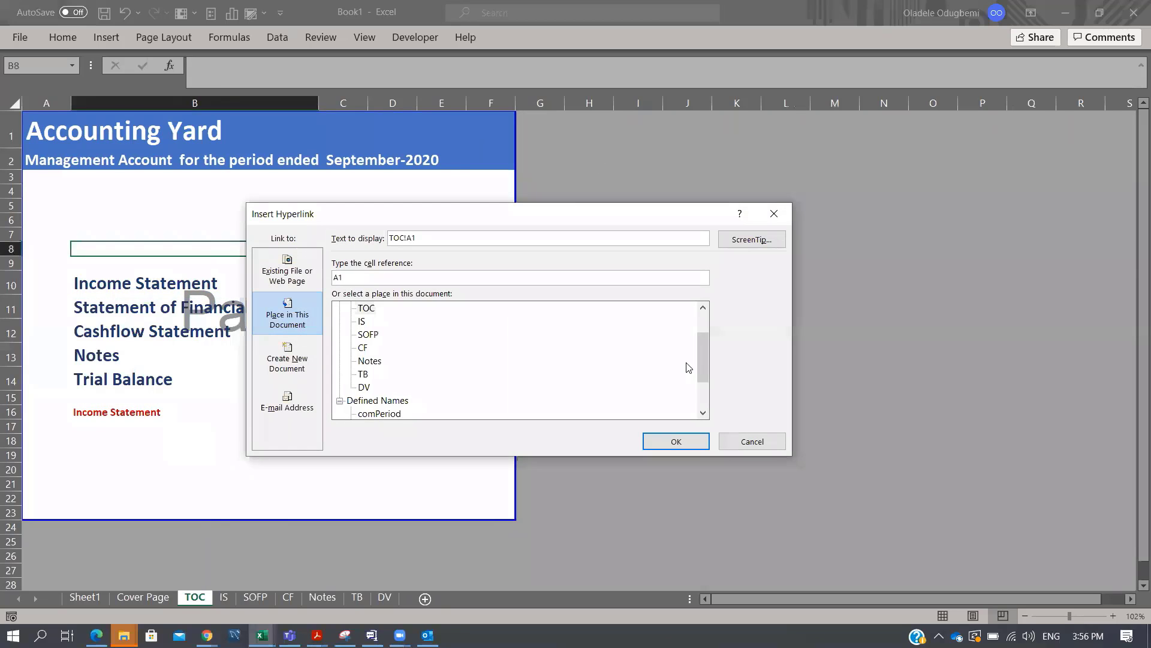
pyautogui.moveTo(698, 356); pyautogui.dragTo(700, 336)
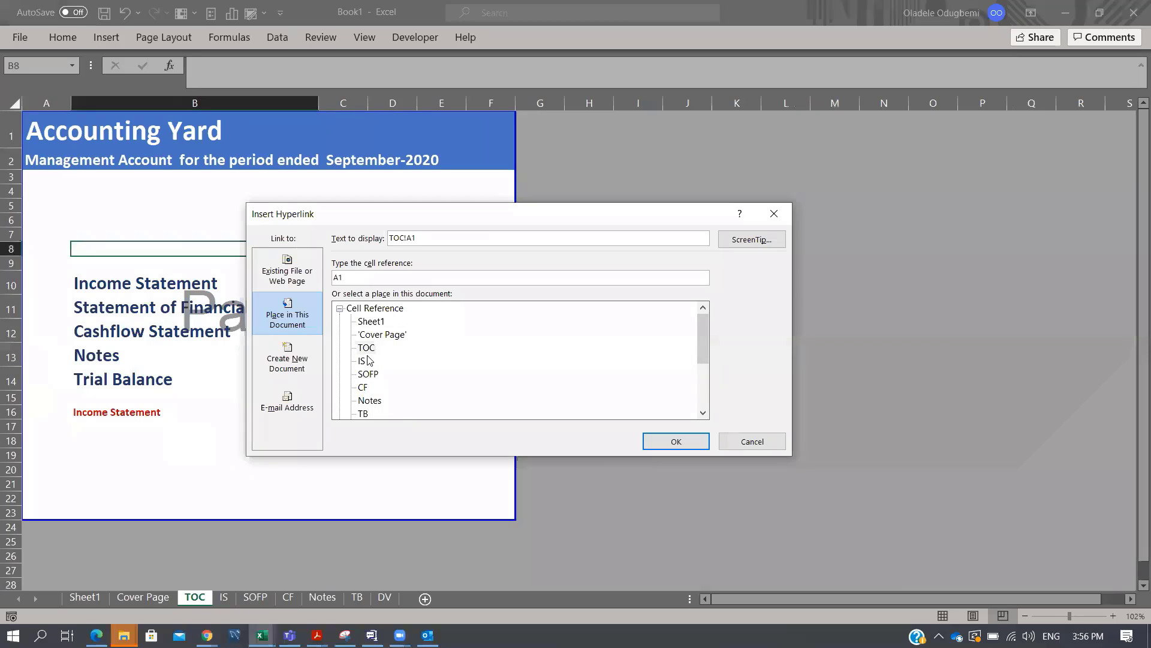
pyautogui.click(774, 214)
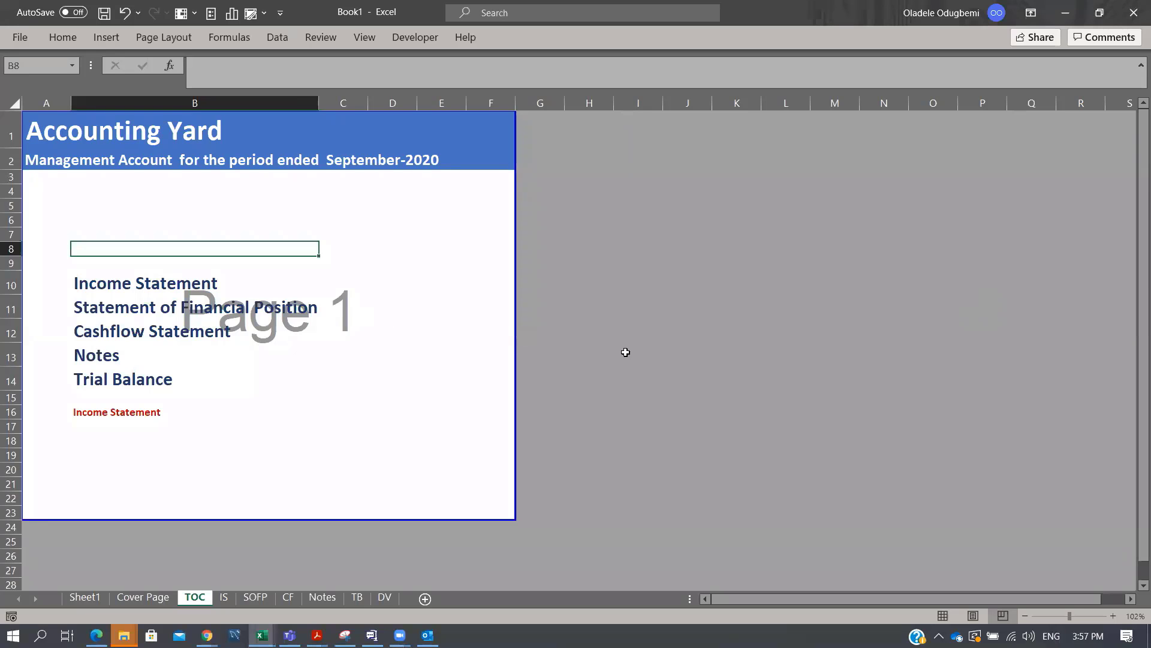
pyautogui.click(719, 347)
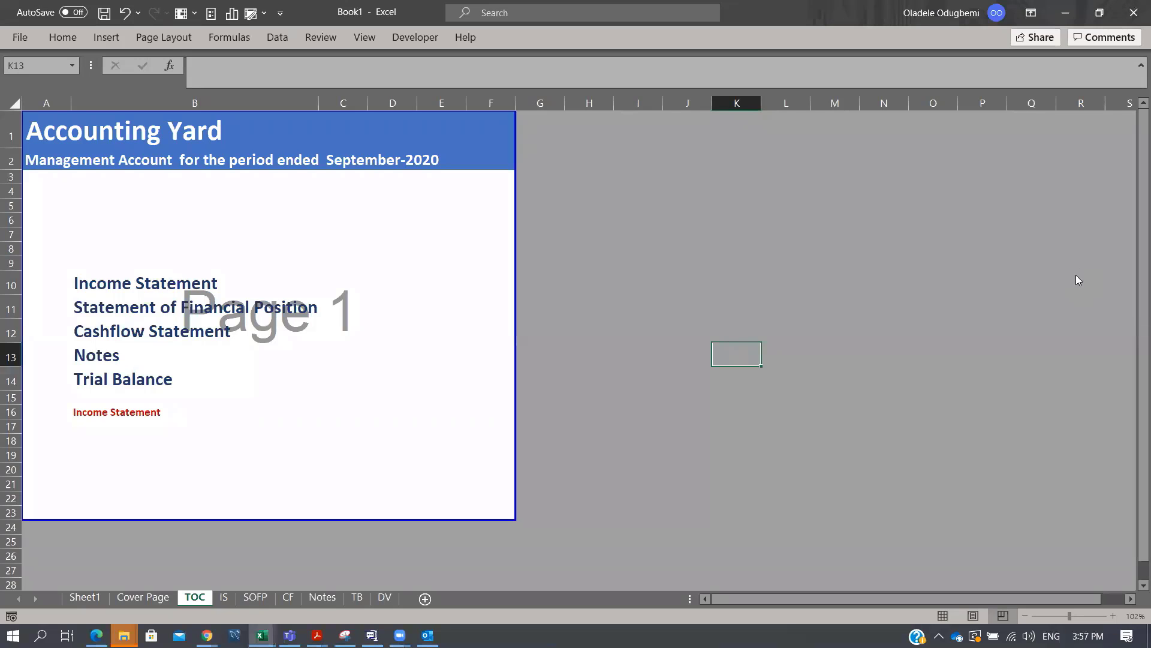
# Return to the Role of Excel workbook and inspect the ranges referenced by the SUMIFS formula in K11
pyautogui.hotkey('alt', 'Tab')
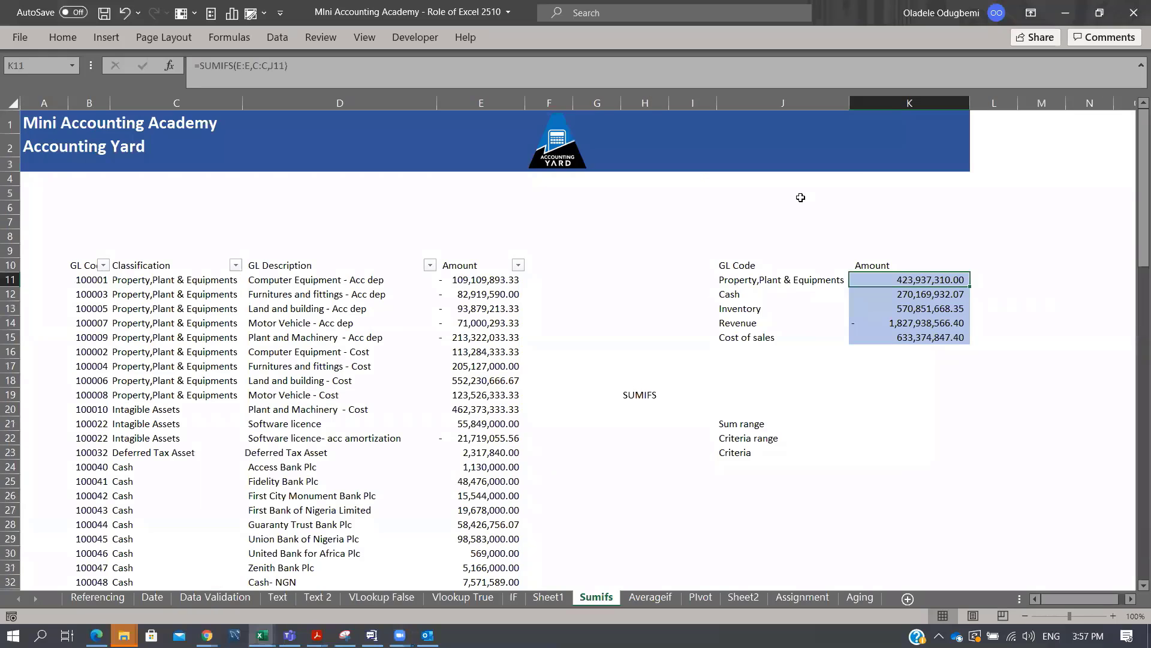
pyautogui.doubleClick(967, 277)
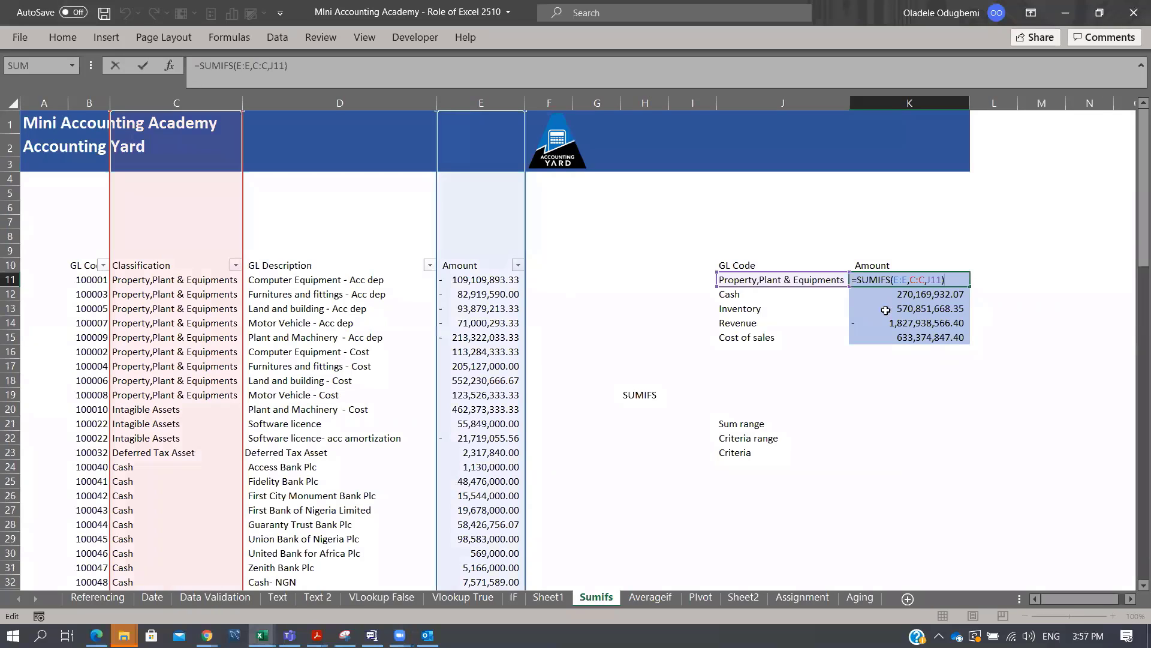
pyautogui.press('Escape')
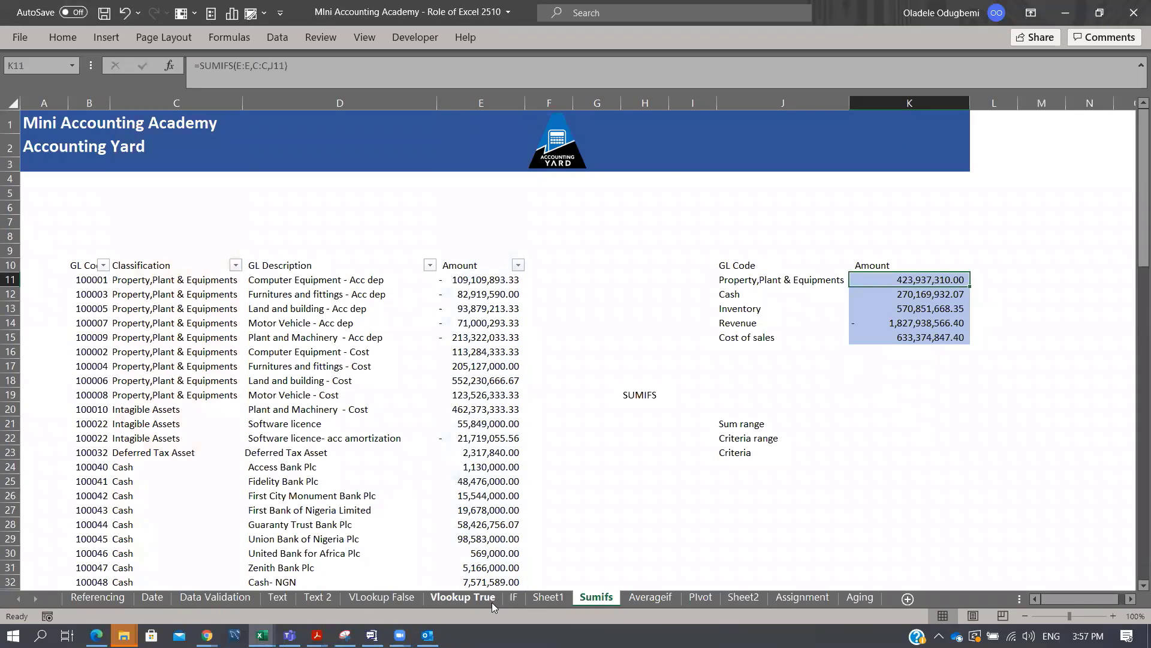
# On the VLookup False sheet, inspect the lookup value and table array of the VLOOKUP formula in L11
pyautogui.click(380, 597)
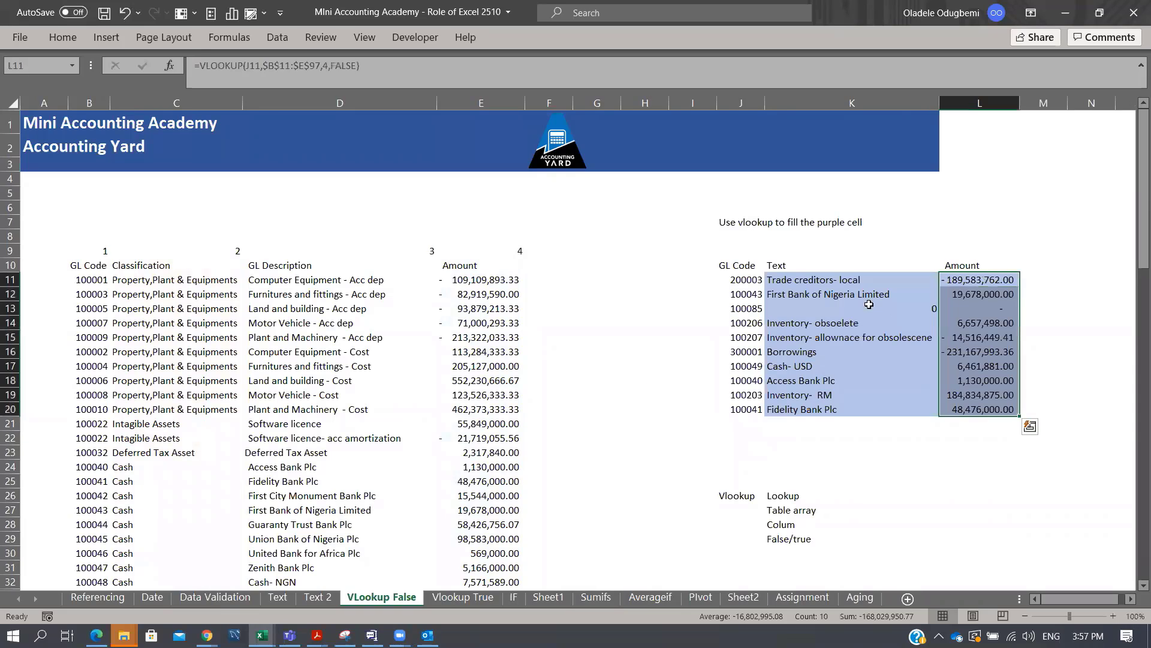
pyautogui.doubleClick(1000, 277)
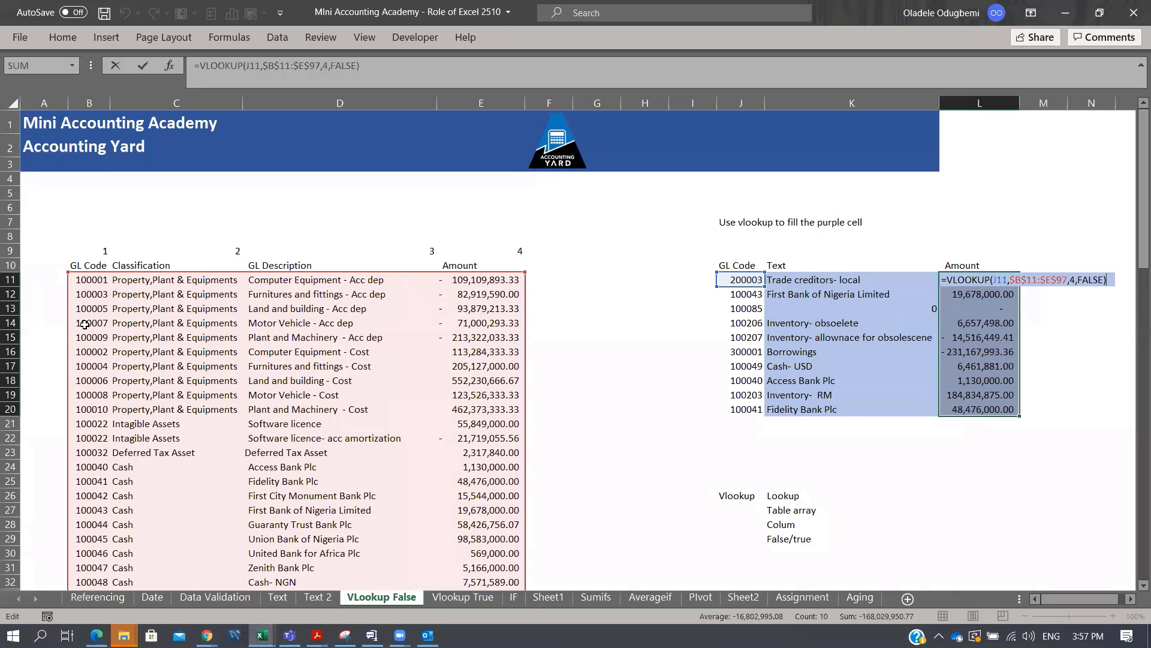
pyautogui.moveTo(169, 180); pyautogui.dragTo(419, 238)
pyautogui.moveTo(211, 178); pyautogui.dragTo(517, 237)
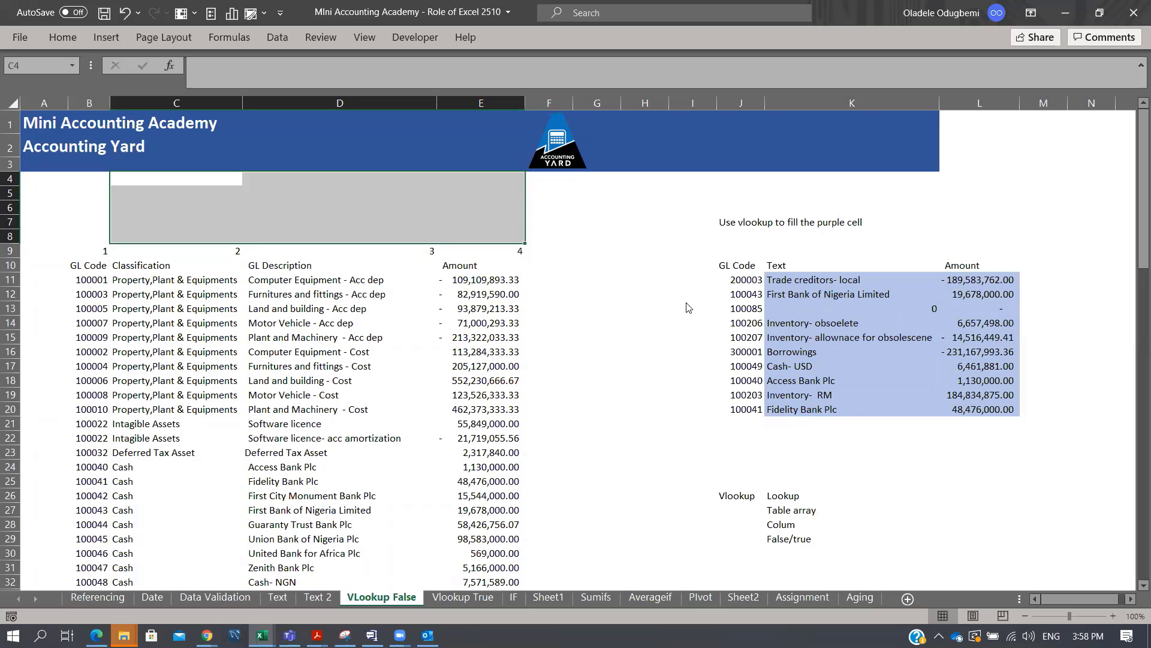
# Switch to Book1 and test the Income Statement and Cashflow Statement links on the TOC sheet, returning to TOC after each
pyautogui.hotkey('alt', 'Tab')
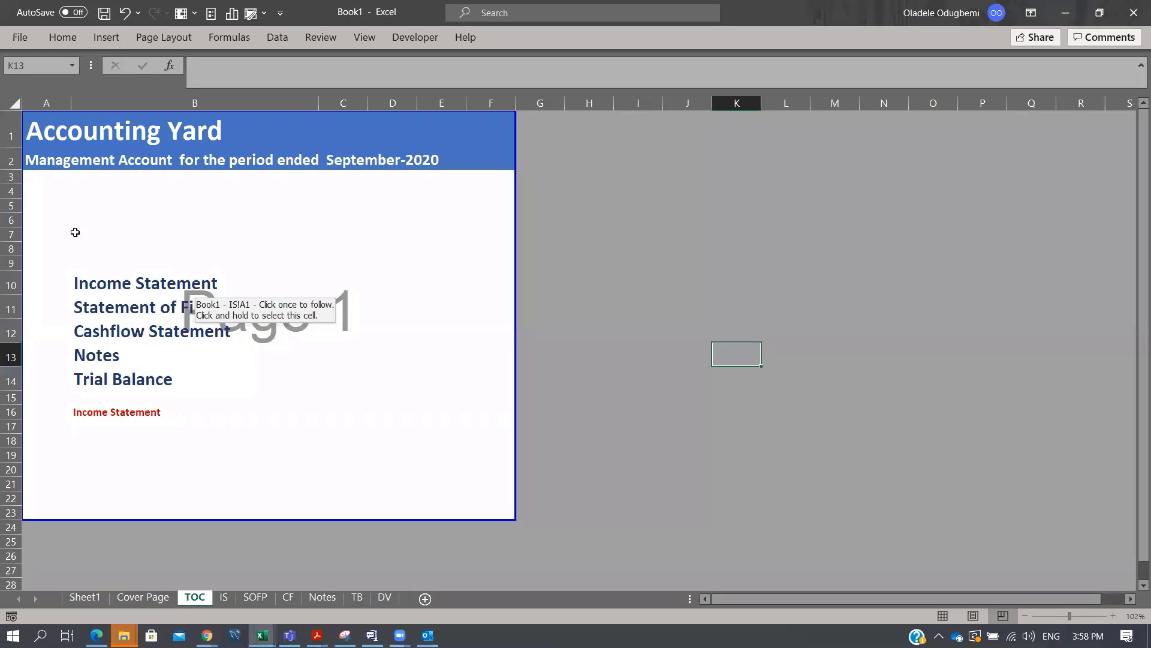
pyautogui.click(98, 286)
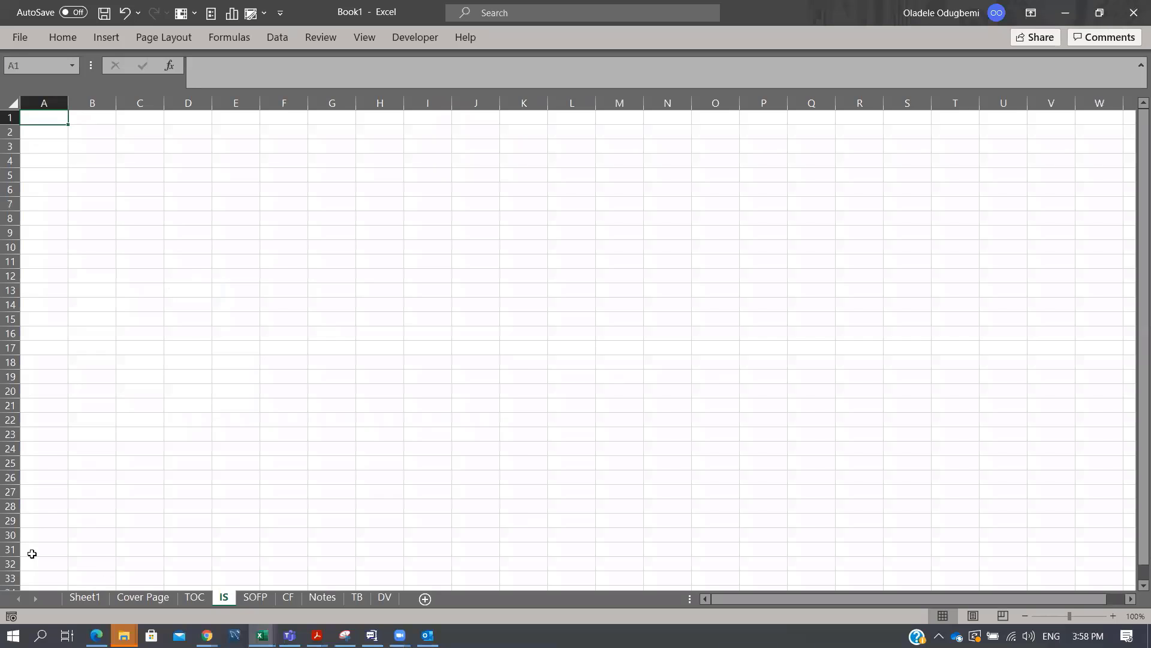
pyautogui.click(196, 604)
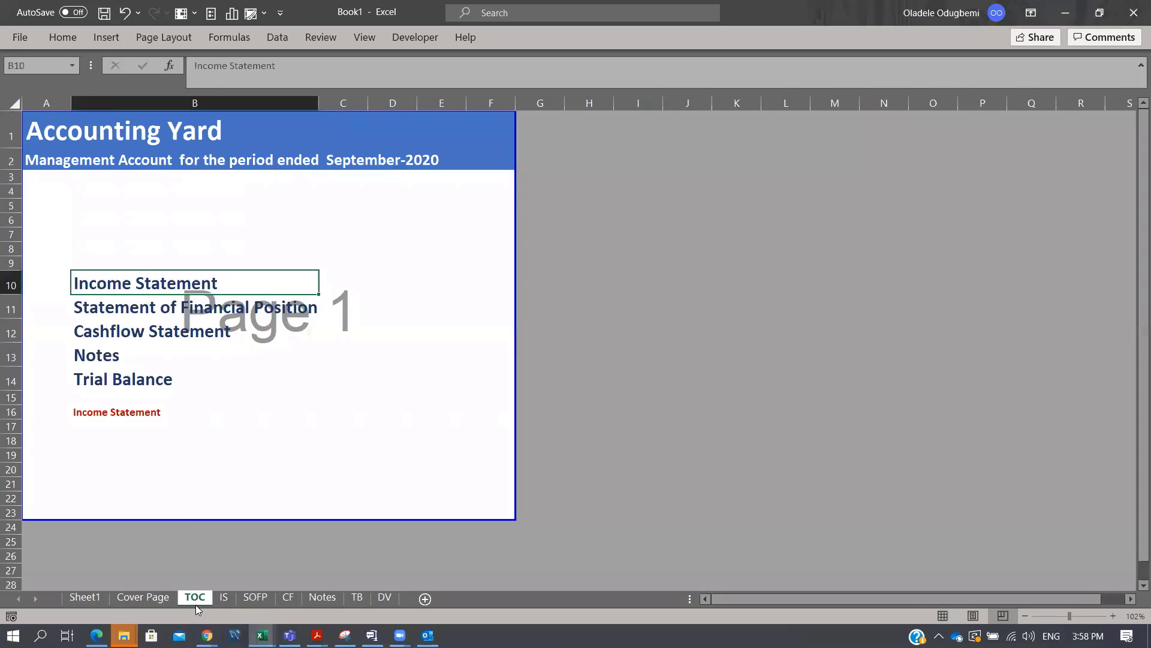
pyautogui.click(122, 336)
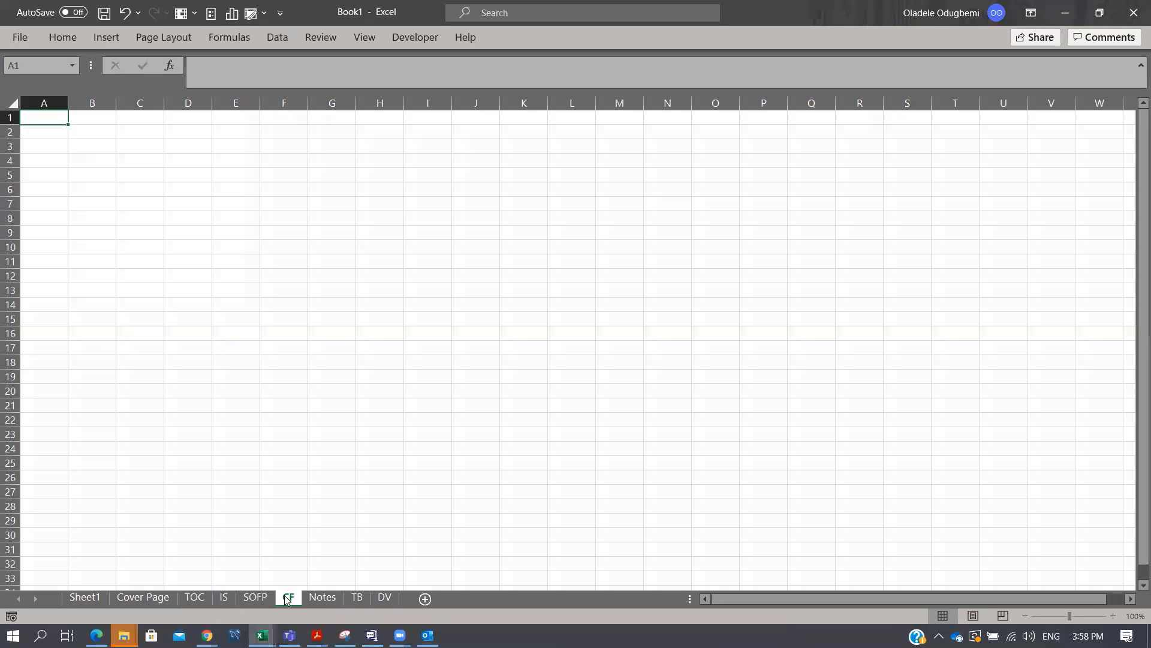
pyautogui.click(196, 599)
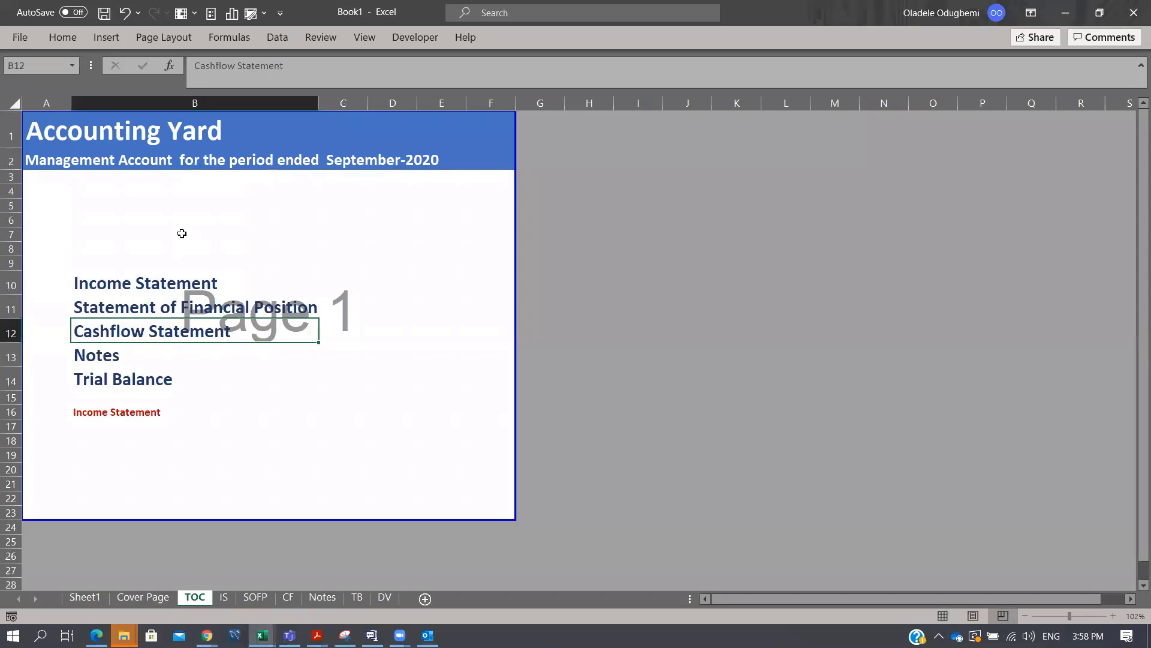
# Review the sheets available as hyperlink targets for cell B7 and close the dialog without inserting a link
pyautogui.click(171, 230)
pyautogui.hotkey('ctrl', 'k')
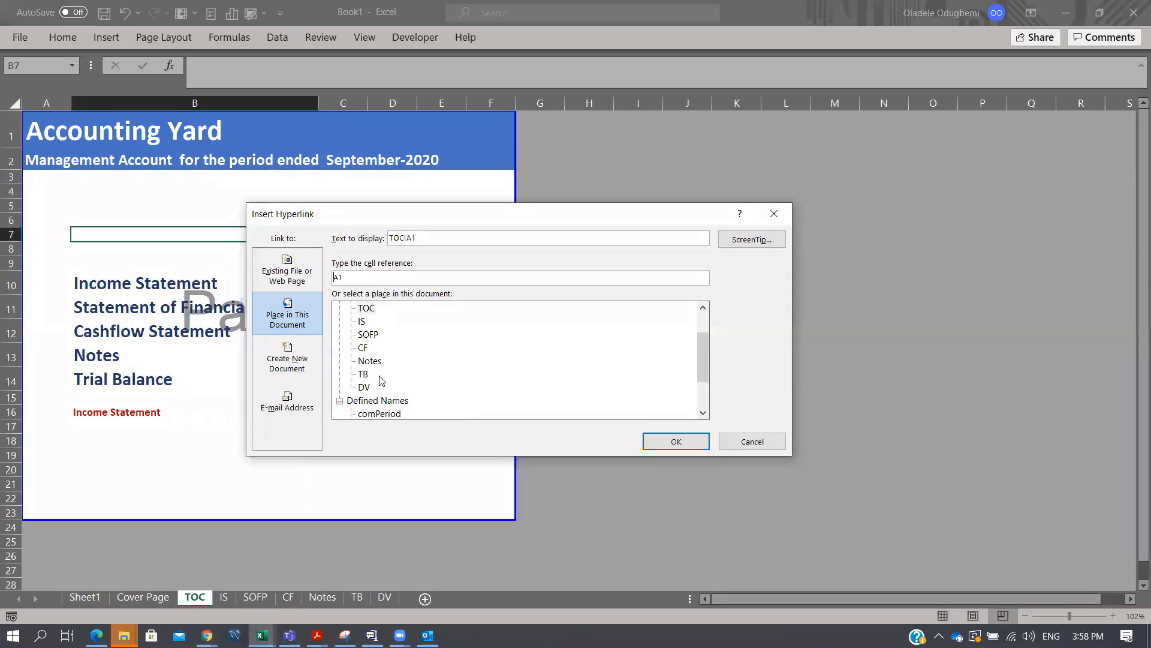
pyautogui.click(771, 215)
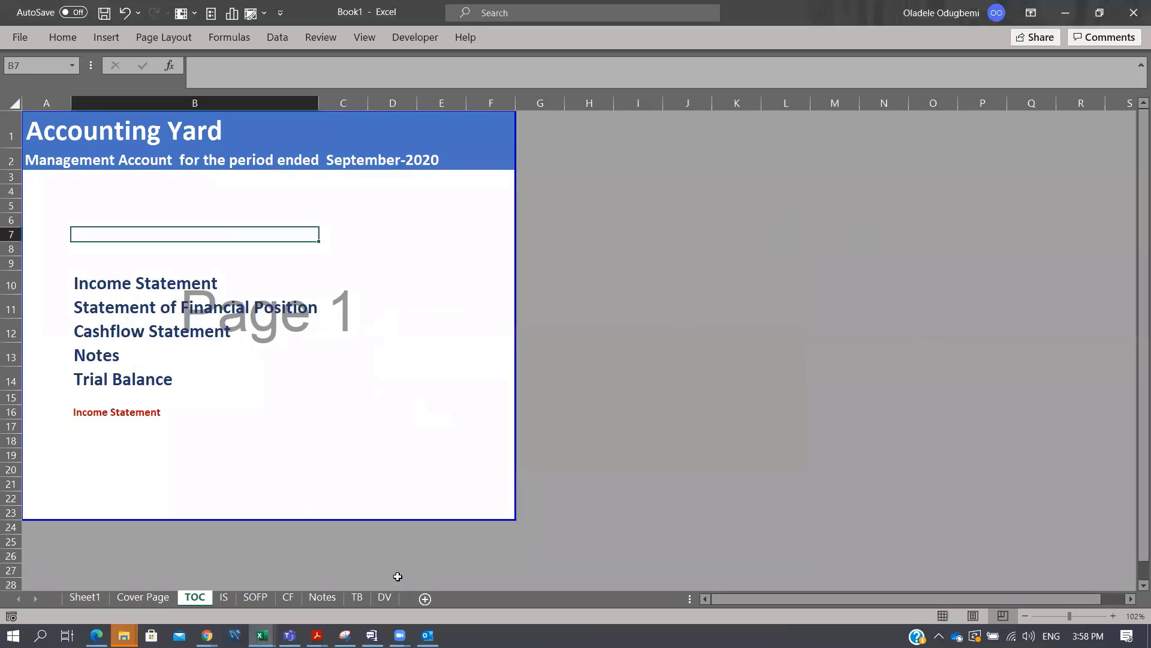
# View the classified trial balance on the TB sheet and the period inputs on the Cover Page
pyautogui.click(358, 597)
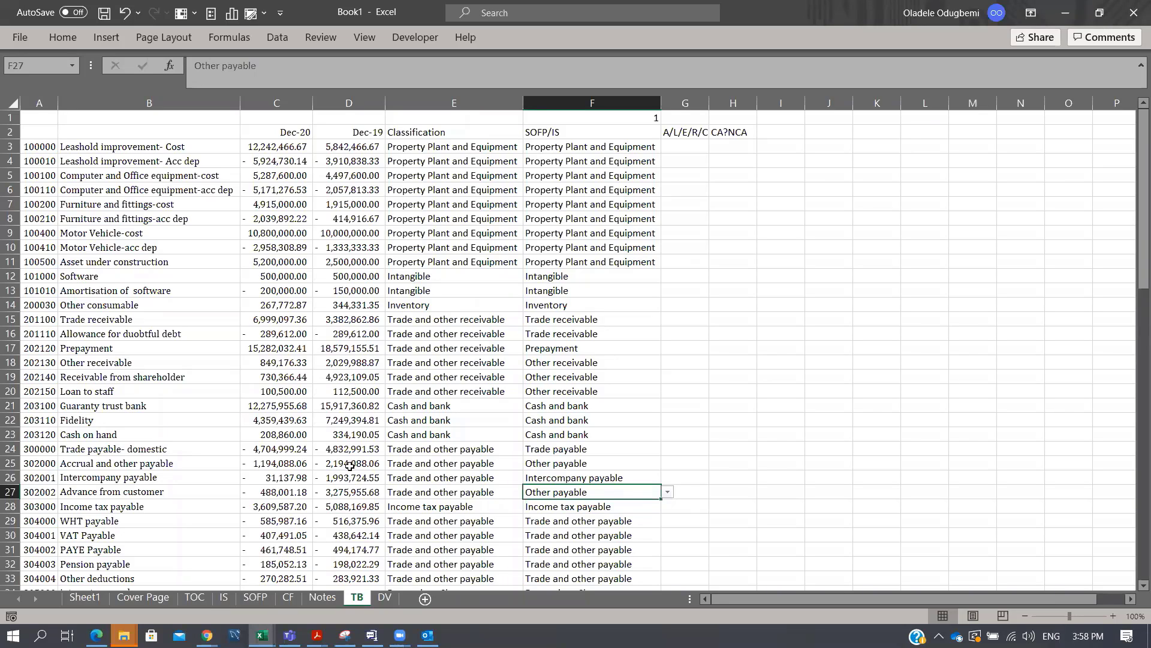
pyautogui.click(143, 603)
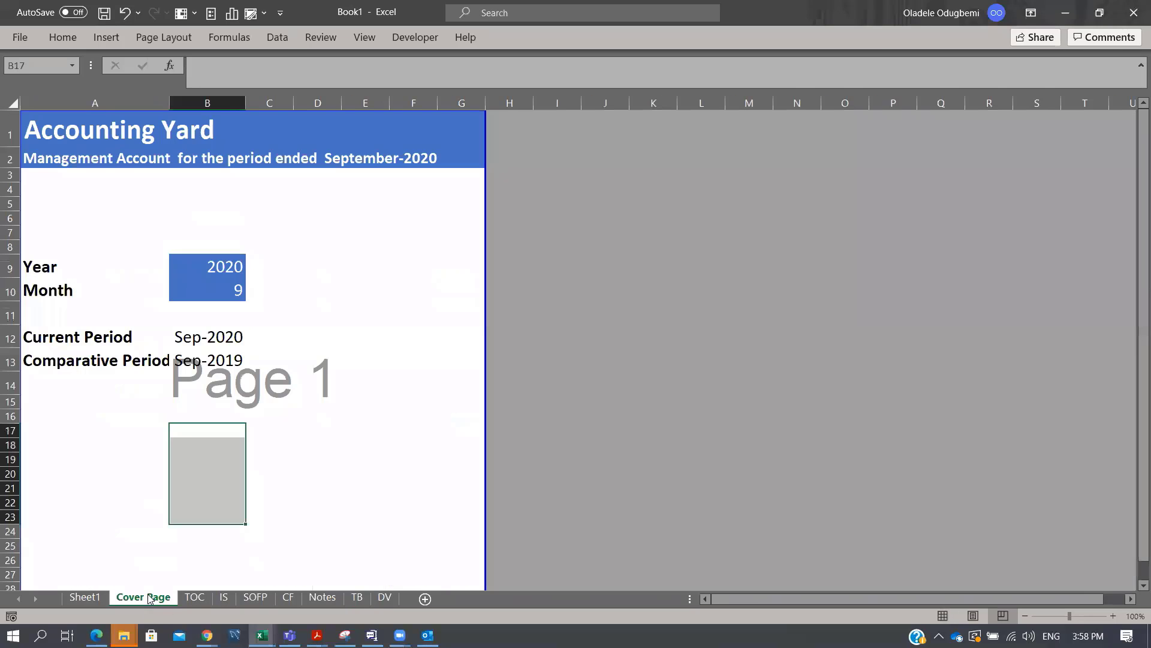
pyautogui.click(232, 457)
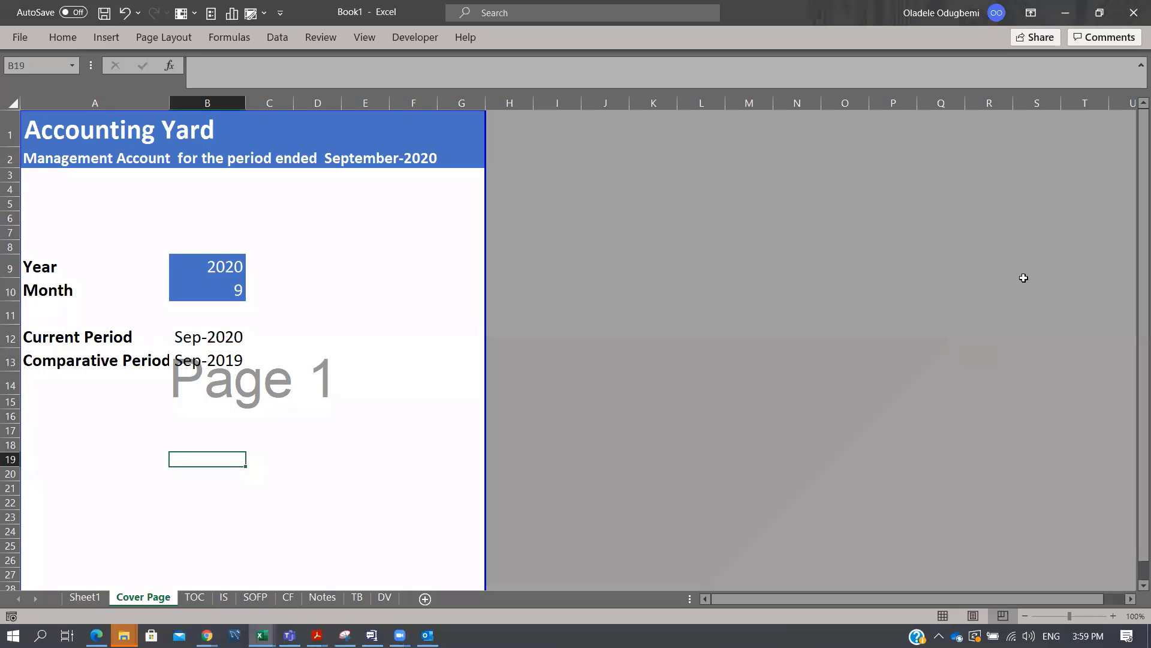
# Revisit the TB sheet and open the DV sheet to view its year, month and classification lists
pyautogui.click(355, 597)
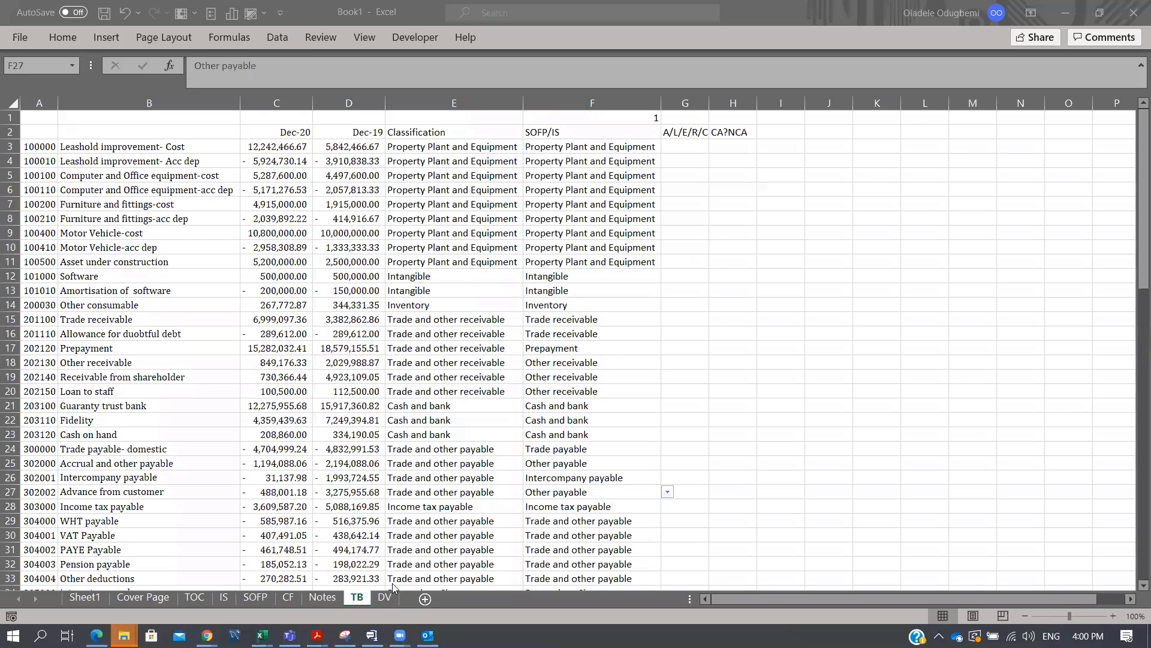
pyautogui.click(387, 601)
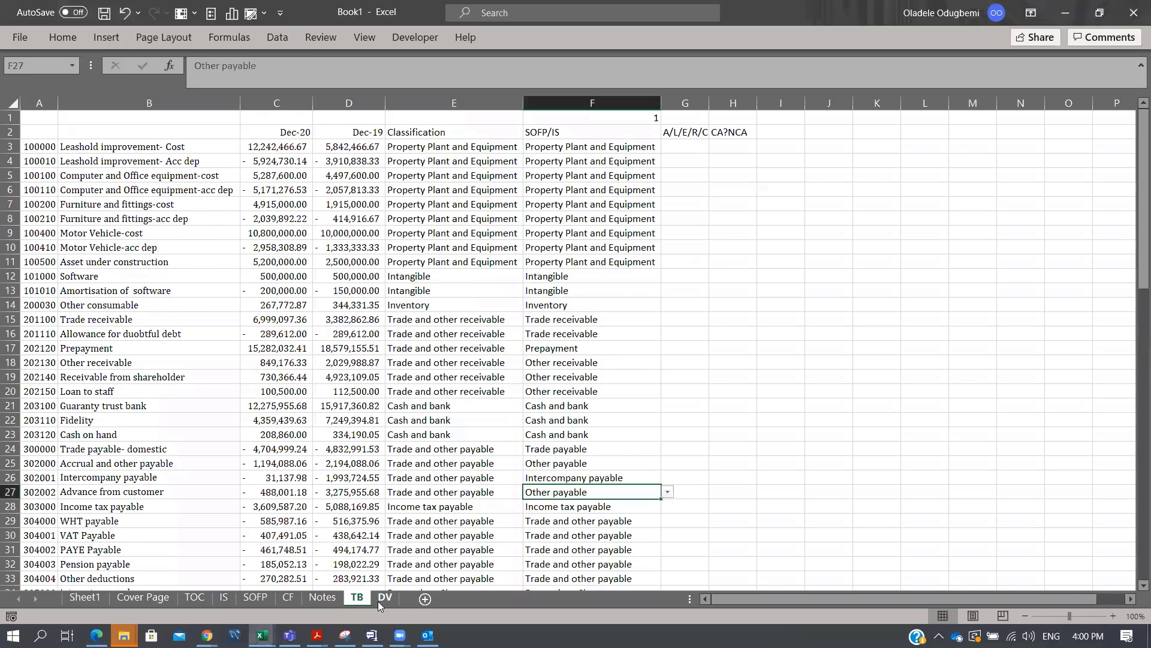
pyautogui.click(381, 604)
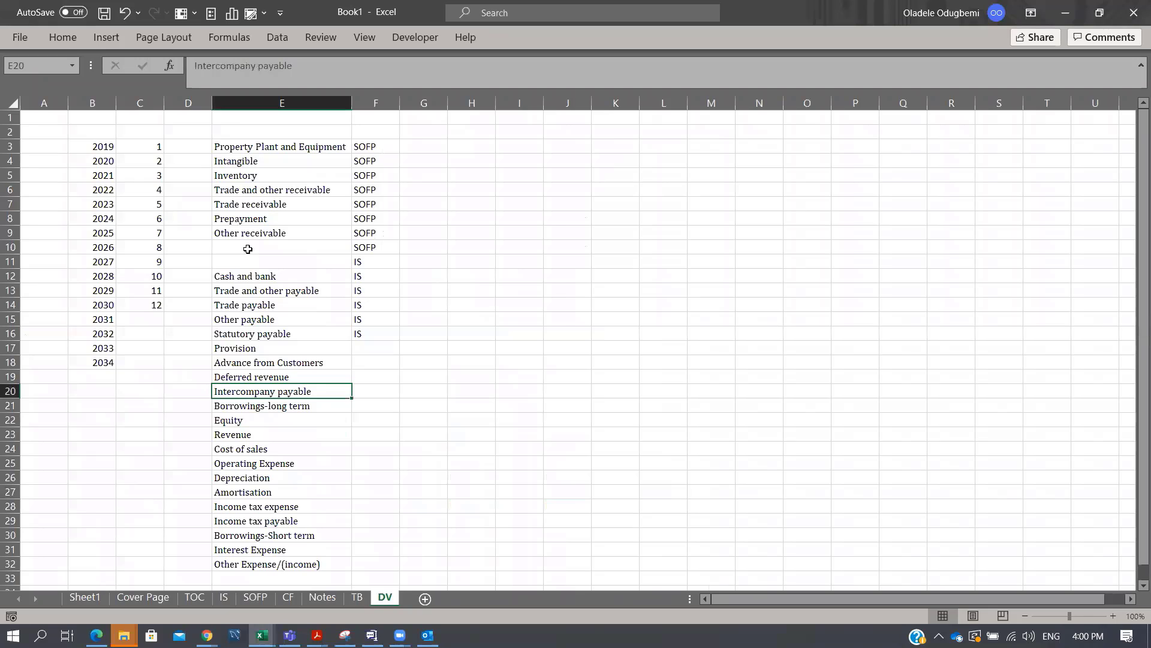
# Delete the blank cells E10:E11 in the classification list, shifting the remaining cells left
pyautogui.moveTo(248, 248); pyautogui.dragTo(248, 256)
pyautogui.press('super+v')
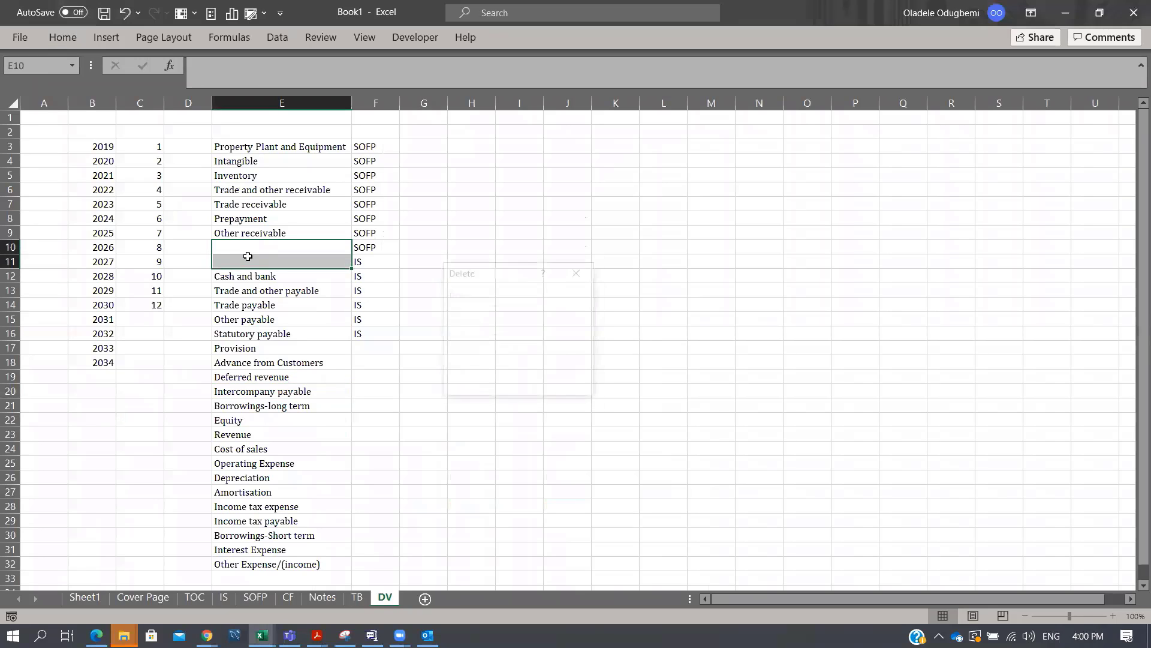
pyautogui.press('Return')
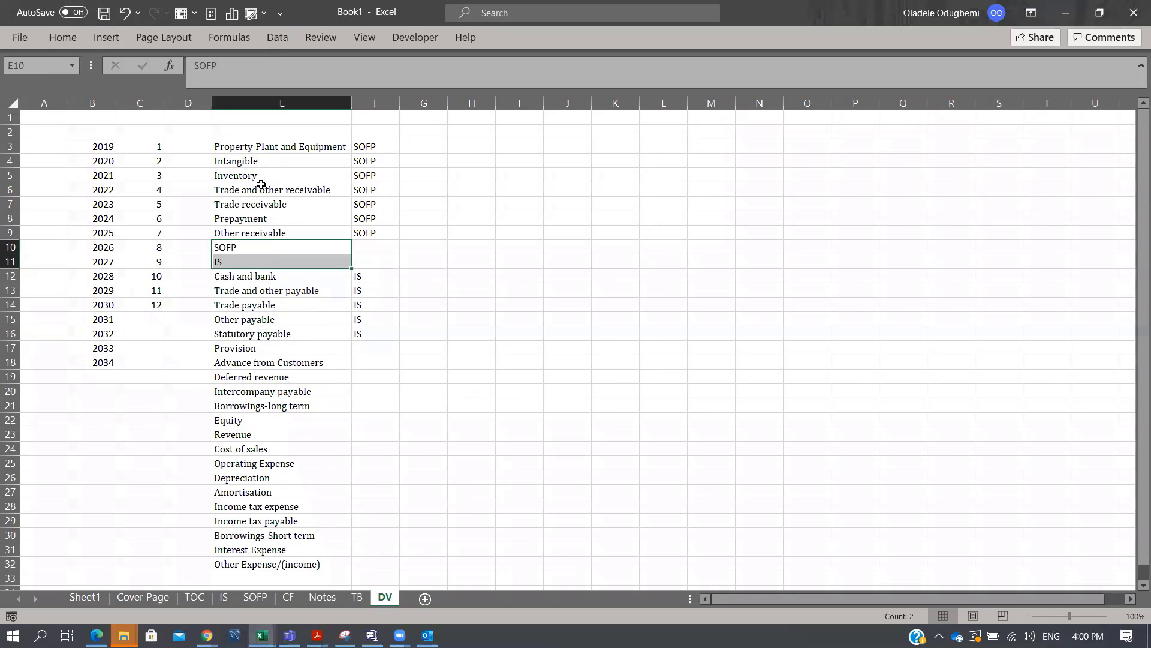
# Compare the Property Plant and Equipment classifications in E3:E11 of the TB sheet with the classification list on the DV sheet
pyautogui.click(358, 597)
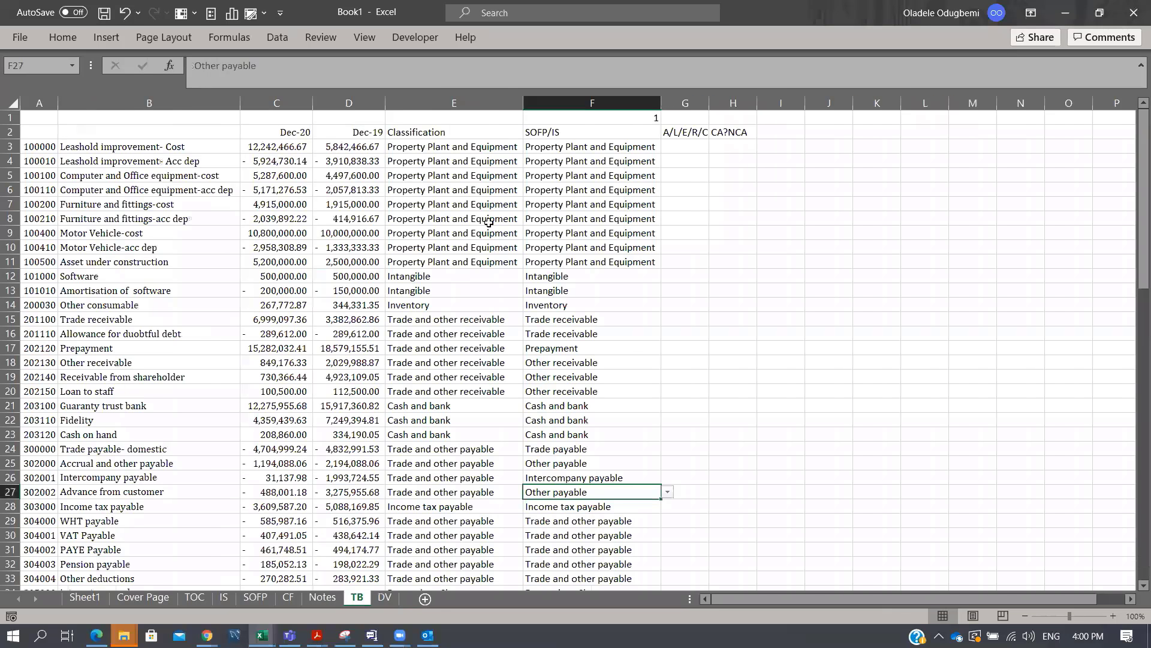
pyautogui.moveTo(435, 146); pyautogui.dragTo(420, 261)
pyautogui.click(393, 602)
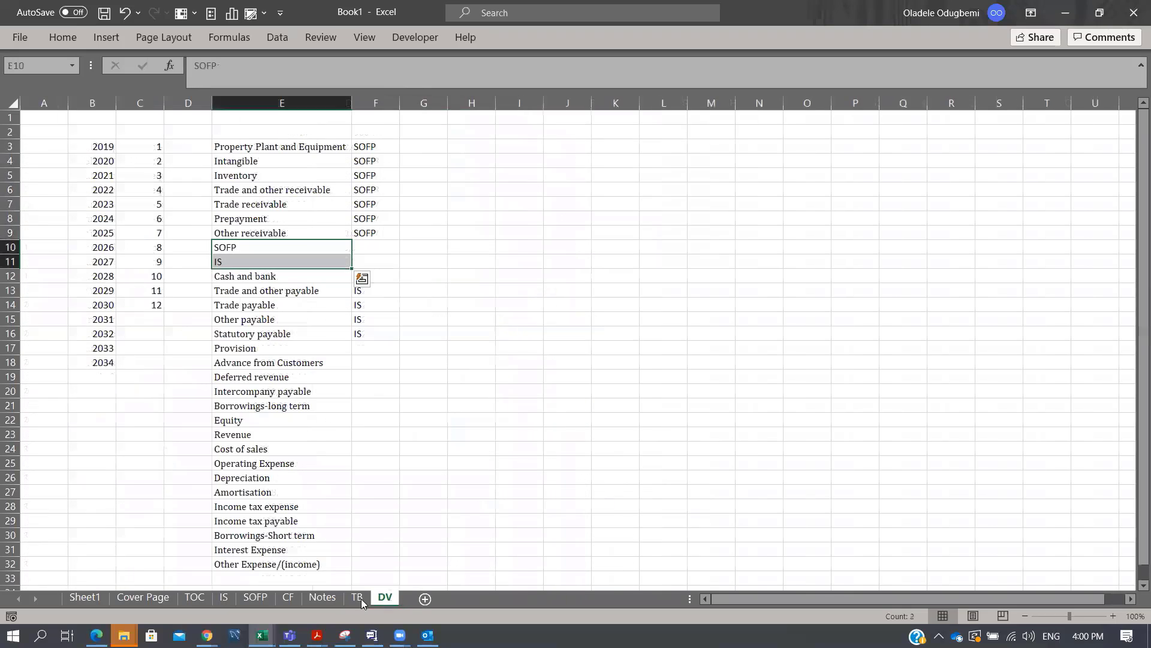
pyautogui.click(356, 600)
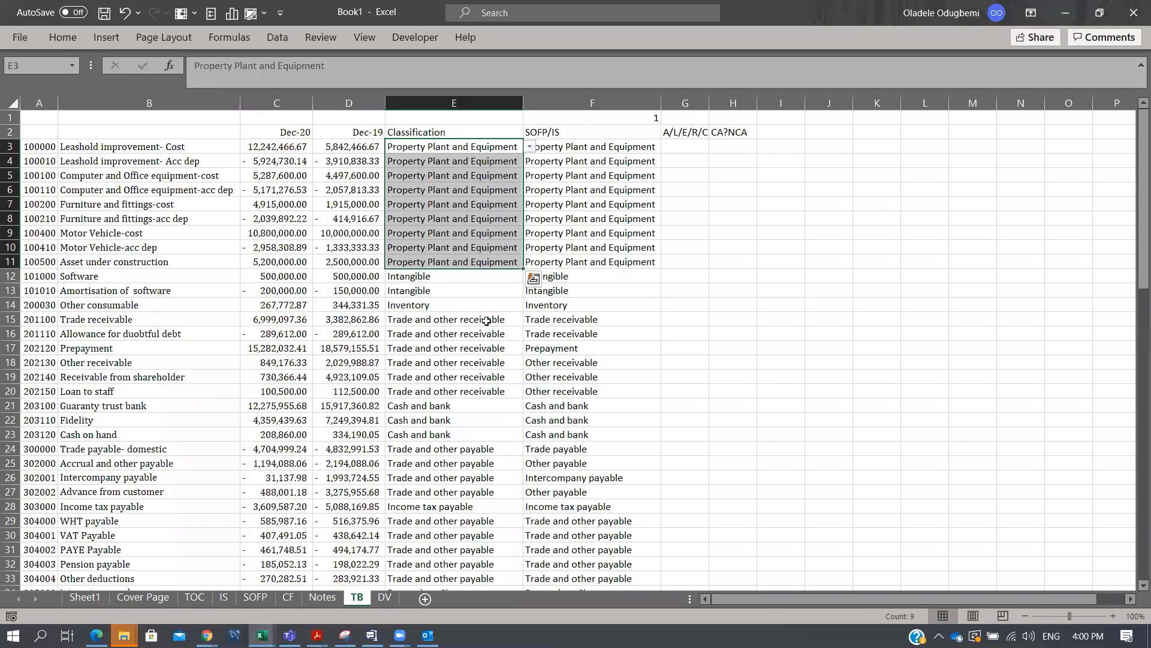
pyautogui.press('Escape')
pyautogui.click(387, 597)
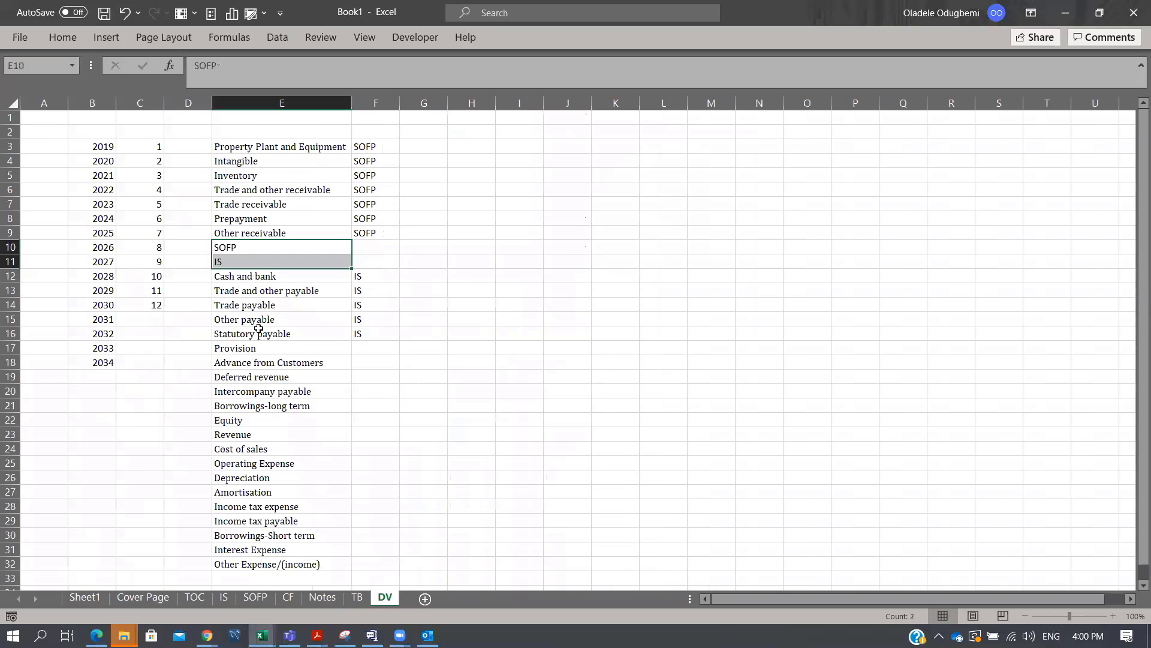
pyautogui.click(362, 598)
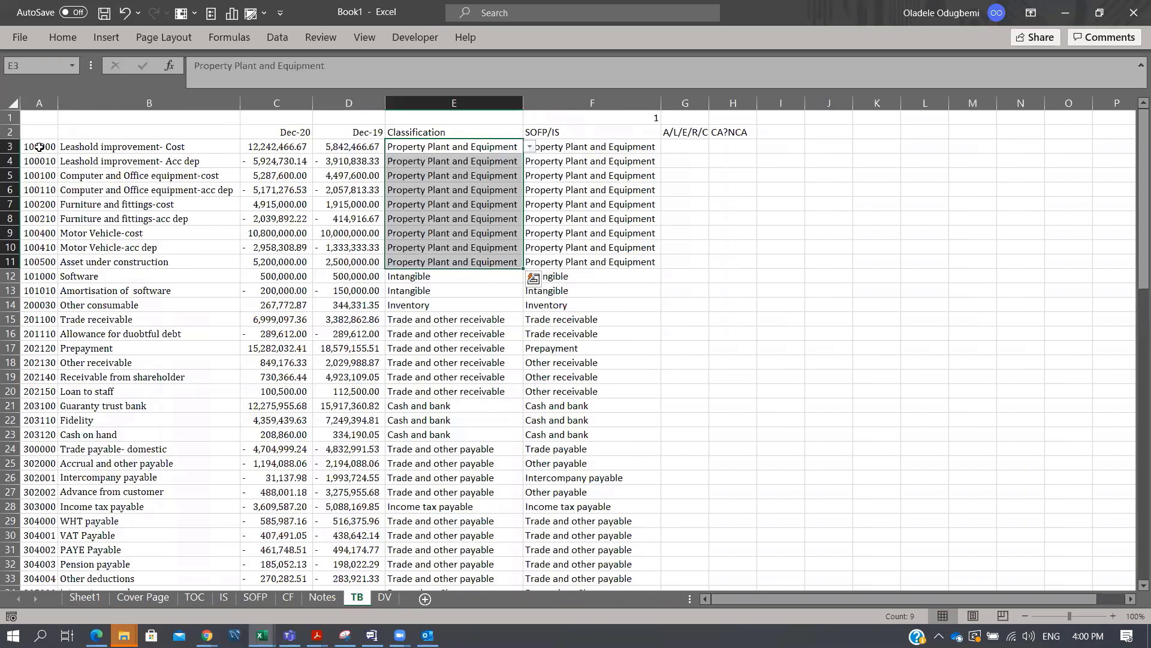